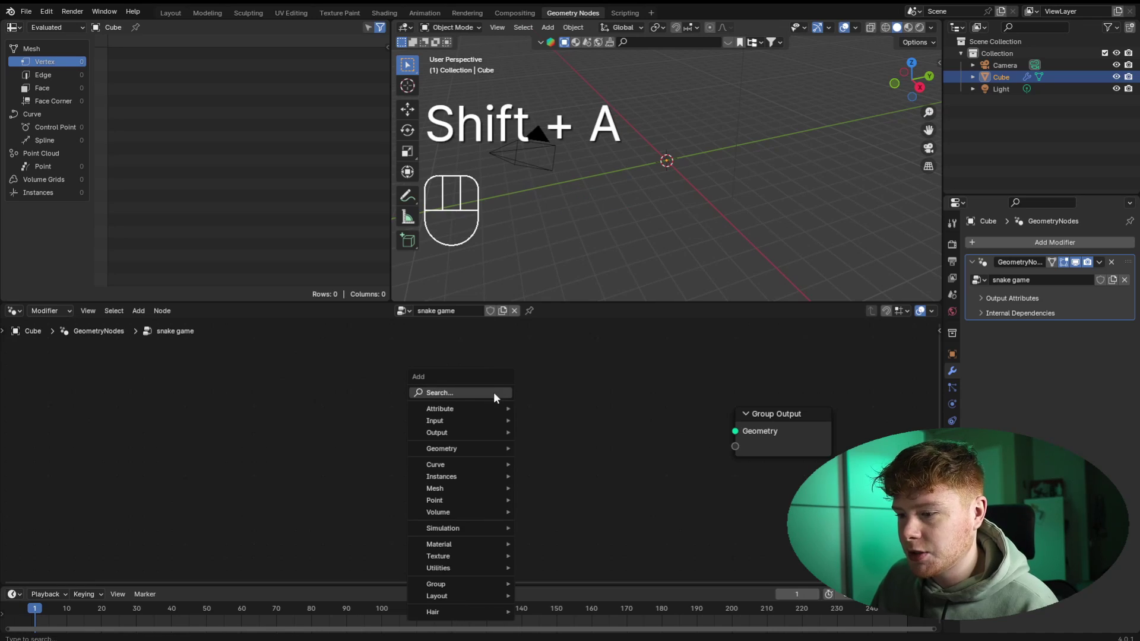
- Add a Simulation Zone before the Group Output and link the Simulation Output's Geometry to the Group Output's Geometry
{"action": "left_click", "coordinate": [493, 392]}
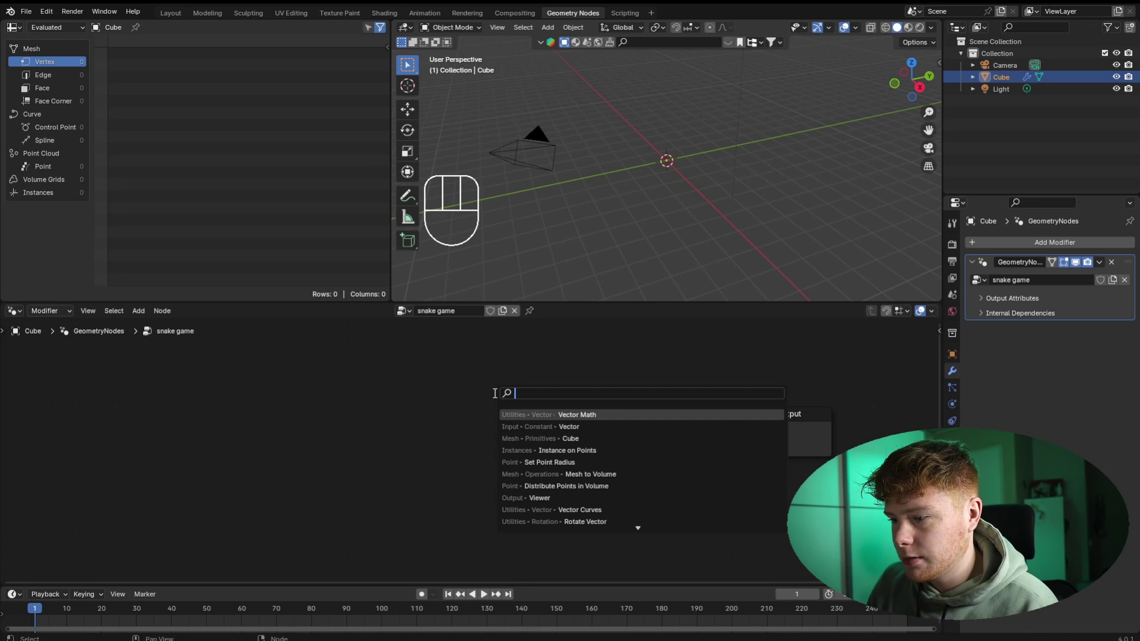
{"action": "type", "text": "sim"}
{"action": "key", "text": "Return"}
{"action": "left_click", "coordinate": [494, 394]}
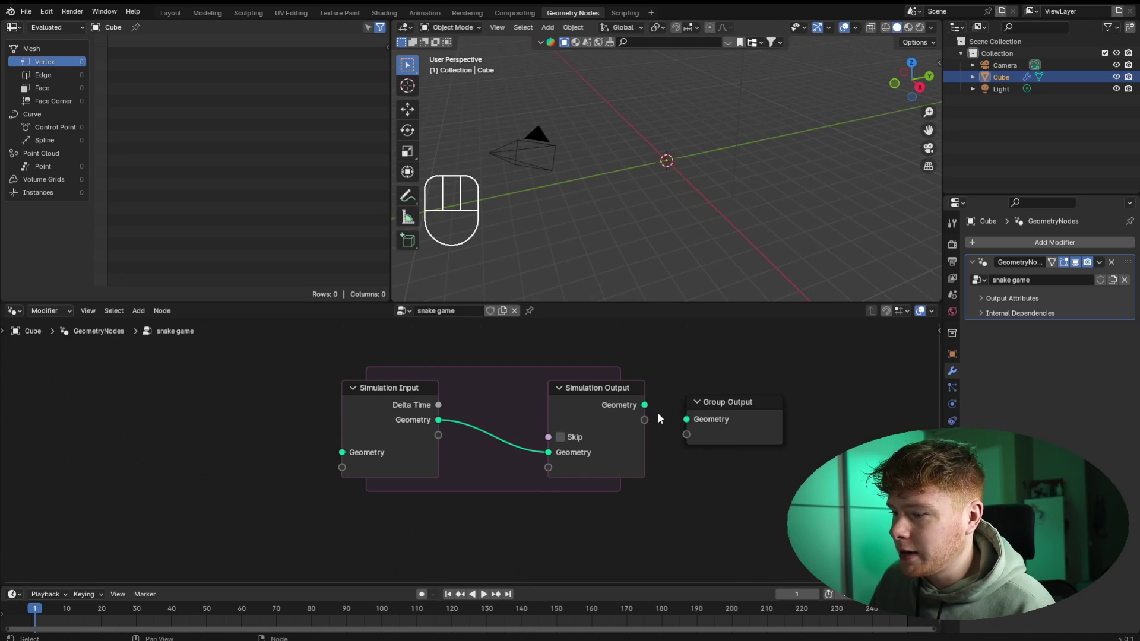
{"action": "left_click_drag", "start_coordinate": [648, 405], "coordinate": [684, 418]}
{"action": "scroll", "coordinate": [523, 514], "scroll_direction": "up", "scroll_amount": 1}
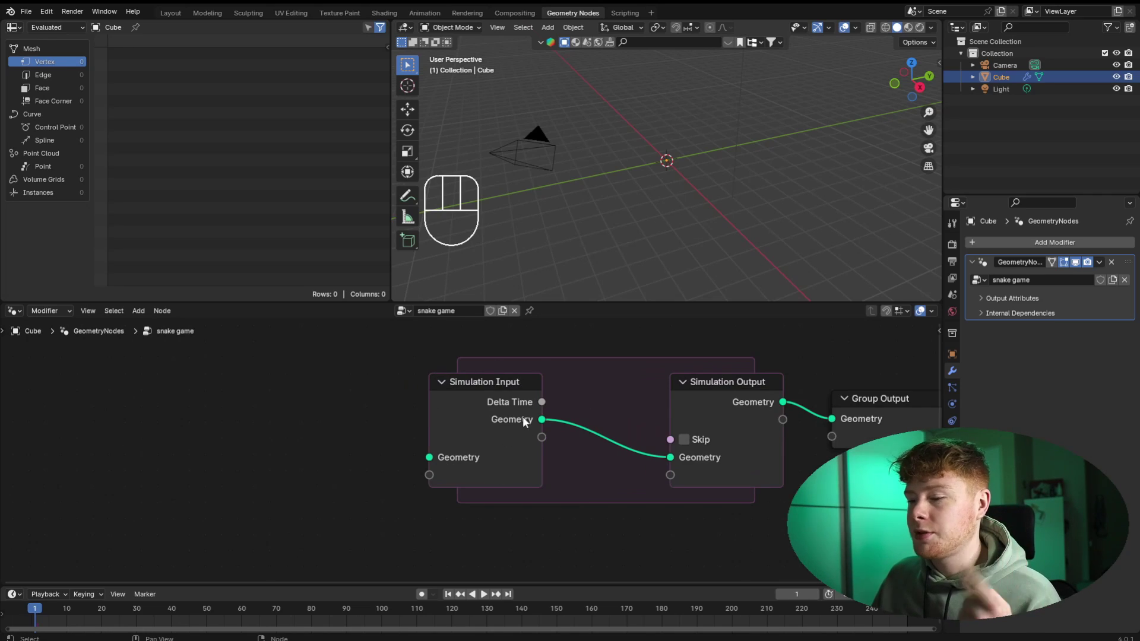
- Rename the Geometry item in the Simulation Input's simulation state to "Snake head"
{"action": "left_click_drag", "start_coordinate": [543, 420], "coordinate": [586, 401]}
{"action": "left_click", "coordinate": [493, 405]}
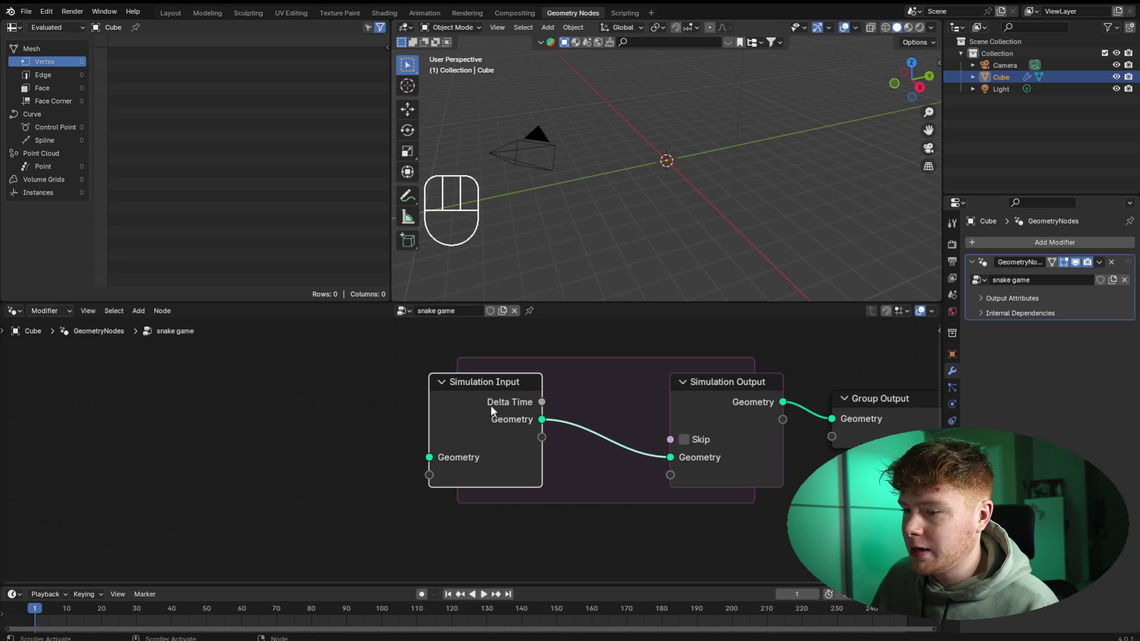
{"action": "key", "text": "n"}
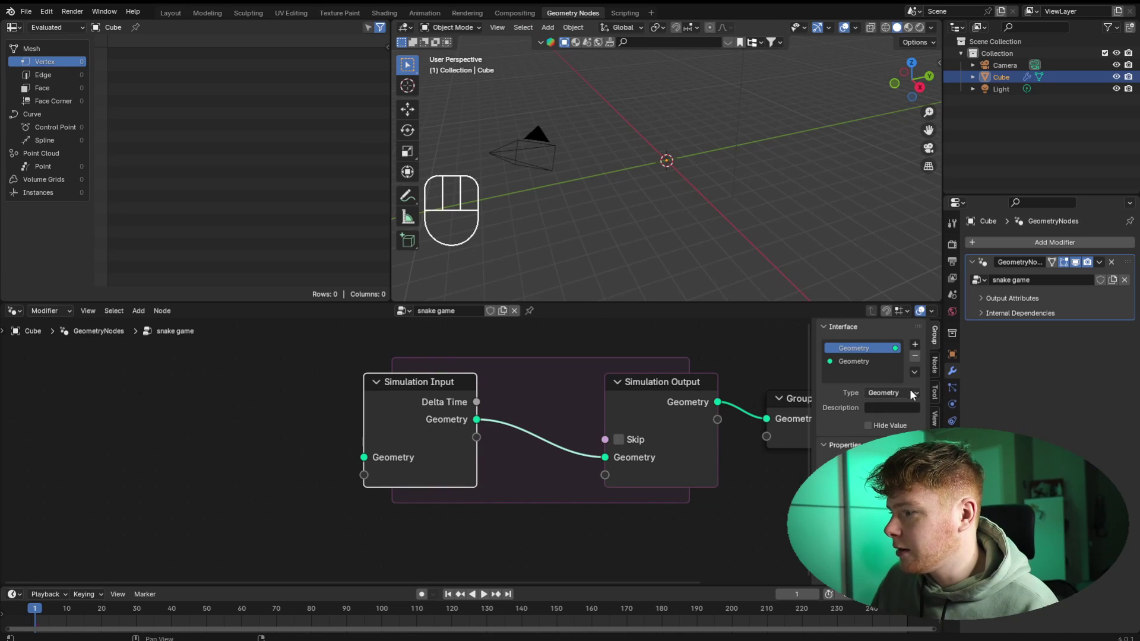
{"action": "left_click", "coordinate": [935, 368]}
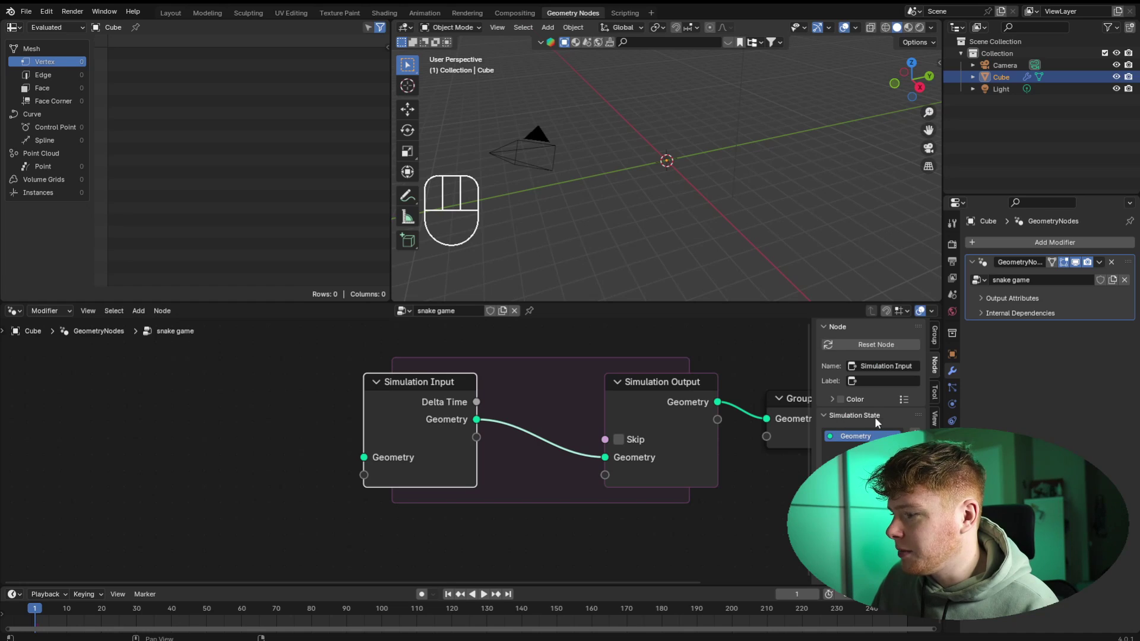
{"action": "left_click", "coordinate": [853, 439]}
{"action": "type", "text": "Sn"}
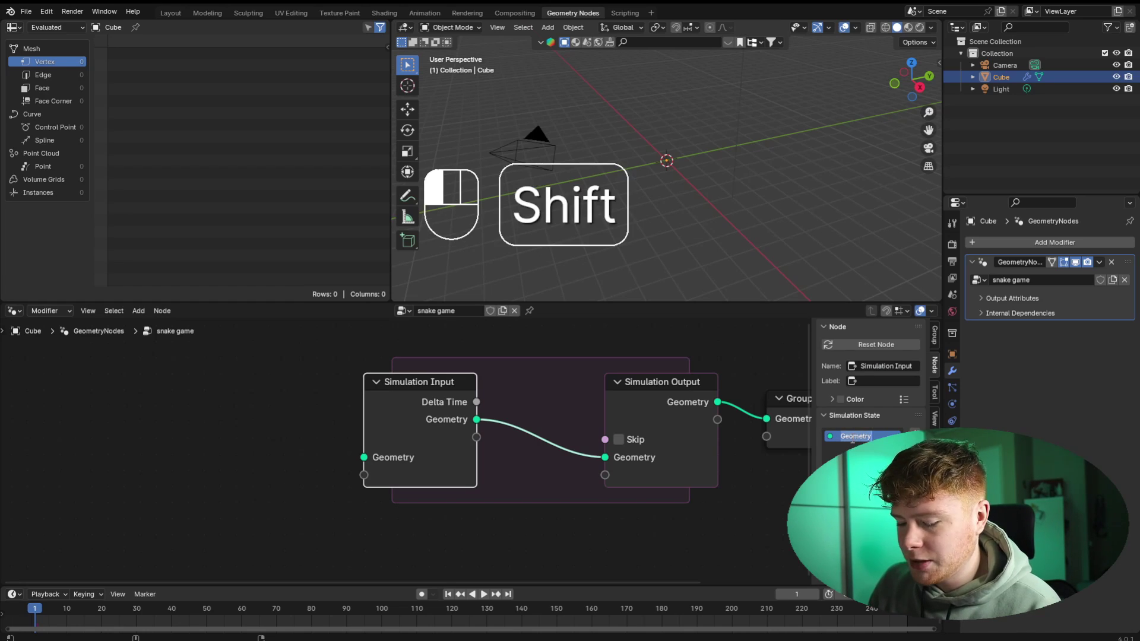
{"action": "type", "text": "ake head"}
{"action": "key", "text": "Return"}
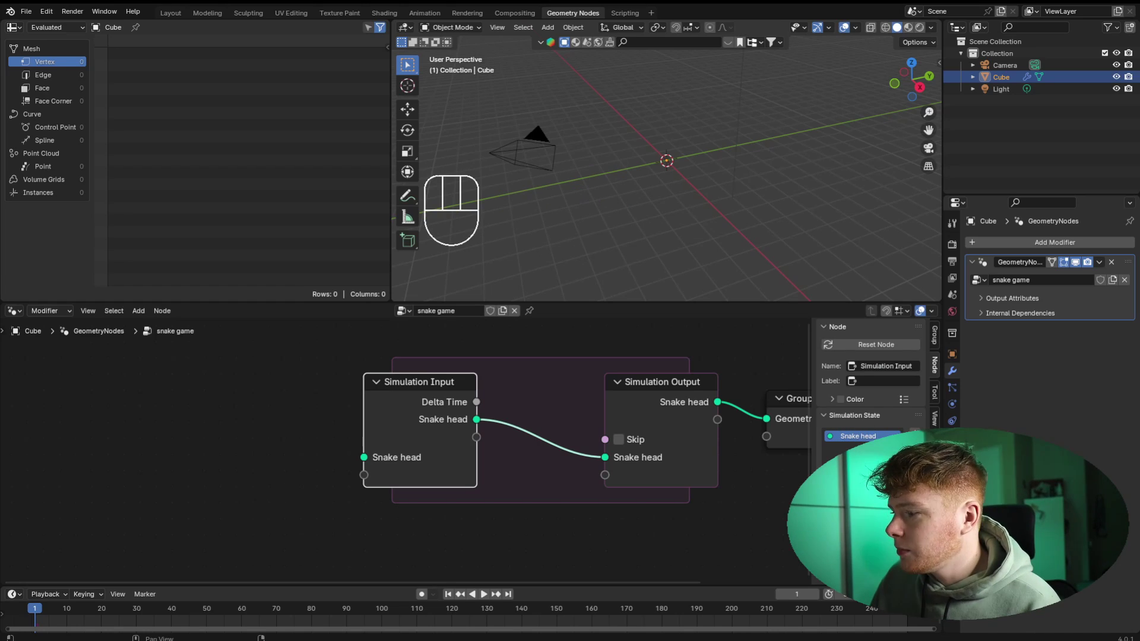
- Add two more geometry items to the simulation state and name them "Apple" and "Snake Tail"
{"action": "left_click", "coordinate": [915, 436]}
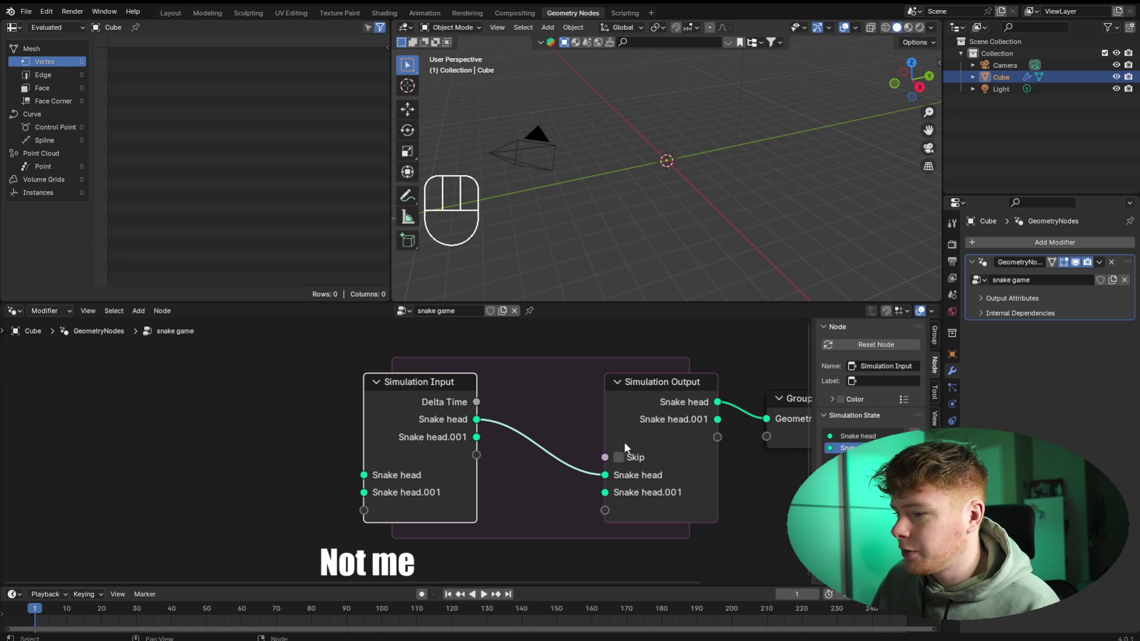
{"action": "double_click", "coordinate": [855, 448]}
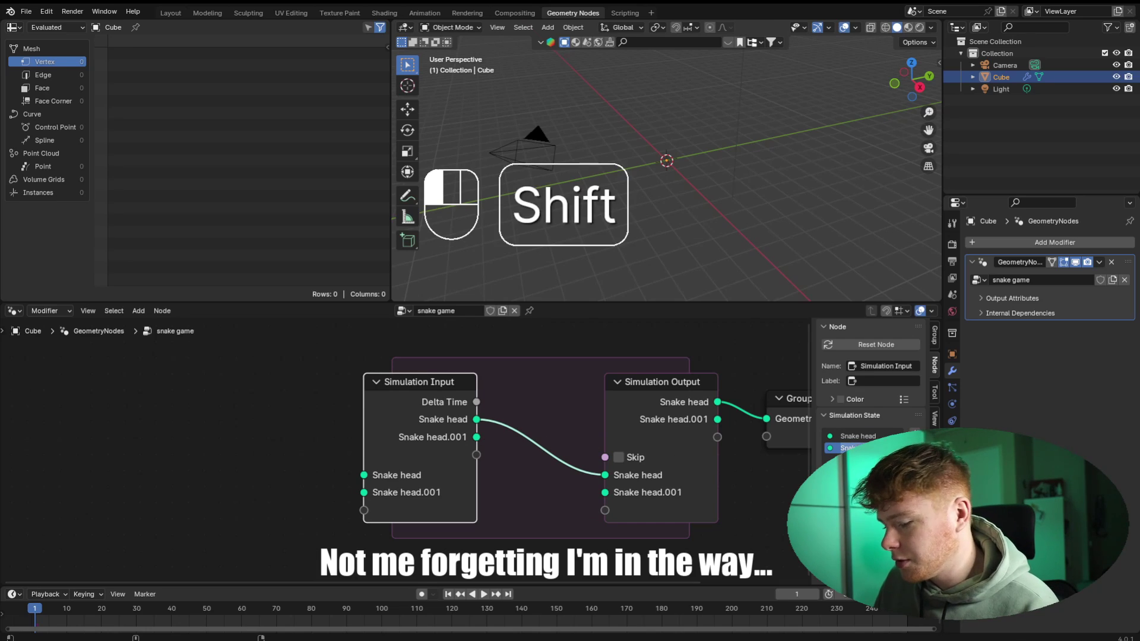
{"action": "type", "text": "Apple"}
{"action": "key", "text": "Return"}
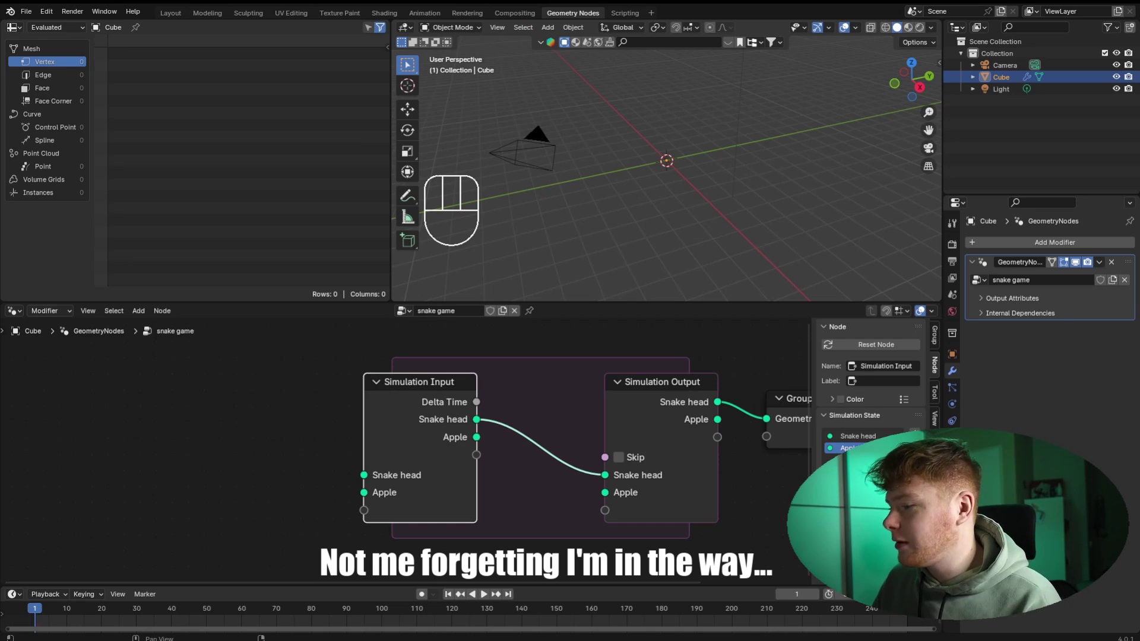
{"action": "left_click", "coordinate": [915, 435]}
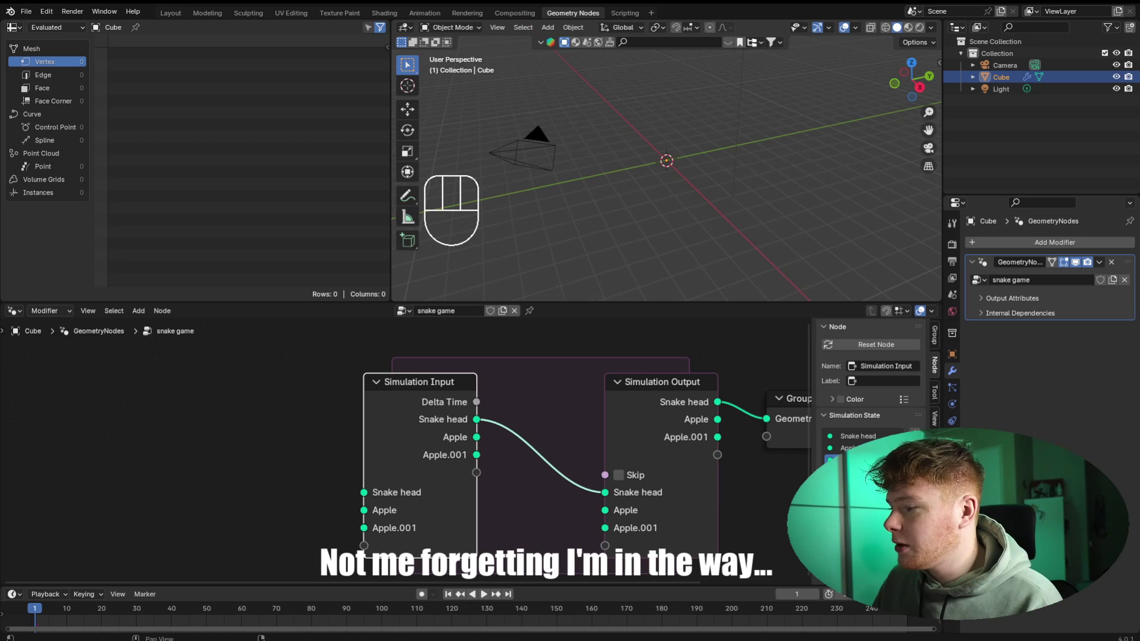
{"action": "key", "text": "shift"}
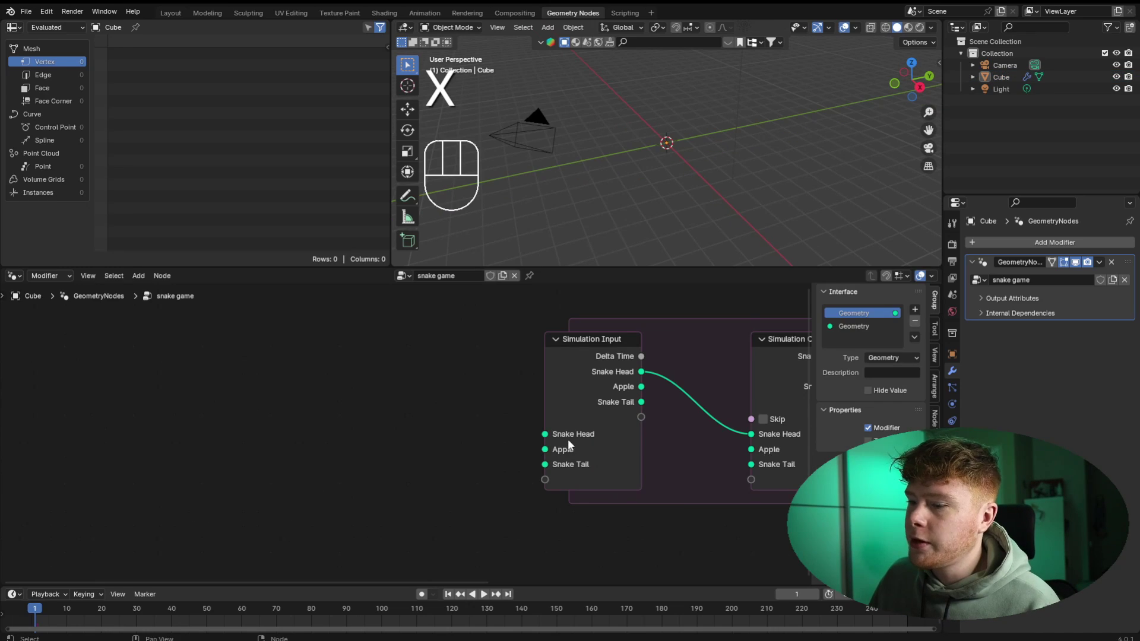
- Add a Points node in front of the simulation zone and place a duplicate directly below it
{"action": "key", "text": "shift+a"}
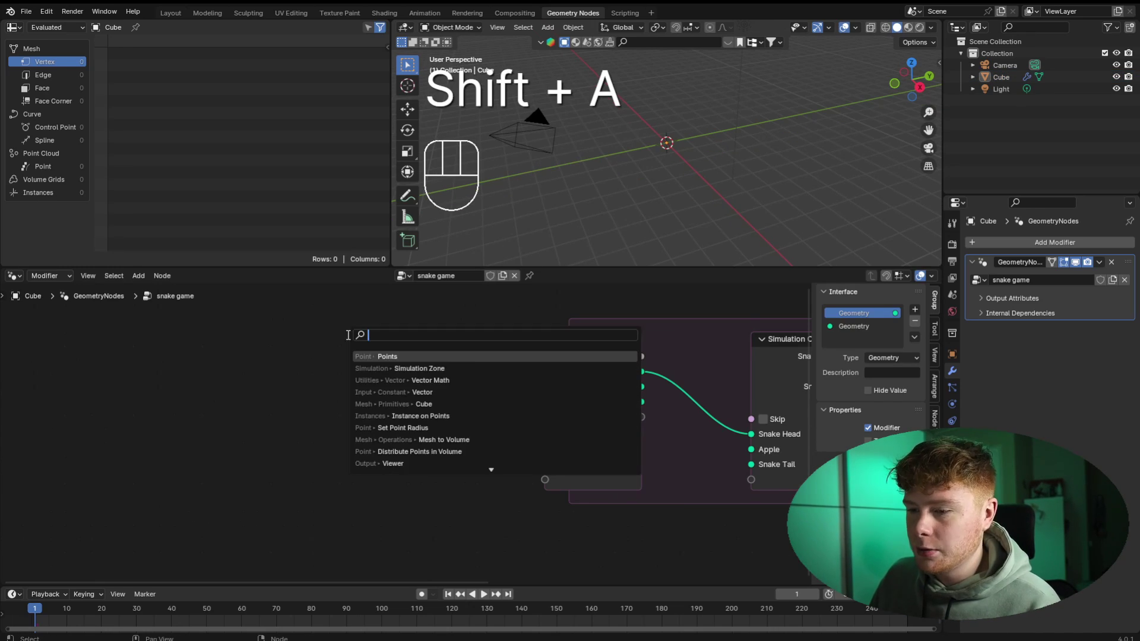
{"action": "type", "text": "points"}
{"action": "key", "text": "Return"}
{"action": "left_click", "coordinate": [388, 344]}
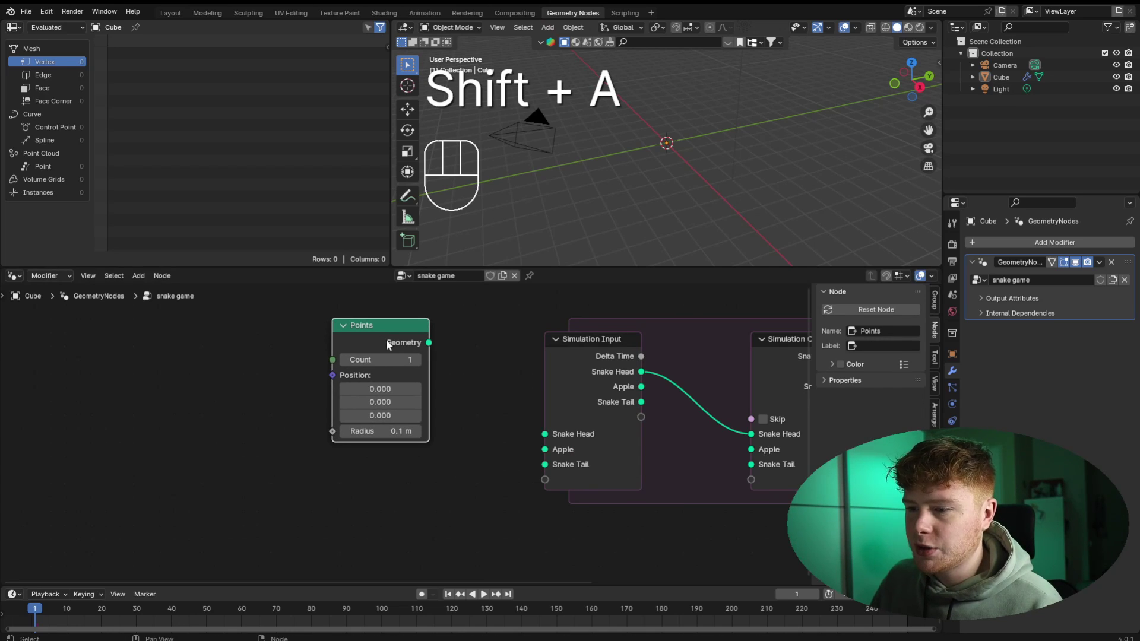
{"action": "key", "text": "shift+d"}
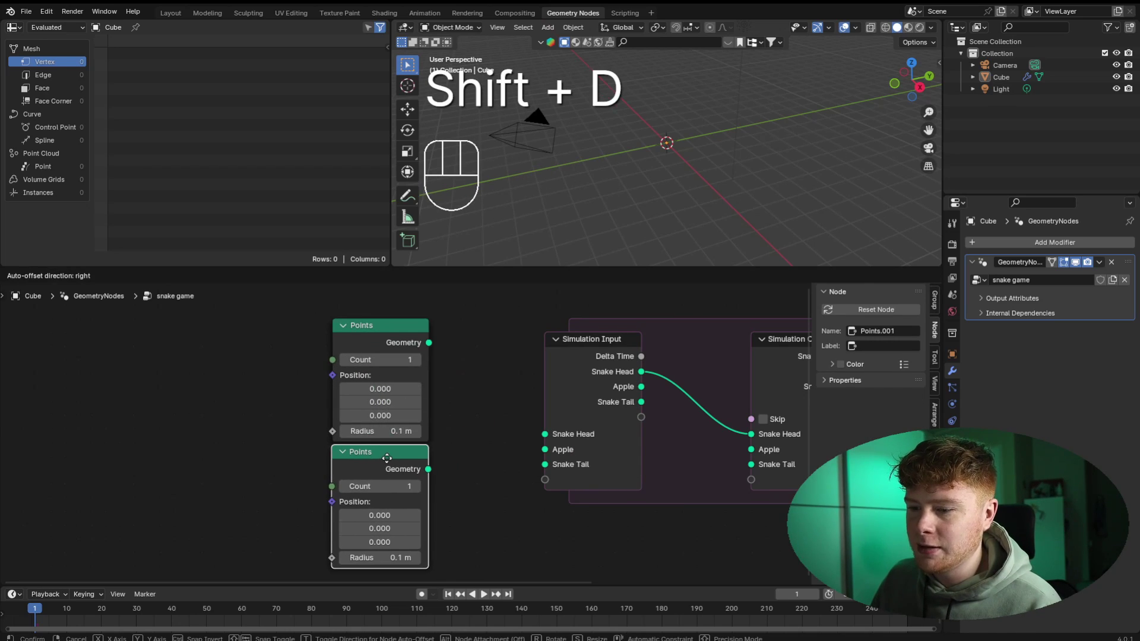
{"action": "left_click", "coordinate": [478, 456]}
- Move the simulation zone nodes upward to leave free space beside the two Points nodes
{"action": "key", "text": "ctrl+z"}
{"action": "key", "text": "ctrl+z"}
{"action": "key", "text": "ctrl+z"}
{"action": "left_click_drag", "start_coordinate": [404, 347], "coordinate": [625, 498]}
{"action": "key", "text": "g"}
{"action": "left_click", "coordinate": [622, 405]}
- Add a Join Geometry node, feed both Points nodes into it, and link its result to the Group Output
{"action": "key", "text": "shift+a"}
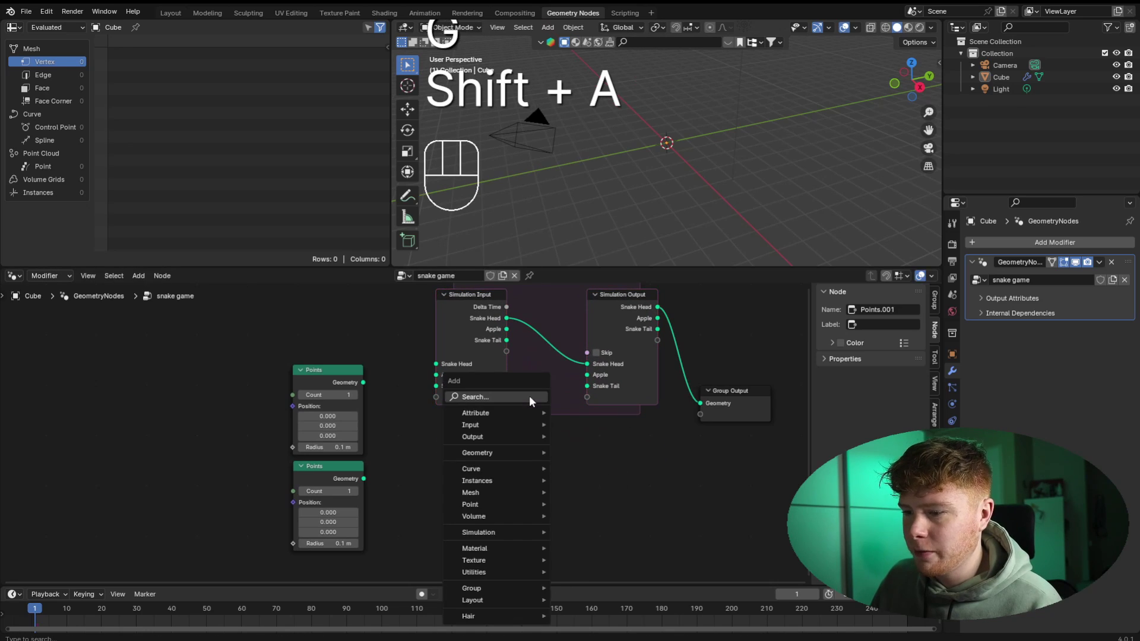
{"action": "type", "text": "join"}
{"action": "key", "text": "Return"}
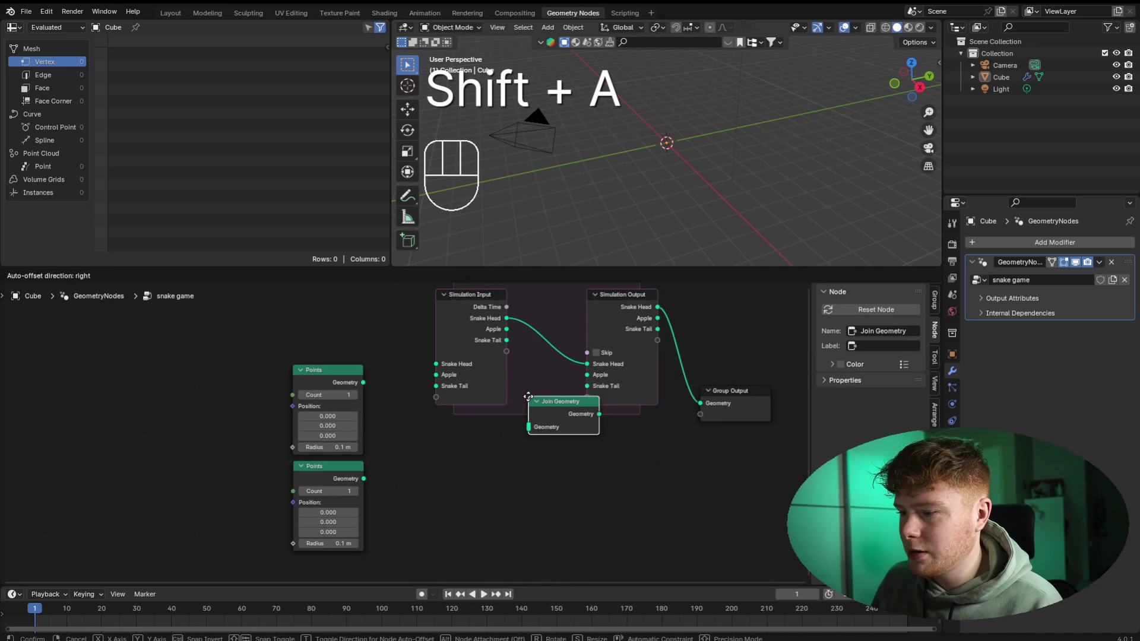
{"action": "left_click", "coordinate": [450, 452]}
{"action": "left_click_drag", "start_coordinate": [364, 382], "coordinate": [462, 476]}
{"action": "left_click_drag", "start_coordinate": [363, 479], "coordinate": [462, 475]}
{"action": "left_click_drag", "start_coordinate": [532, 463], "coordinate": [703, 406]}
{"action": "left_click", "coordinate": [702, 366]}
- Set the X position of the upper Points node to 0.800
{"action": "scroll", "coordinate": [679, 155], "scroll_direction": "up", "scroll_amount": 5}
{"action": "middle_click_drag", "start_coordinate": [679, 155], "coordinate": [665, 142]}
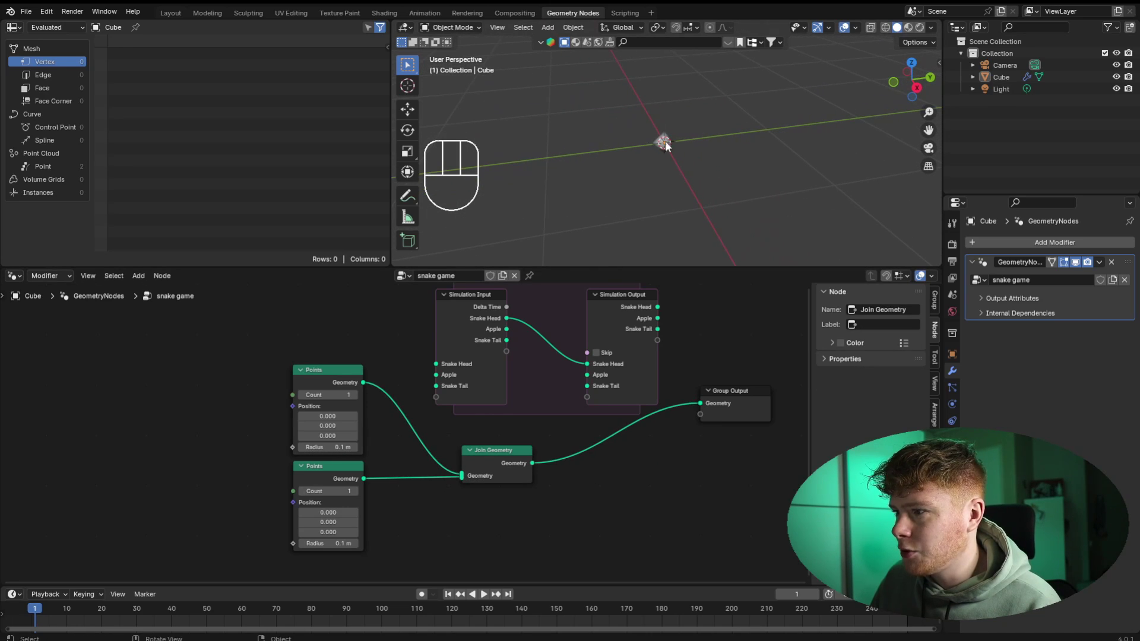
{"action": "middle_click_drag", "start_coordinate": [402, 461], "coordinate": [515, 462]}
{"action": "scroll", "coordinate": [514, 461], "scroll_direction": "up", "scroll_amount": 3}
{"action": "left_click_drag", "start_coordinate": [422, 407], "coordinate": [468, 406]}
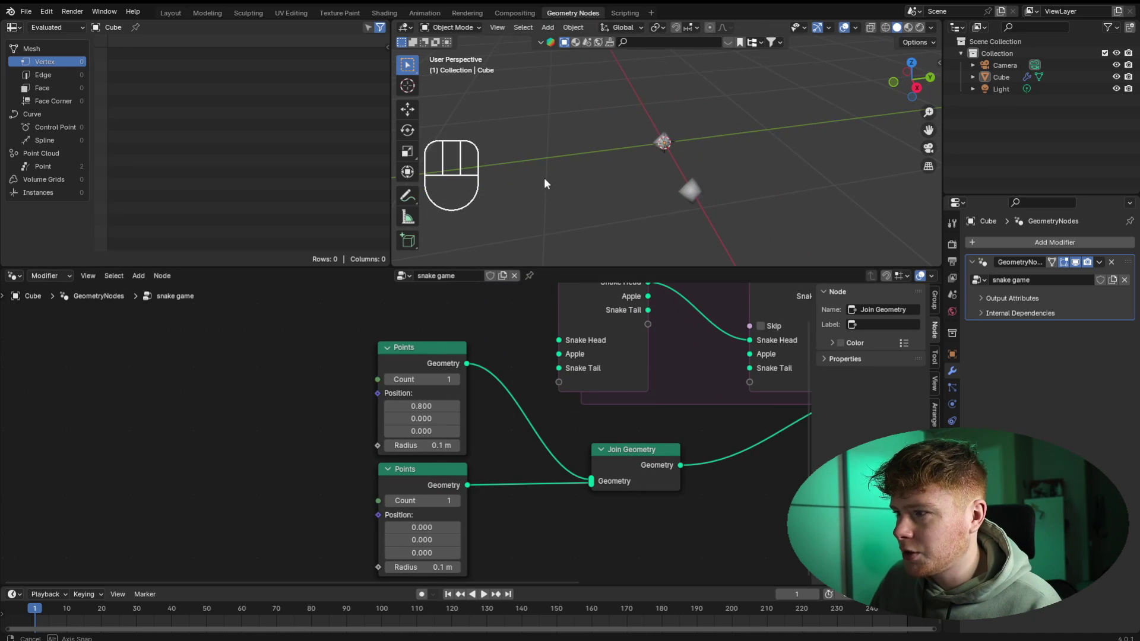
{"action": "middle_click_drag", "start_coordinate": [544, 184], "coordinate": [636, 223]}
{"action": "middle_click_drag", "start_coordinate": [635, 223], "coordinate": [606, 226]}
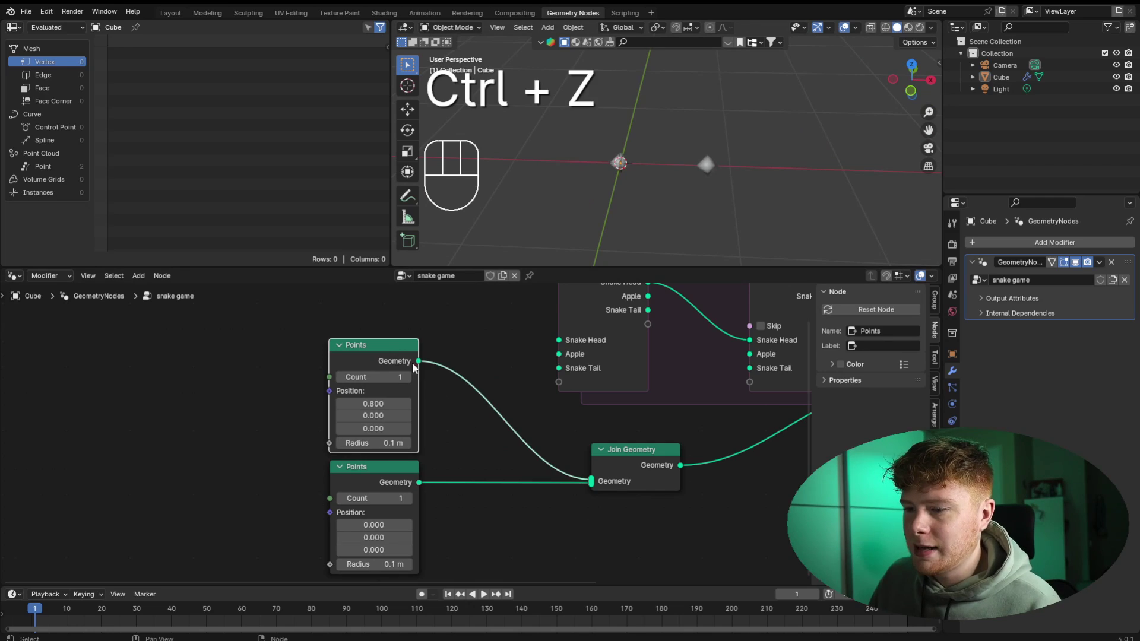
- Set the radius of the upper Points node to 0.26 m
{"action": "mouse_move", "coordinate": [386, 353]}
{"action": "left_mouse_down"}
{"action": "mouse_move", "coordinate": [379, 295]}
{"action": "mouse_move", "coordinate": [379, 341]}
{"action": "left_mouse_up"}
{"action": "right_click", "coordinate": [378, 340]}
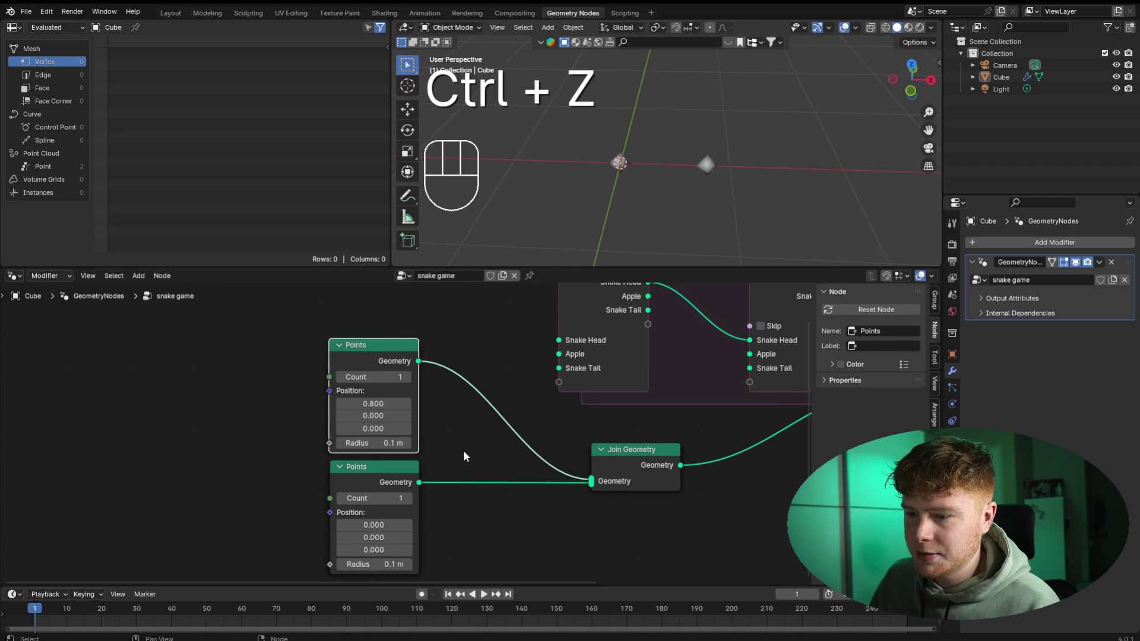
{"action": "left_click_drag", "start_coordinate": [406, 446], "coordinate": [374, 443], "text": "shift"}
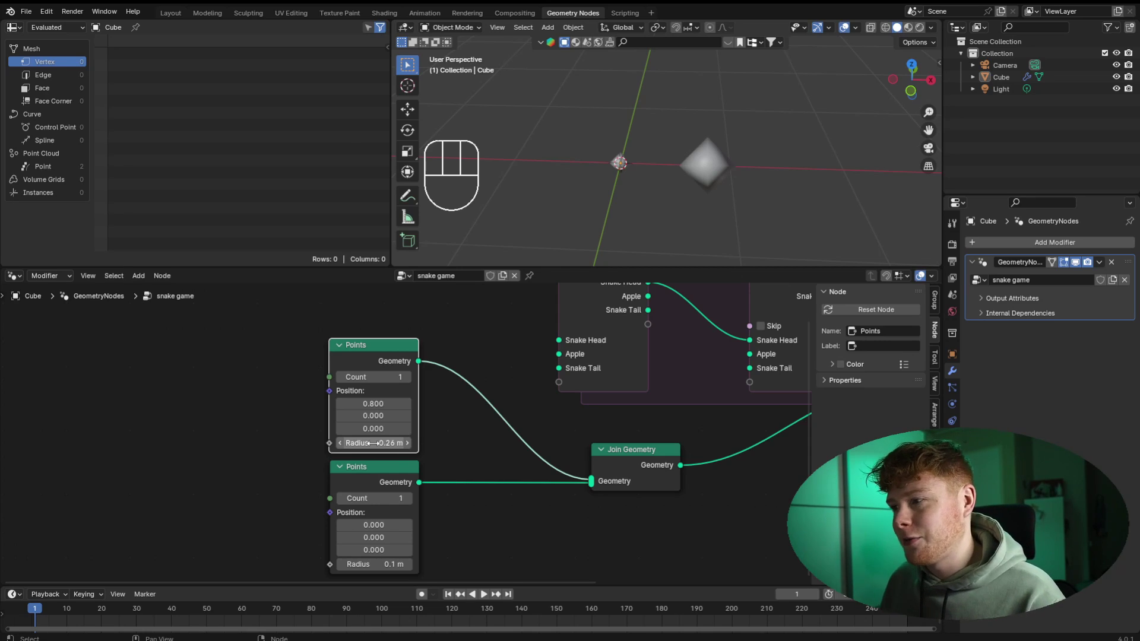
{"action": "left_click", "coordinate": [448, 455]}
- Add a Grid node before the Points nodes and link its Mesh output to the Join Geometry node
{"action": "middle_click_drag", "start_coordinate": [448, 456], "coordinate": [524, 428]}
{"action": "scroll", "coordinate": [533, 406], "scroll_direction": "up", "scroll_amount": 2}
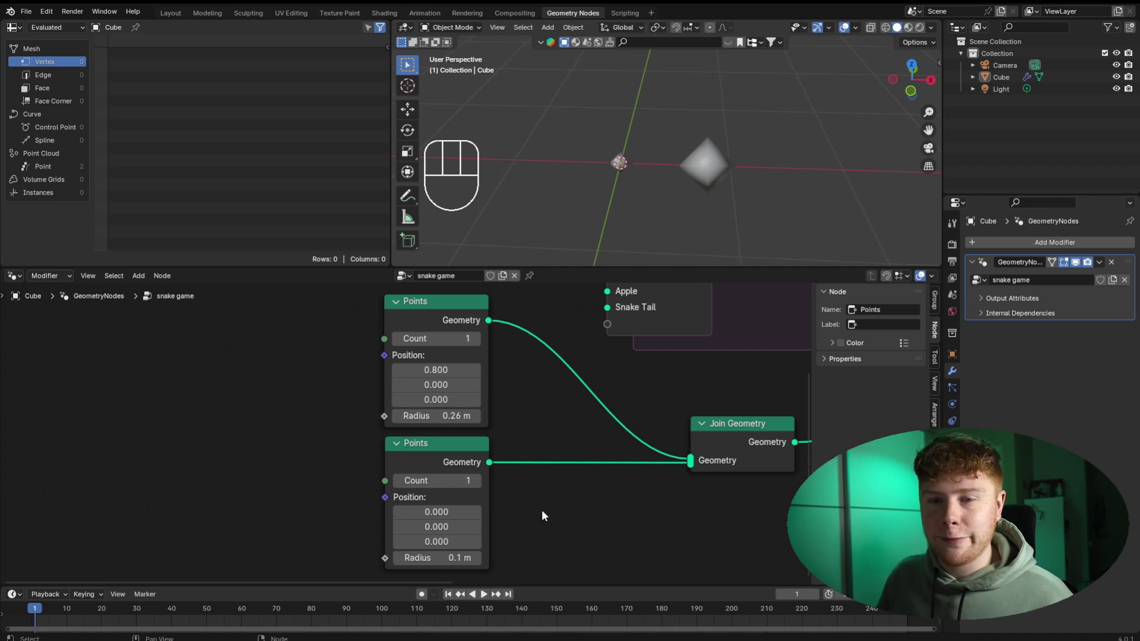
{"action": "middle_click_drag", "start_coordinate": [219, 376], "coordinate": [304, 368]}
{"action": "key", "text": "shift+a"}
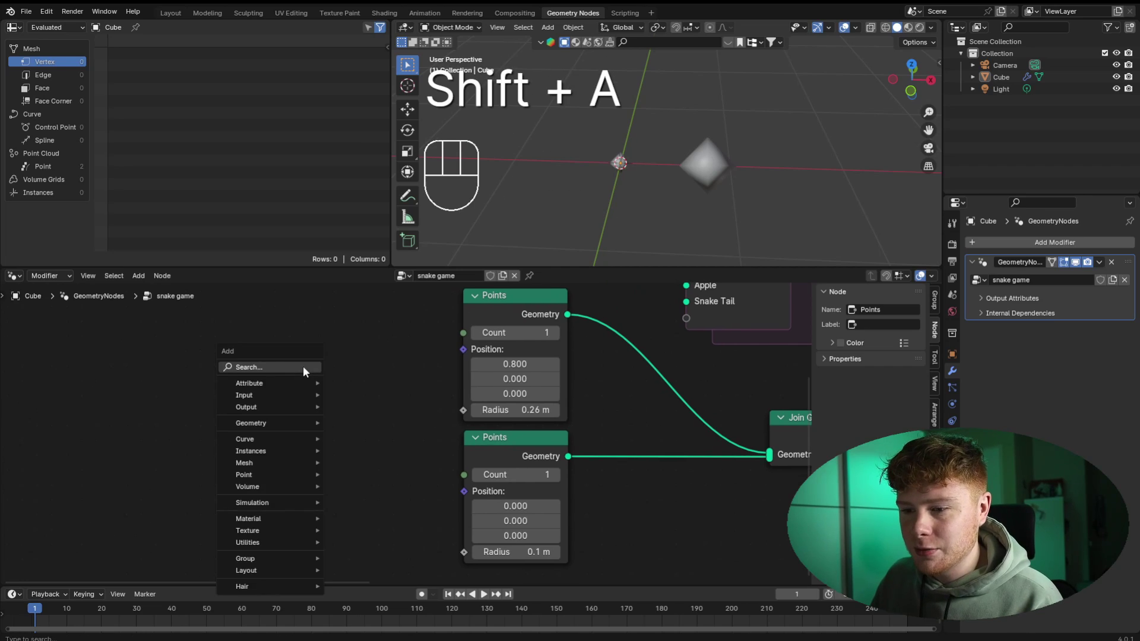
{"action": "left_click", "coordinate": [304, 368]}
{"action": "type", "text": "grid"}
{"action": "key", "text": "Return"}
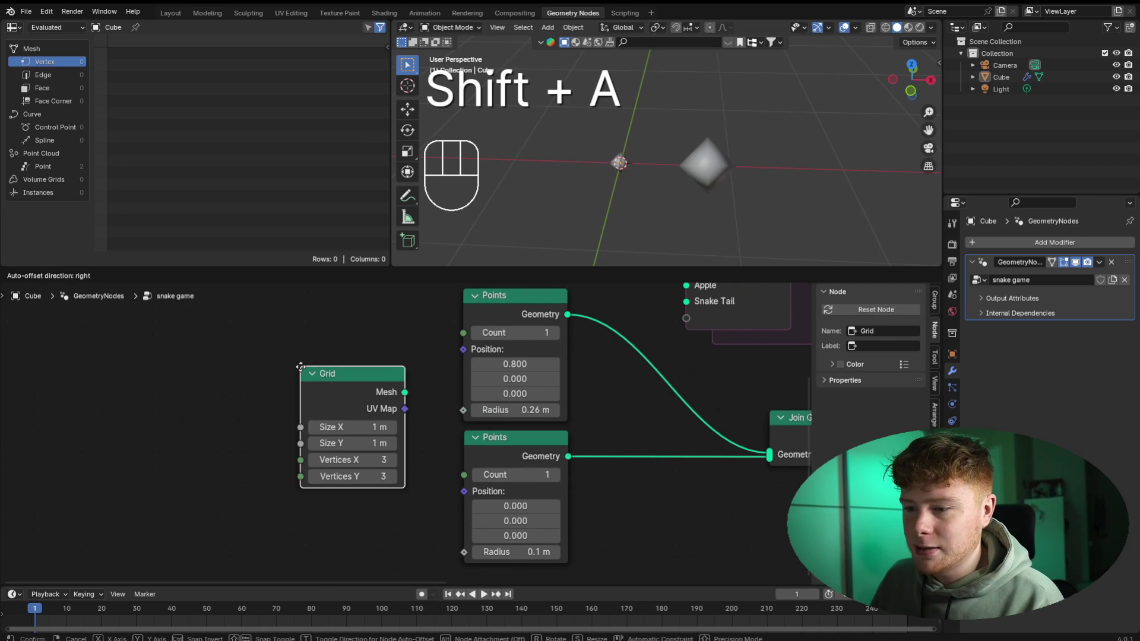
{"action": "left_click", "coordinate": [195, 379]}
{"action": "scroll", "coordinate": [280, 415], "scroll_direction": "down", "scroll_amount": 1}
{"action": "left_click_drag", "start_coordinate": [280, 414], "coordinate": [670, 459]}
- Set both Vertices X and Vertices Y of the Grid node to 13
{"action": "scroll", "coordinate": [646, 166], "scroll_direction": "up", "scroll_amount": 2}
{"action": "middle_click_drag", "start_coordinate": [646, 166], "coordinate": [697, 215]}
{"action": "scroll", "coordinate": [693, 180], "scroll_direction": "up", "scroll_amount": 1}
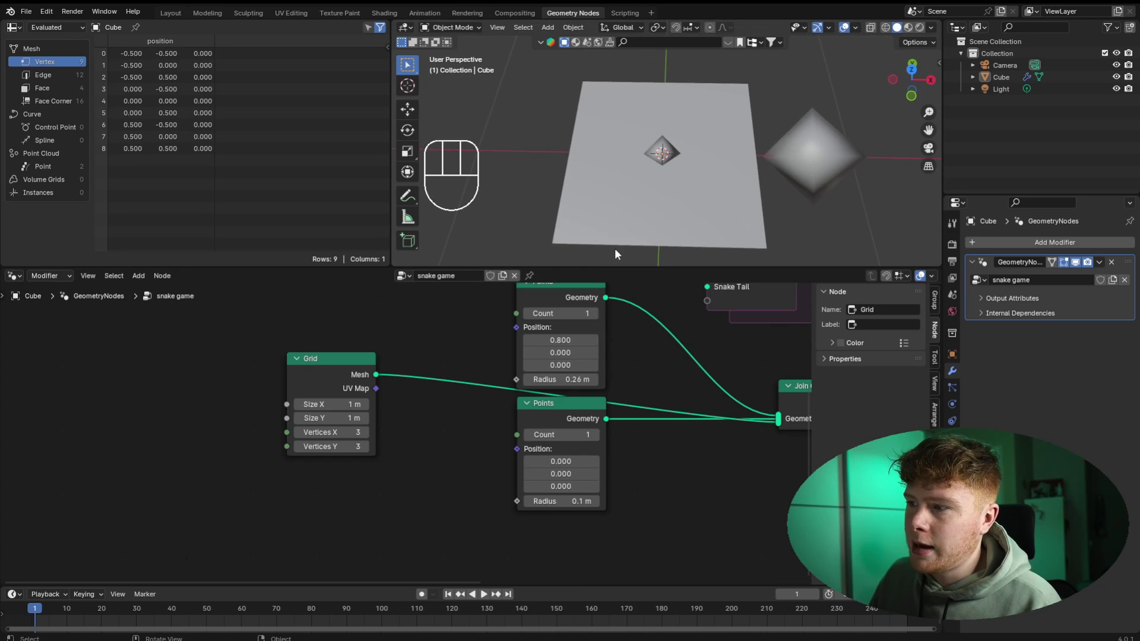
{"action": "middle_click_drag", "start_coordinate": [615, 254], "coordinate": [612, 220]}
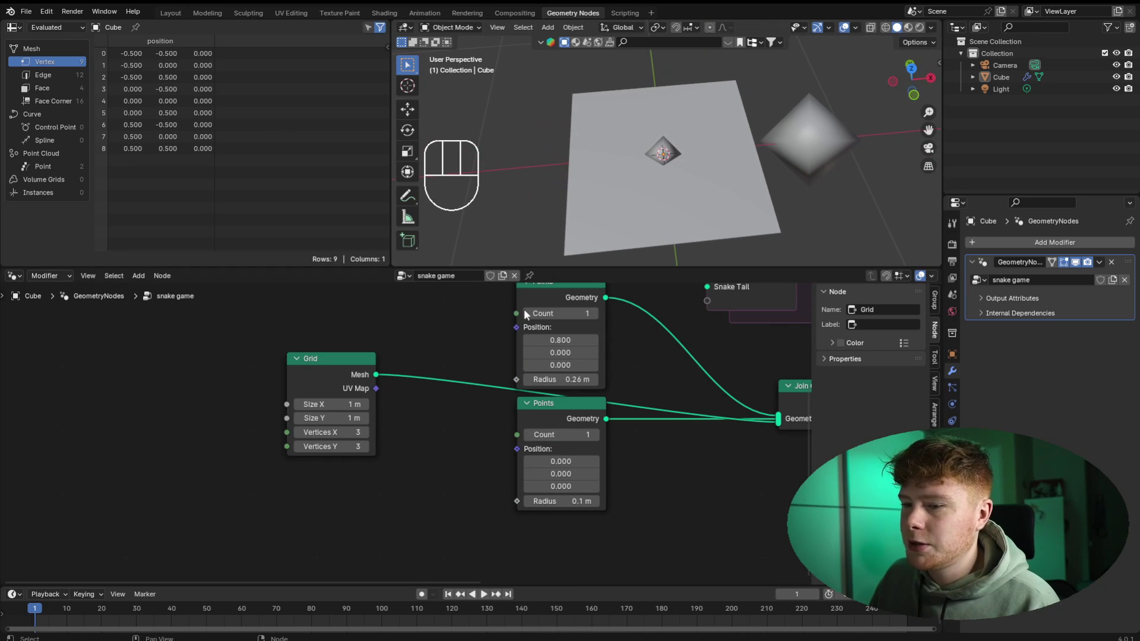
{"action": "scroll", "coordinate": [438, 488], "scroll_direction": "up", "scroll_amount": 2}
{"action": "left_click_drag", "start_coordinate": [359, 421], "coordinate": [418, 442]}
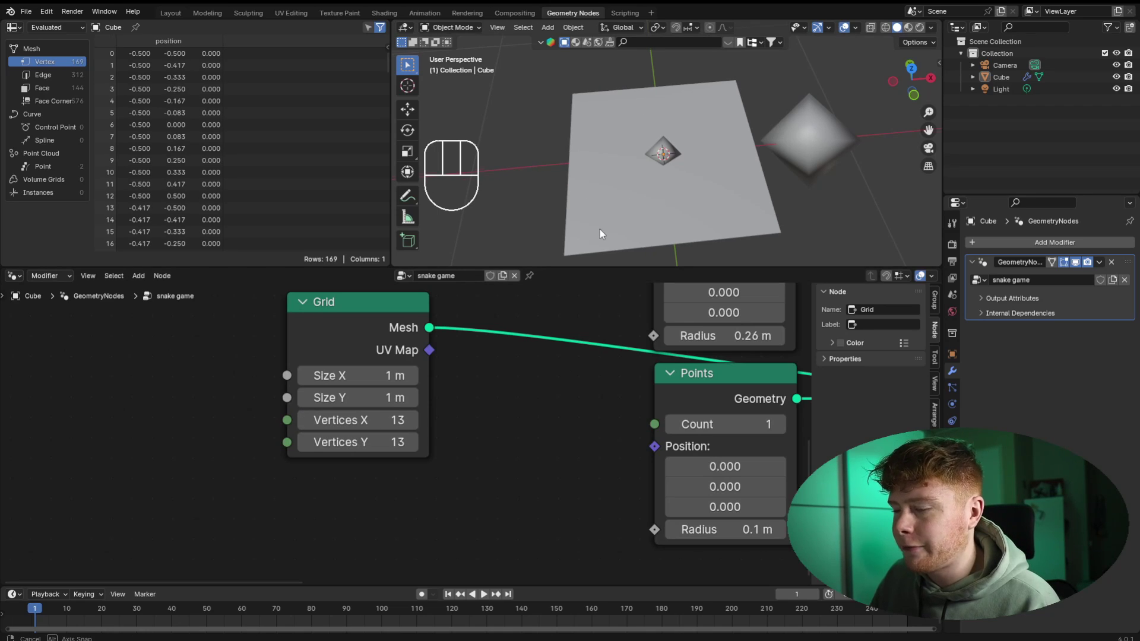
- Enable the wireframe overlay in the 3D viewport to show the grid's subdivisions
{"action": "middle_click_drag", "start_coordinate": [600, 228], "coordinate": [589, 230]}
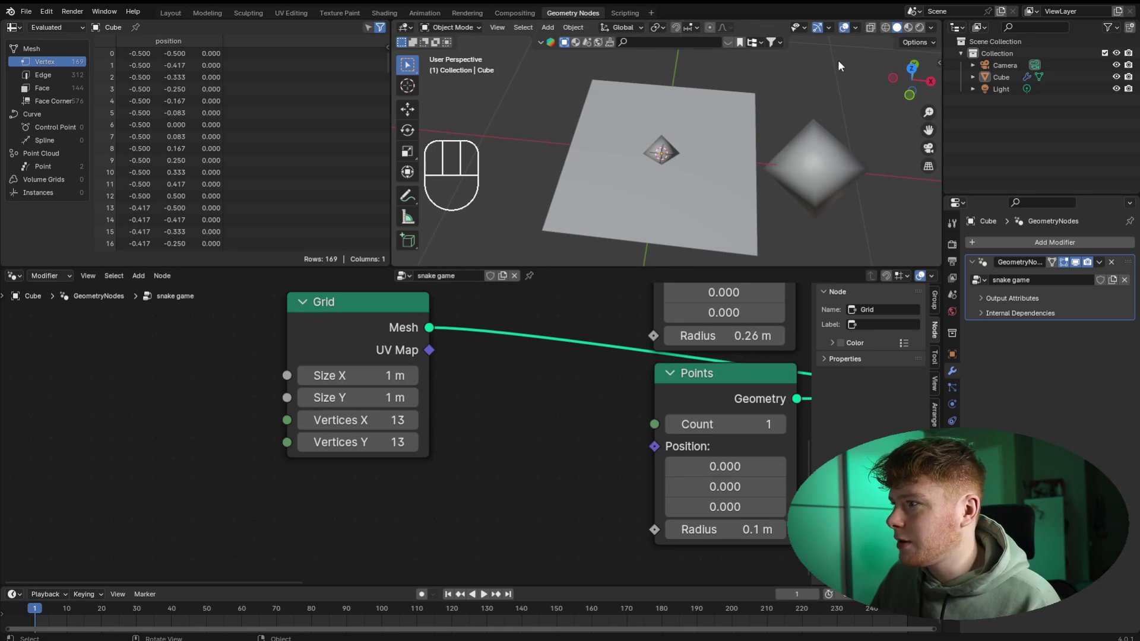
{"action": "left_click", "coordinate": [856, 28]}
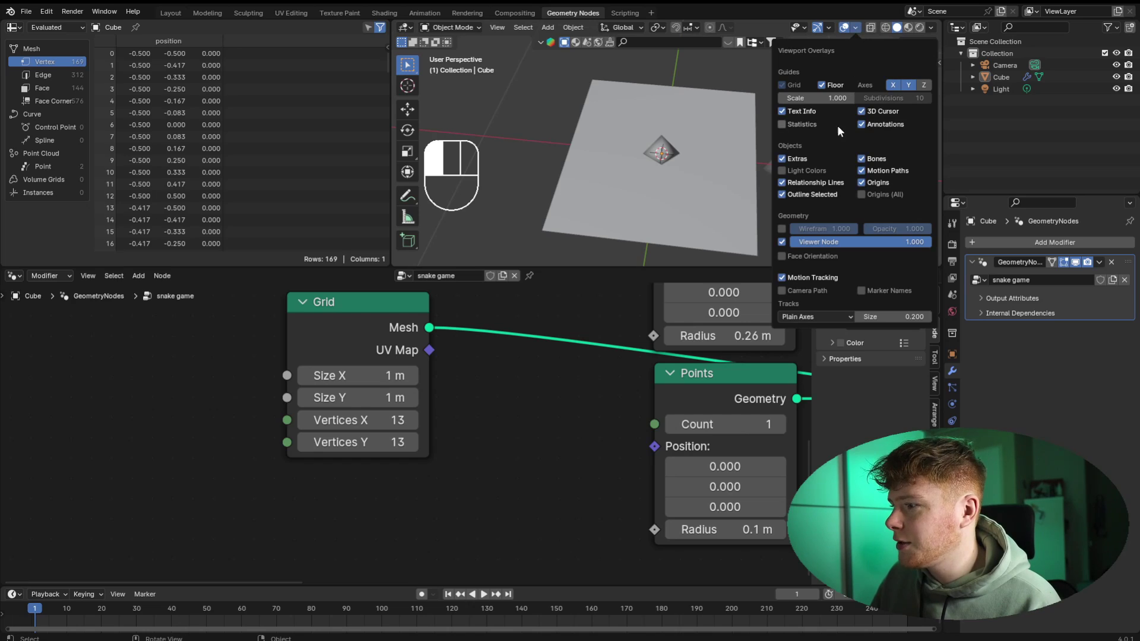
{"action": "left_click", "coordinate": [783, 227]}
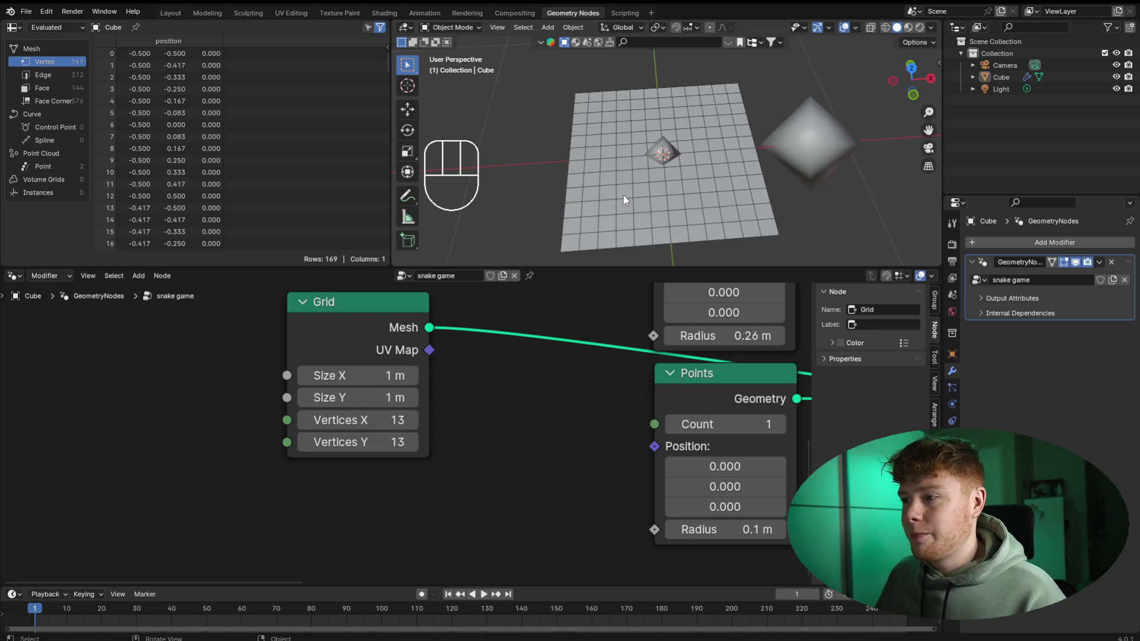
- Add a Group Input node in front of the Grid node
{"action": "scroll", "coordinate": [418, 355], "scroll_direction": "down", "scroll_amount": 2}
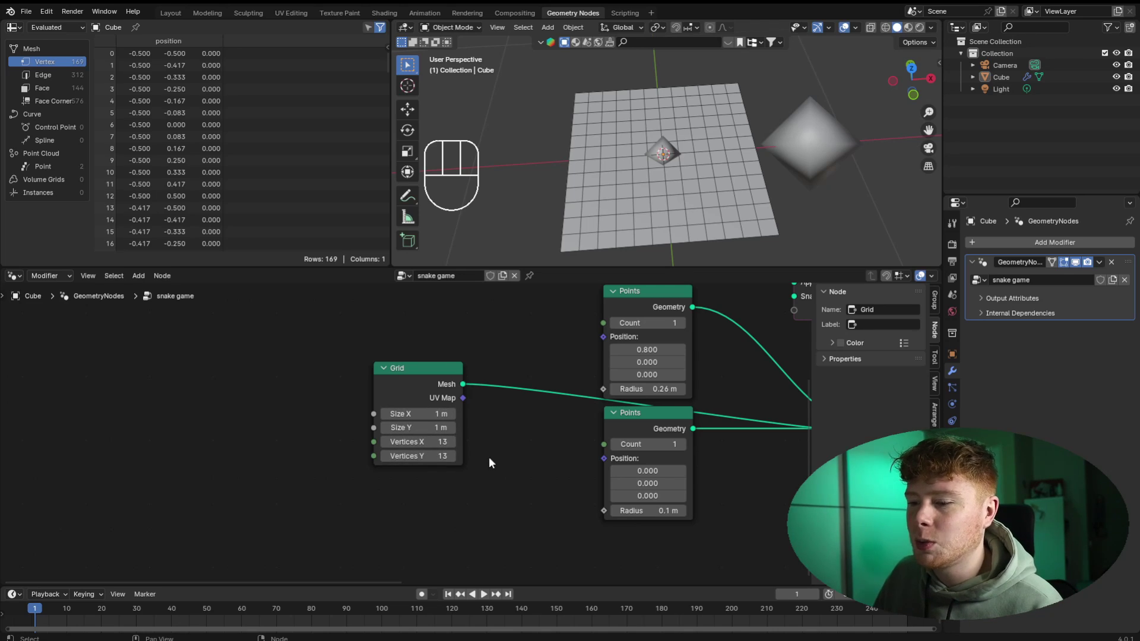
{"action": "key", "text": "shift+a"}
{"action": "key", "text": "shift+a"}
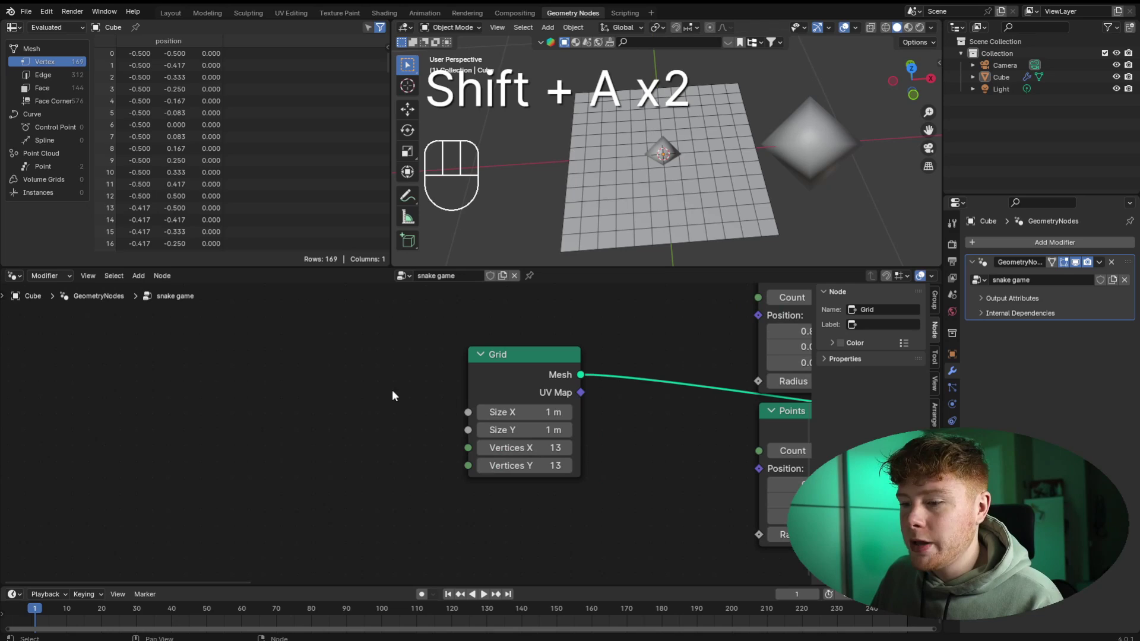
{"action": "key", "text": "shift+a"}
{"action": "type", "text": "gro"}
{"action": "key", "text": "Return"}
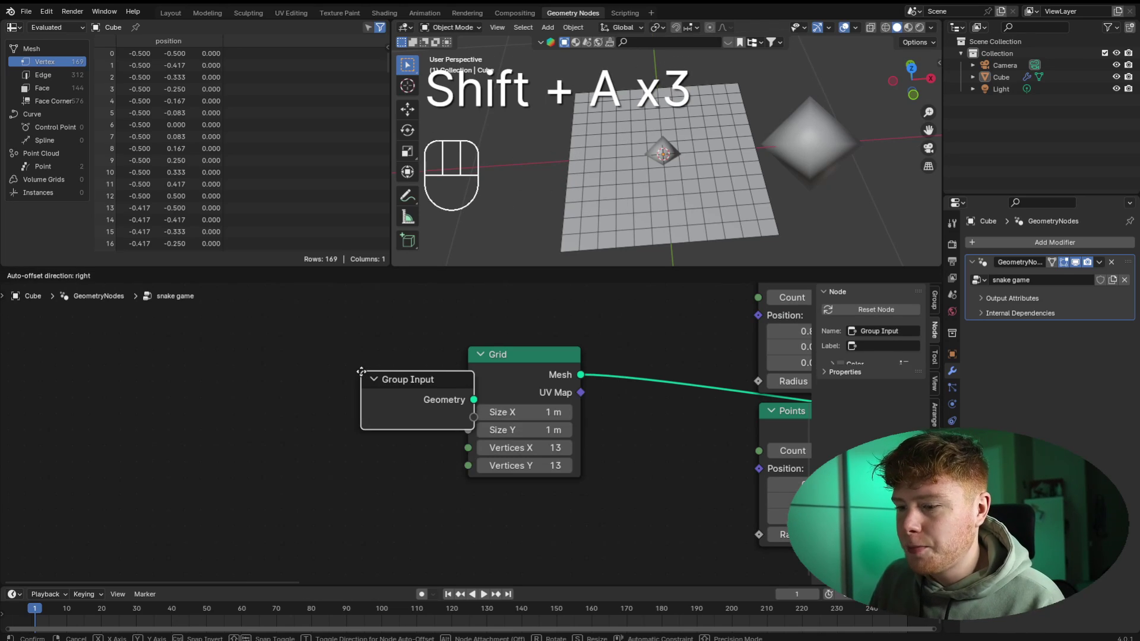
{"action": "left_click", "coordinate": [372, 407]}
- Expose the Grid node's Size X, Size Y, Vertices X and Vertices Y by linking them to the Group Input node
{"action": "left_click_drag", "start_coordinate": [399, 411], "coordinate": [468, 412]}
{"action": "left_click_drag", "start_coordinate": [399, 429], "coordinate": [468, 448]}
{"action": "left_click_drag", "start_coordinate": [400, 464], "coordinate": [468, 466]}
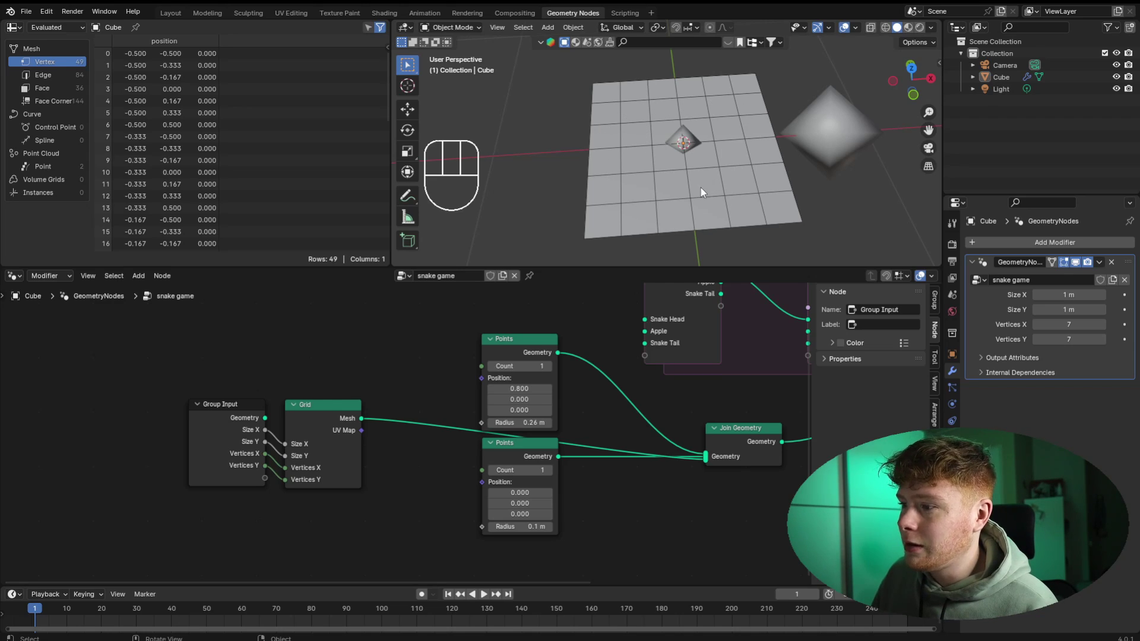
- Move the Group Input and Grid nodes farther away from the Points nodes to make room between them
{"action": "middle_click_drag", "start_coordinate": [410, 380], "coordinate": [500, 348]}
{"action": "left_click_drag", "start_coordinate": [287, 335], "coordinate": [447, 476]}
{"action": "key", "text": "g"}
{"action": "left_click", "coordinate": [341, 497]}
{"action": "left_click", "coordinate": [397, 454]}
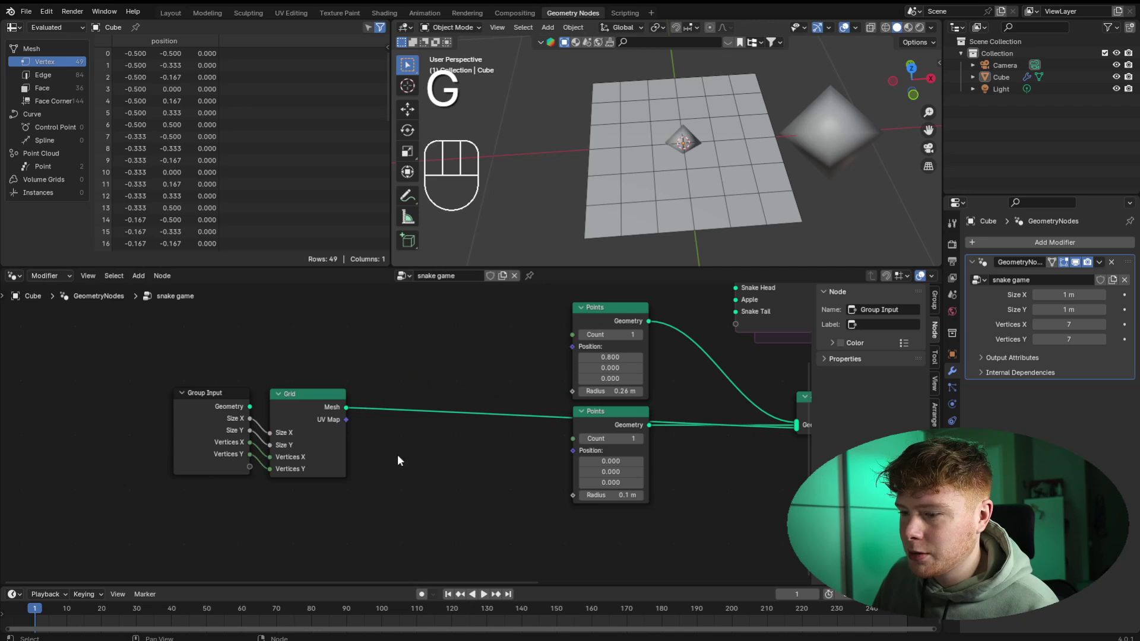
- Add a Sample Index node between the Grid node and the upper Points node
{"action": "key", "text": "shift+a"}
{"action": "type", "text": "sample iun"}
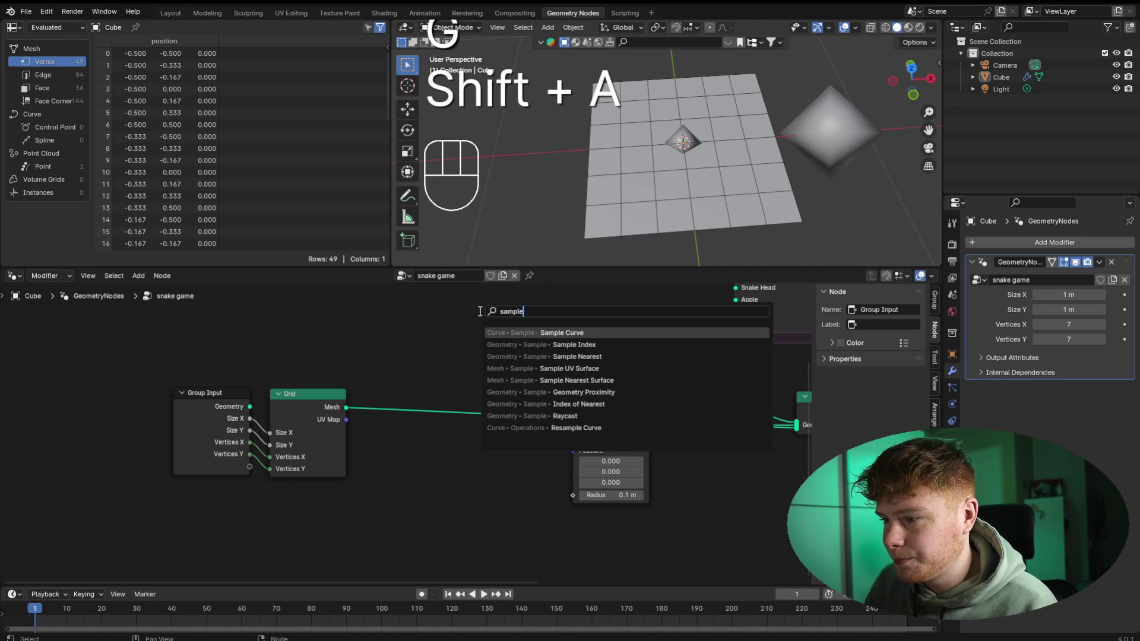
{"action": "key", "text": "BackSpace"}
{"action": "key", "text": "BackSpace"}
{"action": "type", "text": "n"}
{"action": "key", "text": "Return"}
{"action": "left_click", "coordinate": [459, 296]}
{"action": "middle_click_drag", "start_coordinate": [425, 341], "coordinate": [438, 365]}
{"action": "scroll", "coordinate": [445, 392], "scroll_direction": "up", "scroll_amount": 2}
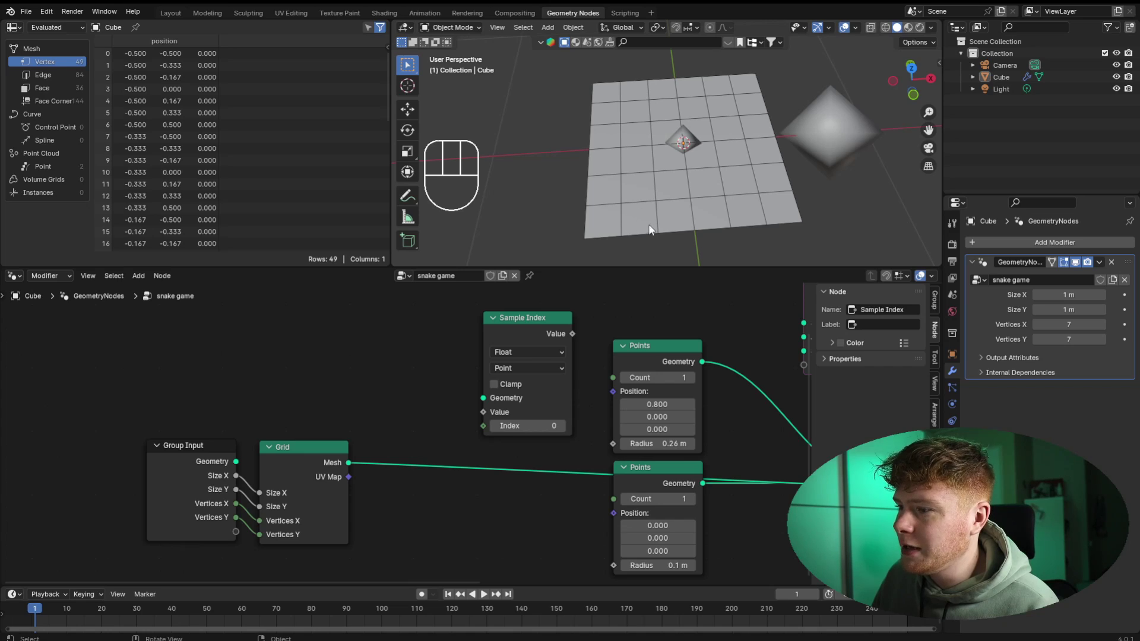
- Set the Sample Index node's data type to Vector and its domain to Face
{"action": "scroll", "coordinate": [566, 403], "scroll_direction": "up", "scroll_amount": 2}
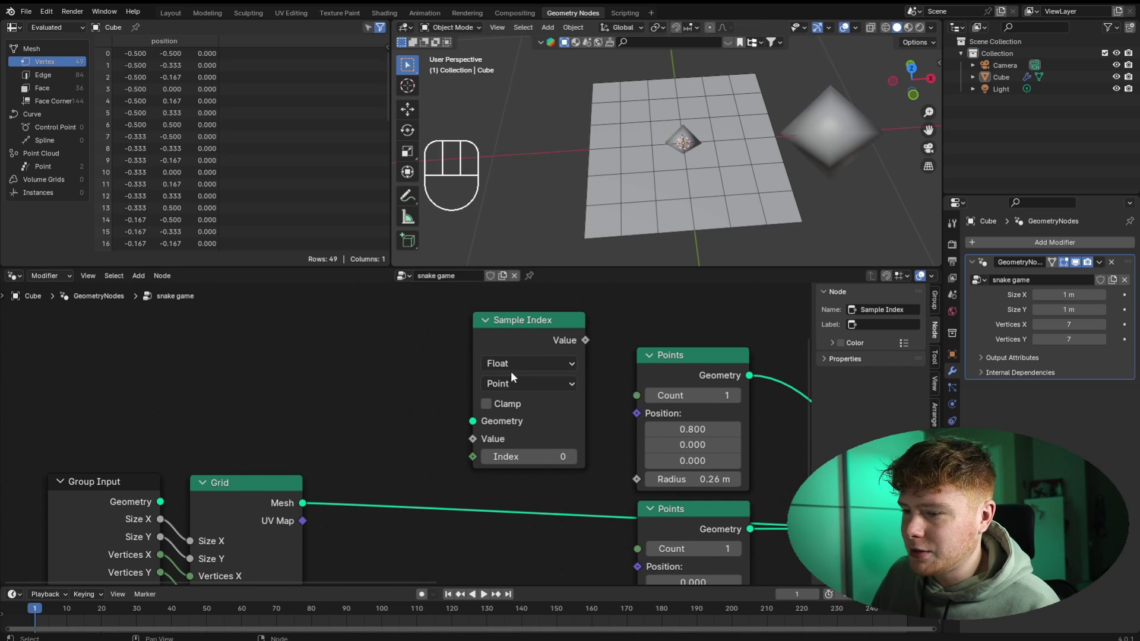
{"action": "left_click", "coordinate": [507, 364]}
{"action": "left_click", "coordinate": [505, 441]}
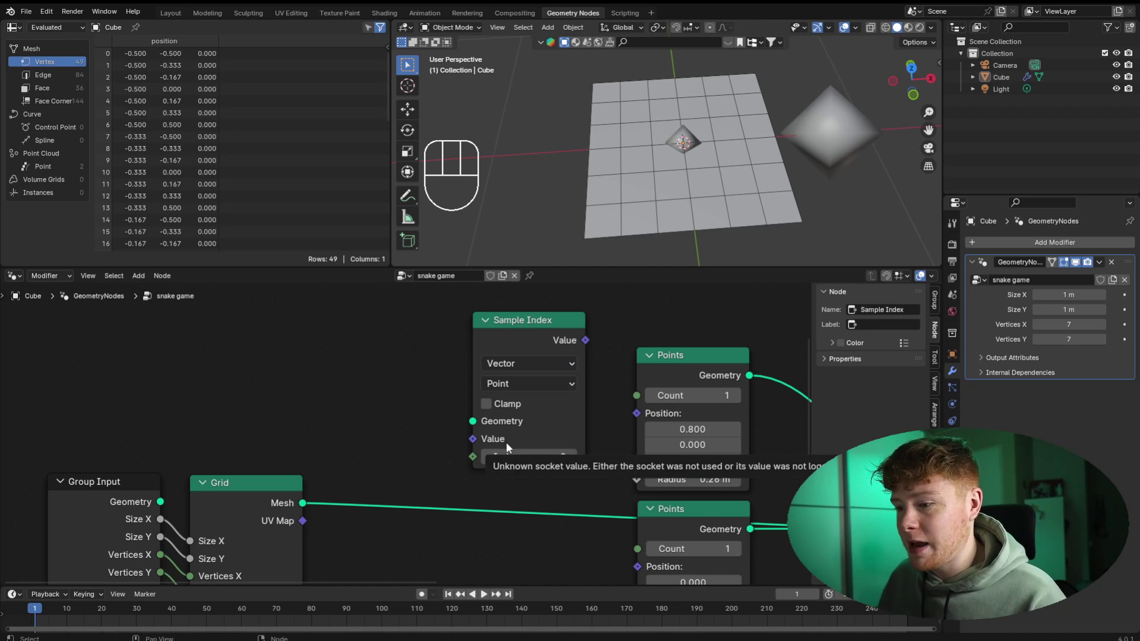
{"action": "left_click", "coordinate": [502, 384]}
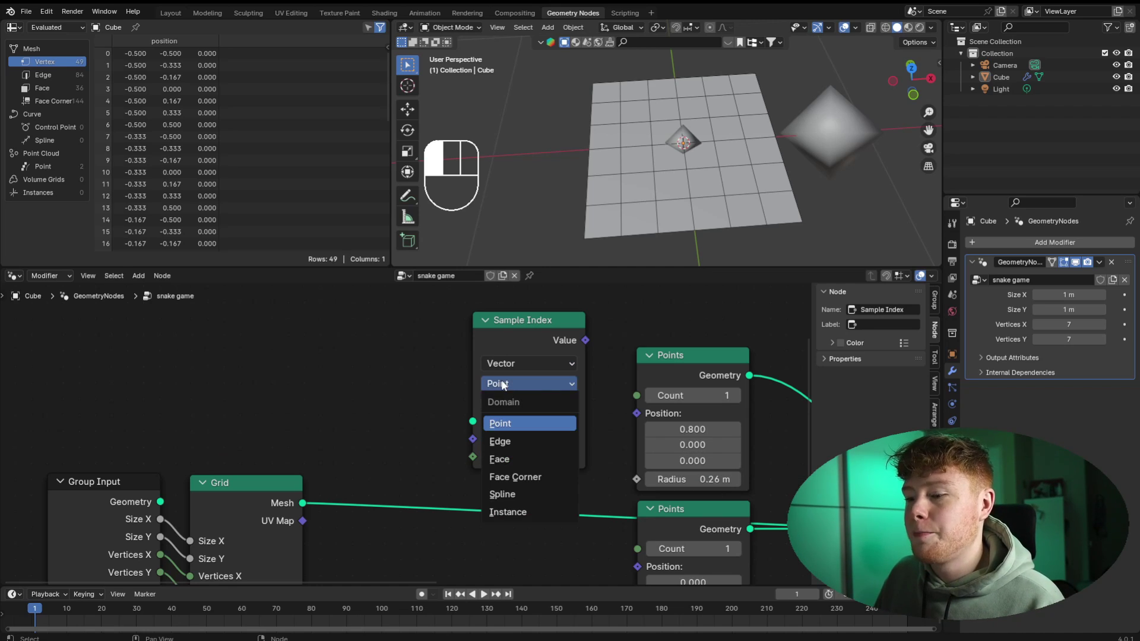
{"action": "left_click", "coordinate": [508, 461]}
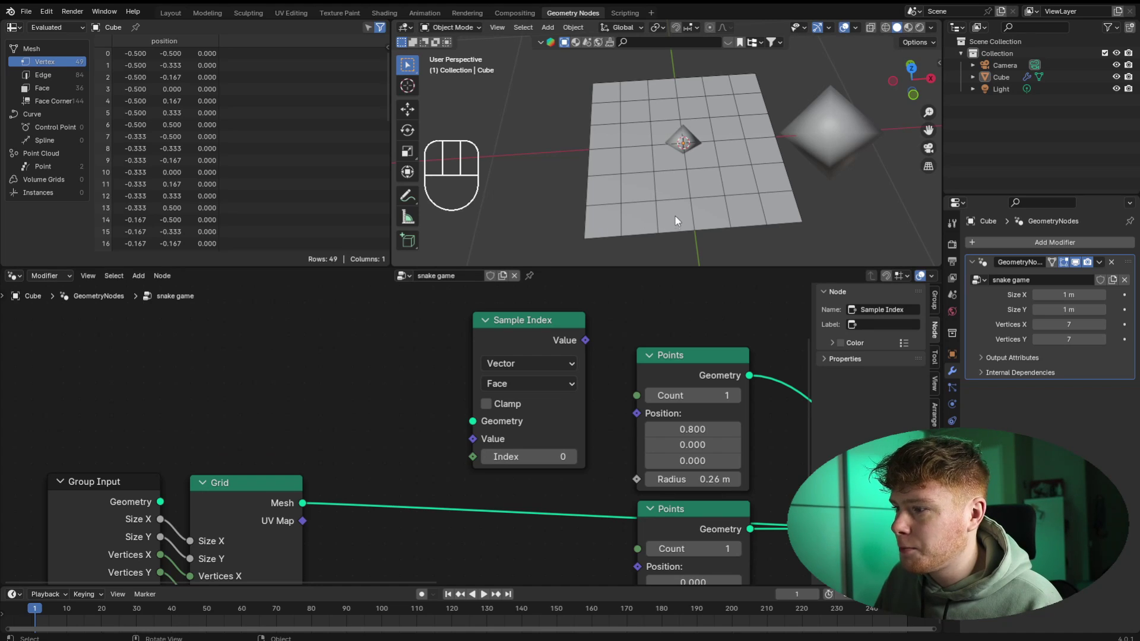
- Link the Grid's Mesh to the Sample Index node's Geometry and a new Position node to its Value
{"action": "middle_click_drag", "start_coordinate": [565, 471], "coordinate": [579, 432]}
{"action": "left_click_drag", "start_coordinate": [316, 464], "coordinate": [452, 348]}
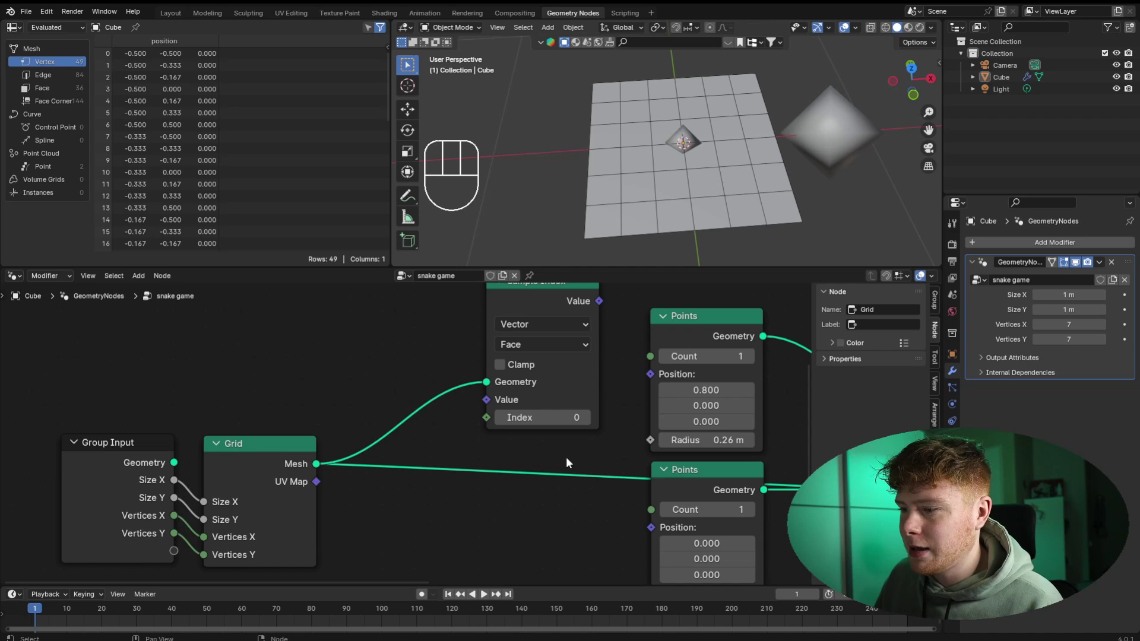
{"action": "key", "text": "shift+a"}
{"action": "left_click", "coordinate": [430, 341]}
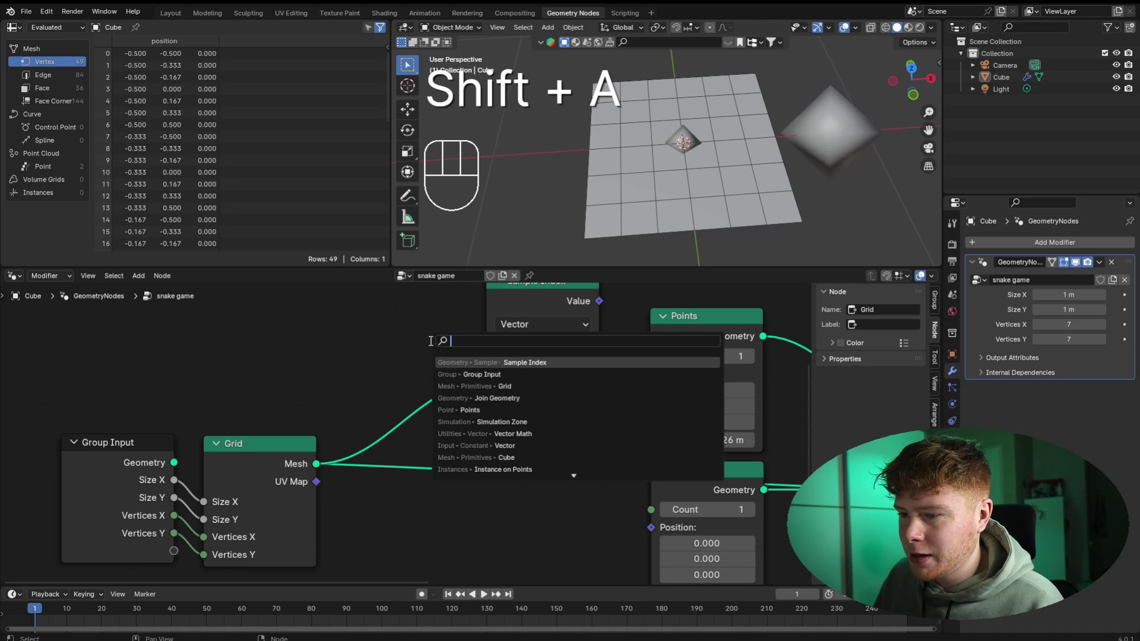
{"action": "type", "text": "pos"}
{"action": "key", "text": "Return"}
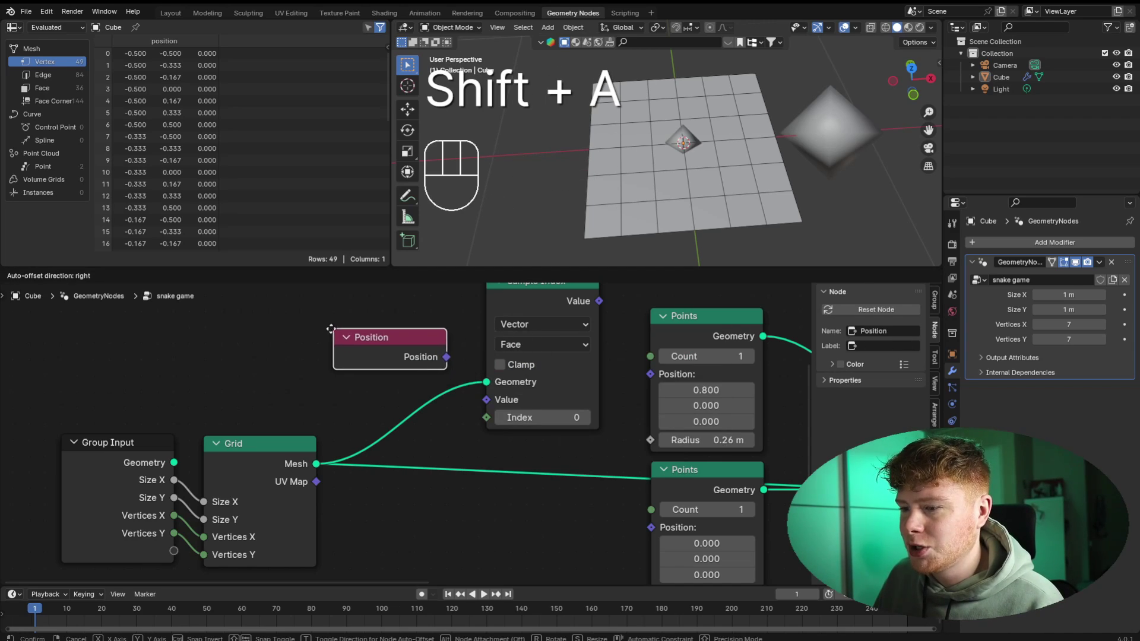
{"action": "left_click", "coordinate": [330, 329]}
{"action": "left_click_drag", "start_coordinate": [443, 356], "coordinate": [487, 399]}
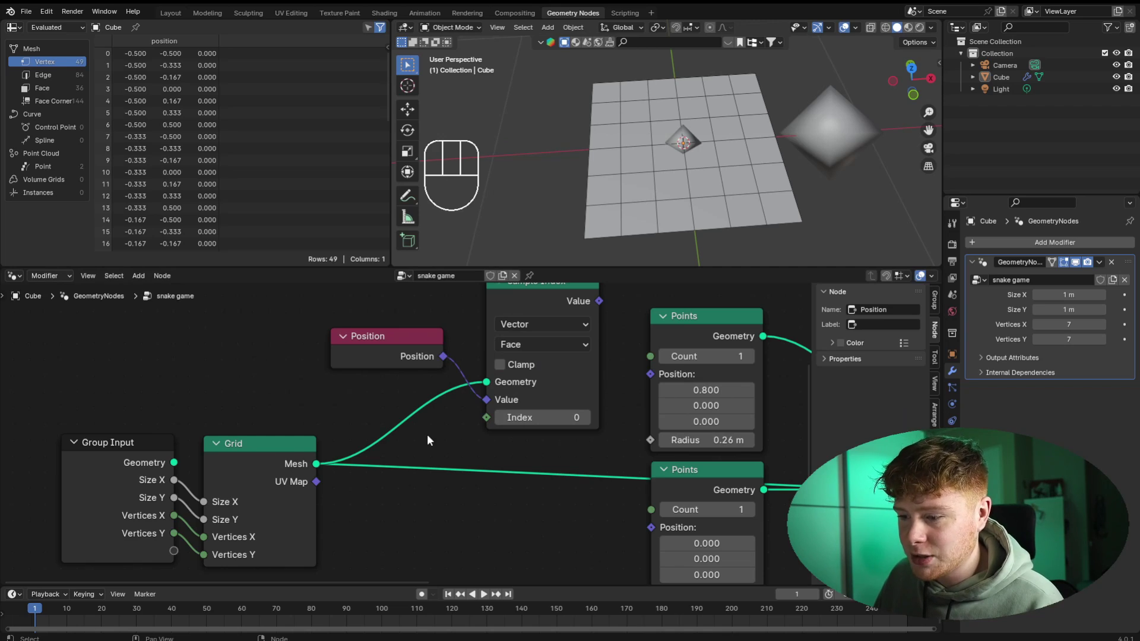
- Add an Attribute Statistic node below the link running from the Grid node
{"action": "scroll", "coordinate": [427, 433], "scroll_direction": "down", "scroll_amount": 2}
{"action": "key", "text": "g"}
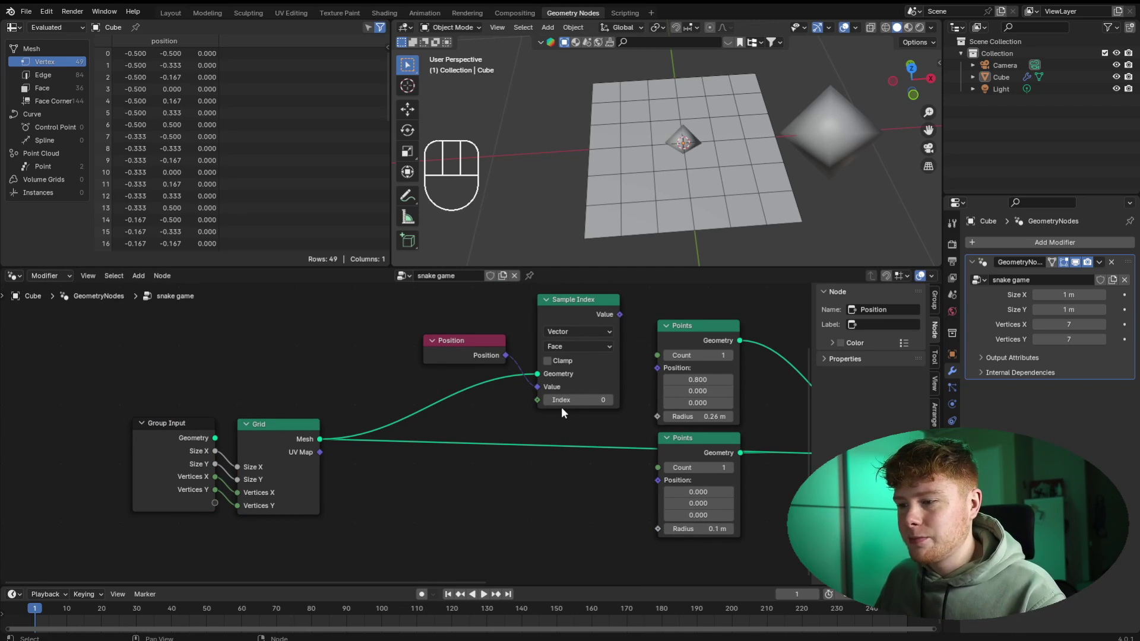
{"action": "middle_click_drag", "start_coordinate": [561, 408], "coordinate": [449, 435]}
{"action": "scroll", "coordinate": [449, 435], "scroll_direction": "up", "scroll_amount": 2}
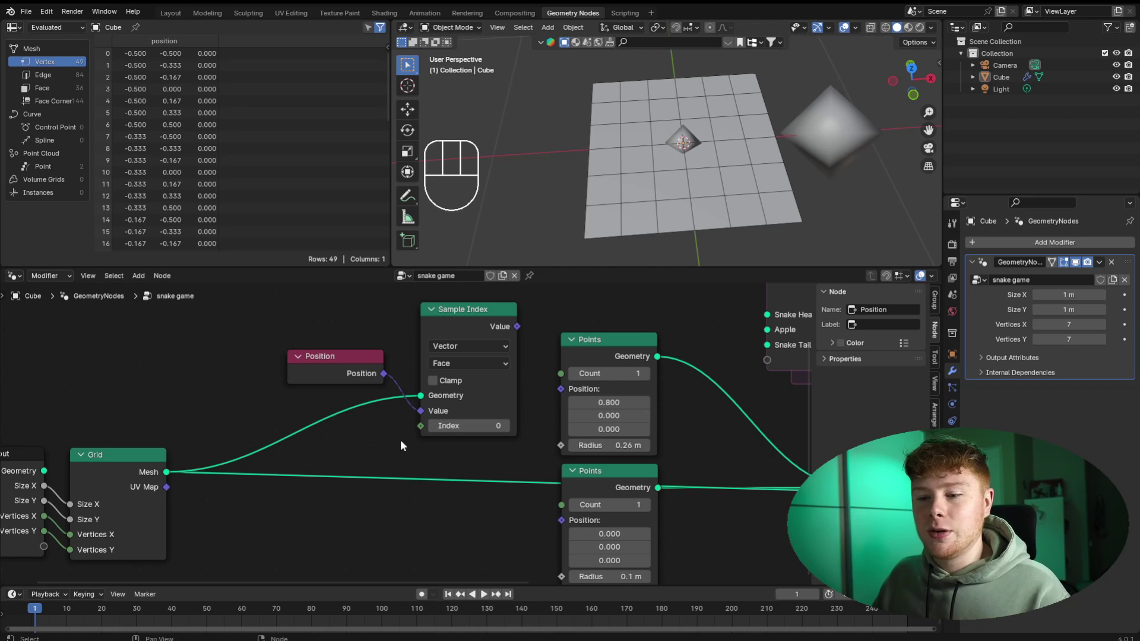
{"action": "scroll", "coordinate": [391, 466], "scroll_direction": "down", "scroll_amount": 3}
{"action": "middle_click_drag", "start_coordinate": [368, 498], "coordinate": [438, 386]}
{"action": "key", "text": "shift+a"}
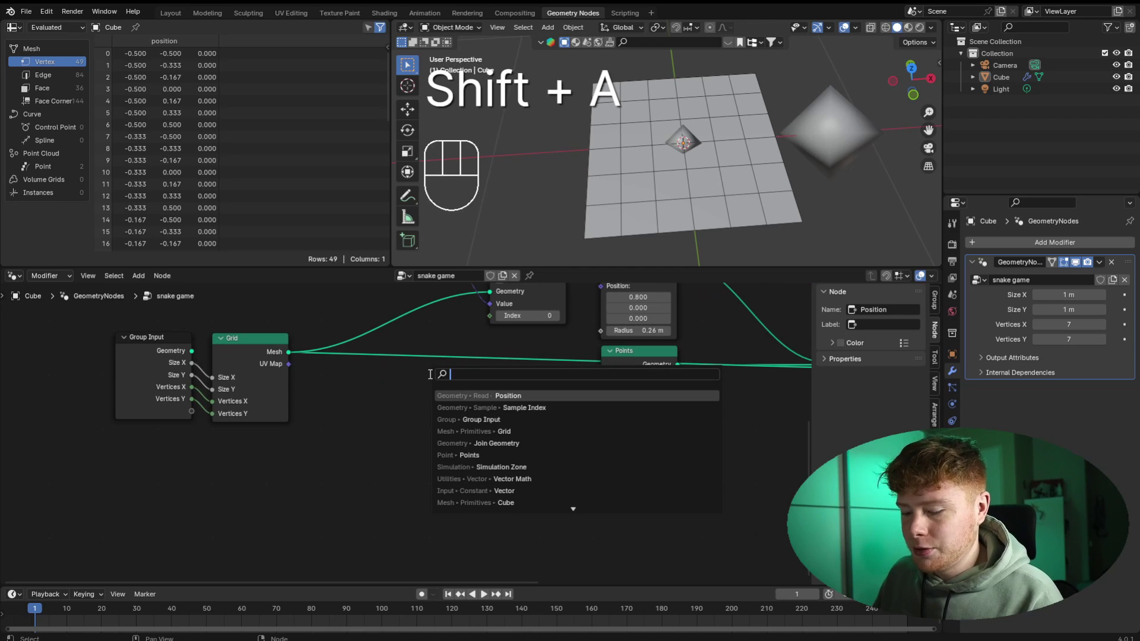
{"action": "type", "text": "att st"}
{"action": "key", "text": "Return"}
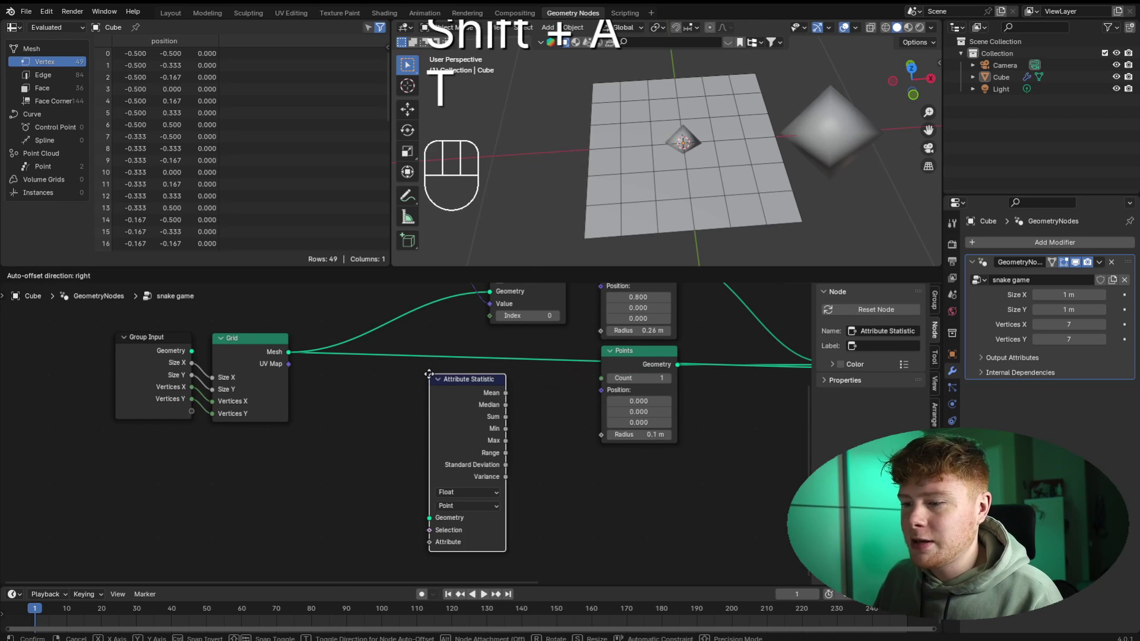
{"action": "left_click", "coordinate": [365, 371]}
{"action": "scroll", "coordinate": [496, 460], "scroll_direction": "up", "scroll_amount": 1}
{"action": "middle_click_drag", "start_coordinate": [496, 460], "coordinate": [511, 444]}
{"action": "scroll", "coordinate": [518, 449], "scroll_direction": "up", "scroll_amount": 1}
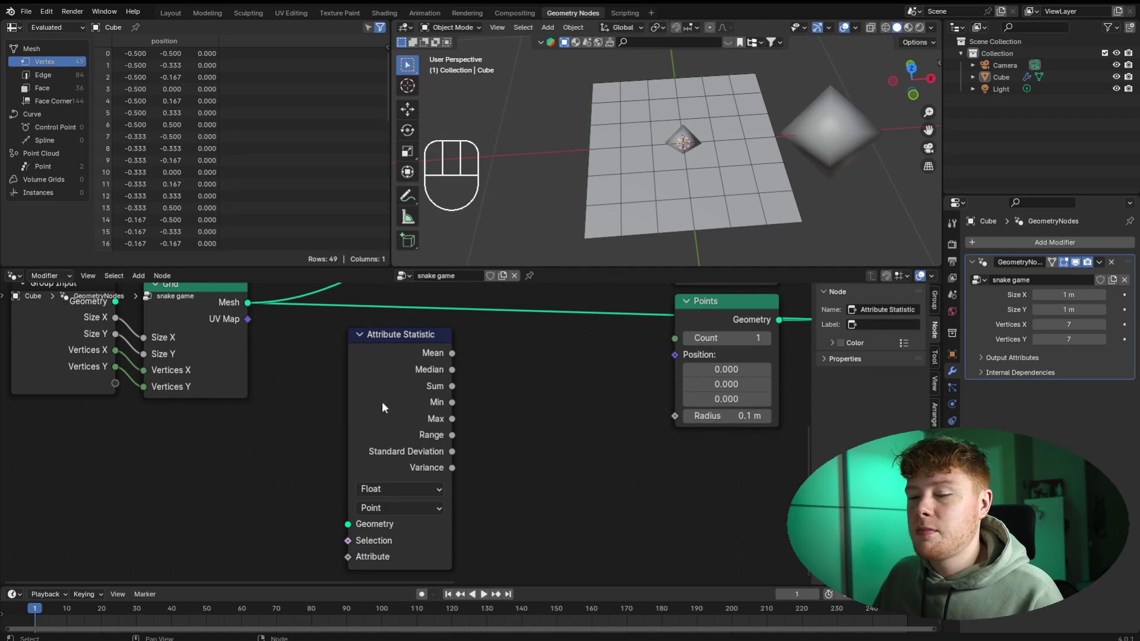
- Link the Grid's Mesh to the Attribute Statistic node's Geometry and a new Index node to its Attribute
{"action": "left_click_drag", "start_coordinate": [249, 307], "coordinate": [309, 541]}
{"action": "middle_click_drag", "start_coordinate": [313, 435], "coordinate": [392, 372]}
{"action": "key", "text": "shift+a"}
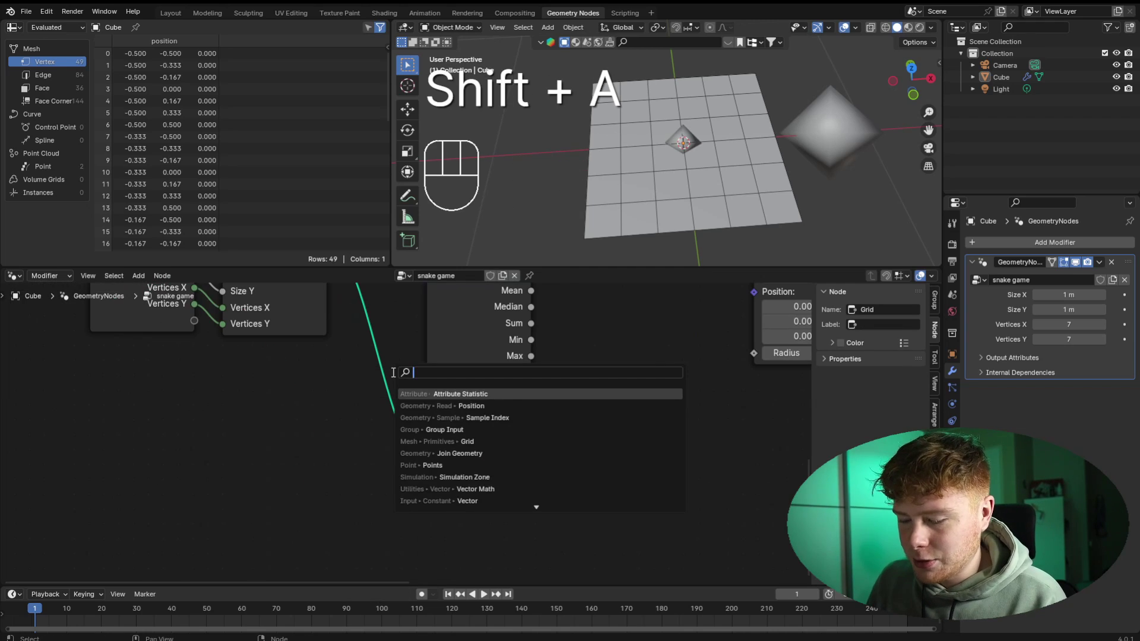
{"action": "type", "text": "index"}
{"action": "key", "text": "Return"}
{"action": "left_click", "coordinate": [321, 475]}
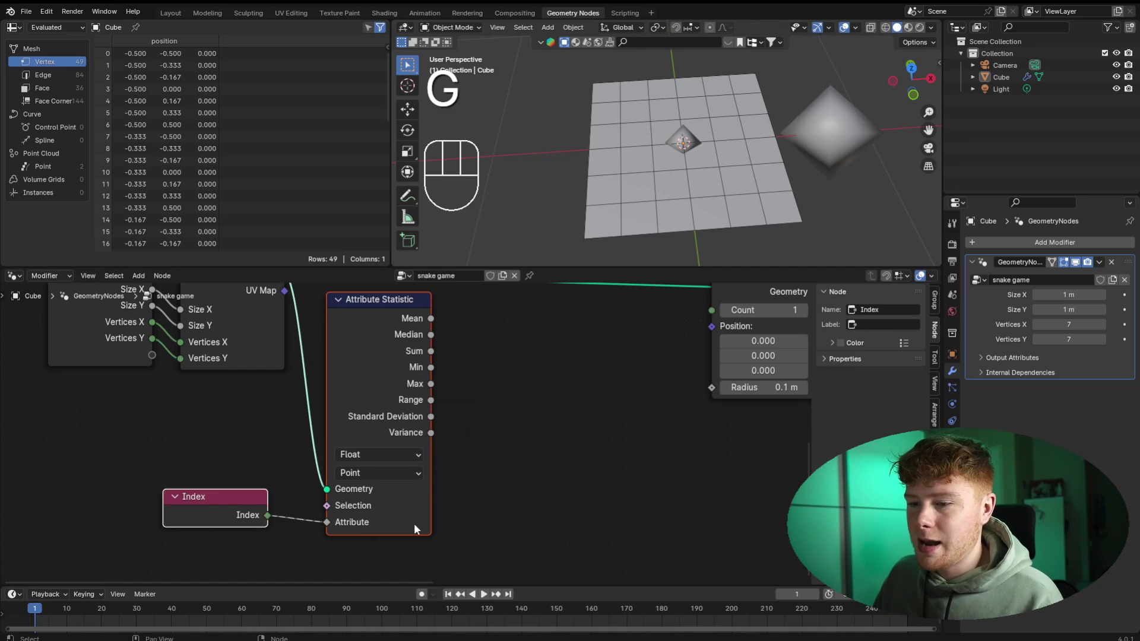
{"action": "left_click", "coordinate": [528, 506]}
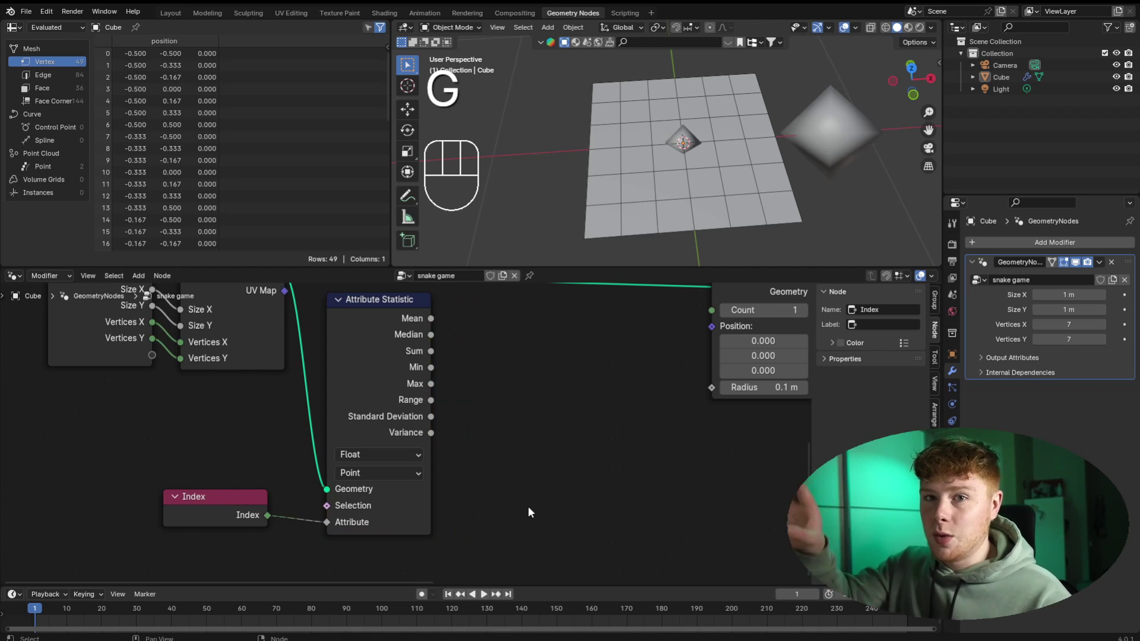
- Add a Random Value node beside the Attribute Statistic node and set its data type to Integer
{"action": "key", "text": "BackSpace"}
{"action": "key", "text": "BackSpace"}
{"action": "key", "text": "shift+a"}
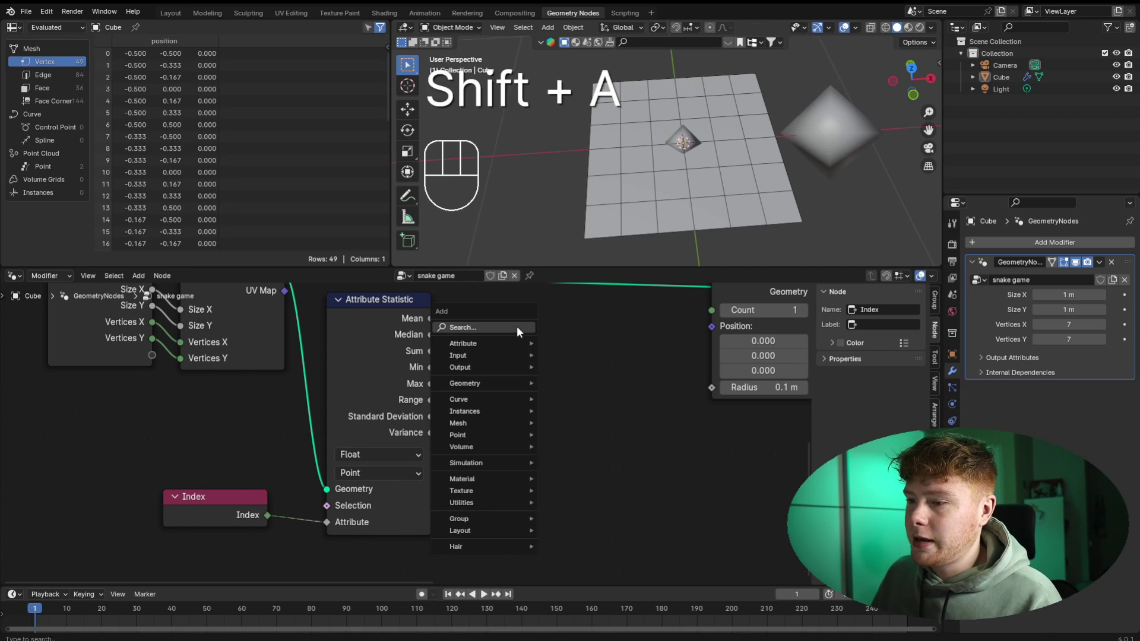
{"action": "type", "text": "rand"}
{"action": "key", "text": "Return"}
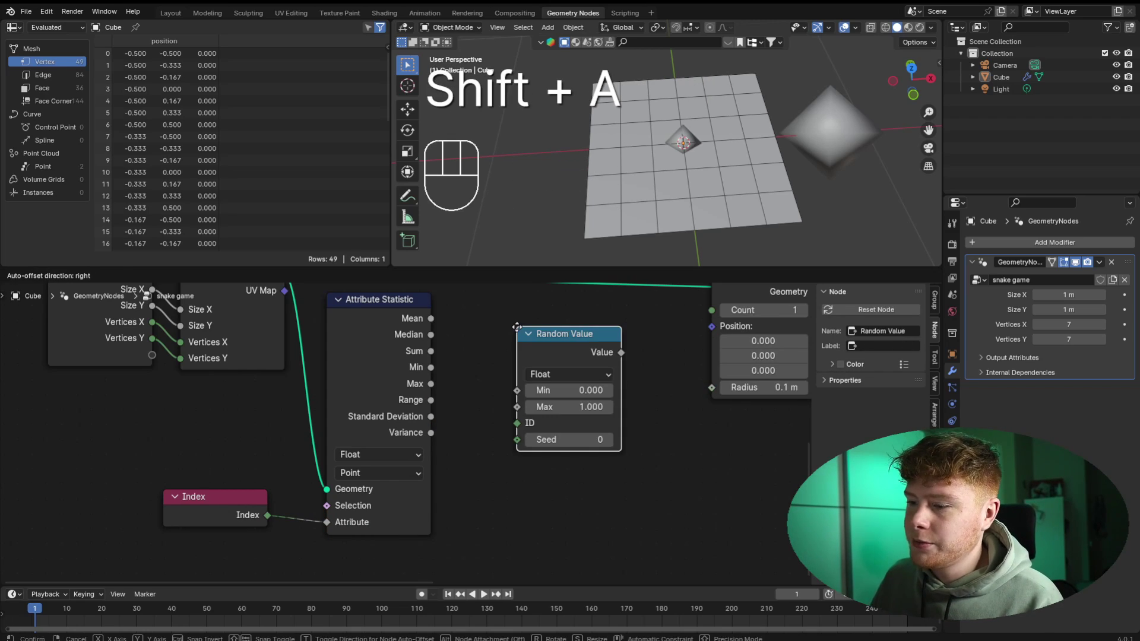
{"action": "left_click", "coordinate": [518, 327]}
{"action": "left_click", "coordinate": [545, 376]}
{"action": "left_click", "coordinate": [555, 427]}
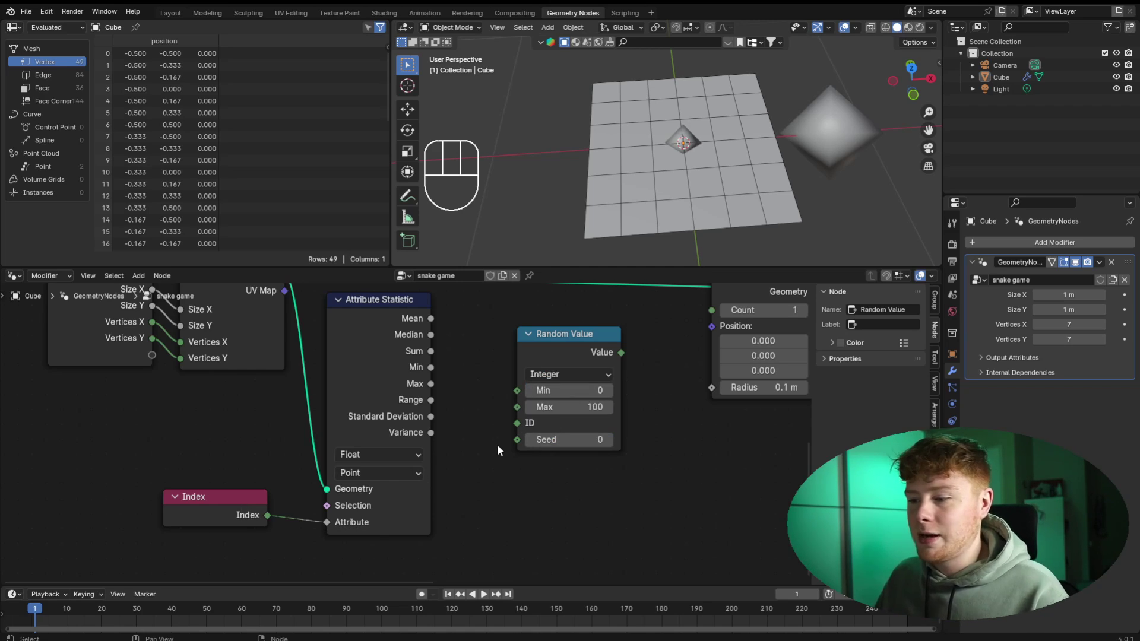
- Link the Attribute Statistic's Min and Max to the Random Value's Min and Max, and move the Random Value node closer
{"action": "middle_click_drag", "start_coordinate": [479, 410], "coordinate": [449, 431]}
{"action": "scroll", "coordinate": [448, 430], "scroll_direction": "up", "scroll_amount": 2}
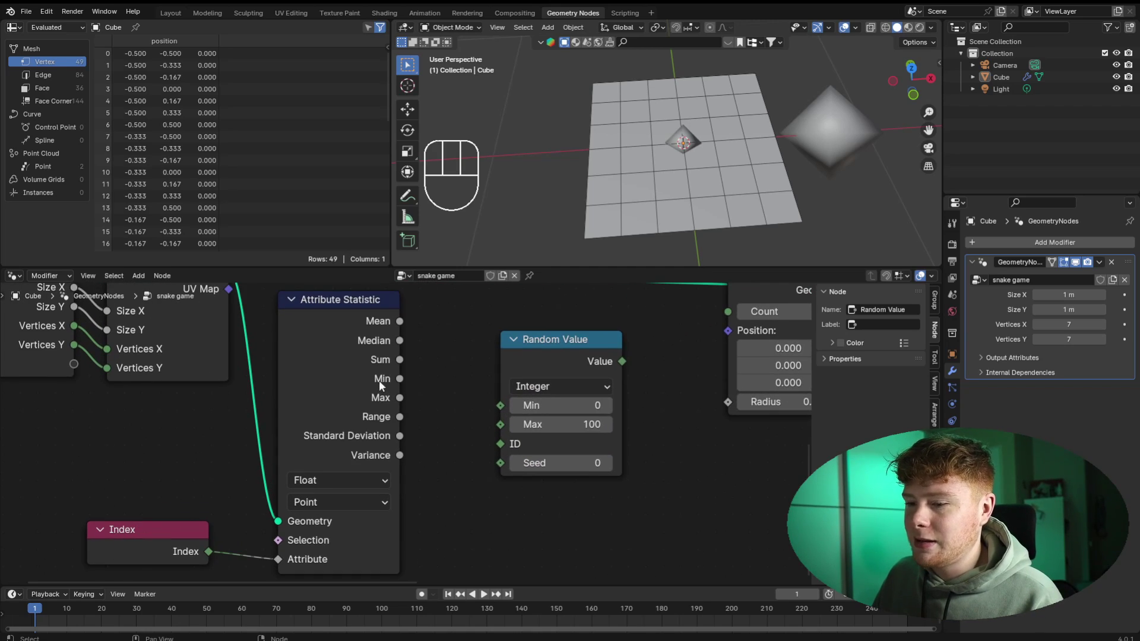
{"action": "left_click_drag", "start_coordinate": [400, 379], "coordinate": [500, 424]}
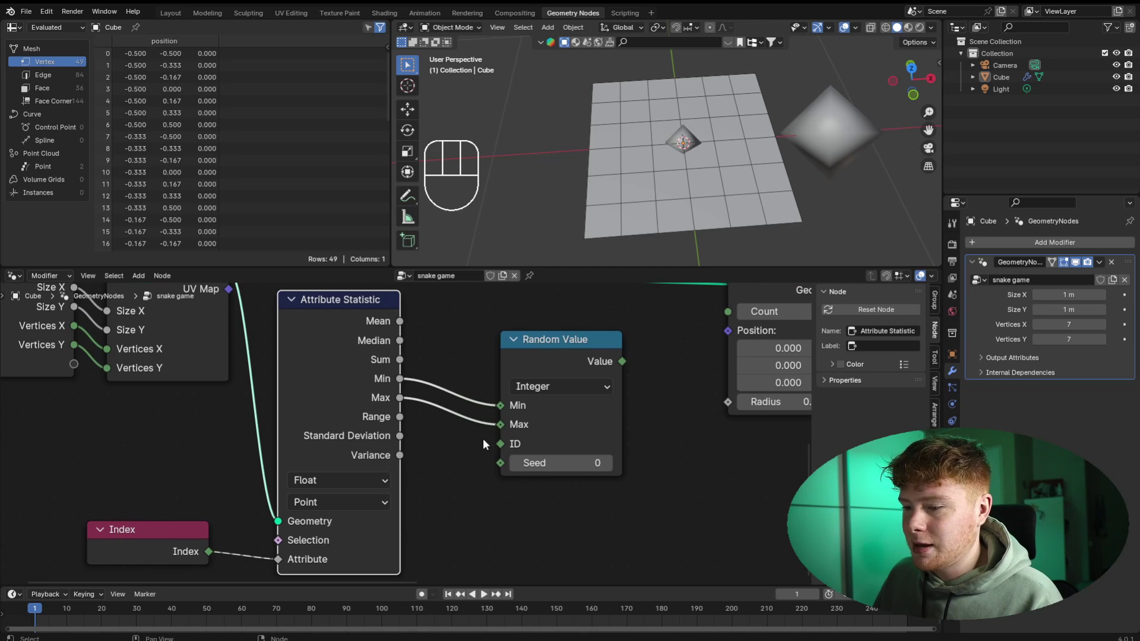
{"action": "left_click_drag", "start_coordinate": [551, 359], "coordinate": [489, 361]}
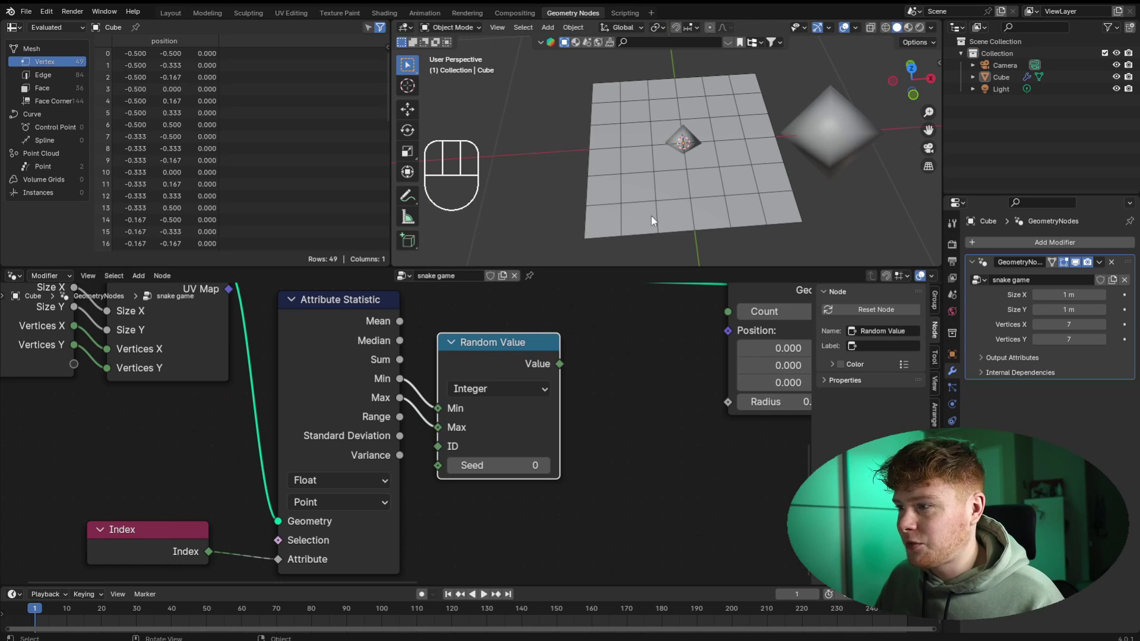
- Link the Random Value node's Value to the Sample Index node's Index
{"action": "scroll", "coordinate": [557, 381], "scroll_direction": "down", "scroll_amount": 2}
{"action": "middle_click_drag", "start_coordinate": [557, 381], "coordinate": [478, 502]}
{"action": "left_click_drag", "start_coordinate": [478, 497], "coordinate": [468, 396]}
{"action": "left_click", "coordinate": [550, 479]}
- Link the Sample Index node's Value to the Position of the upper Points node
{"action": "scroll", "coordinate": [557, 309], "scroll_direction": "up", "scroll_amount": 4}
{"action": "middle_click_drag", "start_coordinate": [556, 309], "coordinate": [458, 365]}
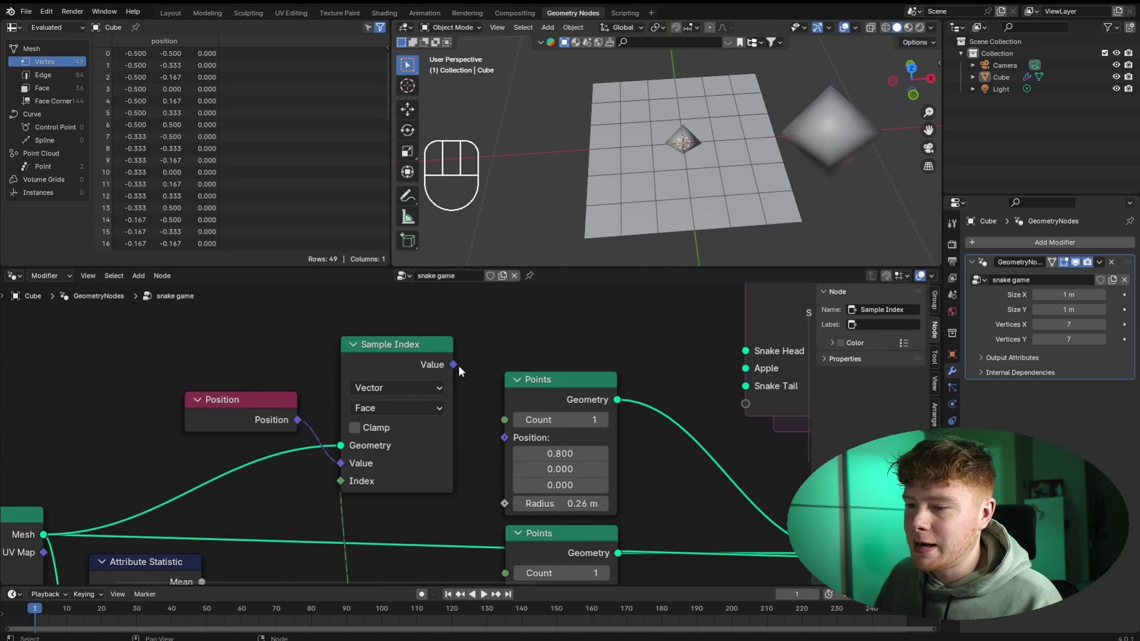
{"action": "left_click_drag", "start_coordinate": [454, 364], "coordinate": [500, 336]}
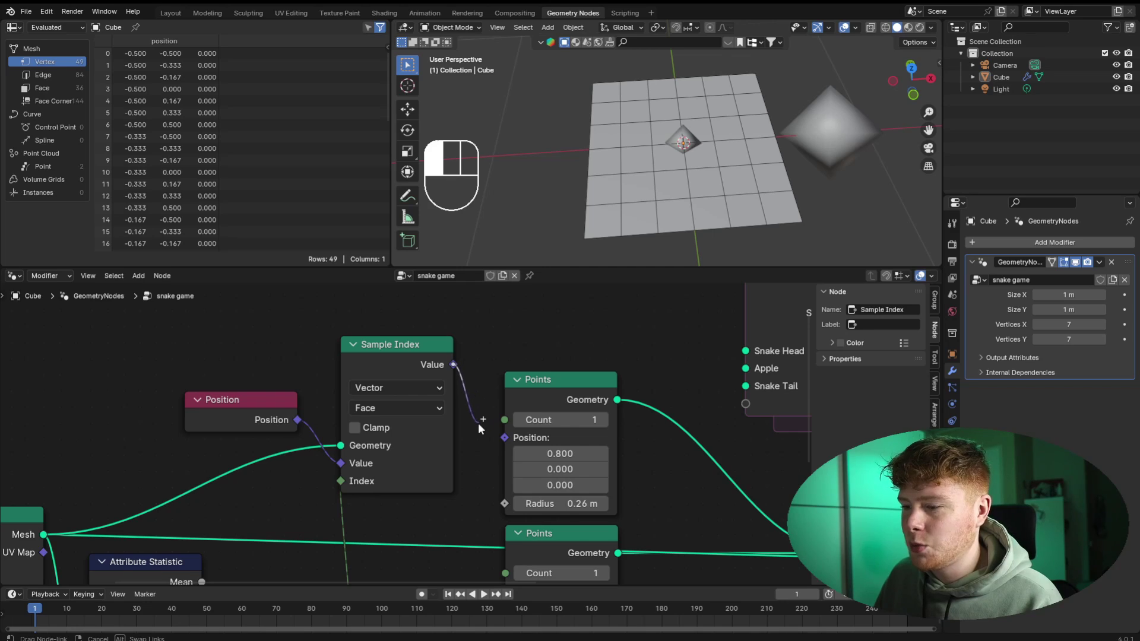
{"action": "left_click_drag", "start_coordinate": [494, 441], "coordinate": [504, 437]}
- Set the Attribute Statistic node's domain to Face
{"action": "scroll", "coordinate": [536, 465], "scroll_direction": "down", "scroll_amount": 1}
{"action": "middle_click_drag", "start_coordinate": [536, 465], "coordinate": [689, 330]}
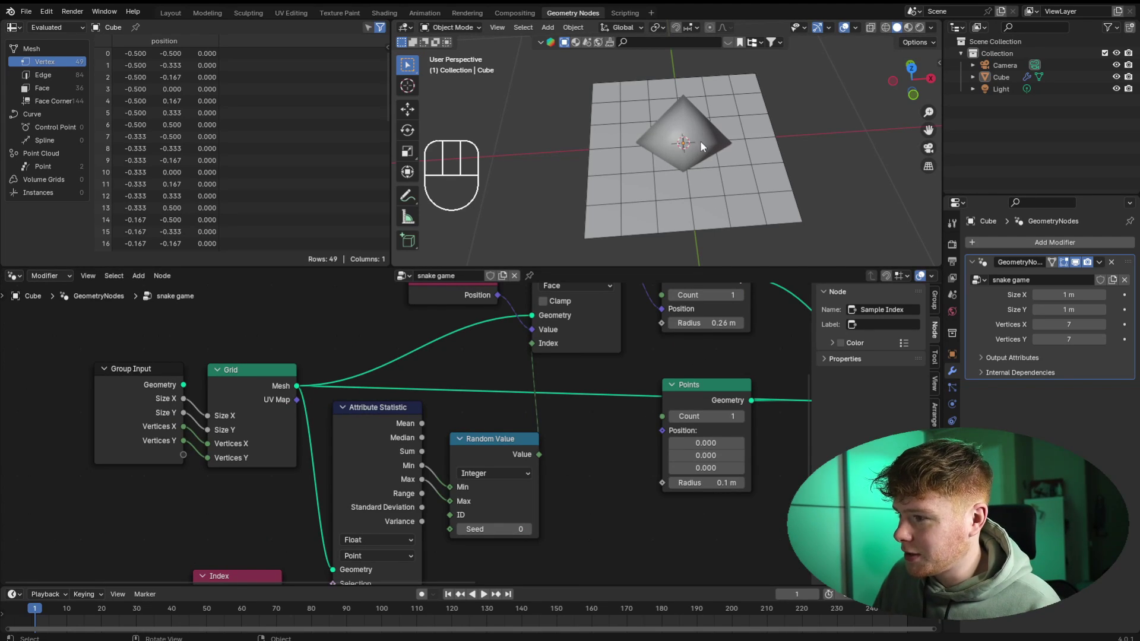
{"action": "scroll", "coordinate": [604, 466], "scroll_direction": "up", "scroll_amount": 1}
{"action": "middle_click_drag", "start_coordinate": [605, 466], "coordinate": [640, 405]}
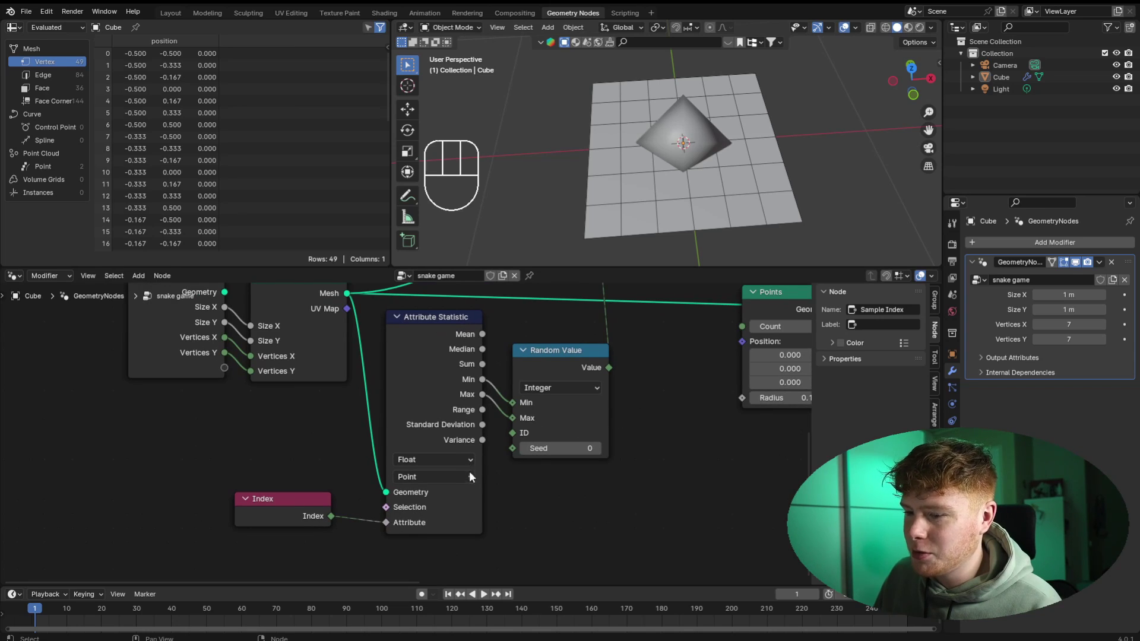
{"action": "scroll", "coordinate": [469, 477], "scroll_direction": "up", "scroll_amount": 2}
{"action": "left_click", "coordinate": [447, 443]}
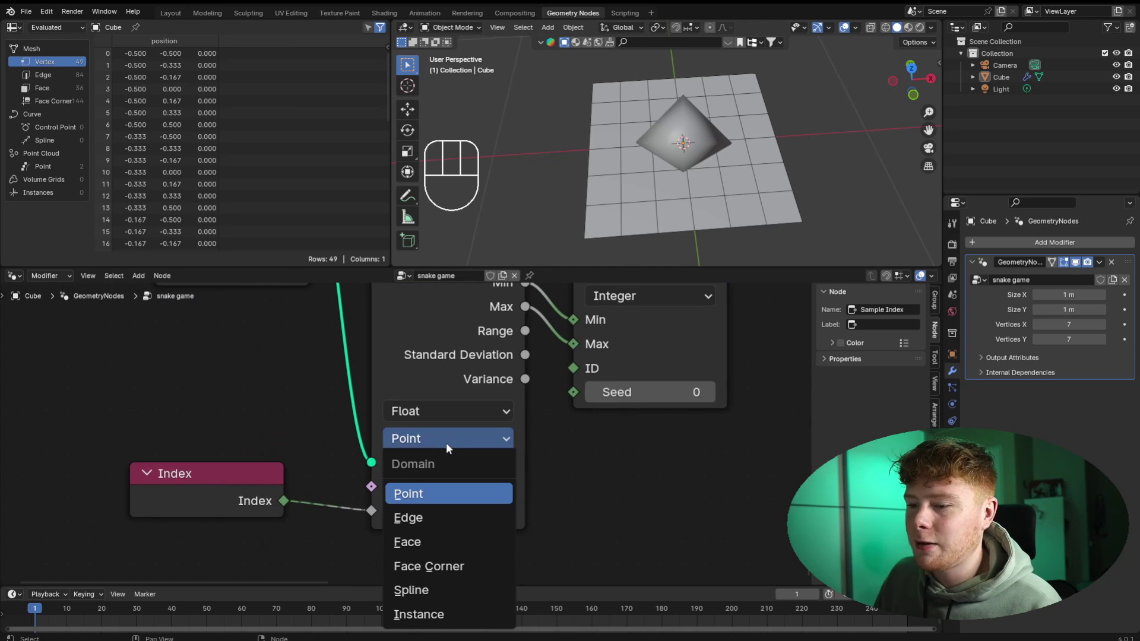
{"action": "left_click", "coordinate": [430, 544]}
{"action": "middle_click_drag", "start_coordinate": [754, 196], "coordinate": [699, 193], "text": "shift"}
{"action": "middle_click_drag", "start_coordinate": [711, 312], "coordinate": [533, 547]}
{"action": "middle_click_drag", "start_coordinate": [709, 399], "coordinate": [503, 545]}
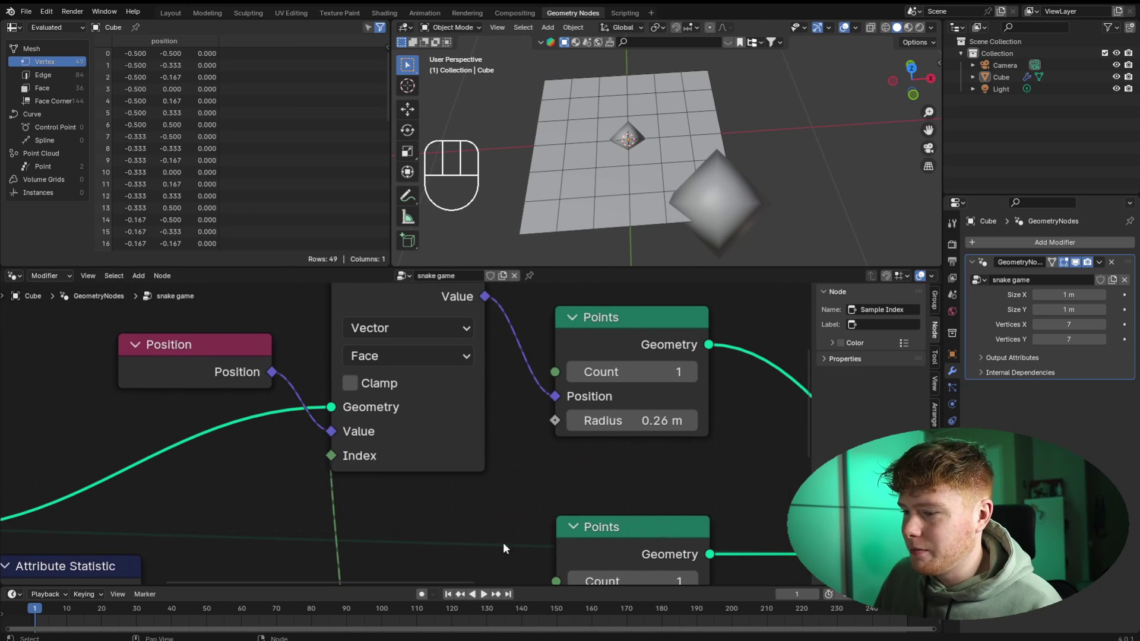
- Shrink the upper Points node's radius to about 0.09 m and raise the Random Value node's seed to 10
{"action": "left_click_drag", "start_coordinate": [633, 420], "coordinate": [584, 421], "text": "shift"}
{"action": "scroll", "coordinate": [409, 437], "scroll_direction": "down", "scroll_amount": 4}
{"action": "middle_click_drag", "start_coordinate": [440, 525], "coordinate": [494, 367]}
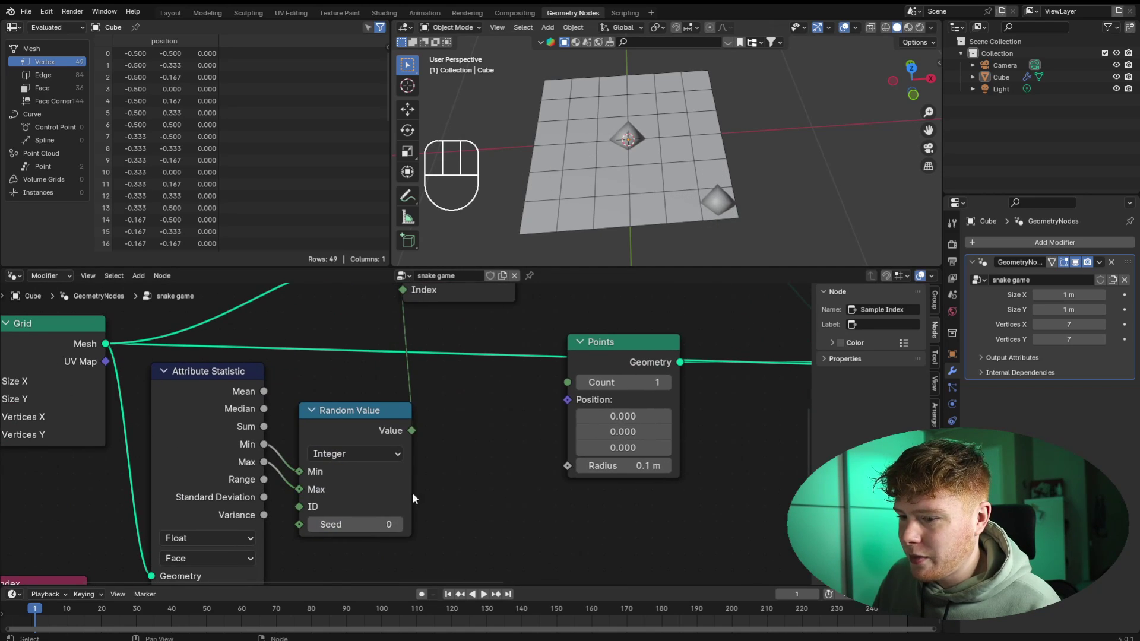
{"action": "left_click", "coordinate": [398, 524]}
{"action": "left_click", "coordinate": [398, 525]}
{"action": "left_click", "coordinate": [397, 524]}
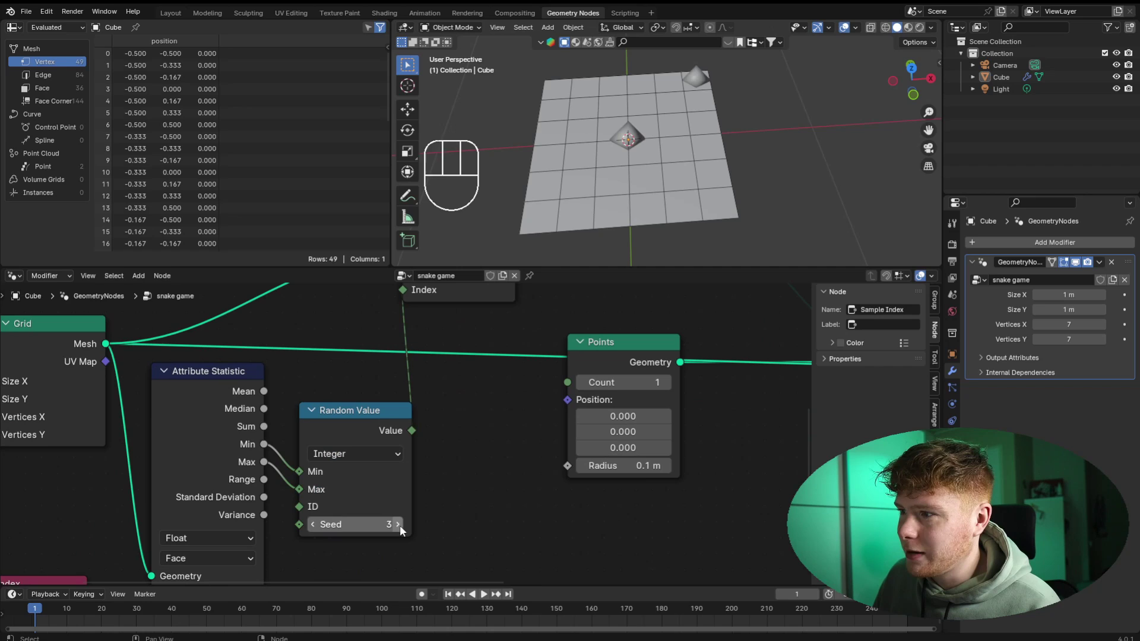
{"action": "left_click", "coordinate": [398, 524]}
{"action": "left_click", "coordinate": [398, 525]}
{"action": "key", "text": "ctrl+z"}
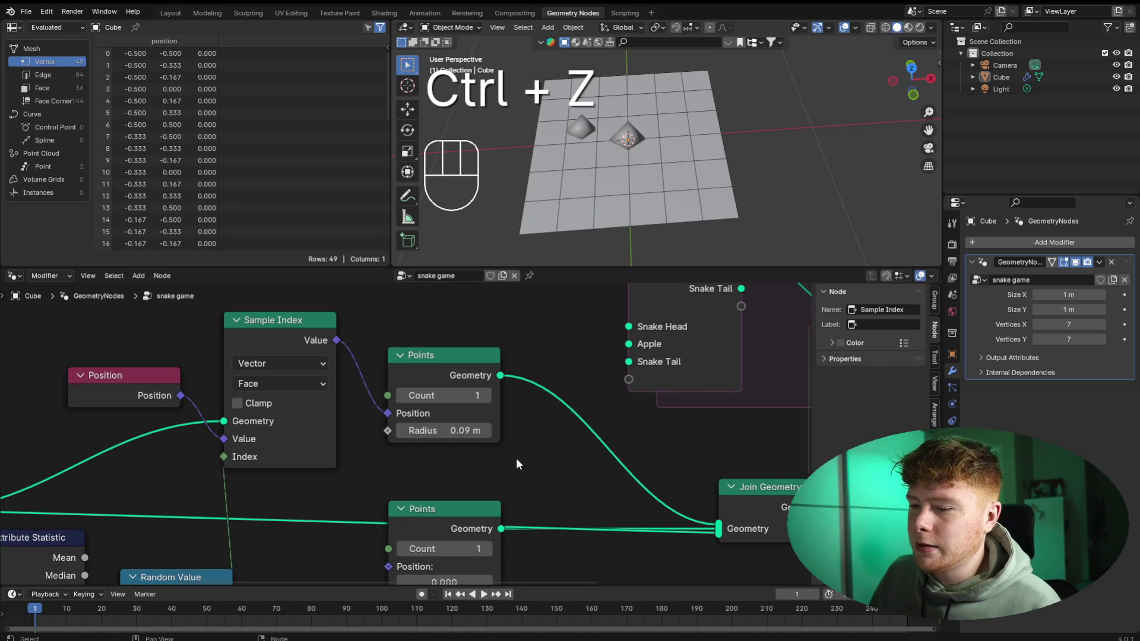
- Set the upper Points node's radius to exactly 0.1 m
{"action": "left_click", "coordinate": [454, 432]}
{"action": "type", "text": "0.1"}
{"action": "key", "text": "Return"}
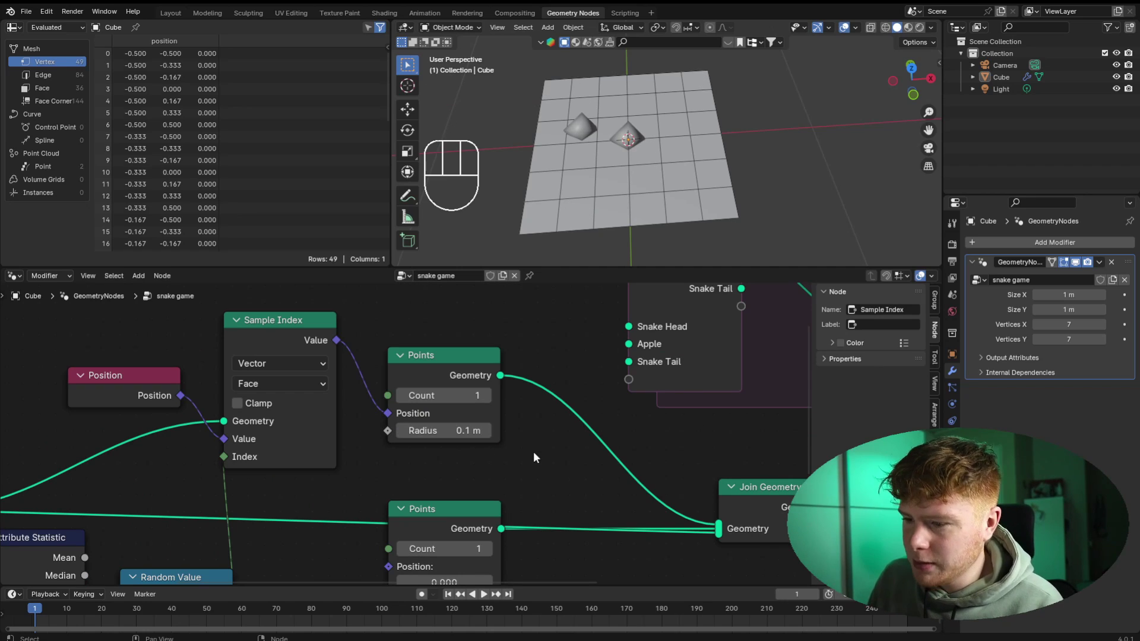
- Move the lower Points node down, away from the grid link, and reduce its radius to about 0.04 m
{"action": "middle_click_drag", "start_coordinate": [574, 513], "coordinate": [551, 374]}
{"action": "left_click_drag", "start_coordinate": [411, 390], "coordinate": [395, 446]}
{"action": "left_click", "coordinate": [517, 497]}
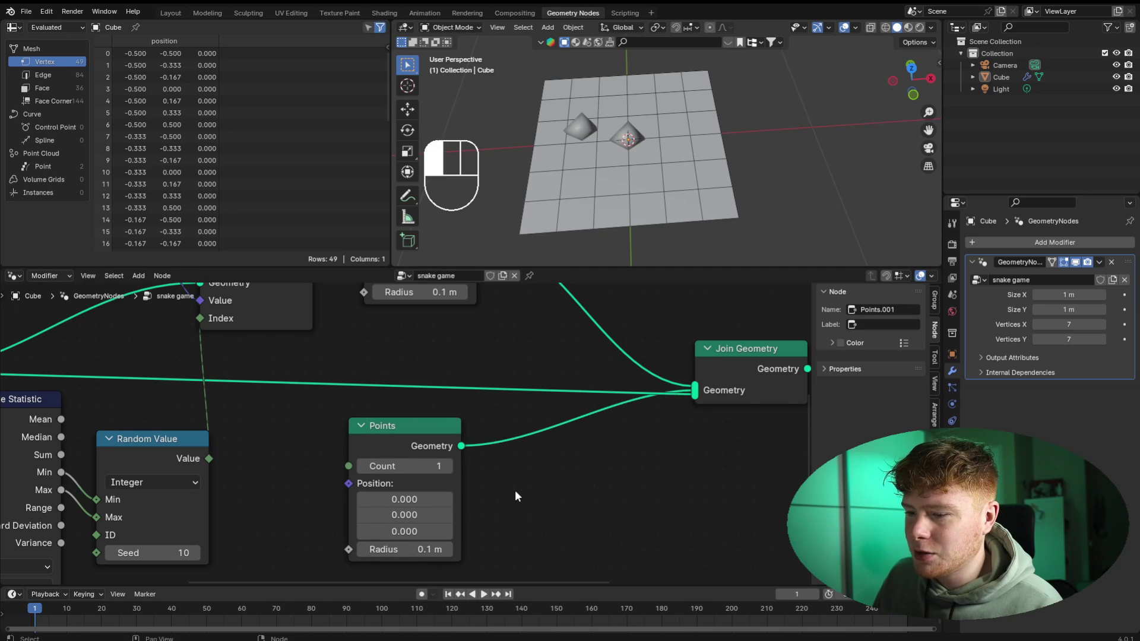
{"action": "middle_click_drag", "start_coordinate": [511, 498], "coordinate": [522, 441]}
{"action": "left_click_drag", "start_coordinate": [437, 493], "coordinate": [399, 492], "text": "shift"}
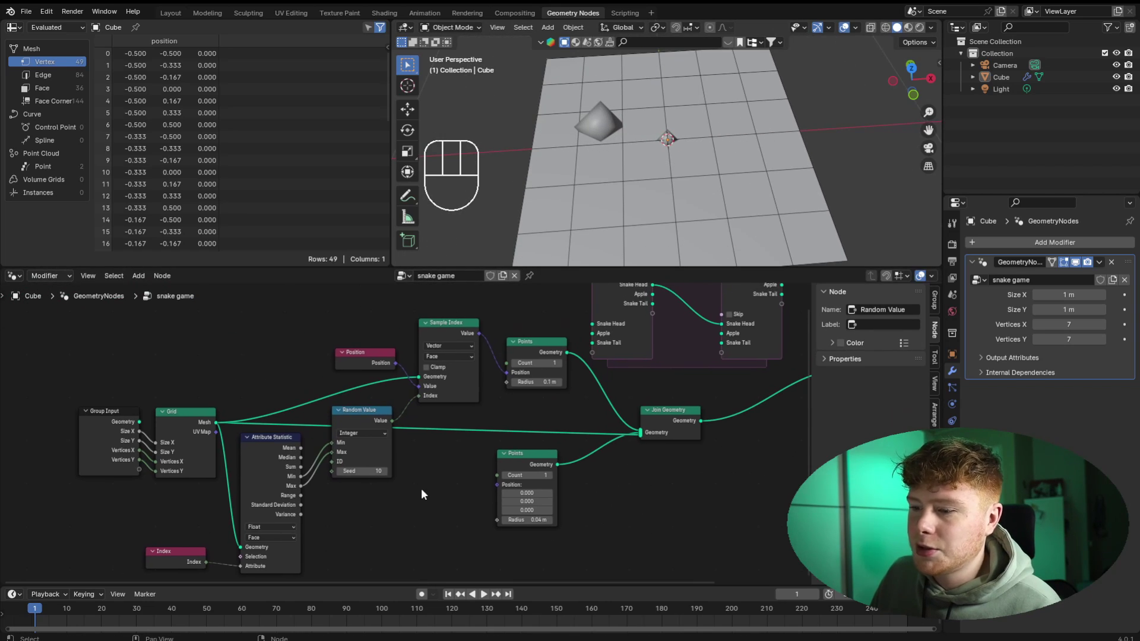
- Duplicate the Position, Sample Index and Random Value nodes with their incoming links kept, placing the copies beside the lower Points node
{"action": "left_click", "coordinate": [361, 359]}
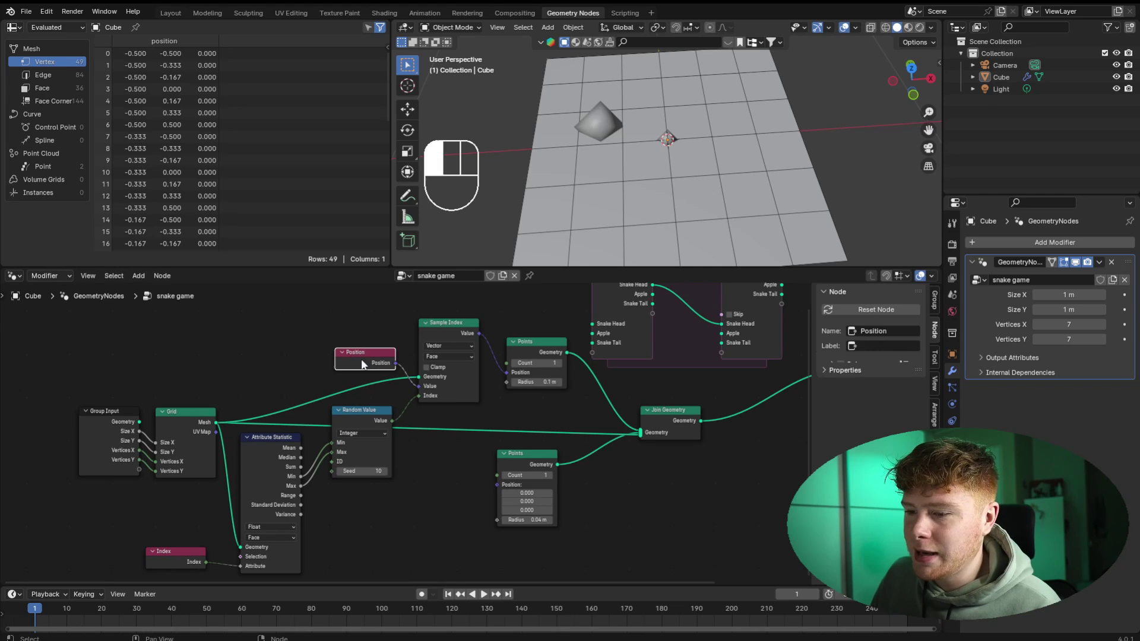
{"action": "left_click", "coordinate": [459, 326], "text": "shift"}
{"action": "left_click", "coordinate": [376, 428], "text": "shift"}
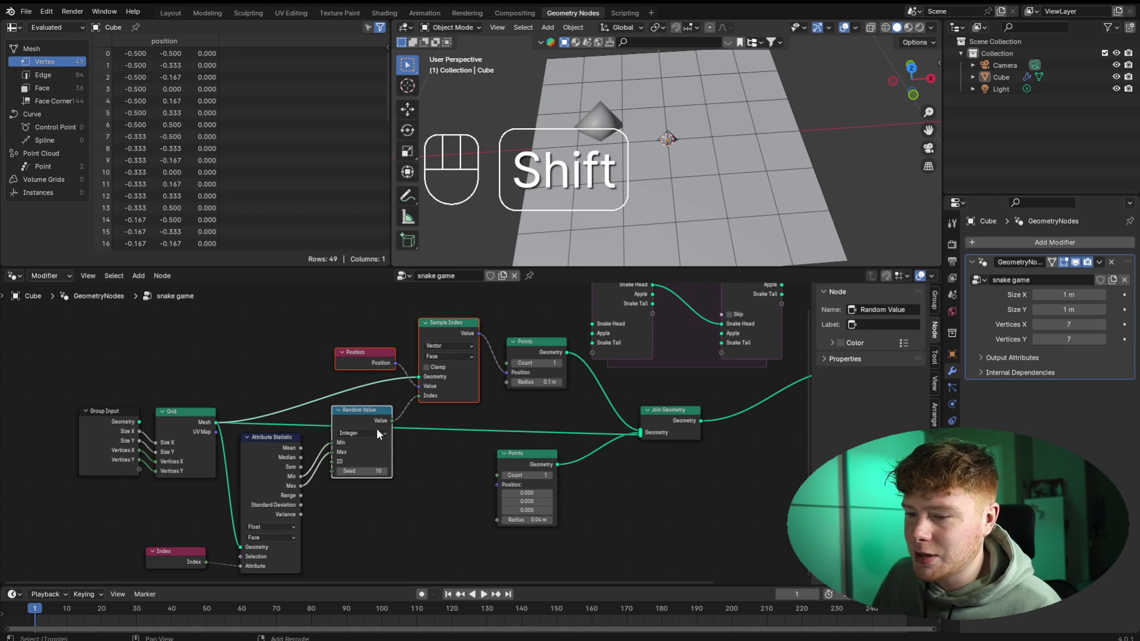
{"action": "middle_click_drag", "start_coordinate": [434, 435], "coordinate": [437, 400]}
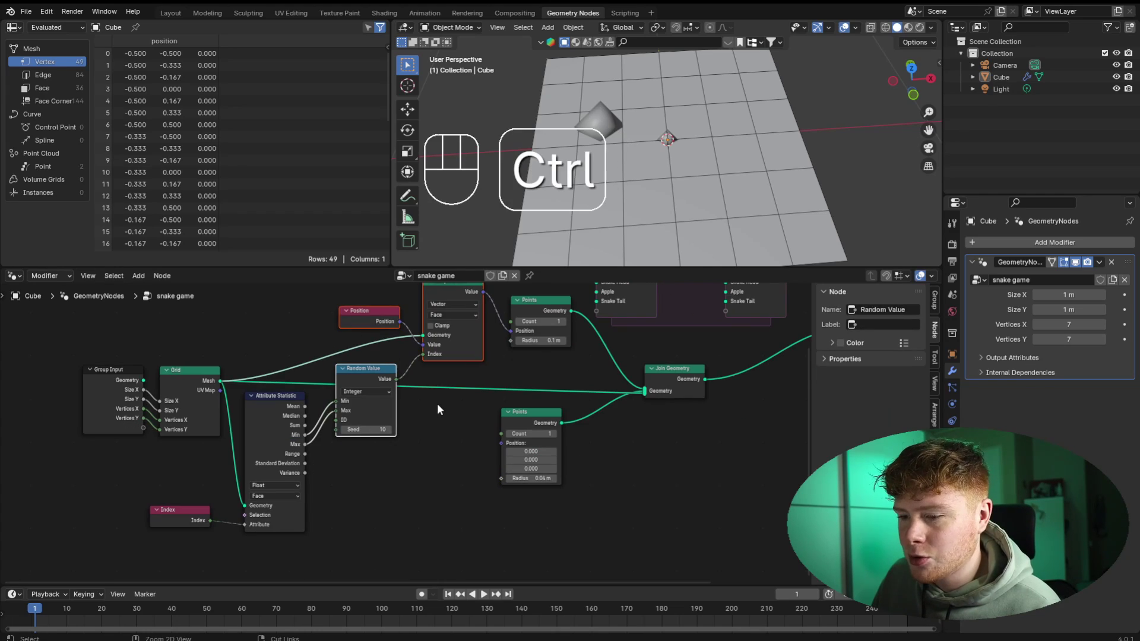
{"action": "key", "text": "ctrl+shift+d"}
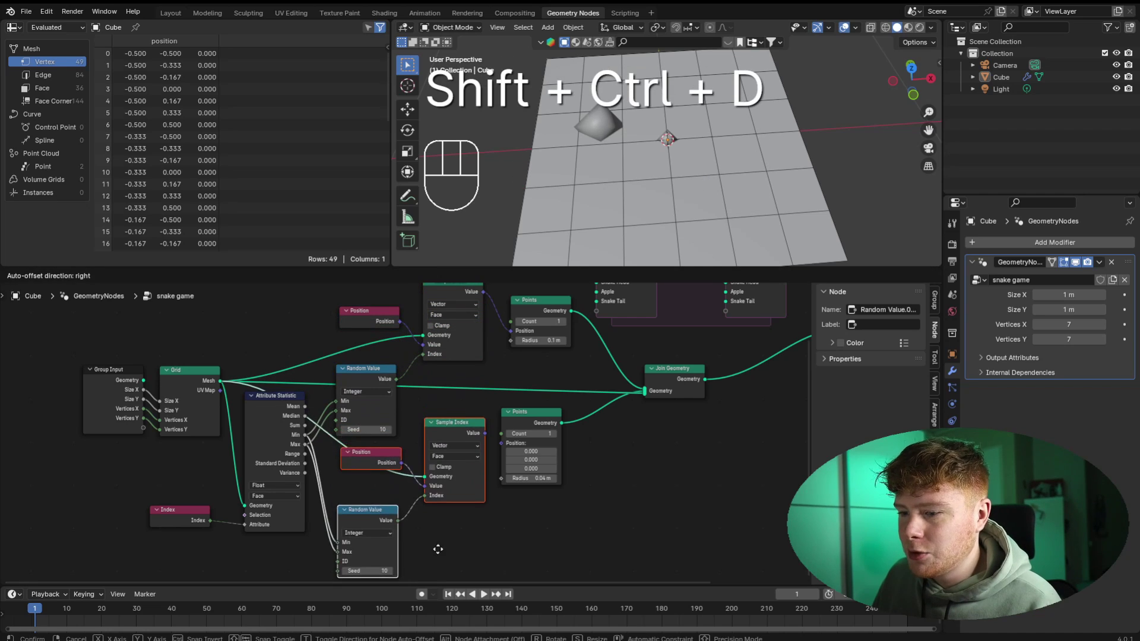
{"action": "left_click", "coordinate": [437, 558]}
{"action": "left_click", "coordinate": [437, 557]}
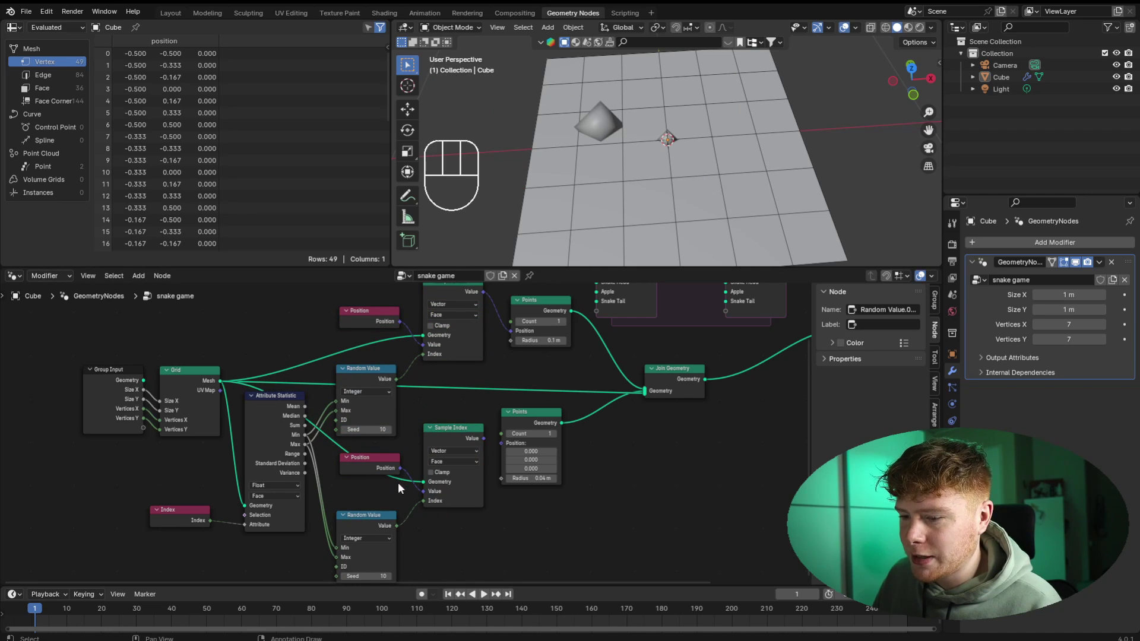
- Link the duplicated Sample Index's Value to the lower Points node's Position, and move the duplicated Random Value node directly beneath its Position node
{"action": "scroll", "coordinate": [404, 522], "scroll_direction": "up", "scroll_amount": 2}
{"action": "left_click_drag", "start_coordinate": [482, 400], "coordinate": [507, 408]}
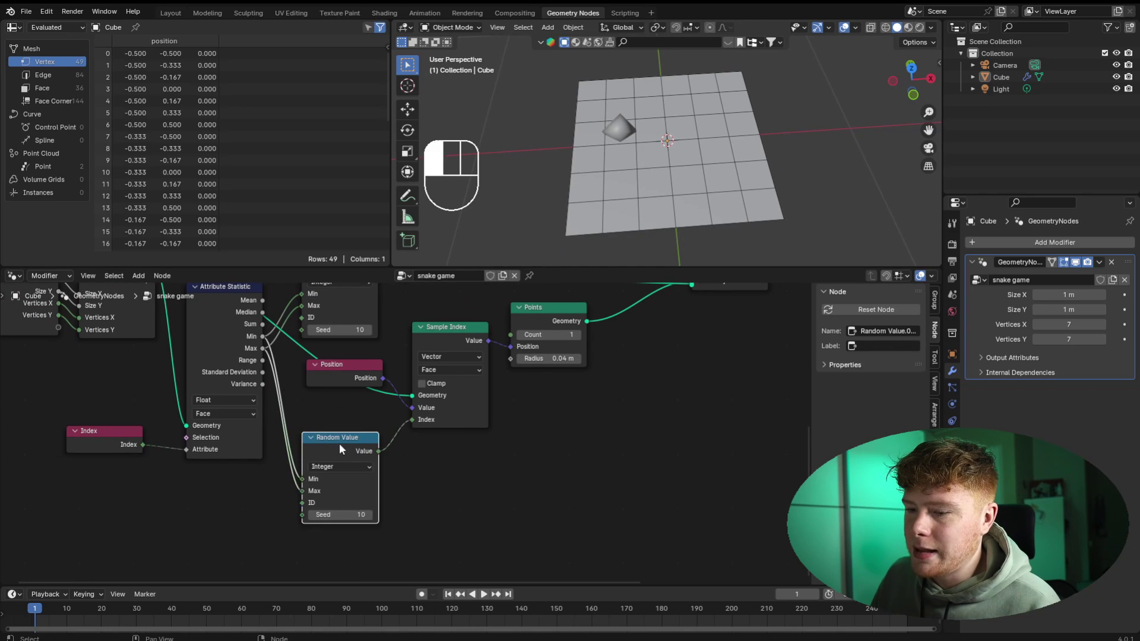
{"action": "left_click_drag", "start_coordinate": [340, 443], "coordinate": [386, 461]}
- Set the duplicated Random Value node's seed to 15
{"action": "scroll", "coordinate": [387, 461], "scroll_direction": "up", "scroll_amount": 1}
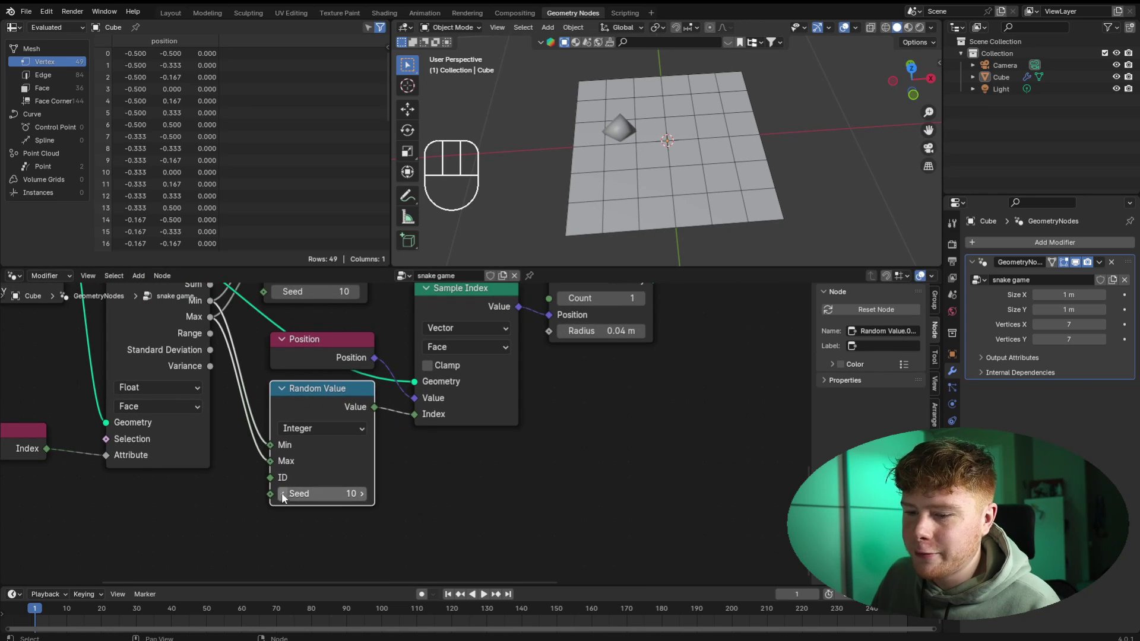
{"action": "left_click", "coordinate": [361, 496]}
{"action": "left_click", "coordinate": [361, 497]}
{"action": "left_click", "coordinate": [360, 496]}
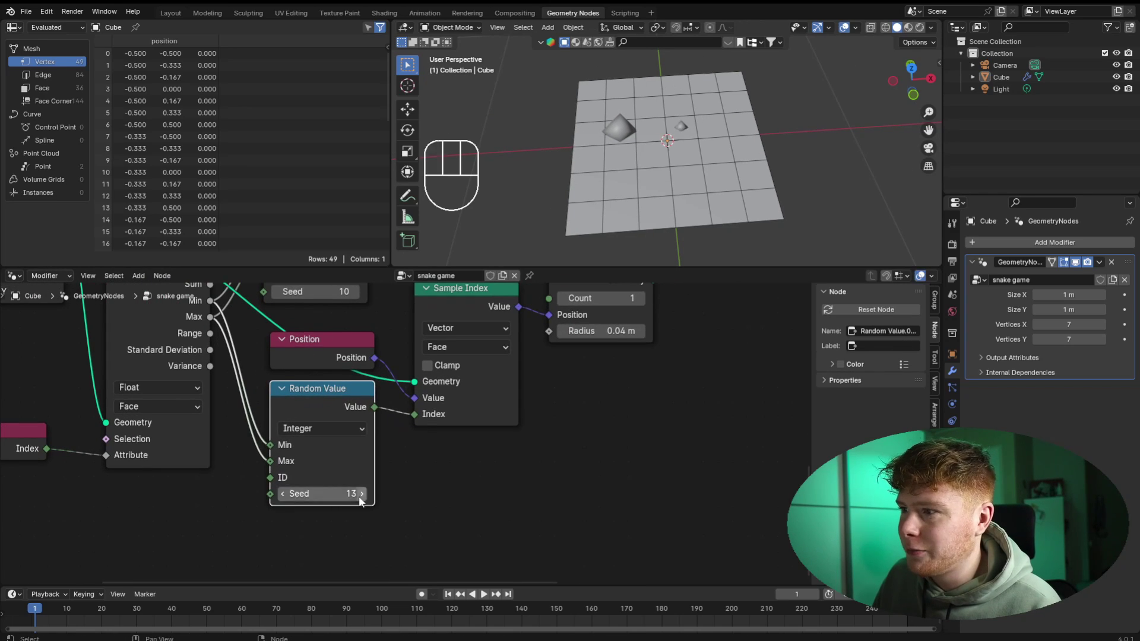
{"action": "left_click", "coordinate": [361, 497]}
{"action": "left_click", "coordinate": [361, 497]}
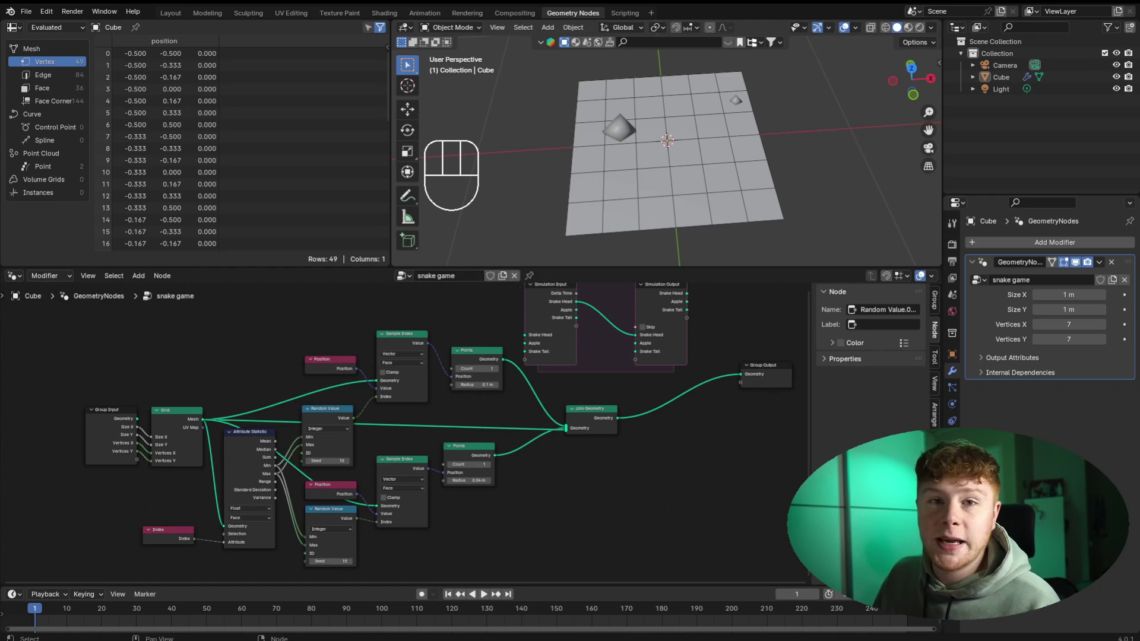
- Move the Group Input, Grid, Index and Attribute Statistic nodes further left to make room in the node tree
{"action": "middle_click_drag", "start_coordinate": [369, 451], "coordinate": [474, 423], "text": "shift"}
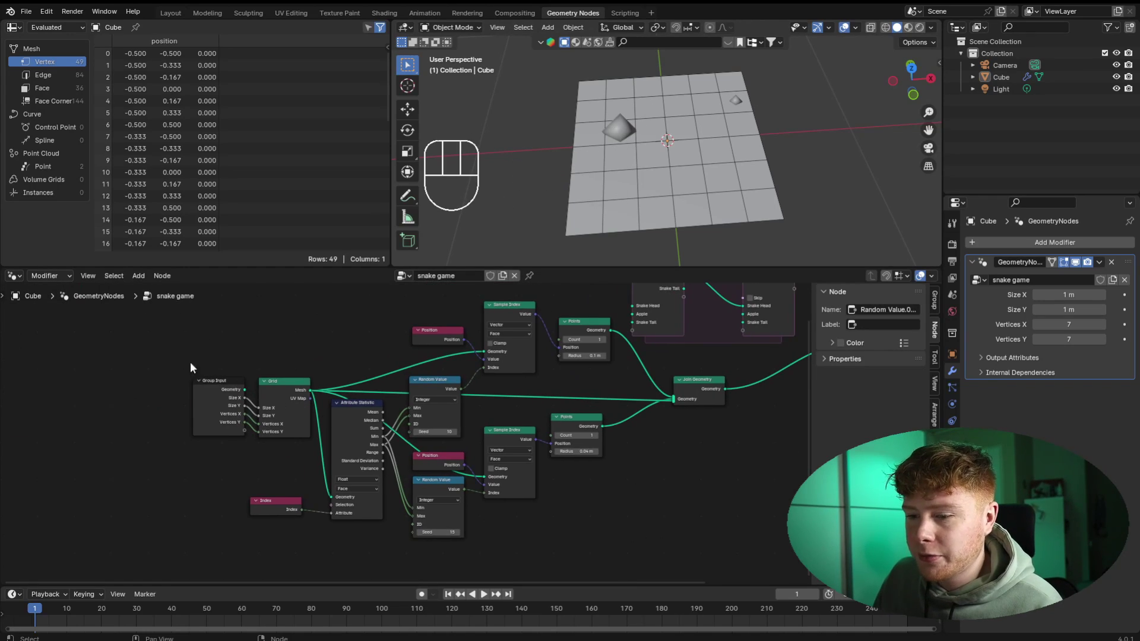
{"action": "left_click_drag", "start_coordinate": [161, 340], "coordinate": [296, 458]}
{"action": "key", "text": "g"}
{"action": "left_click", "coordinate": [196, 439]}
{"action": "left_click_drag", "start_coordinate": [245, 388], "coordinate": [359, 525]}
{"action": "key", "text": "g"}
{"action": "left_click", "coordinate": [267, 525]}
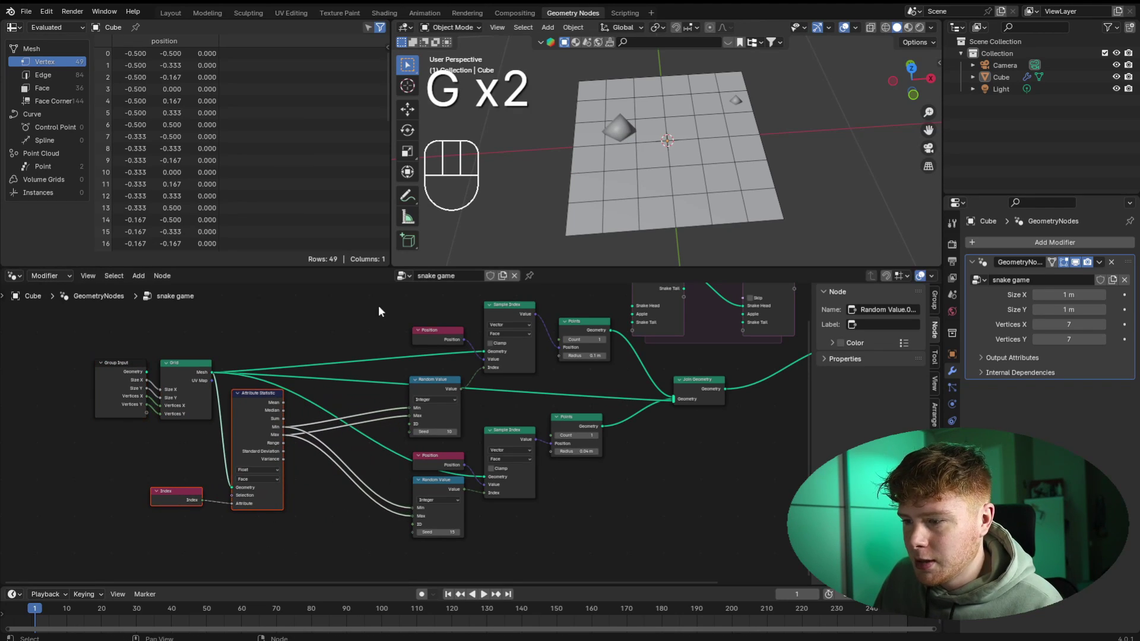
- Spread the two point setups apart, moving the upper group of four nodes up and the lower group down
{"action": "left_click_drag", "start_coordinate": [379, 310], "coordinate": [586, 399]}
{"action": "key", "text": "g"}
{"action": "left_click", "coordinate": [549, 329]}
{"action": "left_click_drag", "start_coordinate": [440, 415], "coordinate": [620, 531]}
{"action": "key", "text": "g"}
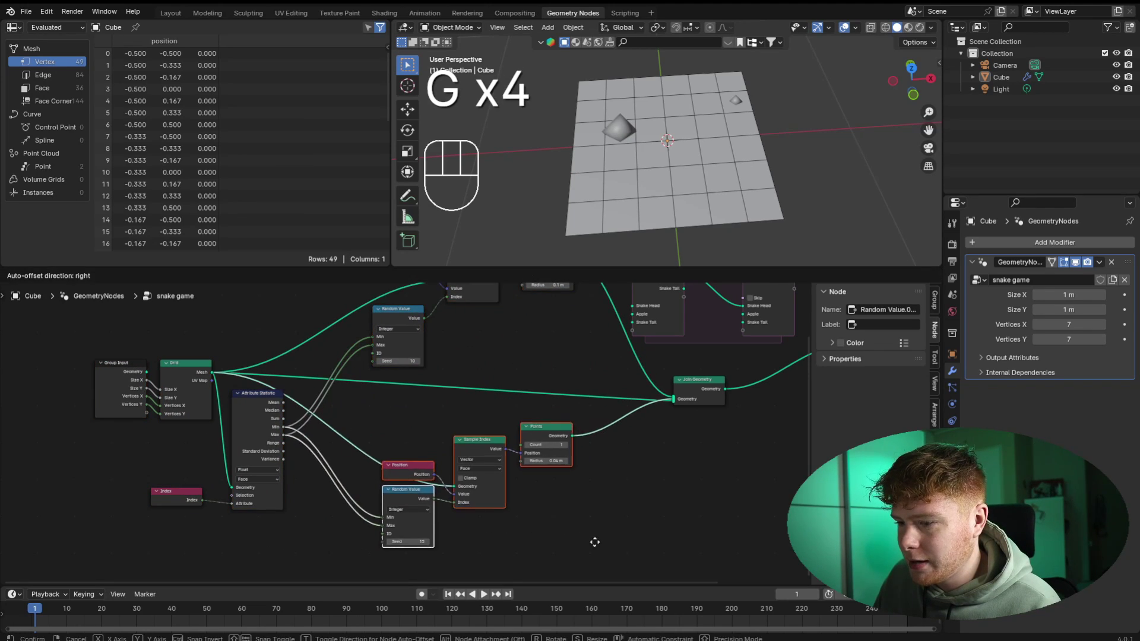
{"action": "left_click", "coordinate": [597, 561]}
{"action": "left_click", "coordinate": [597, 562]}
- Lower the second Points node so it lines up beside its Sample Index node
{"action": "scroll", "coordinate": [567, 461], "scroll_direction": "down", "scroll_amount": 2}
{"action": "left_click_drag", "start_coordinate": [517, 426], "coordinate": [564, 502]}
{"action": "key", "text": "g"}
{"action": "left_click", "coordinate": [565, 525]}
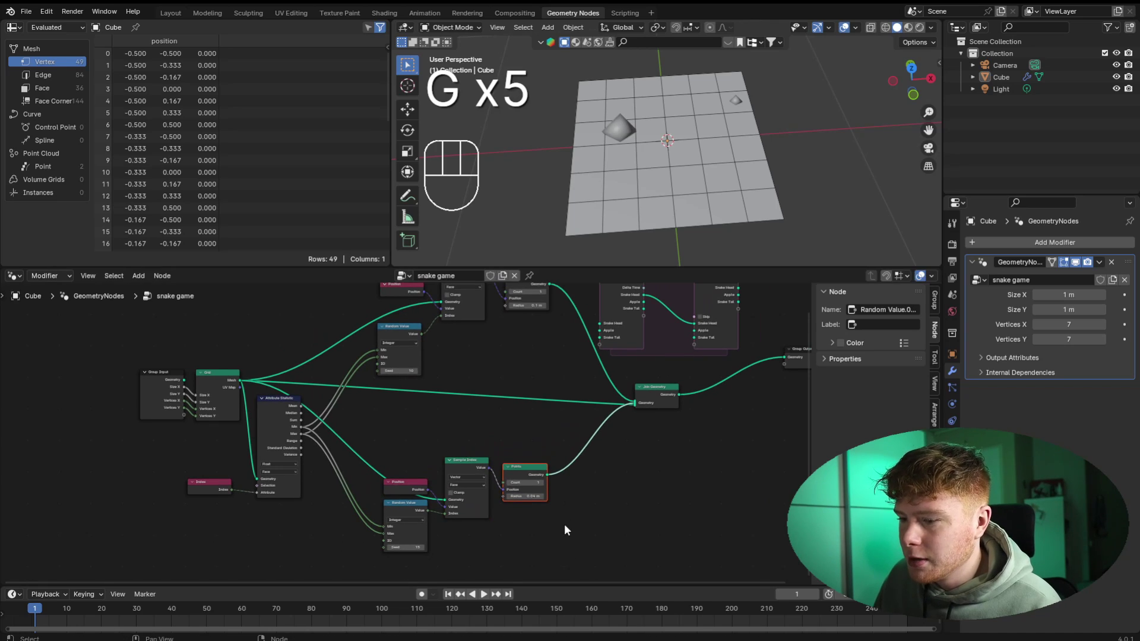
{"action": "left_click", "coordinate": [565, 524]}
- Enclose the lower Position, Random Value, Sample Index and Points nodes in a frame
{"action": "scroll", "coordinate": [564, 469], "scroll_direction": "up", "scroll_amount": 1}
{"action": "middle_click_drag", "start_coordinate": [534, 494], "coordinate": [531, 473]}
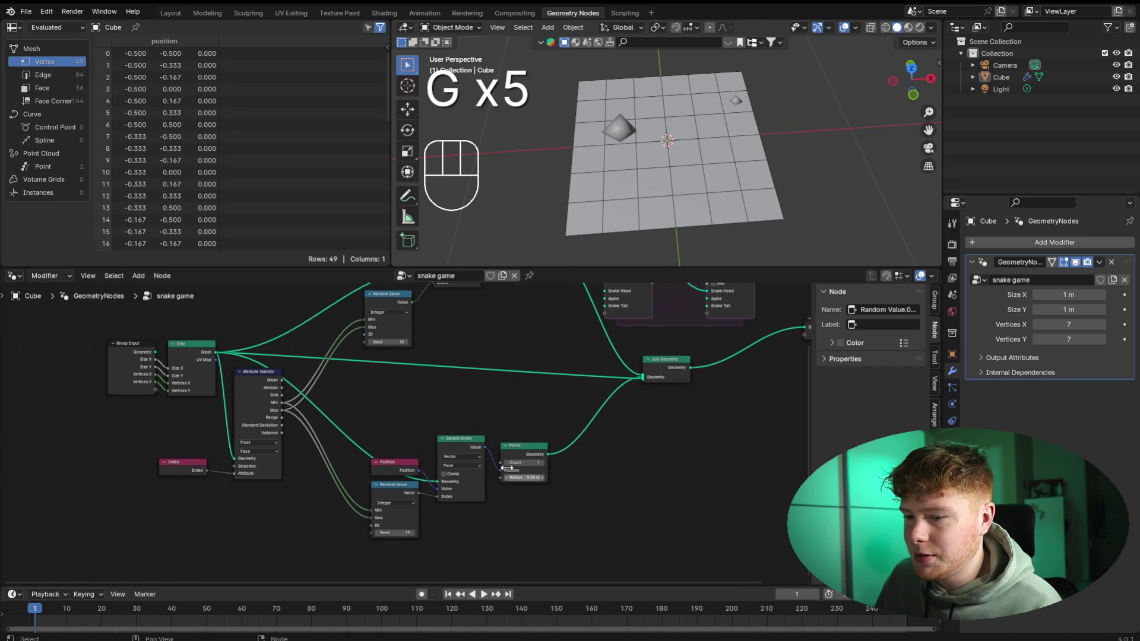
{"action": "left_click_drag", "start_coordinate": [320, 376], "coordinate": [535, 507]}
{"action": "scroll", "coordinate": [480, 475], "scroll_direction": "up", "scroll_amount": 3}
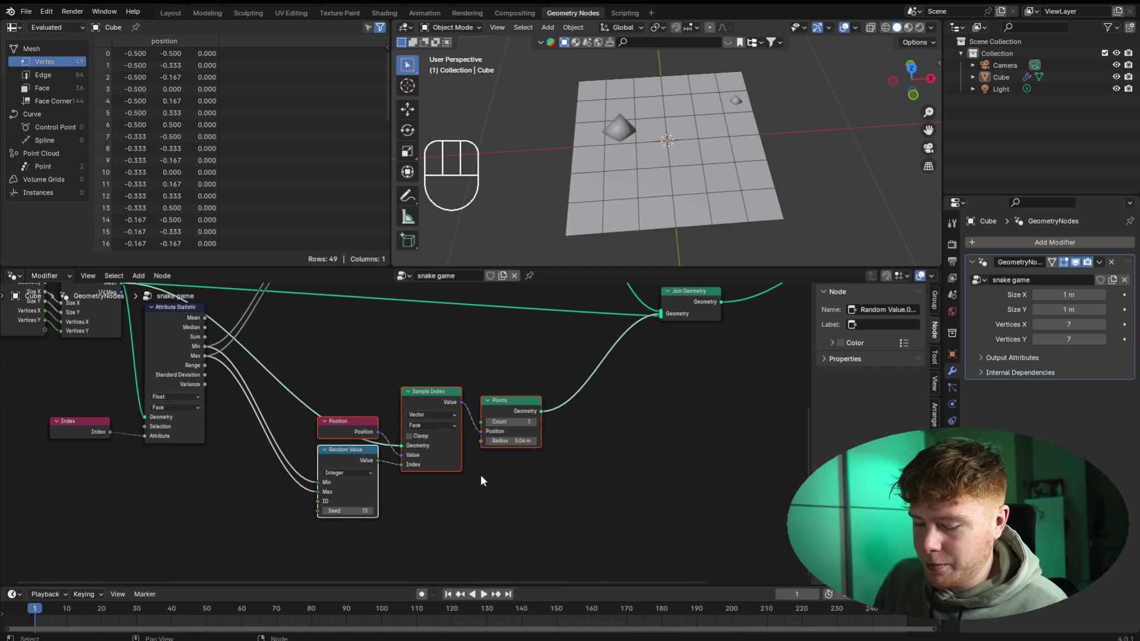
{"action": "key", "text": "ctrl+j"}
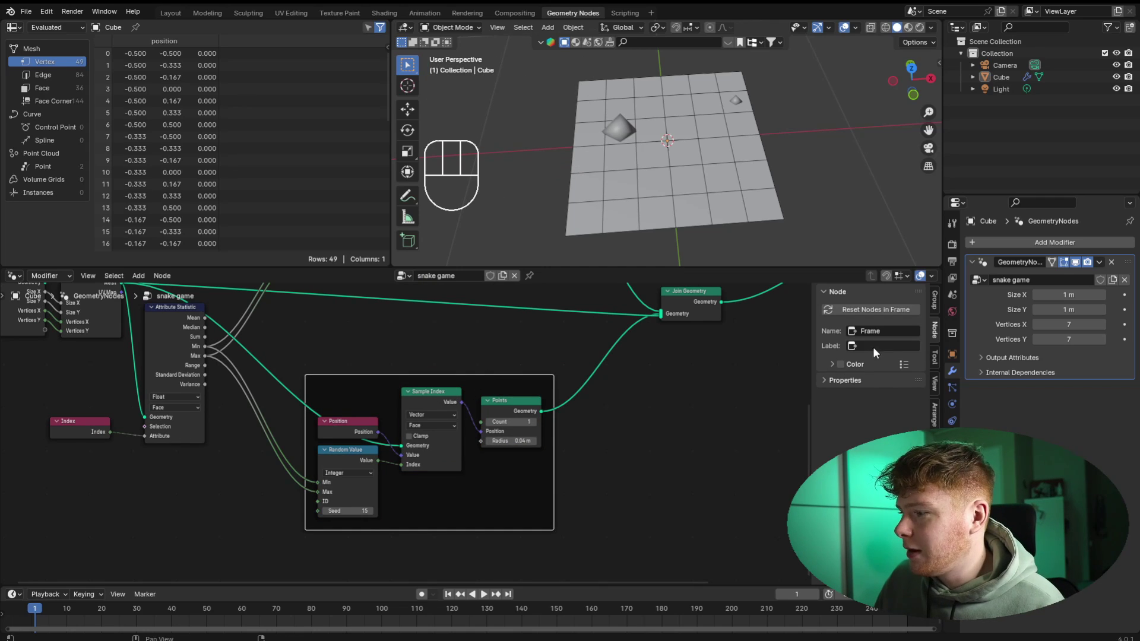
- Label the new frame "Apple" and set its label size to 52
{"action": "left_click", "coordinate": [872, 347]}
{"action": "type", "text": "Apple"}
{"action": "key", "text": "Return"}
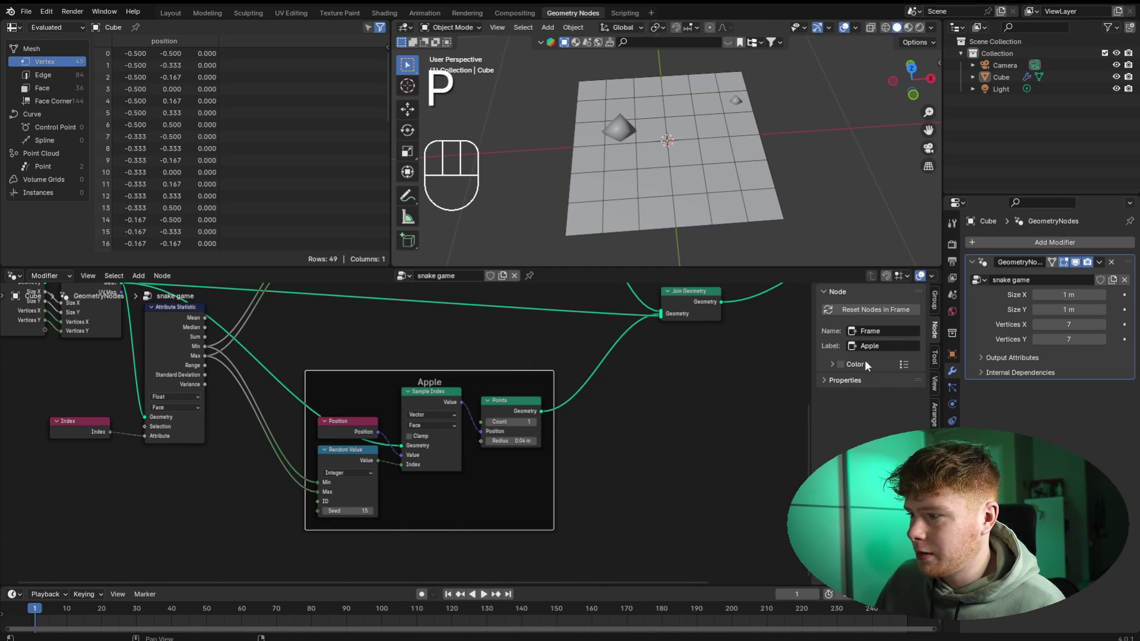
{"action": "left_click", "coordinate": [835, 380]}
{"action": "left_click_drag", "start_coordinate": [871, 398], "coordinate": [920, 398]}
{"action": "left_click", "coordinate": [766, 421]}
- Enclose the upper Position, Random Value, Sample Index and Points nodes in a frame labelled "Snake Head"
{"action": "scroll", "coordinate": [713, 320], "scroll_direction": "down", "scroll_amount": 4}
{"action": "middle_click_drag", "start_coordinate": [706, 309], "coordinate": [614, 493]}
{"action": "scroll", "coordinate": [436, 457], "scroll_direction": "up", "scroll_amount": 1}
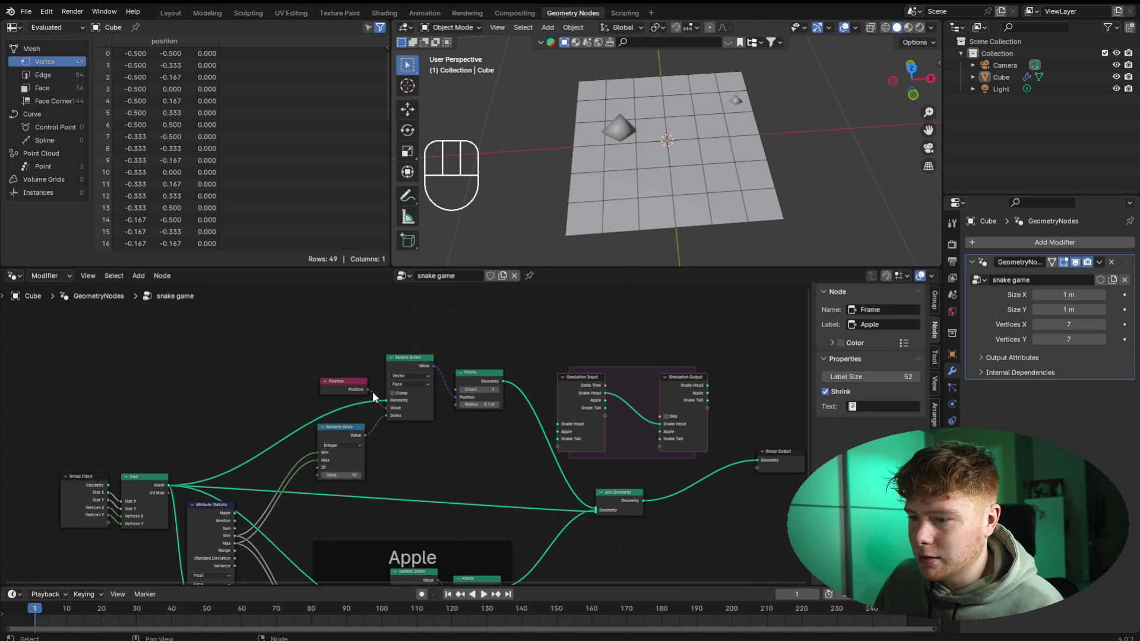
{"action": "left_click_drag", "start_coordinate": [319, 335], "coordinate": [493, 465]}
{"action": "key", "text": "ctrl+j"}
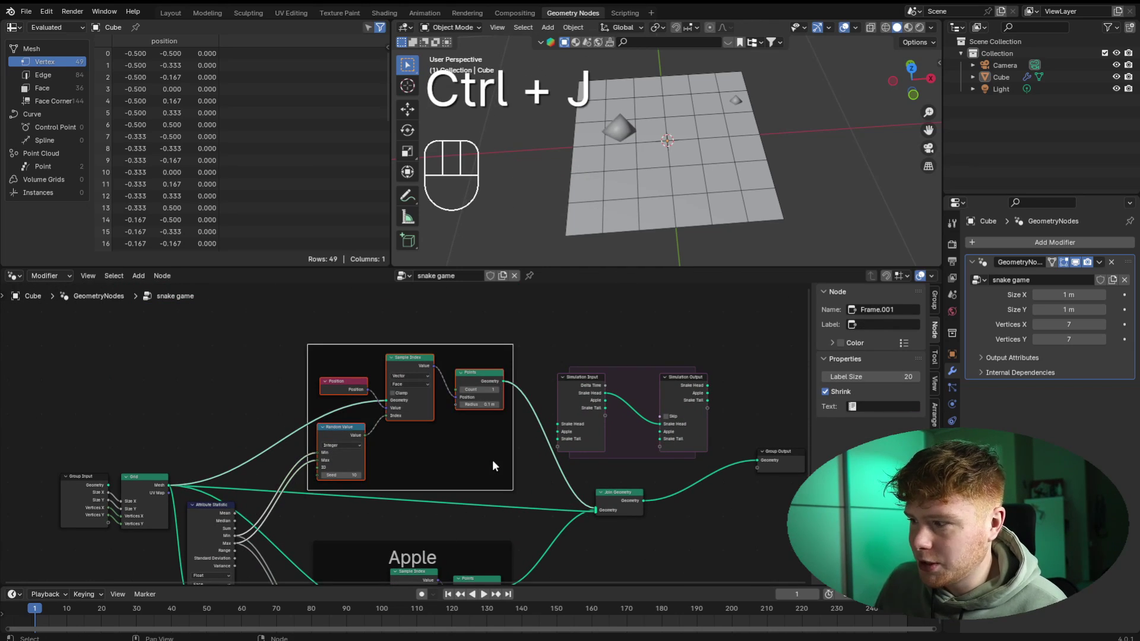
{"action": "left_click", "coordinate": [862, 324]}
{"action": "type", "text": "Sna"}
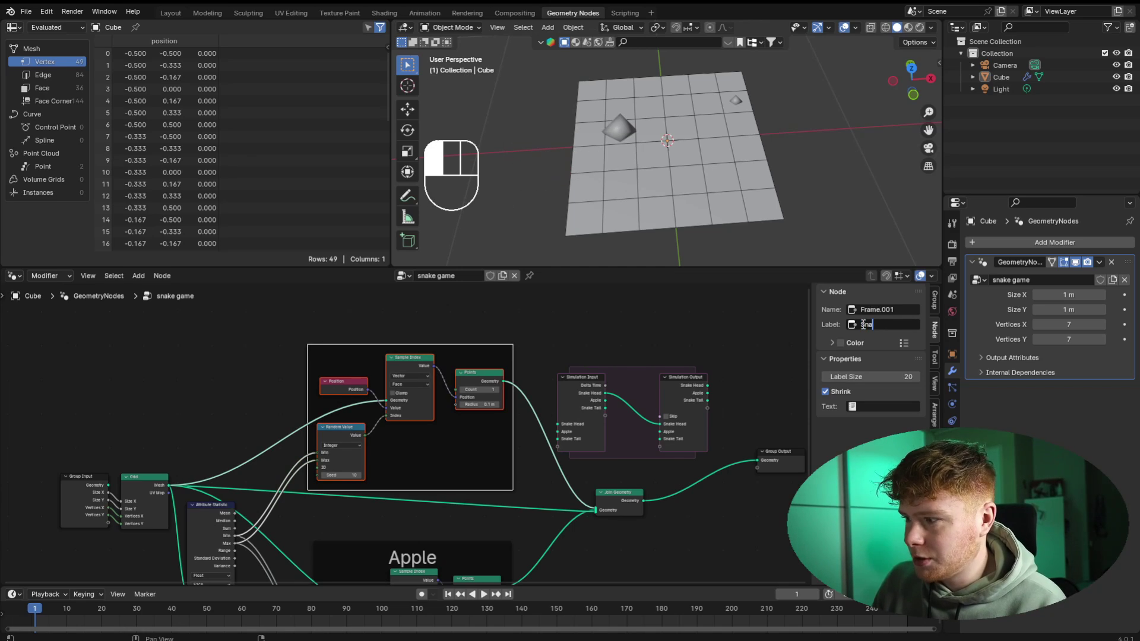
{"action": "type", "text": "ke Head"}
{"action": "key", "text": "Return"}
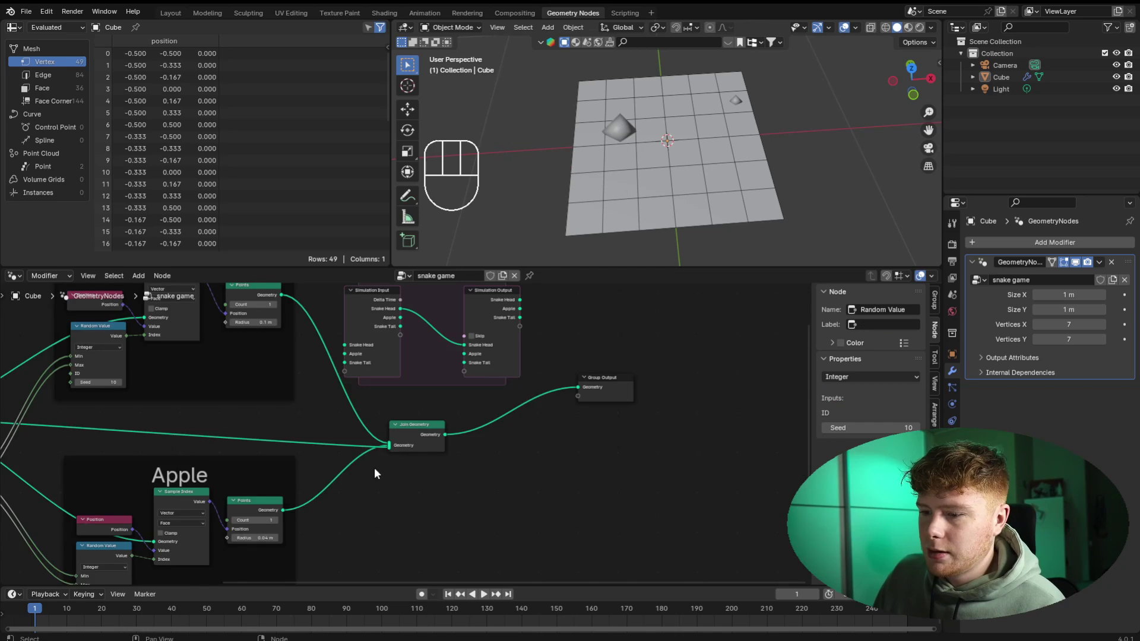
- Delete the Join Geometry node before the Group Output
{"action": "middle_click_drag", "start_coordinate": [374, 468], "coordinate": [417, 485]}
{"action": "scroll", "coordinate": [438, 482], "scroll_direction": "up", "scroll_amount": 2}
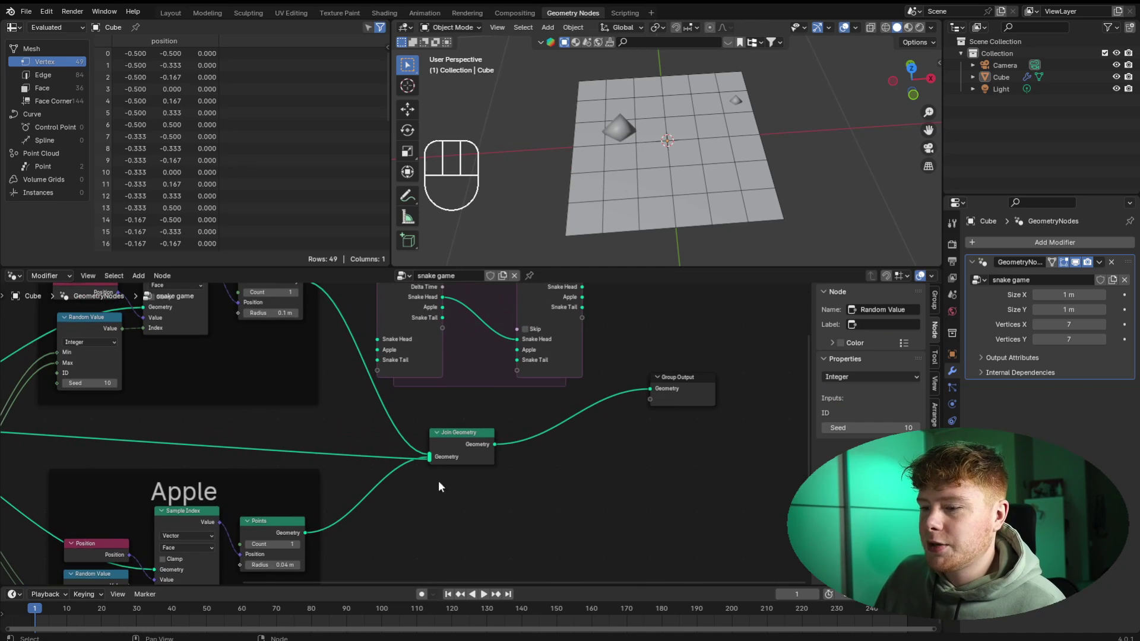
{"action": "left_click", "coordinate": [454, 459]}
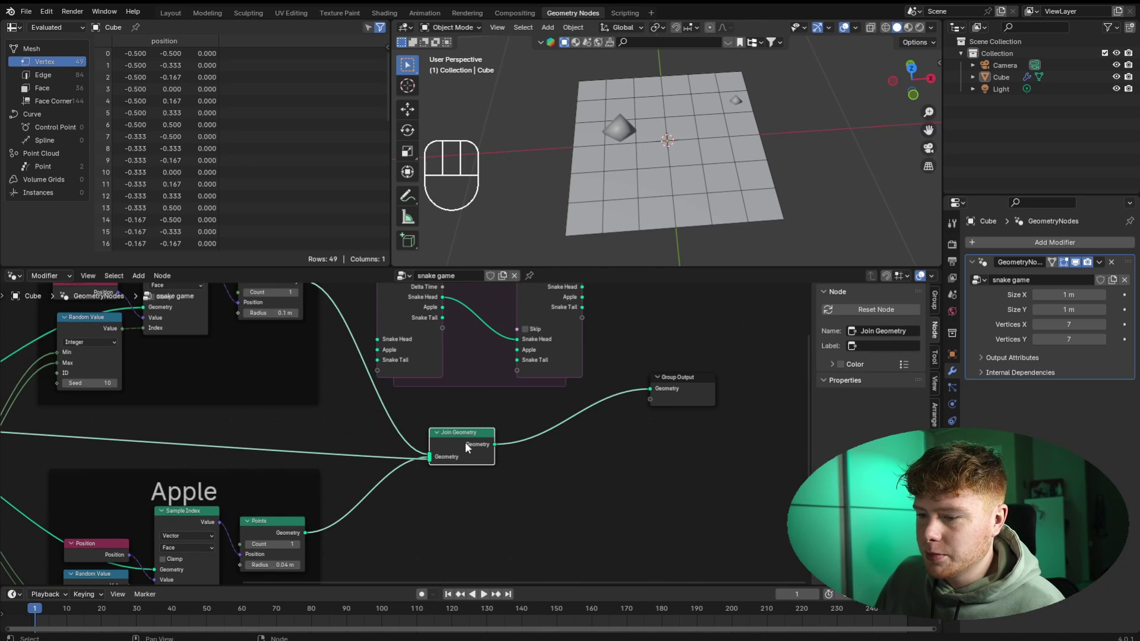
{"action": "key", "text": "x"}
- Link the Geometry of the Points node in the Snake Head frame to the Simulation Input's Snake Head socket
{"action": "scroll", "coordinate": [465, 443], "scroll_direction": "down", "scroll_amount": 2}
{"action": "scroll", "coordinate": [450, 440], "scroll_direction": "up", "scroll_amount": 2}
{"action": "scroll", "coordinate": [447, 454], "scroll_direction": "up", "scroll_amount": 2}
{"action": "middle_click_drag", "start_coordinate": [399, 376], "coordinate": [422, 509]}
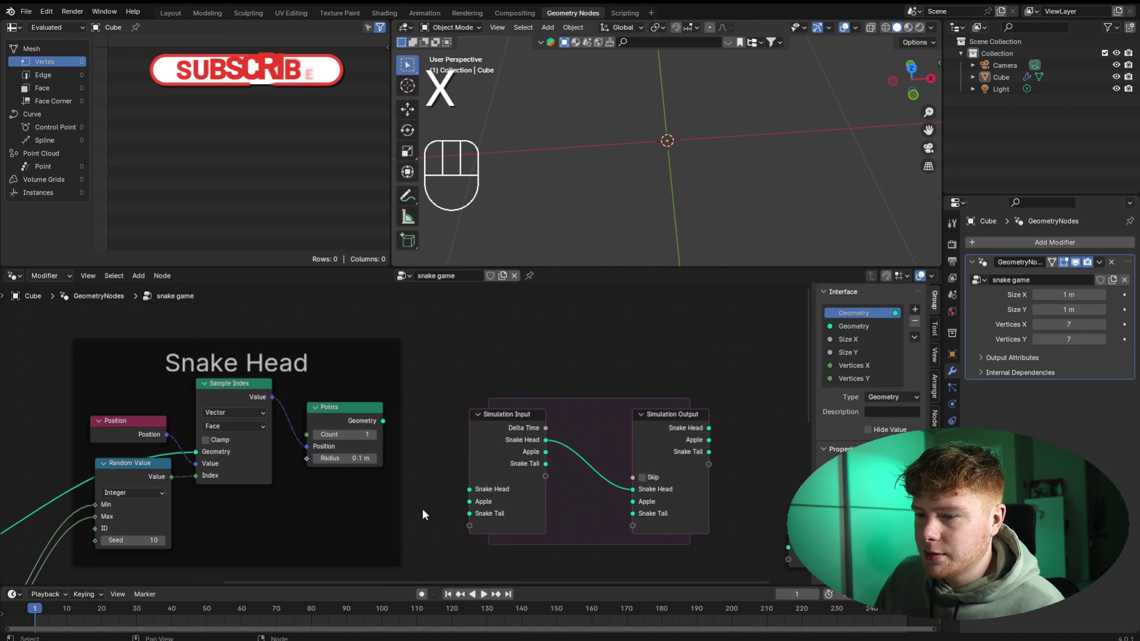
{"action": "left_click_drag", "start_coordinate": [383, 422], "coordinate": [470, 490]}
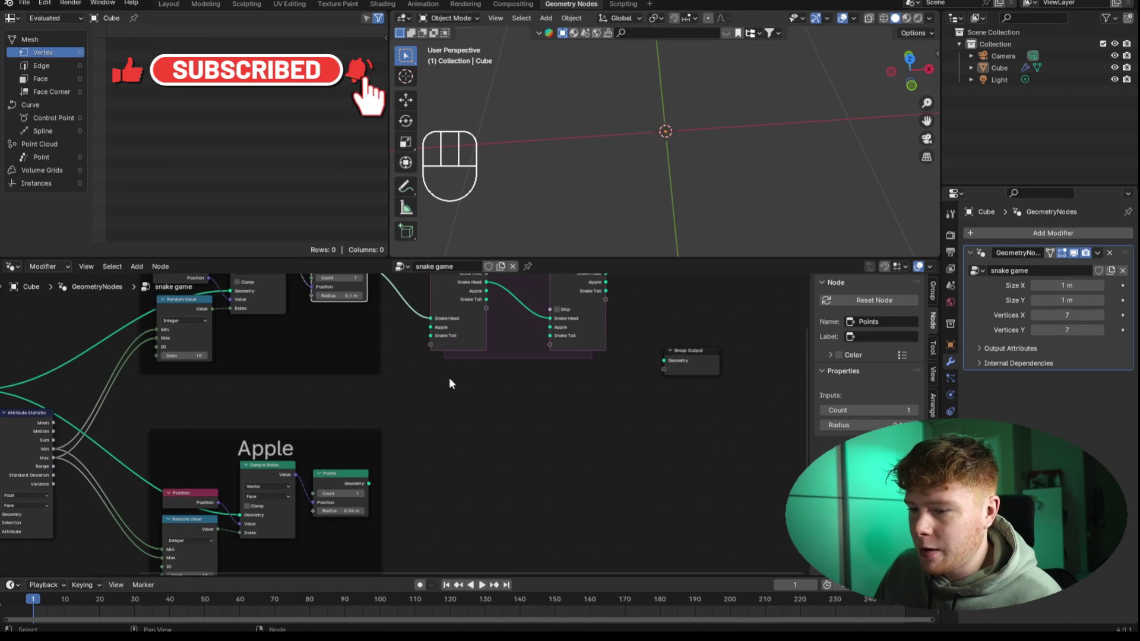
- Link the Apple frame's Points geometry to the Simulation Input's Apple socket and move the simulation zone down between the two frames
{"action": "middle_click_drag", "start_coordinate": [399, 451], "coordinate": [380, 512]}
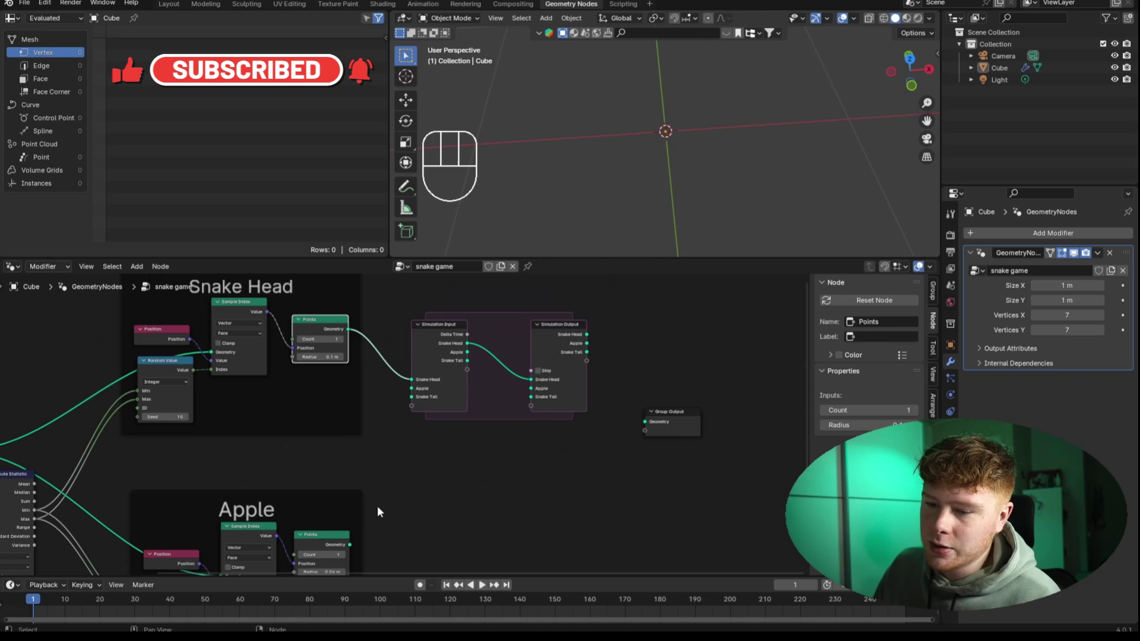
{"action": "left_click_drag", "start_coordinate": [351, 544], "coordinate": [410, 396]}
{"action": "key", "text": "g"}
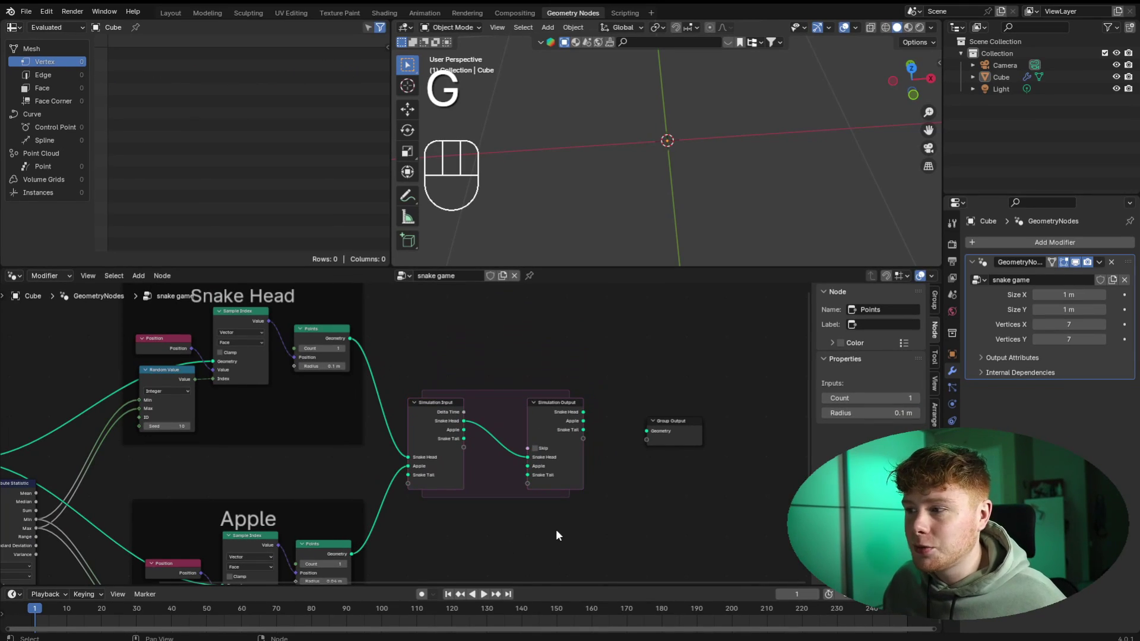
- Link the Simulation Output's Snake Head to the Group Output's Geometry
{"action": "middle_click_drag", "start_coordinate": [586, 454], "coordinate": [355, 481]}
{"action": "scroll", "coordinate": [355, 481], "scroll_direction": "up", "scroll_amount": 7}
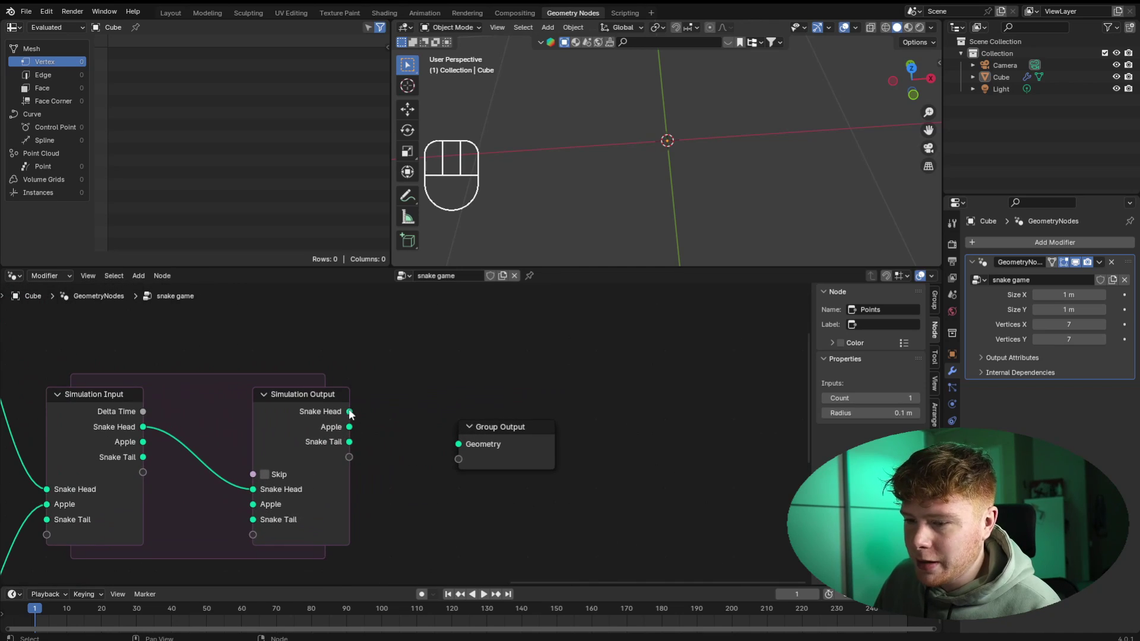
{"action": "left_click_drag", "start_coordinate": [349, 412], "coordinate": [377, 408]}
{"action": "left_click_drag", "start_coordinate": [456, 446], "coordinate": [458, 444]}
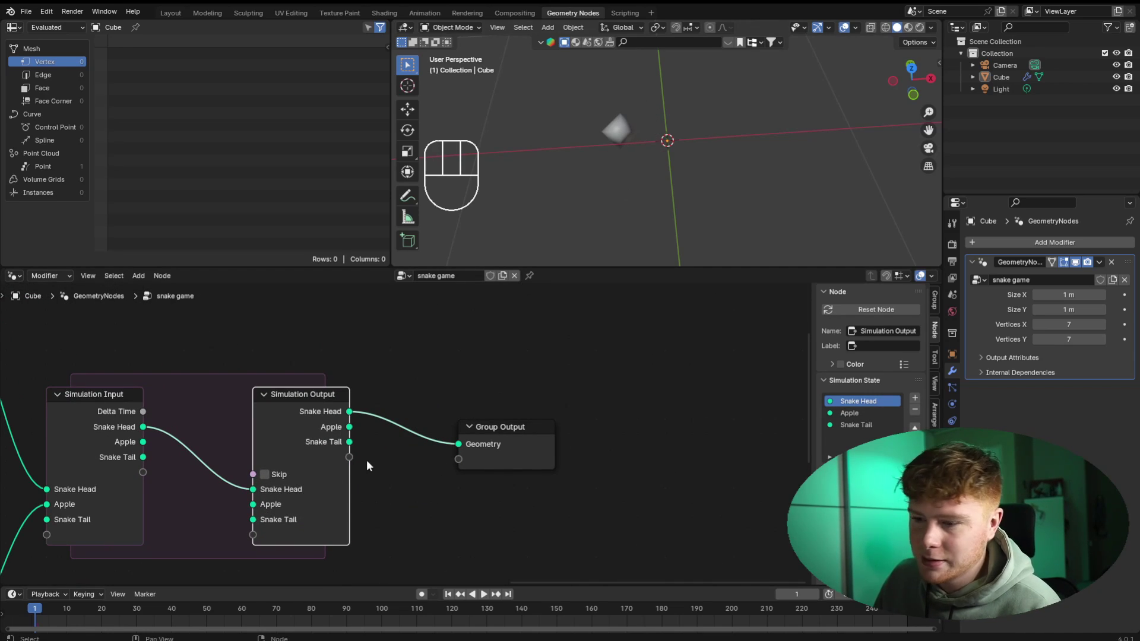
- Move the Group Output farther from the simulation zone and insert a Join Geometry node on the link before it
{"action": "left_click_drag", "start_coordinate": [415, 374], "coordinate": [523, 480]}
{"action": "key", "text": "g"}
{"action": "key", "text": "g"}
{"action": "left_click", "coordinate": [599, 469]}
{"action": "key", "text": "shift+a"}
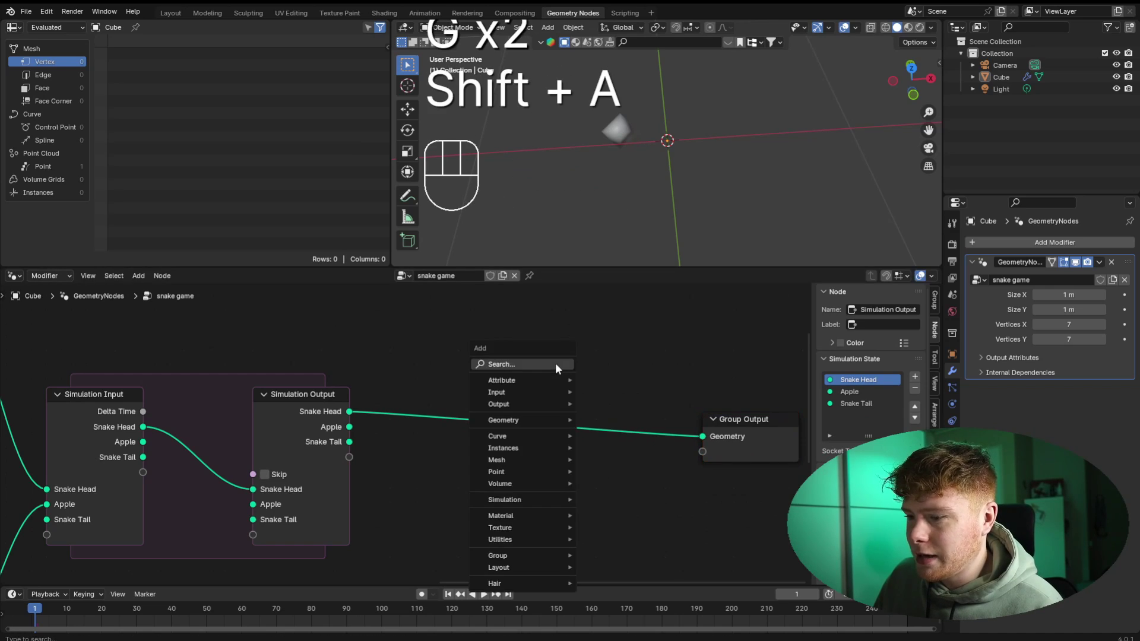
{"action": "left_click", "coordinate": [555, 363]}
{"action": "type", "text": "join"}
{"action": "left_click", "coordinate": [623, 397]}
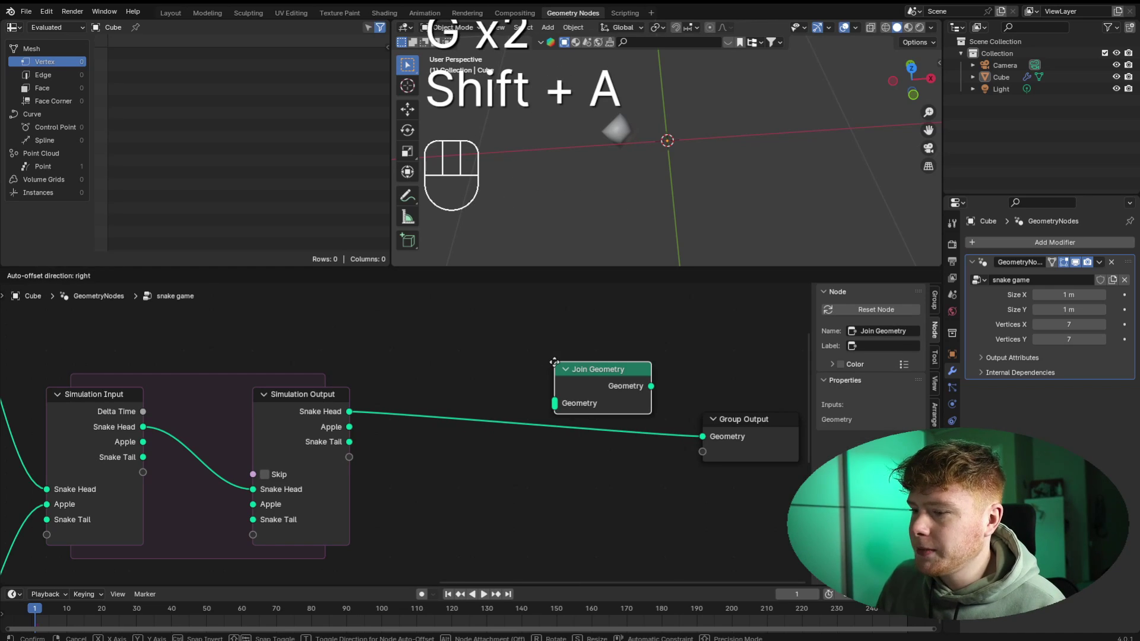
{"action": "left_click", "coordinate": [584, 433]}
- Link the Simulation Output's Apple to the Join Geometry node and the Simulation Input's Apple to the Simulation Output's Apple input
{"action": "left_click_drag", "start_coordinate": [349, 427], "coordinate": [519, 437]}
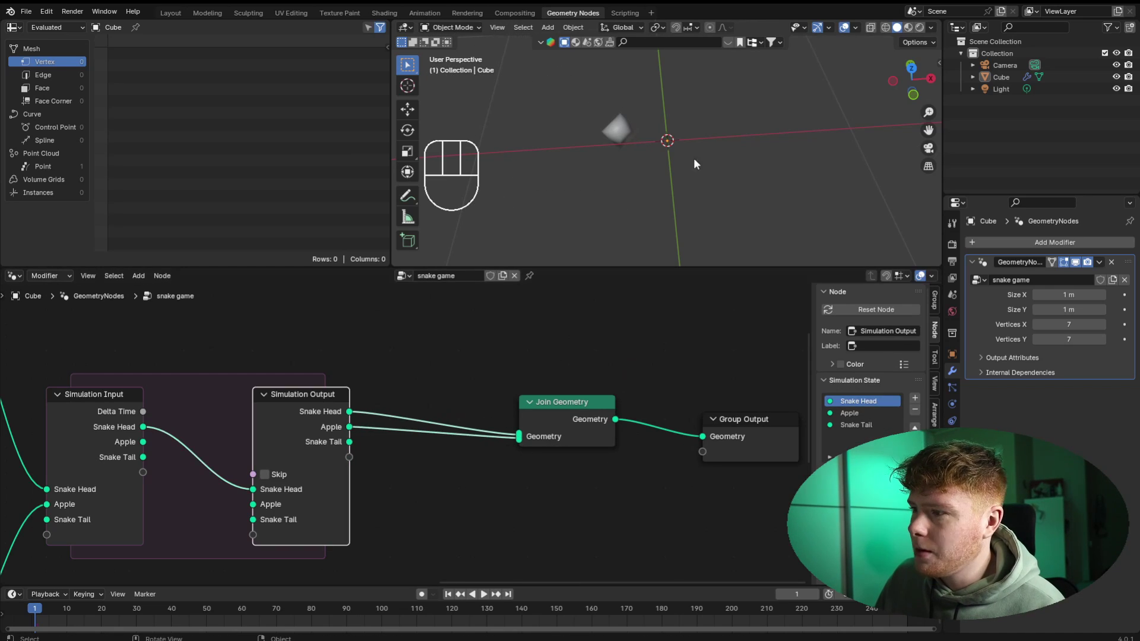
{"action": "middle_click_drag", "start_coordinate": [391, 523], "coordinate": [621, 470]}
{"action": "left_click", "coordinate": [620, 471]}
{"action": "scroll", "coordinate": [447, 503], "scroll_direction": "up", "scroll_amount": 4}
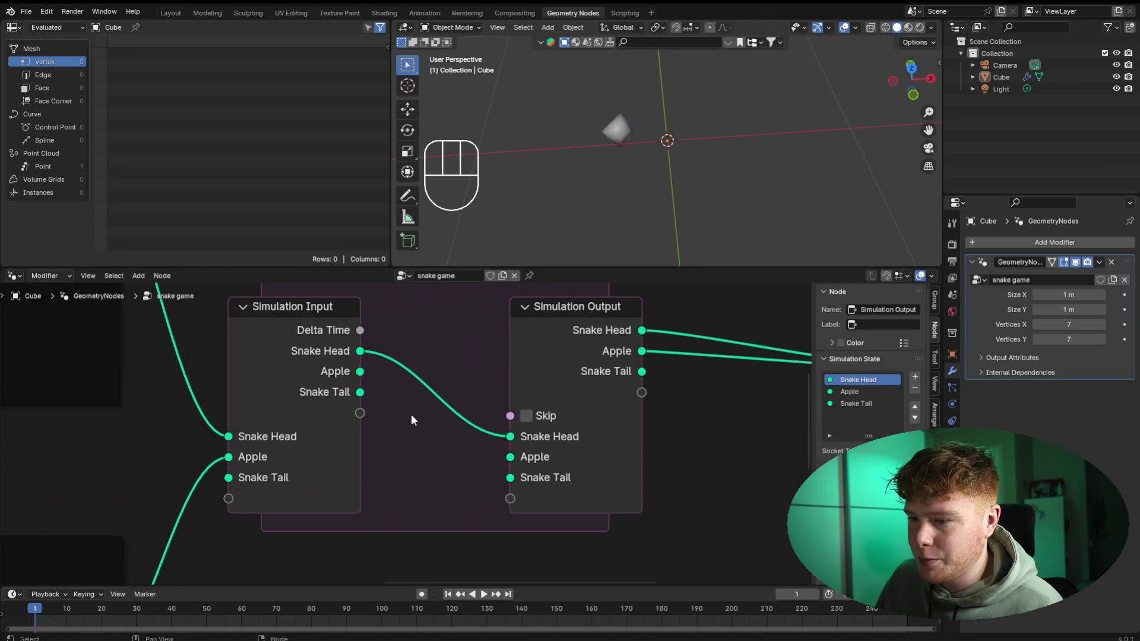
{"action": "left_click_drag", "start_coordinate": [359, 371], "coordinate": [384, 384]}
{"action": "left_click_drag", "start_coordinate": [468, 439], "coordinate": [505, 456]}
{"action": "scroll", "coordinate": [691, 423], "scroll_direction": "down", "scroll_amount": 5}
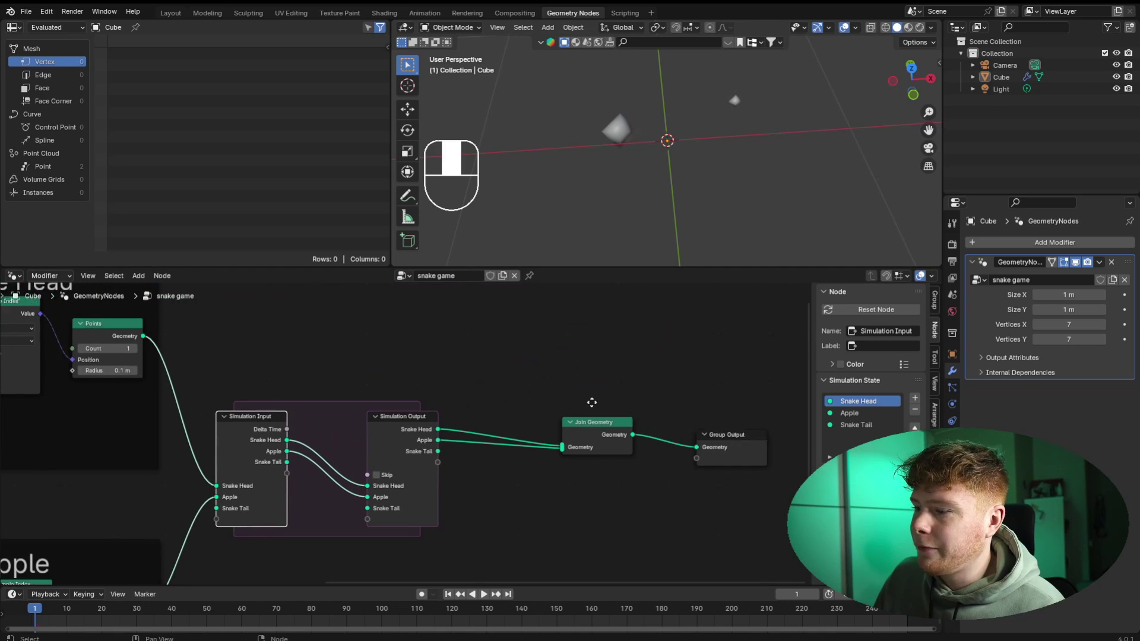
- Duplicate the Group Input and Grid nodes together and place the copies above the Join Geometry node
{"action": "scroll", "coordinate": [330, 442], "scroll_direction": "down", "scroll_amount": 5}
{"action": "middle_click_drag", "start_coordinate": [272, 468], "coordinate": [552, 443]}
{"action": "scroll", "coordinate": [437, 438], "scroll_direction": "up", "scroll_amount": 7}
{"action": "left_click", "coordinate": [260, 385]}
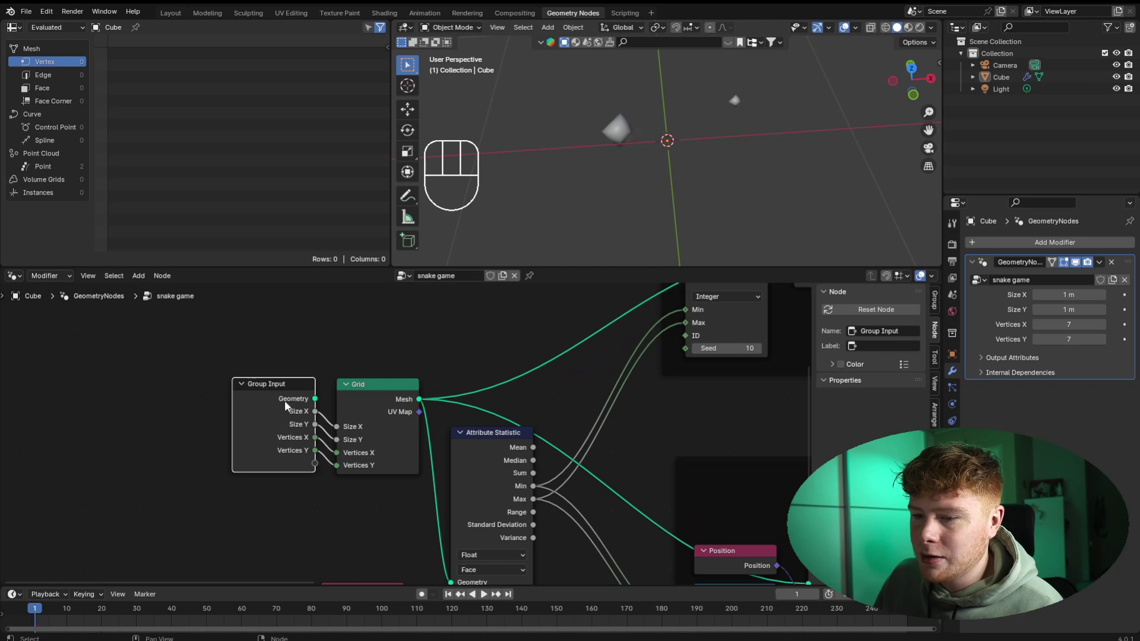
{"action": "left_click", "coordinate": [367, 429], "text": "shift"}
{"action": "scroll", "coordinate": [366, 428], "scroll_direction": "down", "scroll_amount": 3}
{"action": "middle_click_drag", "start_coordinate": [366, 429], "coordinate": [219, 456]}
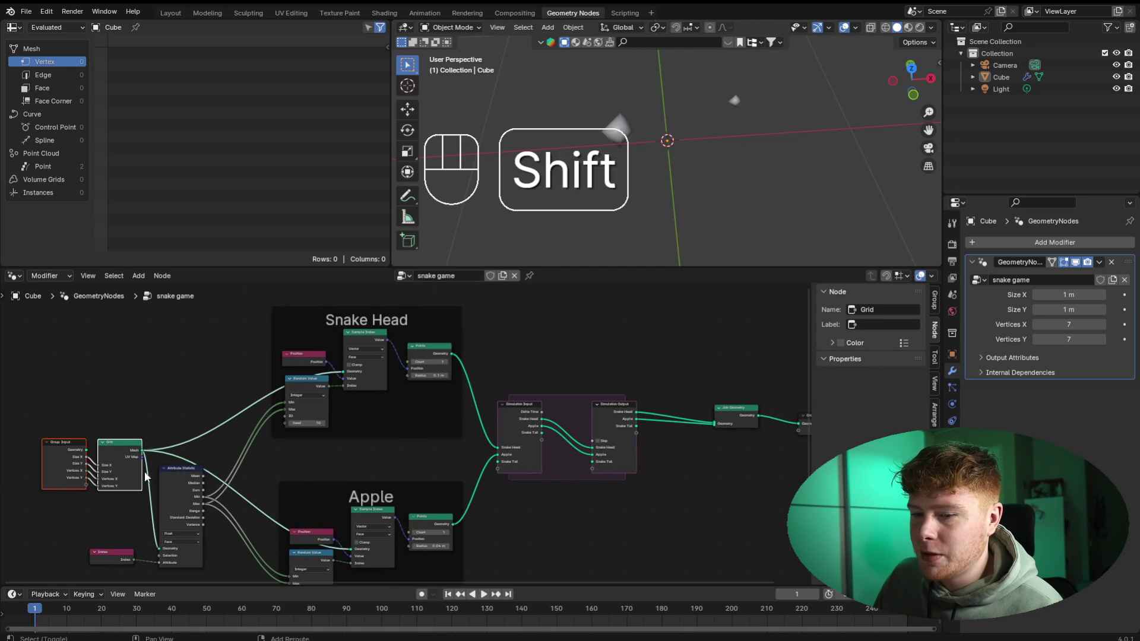
{"action": "key", "text": "shift+d"}
{"action": "left_click", "coordinate": [703, 362]}
{"action": "left_click", "coordinate": [748, 382]}
- Link the duplicated Grid's Mesh to the Join Geometry node
{"action": "scroll", "coordinate": [327, 417], "scroll_direction": "up", "scroll_amount": 5}
{"action": "middle_click_drag", "start_coordinate": [748, 382], "coordinate": [467, 373]}
{"action": "scroll", "coordinate": [412, 429], "scroll_direction": "up", "scroll_amount": 3}
{"action": "left_click_drag", "start_coordinate": [432, 310], "coordinate": [466, 522]}
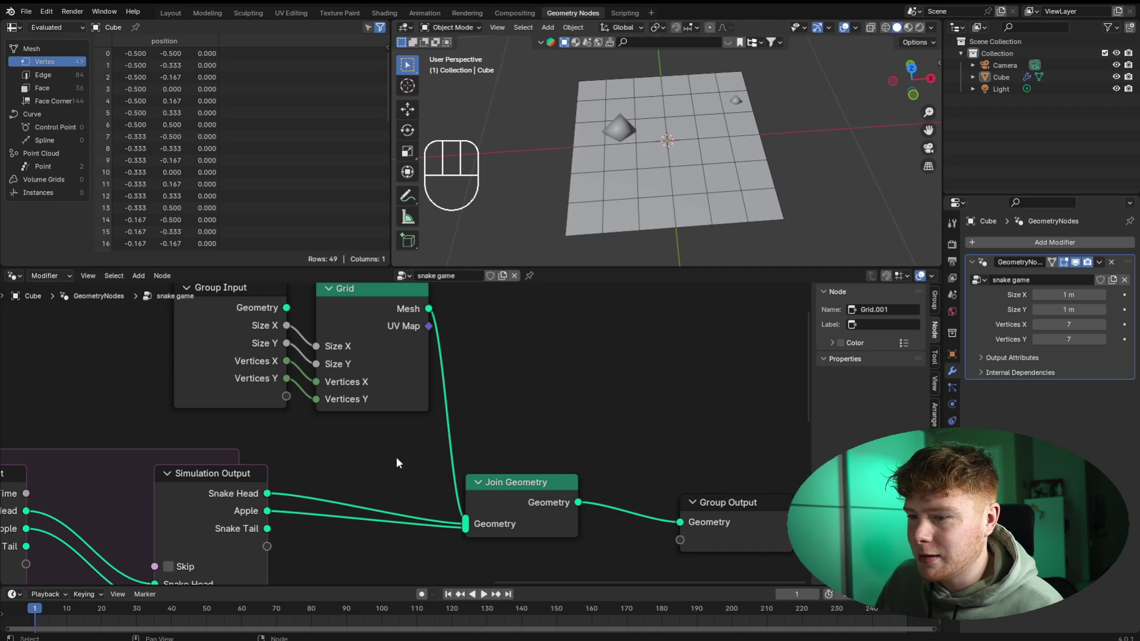
- Move the Join Geometry, Group Output and duplicated Group Input and Grid nodes farther away from the Simulation Output
{"action": "scroll", "coordinate": [396, 462], "scroll_direction": "down", "scroll_amount": 7}
{"action": "middle_click_drag", "start_coordinate": [436, 432], "coordinate": [438, 460]}
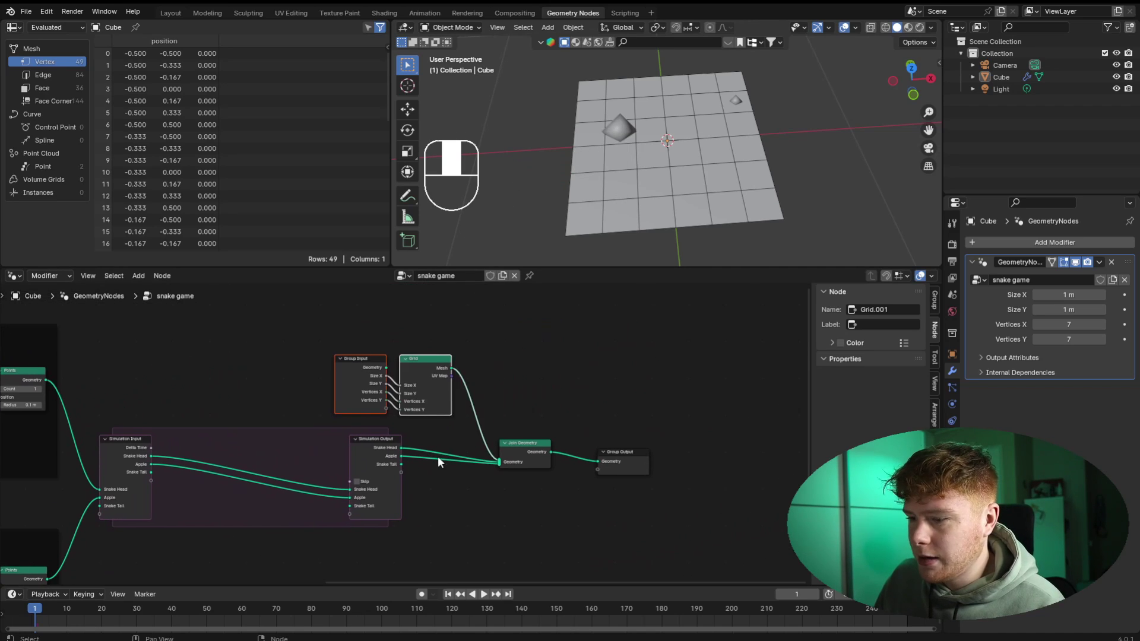
{"action": "key", "text": "g"}
{"action": "left_click", "coordinate": [510, 462]}
{"action": "left_click_drag", "start_coordinate": [505, 429], "coordinate": [603, 511], "text": "shift"}
{"action": "key", "text": "g"}
{"action": "left_click", "coordinate": [622, 516]}
{"action": "left_click_drag", "start_coordinate": [552, 429], "coordinate": [638, 405]}
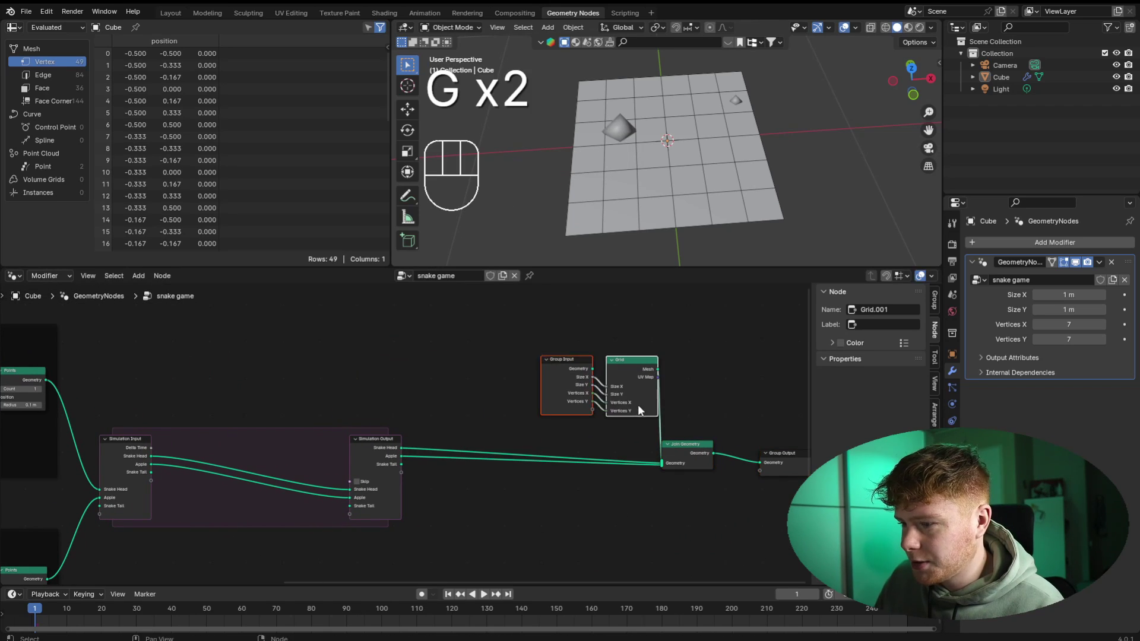
{"action": "key", "text": "g"}
{"action": "left_click", "coordinate": [579, 411]}
{"action": "left_click", "coordinate": [544, 475]}
- Move the Simulation Output node away from the Simulation Input to widen the simulation zone
{"action": "scroll", "coordinate": [544, 475], "scroll_direction": "down", "scroll_amount": 1}
{"action": "middle_click_drag", "start_coordinate": [523, 469], "coordinate": [642, 411]}
{"action": "left_click_drag", "start_coordinate": [453, 364], "coordinate": [539, 463]}
{"action": "key", "text": "g"}
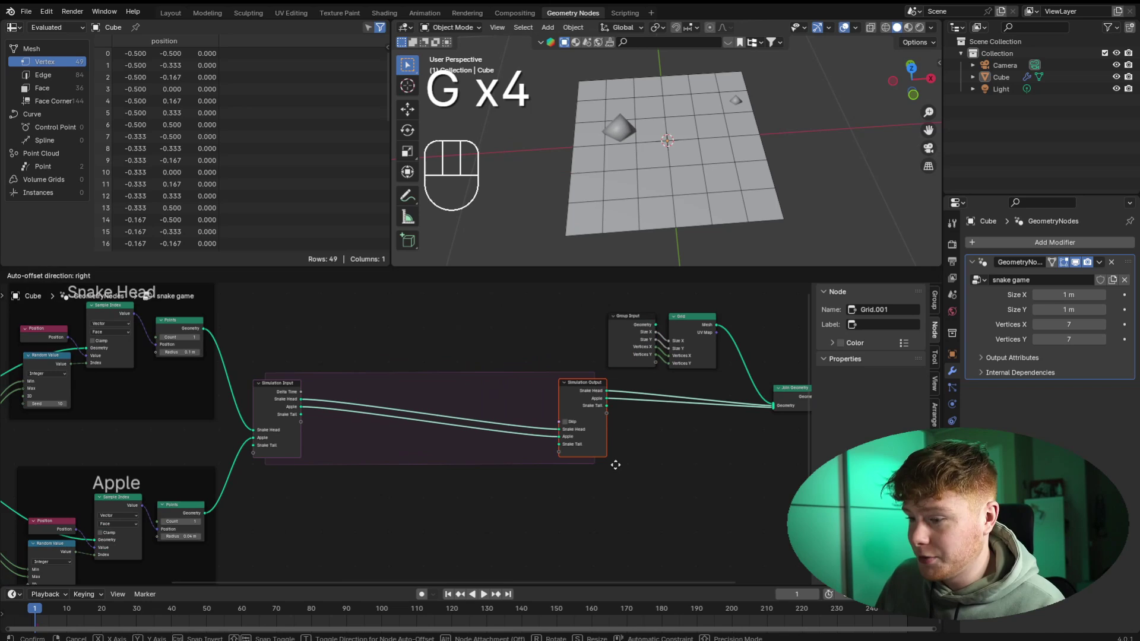
{"action": "left_click", "coordinate": [615, 465]}
{"action": "left_click", "coordinate": [616, 465]}
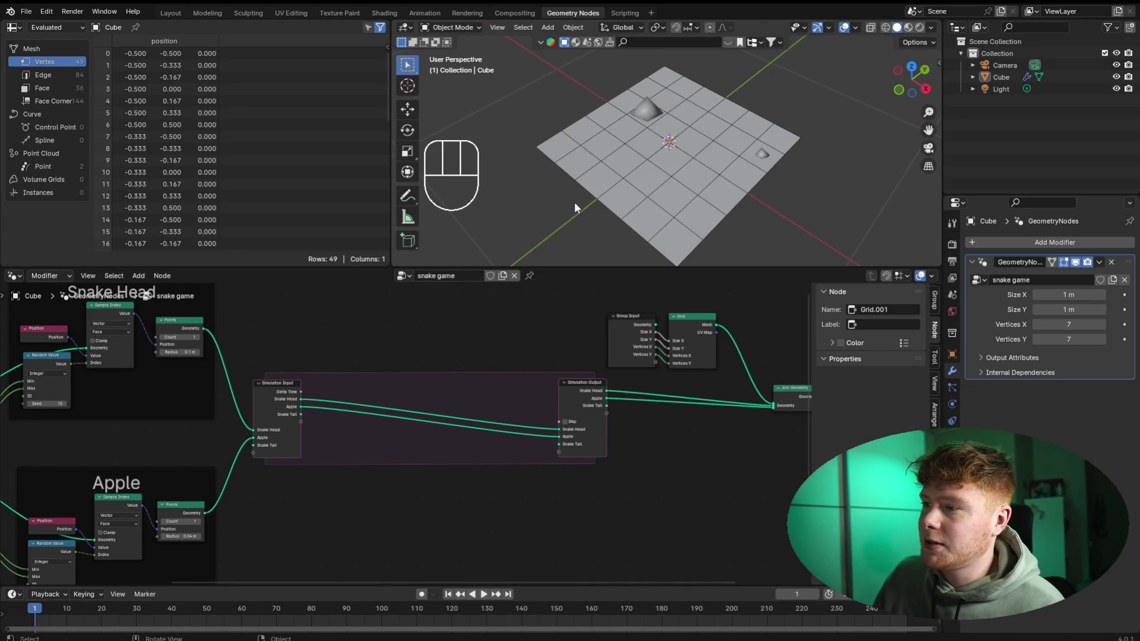
- View the grid board from above in the top orthographic view
{"action": "middle_click_drag", "start_coordinate": [575, 202], "coordinate": [647, 183]}
{"action": "key", "text": "KP_7"}
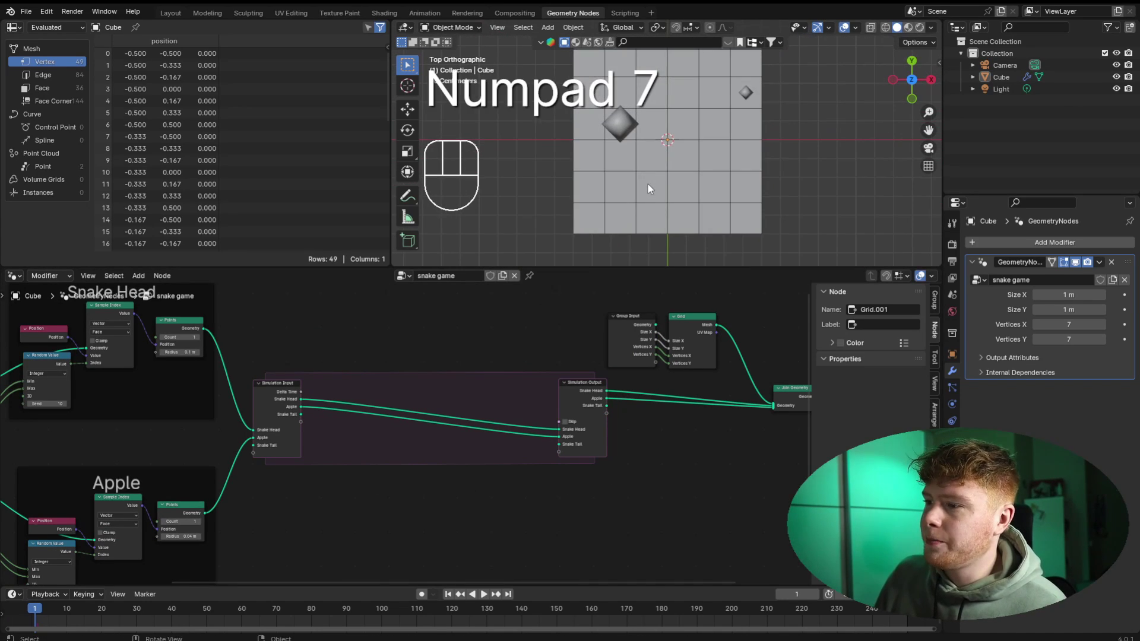
{"action": "scroll", "coordinate": [657, 165], "scroll_direction": "up", "scroll_amount": 2}
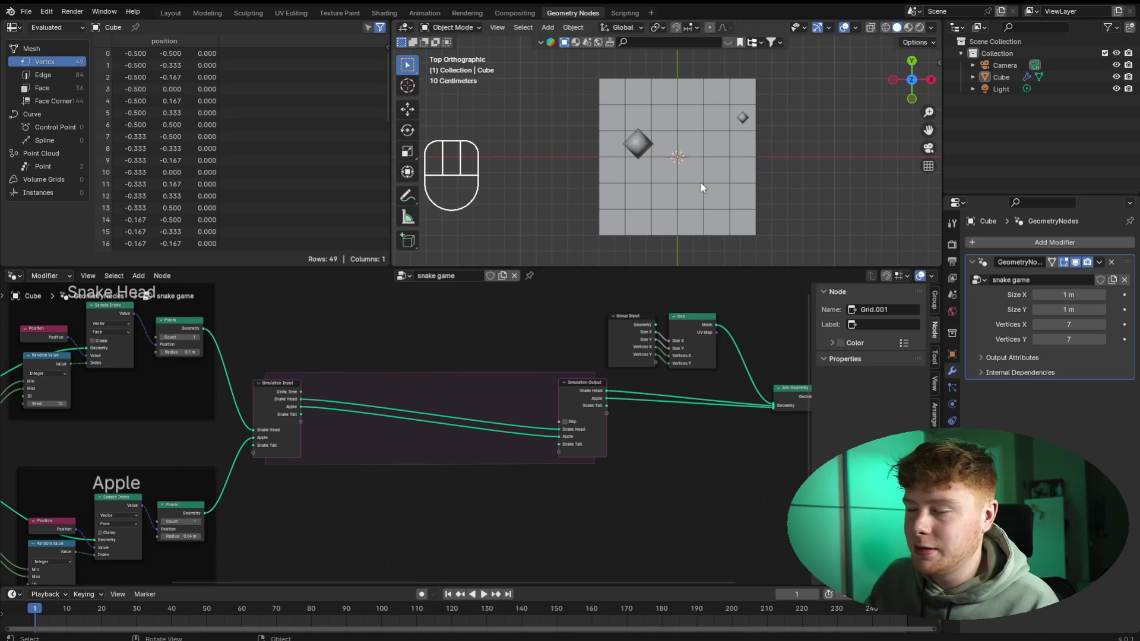
{"action": "scroll", "coordinate": [701, 187], "scroll_direction": "up", "scroll_amount": 2}
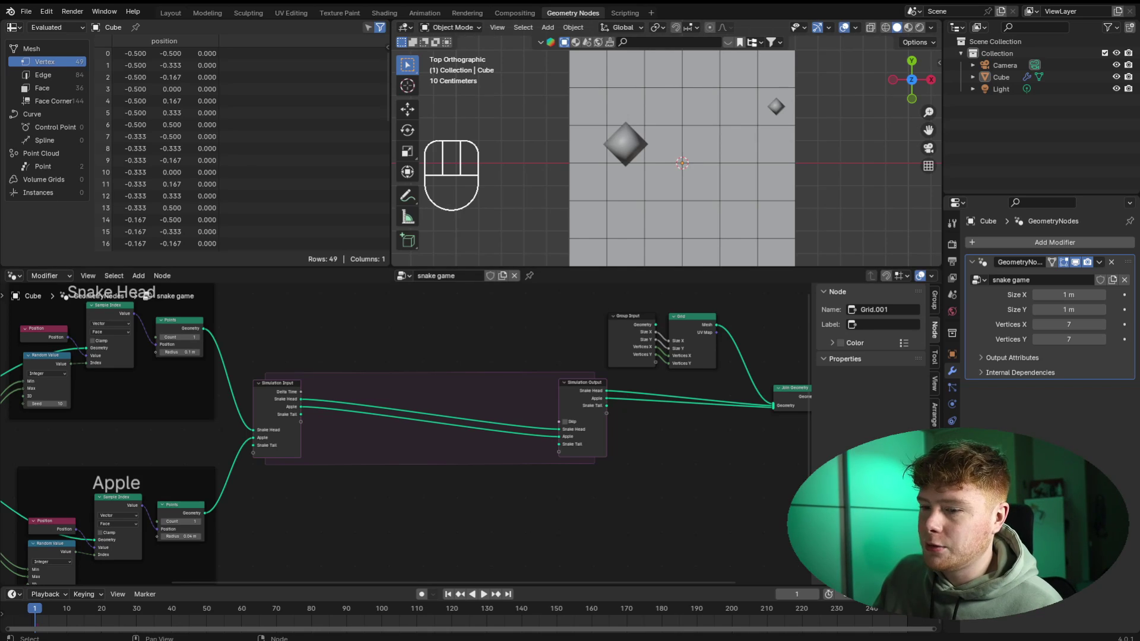
- Insert a Set Position node on the Snake Head link inside the simulation zone and move it below the Apple link
{"action": "scroll", "coordinate": [453, 343], "scroll_direction": "up", "scroll_amount": 3}
{"action": "key", "text": "shift+a"}
{"action": "type", "text": "set p"}
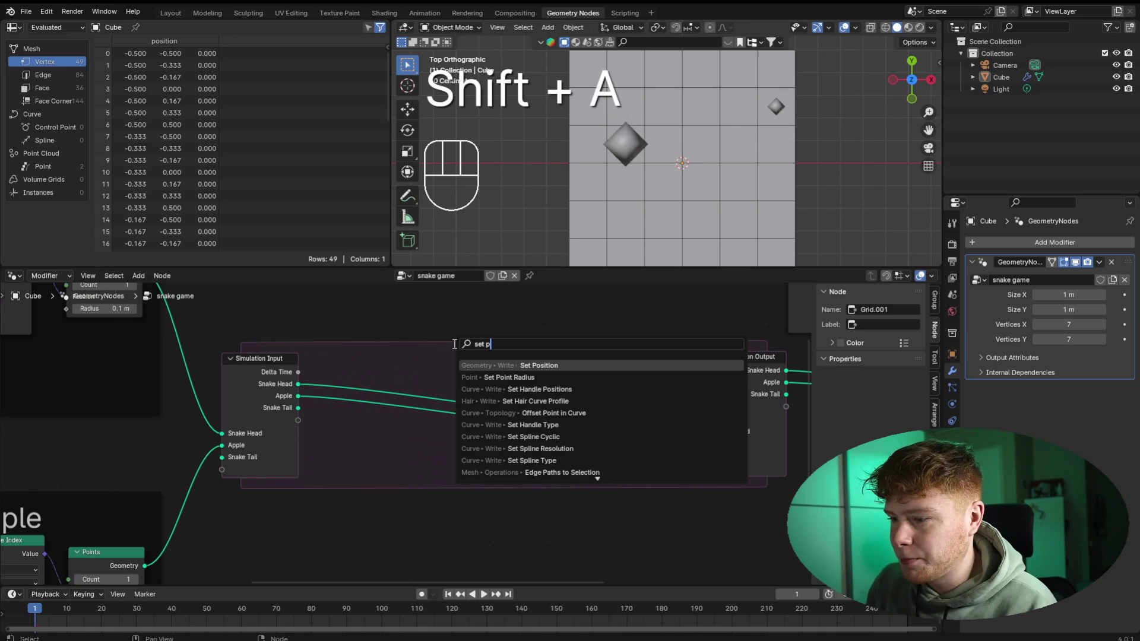
{"action": "key", "text": "Return"}
{"action": "left_click", "coordinate": [537, 370]}
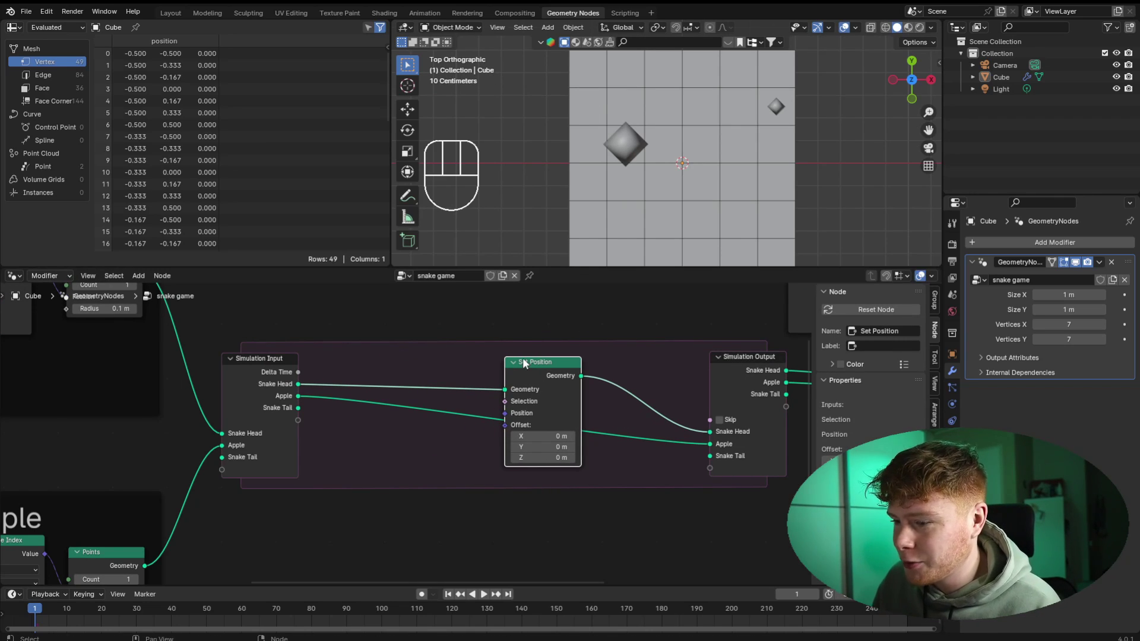
{"action": "left_click_drag", "start_coordinate": [541, 378], "coordinate": [541, 440]}
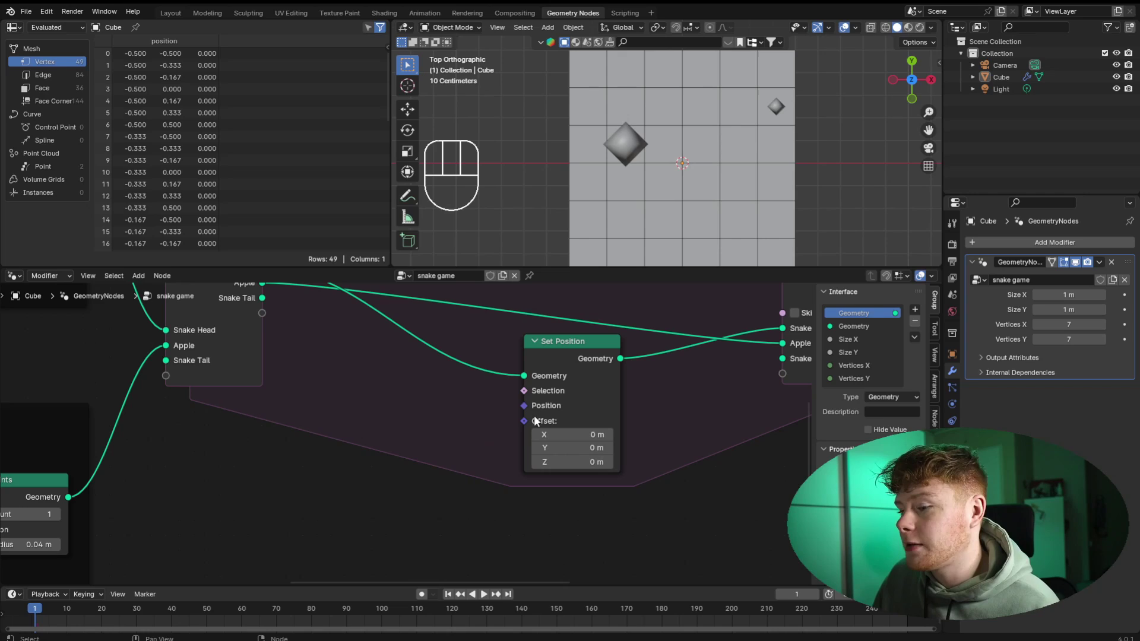
- Add a Mix Vector node below the simulation zone and link its Result to the Set Position node's Offset
{"action": "key", "text": "shift+a"}
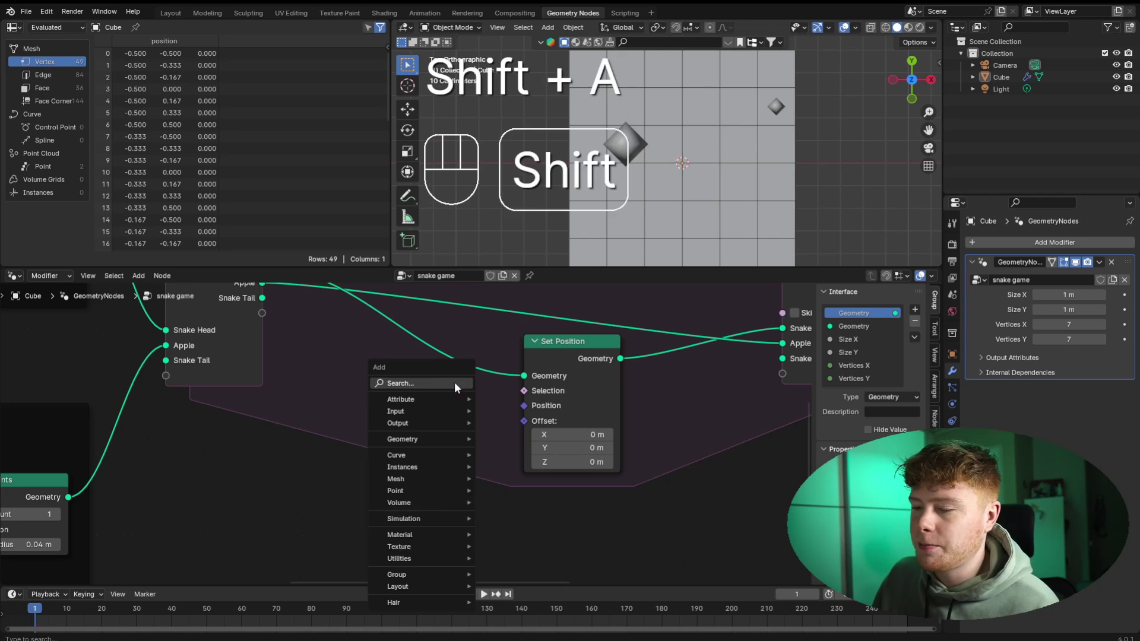
{"action": "type", "text": "mixv"}
{"action": "key", "text": "Return"}
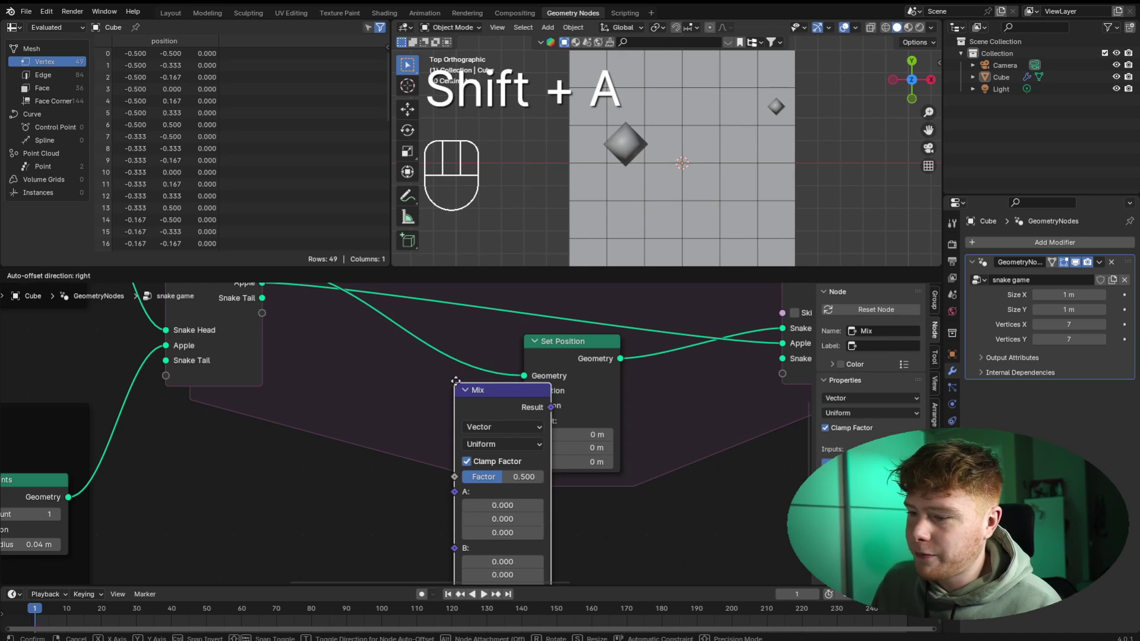
{"action": "left_click", "coordinate": [478, 434]}
{"action": "left_click_drag", "start_coordinate": [520, 425], "coordinate": [522, 423]}
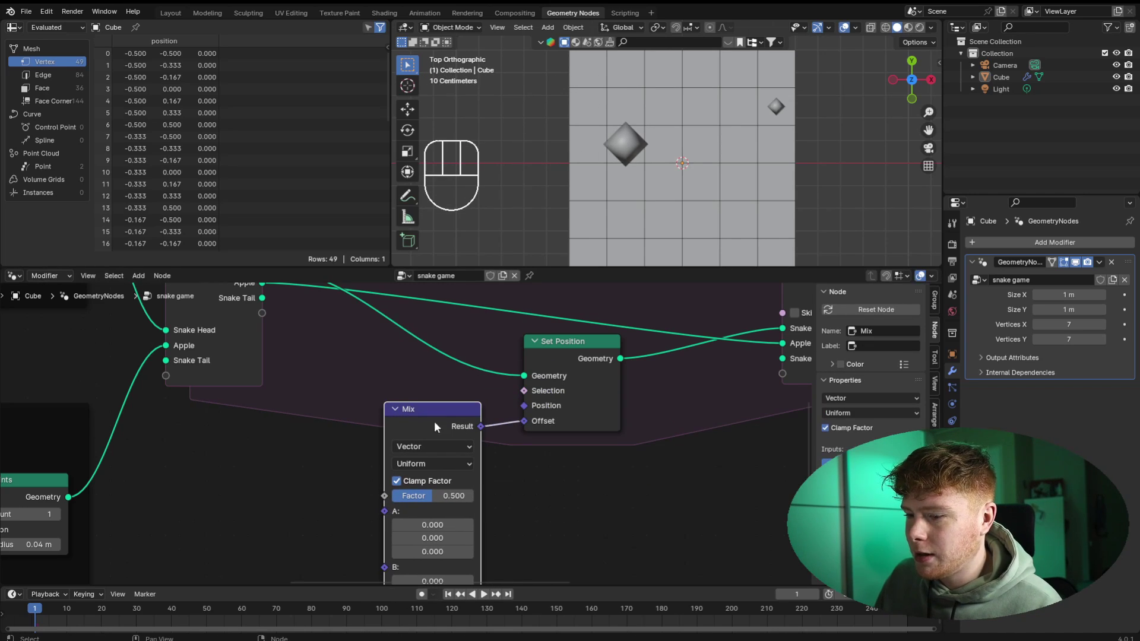
{"action": "left_click_drag", "start_coordinate": [434, 420], "coordinate": [459, 405]}
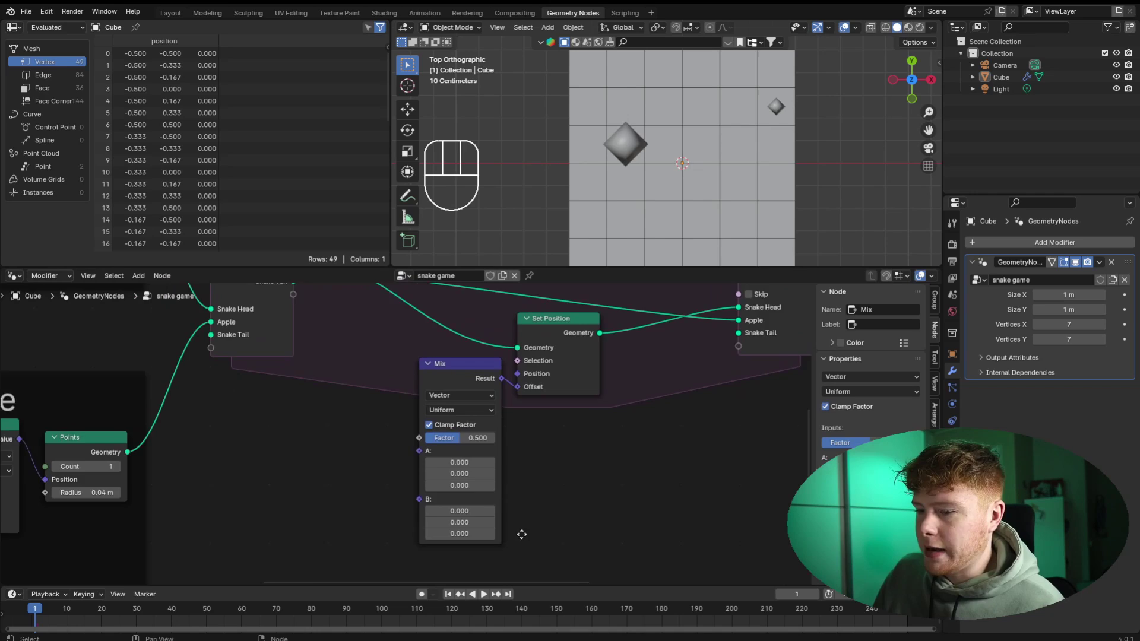
- Set the X component of the Mix node's B vector to 0.1
{"action": "scroll", "coordinate": [522, 533], "scroll_direction": "up", "scroll_amount": 3}
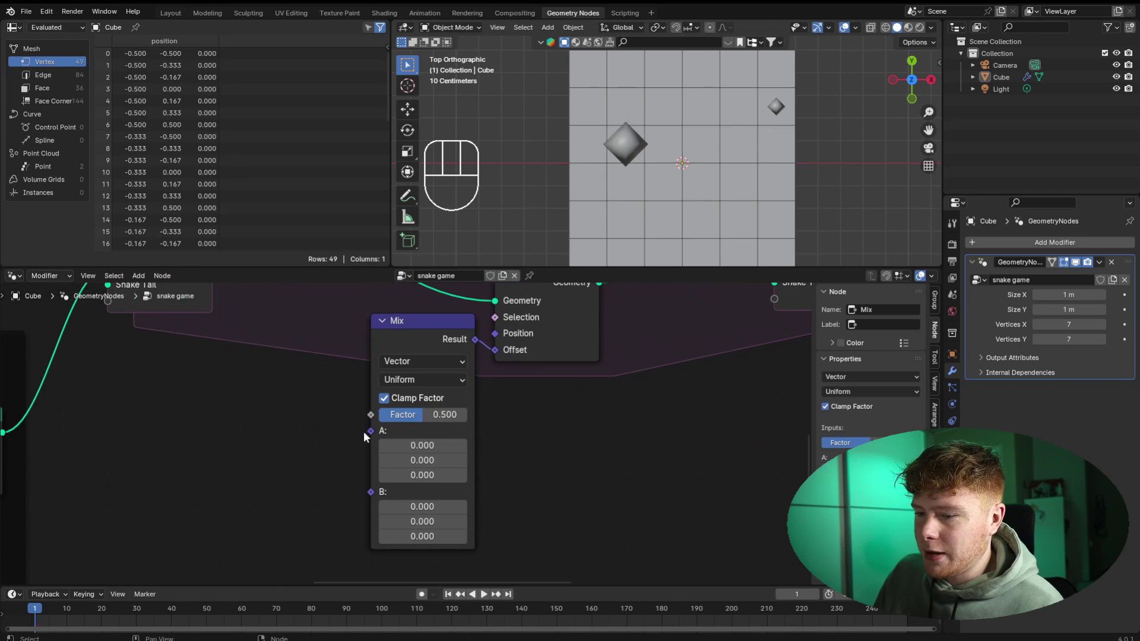
{"action": "scroll", "coordinate": [350, 442], "scroll_direction": "up", "scroll_amount": 2}
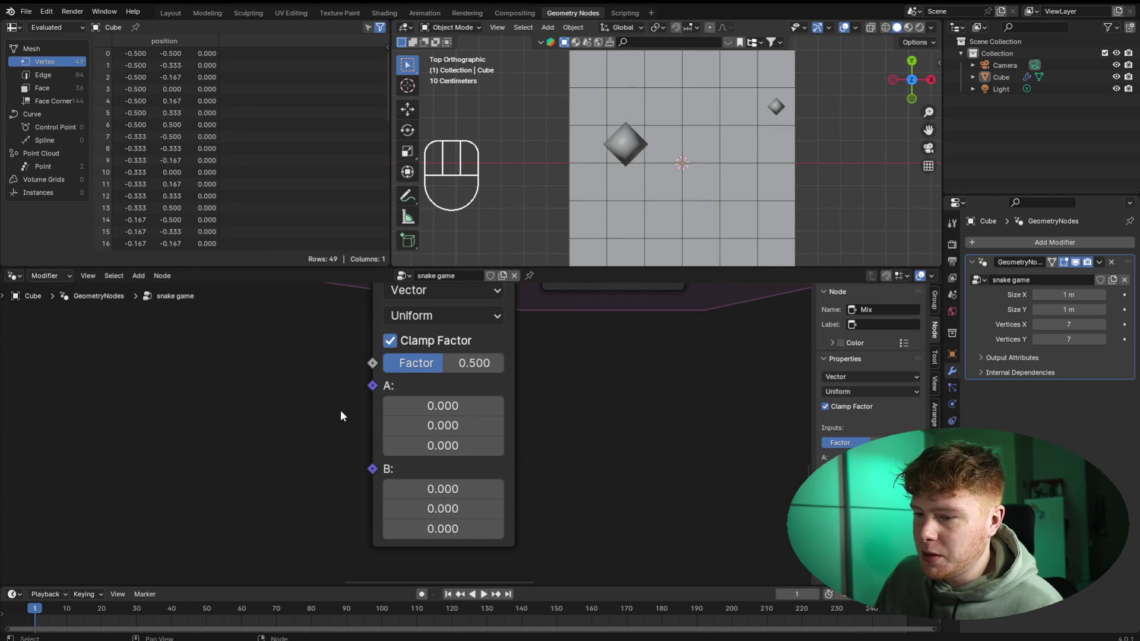
{"action": "scroll", "coordinate": [340, 411], "scroll_direction": "up", "scroll_amount": 1}
{"action": "middle_click_drag", "start_coordinate": [341, 411], "coordinate": [350, 449]}
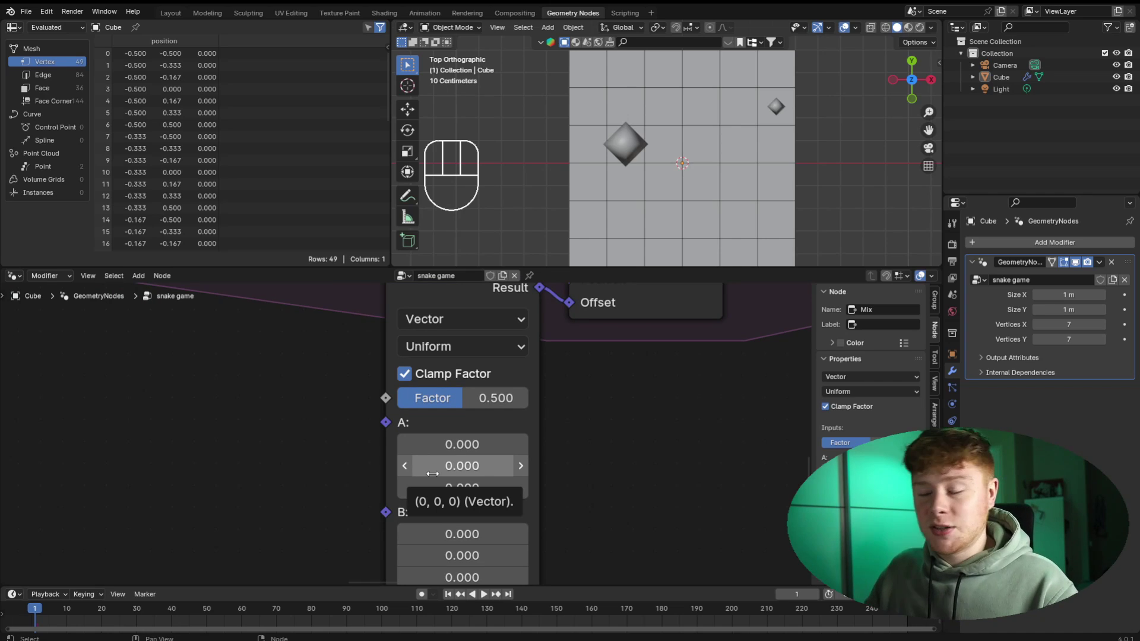
{"action": "mouse_move", "coordinate": [580, 554]}
{"action": "middle_mouse_down"}
{"action": "mouse_move", "coordinate": [581, 514]}
{"action": "mouse_move", "coordinate": [587, 535]}
{"action": "middle_mouse_up"}
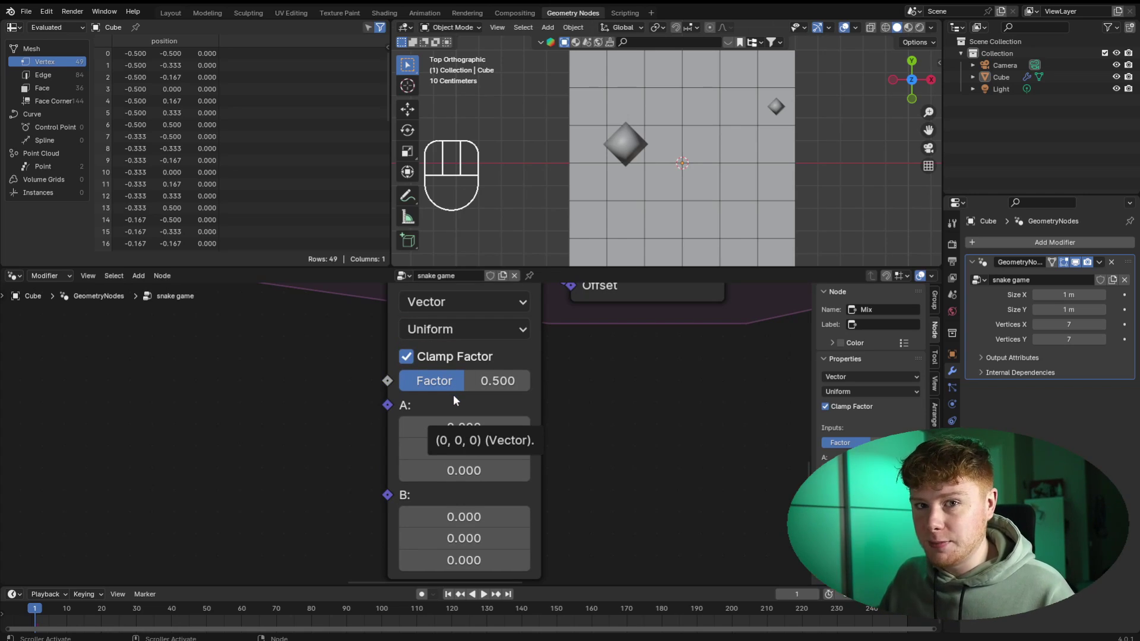
{"action": "key", "text": "ctrl+z"}
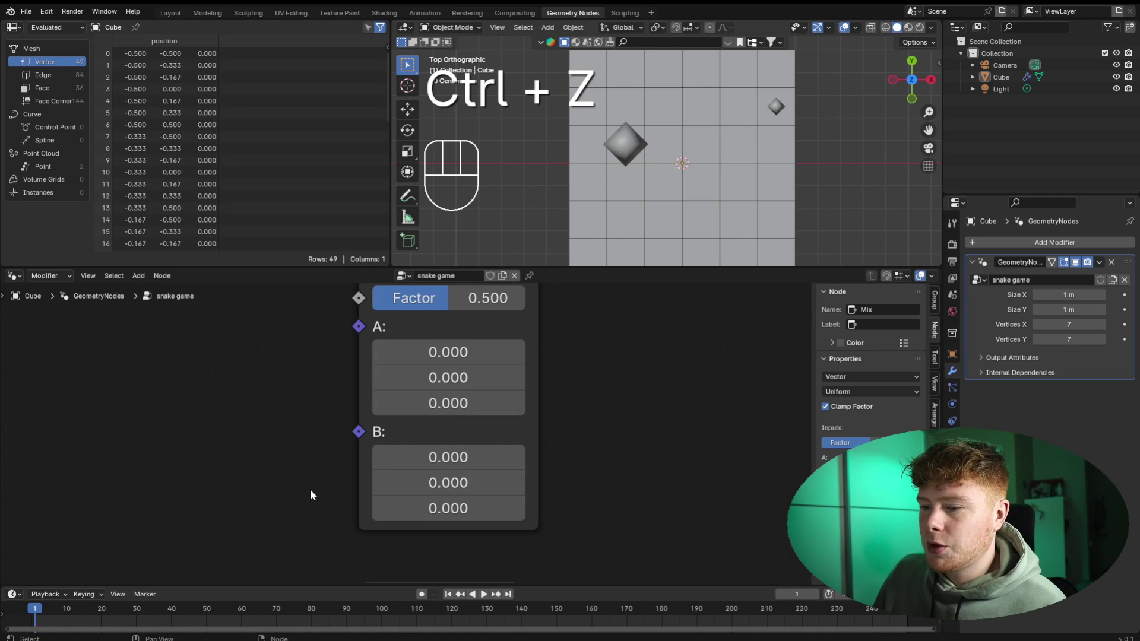
{"action": "left_click", "coordinate": [427, 458]}
{"action": "type", "text": "."}
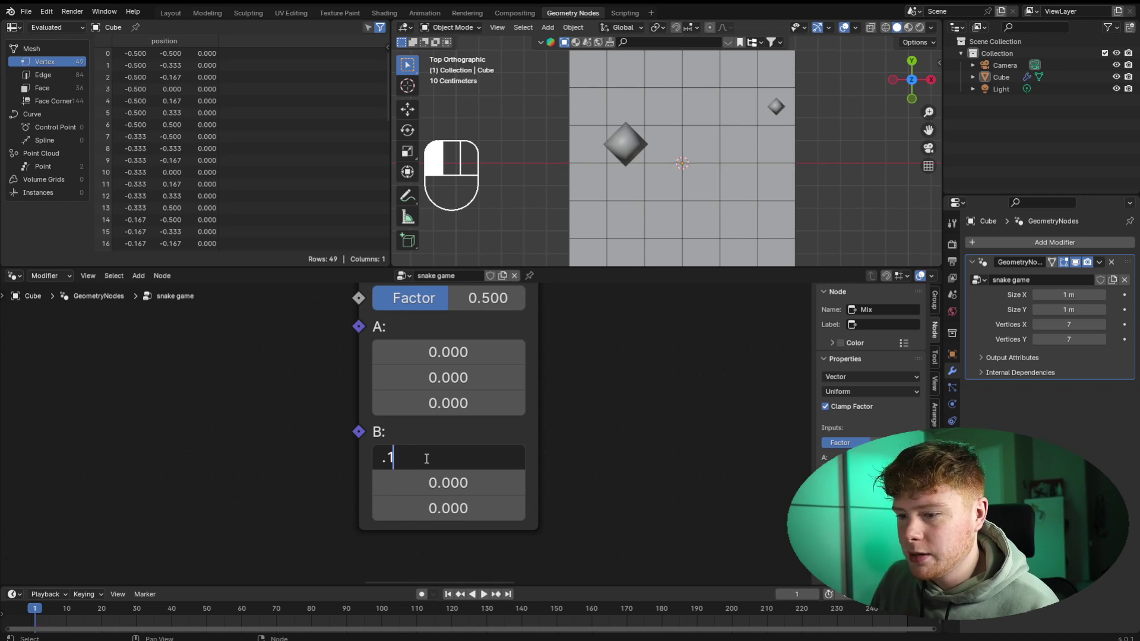
{"action": "type", "text": "1"}
{"action": "key", "text": "Return"}
- Raise the Mix node's Factor to 1.000 and briefly play the animation to test the snake head's movement
{"action": "scroll", "coordinate": [369, 444], "scroll_direction": "up", "scroll_amount": 4, "text": "shift"}
{"action": "left_click_drag", "start_coordinate": [448, 397], "coordinate": [645, 423]}
{"action": "scroll", "coordinate": [627, 421], "scroll_direction": "down", "scroll_amount": 3}
{"action": "key", "text": "space"}
{"action": "key", "text": "space"}
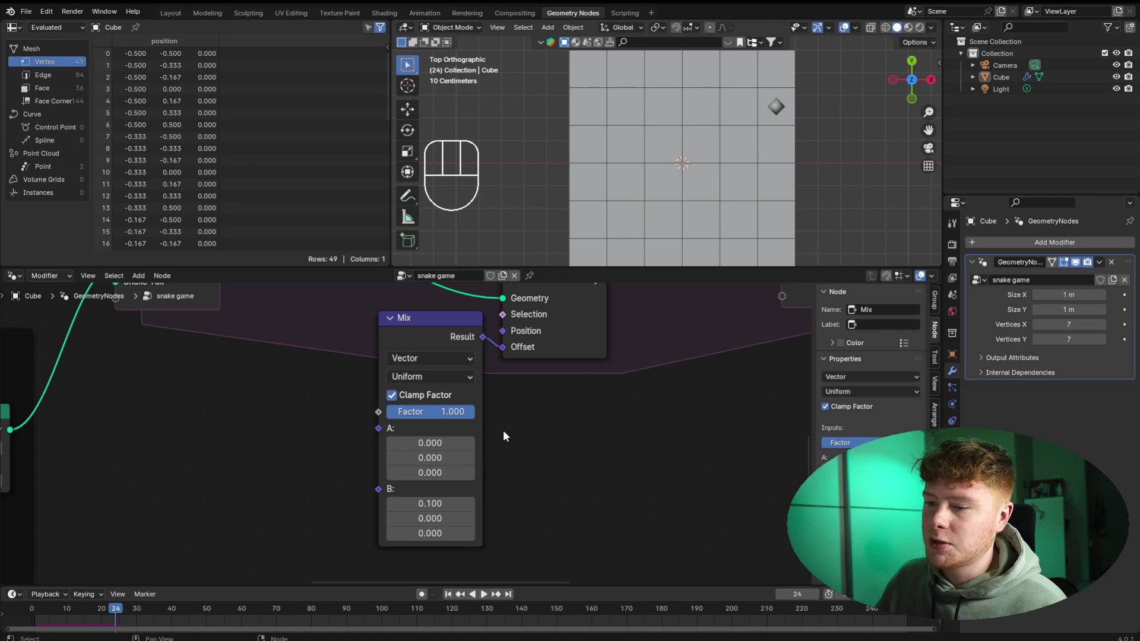
- Add a Scene Time node beside the Apple frame's Points node, ahead of the Mix node
{"action": "middle_click_drag", "start_coordinate": [259, 385], "coordinate": [482, 364]}
{"action": "scroll", "coordinate": [482, 364], "scroll_direction": "up", "scroll_amount": 3}
{"action": "key", "text": "shift+a"}
{"action": "type", "text": "sce"}
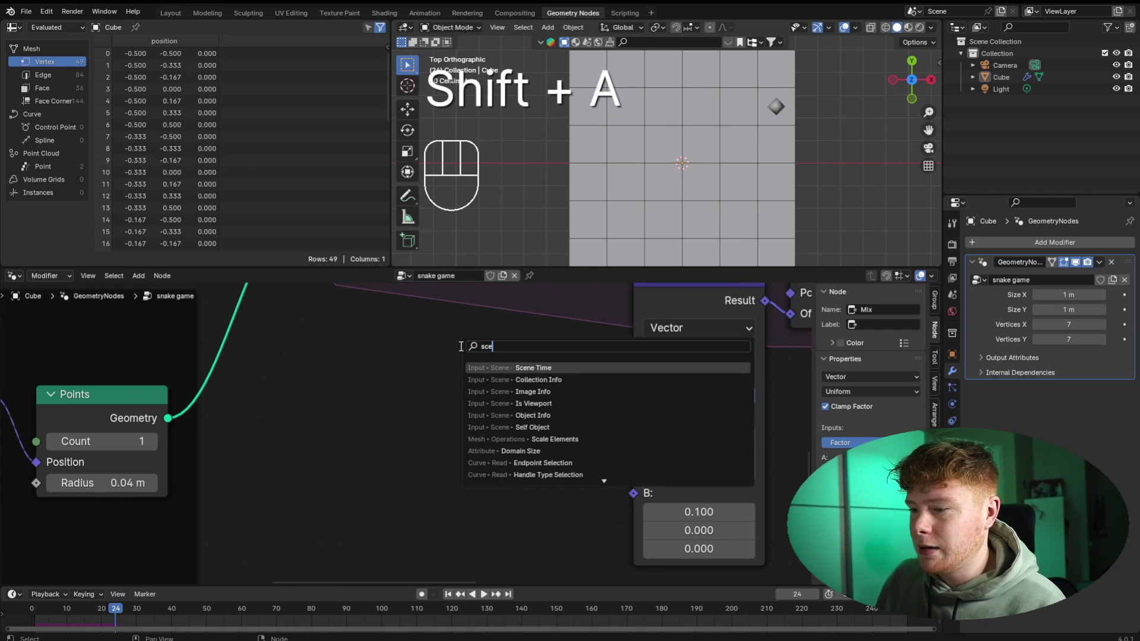
{"action": "left_click", "coordinate": [503, 366]}
{"action": "left_click", "coordinate": [327, 419]}
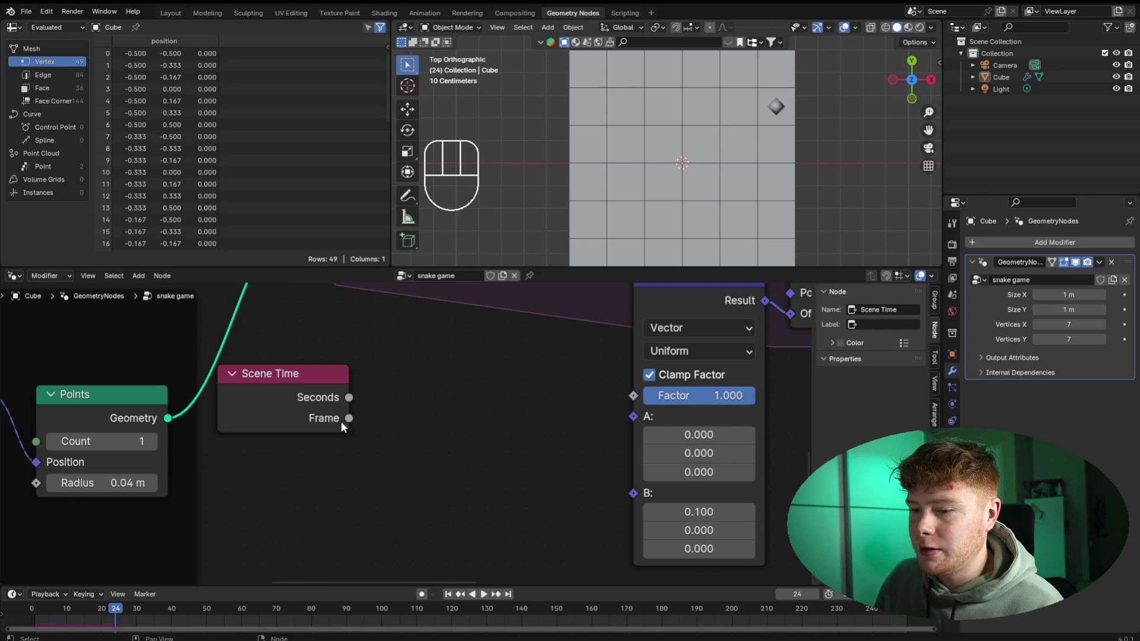
- Add a Math node between the Scene Time and Mix nodes
{"action": "scroll", "coordinate": [490, 409], "scroll_direction": "down", "scroll_amount": 5}
{"action": "key", "text": "x"}
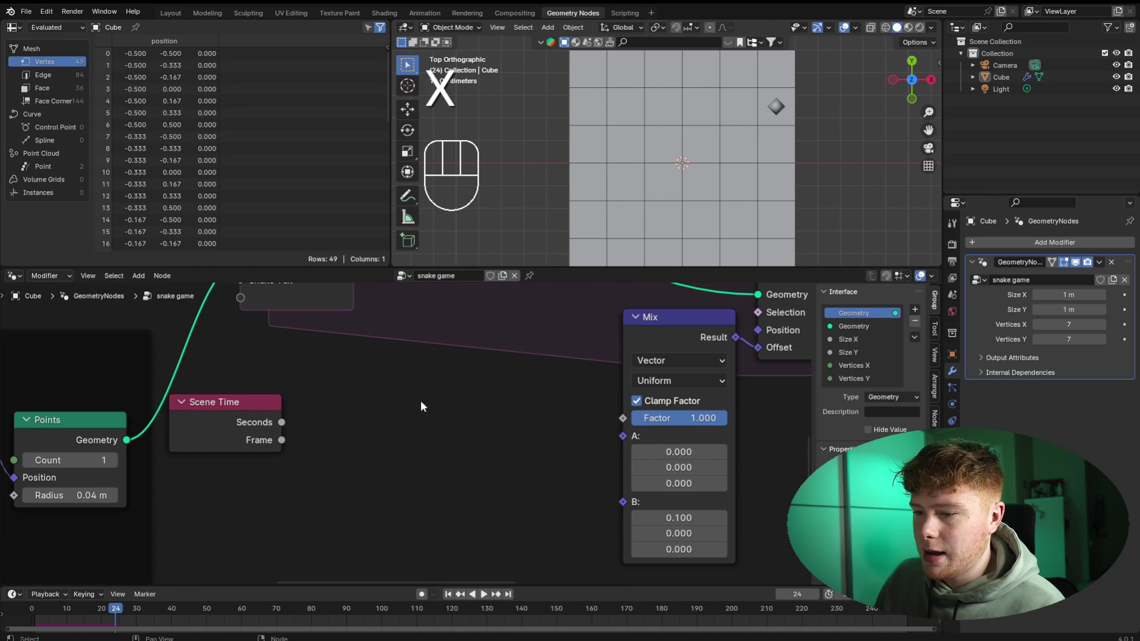
{"action": "key", "text": "shift+a"}
{"action": "left_click", "coordinate": [462, 370]}
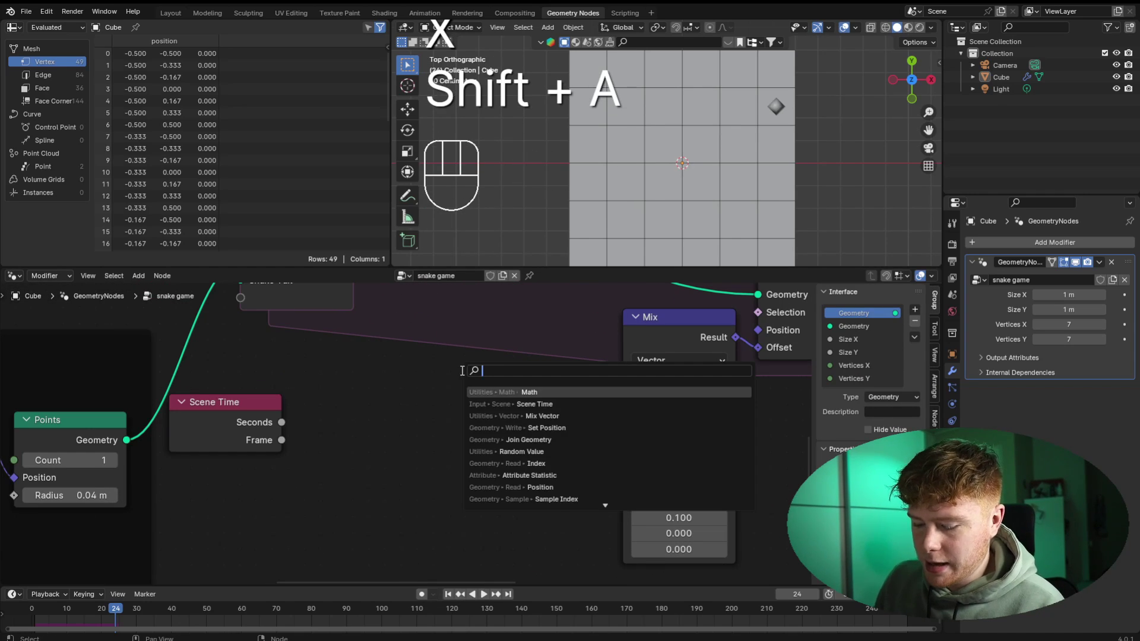
{"action": "type", "text": "math"}
{"action": "key", "text": "Return"}
{"action": "left_click", "coordinate": [279, 370]}
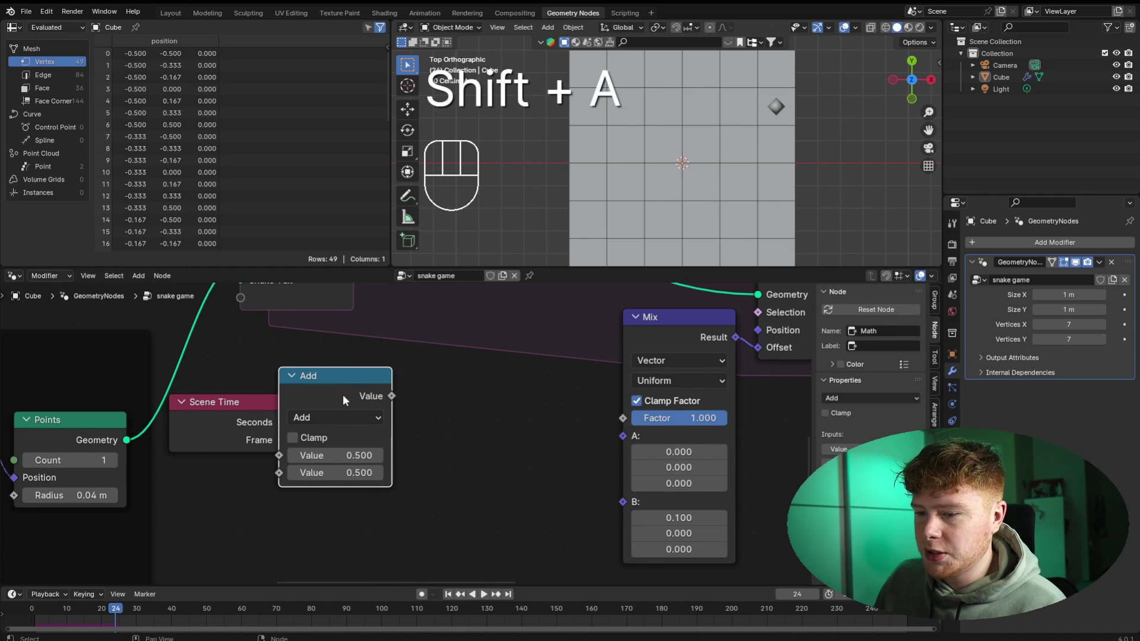
{"action": "left_click_drag", "start_coordinate": [343, 394], "coordinate": [379, 397]}
- Change the Math node's operation to Wrap
{"action": "left_click", "coordinate": [437, 412]}
{"action": "left_click", "coordinate": [411, 417]}
{"action": "left_click", "coordinate": [600, 348]}
{"action": "middle_click_drag", "start_coordinate": [445, 468], "coordinate": [518, 426]}
{"action": "scroll", "coordinate": [518, 426], "scroll_direction": "up", "scroll_amount": 3}
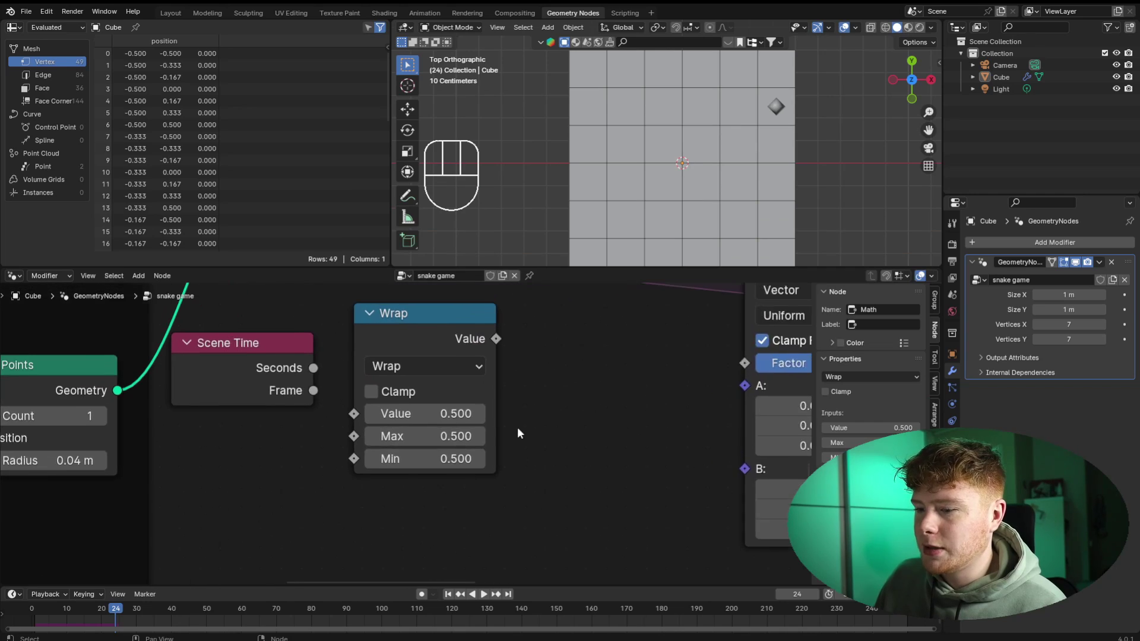
- Connect the Scene Time node's Frame output to the Wrap node's Value input
{"action": "scroll", "coordinate": [518, 427], "scroll_direction": "up", "scroll_amount": 1}
{"action": "left_click_drag", "start_coordinate": [303, 392], "coordinate": [323, 370]}
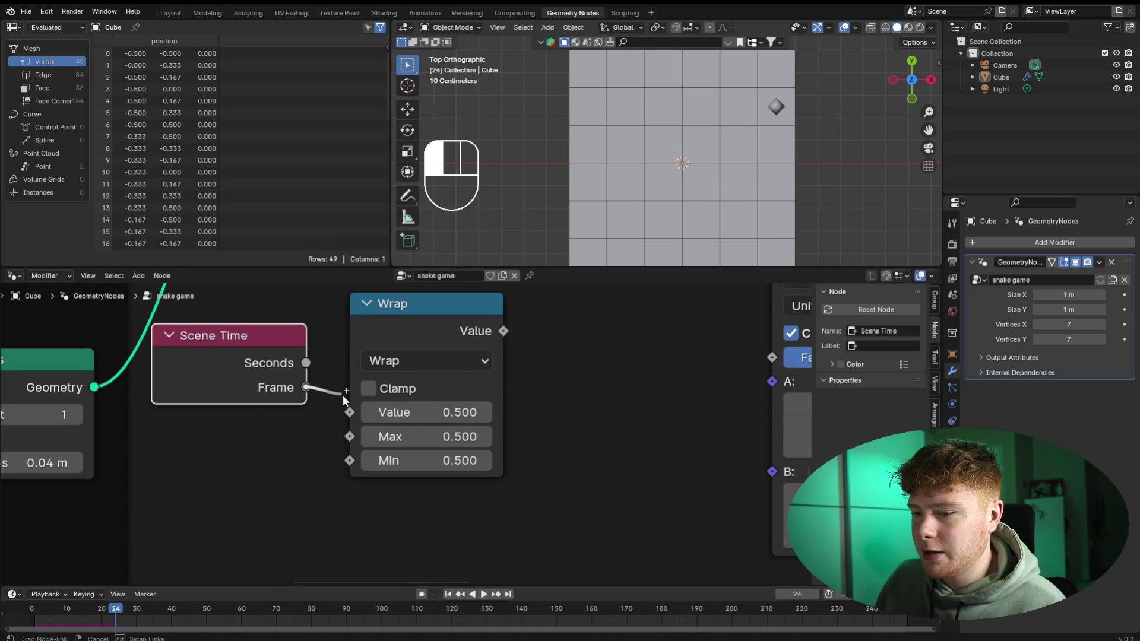
{"action": "left_click_drag", "start_coordinate": [347, 407], "coordinate": [349, 412]}
{"action": "middle_click_drag", "start_coordinate": [538, 364], "coordinate": [502, 397]}
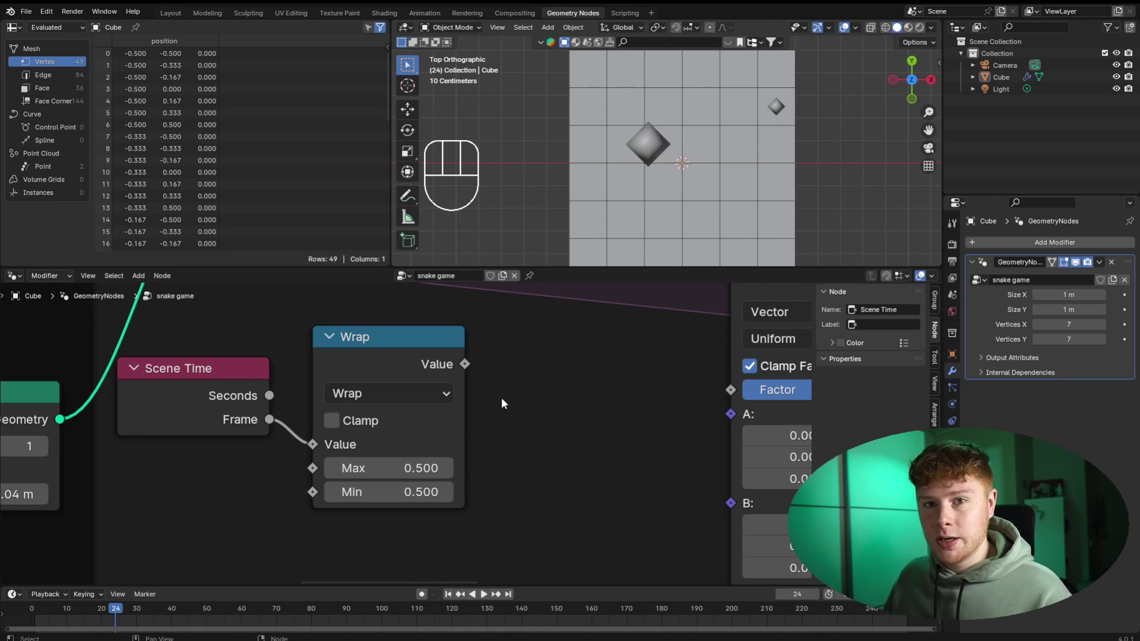
- Set the Wrap node's Max to 0 and its Min to 12
{"action": "left_click", "coordinate": [409, 468]}
{"action": "type", "text": "0"}
{"action": "key", "text": "Return"}
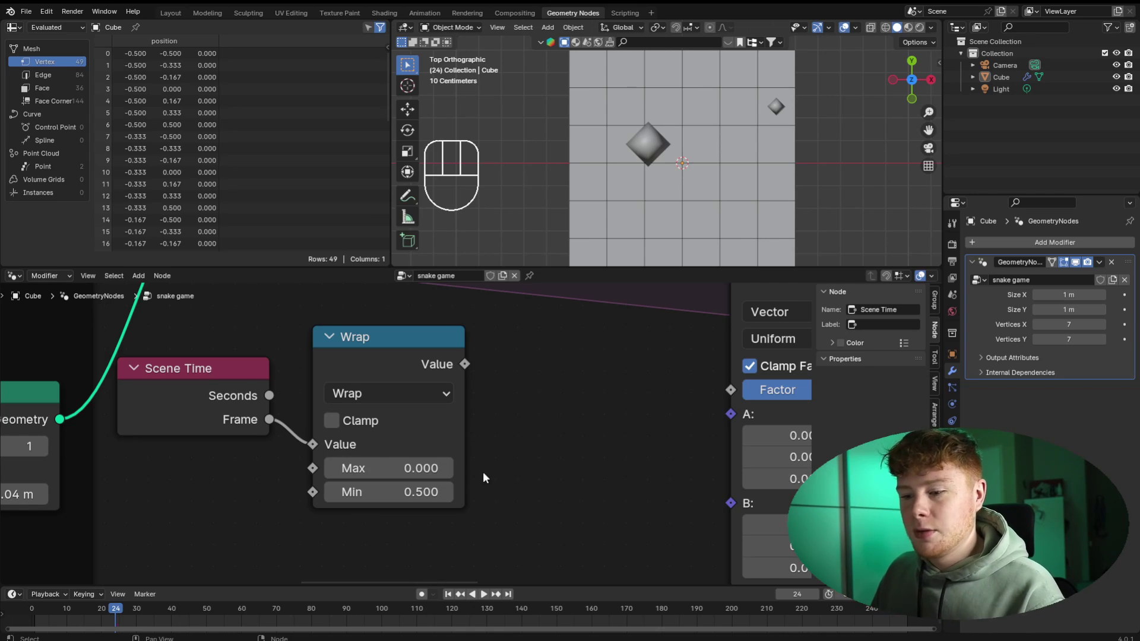
{"action": "left_click", "coordinate": [410, 492]}
{"action": "type", "text": "12"}
{"action": "key", "text": "Return"}
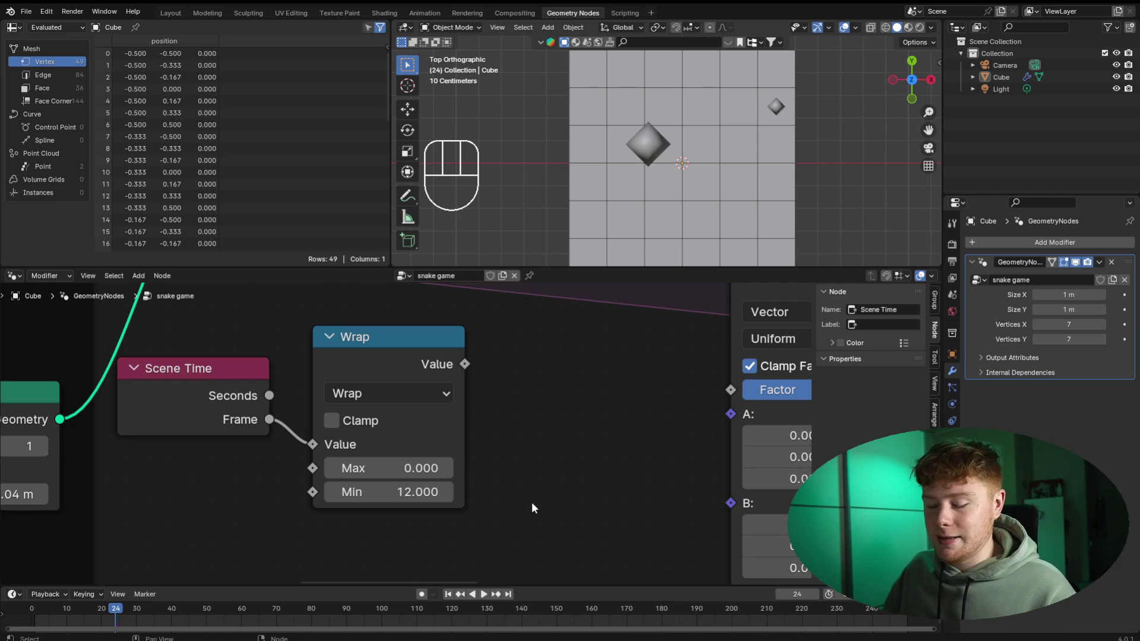
- Add a Compare node between the Wrap and Mix nodes and change its operation to Equal
{"action": "left_click_drag", "start_coordinate": [404, 348], "coordinate": [393, 350]}
{"action": "key", "text": "shift+a"}
{"action": "type", "text": "com"}
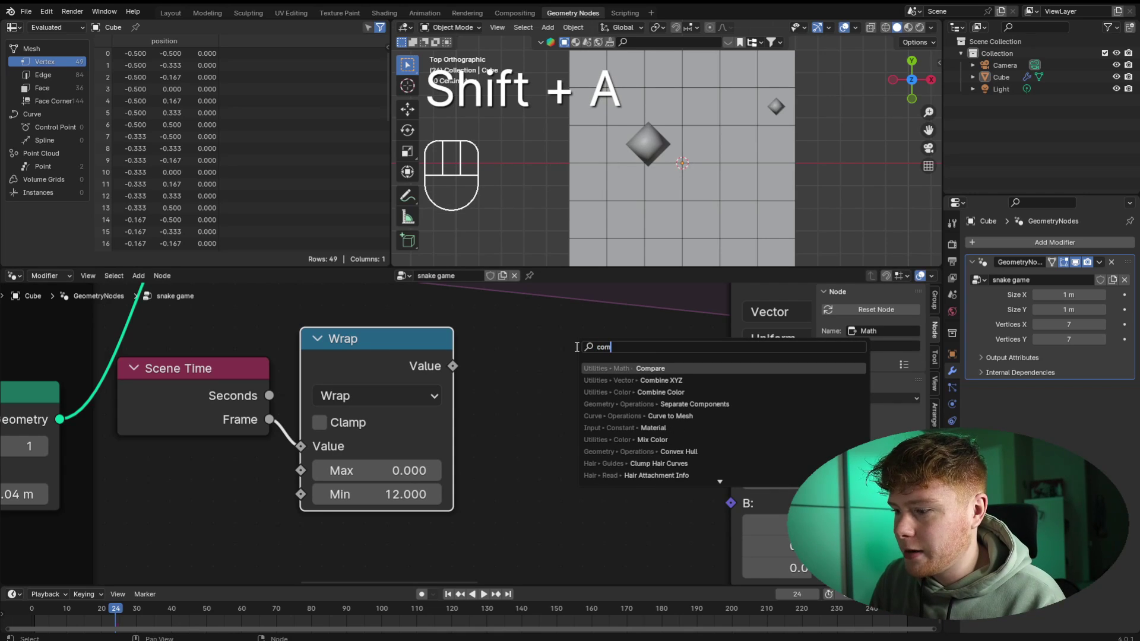
{"action": "key", "text": "Return"}
{"action": "left_click", "coordinate": [497, 347]}
{"action": "left_click", "coordinate": [684, 467]}
{"action": "left_click", "coordinate": [579, 432]}
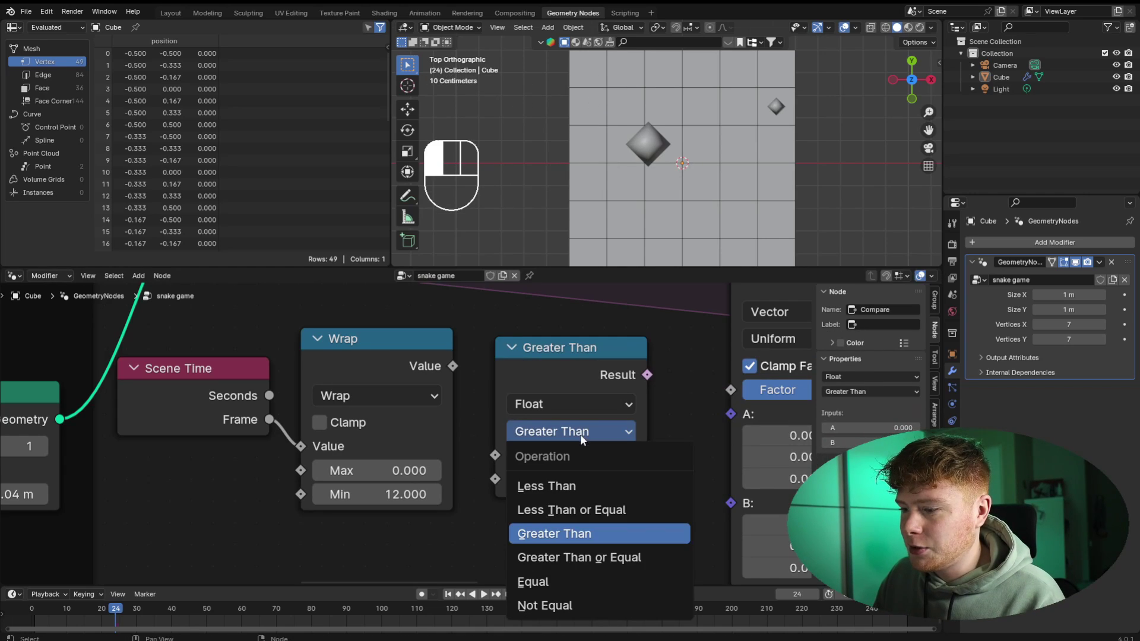
{"action": "left_click", "coordinate": [558, 579]}
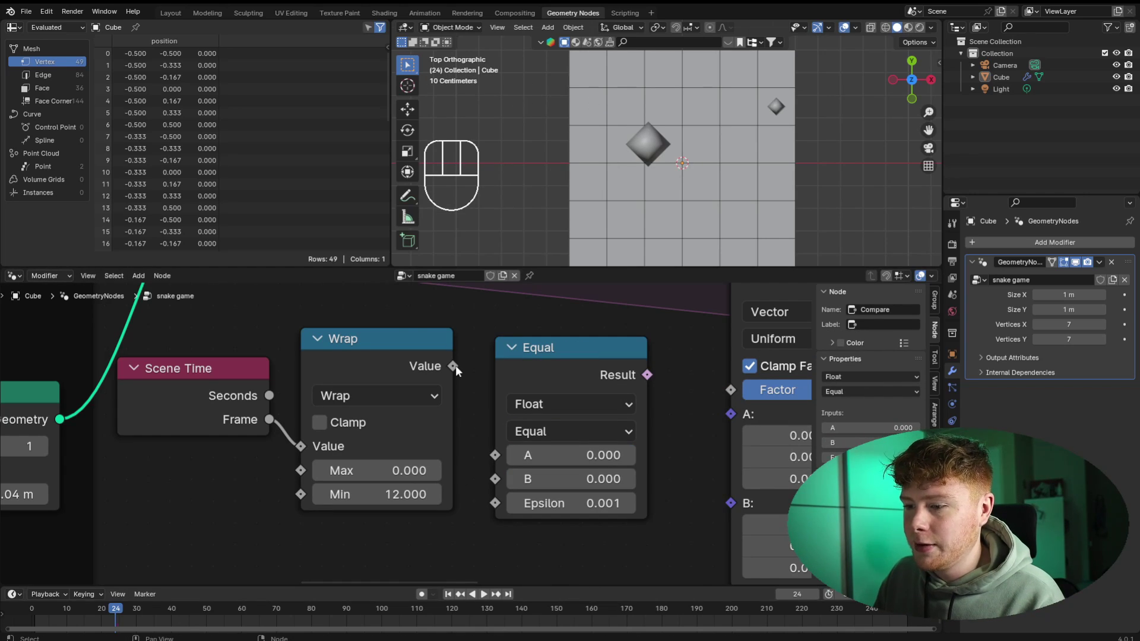
- Connect the Wrap node's Value output to the Equal node's A input and set B to 1
{"action": "left_click_drag", "start_coordinate": [453, 366], "coordinate": [477, 330]}
{"action": "left_click_drag", "start_coordinate": [473, 437], "coordinate": [495, 456]}
{"action": "left_click", "coordinate": [560, 479]}
{"action": "type", "text": "1"}
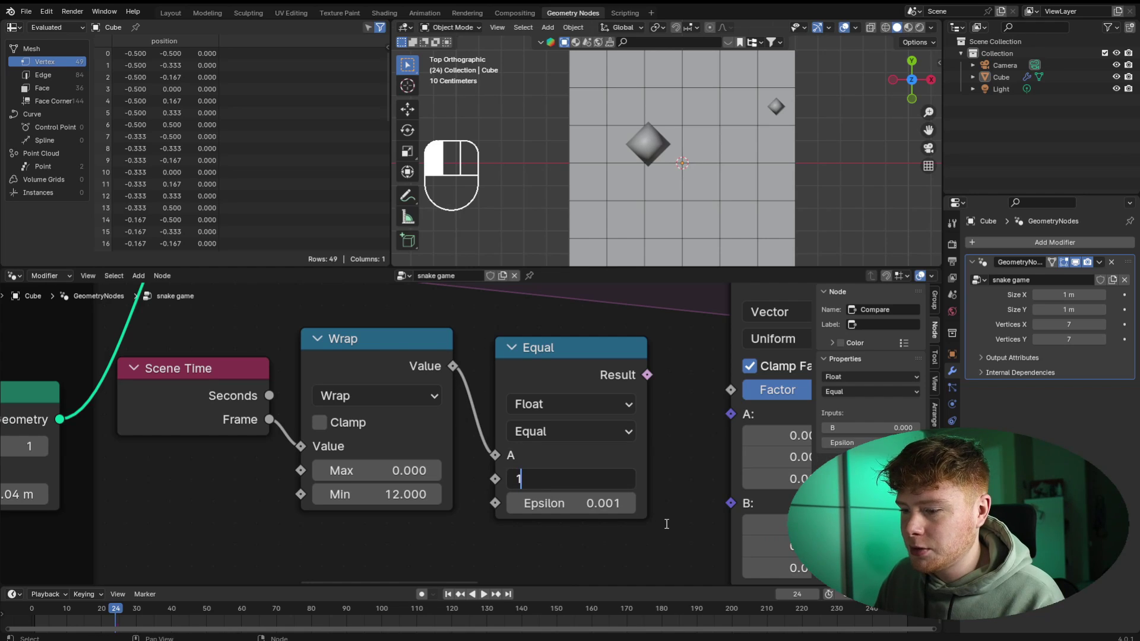
{"action": "left_click", "coordinate": [667, 524]}
- Connect the Equal node's Result to the Factor input of the Mix node
{"action": "scroll", "coordinate": [679, 522], "scroll_direction": "down", "scroll_amount": 2}
{"action": "middle_click_drag", "start_coordinate": [679, 522], "coordinate": [554, 521]}
{"action": "left_click_drag", "start_coordinate": [498, 380], "coordinate": [564, 396]}
{"action": "left_click", "coordinate": [540, 530]}
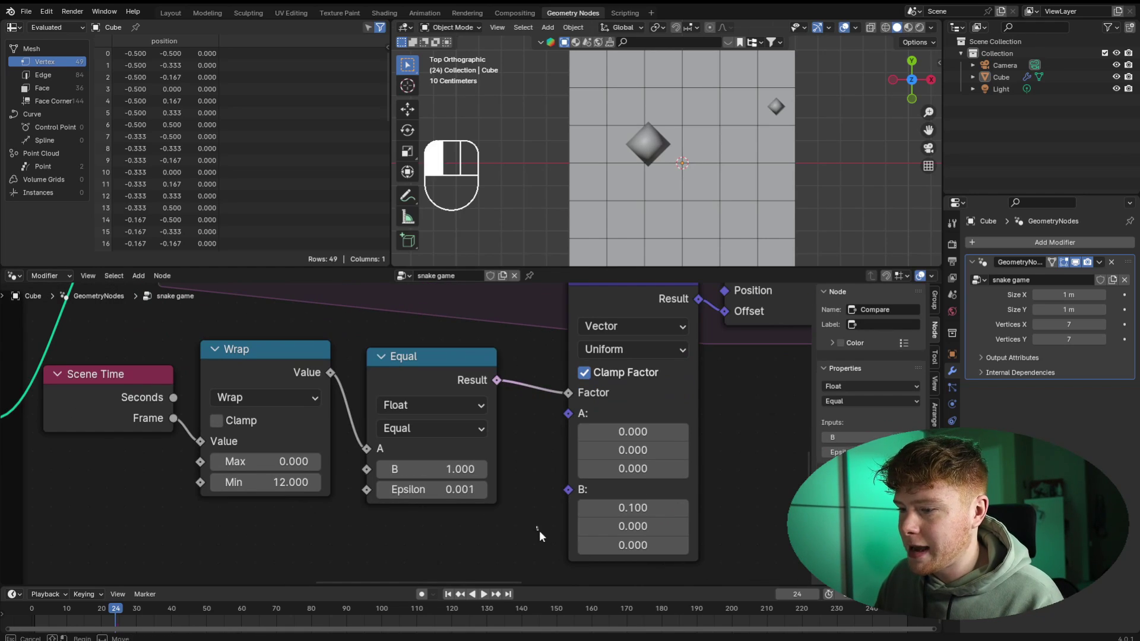
- Play the animation from near its start to check the snake head's timed movement, and stop playback
{"action": "middle_click_drag", "start_coordinate": [539, 529], "coordinate": [491, 569]}
{"action": "left_click", "coordinate": [18, 609]}
{"action": "key", "text": "space"}
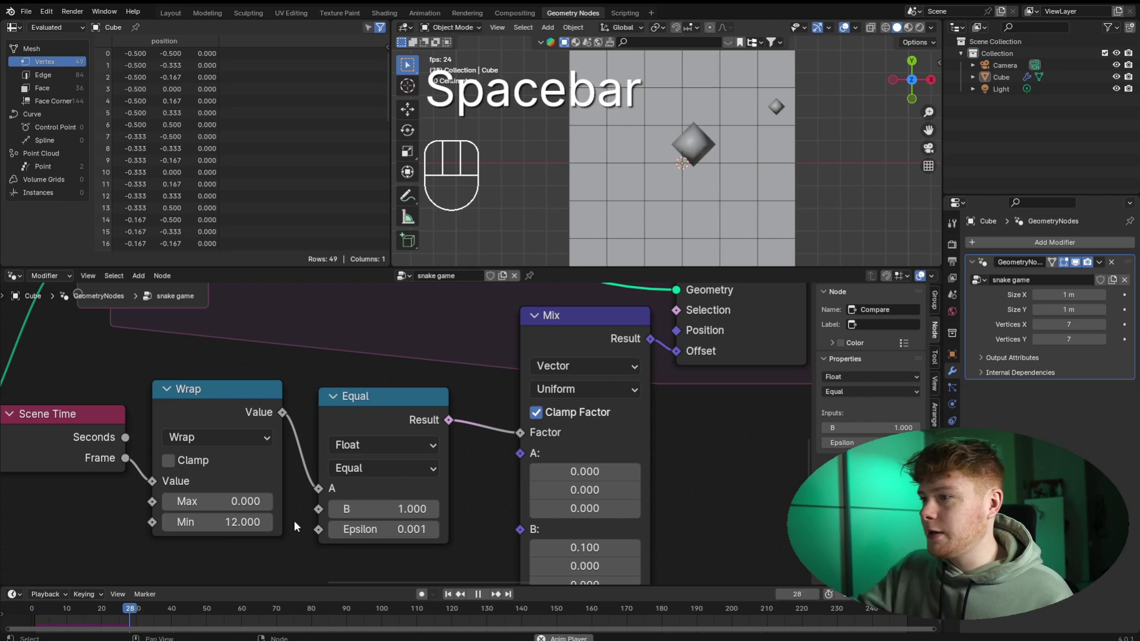
{"action": "scroll", "coordinate": [155, 546], "scroll_direction": "down", "scroll_amount": 2}
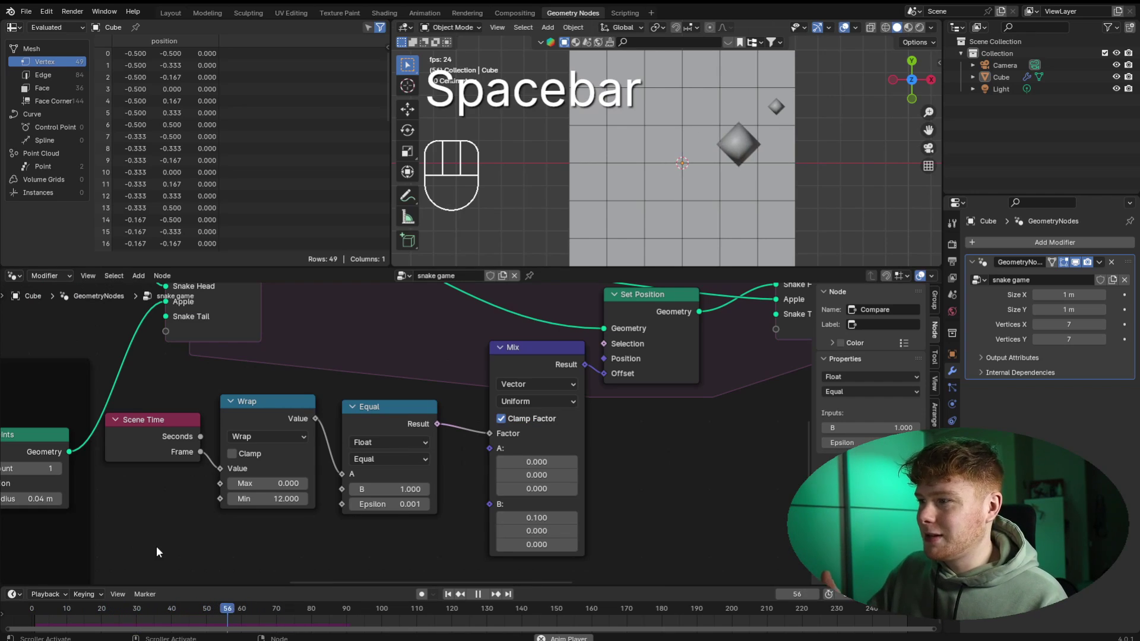
{"action": "key", "text": "space"}
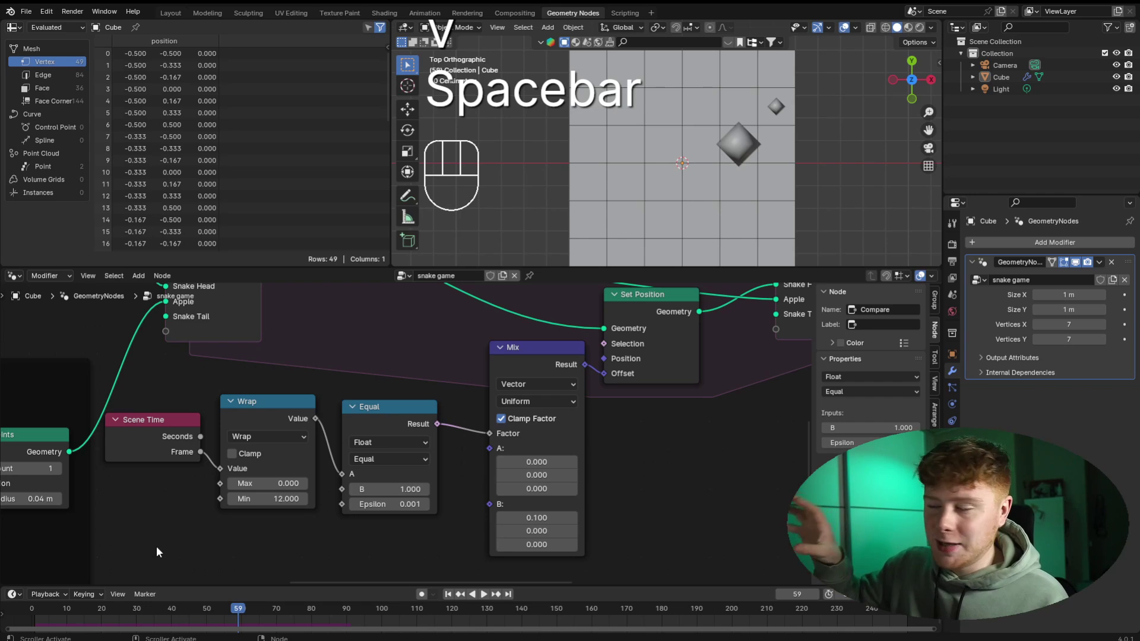
- Add a Named Attribute node below the Equal node
{"action": "scroll", "coordinate": [408, 484], "scroll_direction": "up", "scroll_amount": 3}
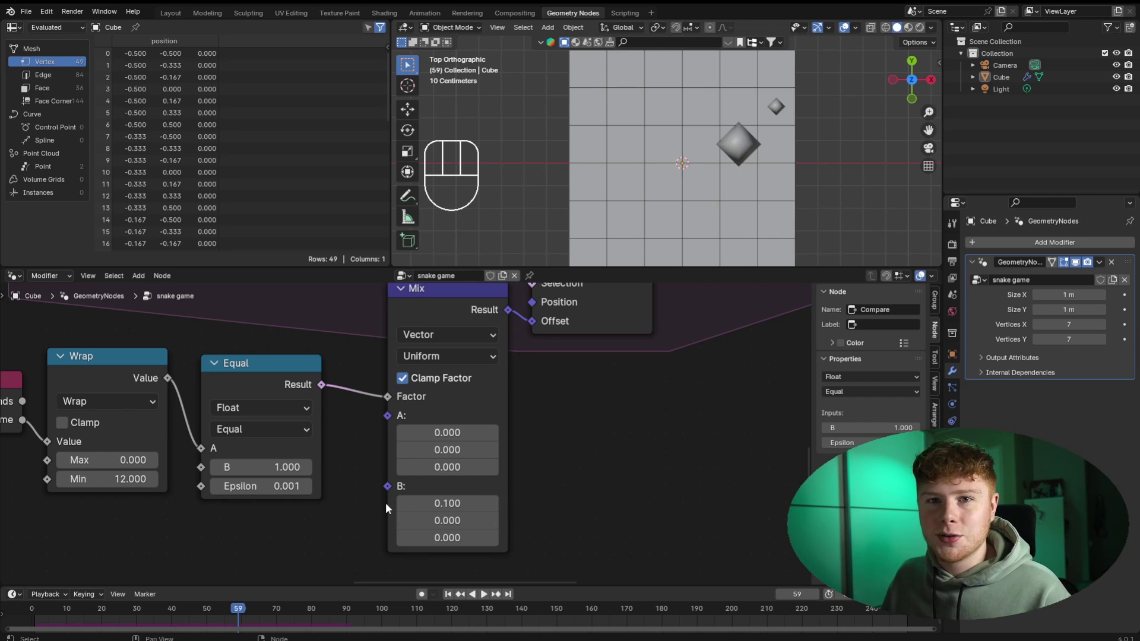
{"action": "middle_click_drag", "start_coordinate": [370, 504], "coordinate": [391, 418]}
{"action": "key", "text": "shift+a"}
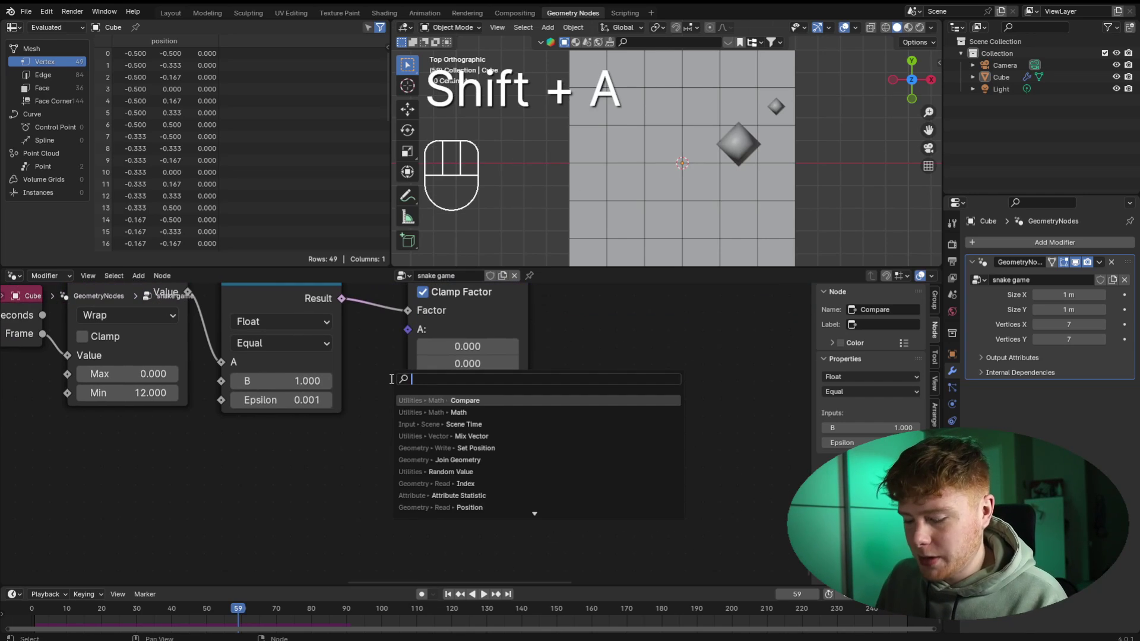
{"action": "type", "text": "nam"}
{"action": "key", "text": "Return"}
{"action": "left_click", "coordinate": [232, 430]}
{"action": "middle_click_drag", "start_coordinate": [370, 509], "coordinate": [415, 483]}
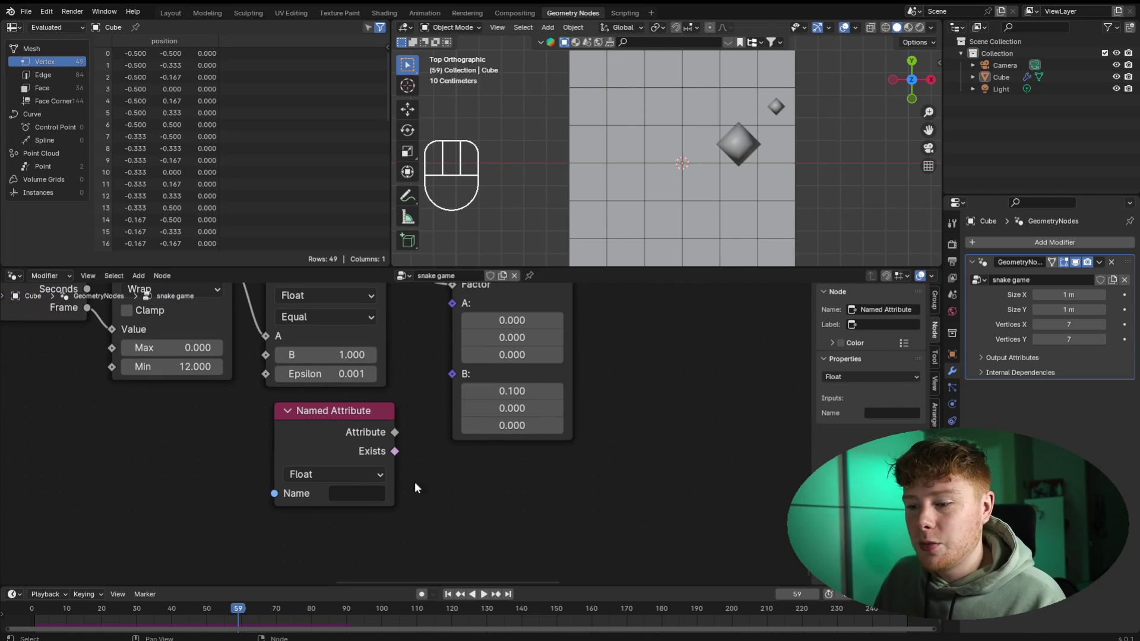
- Set the Named Attribute node to Vector with the name Direction and connect its Attribute output to the Mix node's B input
{"action": "left_click", "coordinate": [357, 478]}
{"action": "left_click", "coordinate": [324, 554]}
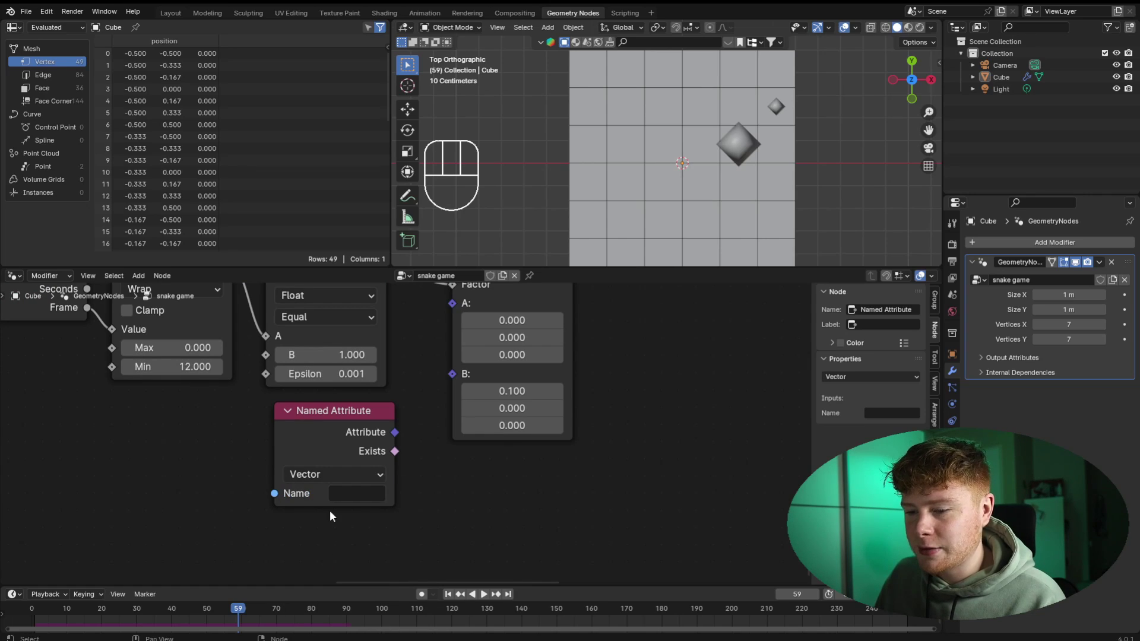
{"action": "left_click", "coordinate": [350, 493]}
{"action": "type", "text": "Dire"}
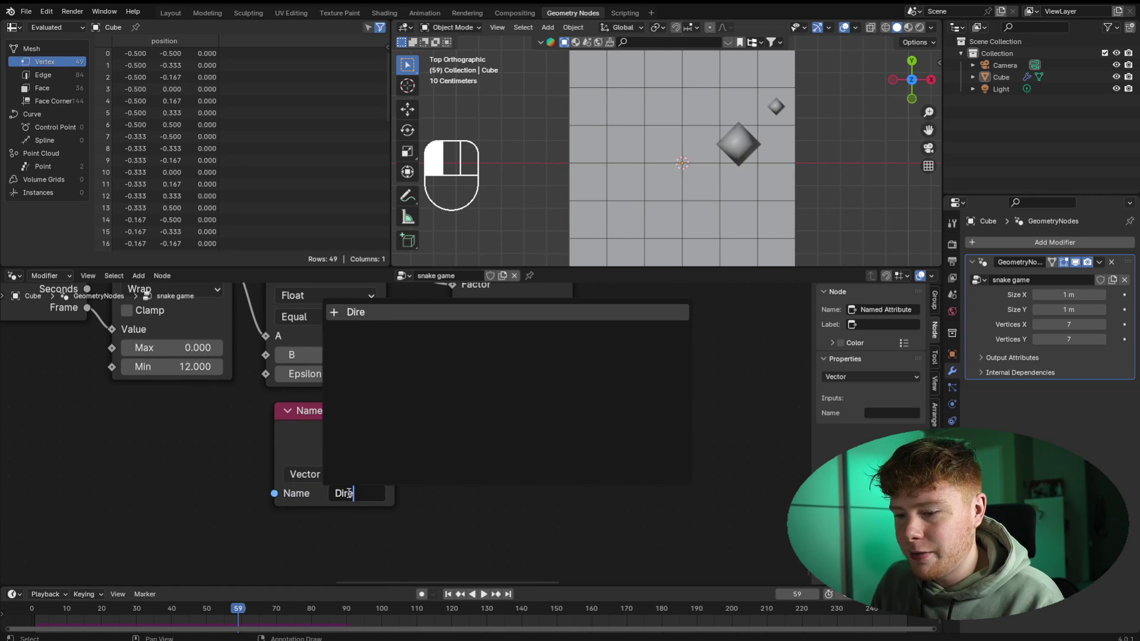
{"action": "type", "text": "ction"}
{"action": "left_click", "coordinate": [349, 494]}
{"action": "left_click_drag", "start_coordinate": [385, 434], "coordinate": [452, 374]}
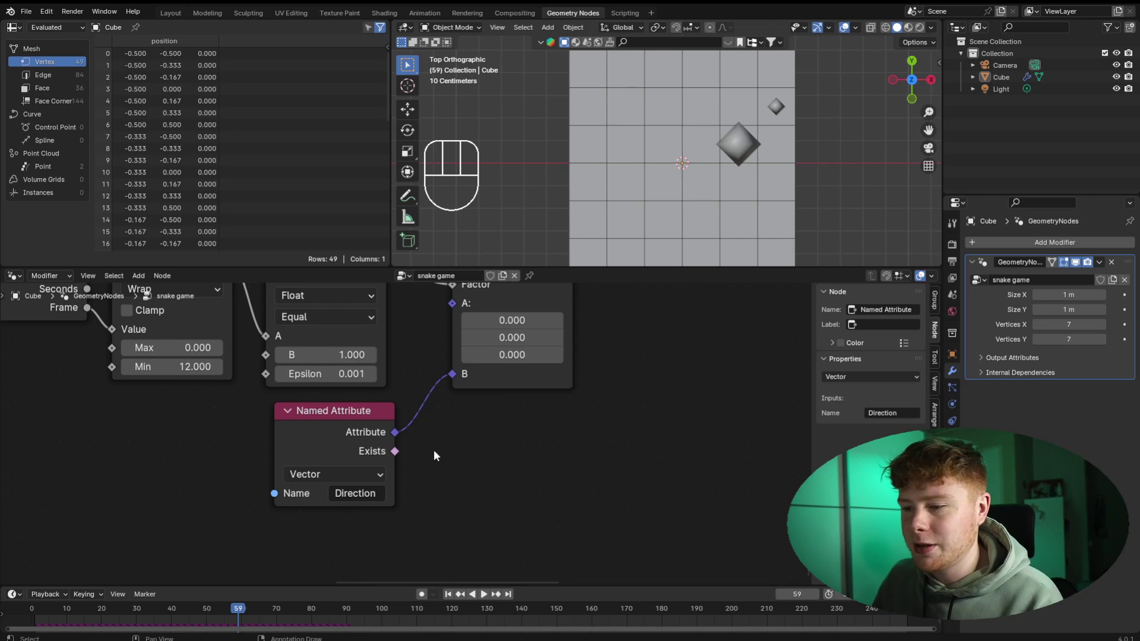
- Move the movement nodes, Simulation Output and the nodes after it further right, making room after Simulation Input
{"action": "key", "text": "Home"}
{"action": "left_click_drag", "start_coordinate": [220, 387], "coordinate": [506, 535]}
{"action": "middle_click_drag", "start_coordinate": [508, 433], "coordinate": [357, 489]}
{"action": "left_click_drag", "start_coordinate": [354, 332], "coordinate": [664, 505], "text": "shift"}
{"action": "key", "text": "g"}
{"action": "left_click", "coordinate": [638, 478]}
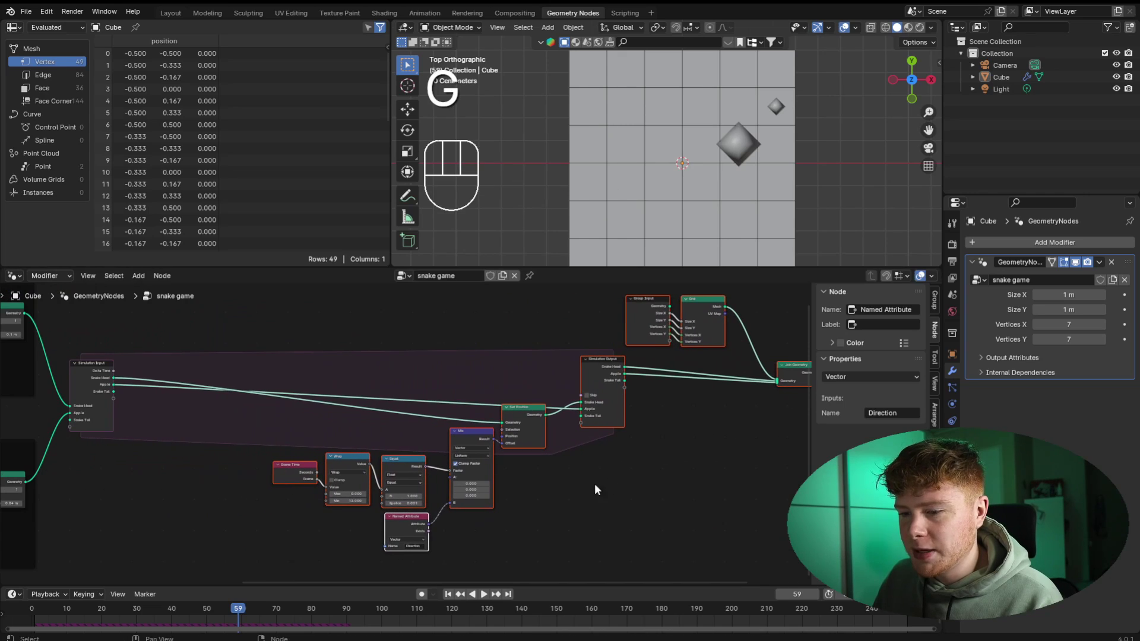
{"action": "left_click", "coordinate": [200, 447]}
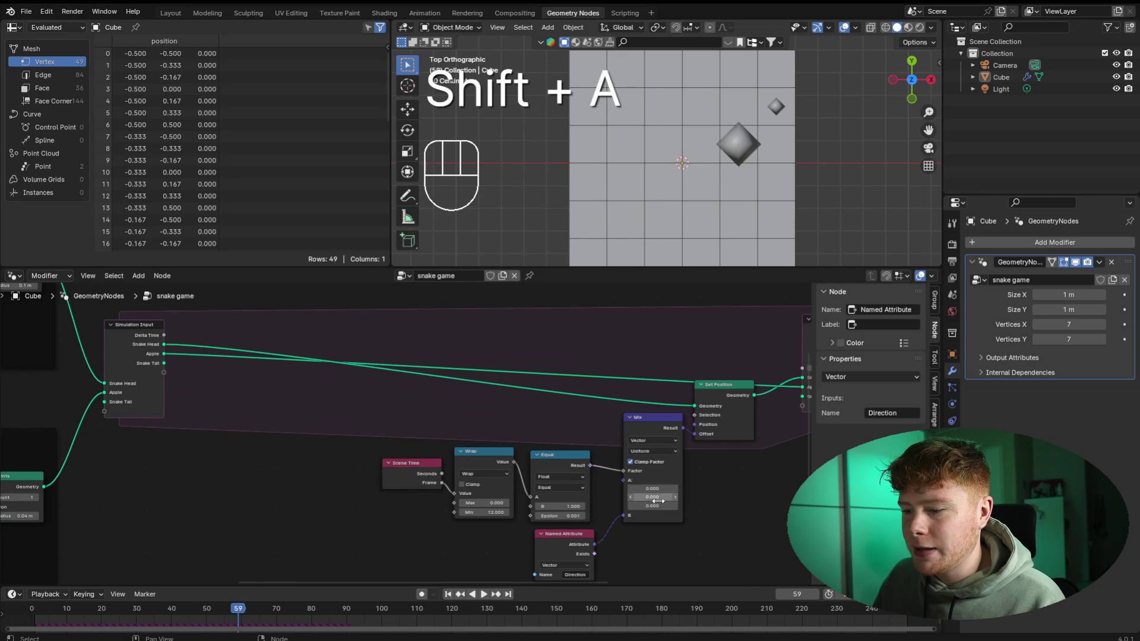
{"action": "middle_click_drag", "start_coordinate": [653, 501], "coordinate": [601, 449]}
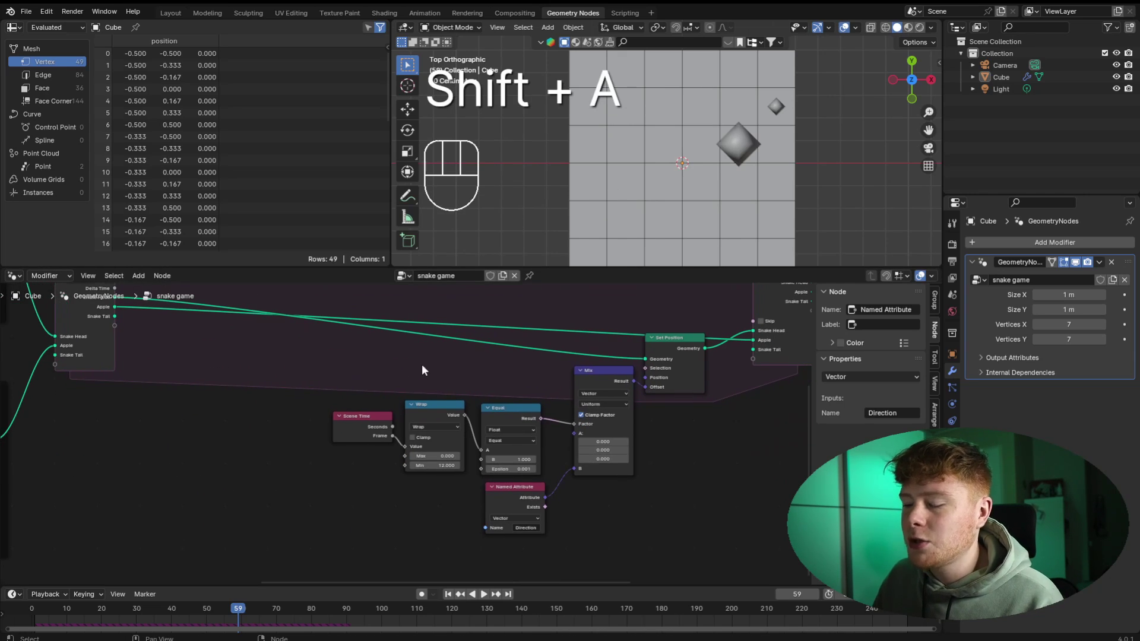
- Insert a Store Named Attribute node on the Snake Head link between Simulation Input and Set Position
{"action": "key", "text": "shift+a"}
{"action": "key", "text": "shift+a"}
{"action": "type", "text": "store n"}
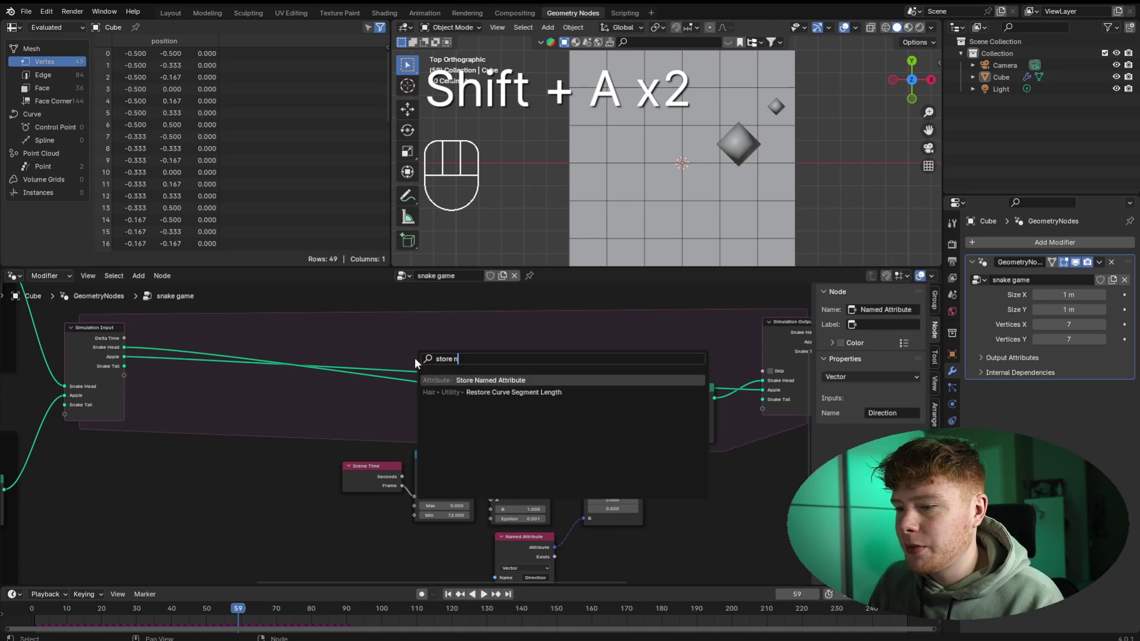
{"action": "key", "text": "Return"}
{"action": "left_click", "coordinate": [418, 384]}
- Set the Store Named Attribute node's data type to Vector and its name to Direction
{"action": "scroll", "coordinate": [269, 473], "scroll_direction": "up", "scroll_amount": 4}
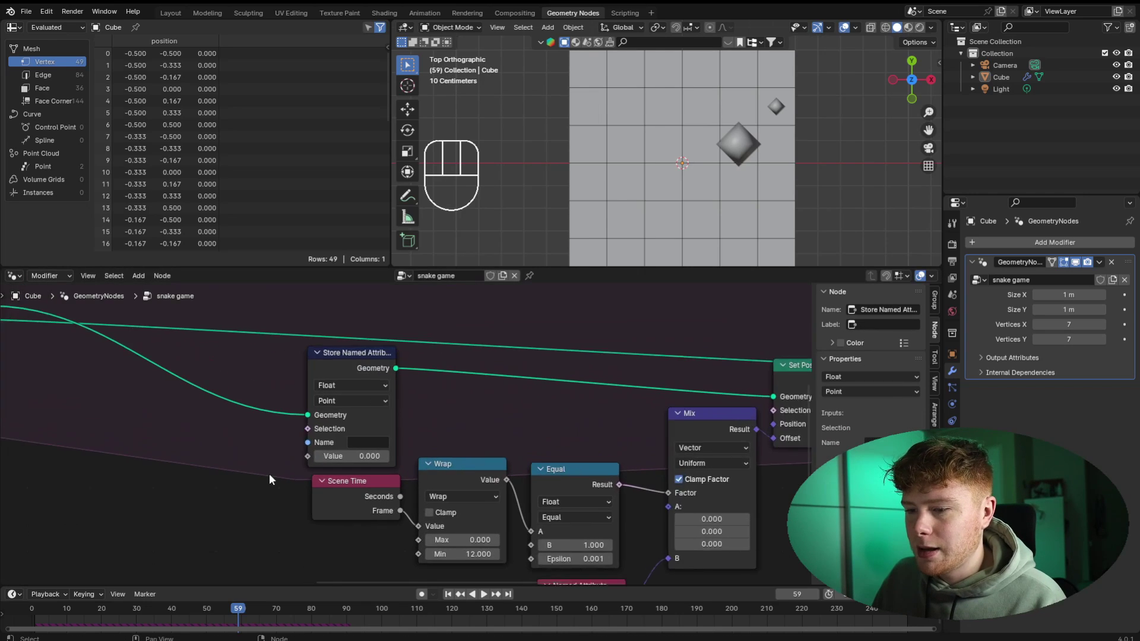
{"action": "left_click", "coordinate": [346, 354]}
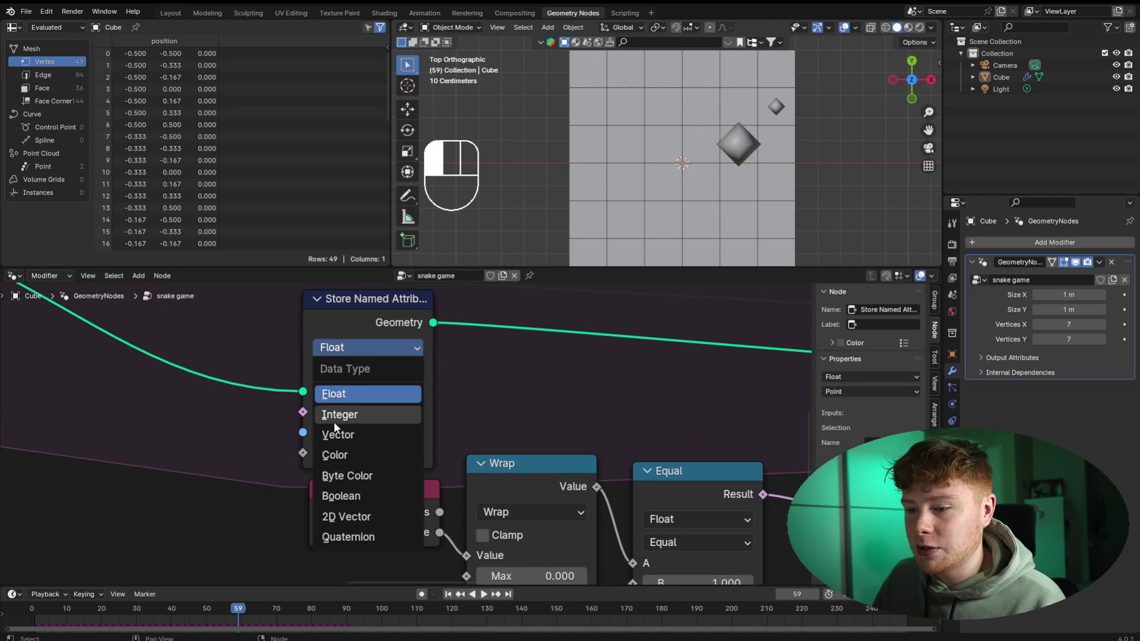
{"action": "left_click", "coordinate": [336, 432]}
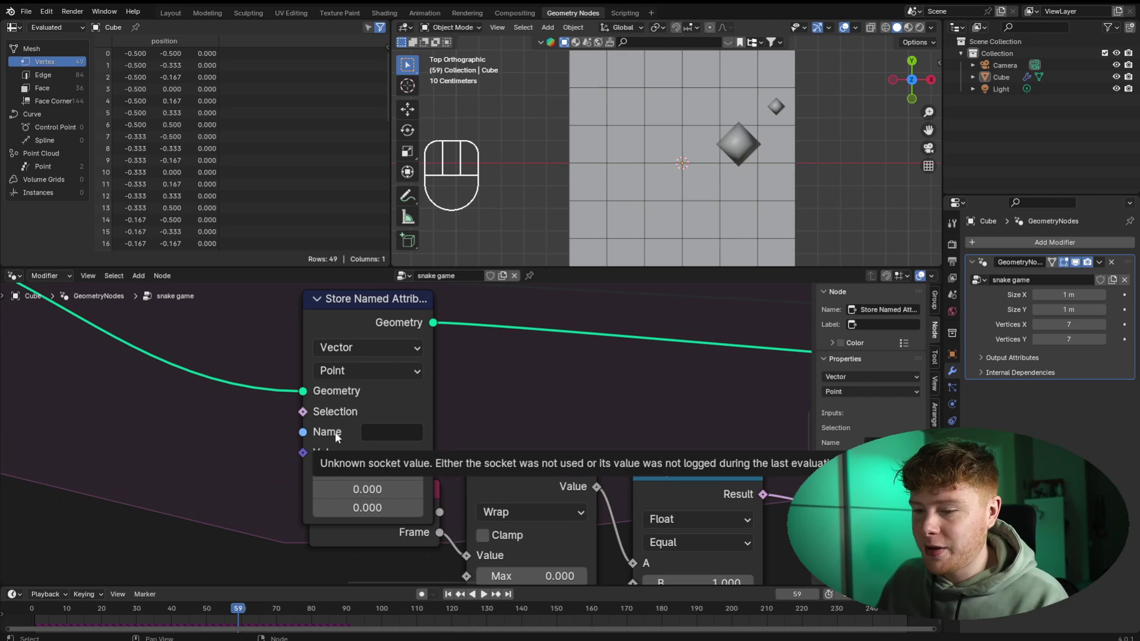
{"action": "left_click", "coordinate": [375, 431]}
{"action": "type", "text": "Direction"}
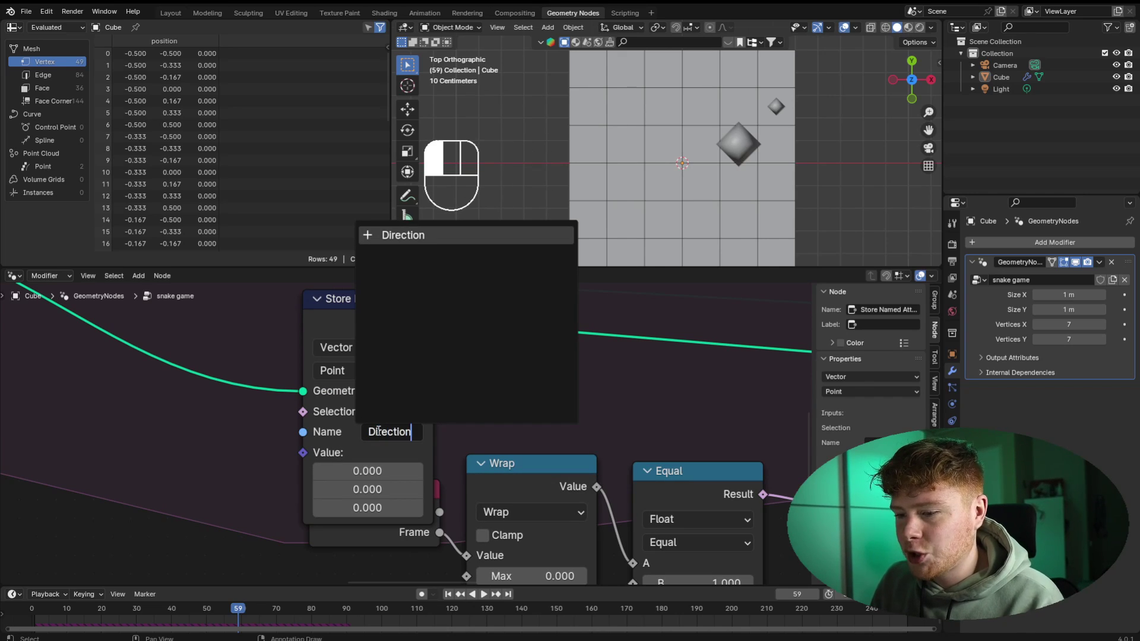
{"action": "key", "text": "Return"}
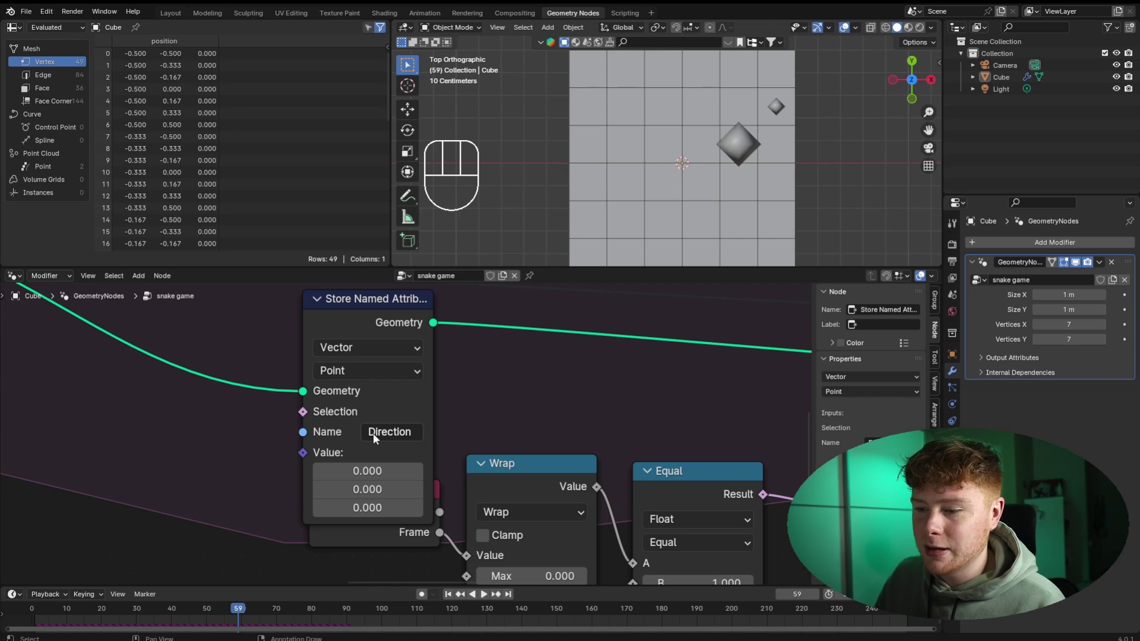
- Move the Store Named Attribute node to the left so it clears the Scene Time node
{"action": "scroll", "coordinate": [442, 525], "scroll_direction": "down", "scroll_amount": 5}
{"action": "middle_click_drag", "start_coordinate": [442, 526], "coordinate": [353, 414]}
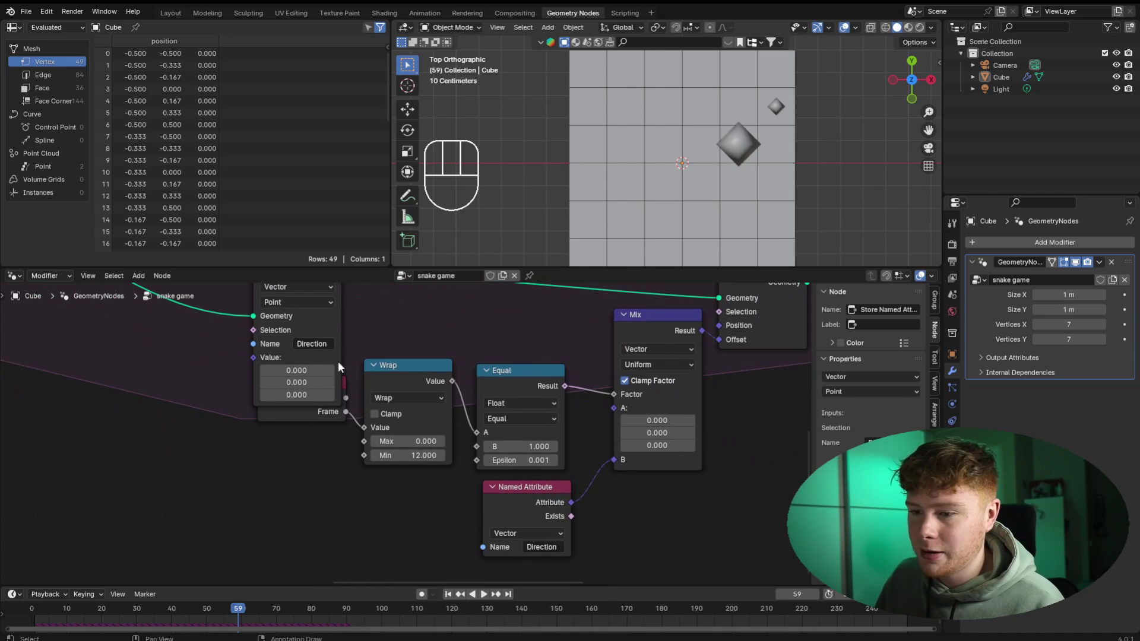
{"action": "scroll", "coordinate": [393, 409], "scroll_direction": "down", "scroll_amount": 5}
{"action": "middle_click_drag", "start_coordinate": [389, 439], "coordinate": [462, 475]}
{"action": "scroll", "coordinate": [463, 475], "scroll_direction": "up", "scroll_amount": 4}
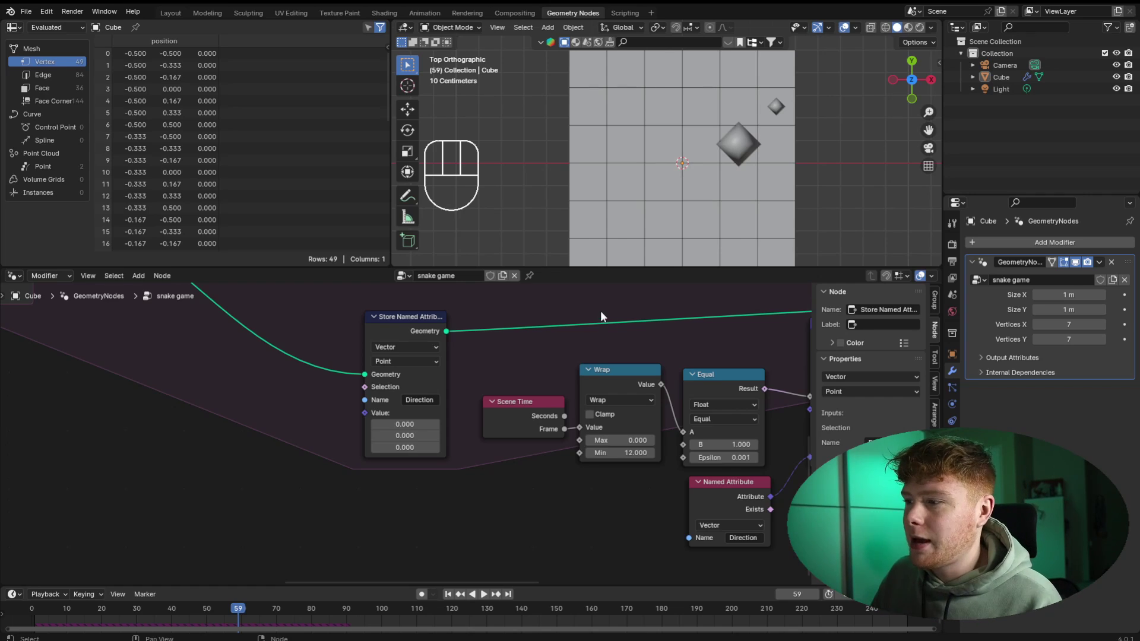
- Add a Plain Axes empty to the scene and move it to about X 0.60 m, Y -0.05 m
{"action": "scroll", "coordinate": [614, 187], "scroll_direction": "down", "scroll_amount": 2}
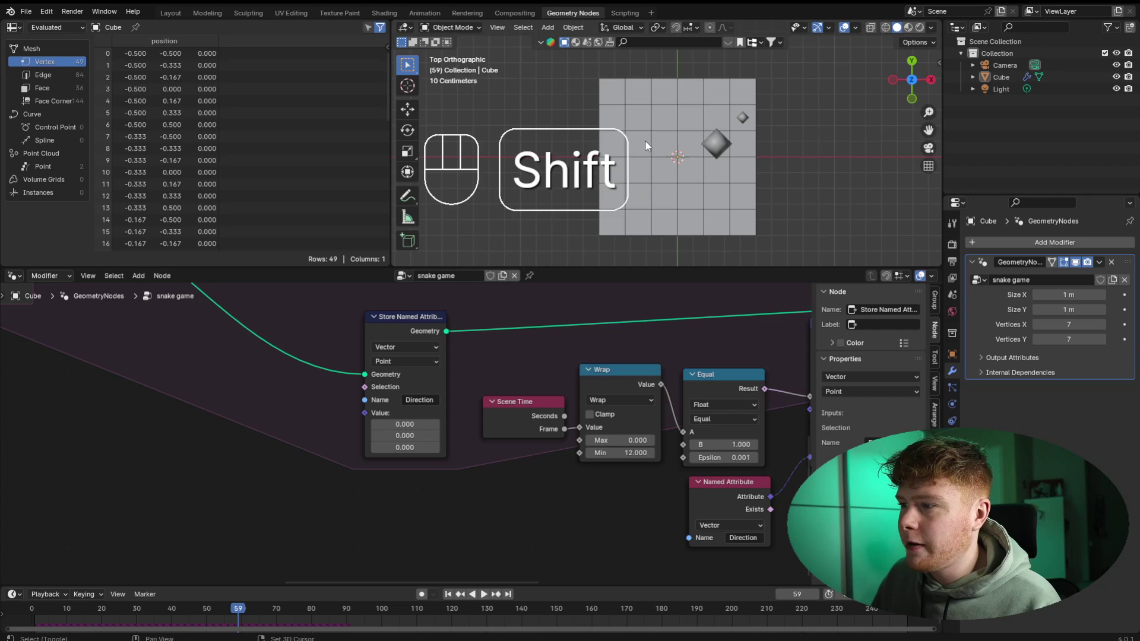
{"action": "key", "text": "shift+a"}
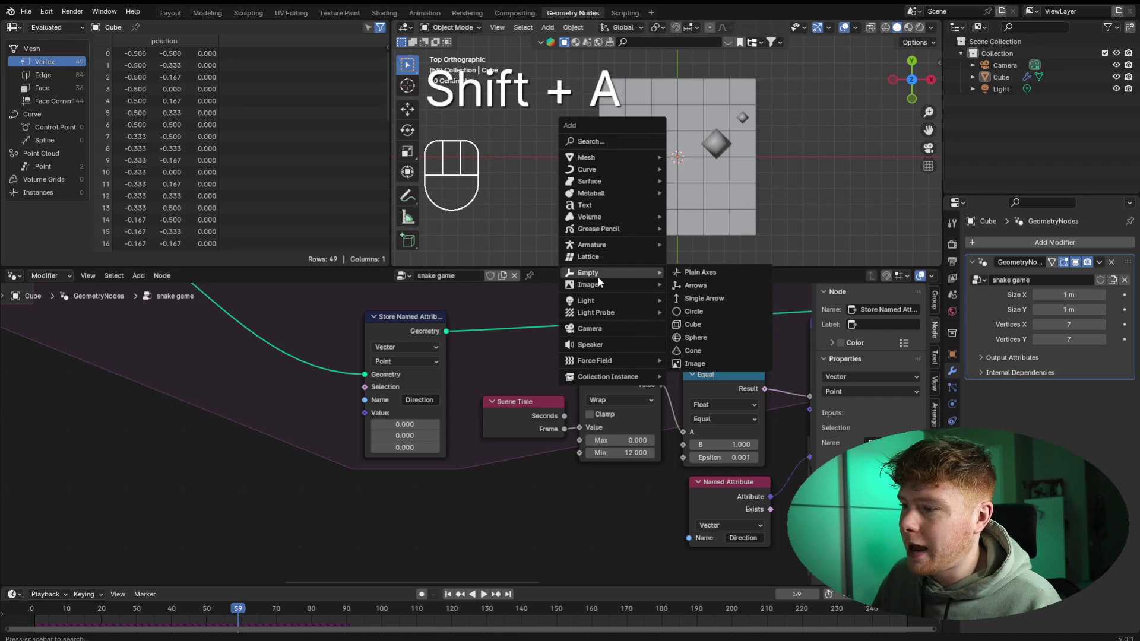
{"action": "left_click", "coordinate": [692, 272]}
{"action": "key", "text": "g"}
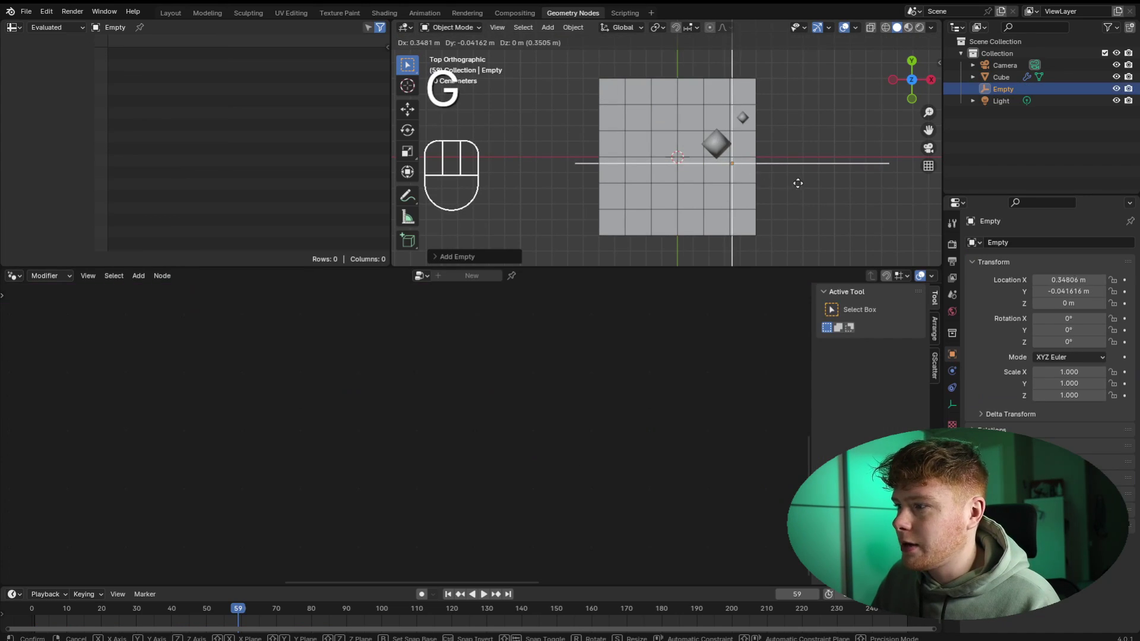
{"action": "left_click", "coordinate": [838, 185]}
- Scale the empty to about 0.22 and move it near the board's centre, at about X 0.08 m, Y -0.09 m
{"action": "key", "text": "s"}
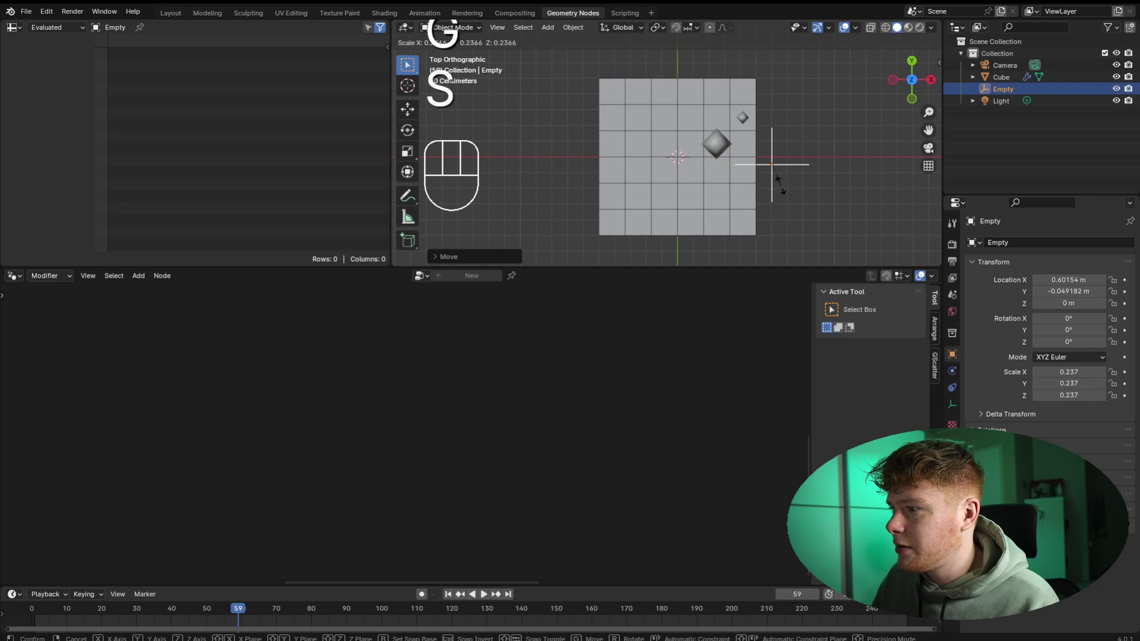
{"action": "left_click", "coordinate": [774, 175]}
{"action": "key", "text": "g"}
{"action": "left_click", "coordinate": [692, 190]}
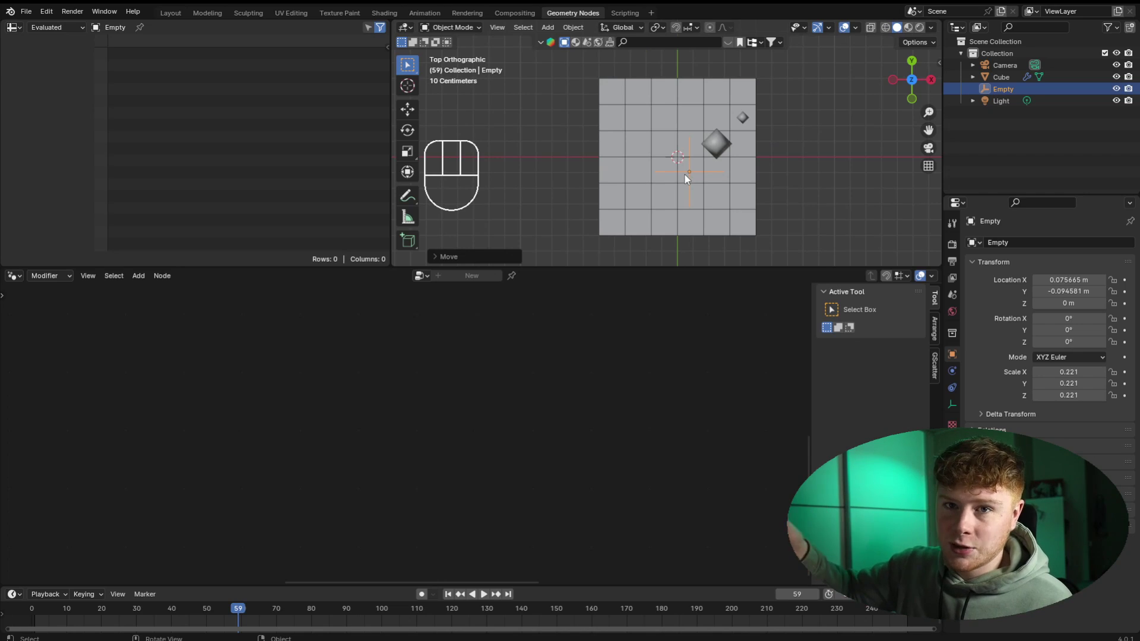
{"action": "middle_click_drag", "start_coordinate": [704, 170], "coordinate": [715, 191], "text": "shift"}
{"action": "scroll", "coordinate": [708, 208], "scroll_direction": "down", "scroll_amount": 2}
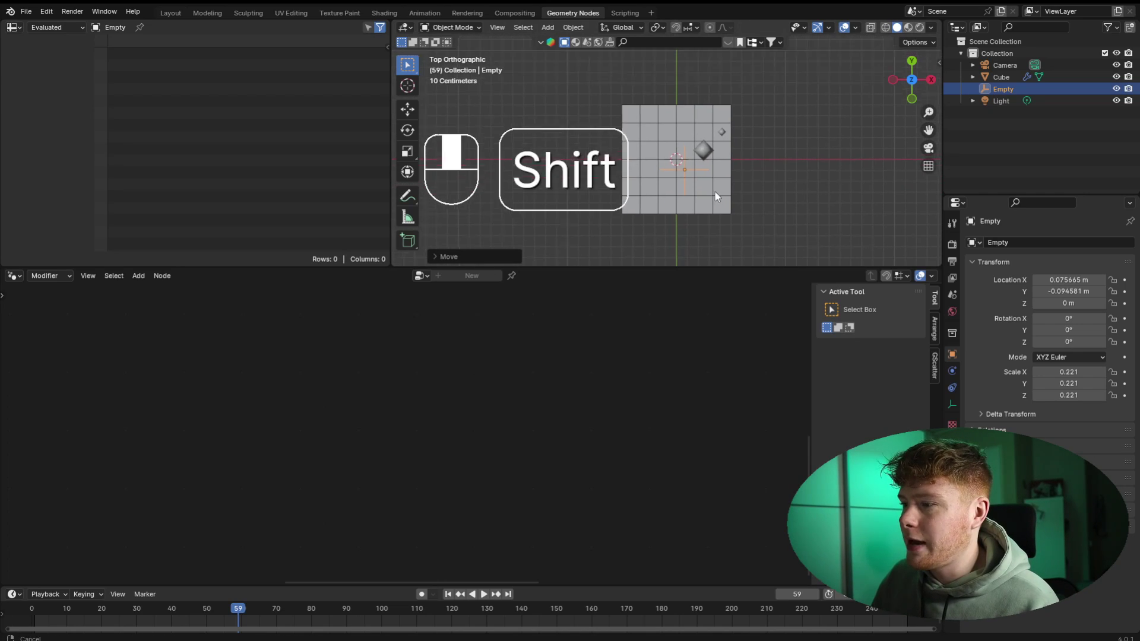
{"action": "key", "text": "g"}
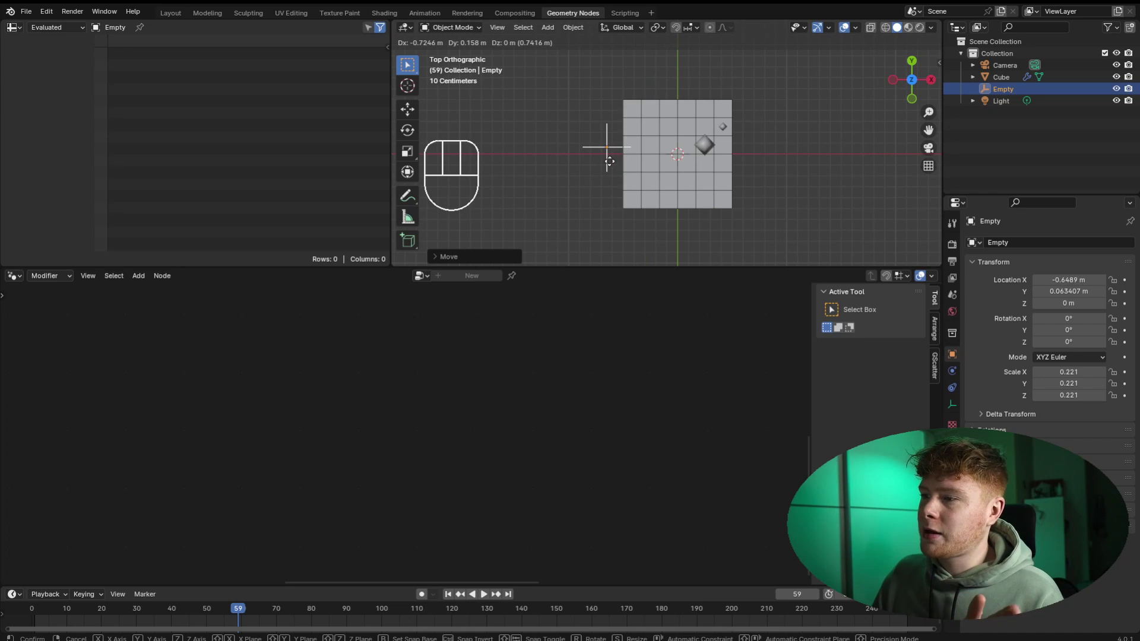
{"action": "right_click", "coordinate": [686, 252]}
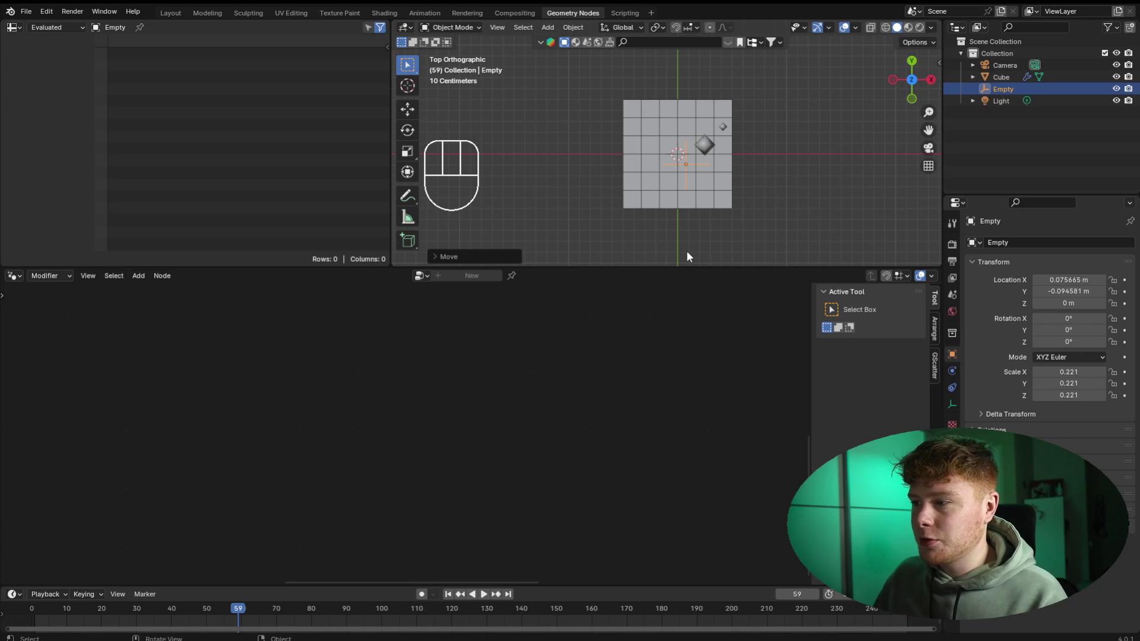
{"action": "scroll", "coordinate": [687, 252], "scroll_direction": "up", "scroll_amount": 2}
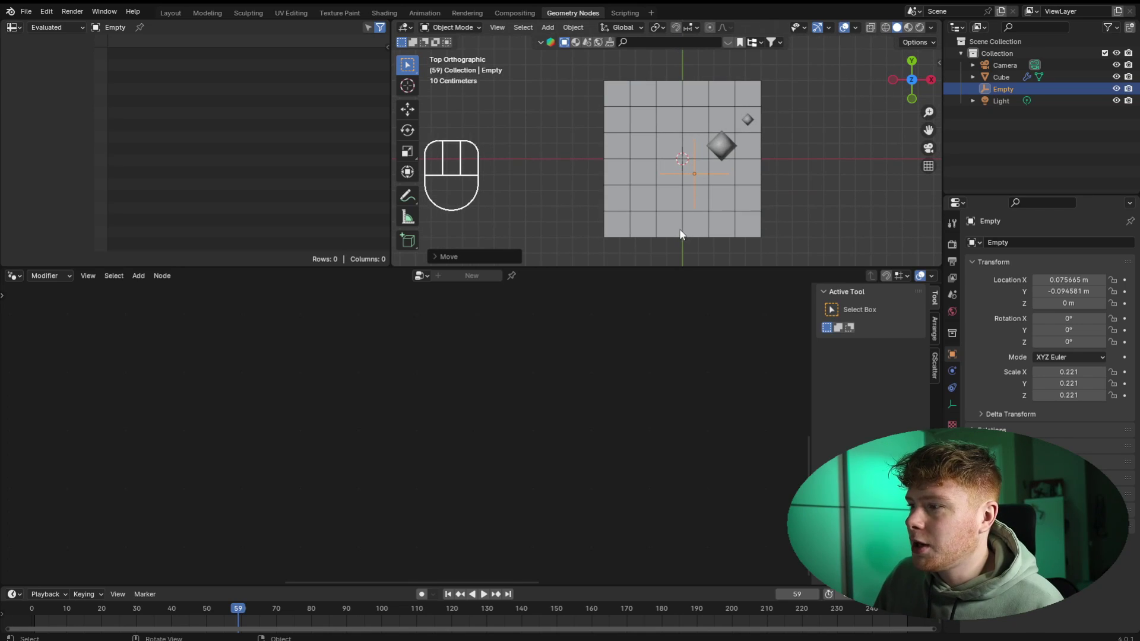
- Select the board object and pin its snake game node tree so it stays displayed when another object is selected
{"action": "left_click", "coordinate": [722, 143]}
{"action": "left_click", "coordinate": [860, 213]}
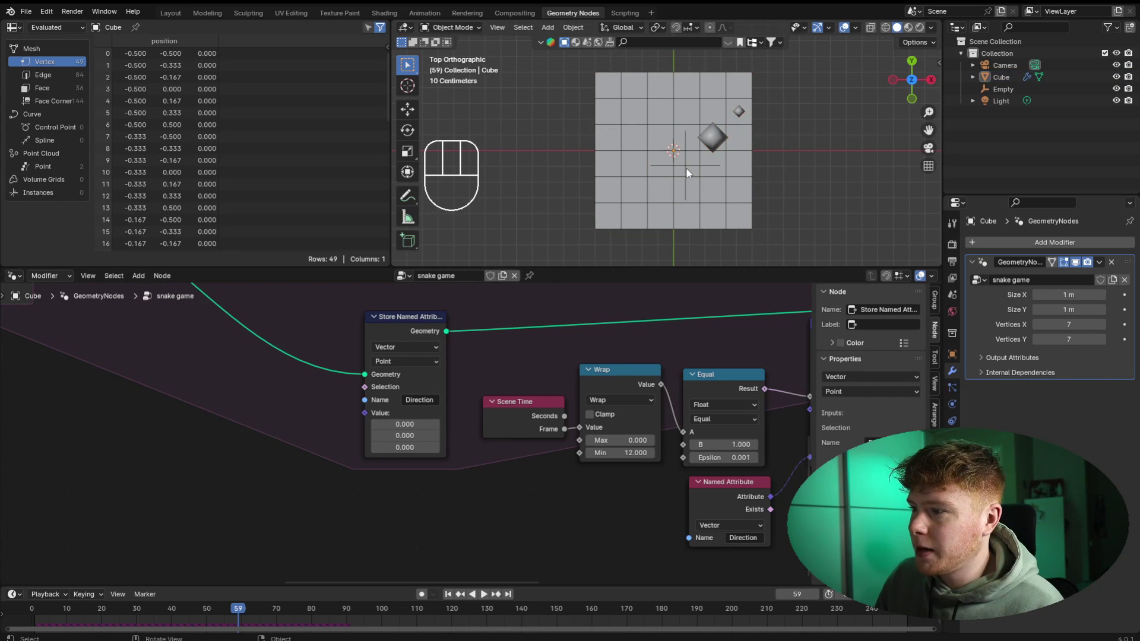
{"action": "left_click", "coordinate": [686, 169]}
{"action": "left_click", "coordinate": [730, 138]}
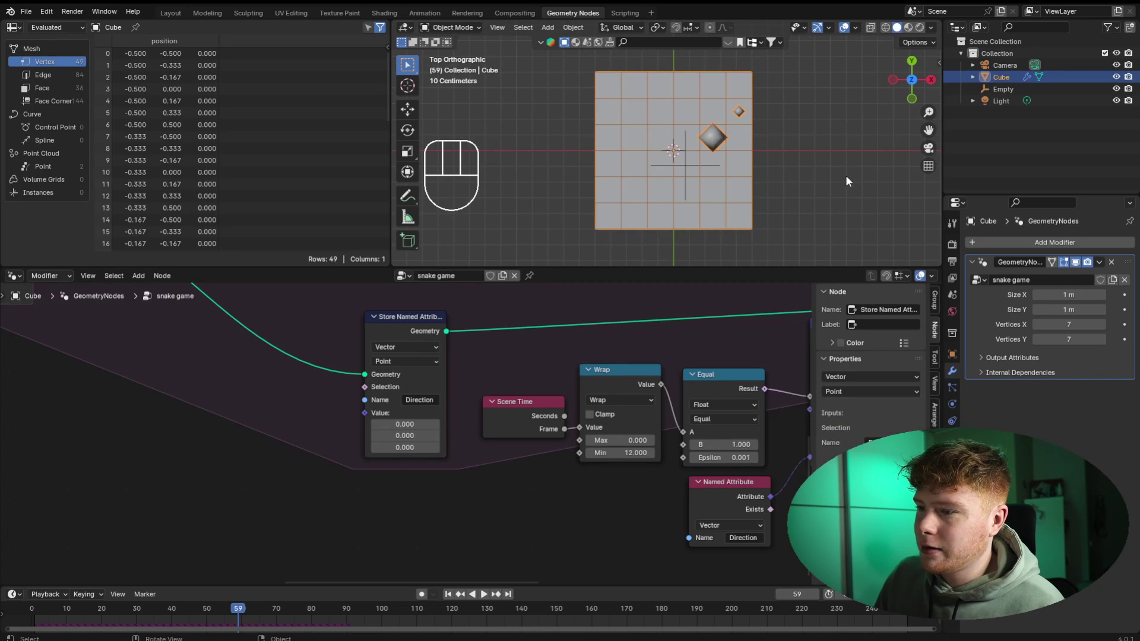
{"action": "left_click", "coordinate": [847, 179]}
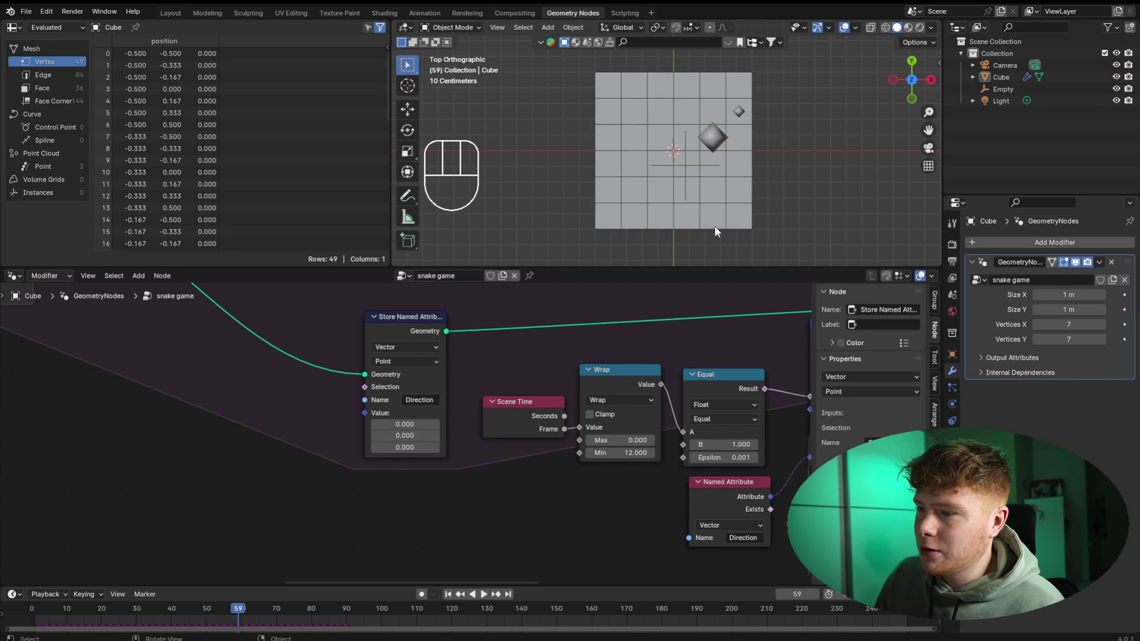
{"action": "left_click", "coordinate": [529, 276]}
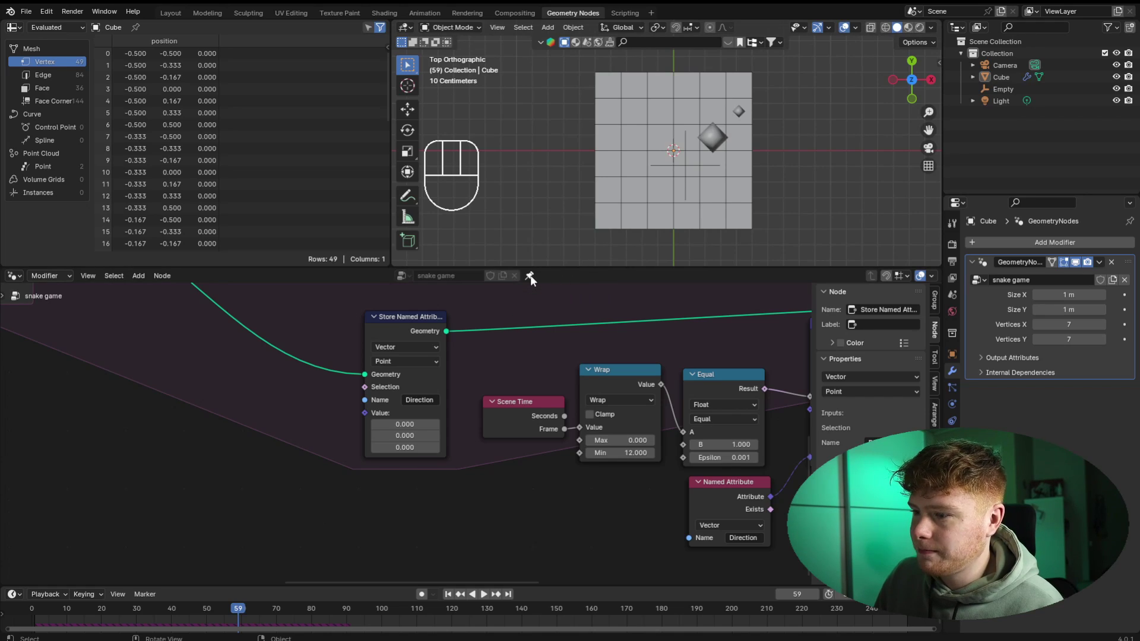
- Rename the empty as Controller
{"action": "left_click", "coordinate": [686, 169]}
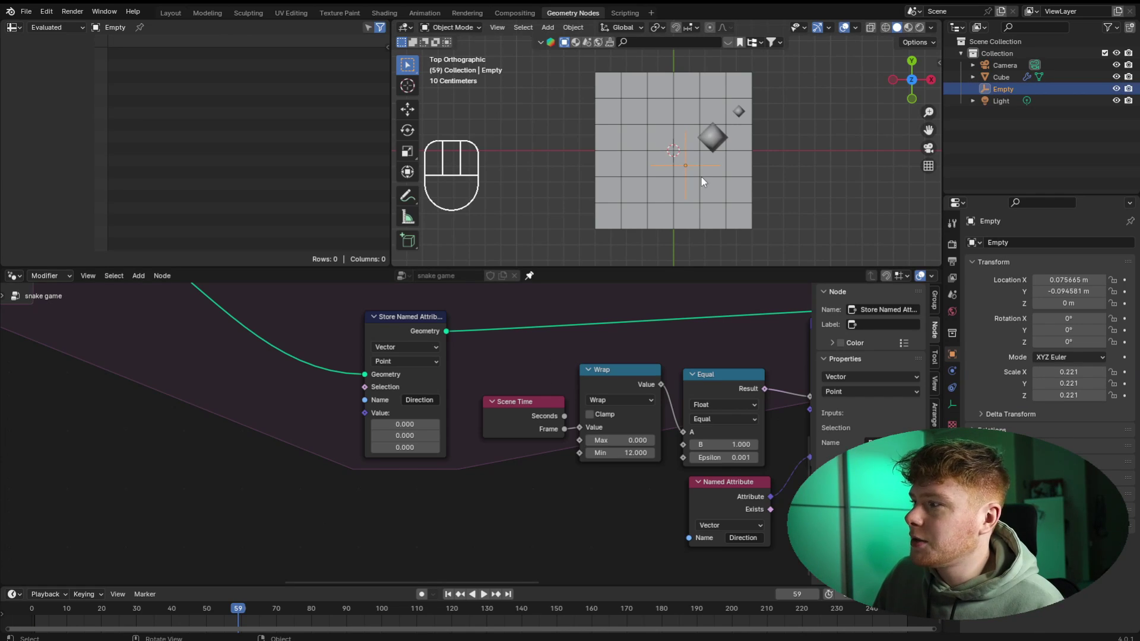
{"action": "double_click", "coordinate": [1002, 89]}
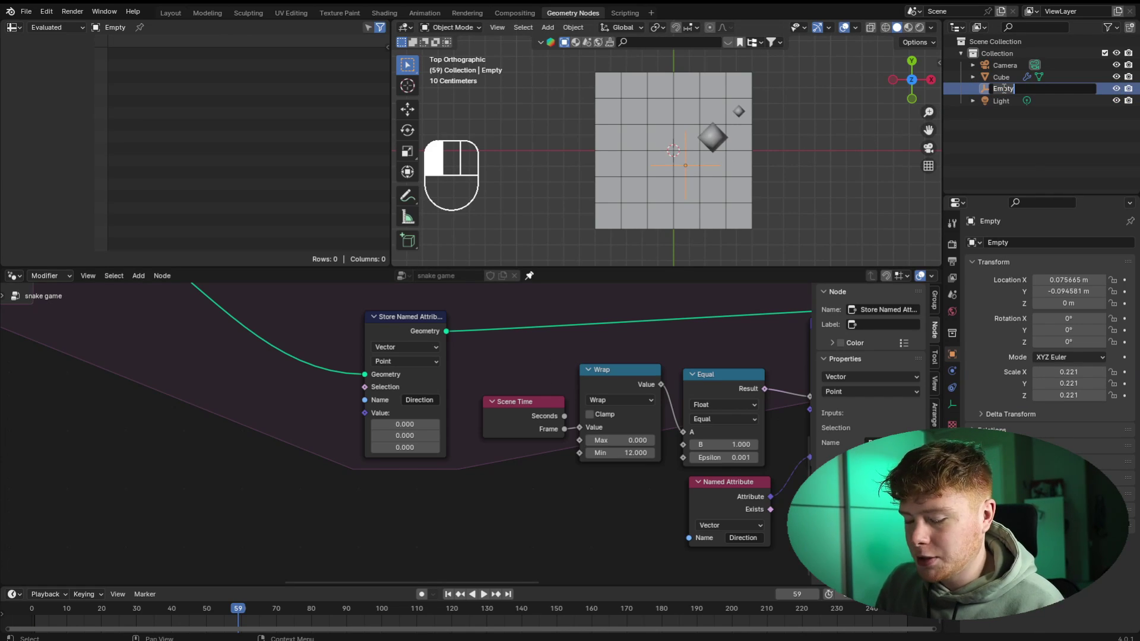
{"action": "type", "text": "Controller"}
{"action": "key", "text": "Return"}
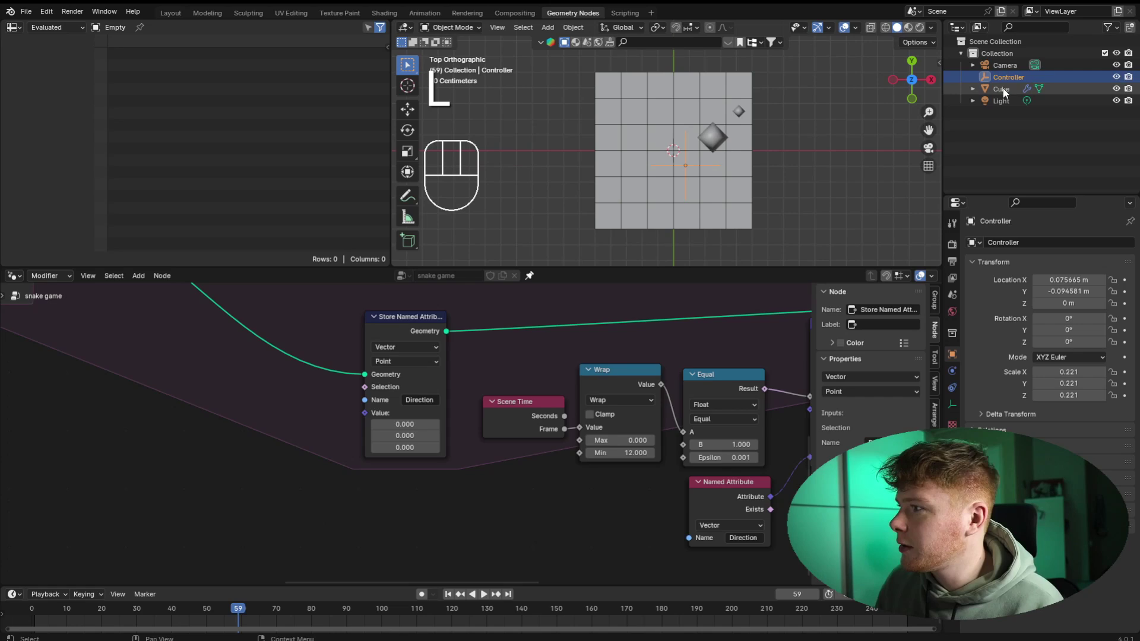
- Add an Object Info node for the Controller empty to the node tree, in the free space beside the Apple frame
{"action": "scroll", "coordinate": [564, 411], "scroll_direction": "down", "scroll_amount": 3}
{"action": "scroll", "coordinate": [495, 439], "scroll_direction": "up", "scroll_amount": 2}
{"action": "middle_click_drag", "start_coordinate": [495, 438], "coordinate": [603, 434]}
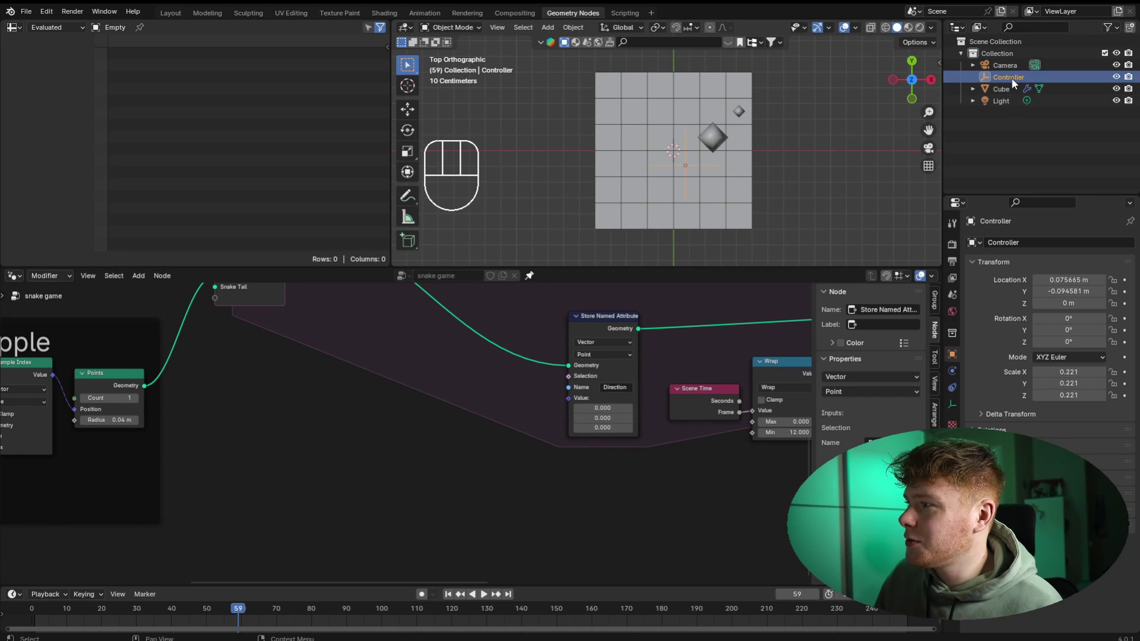
{"action": "left_click_drag", "start_coordinate": [1006, 78], "coordinate": [203, 443]}
{"action": "scroll", "coordinate": [348, 508], "scroll_direction": "up", "scroll_amount": 2}
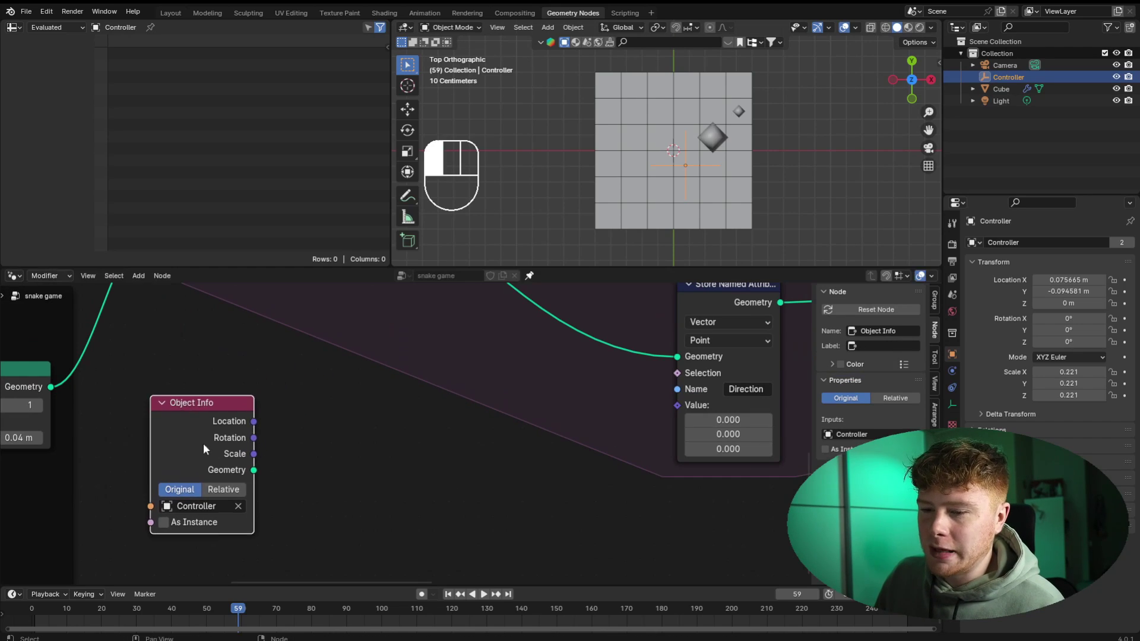
{"action": "left_click", "coordinate": [314, 482]}
{"action": "middle_click_drag", "start_coordinate": [315, 482], "coordinate": [305, 469]}
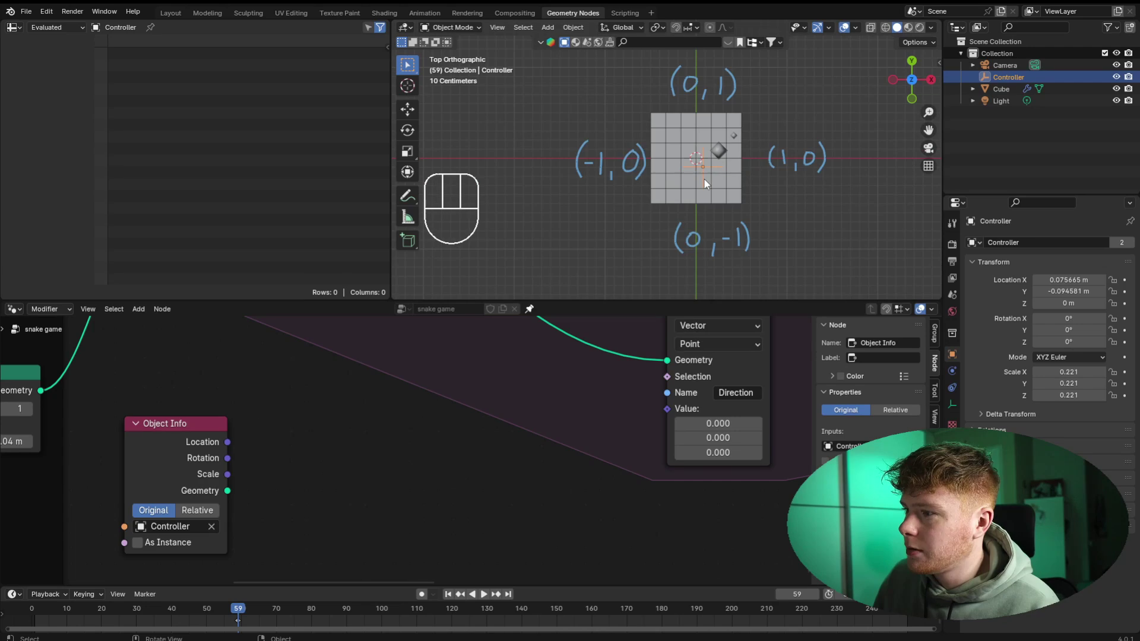
- Try the Controller empty on different sides of the board, ending above it at about X 0.04 m, Y 0.60 m
{"action": "key", "text": "g"}
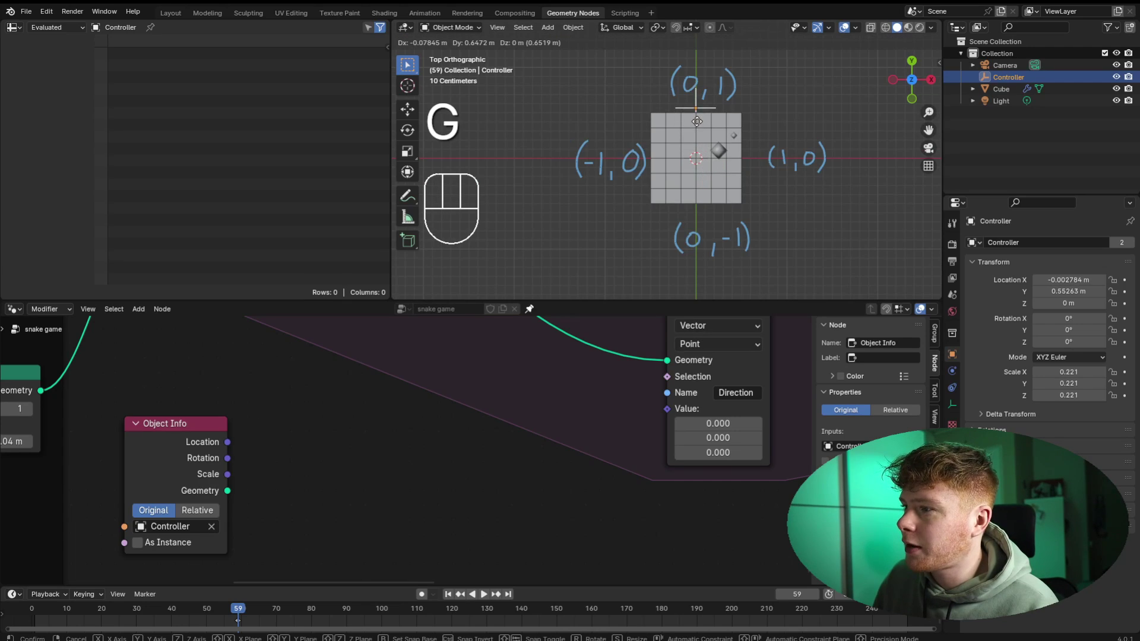
{"action": "left_click", "coordinate": [699, 121]}
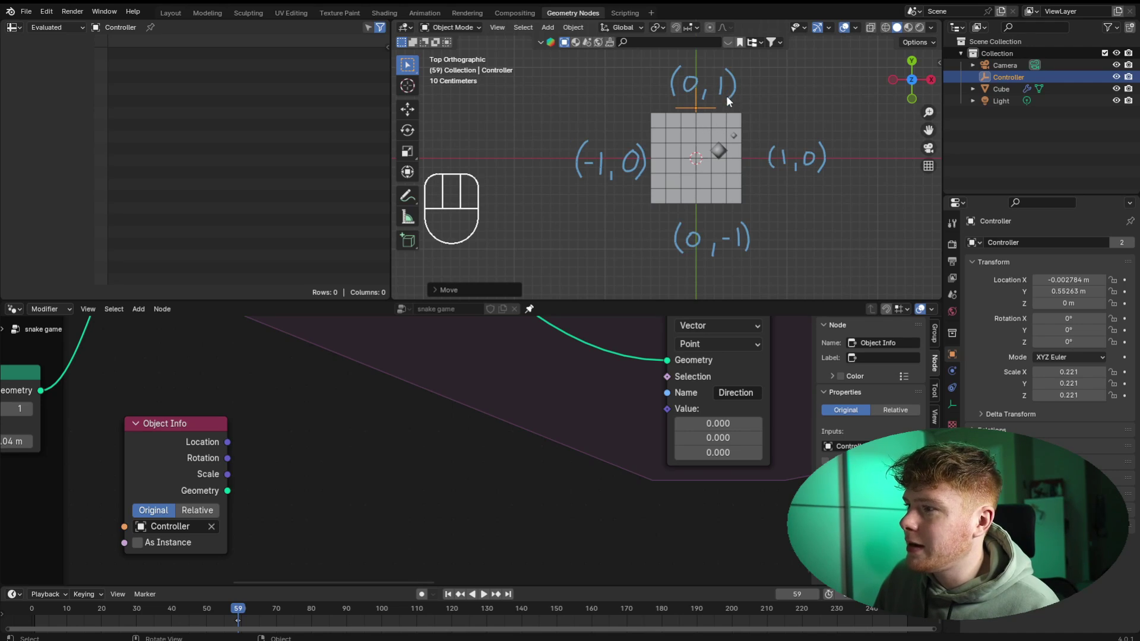
{"action": "key", "text": "g"}
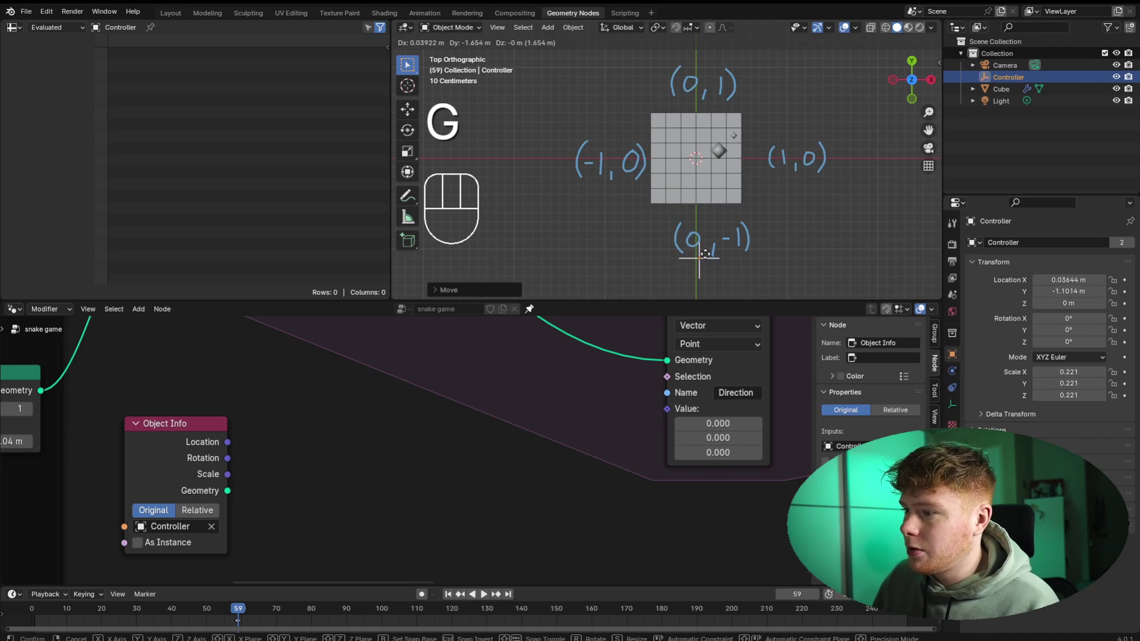
{"action": "left_click", "coordinate": [607, 172]}
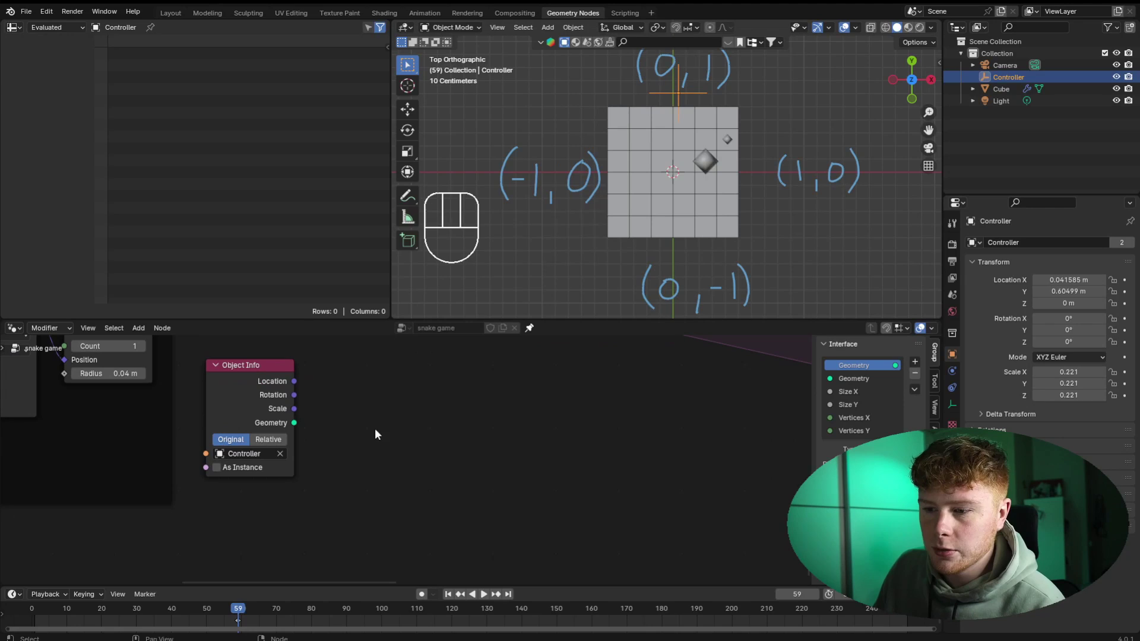
- Preview the Object Info node's Location in a Viewer, using a new Points node with count 1 as the Viewer's geometry
{"action": "left_click", "coordinate": [267, 386], "text": "ctrl+shift"}
{"action": "left_click_drag", "start_coordinate": [380, 386], "coordinate": [442, 386]}
{"action": "key", "text": "shift+a"}
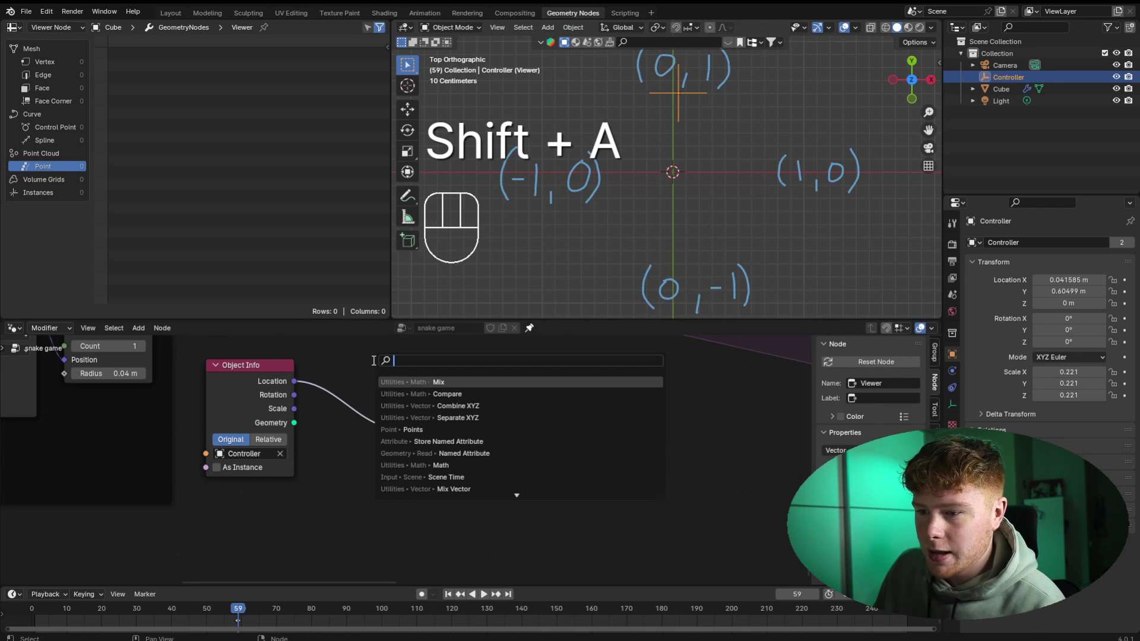
{"action": "type", "text": "points"}
{"action": "key", "text": "Return"}
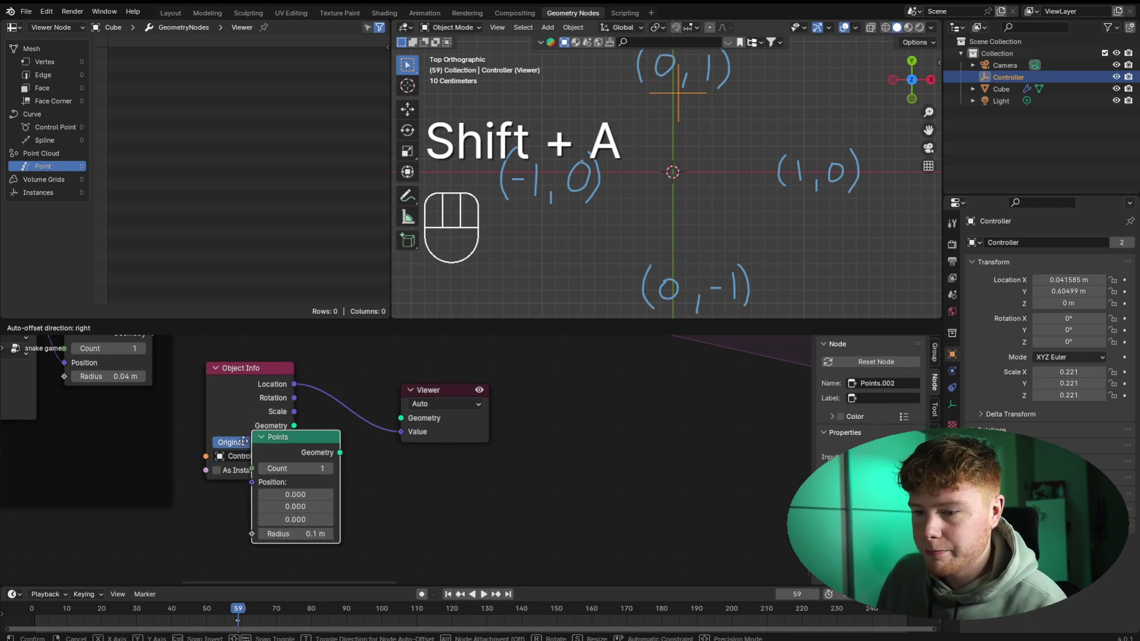
{"action": "left_click", "coordinate": [209, 487]}
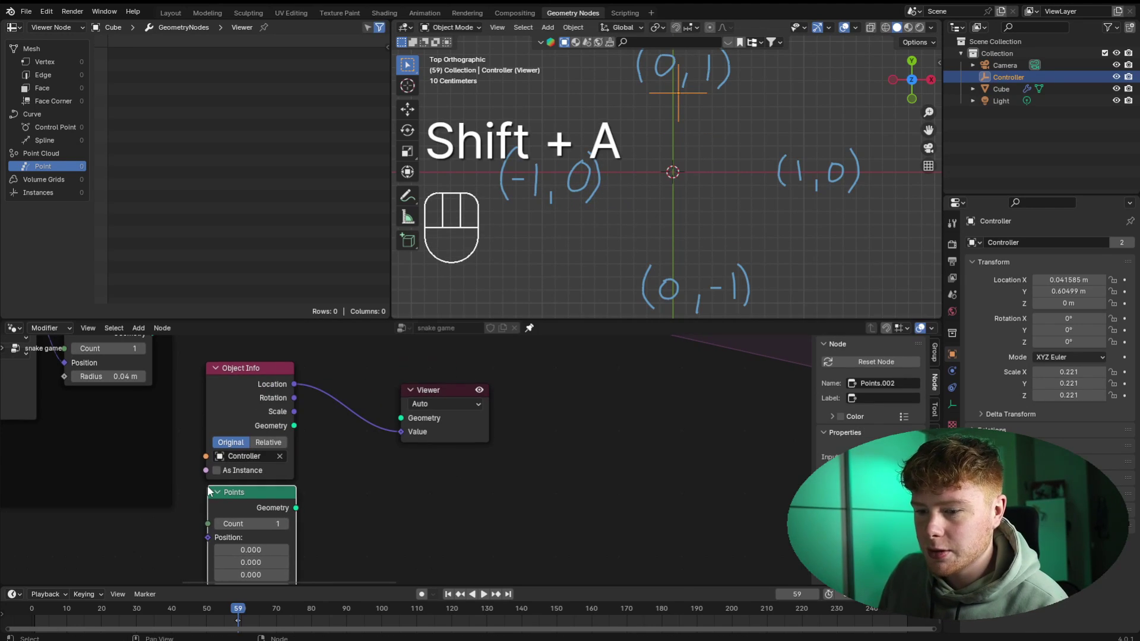
{"action": "left_click", "coordinate": [262, 500], "text": "ctrl+shift"}
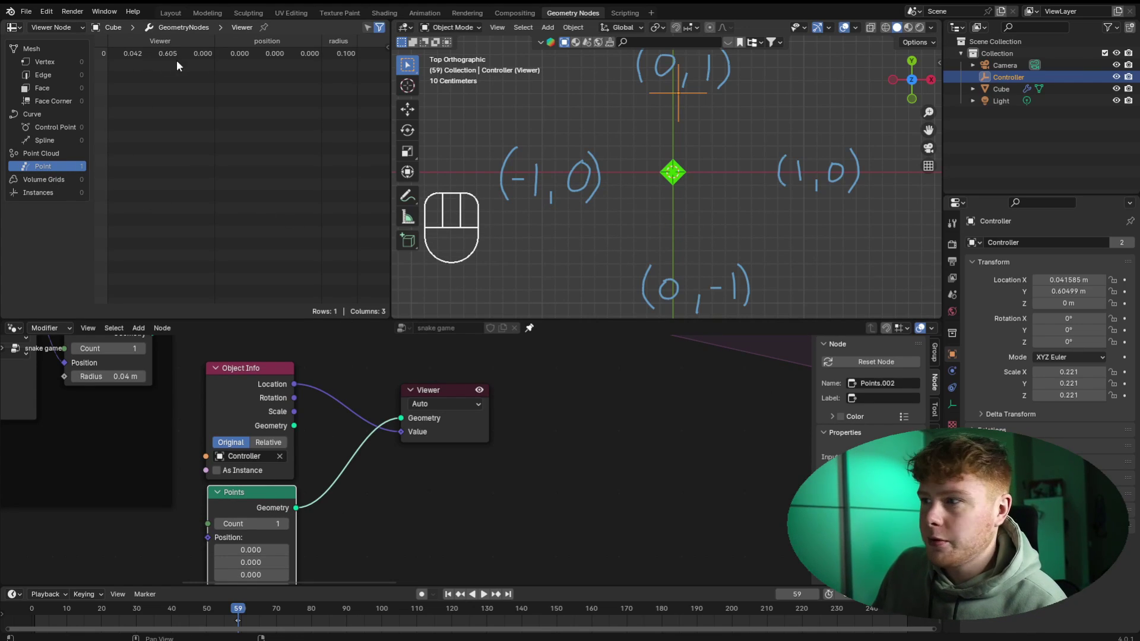
- Move the Controller empty to about X -0.30 m, Y -0.09 m while checking its previewed location, and delete the Viewer node
{"action": "key", "text": "g"}
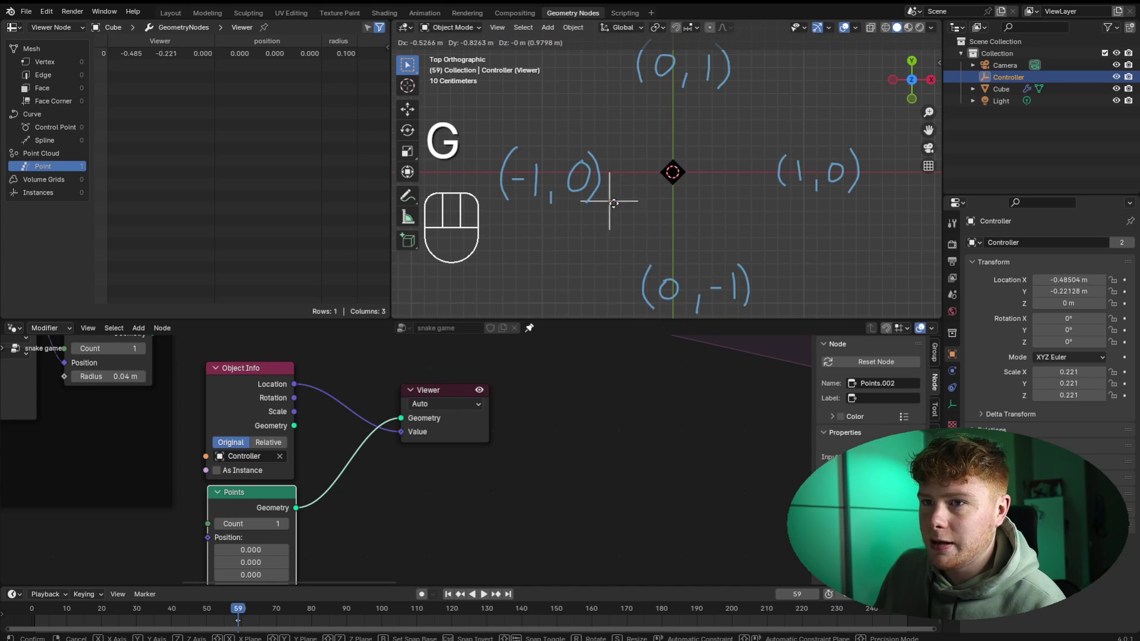
{"action": "left_click", "coordinate": [679, 95]}
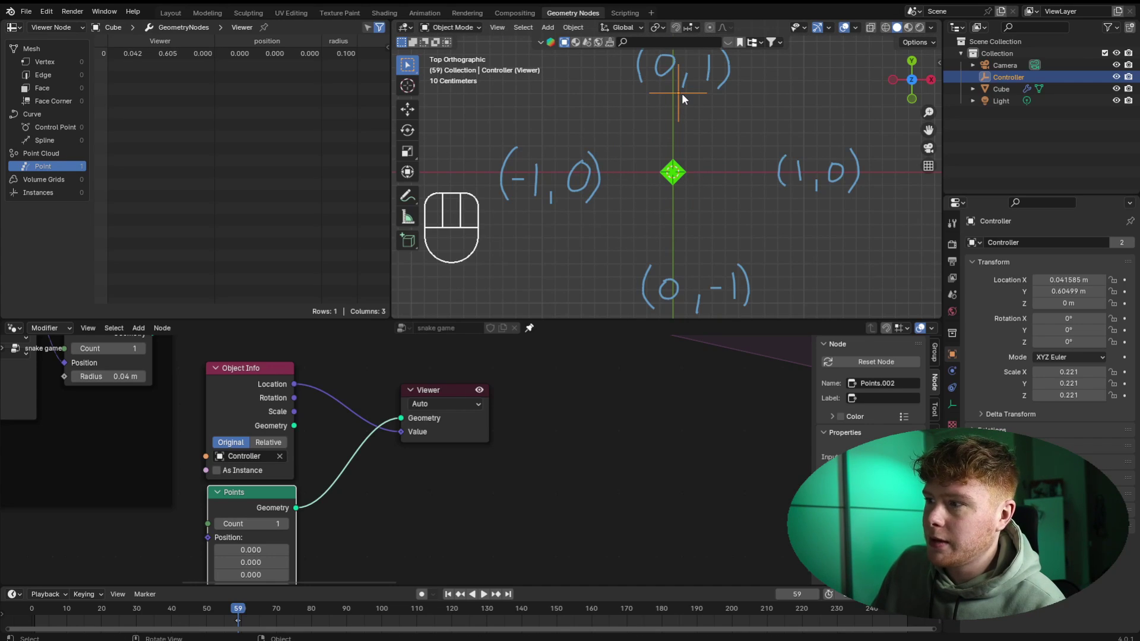
{"action": "key", "text": "g"}
{"action": "left_click", "coordinate": [628, 175]}
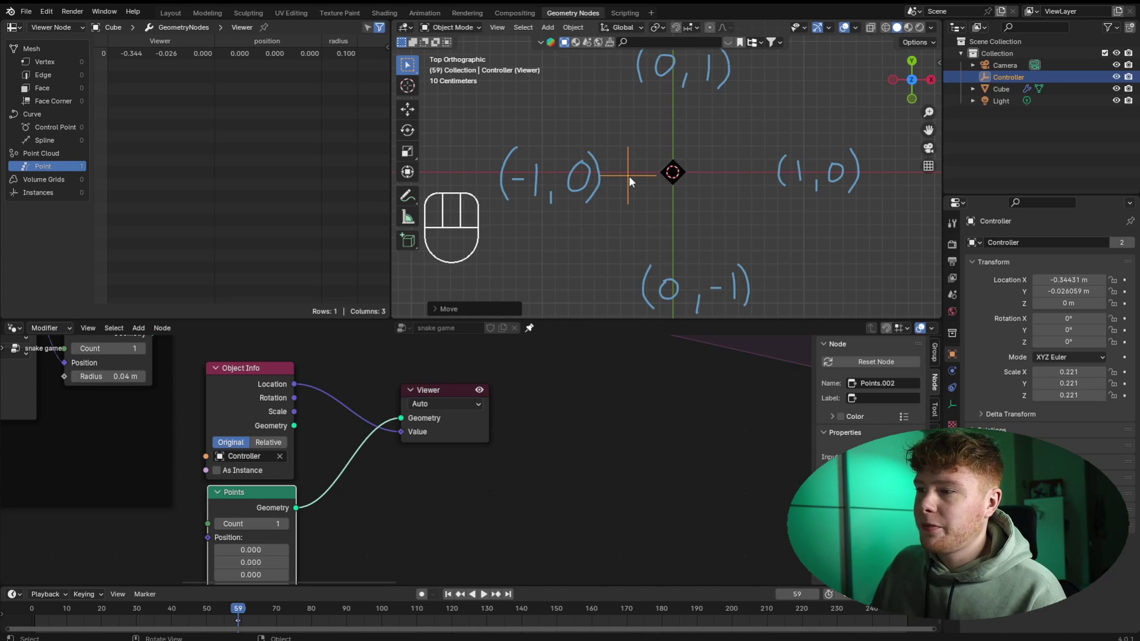
{"action": "key", "text": "g"}
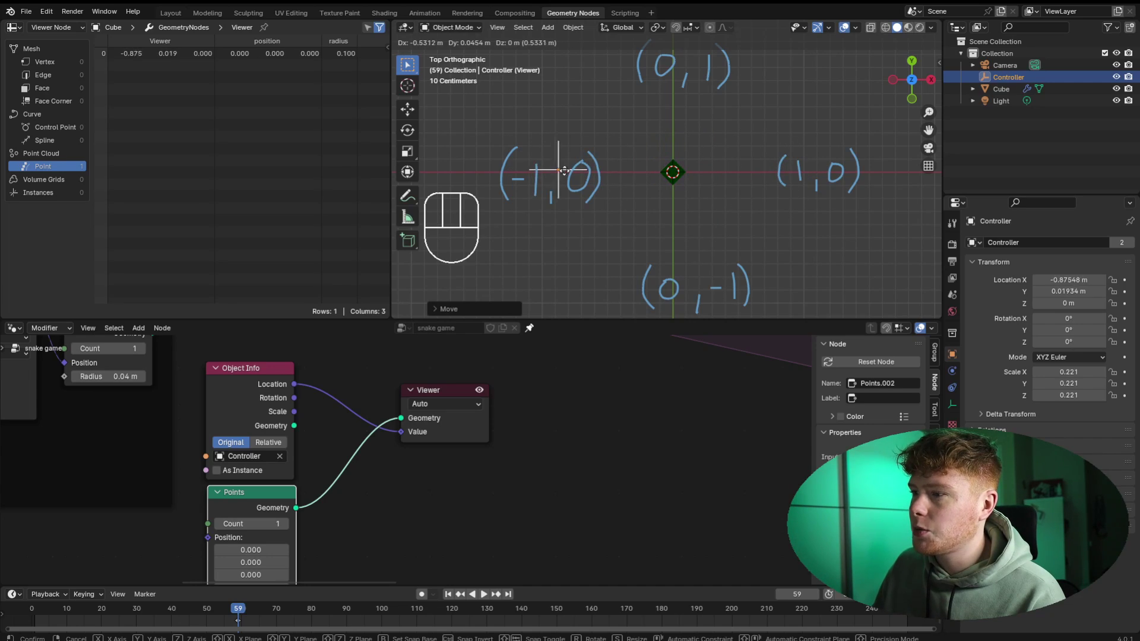
{"action": "left_click", "coordinate": [636, 185]}
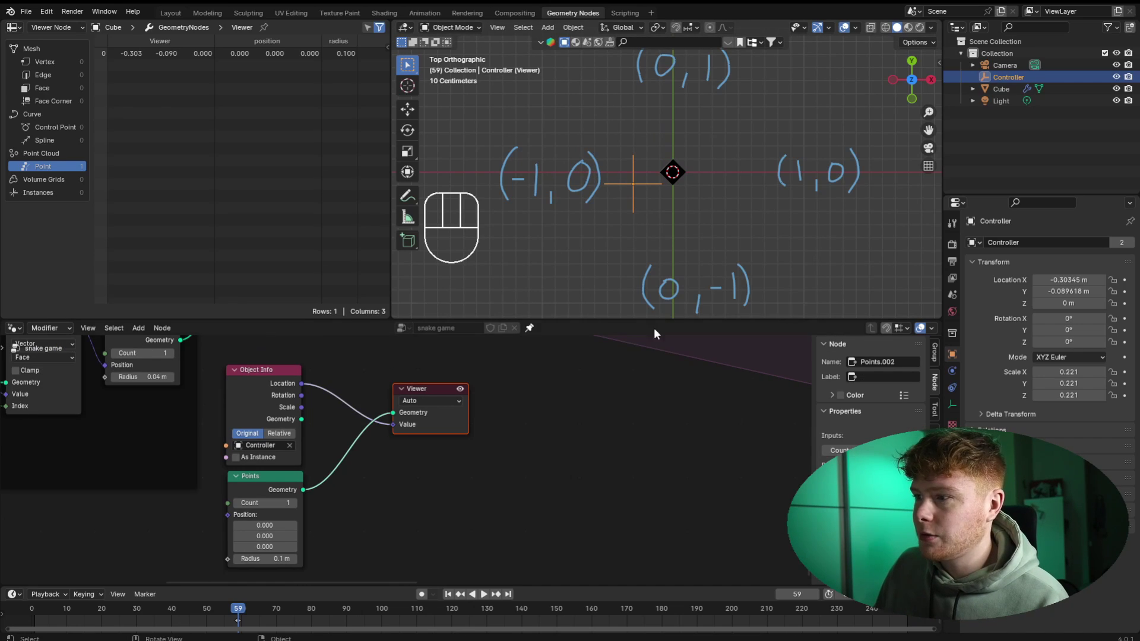
{"action": "key", "text": "x"}
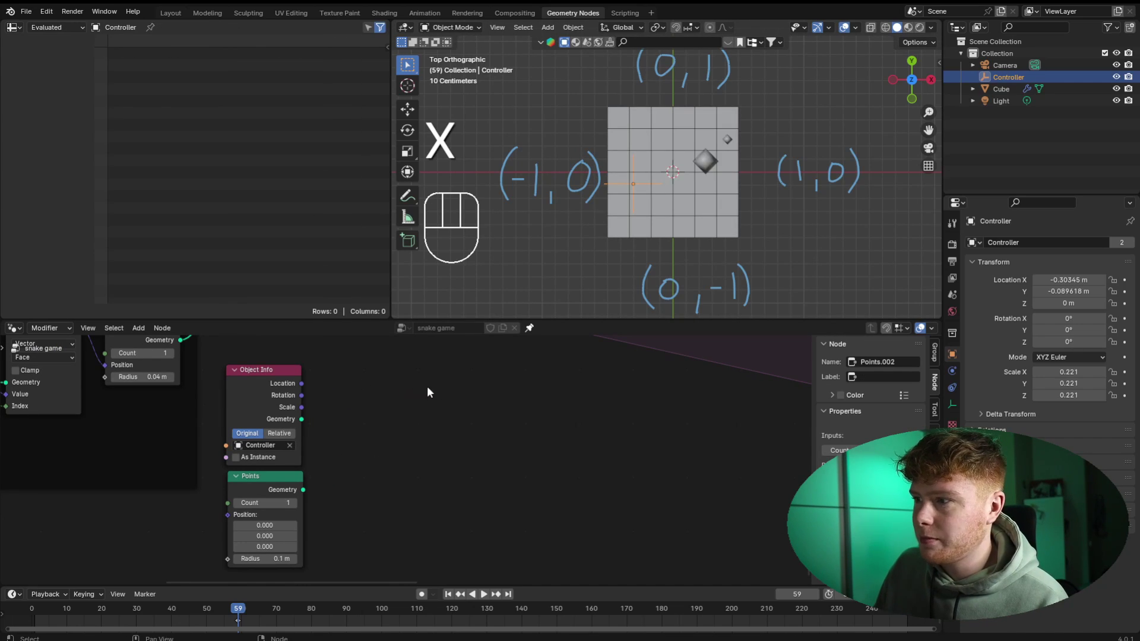
- Add a Separate XYZ node close beside Object Info and connect the Location output to its Vector input
{"action": "scroll", "coordinate": [439, 392], "scroll_direction": "up", "scroll_amount": 3}
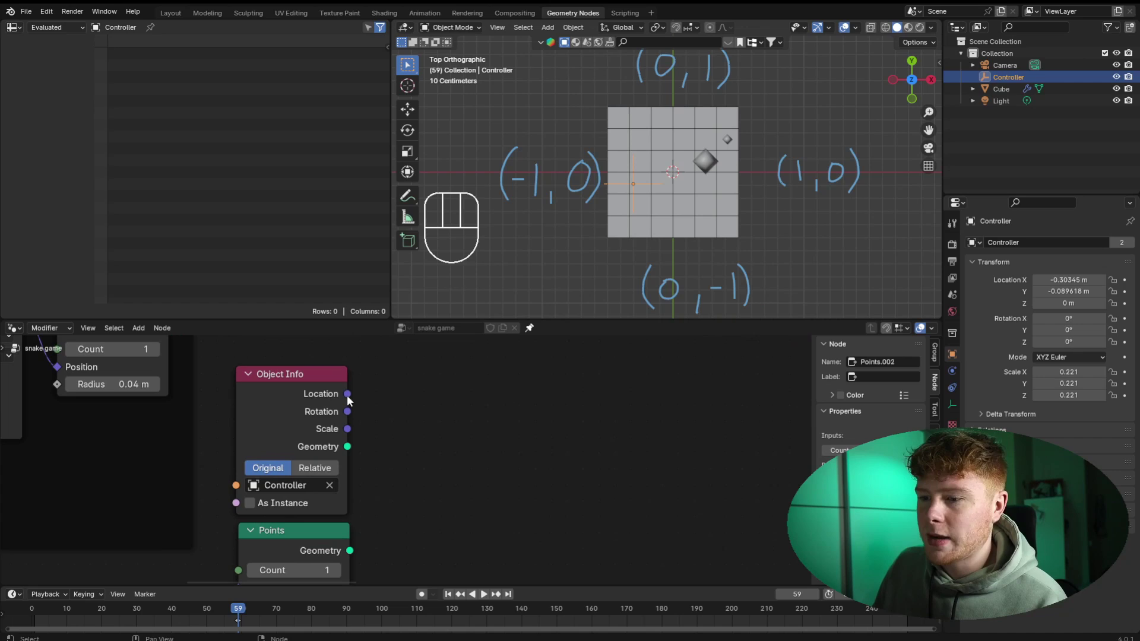
{"action": "left_click_drag", "start_coordinate": [348, 394], "coordinate": [442, 386]}
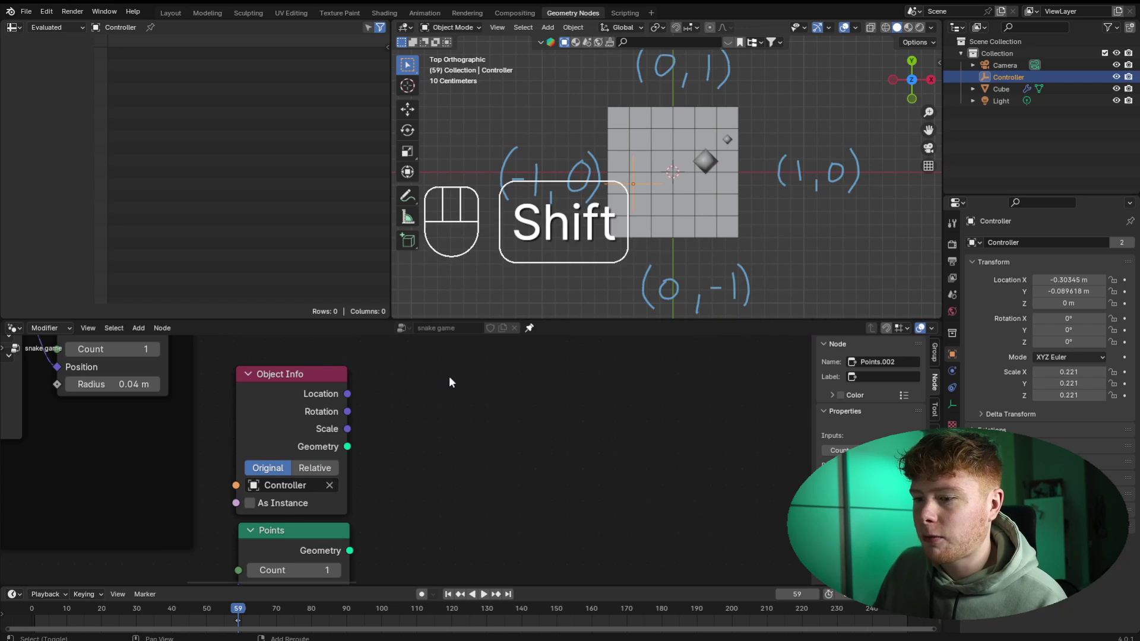
{"action": "key", "text": "shift+a"}
{"action": "type", "text": "sep"}
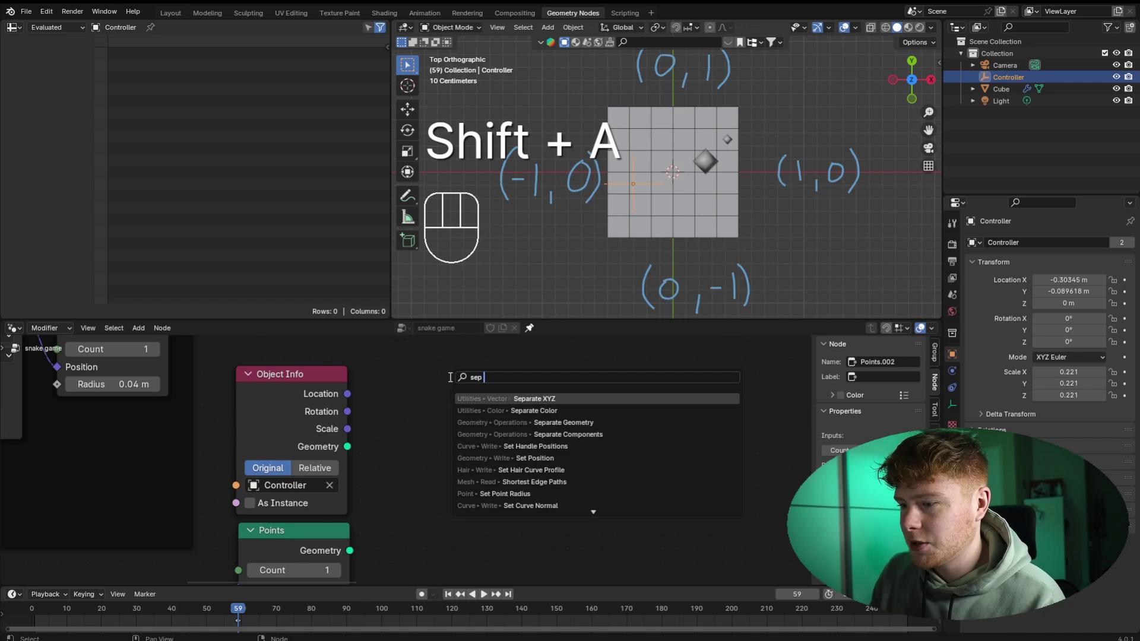
{"action": "key", "text": "Return"}
{"action": "left_click", "coordinate": [400, 380]}
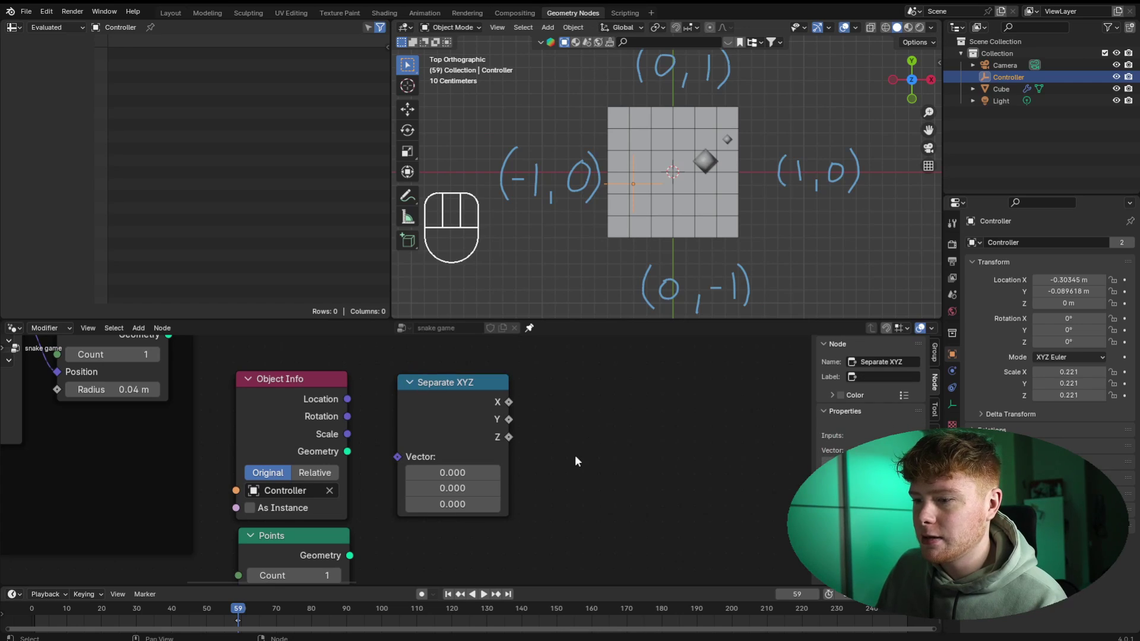
{"action": "left_click_drag", "start_coordinate": [347, 399], "coordinate": [398, 455]}
{"action": "middle_click_drag", "start_coordinate": [456, 398], "coordinate": [345, 399]}
{"action": "left_click_drag", "start_coordinate": [346, 405], "coordinate": [331, 407]}
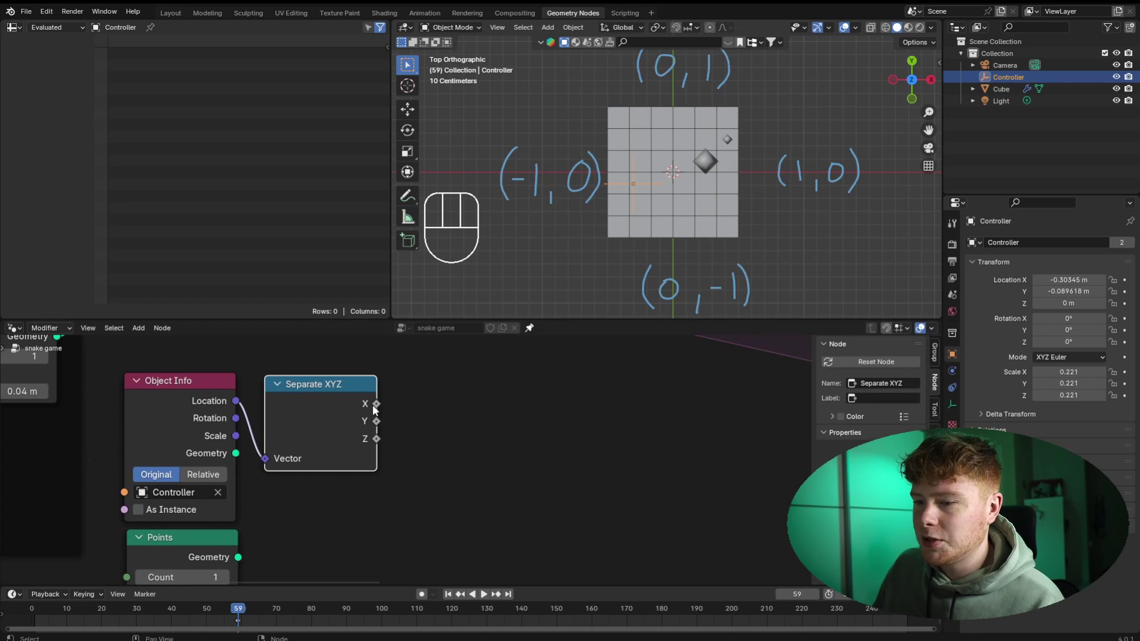
- Shift the Store Named Attribute node slightly farther away from the Scene Time node
{"action": "scroll", "coordinate": [501, 466], "scroll_direction": "down", "scroll_amount": 6}
{"action": "middle_click_drag", "start_coordinate": [501, 466], "coordinate": [456, 461]}
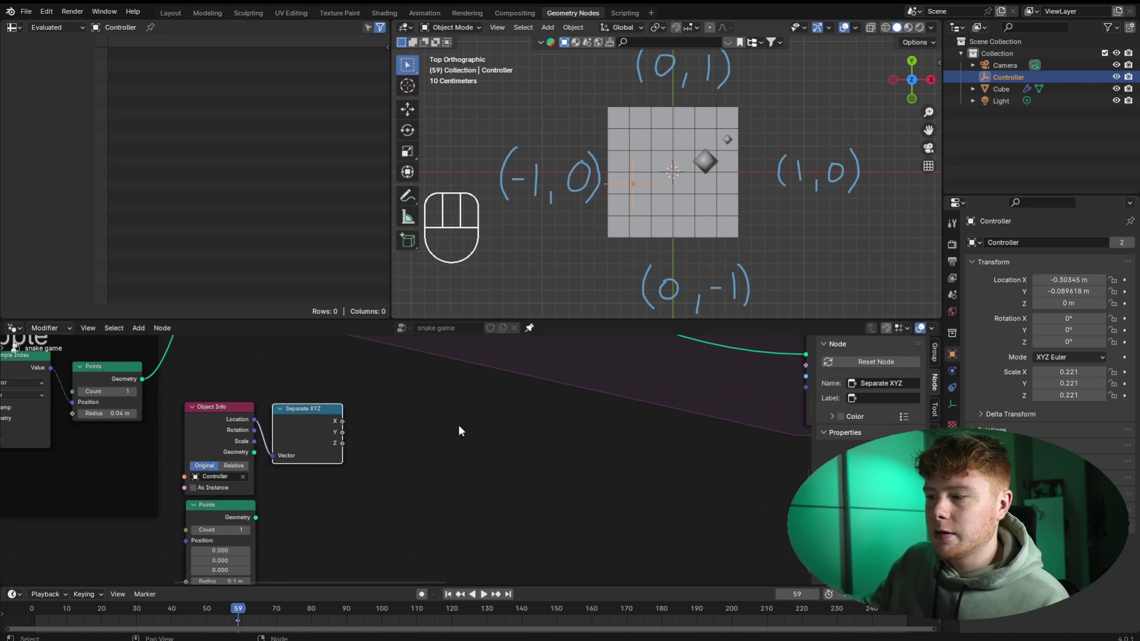
{"action": "scroll", "coordinate": [458, 425], "scroll_direction": "down", "scroll_amount": 3}
{"action": "middle_click_drag", "start_coordinate": [574, 411], "coordinate": [440, 440]}
{"action": "left_click_drag", "start_coordinate": [617, 368], "coordinate": [593, 370]}
{"action": "left_click", "coordinate": [476, 399]}
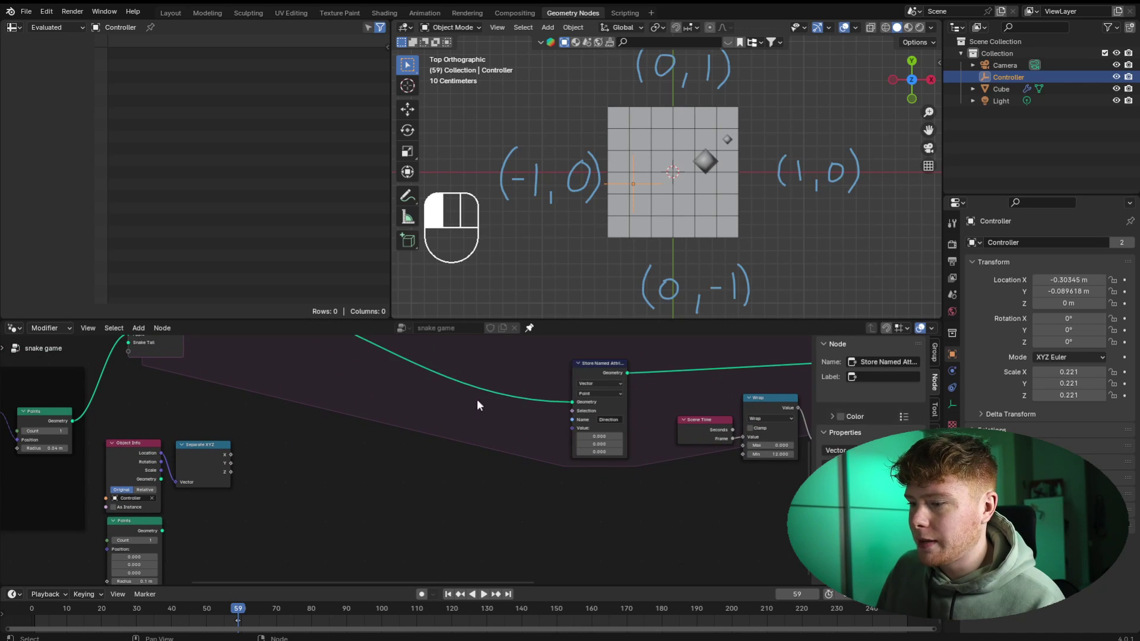
{"action": "middle_click_drag", "start_coordinate": [369, 476], "coordinate": [469, 465]}
{"action": "scroll", "coordinate": [414, 460], "scroll_direction": "up", "scroll_amount": 1}
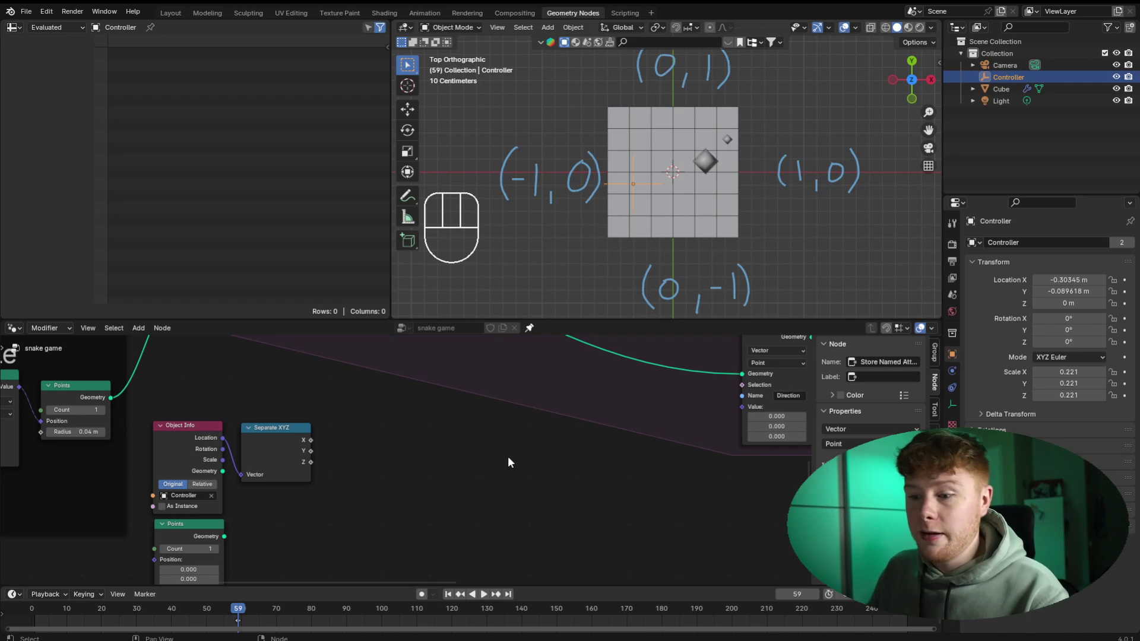
- Add a Combine XYZ node and connect the X and Y outputs of Separate XYZ to its X and Y inputs
{"action": "key", "text": "shift+a"}
{"action": "left_click", "coordinate": [552, 418]}
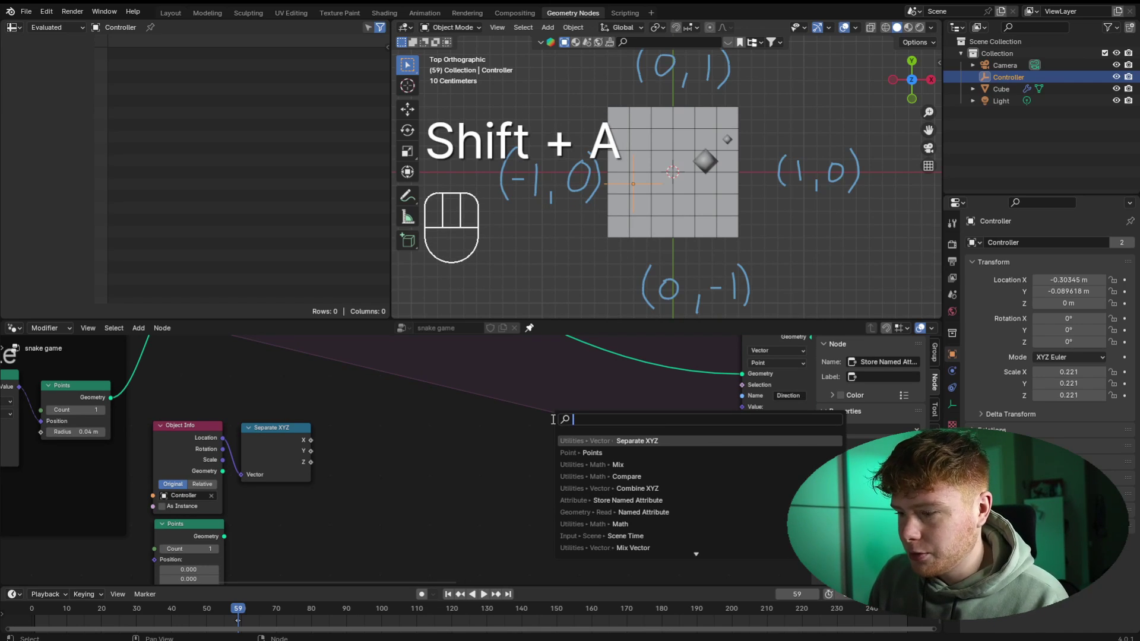
{"action": "type", "text": "x"}
{"action": "key", "text": "Down"}
{"action": "key", "text": "Return"}
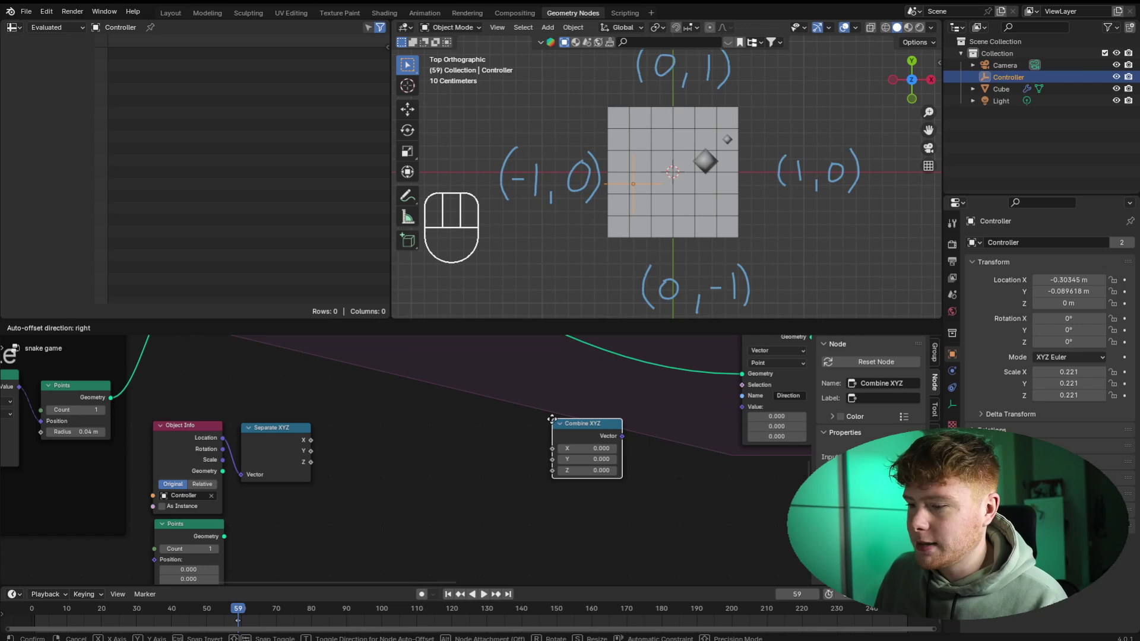
{"action": "left_click", "coordinate": [553, 419]}
{"action": "left_click_drag", "start_coordinate": [311, 442], "coordinate": [553, 459]}
- Move the spare Points node under Combine XYZ and preview the combined vector in a Viewer, with the Points node as geometry
{"action": "left_click_drag", "start_coordinate": [189, 532], "coordinate": [588, 494]}
{"action": "middle_click_drag", "start_coordinate": [611, 516], "coordinate": [579, 512]}
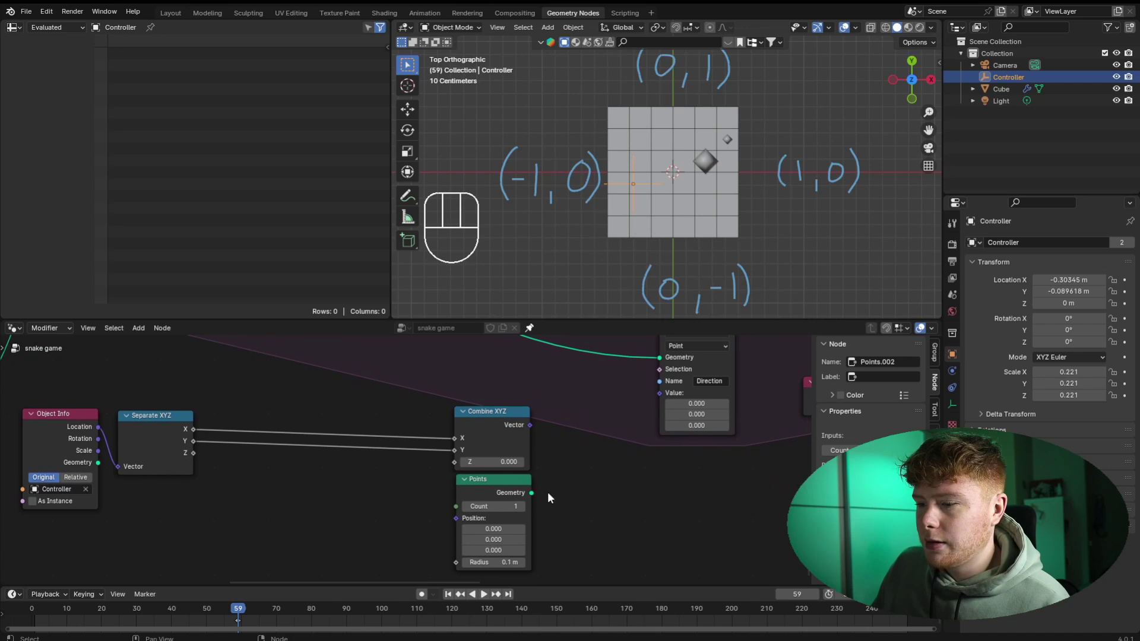
{"action": "left_click", "coordinate": [507, 432], "text": "ctrl+shift"}
{"action": "left_click", "coordinate": [505, 489], "text": "ctrl+shift"}
- Insert a Compare node set to Float, Greater Than on the X link between Separate XYZ and Combine XYZ
{"action": "middle_click_drag", "start_coordinate": [266, 481], "coordinate": [443, 488]}
{"action": "scroll", "coordinate": [443, 488], "scroll_direction": "up", "scroll_amount": 2}
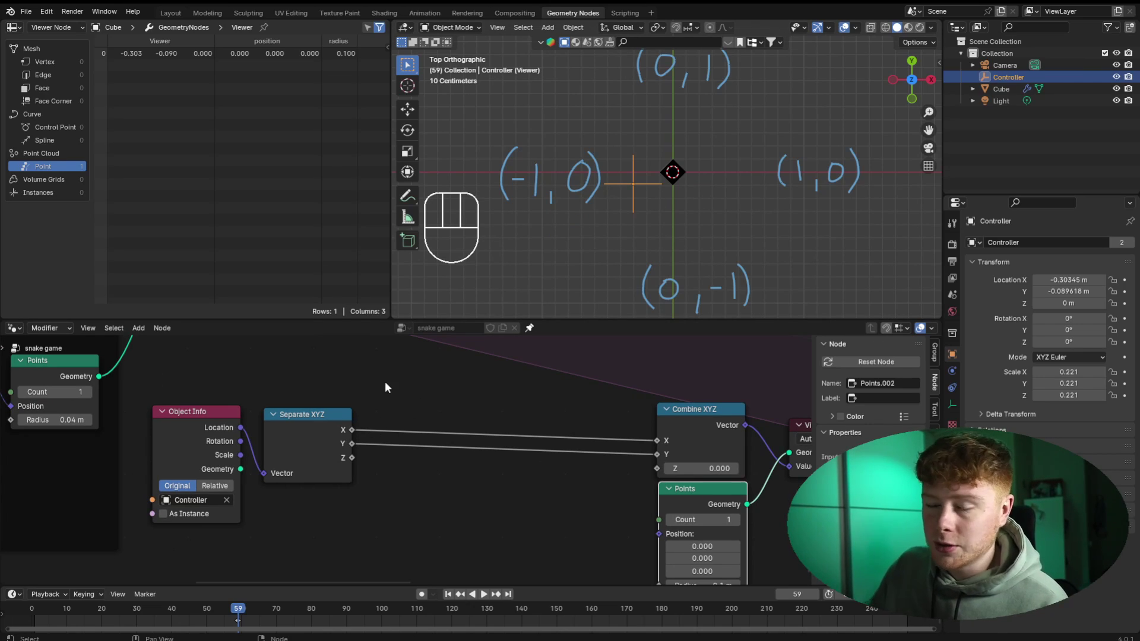
{"action": "key", "text": "shift+a"}
{"action": "left_click", "coordinate": [411, 372]}
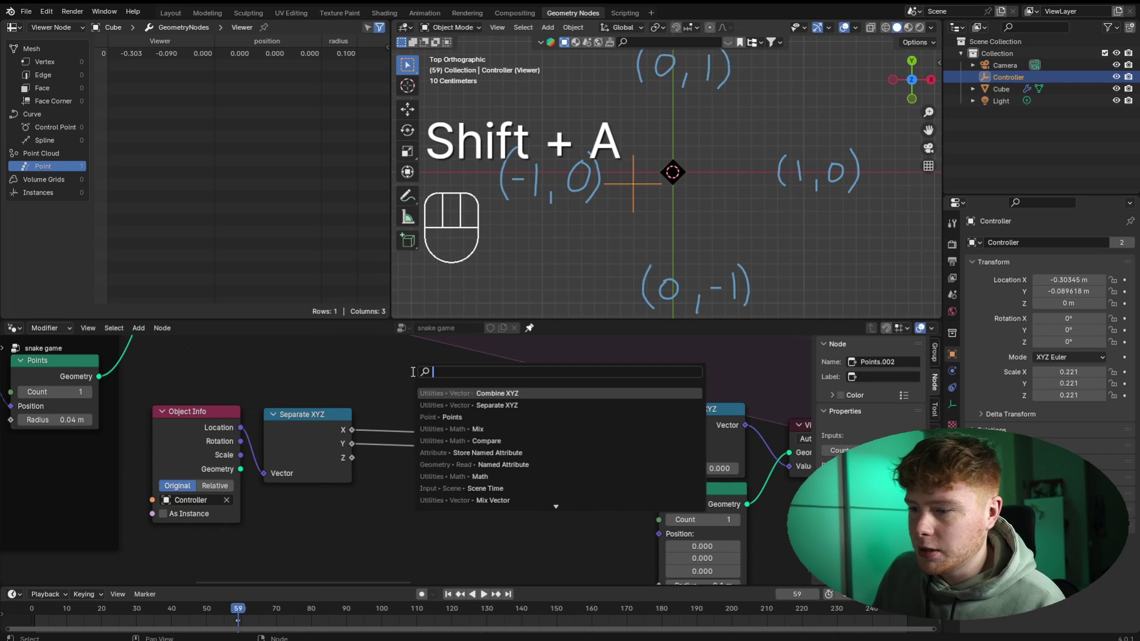
{"action": "type", "text": "comp"}
{"action": "key", "text": "Return"}
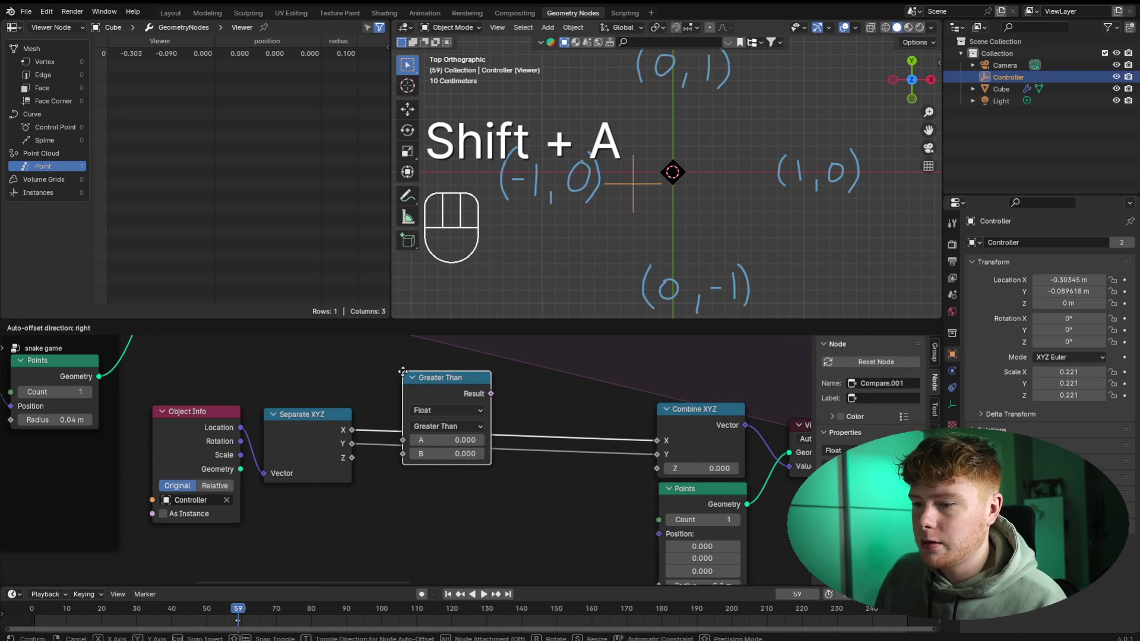
{"action": "left_click", "coordinate": [383, 349]}
{"action": "middle_click_drag", "start_coordinate": [413, 468], "coordinate": [363, 537]}
{"action": "scroll", "coordinate": [364, 537], "scroll_direction": "up", "scroll_amount": 2}
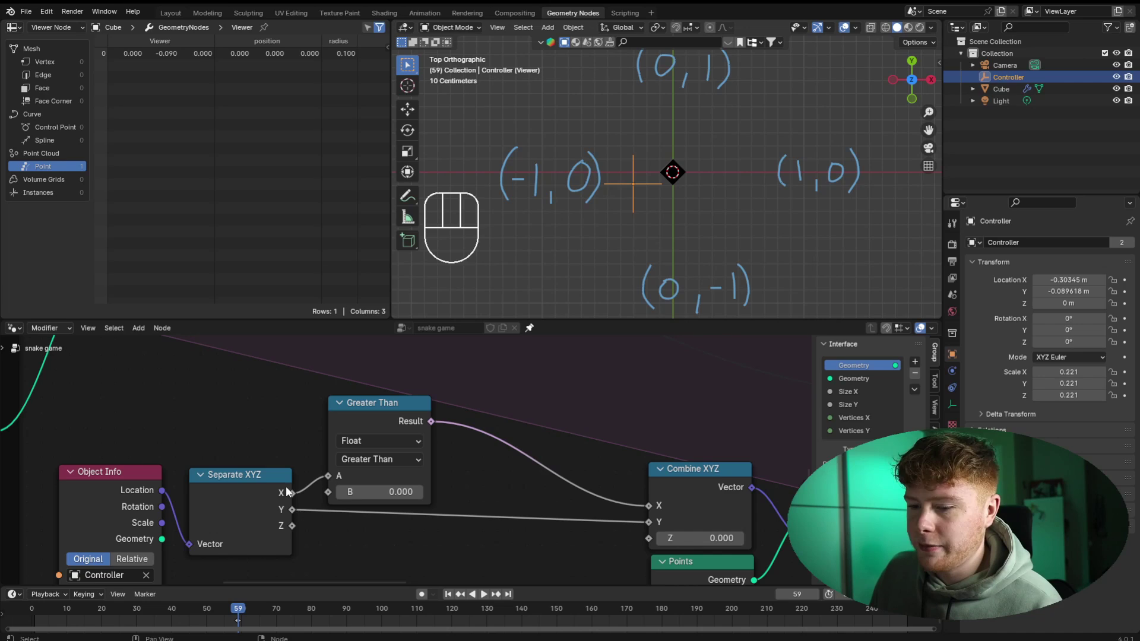
- Insert a Float Mix node between the Greater Than result and Combine XYZ's X, with the comparison driving its Factor
{"action": "key", "text": "shift+a"}
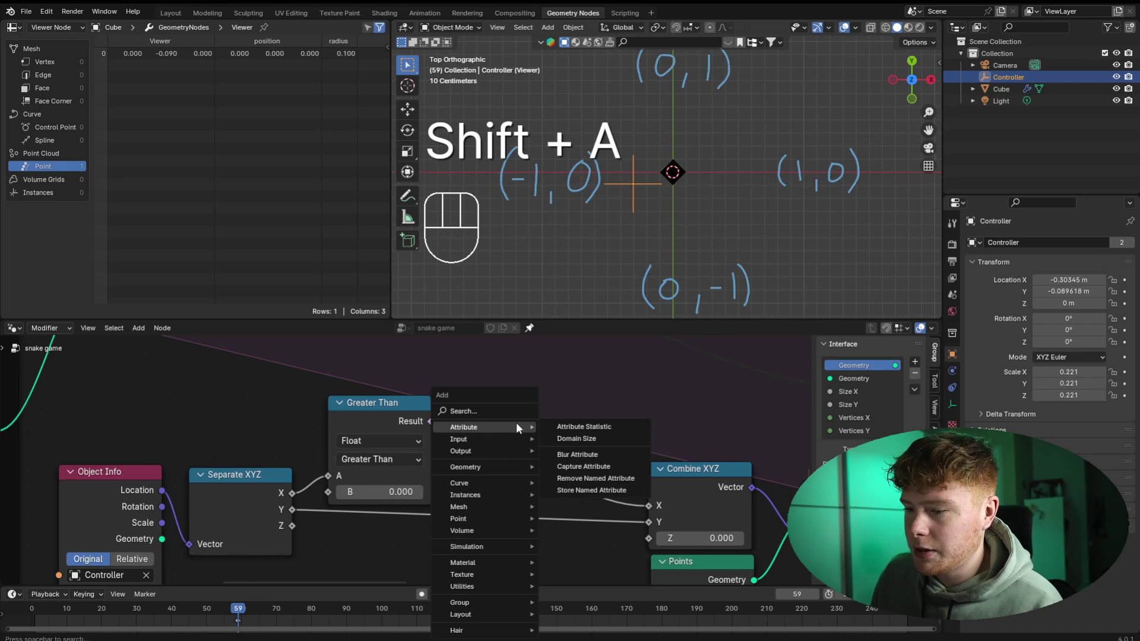
{"action": "left_click", "coordinate": [502, 411]}
{"action": "type", "text": "mix"}
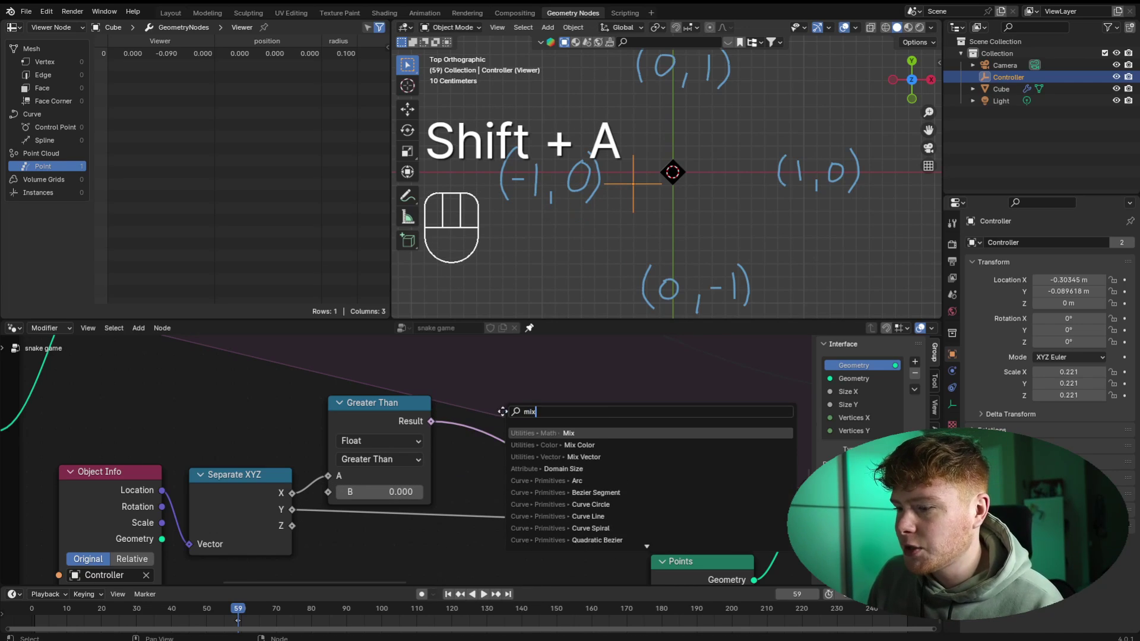
{"action": "key", "text": "Return"}
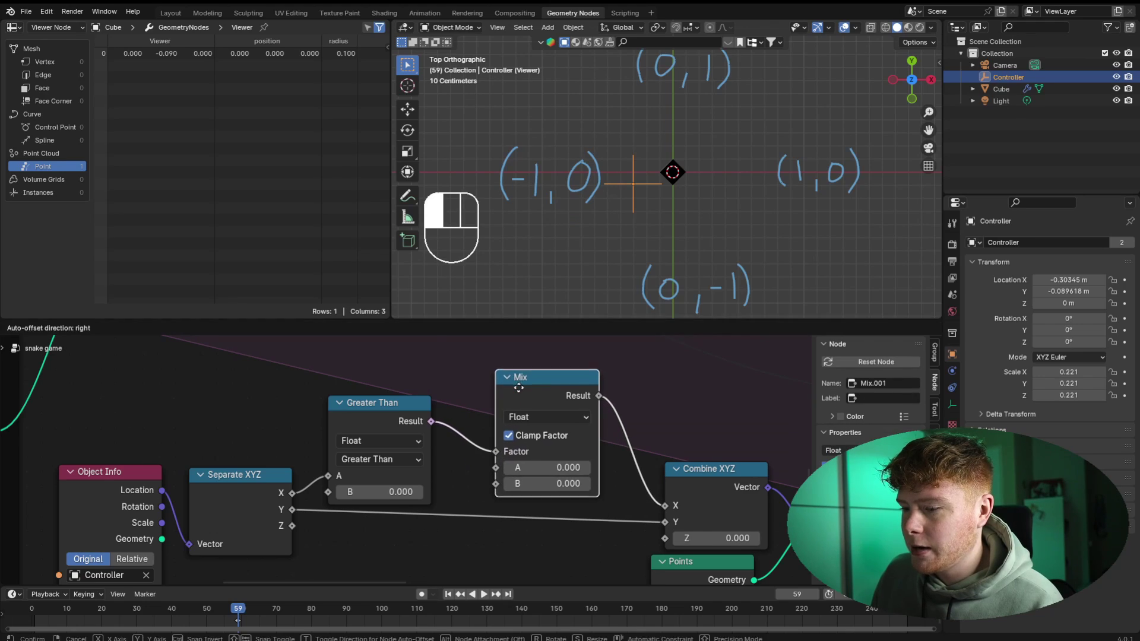
{"action": "left_click", "coordinate": [519, 387]}
{"action": "left_click_drag", "start_coordinate": [536, 376], "coordinate": [527, 384]}
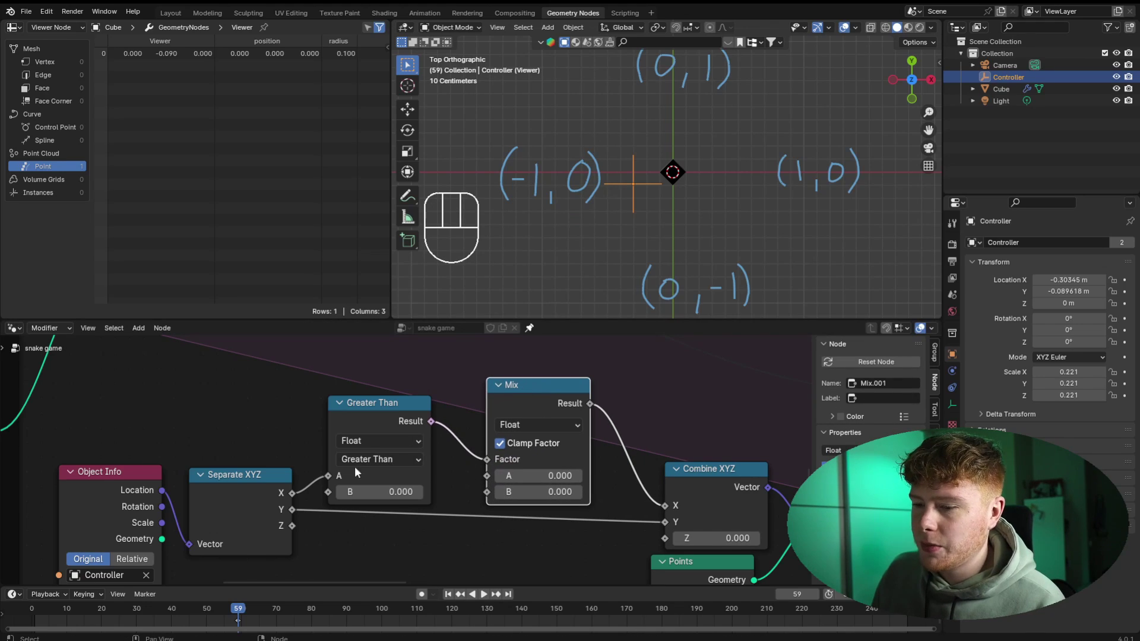
- Set the Mix node's A to -1 and B to 1, and test it by moving the Controller to about X 0.57 m, Y 0.04 m
{"action": "left_click", "coordinate": [524, 492]}
{"action": "type", "text": "1"}
{"action": "key", "text": "Return"}
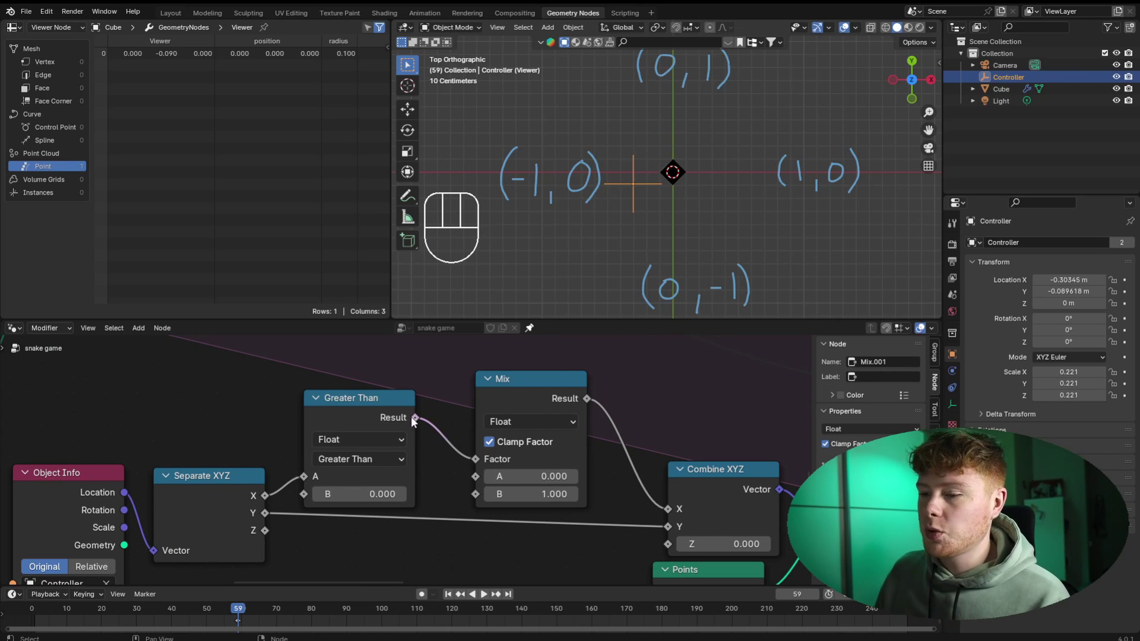
{"action": "left_click", "coordinate": [524, 476]}
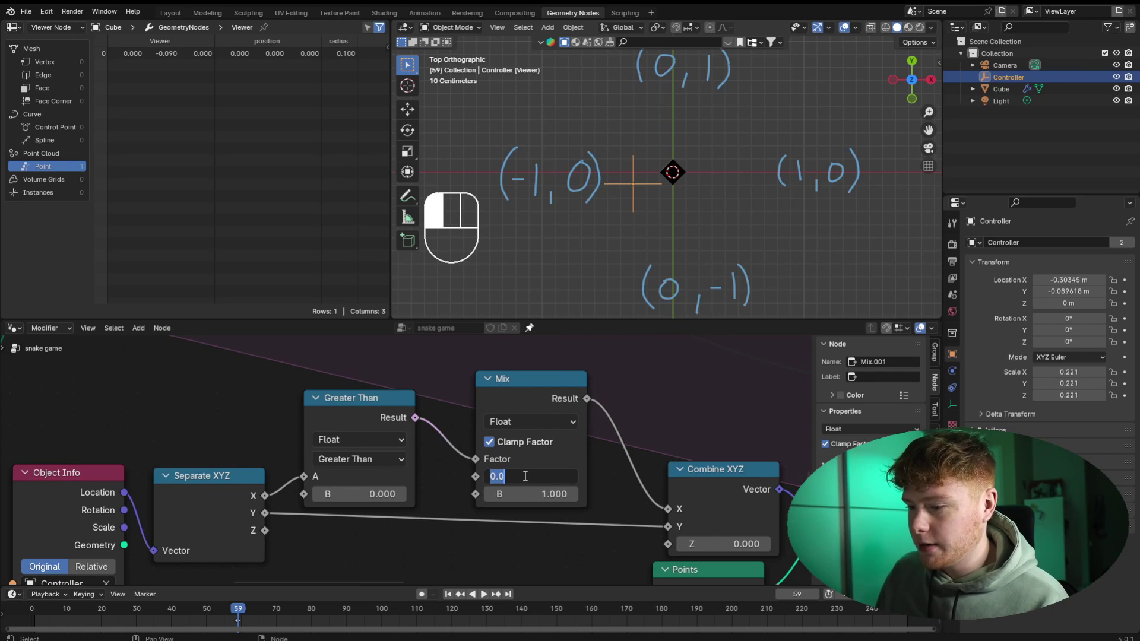
{"action": "type", "text": "-"}
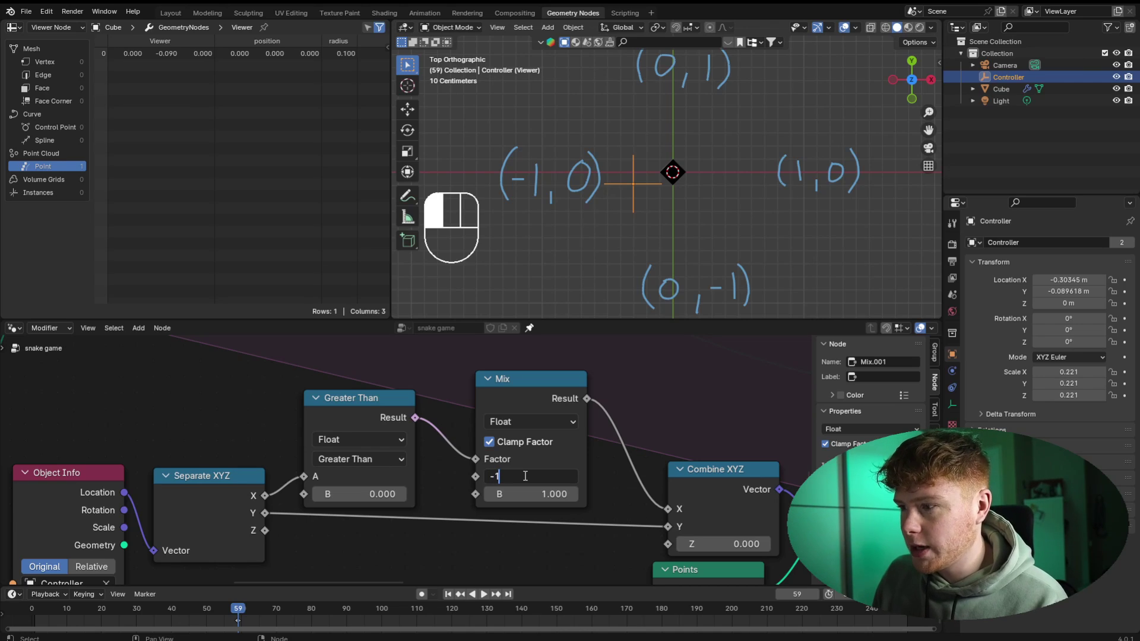
{"action": "type", "text": "1"}
{"action": "key", "text": "Return"}
{"action": "key", "text": "g"}
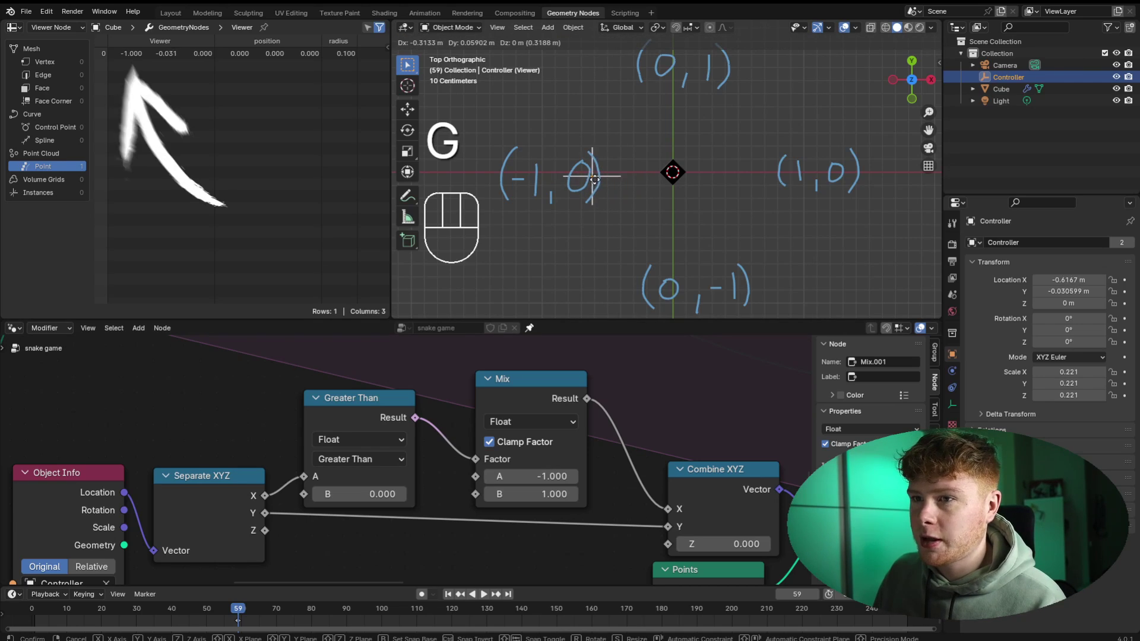
{"action": "left_click", "coordinate": [747, 169]}
- Shift the Combine XYZ, Points and Viewer nodes slightly farther away from the Mix node
{"action": "scroll", "coordinate": [322, 487], "scroll_direction": "down", "scroll_amount": 3}
{"action": "middle_click_drag", "start_coordinate": [487, 523], "coordinate": [452, 454]}
{"action": "left_click_drag", "start_coordinate": [541, 354], "coordinate": [621, 470]}
{"action": "key", "text": "g"}
{"action": "left_click", "coordinate": [645, 492]}
{"action": "left_click", "coordinate": [644, 492]}
- Duplicate the Greater Than and Mix pair below, feeding it from Separate XYZ's Y and sending its result to Combine XYZ's Y
{"action": "left_click_drag", "start_coordinate": [323, 340], "coordinate": [422, 411]}
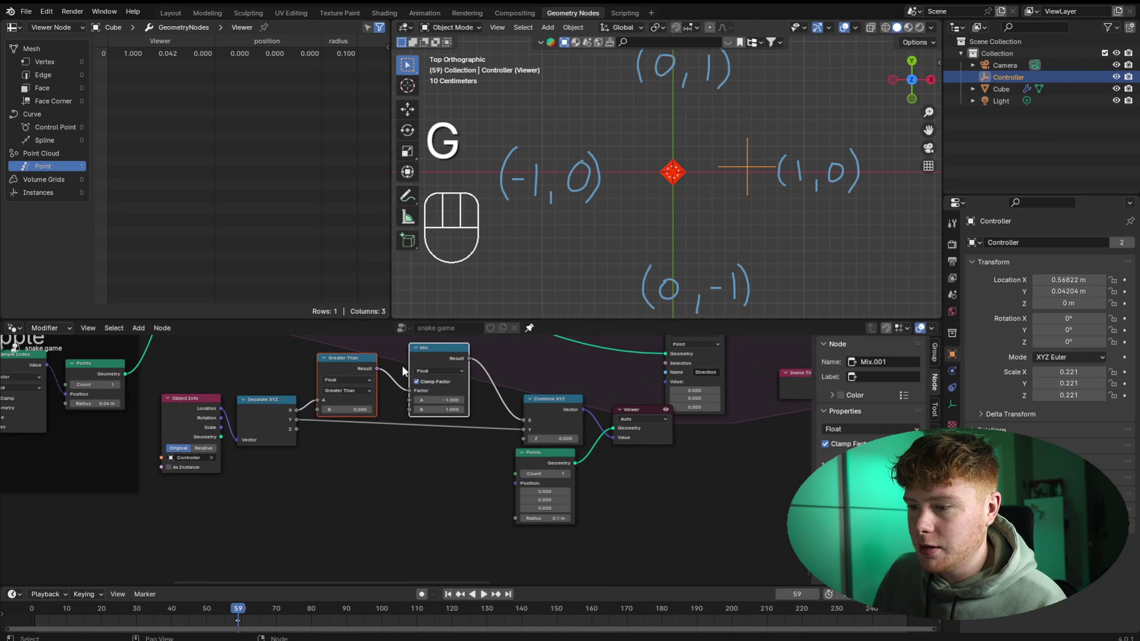
{"action": "key", "text": "shift+d"}
{"action": "left_click", "coordinate": [444, 449]}
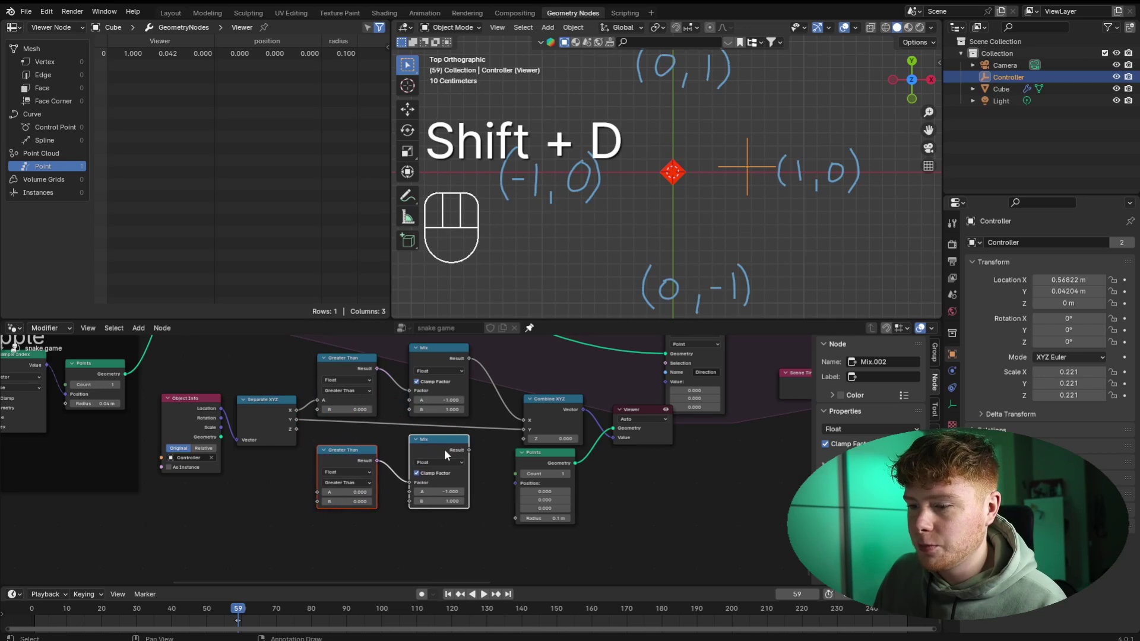
{"action": "scroll", "coordinate": [331, 444], "scroll_direction": "up", "scroll_amount": 3}
{"action": "left_click_drag", "start_coordinate": [233, 396], "coordinate": [265, 511]}
{"action": "left_click_drag", "start_coordinate": [507, 443], "coordinate": [594, 410]}
{"action": "middle_click_drag", "start_coordinate": [529, 533], "coordinate": [551, 509]}
- Move the Controller around the origin to check the previewed direction, leaving it at about X 0.02 m, Y 0.64 m
{"action": "key", "text": "g"}
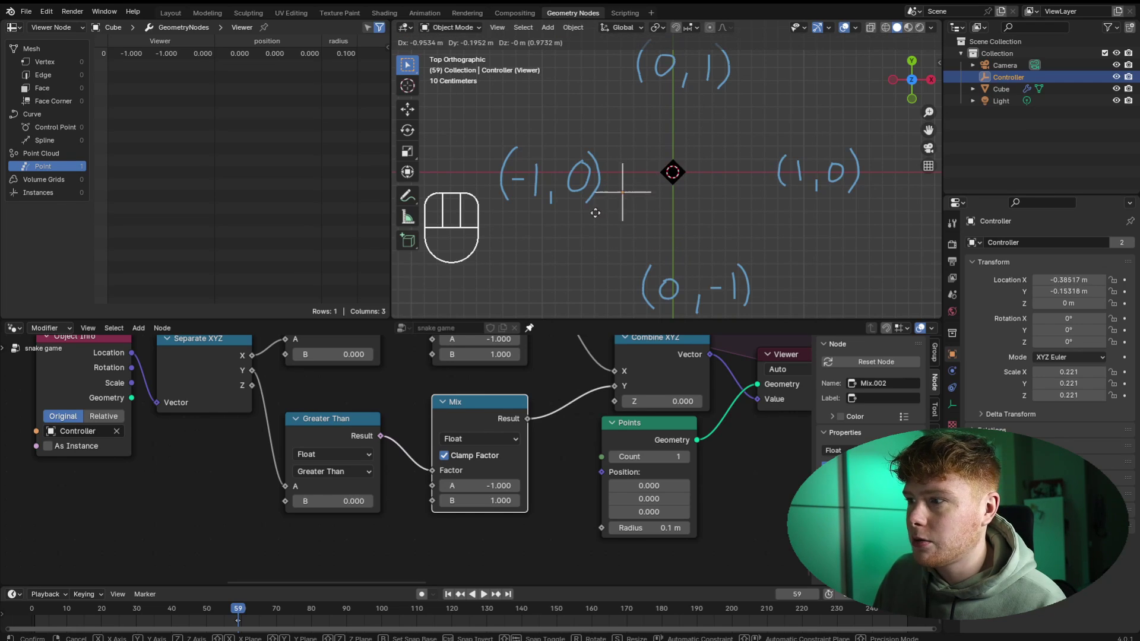
{"action": "left_click", "coordinate": [653, 163]}
{"action": "middle_click_drag", "start_coordinate": [652, 177], "coordinate": [666, 250], "text": "shift"}
{"action": "scroll", "coordinate": [674, 242], "scroll_direction": "up", "scroll_amount": 2}
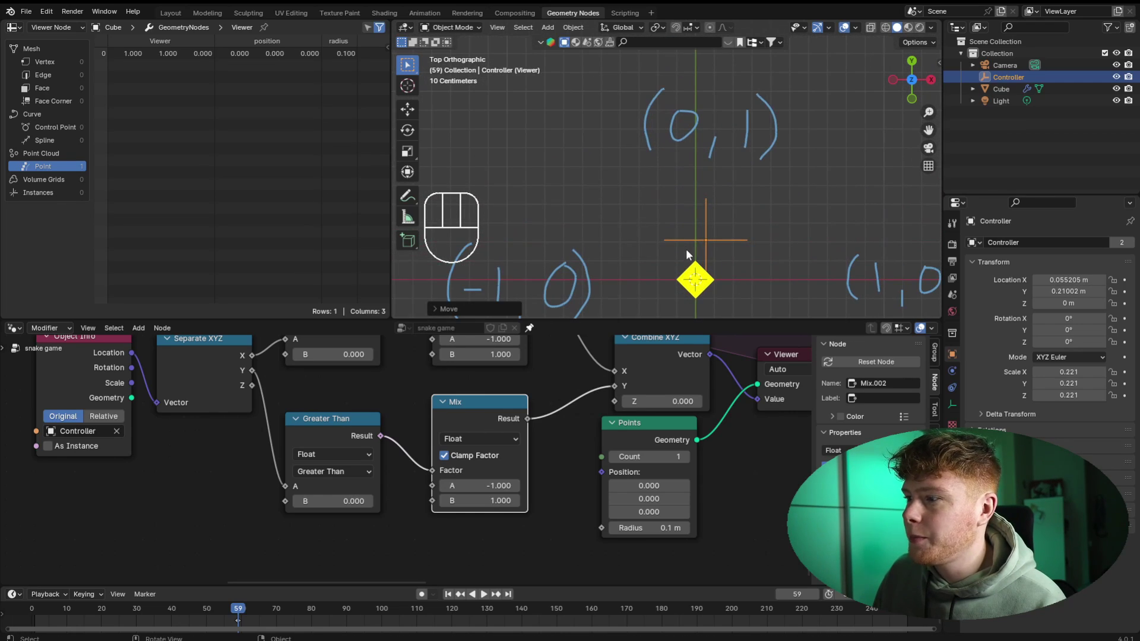
{"action": "key", "text": "g"}
{"action": "left_click", "coordinate": [679, 165]}
{"action": "middle_click_drag", "start_coordinate": [689, 209], "coordinate": [683, 199], "text": "shift"}
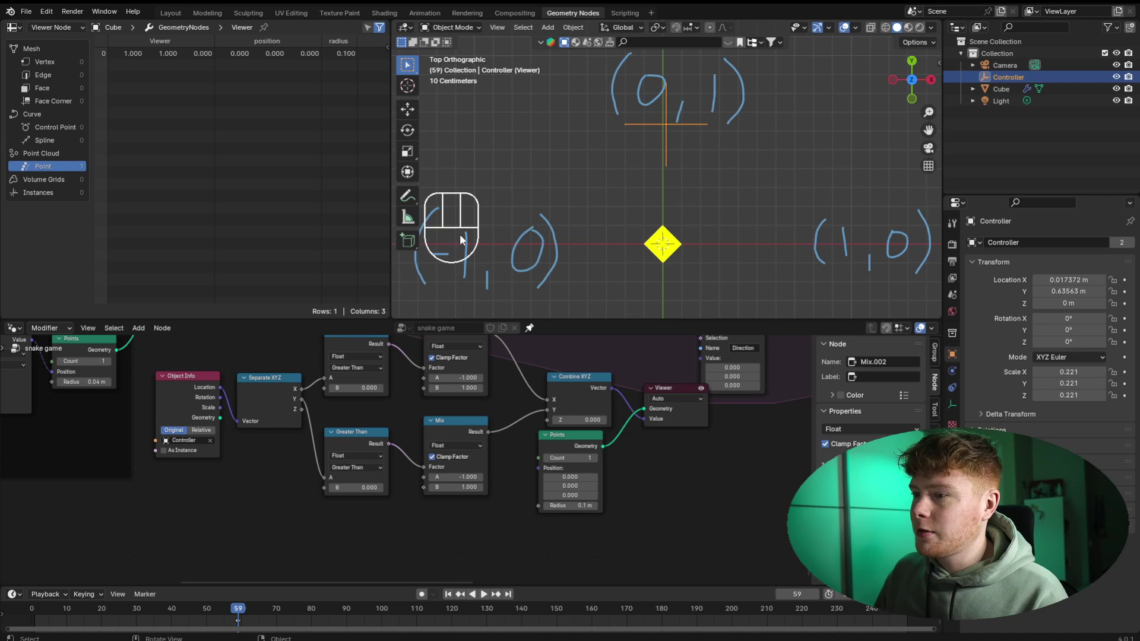
- Duplicate the Greater Than node below the others and connect Separate XYZ's X to its A and Y to its B
{"action": "scroll", "coordinate": [376, 514], "scroll_direction": "up", "scroll_amount": 1}
{"action": "middle_click_drag", "start_coordinate": [376, 514], "coordinate": [429, 383]}
{"action": "left_click", "coordinate": [431, 386]}
{"action": "key", "text": "shift+d"}
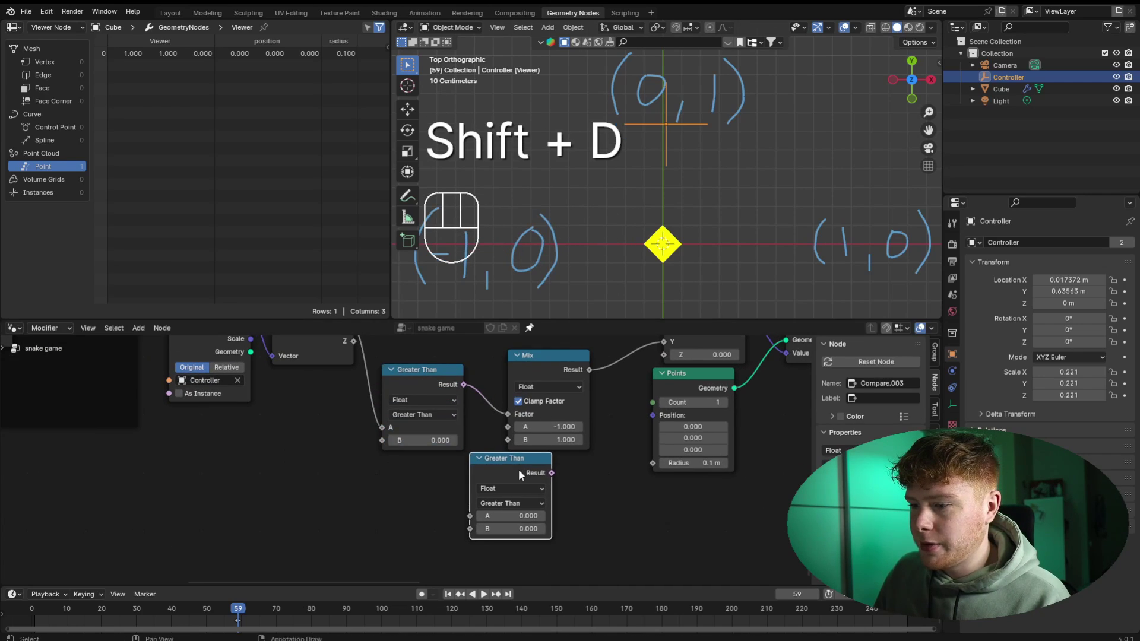
{"action": "left_click", "coordinate": [561, 467]}
{"action": "scroll", "coordinate": [564, 469], "scroll_direction": "down", "scroll_amount": 2}
{"action": "middle_click_drag", "start_coordinate": [383, 458], "coordinate": [354, 484]}
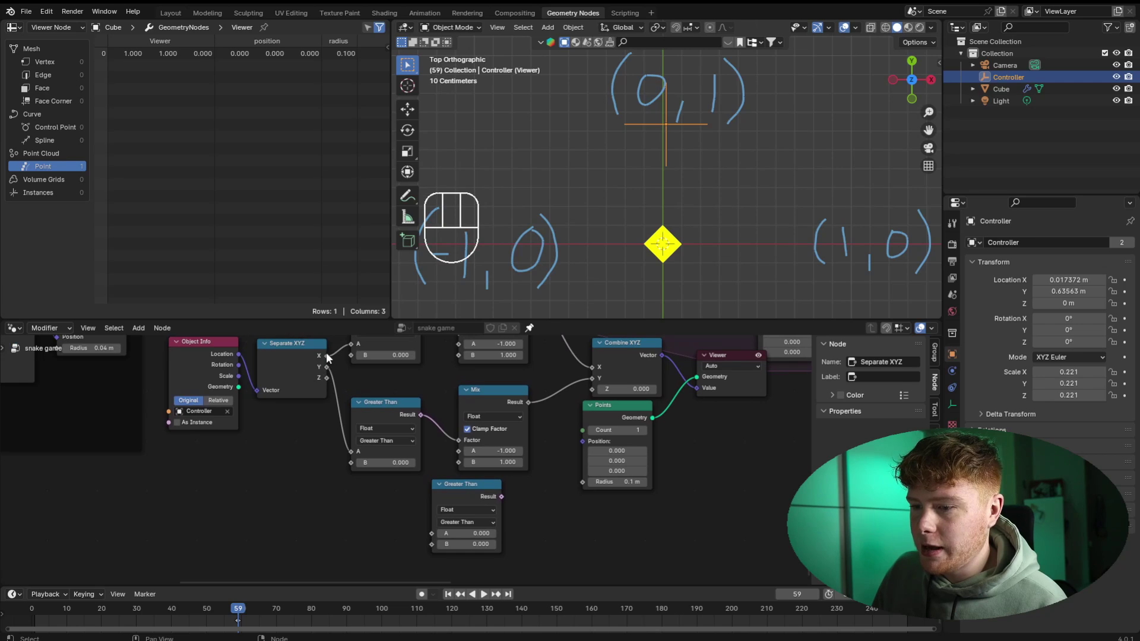
{"action": "left_click_drag", "start_coordinate": [327, 357], "coordinate": [432, 533]}
{"action": "left_click_drag", "start_coordinate": [330, 368], "coordinate": [430, 545]}
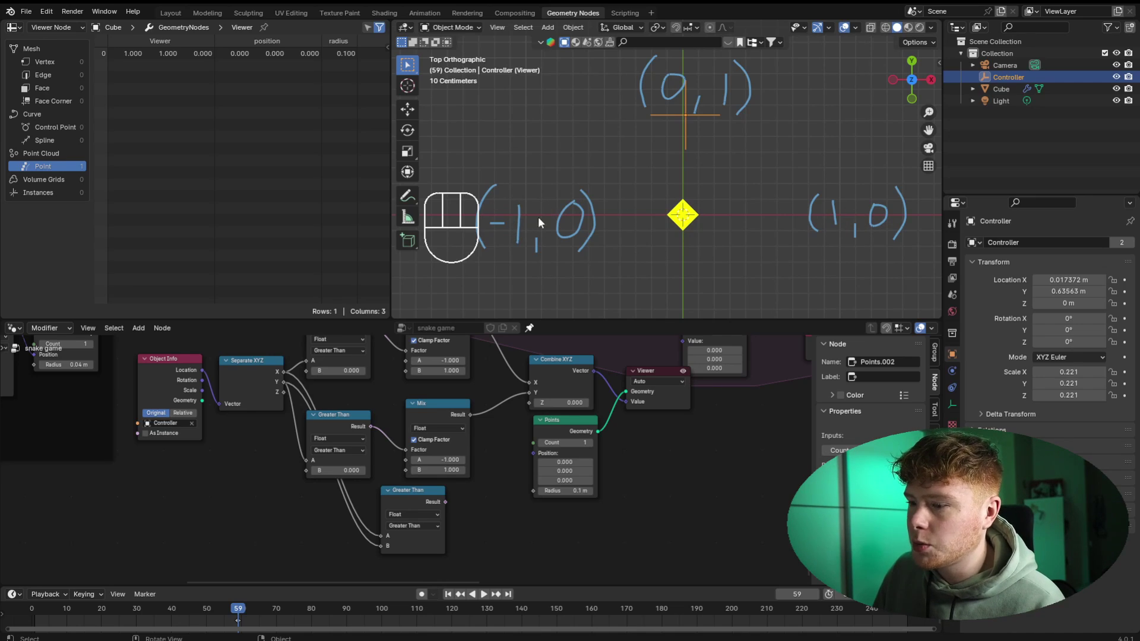
- Move the Combine XYZ, Points and Viewer nodes farther from the two Mix nodes to make room
{"action": "left_click_drag", "start_coordinate": [370, 367], "coordinate": [464, 501]}
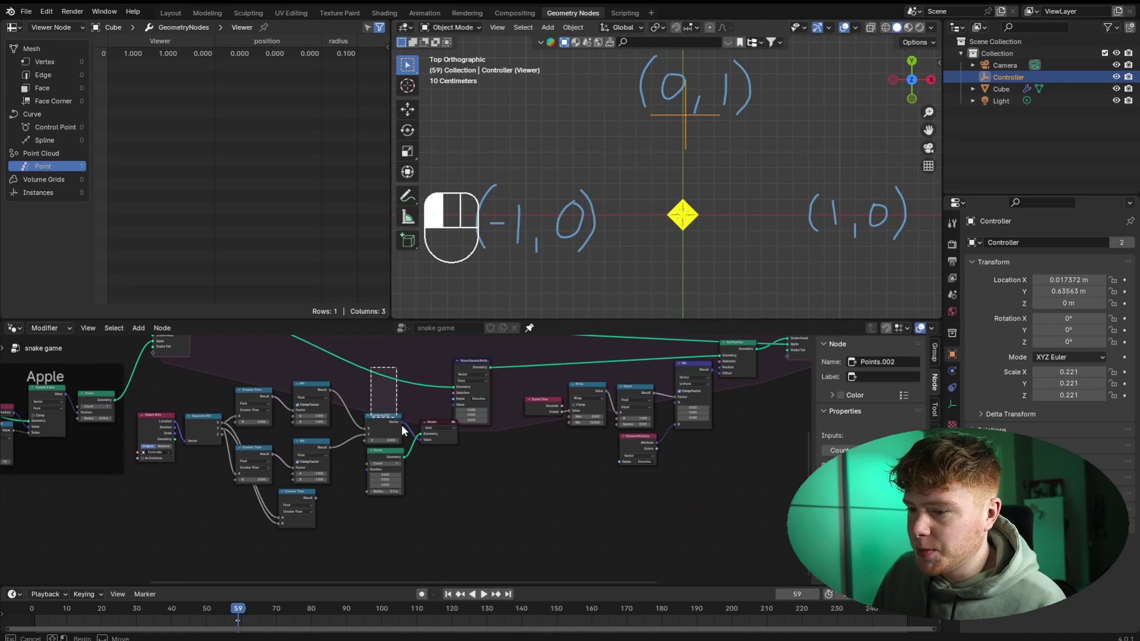
{"action": "key", "text": "g"}
{"action": "left_click", "coordinate": [512, 478]}
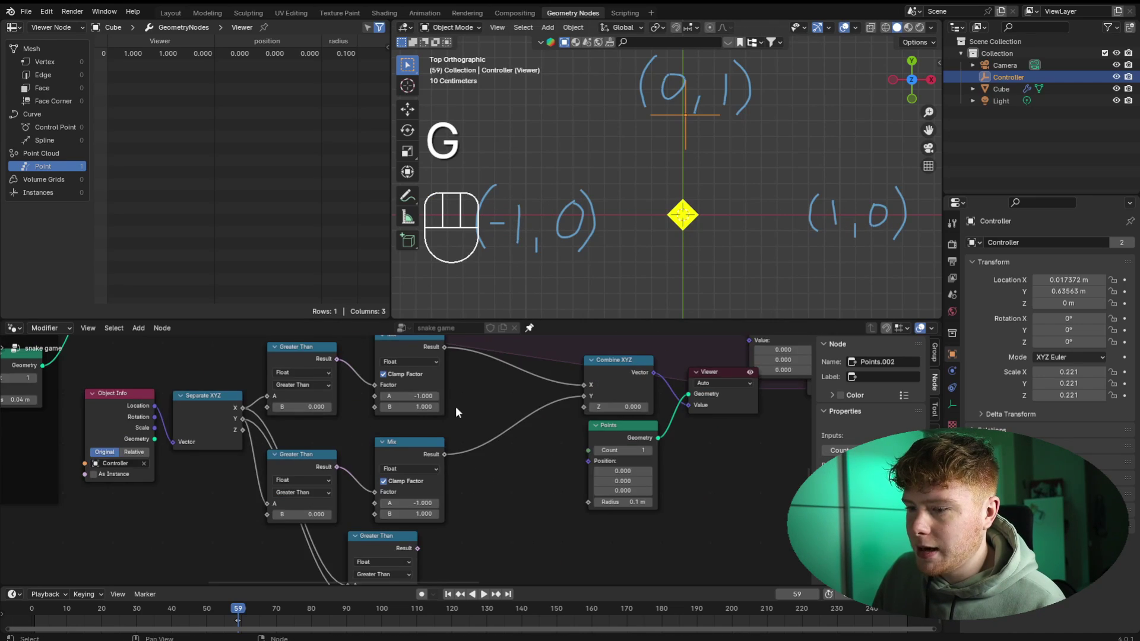
- Duplicate both Mix nodes and insert the copies on the links into Combine XYZ's X and Y, fed through input A
{"action": "scroll", "coordinate": [455, 406], "scroll_direction": "up", "scroll_amount": 2}
{"action": "left_click", "coordinate": [397, 426]}
{"action": "key", "text": "shift+d"}
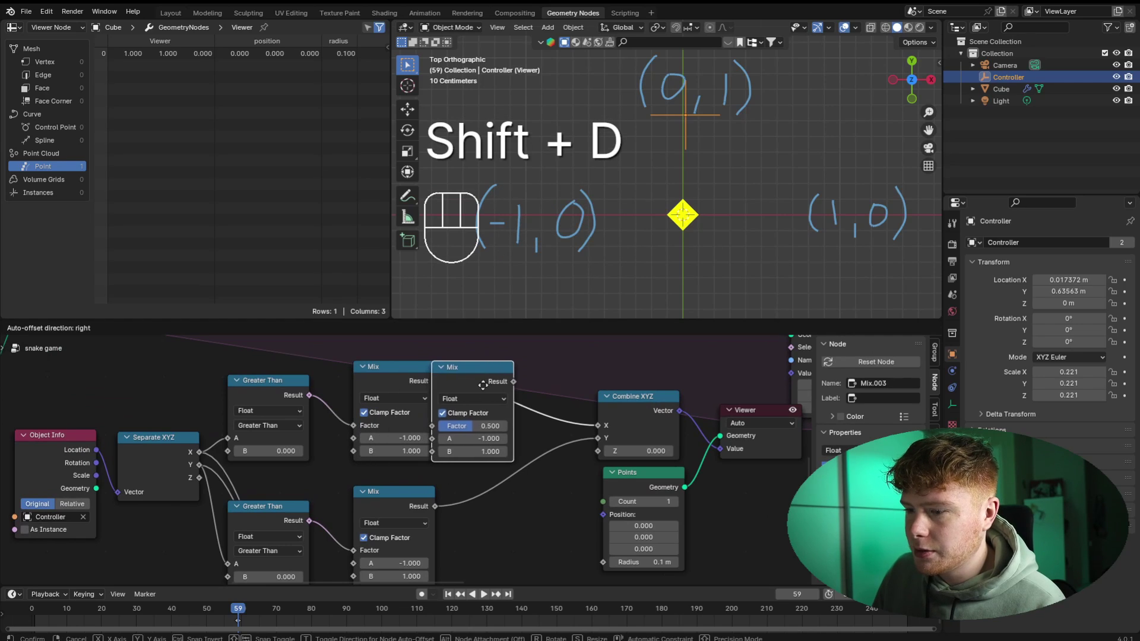
{"action": "left_click", "coordinate": [533, 376]}
{"action": "middle_click_drag", "start_coordinate": [397, 503], "coordinate": [389, 442]}
{"action": "left_click", "coordinate": [394, 441]}
{"action": "key", "text": "shift+d"}
{"action": "left_click", "coordinate": [527, 433]}
{"action": "left_click", "coordinate": [583, 519]}
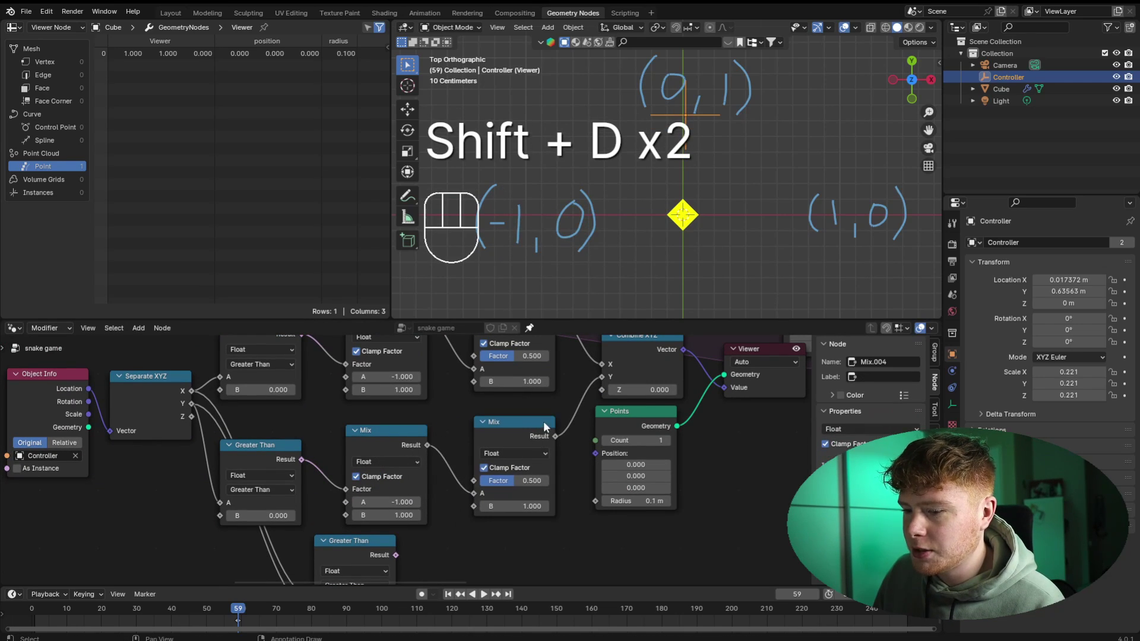
- Connect the result of the X-versus-Y Greater Than node to the Factor of both new Mix nodes
{"action": "left_click_drag", "start_coordinate": [363, 542], "coordinate": [390, 539]}
{"action": "middle_click_drag", "start_coordinate": [390, 539], "coordinate": [382, 545]}
{"action": "left_click_drag", "start_coordinate": [416, 558], "coordinate": [467, 361]}
{"action": "scroll", "coordinate": [410, 469], "scroll_direction": "down", "scroll_amount": 2}
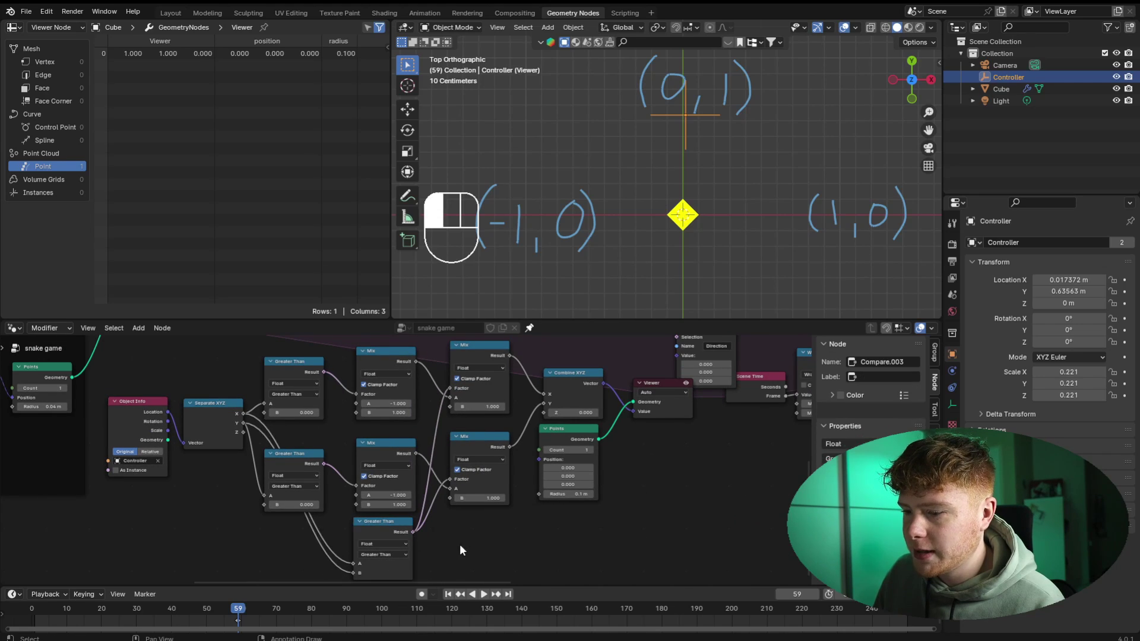
- Set B to 0 on the lower of the two new Mix nodes
{"action": "scroll", "coordinate": [460, 543], "scroll_direction": "up", "scroll_amount": 2}
{"action": "middle_click_drag", "start_coordinate": [468, 536], "coordinate": [437, 507]}
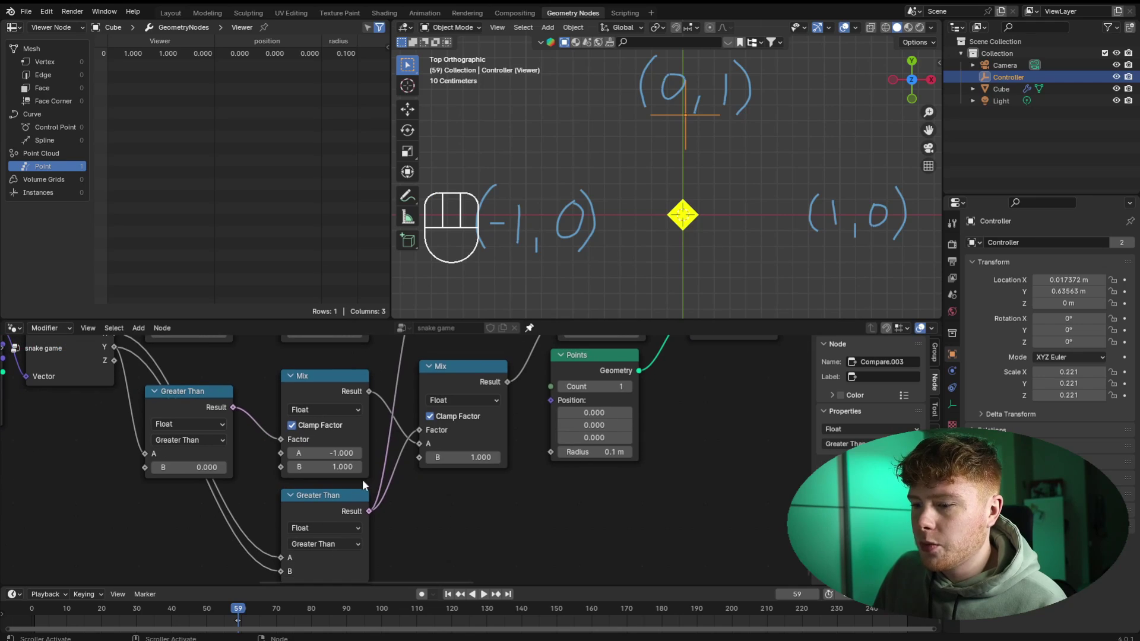
{"action": "left_click", "coordinate": [469, 458]}
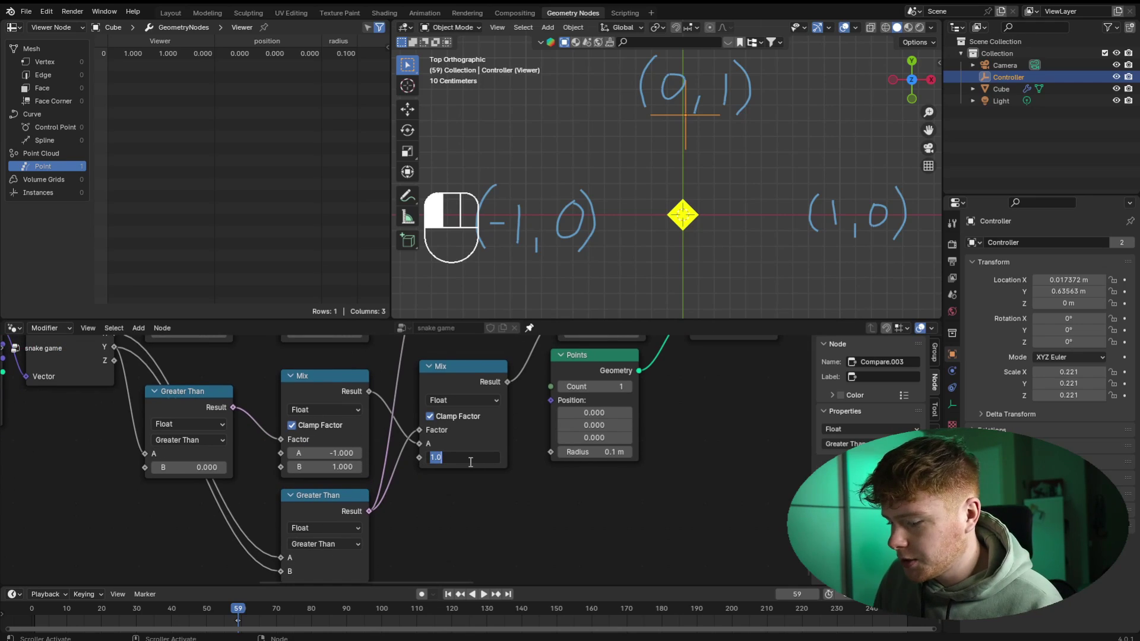
{"action": "key", "text": "Return"}
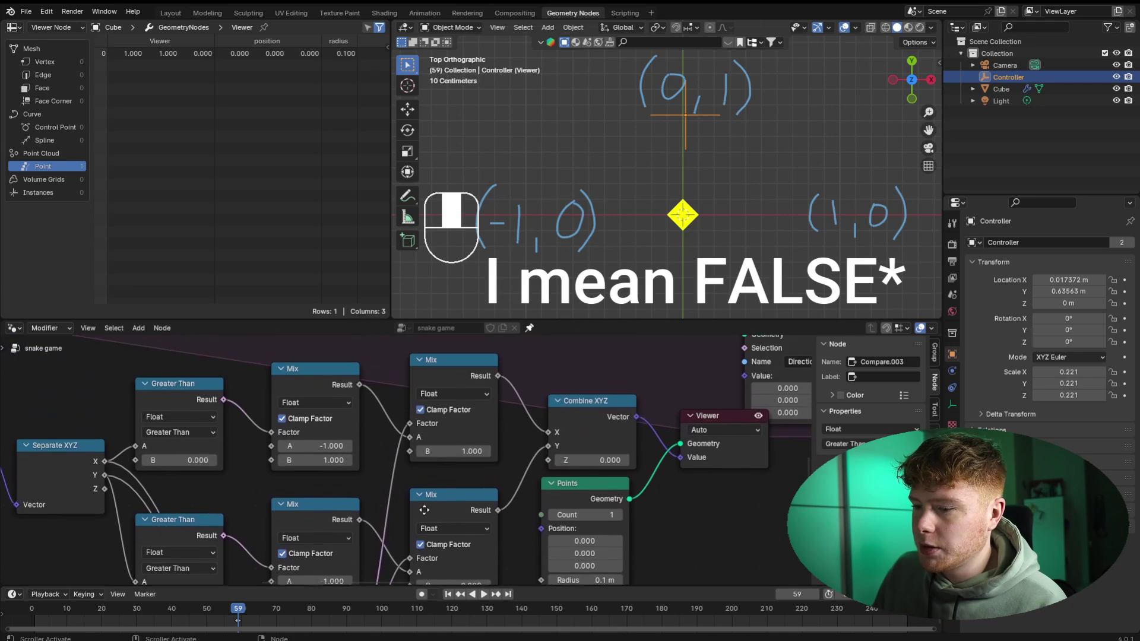
- On the upper new Mix node, move the incoming link from A to B and set A to 0
{"action": "left_click", "coordinate": [435, 415]}
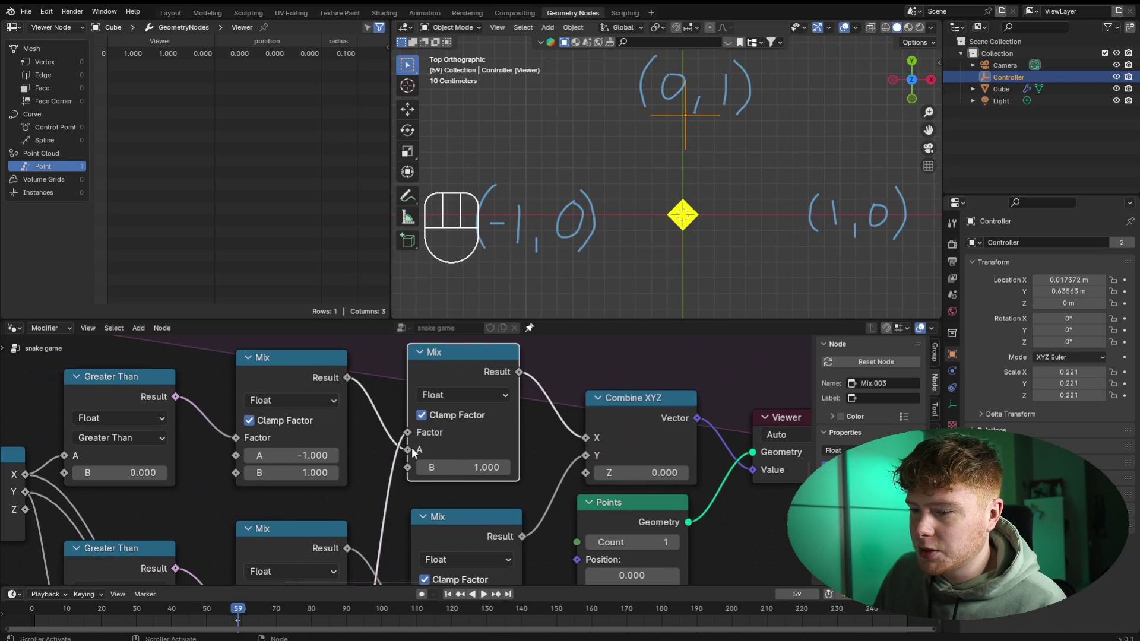
{"action": "key", "text": "ctrl+z"}
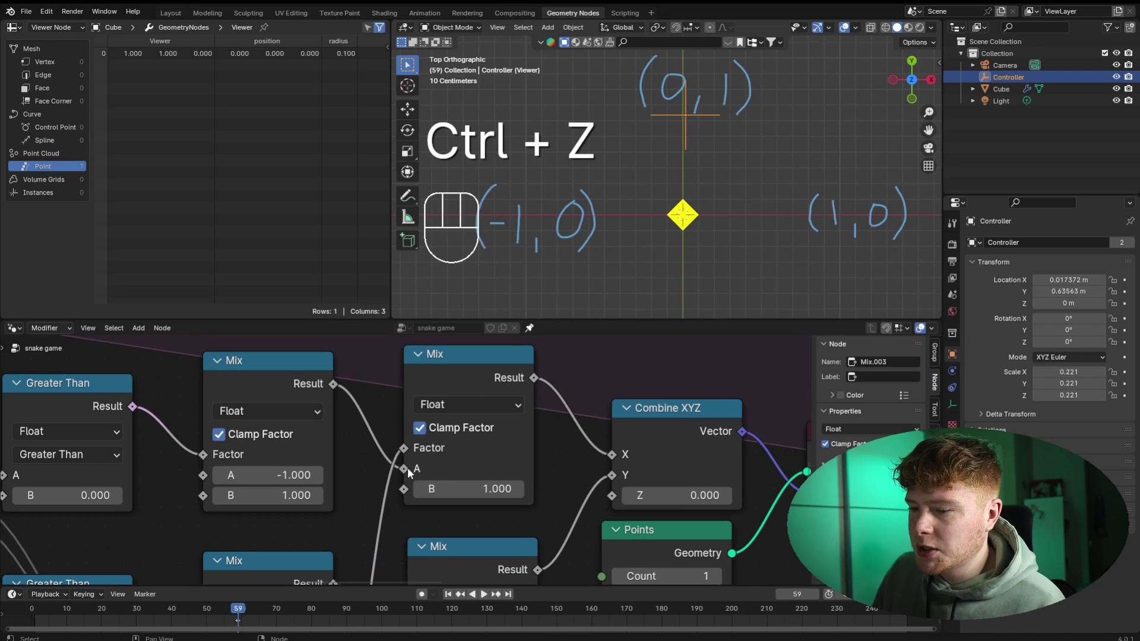
{"action": "left_click_drag", "start_coordinate": [405, 469], "coordinate": [406, 489]}
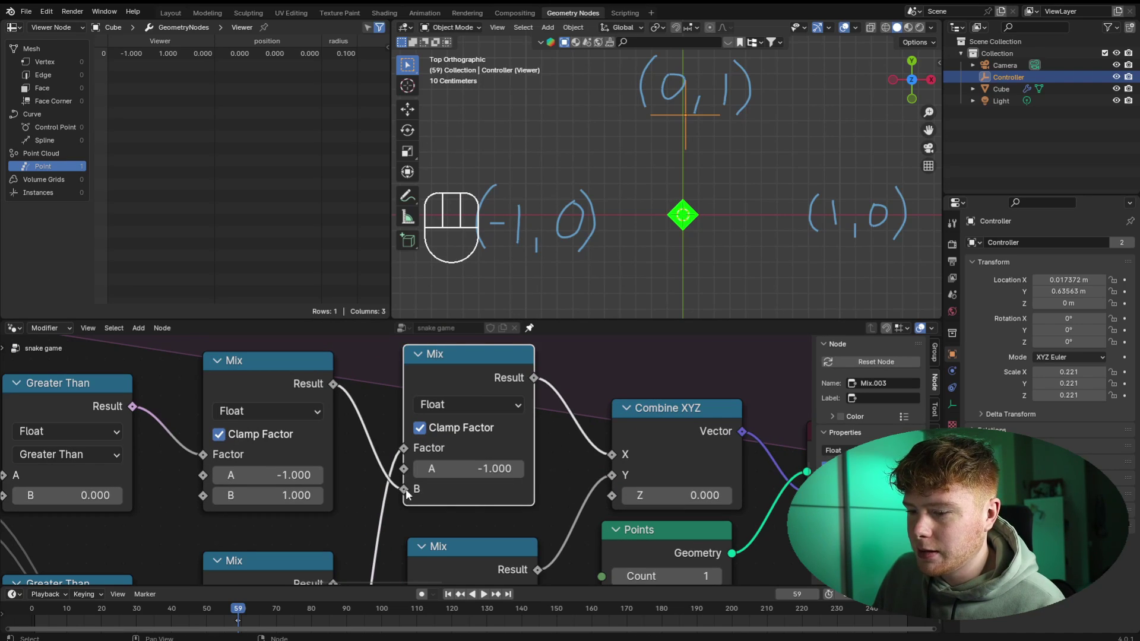
{"action": "left_click", "coordinate": [474, 468]}
{"action": "key", "text": "Return"}
{"action": "scroll", "coordinate": [455, 400], "scroll_direction": "down", "scroll_amount": 3}
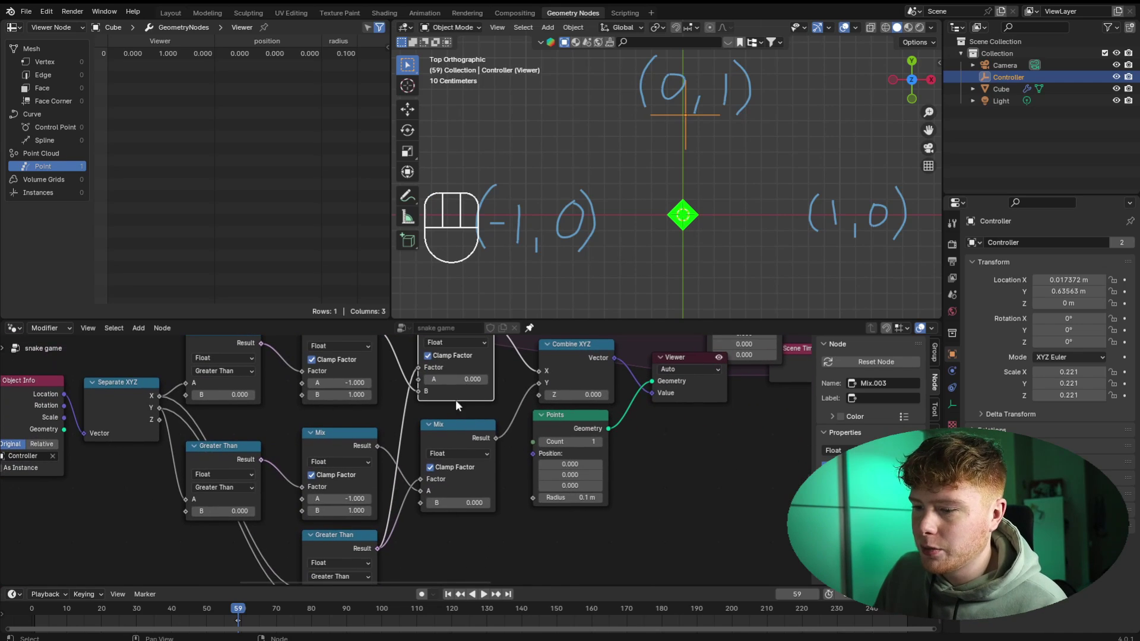
- Move the Controller empty onto the (-1, 0) label to test the direction output on the negative X side
{"action": "left_click", "coordinate": [517, 527]}
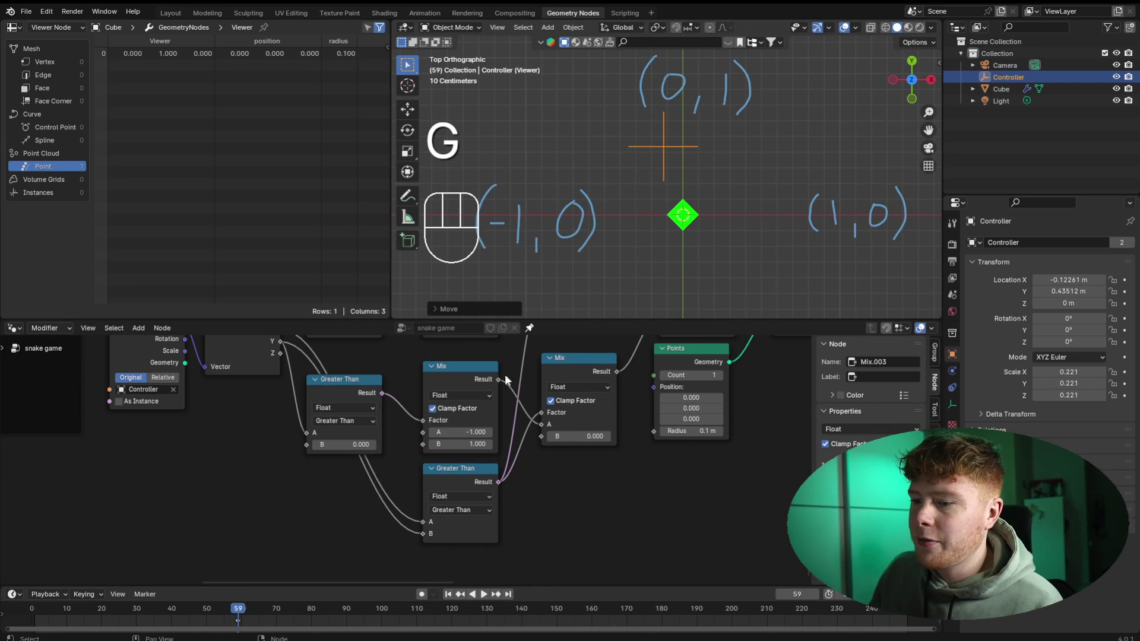
{"action": "scroll", "coordinate": [677, 220], "scroll_direction": "up", "scroll_amount": 1}
{"action": "mouse_move", "coordinate": [718, 170]}
{"action": "middle_mouse_down", "text": "shift"}
{"action": "mouse_move", "coordinate": [732, 203]}
{"action": "mouse_move", "coordinate": [726, 164]}
{"action": "middle_mouse_up", "text": "shift"}
{"action": "key", "text": "g"}
{"action": "left_click", "coordinate": [596, 235]}
{"action": "middle_click_drag", "start_coordinate": [635, 216], "coordinate": [675, 221], "text": "shift"}
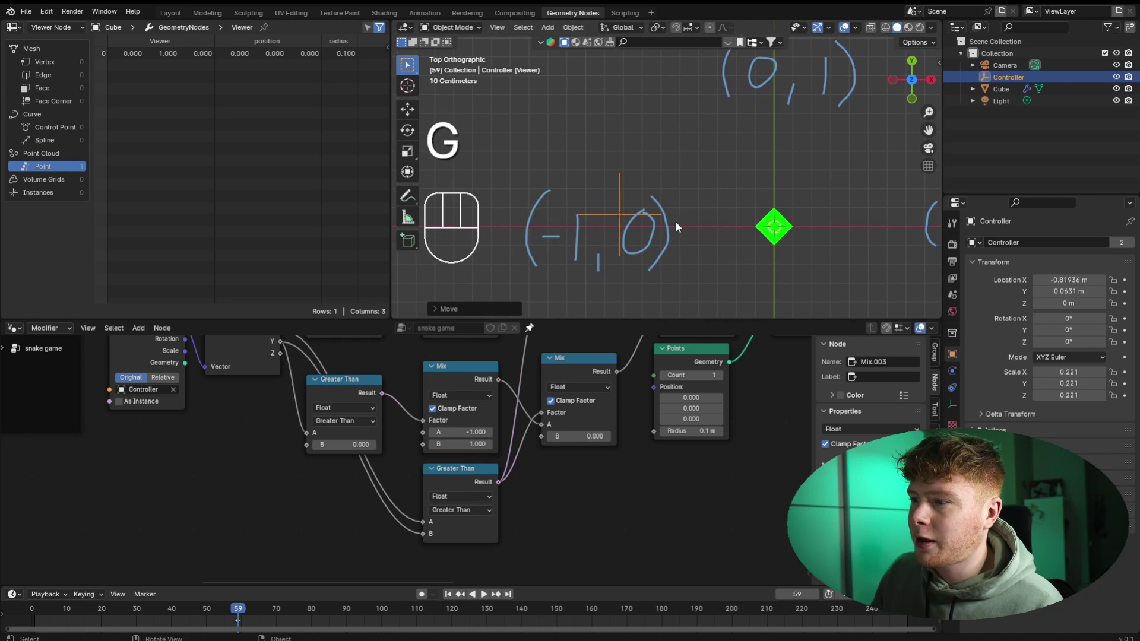
{"action": "middle_click_drag", "start_coordinate": [579, 218], "coordinate": [557, 242], "text": "shift"}
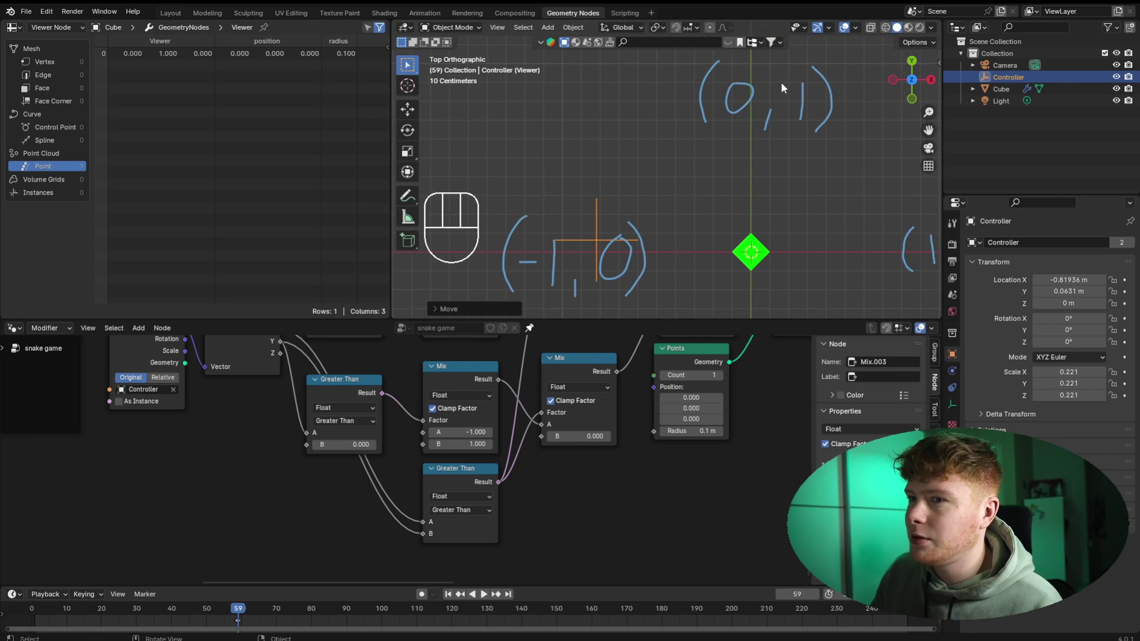
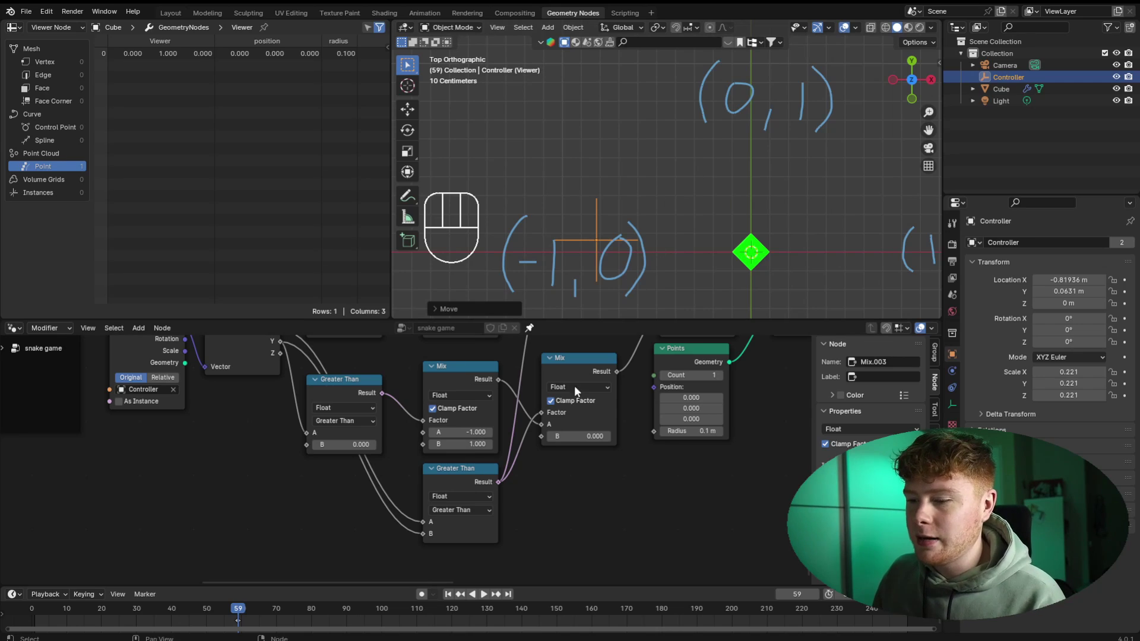
- Add reroutes on both links into the X-versus-Y Greater Than node and spread them apart to make room for more nodes
{"action": "left_click_drag", "start_coordinate": [466, 472], "coordinate": [467, 476]}
{"action": "left_click", "coordinate": [552, 520]}
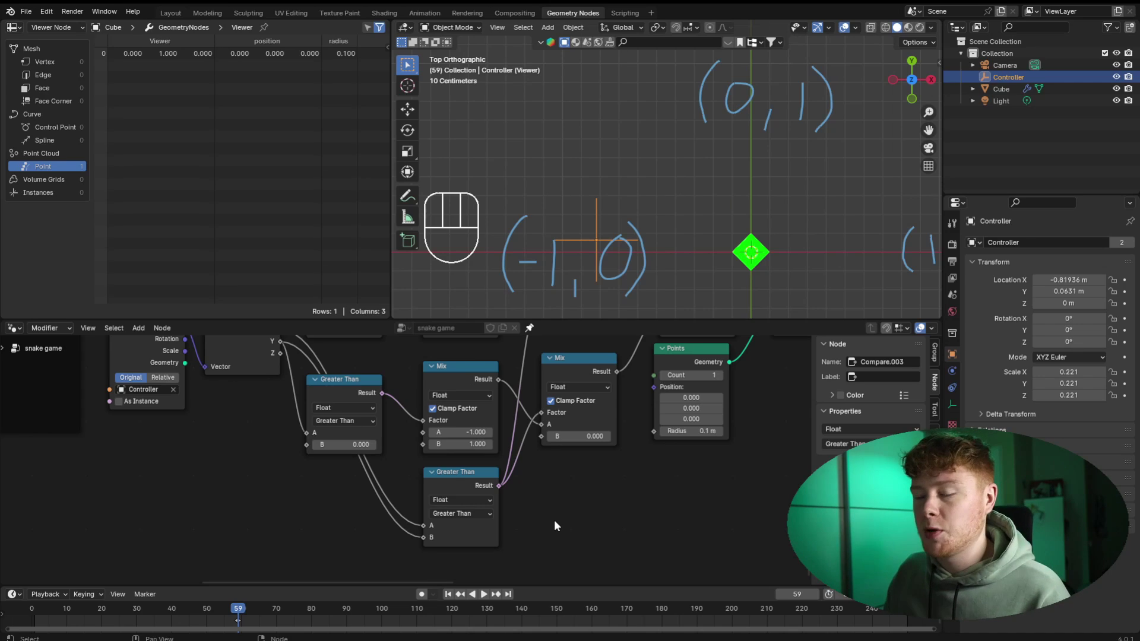
{"action": "scroll", "coordinate": [401, 453], "scroll_direction": "up", "scroll_amount": 2}
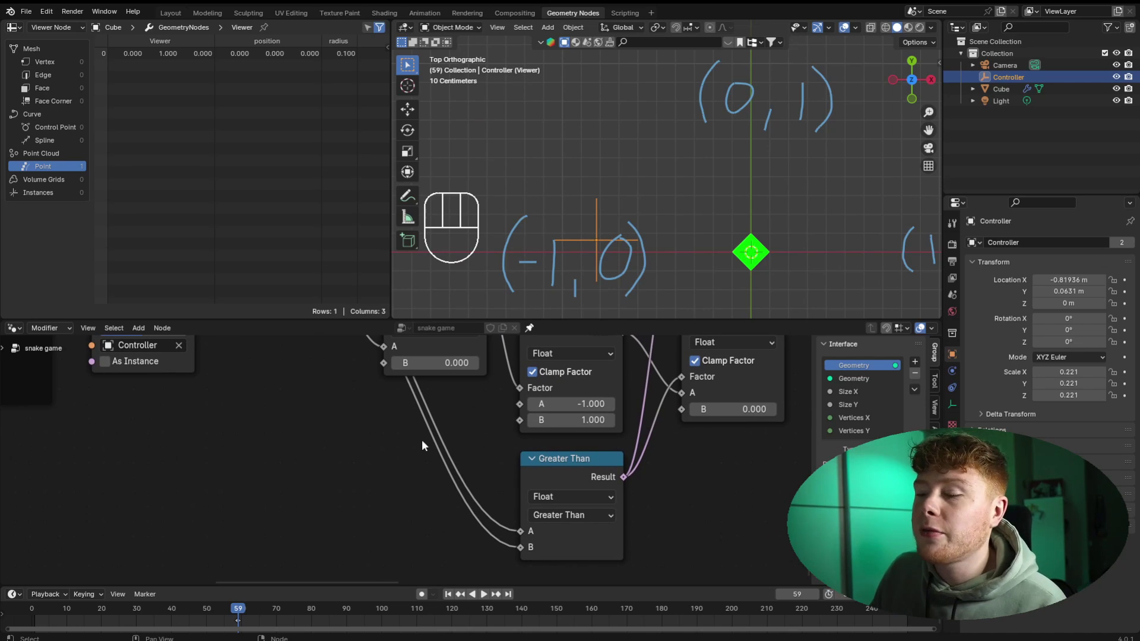
{"action": "key", "text": "shift"}
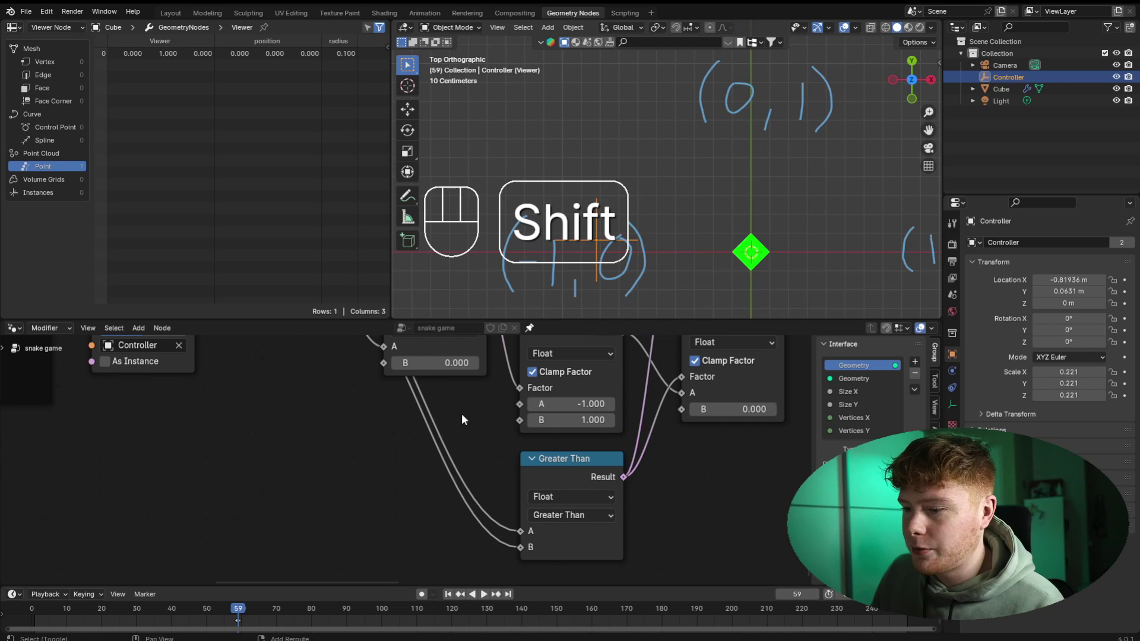
{"action": "right_click_drag", "start_coordinate": [462, 419], "coordinate": [438, 453], "text": "shift"}
{"action": "key", "text": "g"}
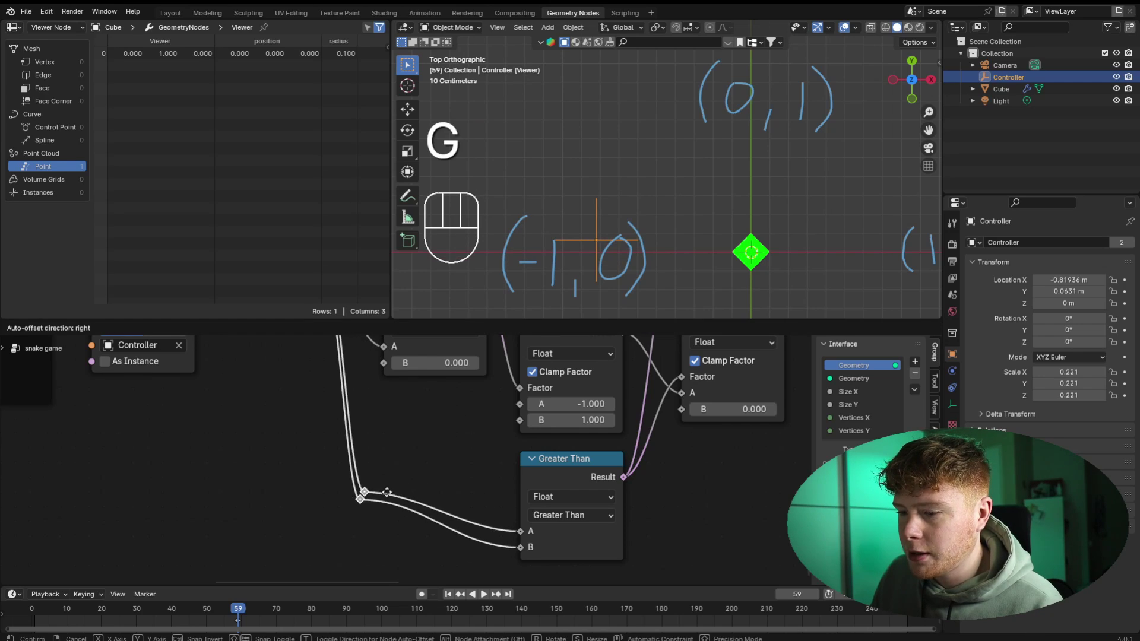
{"action": "left_click", "coordinate": [367, 537]}
{"action": "left_click", "coordinate": [340, 538]}
{"action": "key", "text": "g"}
{"action": "left_click", "coordinate": [356, 457]}
{"action": "left_click", "coordinate": [337, 548]}
{"action": "key", "text": "g"}
{"action": "key", "text": "g"}
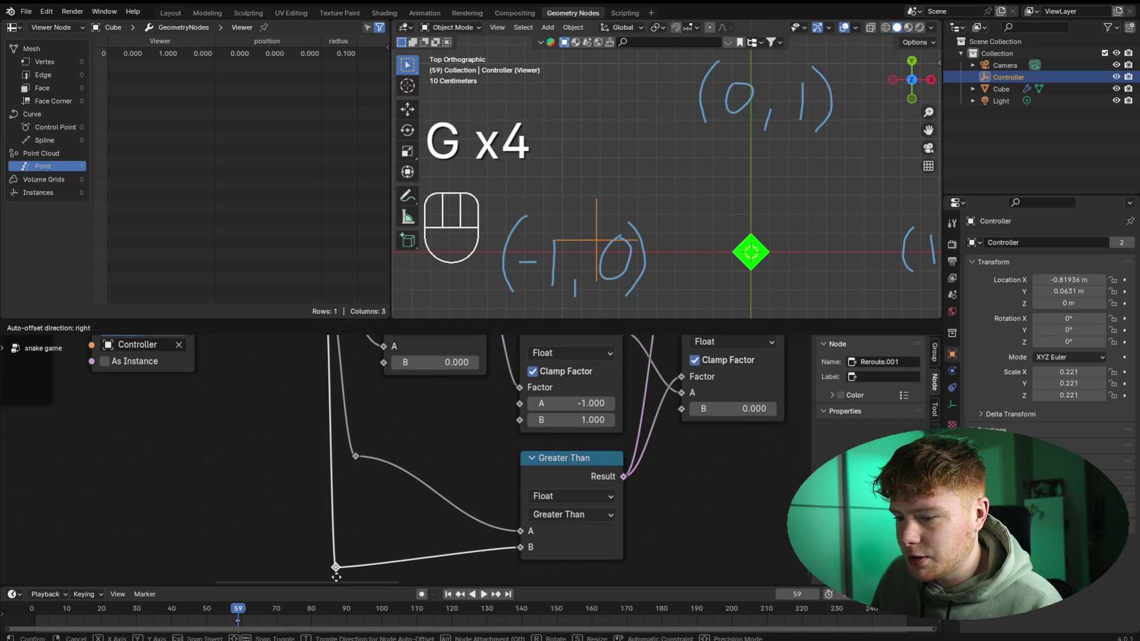
{"action": "left_click", "coordinate": [336, 573]}
- Insert a Math node set to Absolute on the link into input A of the X-versus-Y Greater Than node
{"action": "key", "text": "shift+a"}
{"action": "key", "text": "Return"}
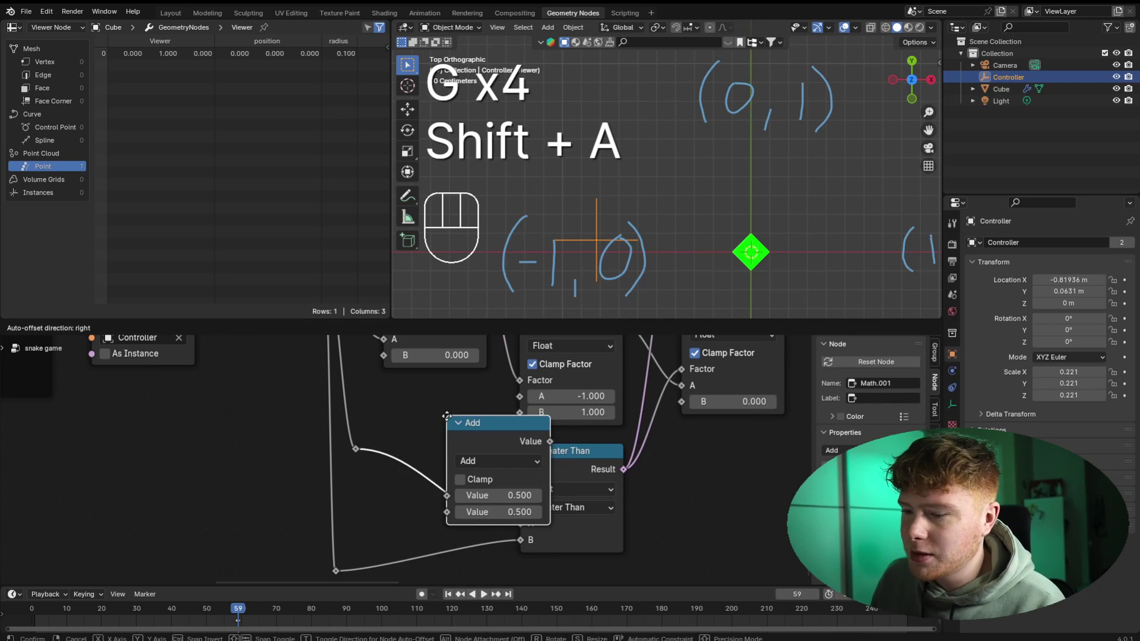
{"action": "left_click", "coordinate": [445, 446]}
{"action": "left_click", "coordinate": [445, 447]}
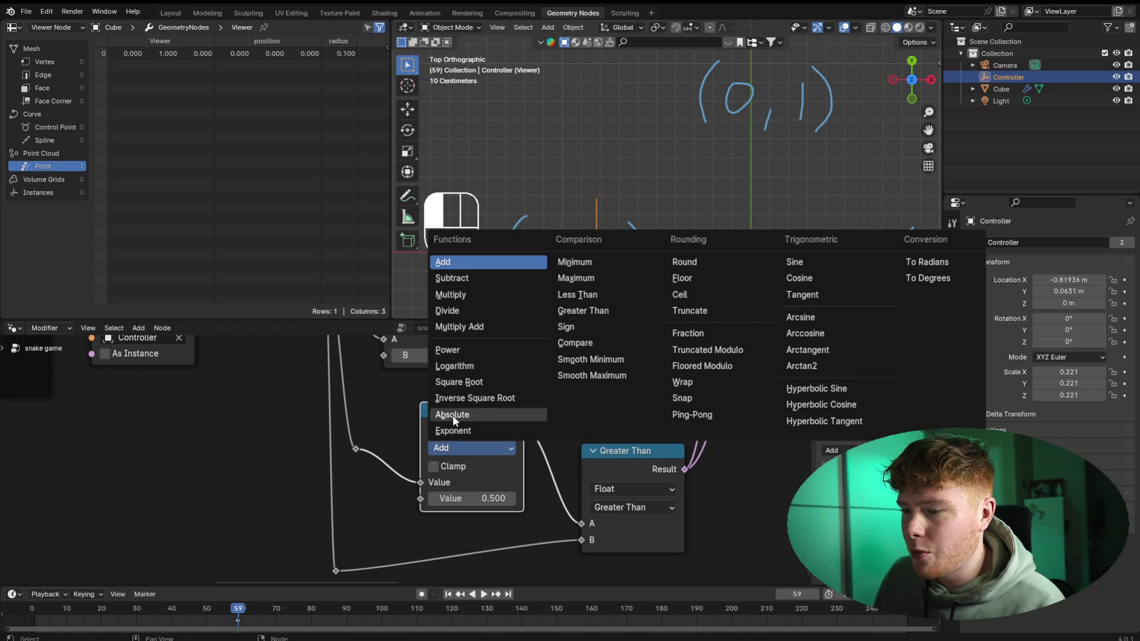
{"action": "left_click", "coordinate": [453, 416]}
- Duplicate the Absolute node onto the link into Greater Than's input B, and shift the lower output Mix node clear of Points
{"action": "middle_click_drag", "start_coordinate": [459, 448], "coordinate": [465, 405]}
{"action": "key", "text": "shift+d"}
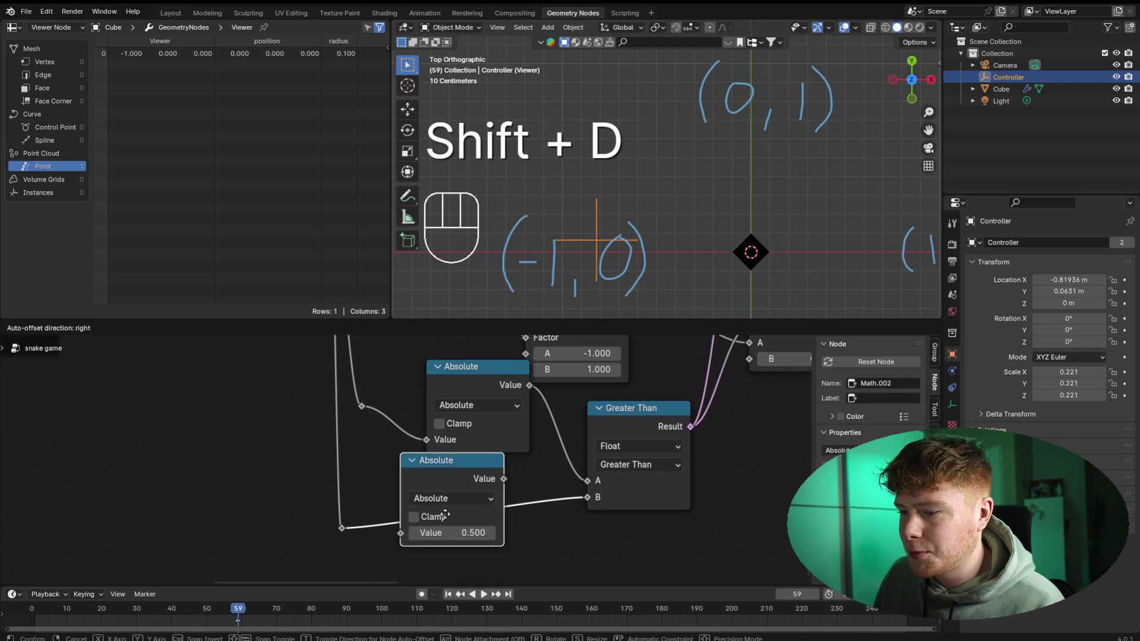
{"action": "left_click", "coordinate": [483, 535]}
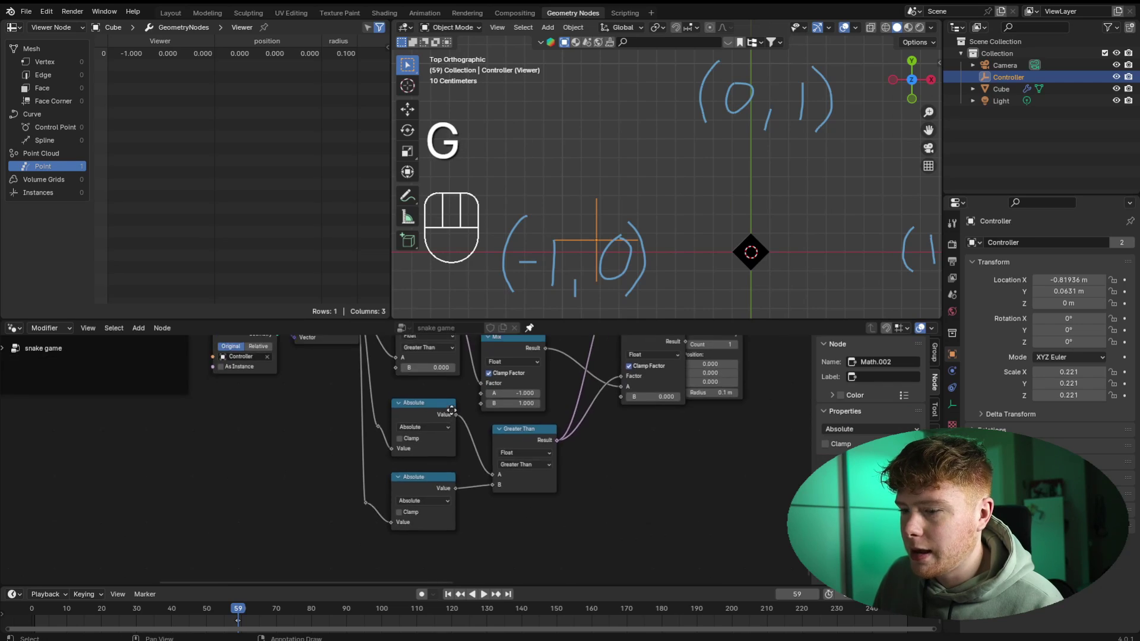
{"action": "middle_click_drag", "start_coordinate": [490, 416], "coordinate": [363, 458]}
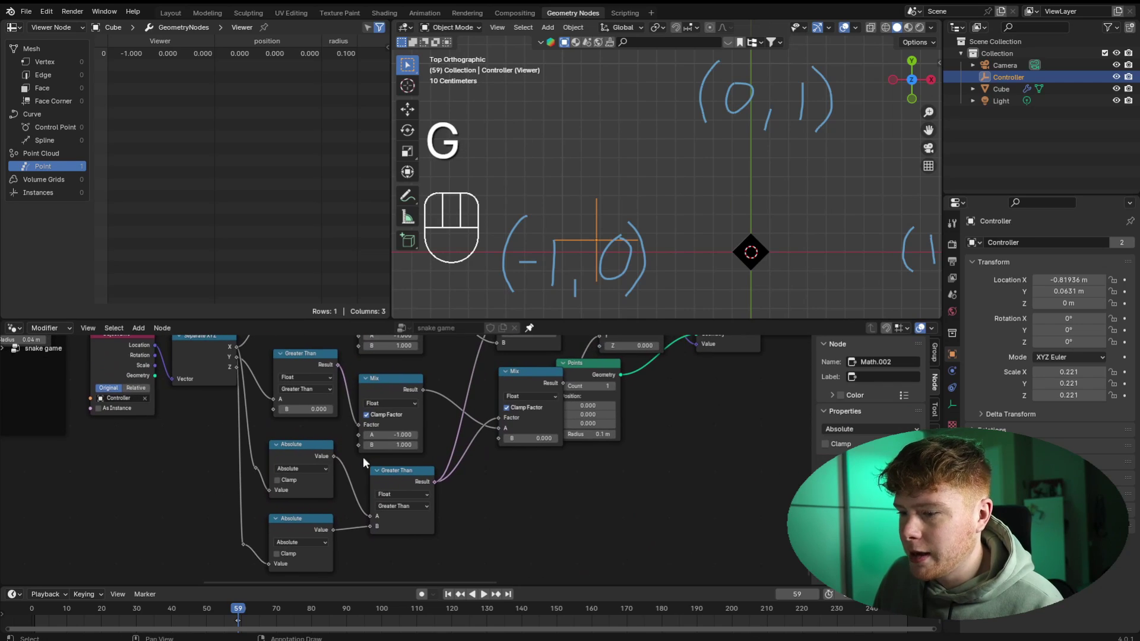
{"action": "left_click", "coordinate": [515, 386]}
- Move the Controller empty to the (-1, 0), (0, 1), (1, 0) and (0, -1) labels, checking the Viewer vector at each
{"action": "key", "text": "g"}
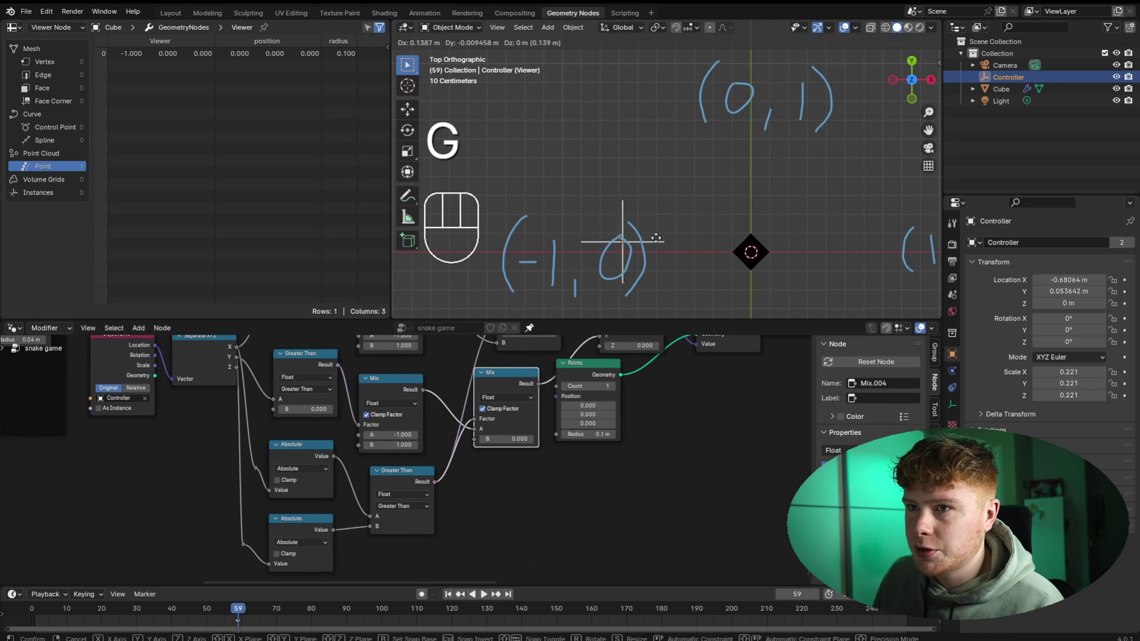
{"action": "left_click", "coordinate": [622, 246]}
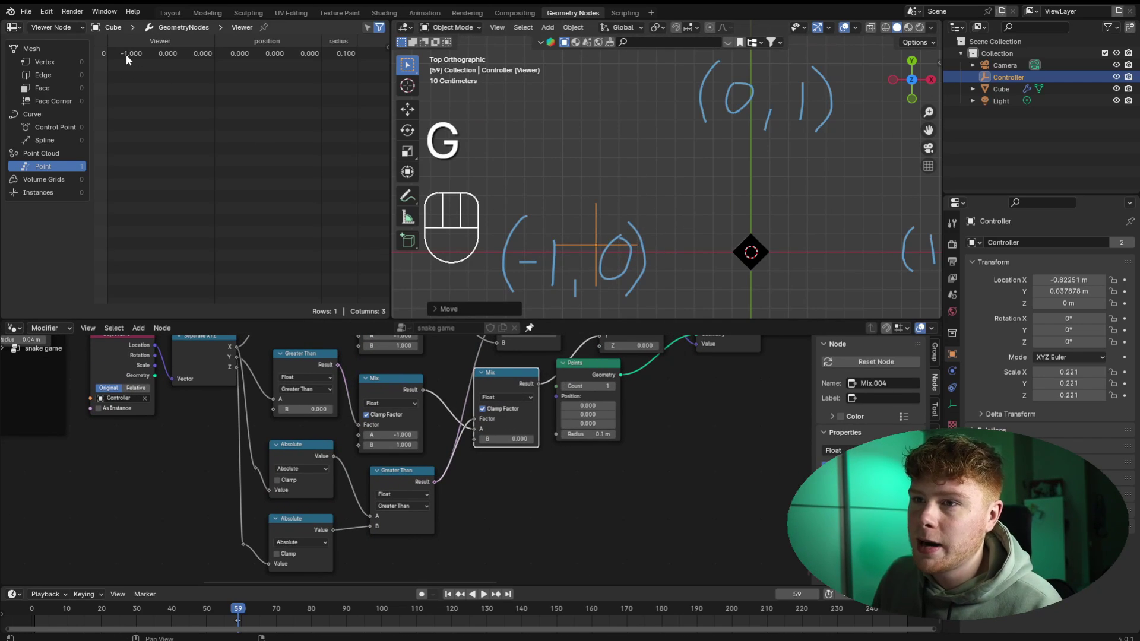
{"action": "middle_click_drag", "start_coordinate": [542, 218], "coordinate": [473, 193], "text": "shift"}
{"action": "key", "text": "g"}
{"action": "left_click", "coordinate": [629, 53]}
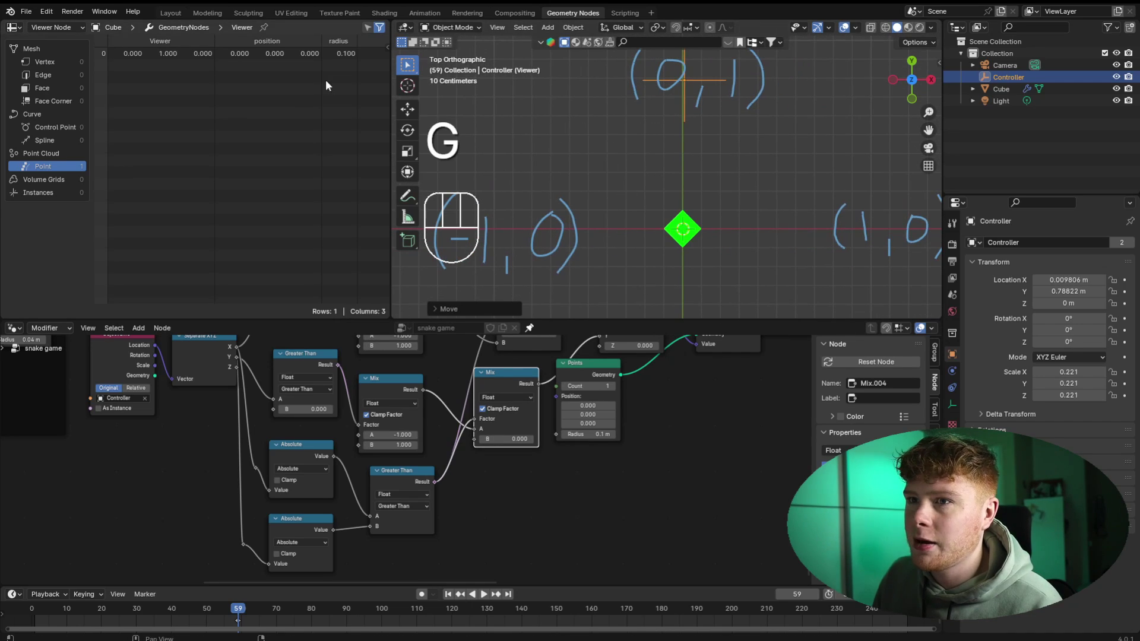
{"action": "scroll", "coordinate": [597, 141], "scroll_direction": "down", "scroll_amount": 4}
{"action": "key", "text": "g"}
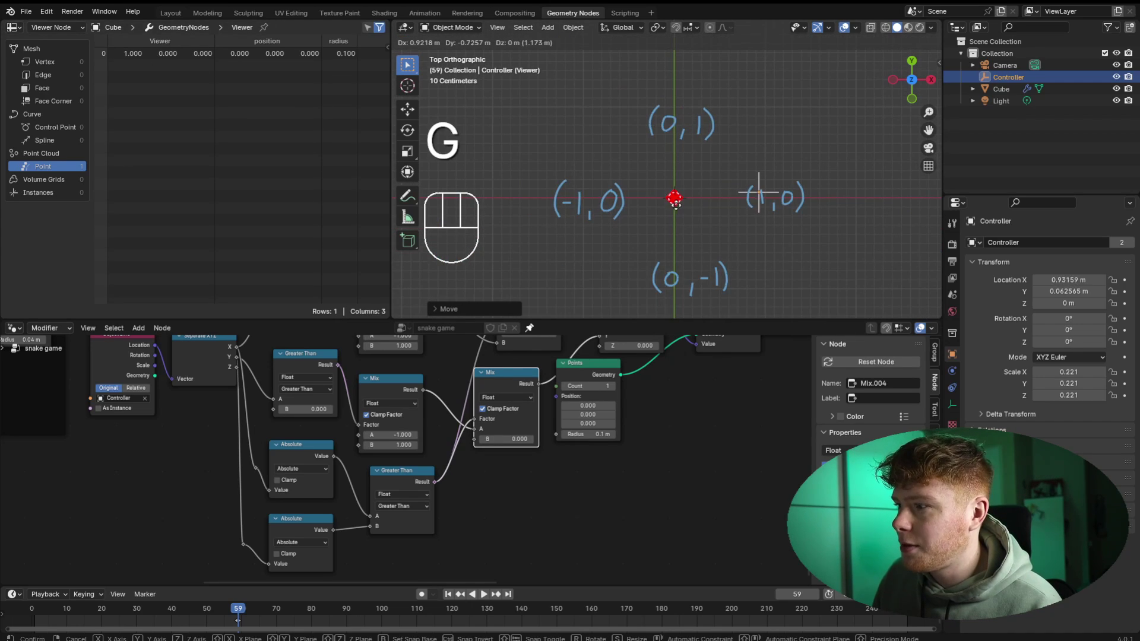
{"action": "left_click", "coordinate": [681, 208]}
{"action": "key", "text": "g"}
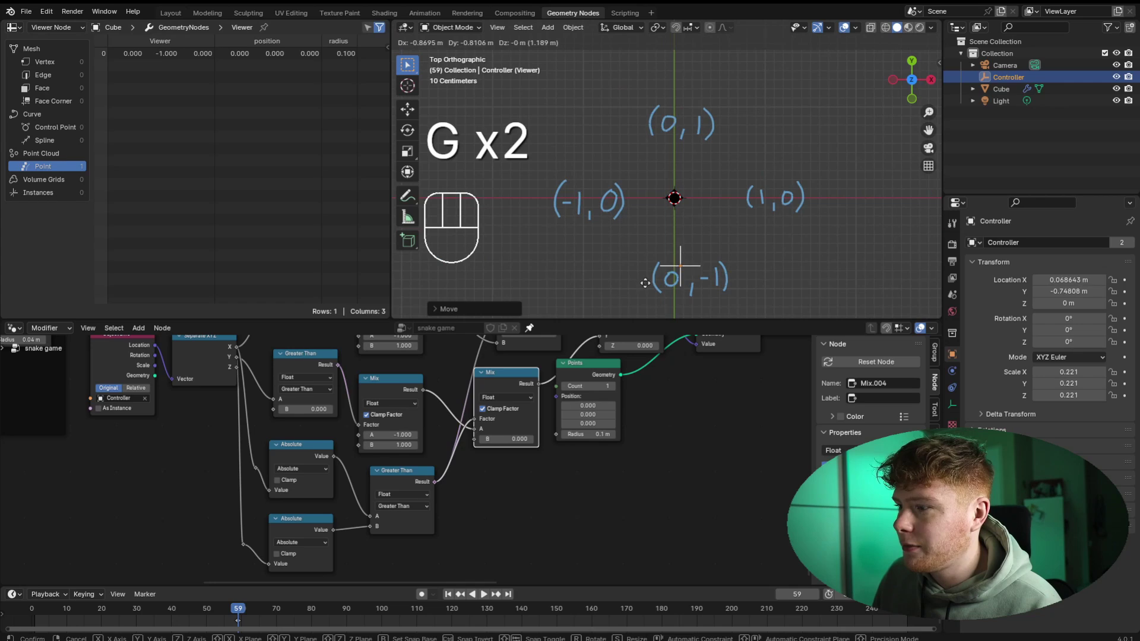
{"action": "left_click", "coordinate": [642, 287]}
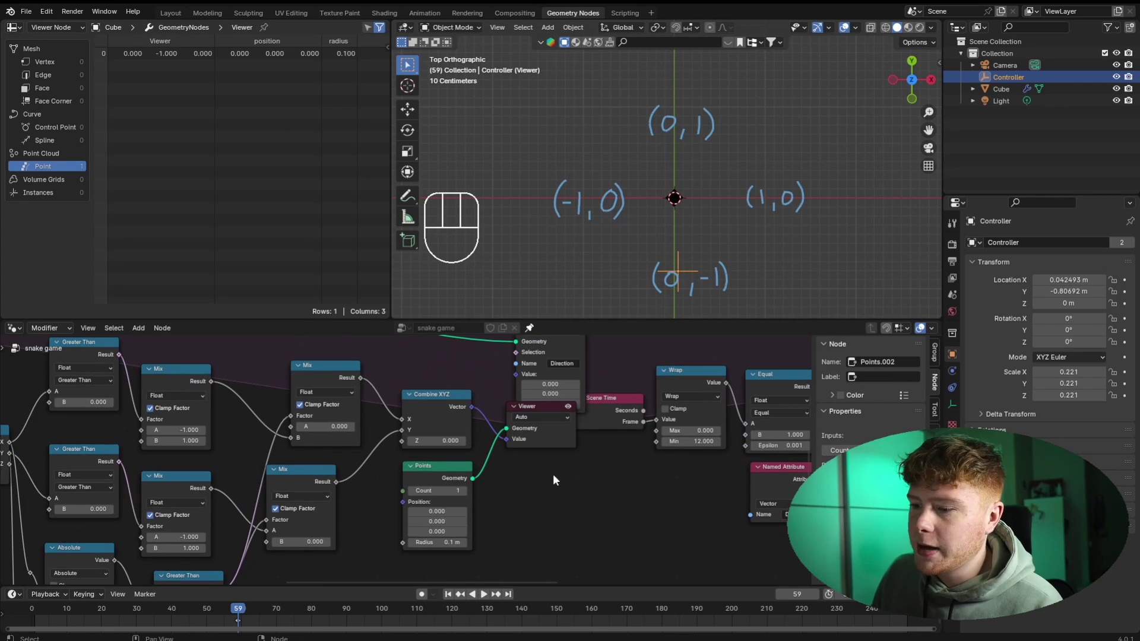
- Delete the test Points node and the Viewer node
{"action": "left_click", "coordinate": [432, 468]}
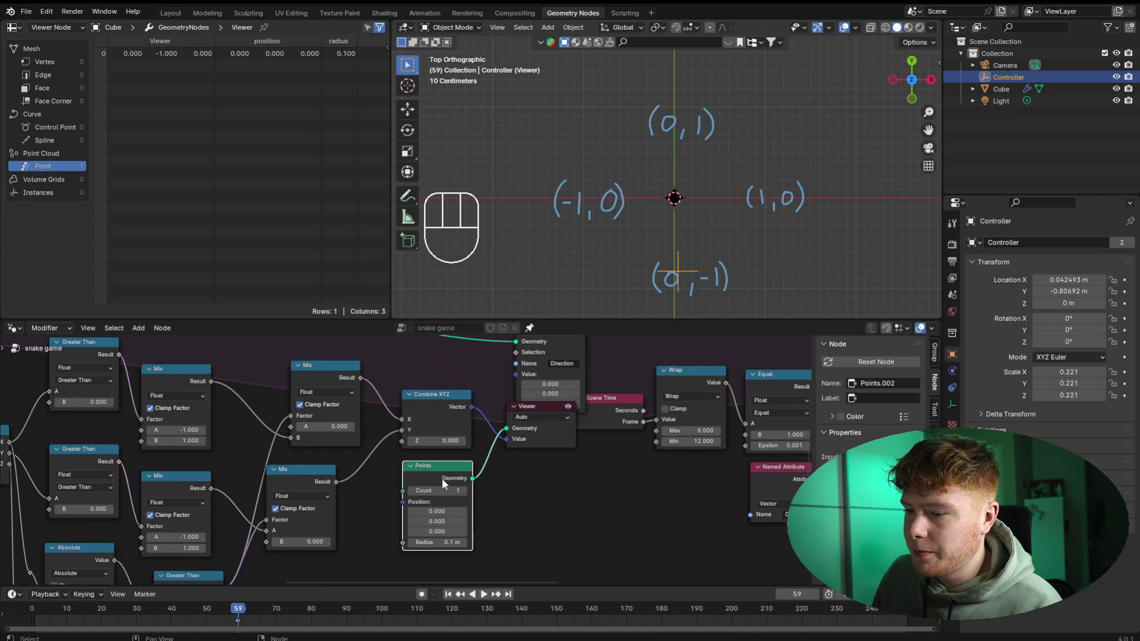
{"action": "key", "text": "x"}
{"action": "left_click", "coordinate": [534, 410]}
{"action": "key", "text": "x"}
- Connect Combine XYZ's Vector output to the Value input of the Direction Store Named Attribute node
{"action": "scroll", "coordinate": [458, 478], "scroll_direction": "up", "scroll_amount": 2}
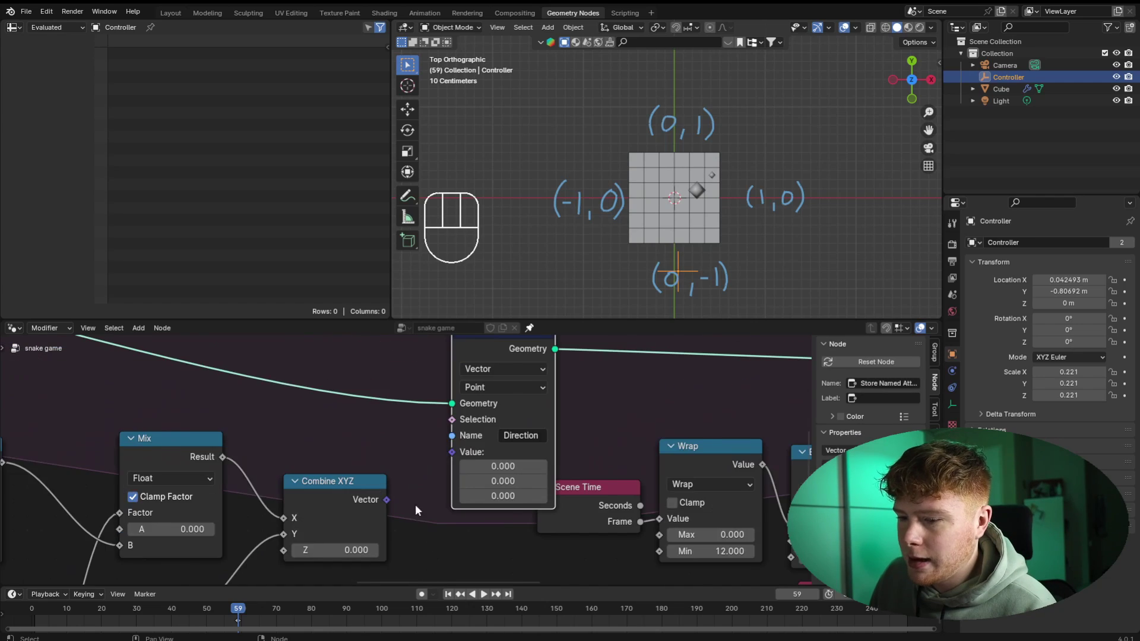
{"action": "scroll", "coordinate": [415, 504], "scroll_direction": "down", "scroll_amount": 2}
{"action": "left_click_drag", "start_coordinate": [385, 512], "coordinate": [431, 479]}
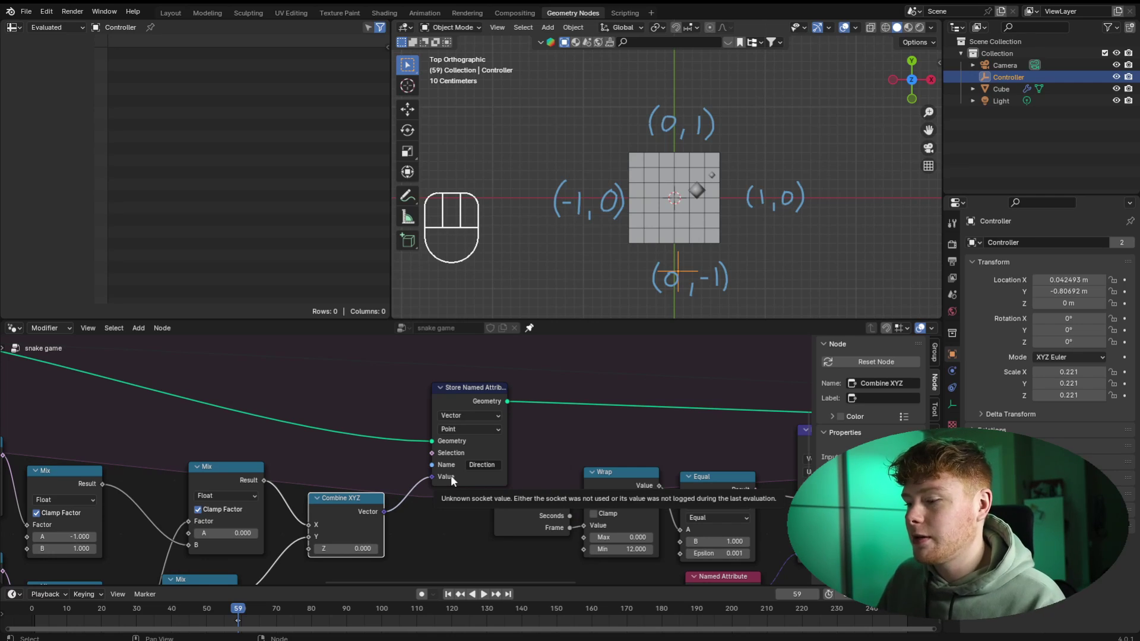
- Enclose the controller nodes from Object Info through Combine XYZ in a frame and move it below the Apple frame
{"action": "key", "text": "Home"}
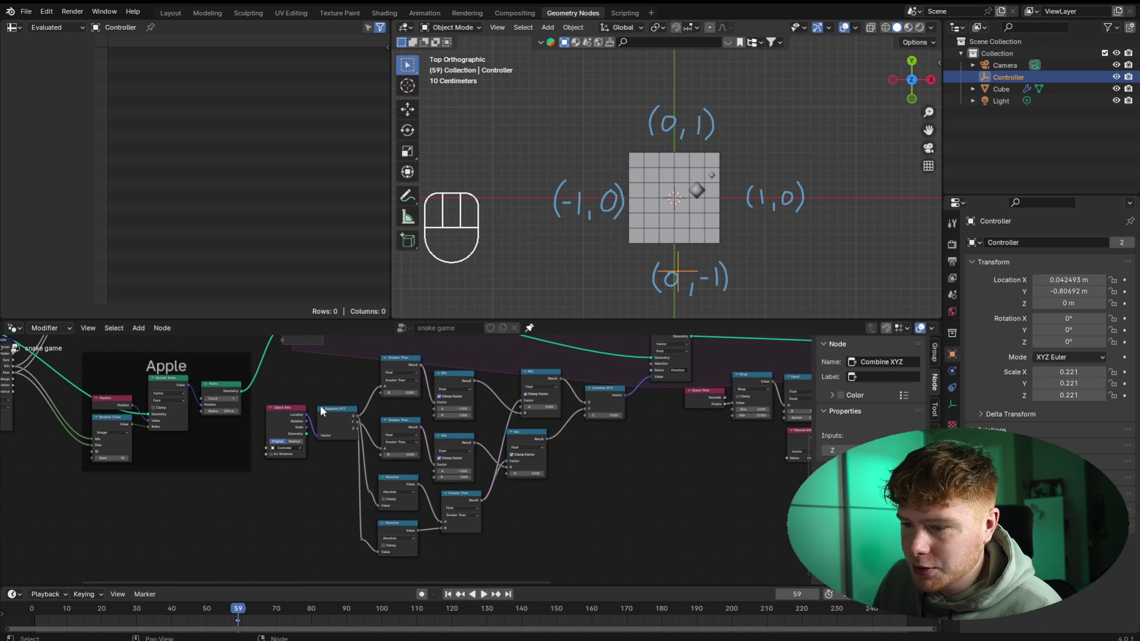
{"action": "left_click_drag", "start_coordinate": [290, 373], "coordinate": [613, 545]}
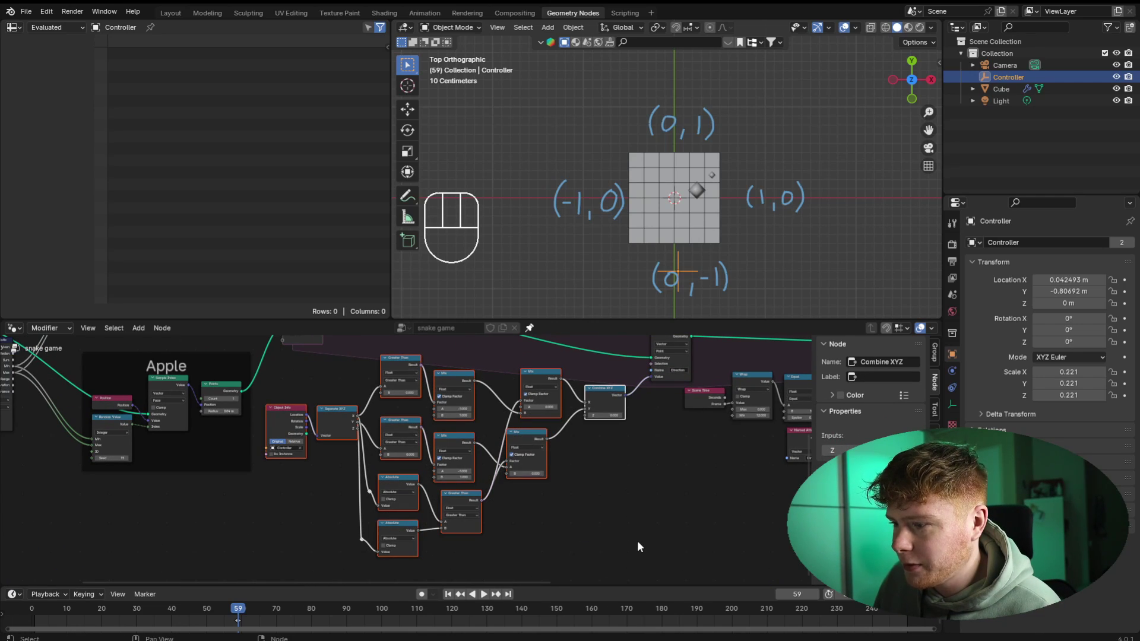
{"action": "key", "text": "ctrl+j"}
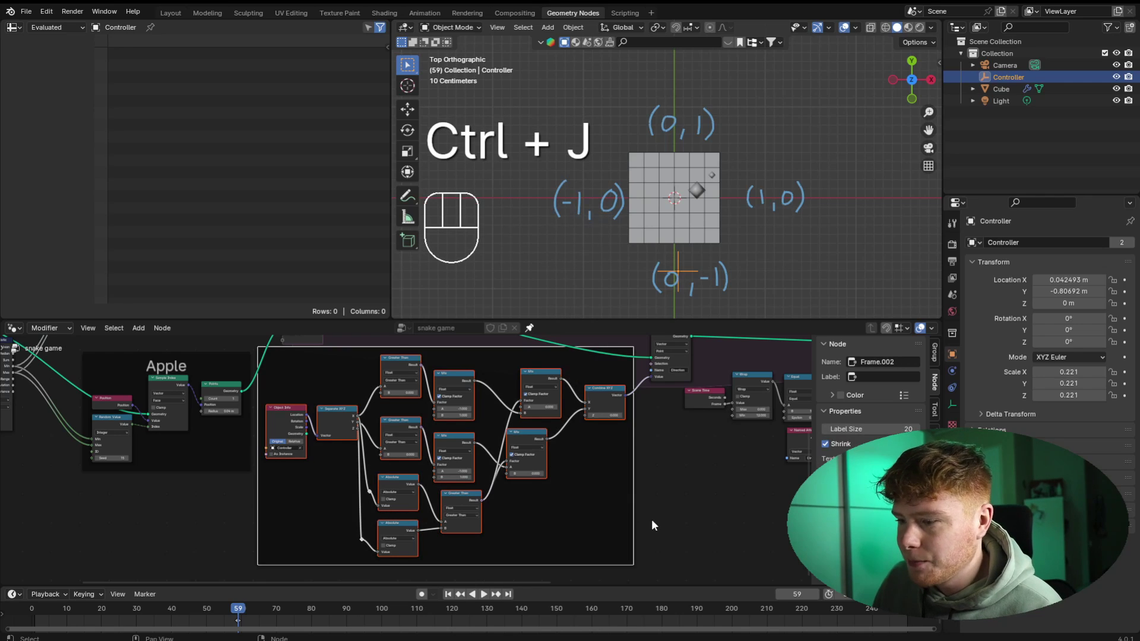
{"action": "scroll", "coordinate": [651, 527], "scroll_direction": "down", "scroll_amount": 2}
{"action": "middle_click_drag", "start_coordinate": [652, 527], "coordinate": [654, 432]}
{"action": "key", "text": "g"}
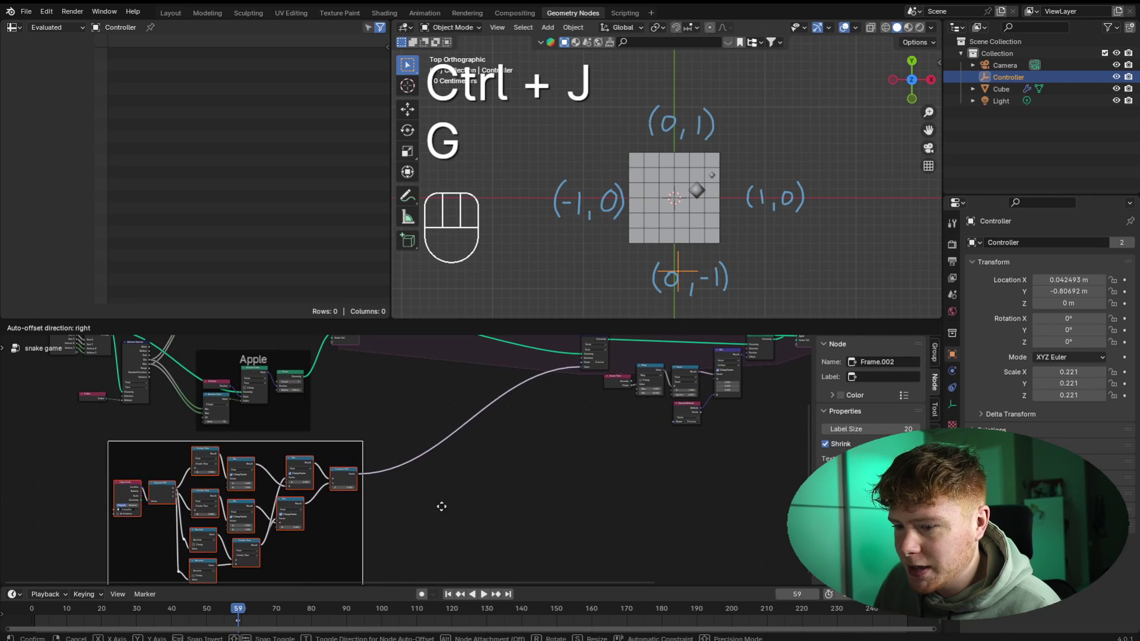
{"action": "scroll", "coordinate": [443, 513], "scroll_direction": "up", "scroll_amount": 2}
{"action": "left_click", "coordinate": [481, 386]}
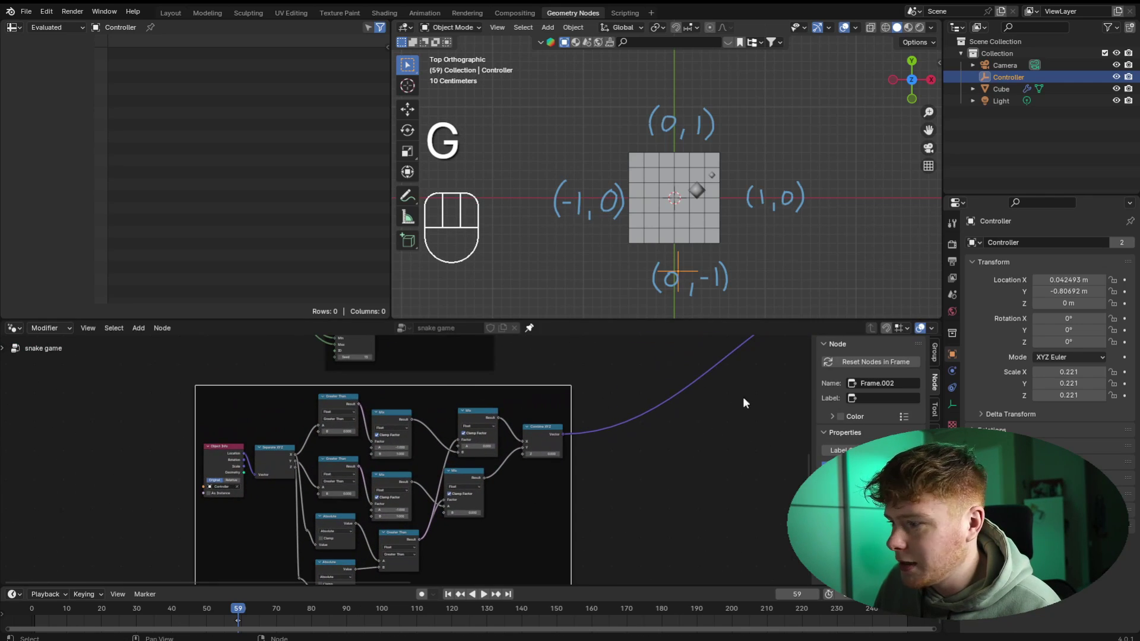
- Label the new frame "Controller nodes" and set its label size to 59
{"action": "left_click", "coordinate": [873, 397]}
{"action": "type", "text": "C"}
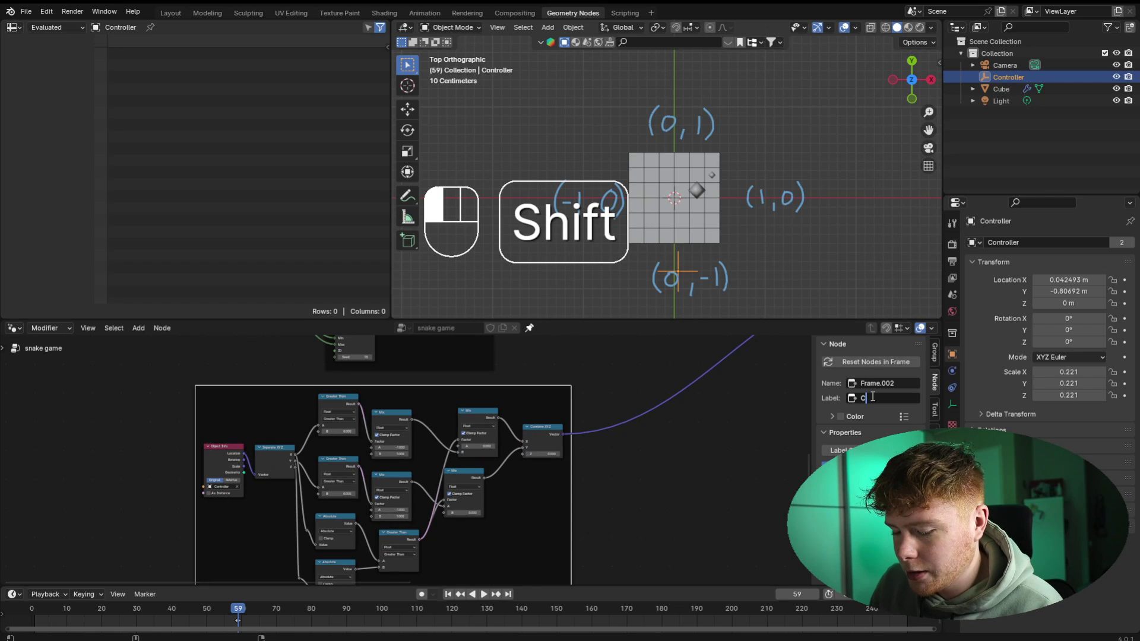
{"action": "type", "text": "ottor"}
{"action": "key", "text": "BackSpace"}
{"action": "type", "text": "roller lno"}
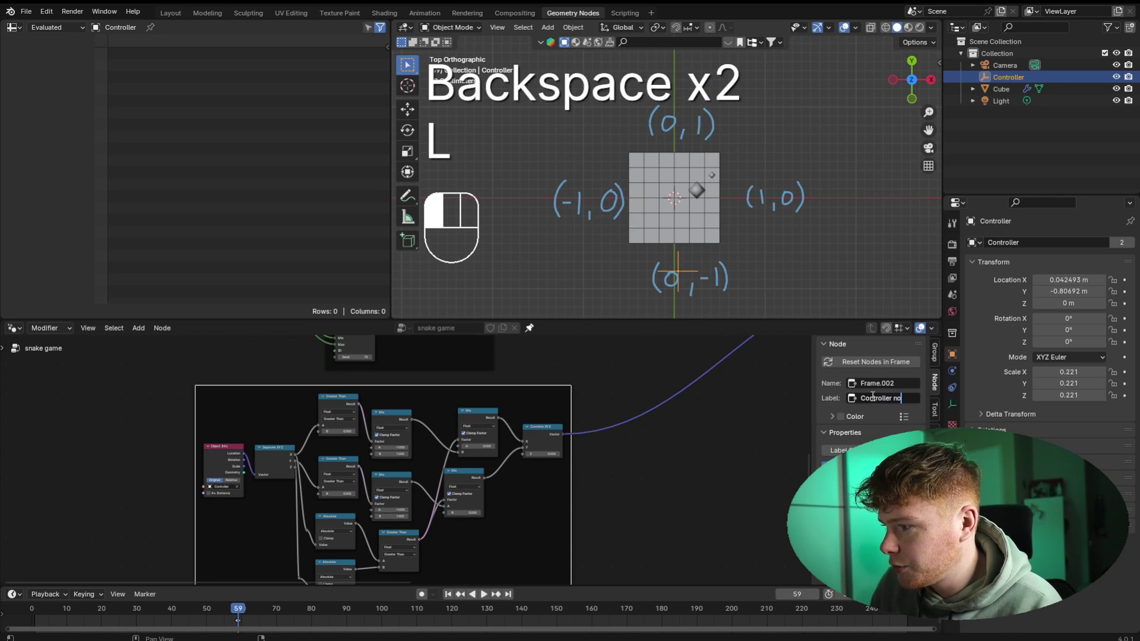
{"action": "type", "text": "des"}
{"action": "key", "text": "Return"}
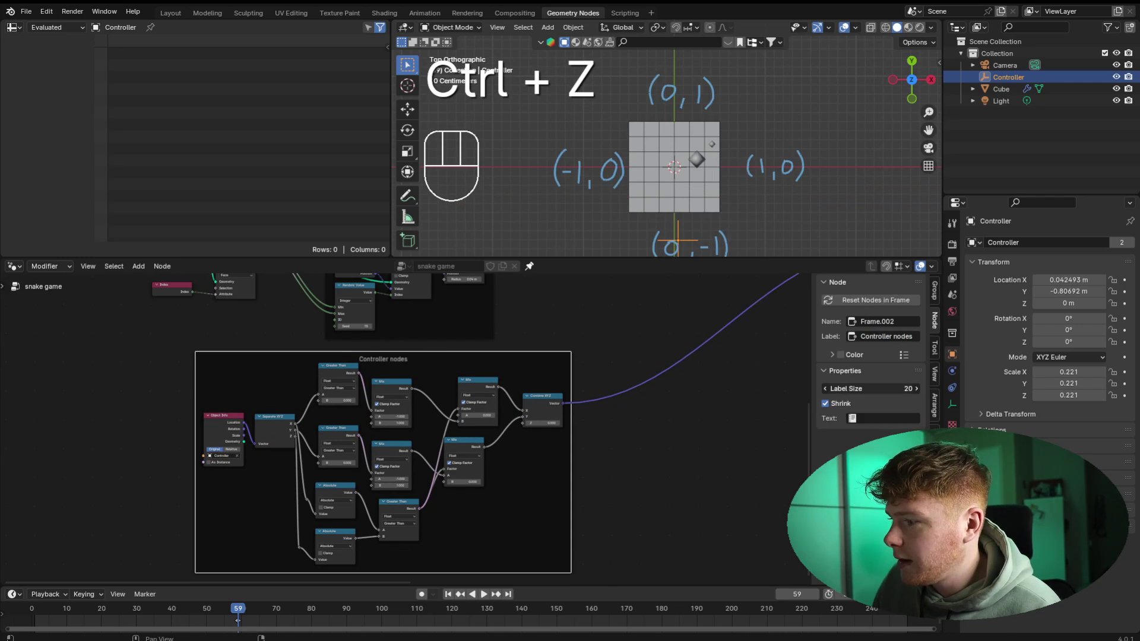
{"action": "left_click_drag", "start_coordinate": [872, 389], "coordinate": [911, 389]}
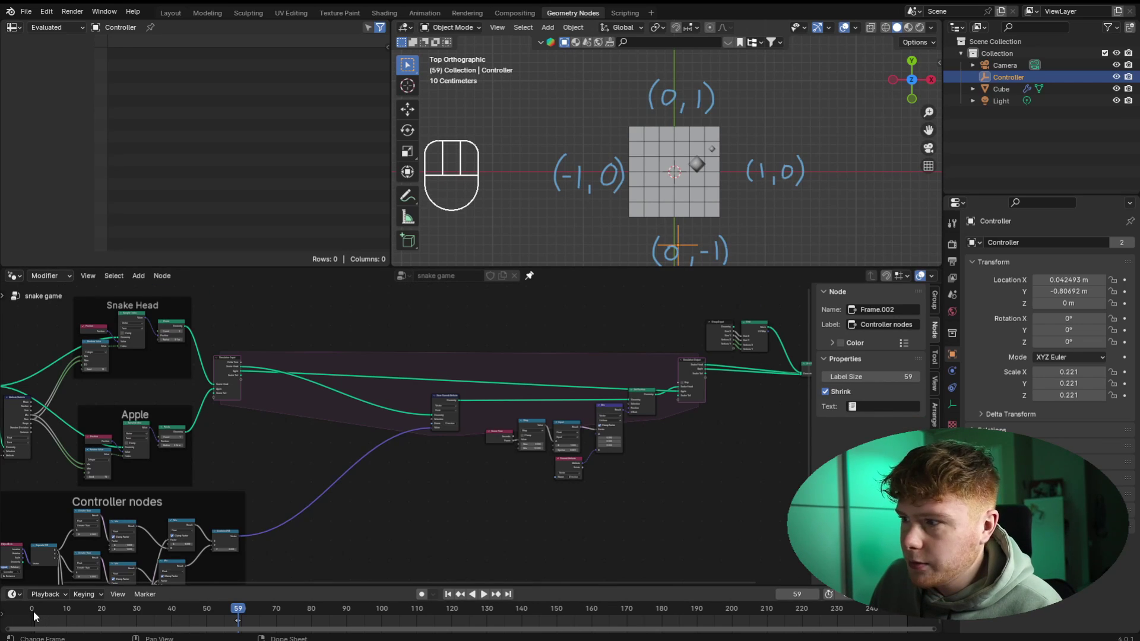
- Play the animation from frame 1 while moving the Controller empty around to test steering the snake head
{"action": "left_click", "coordinate": [33, 611]}
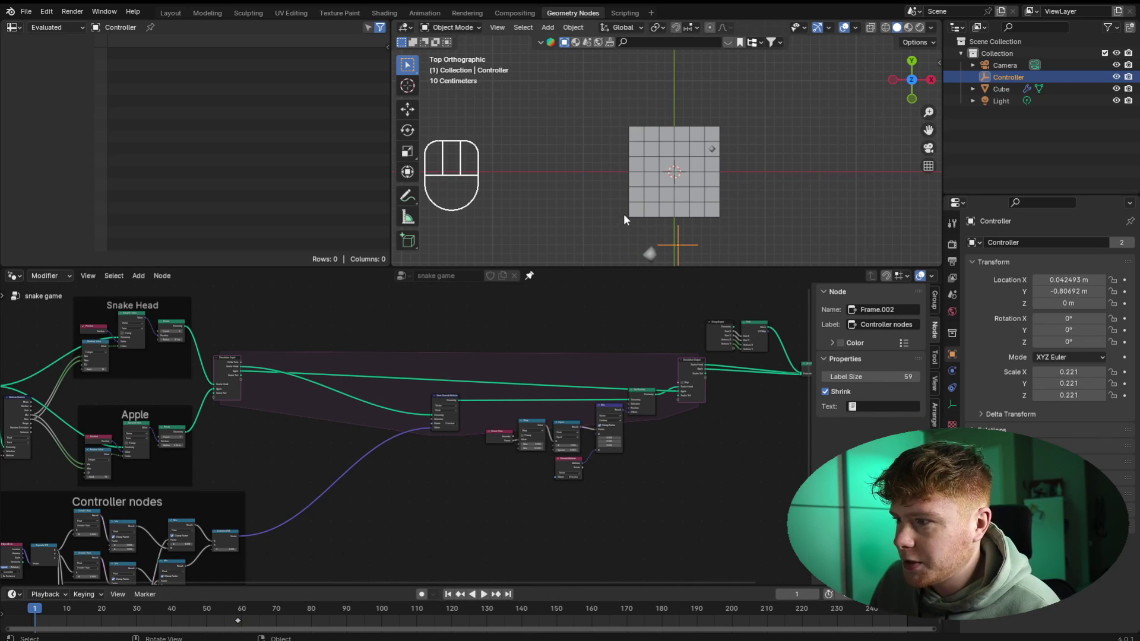
{"action": "key", "text": "g"}
{"action": "key", "text": "space"}
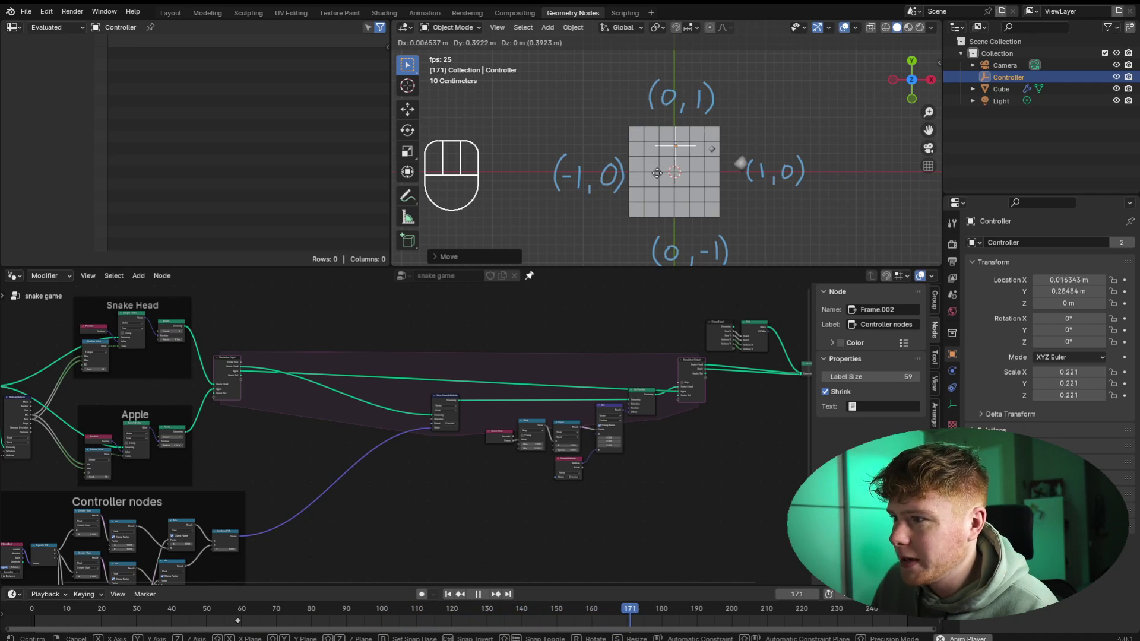
{"action": "left_click", "coordinate": [659, 172]}
{"action": "key", "text": "space"}
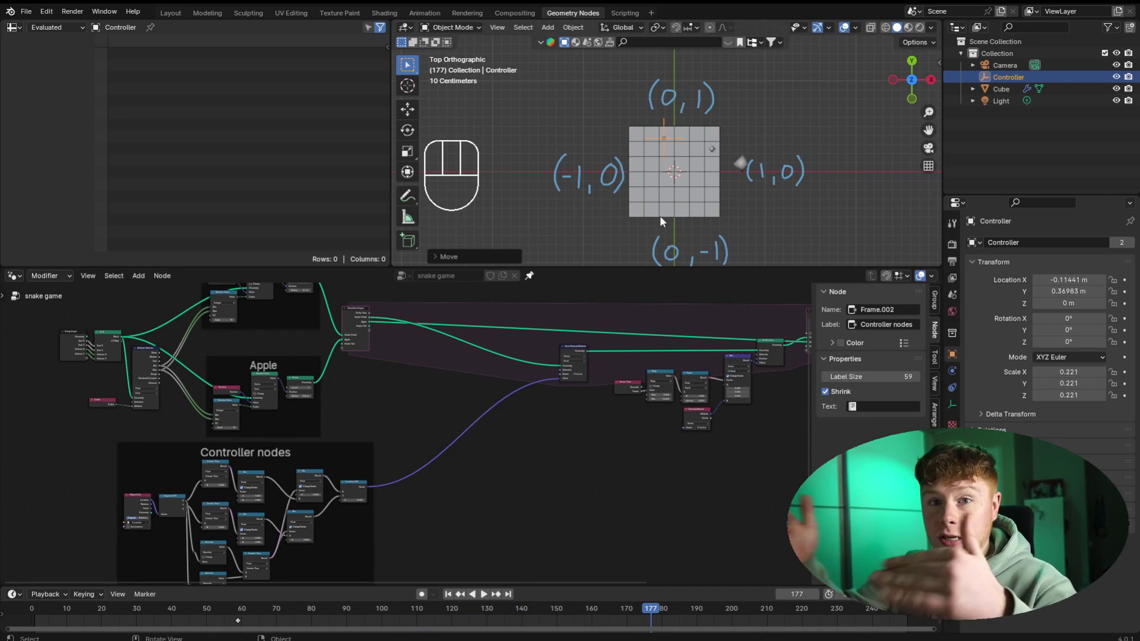
- Annotate below the grid with a bracket spanning its full width labelled 1m, and mark the individual columns of the lowest row
{"action": "scroll", "coordinate": [663, 196], "scroll_direction": "up", "scroll_amount": 5}
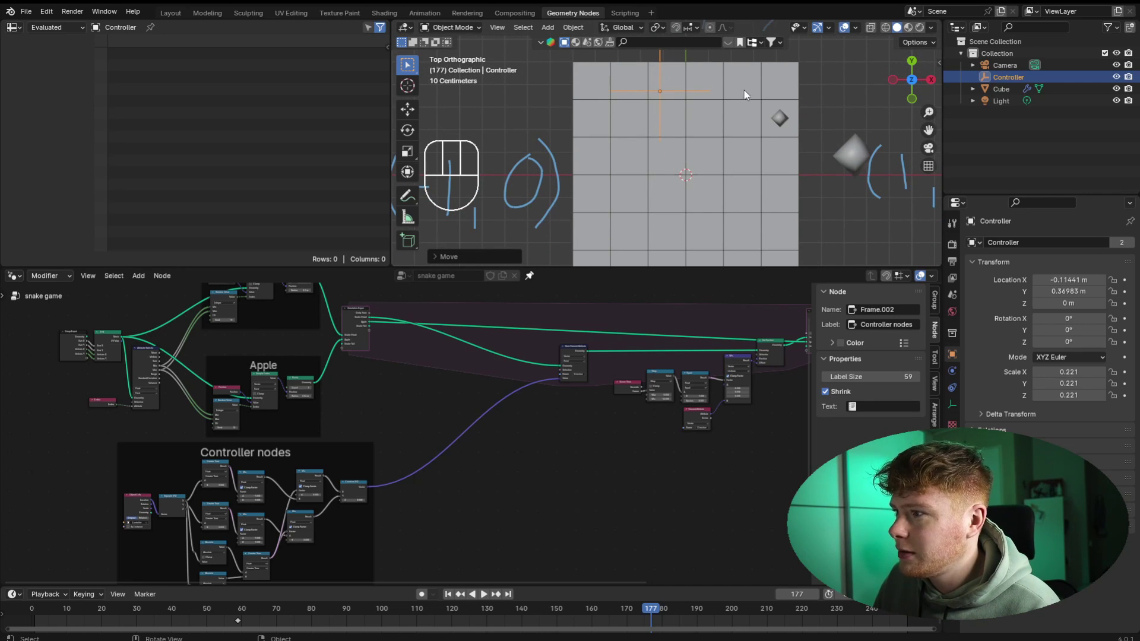
{"action": "middle_click_drag", "start_coordinate": [663, 190], "coordinate": [665, 152], "text": "shift"}
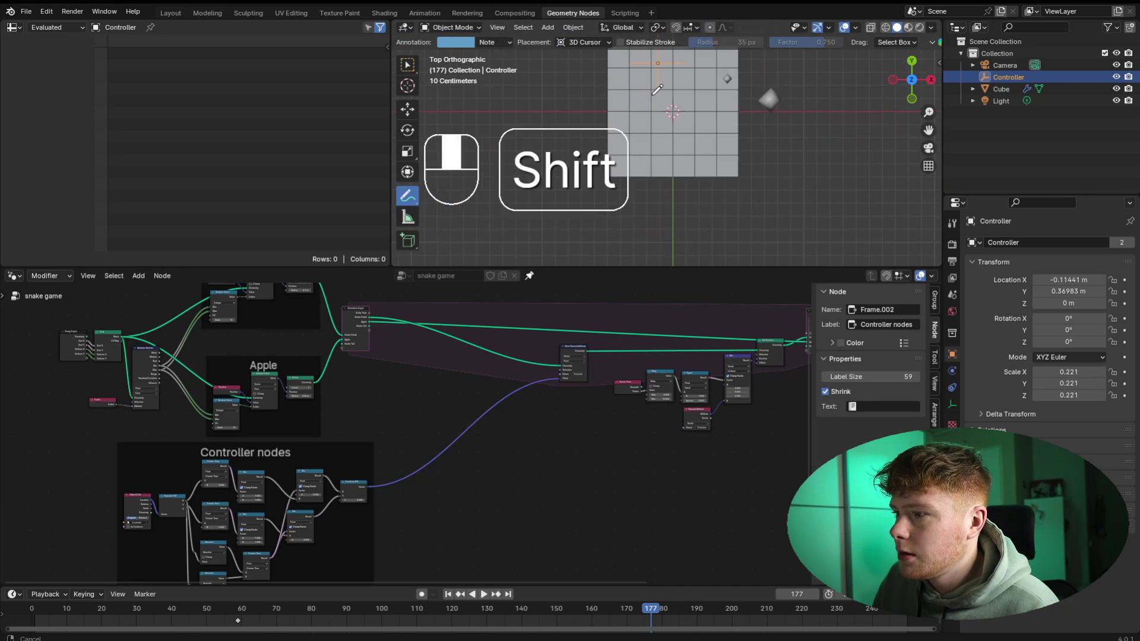
{"action": "scroll", "coordinate": [660, 172], "scroll_direction": "up", "scroll_amount": 2}
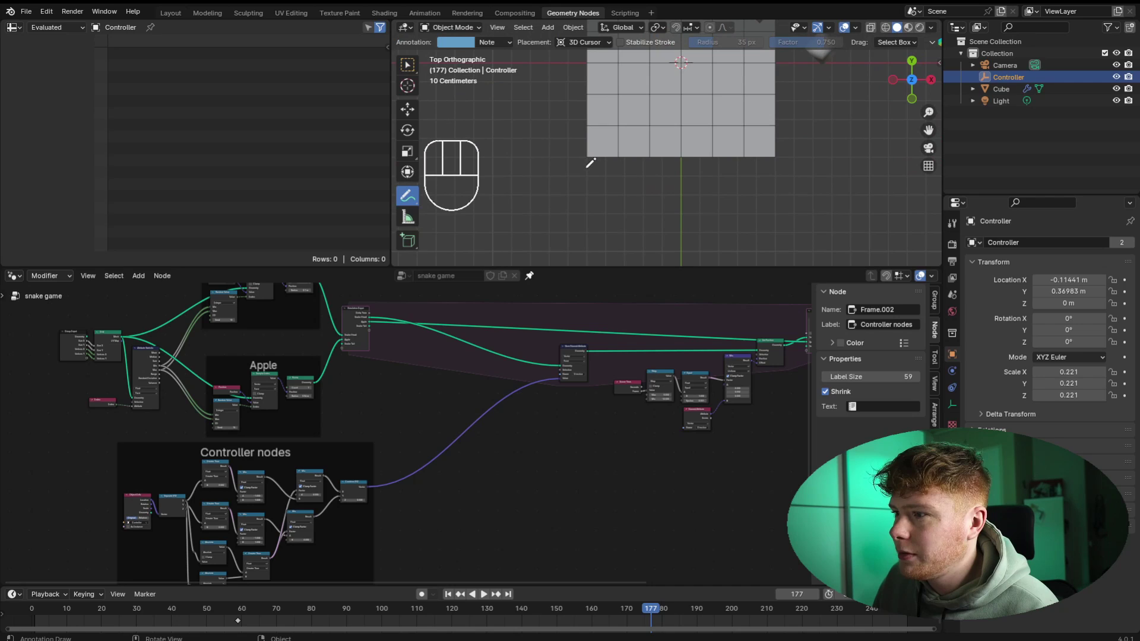
{"action": "left_click_drag", "start_coordinate": [588, 173], "coordinate": [594, 172]}
{"action": "left_click_drag", "start_coordinate": [775, 170], "coordinate": [775, 193]}
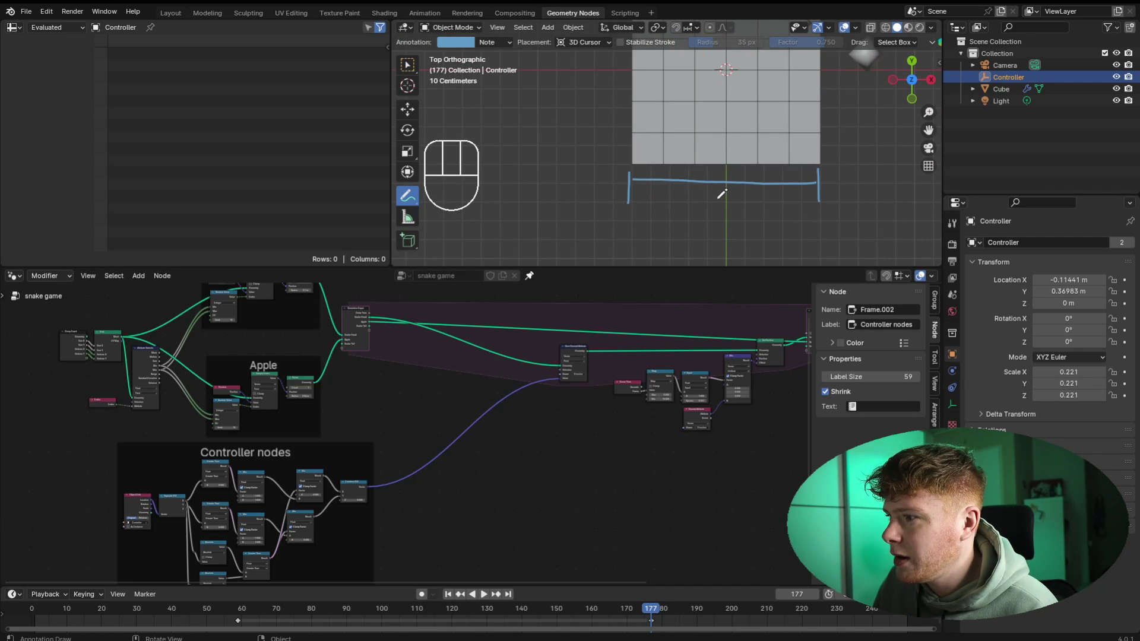
{"action": "mouse_move", "coordinate": [712, 199]}
{"action": "left_mouse_down"}
{"action": "mouse_move", "coordinate": [736, 196]}
{"action": "mouse_move", "coordinate": [740, 236]}
{"action": "mouse_move", "coordinate": [787, 218]}
{"action": "left_mouse_up"}
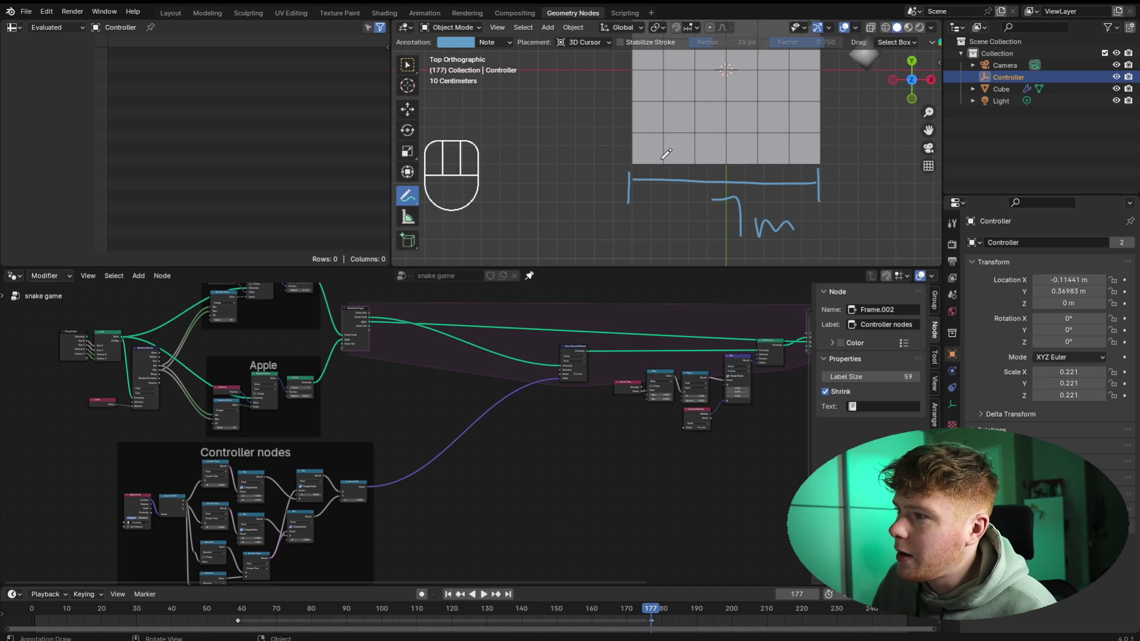
{"action": "left_click_drag", "start_coordinate": [641, 137], "coordinate": [712, 161]}
{"action": "left_click_drag", "start_coordinate": [805, 141], "coordinate": [803, 162]}
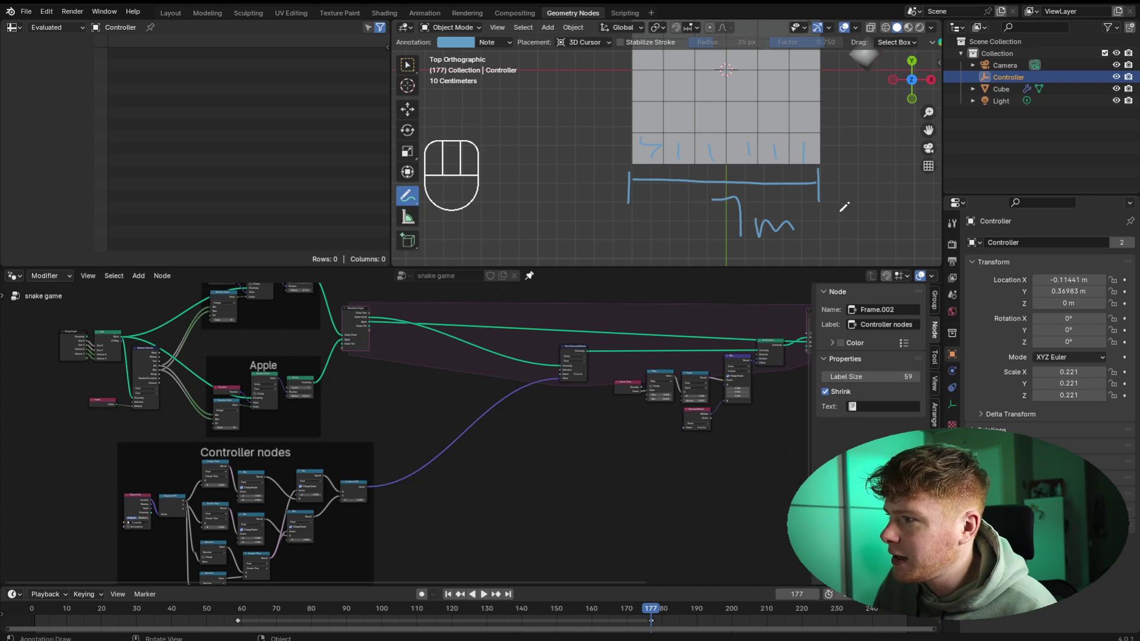
{"action": "left_click", "coordinate": [407, 67]}
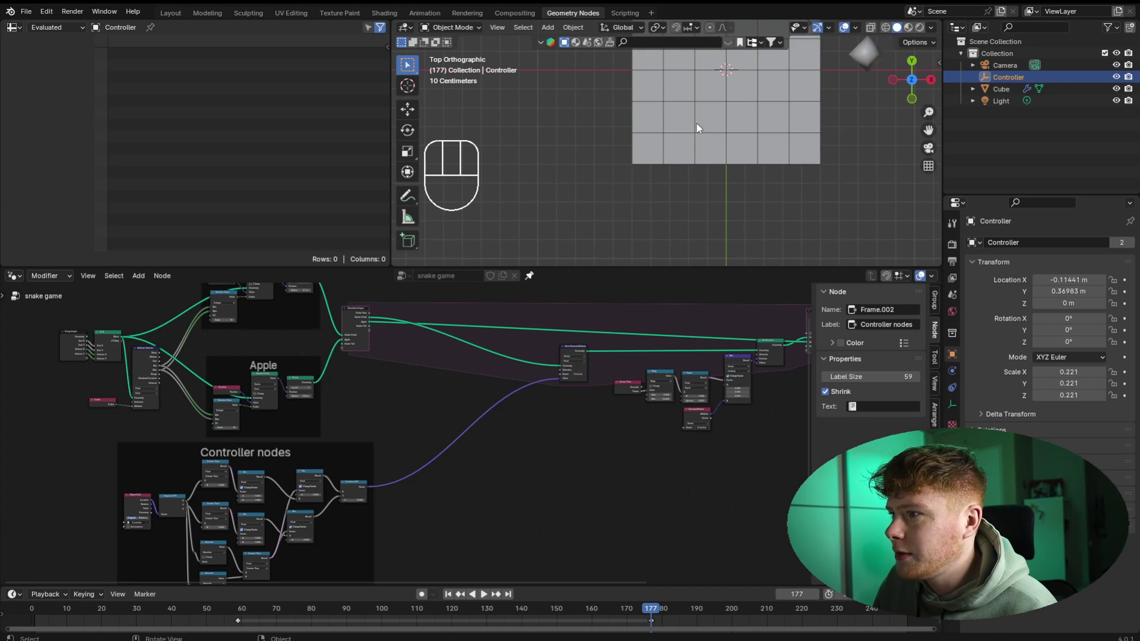
- Select the Cube grid object and insert a Vector Math node on the link leaving the controller's Combine XYZ node
{"action": "left_click", "coordinate": [696, 125]}
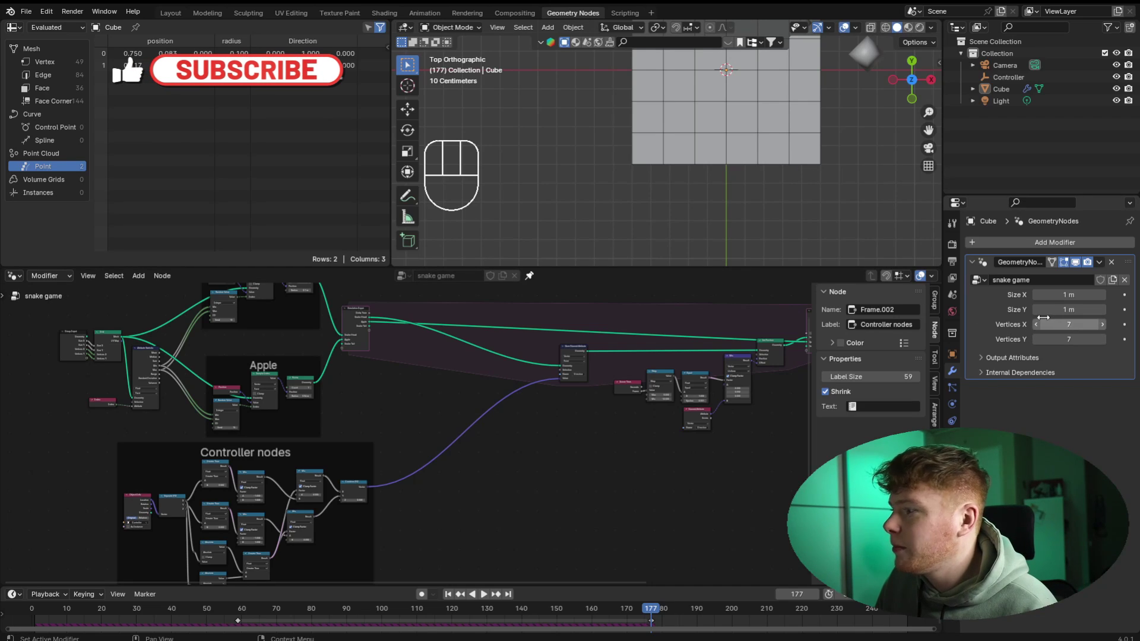
{"action": "scroll", "coordinate": [416, 481], "scroll_direction": "up", "scroll_amount": 5}
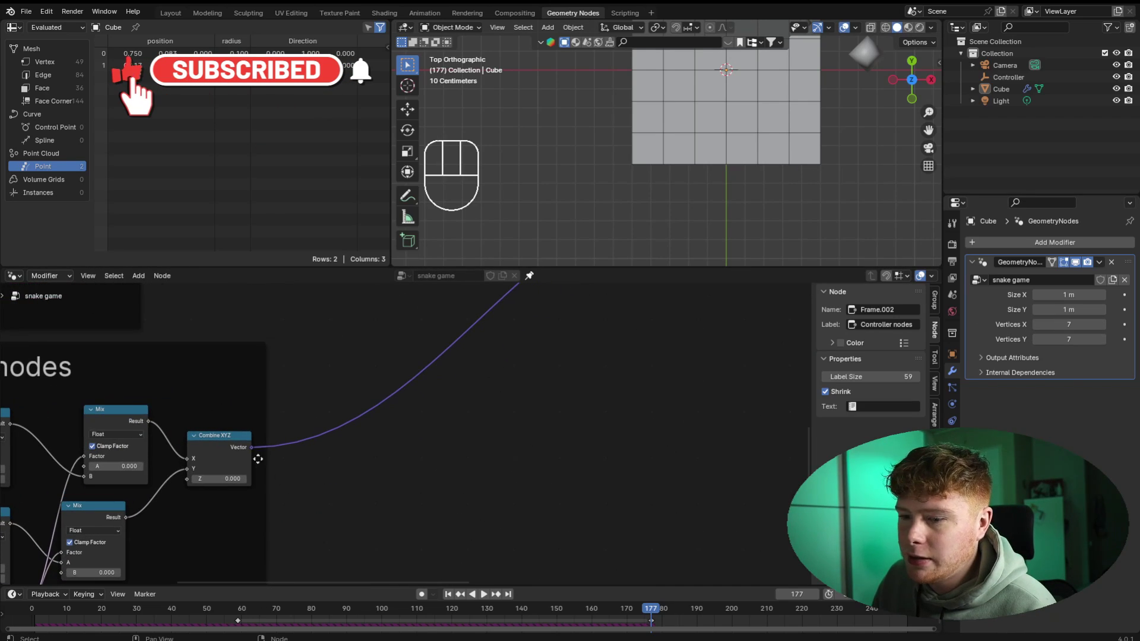
{"action": "scroll", "coordinate": [242, 437], "scroll_direction": "down", "scroll_amount": 1}
{"action": "middle_click_drag", "start_coordinate": [243, 437], "coordinate": [382, 431]}
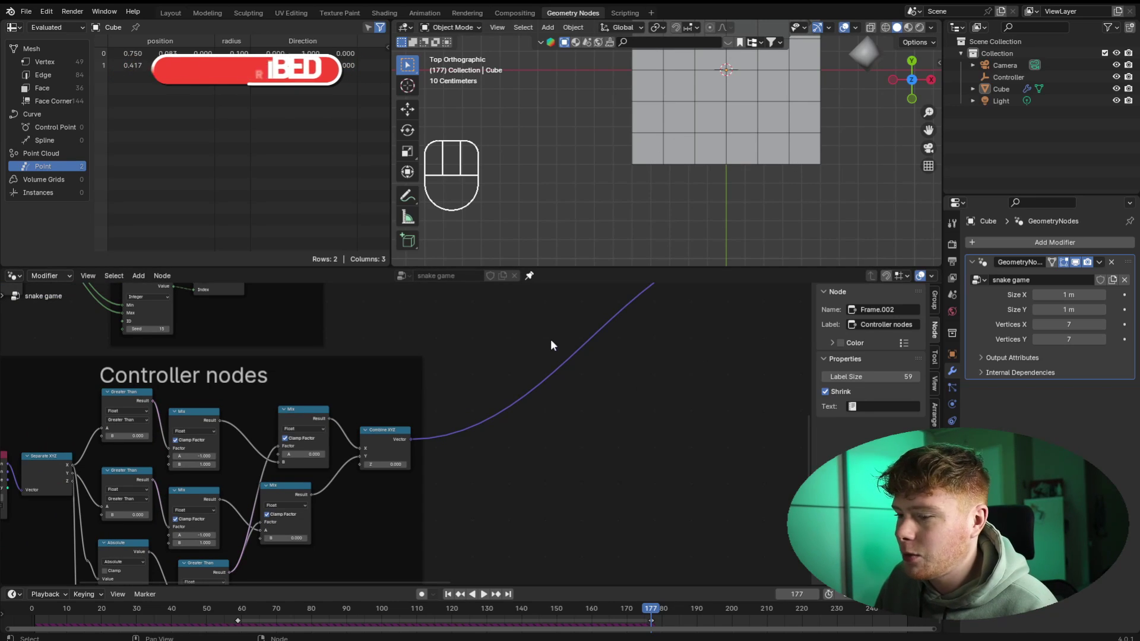
{"action": "key", "text": "shift+a"}
{"action": "key", "text": "BackSpace"}
{"action": "key", "text": "BackSpace"}
{"action": "key", "text": "shift+a"}
{"action": "type", "text": "vec ma"}
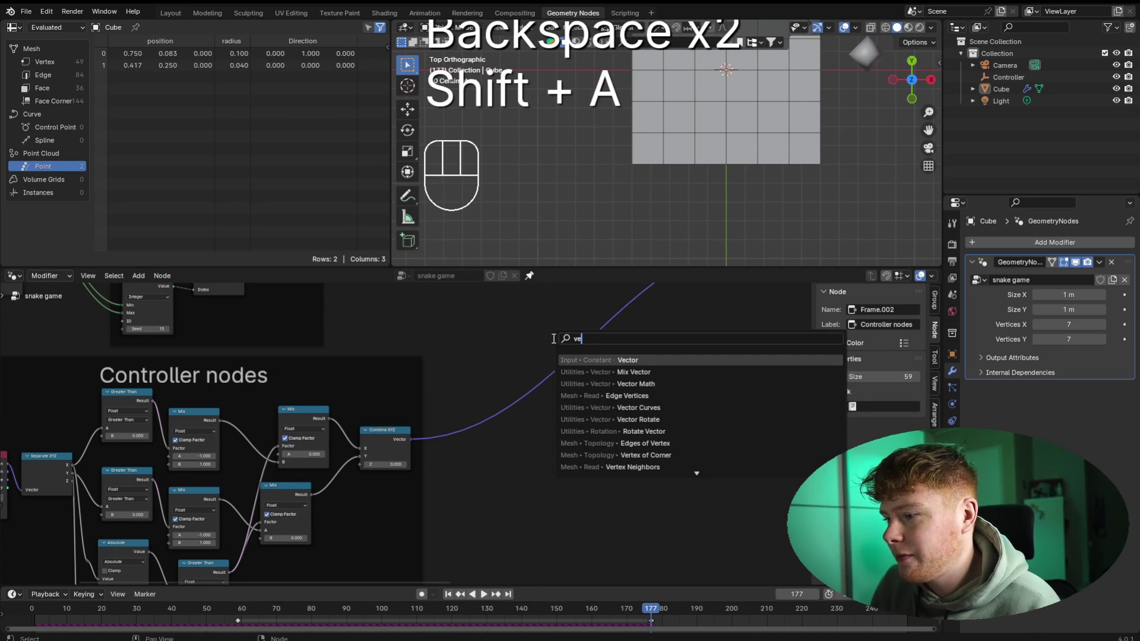
{"action": "key", "text": "Return"}
{"action": "left_click", "coordinate": [476, 374]}
{"action": "scroll", "coordinate": [523, 380], "scroll_direction": "up", "scroll_amount": 7}
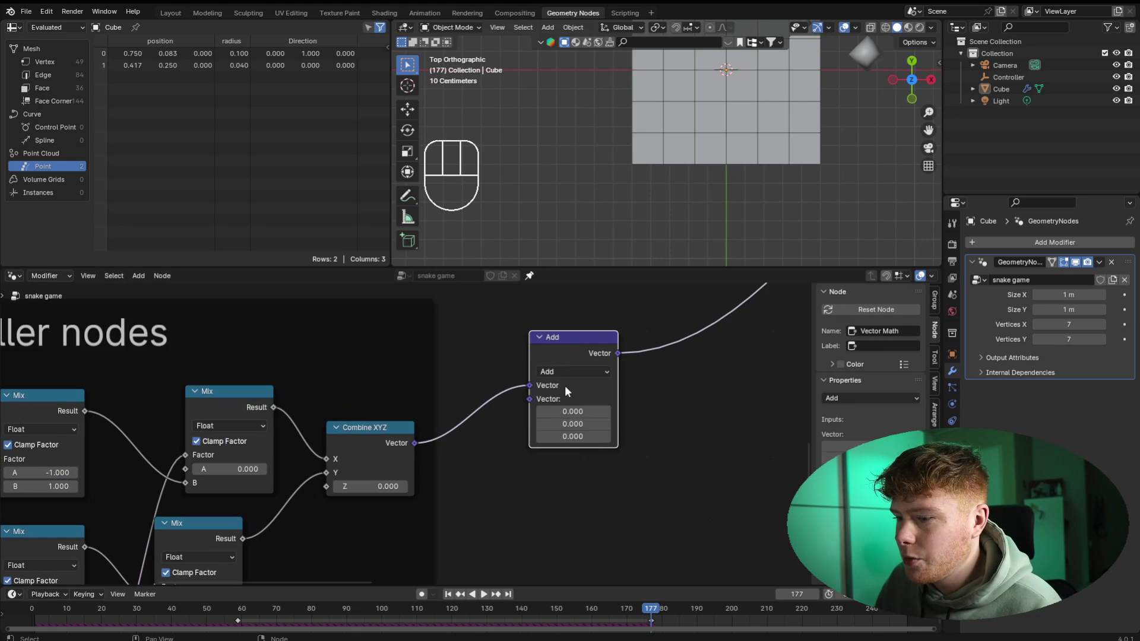
- Set the new Vector Math node to Multiply and move it farther away from the Controller nodes frame
{"action": "left_click", "coordinate": [566, 373]}
{"action": "left_click", "coordinate": [569, 431]}
{"action": "left_click_drag", "start_coordinate": [573, 357], "coordinate": [582, 390]}
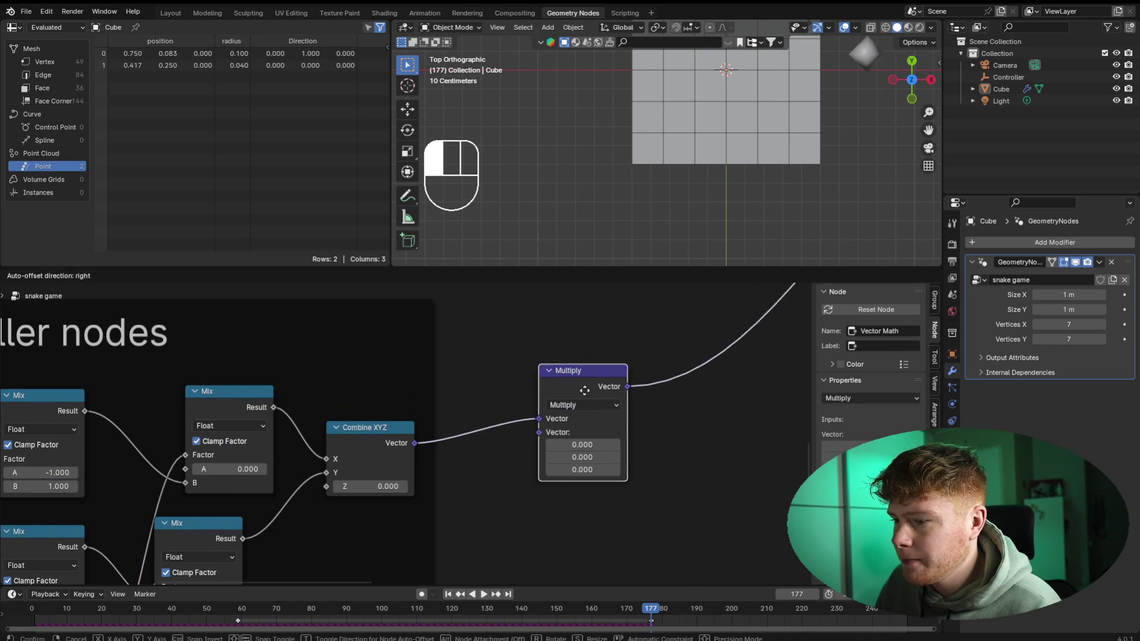
{"action": "left_click_drag", "start_coordinate": [540, 294], "coordinate": [650, 324]}
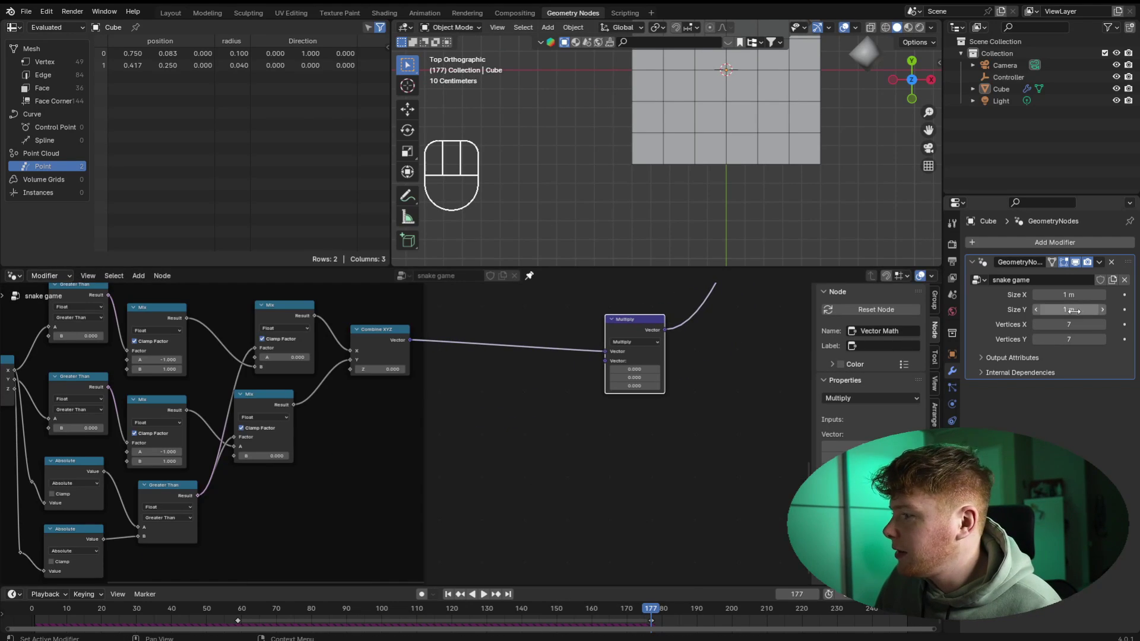
- Add a Group Input node below the link between Combine XYZ and Multiply, and spread the nodes apart to make room
{"action": "left_click", "coordinate": [469, 343]}
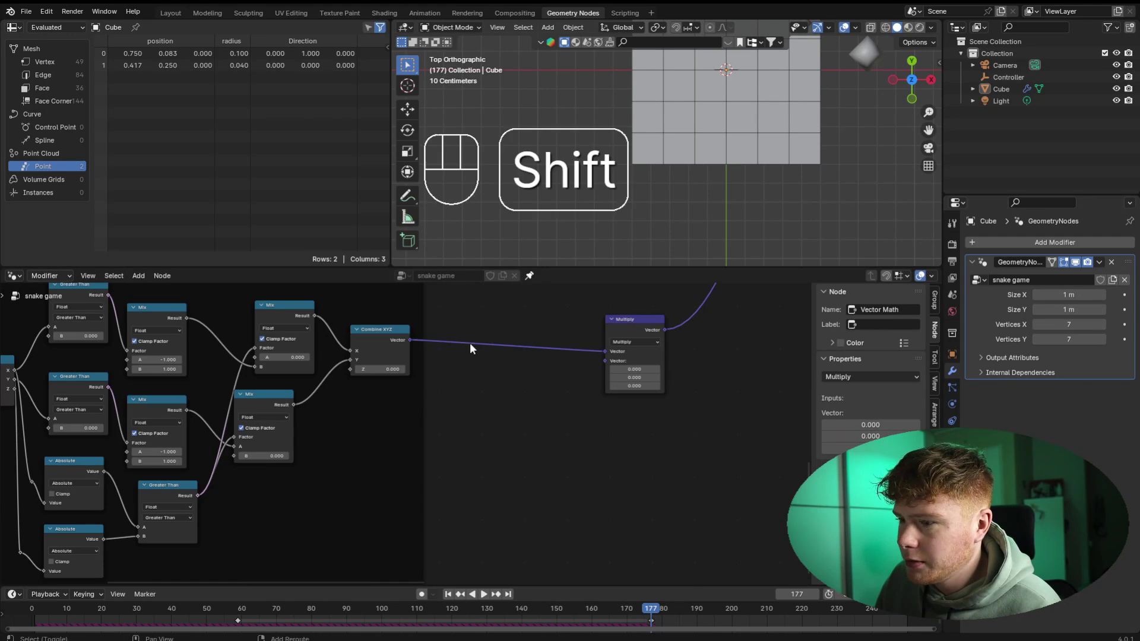
{"action": "key", "text": "shift+a"}
{"action": "type", "text": "group"}
{"action": "key", "text": "Return"}
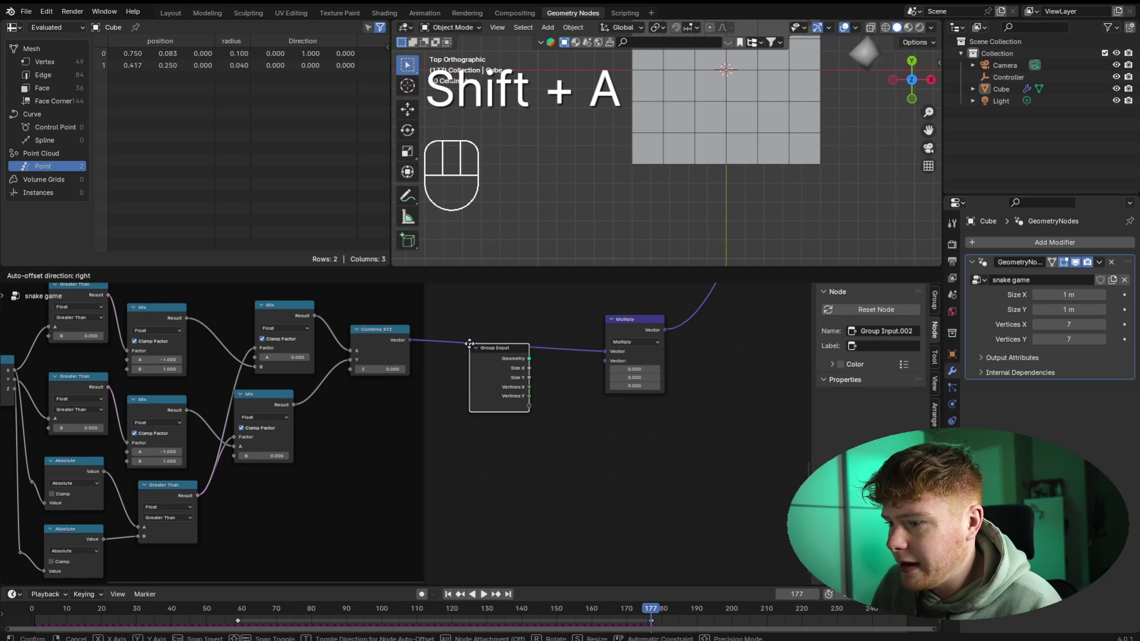
{"action": "left_click", "coordinate": [440, 387]}
{"action": "scroll", "coordinate": [517, 434], "scroll_direction": "up", "scroll_amount": 3}
{"action": "scroll", "coordinate": [525, 437], "scroll_direction": "up", "scroll_amount": 1}
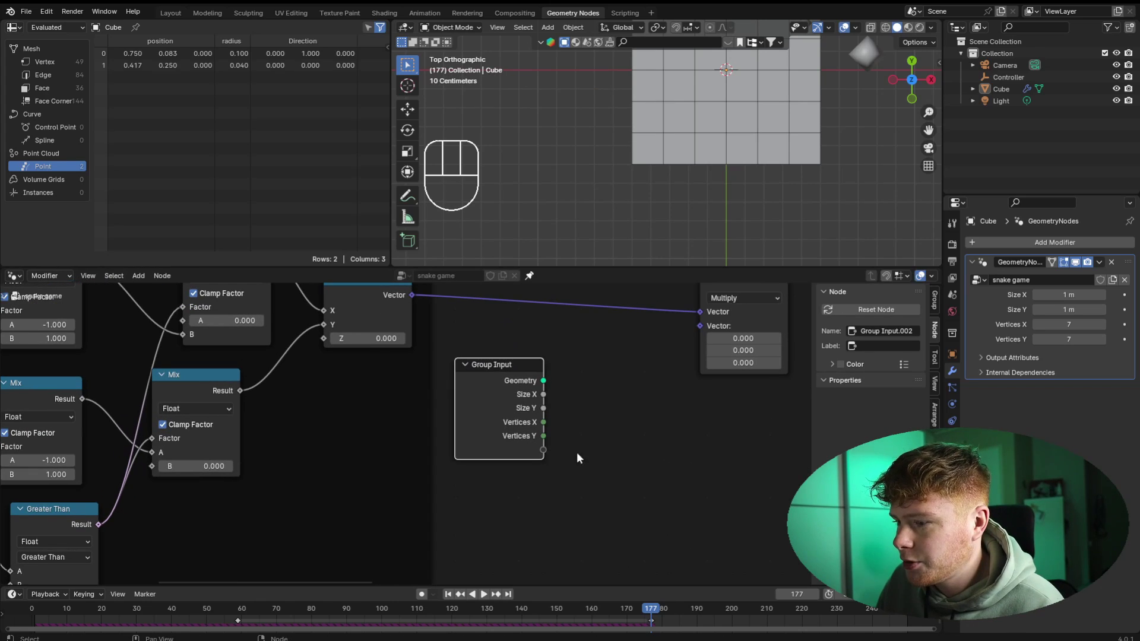
{"action": "middle_click_drag", "start_coordinate": [577, 459], "coordinate": [463, 472]}
{"action": "left_click_drag", "start_coordinate": [401, 419], "coordinate": [378, 434]}
{"action": "left_click_drag", "start_coordinate": [546, 345], "coordinate": [632, 340]}
{"action": "scroll", "coordinate": [593, 368], "scroll_direction": "down", "scroll_amount": 3}
{"action": "middle_click_drag", "start_coordinate": [471, 391], "coordinate": [464, 373]}
{"action": "scroll", "coordinate": [446, 387], "scroll_direction": "up", "scroll_amount": 5}
{"action": "key", "text": "shift+a"}
{"action": "left_click", "coordinate": [449, 382]}
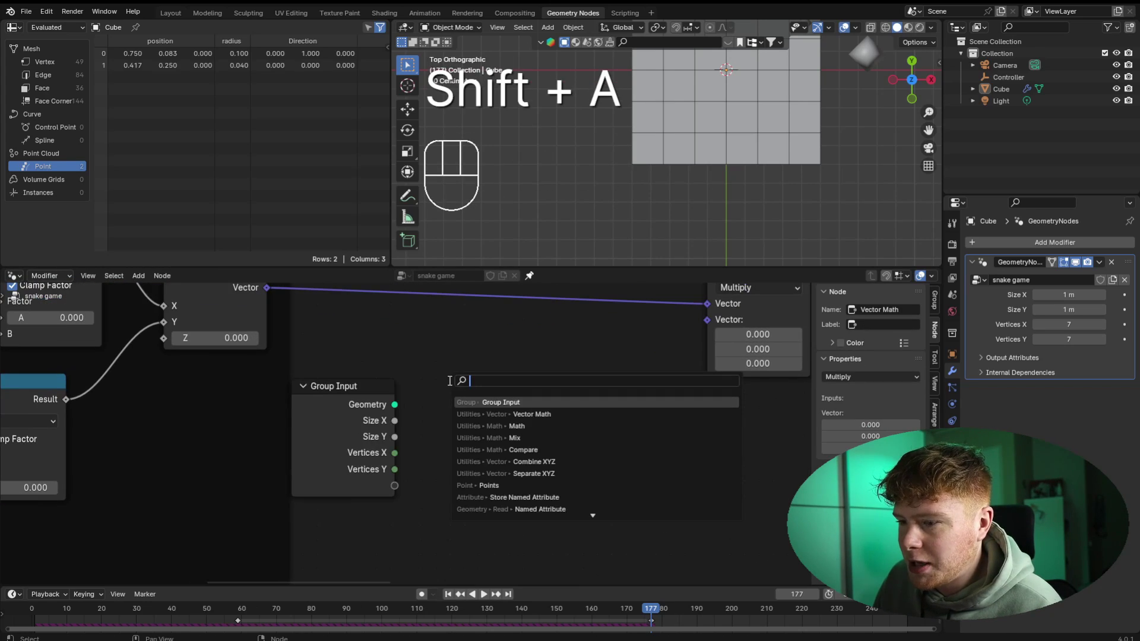
{"action": "type", "text": "se"}
- Add a second Combine XYZ node and connect its Vector output to the second Vector input of Multiply
{"action": "key", "text": "shift+a"}
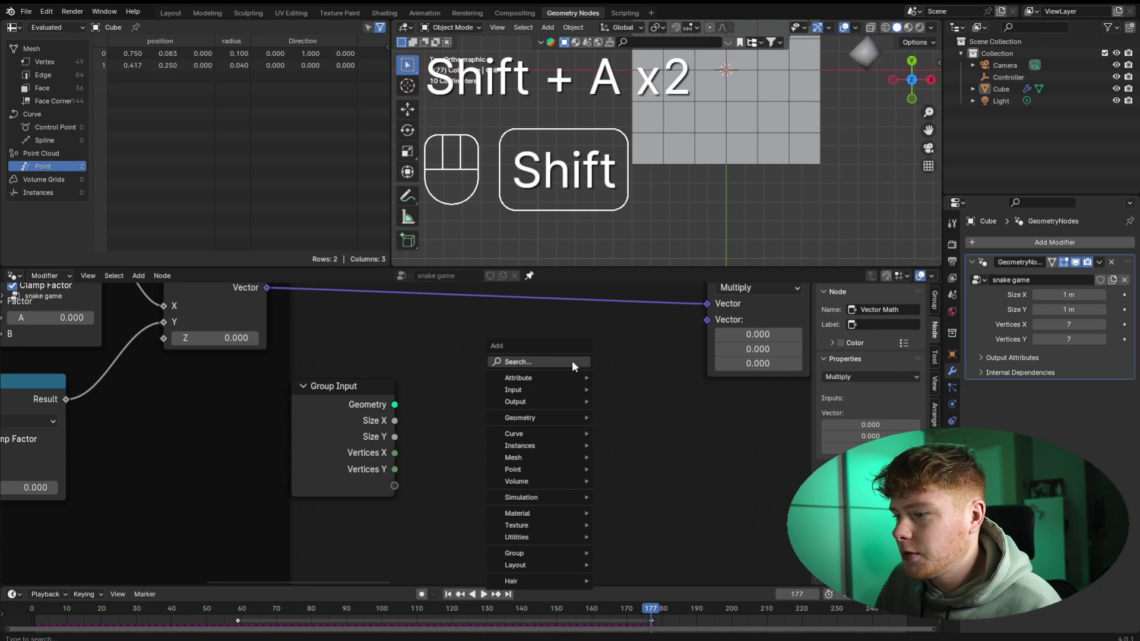
{"action": "left_click", "coordinate": [572, 362]}
{"action": "type", "text": "com"}
{"action": "key", "text": "Down"}
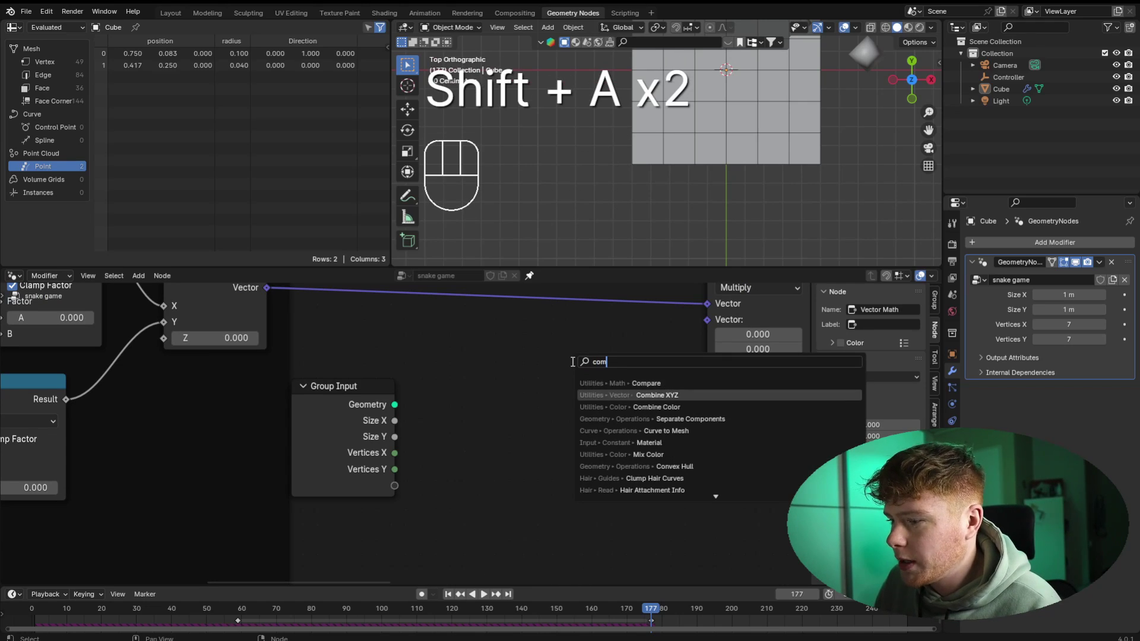
{"action": "key", "text": "Return"}
{"action": "left_click", "coordinate": [573, 363]}
{"action": "left_click_drag", "start_coordinate": [675, 386], "coordinate": [707, 320]}
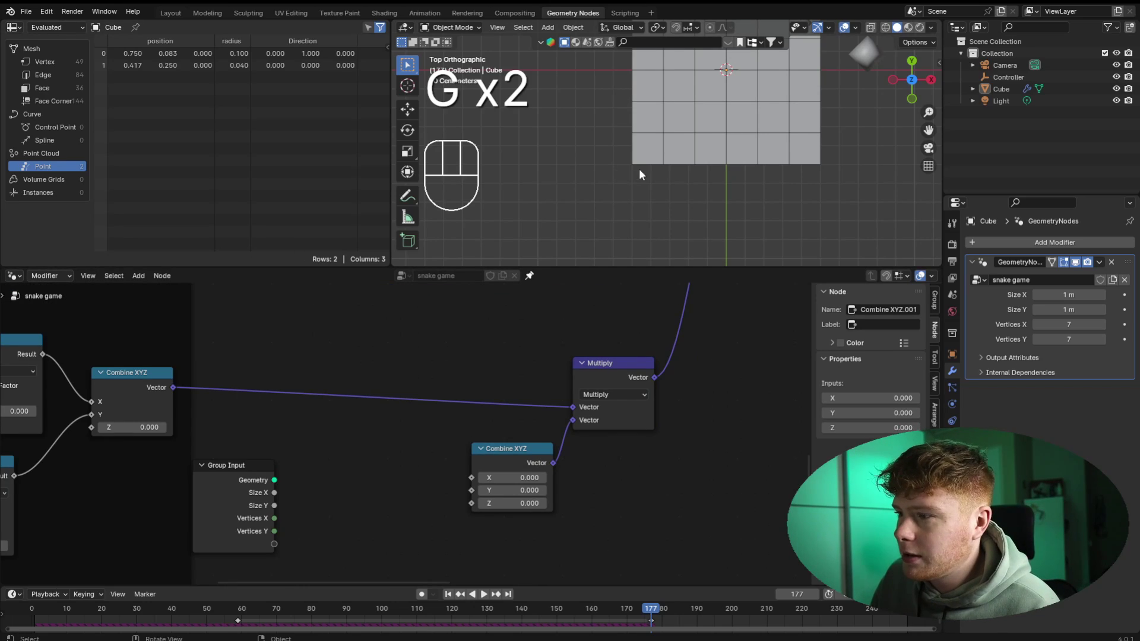
{"action": "middle_click_drag", "start_coordinate": [497, 440], "coordinate": [522, 379], "text": "shift"}
{"action": "scroll", "coordinate": [523, 381], "scroll_direction": "up", "scroll_amount": 2}
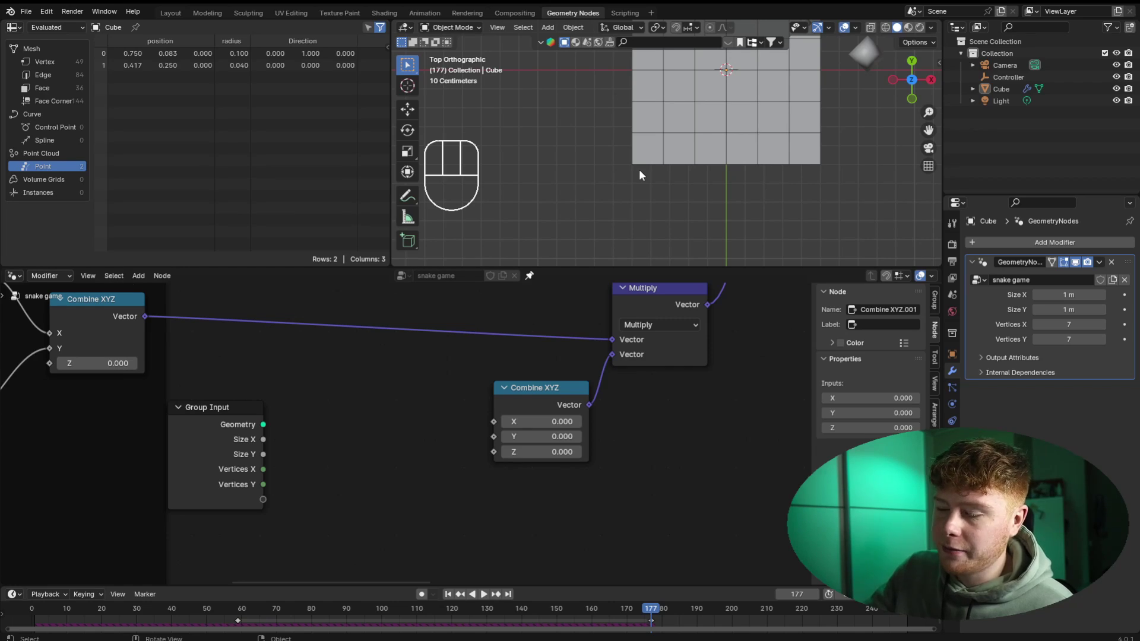
{"action": "key", "text": "x"}
- Add a Math node set to Subtract between the Group Input and the new Combine XYZ
{"action": "scroll", "coordinate": [429, 362], "scroll_direction": "up", "scroll_amount": 3}
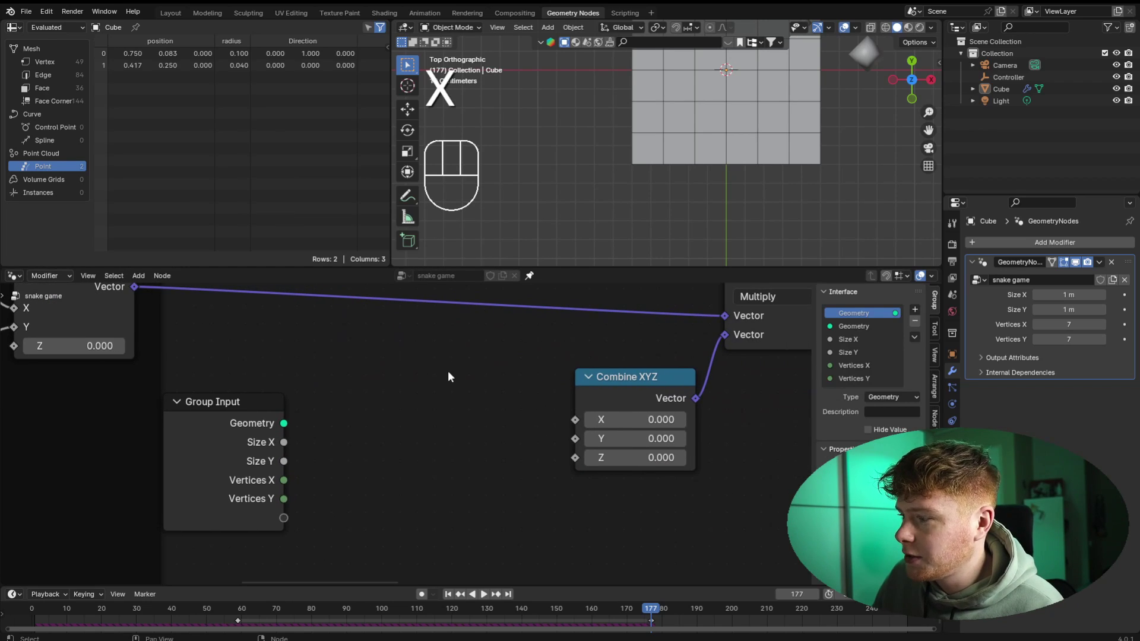
{"action": "middle_click_drag", "start_coordinate": [448, 371], "coordinate": [476, 357]}
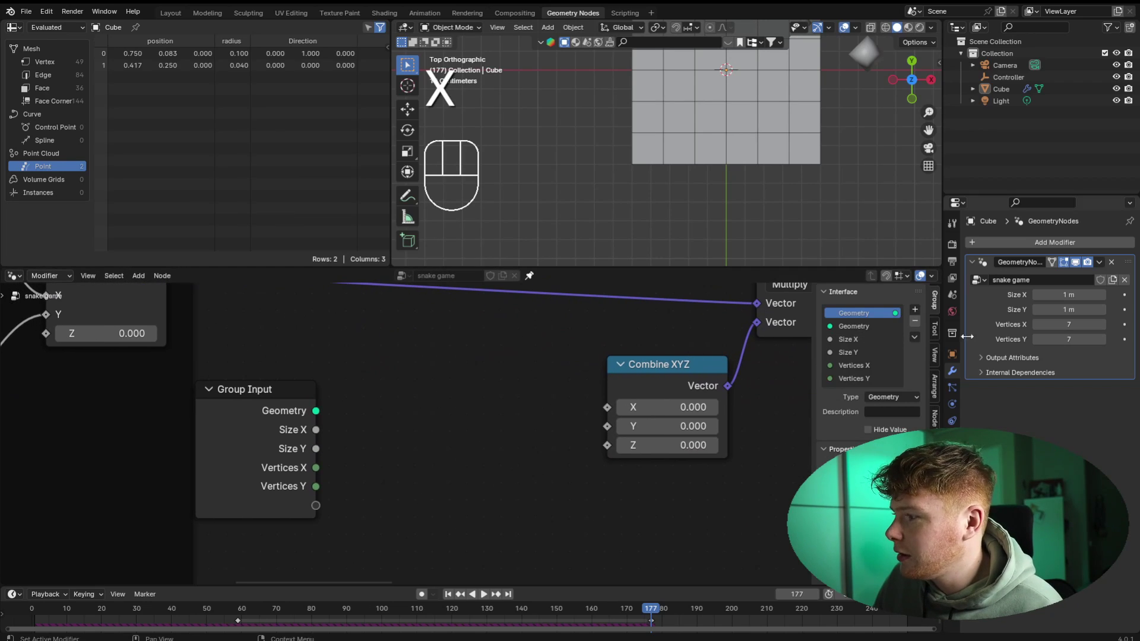
{"action": "key", "text": "shift+a"}
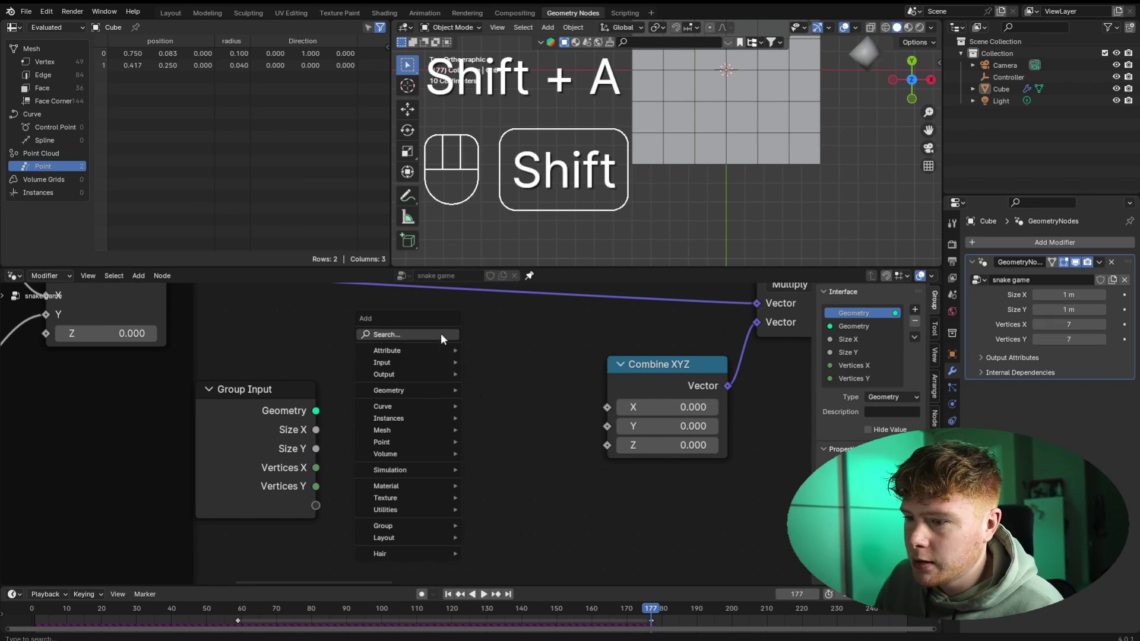
{"action": "type", "text": "mat"}
{"action": "key", "text": "Return"}
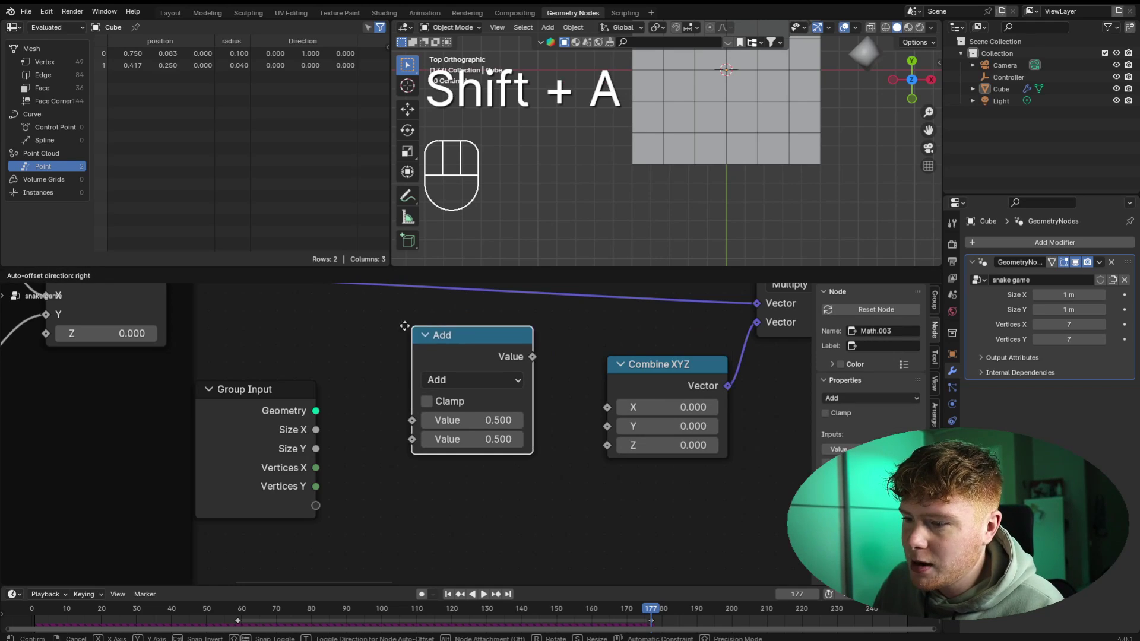
{"action": "left_click", "coordinate": [397, 331]}
{"action": "left_click", "coordinate": [416, 374]}
{"action": "left_click", "coordinate": [410, 440]}
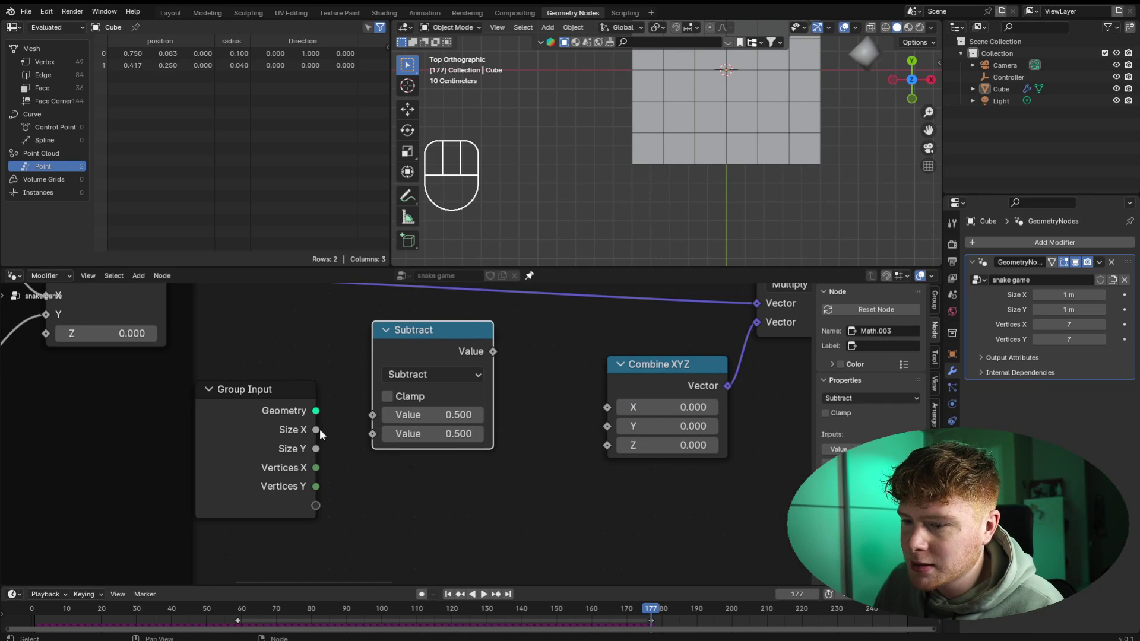
- Connect Group Input's Size X to Subtract's first Value and set the second Value to 1
{"action": "left_click_drag", "start_coordinate": [317, 430], "coordinate": [373, 415]}
{"action": "left_click", "coordinate": [432, 434]}
{"action": "type", "text": "1"}
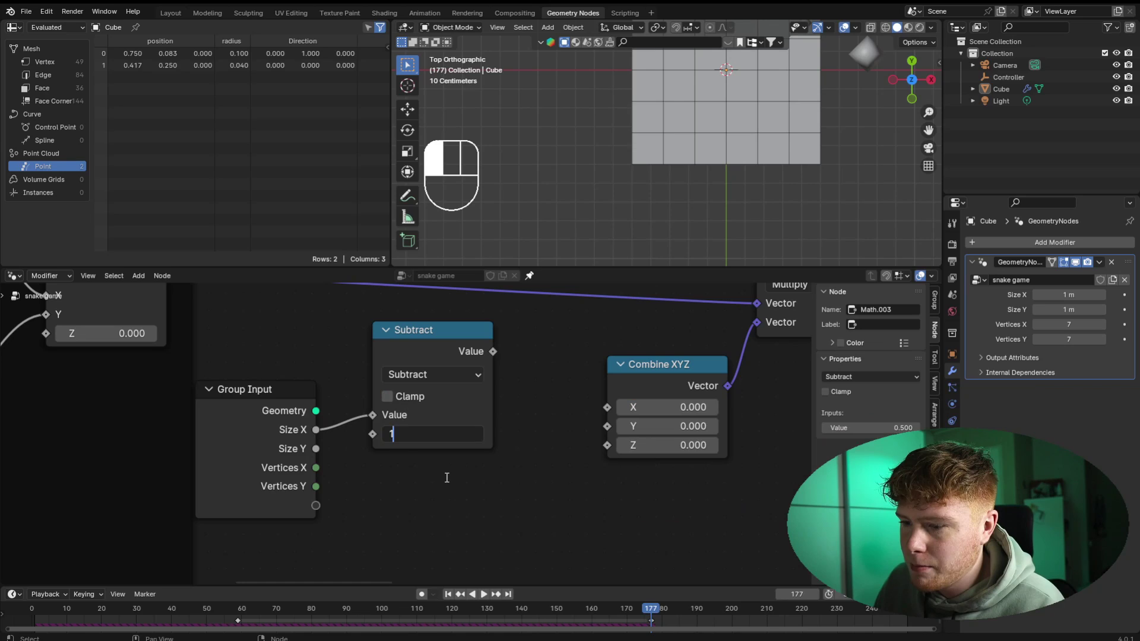
{"action": "key", "text": "Return"}
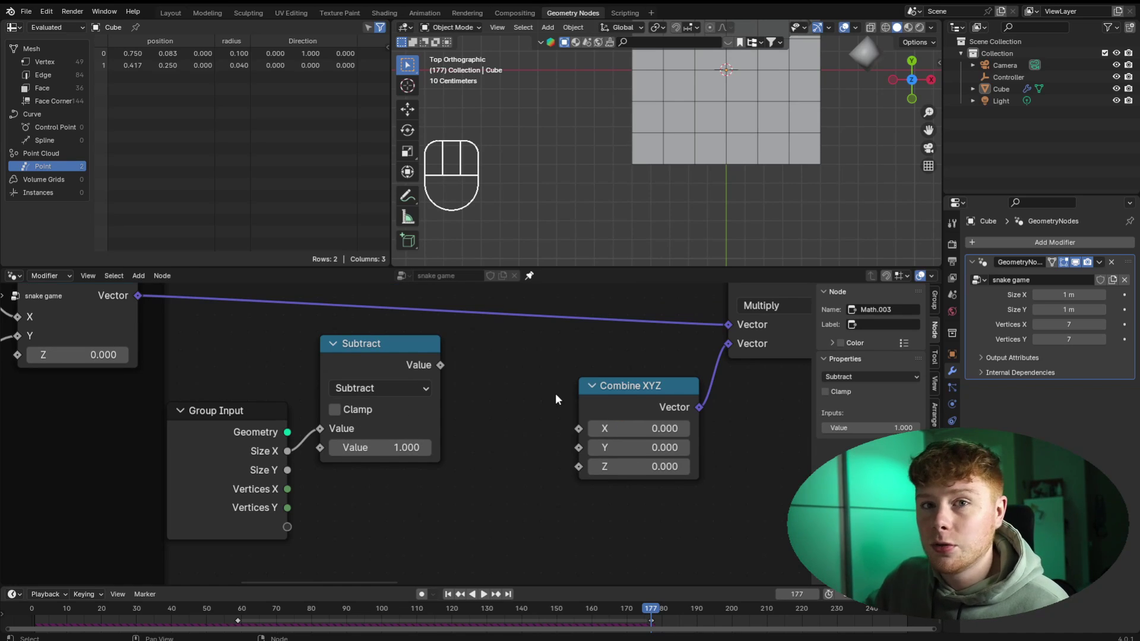
- Duplicate the Subtract node, place the copy before Combine XYZ, switch it to Divide and set its first Value to 1
{"action": "mouse_move", "coordinate": [366, 365]}
{"action": "left_mouse_down"}
{"action": "mouse_move", "coordinate": [349, 377]}
{"action": "mouse_move", "coordinate": [362, 377]}
{"action": "left_mouse_up"}
{"action": "left_click", "coordinate": [521, 351]}
{"action": "left_click", "coordinate": [378, 366]}
{"action": "key", "text": "shift+d"}
{"action": "left_click", "coordinate": [514, 360]}
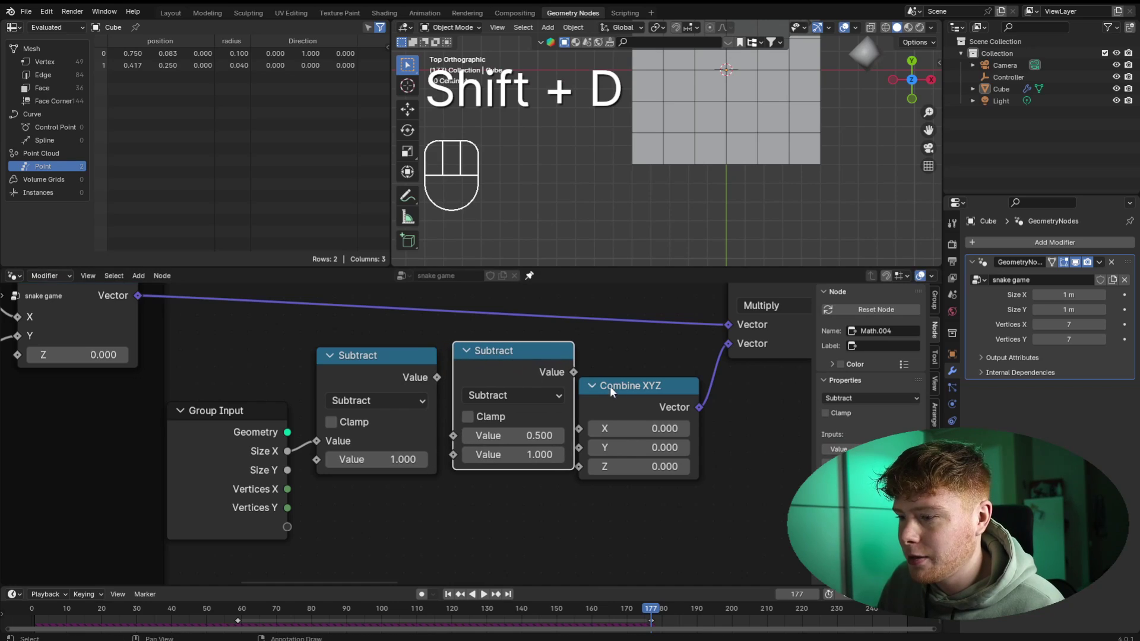
{"action": "middle_click_drag", "start_coordinate": [650, 310], "coordinate": [503, 343]}
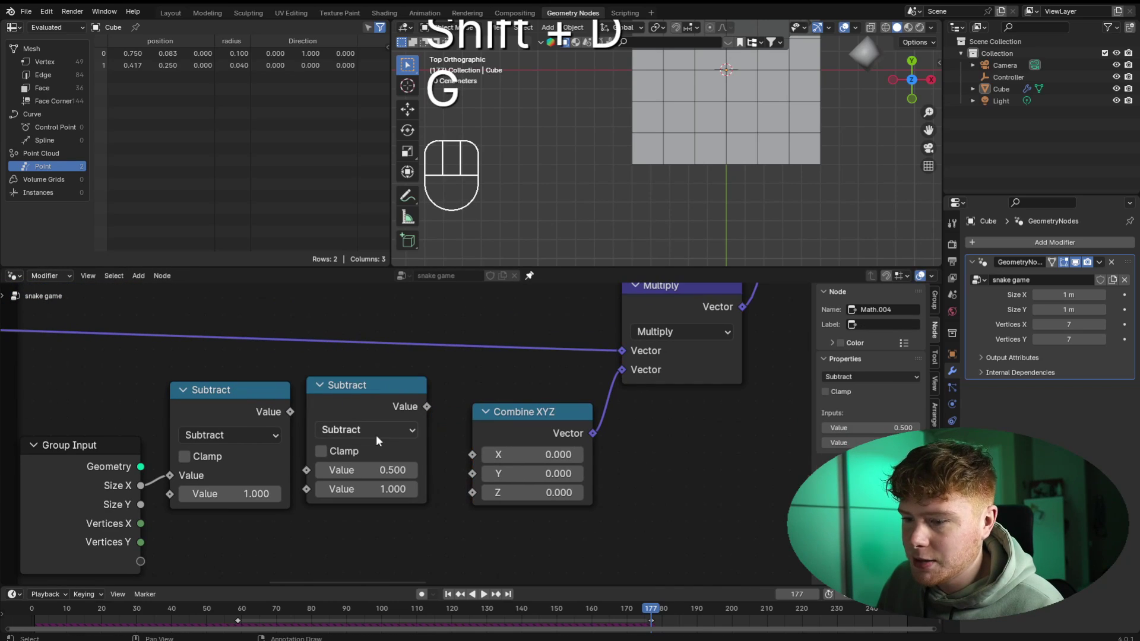
{"action": "left_click", "coordinate": [376, 441]}
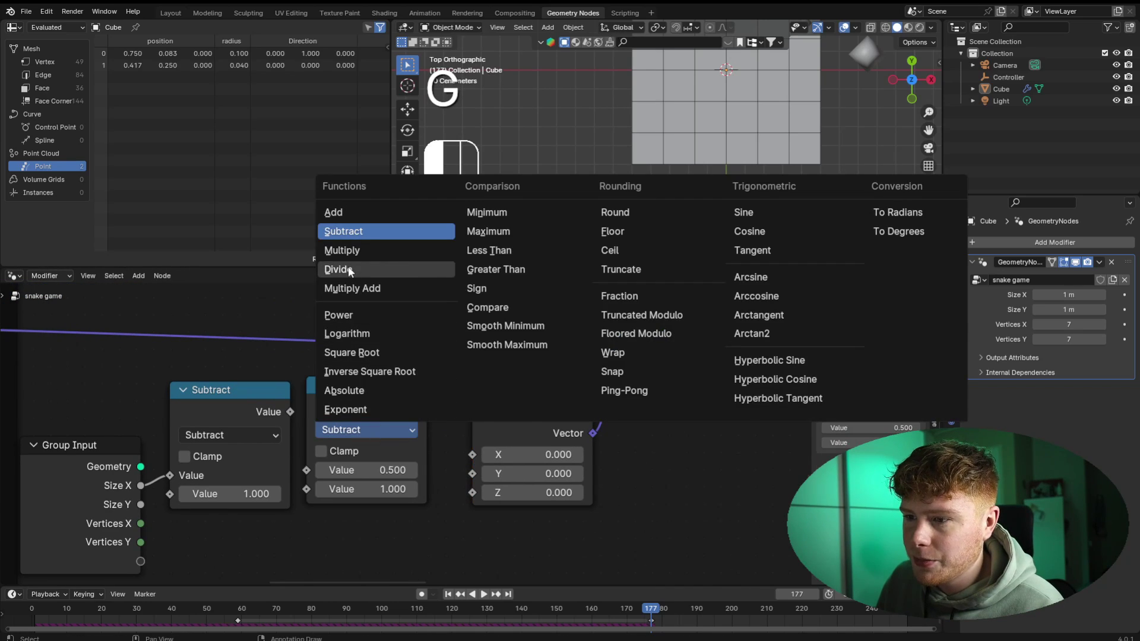
{"action": "left_click", "coordinate": [342, 267]}
{"action": "left_click_drag", "start_coordinate": [354, 408], "coordinate": [373, 395]}
{"action": "left_click", "coordinate": [379, 460]}
{"action": "type", "text": "1"}
{"action": "key", "text": "Return"}
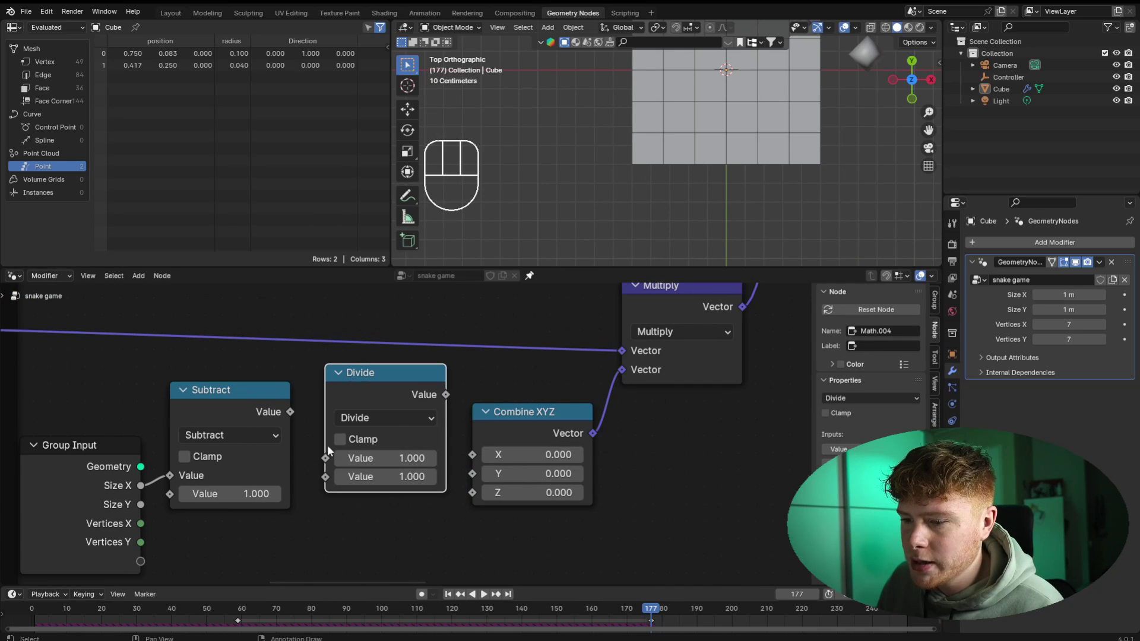
- Connect Subtract's output to Divide's second Value and Divide's output to the X input of the new Combine XYZ
{"action": "left_click_drag", "start_coordinate": [290, 412], "coordinate": [327, 477]}
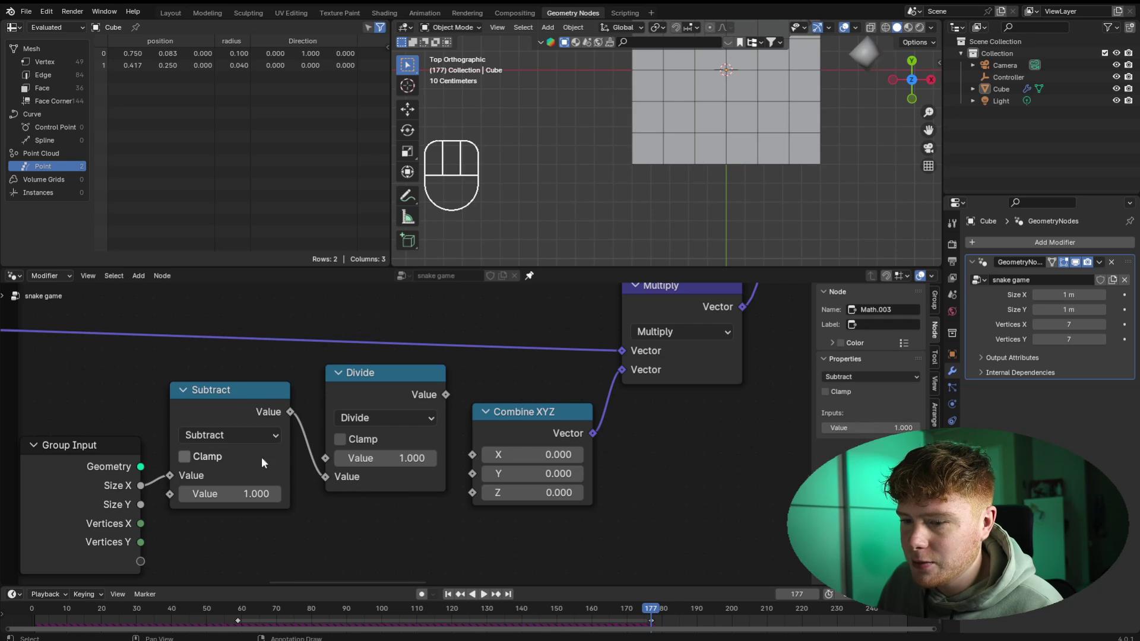
{"action": "left_click_drag", "start_coordinate": [261, 457], "coordinate": [259, 447]}
{"action": "left_click_drag", "start_coordinate": [389, 392], "coordinate": [472, 454]}
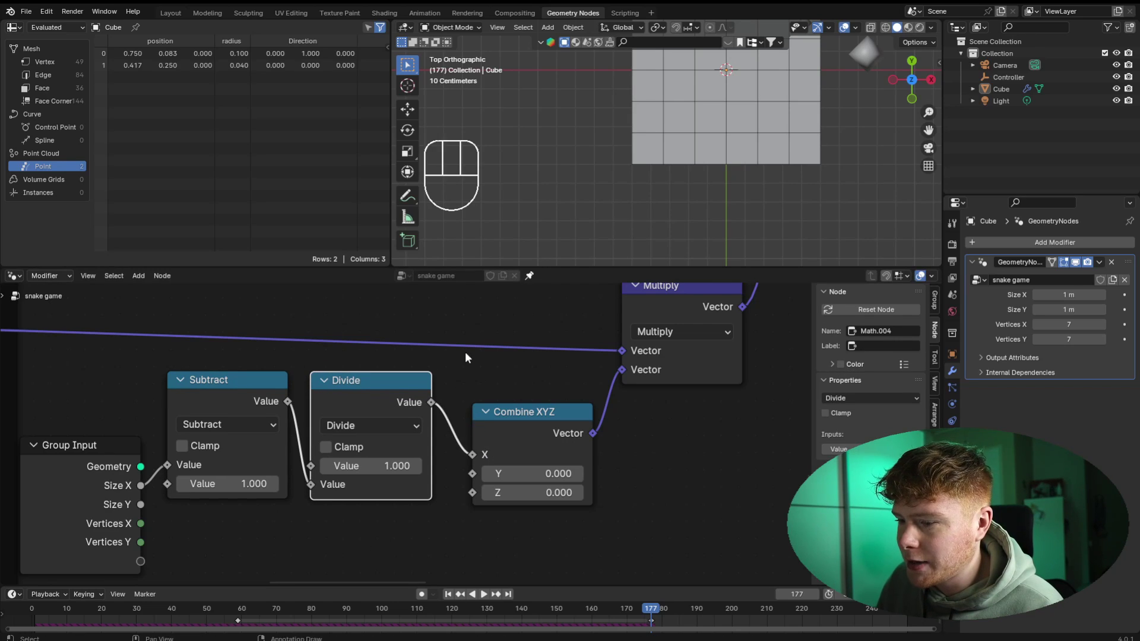
- Duplicate the linked Subtract and Divide nodes and place the copies directly below the originals
{"action": "middle_click_drag", "start_coordinate": [384, 526], "coordinate": [457, 493]}
{"action": "left_click_drag", "start_coordinate": [283, 324], "coordinate": [416, 351]}
{"action": "middle_click_drag", "start_coordinate": [509, 502], "coordinate": [522, 390]}
{"action": "key", "text": "shift+d"}
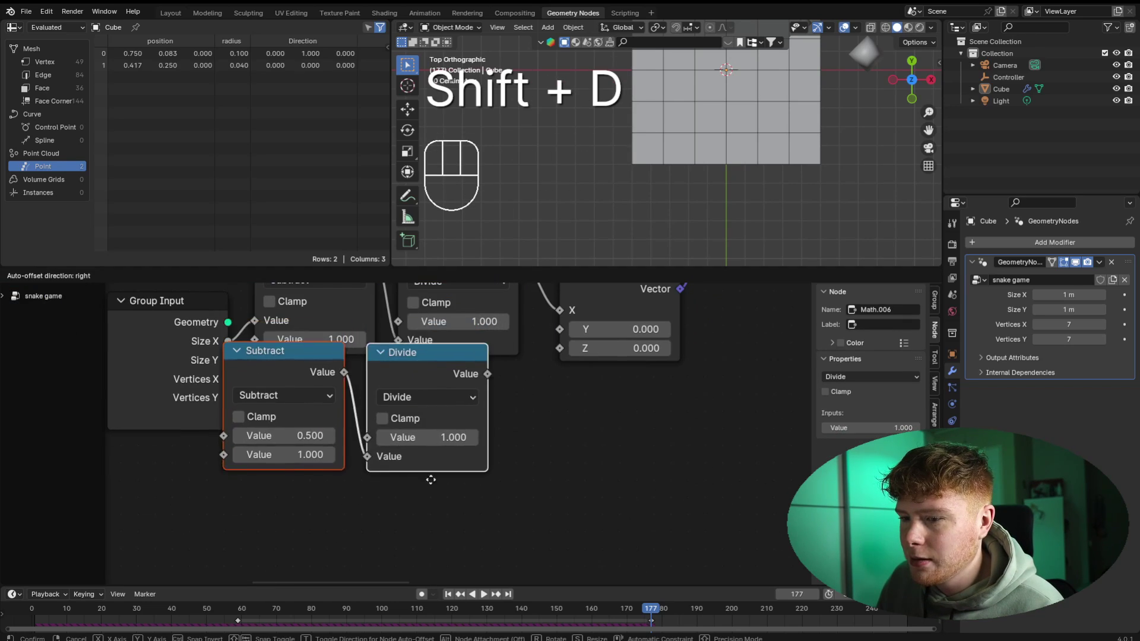
{"action": "left_click", "coordinate": [532, 461]}
{"action": "middle_click_drag", "start_coordinate": [532, 461], "coordinate": [615, 474]}
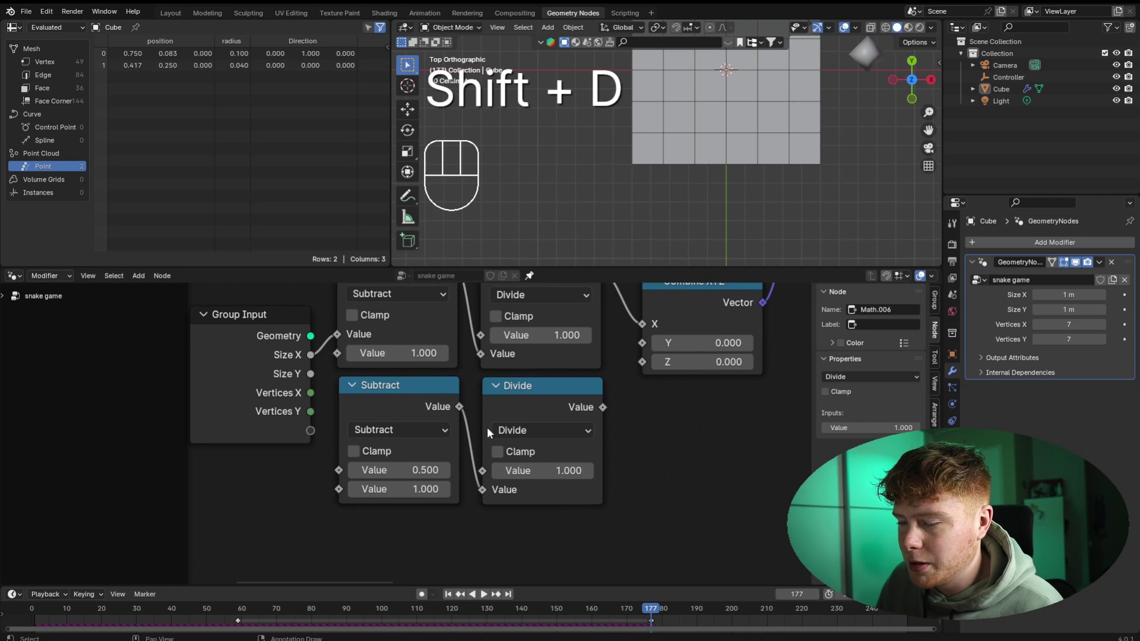
- Connect Group Input's Size Y to the lower Subtract's first Value and the lower Divide's output to Combine XYZ's Y
{"action": "middle_click_drag", "start_coordinate": [487, 427], "coordinate": [467, 464]}
{"action": "left_click_drag", "start_coordinate": [290, 411], "coordinate": [302, 415]}
{"action": "left_click_drag", "start_coordinate": [320, 499], "coordinate": [319, 506]}
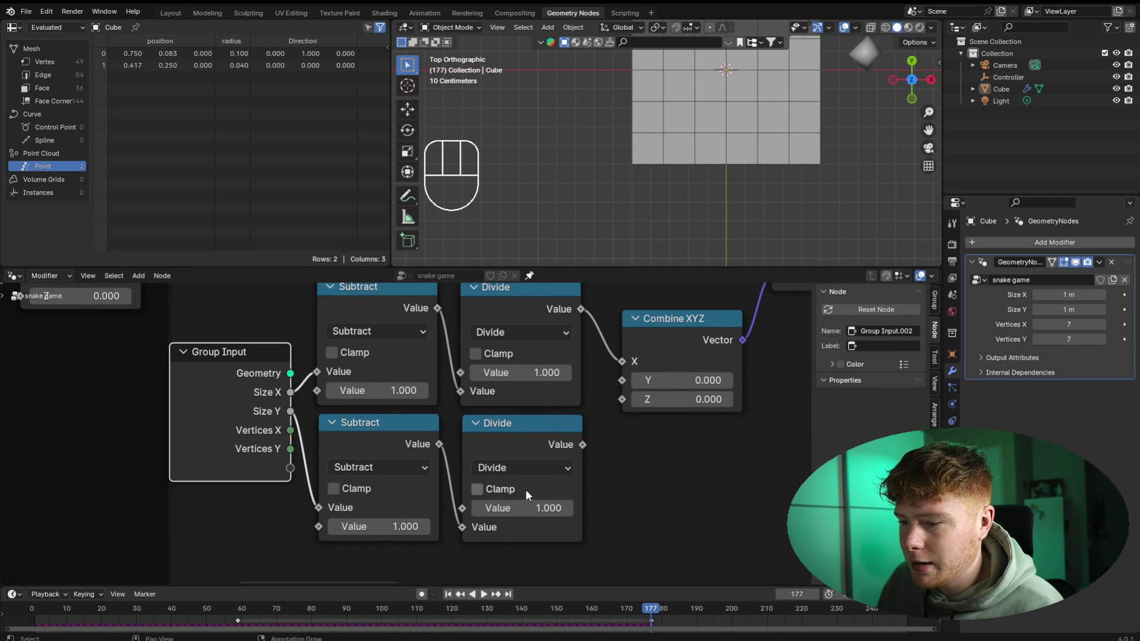
{"action": "left_click_drag", "start_coordinate": [583, 445], "coordinate": [622, 380]}
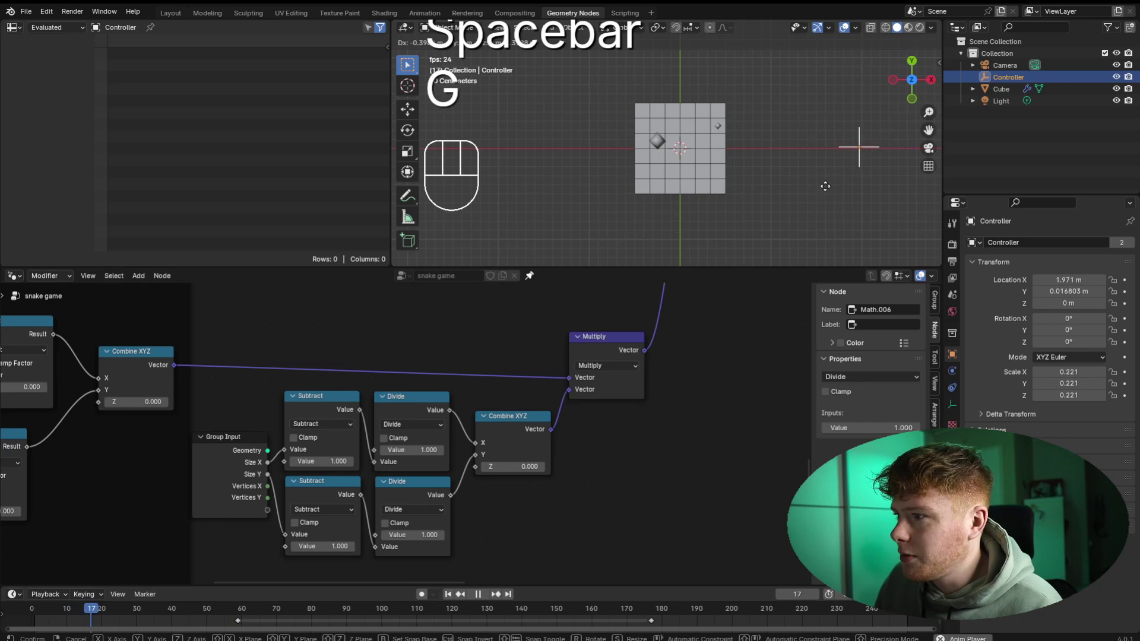
- Test the snake's movement by playing the animation while moving the Controller near the right side of the grid, and stop playback
{"action": "left_click", "coordinate": [738, 195]}
{"action": "key", "text": "space"}
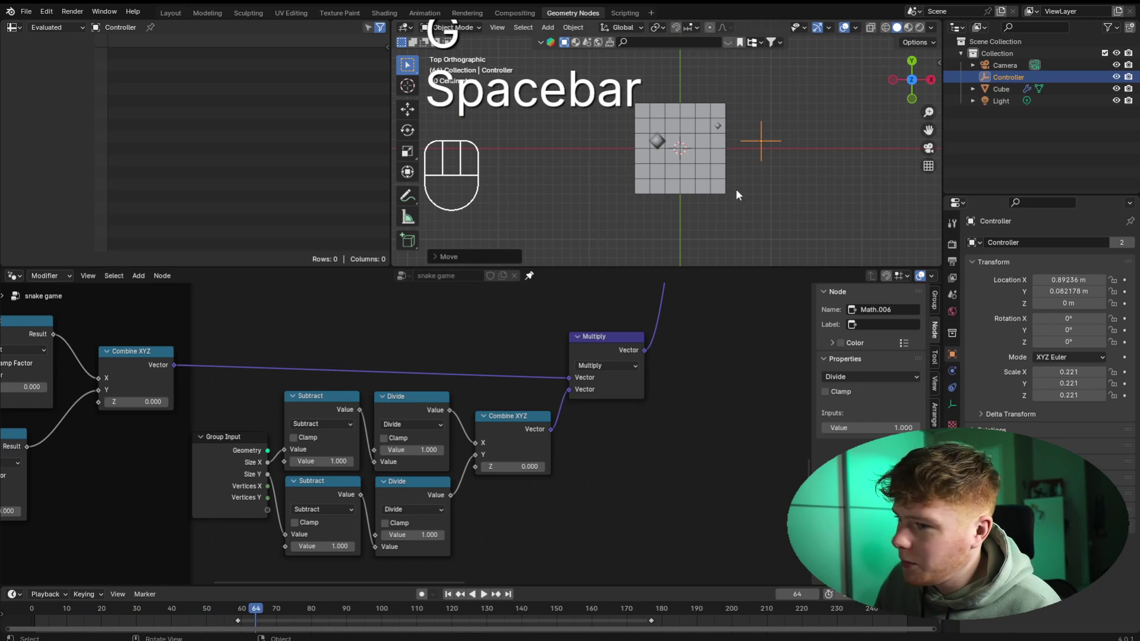
- Replace the Subtract nodes' first Value inputs with Group Input's Vertices X for the upper node and Vertices Y for the lower one
{"action": "scroll", "coordinate": [530, 416], "scroll_direction": "up", "scroll_amount": 3}
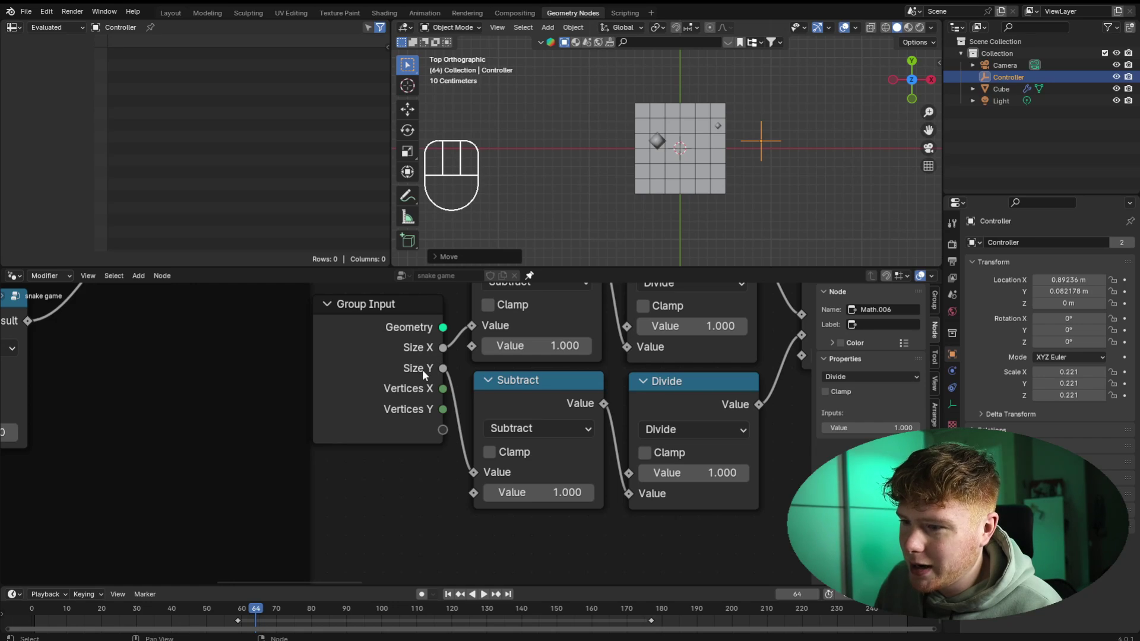
{"action": "left_click", "coordinate": [461, 329]}
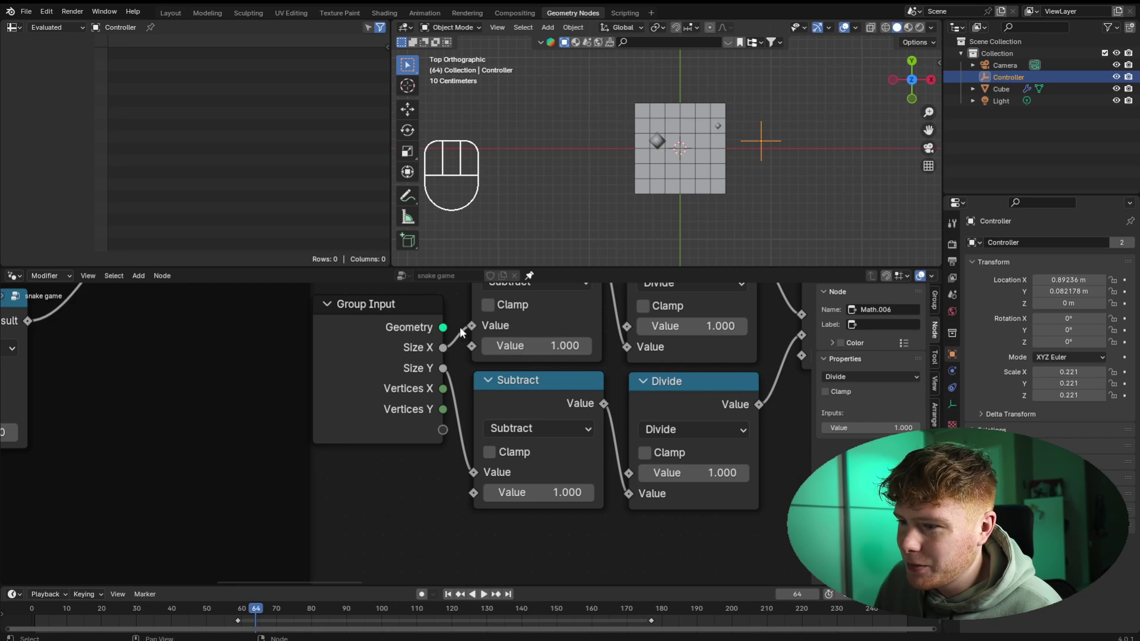
{"action": "left_click_drag", "start_coordinate": [444, 389], "coordinate": [472, 327]}
{"action": "left_click_drag", "start_coordinate": [443, 409], "coordinate": [473, 472]}
{"action": "scroll", "coordinate": [708, 374], "scroll_direction": "down", "scroll_amount": 1}
{"action": "middle_click_drag", "start_coordinate": [708, 374], "coordinate": [560, 442]}
- Play the animation and move the Controller to the left side of the grid to check the step size
{"action": "key", "text": "space"}
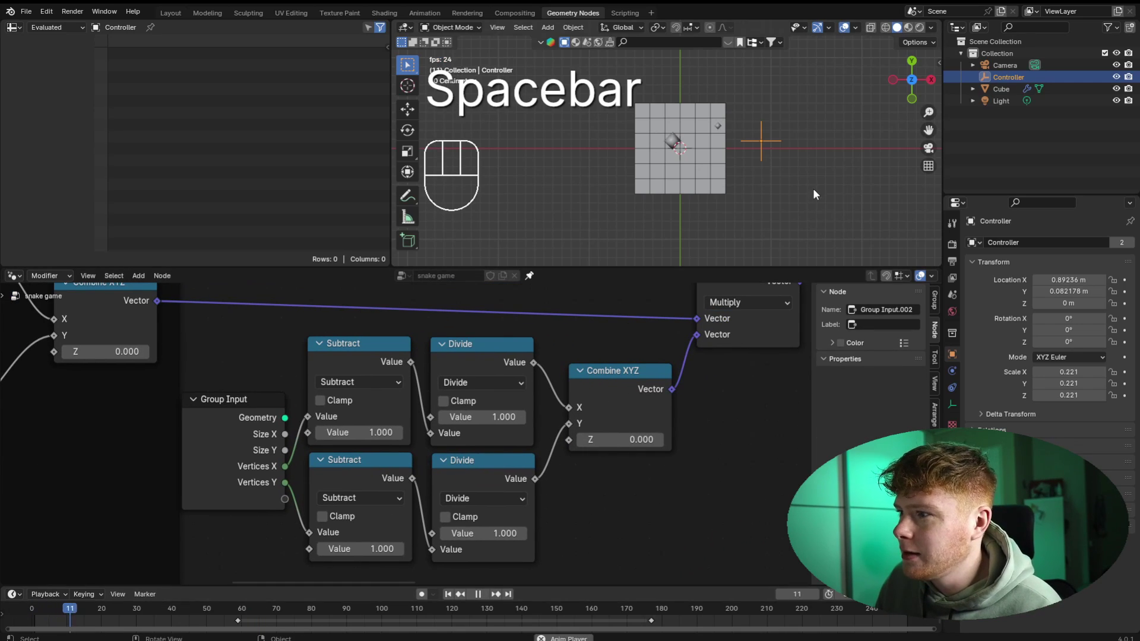
{"action": "key", "text": "g"}
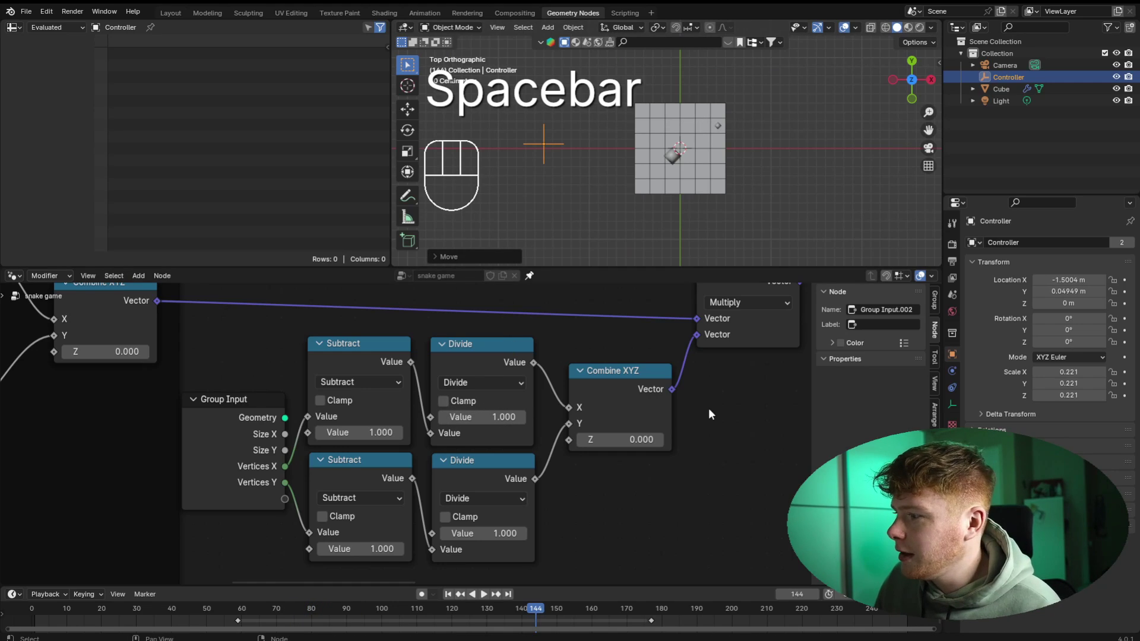
- Increase the cube grid's Size X and play the animation while moving the Controller above the grid to test it
{"action": "left_click", "coordinate": [707, 165]}
{"action": "left_click_drag", "start_coordinate": [1063, 295], "coordinate": [1117, 294]}
{"action": "key", "text": "space"}
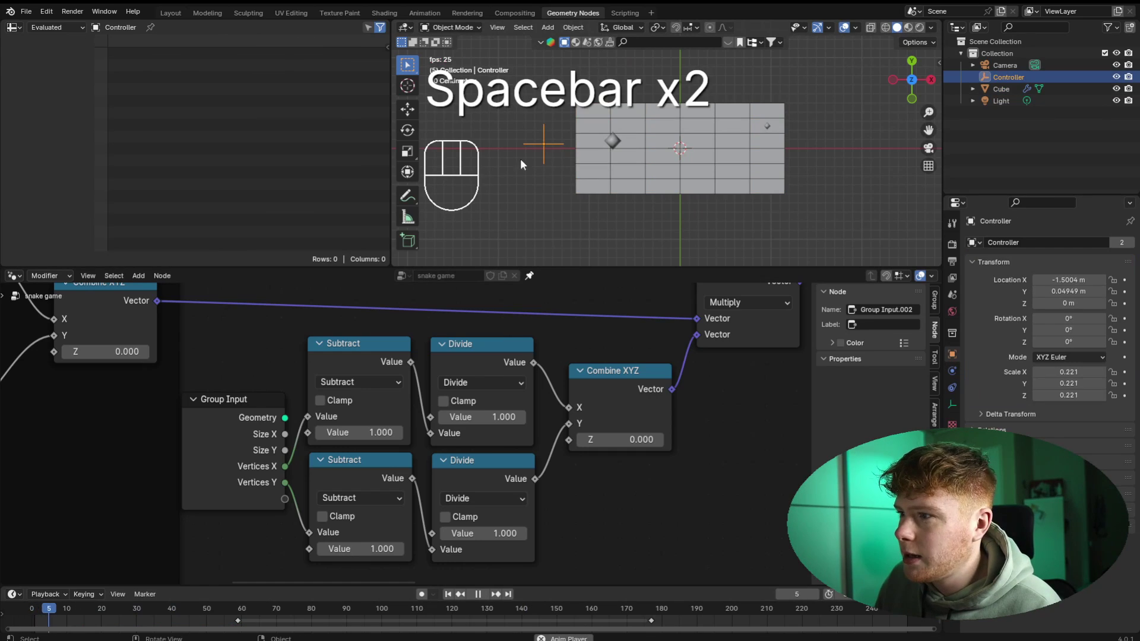
{"action": "key", "text": "g"}
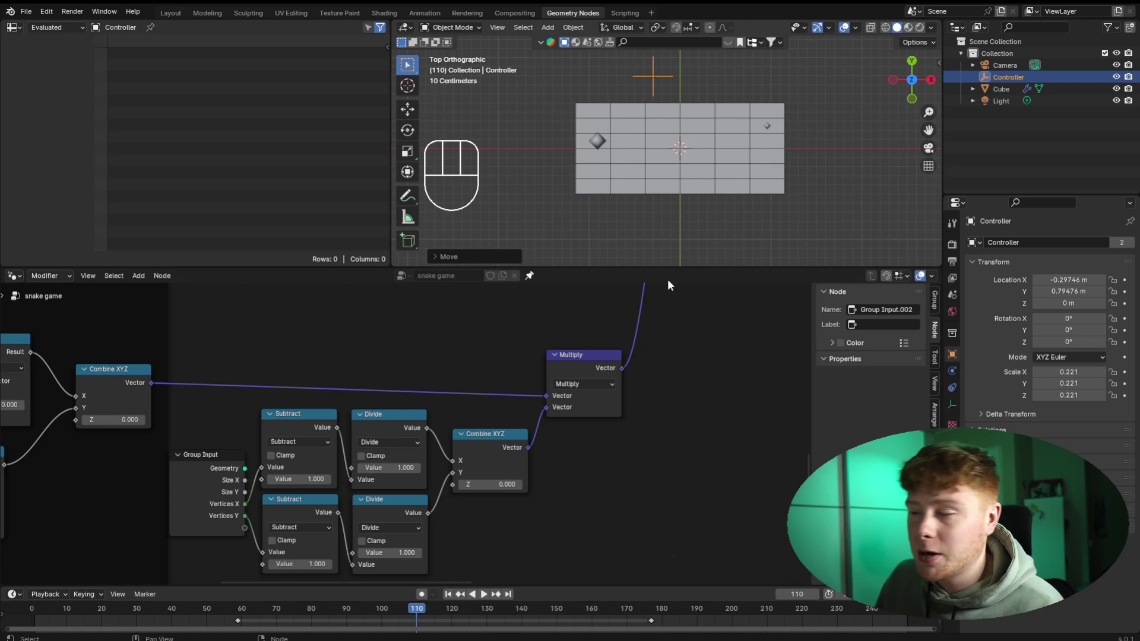
- Connect Group Input's Size X to the upper Divide's first Value and Size Y to the lower Divide's first Value
{"action": "middle_click_drag", "start_coordinate": [296, 500], "coordinate": [396, 450]}
{"action": "scroll", "coordinate": [397, 450], "scroll_direction": "up", "scroll_amount": 6}
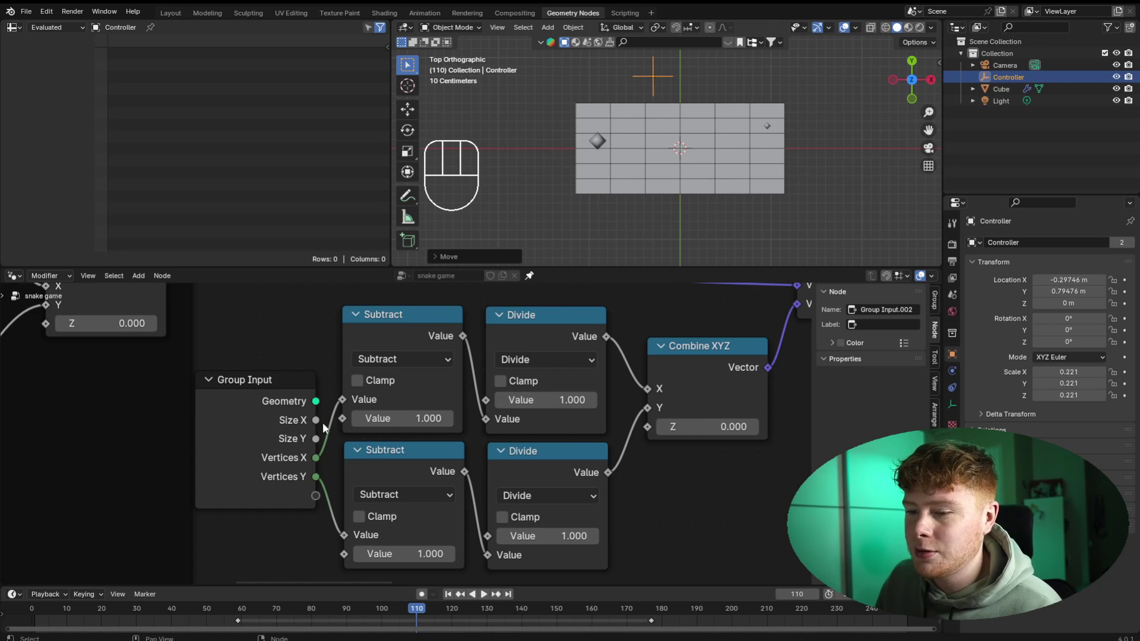
{"action": "left_click_drag", "start_coordinate": [316, 420], "coordinate": [327, 428]}
{"action": "left_click_drag", "start_coordinate": [343, 347], "coordinate": [486, 408]}
{"action": "middle_click_drag", "start_coordinate": [374, 521], "coordinate": [378, 466]}
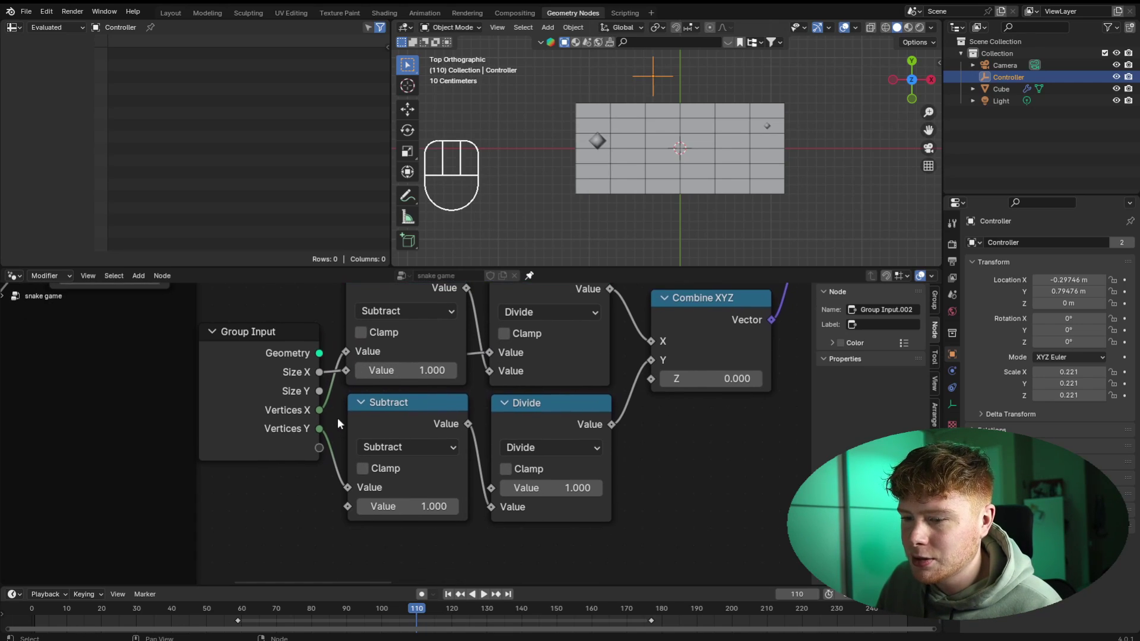
{"action": "left_click_drag", "start_coordinate": [320, 392], "coordinate": [501, 488]}
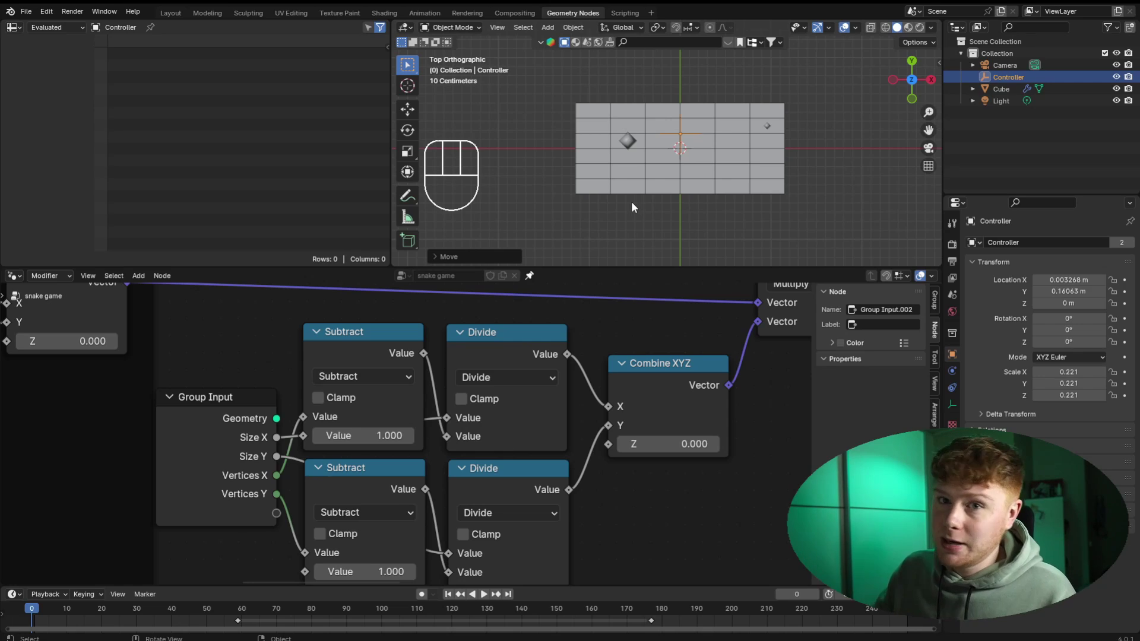
- Play the animation while moving the Controller across the widened grid to check that the snake head moves one cell per step
{"action": "key", "text": "space"}
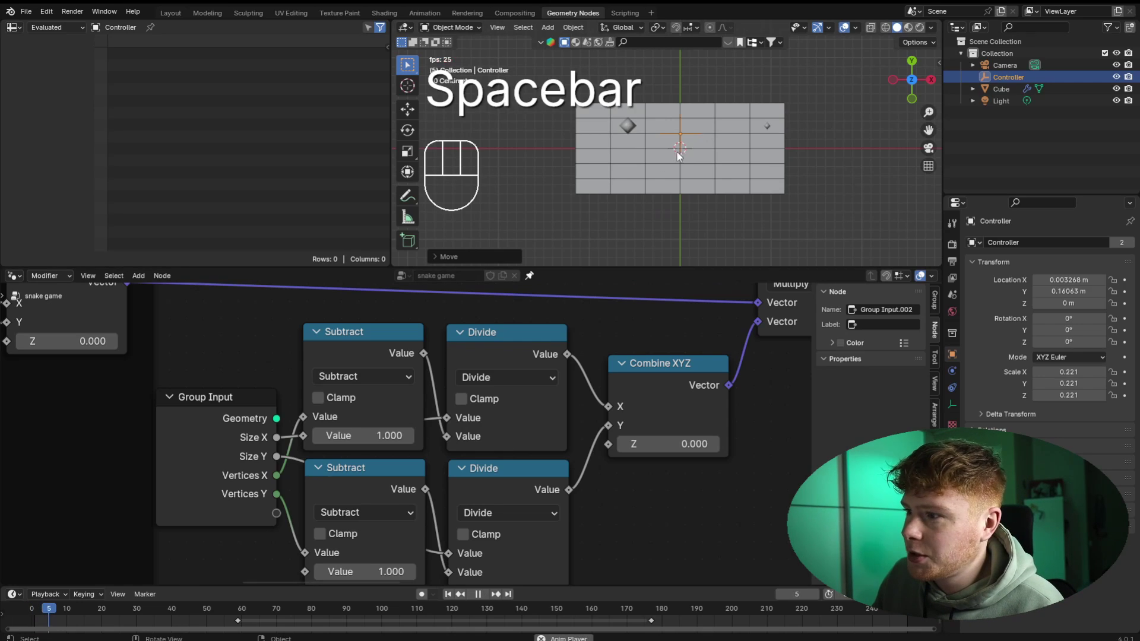
{"action": "key", "text": "g"}
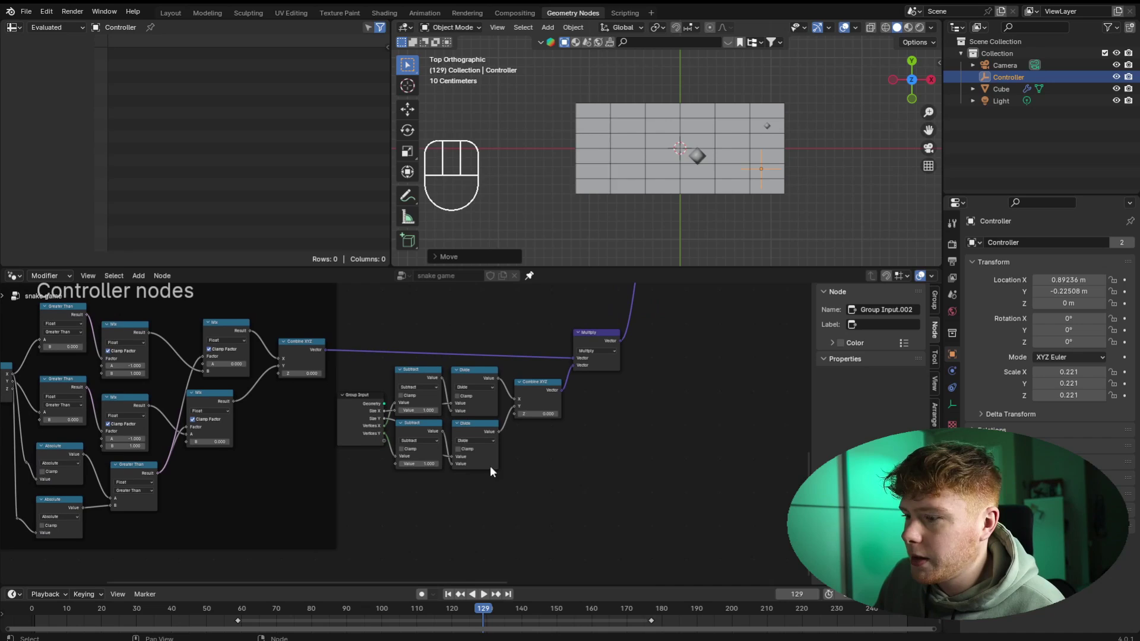
- Move the Group Input, Subtract, Divide, Combine XYZ and Multiply scaling nodes together
{"action": "key", "text": "g"}
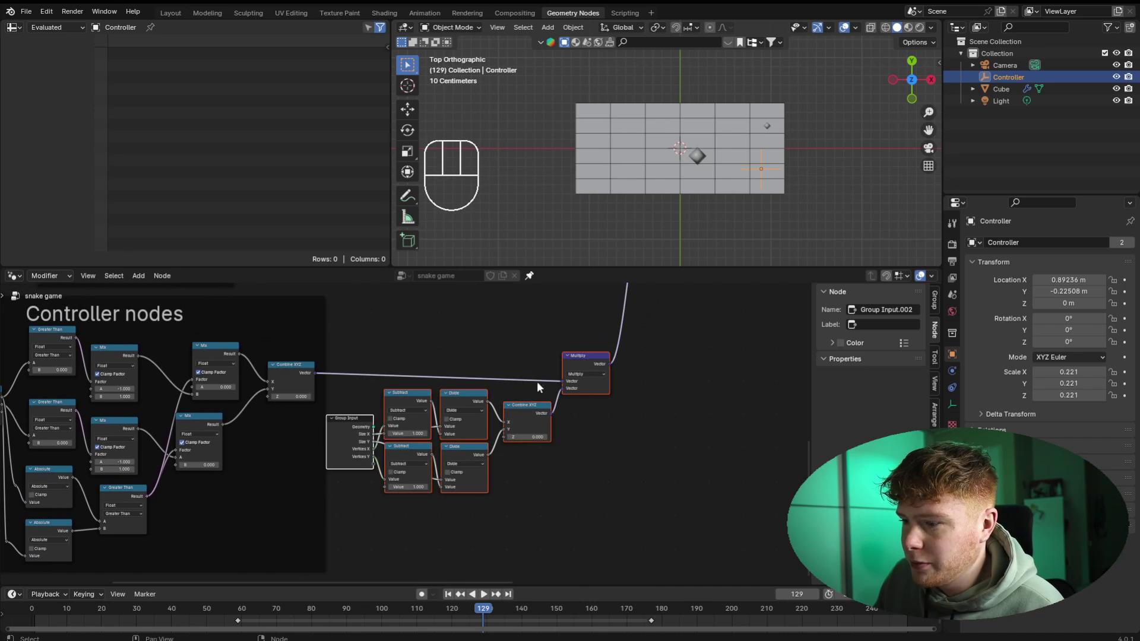
- Move the Group Input, Subtract, Divide, Combine XYZ and Multiply nodes into the Controller nodes frame
{"action": "left_click", "coordinate": [303, 434]}
{"action": "key", "text": "g"}
{"action": "left_click", "coordinate": [356, 447]}
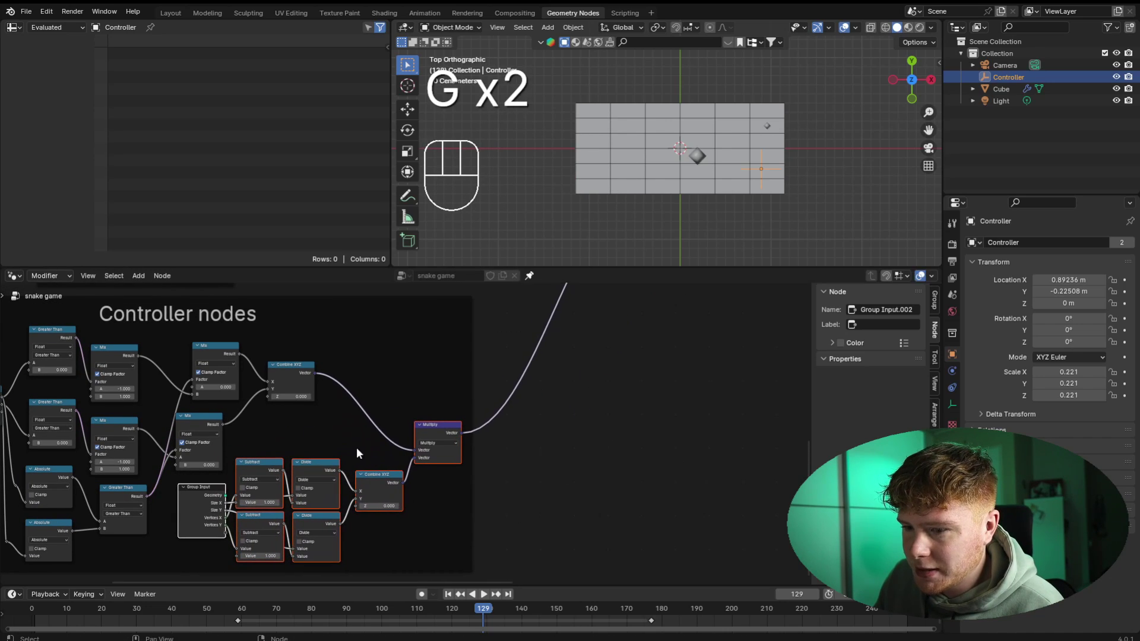
{"action": "left_click", "coordinate": [389, 444]}
{"action": "scroll", "coordinate": [410, 439], "scroll_direction": "down", "scroll_amount": 2}
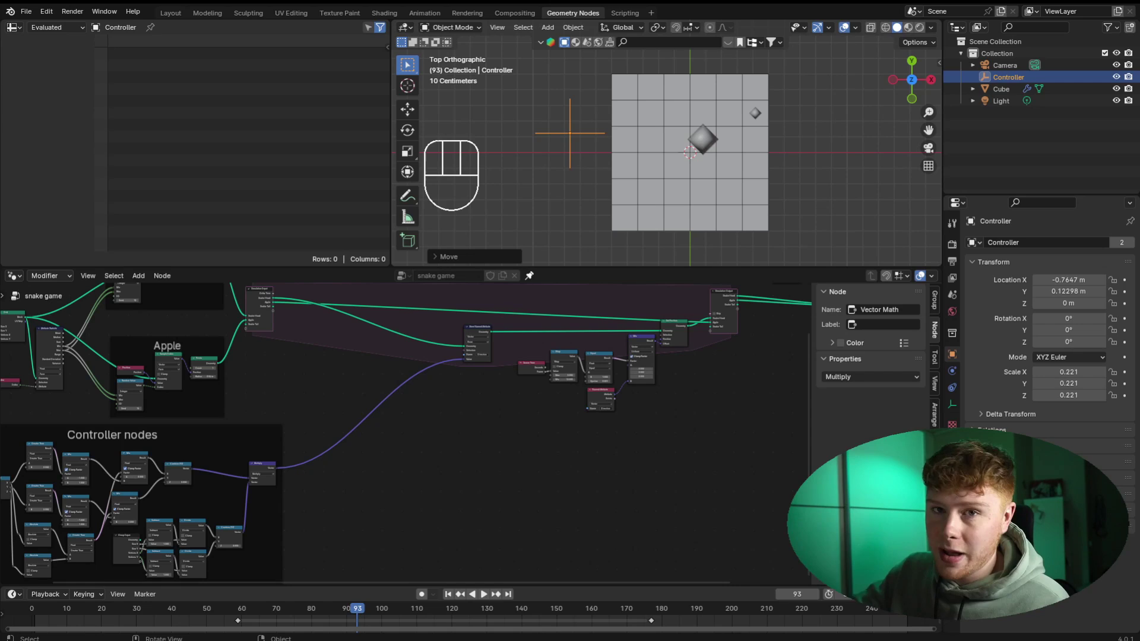
- Move the Set Position node with its Mix, timing and Named Attribute inputs, plus the Store Named Attribute node, lower in the simulation zone
{"action": "scroll", "coordinate": [668, 330], "scroll_direction": "up", "scroll_amount": 5}
{"action": "key", "text": "g"}
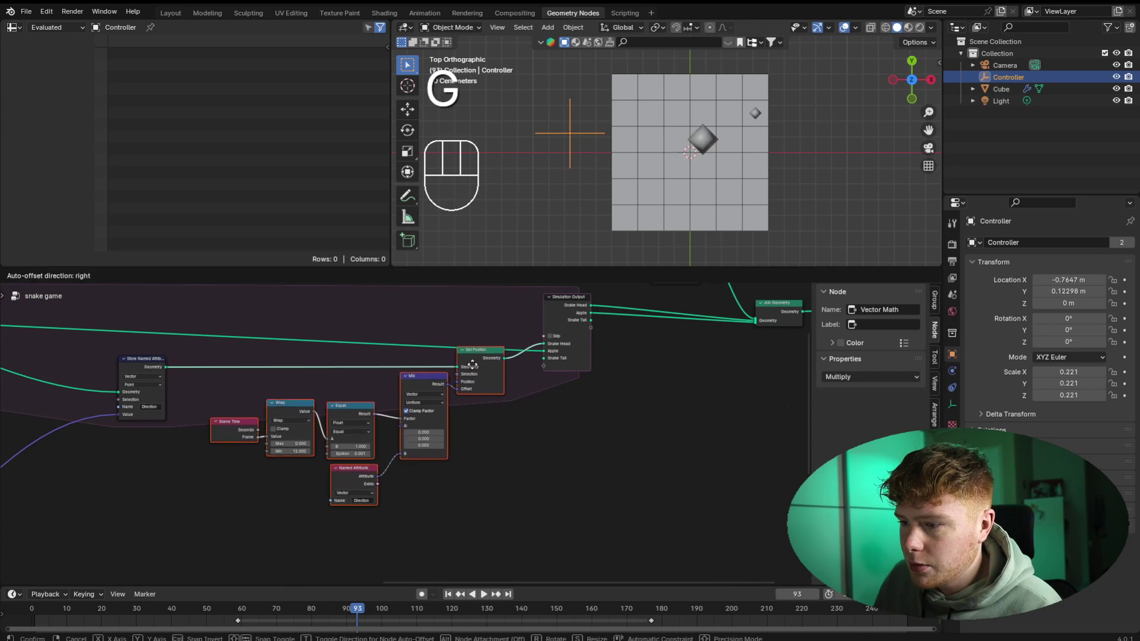
{"action": "left_click", "coordinate": [444, 423]}
{"action": "left_click", "coordinate": [139, 366]}
{"action": "key", "text": "g"}
{"action": "left_click", "coordinate": [139, 429]}
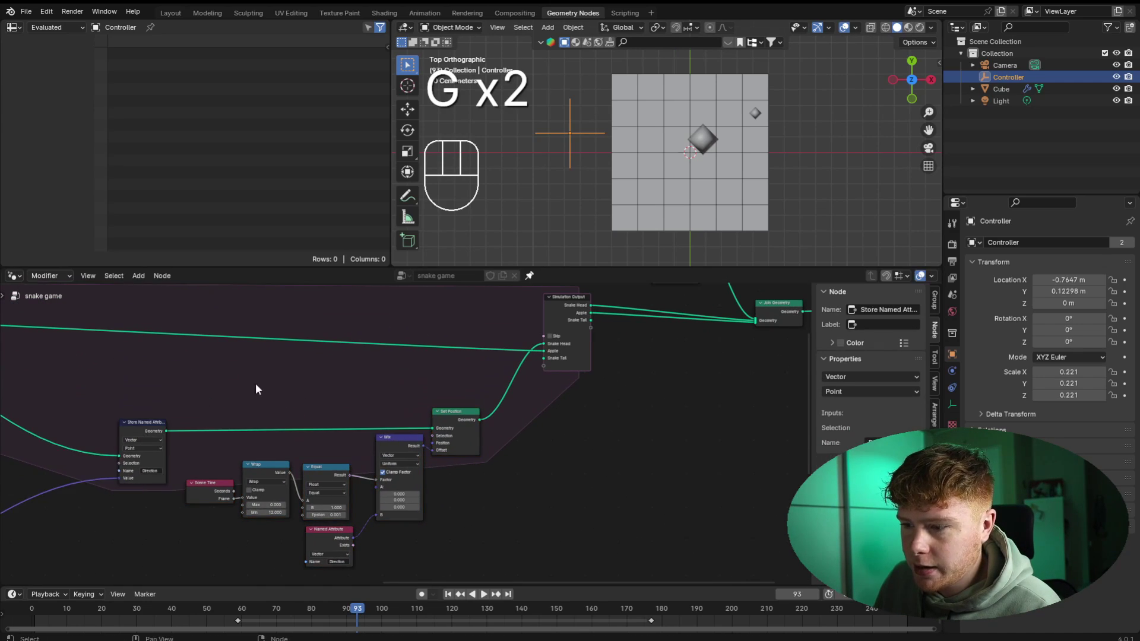
- Duplicate the snake head's Set Position node and insert the copy on the Apple link before the Simulation Output
{"action": "middle_click_drag", "start_coordinate": [256, 389], "coordinate": [356, 500]}
{"action": "left_click", "coordinate": [585, 547]}
{"action": "middle_click_drag", "start_coordinate": [585, 546], "coordinate": [581, 500]}
{"action": "key", "text": "shift+d"}
{"action": "left_click", "coordinate": [605, 420]}
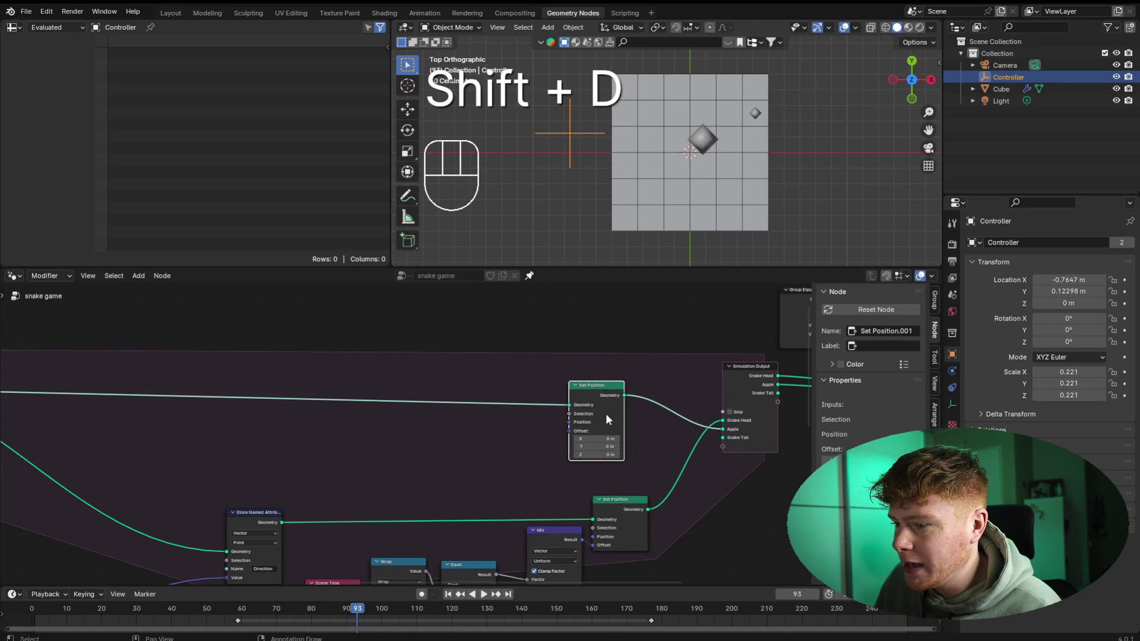
{"action": "scroll", "coordinate": [617, 421], "scroll_direction": "up", "scroll_amount": 1}
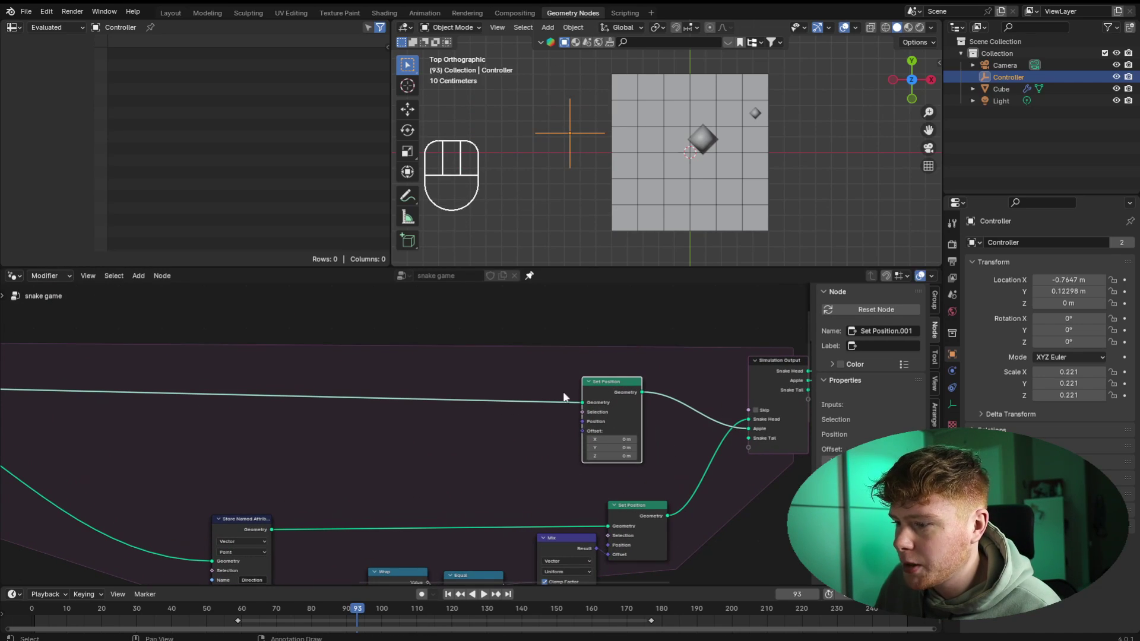
{"action": "left_click", "coordinate": [394, 408]}
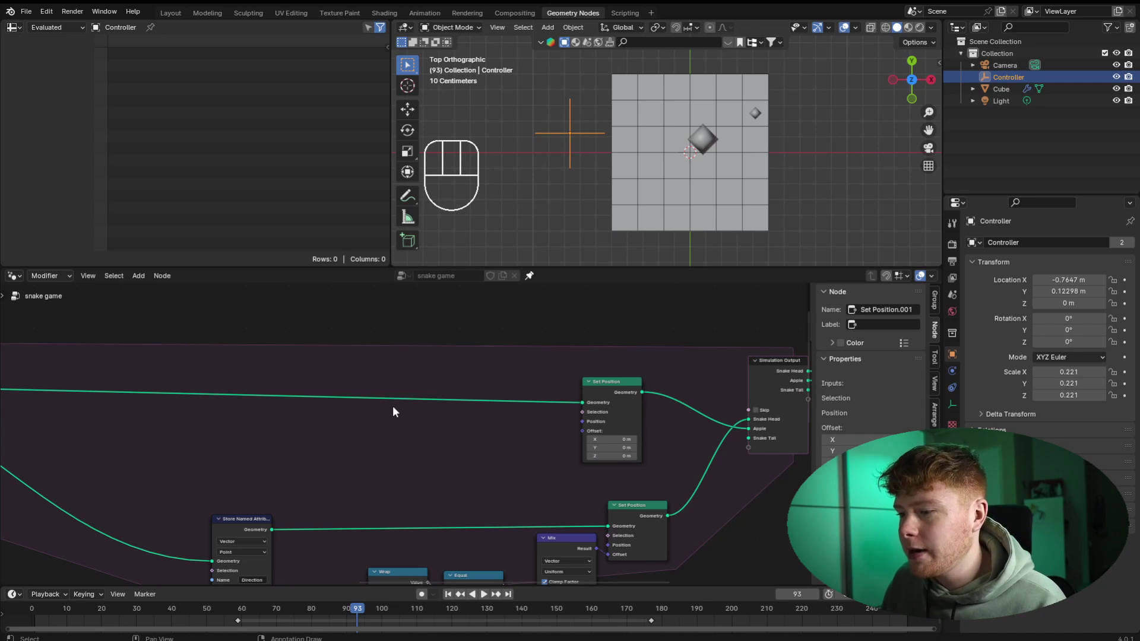
- Move the Group Input and Grid nodes slightly lower, beside the Attribute Statistic node
{"action": "scroll", "coordinate": [376, 404], "scroll_direction": "down", "scroll_amount": 5}
{"action": "middle_click_drag", "start_coordinate": [412, 400], "coordinate": [554, 412]}
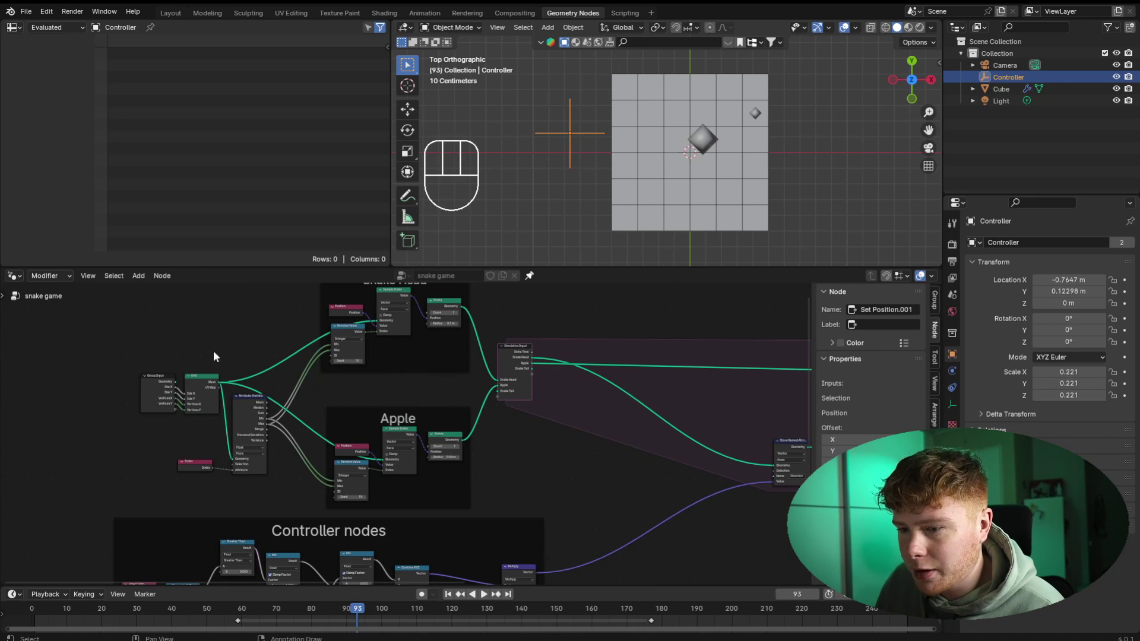
{"action": "middle_click_drag", "start_coordinate": [372, 391], "coordinate": [486, 386]}
{"action": "scroll", "coordinate": [357, 374], "scroll_direction": "up", "scroll_amount": 3}
{"action": "left_click_drag", "start_coordinate": [218, 349], "coordinate": [284, 418]}
{"action": "scroll", "coordinate": [228, 412], "scroll_direction": "up", "scroll_amount": 2}
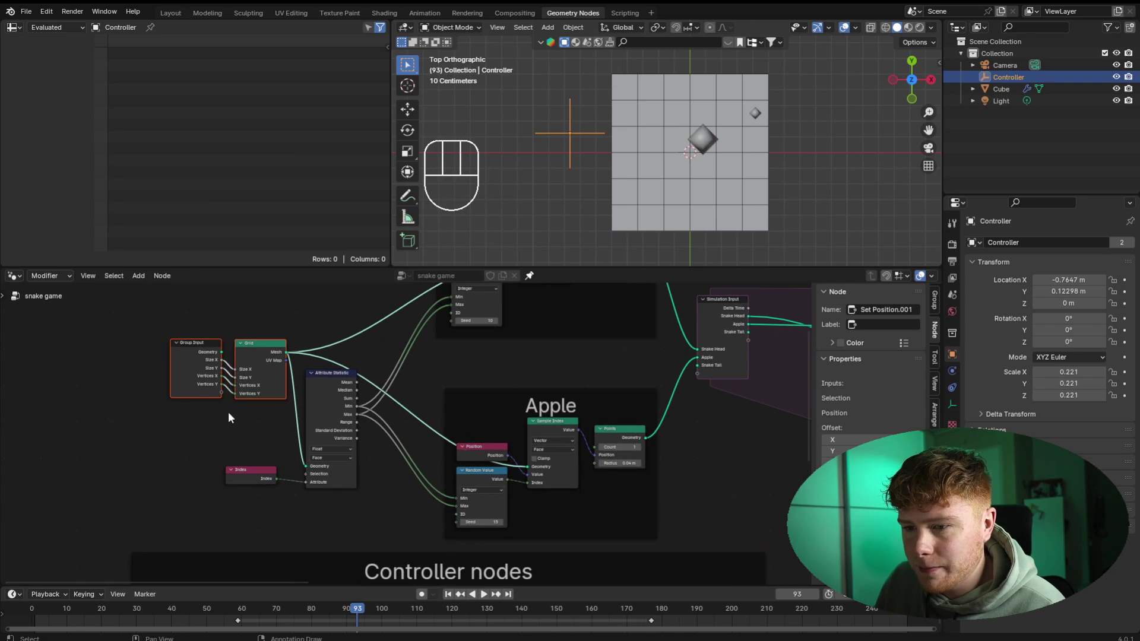
{"action": "key", "text": "g"}
{"action": "left_click", "coordinate": [203, 395]}
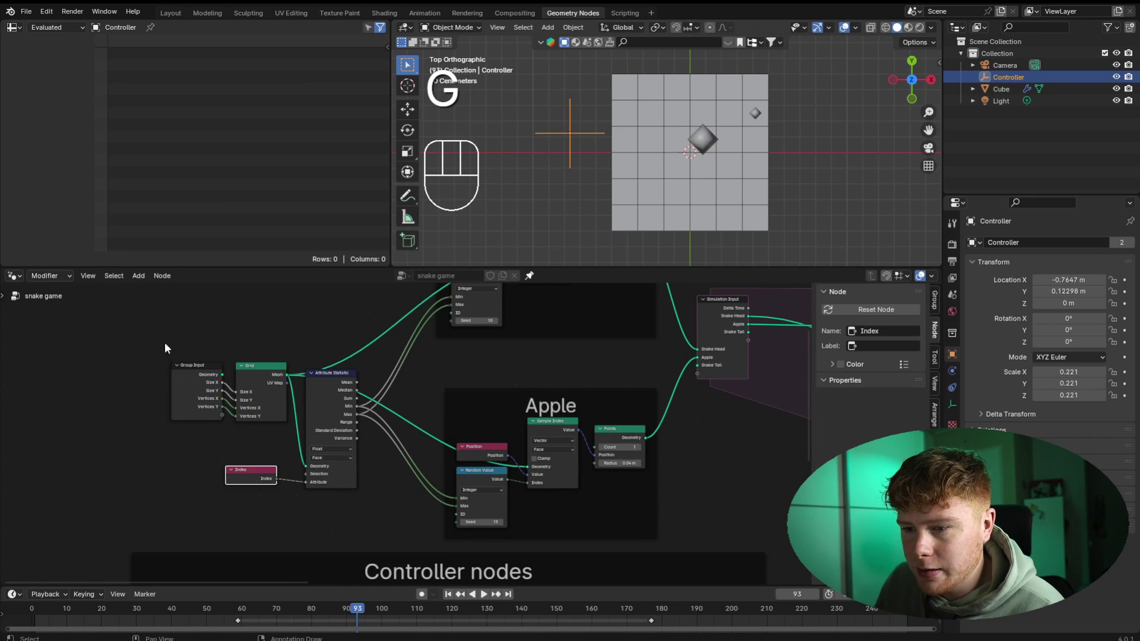
- Duplicate the Group Input, Grid, Attribute Statistic, Index and the Apple's Random Value, Position and Sample Index nodes, placing the copies above the simulation zone
{"action": "left_click", "coordinate": [329, 380], "text": "shift"}
{"action": "left_click", "coordinate": [249, 476], "text": "shift"}
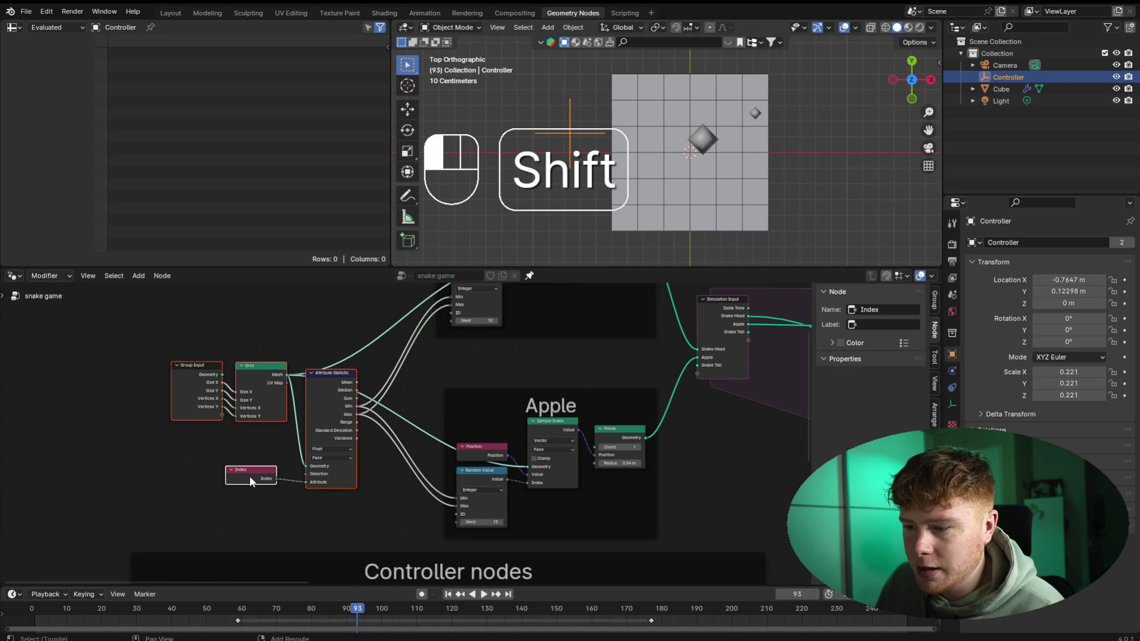
{"action": "middle_click_drag", "start_coordinate": [404, 437], "coordinate": [294, 425]}
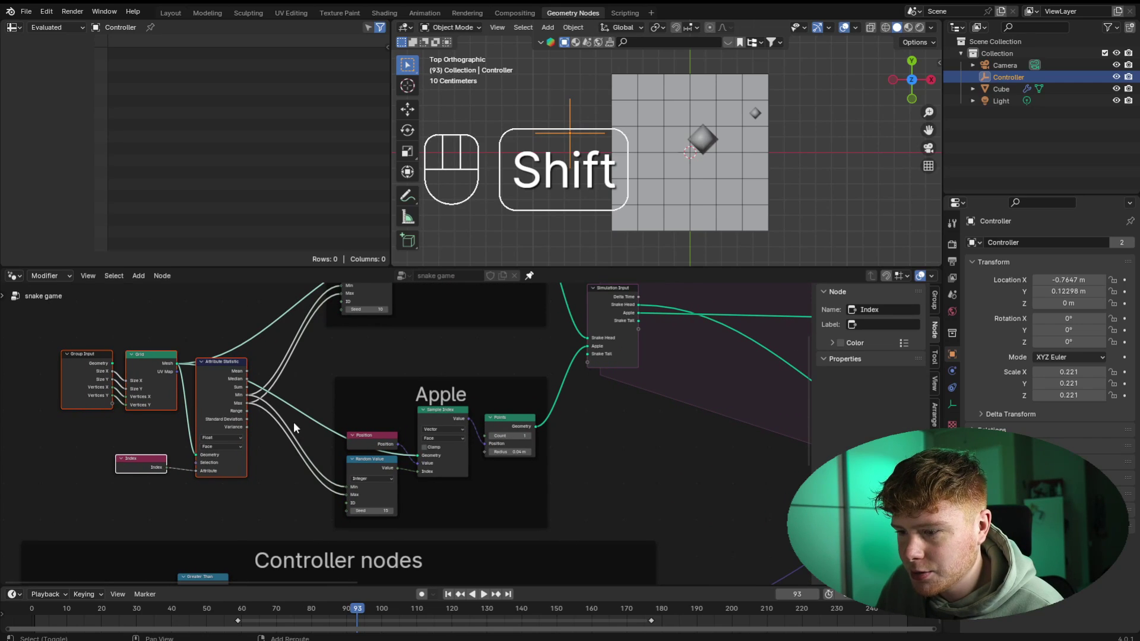
{"action": "left_click", "coordinate": [371, 463], "text": "shift"}
{"action": "left_click", "coordinate": [369, 440], "text": "shift"}
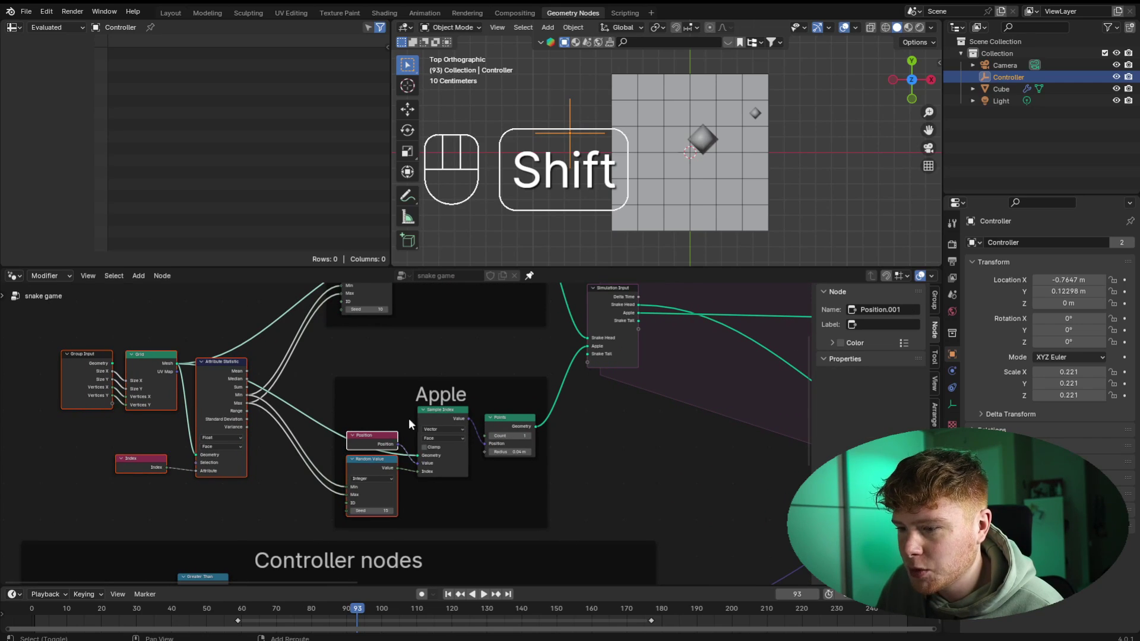
{"action": "left_click", "coordinate": [433, 423], "text": "shift"}
{"action": "scroll", "coordinate": [601, 419], "scroll_direction": "down", "scroll_amount": 3}
{"action": "middle_click_drag", "start_coordinate": [601, 419], "coordinate": [334, 464]}
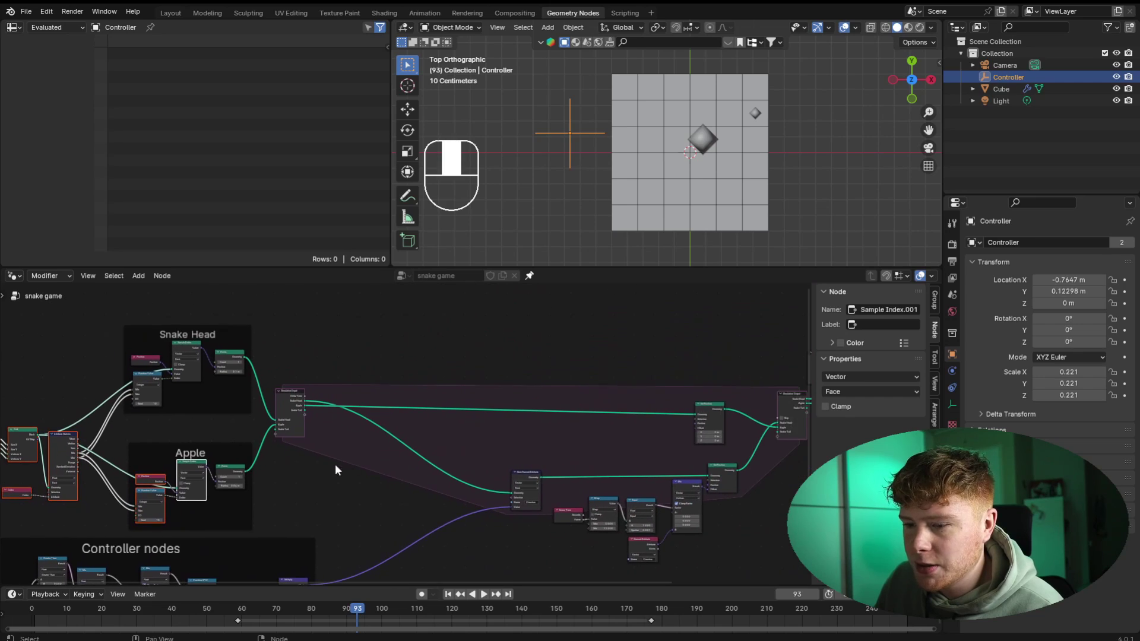
{"action": "key", "text": "shift+d"}
{"action": "left_click", "coordinate": [564, 370]}
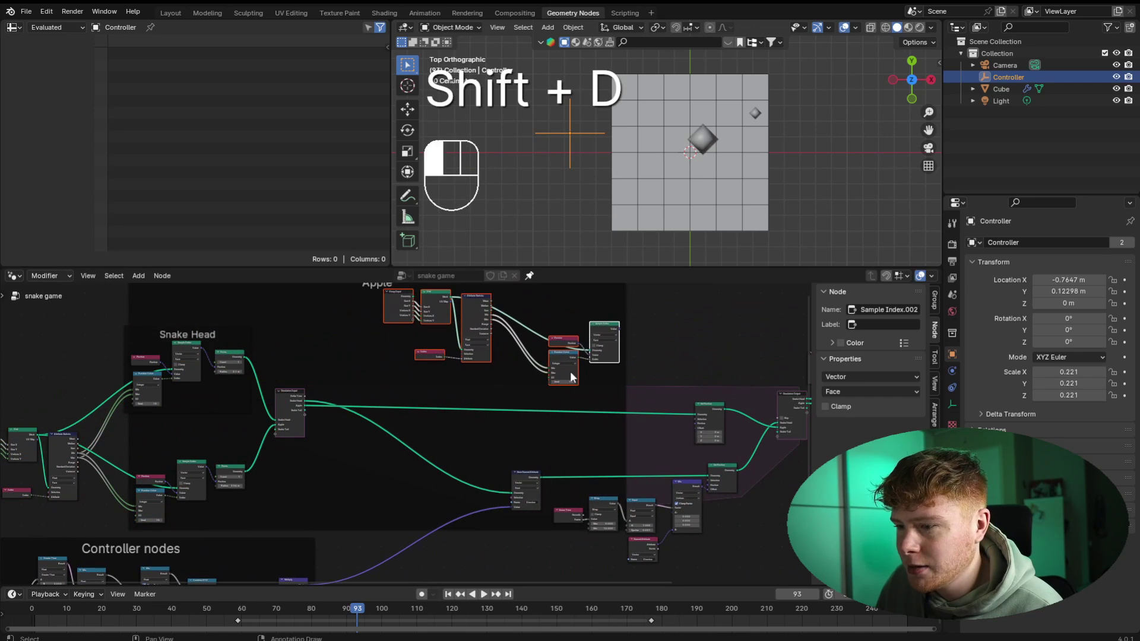
- Detach the duplicated nodes from the Apple frame and move the Group Input, Grid, Index and Attribute Statistic copies closer to Random Value
{"action": "middle_click_drag", "start_coordinate": [564, 369], "coordinate": [513, 461]}
{"action": "scroll", "coordinate": [513, 461], "scroll_direction": "up", "scroll_amount": 1}
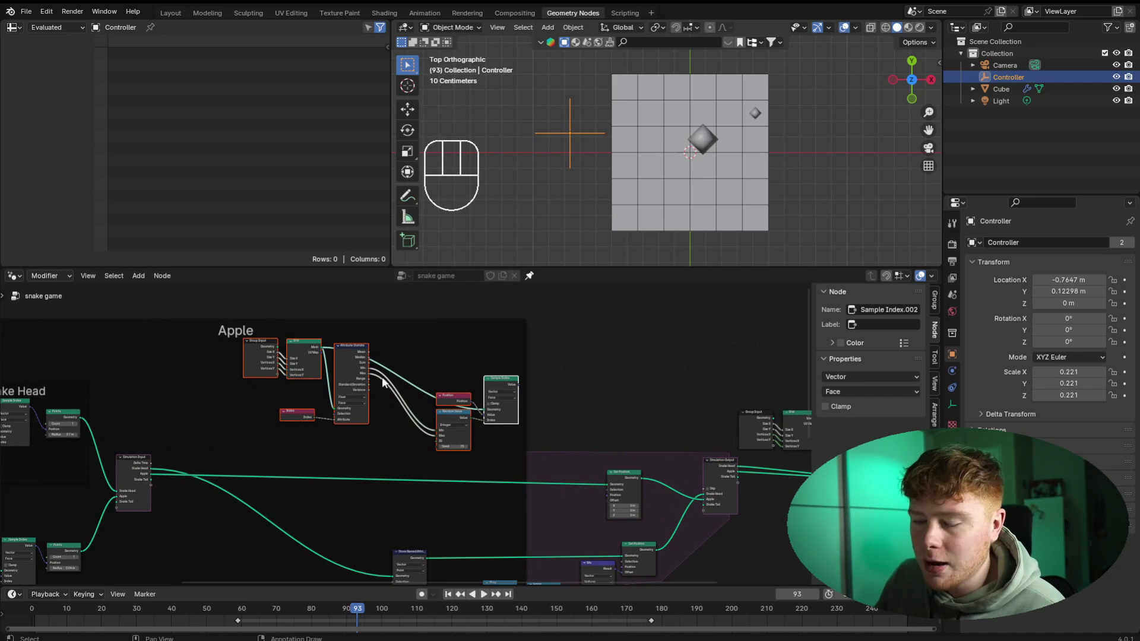
{"action": "key", "text": "alt+p"}
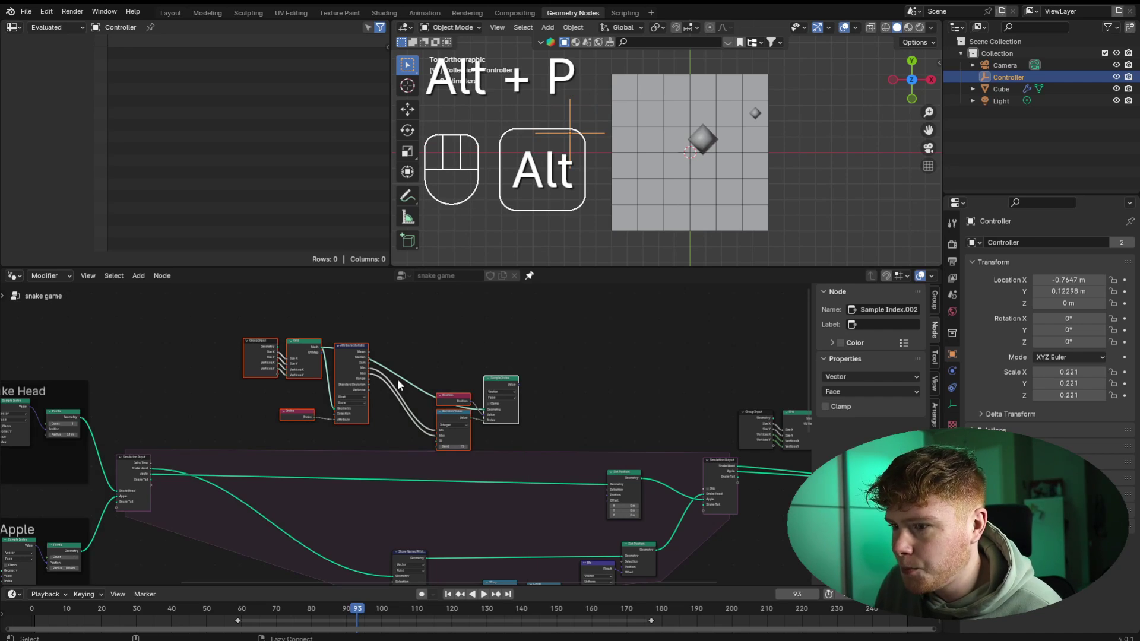
{"action": "key", "text": "g"}
{"action": "scroll", "coordinate": [439, 386], "scroll_direction": "up", "scroll_amount": 2}
{"action": "scroll", "coordinate": [487, 367], "scroll_direction": "up", "scroll_amount": 2}
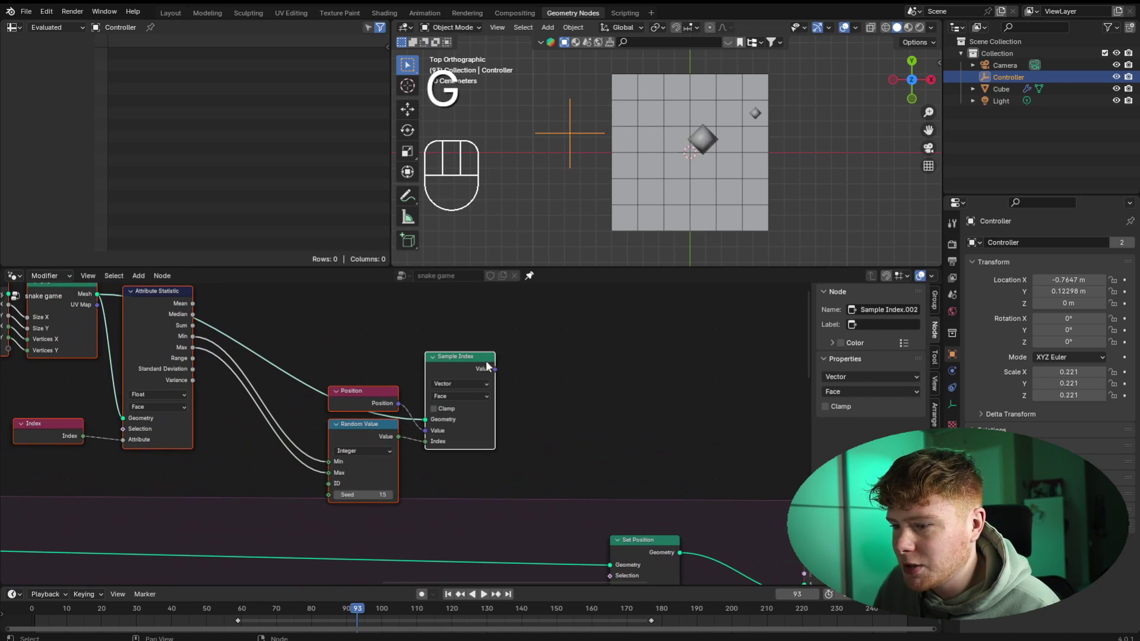
{"action": "scroll", "coordinate": [445, 379], "scroll_direction": "down", "scroll_amount": 4}
{"action": "middle_click_drag", "start_coordinate": [445, 379], "coordinate": [564, 404]}
{"action": "left_click_drag", "start_coordinate": [182, 318], "coordinate": [386, 490]}
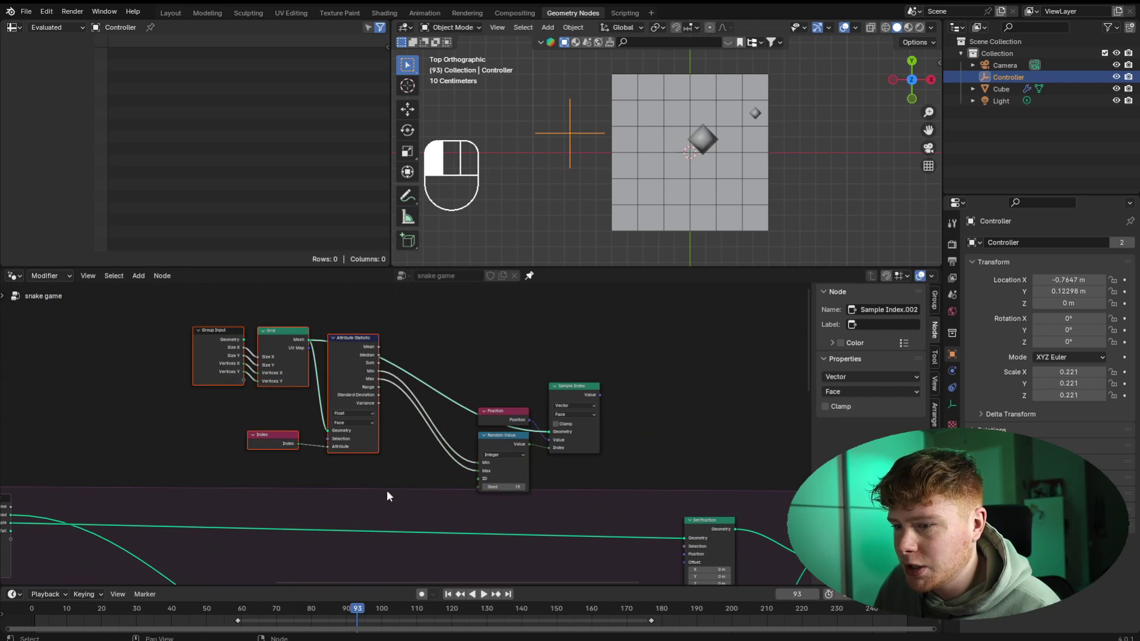
{"action": "key", "text": "g"}
{"action": "left_click", "coordinate": [456, 504]}
{"action": "left_click", "coordinate": [457, 508]}
- Connect the duplicated Sample Index node's Value output to the Position input of the Apple's Set Position node
{"action": "scroll", "coordinate": [456, 507], "scroll_direction": "down", "scroll_amount": 1}
{"action": "middle_click_drag", "start_coordinate": [442, 509], "coordinate": [240, 446]}
{"action": "left_click_drag", "start_coordinate": [385, 331], "coordinate": [468, 496]}
- Play the animation while moving the Controller around the grid to test the snake head and apple, then stop playback
{"action": "key", "text": "space"}
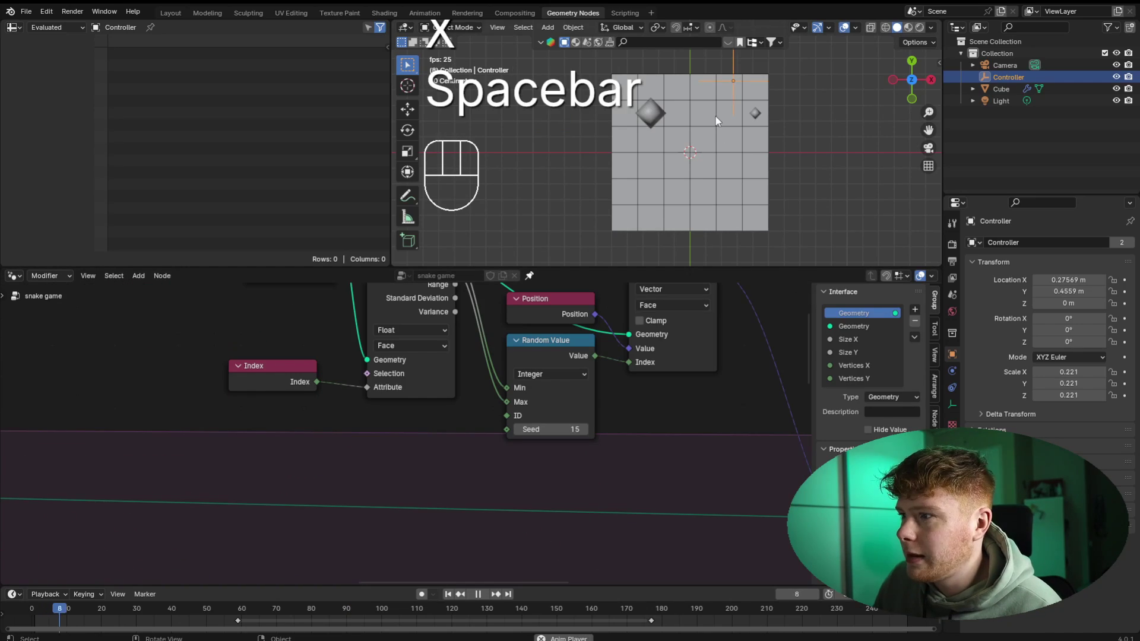
{"action": "key", "text": "g"}
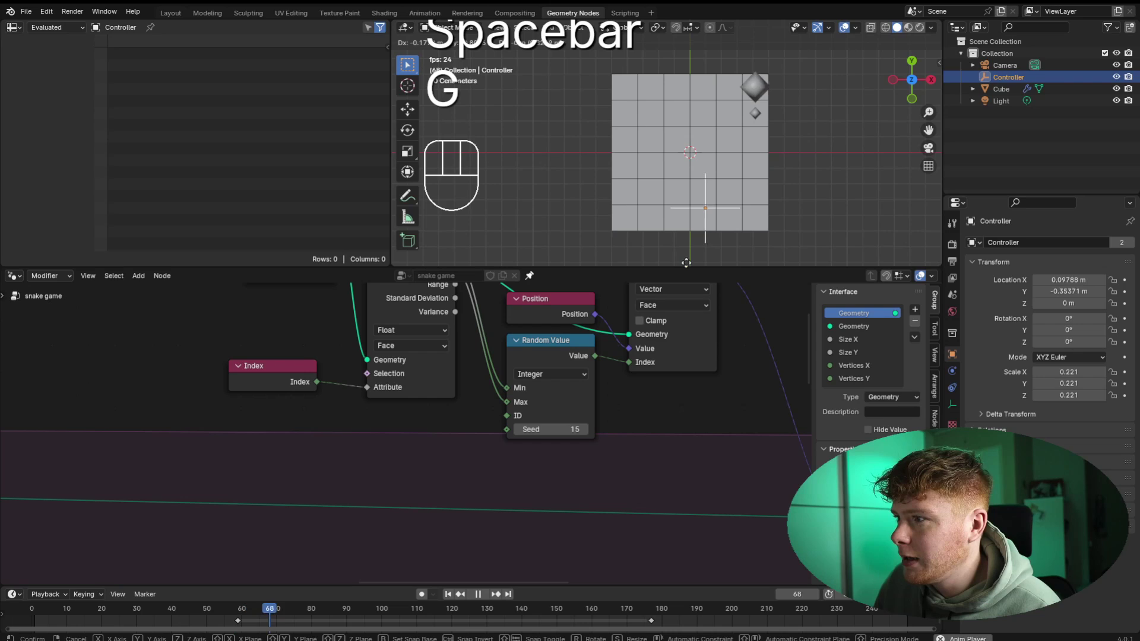
{"action": "left_click", "coordinate": [610, 191]}
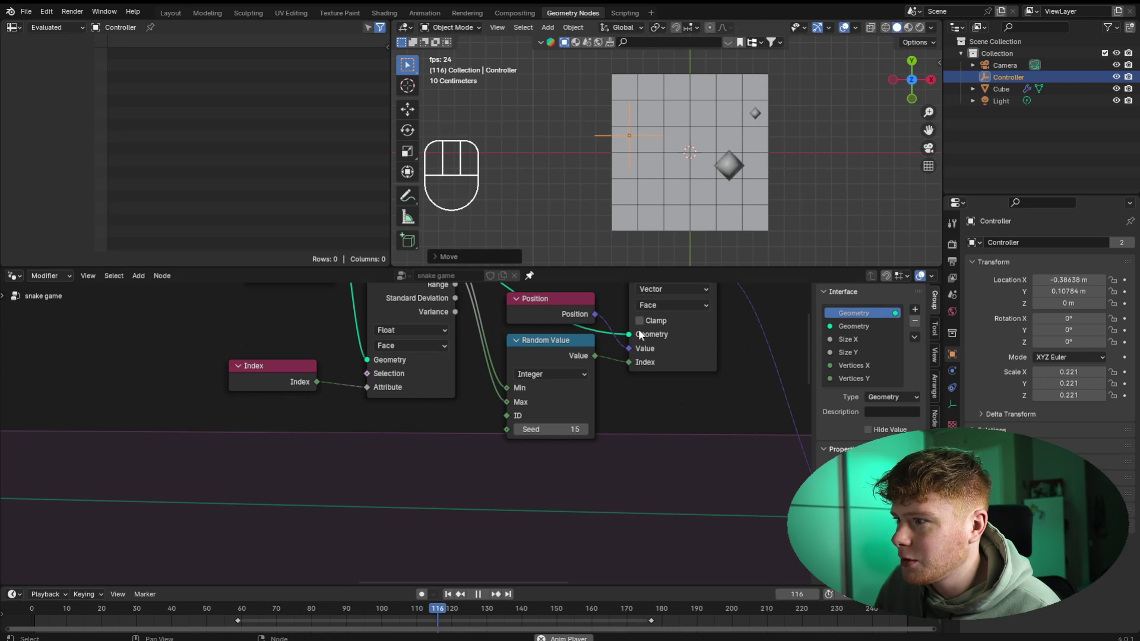
{"action": "key", "text": "space"}
- Add a Scene Time node and connect its Frame output to the Seed of the duplicated Random Value node
{"action": "scroll", "coordinate": [647, 335], "scroll_direction": "down", "scroll_amount": 7}
{"action": "middle_click_drag", "start_coordinate": [749, 364], "coordinate": [541, 383]}
{"action": "scroll", "coordinate": [463, 366], "scroll_direction": "up", "scroll_amount": 4}
{"action": "middle_click_drag", "start_coordinate": [464, 507], "coordinate": [547, 537]}
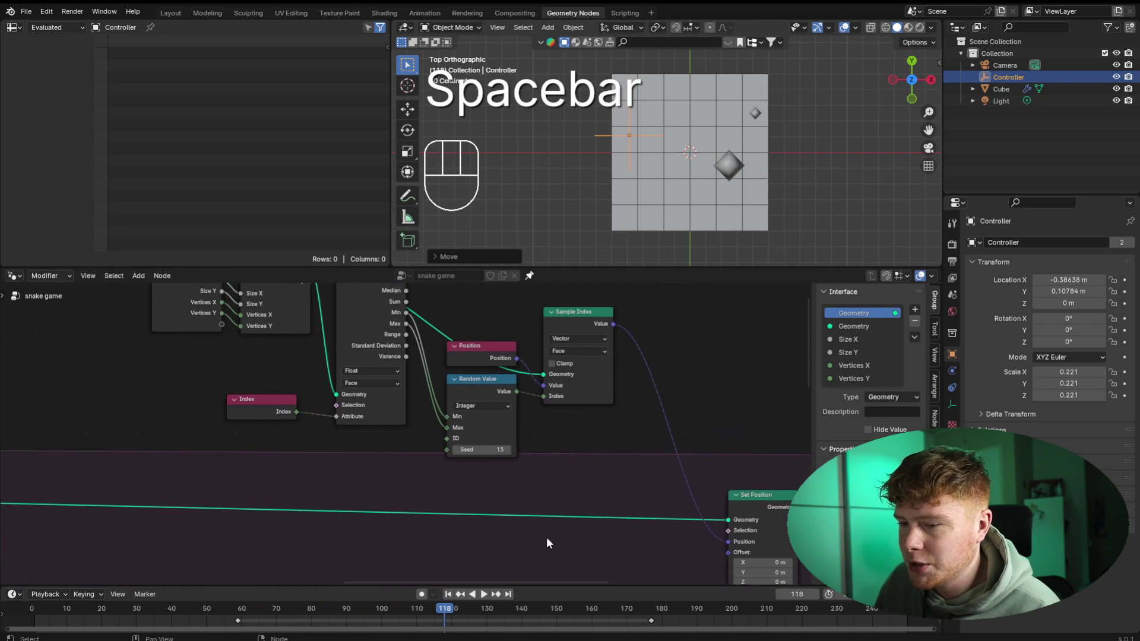
{"action": "scroll", "coordinate": [543, 539], "scroll_direction": "up", "scroll_amount": 3}
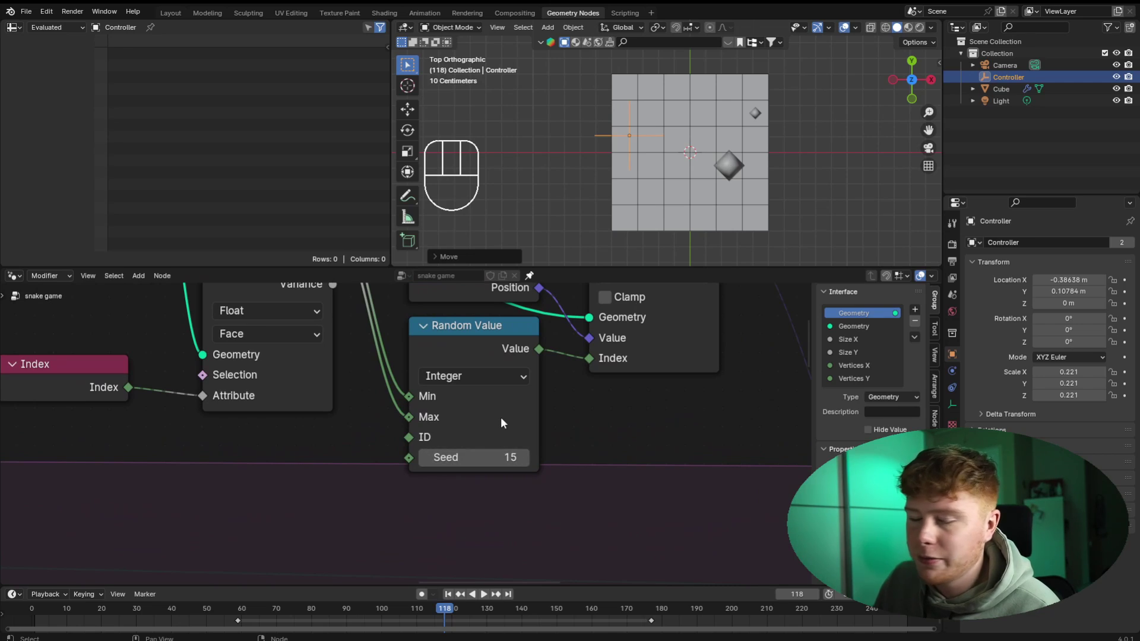
{"action": "middle_click_drag", "start_coordinate": [351, 445], "coordinate": [529, 429]}
{"action": "scroll", "coordinate": [529, 429], "scroll_direction": "up", "scroll_amount": 1}
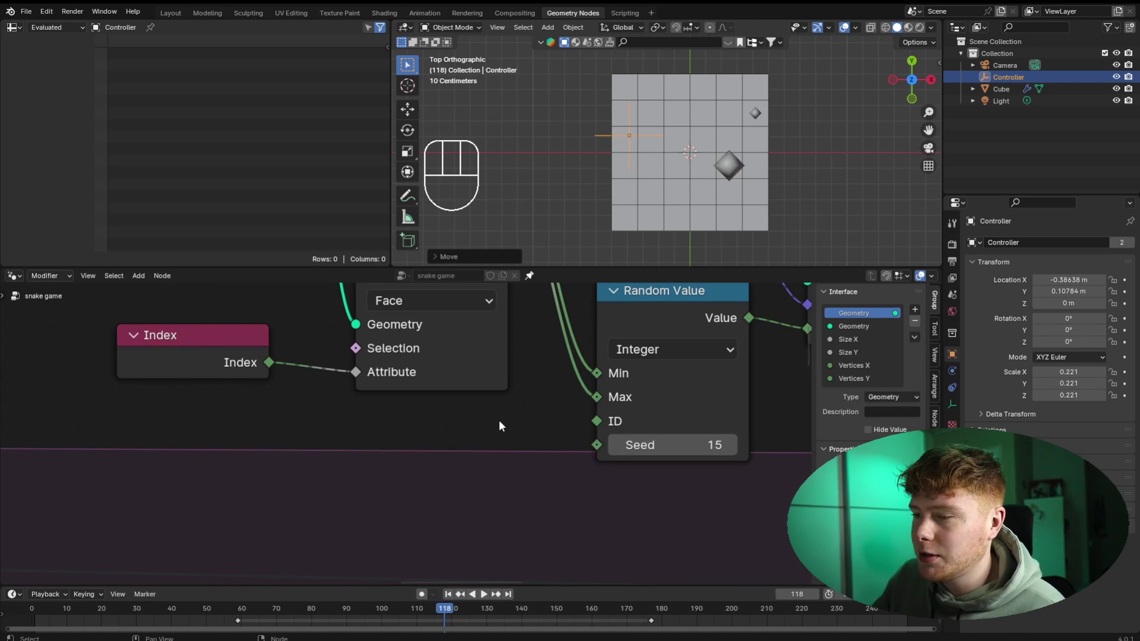
{"action": "key", "text": "shift+a"}
{"action": "type", "text": "sce"}
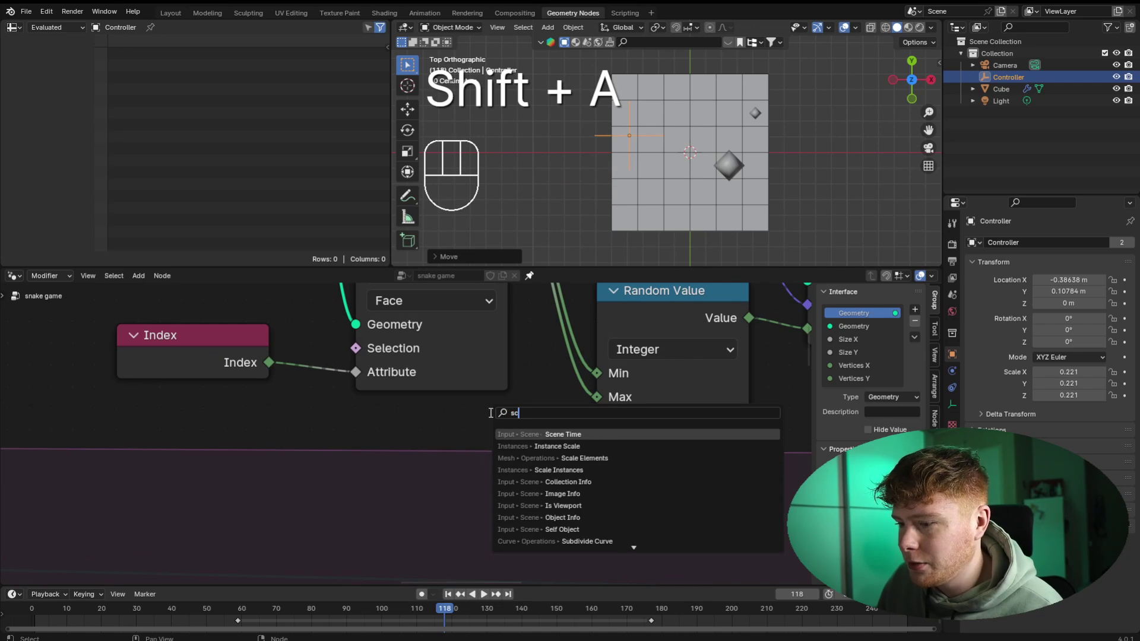
{"action": "left_click", "coordinate": [551, 434]}
{"action": "left_click", "coordinate": [525, 427]}
{"action": "left_click_drag", "start_coordinate": [492, 468], "coordinate": [538, 463]}
{"action": "left_click_drag", "start_coordinate": [602, 444], "coordinate": [597, 445]}
- Play the simulation from frame 0 while moving the Controller beside the grid to check the apple's random positions, then stop playback
{"action": "left_click", "coordinate": [21, 607]}
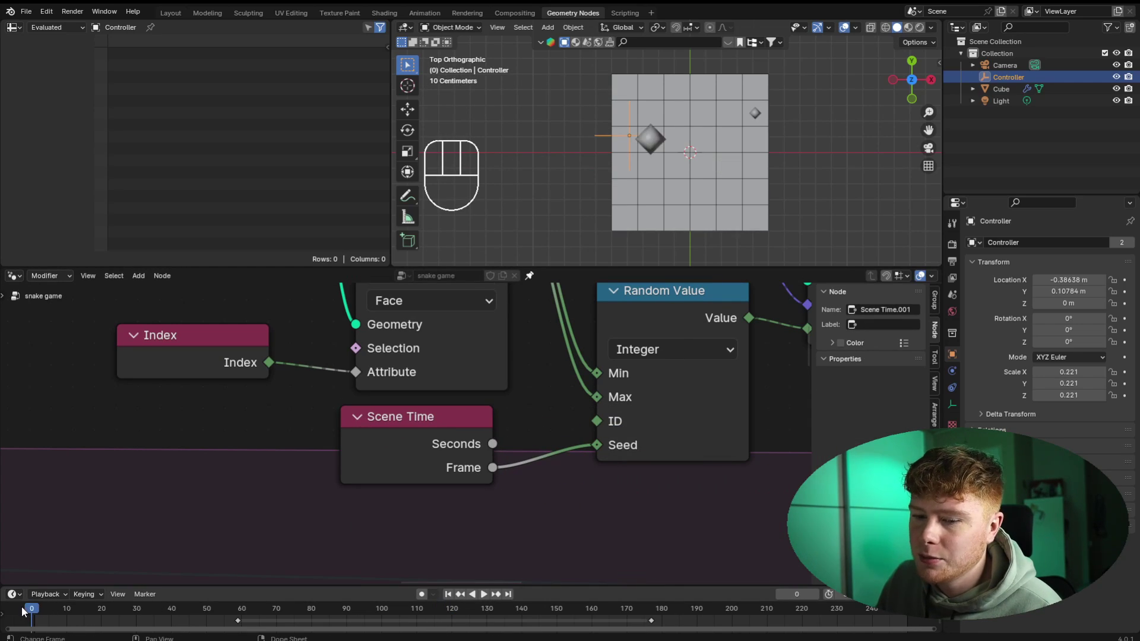
{"action": "key", "text": "space"}
{"action": "key", "text": "g"}
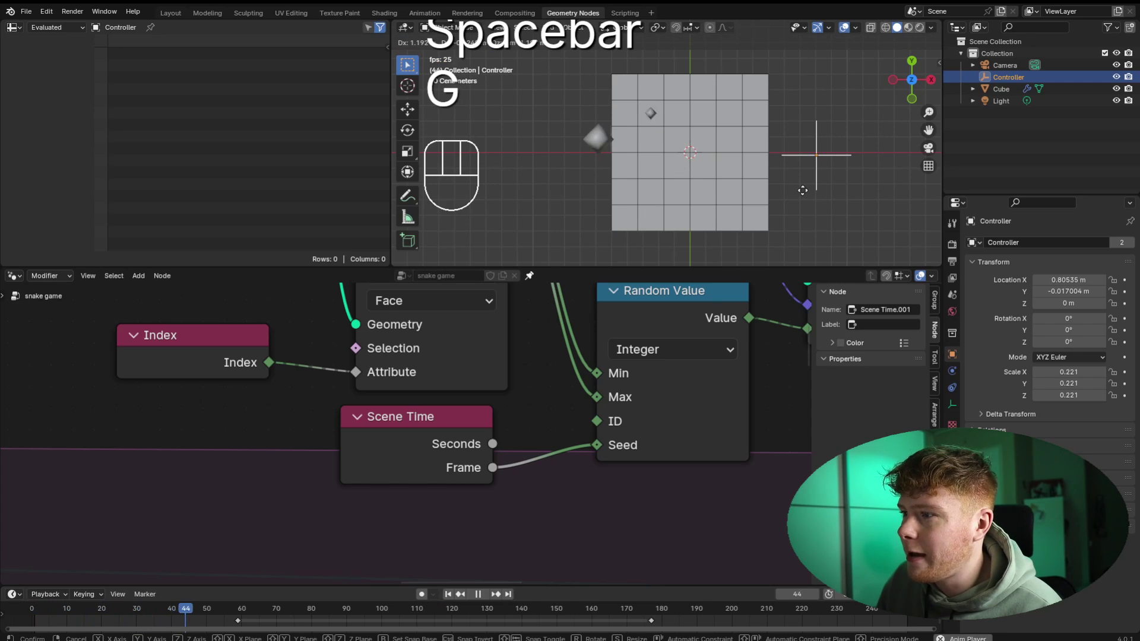
{"action": "left_click", "coordinate": [803, 190]}
{"action": "key", "text": "space"}
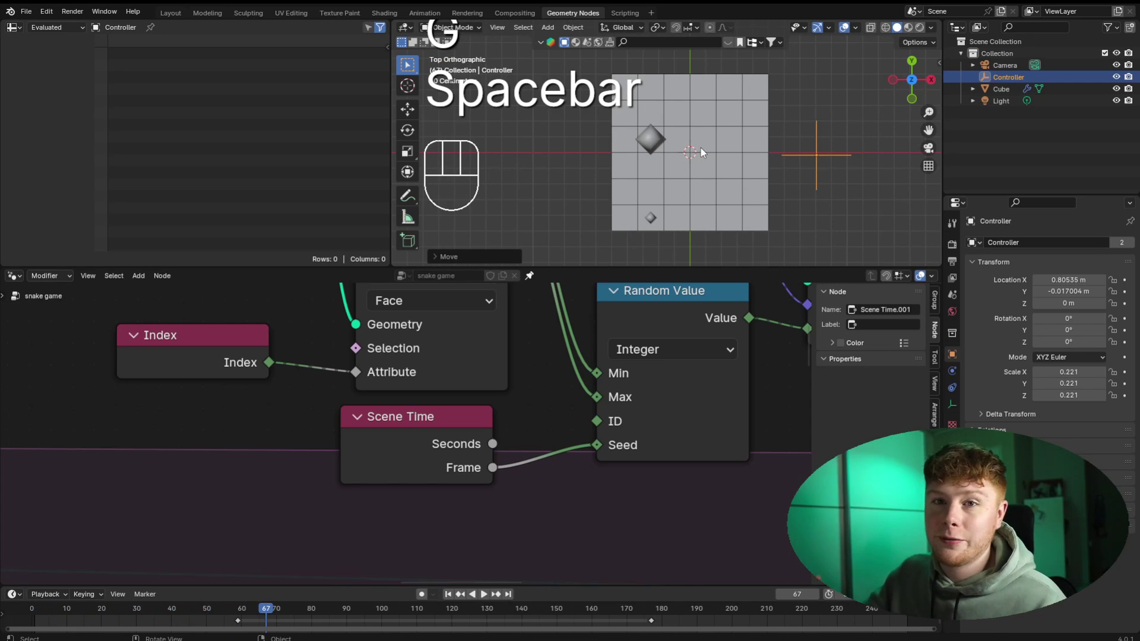
- Add a Geometry Proximity node beside the Apple's Set Position node and set its target type to Points
{"action": "scroll", "coordinate": [536, 401], "scroll_direction": "down", "scroll_amount": 4}
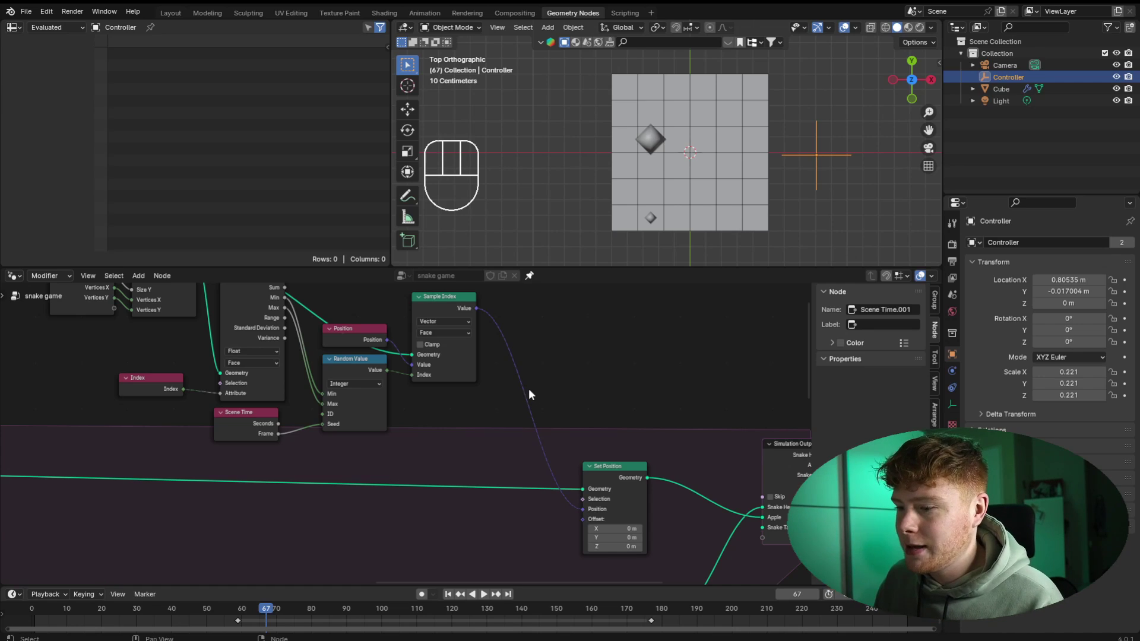
{"action": "middle_click_drag", "start_coordinate": [528, 388], "coordinate": [562, 354], "text": "shift"}
{"action": "key", "text": "shift+a"}
{"action": "type", "text": "geo pro"}
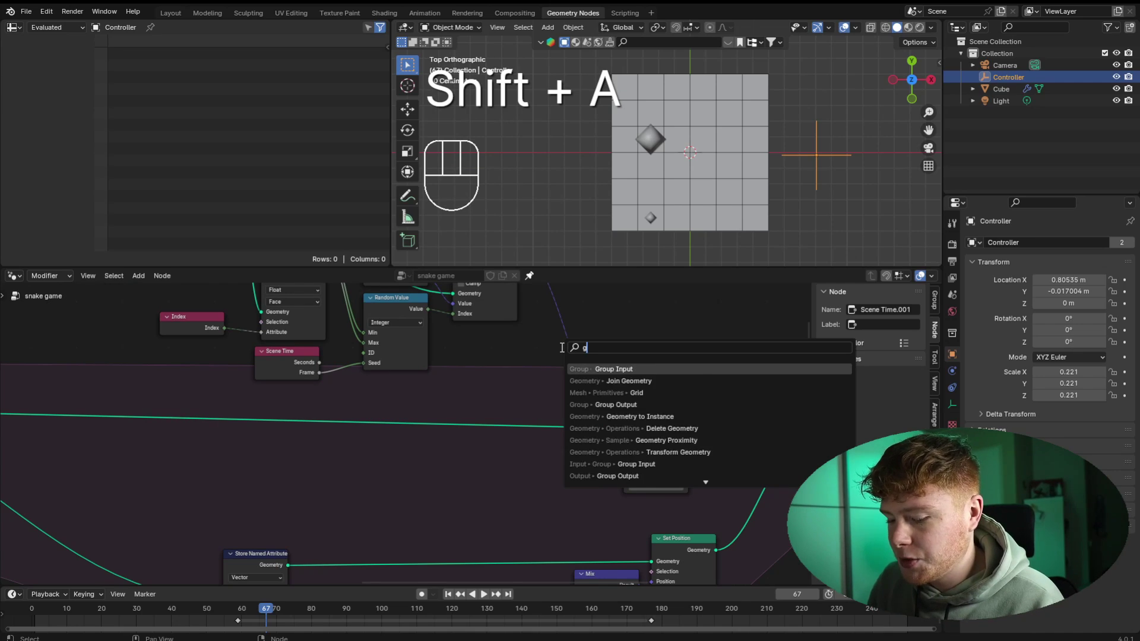
{"action": "key", "text": "Return"}
{"action": "left_click", "coordinate": [480, 429]}
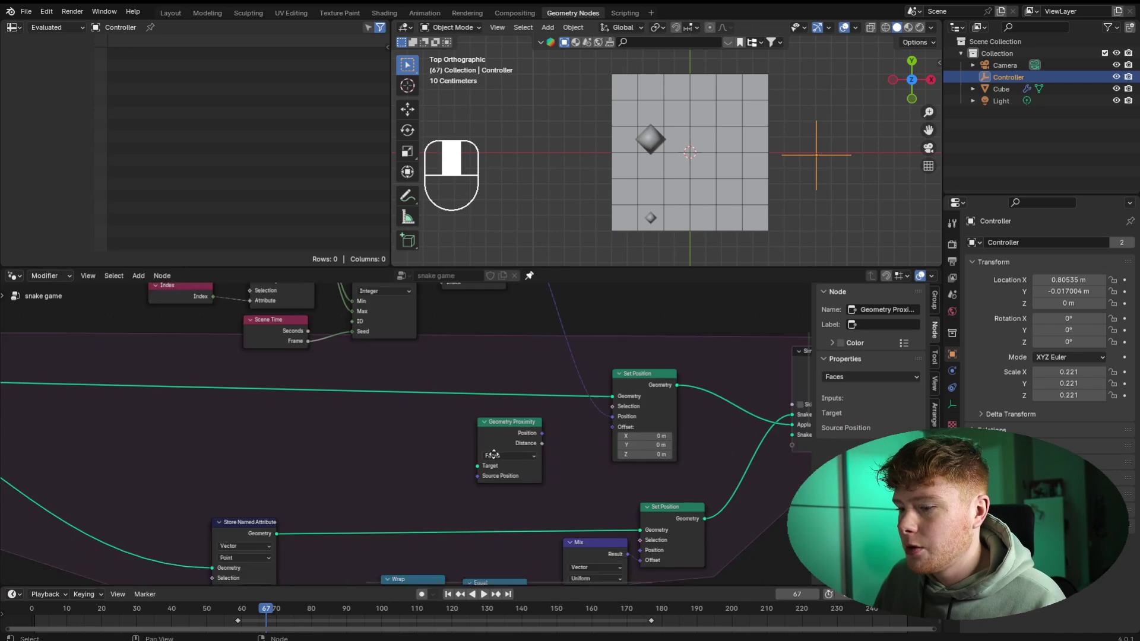
{"action": "scroll", "coordinate": [563, 429], "scroll_direction": "up", "scroll_amount": 3}
{"action": "left_click", "coordinate": [563, 429]}
{"action": "left_click", "coordinate": [549, 470]}
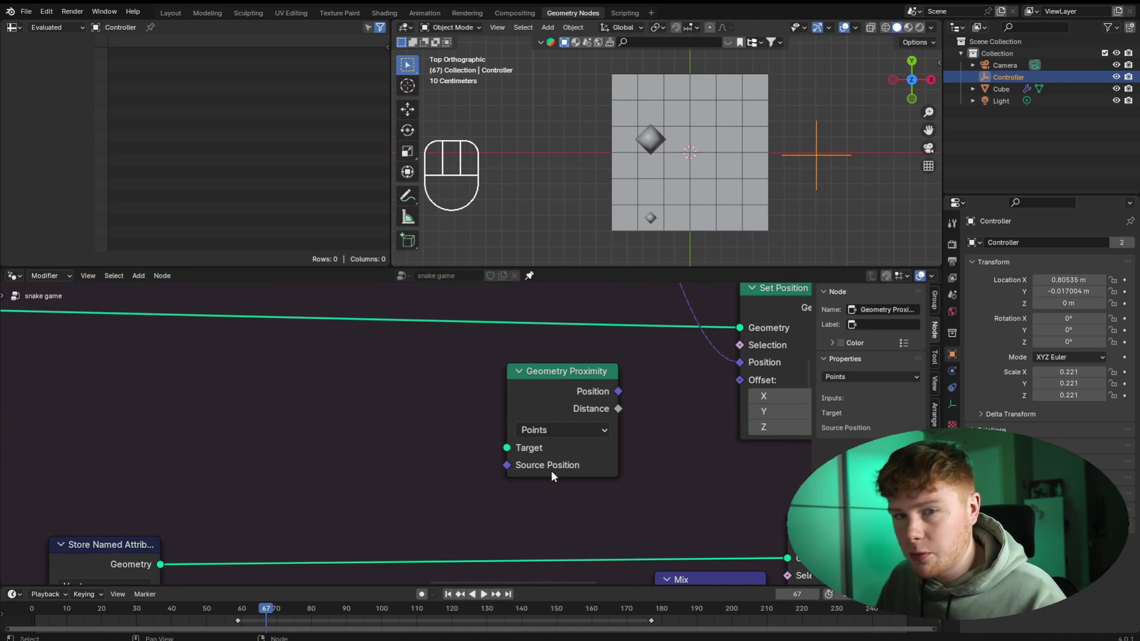
{"action": "scroll", "coordinate": [621, 469], "scroll_direction": "down", "scroll_amount": 3}
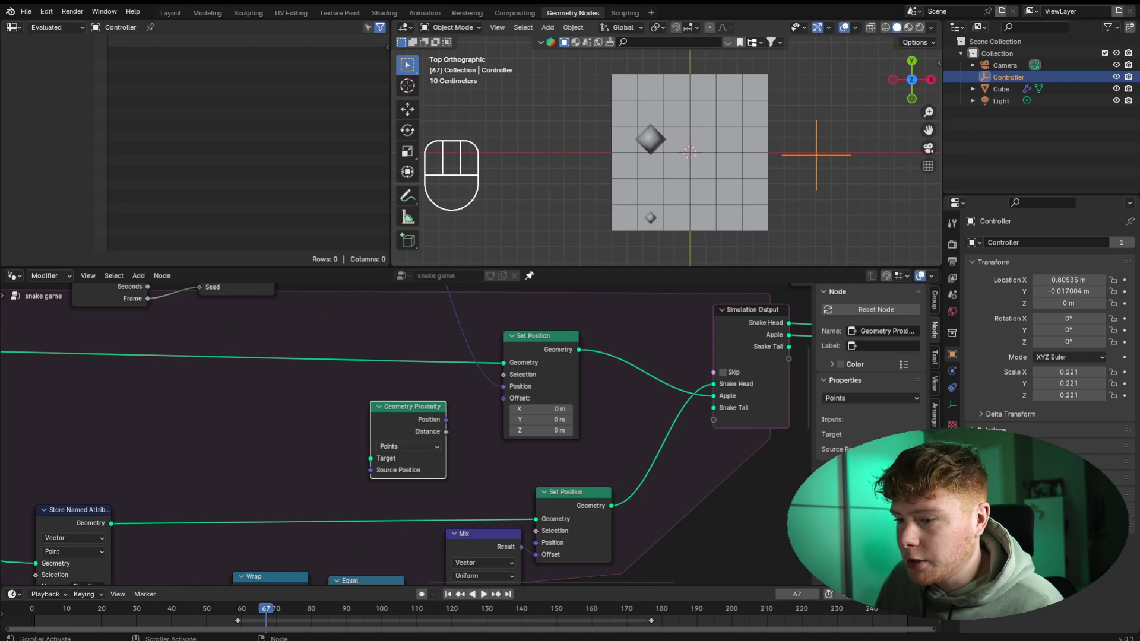
{"action": "scroll", "coordinate": [608, 497], "scroll_direction": "up", "scroll_amount": 1}
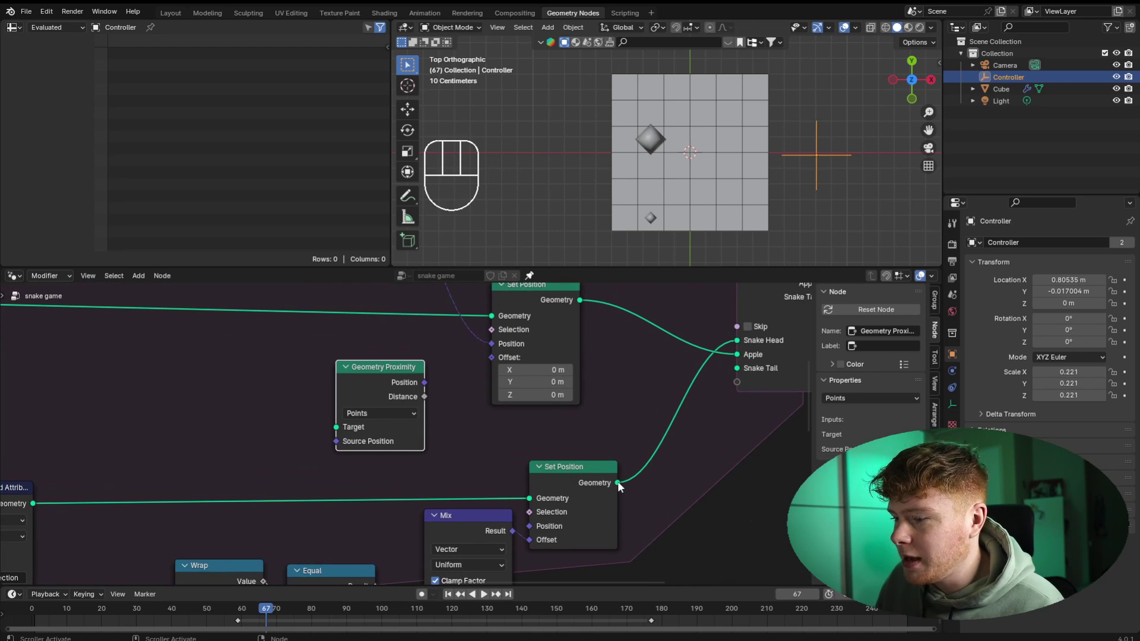
- Connect the snake head's Set Position geometry to the Geometry Proximity Target and add a Compare node set to Equal beside it
{"action": "left_click_drag", "start_coordinate": [617, 482], "coordinate": [331, 428]}
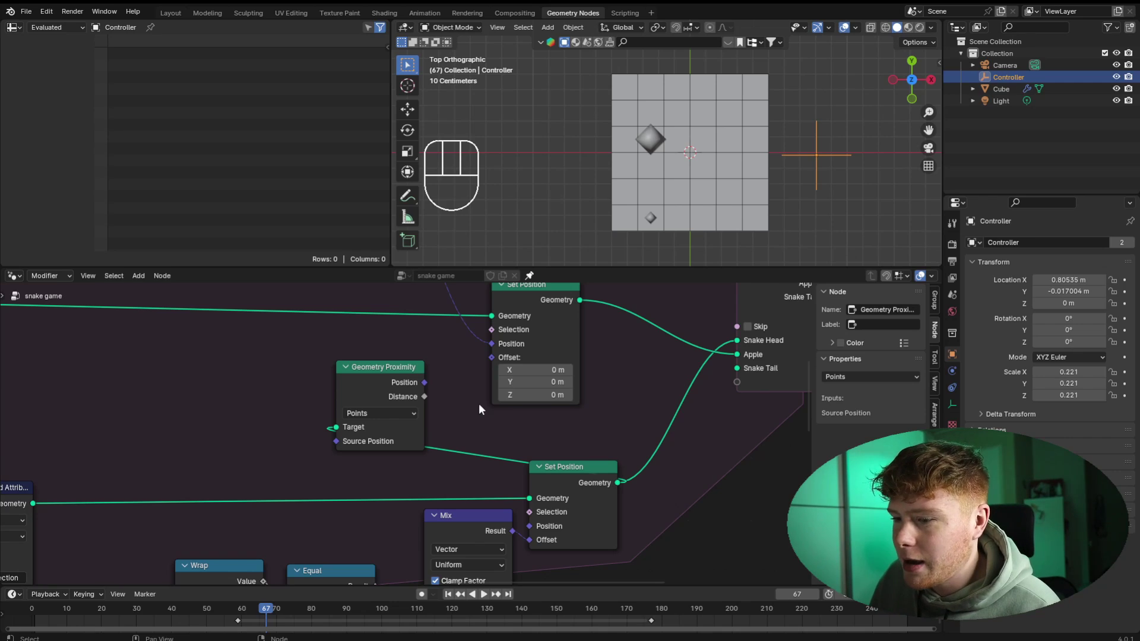
{"action": "left_click_drag", "start_coordinate": [417, 400], "coordinate": [344, 390]}
{"action": "key", "text": "shift+a"}
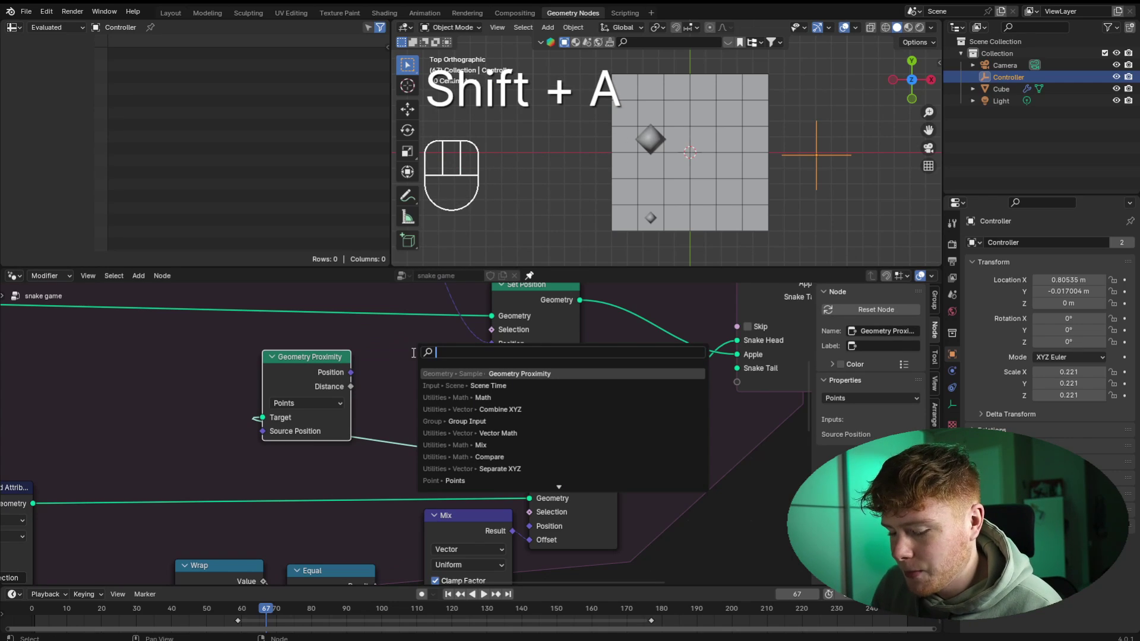
{"action": "type", "text": "greater"}
{"action": "key", "text": "Return"}
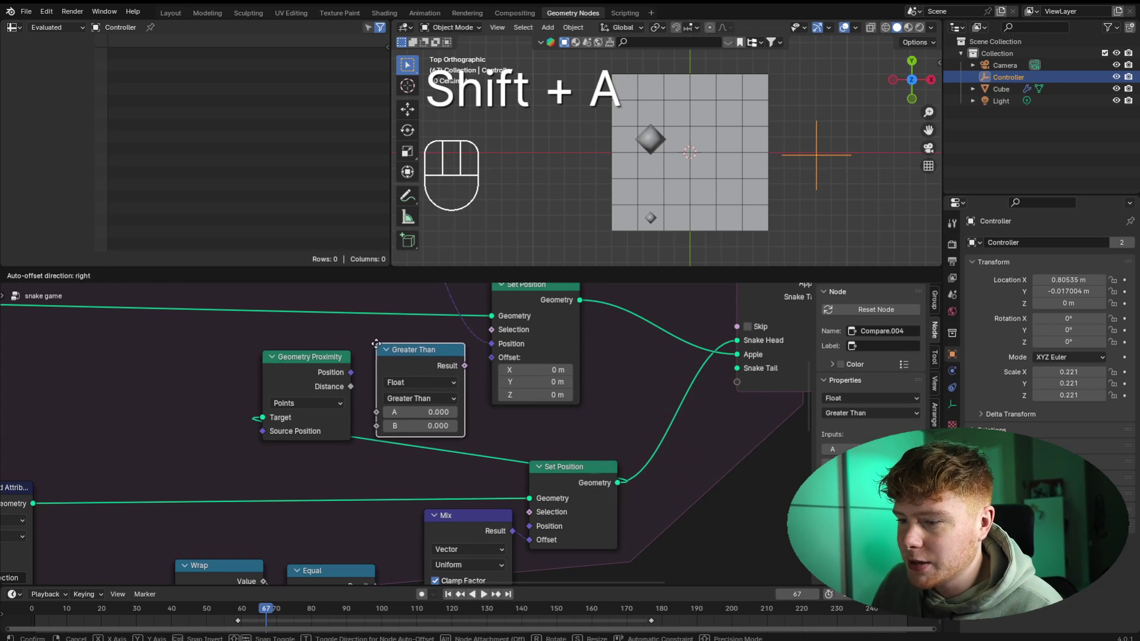
{"action": "left_click", "coordinate": [380, 344]}
{"action": "left_click", "coordinate": [419, 399]}
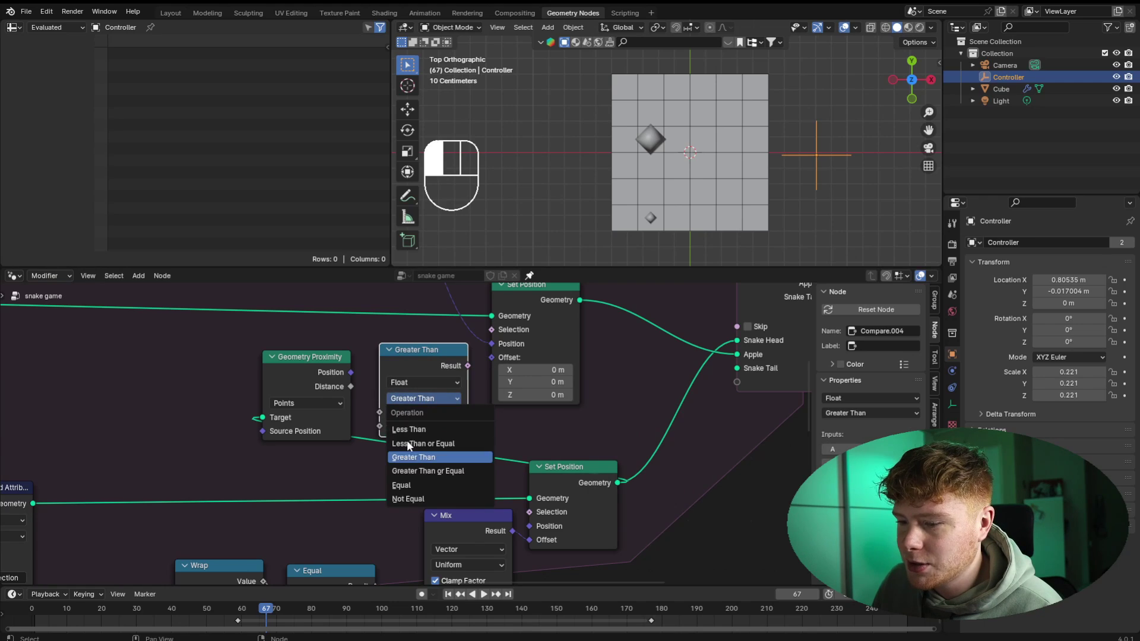
{"action": "left_click", "coordinate": [409, 484]}
- Connect the proximity Distance to input A of the Equal node and its Result to the Selection of the Apple's Set Position
{"action": "left_click_drag", "start_coordinate": [351, 386], "coordinate": [380, 412]}
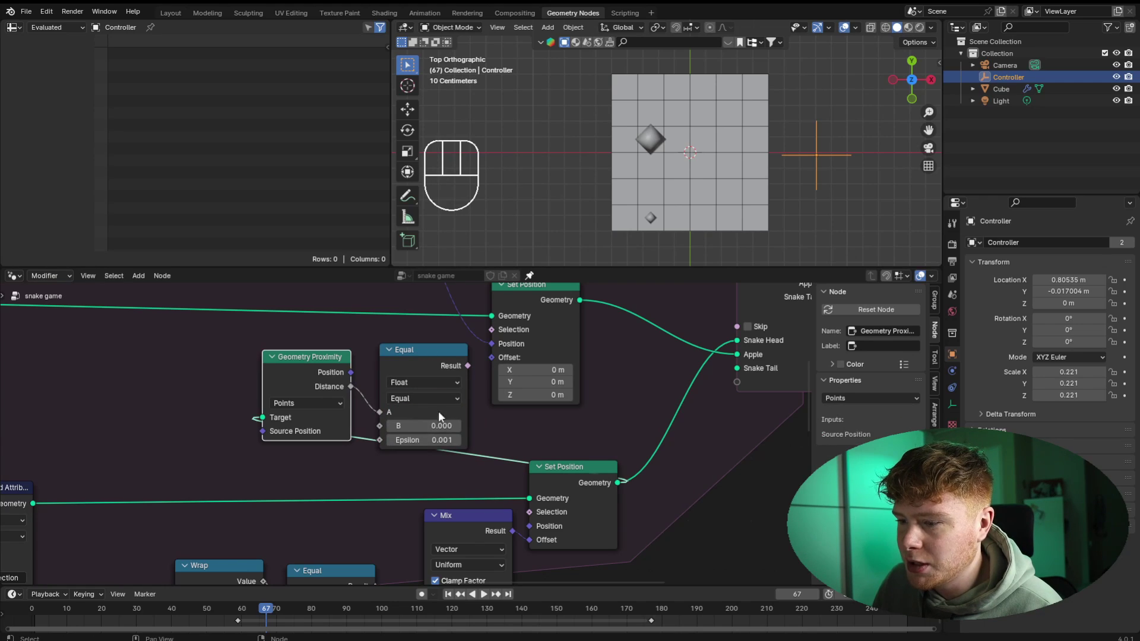
{"action": "left_click_drag", "start_coordinate": [468, 366], "coordinate": [491, 329]}
{"action": "middle_click_drag", "start_coordinate": [491, 329], "coordinate": [498, 370]}
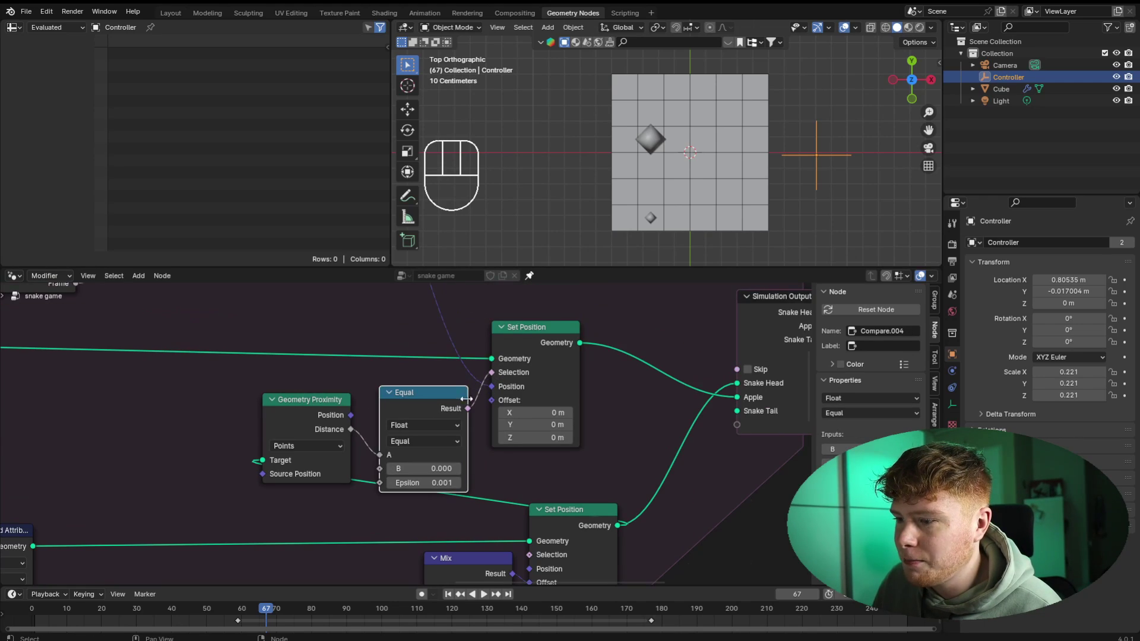
- Play the simulation from frame 0 while moving the Controller around the grid to test the apple's jump, then stop playback
{"action": "left_click", "coordinate": [31, 612]}
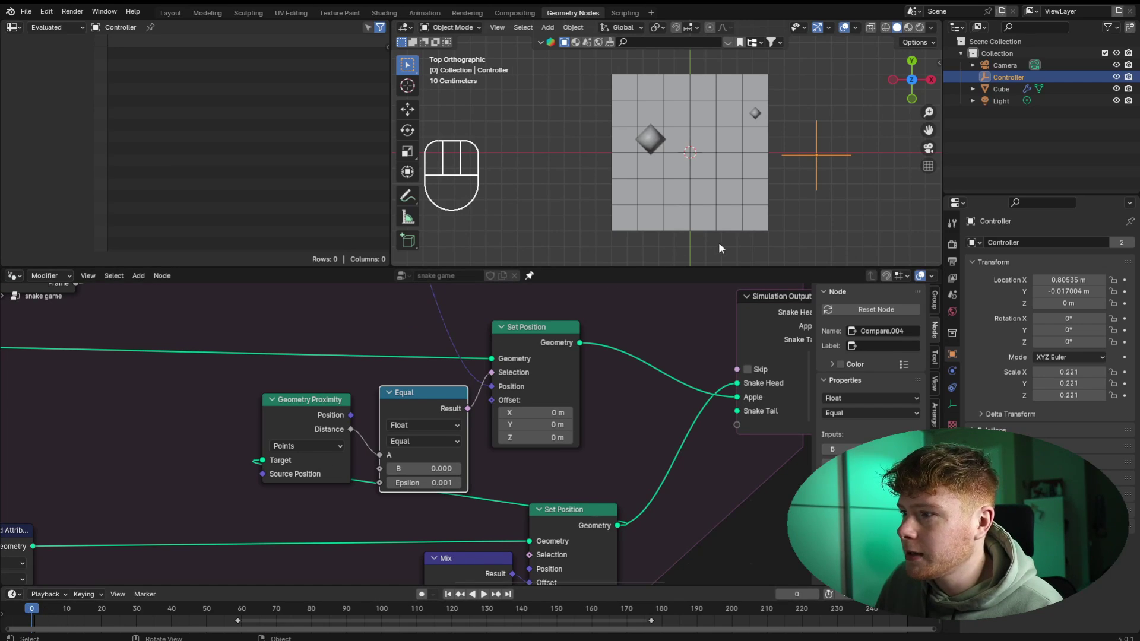
{"action": "key", "text": "space"}
{"action": "key", "text": "g"}
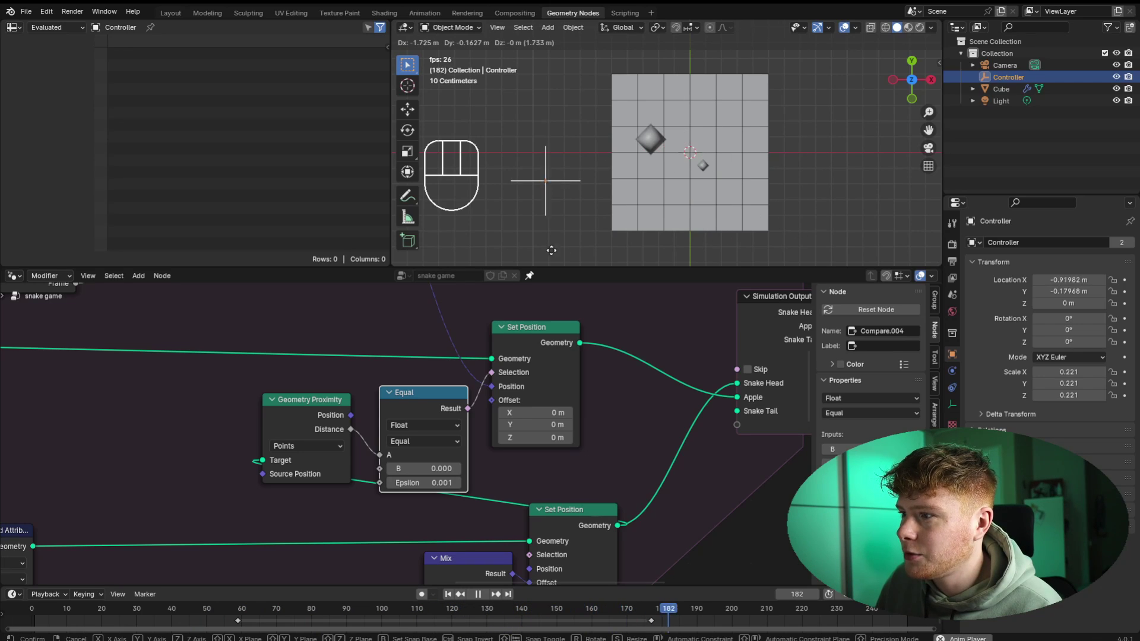
{"action": "left_click", "coordinate": [686, 145]}
{"action": "key", "text": "space"}
- Move the Simulation Output with its downstream nodes, and the Apple's proximity, Equal and Set Position nodes, further along to make room
{"action": "scroll", "coordinate": [611, 419], "scroll_direction": "down", "scroll_amount": 8}
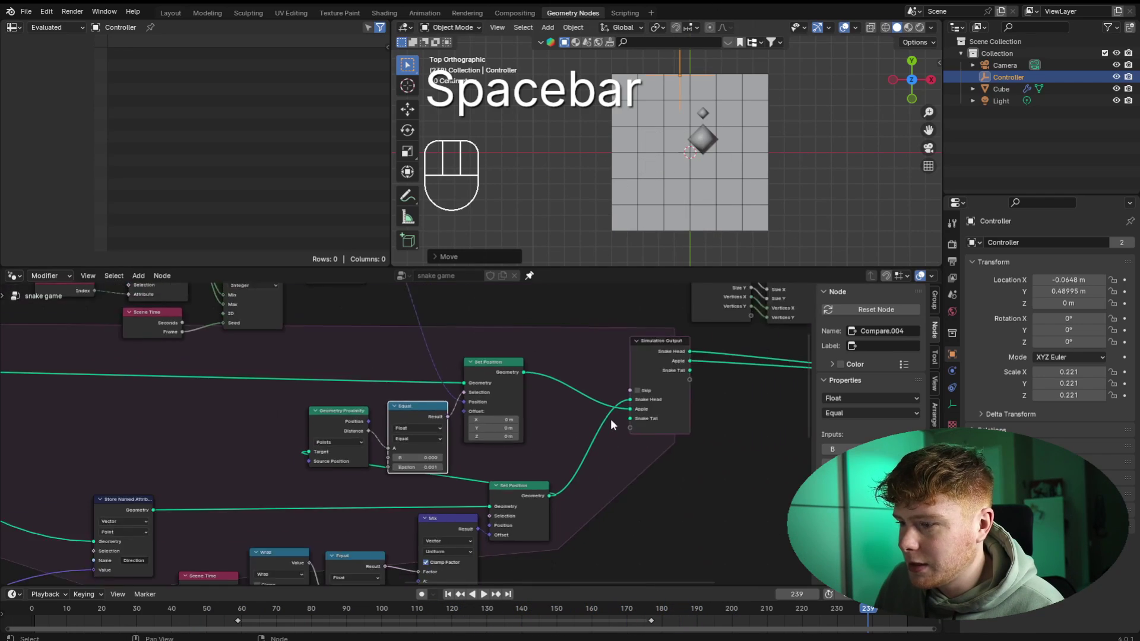
{"action": "middle_click_drag", "start_coordinate": [599, 418], "coordinate": [437, 433]}
{"action": "scroll", "coordinate": [504, 341], "scroll_direction": "down", "scroll_amount": 3}
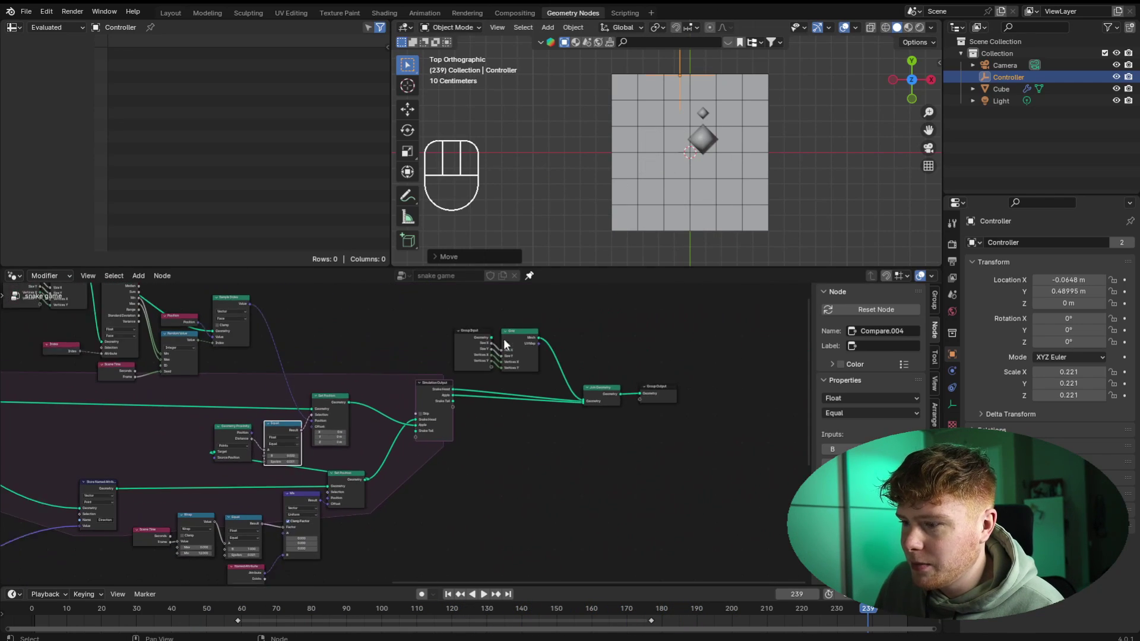
{"action": "scroll", "coordinate": [503, 341], "scroll_direction": "down", "scroll_amount": 1}
{"action": "left_click_drag", "start_coordinate": [418, 318], "coordinate": [804, 523]}
{"action": "key", "text": "g"}
{"action": "left_click", "coordinate": [675, 467]}
{"action": "left_click_drag", "start_coordinate": [208, 395], "coordinate": [356, 442]}
{"action": "key", "text": "g"}
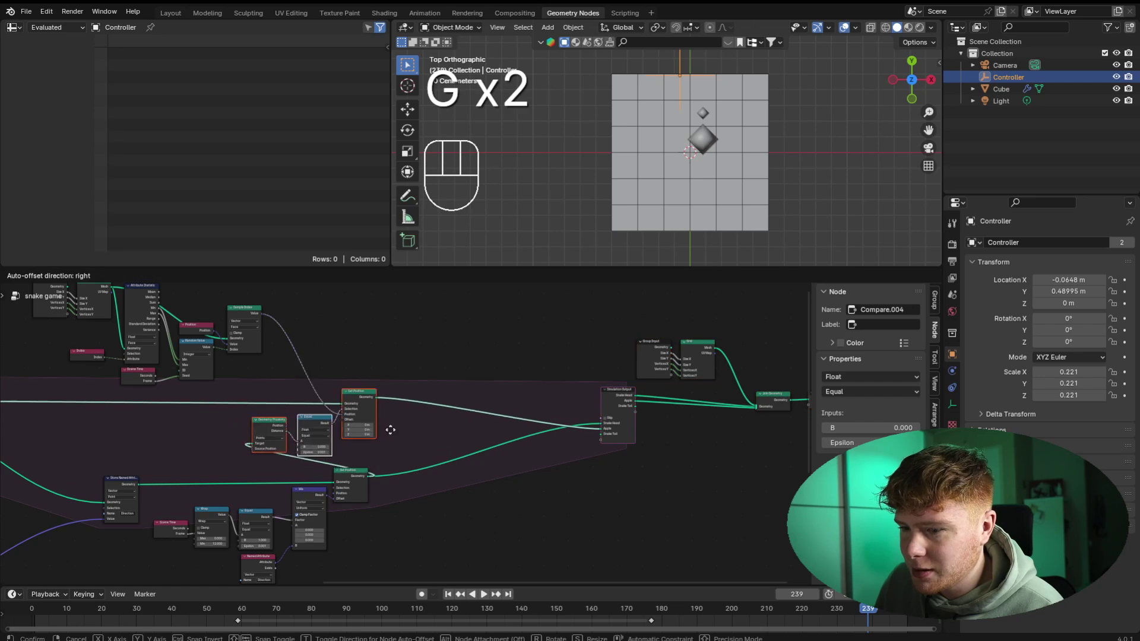
{"action": "left_click", "coordinate": [532, 410]}
- Move the group of nodes that generates the random apple position above the Apple's proximity and Set Position nodes
{"action": "middle_click_drag", "start_coordinate": [444, 487], "coordinate": [668, 535]}
{"action": "scroll", "coordinate": [547, 468], "scroll_direction": "up", "scroll_amount": 1}
{"action": "scroll", "coordinate": [668, 535], "scroll_direction": "up", "scroll_amount": 1}
{"action": "left_click_drag", "start_coordinate": [170, 298], "coordinate": [412, 466]}
{"action": "key", "text": "g"}
{"action": "left_click", "coordinate": [615, 460]}
{"action": "left_click", "coordinate": [660, 396]}
{"action": "middle_click_drag", "start_coordinate": [660, 396], "coordinate": [657, 479]}
{"action": "scroll", "coordinate": [656, 480], "scroll_direction": "up", "scroll_amount": 1}
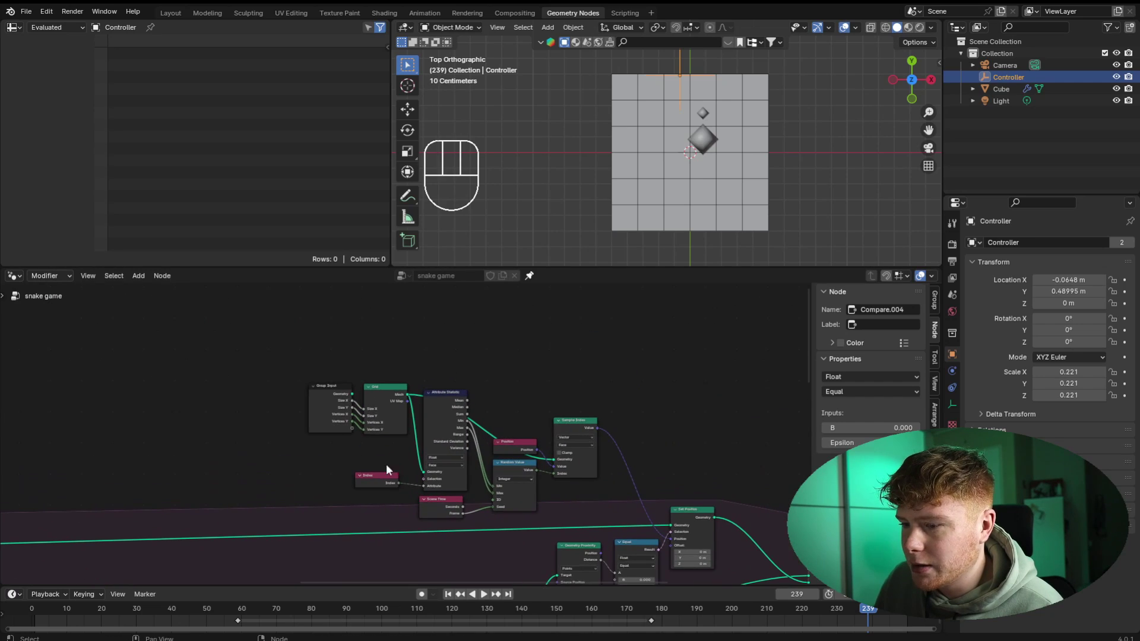
- Join the random position nodes into a frame labelled "New pos apple"
{"action": "left_click_drag", "start_coordinate": [280, 340], "coordinate": [568, 505]}
{"action": "key", "text": "ctrl+j"}
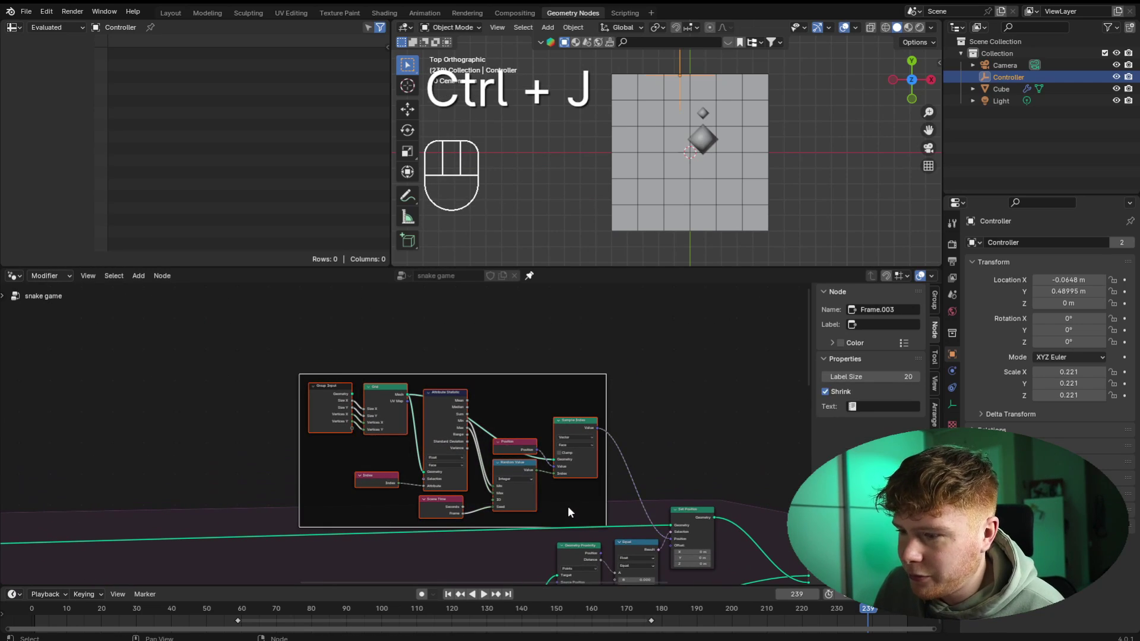
{"action": "left_click_drag", "start_coordinate": [543, 376], "coordinate": [524, 356]}
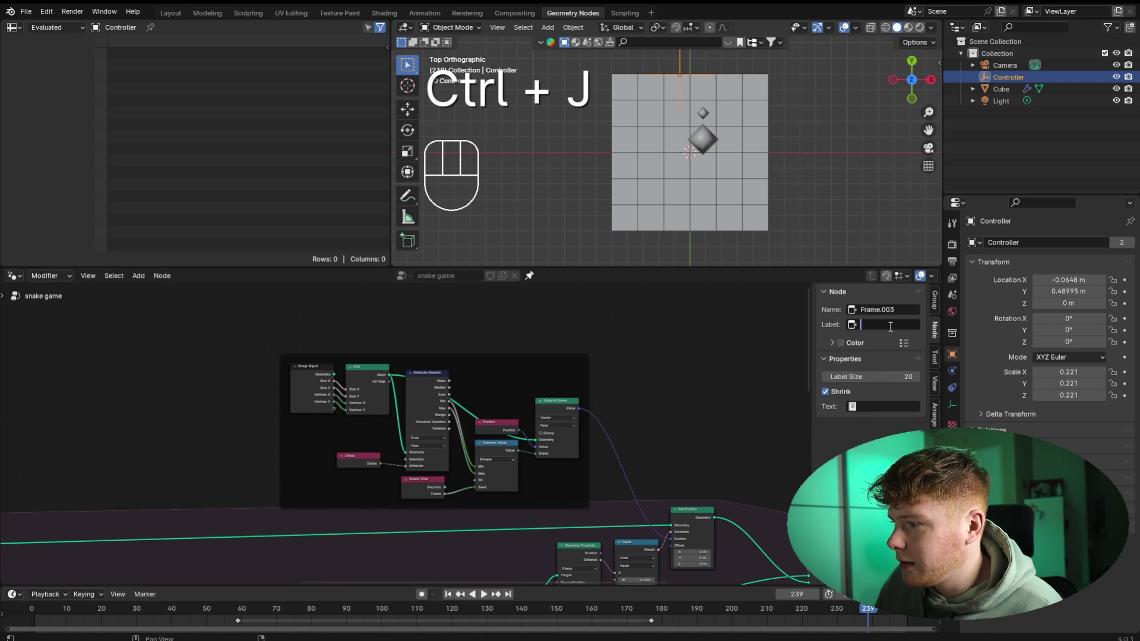
{"action": "type", "text": "New pos"}
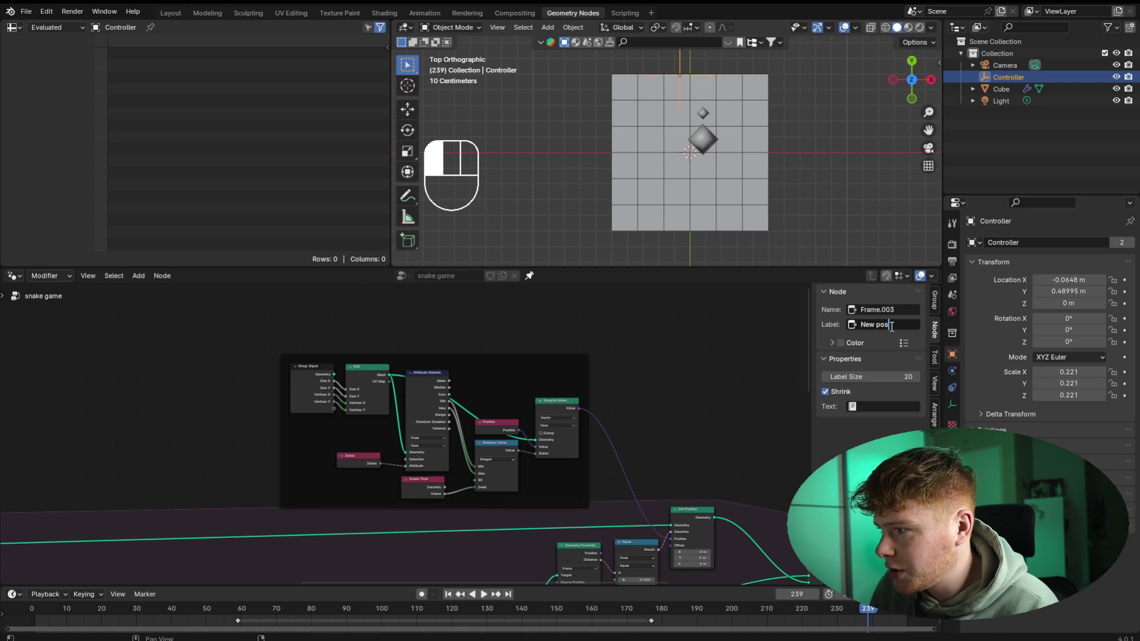
{"action": "type", "text": " apple"}
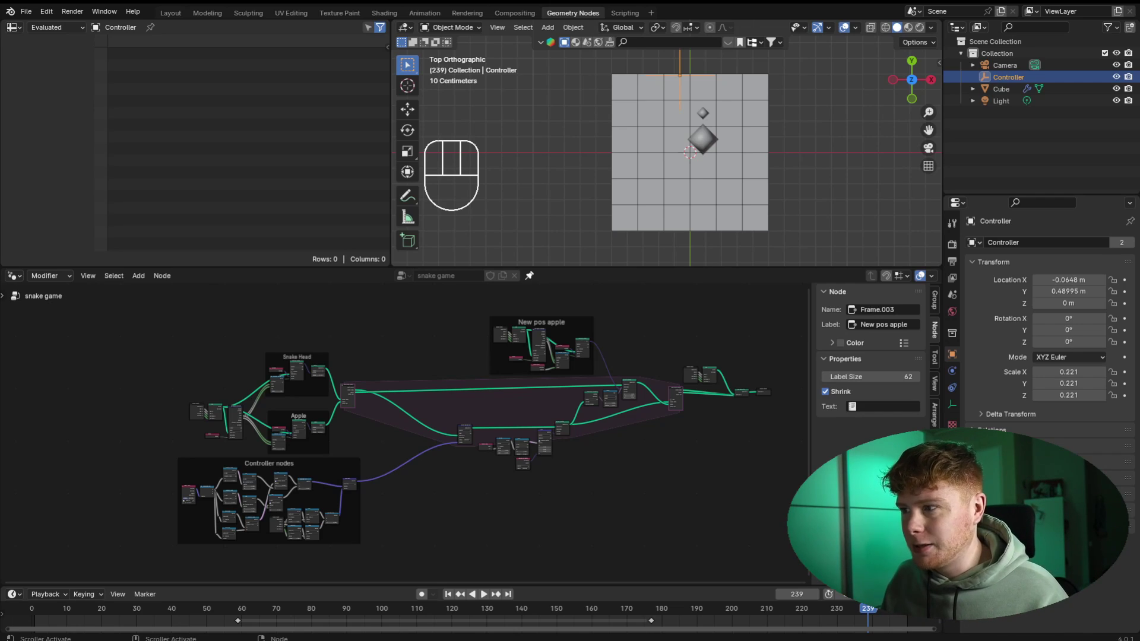
- Connect the Snake Tail output of the Simulation Input to the Snake Tail socket of the Simulation Output
{"action": "scroll", "coordinate": [410, 428], "scroll_direction": "up", "scroll_amount": 15}
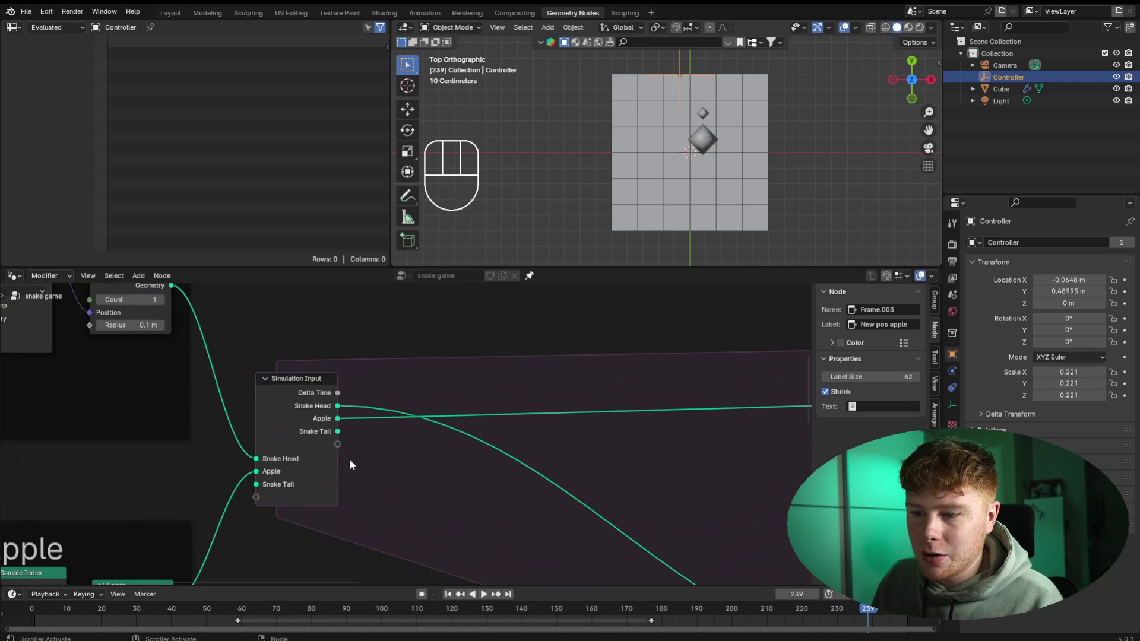
{"action": "scroll", "coordinate": [350, 461], "scroll_direction": "up", "scroll_amount": 2}
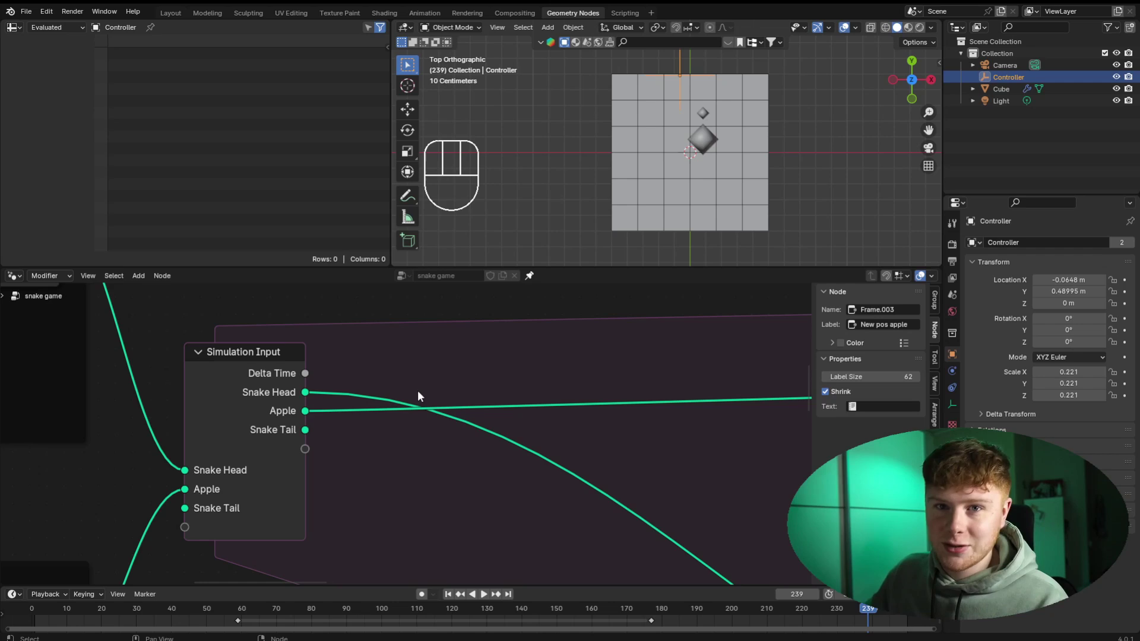
{"action": "scroll", "coordinate": [251, 430], "scroll_direction": "down", "scroll_amount": 5}
{"action": "scroll", "coordinate": [161, 434], "scroll_direction": "up", "scroll_amount": 3}
{"action": "left_click_drag", "start_coordinate": [174, 412], "coordinate": [593, 465]}
{"action": "scroll", "coordinate": [311, 492], "scroll_direction": "down", "scroll_amount": 7}
{"action": "middle_click_drag", "start_coordinate": [303, 494], "coordinate": [550, 464]}
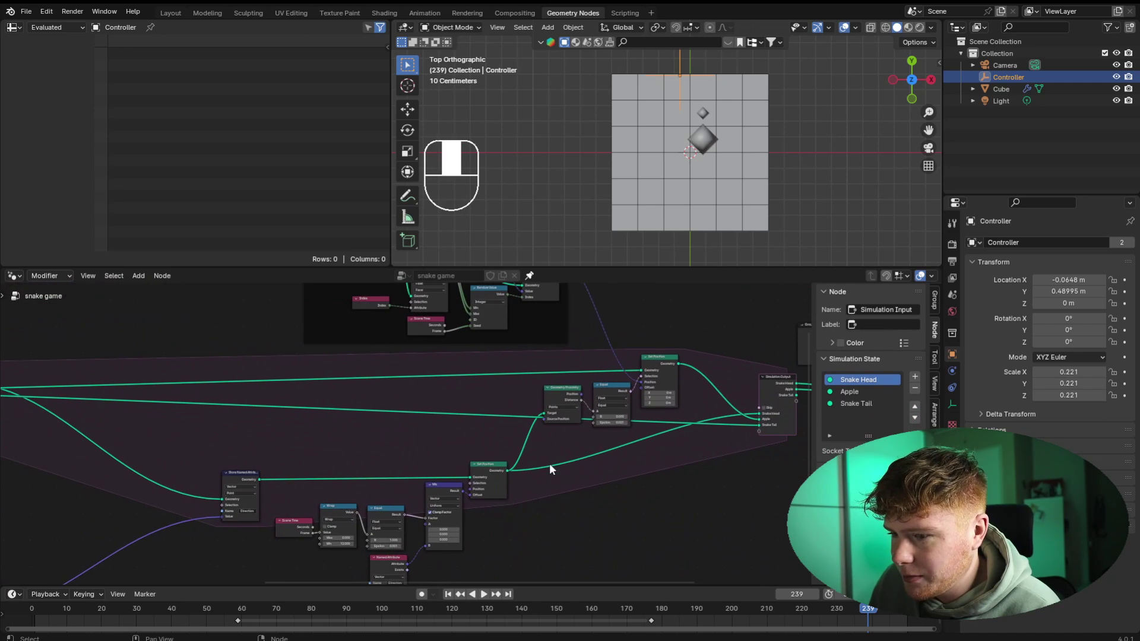
- Insert a Store Named Attribute node between the snake head's Set Position and the Simulation Output
{"action": "scroll", "coordinate": [294, 448], "scroll_direction": "up", "scroll_amount": 2}
{"action": "middle_click_drag", "start_coordinate": [294, 448], "coordinate": [528, 475]}
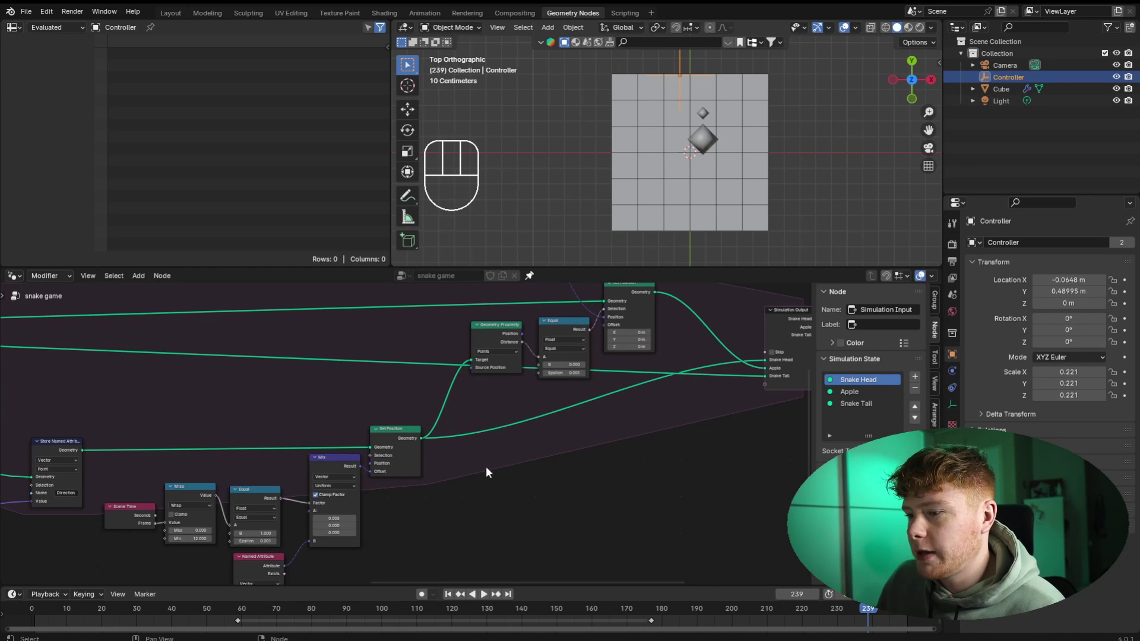
{"action": "mouse_move", "coordinate": [454, 478]}
{"action": "middle_mouse_down"}
{"action": "mouse_move", "coordinate": [427, 463]}
{"action": "mouse_move", "coordinate": [377, 467]}
{"action": "middle_mouse_up"}
{"action": "mouse_move", "coordinate": [602, 442]}
{"action": "middle_mouse_down"}
{"action": "mouse_move", "coordinate": [542, 471]}
{"action": "mouse_move", "coordinate": [543, 490]}
{"action": "middle_mouse_up"}
{"action": "scroll", "coordinate": [544, 490], "scroll_direction": "up", "scroll_amount": 6}
{"action": "middle_click_drag", "start_coordinate": [148, 504], "coordinate": [417, 443]}
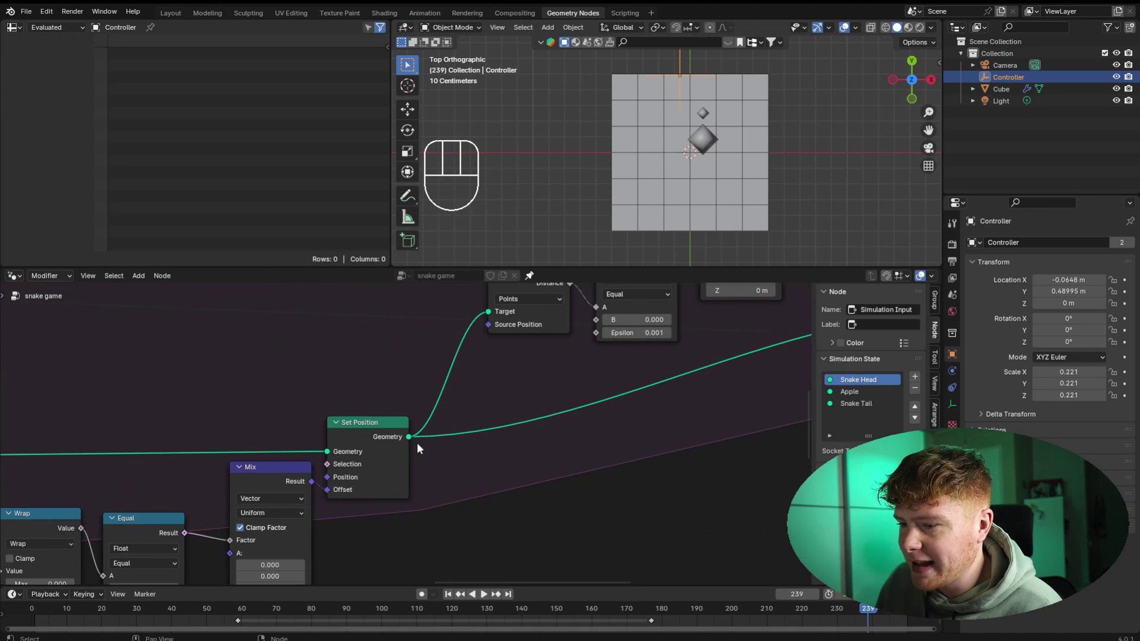
{"action": "key", "text": "shift+a"}
{"action": "type", "text": "named"}
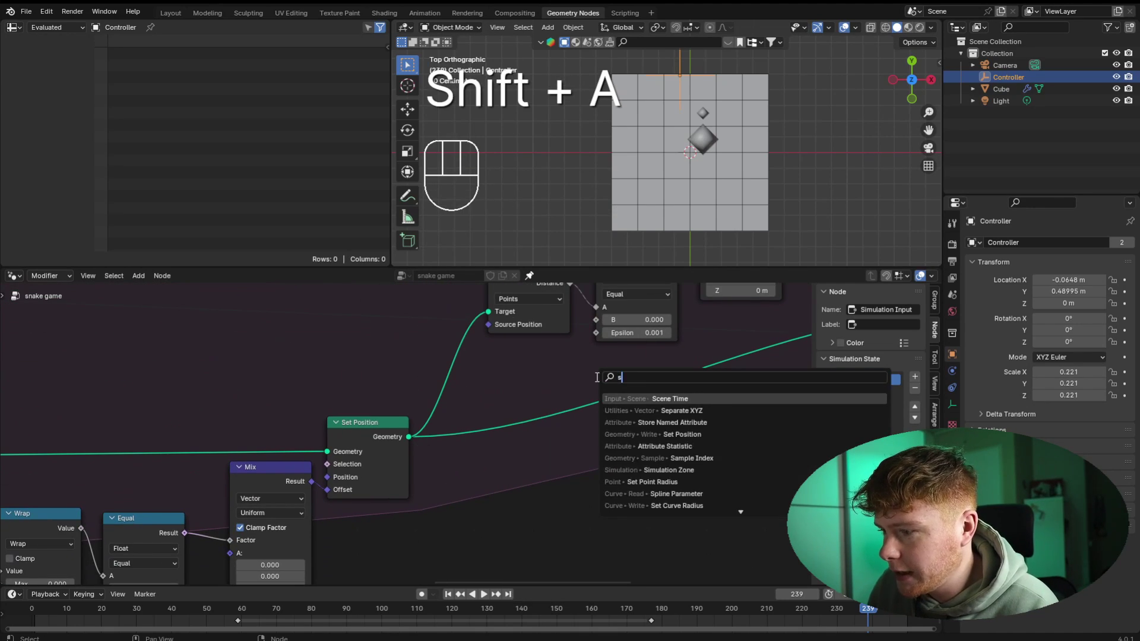
{"action": "key", "text": "Return"}
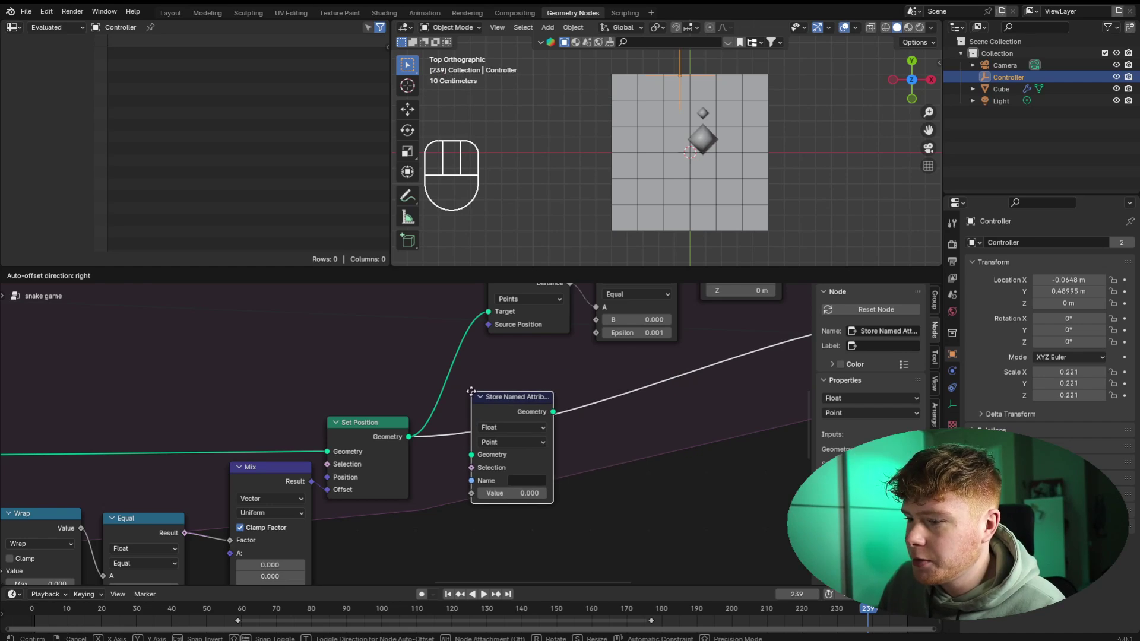
{"action": "left_click", "coordinate": [472, 387]}
- Name the stored attribute "Length" and move its node further from the snake head's Set Position
{"action": "scroll", "coordinate": [549, 449], "scroll_direction": "up", "scroll_amount": 2}
{"action": "left_click", "coordinate": [472, 458]}
{"action": "type", "text": "Length"}
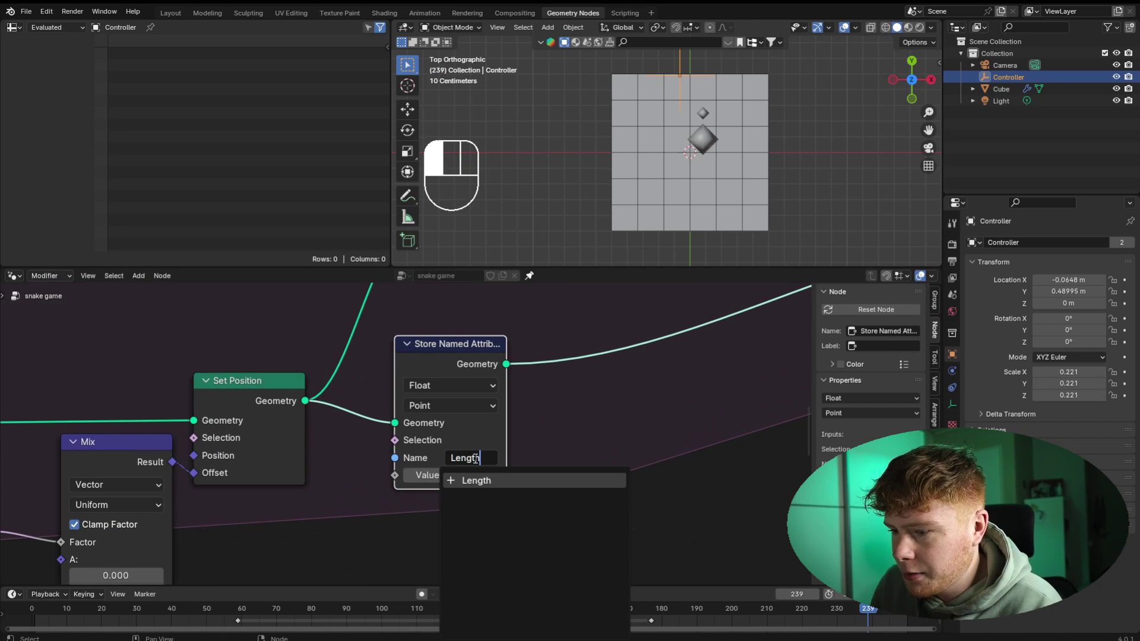
{"action": "key", "text": "Return"}
{"action": "left_click_drag", "start_coordinate": [455, 349], "coordinate": [515, 350]}
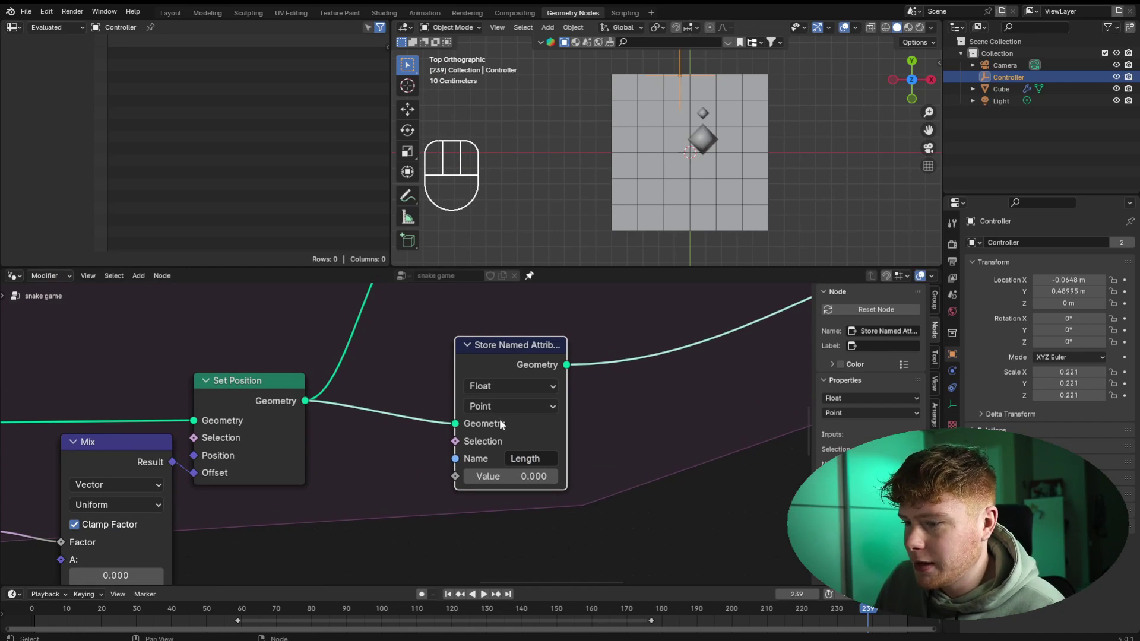
- Add a Named Attribute node below the snake head's Set Position
{"action": "scroll", "coordinate": [443, 483], "scroll_direction": "down", "scroll_amount": 2}
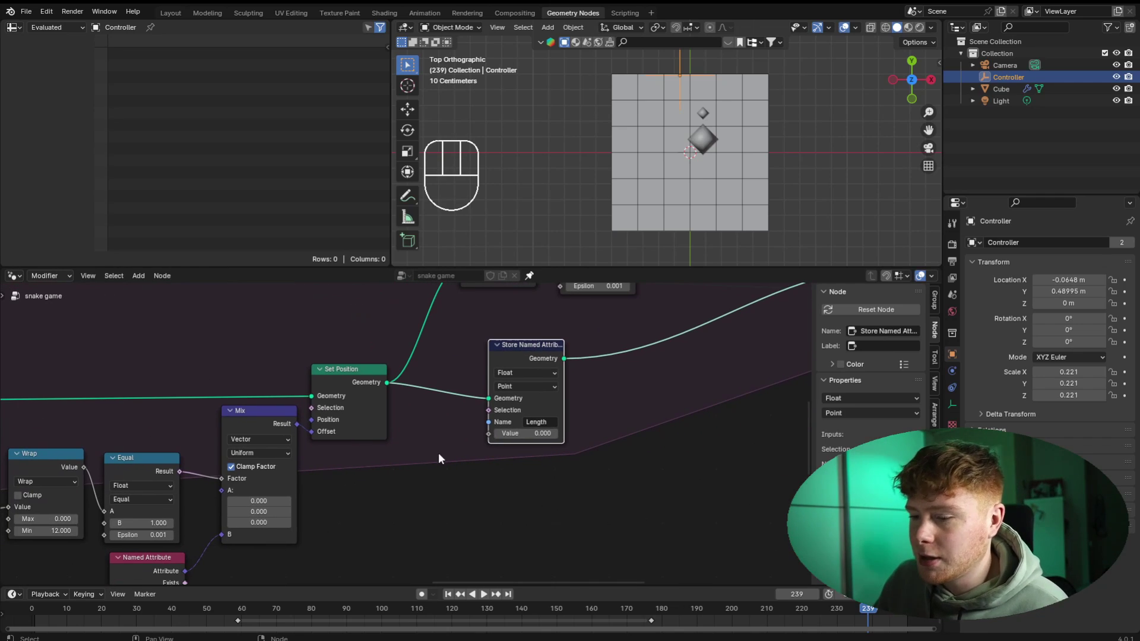
{"action": "key", "text": "shift+a"}
{"action": "left_click", "coordinate": [454, 376]}
{"action": "type", "text": "named att"}
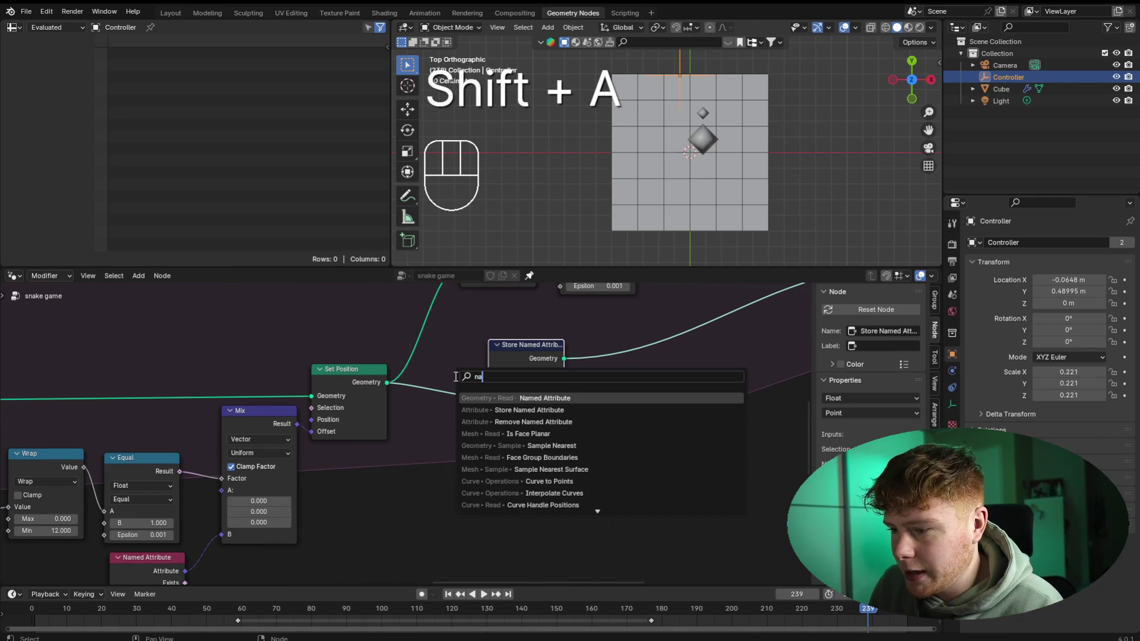
{"action": "key", "text": "Return"}
{"action": "left_click", "coordinate": [325, 445]}
{"action": "scroll", "coordinate": [404, 502], "scroll_direction": "up", "scroll_amount": 3}
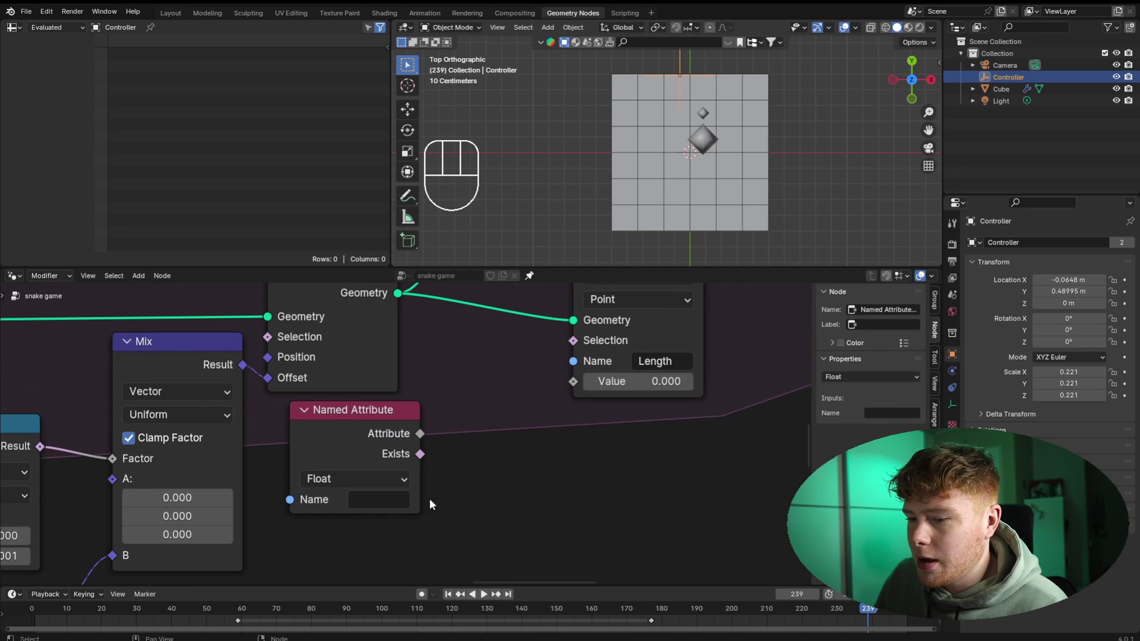
- Set the Named Attribute's name to "Length" and connect its Attribute output to the Value of the Store Named Attribute
{"action": "left_click", "coordinate": [382, 500]}
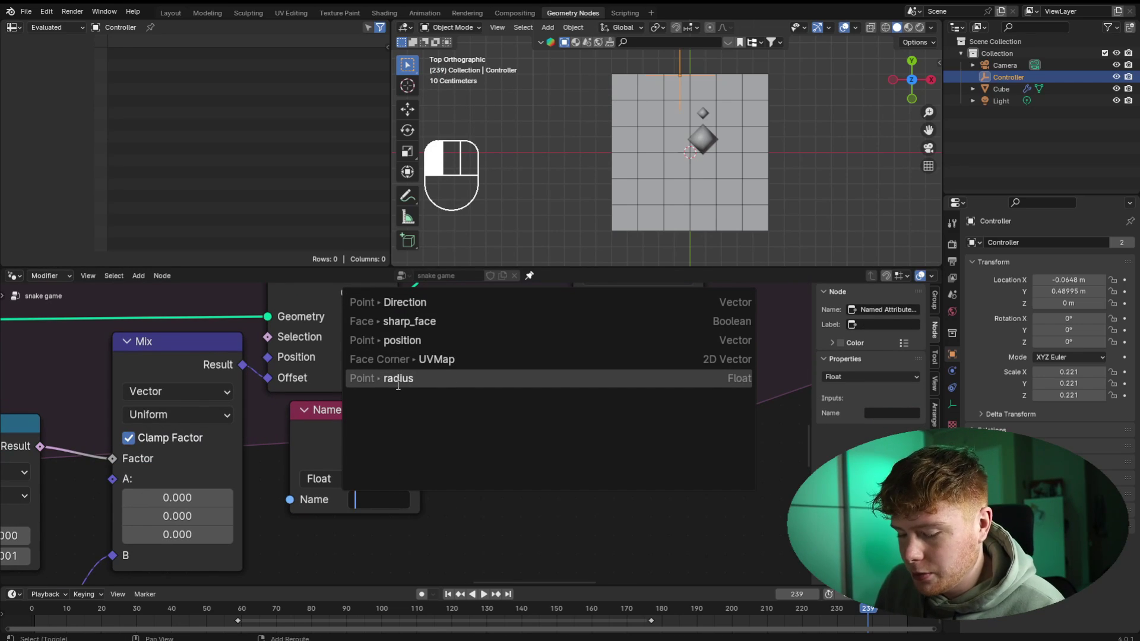
{"action": "type", "text": "Length"}
{"action": "key", "text": "Return"}
{"action": "left_click_drag", "start_coordinate": [423, 434], "coordinate": [573, 381]}
{"action": "scroll", "coordinate": [555, 440], "scroll_direction": "down", "scroll_amount": 3}
{"action": "middle_click_drag", "start_coordinate": [515, 421], "coordinate": [463, 471]}
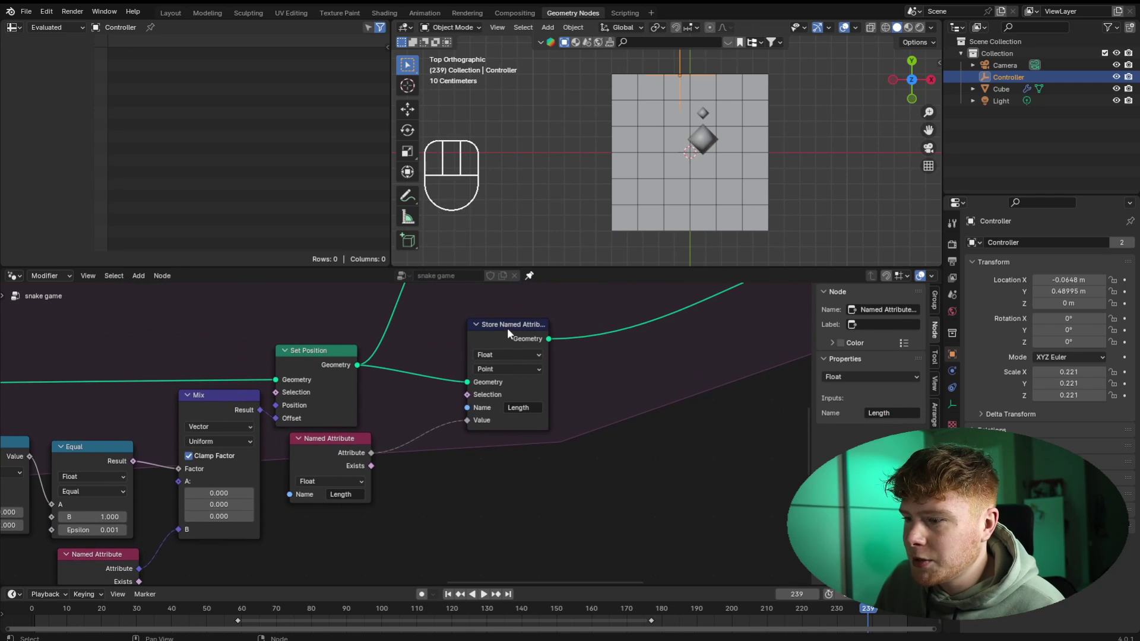
- Insert a Math node set to Add with a value of 1 between the Length Named Attribute and the Store Named Attribute
{"action": "left_click_drag", "start_coordinate": [507, 326], "coordinate": [592, 321]}
{"action": "key", "text": "shift+a"}
{"action": "left_click", "coordinate": [510, 317]}
{"action": "type", "text": "add"}
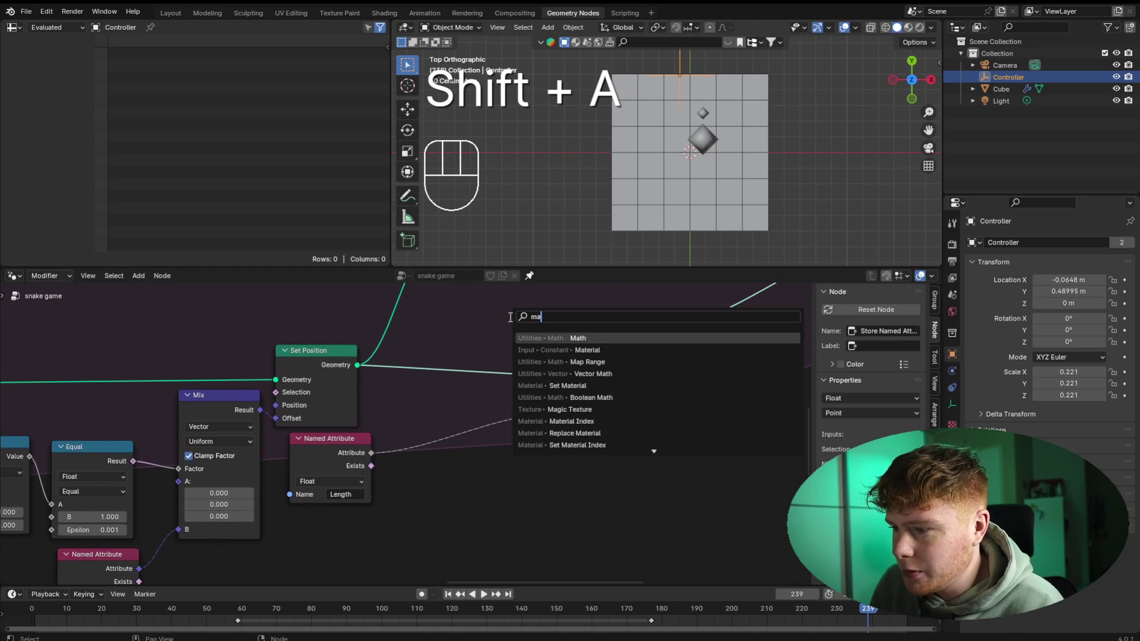
{"action": "key", "text": "Return"}
{"action": "left_click", "coordinate": [454, 469]}
{"action": "left_click", "coordinate": [454, 472]}
{"action": "type", "text": "1"}
{"action": "key", "text": "Return"}
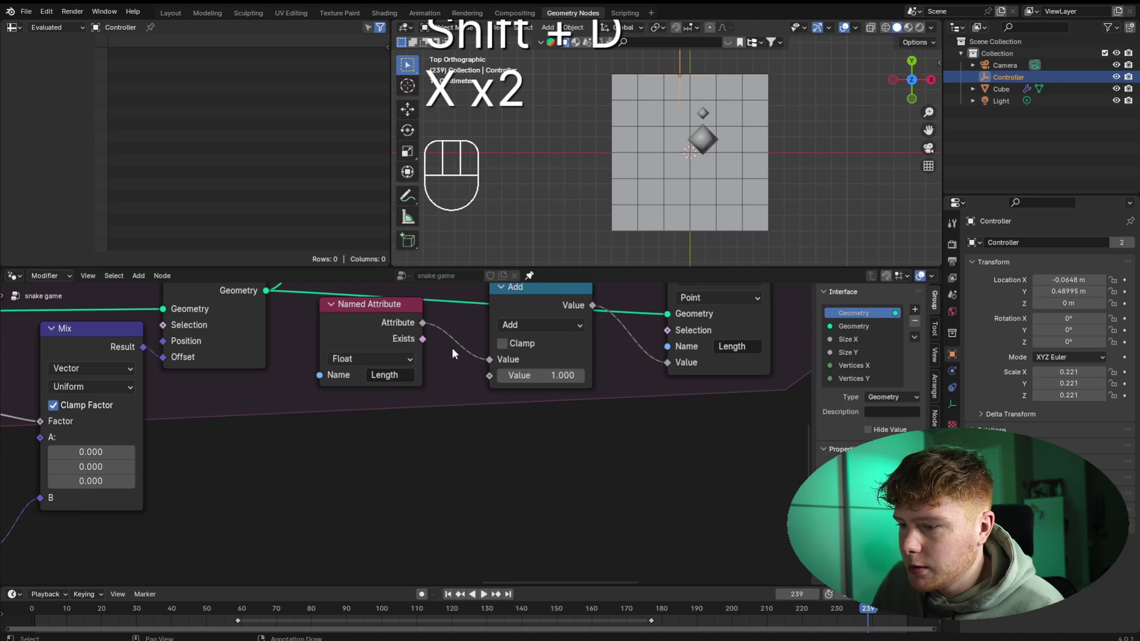
- Duplicate the apple's Geometry Proximity and Equal nodes and place the copies below the Length Named Attribute and Add nodes
{"action": "scroll", "coordinate": [452, 344], "scroll_direction": "down", "scroll_amount": 5}
{"action": "middle_click_drag", "start_coordinate": [455, 309], "coordinate": [428, 499]}
{"action": "scroll", "coordinate": [389, 349], "scroll_direction": "up", "scroll_amount": 1}
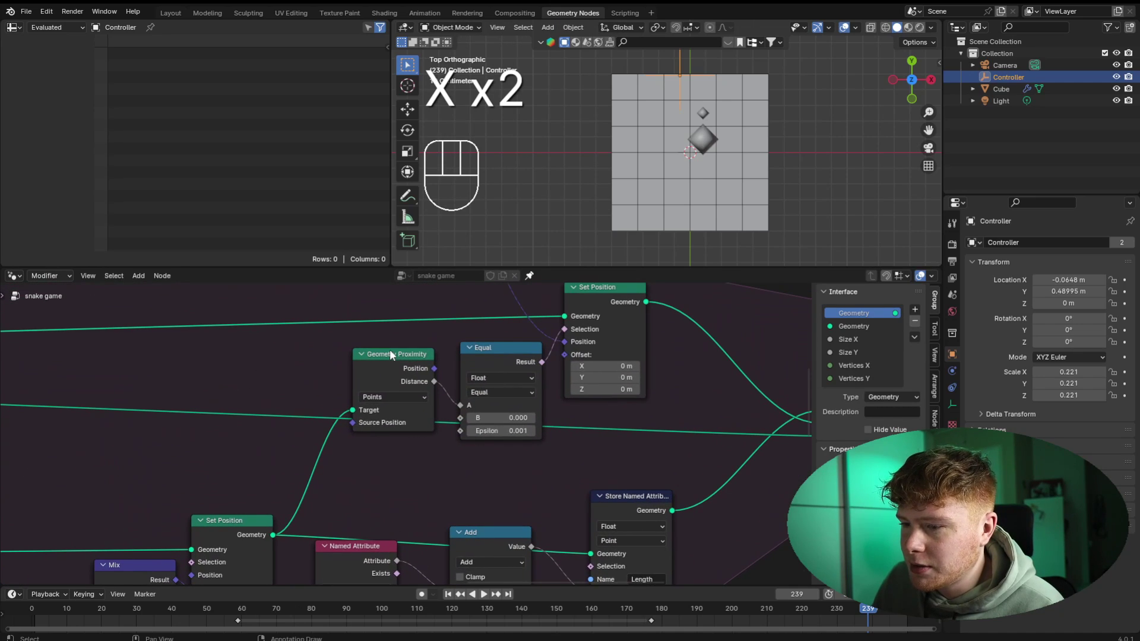
{"action": "left_click", "coordinate": [410, 371]}
{"action": "left_click", "coordinate": [461, 378], "text": "shift"}
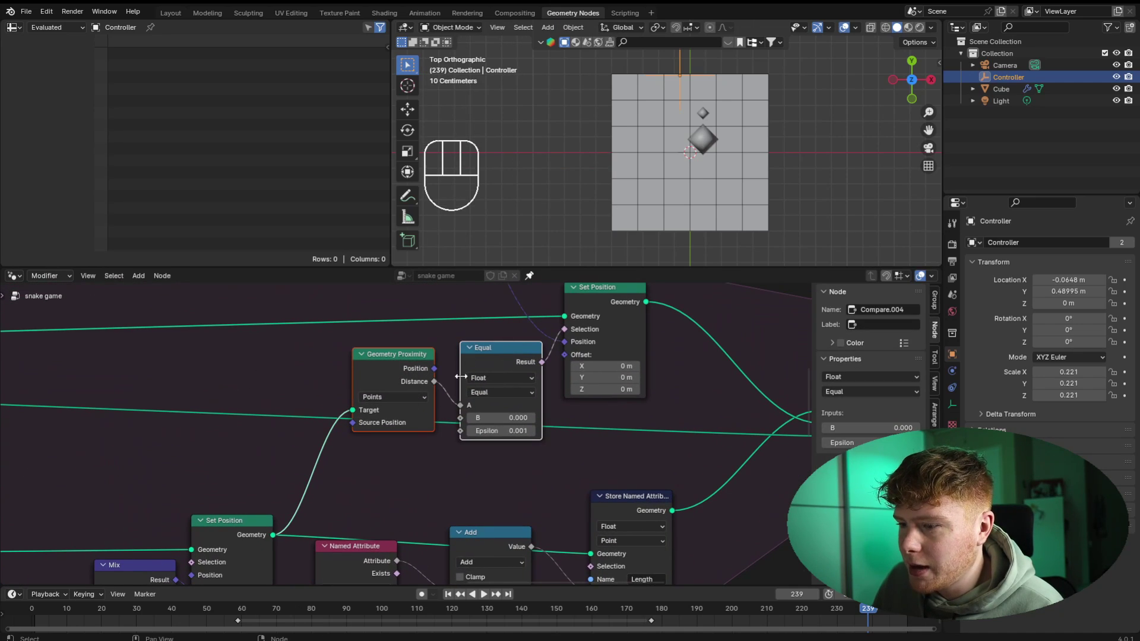
{"action": "scroll", "coordinate": [498, 396], "scroll_direction": "down", "scroll_amount": 3}
{"action": "key", "text": "shift+d"}
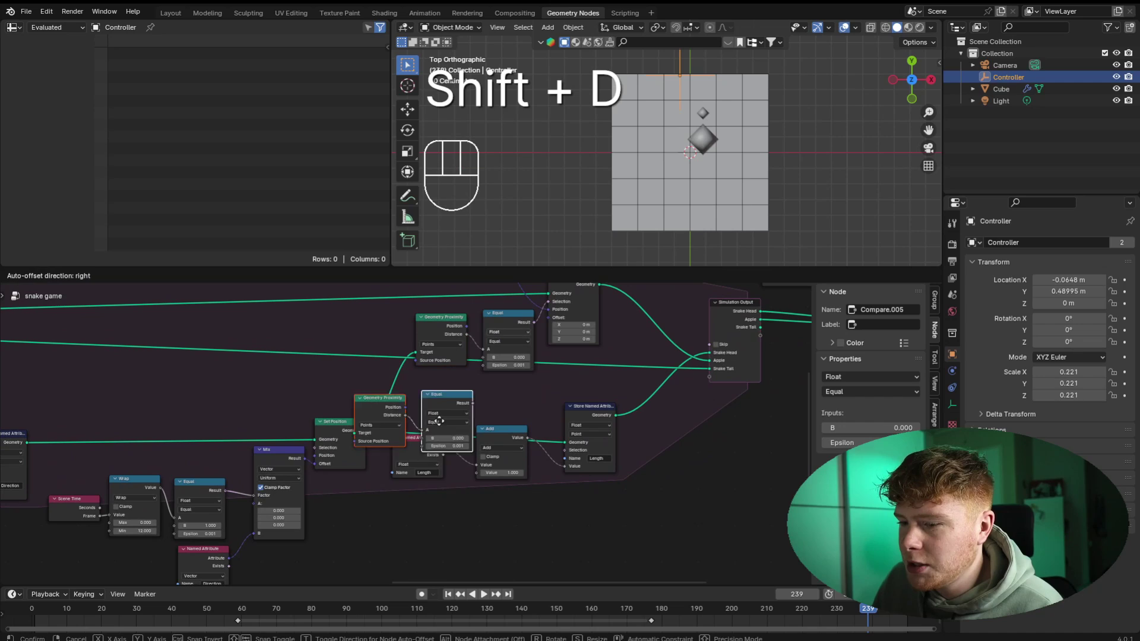
{"action": "left_click", "coordinate": [503, 504]}
{"action": "scroll", "coordinate": [337, 530], "scroll_direction": "up", "scroll_amount": 3}
- Connect the Simulation Input's Apple output to the Target of the duplicated Geometry Proximity
{"action": "left_click", "coordinate": [398, 368]}
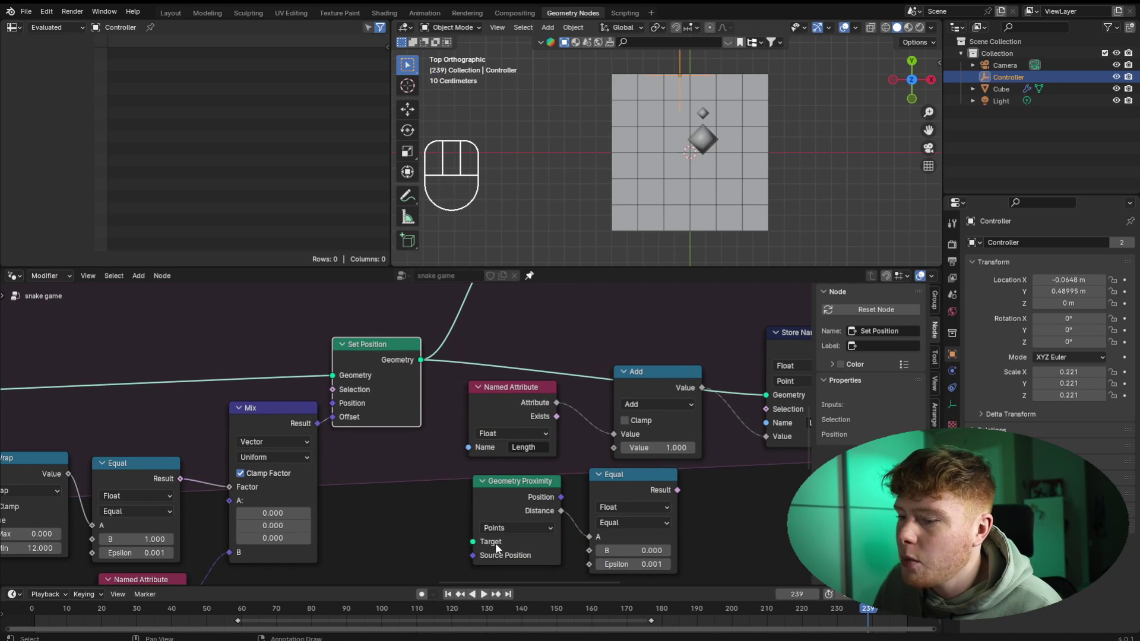
{"action": "scroll", "coordinate": [401, 433], "scroll_direction": "down", "scroll_amount": 8}
{"action": "left_click", "coordinate": [382, 516]}
{"action": "scroll", "coordinate": [380, 493], "scroll_direction": "down", "scroll_amount": 2}
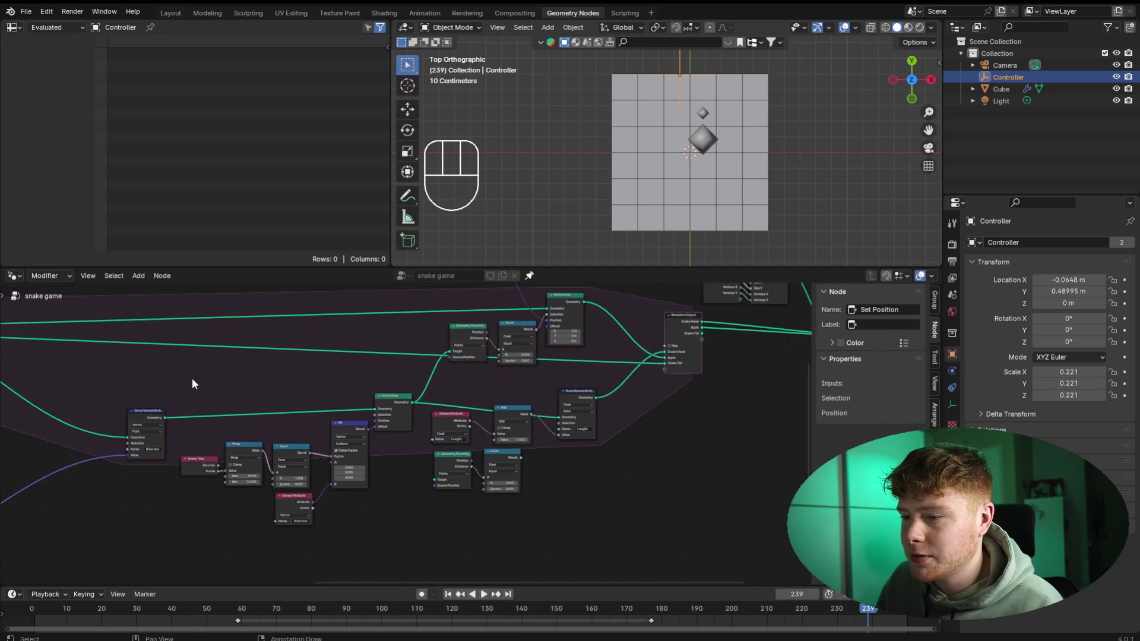
{"action": "middle_click_drag", "start_coordinate": [187, 378], "coordinate": [558, 469]}
{"action": "scroll", "coordinate": [333, 462], "scroll_direction": "up", "scroll_amount": 8}
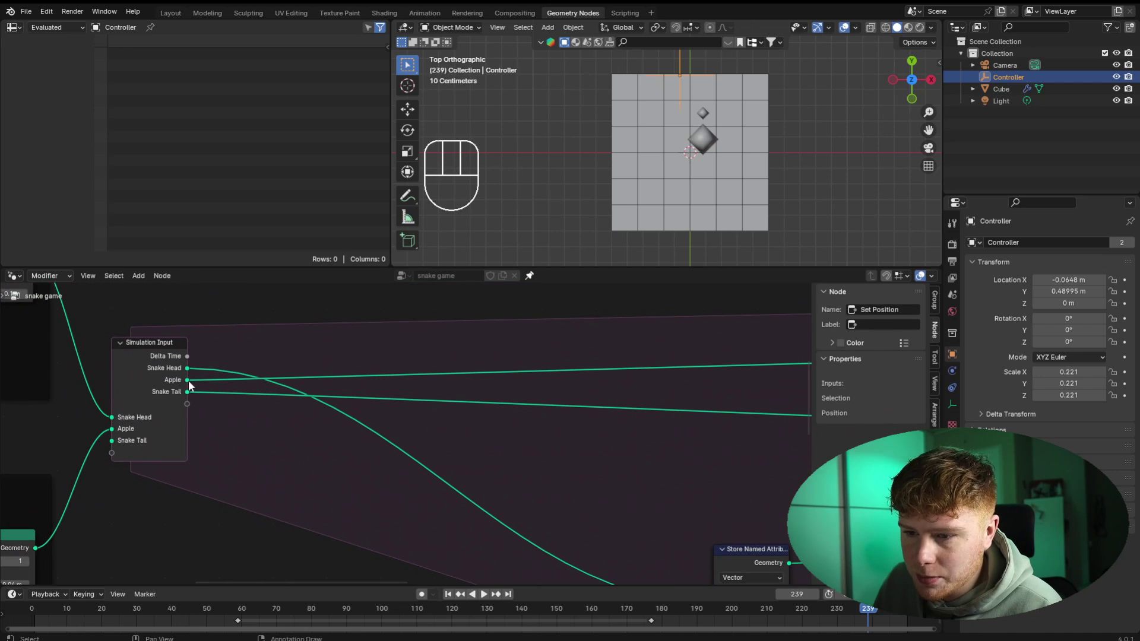
{"action": "left_click_drag", "start_coordinate": [187, 380], "coordinate": [225, 393]}
{"action": "left_click_drag", "start_coordinate": [315, 390], "coordinate": [579, 460]}
- Move the Snake Head and Apple setup nodes together with the Simulation Input closer to the rest of the simulation zone
{"action": "scroll", "coordinate": [461, 433], "scroll_direction": "down", "scroll_amount": 8}
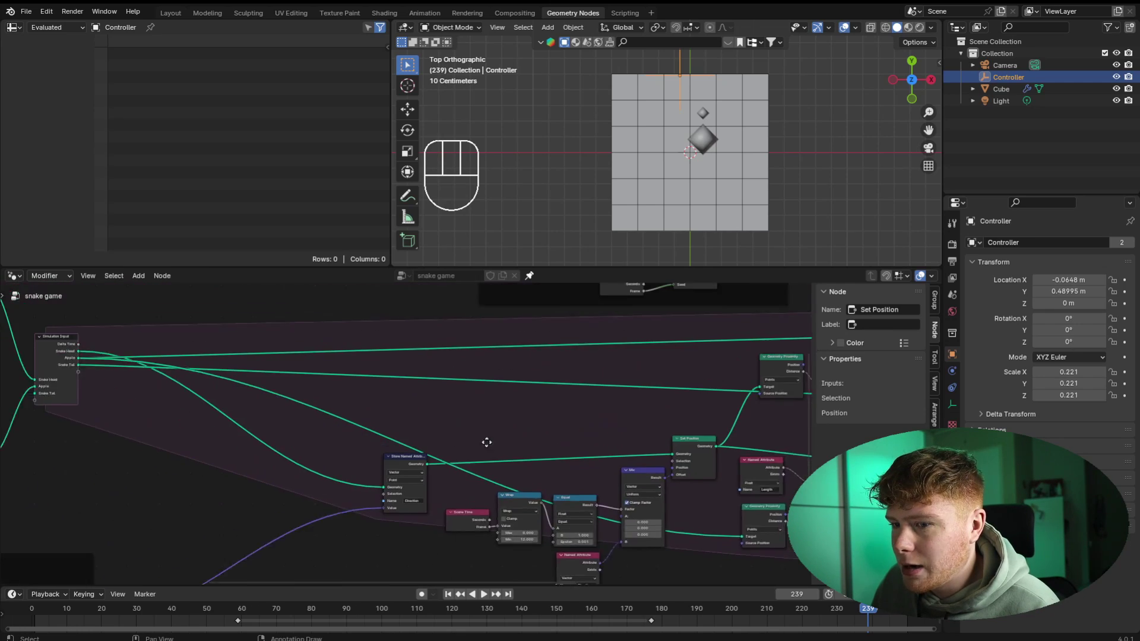
{"action": "left_click_drag", "start_coordinate": [382, 457], "coordinate": [108, 348]}
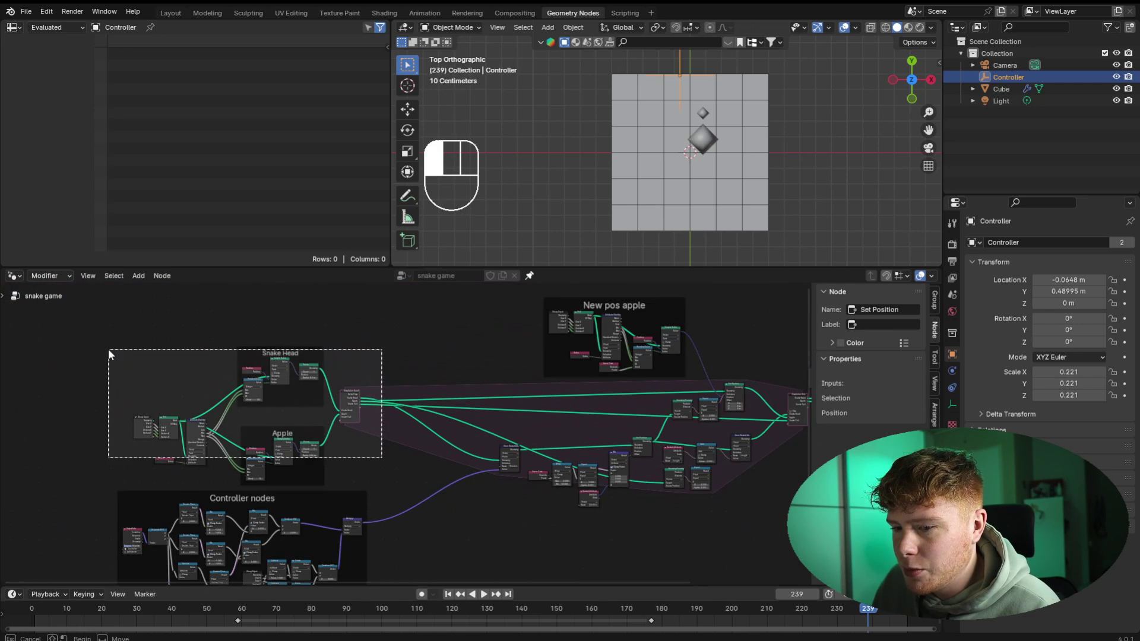
{"action": "key", "text": "g"}
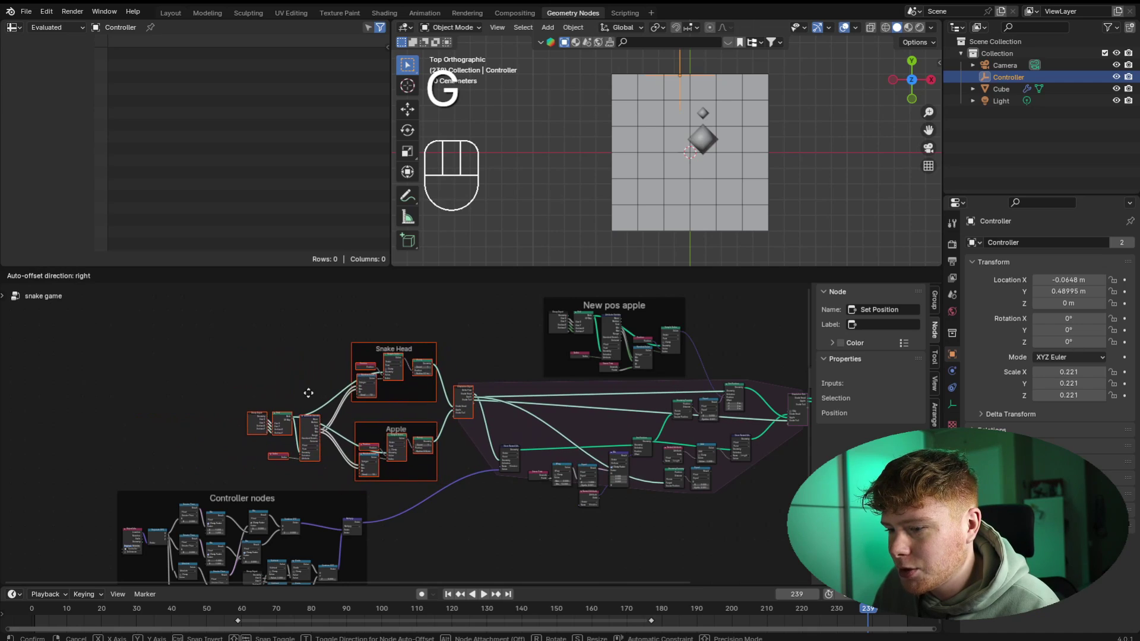
{"action": "left_click", "coordinate": [308, 393]}
{"action": "left_click", "coordinate": [308, 392]}
- Connect the duplicated Equal node's Result to the second Value of the Add node
{"action": "scroll", "coordinate": [609, 458], "scroll_direction": "up", "scroll_amount": 8}
{"action": "middle_click_drag", "start_coordinate": [609, 459], "coordinate": [463, 491]}
{"action": "scroll", "coordinate": [284, 415], "scroll_direction": "up", "scroll_amount": 2}
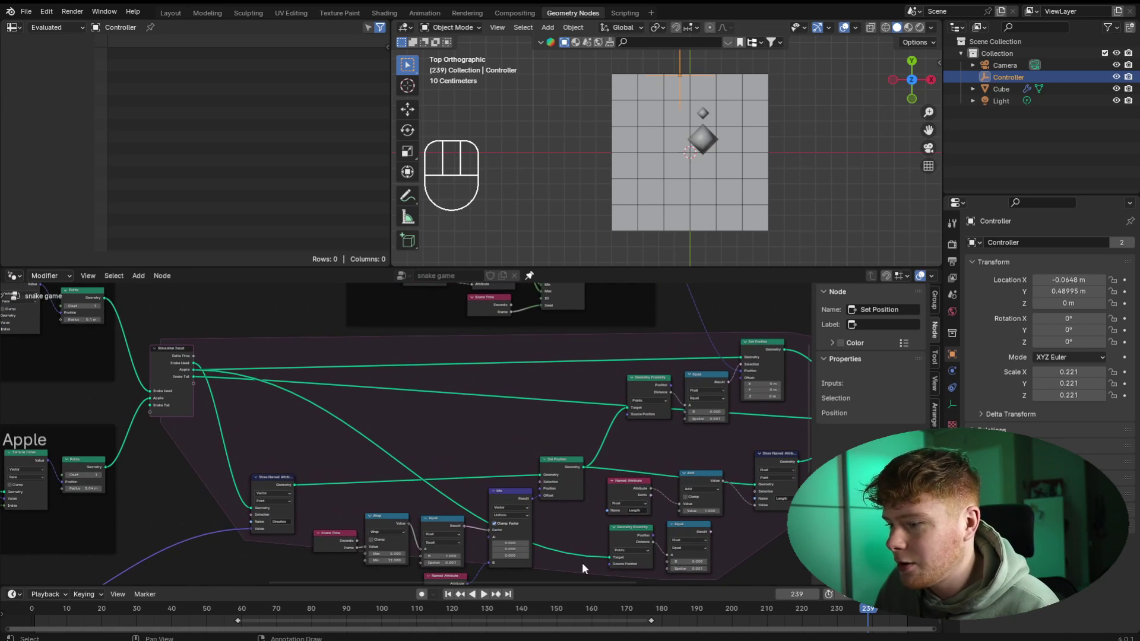
{"action": "scroll", "coordinate": [367, 493], "scroll_direction": "up", "scroll_amount": 4}
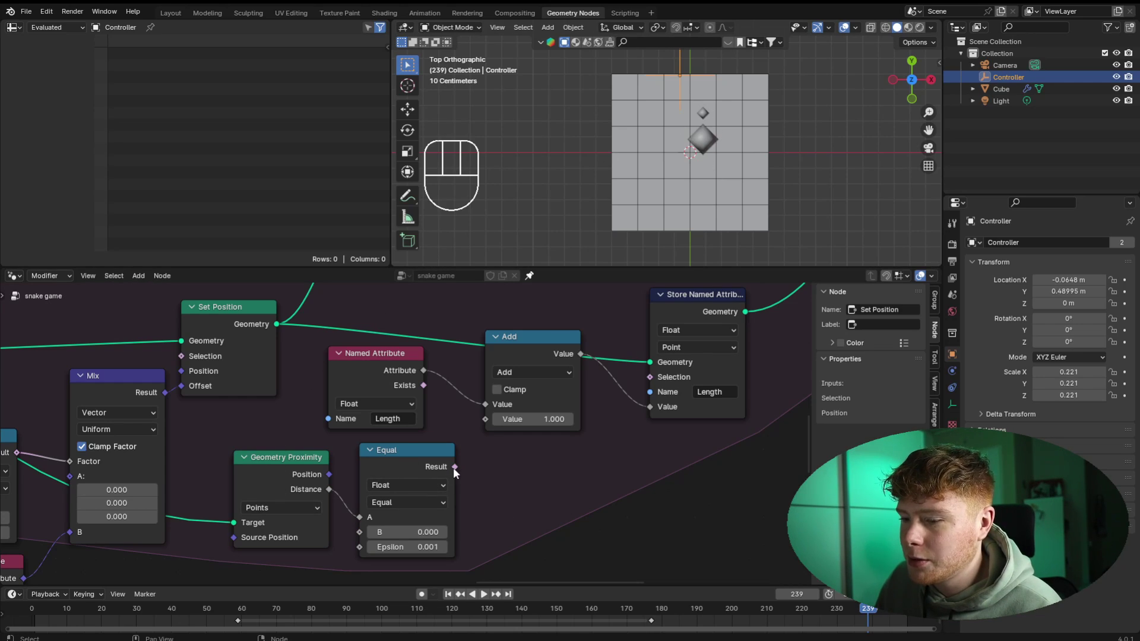
{"action": "left_click_drag", "start_coordinate": [453, 468], "coordinate": [484, 423]}
{"action": "scroll", "coordinate": [393, 441], "scroll_direction": "down", "scroll_amount": 3}
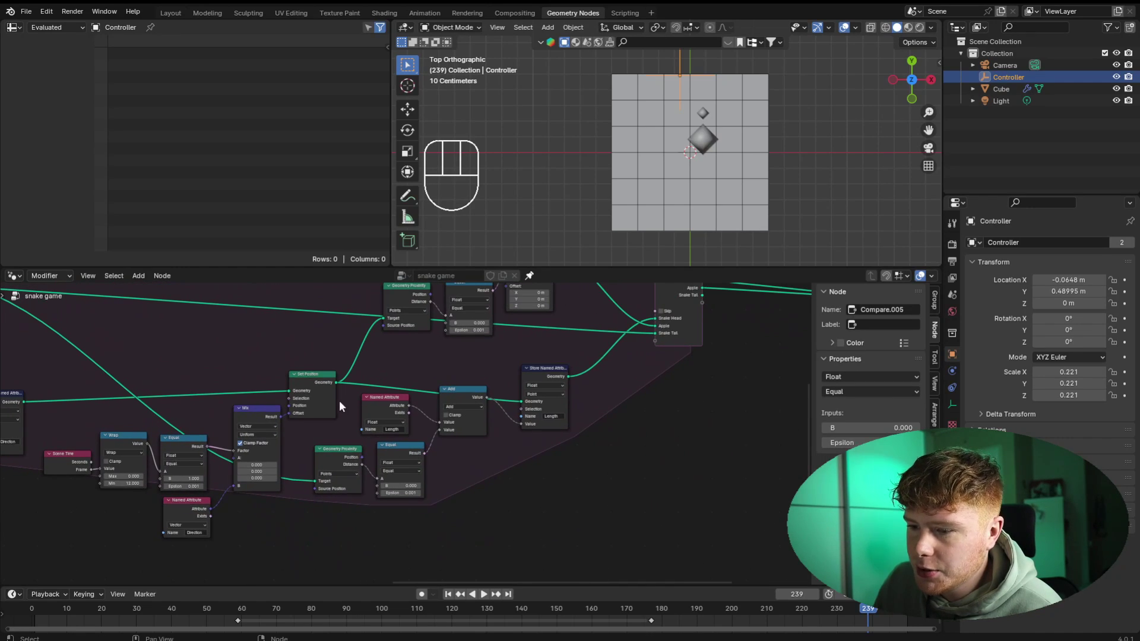
- Move the length-counting nodes lower in the simulation zone and group them in a frame labelled "Calculate length"
{"action": "left_click_drag", "start_coordinate": [339, 400], "coordinate": [458, 512]}
{"action": "key", "text": "g"}
{"action": "left_click", "coordinate": [458, 514]}
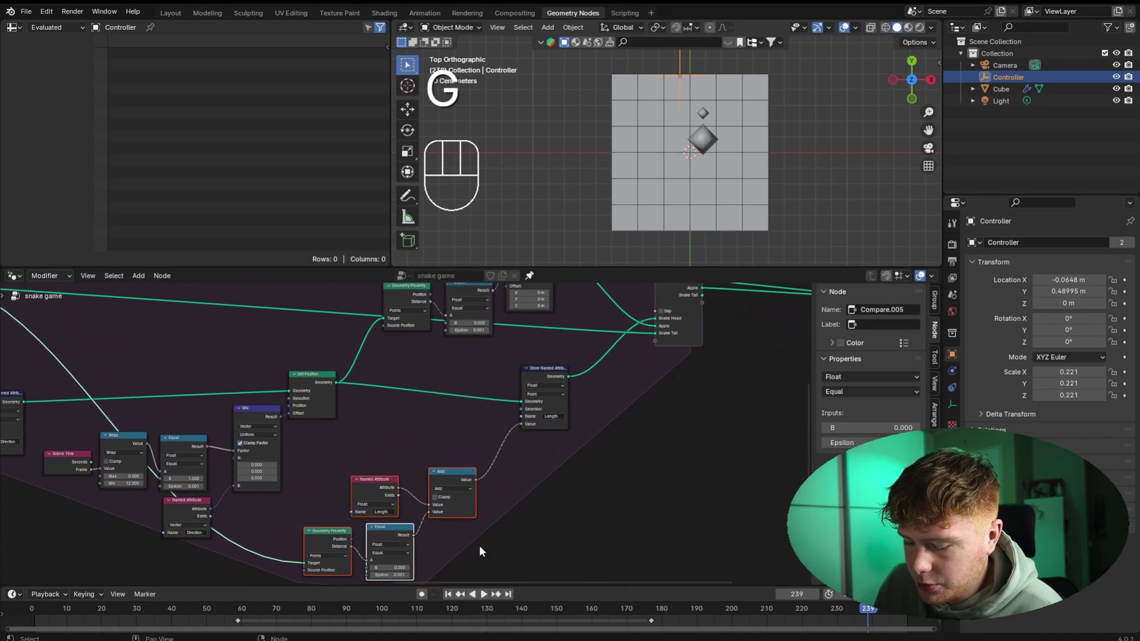
{"action": "key", "text": "ctrl+j"}
{"action": "scroll", "coordinate": [551, 523], "scroll_direction": "up", "scroll_amount": 1}
{"action": "left_click", "coordinate": [903, 342]}
{"action": "key", "text": "BackSpace"}
{"action": "key", "text": "BackSpace"}
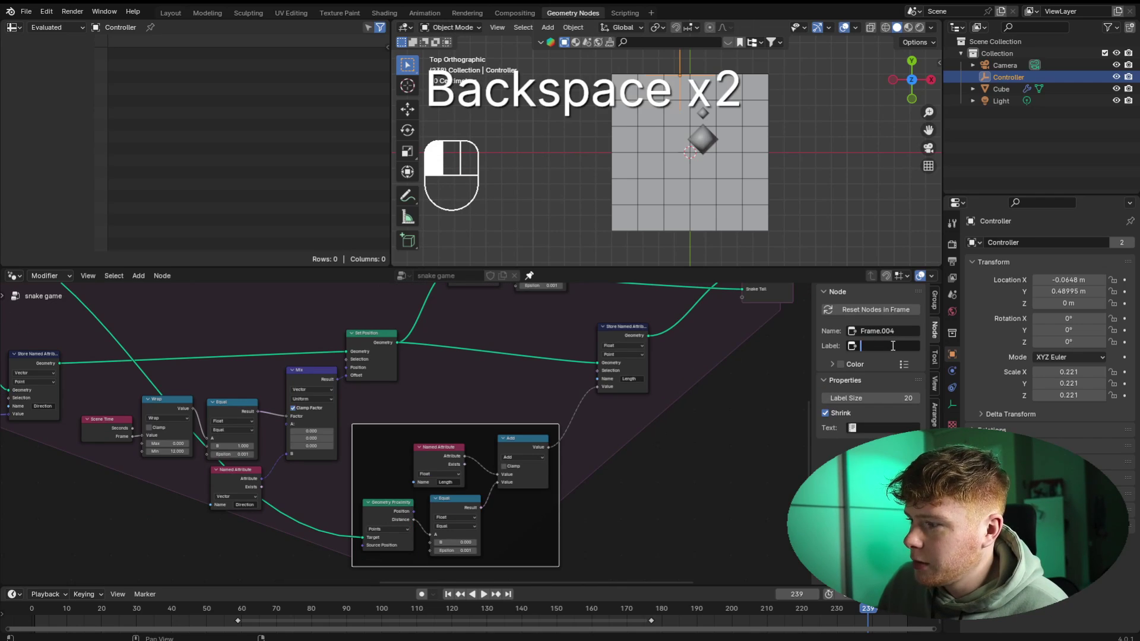
{"action": "type", "text": "Calculate leng"}
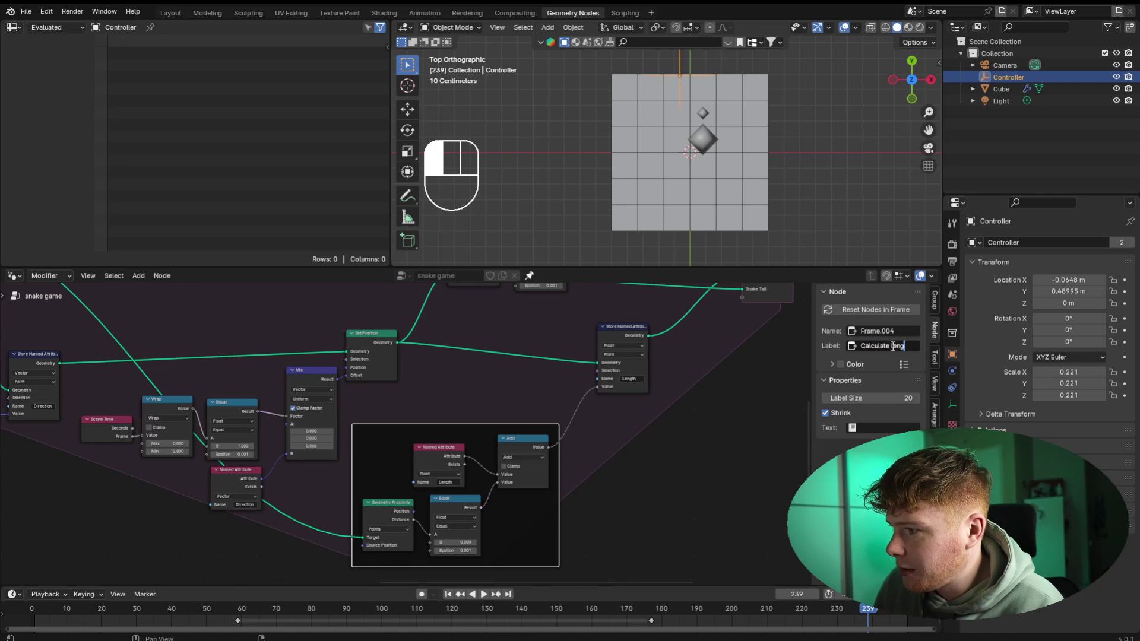
{"action": "type", "text": "th"}
{"action": "key", "text": "Return"}
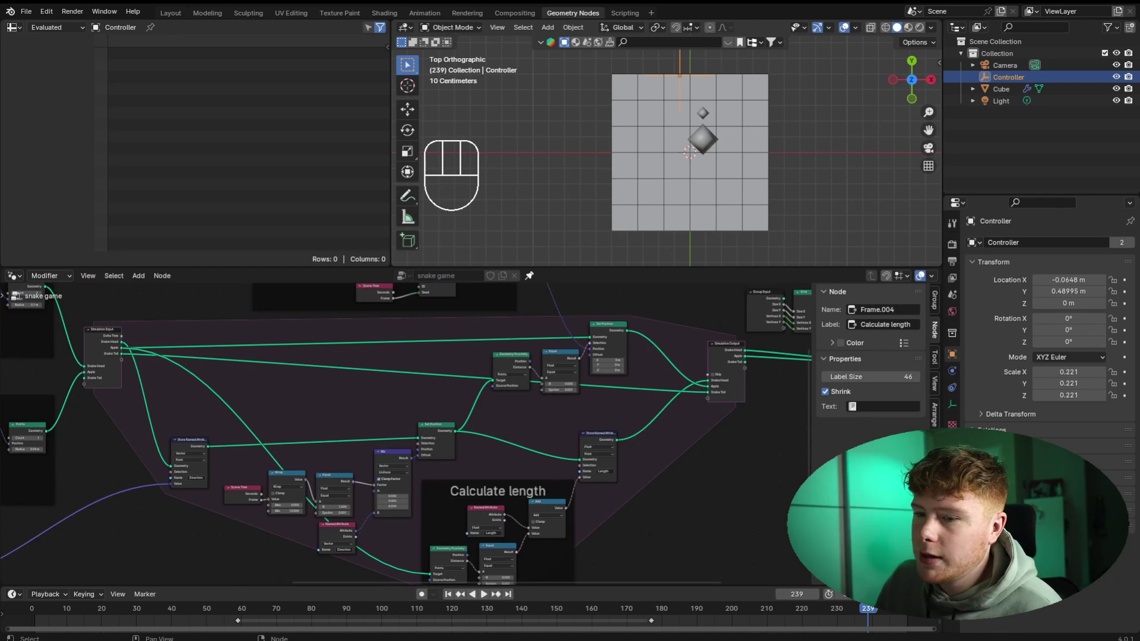
- Review the simulation zone's links between the Simulation Input, the snake head nodes and the Calculate length frame
{"action": "scroll", "coordinate": [134, 350], "scroll_direction": "up", "scroll_amount": 4}
{"action": "middle_click_drag", "start_coordinate": [133, 350], "coordinate": [258, 419]}
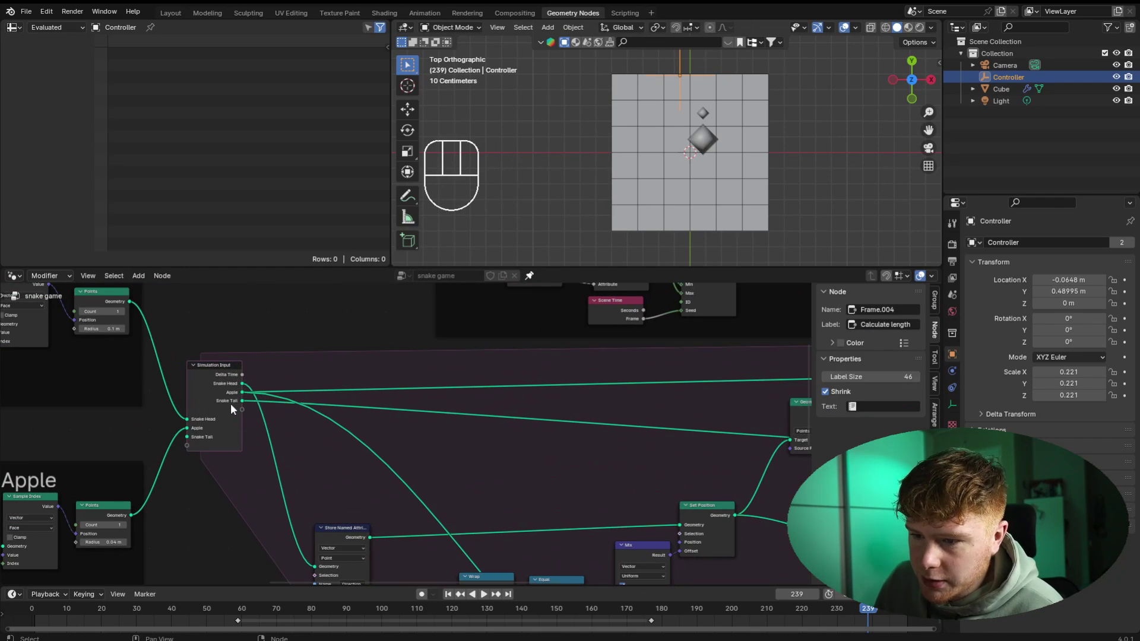
{"action": "middle_click_drag", "start_coordinate": [653, 468], "coordinate": [464, 450], "text": "shift"}
{"action": "middle_click_drag", "start_coordinate": [492, 497], "coordinate": [409, 403], "text": "shift"}
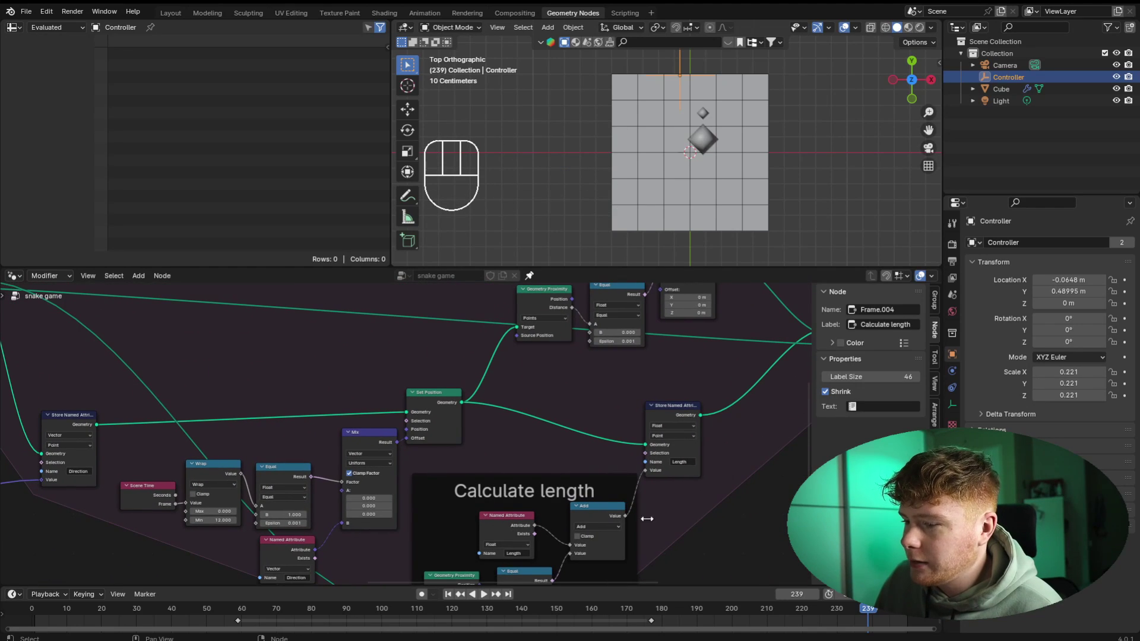
{"action": "middle_click_drag", "start_coordinate": [217, 377], "coordinate": [542, 525]}
{"action": "scroll", "coordinate": [543, 525], "scroll_direction": "up", "scroll_amount": 4}
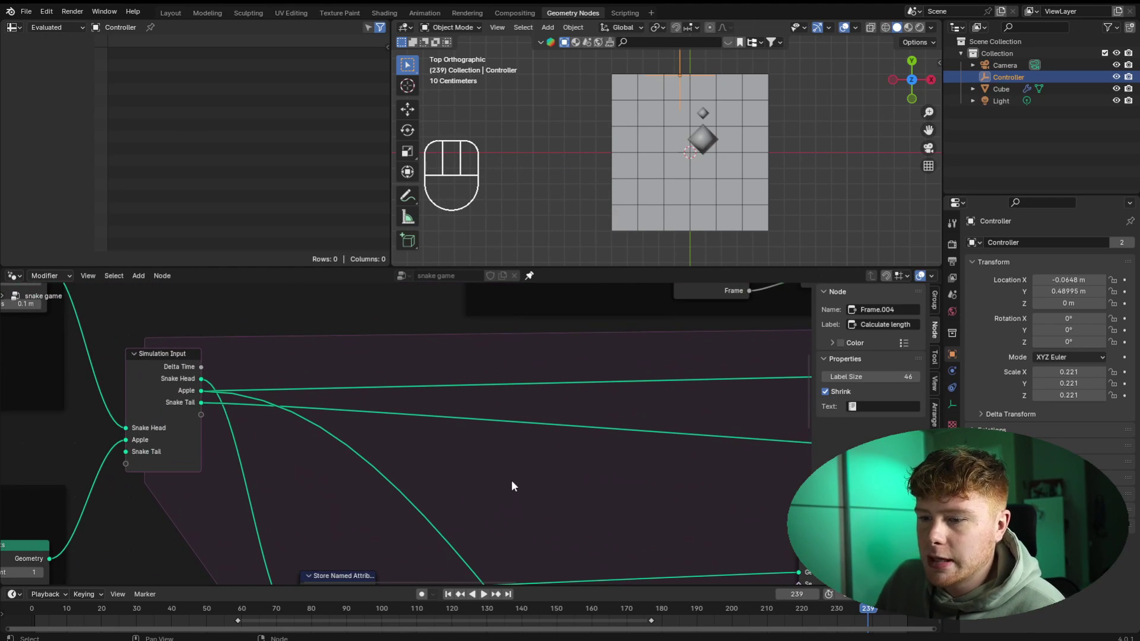
{"action": "scroll", "coordinate": [511, 486], "scroll_direction": "down", "scroll_amount": 3}
{"action": "scroll", "coordinate": [433, 465], "scroll_direction": "up", "scroll_amount": 3}
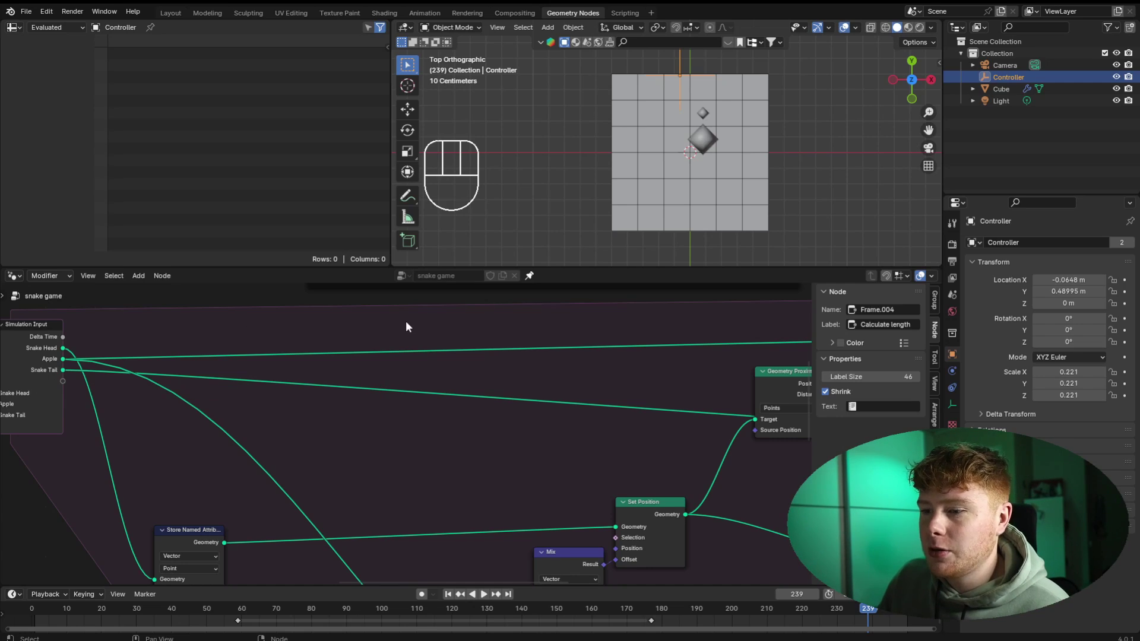
- Insert a Join Geometry node on the Snake Tail link and connect the Simulation Input's Snake Head output to it
{"action": "key", "text": "shift+a"}
{"action": "type", "text": "join"}
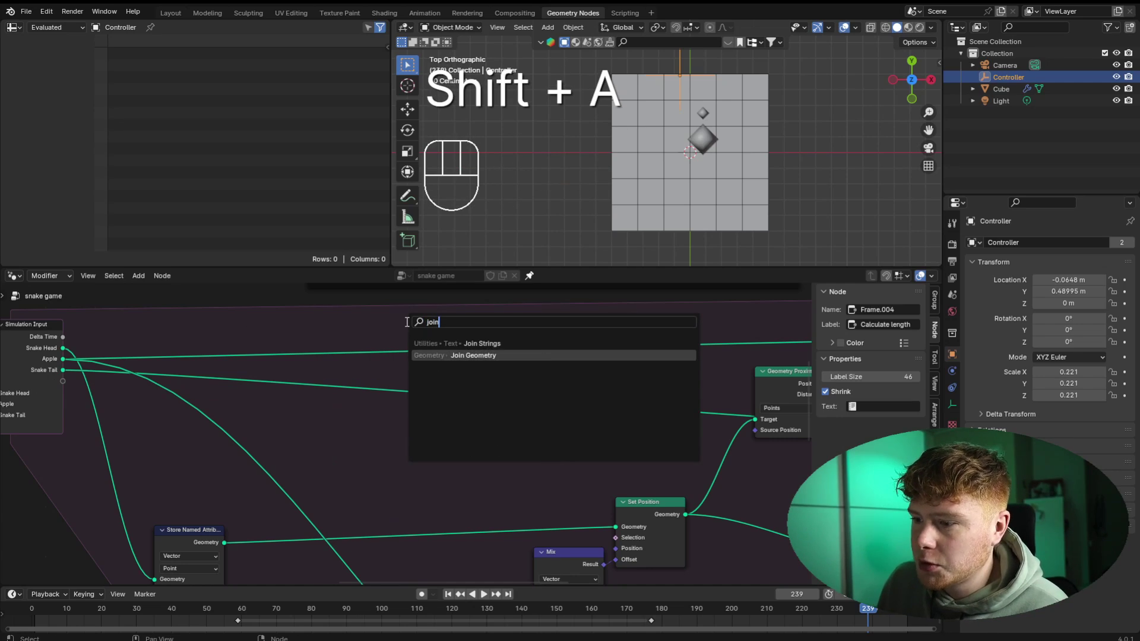
{"action": "key", "text": "Return"}
{"action": "scroll", "coordinate": [131, 390], "scroll_direction": "up", "scroll_amount": 2}
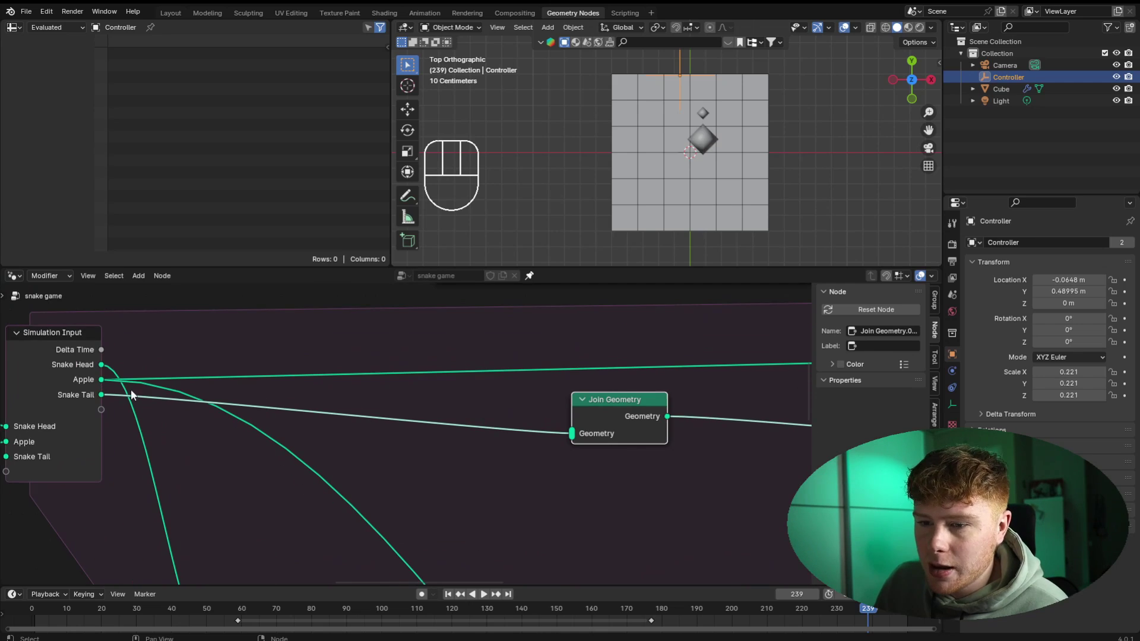
{"action": "left_click_drag", "start_coordinate": [102, 366], "coordinate": [572, 433]}
- Return the timeline to frame 0 and connect the Simulation Output's Snake Tail to the final Join Geometry
{"action": "left_click", "coordinate": [32, 609]}
{"action": "scroll", "coordinate": [143, 484], "scroll_direction": "down", "scroll_amount": 8}
{"action": "middle_click_drag", "start_coordinate": [143, 484], "coordinate": [458, 447]}
{"action": "scroll", "coordinate": [458, 446], "scroll_direction": "up", "scroll_amount": 4}
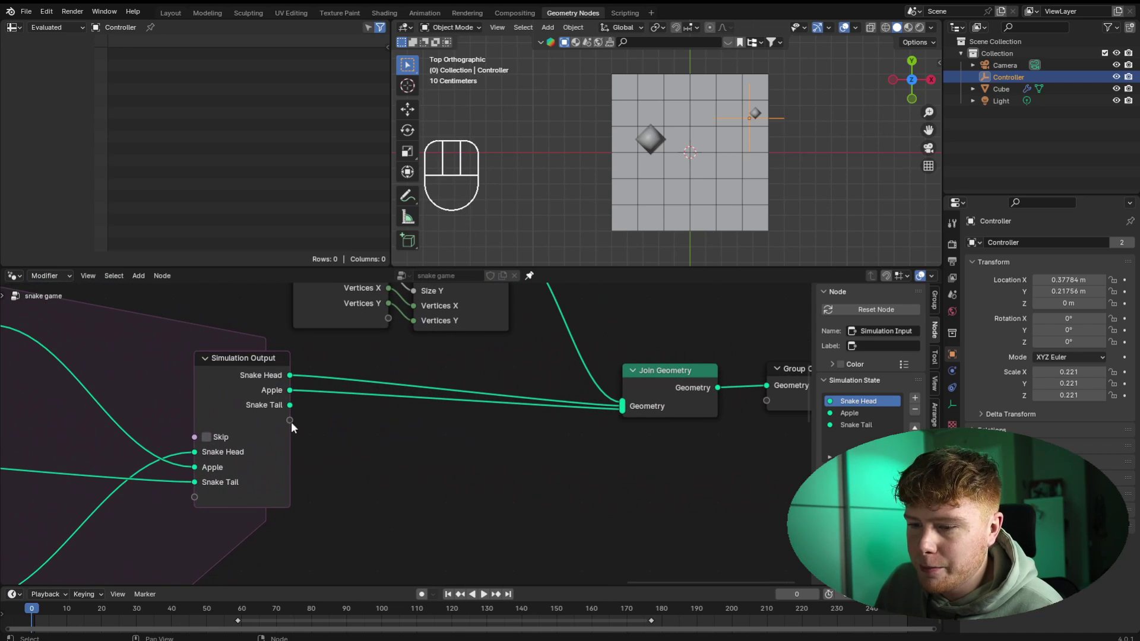
{"action": "left_click_drag", "start_coordinate": [291, 405], "coordinate": [620, 416]}
- Play the animation while moving the Controller to steer the snake, stop playback, and inspect the tail on the grid
{"action": "scroll", "coordinate": [427, 475], "scroll_direction": "down", "scroll_amount": 2}
{"action": "middle_click_drag", "start_coordinate": [278, 467], "coordinate": [586, 462]}
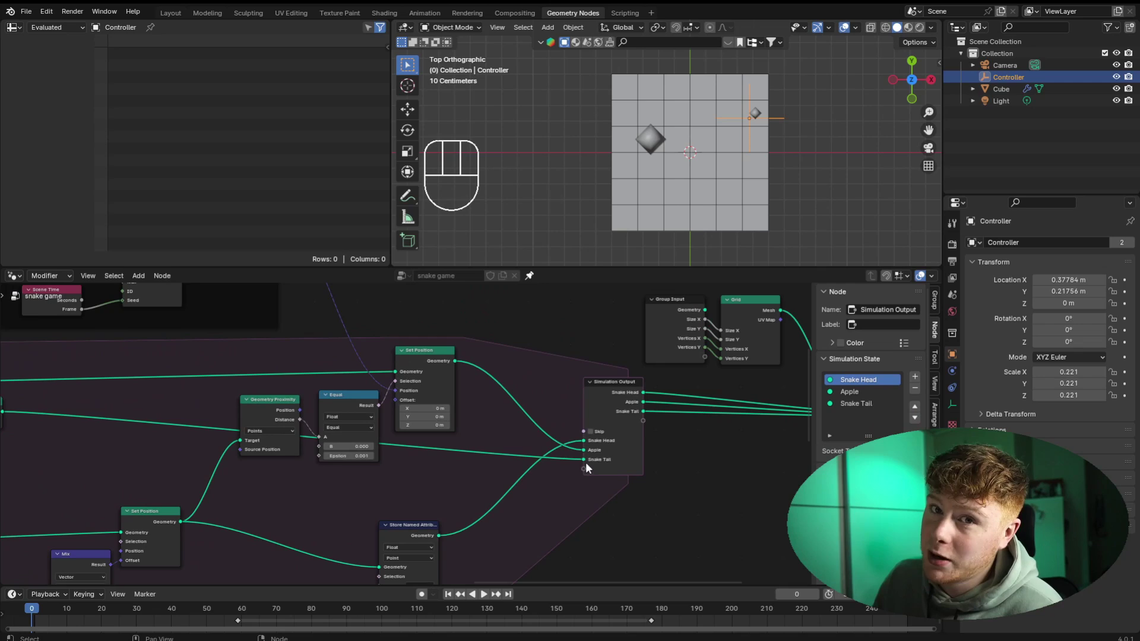
{"action": "scroll", "coordinate": [404, 480], "scroll_direction": "down", "scroll_amount": 3}
{"action": "scroll", "coordinate": [404, 480], "scroll_direction": "up", "scroll_amount": 1}
{"action": "middle_click_drag", "start_coordinate": [404, 480], "coordinate": [752, 498]}
{"action": "scroll", "coordinate": [748, 168], "scroll_direction": "up", "scroll_amount": 1}
{"action": "key", "text": "space"}
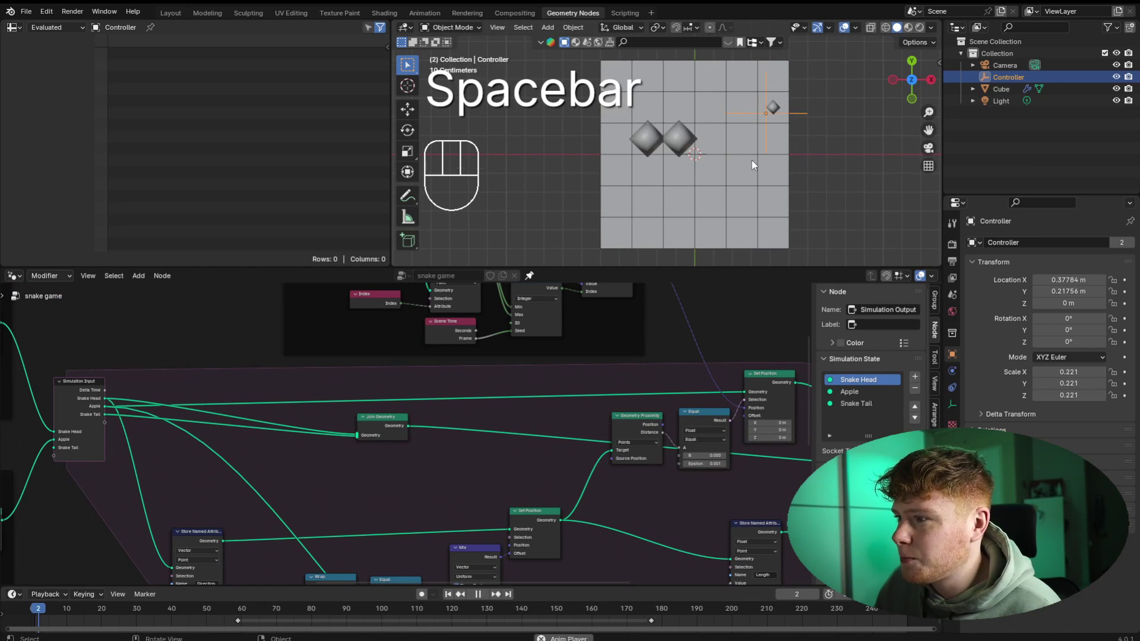
{"action": "key", "text": "g"}
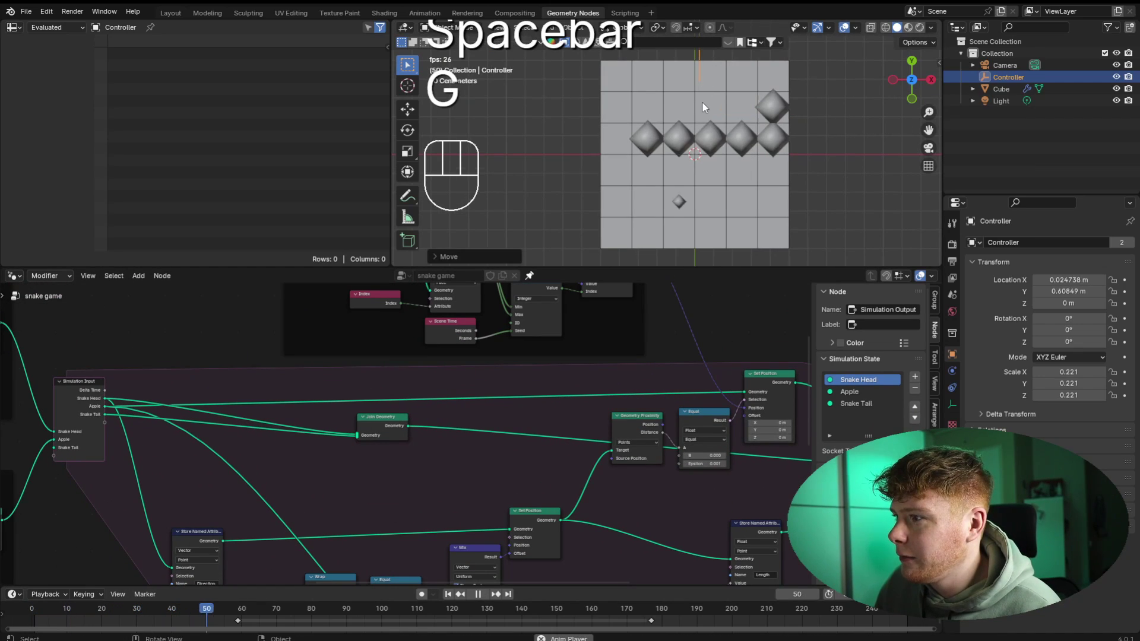
{"action": "key", "text": "g"}
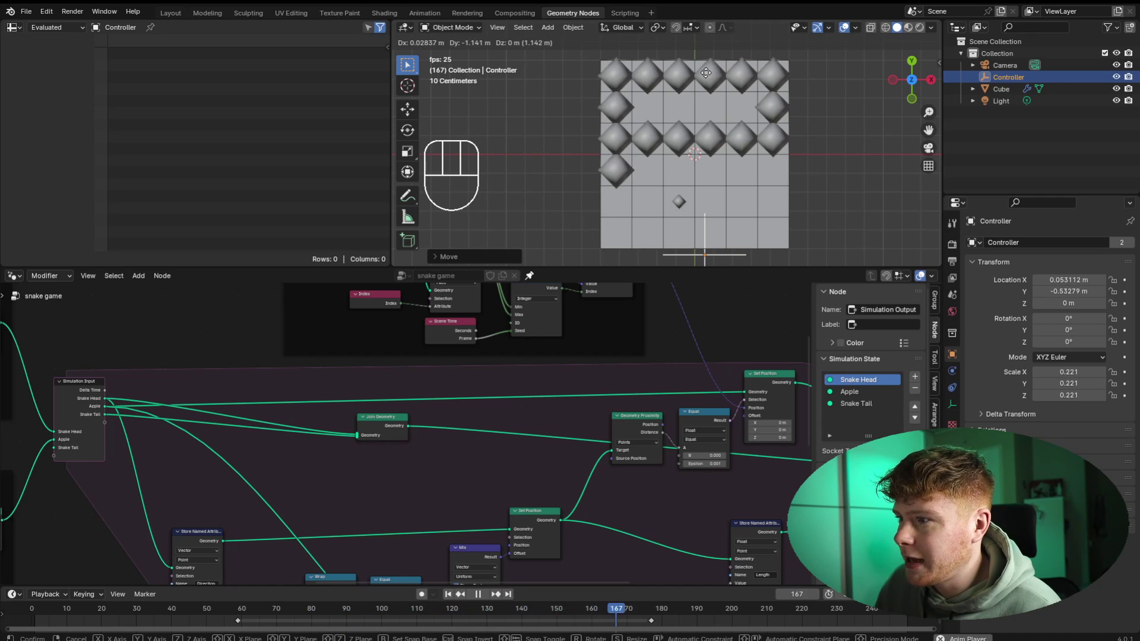
{"action": "key", "text": "space"}
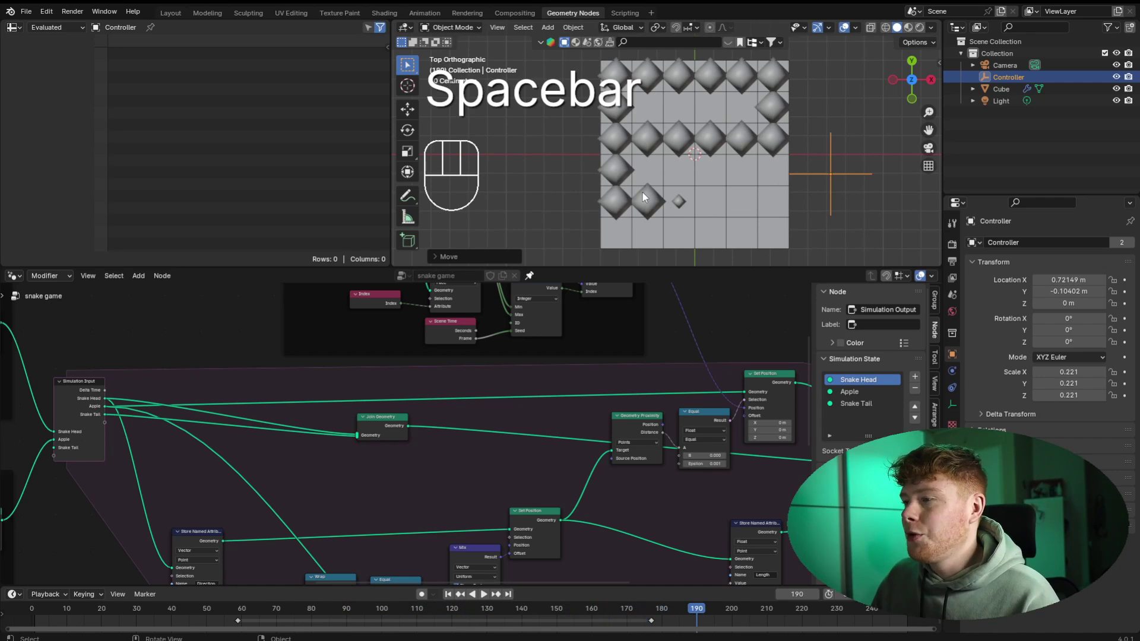
{"action": "middle_click_drag", "start_coordinate": [654, 194], "coordinate": [658, 189], "text": "shift"}
{"action": "scroll", "coordinate": [646, 123], "scroll_direction": "up", "scroll_amount": 1}
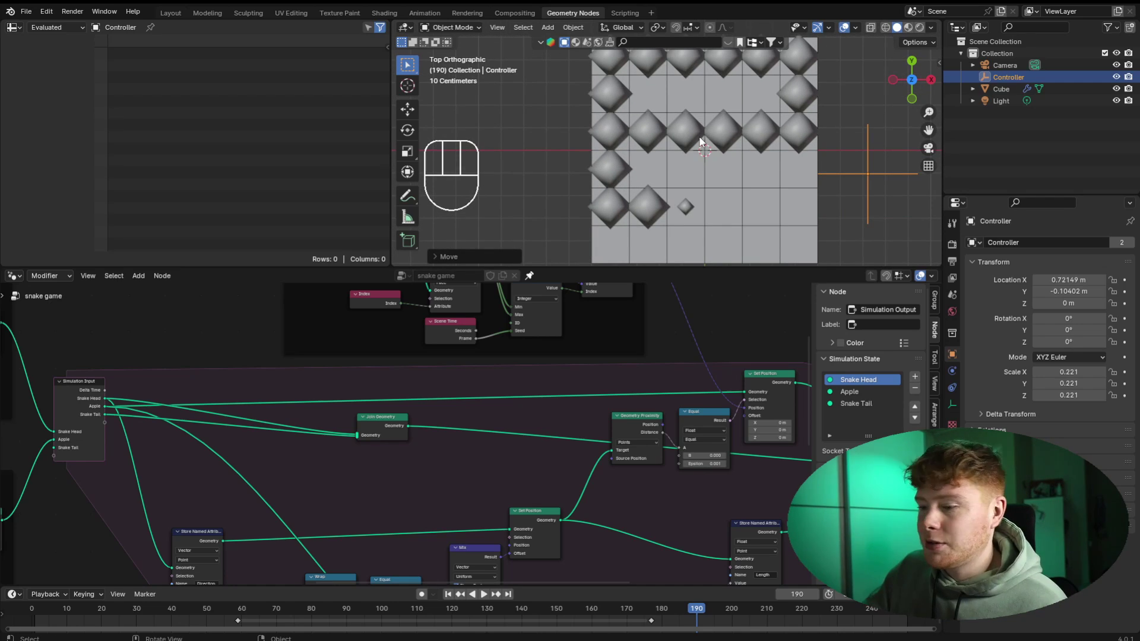
- Duplicate the Length Store Named Attribute node and insert the copy after the Snake Tail's Join Geometry
{"action": "middle_click_drag", "start_coordinate": [762, 571], "coordinate": [551, 419]}
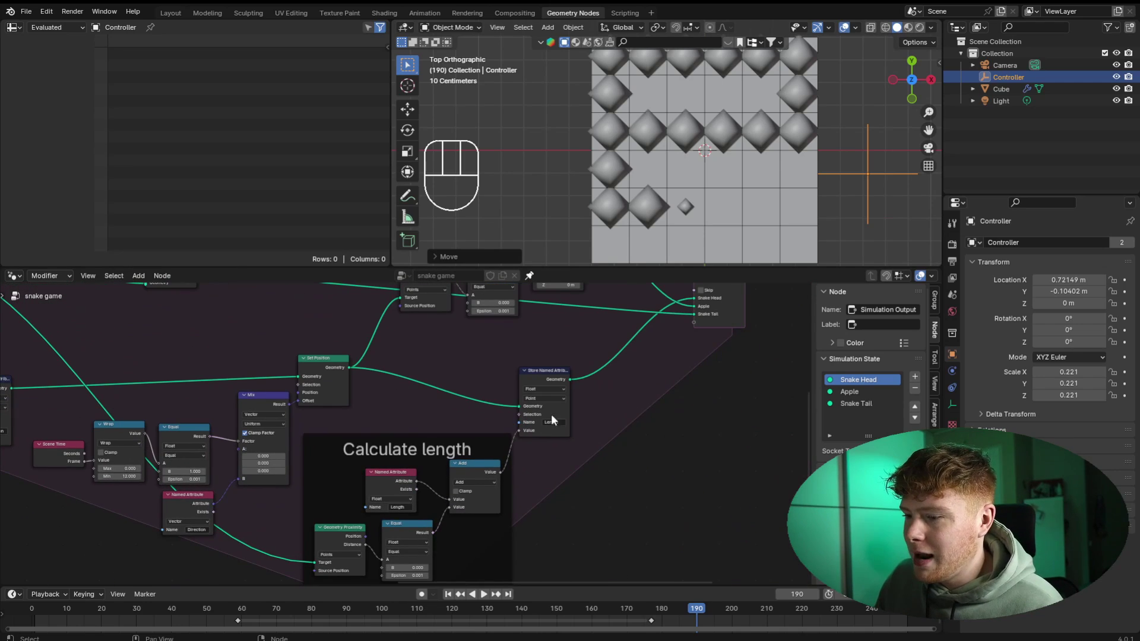
{"action": "scroll", "coordinate": [216, 310], "scroll_direction": "up", "scroll_amount": 2}
{"action": "middle_click_drag", "start_coordinate": [216, 311], "coordinate": [413, 458]}
{"action": "scroll", "coordinate": [652, 454], "scroll_direction": "up", "scroll_amount": 3}
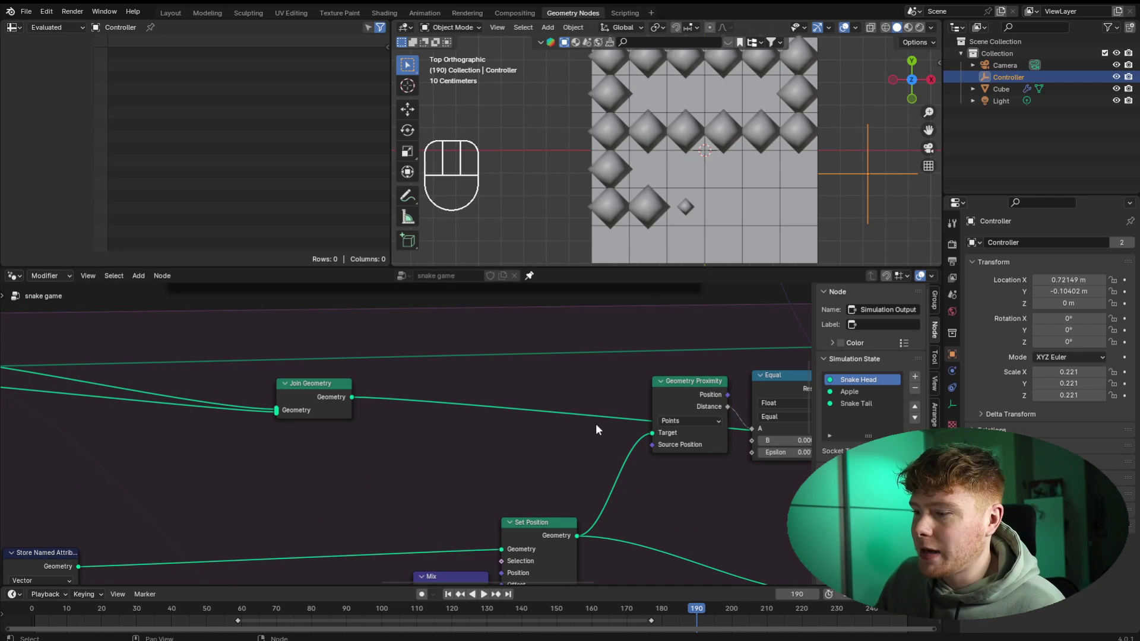
{"action": "scroll", "coordinate": [597, 423], "scroll_direction": "down", "scroll_amount": 4}
{"action": "scroll", "coordinate": [508, 431], "scroll_direction": "up", "scroll_amount": 3}
{"action": "scroll", "coordinate": [508, 431], "scroll_direction": "up", "scroll_amount": 1}
{"action": "left_click_drag", "start_coordinate": [709, 474], "coordinate": [712, 465]}
{"action": "middle_click_drag", "start_coordinate": [575, 458], "coordinate": [614, 489]}
{"action": "key", "text": "shift+d"}
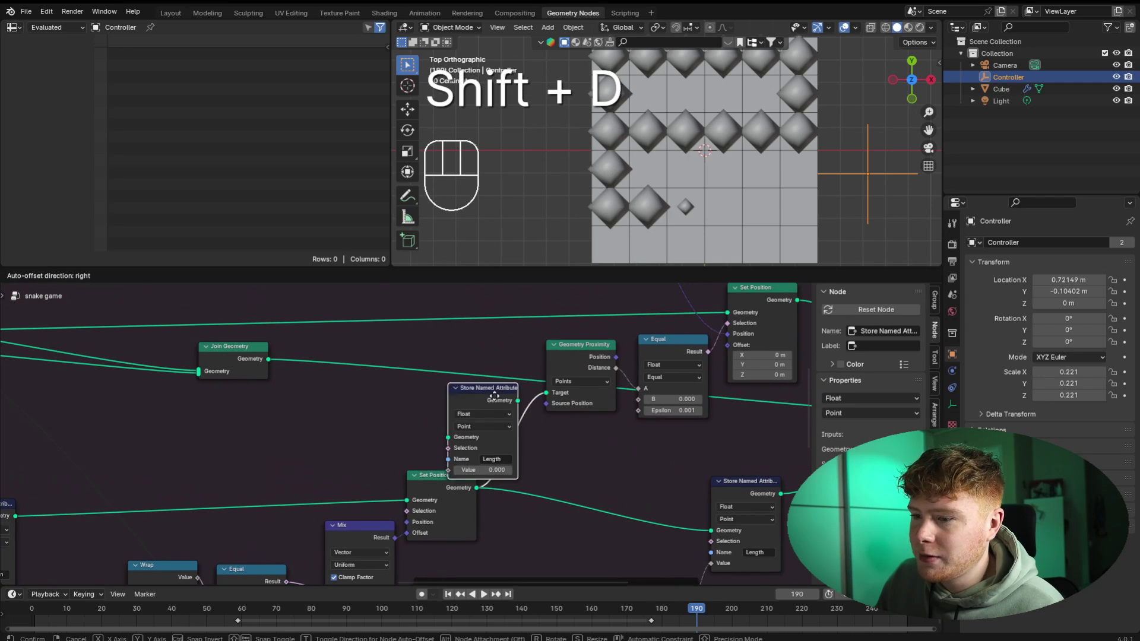
{"action": "left_click", "coordinate": [429, 353]}
- Set the attribute name of the Snake Tail's Store Named Attribute to "Age"
{"action": "middle_click_drag", "start_coordinate": [308, 427], "coordinate": [356, 459]}
{"action": "scroll", "coordinate": [356, 459], "scroll_direction": "up", "scroll_amount": 2}
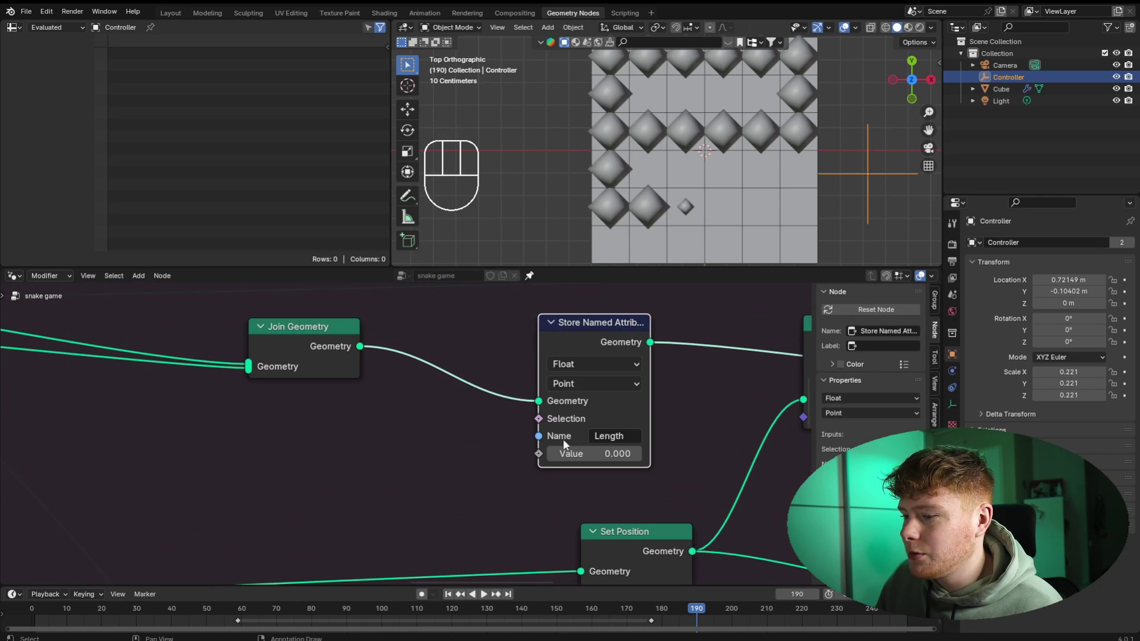
{"action": "left_click", "coordinate": [617, 437]}
{"action": "type", "text": "Age"}
- Add a Named Attribute node that reads the "Age" attribute below the Snake Tail's Join Geometry
{"action": "key", "text": "shift+a"}
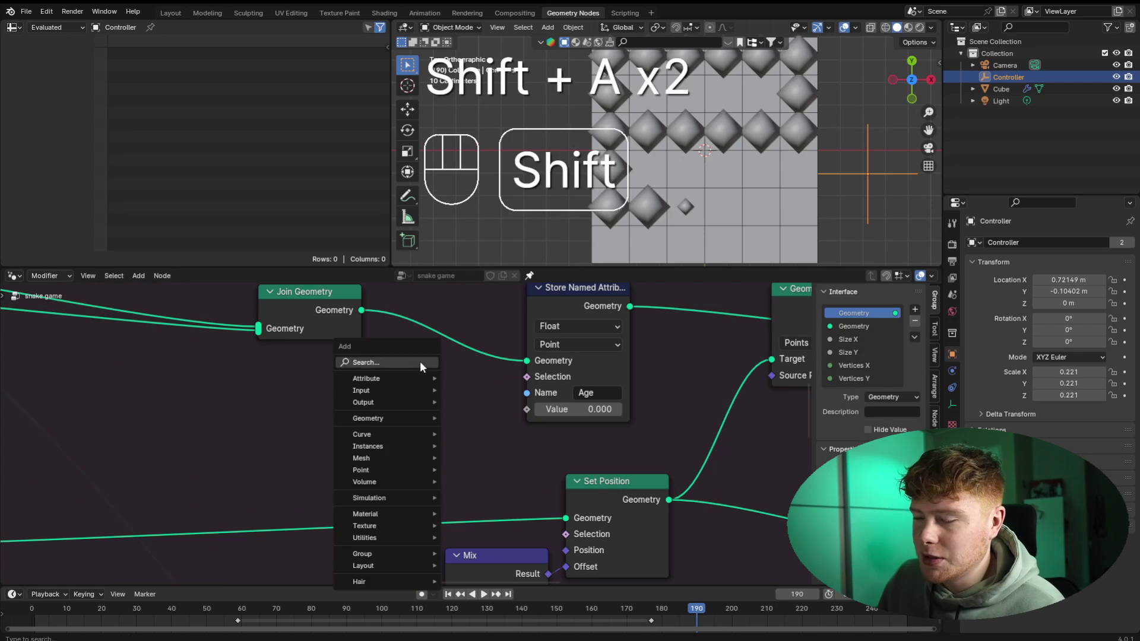
{"action": "left_click", "coordinate": [419, 361]}
{"action": "type", "text": "name"}
{"action": "key", "text": "Return"}
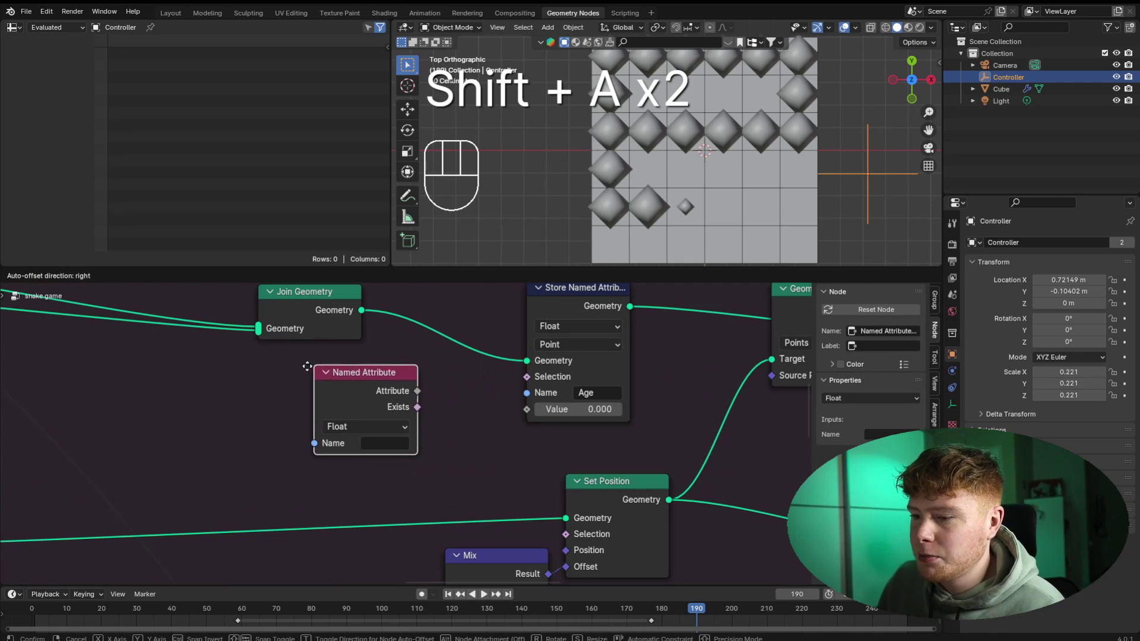
{"action": "left_click", "coordinate": [303, 364]}
{"action": "left_click", "coordinate": [391, 444]}
{"action": "type", "text": "Age"}
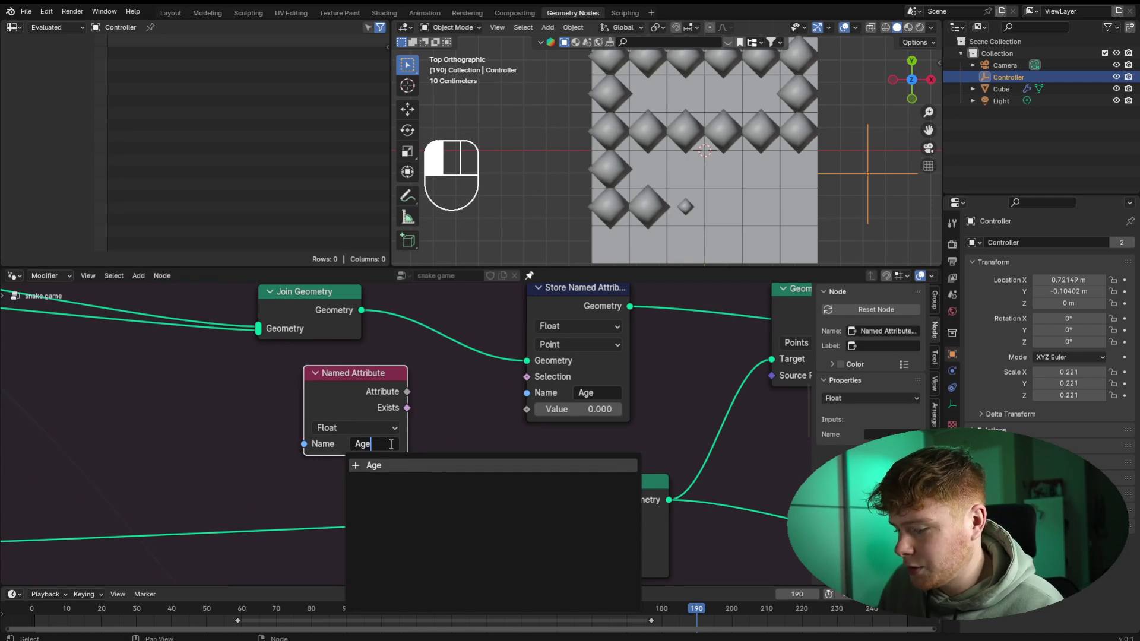
{"action": "key", "text": "Return"}
- Connect the Age Named Attribute to the Value of the Age Store Named Attribute and give the nodes more space
{"action": "left_click_drag", "start_coordinate": [406, 391], "coordinate": [446, 390]}
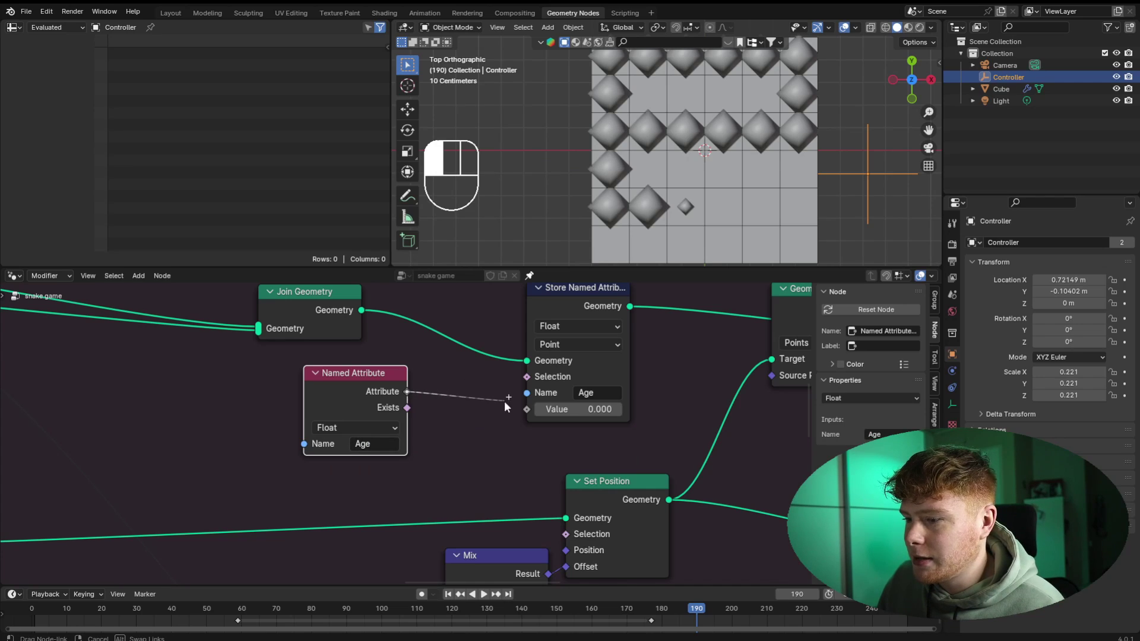
{"action": "left_click_drag", "start_coordinate": [519, 407], "coordinate": [526, 409]}
{"action": "left_click_drag", "start_coordinate": [362, 389], "coordinate": [291, 396]}
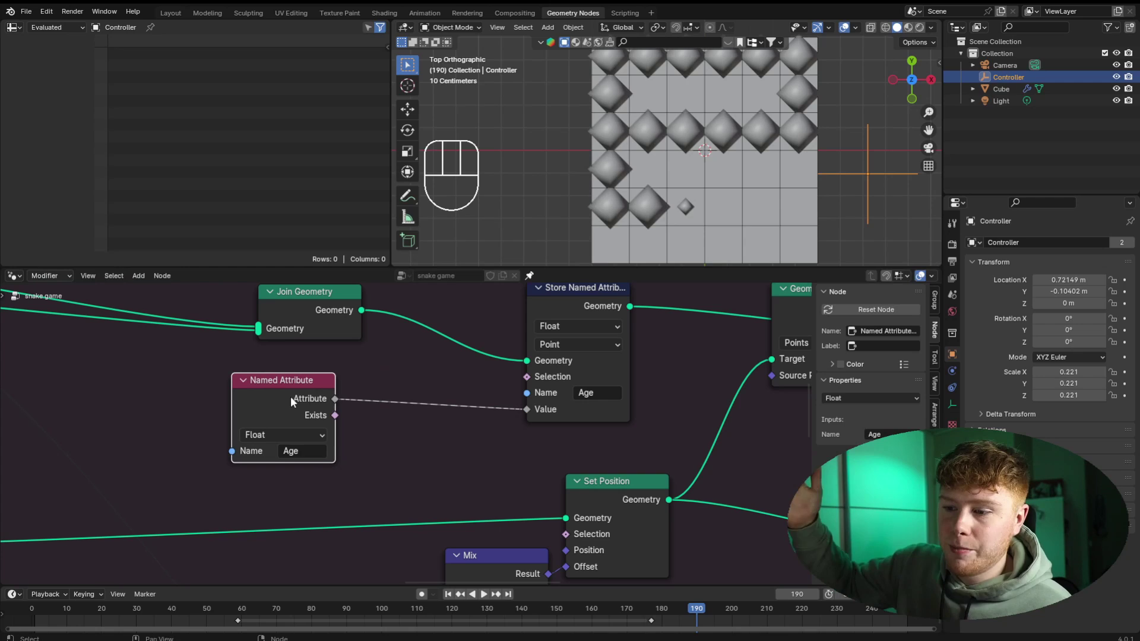
- Insert a Math Add node with a value of 1 between the Age Named Attribute and the Store Named Attribute
{"action": "key", "text": "shift+a"}
{"action": "type", "text": "add"}
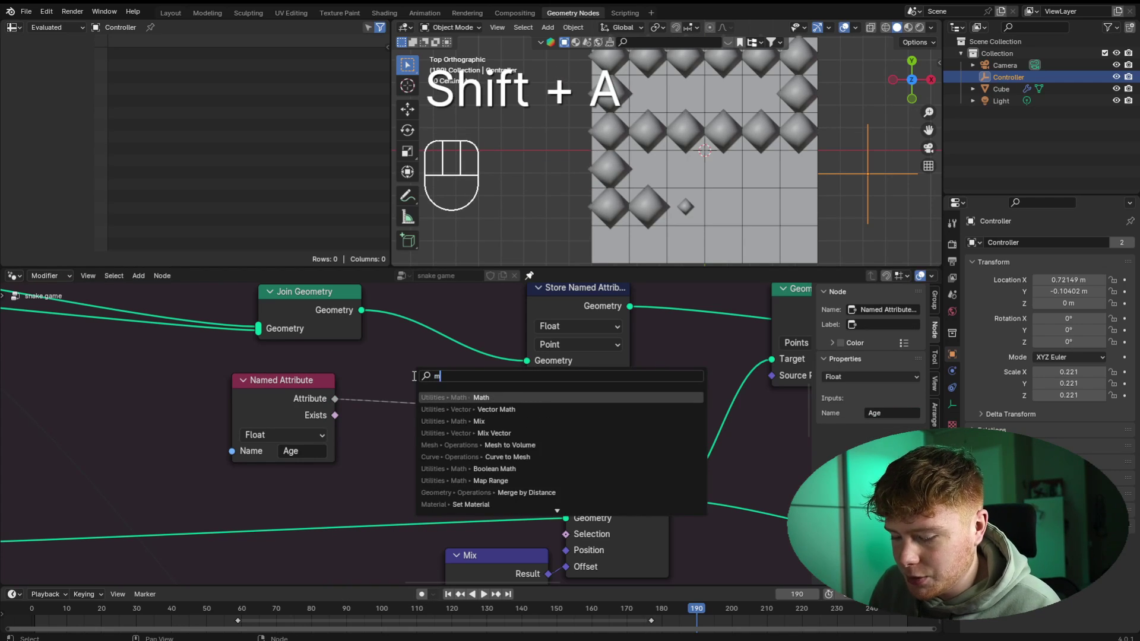
{"action": "key", "text": "Return"}
{"action": "left_click", "coordinate": [393, 361]}
{"action": "left_click", "coordinate": [446, 456]}
{"action": "type", "text": "1"}
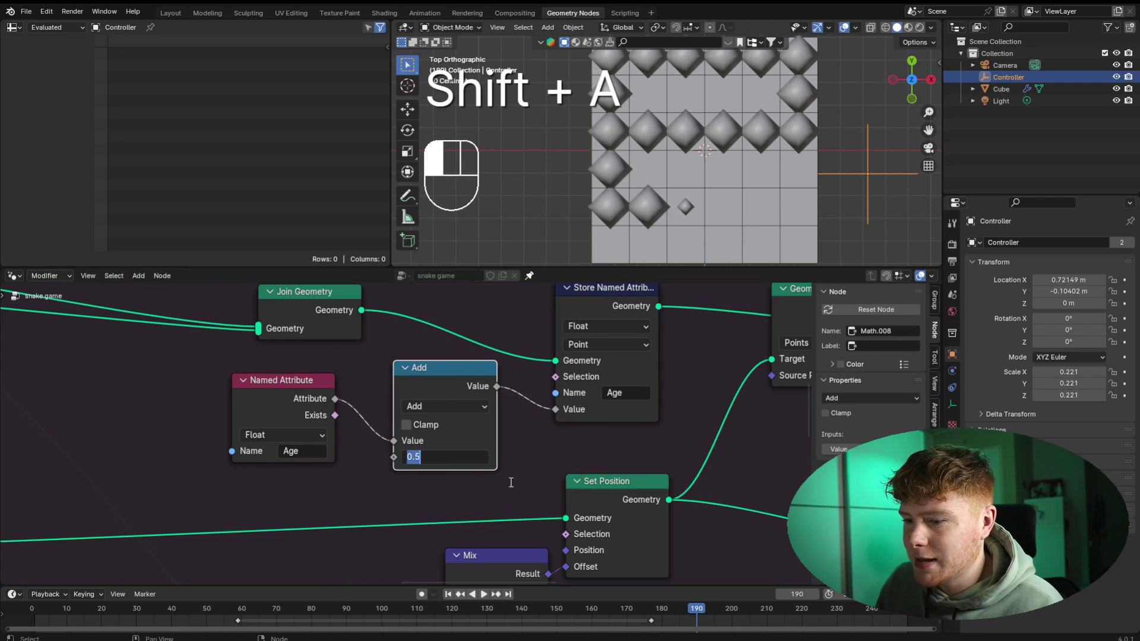
{"action": "key", "text": "Return"}
- Move the snake head node chain and the Calculate length frame down to free space below the tail nodes
{"action": "left_click", "coordinate": [283, 399]}
{"action": "scroll", "coordinate": [283, 397], "scroll_direction": "down", "scroll_amount": 6}
{"action": "key", "text": "g"}
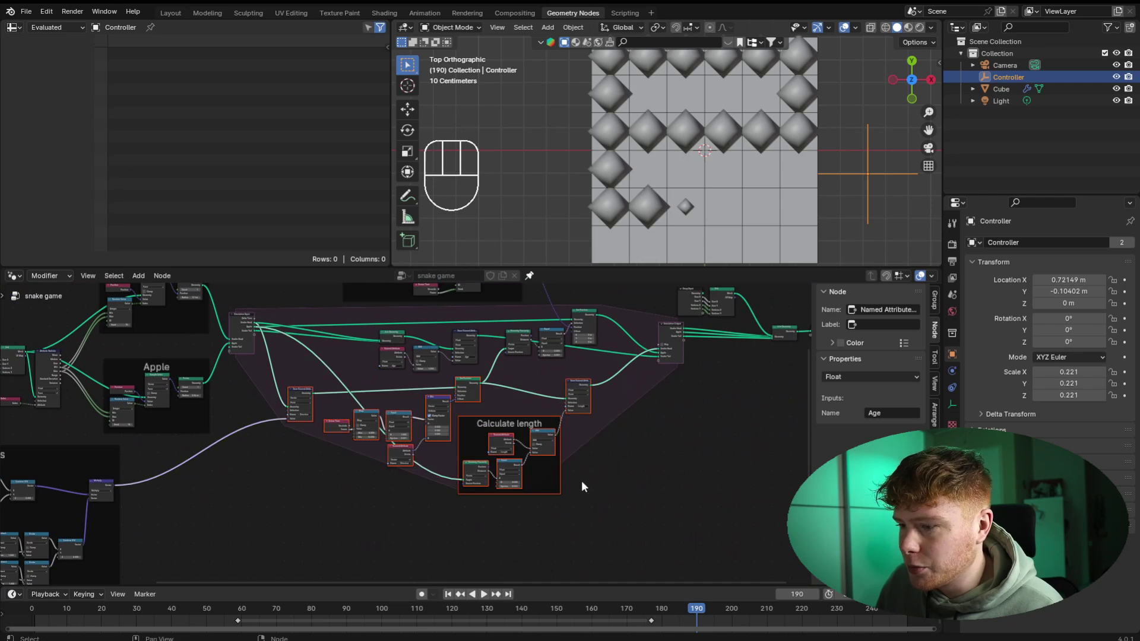
{"action": "left_click", "coordinate": [553, 501]}
- Group the Age Named Attribute and Add nodes in a frame labelled "Age tacking"
{"action": "left_click", "coordinate": [515, 448]}
{"action": "scroll", "coordinate": [367, 332], "scroll_direction": "up", "scroll_amount": 8}
{"action": "left_click_drag", "start_coordinate": [360, 406], "coordinate": [514, 441]}
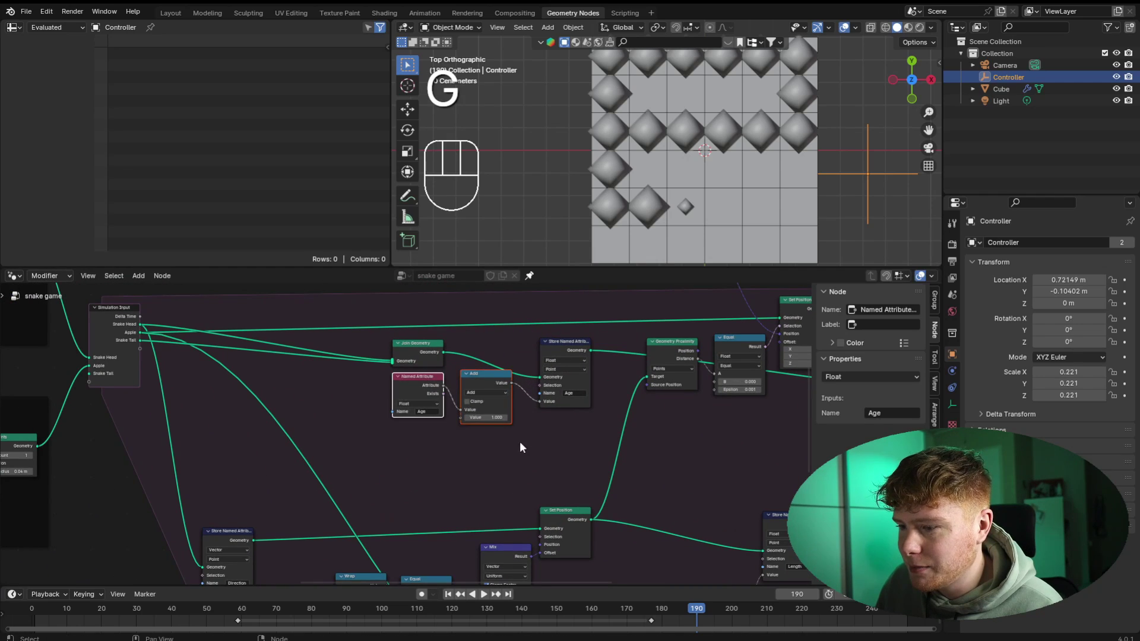
{"action": "key", "text": "g"}
{"action": "left_click", "coordinate": [512, 474]}
{"action": "key", "text": "ctrl+j"}
{"action": "left_click", "coordinate": [875, 324]}
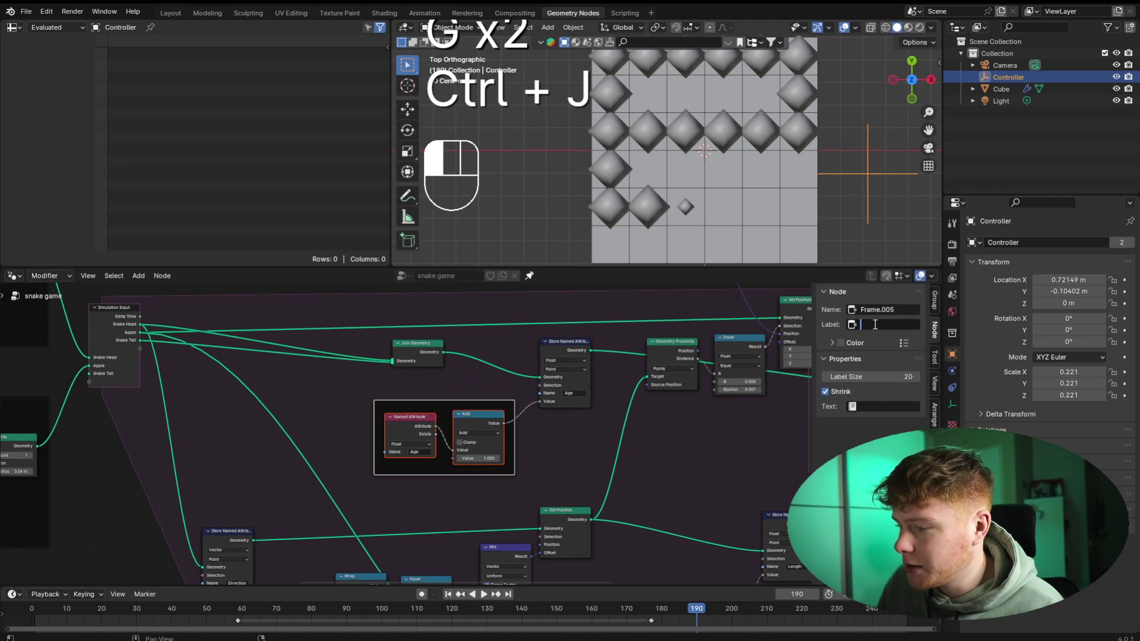
{"action": "type", "text": "Age a"}
{"action": "type", "text": "cke"}
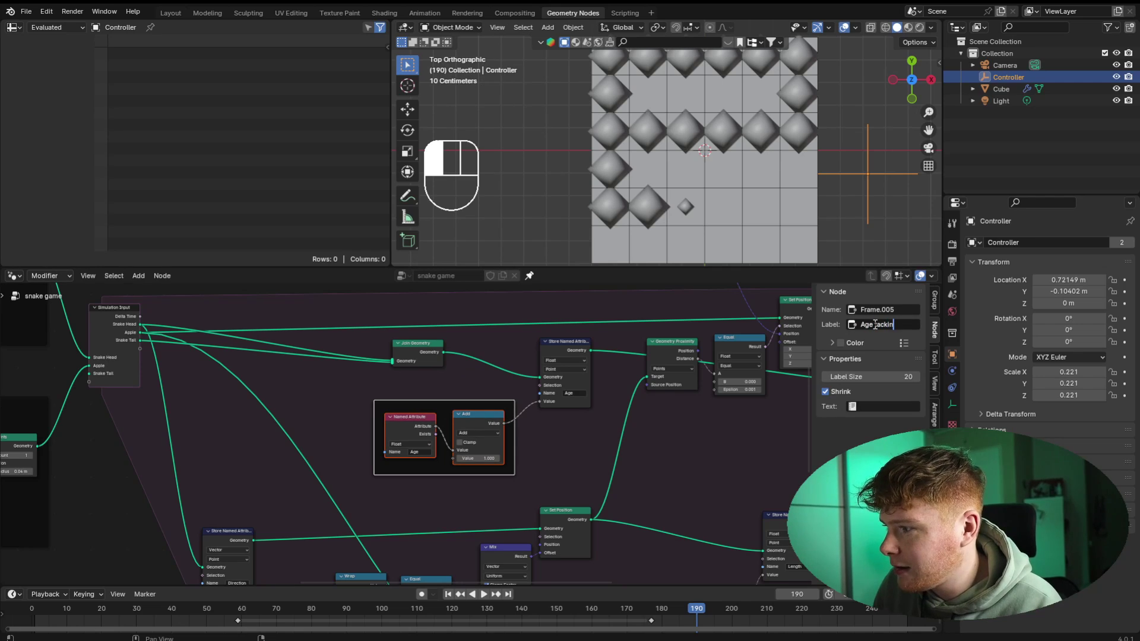
{"action": "type", "text": "ing"}
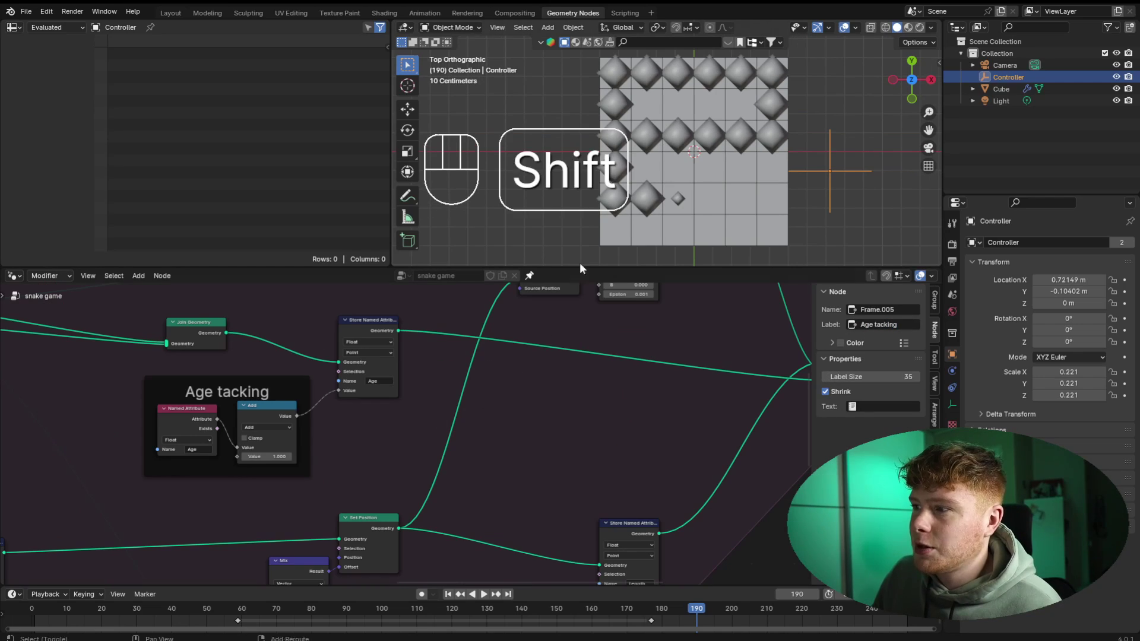
- Insert a Delete Geometry node after the Age Store Named Attribute on the Snake Tail link
{"action": "middle_click_drag", "start_coordinate": [458, 340], "coordinate": [550, 372], "text": "shift"}
{"action": "middle_click_drag", "start_coordinate": [453, 466], "coordinate": [284, 365], "text": "shift"}
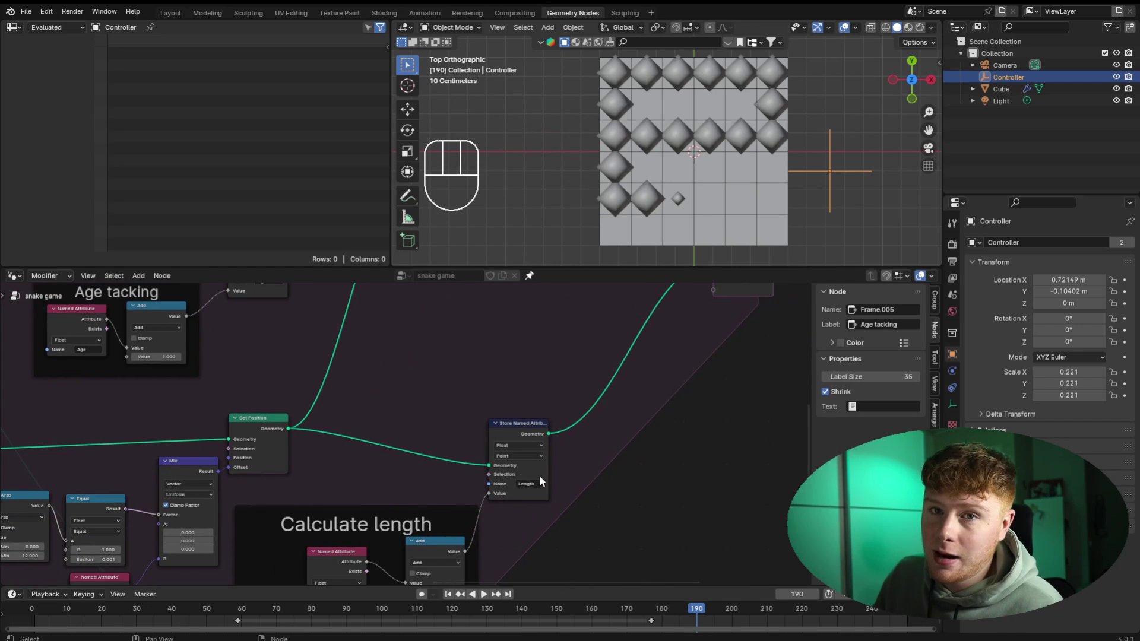
{"action": "middle_click_drag", "start_coordinate": [292, 306], "coordinate": [410, 437], "text": "shift"}
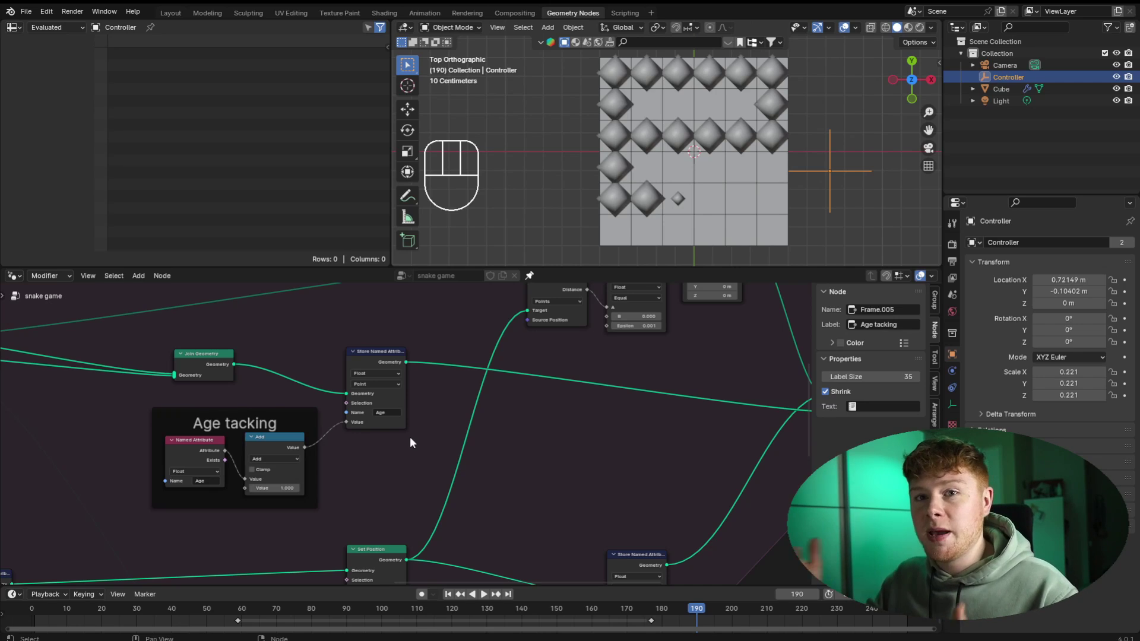
{"action": "middle_click_drag", "start_coordinate": [579, 400], "coordinate": [530, 369]}
{"action": "scroll", "coordinate": [510, 347], "scroll_direction": "up", "scroll_amount": 4}
{"action": "key", "text": "shift+a"}
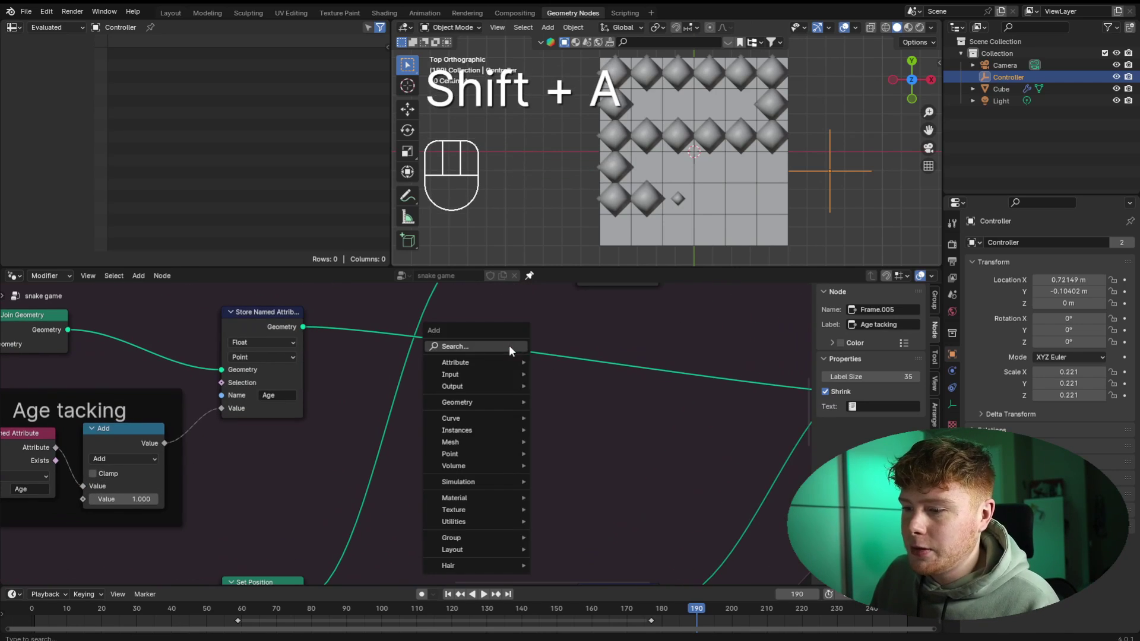
{"action": "left_click", "coordinate": [509, 346]}
{"action": "type", "text": "del"}
{"action": "key", "text": "Return"}
{"action": "left_click", "coordinate": [547, 325]}
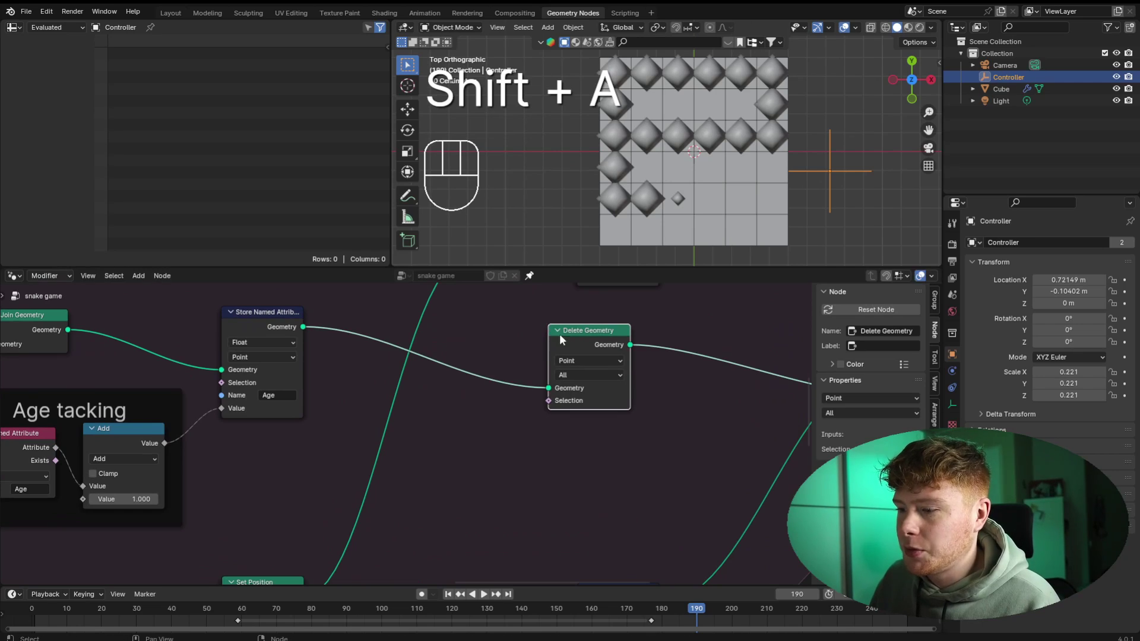
{"action": "left_click_drag", "start_coordinate": [560, 334], "coordinate": [605, 339]}
- Add a Named Attribute node reading "Age" near the Delete Geometry node
{"action": "left_click", "coordinate": [472, 423]}
{"action": "middle_click_drag", "start_coordinate": [471, 425], "coordinate": [480, 397]}
{"action": "key", "text": "shift+a"}
{"action": "type", "text": "named"}
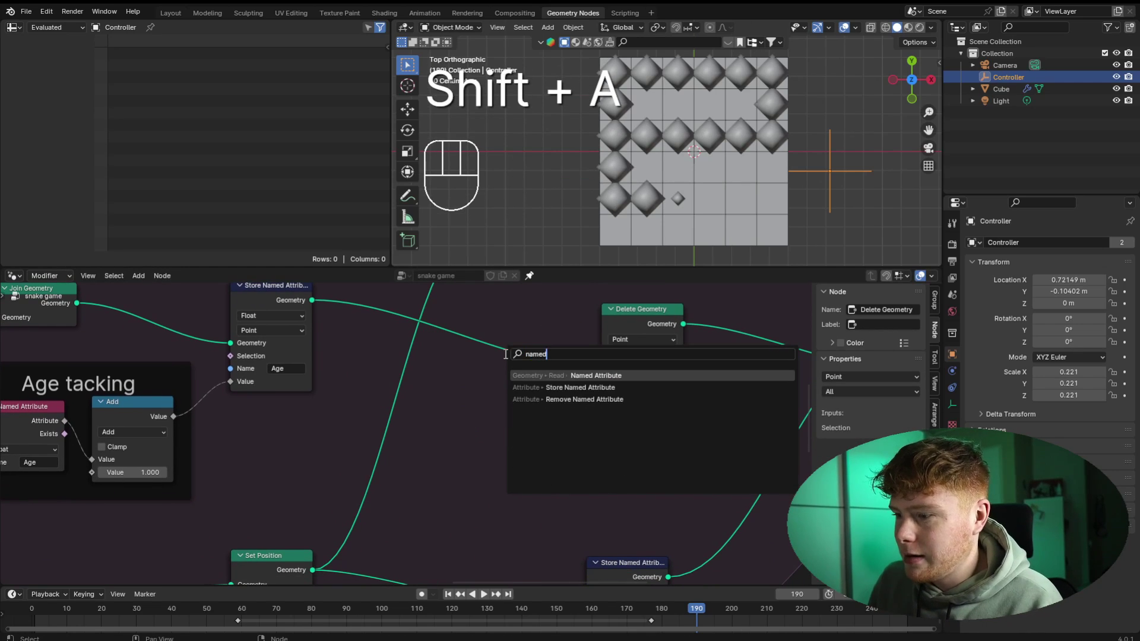
{"action": "key", "text": "Return"}
{"action": "left_click", "coordinate": [422, 380]}
{"action": "left_click", "coordinate": [478, 441]}
{"action": "type", "text": "Age"}
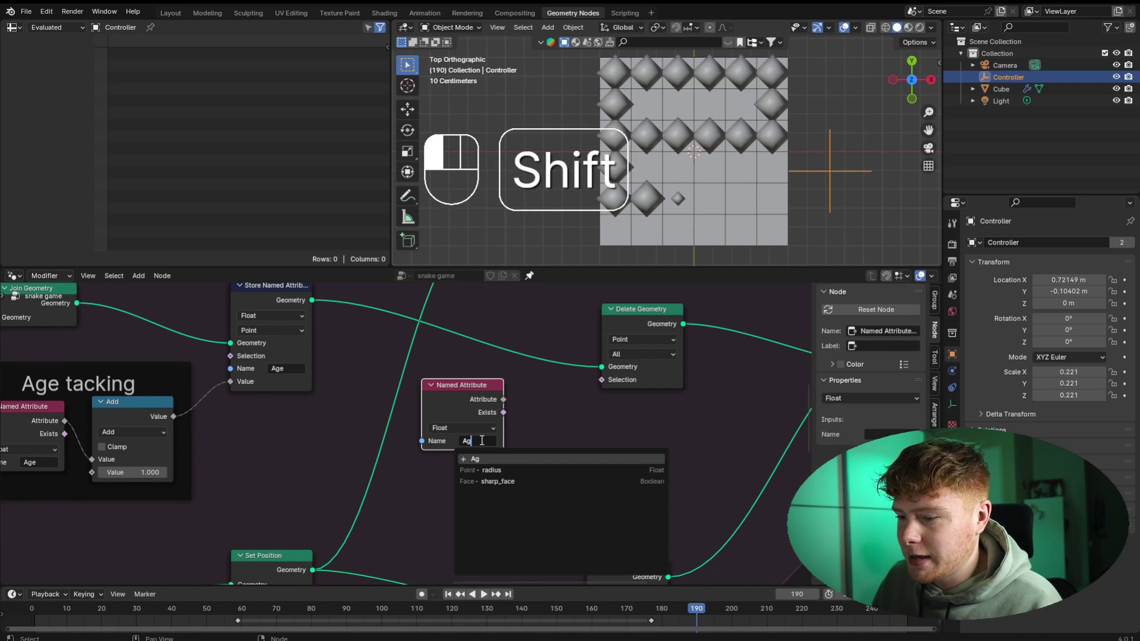
{"action": "left_click", "coordinate": [518, 436]}
- Duplicate the new Age Named Attribute node below the original and set the copy's name to "Length"
{"action": "left_click_drag", "start_coordinate": [466, 390], "coordinate": [462, 378]}
{"action": "key", "text": "shift+d"}
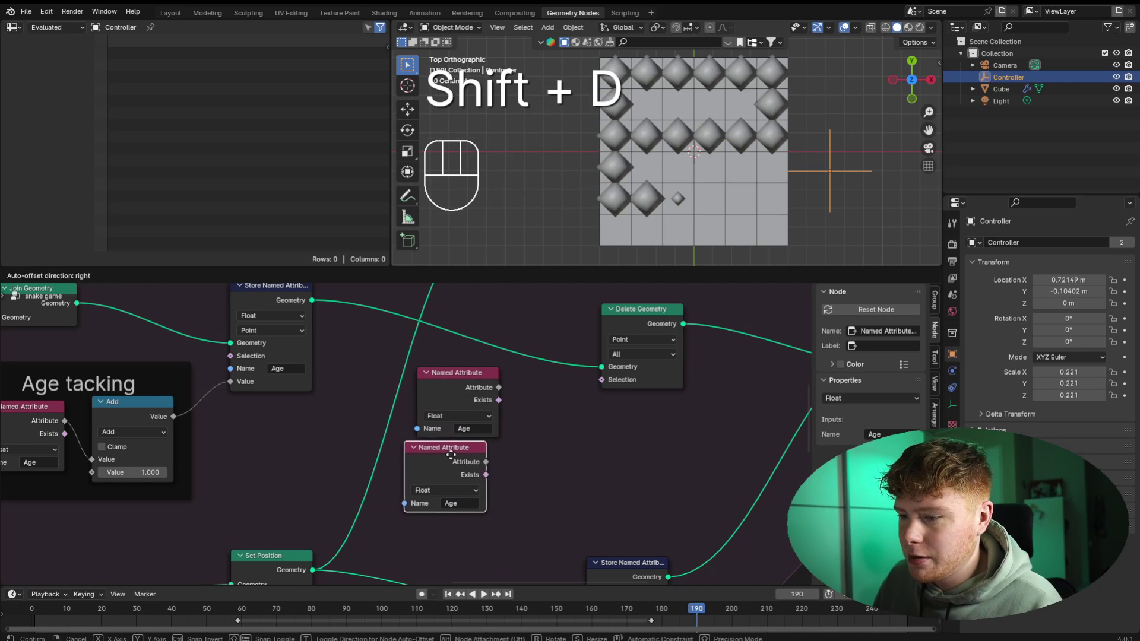
{"action": "left_click", "coordinate": [462, 463]}
{"action": "left_click", "coordinate": [490, 508]}
{"action": "type", "text": "L"}
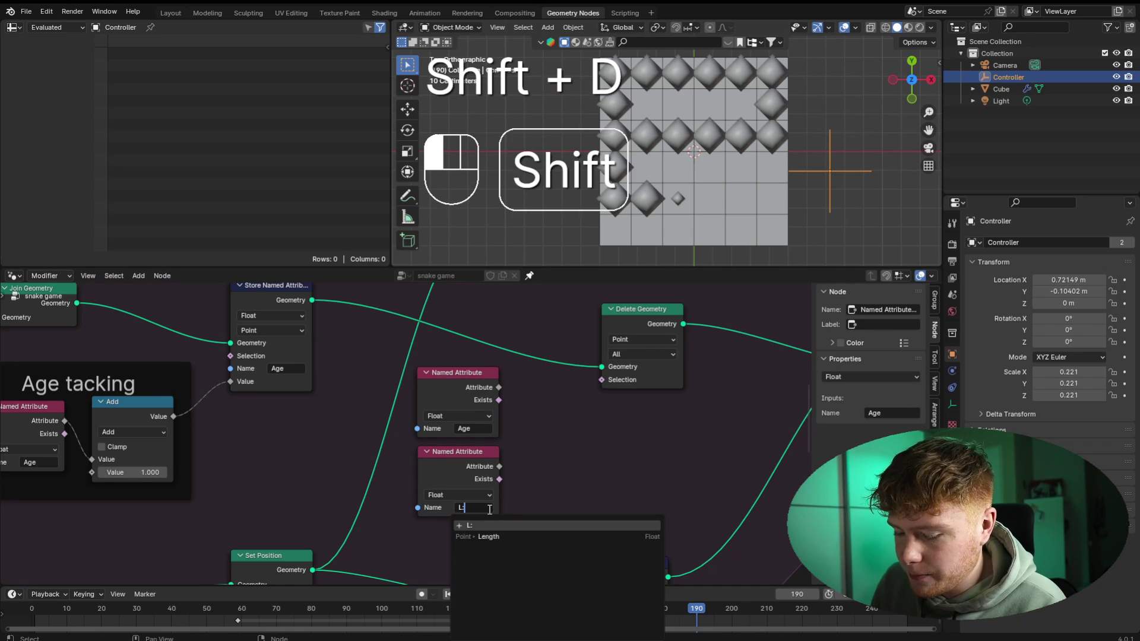
- Add a Float Compare node set to Greater Than beside the Age and Length attribute nodes
{"action": "key", "text": "shift+a"}
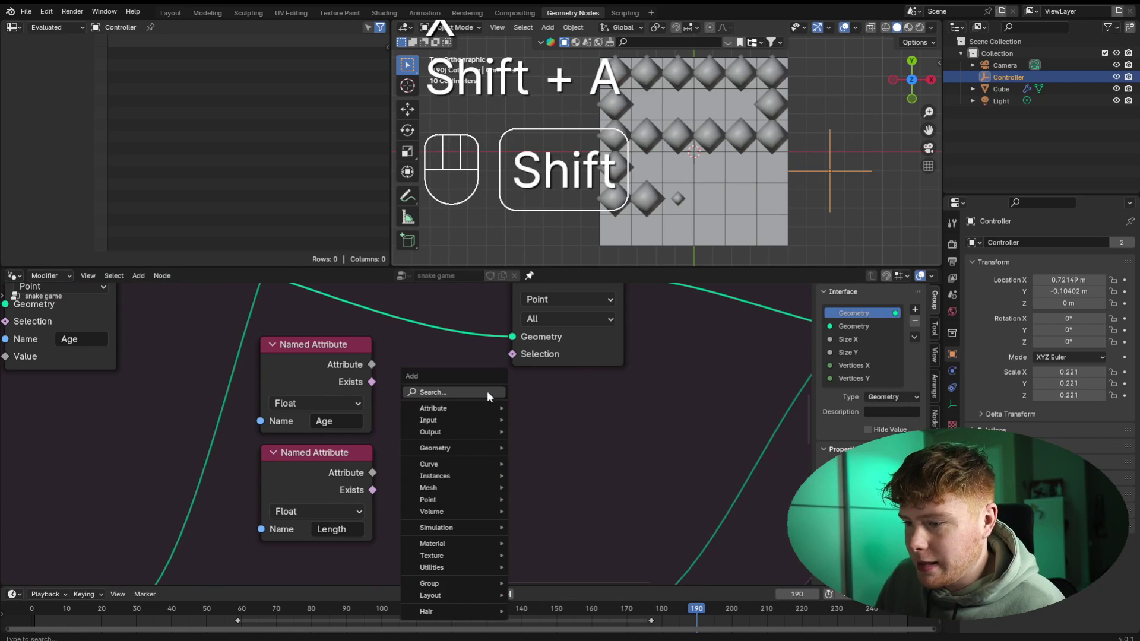
{"action": "left_click", "coordinate": [486, 390]}
{"action": "type", "text": "com"}
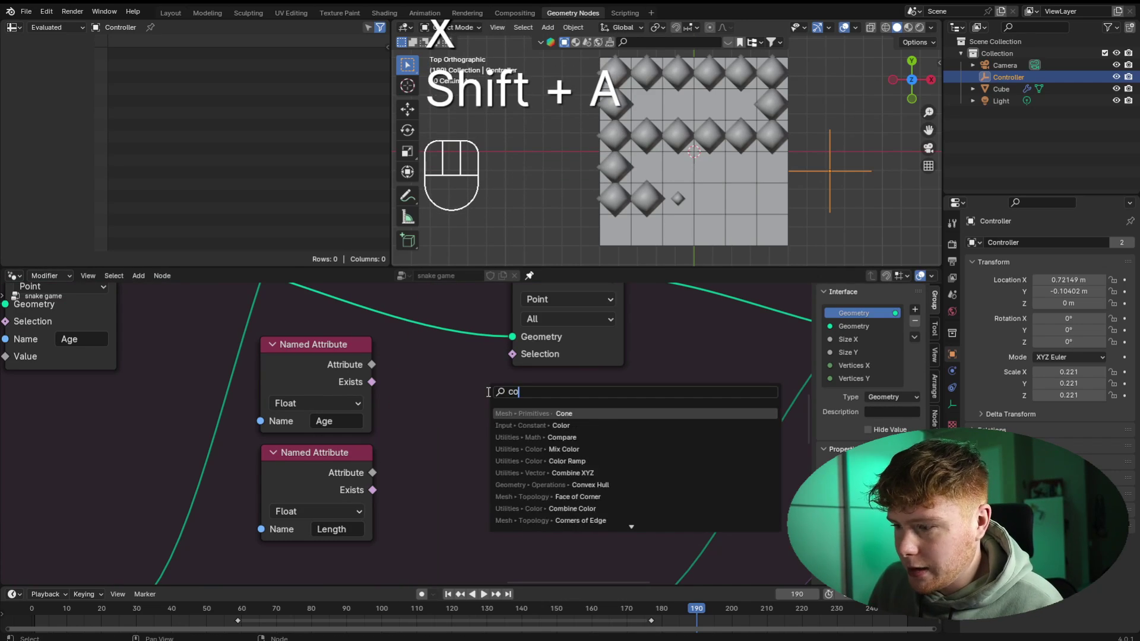
{"action": "key", "text": "Return"}
{"action": "left_click", "coordinate": [444, 382]}
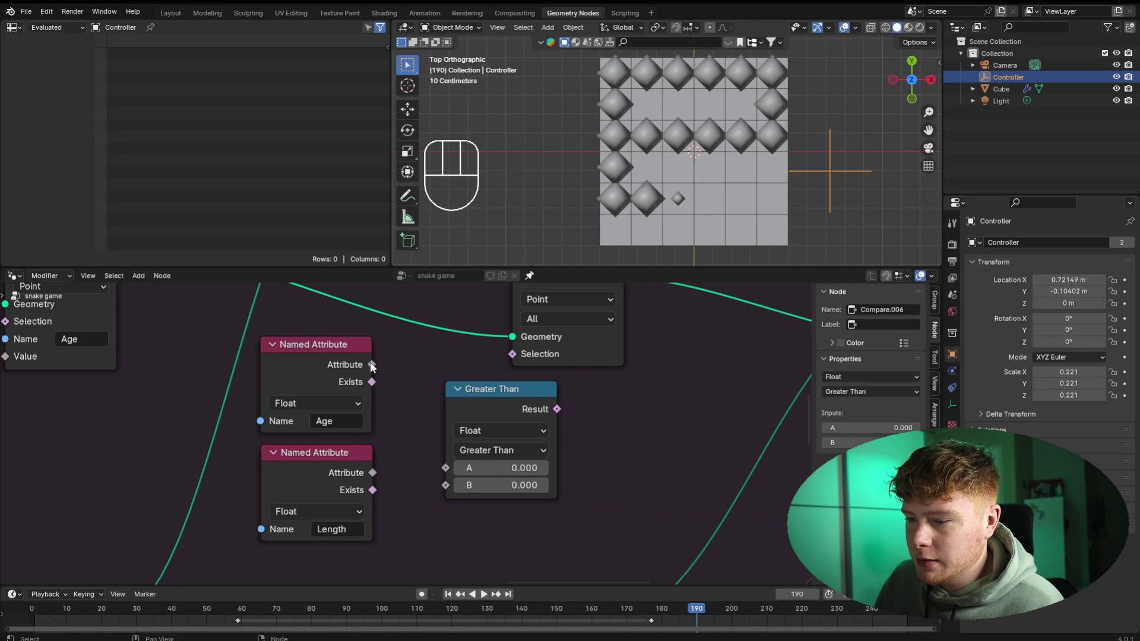
- Connect Age to A and Length to B of the Greater Than node, and its Result to Delete Geometry's Selection
{"action": "left_click_drag", "start_coordinate": [372, 364], "coordinate": [402, 379]}
{"action": "left_click_drag", "start_coordinate": [417, 423], "coordinate": [441, 467]}
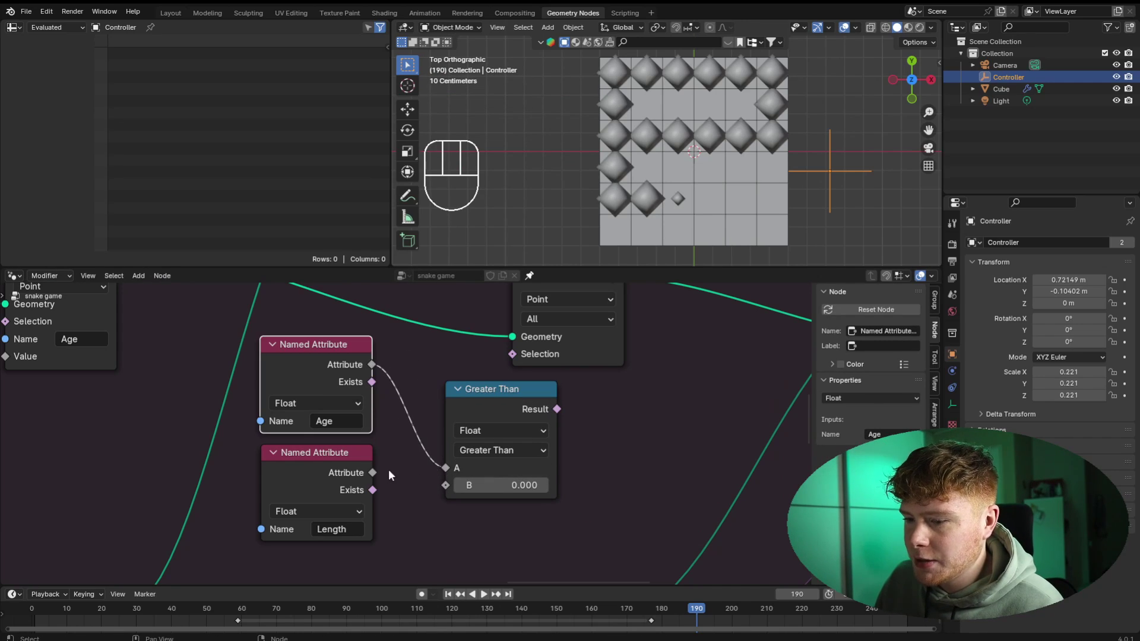
{"action": "left_click_drag", "start_coordinate": [372, 472], "coordinate": [430, 480]}
{"action": "left_click_drag", "start_coordinate": [530, 457], "coordinate": [577, 433]}
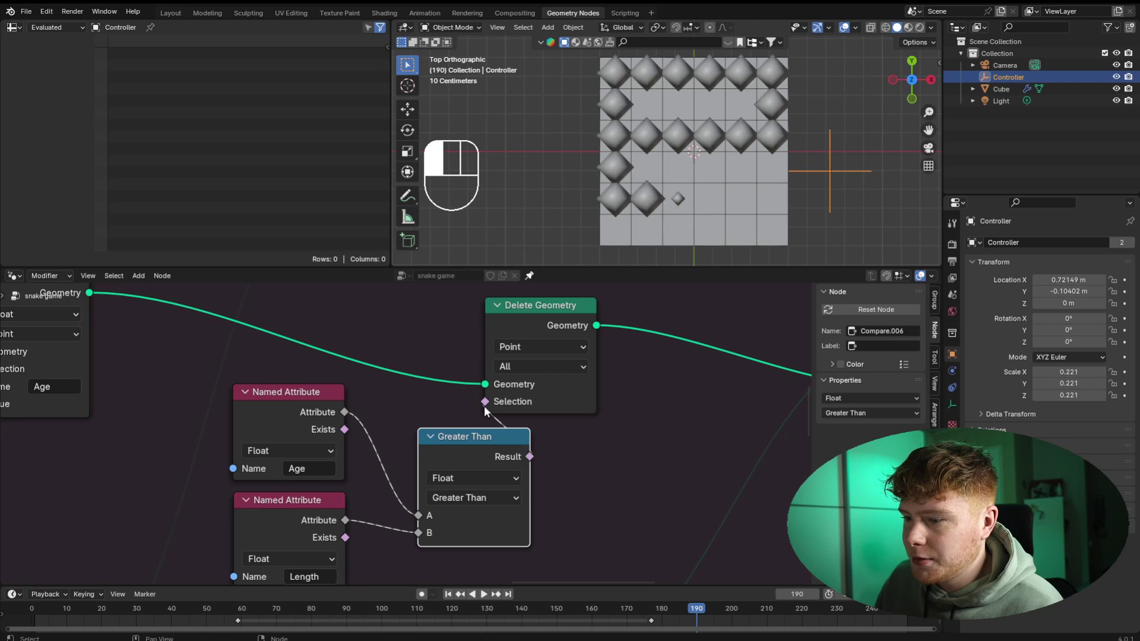
- Play the animation from frame 0, moving the Controller to steer the snake and check the tail deletion
{"action": "scroll", "coordinate": [566, 517], "scroll_direction": "down", "scroll_amount": 5}
{"action": "middle_click_drag", "start_coordinate": [313, 503], "coordinate": [365, 455]}
{"action": "left_click_drag", "start_coordinate": [366, 455], "coordinate": [360, 457]}
{"action": "left_click", "coordinate": [28, 609]}
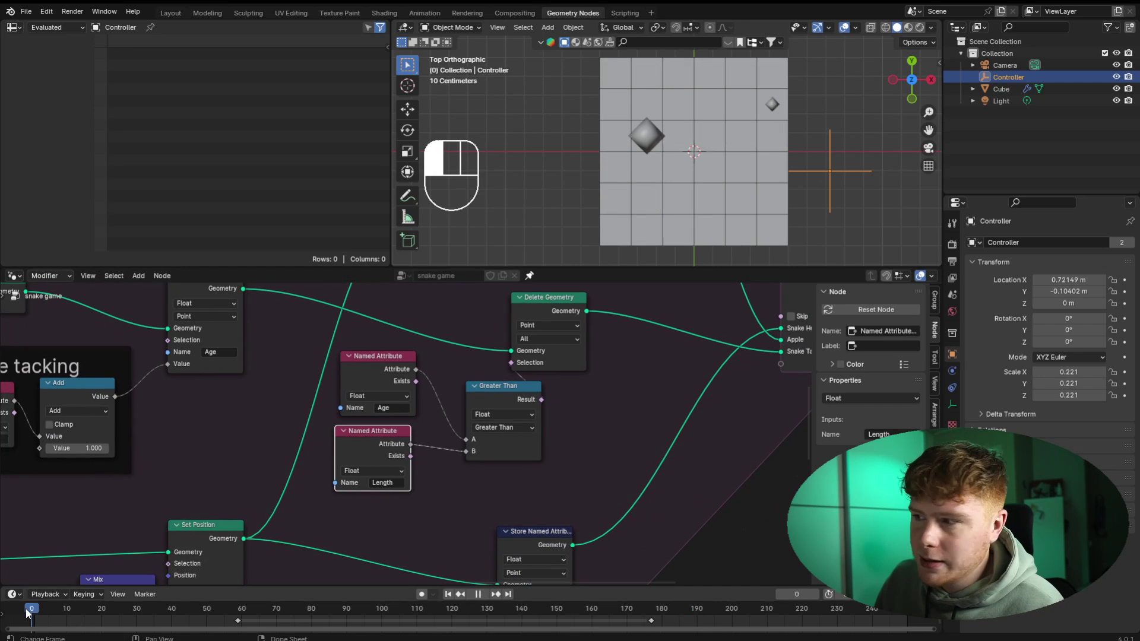
{"action": "key", "text": "space"}
{"action": "key", "text": "space"}
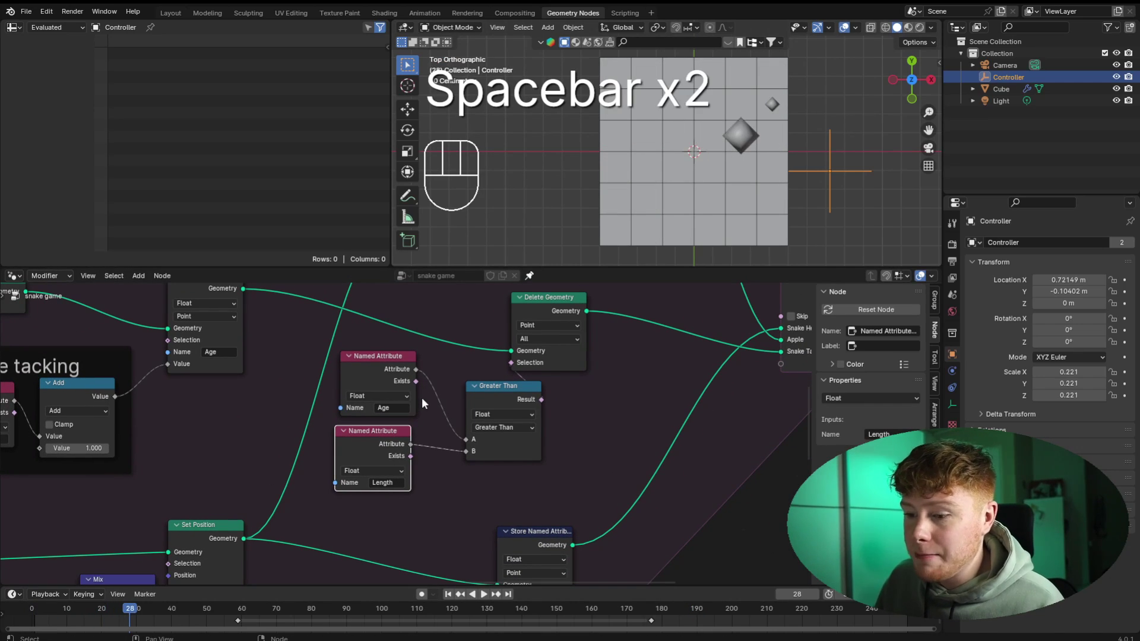
{"action": "left_click_drag", "start_coordinate": [380, 441], "coordinate": [390, 441]}
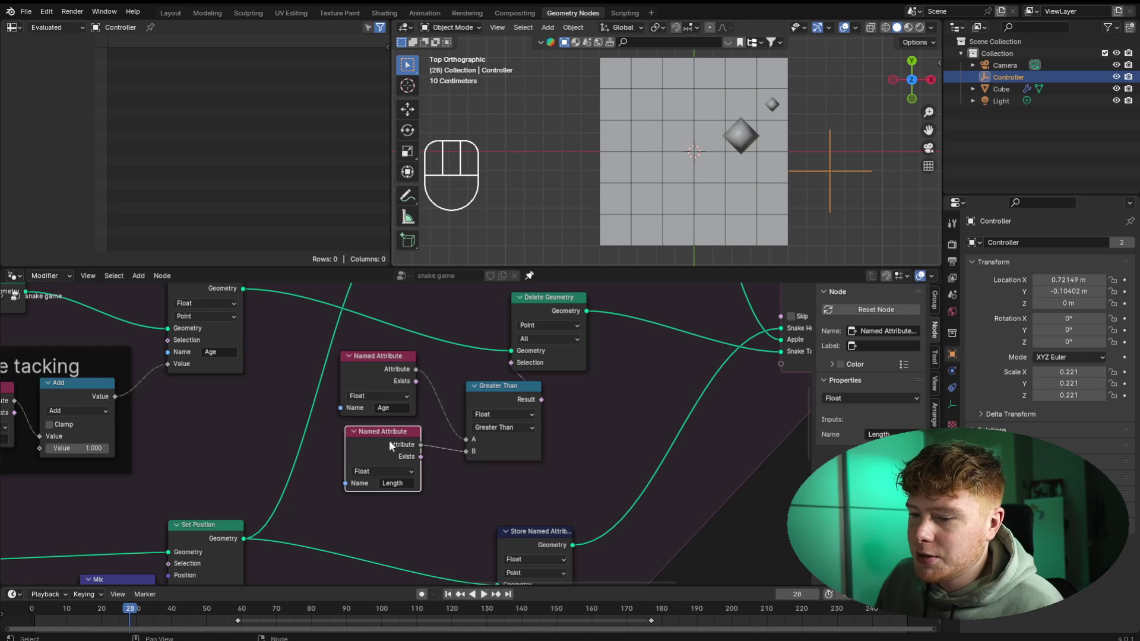
{"action": "key", "text": "space"}
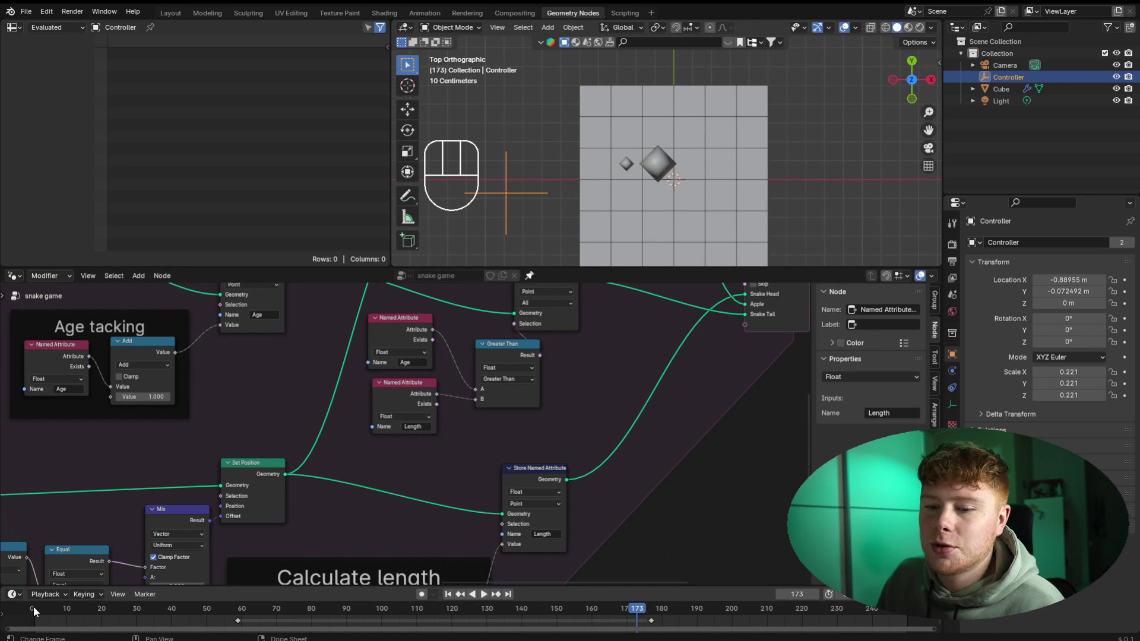
{"action": "left_click", "coordinate": [457, 412]}
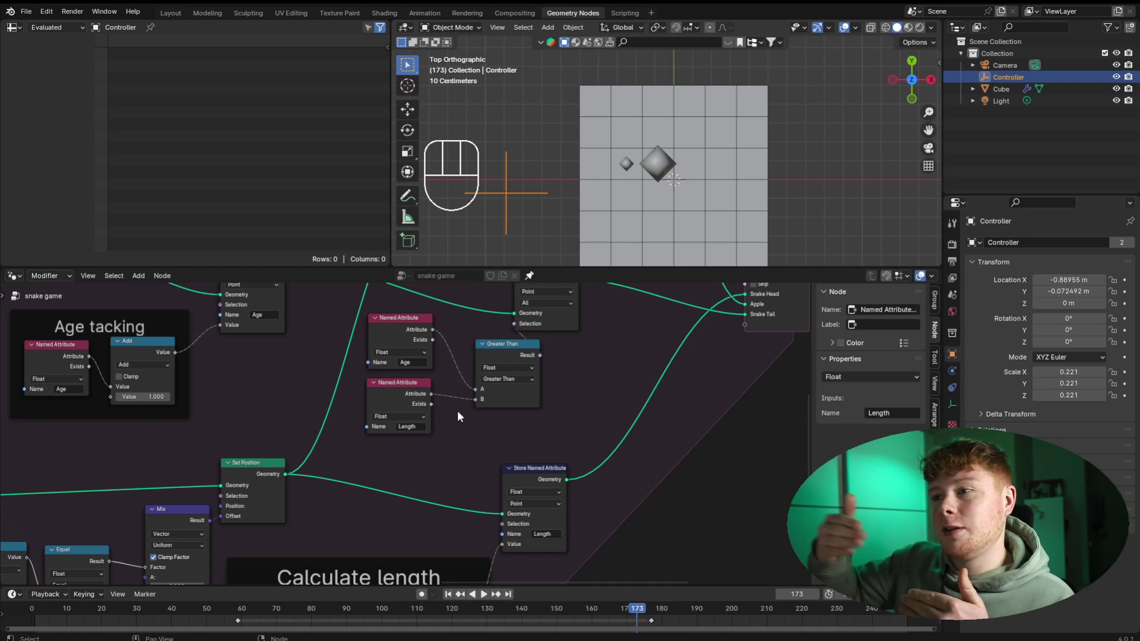
- Insert a Math node set to Multiply between the Length Named Attribute and the Greater Than node's B input
{"action": "left_click_drag", "start_coordinate": [407, 397], "coordinate": [336, 403]}
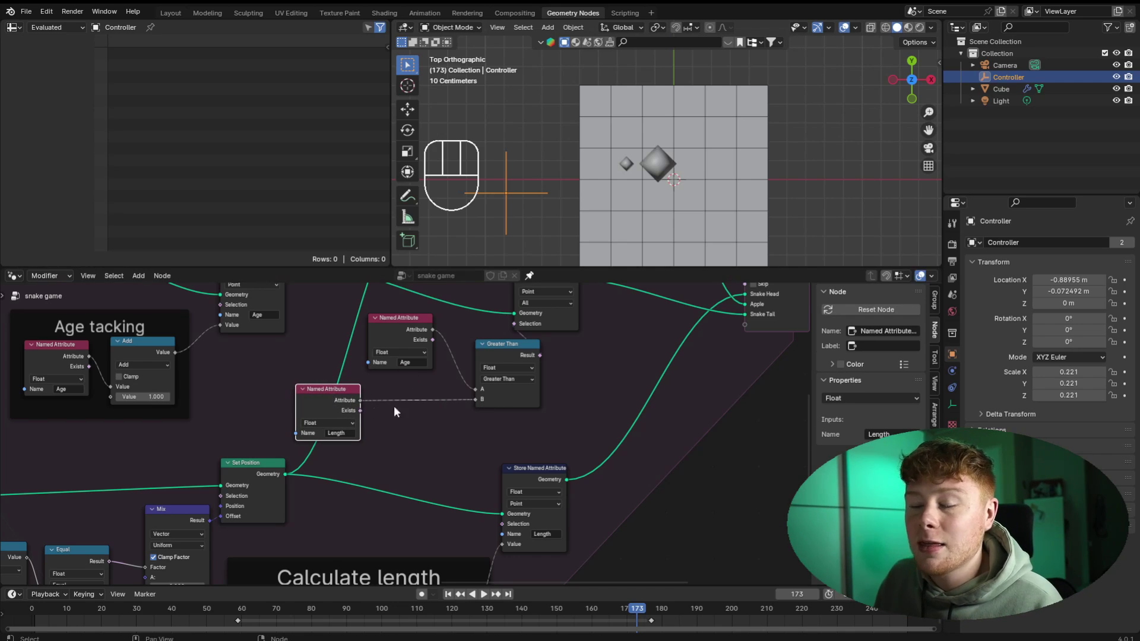
{"action": "left_click", "coordinate": [415, 412]}
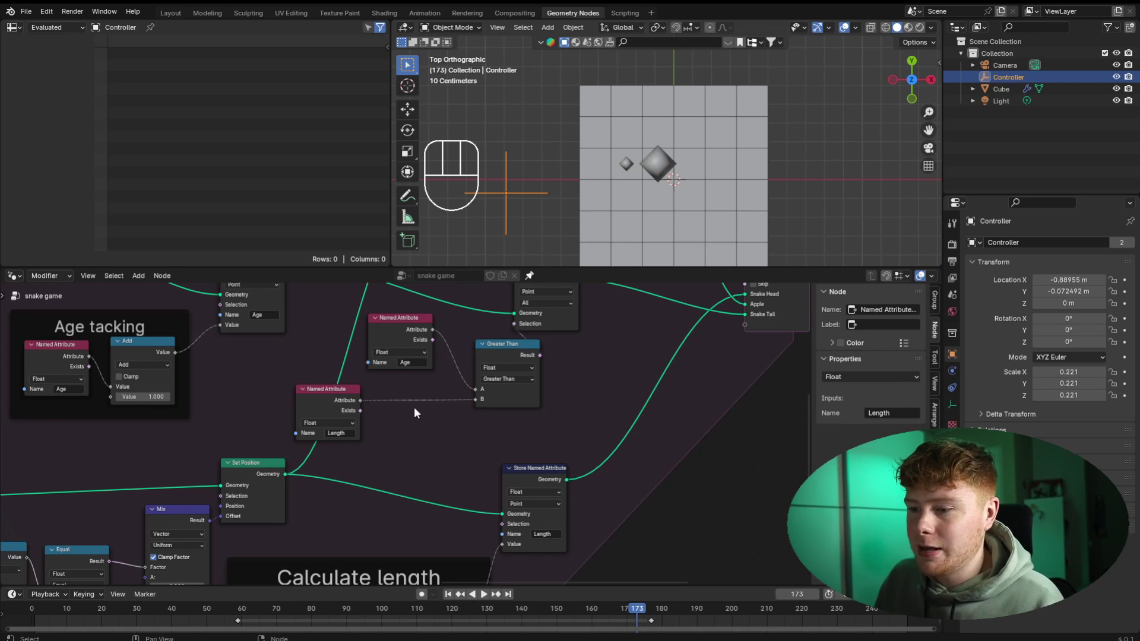
{"action": "scroll", "coordinate": [415, 408], "scroll_direction": "up", "scroll_amount": 2}
{"action": "key", "text": "shift+a"}
{"action": "type", "text": "MATH"}
{"action": "key", "text": "Return"}
{"action": "left_click", "coordinate": [474, 393]}
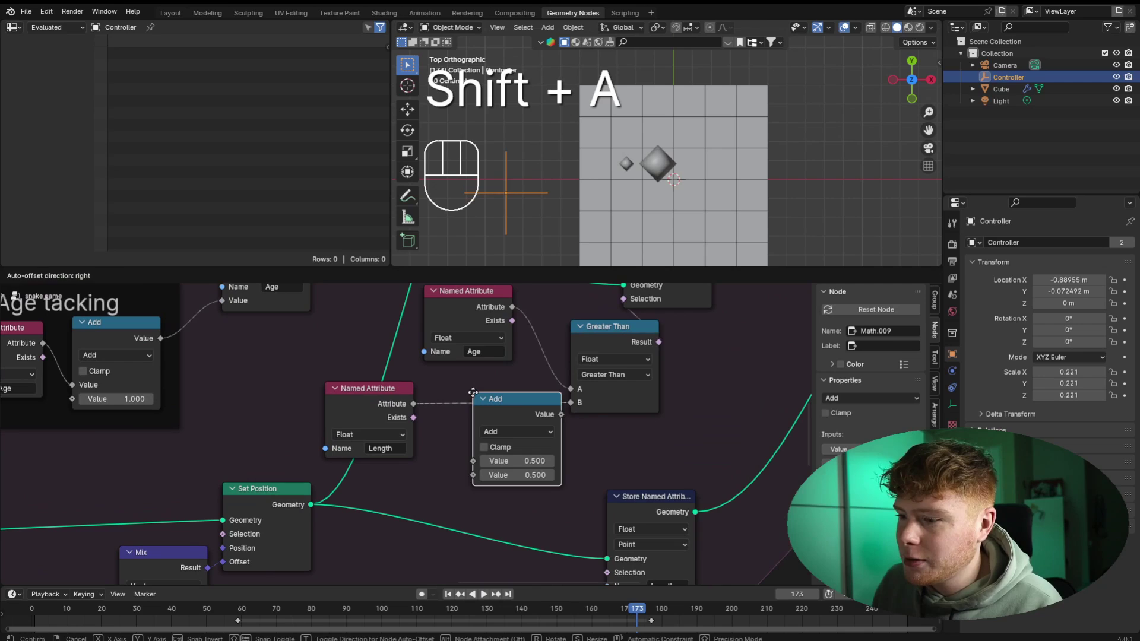
{"action": "left_click", "coordinate": [498, 420]}
{"action": "left_click", "coordinate": [499, 483]}
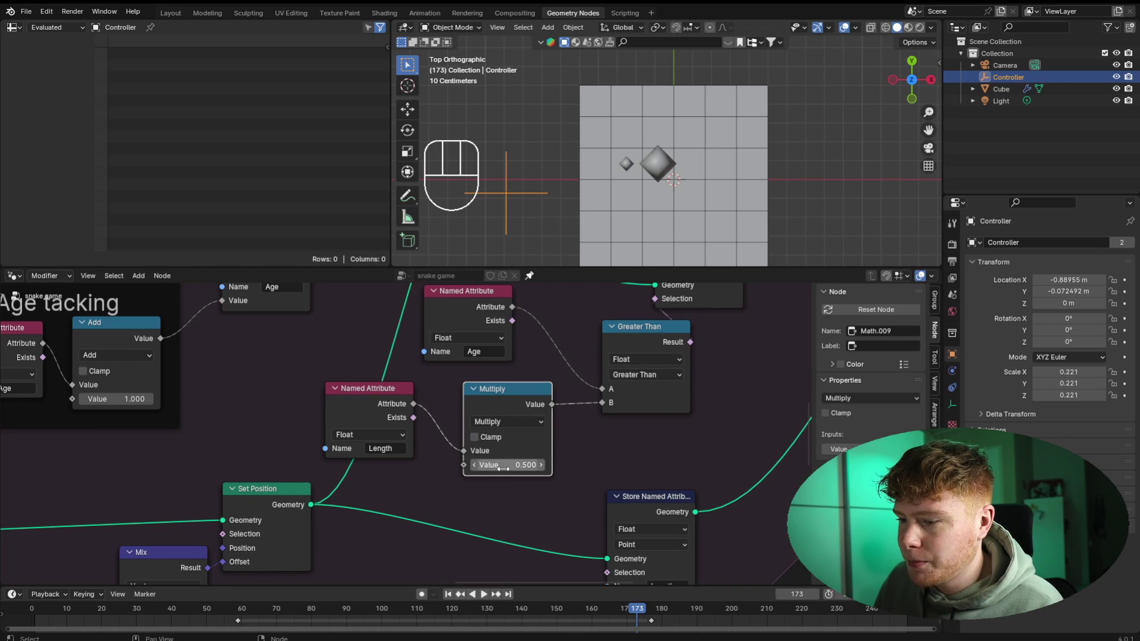
- Set the Multiply node's value to 12 and play the animation from frame 0
{"action": "left_click", "coordinate": [505, 466]}
{"action": "key", "text": "Return"}
{"action": "key", "text": "space"}
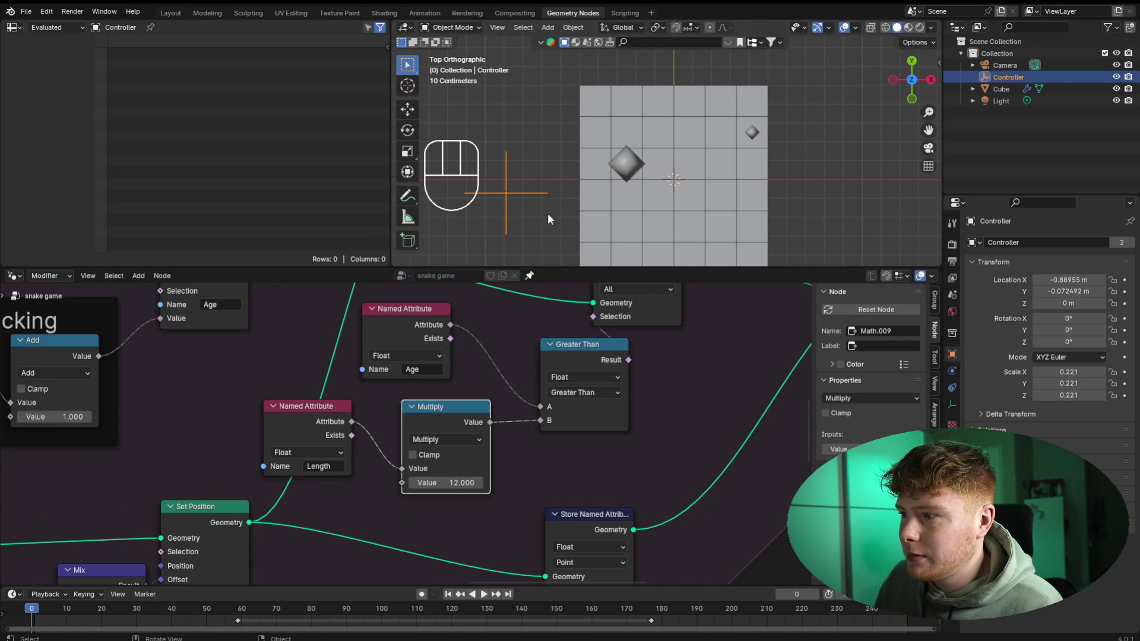
- Move the Controller during playback to steer the snake and check the tail deletion
{"action": "key", "text": "g"}
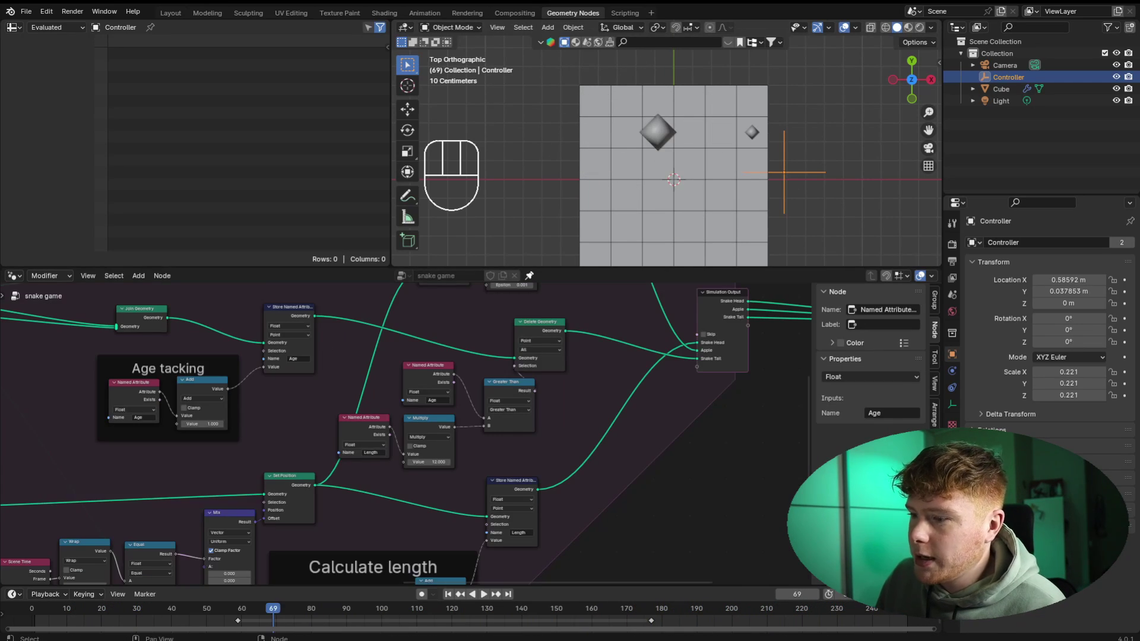
- Frame the Age and Length Named Attribute, Multiply and Greater Than nodes together and label the frame "Delete after certain time"
{"action": "left_click_drag", "start_coordinate": [332, 383], "coordinate": [524, 441]}
{"action": "key", "text": "space"}
{"action": "key", "text": "ctrl+j"}
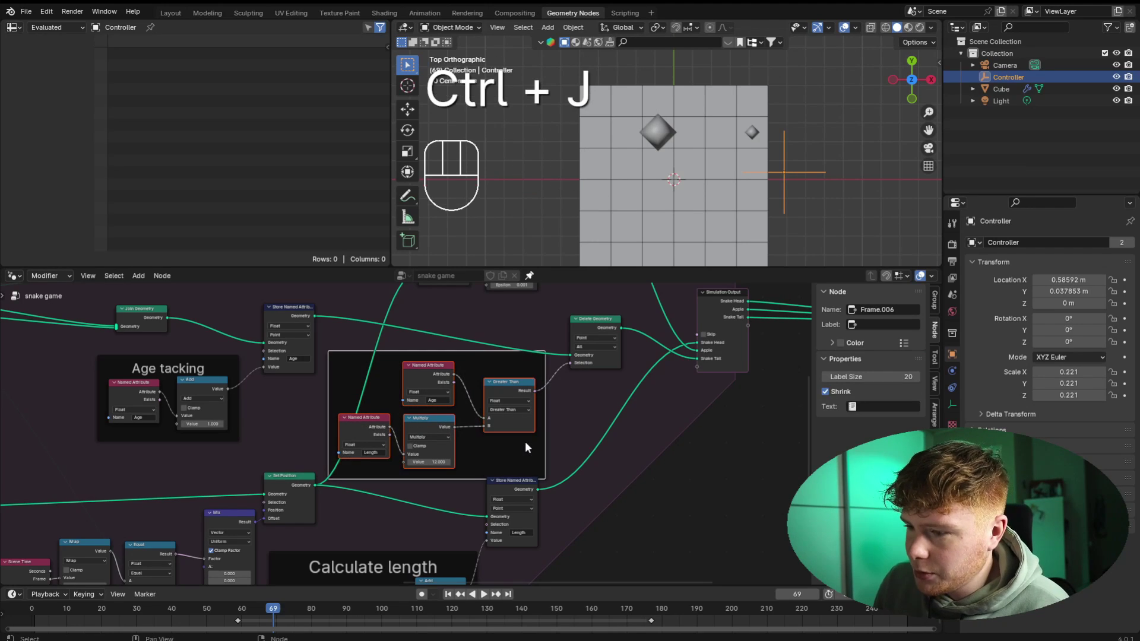
{"action": "left_click", "coordinate": [885, 324]}
{"action": "type", "text": "Dele"}
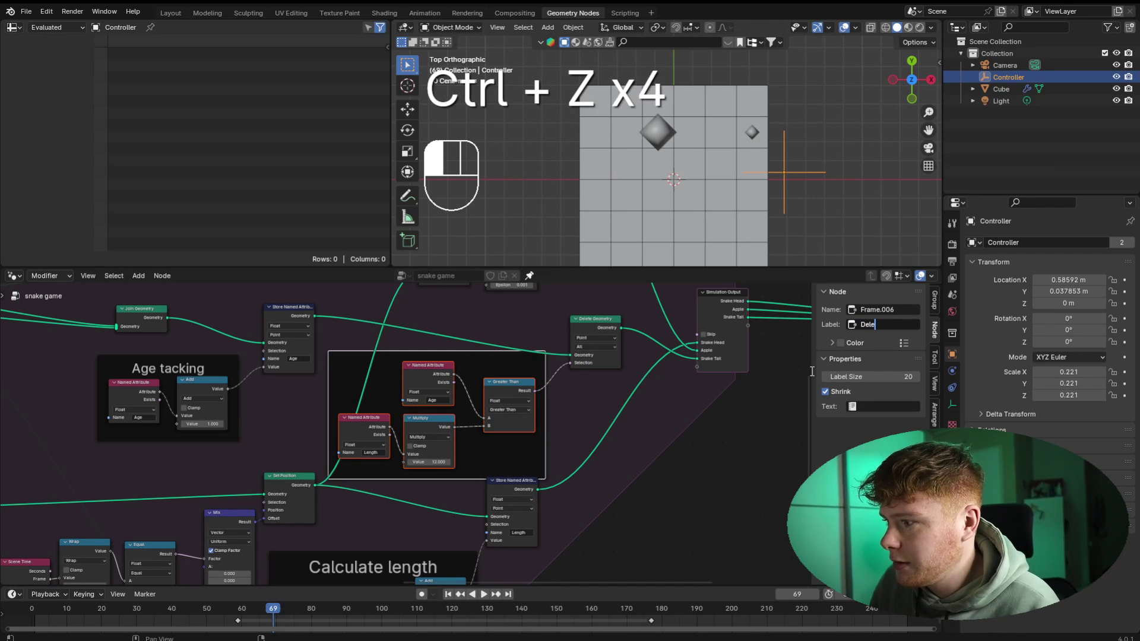
{"action": "type", "text": "te after ce"}
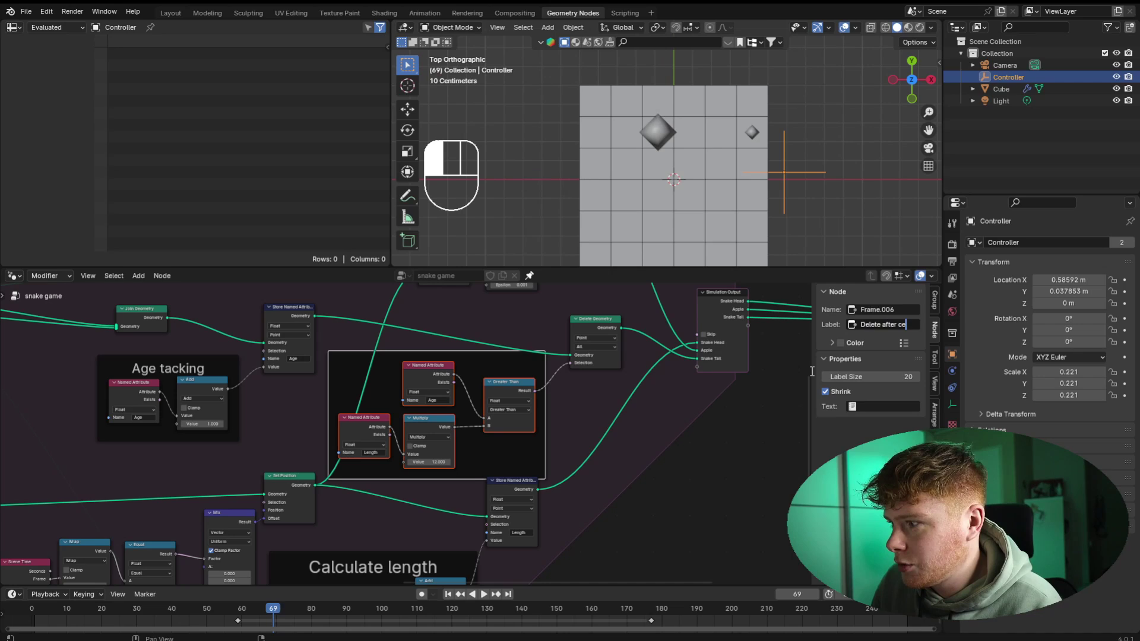
{"action": "type", "text": "rtain time"}
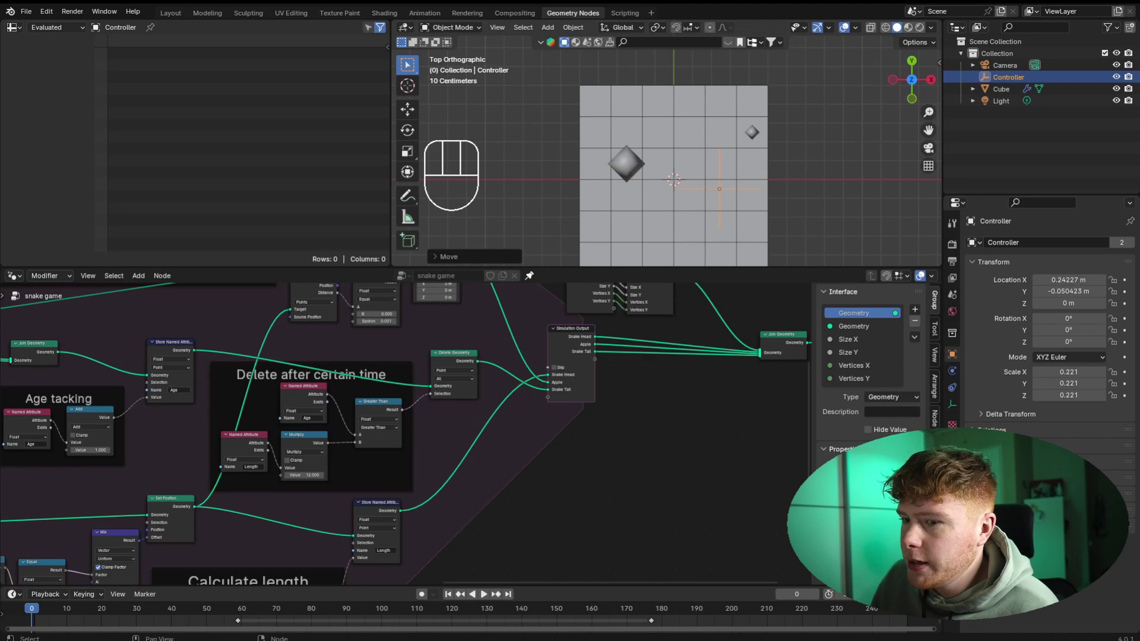
- Play the animation while steering the snake into the apple, and view the Simulation Output's Snake Tail data in the spreadsheet
{"action": "middle_click_drag", "start_coordinate": [540, 312], "coordinate": [519, 375]}
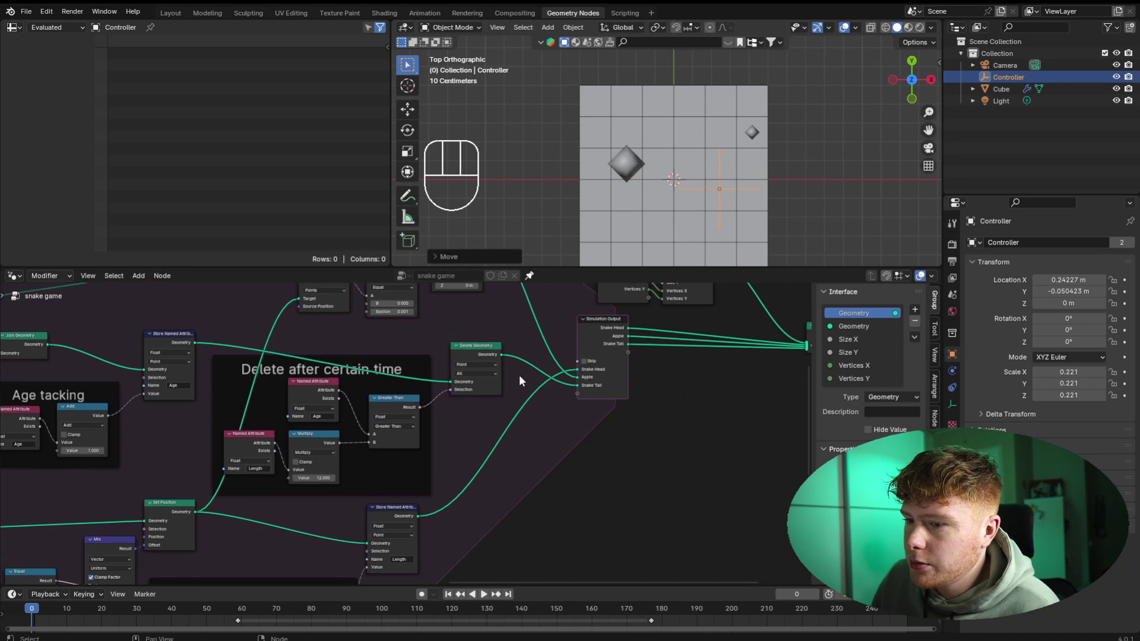
{"action": "key", "text": "space"}
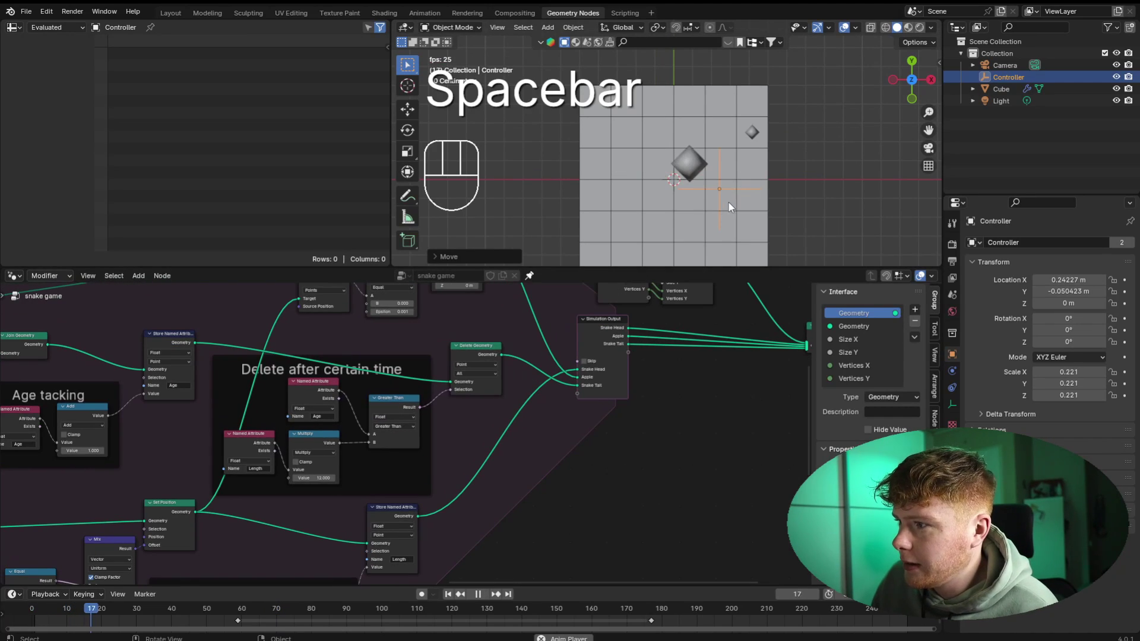
{"action": "key", "text": "g"}
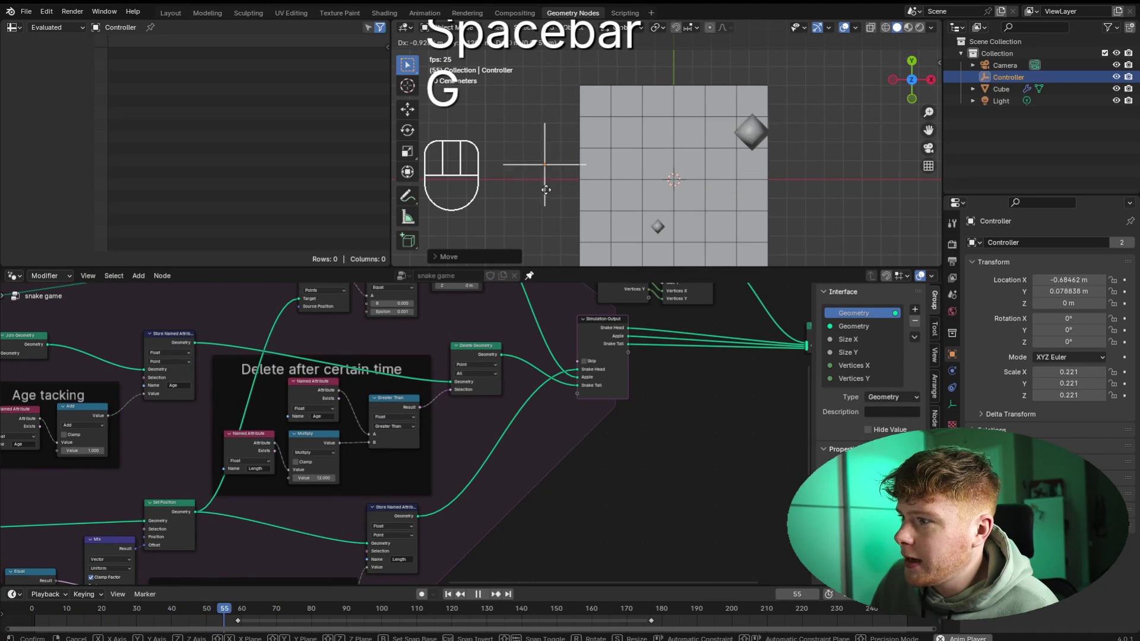
{"action": "left_click", "coordinate": [596, 202]}
{"action": "key", "text": "space"}
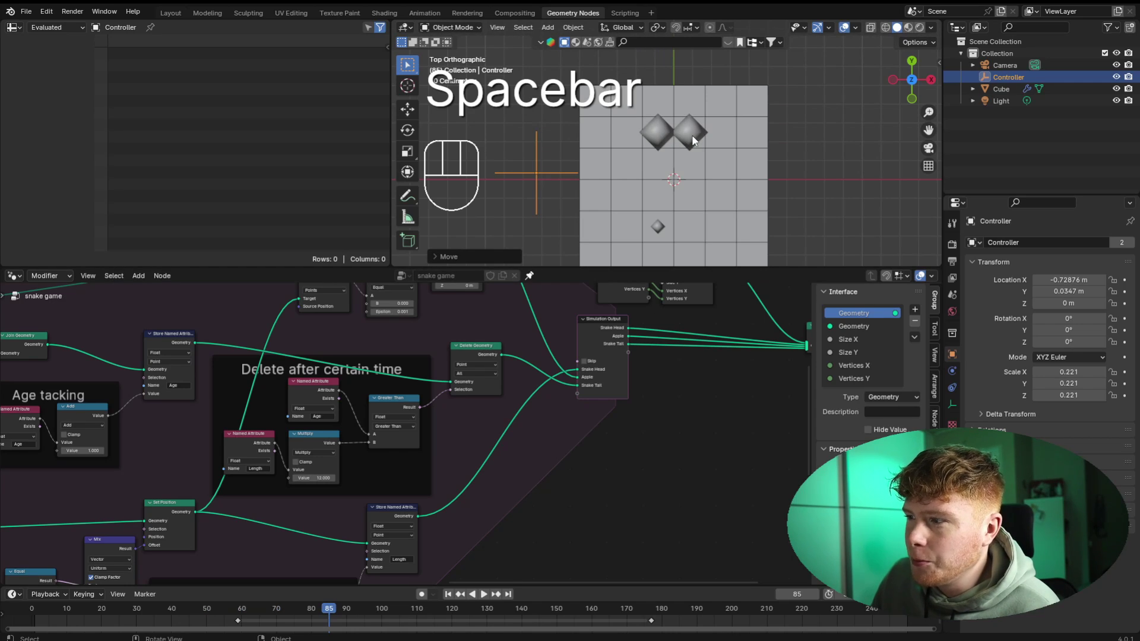
{"action": "scroll", "coordinate": [474, 451], "scroll_direction": "up", "scroll_amount": 6}
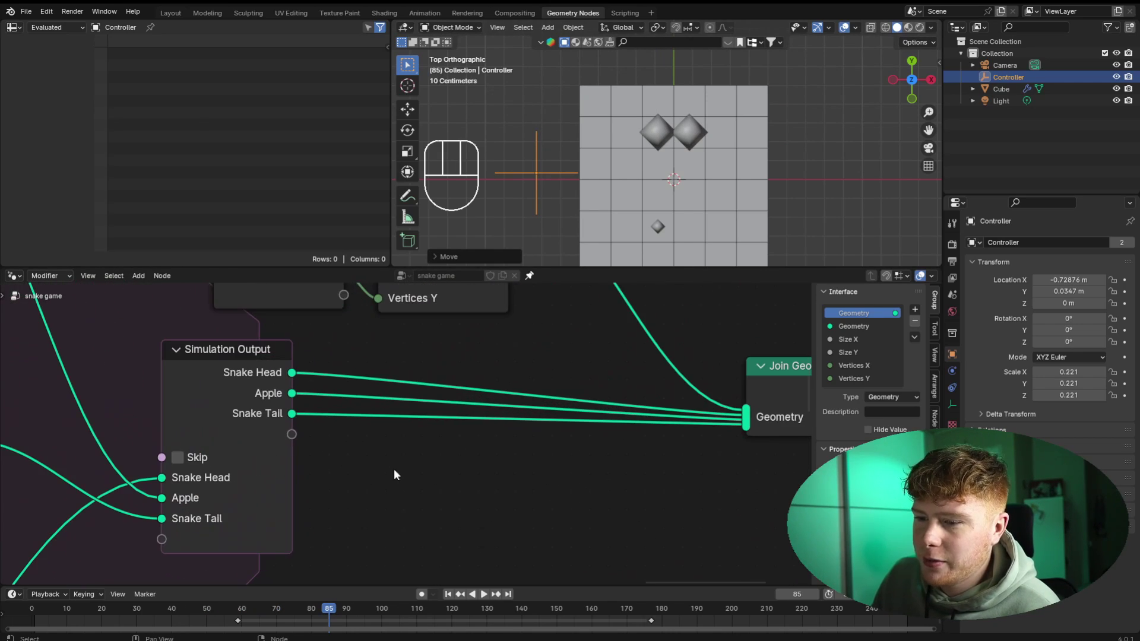
{"action": "left_click", "coordinate": [265, 415], "text": "ctrl+shift"}
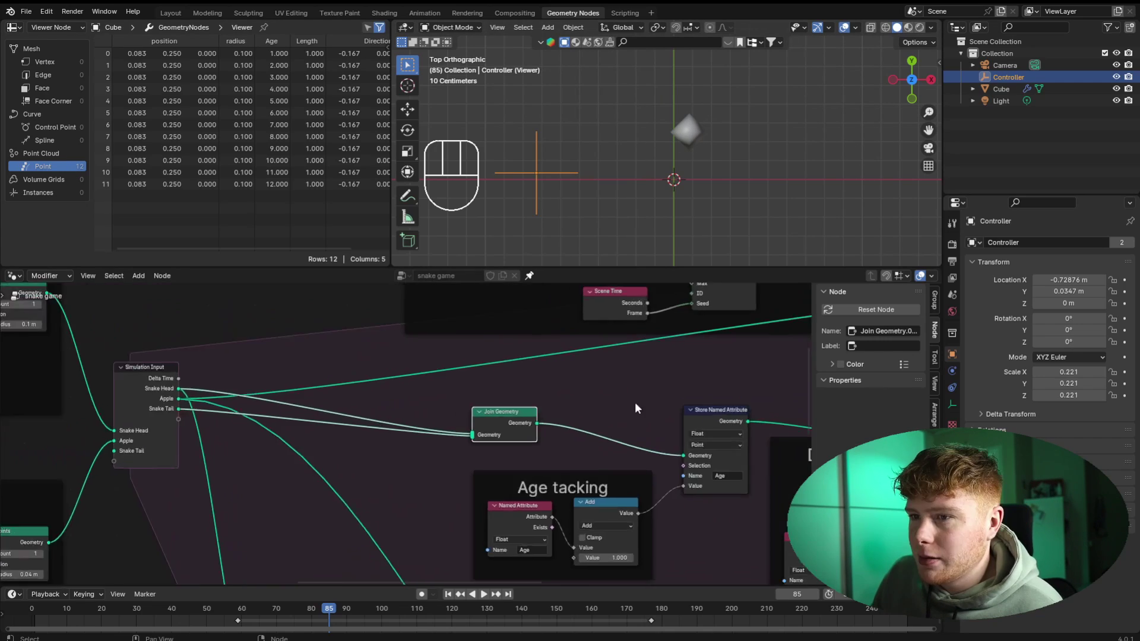
- Insert a Delete Geometry node on the link between the Simulation Input's Snake Head and the Join Geometry node
{"action": "middle_click_drag", "start_coordinate": [667, 407], "coordinate": [728, 383]}
{"action": "scroll", "coordinate": [567, 407], "scroll_direction": "up", "scroll_amount": 4}
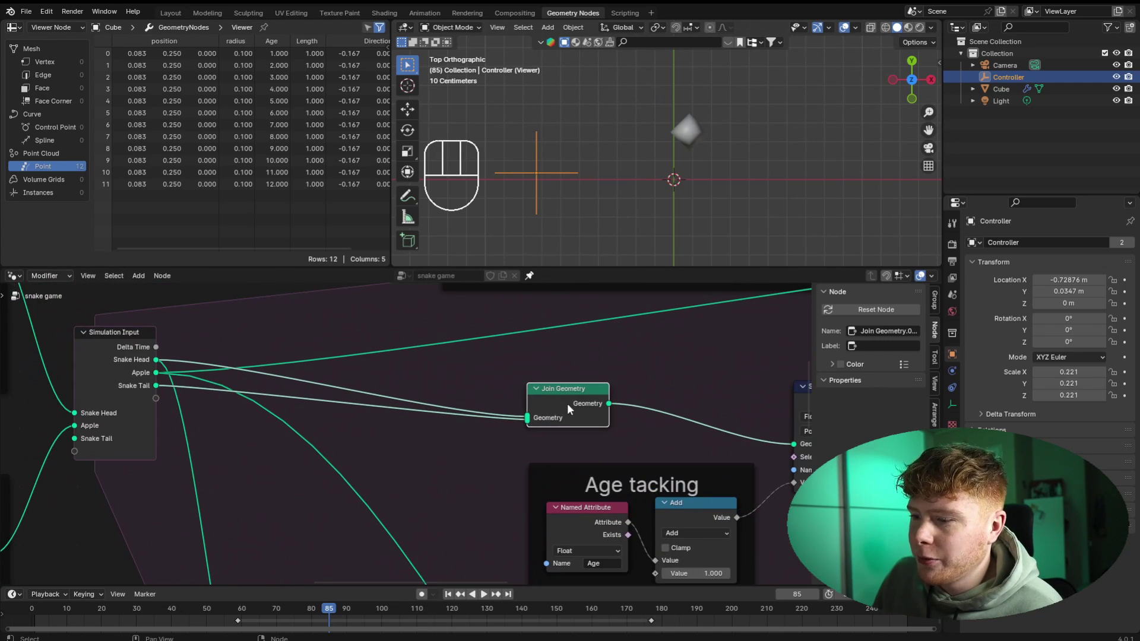
{"action": "left_click_drag", "start_coordinate": [567, 405], "coordinate": [567, 410]}
{"action": "left_click", "coordinate": [437, 388]}
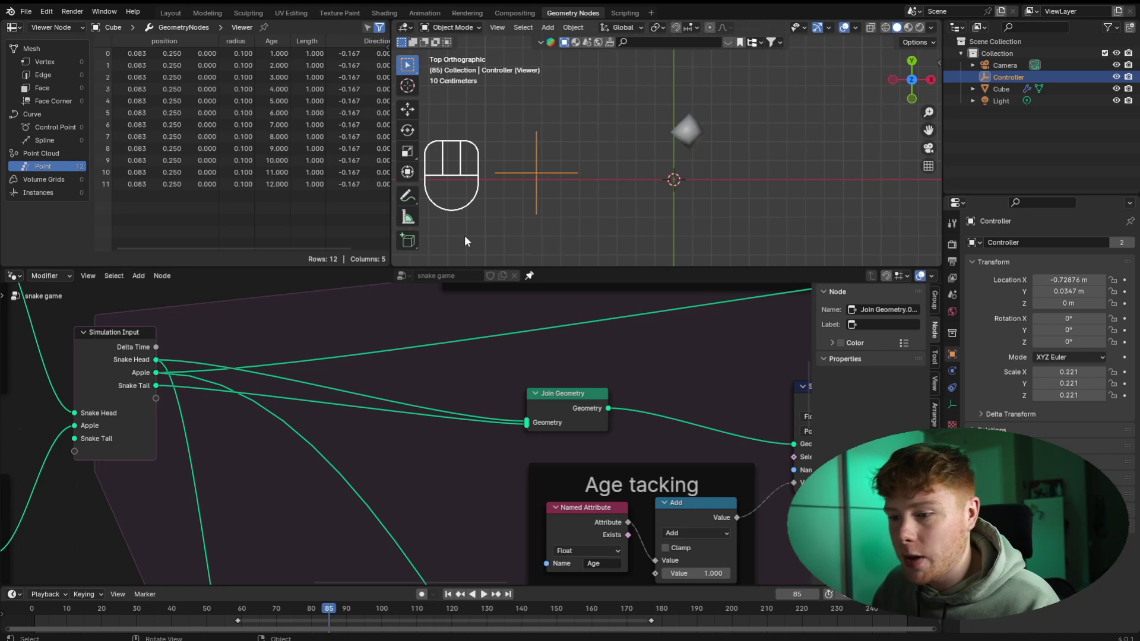
{"action": "key", "text": "shift+a"}
{"action": "type", "text": "delete"}
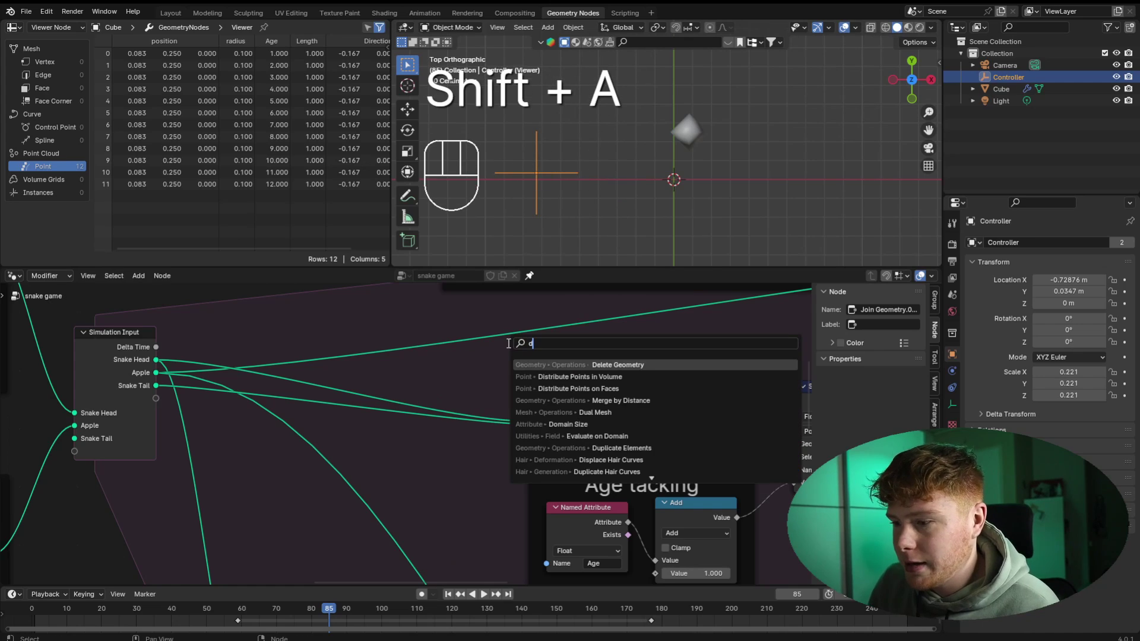
{"action": "key", "text": "Return"}
{"action": "left_click", "coordinate": [392, 319]}
{"action": "scroll", "coordinate": [416, 332], "scroll_direction": "up", "scroll_amount": 2}
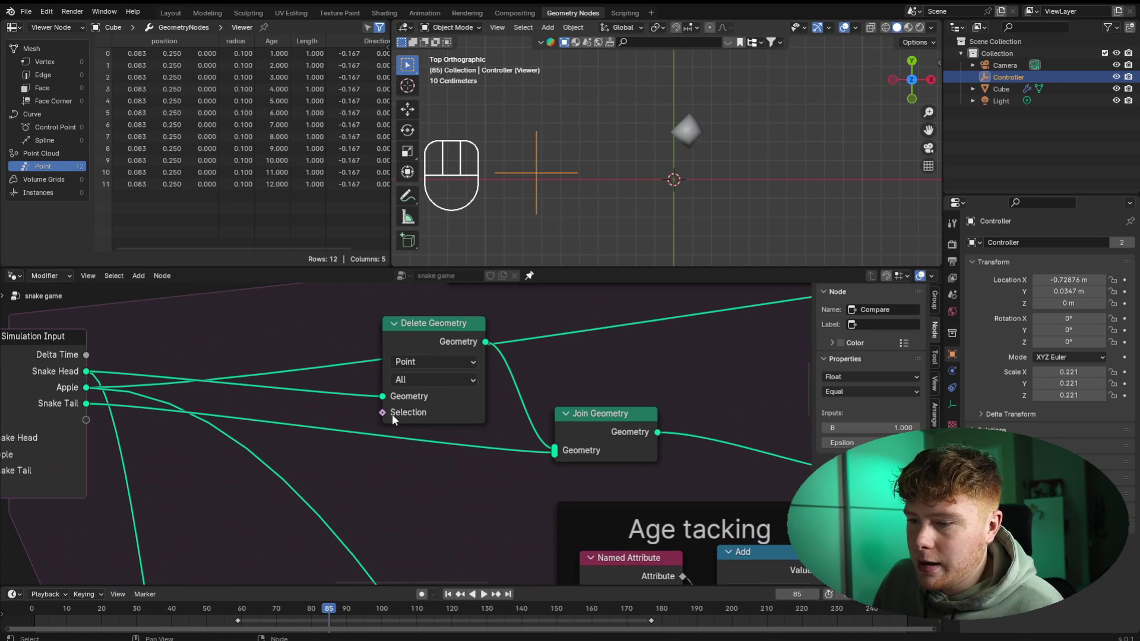
- Duplicate the movement timer's Scene Time, Wrap and Equal nodes to drive the new Delete Geometry node's Selection
{"action": "scroll", "coordinate": [396, 439], "scroll_direction": "down", "scroll_amount": 4}
{"action": "middle_click_drag", "start_coordinate": [416, 457], "coordinate": [342, 455]}
{"action": "scroll", "coordinate": [325, 354], "scroll_direction": "up", "scroll_amount": 2}
{"action": "left_click", "coordinate": [342, 443]}
{"action": "left_click", "coordinate": [451, 386], "text": "shift"}
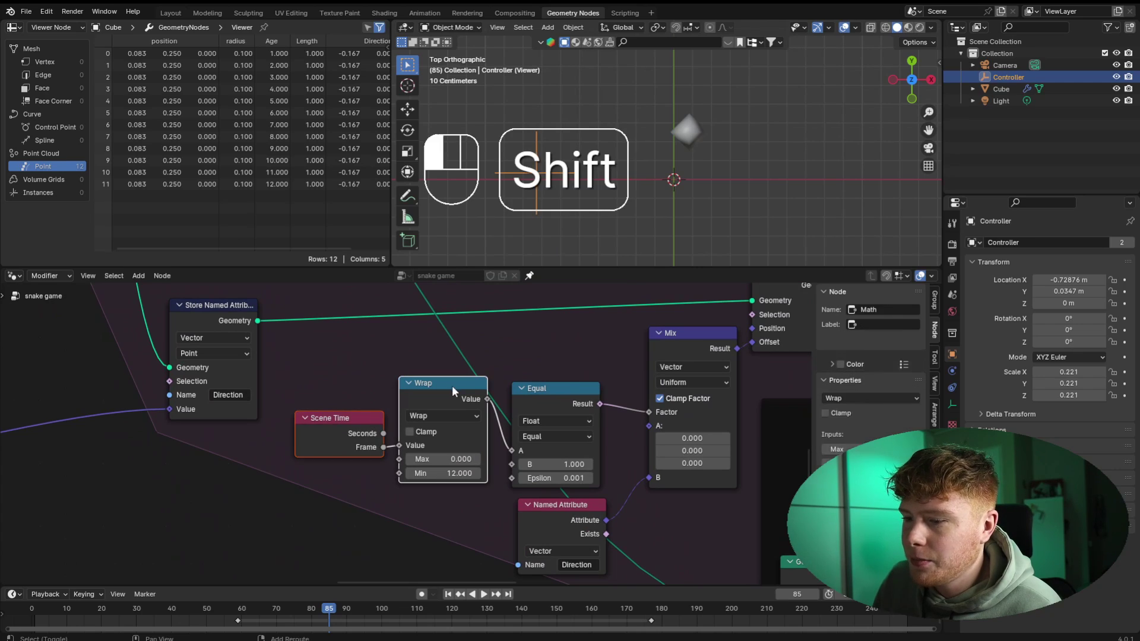
{"action": "left_click", "coordinate": [557, 408], "text": "shift"}
{"action": "scroll", "coordinate": [375, 344], "scroll_direction": "down", "scroll_amount": 1}
{"action": "scroll", "coordinate": [376, 343], "scroll_direction": "down", "scroll_amount": 5}
{"action": "middle_click_drag", "start_coordinate": [373, 333], "coordinate": [494, 458]}
{"action": "key", "text": "shift+d"}
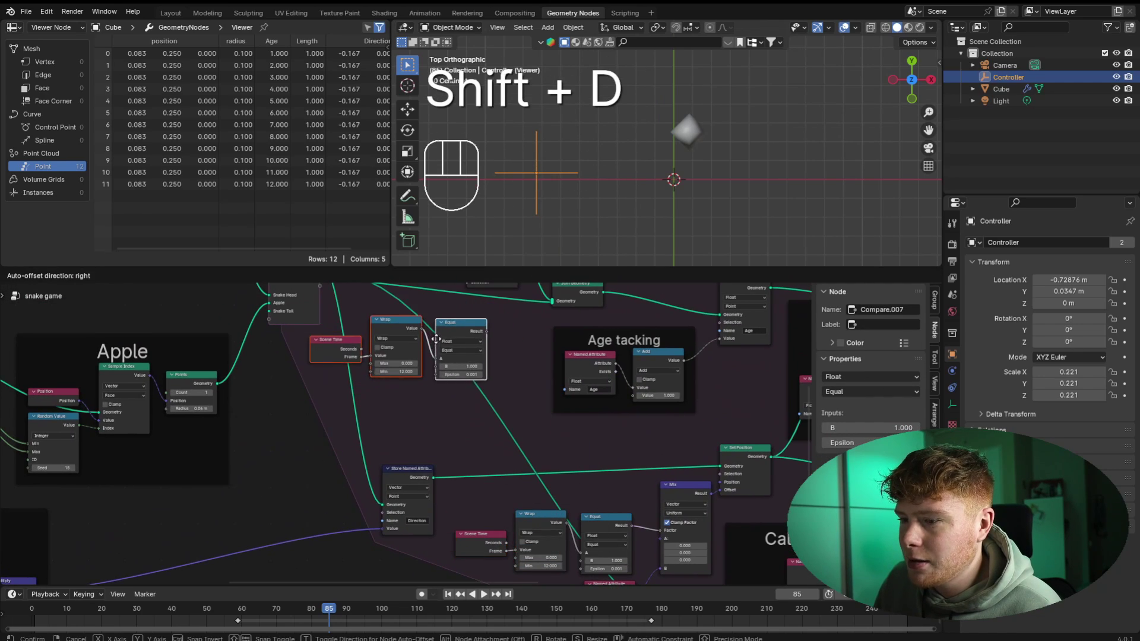
{"action": "left_click", "coordinate": [438, 345]}
{"action": "middle_click_drag", "start_coordinate": [439, 345], "coordinate": [463, 499]}
{"action": "key", "text": "g"}
{"action": "left_click", "coordinate": [472, 357]}
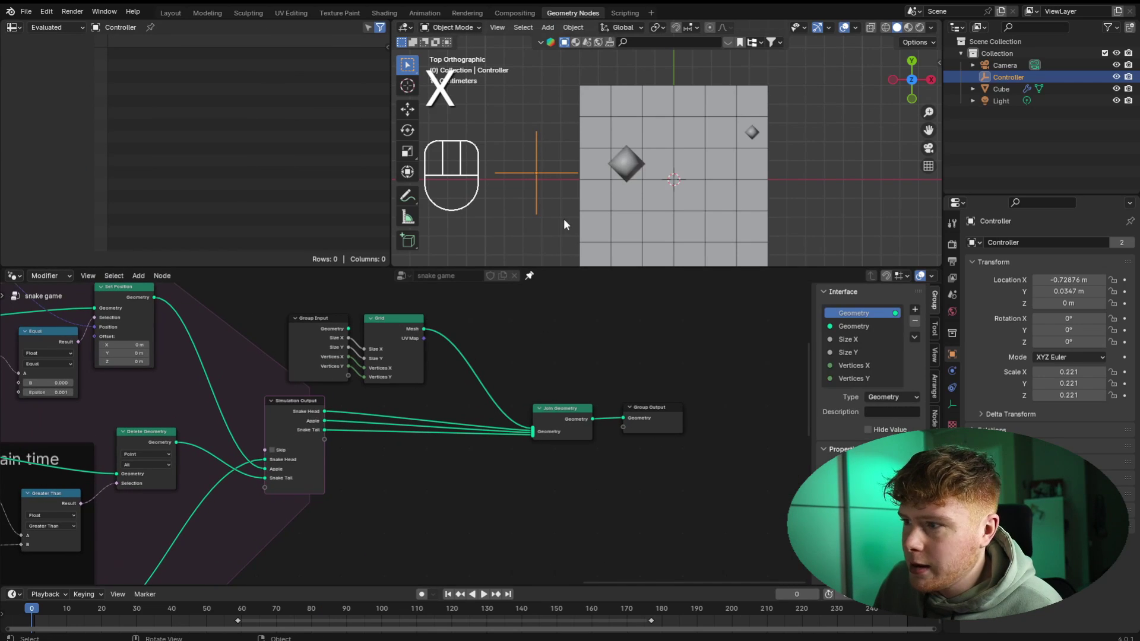
- Test the timed deletion by playing from frame 0 with the Controller steering the snake, and preview the Snake Tail output
{"action": "key", "text": "g"}
{"action": "left_click", "coordinate": [714, 207]}
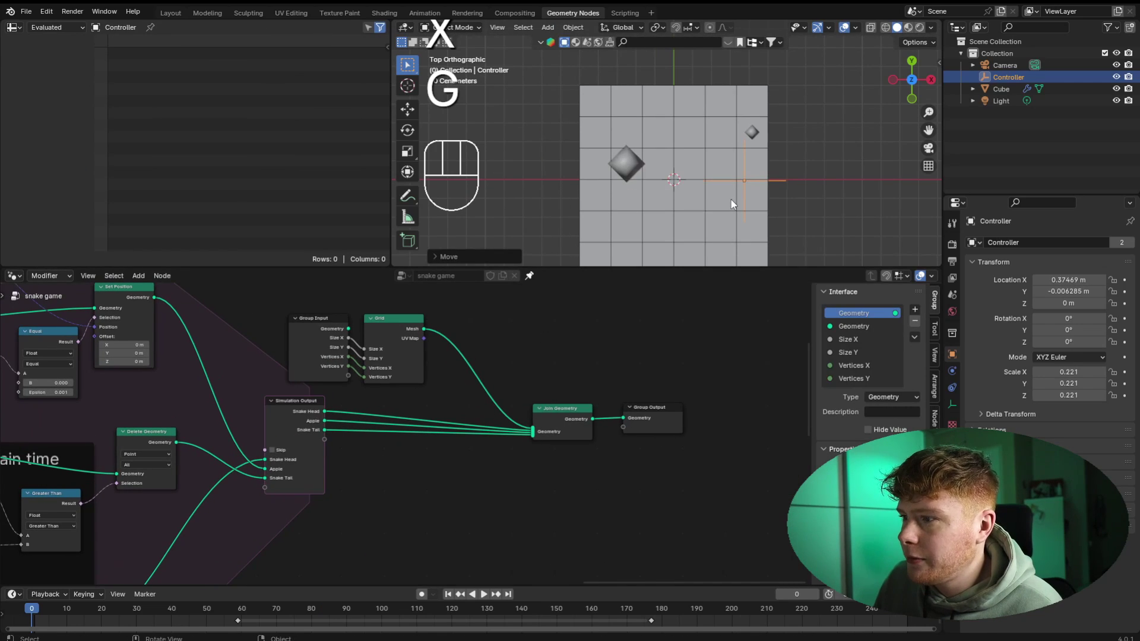
{"action": "key", "text": "space"}
{"action": "key", "text": "g"}
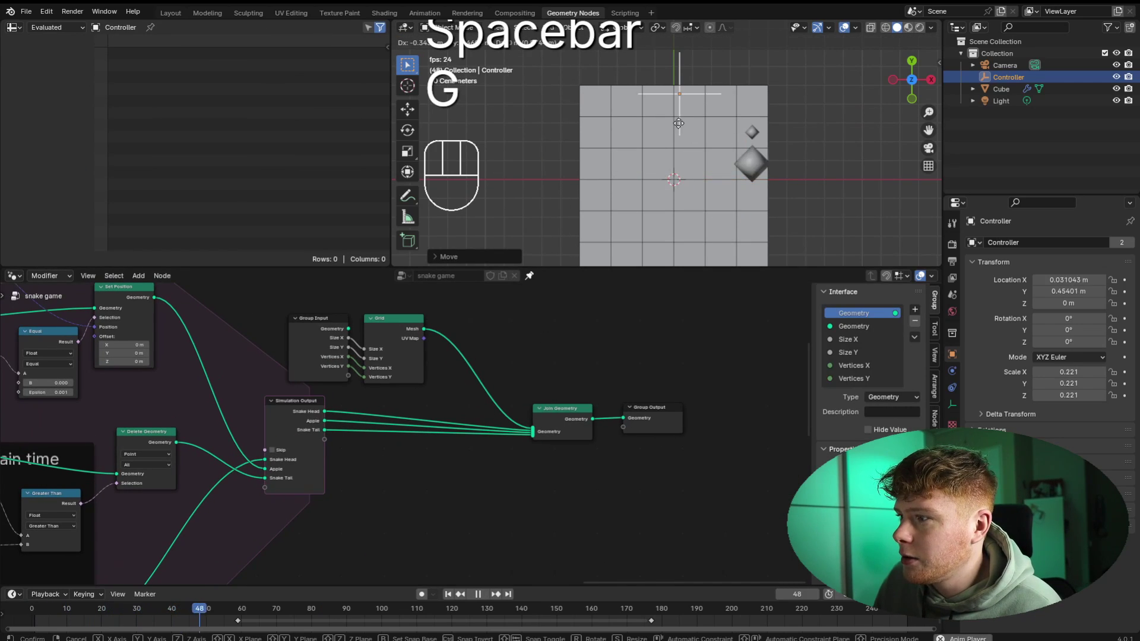
{"action": "key", "text": "space"}
{"action": "scroll", "coordinate": [480, 408], "scroll_direction": "up", "scroll_amount": 3}
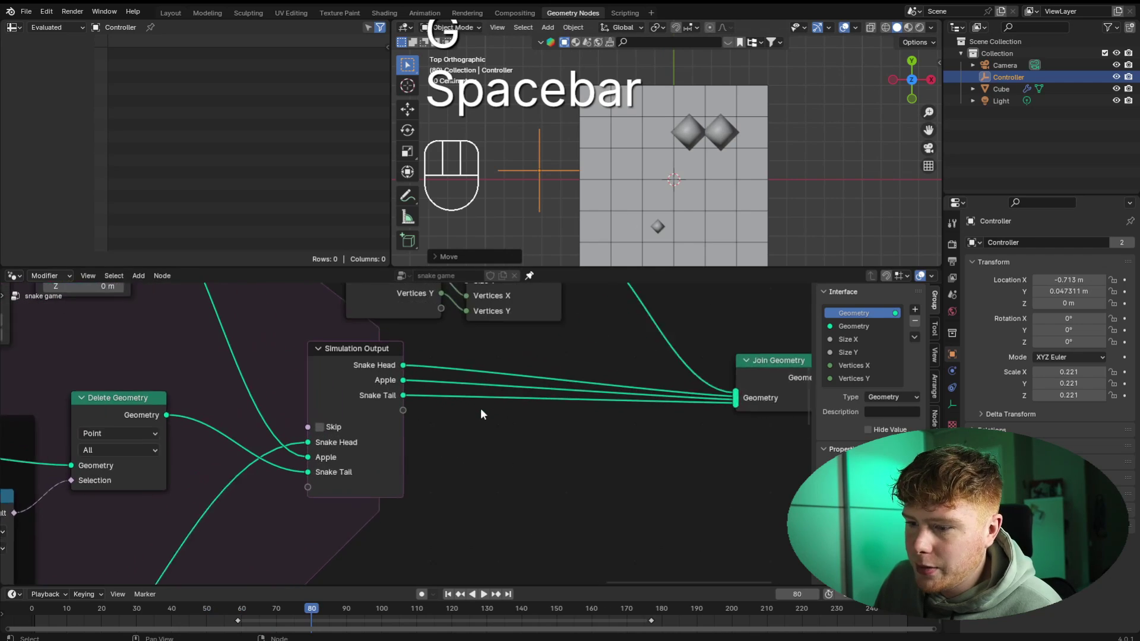
{"action": "left_click", "coordinate": [402, 388], "text": "ctrl+shift"}
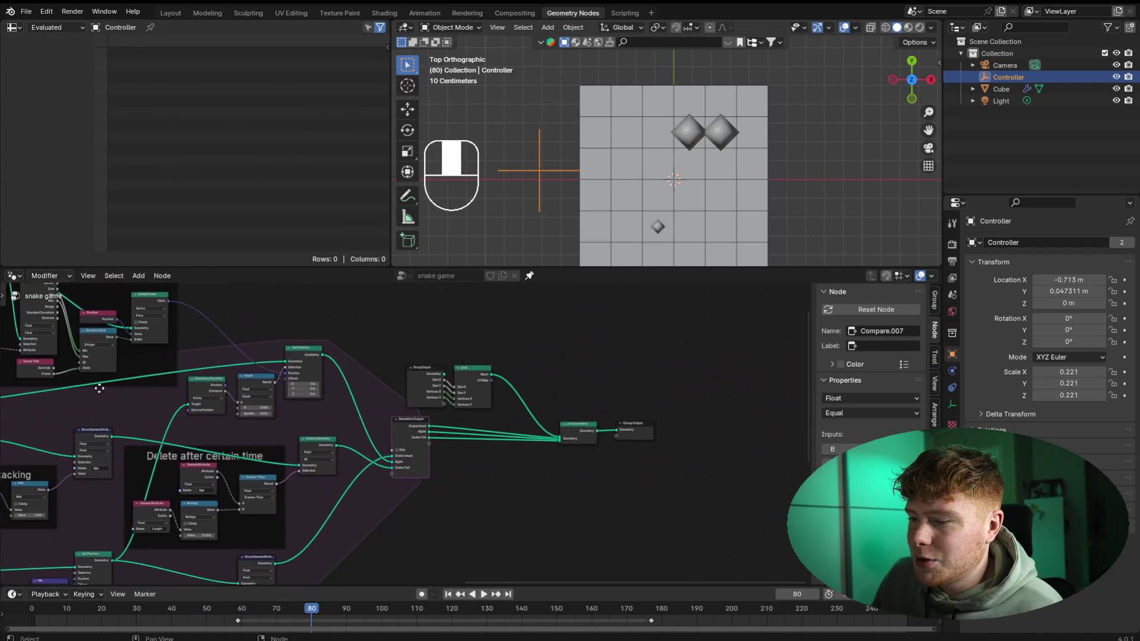
- Change the comparison feeding the new Delete Geometry's Selection from Equal to Not Equal
{"action": "scroll", "coordinate": [151, 397], "scroll_direction": "up", "scroll_amount": 5}
{"action": "middle_click_drag", "start_coordinate": [259, 415], "coordinate": [683, 416]}
{"action": "scroll", "coordinate": [151, 397], "scroll_direction": "down", "scroll_amount": 5}
{"action": "scroll", "coordinate": [650, 427], "scroll_direction": "up", "scroll_amount": 4}
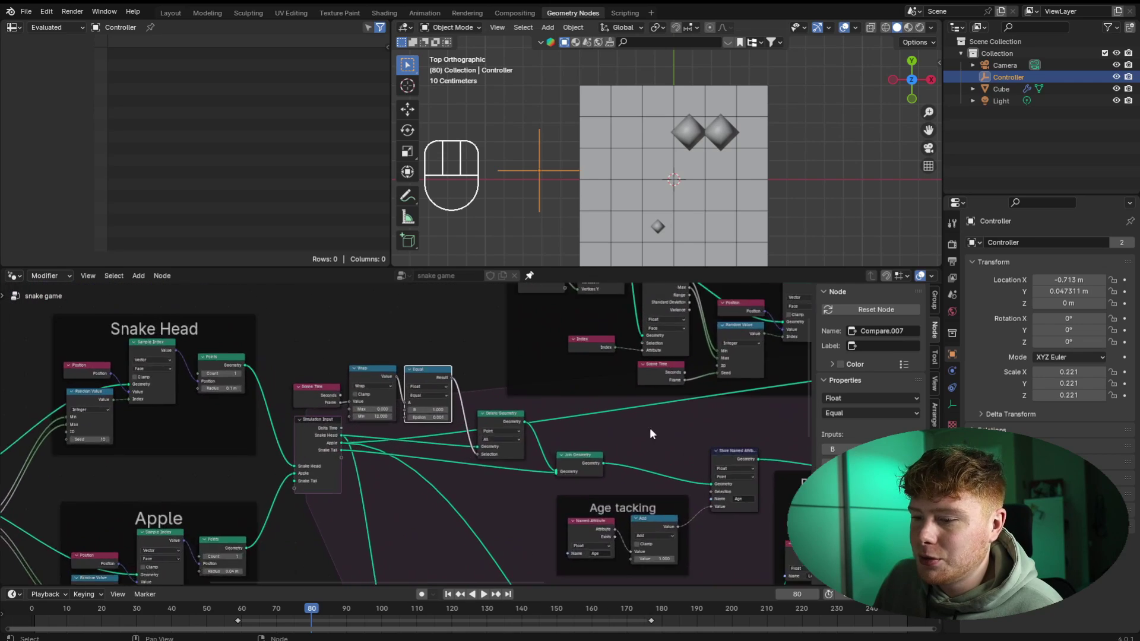
{"action": "scroll", "coordinate": [461, 408], "scroll_direction": "up", "scroll_amount": 4}
{"action": "middle_click_drag", "start_coordinate": [460, 409], "coordinate": [452, 444]}
{"action": "left_click", "coordinate": [452, 444]}
{"action": "scroll", "coordinate": [404, 434], "scroll_direction": "up", "scroll_amount": 6}
{"action": "left_click_drag", "start_coordinate": [400, 386], "coordinate": [408, 386]}
{"action": "left_click", "coordinate": [468, 418]}
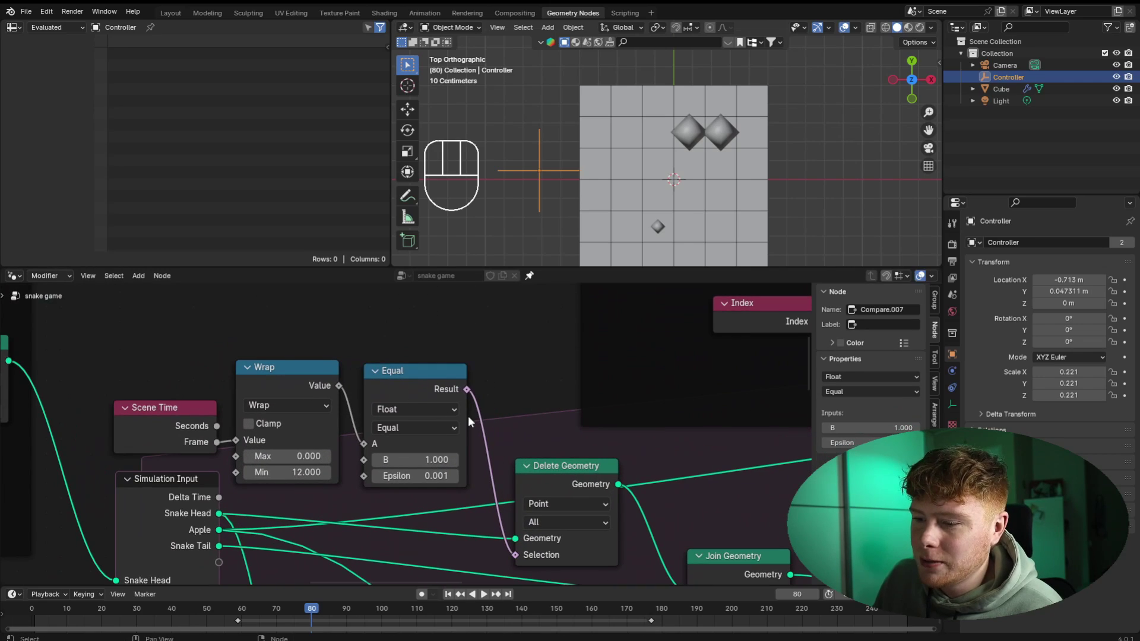
{"action": "left_click", "coordinate": [436, 427]}
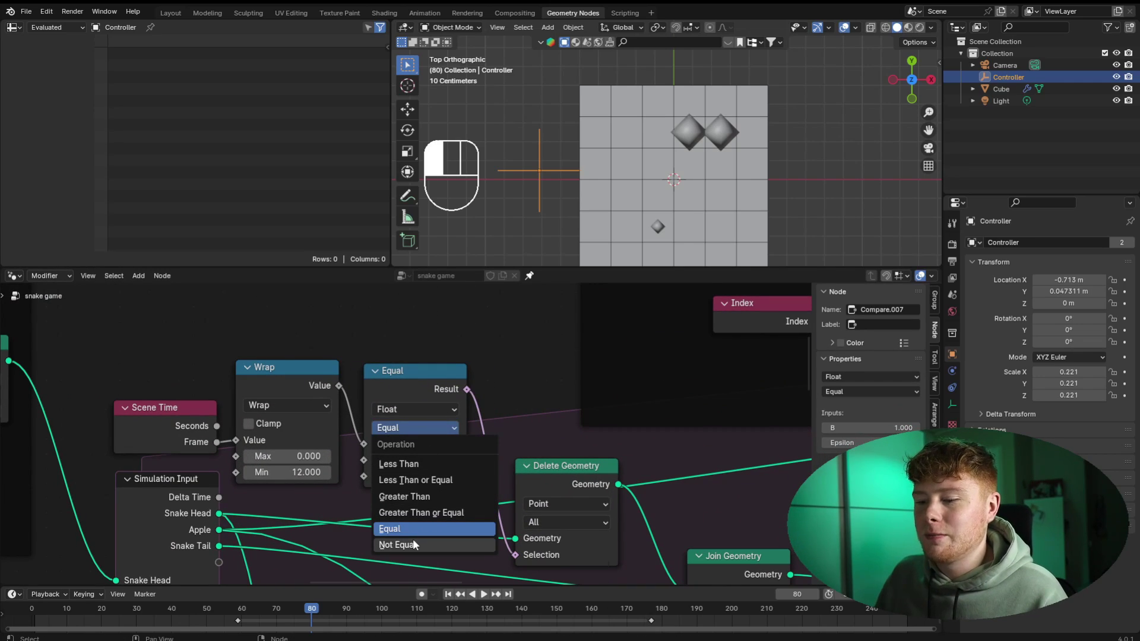
{"action": "left_click", "coordinate": [415, 541]}
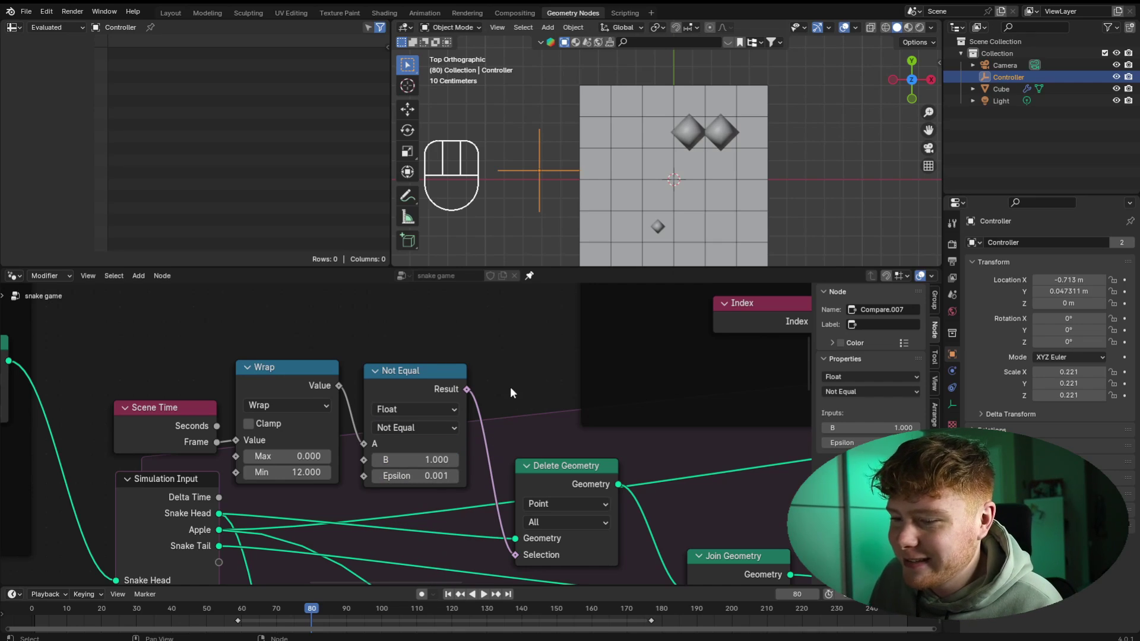
- Replay from frame 0, steering the snake with the Controller, and inspect the Snake Tail output in a temporary Viewer node
{"action": "key", "text": "shift+Left"}
{"action": "key", "text": "g"}
{"action": "key", "text": "space"}
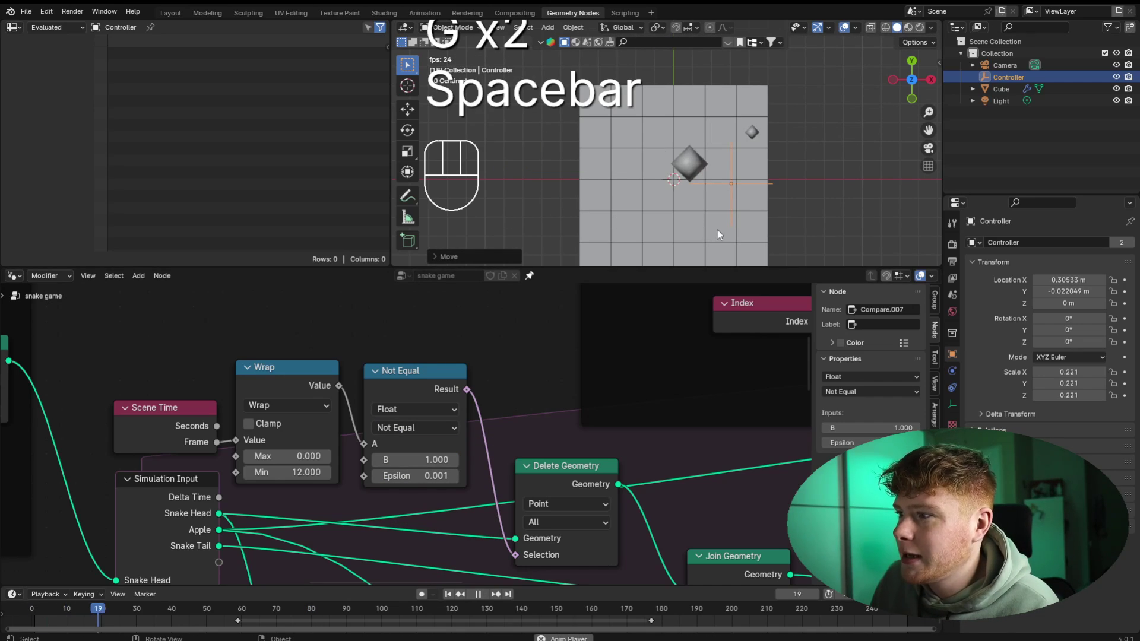
{"action": "key", "text": "g"}
{"action": "left_click", "coordinate": [554, 208]}
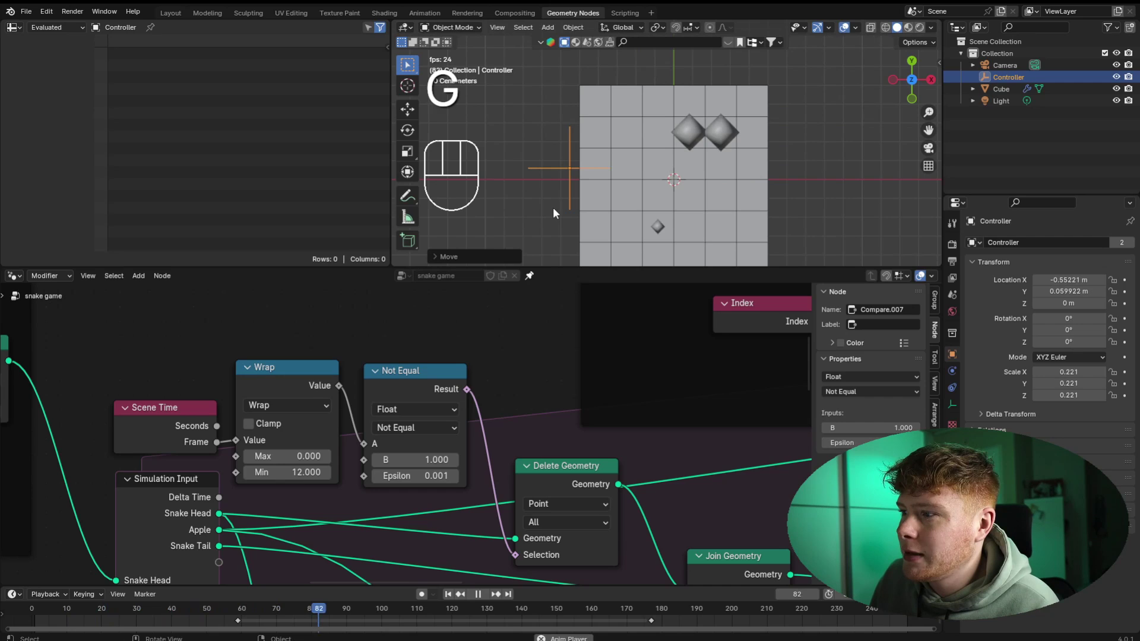
{"action": "key", "text": "space"}
{"action": "scroll", "coordinate": [534, 220], "scroll_direction": "down", "scroll_amount": 4}
{"action": "scroll", "coordinate": [723, 387], "scroll_direction": "down", "scroll_amount": 6}
{"action": "middle_click_drag", "start_coordinate": [723, 387], "coordinate": [582, 405]}
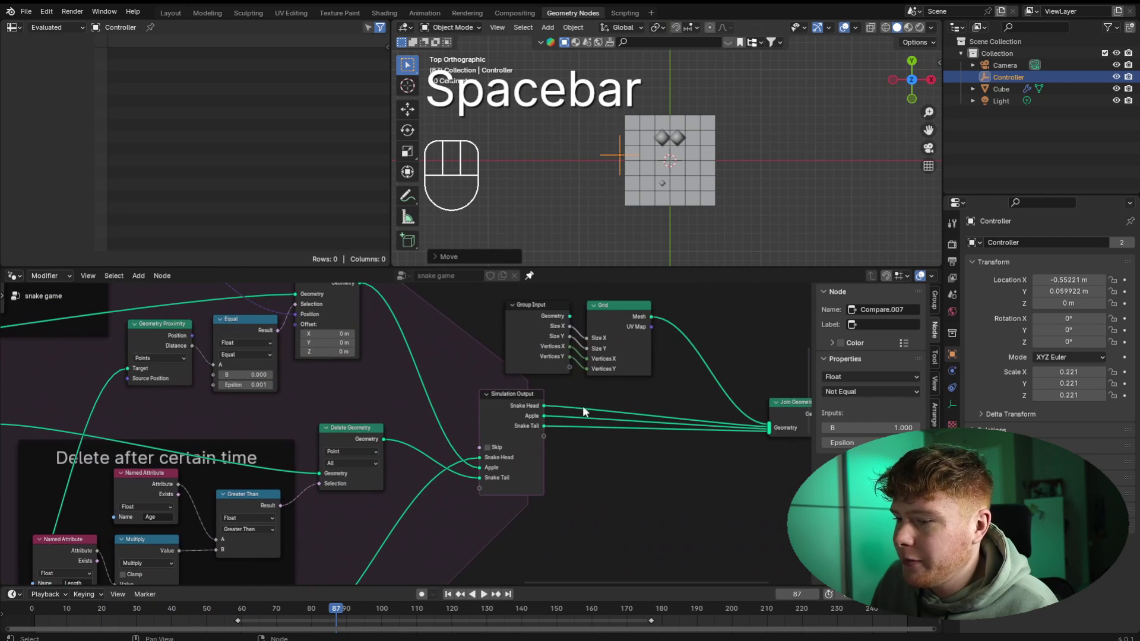
{"action": "left_click", "coordinate": [546, 424], "text": "ctrl+shift"}
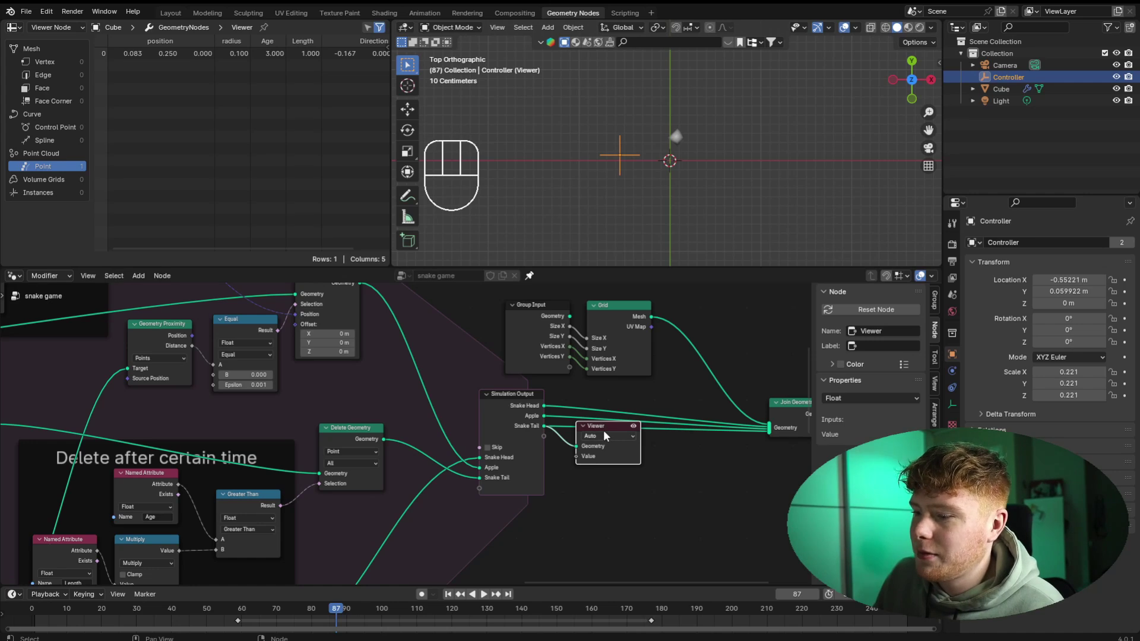
{"action": "key", "text": "x"}
- Move the Snake Head, Apple and Controller node groups with their input nodes away from the Simulation Input to make room
{"action": "scroll", "coordinate": [383, 497], "scroll_direction": "down", "scroll_amount": 6}
{"action": "middle_click_drag", "start_coordinate": [384, 496], "coordinate": [498, 407]}
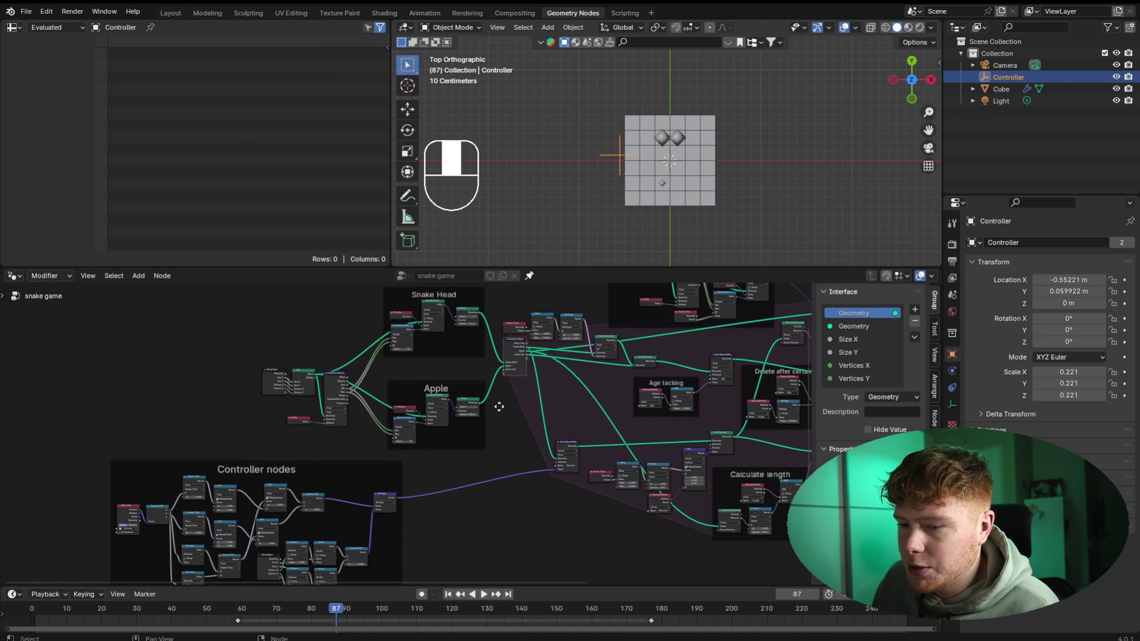
{"action": "left_click_drag", "start_coordinate": [109, 305], "coordinate": [391, 534]}
{"action": "key", "text": "g"}
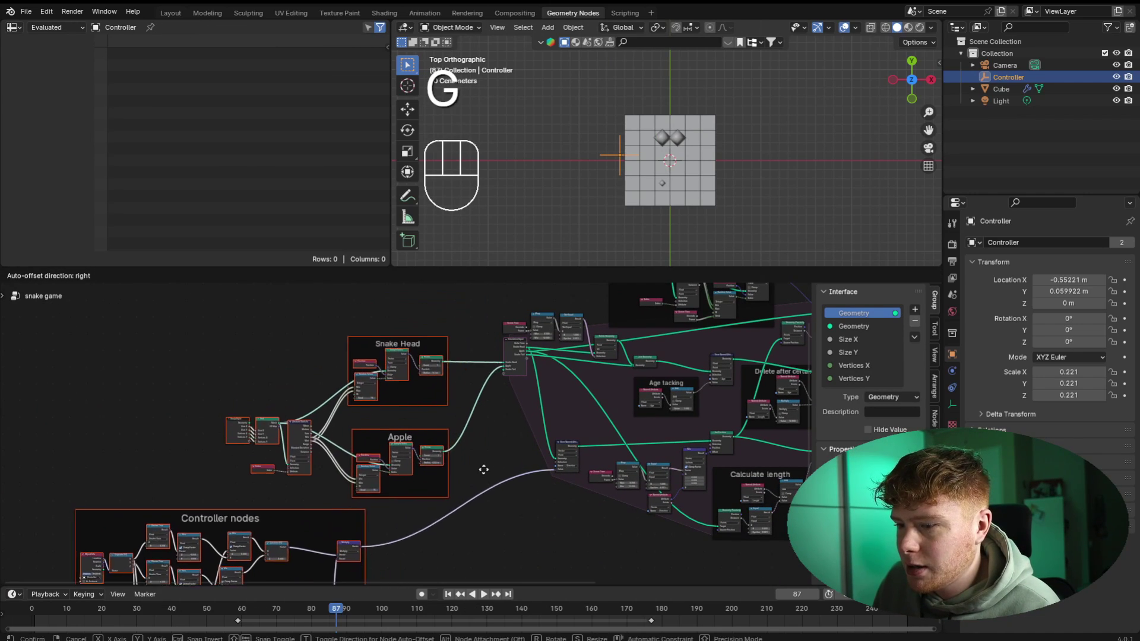
{"action": "left_click", "coordinate": [483, 469]}
- Move the Scene Time, Wrap and Not Equal nodes above the Simulation Input and frame them with the label "Only add at 12 frames"
{"action": "scroll", "coordinate": [501, 297], "scroll_direction": "up", "scroll_amount": 7}
{"action": "middle_click_drag", "start_coordinate": [500, 296], "coordinate": [347, 375]}
{"action": "left_click_drag", "start_coordinate": [344, 361], "coordinate": [482, 437]}
{"action": "key", "text": "g"}
{"action": "left_click", "coordinate": [470, 409]}
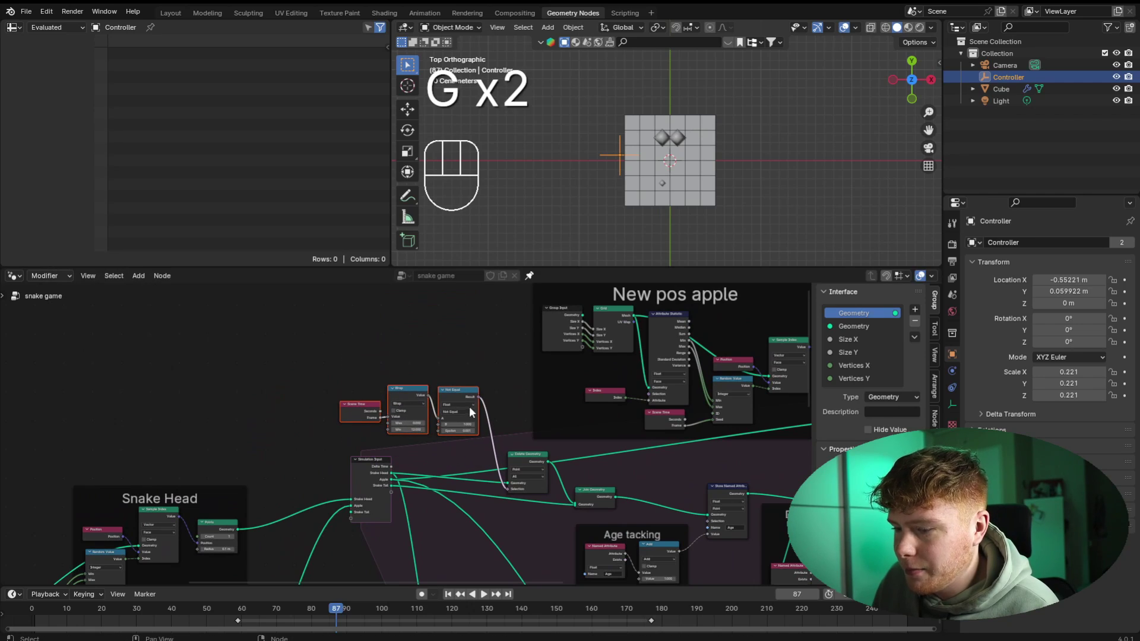
{"action": "key", "text": "ctrl+j"}
{"action": "type", "text": "Onl"}
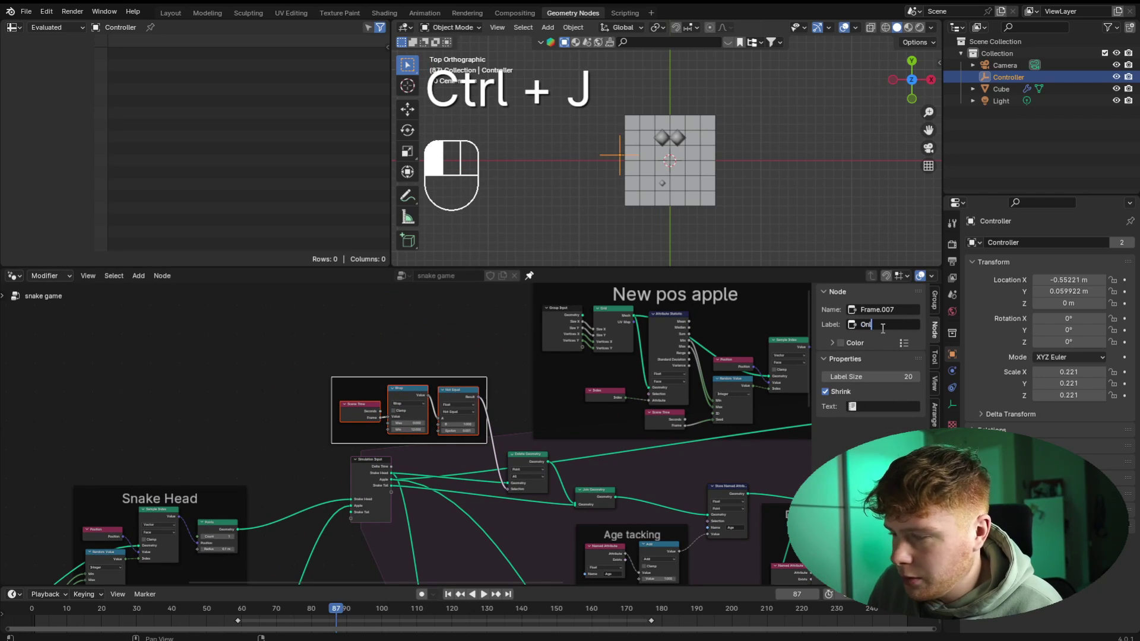
{"action": "type", "text": "y add at 12 frames"}
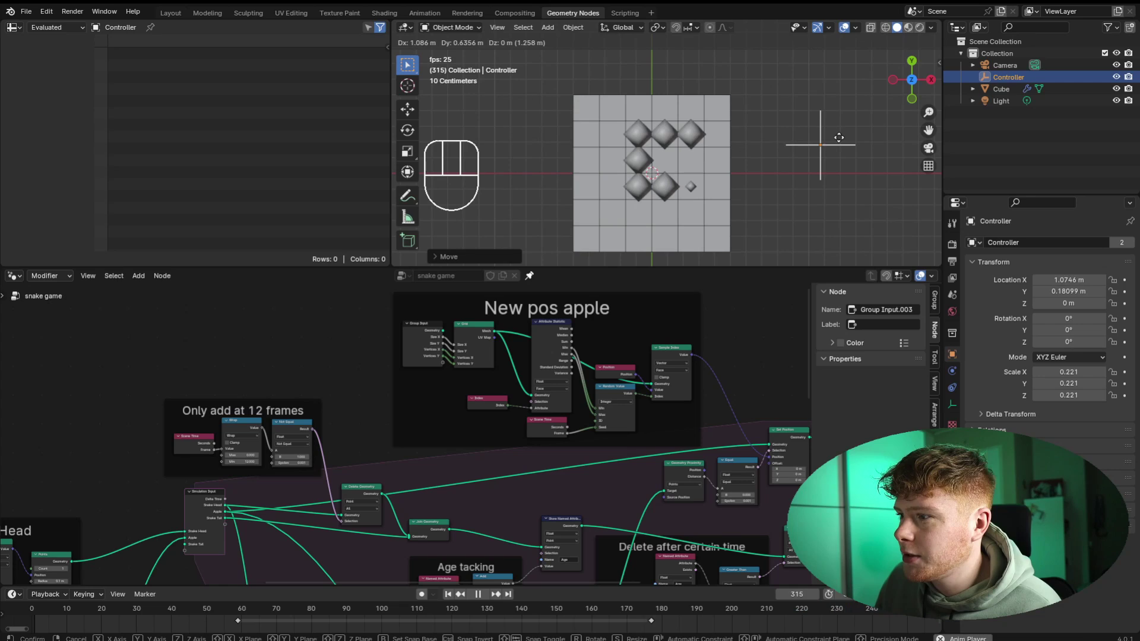
- Place the Controller above the grid to steer the snake and stop the playback
{"action": "left_click", "coordinate": [643, 168]}
{"action": "key", "text": "space"}
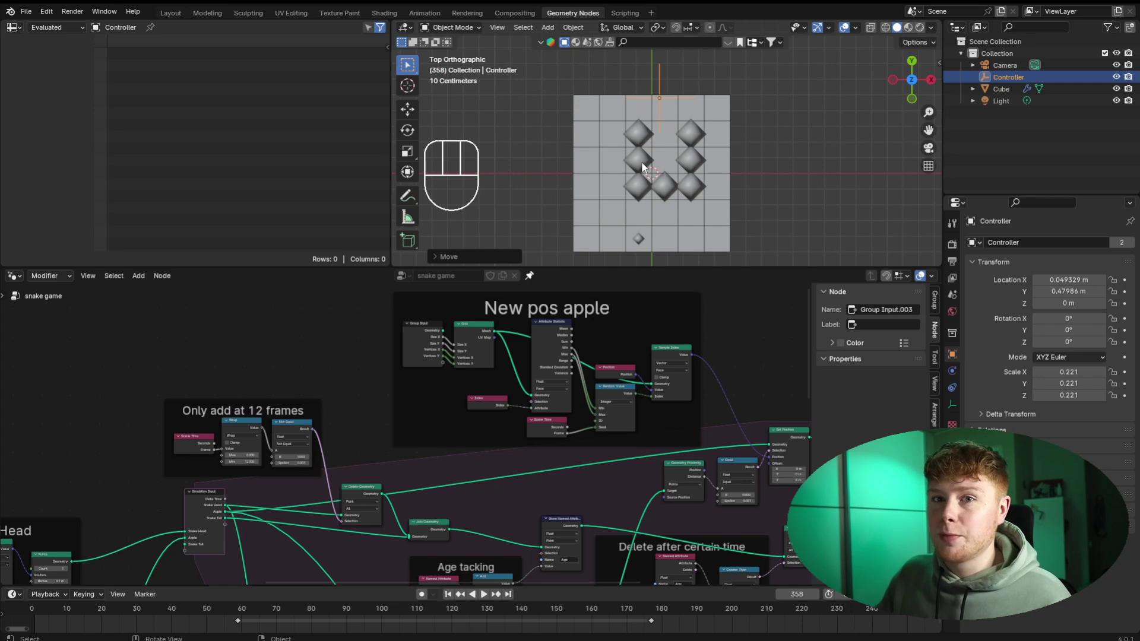
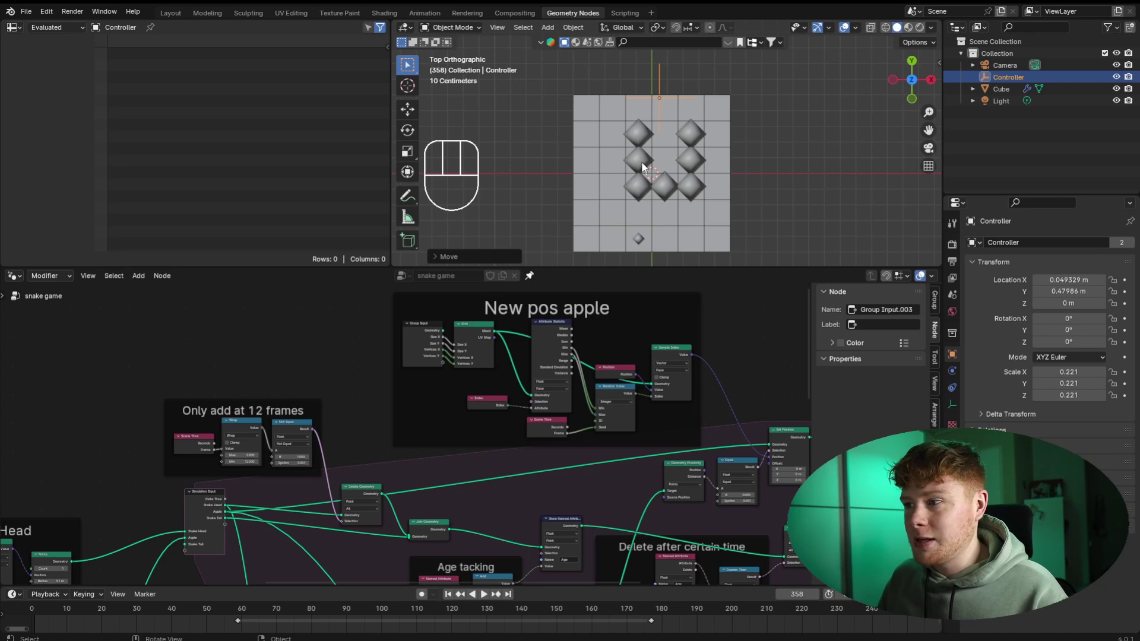
- Move the Group Input and Grid nodes up within the New pos apple frame to make room
{"action": "middle_click_drag", "start_coordinate": [381, 412], "coordinate": [277, 483]}
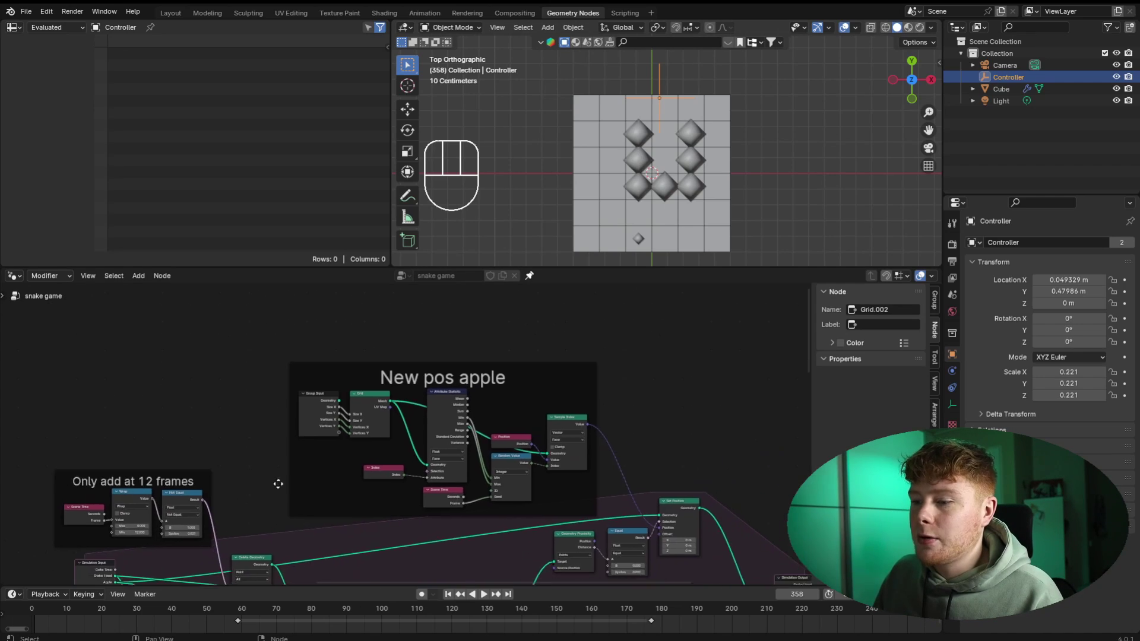
{"action": "scroll", "coordinate": [350, 460], "scroll_direction": "up", "scroll_amount": 7}
{"action": "middle_click_drag", "start_coordinate": [350, 460], "coordinate": [429, 498]}
{"action": "scroll", "coordinate": [283, 484], "scroll_direction": "up", "scroll_amount": 2}
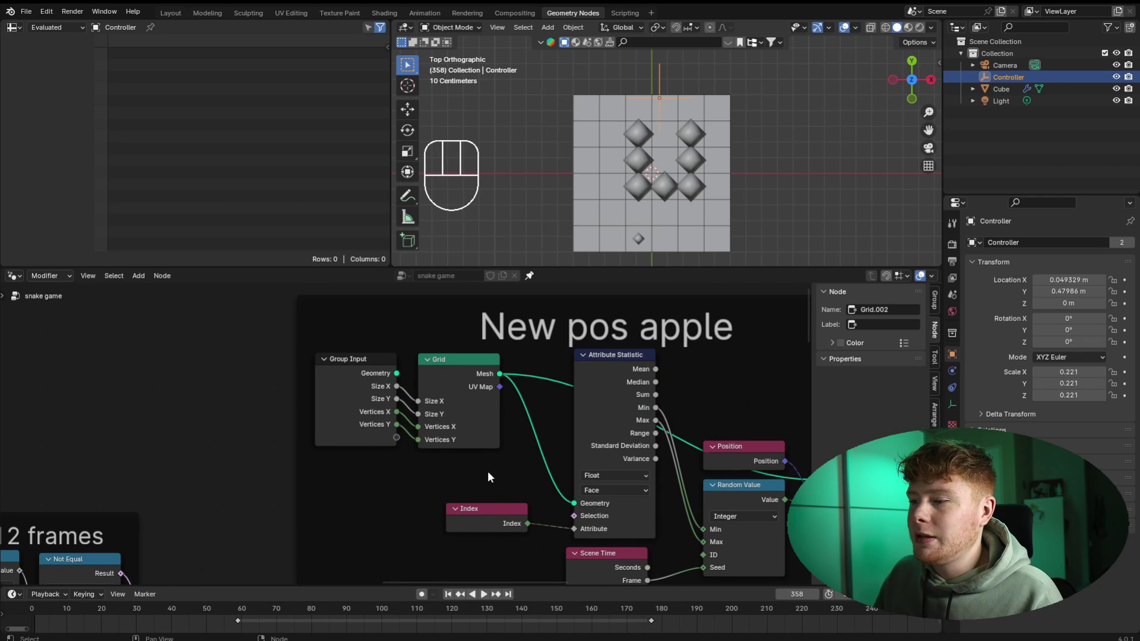
{"action": "left_click", "coordinate": [350, 376]}
{"action": "left_click", "coordinate": [440, 379], "text": "shift"}
{"action": "left_click_drag", "start_coordinate": [440, 378], "coordinate": [376, 351]}
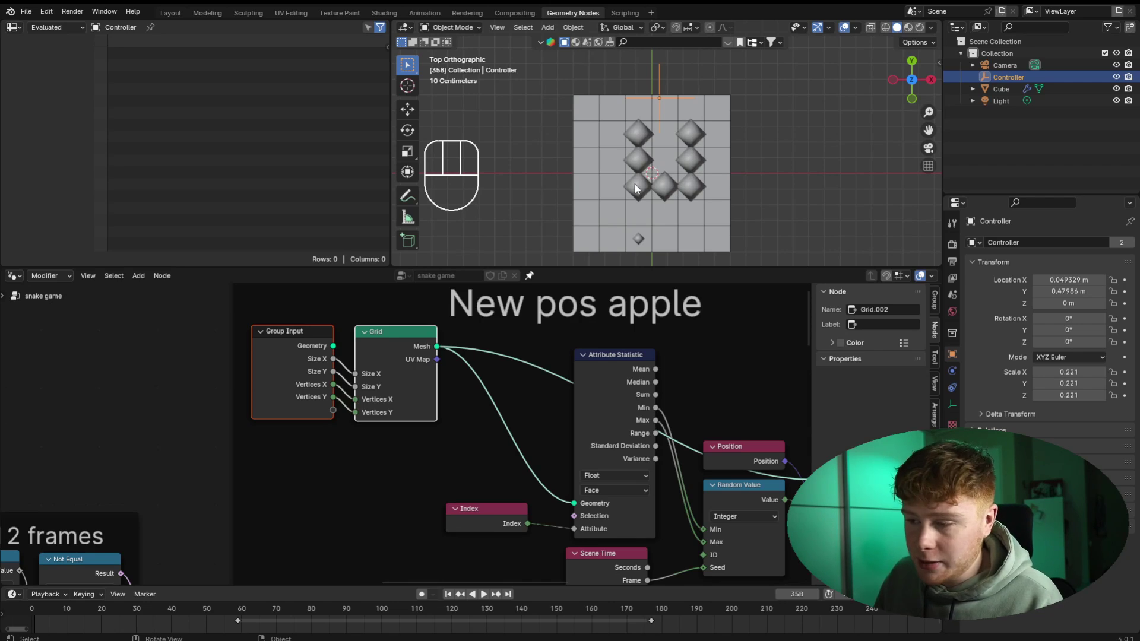
- Add a Geometry Proximity node below the Group Input in the New pos apple frame and set it to Points
{"action": "middle_click_drag", "start_coordinate": [303, 474], "coordinate": [386, 449]}
{"action": "key", "text": "shift+a"}
{"action": "type", "text": "prox"}
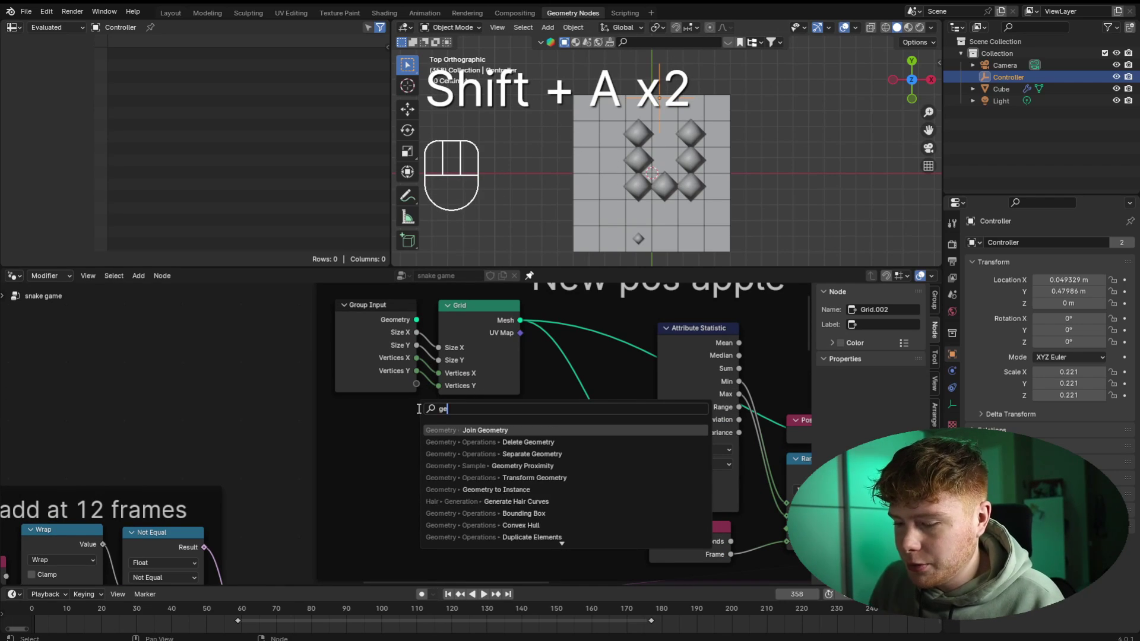
{"action": "key", "text": "Return"}
{"action": "left_click", "coordinate": [355, 408]}
{"action": "left_click", "coordinate": [286, 494]}
{"action": "middle_click_drag", "start_coordinate": [284, 500], "coordinate": [287, 479]}
{"action": "scroll", "coordinate": [288, 479], "scroll_direction": "up", "scroll_amount": 2}
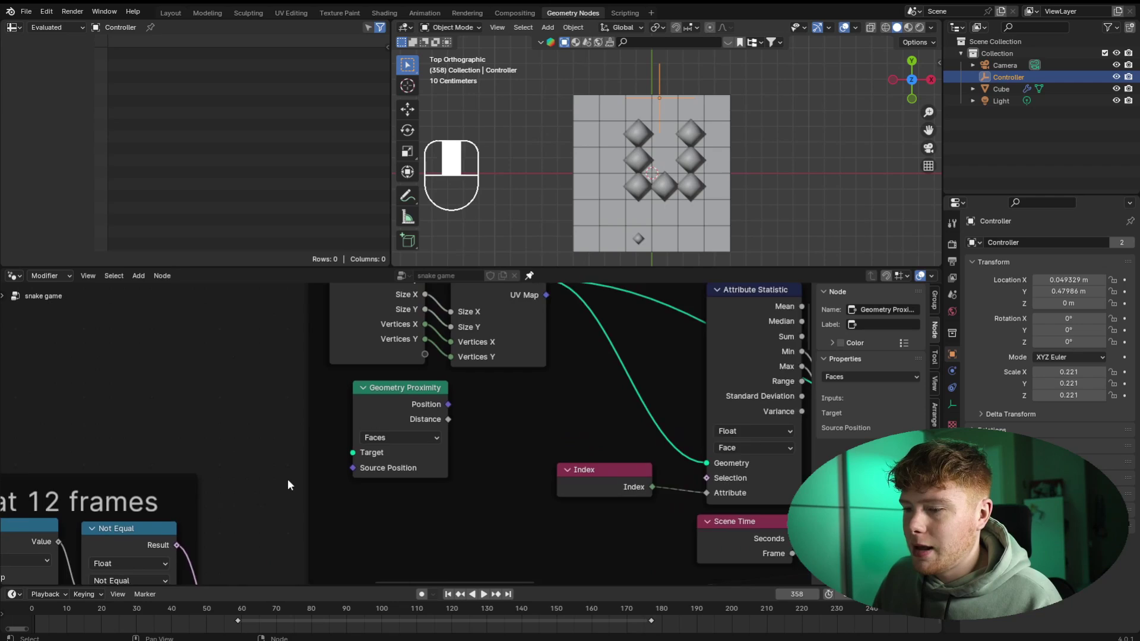
{"action": "left_click", "coordinate": [371, 441]}
{"action": "left_click", "coordinate": [371, 481]}
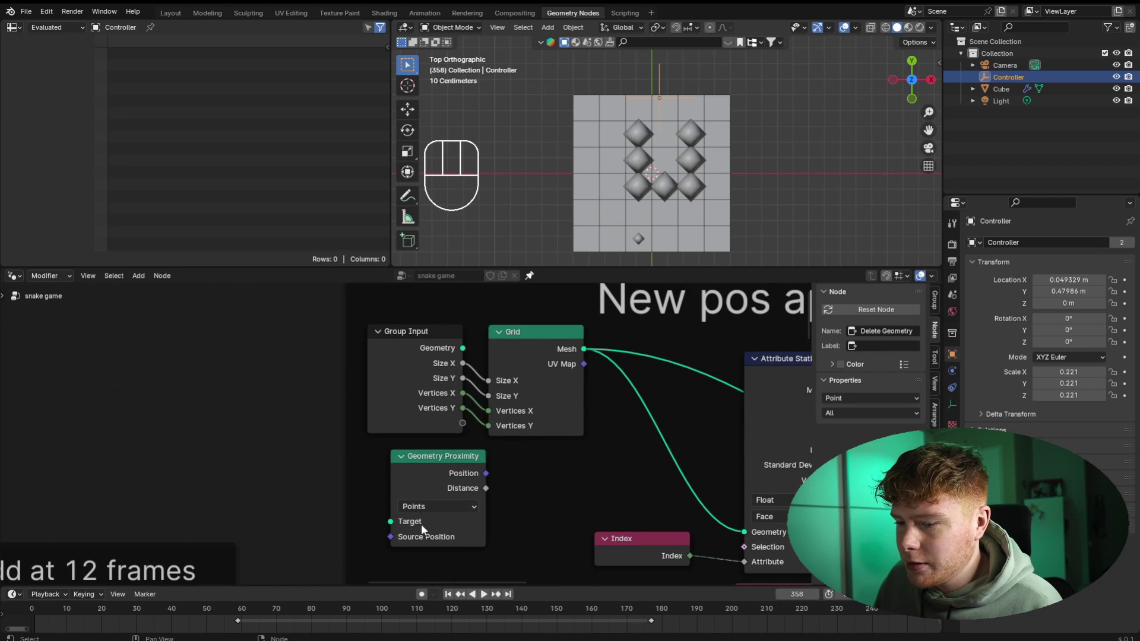
- Connect the Delete Geometry output that feeds Snake Tail to the new Geometry Proximity's Target
{"action": "scroll", "coordinate": [575, 532], "scroll_direction": "down", "scroll_amount": 6}
{"action": "middle_click_drag", "start_coordinate": [575, 532], "coordinate": [147, 312]}
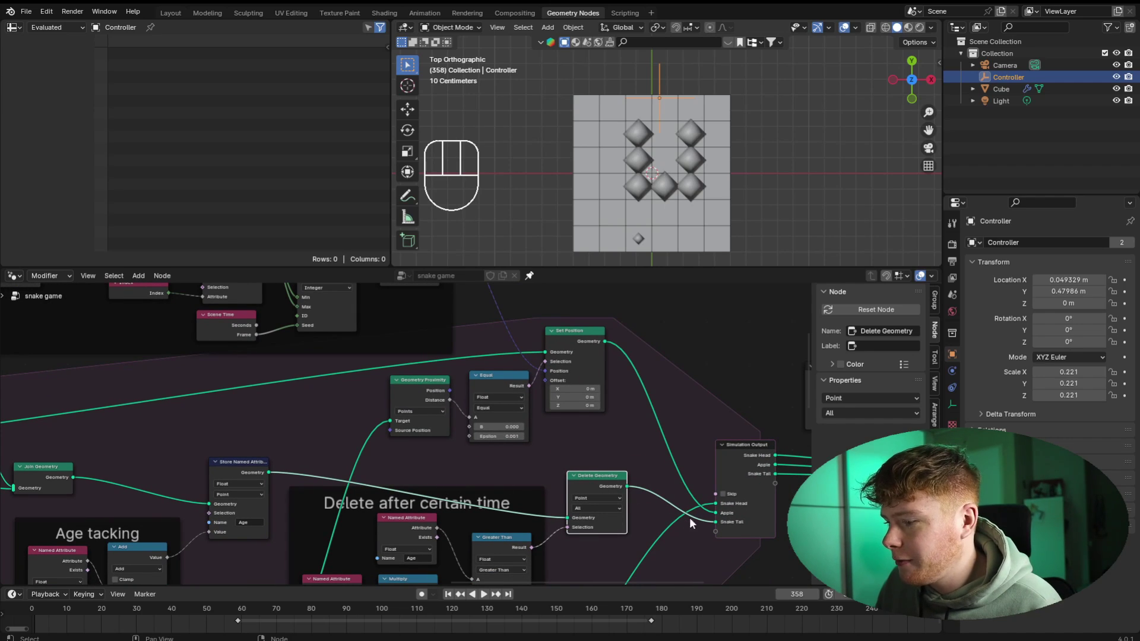
{"action": "left_click_drag", "start_coordinate": [637, 490], "coordinate": [190, 426]}
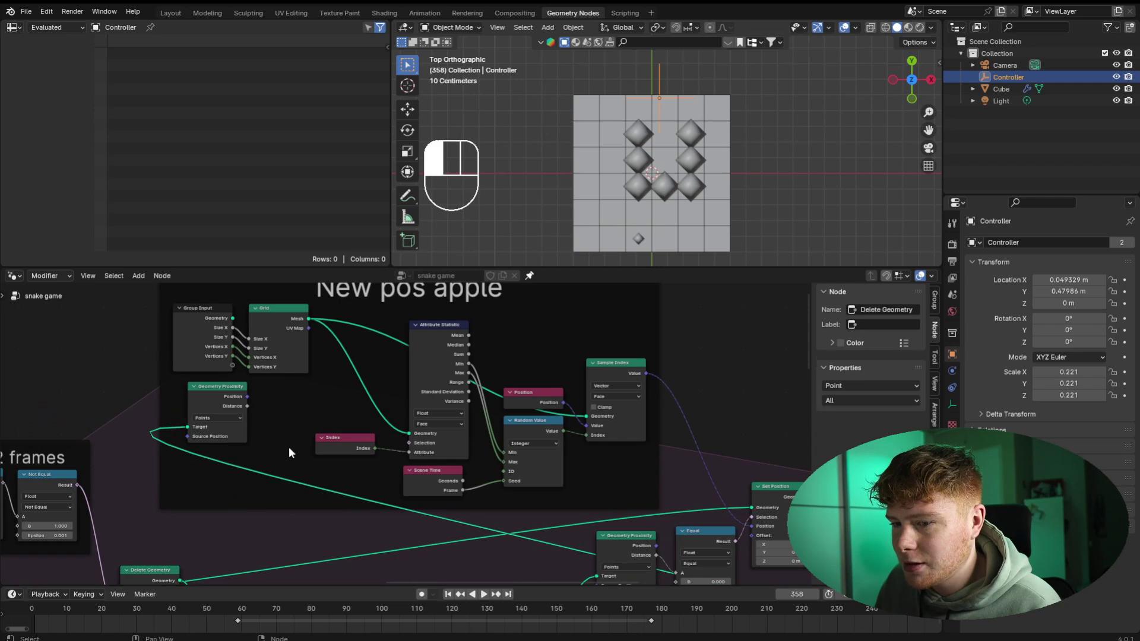
- Shift the Simulation Output with its following nodes, and the Geometry Proximity, Equal and Set Position nodes, further downstream to make room
{"action": "scroll", "coordinate": [297, 448], "scroll_direction": "down", "scroll_amount": 6}
{"action": "middle_click_drag", "start_coordinate": [398, 529], "coordinate": [205, 450]}
{"action": "scroll", "coordinate": [205, 449], "scroll_direction": "up", "scroll_amount": 1}
{"action": "left_click_drag", "start_coordinate": [342, 353], "coordinate": [586, 505]}
{"action": "key", "text": "g"}
{"action": "left_click", "coordinate": [530, 478]}
{"action": "left_click_drag", "start_coordinate": [231, 378], "coordinate": [335, 409]}
{"action": "key", "text": "g"}
{"action": "left_click", "coordinate": [508, 424]}
- Move the New pos apple frame downstream past the tail's Delete Geometry, and bring the Set Position and Simulation Output nodes closer to it
{"action": "middle_click_drag", "start_coordinate": [451, 410], "coordinate": [597, 457]}
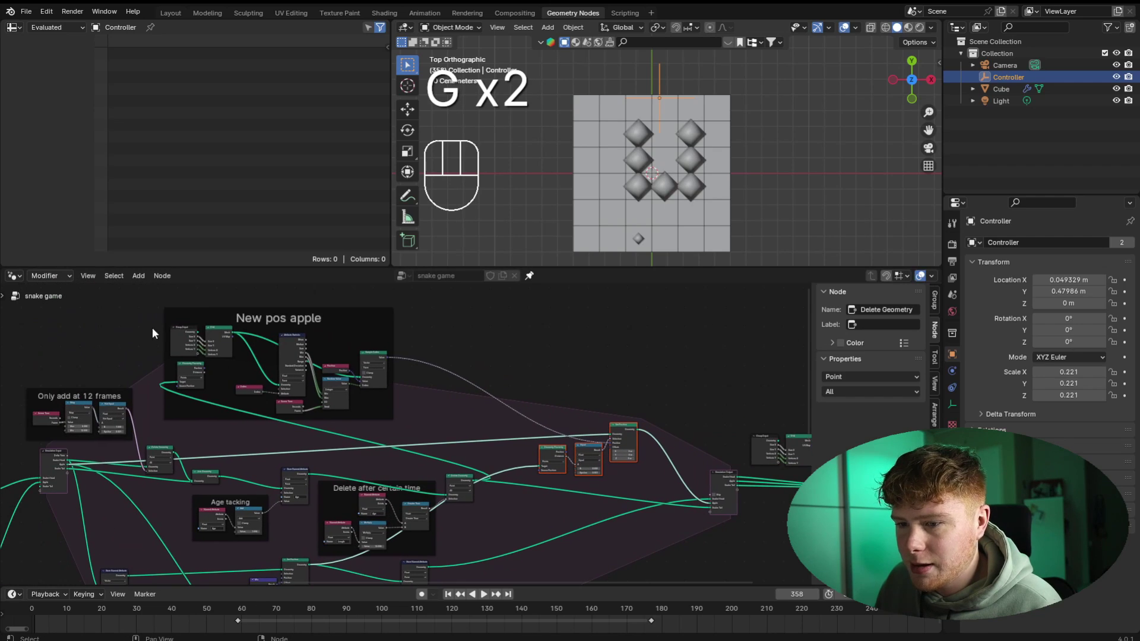
{"action": "left_click_drag", "start_coordinate": [144, 308], "coordinate": [410, 424]}
{"action": "key", "text": "g"}
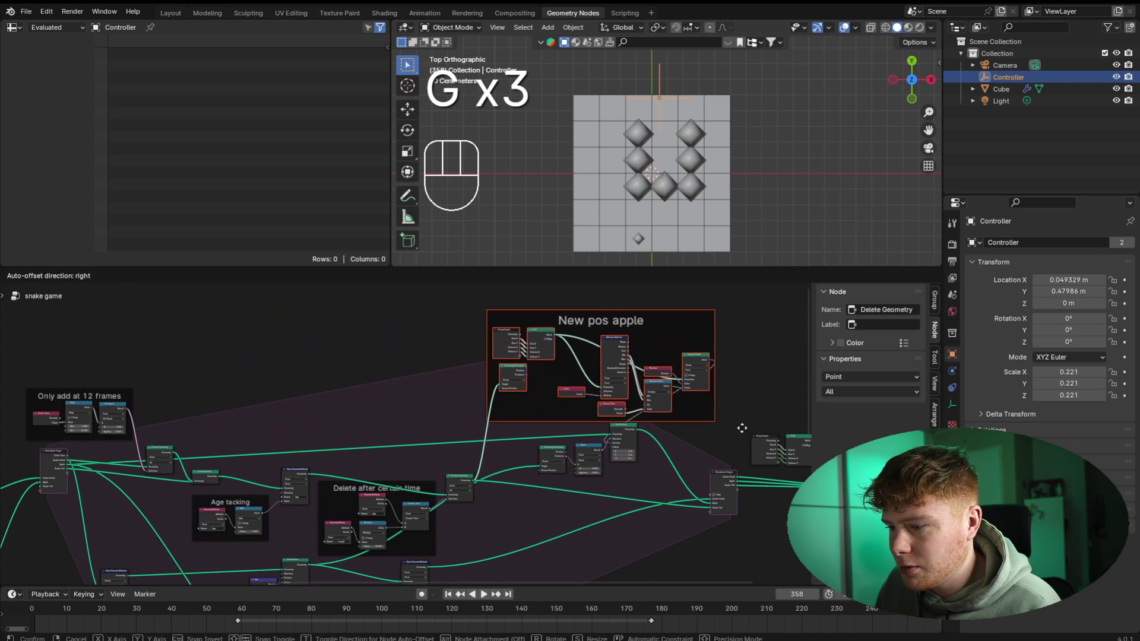
{"action": "left_click", "coordinate": [754, 430]}
{"action": "middle_click_drag", "start_coordinate": [522, 439], "coordinate": [312, 442]}
{"action": "key", "text": "g"}
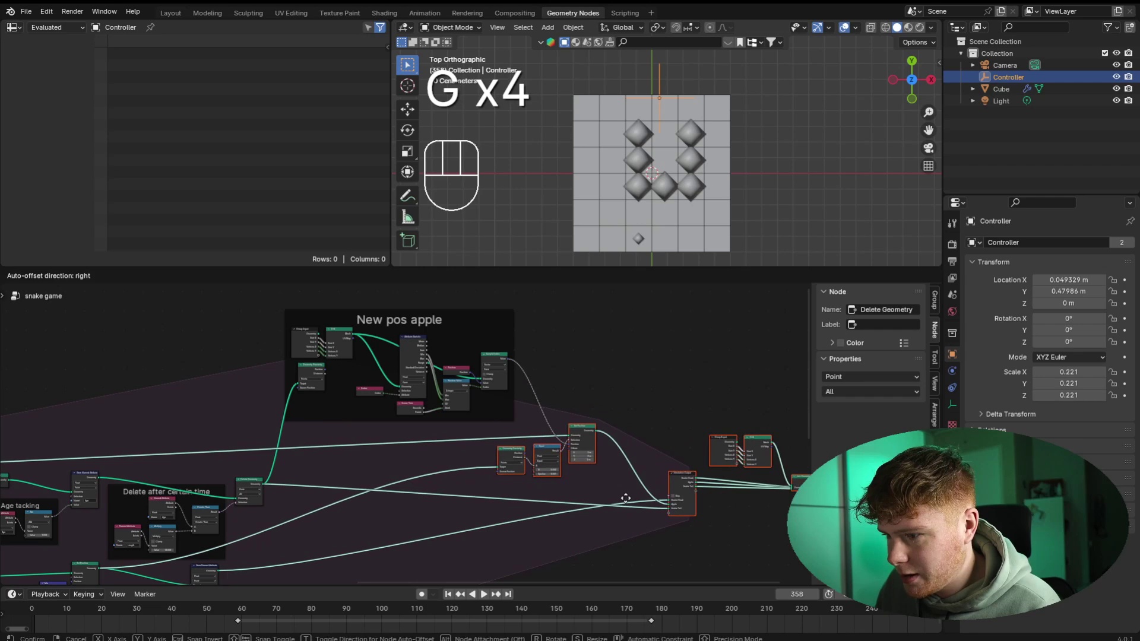
{"action": "left_click", "coordinate": [587, 498]}
{"action": "scroll", "coordinate": [358, 465], "scroll_direction": "down", "scroll_amount": 1}
- Add a Compare node beside the Geometry Proximity in the New pos apple frame and set its operation to Equal
{"action": "left_click_drag", "start_coordinate": [435, 422], "coordinate": [394, 430]}
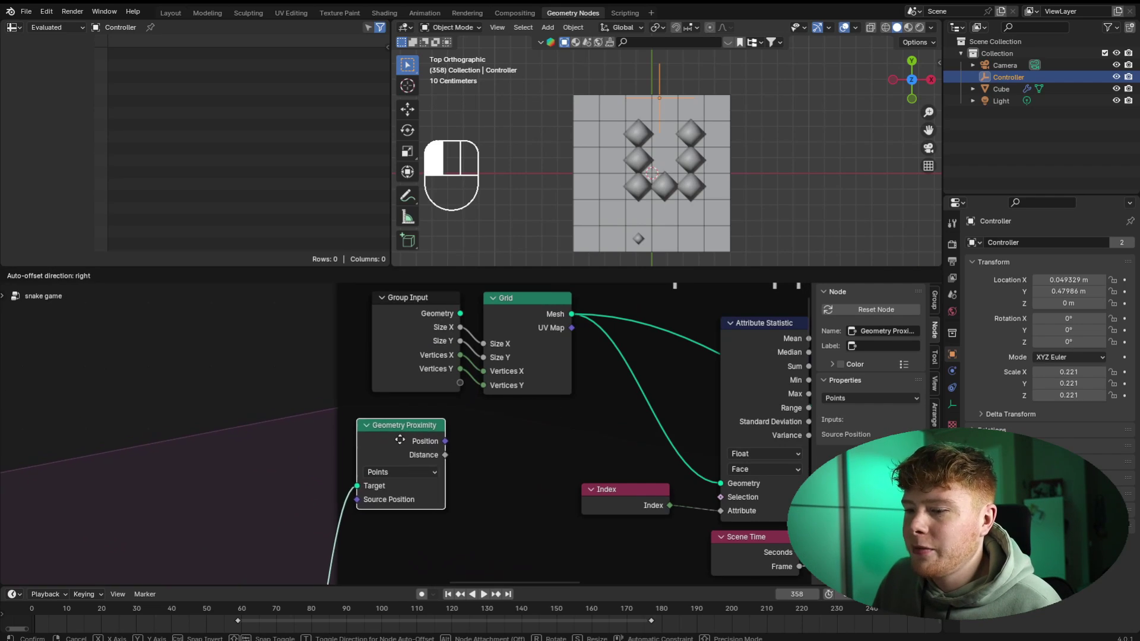
{"action": "key", "text": "shift+a"}
{"action": "left_click", "coordinate": [528, 381]}
{"action": "type", "text": "comp"}
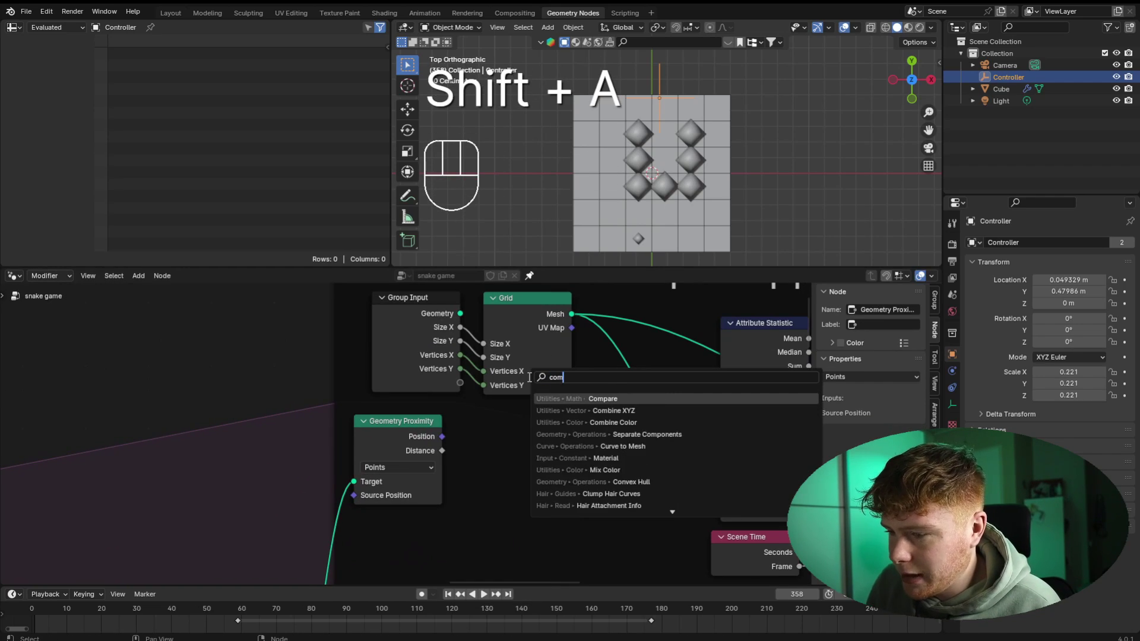
{"action": "key", "text": "Return"}
{"action": "left_click", "coordinate": [466, 417]}
{"action": "left_click", "coordinate": [501, 469]}
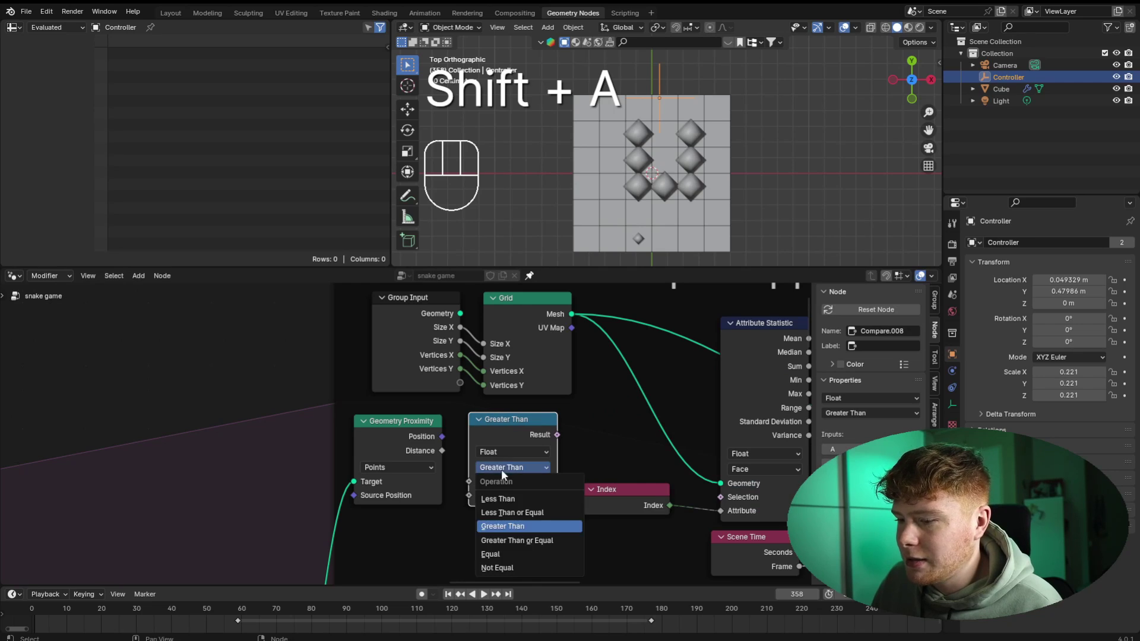
{"action": "left_click", "coordinate": [509, 550]}
- Connect the Geometry Proximity's Distance to input A of the Equal node, nudging the Grid node into place
{"action": "middle_click_drag", "start_coordinate": [465, 511], "coordinate": [402, 481]}
{"action": "scroll", "coordinate": [402, 481], "scroll_direction": "down", "scroll_amount": 1}
{"action": "scroll", "coordinate": [446, 388], "scroll_direction": "up", "scroll_amount": 1}
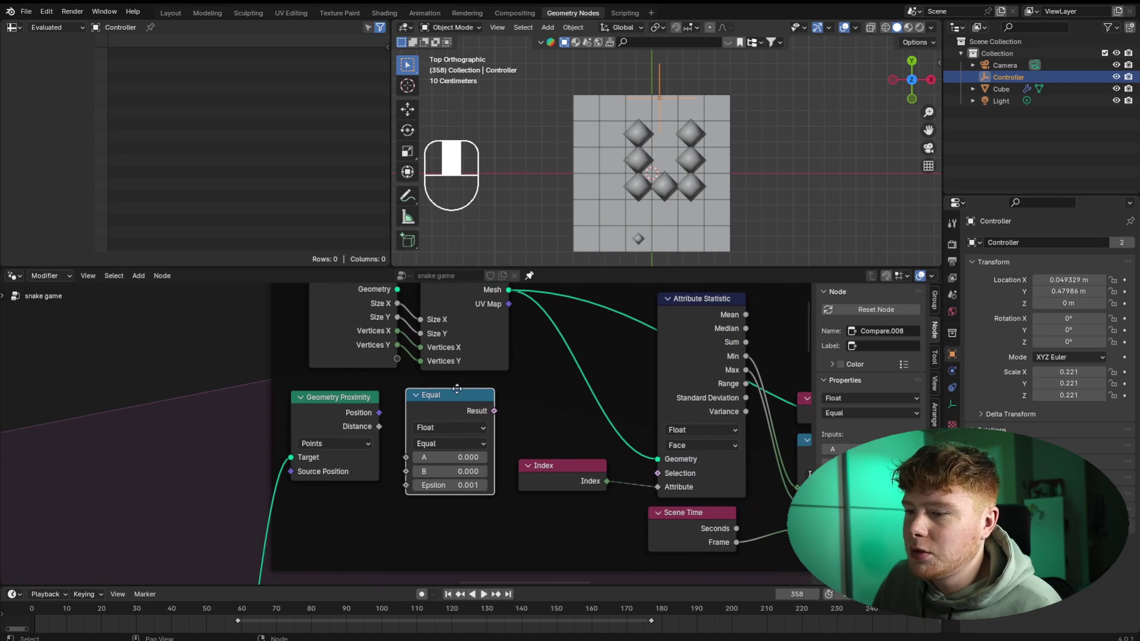
{"action": "middle_click_drag", "start_coordinate": [458, 387], "coordinate": [444, 443]}
{"action": "left_click_drag", "start_coordinate": [448, 334], "coordinate": [453, 331]}
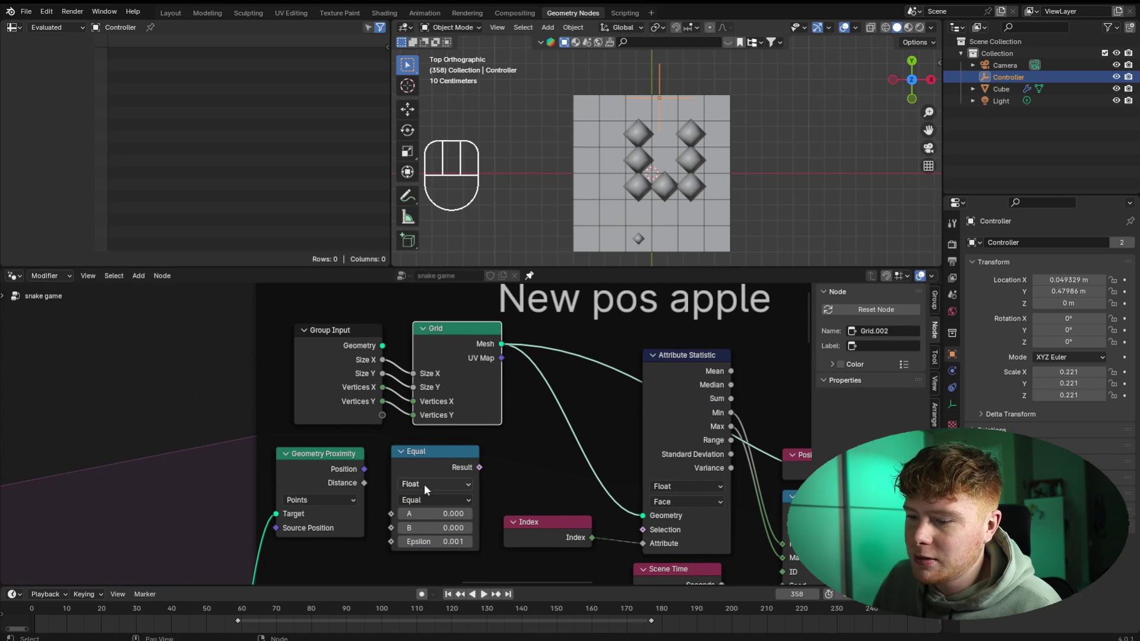
{"action": "left_click_drag", "start_coordinate": [364, 483], "coordinate": [390, 513]}
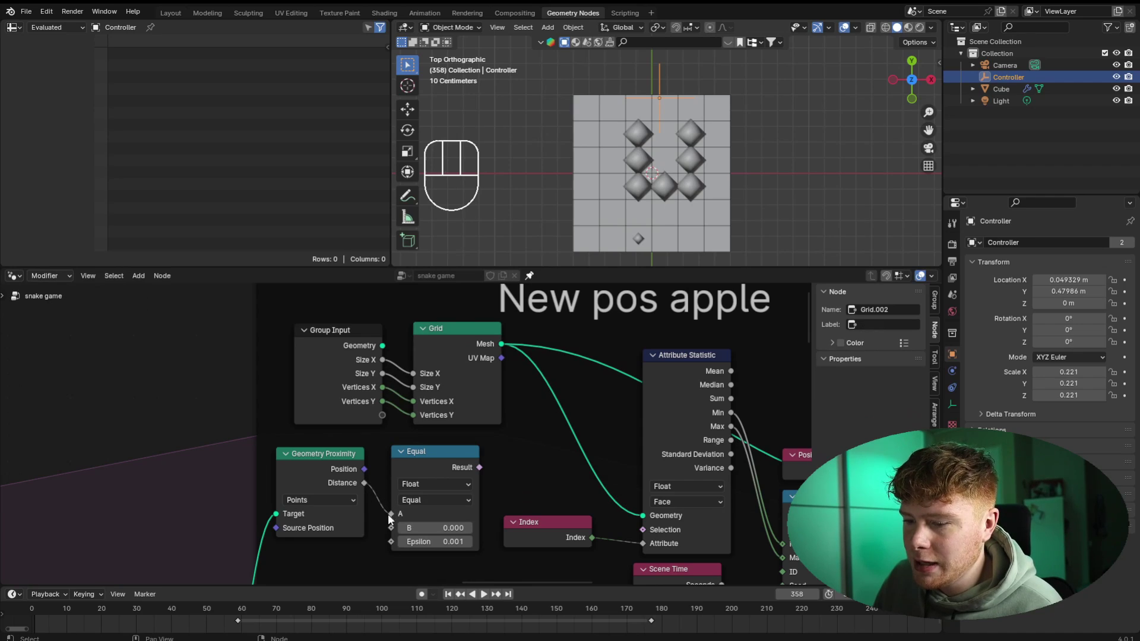
- Insert a Delete Geometry node after the Grid so its output feeds both Sample Index and Attribute Statistic's Geometry
{"action": "scroll", "coordinate": [574, 352], "scroll_direction": "up", "scroll_amount": 1}
{"action": "middle_click_drag", "start_coordinate": [574, 351], "coordinate": [534, 353]}
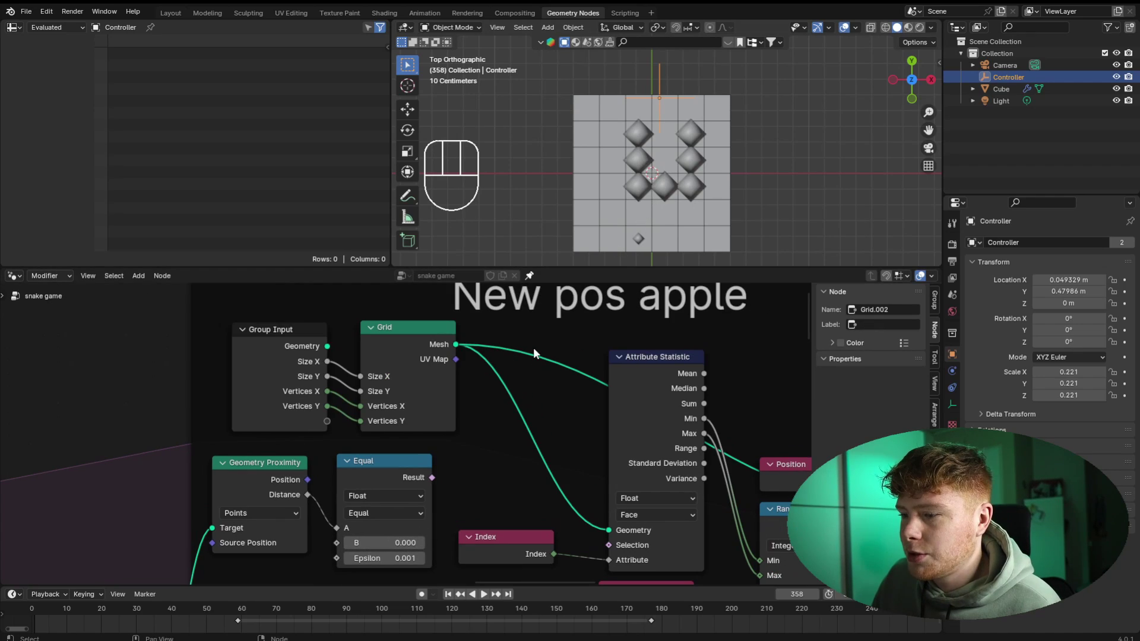
{"action": "key", "text": "shift+a"}
{"action": "left_click", "coordinate": [534, 352]}
{"action": "type", "text": "del"}
{"action": "key", "text": "Return"}
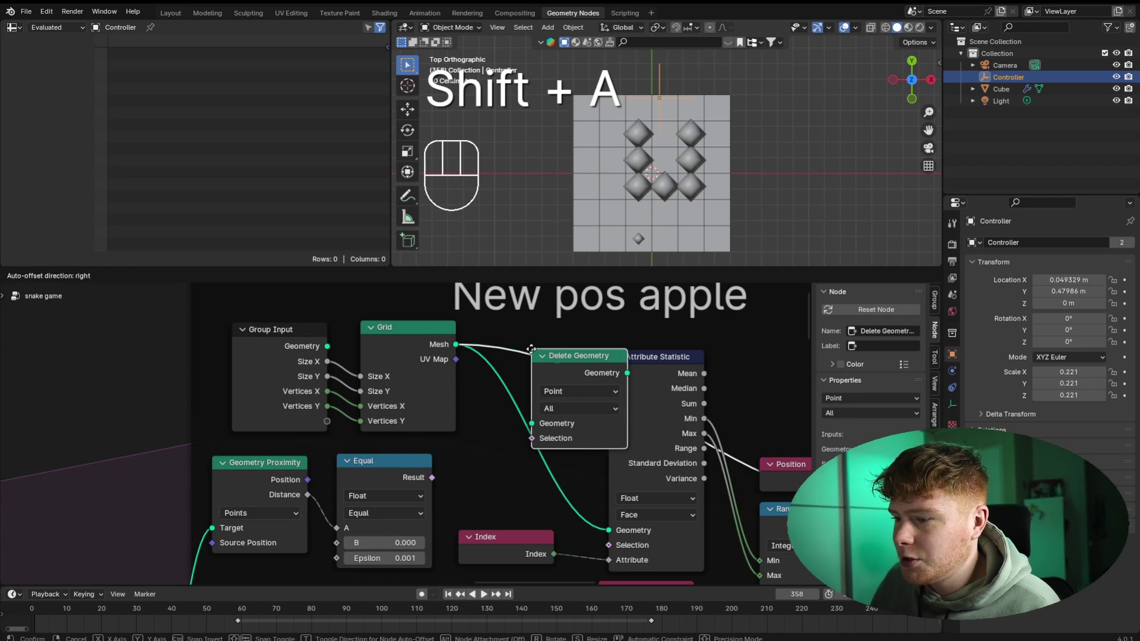
{"action": "left_click", "coordinate": [501, 337]}
{"action": "left_click_drag", "start_coordinate": [536, 345], "coordinate": [521, 346]}
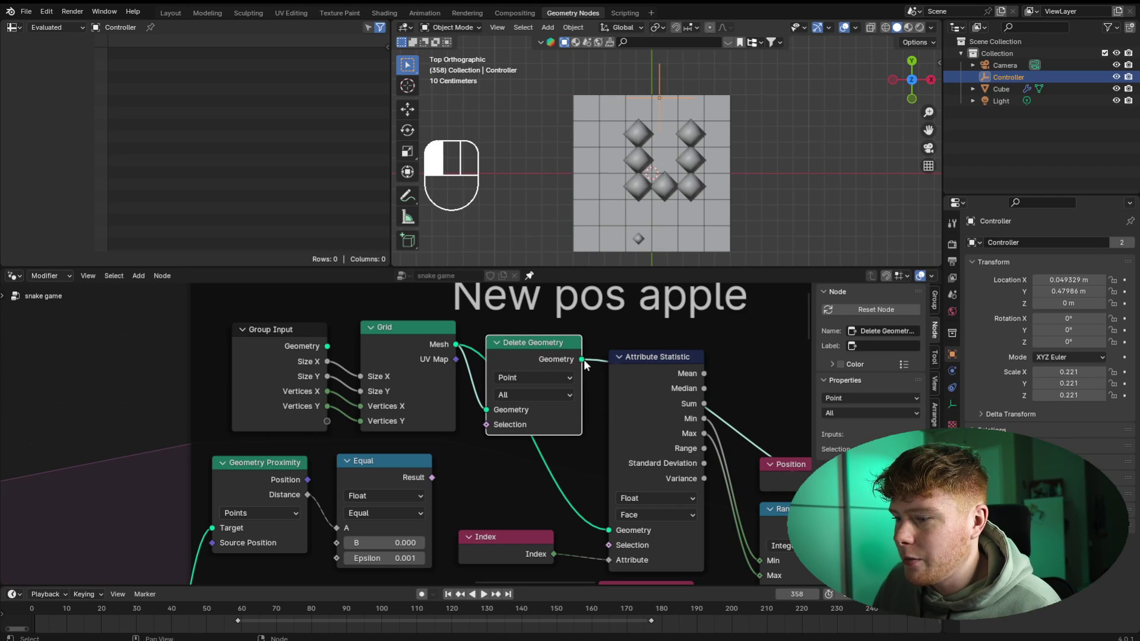
{"action": "left_click_drag", "start_coordinate": [606, 388], "coordinate": [609, 530]}
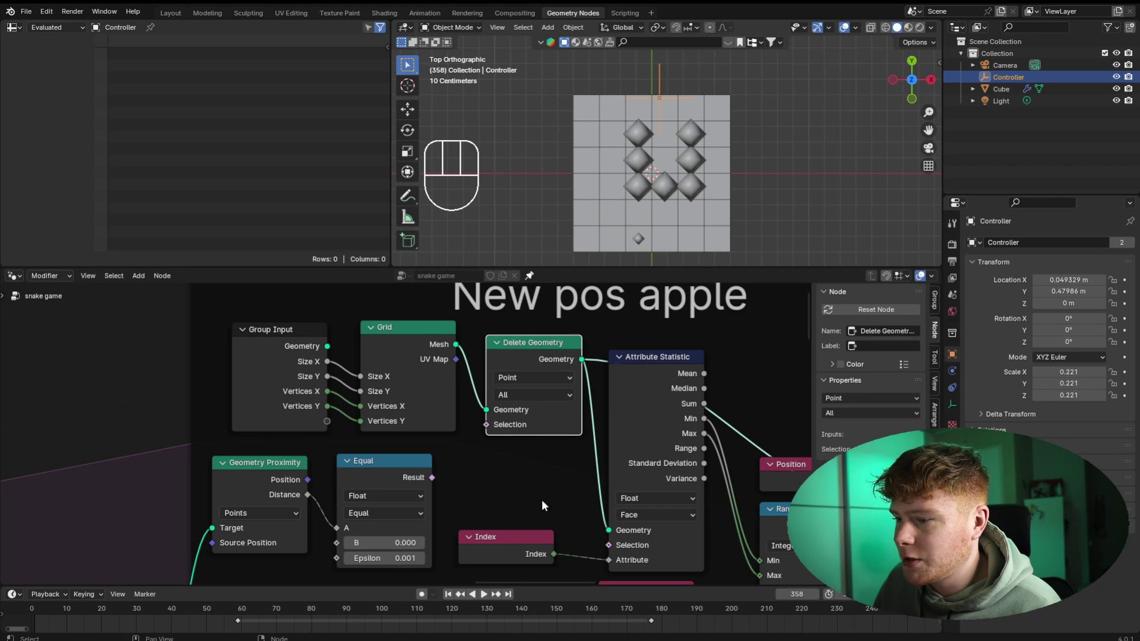
- Connect the Equal node's Result to the Delete Geometry's Selection, with Epsilon at 0, and return to frame 0
{"action": "left_click_drag", "start_coordinate": [441, 484], "coordinate": [486, 424]}
{"action": "scroll", "coordinate": [533, 464], "scroll_direction": "up", "scroll_amount": 3}
{"action": "key", "text": "shift+Left"}
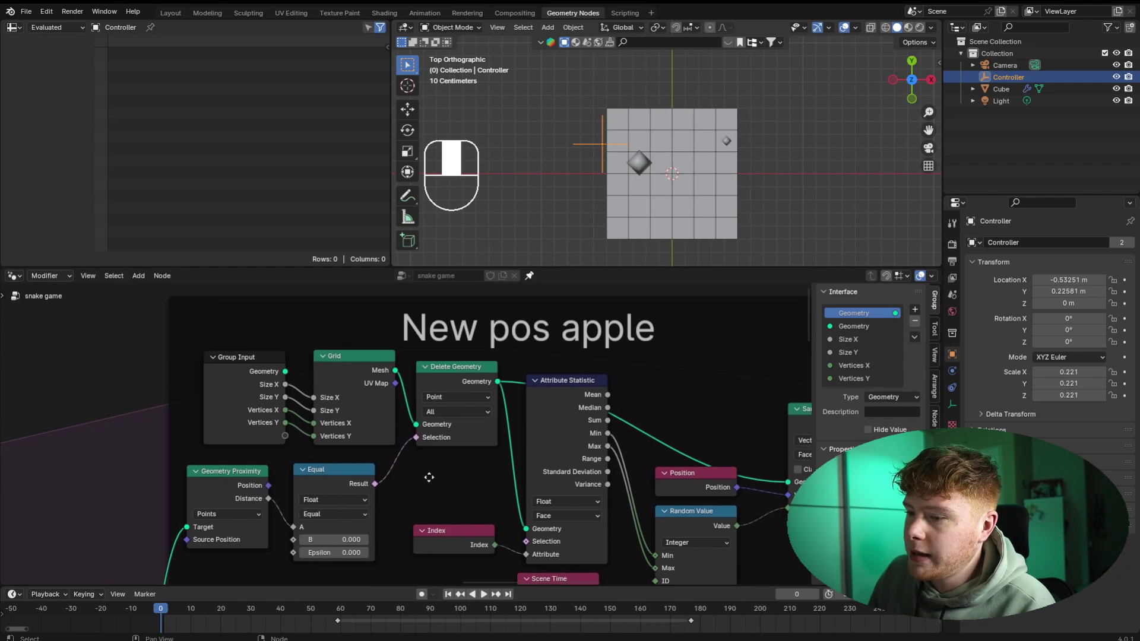
- Set the Delete Geometry's domain to Face and its mode to Only Edges & Faces
{"action": "left_click", "coordinate": [456, 382]}
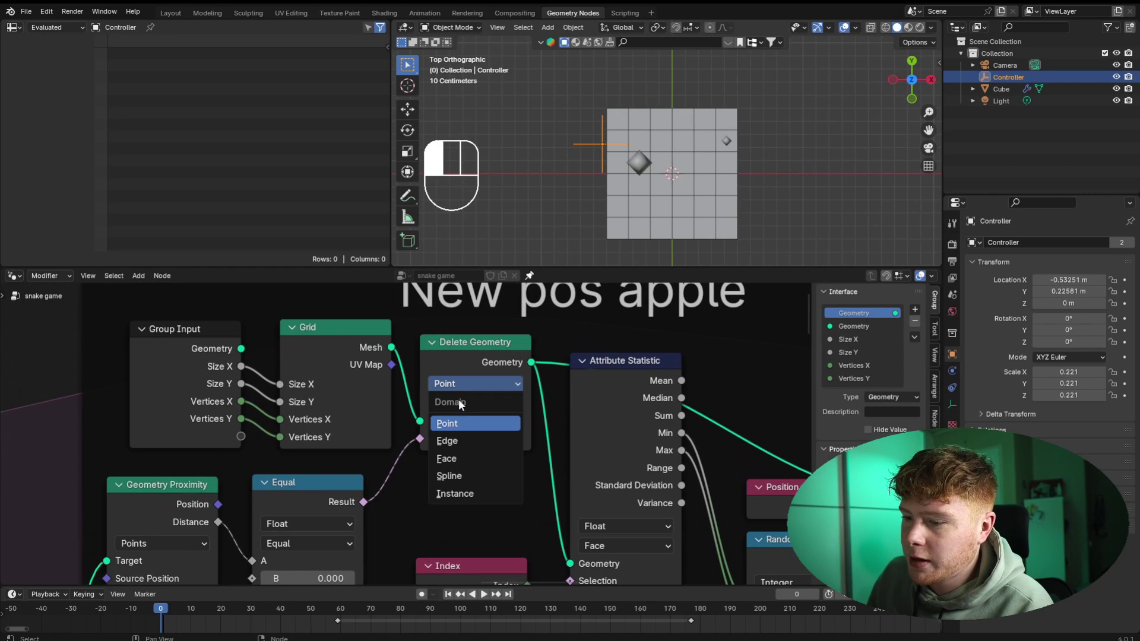
{"action": "left_click", "coordinate": [469, 453]}
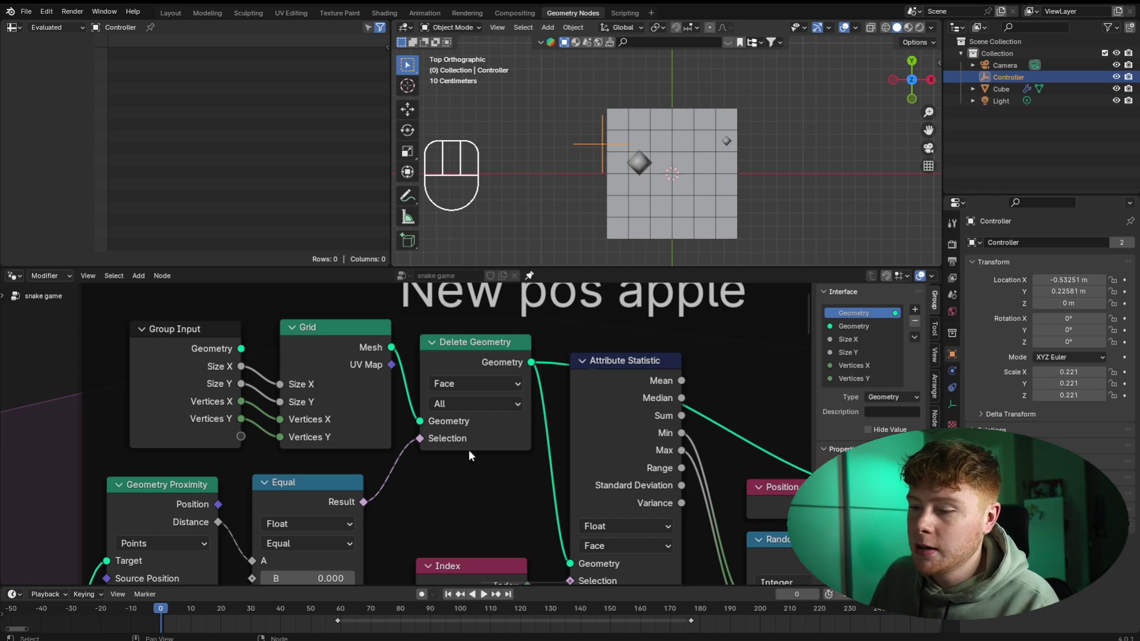
{"action": "left_click", "coordinate": [449, 405]}
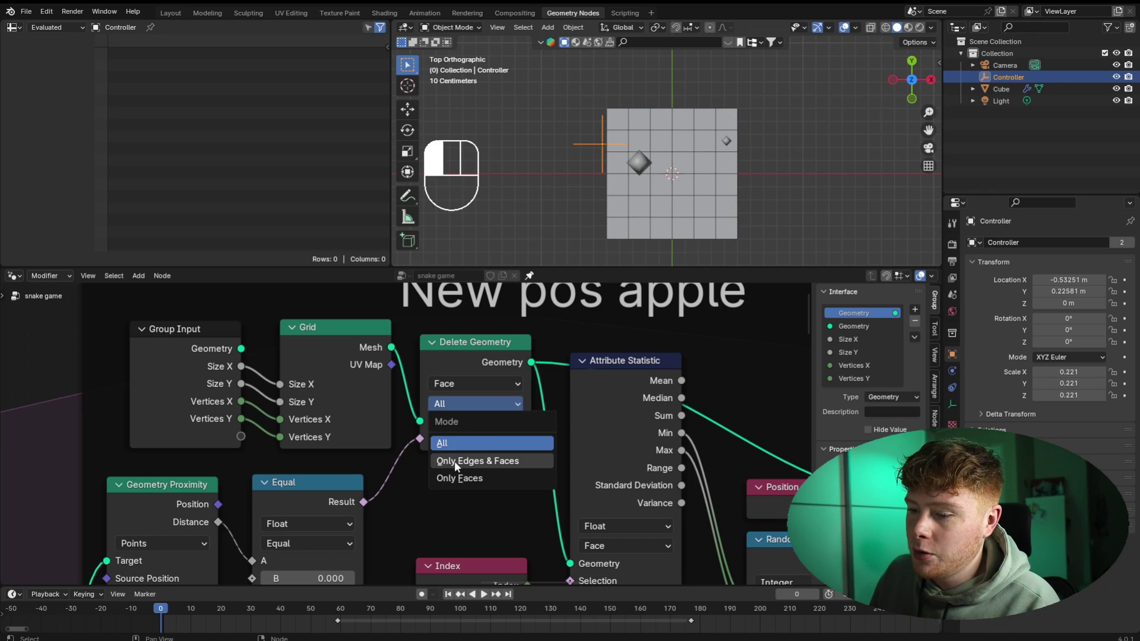
{"action": "left_click", "coordinate": [456, 463]}
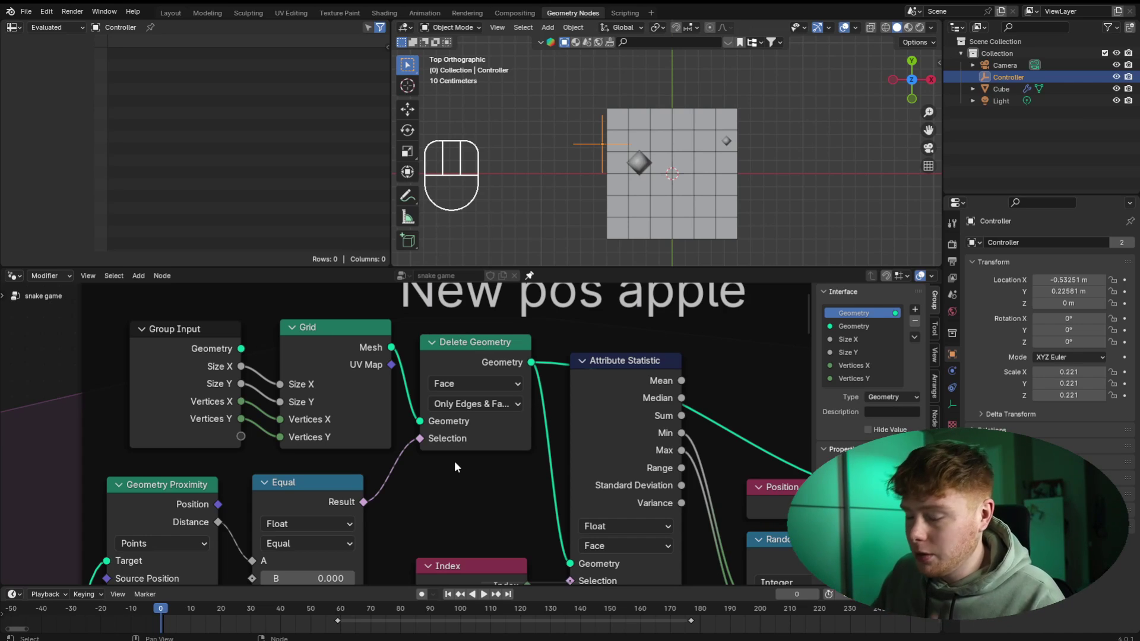
- Play from the start, steer the snake onto the apple with the Controller, and check the apple's new position
{"action": "key", "text": "space"}
{"action": "key", "text": "space"}
{"action": "key", "text": "space"}
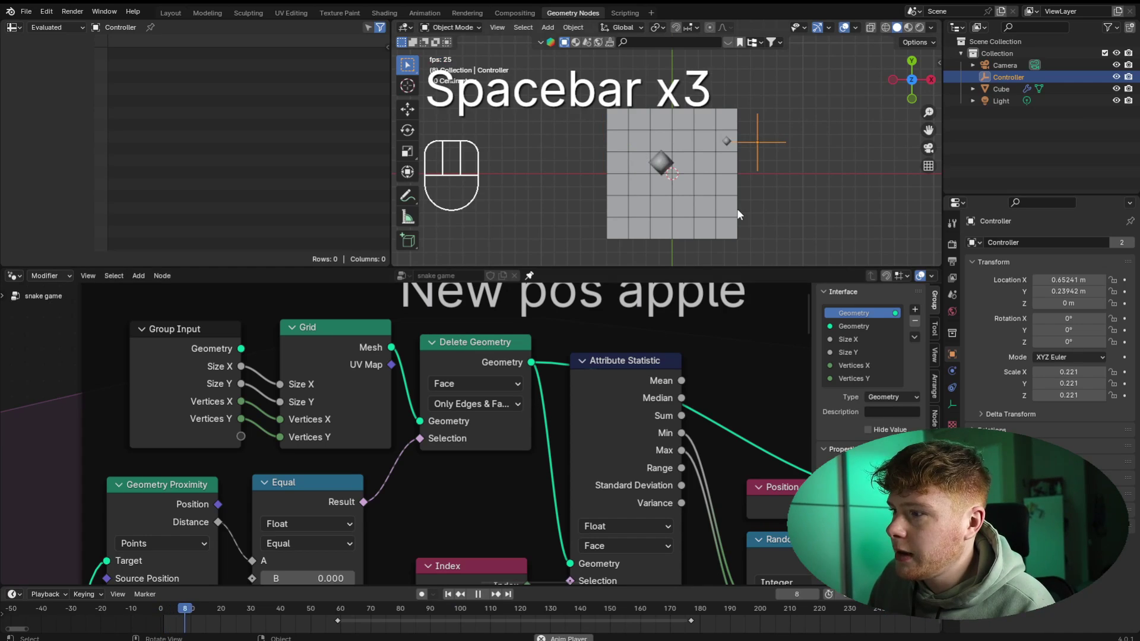
{"action": "key", "text": "g"}
{"action": "left_click", "coordinate": [636, 212]}
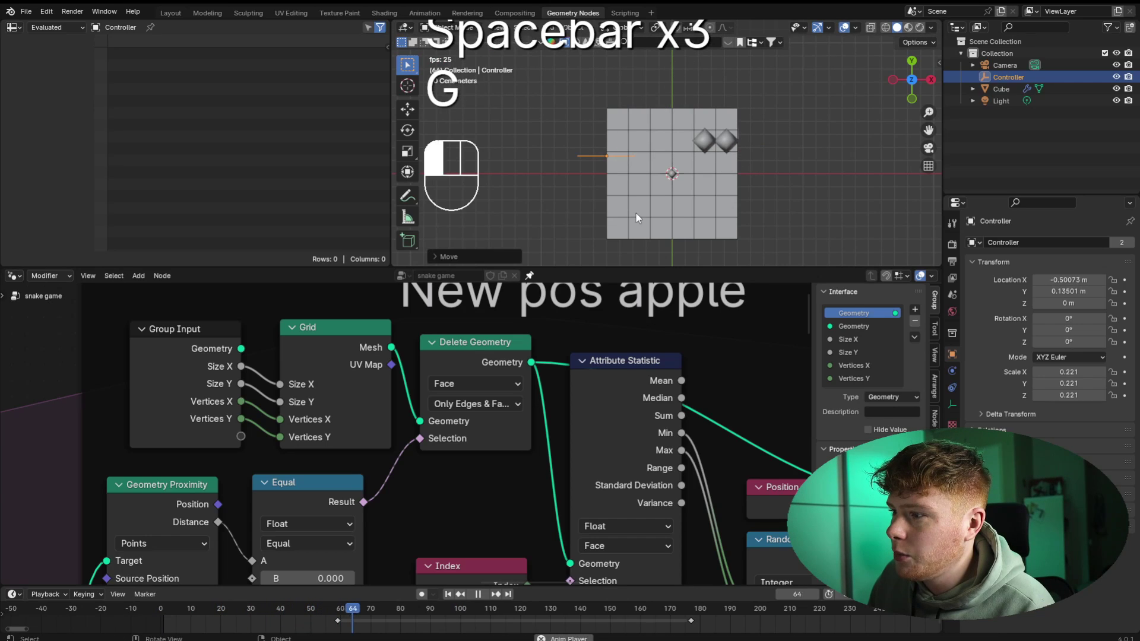
{"action": "key", "text": "space"}
{"action": "scroll", "coordinate": [751, 152], "scroll_direction": "up", "scroll_amount": 3}
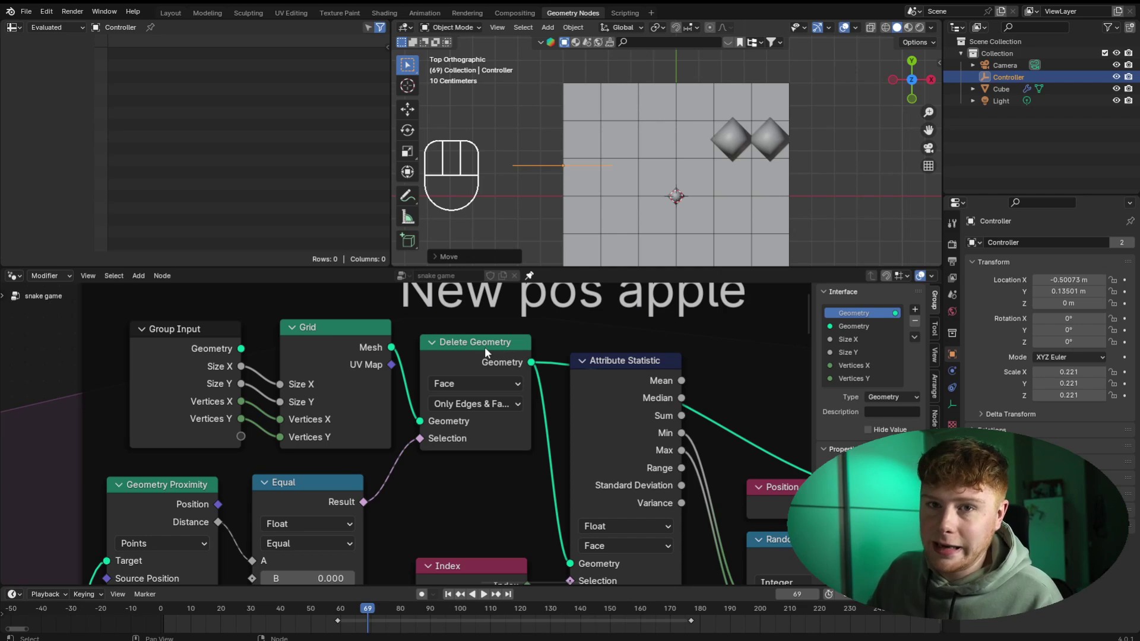
- Add a Float Named Attribute node reading Length, placed below Geometry Proximity in the New pos apple frame
{"action": "scroll", "coordinate": [436, 526], "scroll_direction": "down", "scroll_amount": 5}
{"action": "scroll", "coordinate": [501, 465], "scroll_direction": "up", "scroll_amount": 4}
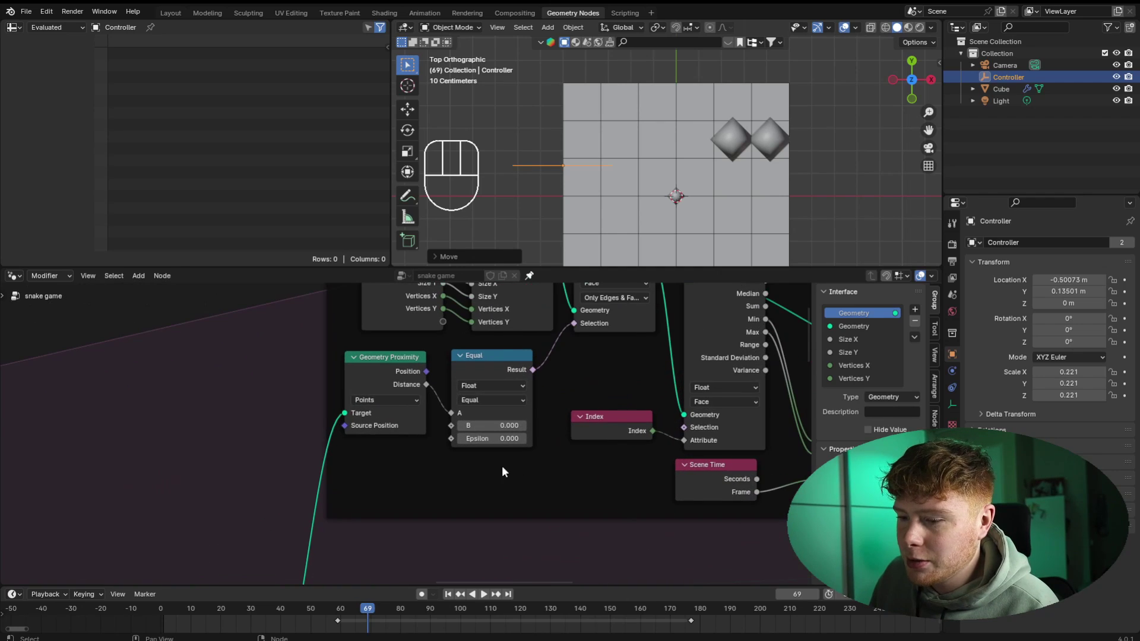
{"action": "scroll", "coordinate": [502, 471], "scroll_direction": "down", "scroll_amount": 2}
{"action": "scroll", "coordinate": [504, 420], "scroll_direction": "up", "scroll_amount": 1}
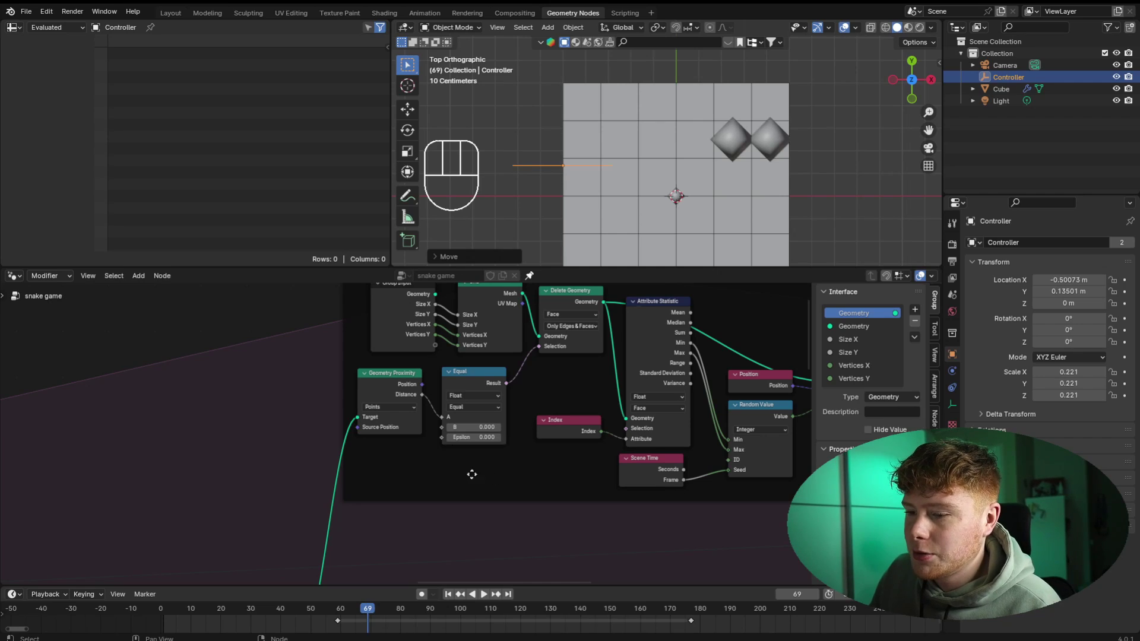
{"action": "scroll", "coordinate": [472, 474], "scroll_direction": "up", "scroll_amount": 2}
{"action": "key", "text": "shift+a"}
{"action": "type", "text": "named"}
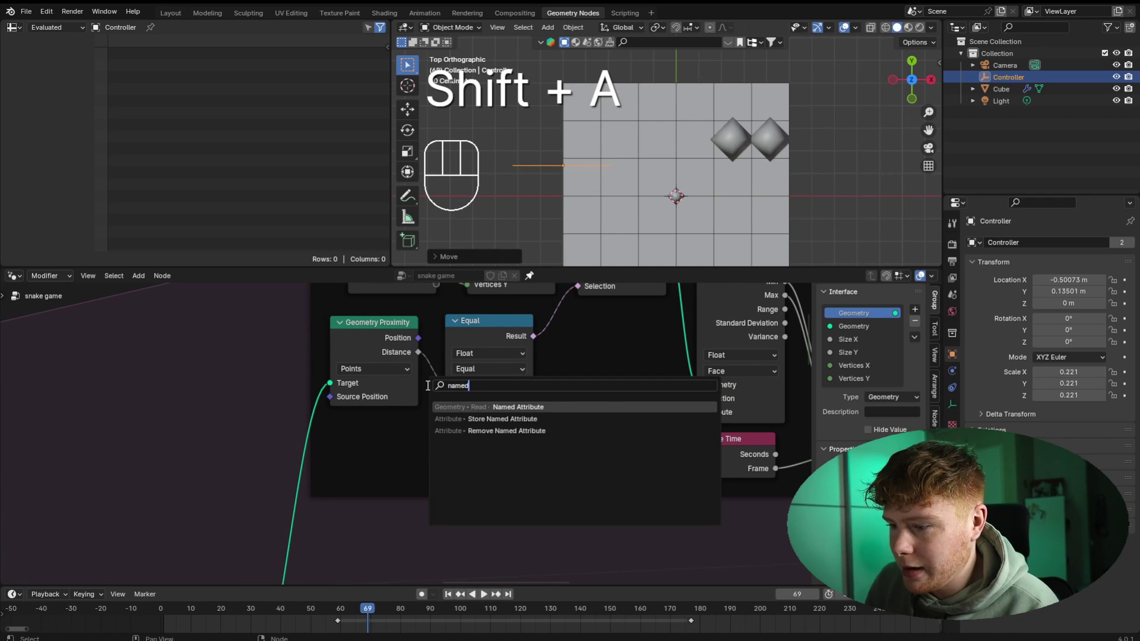
{"action": "key", "text": "Return"}
{"action": "left_click", "coordinate": [383, 479]}
{"action": "left_click", "coordinate": [393, 485]}
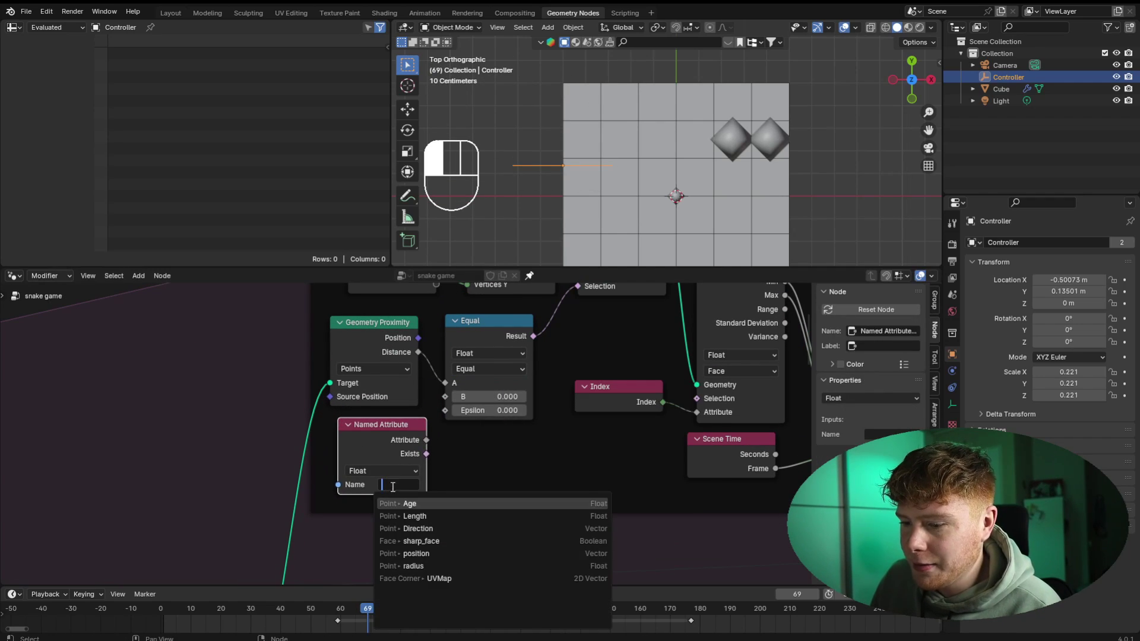
{"action": "left_click", "coordinate": [414, 516]}
{"action": "left_click_drag", "start_coordinate": [415, 459], "coordinate": [401, 458]}
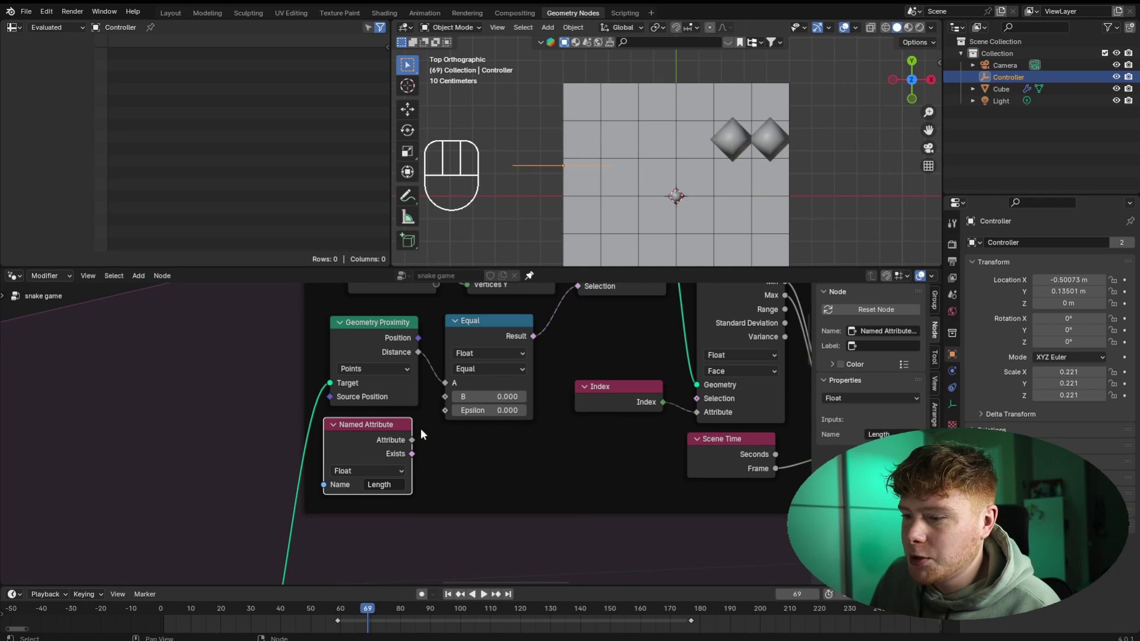
- Review the New pos apple nodes and the Simulation Input's outputs to find the geometry for the Length attribute
{"action": "scroll", "coordinate": [420, 433], "scroll_direction": "down", "scroll_amount": 3}
{"action": "middle_click_drag", "start_coordinate": [420, 432], "coordinate": [370, 486]}
{"action": "scroll", "coordinate": [367, 491], "scroll_direction": "up", "scroll_amount": 2}
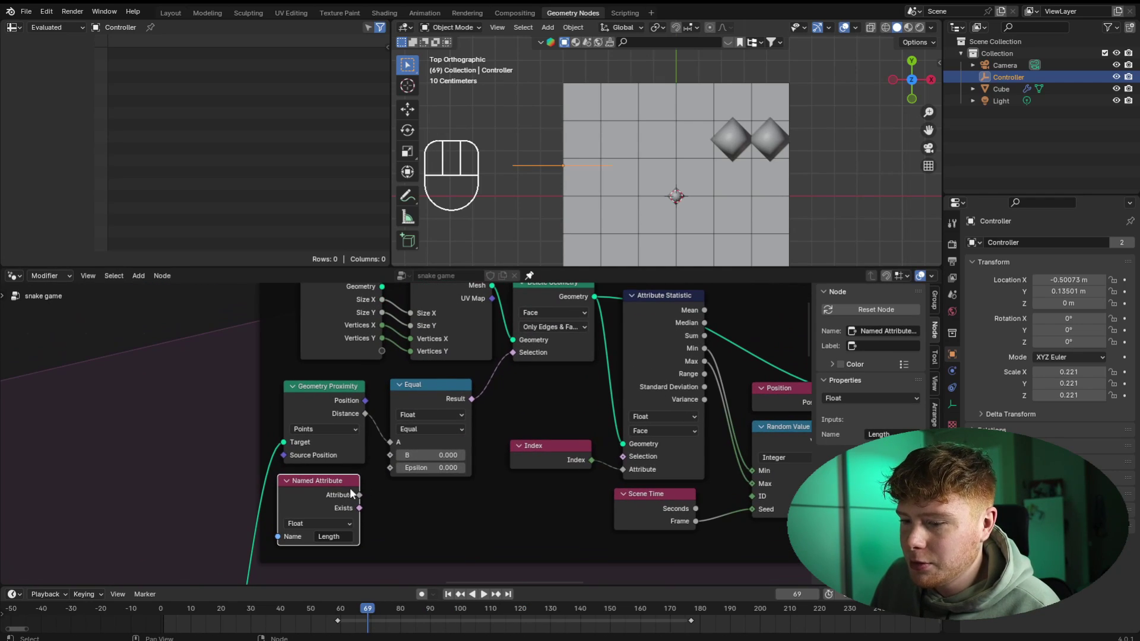
{"action": "left_click_drag", "start_coordinate": [358, 496], "coordinate": [526, 389]}
{"action": "scroll", "coordinate": [534, 395], "scroll_direction": "down", "scroll_amount": 3}
{"action": "middle_click_drag", "start_coordinate": [536, 395], "coordinate": [506, 455]}
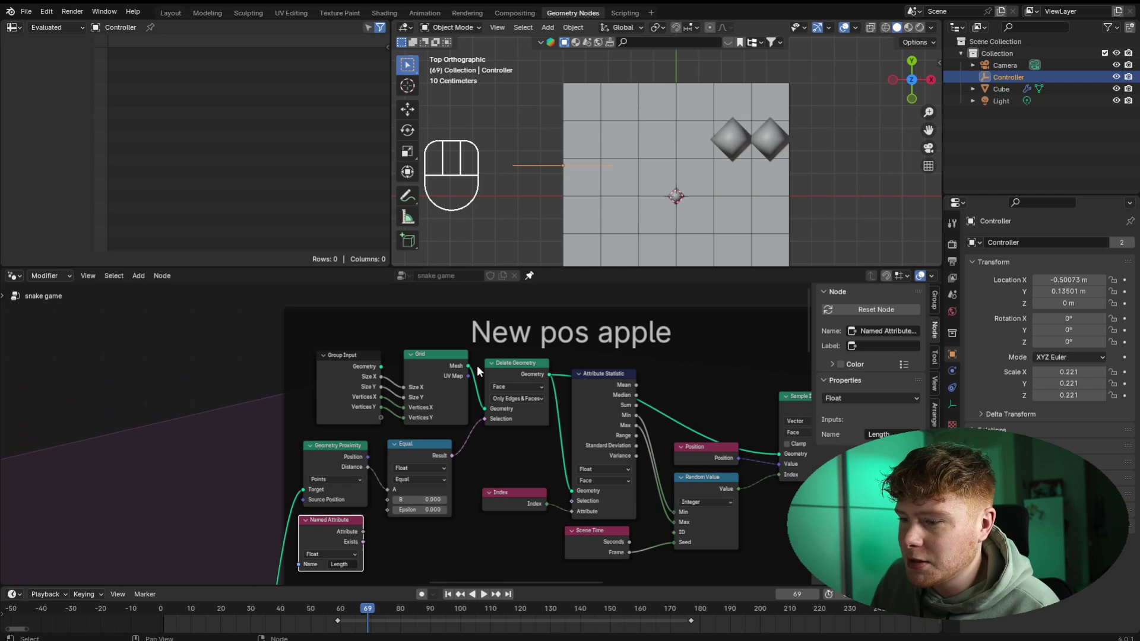
{"action": "scroll", "coordinate": [317, 551], "scroll_direction": "up", "scroll_amount": 4}
{"action": "middle_click_drag", "start_coordinate": [318, 550], "coordinate": [368, 469]}
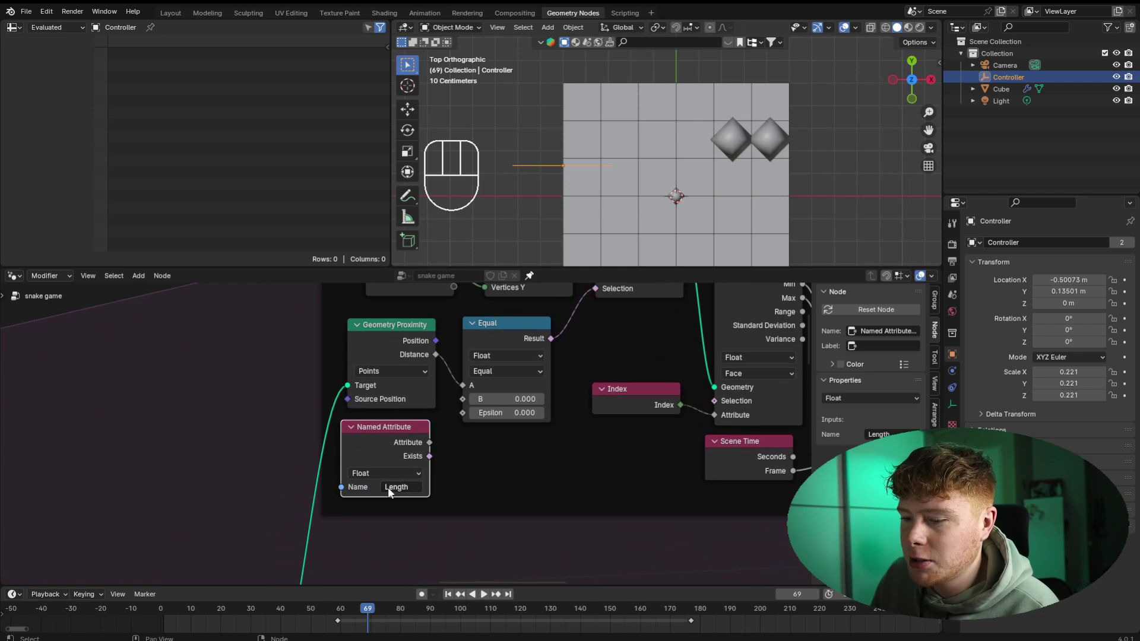
{"action": "scroll", "coordinate": [436, 503], "scroll_direction": "down", "scroll_amount": 4}
{"action": "scroll", "coordinate": [354, 444], "scroll_direction": "up", "scroll_amount": 4}
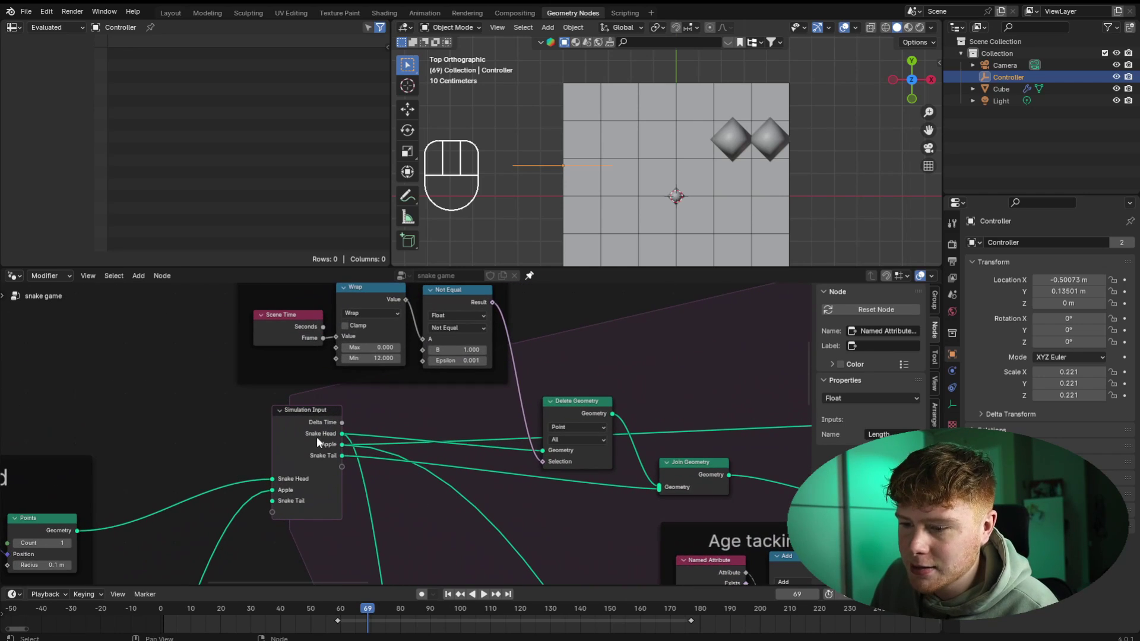
{"action": "scroll", "coordinate": [415, 432], "scroll_direction": "down", "scroll_amount": 5}
{"action": "middle_click_drag", "start_coordinate": [668, 336], "coordinate": [290, 477]}
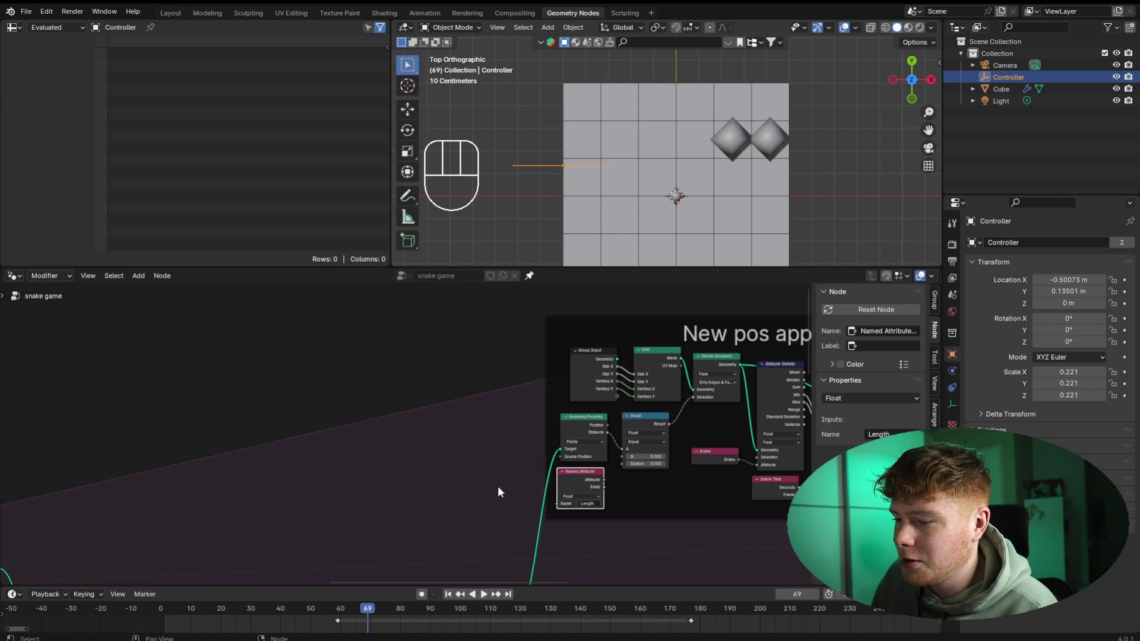
{"action": "scroll", "coordinate": [498, 492], "scroll_direction": "up", "scroll_amount": 2}
{"action": "middle_click_drag", "start_coordinate": [498, 491], "coordinate": [312, 439]}
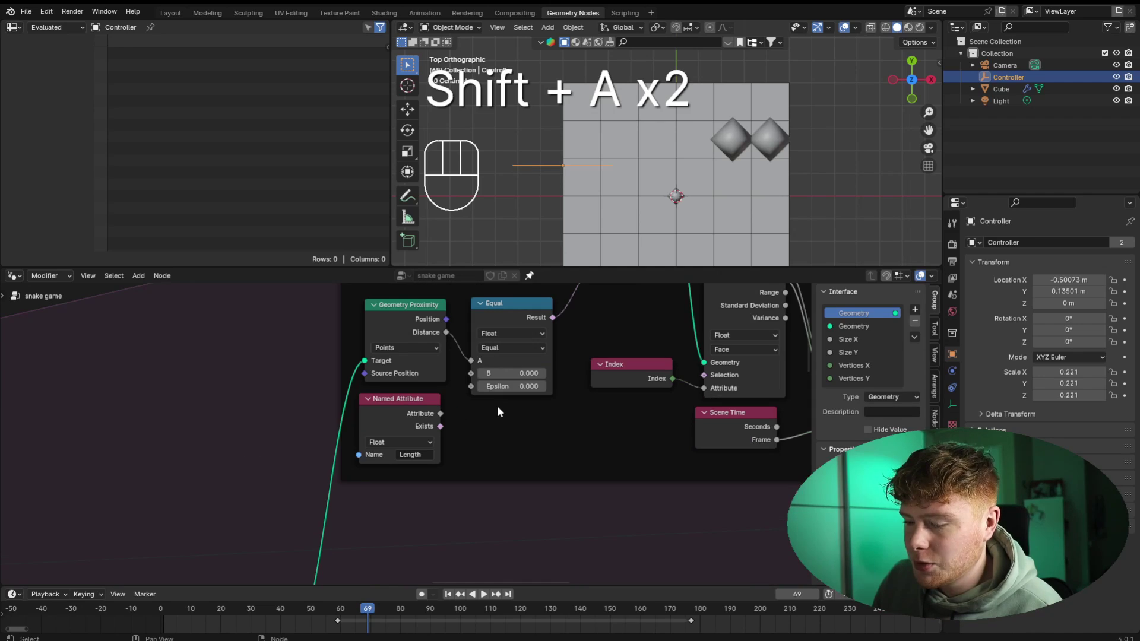
- Add a Sample Index node beside the Length Named Attribute and connect the Attribute output to its Value input
{"action": "key", "text": "shift+a"}
{"action": "type", "text": "sample index"}
{"action": "key", "text": "Return"}
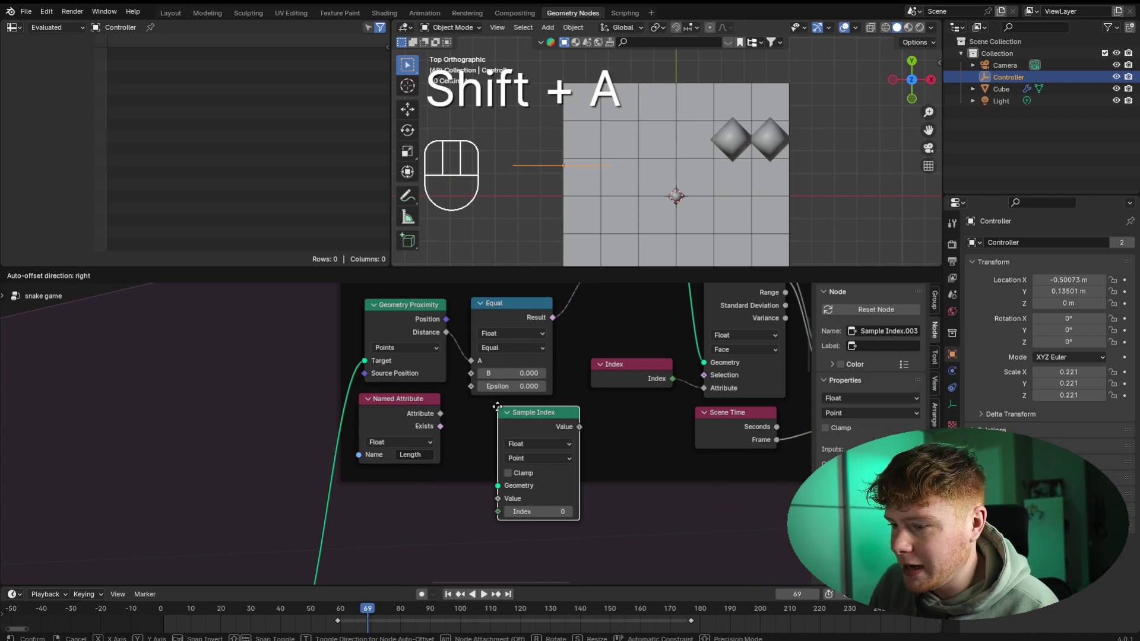
{"action": "left_click", "coordinate": [496, 406]}
{"action": "left_click_drag", "start_coordinate": [524, 412], "coordinate": [495, 410]}
{"action": "scroll", "coordinate": [430, 443], "scroll_direction": "up", "scroll_amount": 1}
{"action": "middle_click_drag", "start_coordinate": [430, 443], "coordinate": [423, 408]}
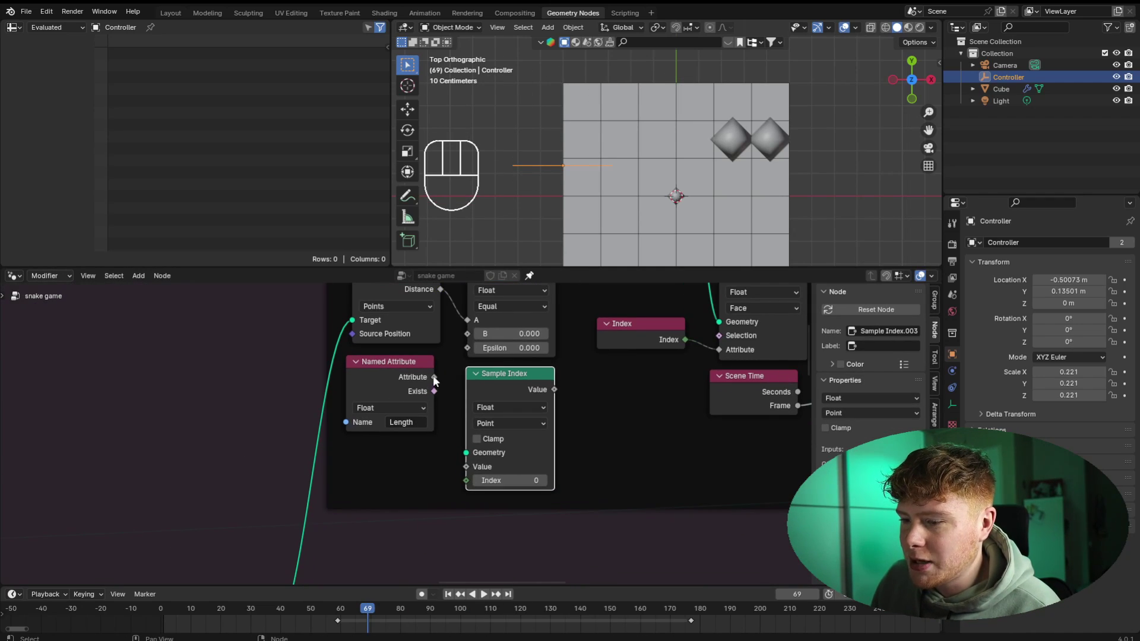
{"action": "left_click_drag", "start_coordinate": [434, 377], "coordinate": [467, 467]}
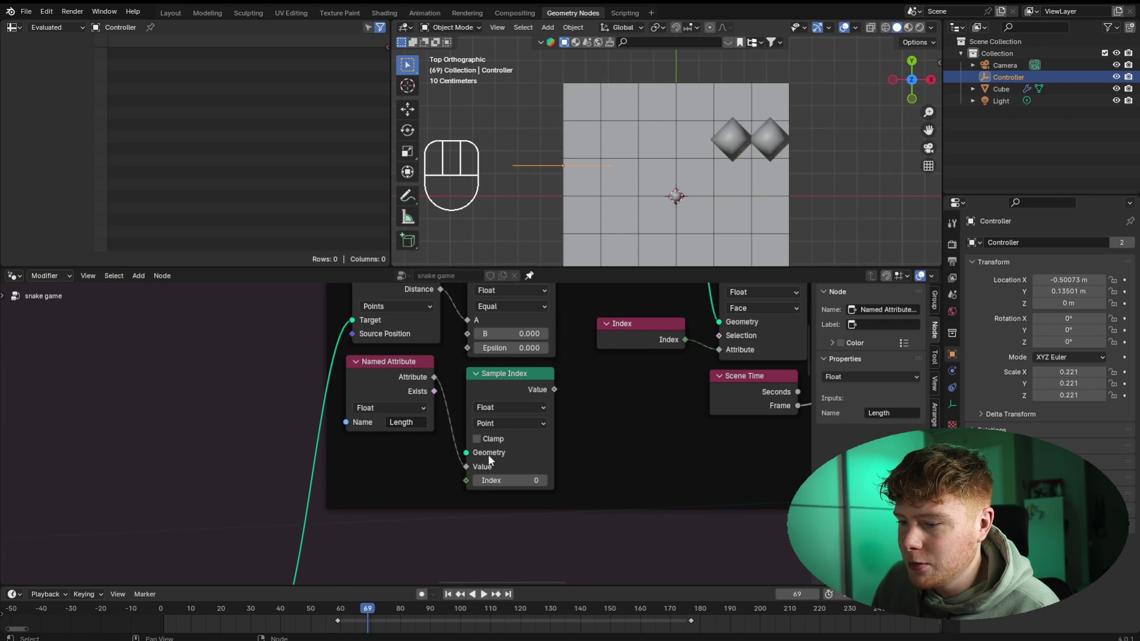
{"action": "middle_click_drag", "start_coordinate": [488, 454], "coordinate": [479, 430]}
{"action": "scroll", "coordinate": [479, 430], "scroll_direction": "up", "scroll_amount": 1}
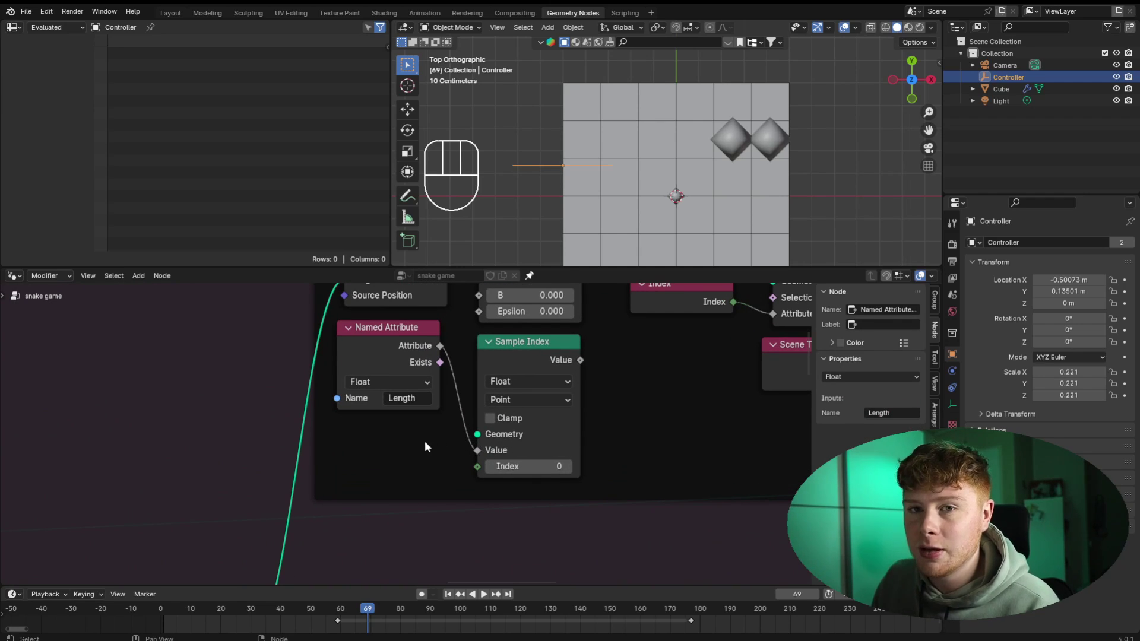
- Connect the Simulation Input's geometry output to the new Sample Index node's Geometry input
{"action": "scroll", "coordinate": [410, 450], "scroll_direction": "down", "scroll_amount": 5}
{"action": "middle_click_drag", "start_coordinate": [238, 480], "coordinate": [511, 445]}
{"action": "scroll", "coordinate": [457, 445], "scroll_direction": "down", "scroll_amount": 2}
{"action": "middle_click_drag", "start_coordinate": [380, 460], "coordinate": [511, 438]}
{"action": "scroll", "coordinate": [441, 448], "scroll_direction": "down", "scroll_amount": 2}
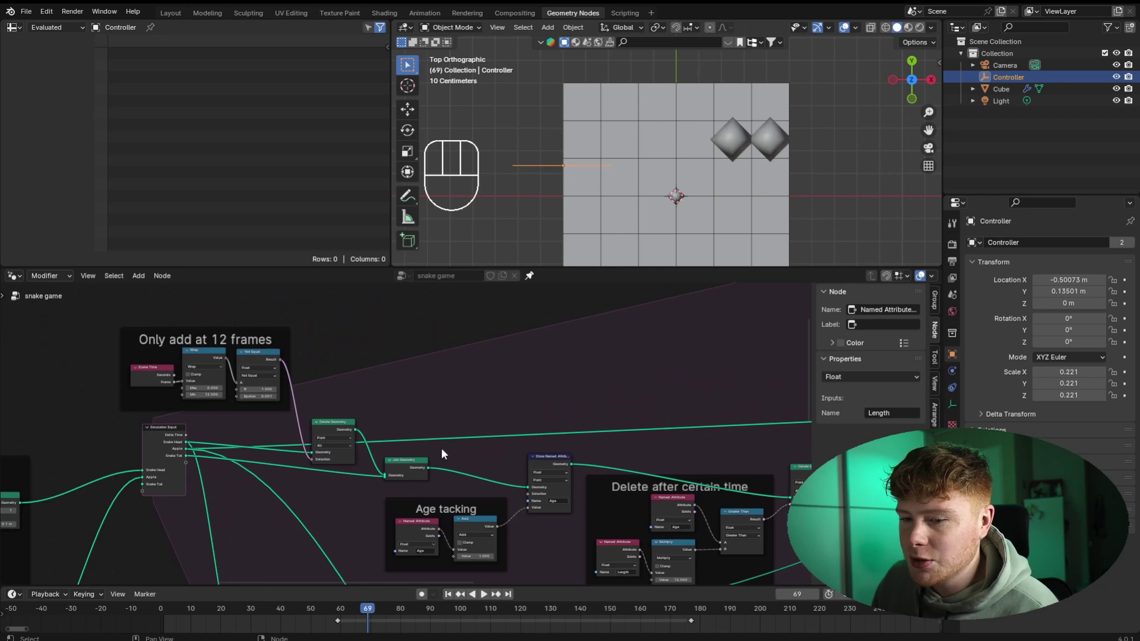
{"action": "scroll", "coordinate": [441, 447], "scroll_direction": "up", "scroll_amount": 2}
{"action": "left_click_drag", "start_coordinate": [83, 446], "coordinate": [532, 453]}
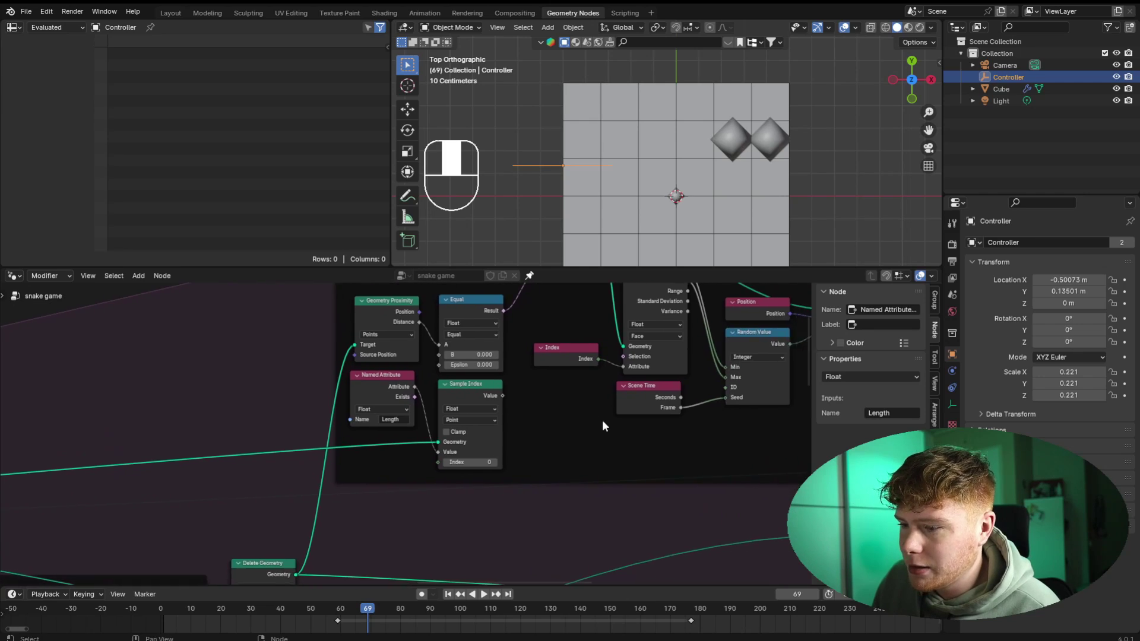
{"action": "scroll", "coordinate": [602, 422], "scroll_direction": "up", "scroll_amount": 4}
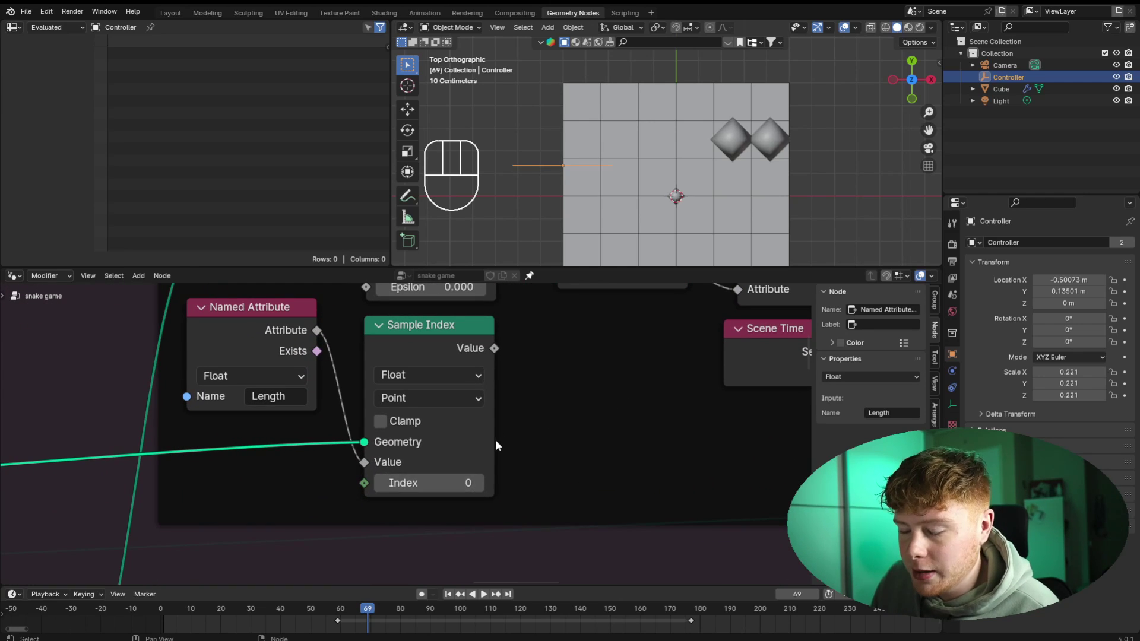
{"action": "middle_click_drag", "start_coordinate": [496, 446], "coordinate": [423, 488]}
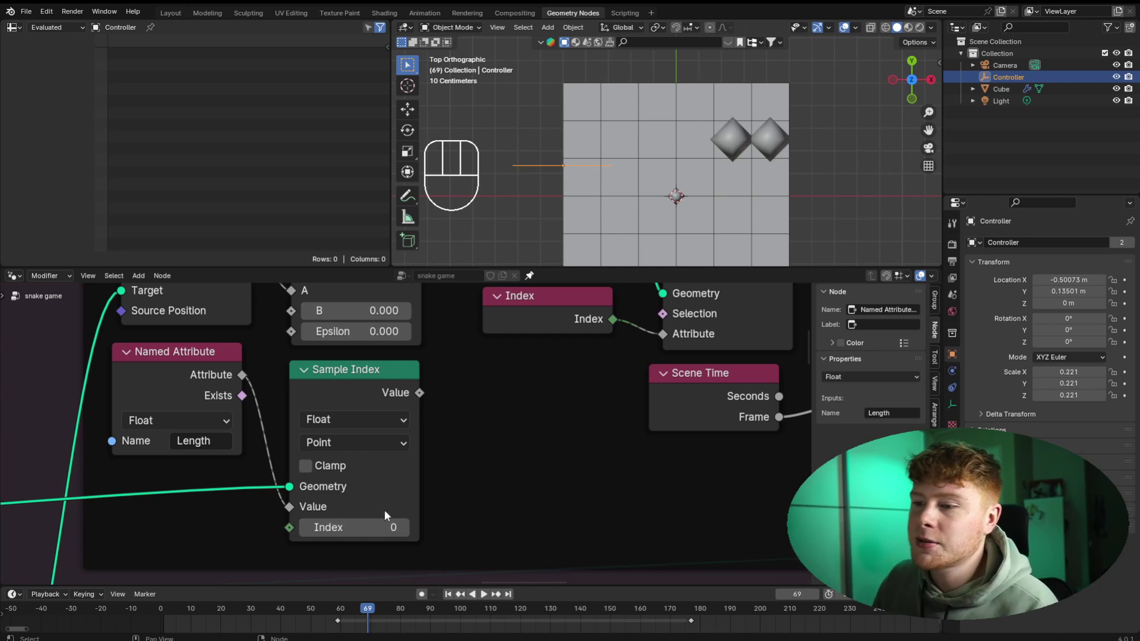
- Move the Index, Attribute Statistic, Scene Time, Random Value, Position and final Sample Index nodes away from Delete Geometry to make room
{"action": "scroll", "coordinate": [383, 510], "scroll_direction": "down", "scroll_amount": 4}
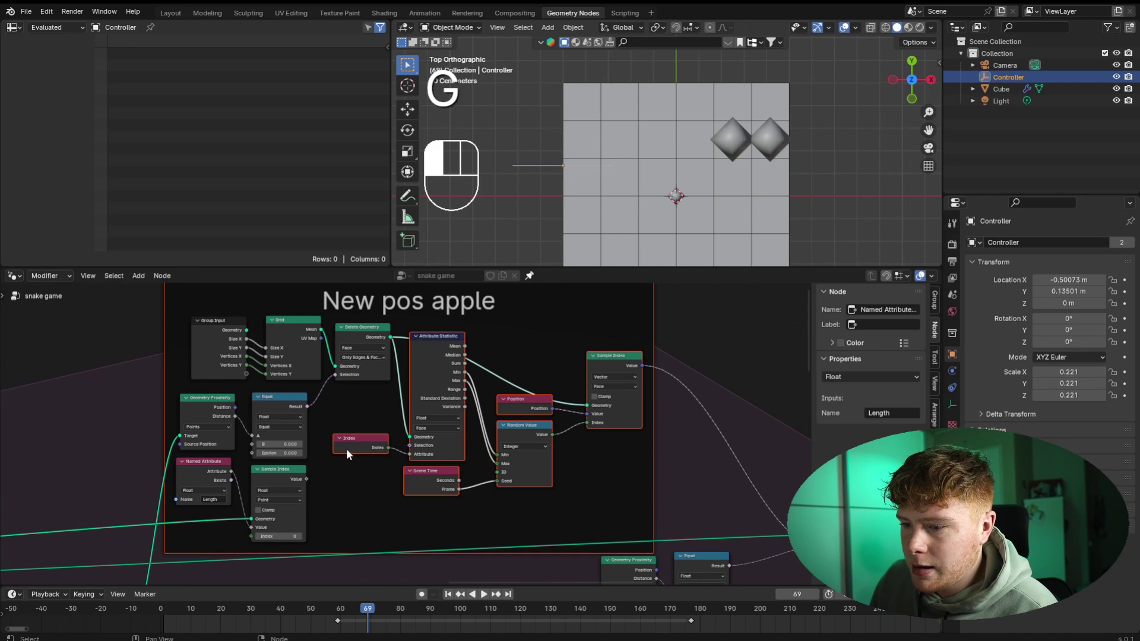
{"action": "left_click", "coordinate": [347, 448]}
{"action": "left_click", "coordinate": [422, 385], "text": "shift"}
{"action": "left_click", "coordinate": [432, 479], "text": "shift"}
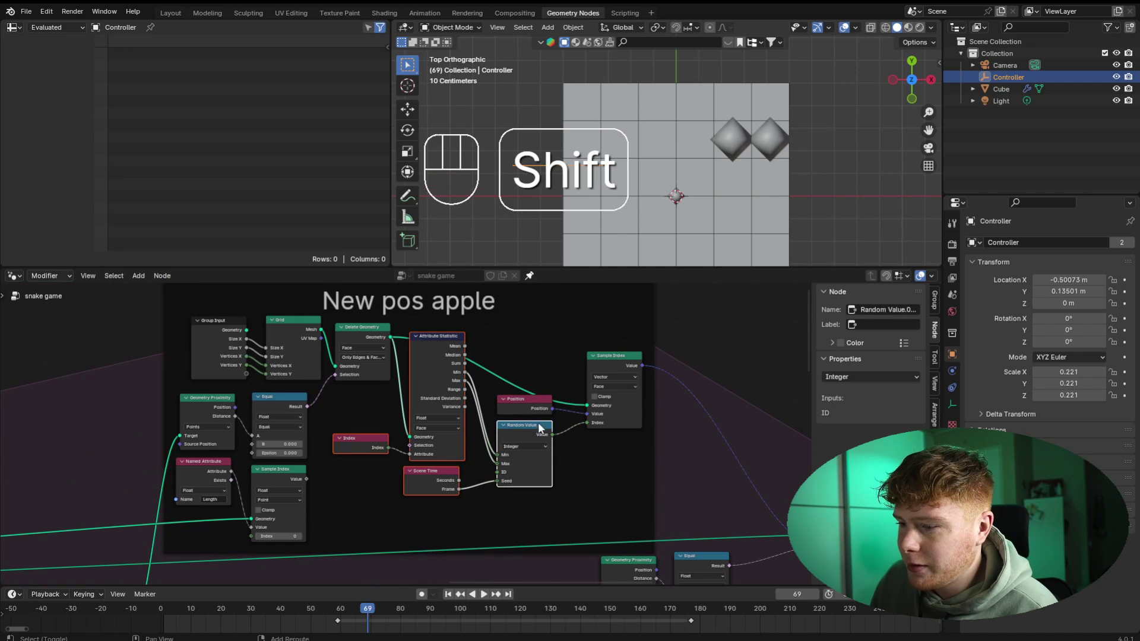
{"action": "left_click", "coordinate": [523, 443], "text": "shift"}
{"action": "left_click", "coordinate": [523, 404], "text": "shift"}
{"action": "left_click", "coordinate": [606, 376]}
{"action": "left_click", "coordinate": [608, 364], "text": "shift"}
{"action": "key", "text": "g"}
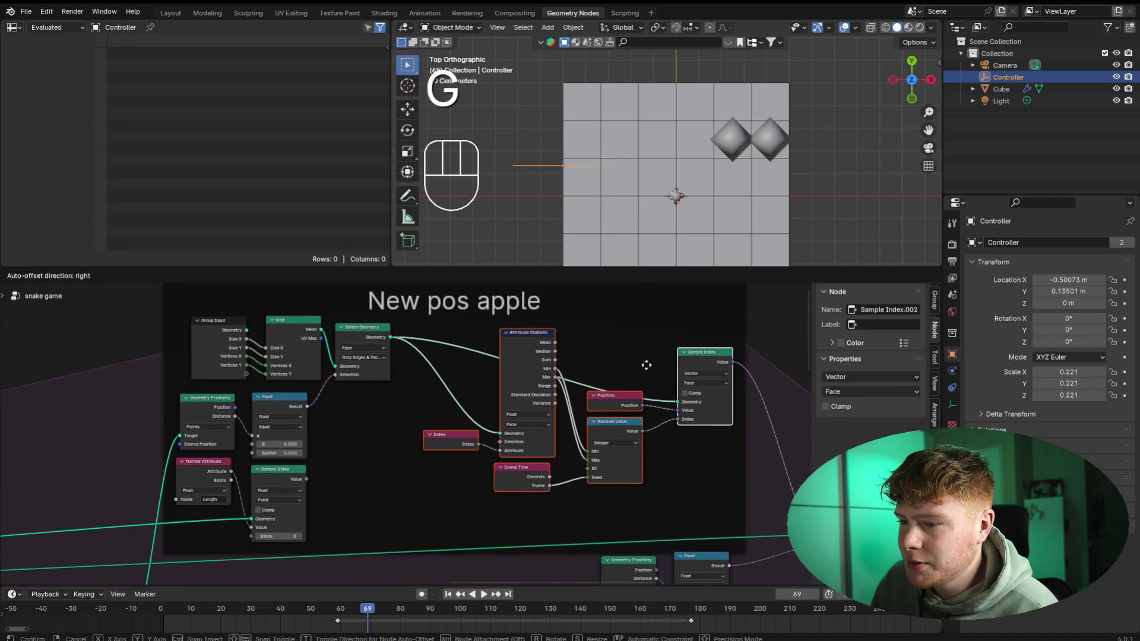
{"action": "left_click", "coordinate": [647, 364]}
{"action": "scroll", "coordinate": [404, 439], "scroll_direction": "up", "scroll_amount": 6}
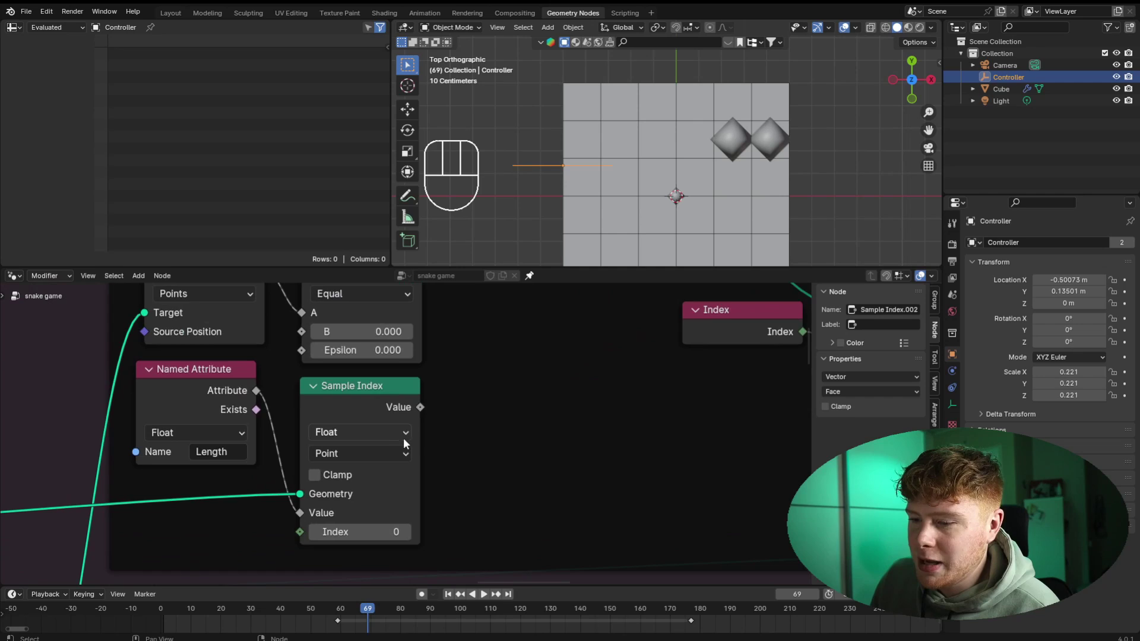
- Add a Float Greater Than compare node and connect the Length Sample Index's Value to its A input
{"action": "scroll", "coordinate": [413, 422], "scroll_direction": "down", "scroll_amount": 4}
{"action": "scroll", "coordinate": [420, 404], "scroll_direction": "down", "scroll_amount": 1}
{"action": "left_click", "coordinate": [346, 341]}
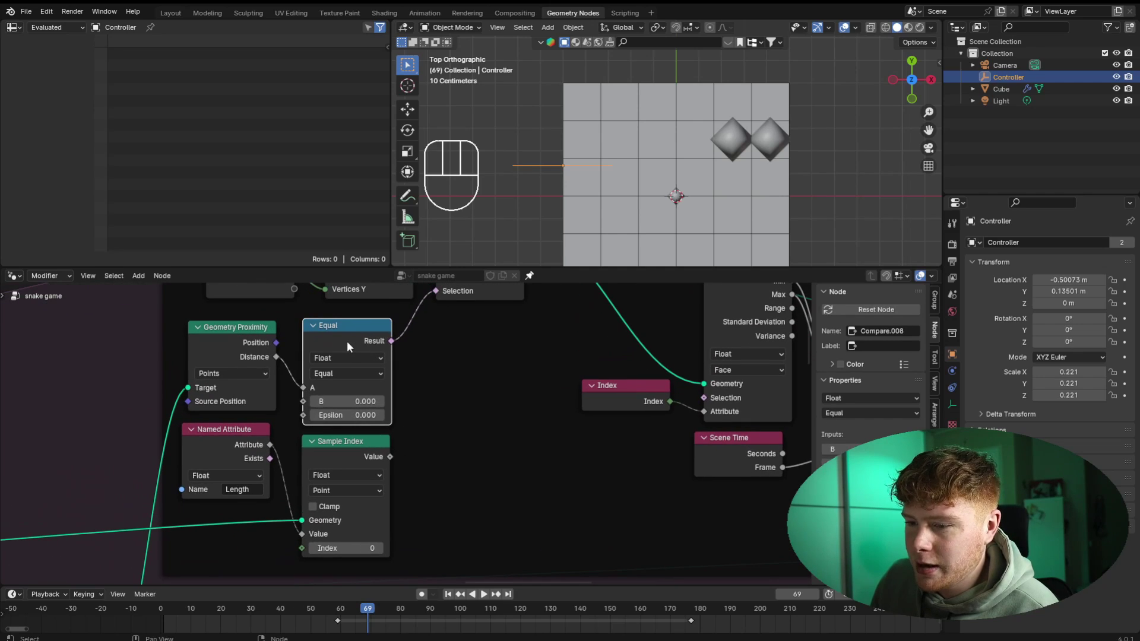
{"action": "key", "text": "shift+a"}
{"action": "type", "text": "greater"}
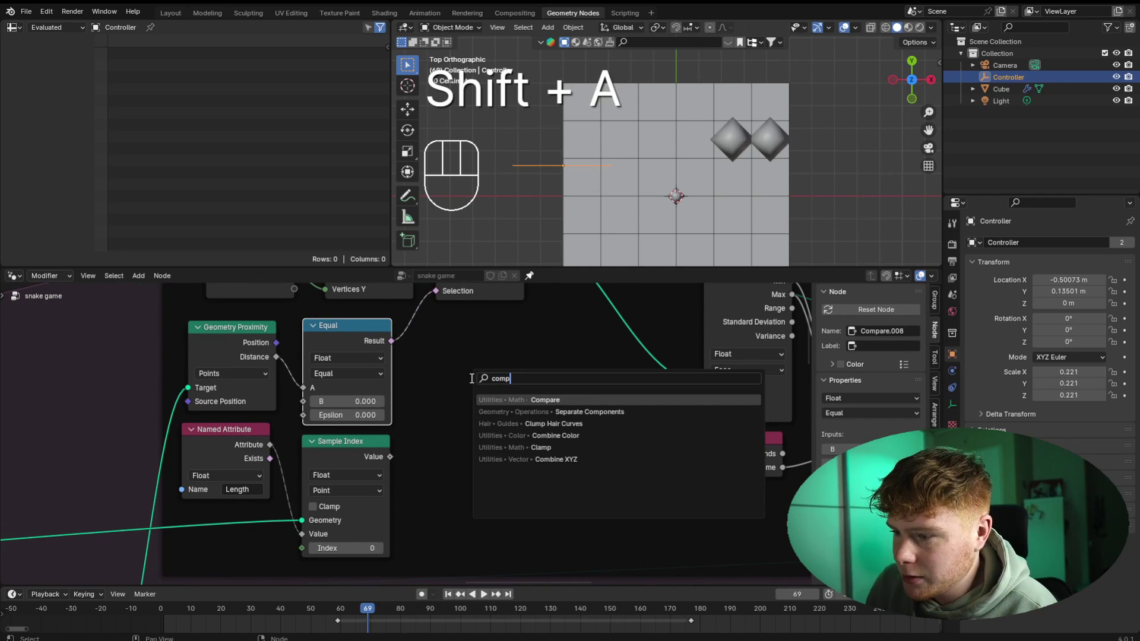
{"action": "key", "text": "Return"}
{"action": "left_click_drag", "start_coordinate": [388, 458], "coordinate": [426, 478]}
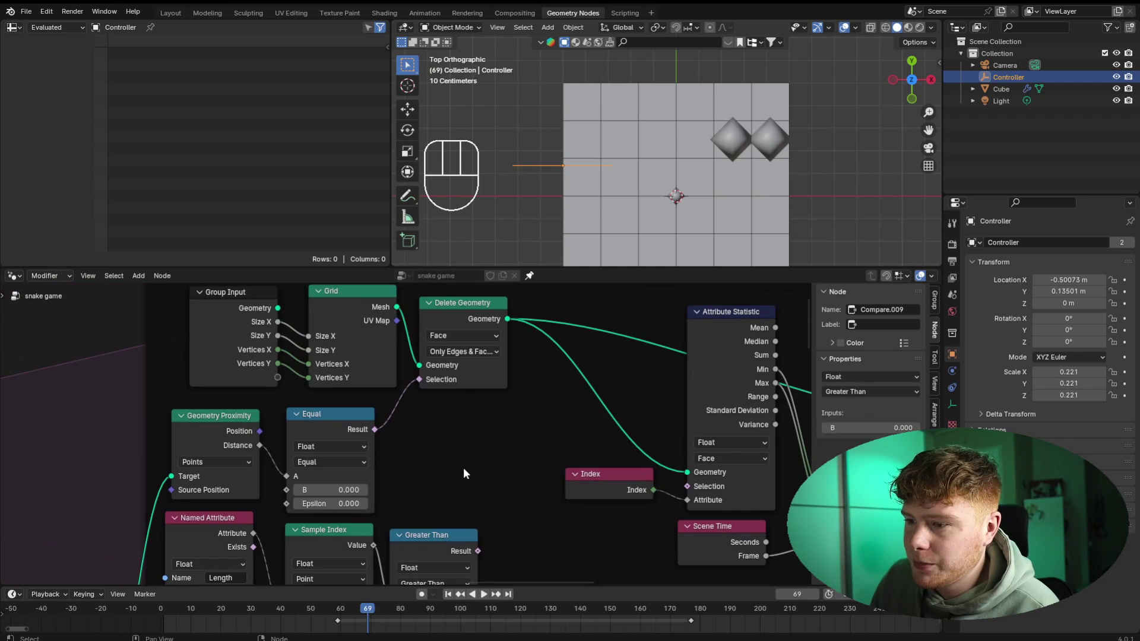
- Add a Math node below Delete Geometry, beside the Equal node, and set its operation to Multiply
{"action": "middle_click_drag", "start_coordinate": [463, 468], "coordinate": [486, 428]}
{"action": "middle_click_drag", "start_coordinate": [497, 342], "coordinate": [487, 392]}
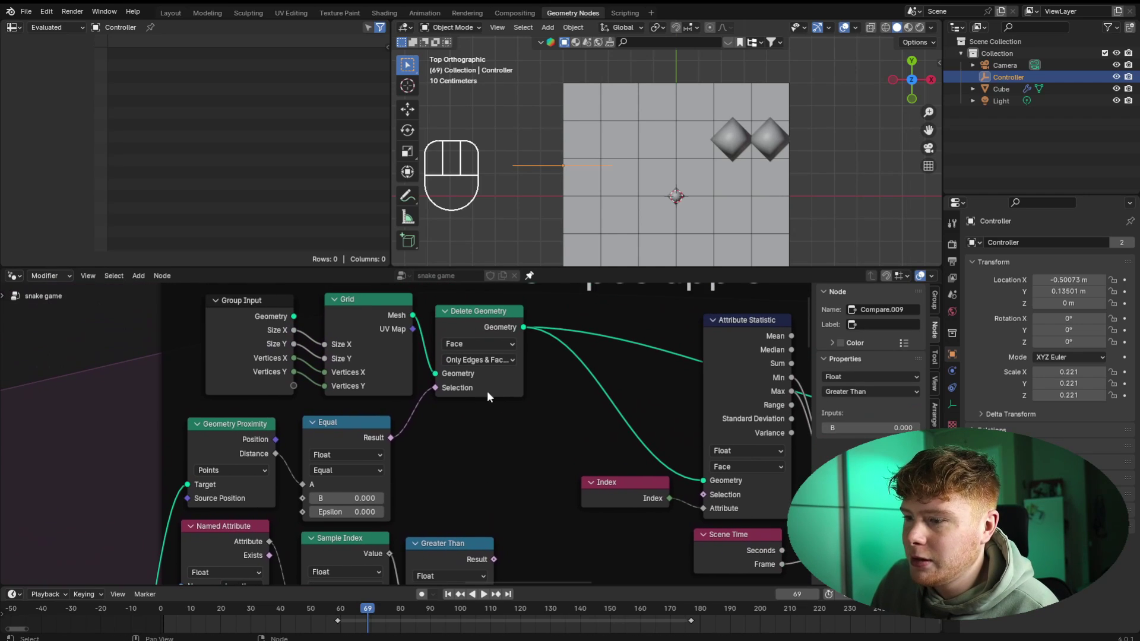
{"action": "key", "text": "shift+a"}
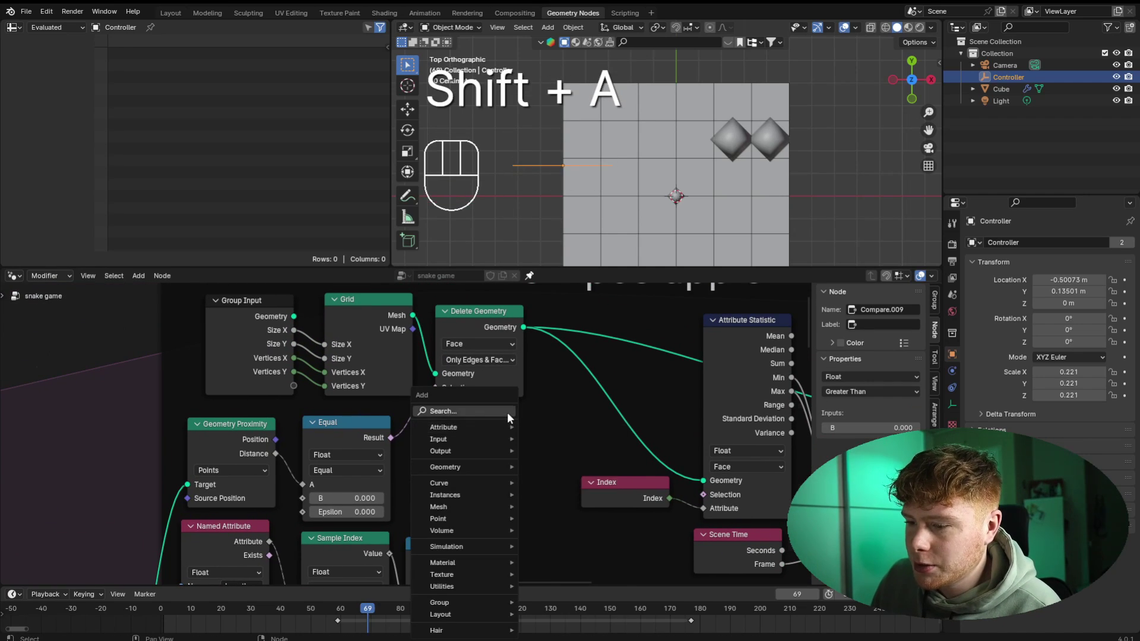
{"action": "type", "text": "math"}
{"action": "key", "text": "Return"}
{"action": "left_click", "coordinate": [465, 451]}
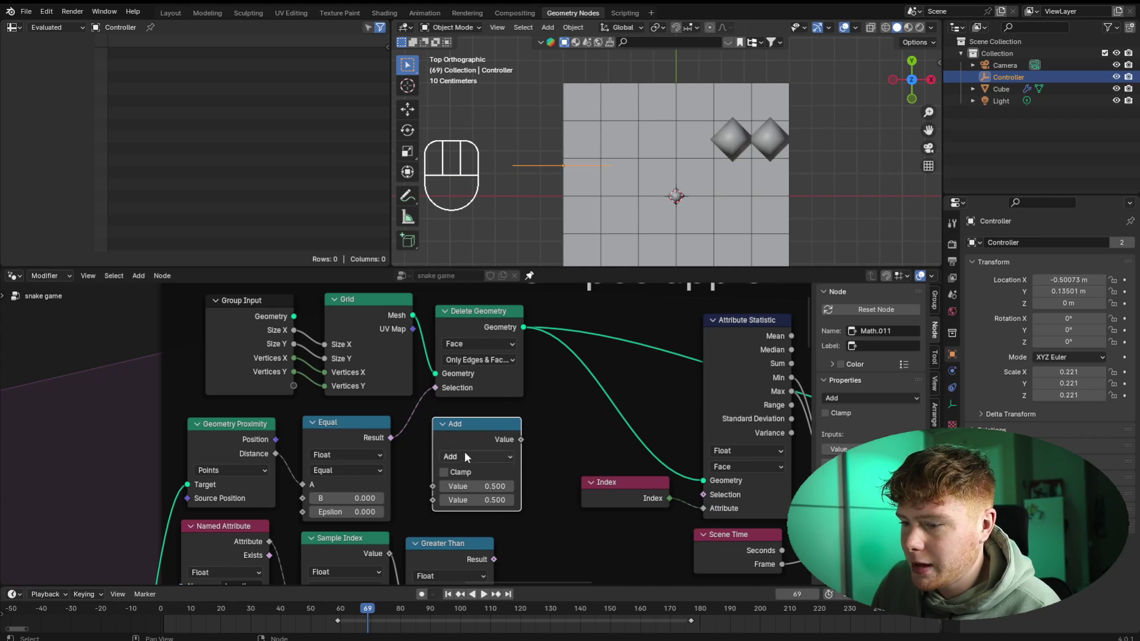
{"action": "left_click", "coordinate": [466, 454]}
{"action": "left_click", "coordinate": [458, 325]}
{"action": "middle_click_drag", "start_coordinate": [461, 437], "coordinate": [401, 367]}
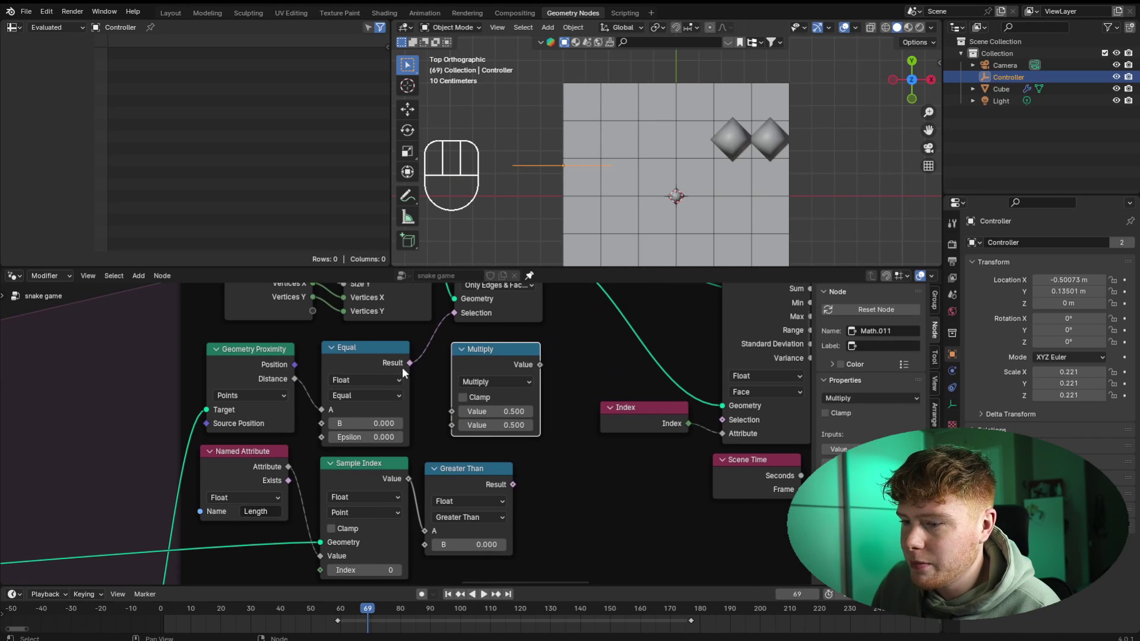
- Multiply the Equal and Greater Than results and connect the Multiply node's Value to Delete Geometry's Selection
{"action": "left_click_drag", "start_coordinate": [410, 363], "coordinate": [452, 411]}
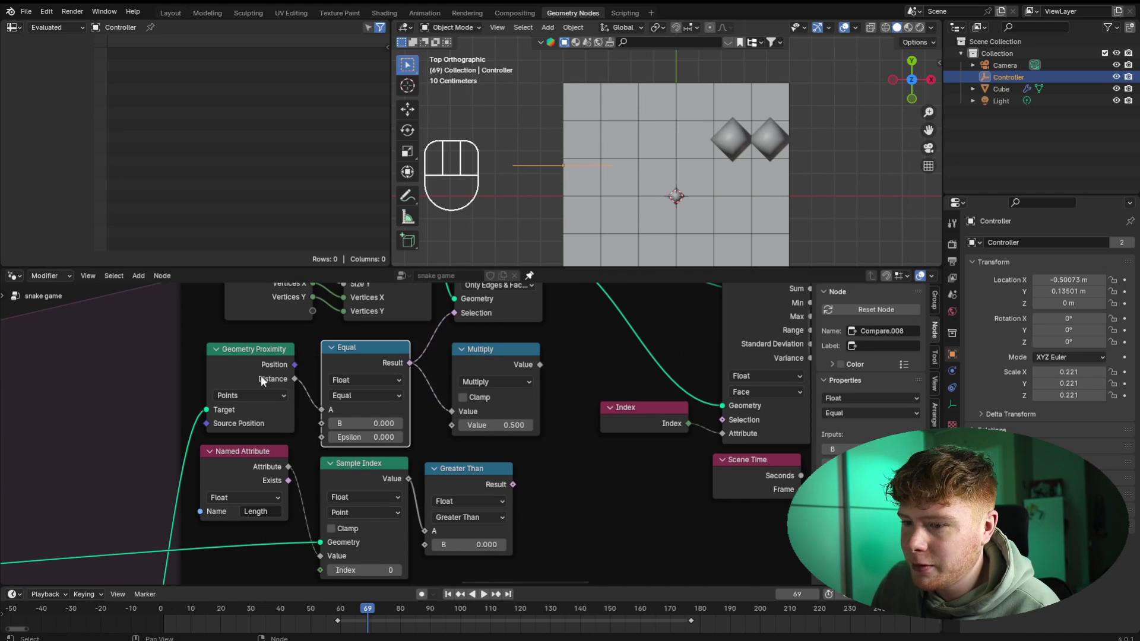
{"action": "left_click_drag", "start_coordinate": [514, 484], "coordinate": [518, 423]}
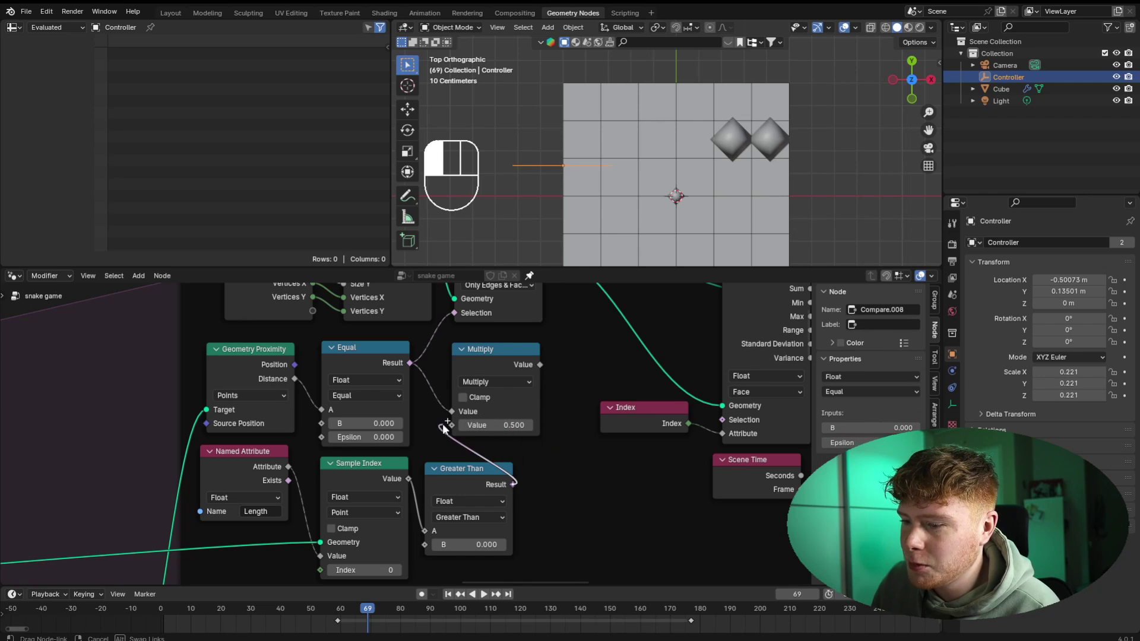
{"action": "left_click_drag", "start_coordinate": [444, 427], "coordinate": [449, 424]}
{"action": "middle_click_drag", "start_coordinate": [547, 358], "coordinate": [478, 469]}
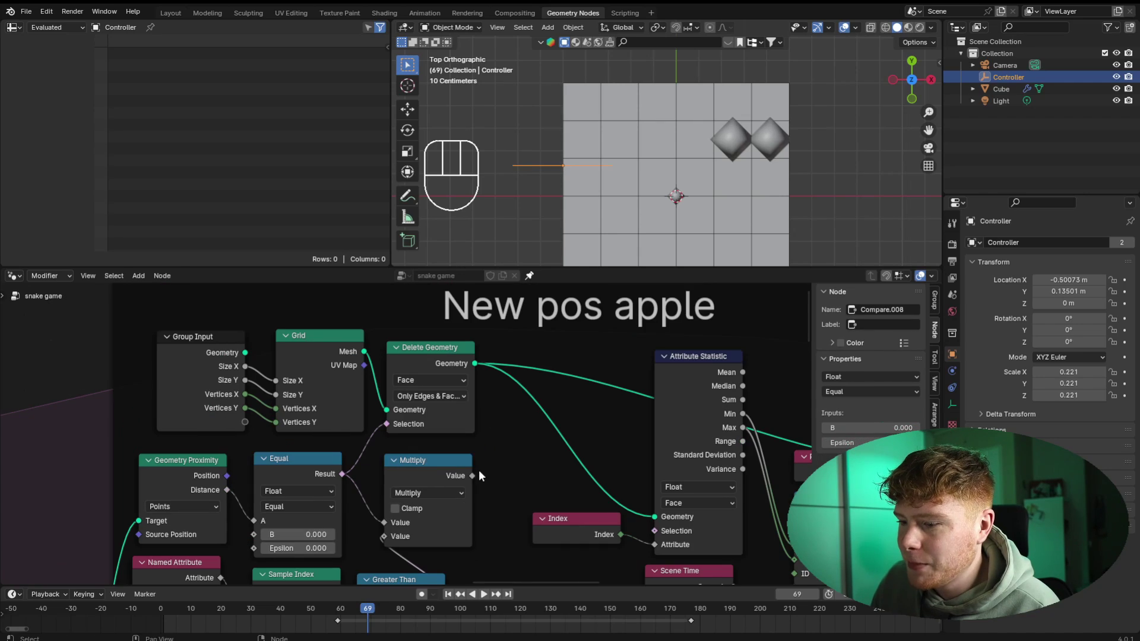
{"action": "left_click_drag", "start_coordinate": [473, 476], "coordinate": [505, 428]}
{"action": "left_click_drag", "start_coordinate": [386, 428], "coordinate": [386, 424]}
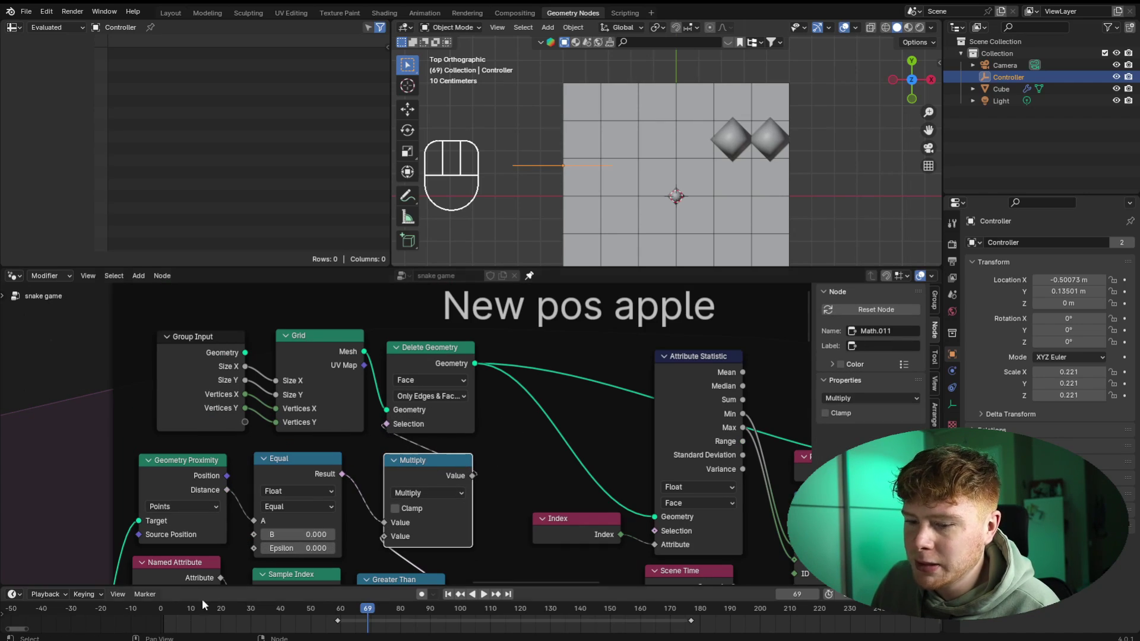
- Play the animation from the first frame and steer the snake with the Controller to test apple respawning
{"action": "key", "text": "shift+Left"}
{"action": "key", "text": "space"}
{"action": "key", "text": "g"}
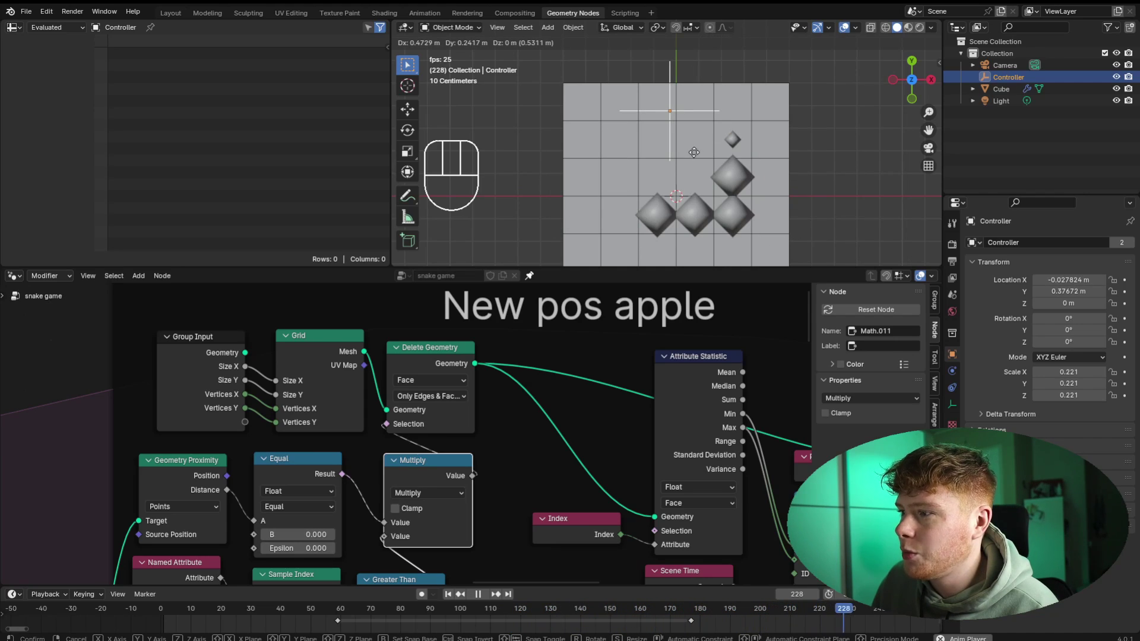
{"action": "left_click", "coordinate": [575, 222]}
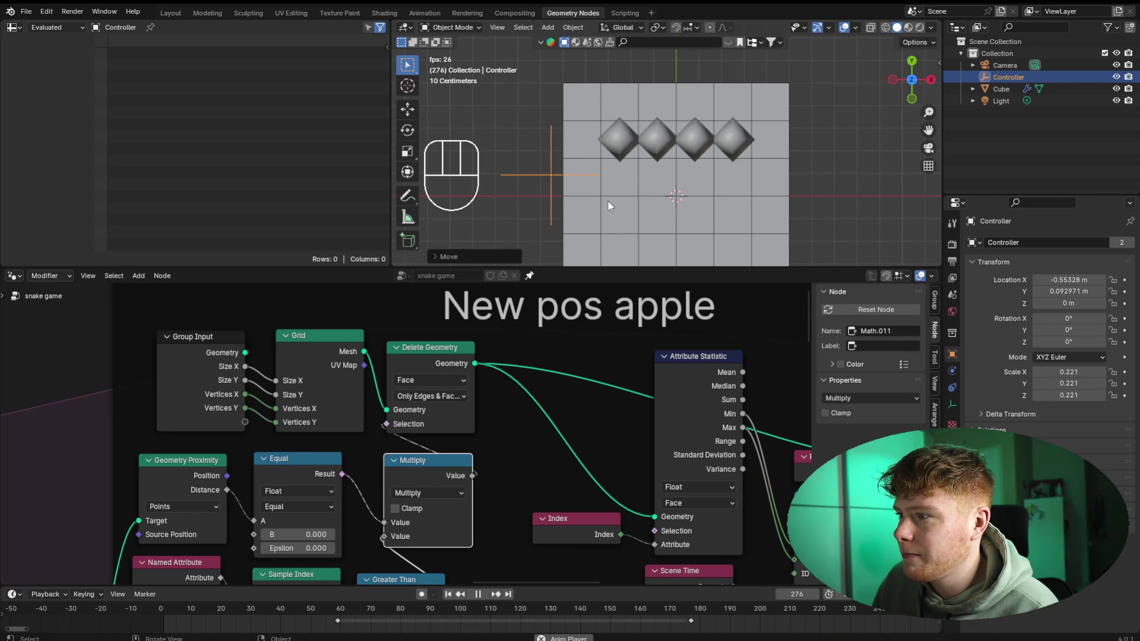
{"action": "key", "text": "space"}
{"action": "key", "text": "g"}
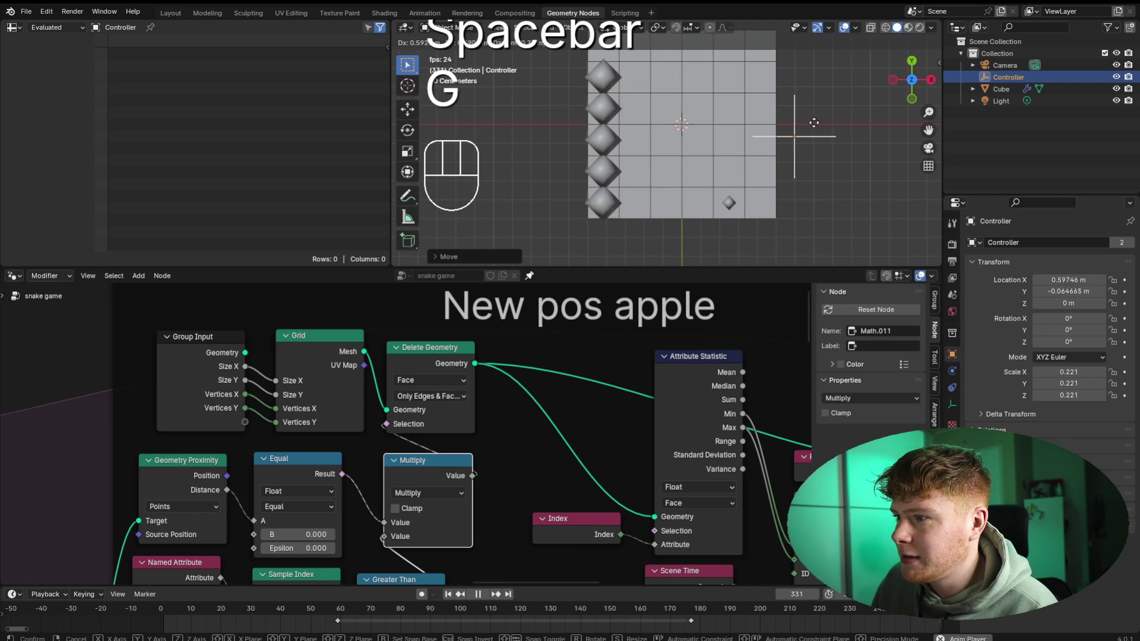
{"action": "key", "text": "g"}
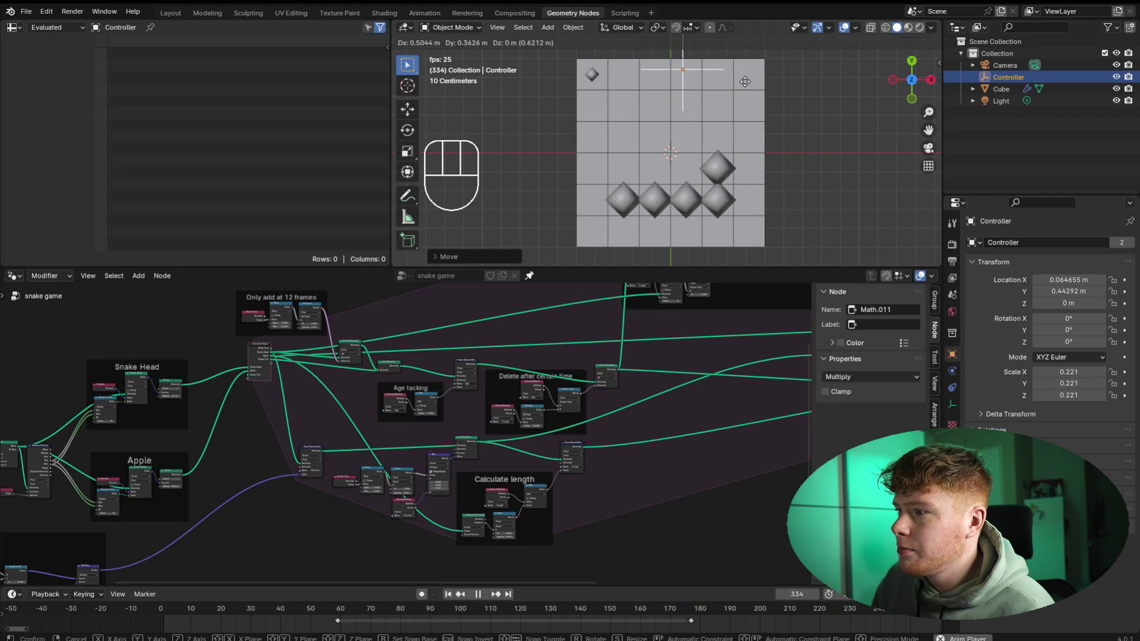
{"action": "left_click", "coordinate": [742, 130]}
{"action": "key", "text": "space"}
- Annotate the snake's head with a circle and arrows pointing up, right and left
{"action": "mouse_move", "coordinate": [742, 130]}
{"action": "middle_mouse_down", "text": "shift"}
{"action": "mouse_move", "coordinate": [718, 201]}
{"action": "mouse_move", "coordinate": [692, 190]}
{"action": "mouse_move", "coordinate": [665, 144]}
{"action": "mouse_move", "coordinate": [710, 185]}
{"action": "middle_mouse_up", "text": "shift"}
{"action": "scroll", "coordinate": [691, 185], "scroll_direction": "up", "scroll_amount": 1}
{"action": "left_click", "coordinate": [411, 194]}
{"action": "scroll", "coordinate": [677, 164], "scroll_direction": "up", "scroll_amount": 1}
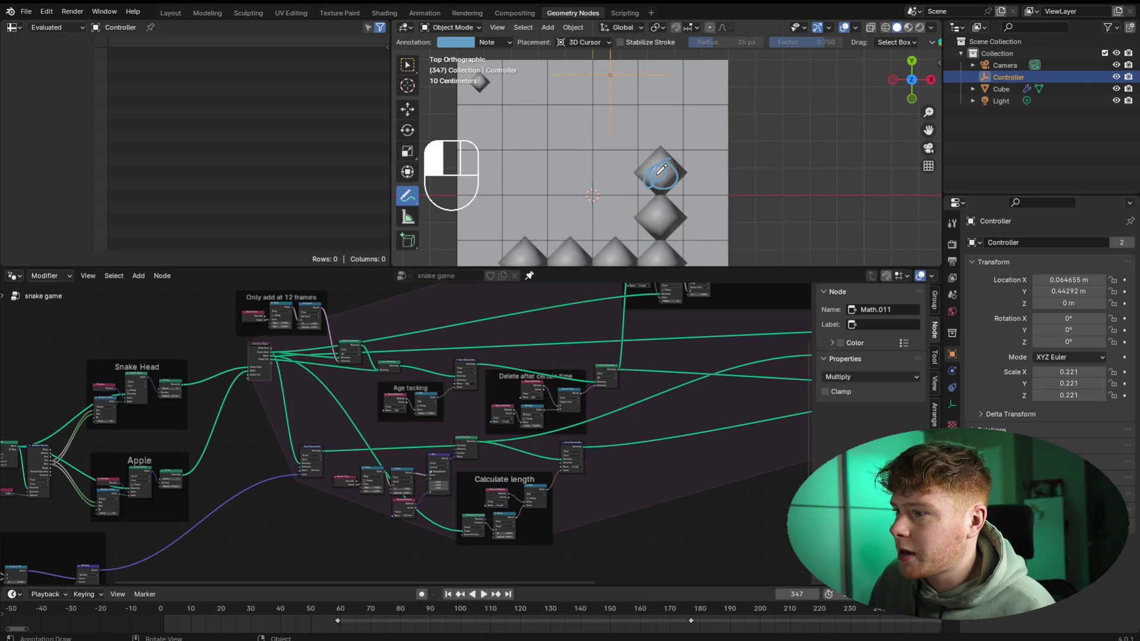
{"action": "scroll", "coordinate": [661, 156], "scroll_direction": "down", "scroll_amount": 1}
{"action": "scroll", "coordinate": [690, 147], "scroll_direction": "up", "scroll_amount": 1}
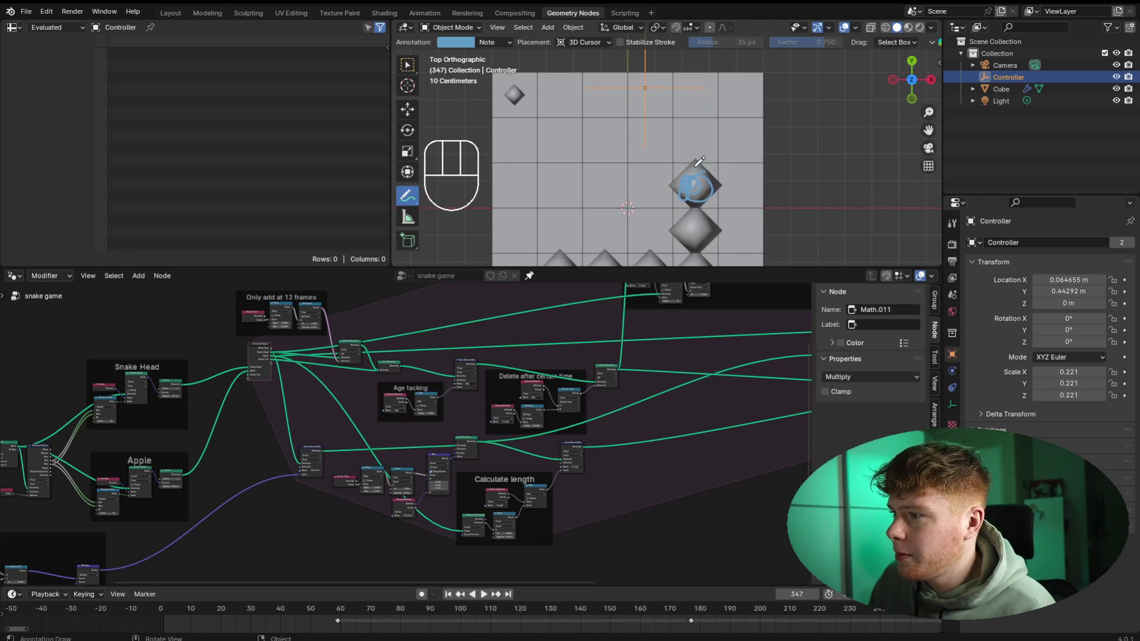
{"action": "left_click_drag", "start_coordinate": [692, 113], "coordinate": [715, 116]}
{"action": "left_click_drag", "start_coordinate": [723, 183], "coordinate": [819, 177]}
{"action": "mouse_move", "coordinate": [783, 157]}
{"action": "left_mouse_down"}
{"action": "mouse_move", "coordinate": [824, 177]}
{"action": "mouse_move", "coordinate": [796, 196]}
{"action": "left_mouse_up"}
{"action": "left_click_drag", "start_coordinate": [664, 185], "coordinate": [620, 183]}
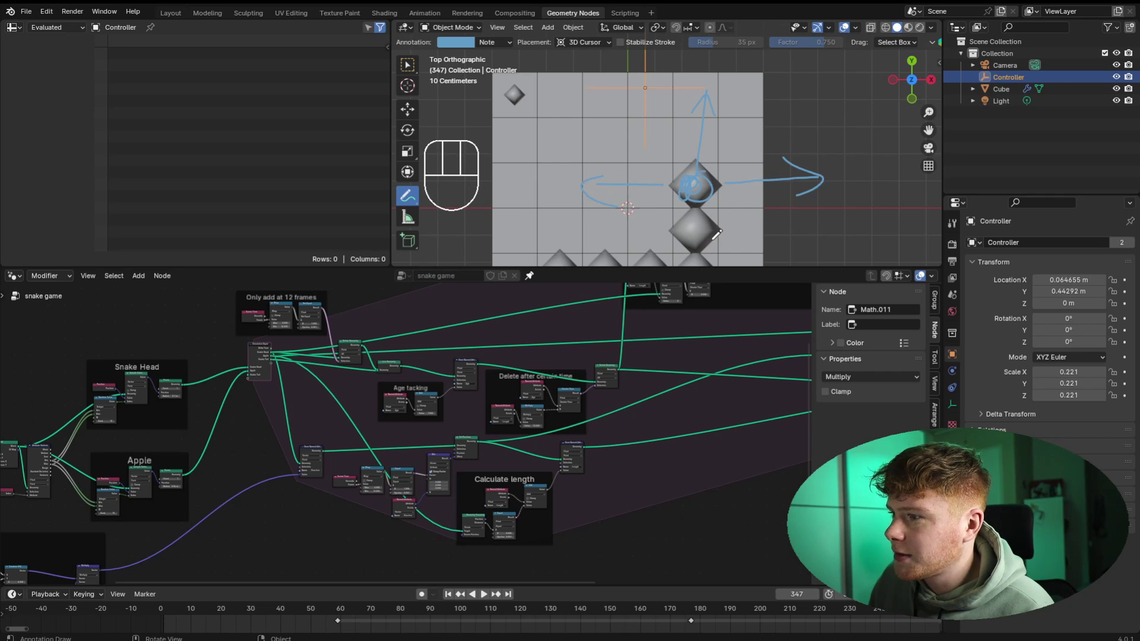
- Examine how the Controller nodes' Multiply output feeds the Store Named Attribute node that stores Direction
{"action": "middle_click_drag", "start_coordinate": [345, 451], "coordinate": [607, 316], "text": "shift"}
{"action": "scroll", "coordinate": [510, 392], "scroll_direction": "up", "scroll_amount": 4}
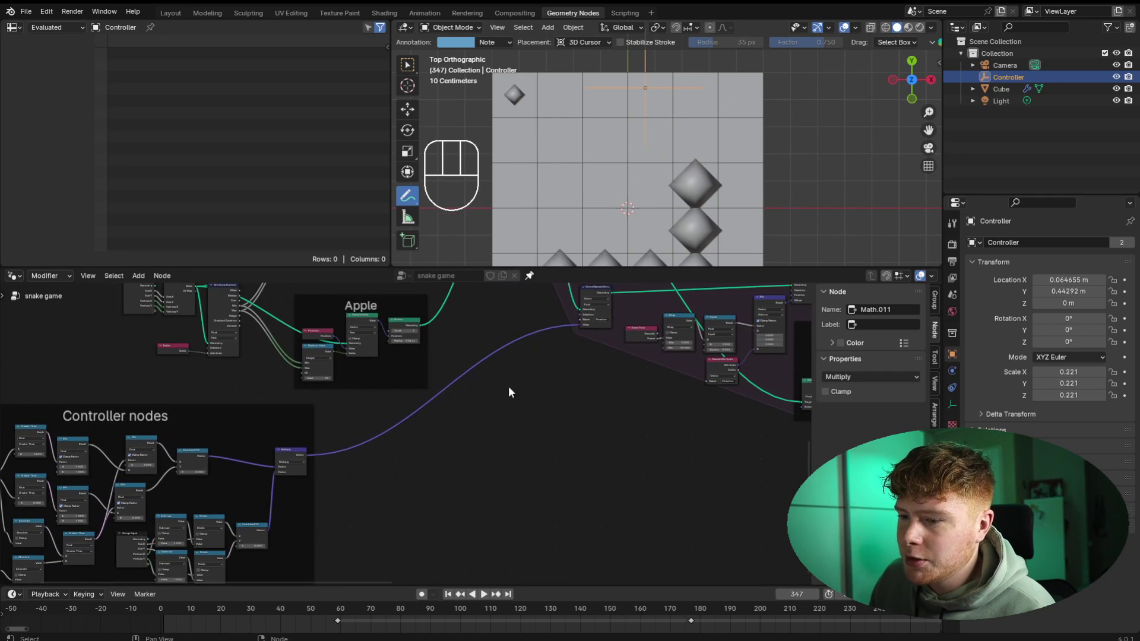
{"action": "middle_click_drag", "start_coordinate": [510, 392], "coordinate": [499, 444], "text": "shift"}
{"action": "scroll", "coordinate": [413, 478], "scroll_direction": "up", "scroll_amount": 5}
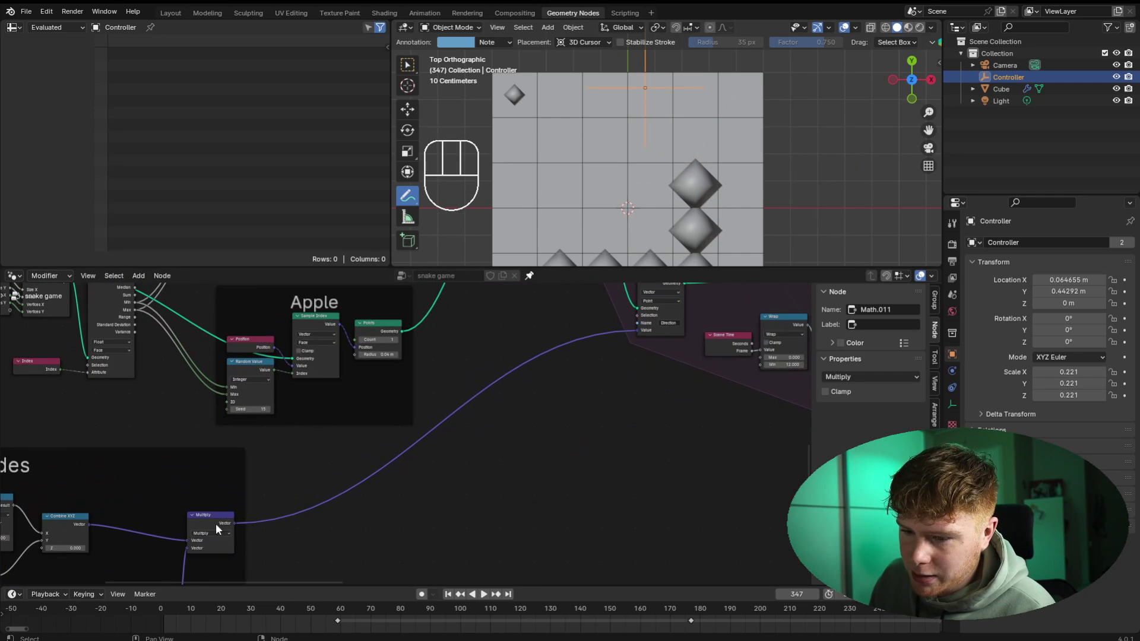
{"action": "left_click_drag", "start_coordinate": [217, 529], "coordinate": [226, 519]}
{"action": "middle_click_drag", "start_coordinate": [667, 306], "coordinate": [645, 343]}
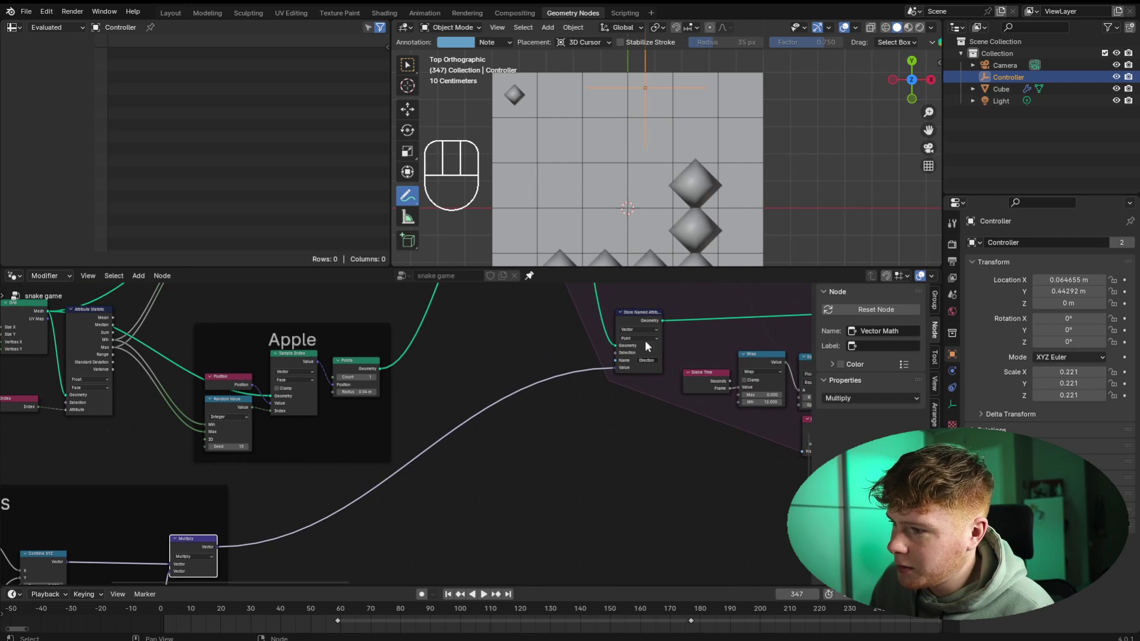
{"action": "mouse_move", "coordinate": [634, 315]}
{"action": "left_mouse_down"}
{"action": "mouse_move", "coordinate": [655, 326]}
{"action": "mouse_move", "coordinate": [641, 317]}
{"action": "left_mouse_up"}
{"action": "left_click", "coordinate": [377, 505]}
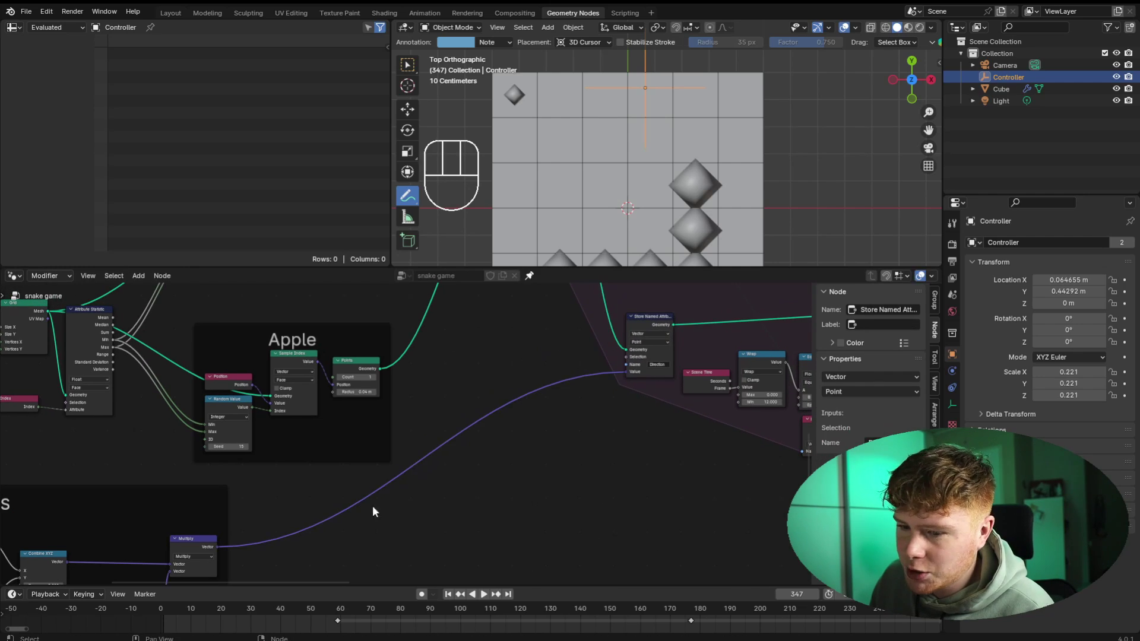
{"action": "middle_click_drag", "start_coordinate": [303, 520], "coordinate": [497, 388]}
{"action": "scroll", "coordinate": [427, 410], "scroll_direction": "up", "scroll_amount": 3}
{"action": "left_click_drag", "start_coordinate": [393, 415], "coordinate": [415, 421]}
{"action": "left_click", "coordinate": [269, 440]}
{"action": "middle_click_drag", "start_coordinate": [269, 442], "coordinate": [447, 428]}
{"action": "scroll", "coordinate": [440, 426], "scroll_direction": "down", "scroll_amount": 3}
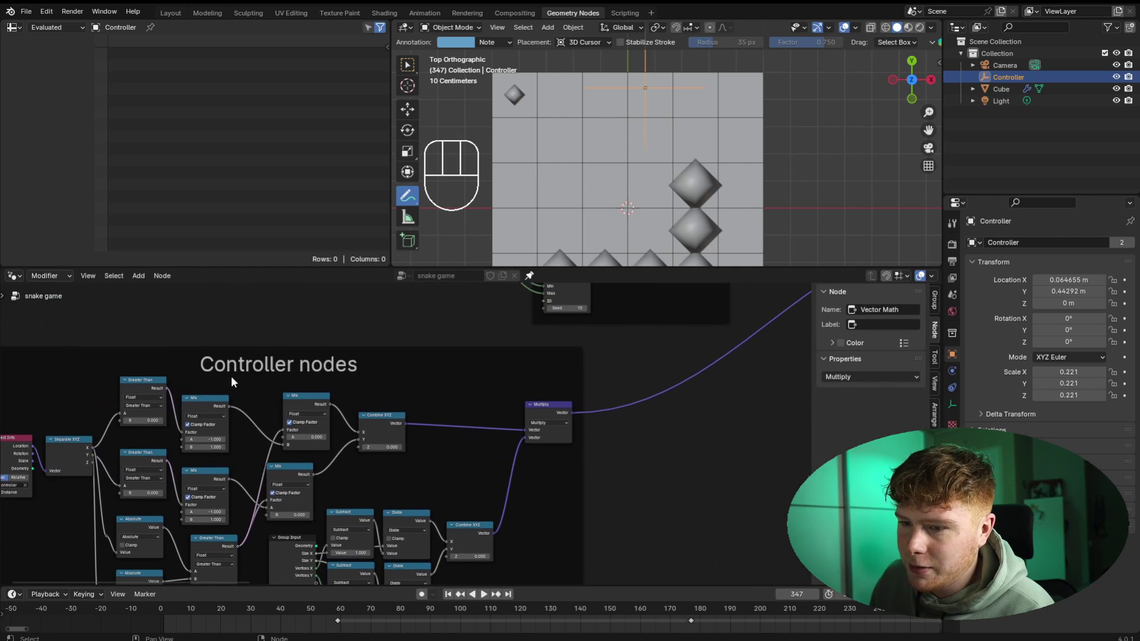
- Add a Mix Vector node on the link between the Controller nodes' Multiply and the Direction Store Named Attribute node
{"action": "middle_click_drag", "start_coordinate": [632, 421], "coordinate": [575, 433]}
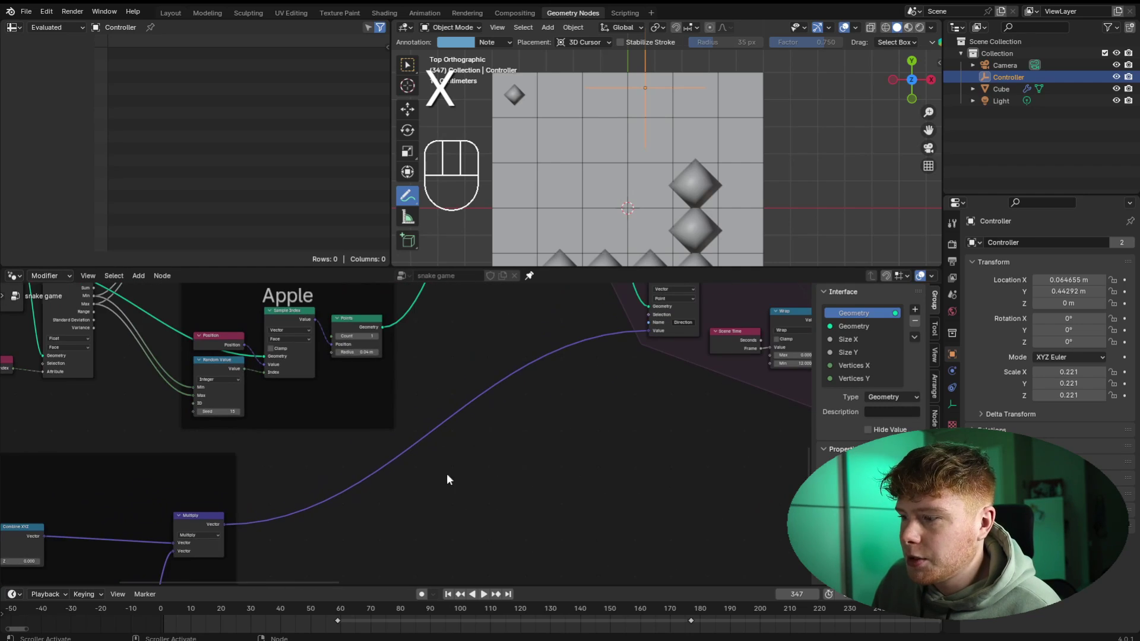
{"action": "scroll", "coordinate": [449, 468], "scroll_direction": "up", "scroll_amount": 4}
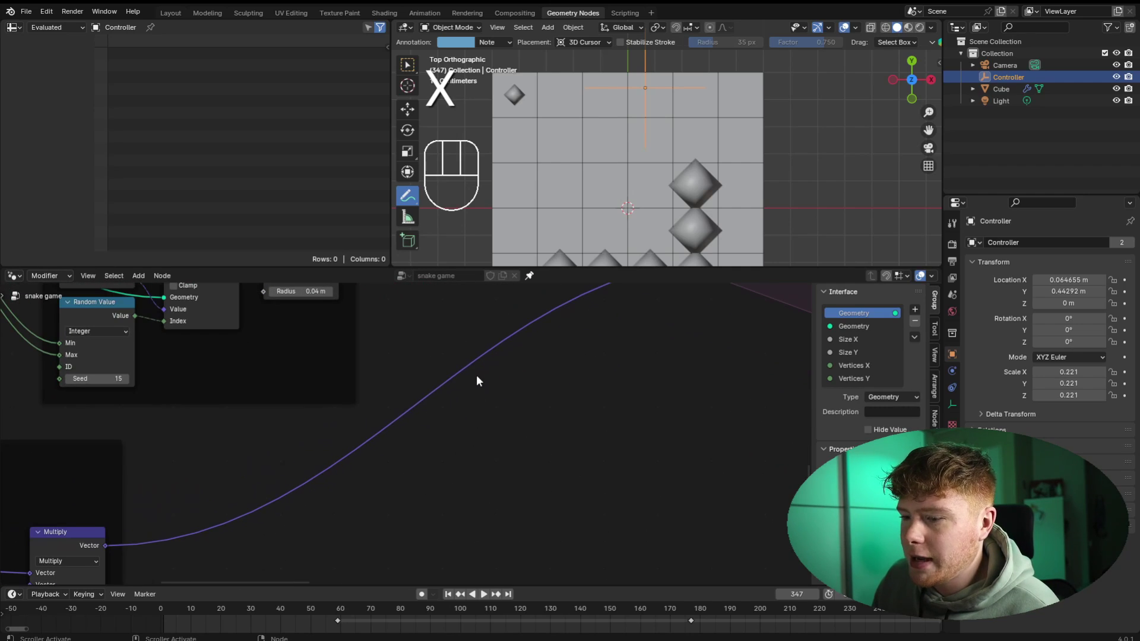
{"action": "key", "text": "shift+a"}
{"action": "left_click", "coordinate": [476, 375]}
{"action": "type", "text": "mix"}
{"action": "key", "text": "Return"}
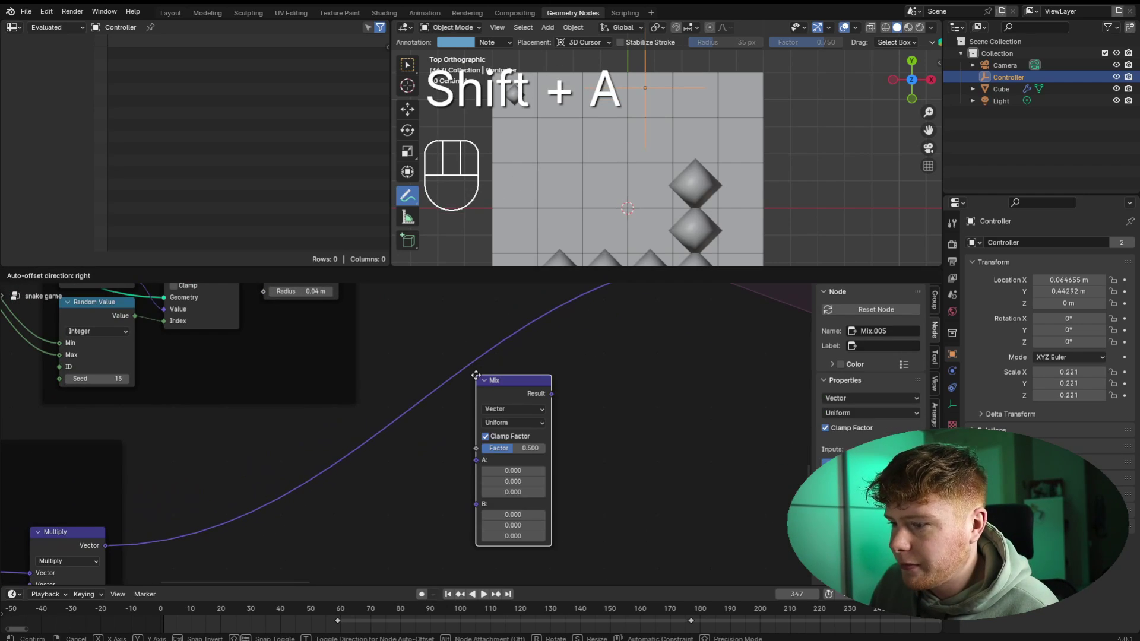
{"action": "left_click", "coordinate": [375, 391]}
{"action": "left_click_drag", "start_coordinate": [433, 405], "coordinate": [415, 465]}
{"action": "middle_click_drag", "start_coordinate": [380, 517], "coordinate": [476, 415]}
{"action": "scroll", "coordinate": [466, 414], "scroll_direction": "up", "scroll_amount": 4}
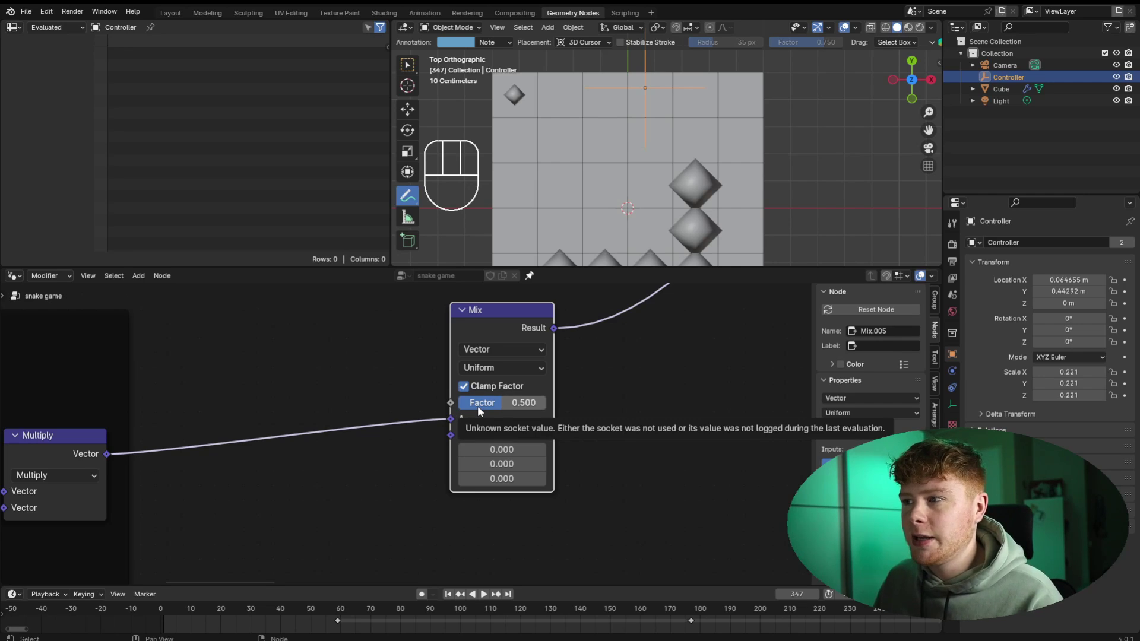
- Move the Controller to the board's upper edge and then down to about X -0.13 m, Y -0.35 m
{"action": "scroll", "coordinate": [667, 143], "scroll_direction": "down", "scroll_amount": 3}
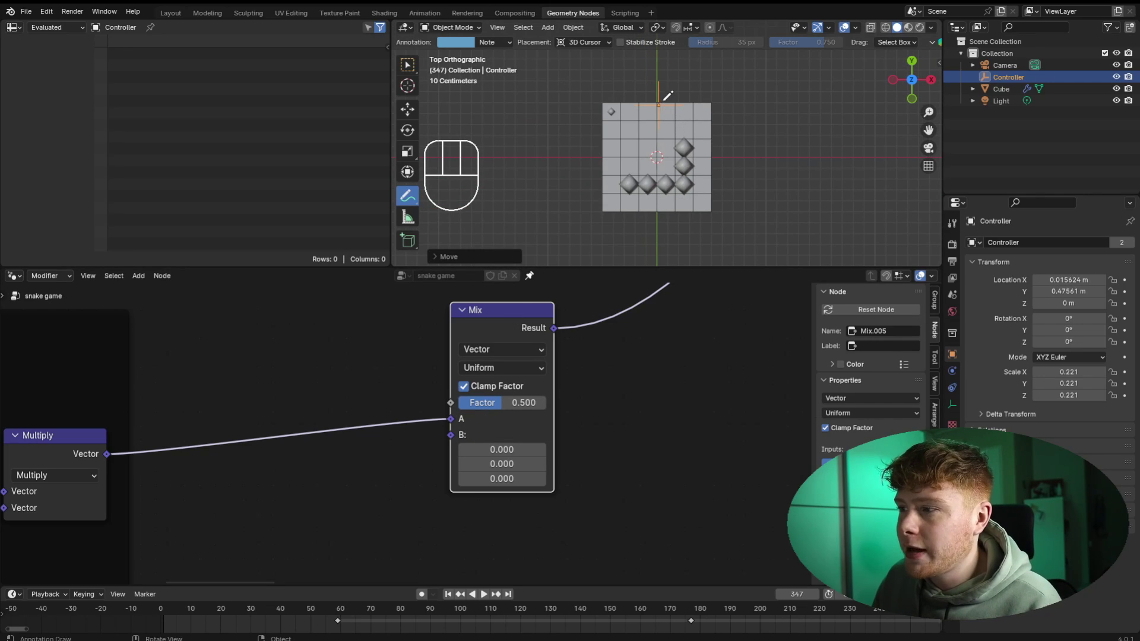
{"action": "key", "text": "g"}
{"action": "left_click", "coordinate": [666, 98]}
{"action": "middle_click_drag", "start_coordinate": [162, 455], "coordinate": [286, 427]}
{"action": "left_click_drag", "start_coordinate": [231, 426], "coordinate": [392, 389]}
{"action": "key", "text": "g"}
{"action": "left_click", "coordinate": [633, 223]}
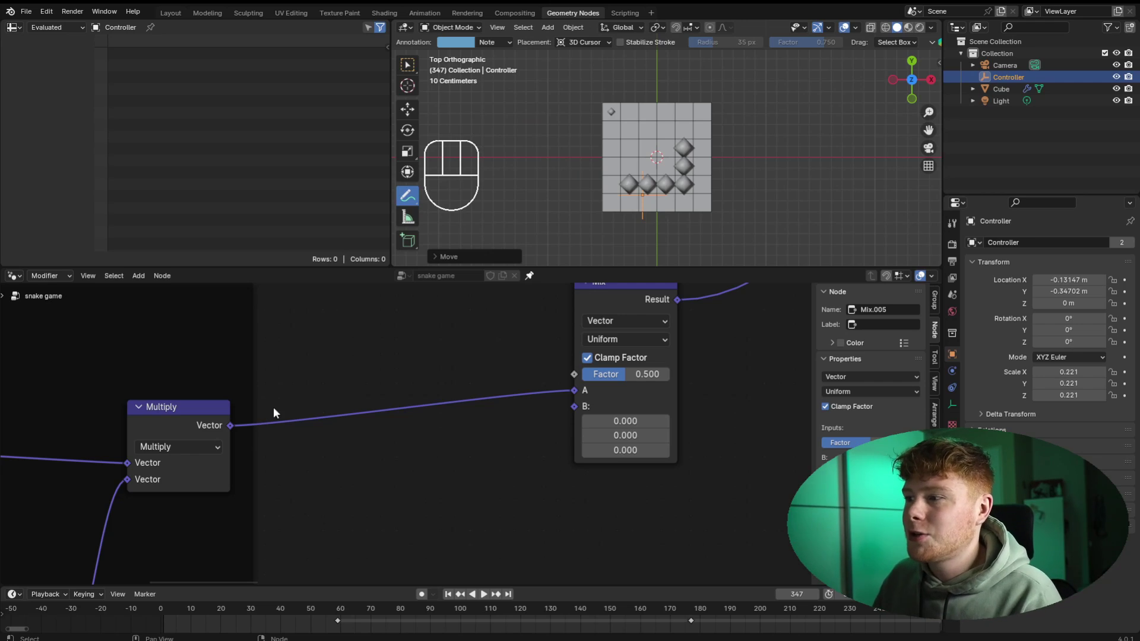
- Annotate the snake's upward travel with an arrow beside its head and mark the opposite direction
{"action": "scroll", "coordinate": [701, 201], "scroll_direction": "up", "scroll_amount": 5}
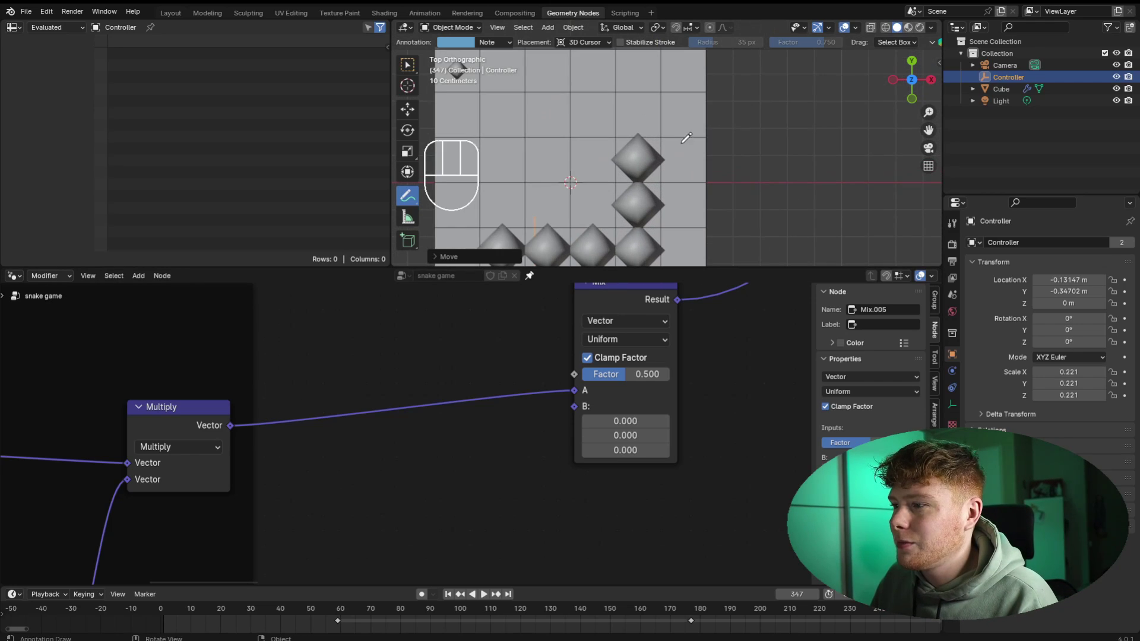
{"action": "left_click_drag", "start_coordinate": [681, 79], "coordinate": [680, 57]}
{"action": "left_click_drag", "start_coordinate": [664, 70], "coordinate": [675, 53]}
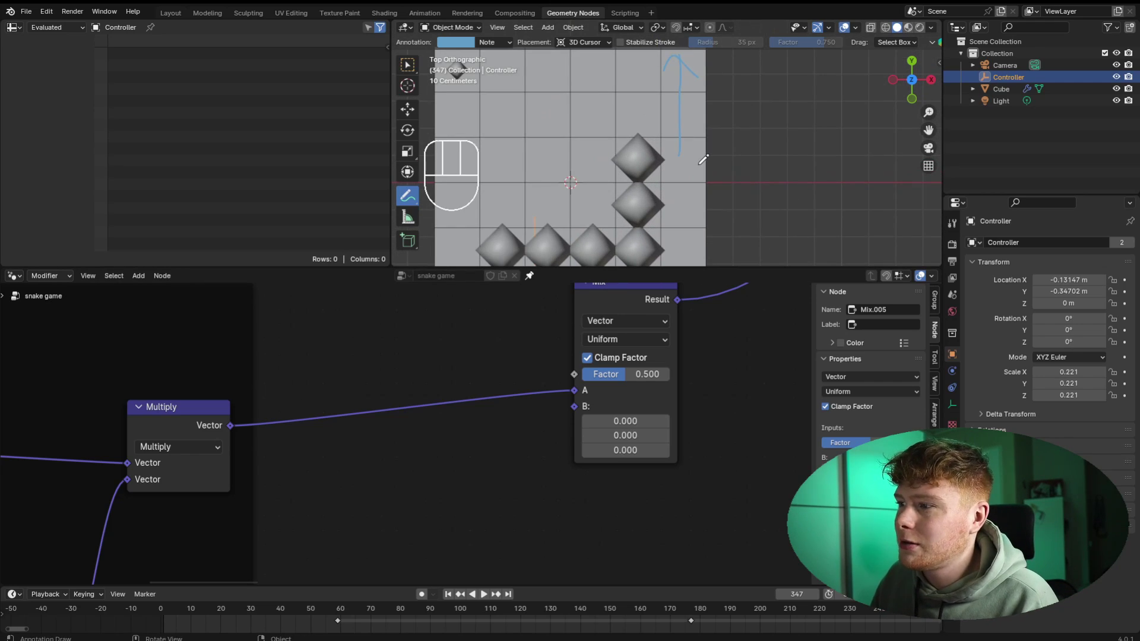
{"action": "scroll", "coordinate": [707, 159], "scroll_direction": "down", "scroll_amount": 1}
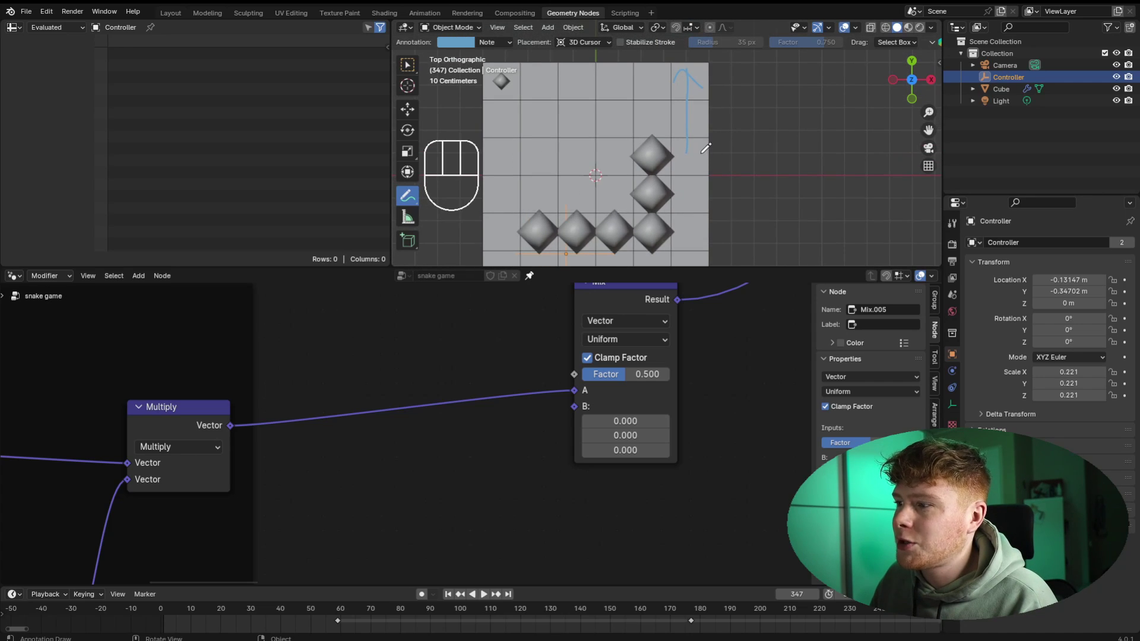
{"action": "left_click_drag", "start_coordinate": [706, 220], "coordinate": [727, 198]}
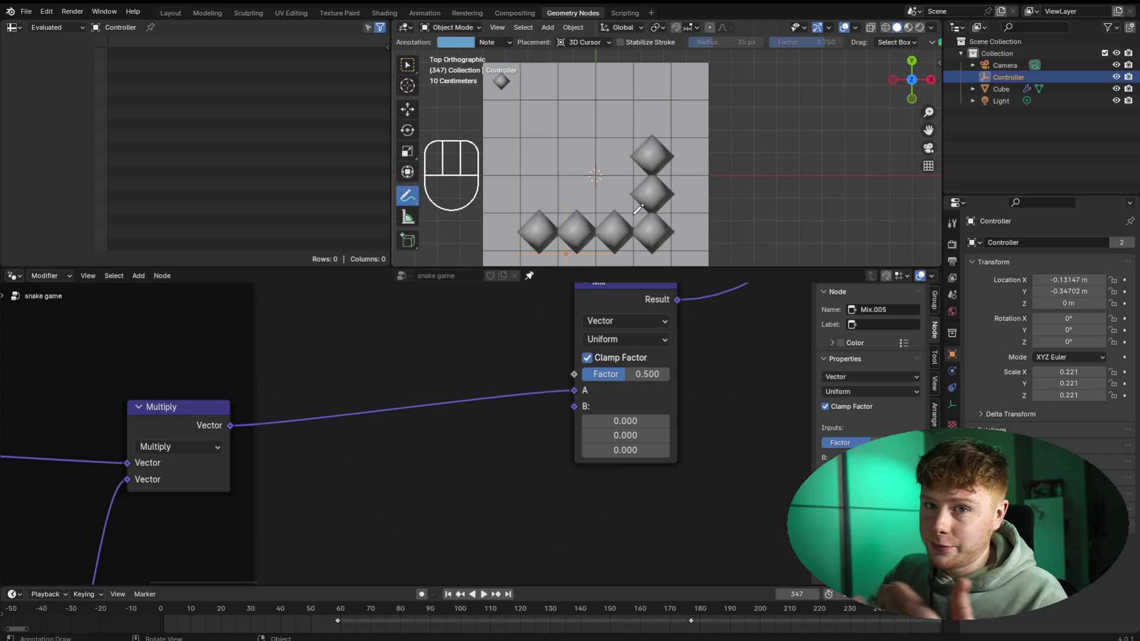
- Add a Named Attribute node below the Multiply node and set it to read the Direction vector
{"action": "scroll", "coordinate": [376, 457], "scroll_direction": "down", "scroll_amount": 1}
{"action": "key", "text": "shift+a"}
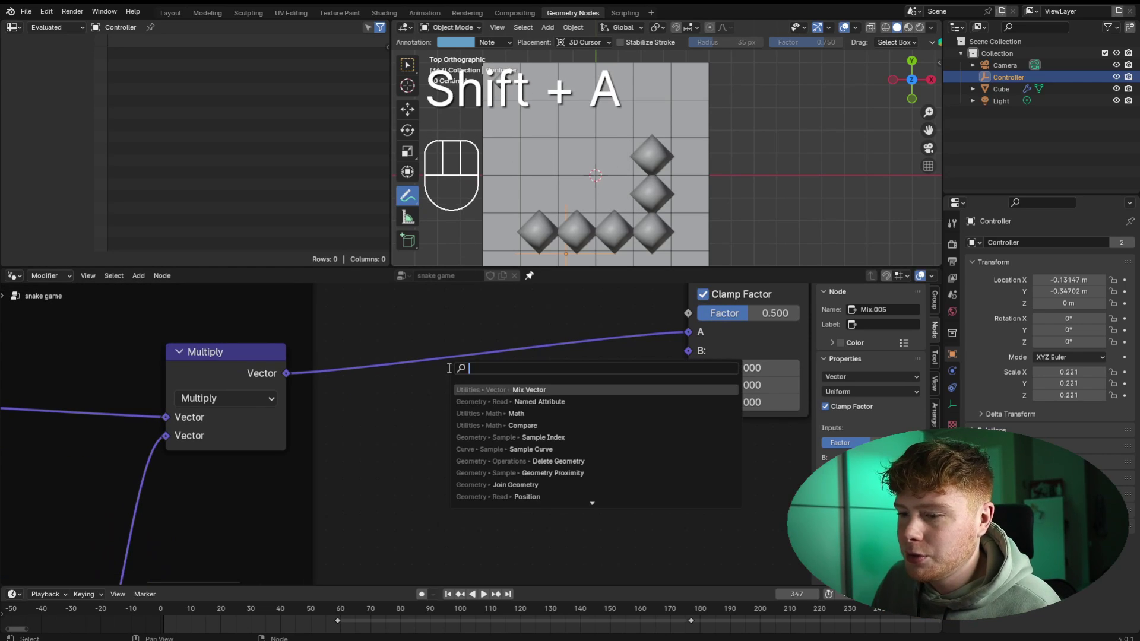
{"action": "type", "text": "nam"}
{"action": "key", "text": "Return"}
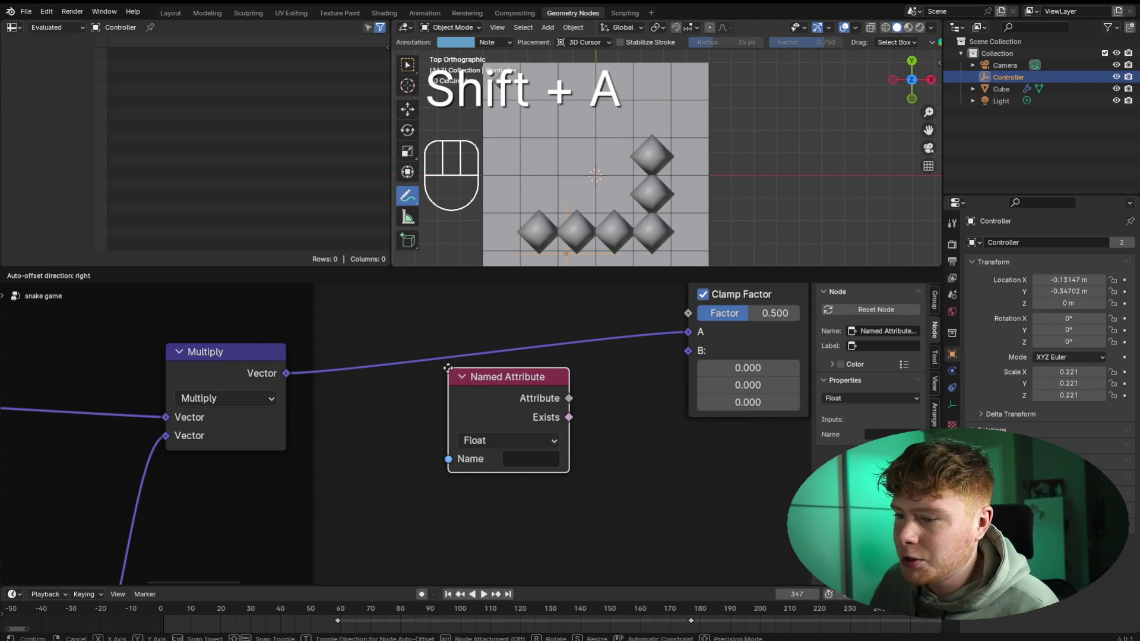
{"action": "left_click", "coordinate": [378, 398]}
{"action": "left_click", "coordinate": [475, 490]}
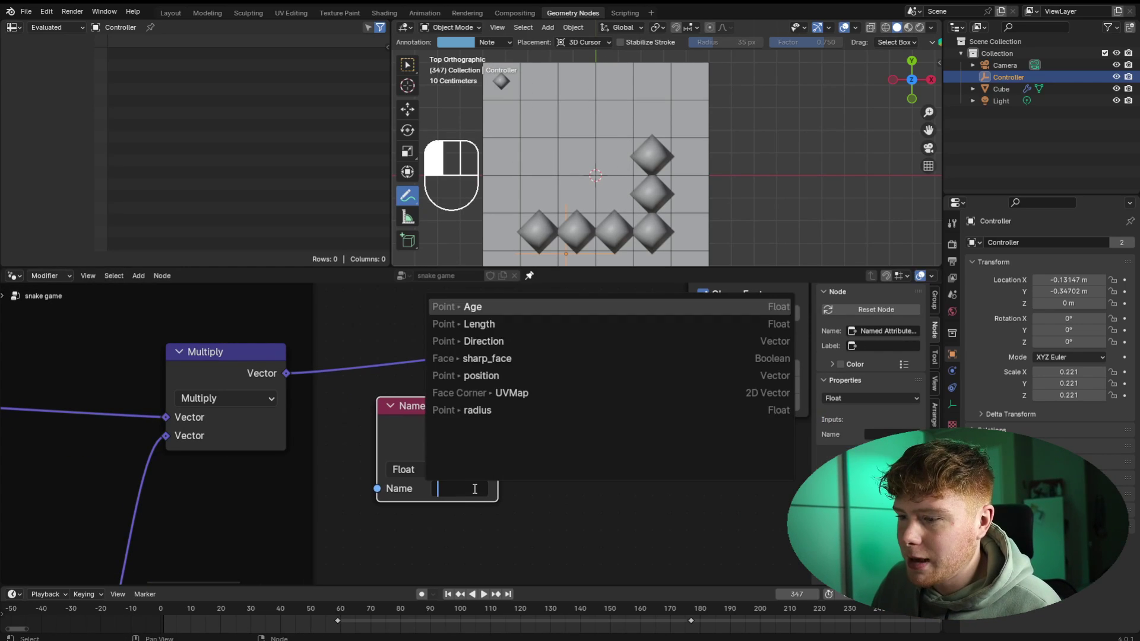
{"action": "left_click", "coordinate": [465, 341]}
{"action": "left_click_drag", "start_coordinate": [427, 440], "coordinate": [399, 475]}
- Add a Vector Math node beside the Direction Named Attribute and set its operation to Scale
{"action": "middle_click_drag", "start_coordinate": [529, 494], "coordinate": [494, 425]}
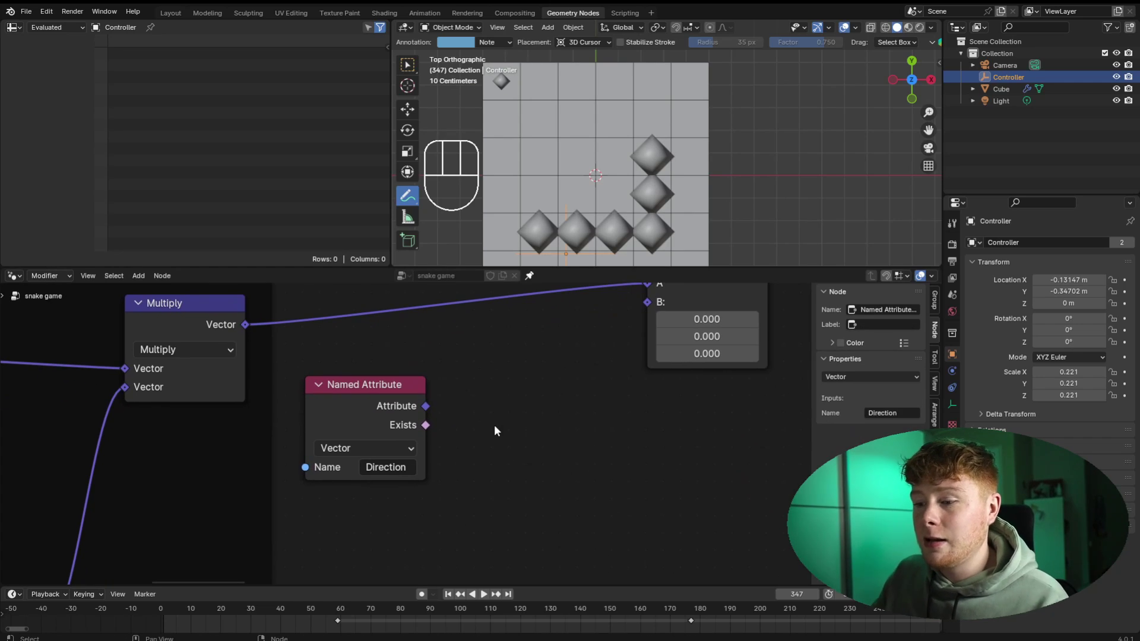
{"action": "key", "text": "shift+s"}
{"action": "key", "text": "shift+a"}
{"action": "left_click", "coordinate": [636, 404]}
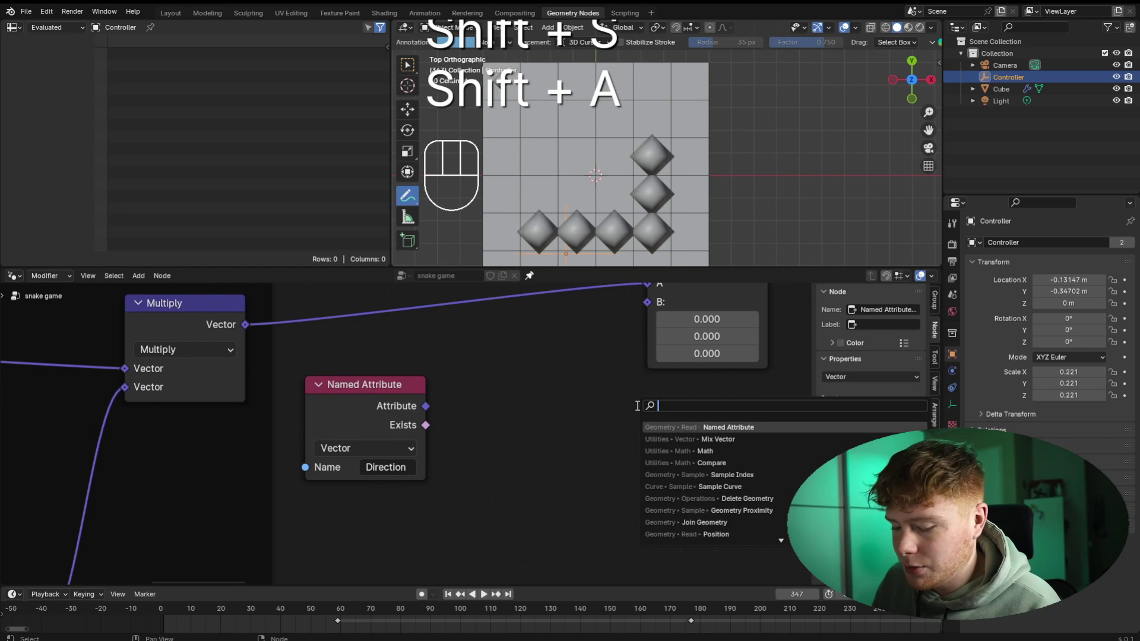
{"action": "type", "text": "ve"}
{"action": "key", "text": "Return"}
{"action": "left_click", "coordinate": [486, 360]}
{"action": "left_click", "coordinate": [527, 419]}
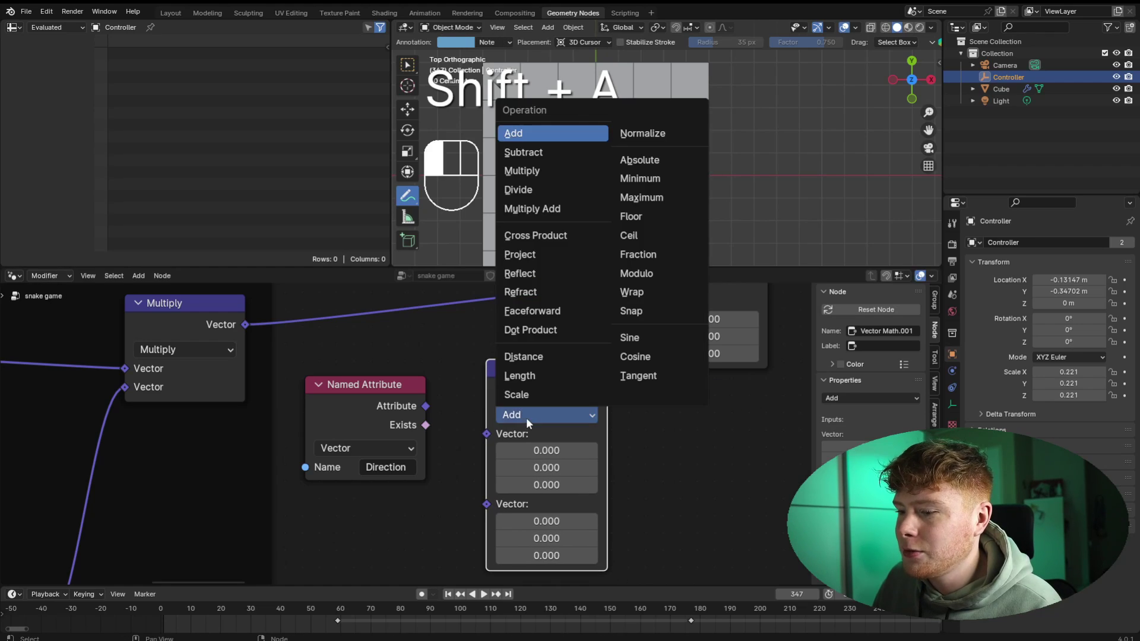
{"action": "left_click", "coordinate": [516, 394]}
{"action": "left_click_drag", "start_coordinate": [534, 397], "coordinate": [516, 399]}
- Connect the Direction attribute to the Scale node's Vector input and set Scale to -1
{"action": "left_click_drag", "start_coordinate": [426, 406], "coordinate": [472, 434]}
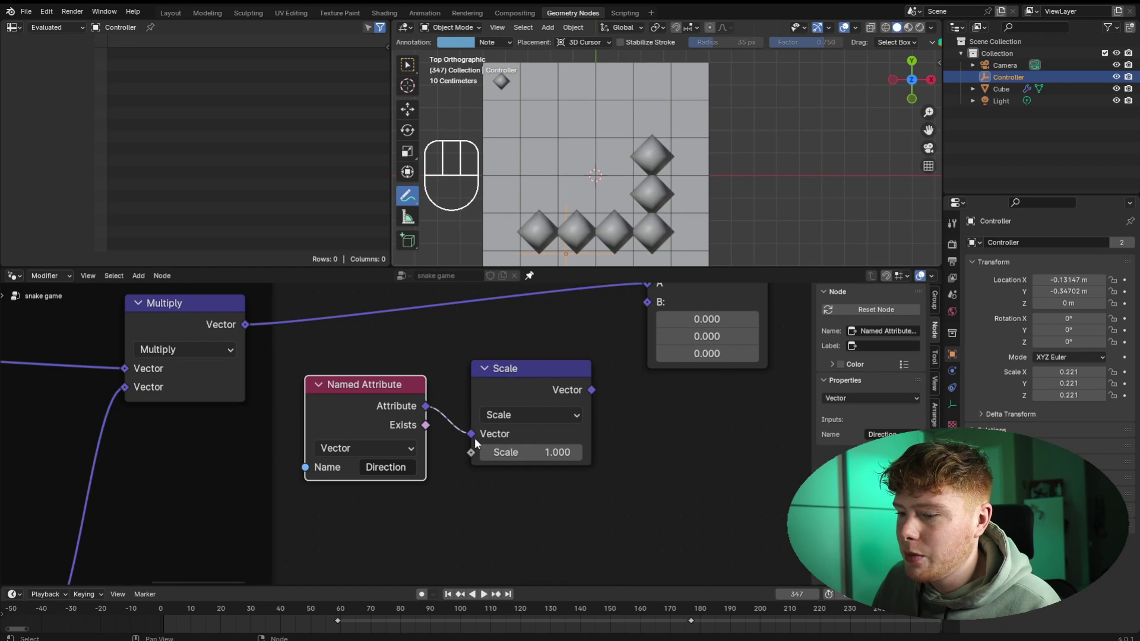
{"action": "left_click", "coordinate": [533, 455]}
{"action": "type", "text": "-1"}
{"action": "key", "text": "Return"}
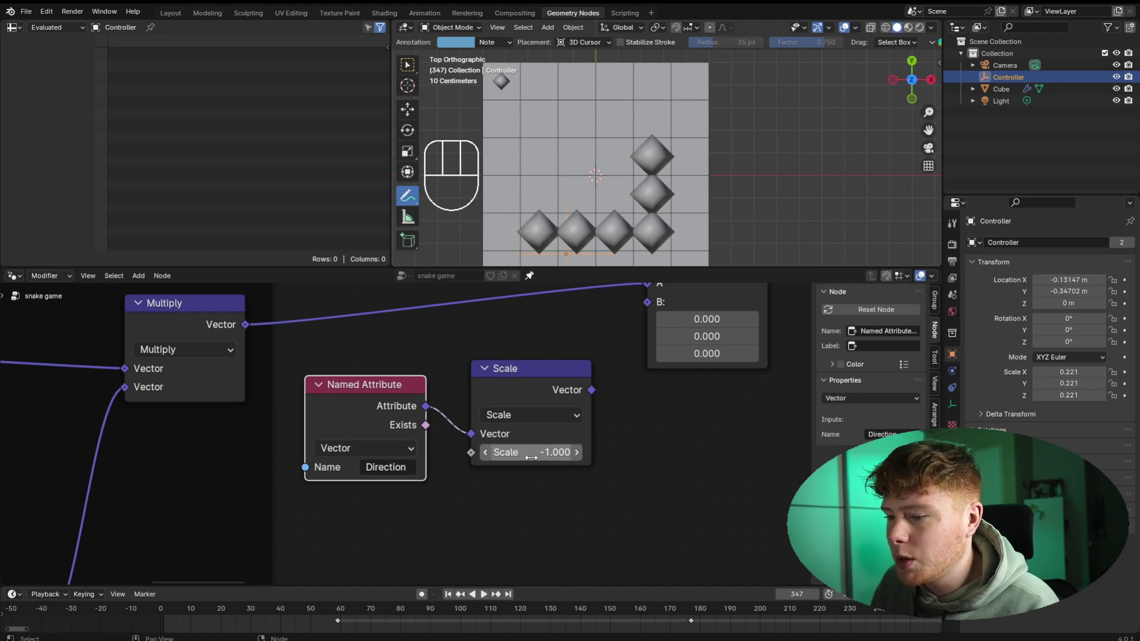
{"action": "left_click_drag", "start_coordinate": [491, 363], "coordinate": [477, 371]}
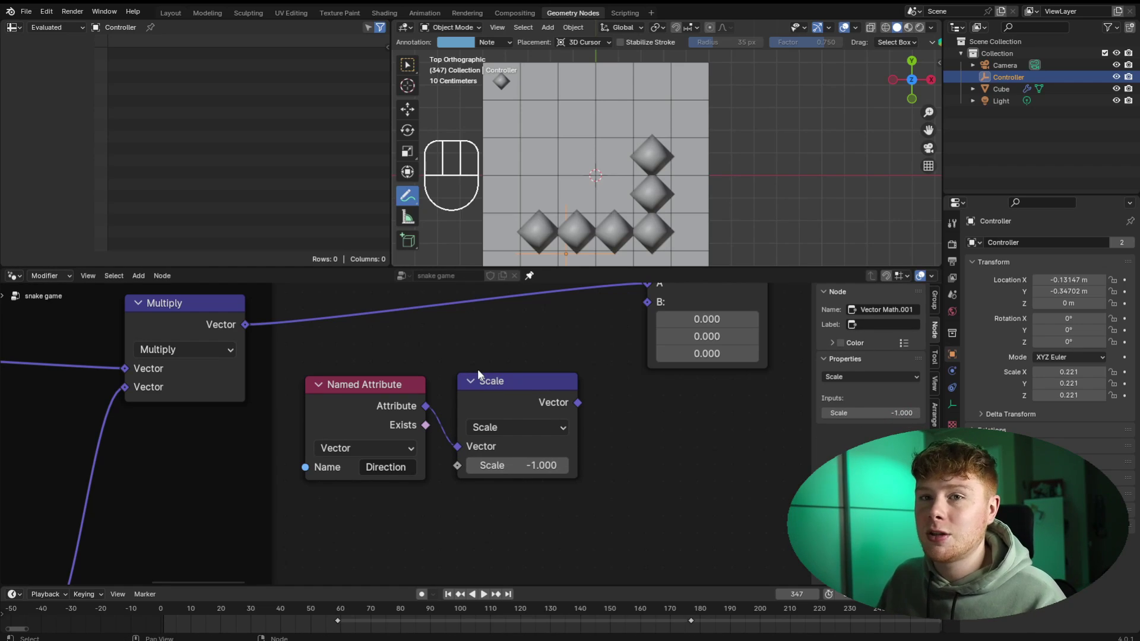
- Add a Compare node after the Scale node, below Mix, and set its data type to Vector
{"action": "key", "text": "shift+a"}
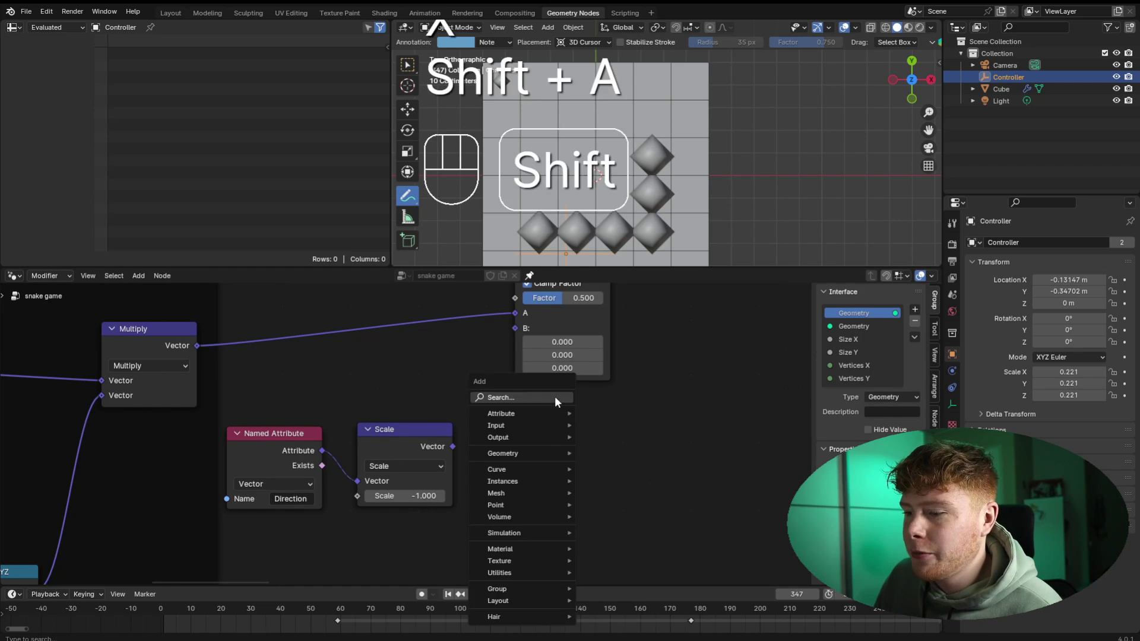
{"action": "type", "text": "comp"}
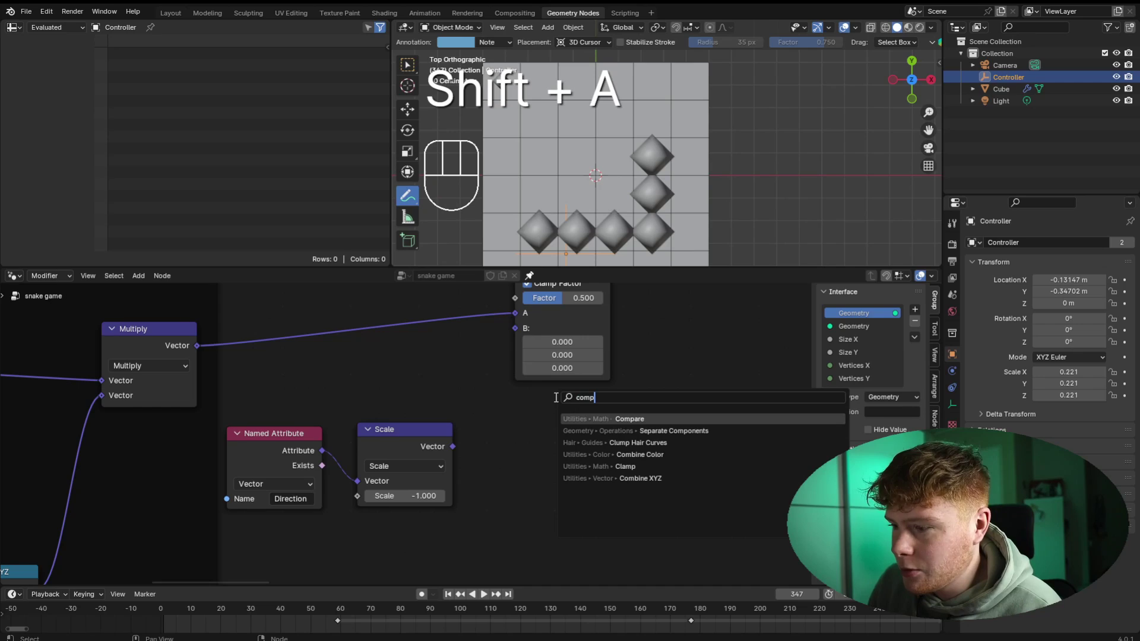
{"action": "key", "text": "Return"}
{"action": "left_click", "coordinate": [528, 444]}
{"action": "left_click", "coordinate": [531, 449]}
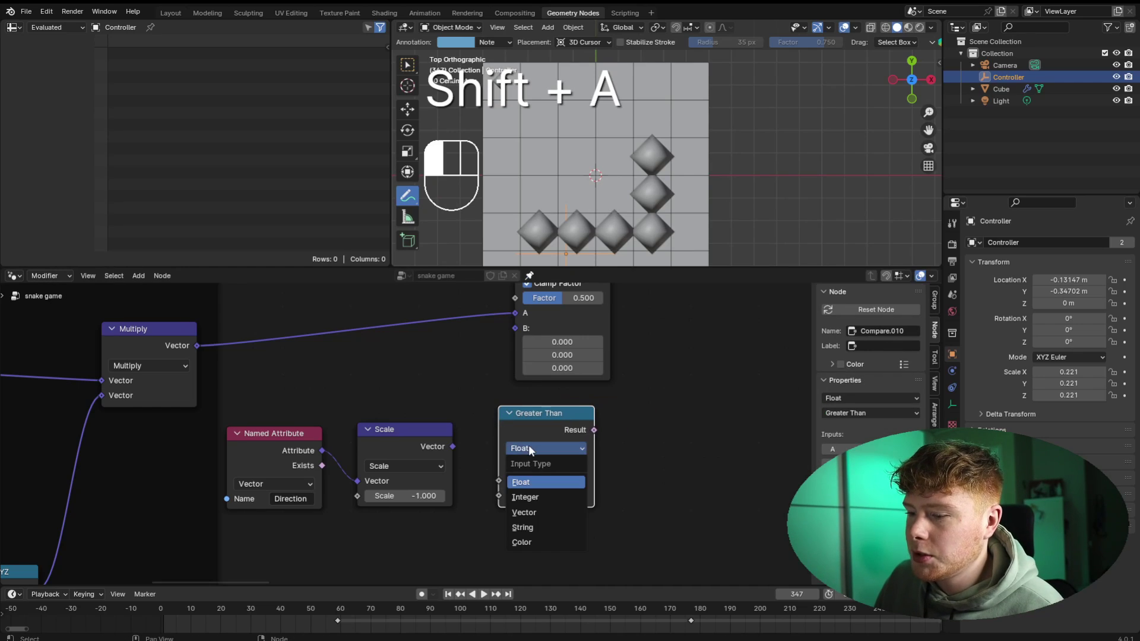
{"action": "left_click", "coordinate": [533, 513]}
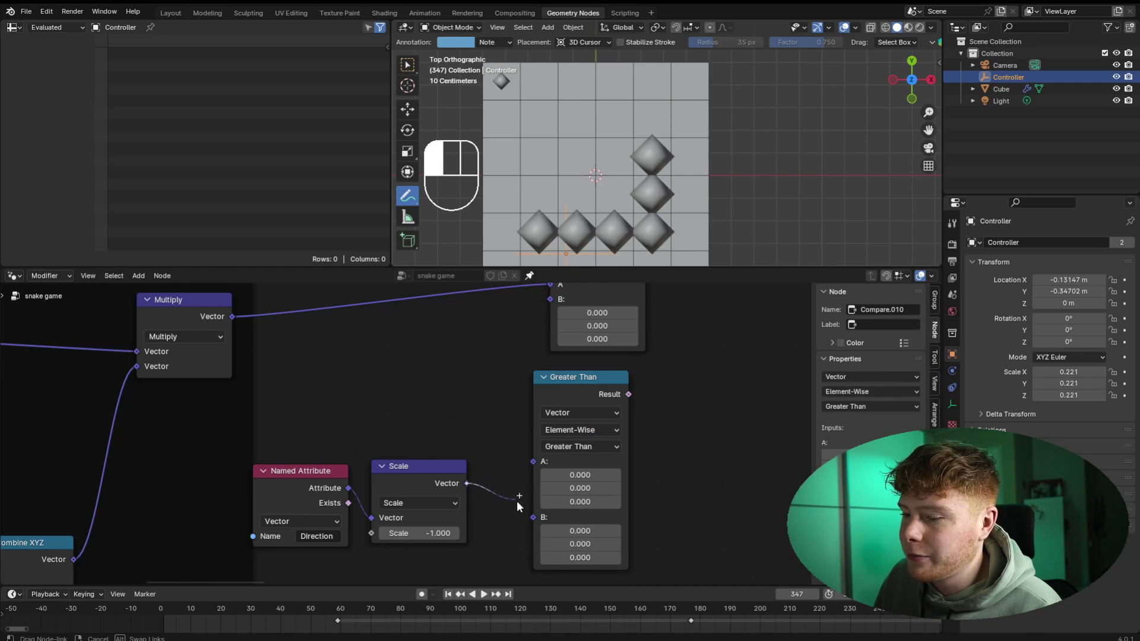
- Feed the Multiply vector into the Compare node's A input and the scaled Direction into B, and set the operation to Equal
{"action": "left_click_drag", "start_coordinate": [516, 500], "coordinate": [533, 517]}
{"action": "left_click_drag", "start_coordinate": [233, 317], "coordinate": [292, 340]}
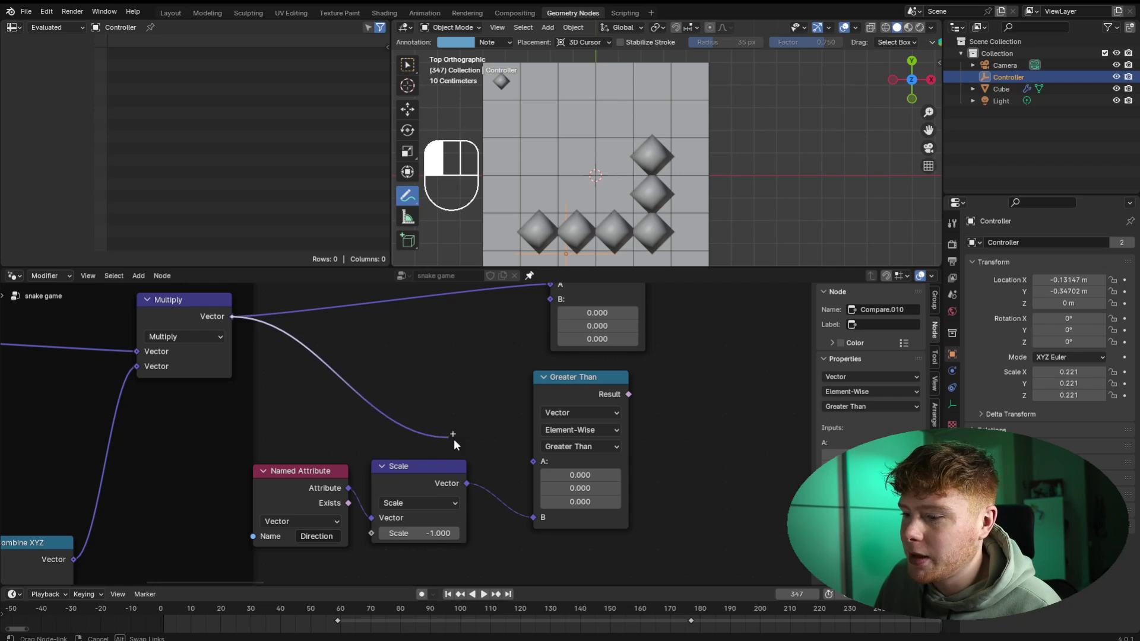
{"action": "left_click_drag", "start_coordinate": [454, 440], "coordinate": [533, 461]}
{"action": "left_click", "coordinate": [564, 449]}
{"action": "left_click", "coordinate": [568, 538]}
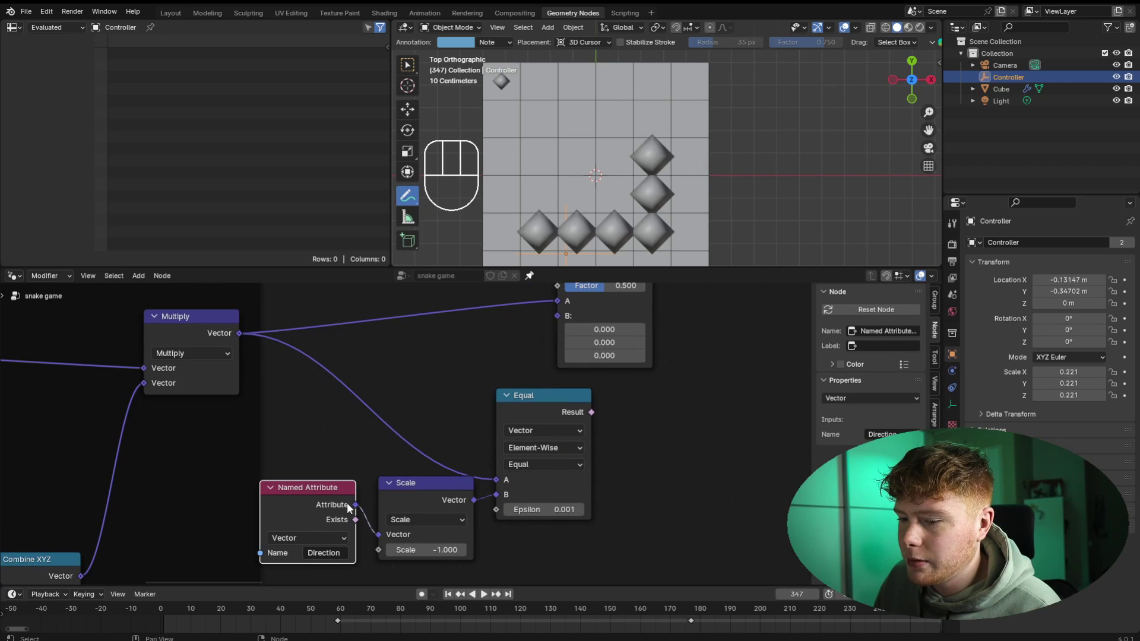
- Connect the Direction attribute to the Mix node's B input, move the Equal node under Mix, and link its Result to Factor
{"action": "left_click_drag", "start_coordinate": [350, 506], "coordinate": [383, 444]}
{"action": "left_click_drag", "start_coordinate": [493, 346], "coordinate": [555, 316]}
{"action": "middle_click_drag", "start_coordinate": [539, 350], "coordinate": [482, 444]}
{"action": "left_click_drag", "start_coordinate": [534, 506], "coordinate": [545, 462]}
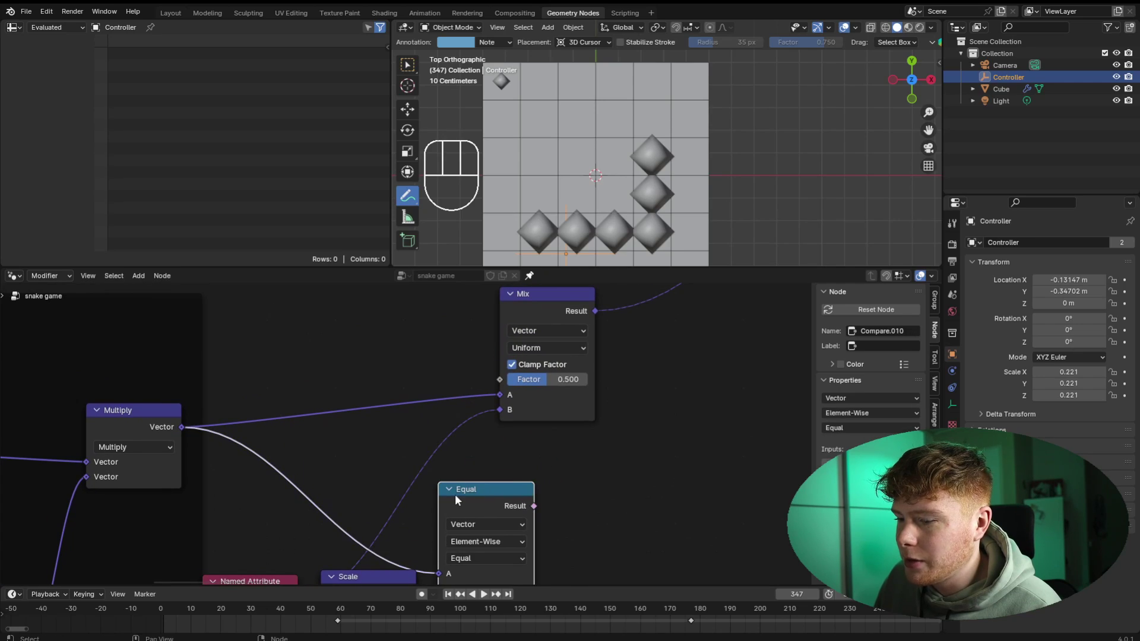
{"action": "left_click_drag", "start_coordinate": [455, 495], "coordinate": [503, 453]}
{"action": "left_click_drag", "start_coordinate": [581, 465], "coordinate": [630, 453]}
{"action": "left_click_drag", "start_coordinate": [512, 383], "coordinate": [511, 381]}
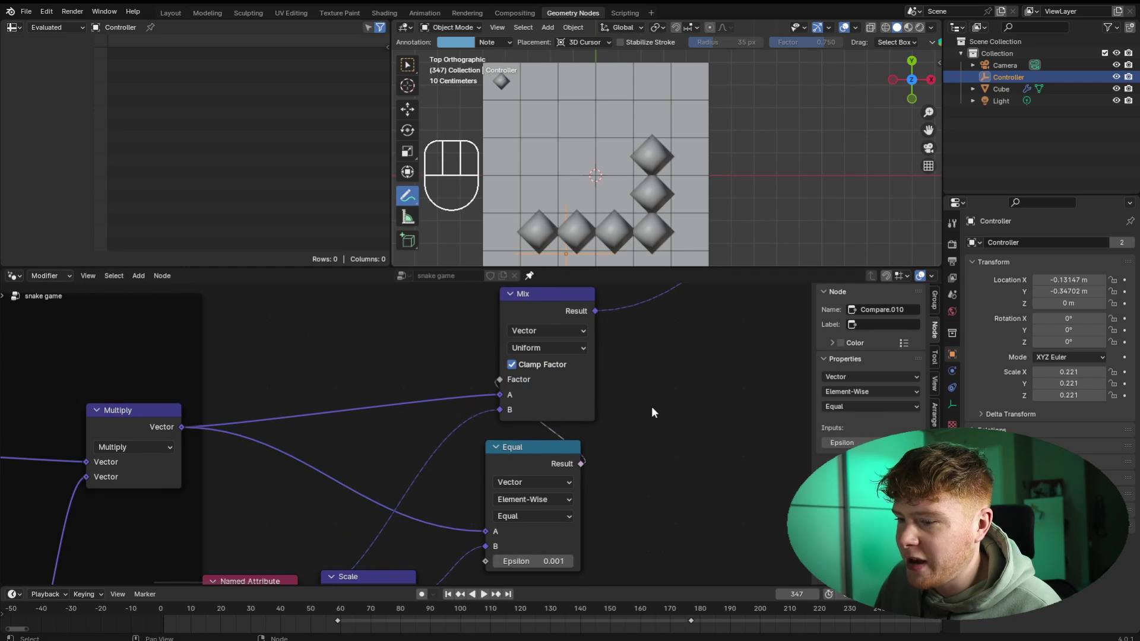
- Play the animation from frame 0 while moving the Controller to different sides of the board to test reversing the snake
{"action": "scroll", "coordinate": [653, 410], "scroll_direction": "down", "scroll_amount": 5}
{"action": "key", "text": "shift+Left"}
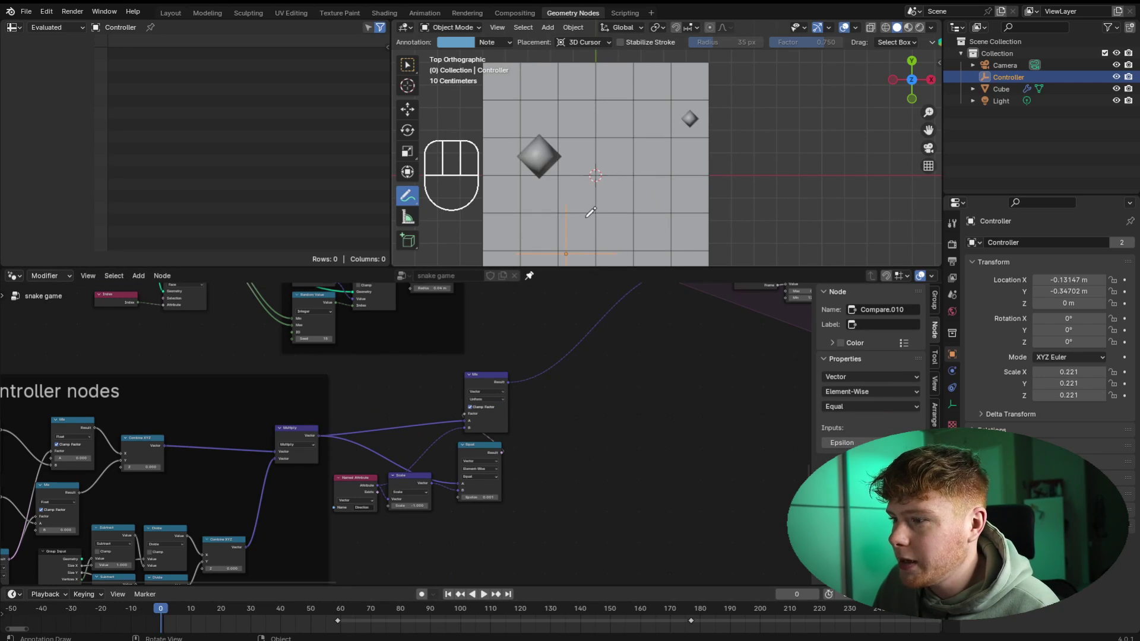
{"action": "left_click", "coordinate": [408, 64]}
{"action": "scroll", "coordinate": [570, 199], "scroll_direction": "down", "scroll_amount": 3}
{"action": "middle_click_drag", "start_coordinate": [571, 202], "coordinate": [574, 189], "text": "shift"}
{"action": "key", "text": "space"}
{"action": "key", "text": "g"}
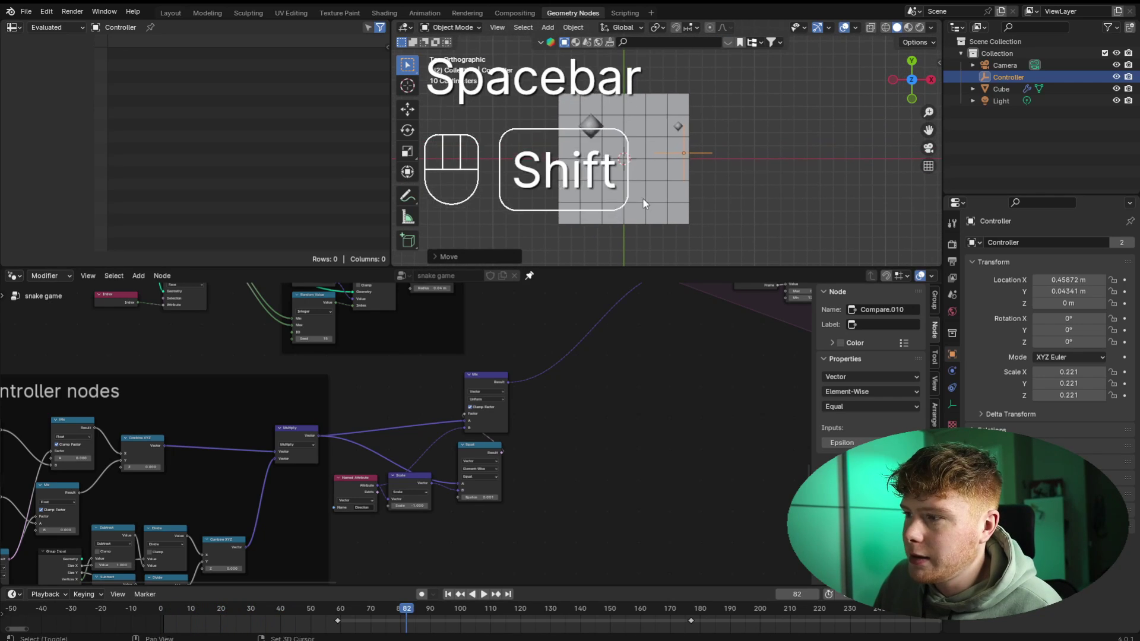
{"action": "key", "text": "g"}
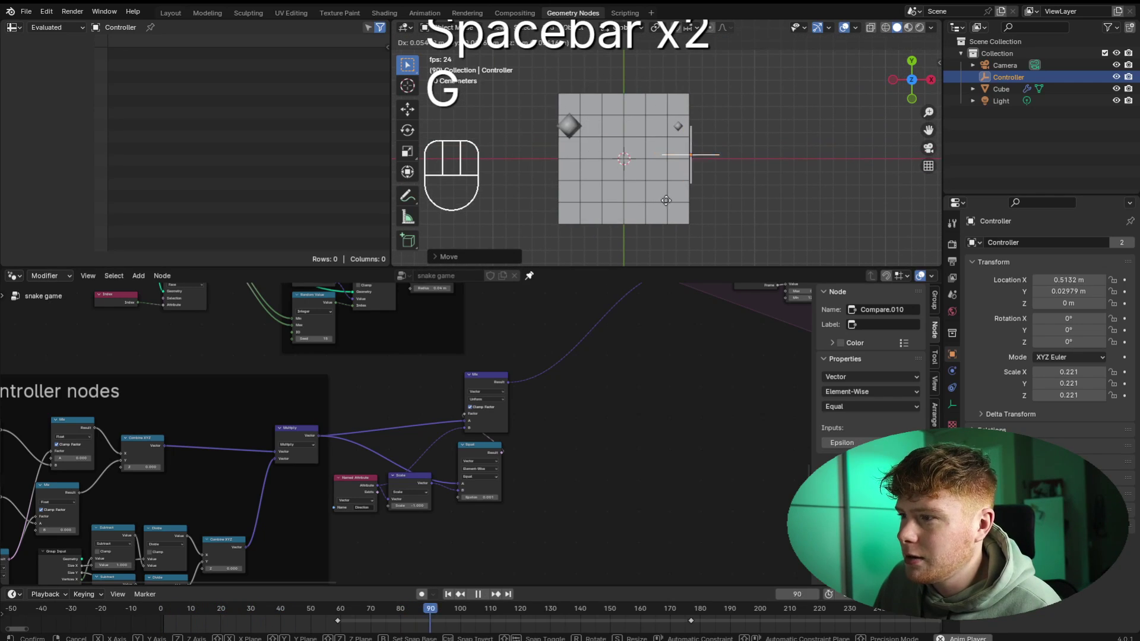
{"action": "left_click", "coordinate": [622, 204]}
{"action": "key", "text": "space"}
- Return to frame 0 and replay the animation, moving the Controller past the board's +X edge
{"action": "left_click", "coordinate": [157, 610]}
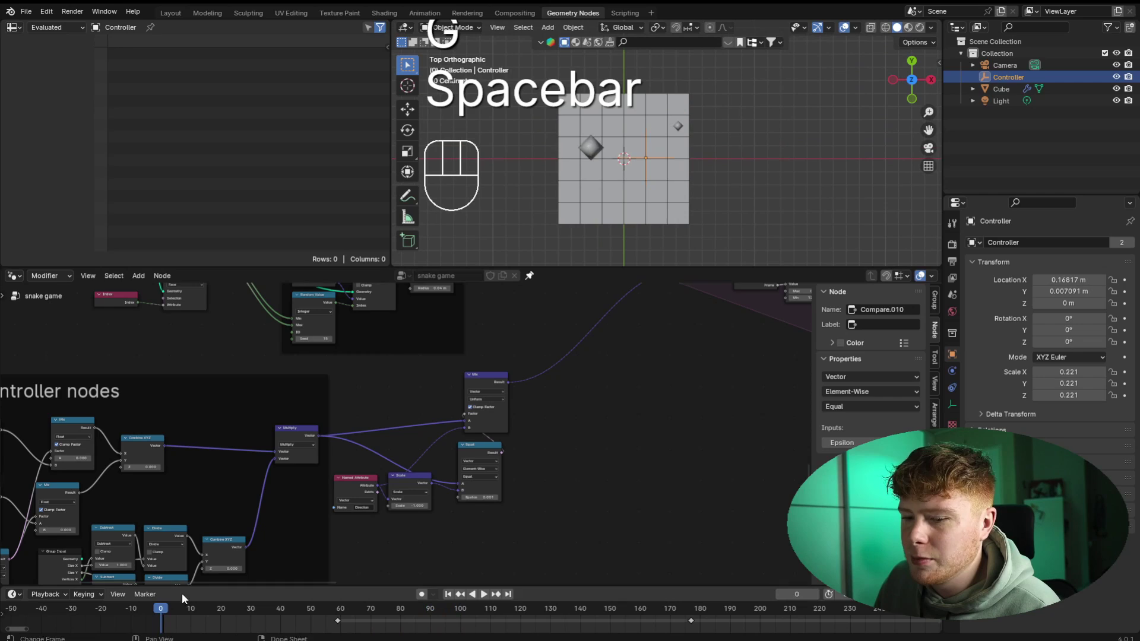
{"action": "key", "text": "space"}
{"action": "key", "text": "g"}
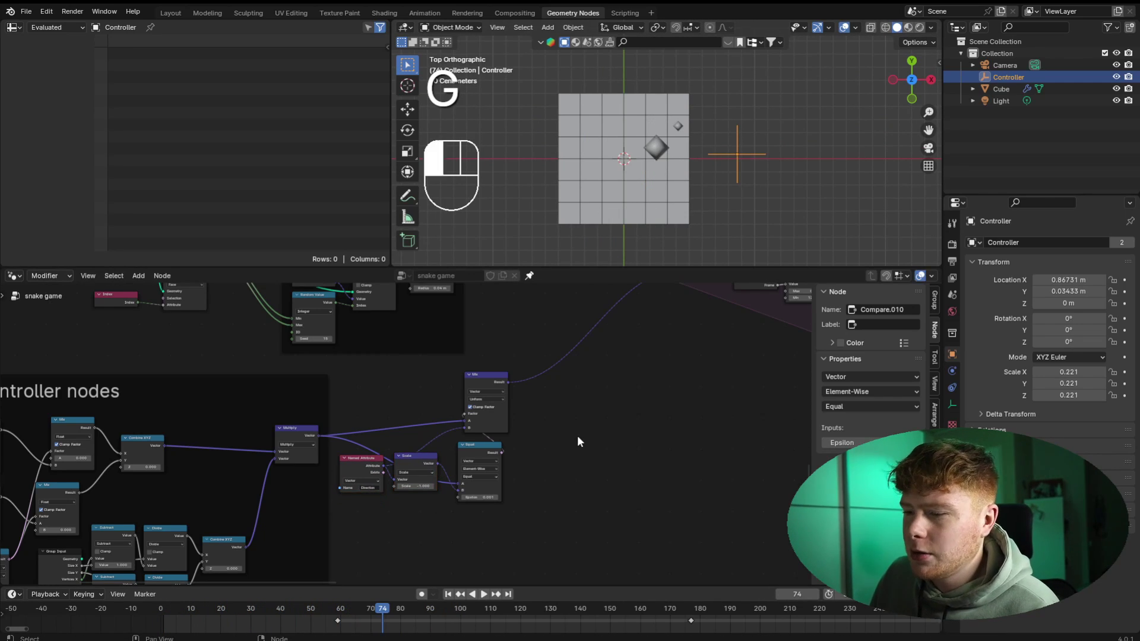
- Examine the Direction comparison nodes and the link from Mix to the Store Named Attribute node
{"action": "middle_click_drag", "start_coordinate": [577, 434], "coordinate": [531, 444]}
{"action": "scroll", "coordinate": [486, 421], "scroll_direction": "up", "scroll_amount": 7}
{"action": "left_click", "coordinate": [276, 461]}
{"action": "scroll", "coordinate": [407, 441], "scroll_direction": "down", "scroll_amount": 4}
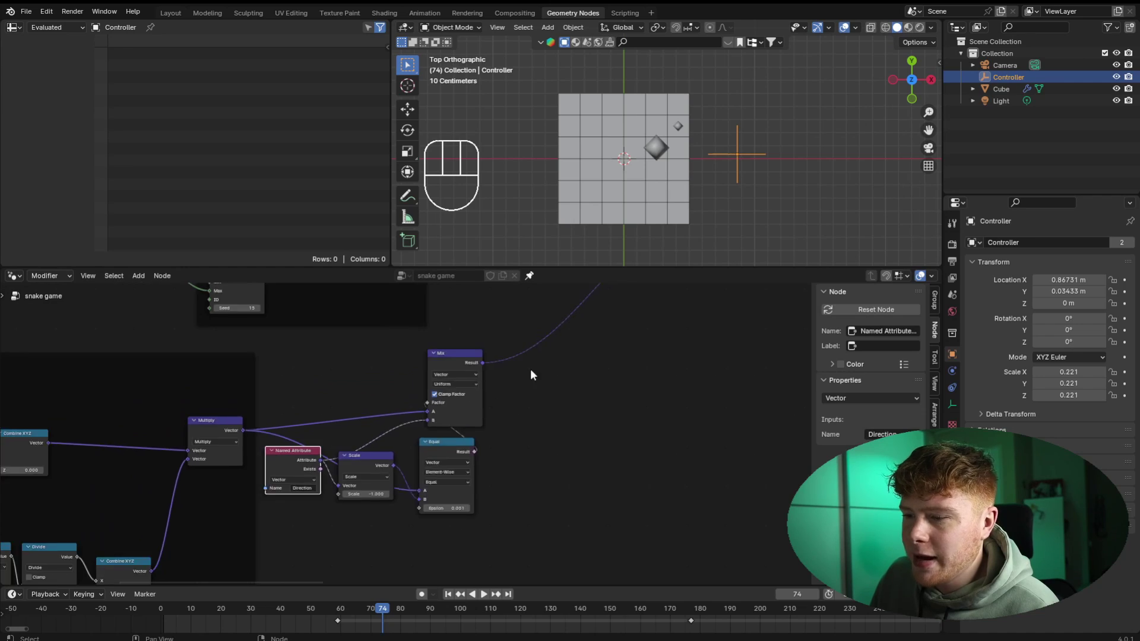
{"action": "middle_click_drag", "start_coordinate": [531, 375], "coordinate": [321, 534]}
{"action": "scroll", "coordinate": [482, 374], "scroll_direction": "up", "scroll_amount": 1}
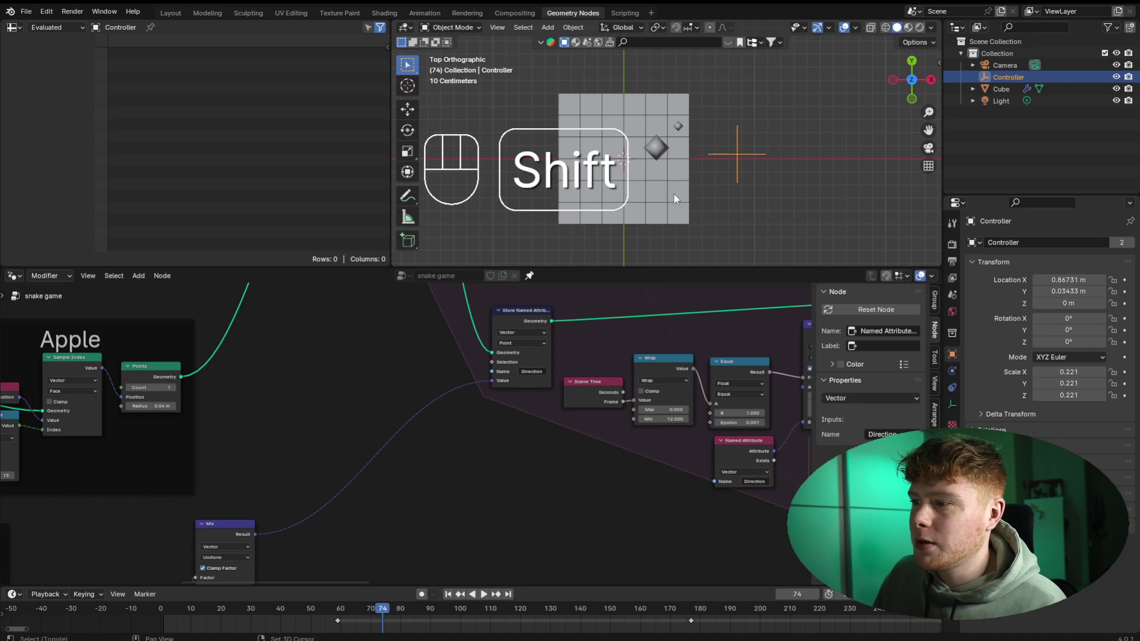
- Move the Controller above the board and back near its centre to demonstrate successive direction changes between snake updates
{"action": "middle_click_drag", "start_coordinate": [545, 235], "coordinate": [582, 231], "text": "shift"}
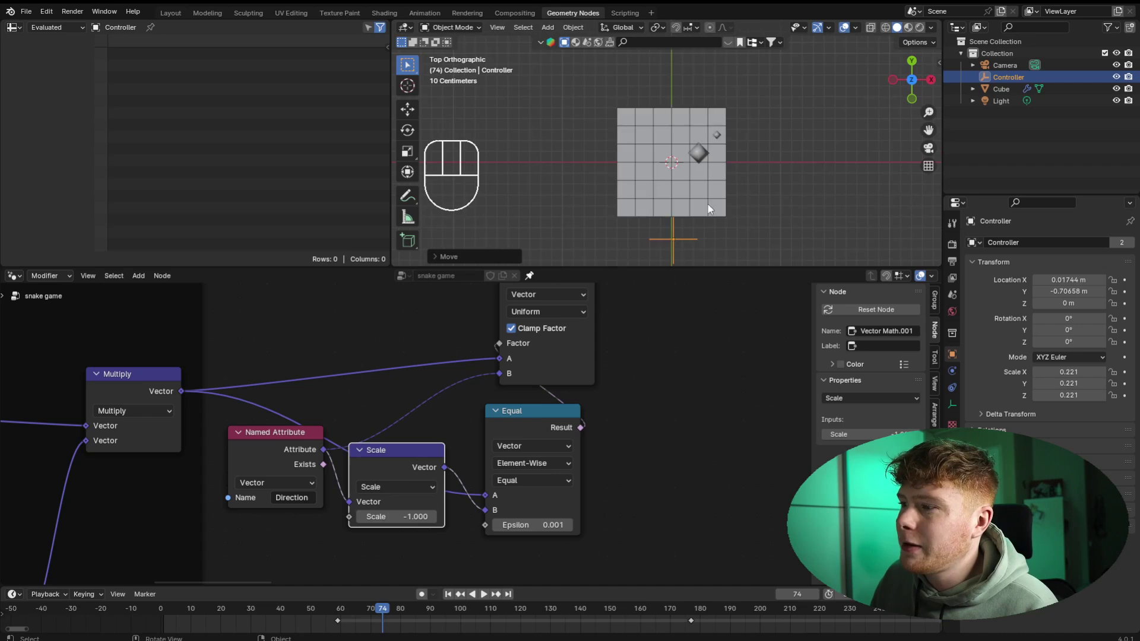
{"action": "middle_click_drag", "start_coordinate": [708, 204], "coordinate": [674, 203], "text": "shift"}
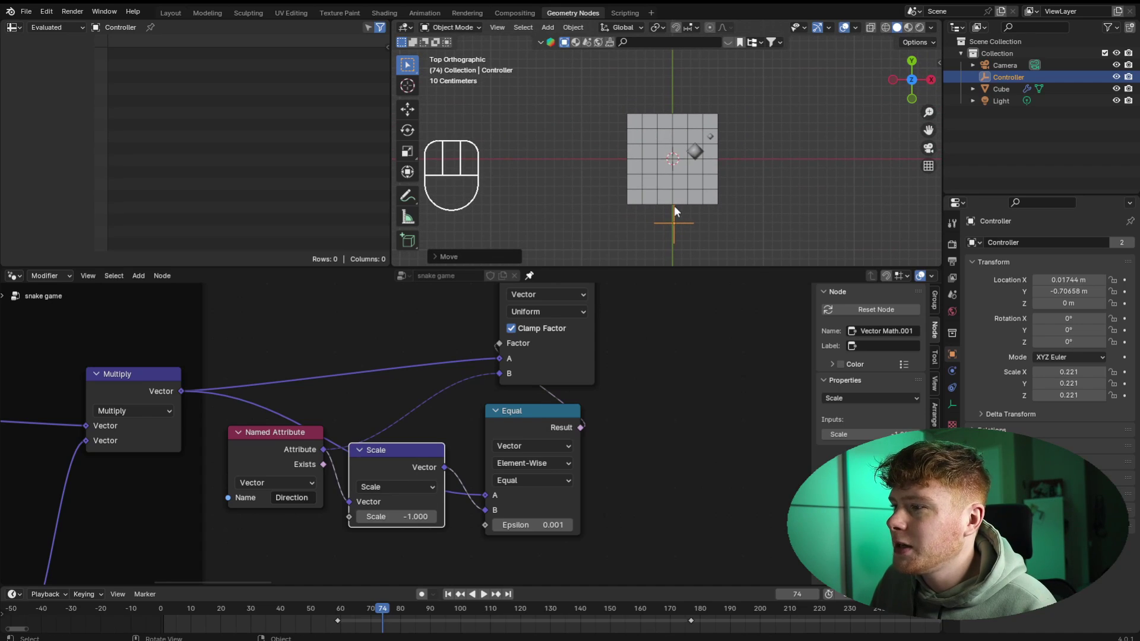
{"action": "key", "text": "g"}
{"action": "left_click", "coordinate": [673, 73]}
{"action": "mouse_move", "coordinate": [718, 174]}
{"action": "middle_mouse_down", "text": "shift"}
{"action": "mouse_move", "coordinate": [722, 191]}
{"action": "mouse_move", "coordinate": [725, 169]}
{"action": "middle_mouse_up", "text": "shift"}
{"action": "scroll", "coordinate": [723, 194], "scroll_direction": "up", "scroll_amount": 1}
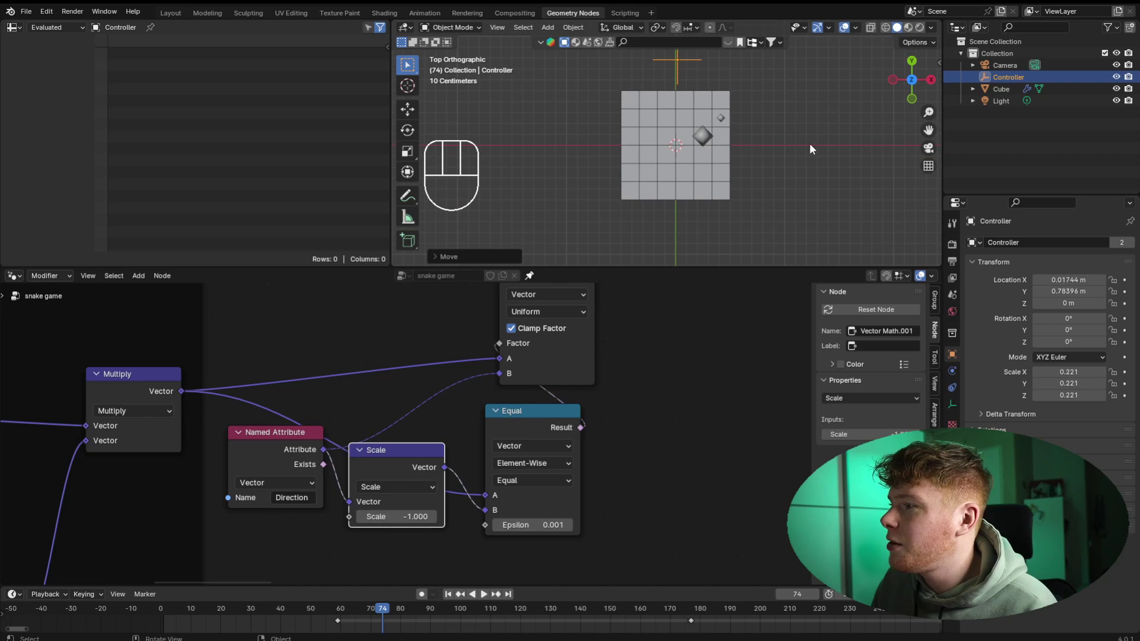
{"action": "key", "text": "g"}
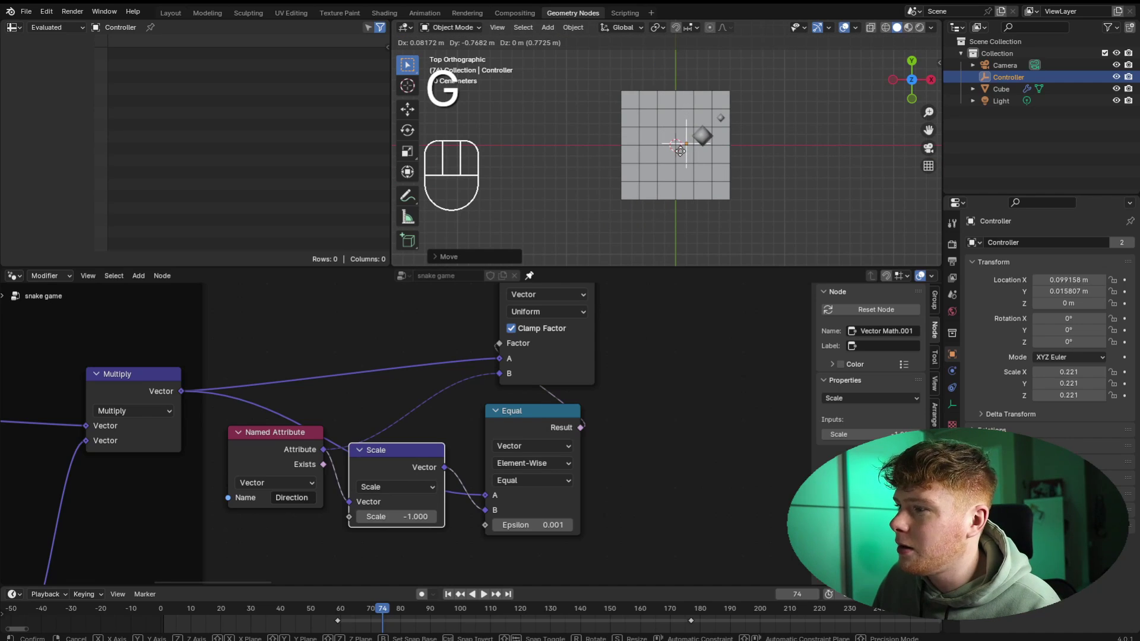
{"action": "left_click", "coordinate": [680, 152]}
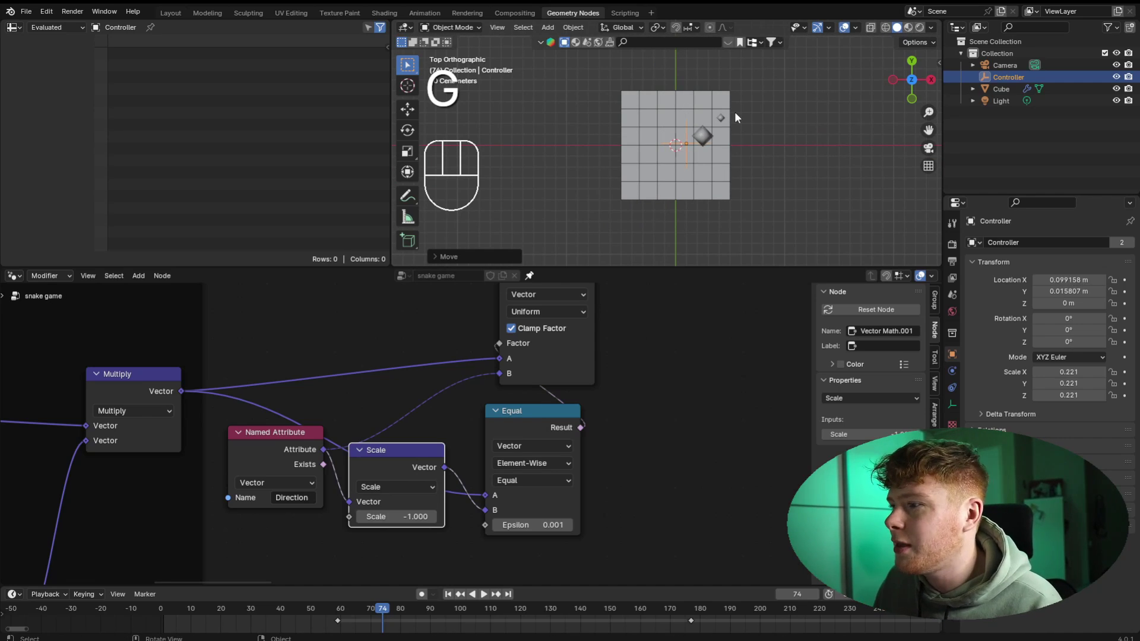
- Duplicate the vector Mix node and insert the copy on the link into the Direction Store Named Attribute node
{"action": "scroll", "coordinate": [410, 463], "scroll_direction": "down", "scroll_amount": 3}
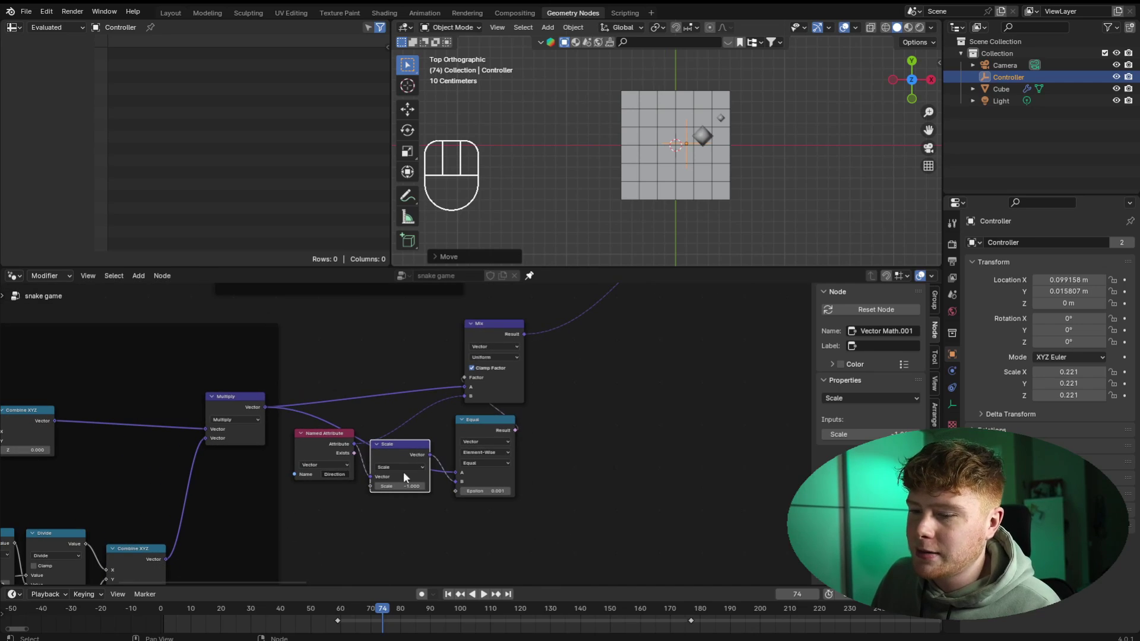
{"action": "left_click", "coordinate": [345, 452]}
{"action": "middle_click_drag", "start_coordinate": [540, 341], "coordinate": [432, 527]}
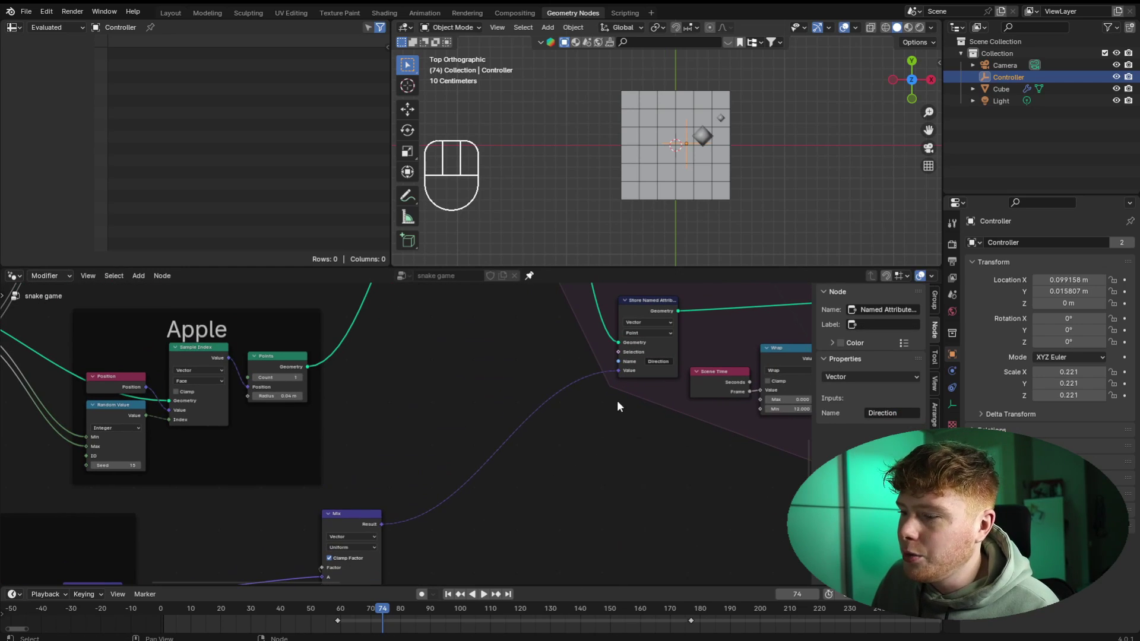
{"action": "middle_click_drag", "start_coordinate": [618, 400], "coordinate": [516, 410]}
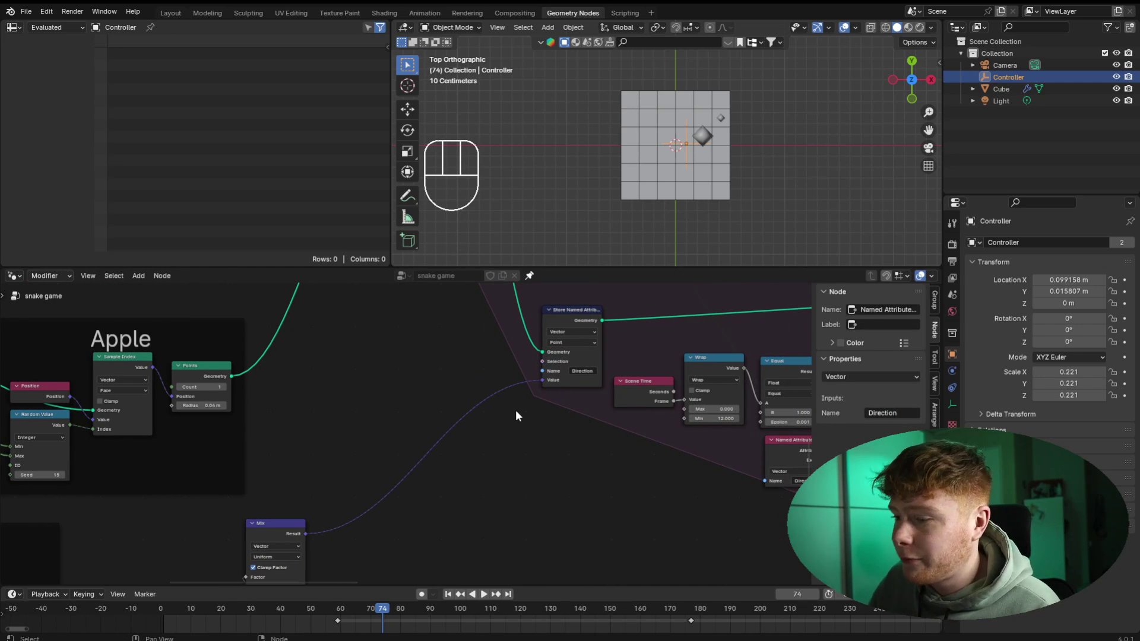
{"action": "middle_click_drag", "start_coordinate": [326, 471], "coordinate": [333, 422]}
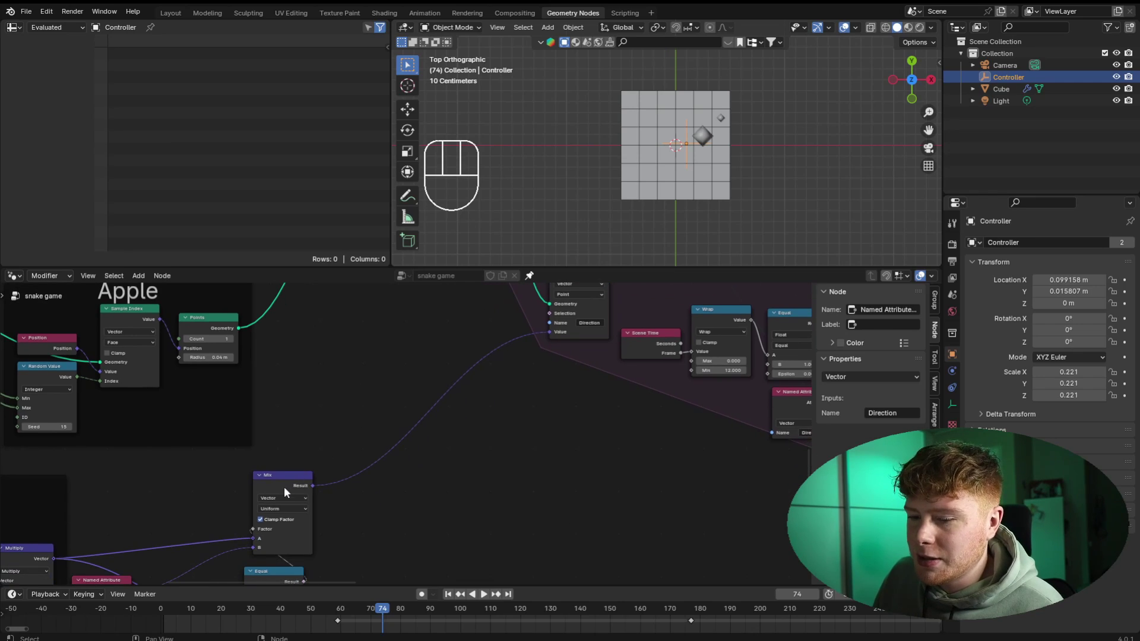
{"action": "left_click", "coordinate": [288, 482]}
{"action": "key", "text": "shift+d"}
{"action": "left_click", "coordinate": [488, 352]}
{"action": "left_click", "coordinate": [527, 475]}
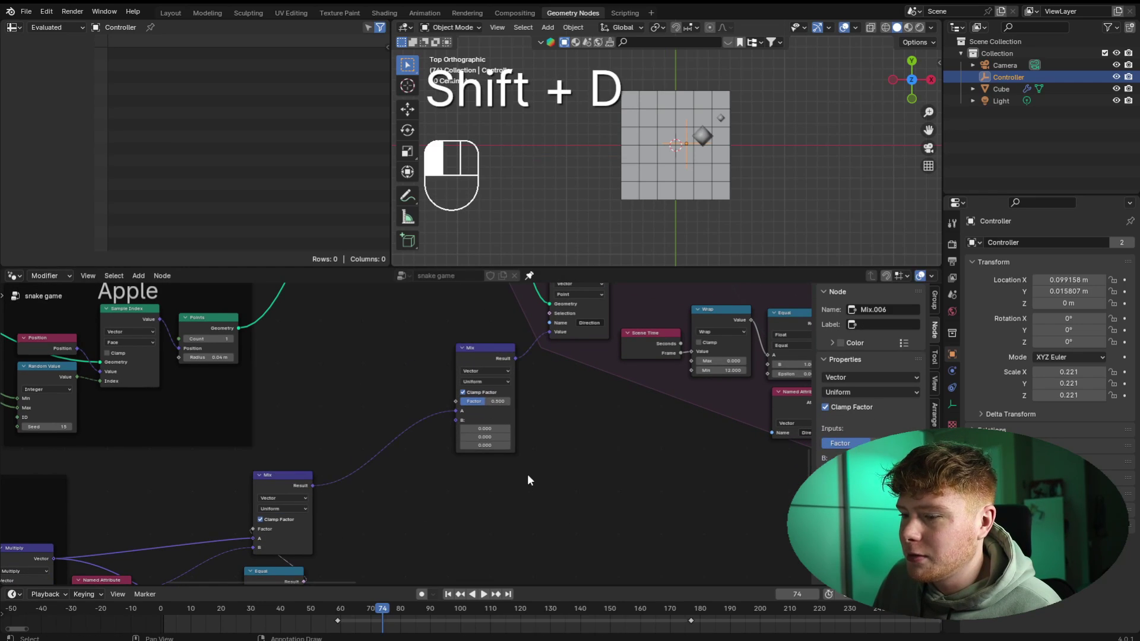
- Duplicate the Direction Named Attribute node and place the copy below the new Mix node
{"action": "middle_click_drag", "start_coordinate": [354, 512], "coordinate": [410, 441]}
{"action": "left_click", "coordinate": [424, 482]}
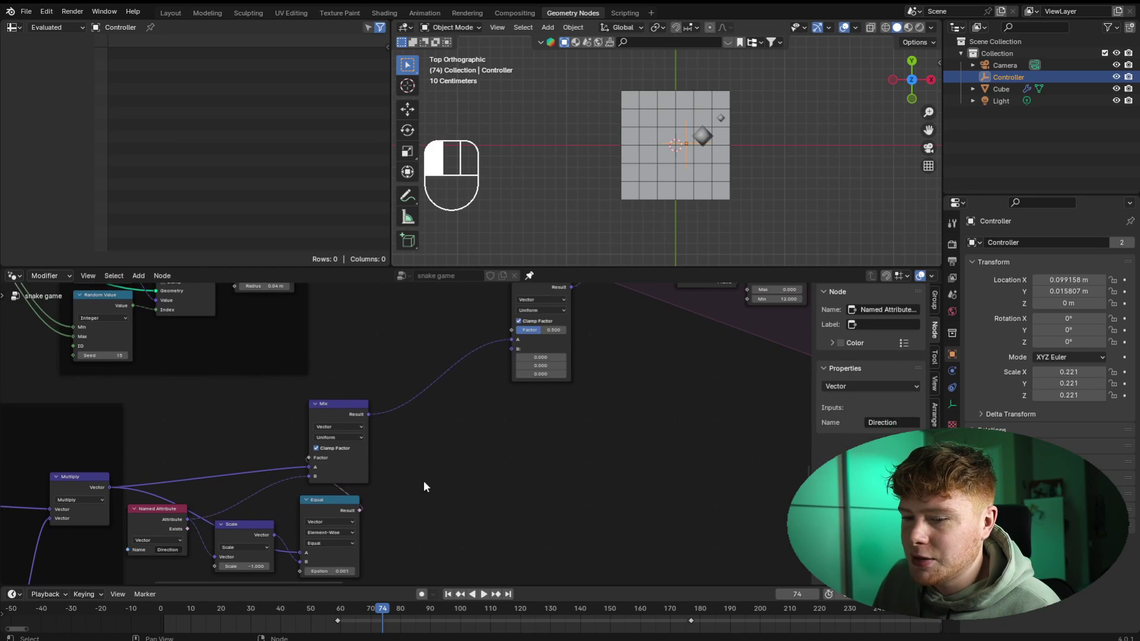
{"action": "left_click", "coordinate": [144, 516]}
{"action": "key", "text": "shift+d"}
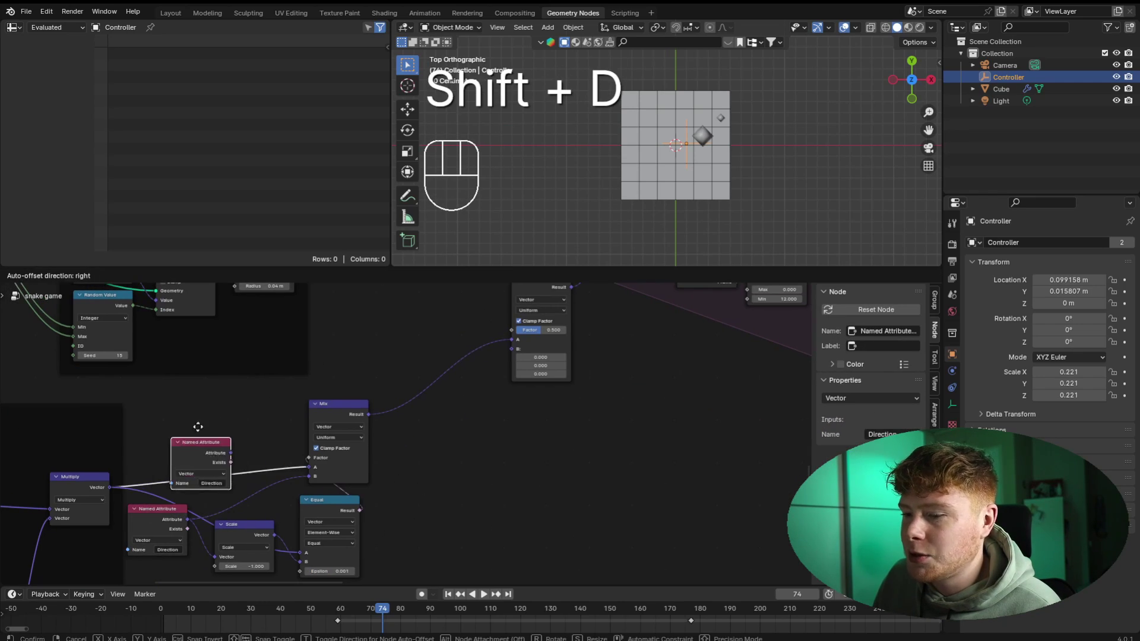
{"action": "left_click", "coordinate": [518, 386]}
{"action": "scroll", "coordinate": [467, 427], "scroll_direction": "up", "scroll_amount": 3}
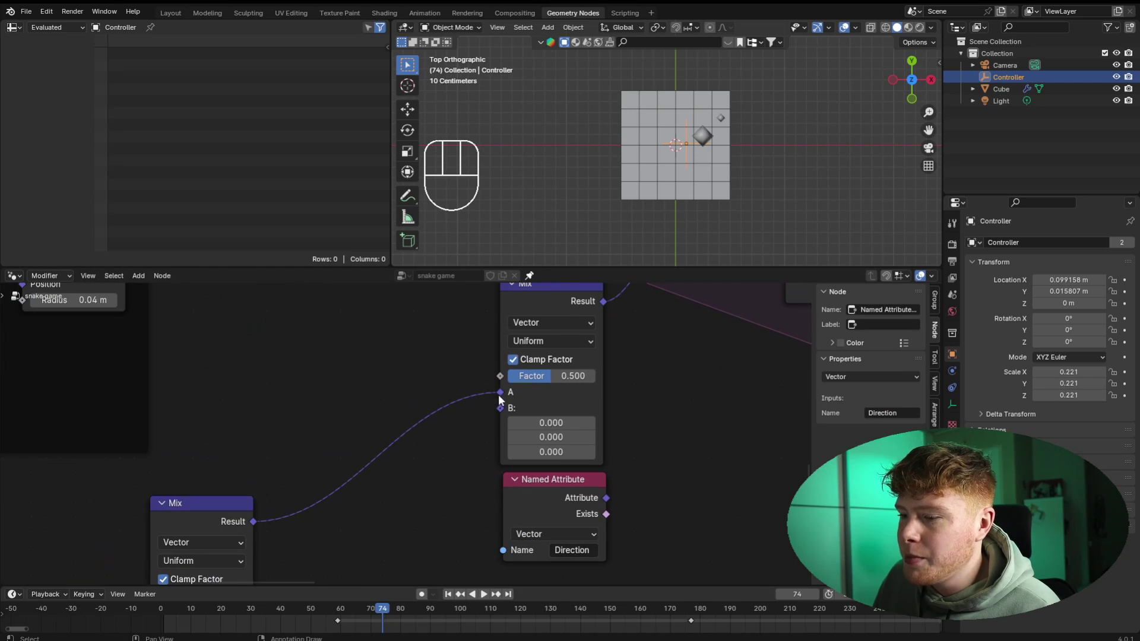
- Move the first Mix result to the new Mix node's B input and connect the copied Direction attribute to A
{"action": "left_click_drag", "start_coordinate": [500, 393], "coordinate": [499, 451]}
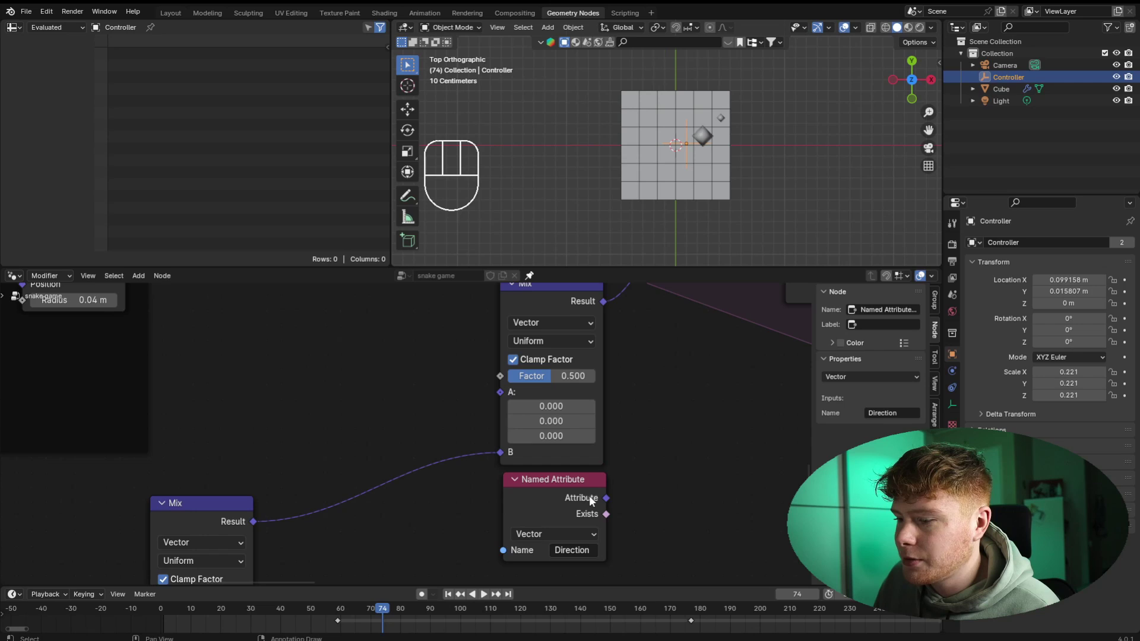
{"action": "left_click_drag", "start_coordinate": [605, 498], "coordinate": [640, 492]}
{"action": "left_click_drag", "start_coordinate": [507, 397], "coordinate": [500, 393]}
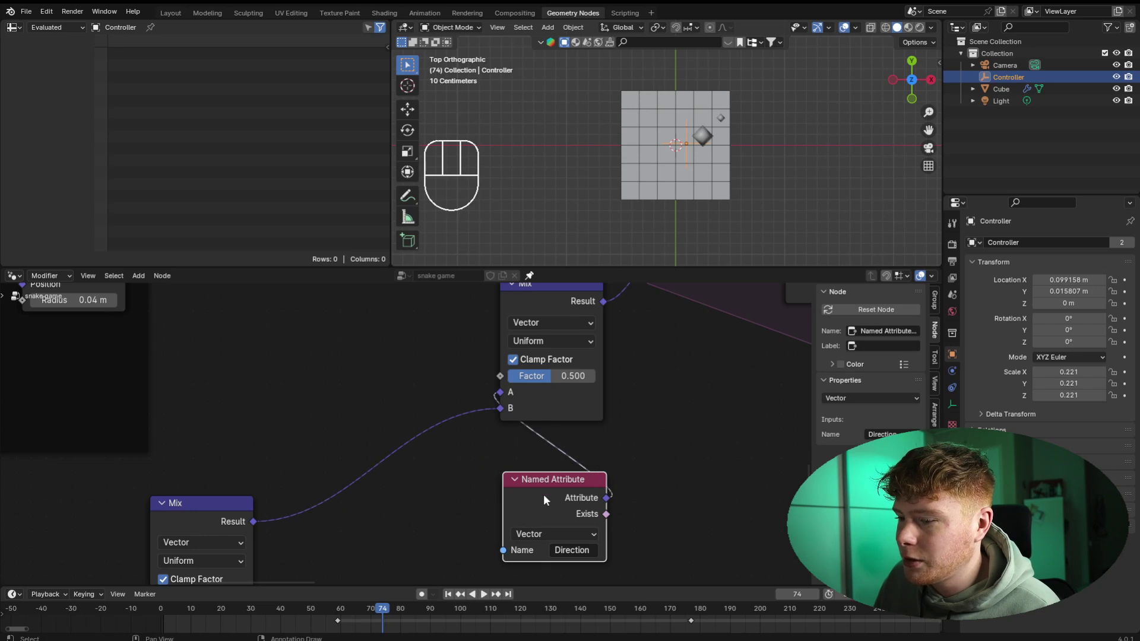
{"action": "scroll", "coordinate": [482, 450], "scroll_direction": "down", "scroll_amount": 3}
{"action": "scroll", "coordinate": [507, 398], "scroll_direction": "up", "scroll_amount": 2}
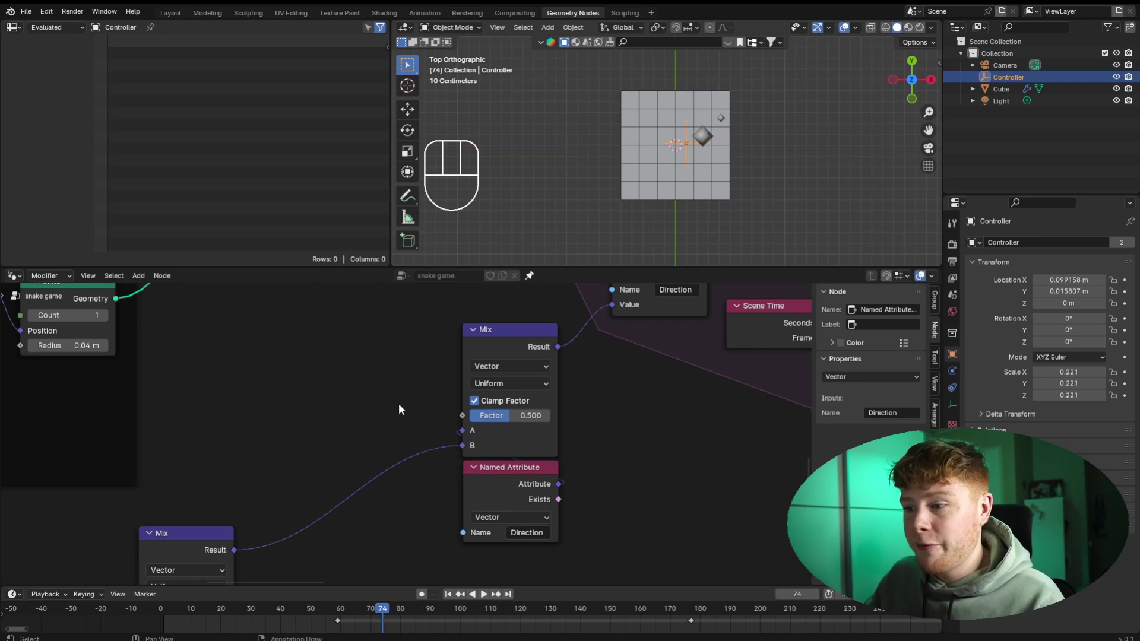
- Duplicate the Scene Time, Wrap and Equal nodes from the simulation zone and place the copies before the new Mix node
{"action": "scroll", "coordinate": [399, 404], "scroll_direction": "down", "scroll_amount": 3}
{"action": "middle_click_drag", "start_coordinate": [465, 368], "coordinate": [304, 366]}
{"action": "scroll", "coordinate": [304, 366], "scroll_direction": "up", "scroll_amount": 2}
{"action": "left_click", "coordinate": [504, 353]}
{"action": "left_click", "coordinate": [572, 326], "text": "shift"}
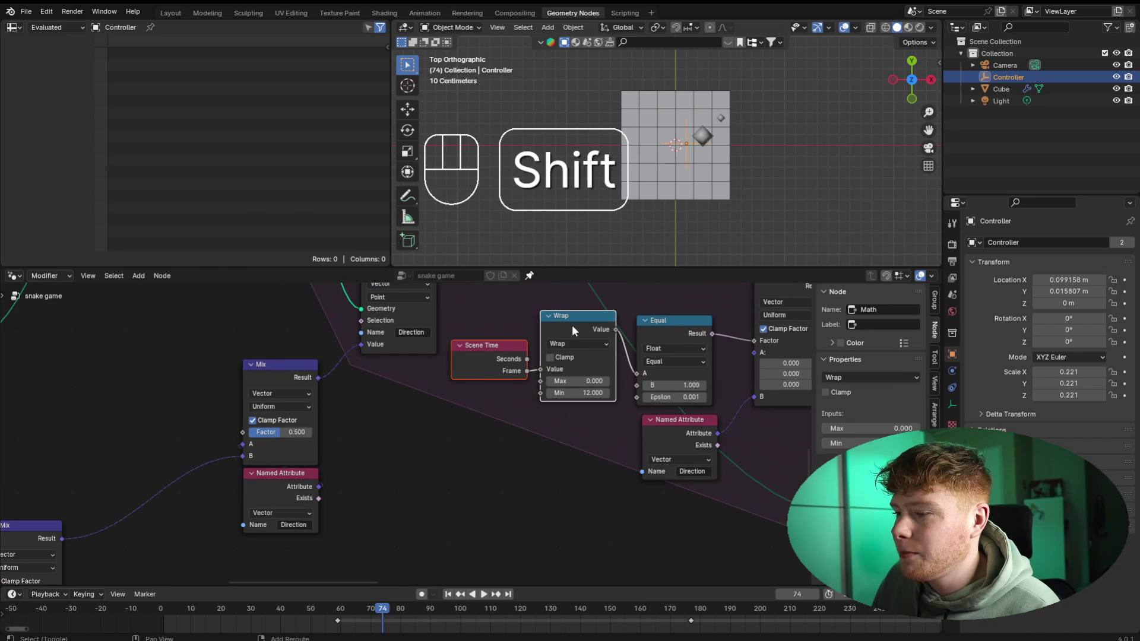
{"action": "left_click", "coordinate": [671, 326], "text": "shift"}
{"action": "key", "text": "shift+d"}
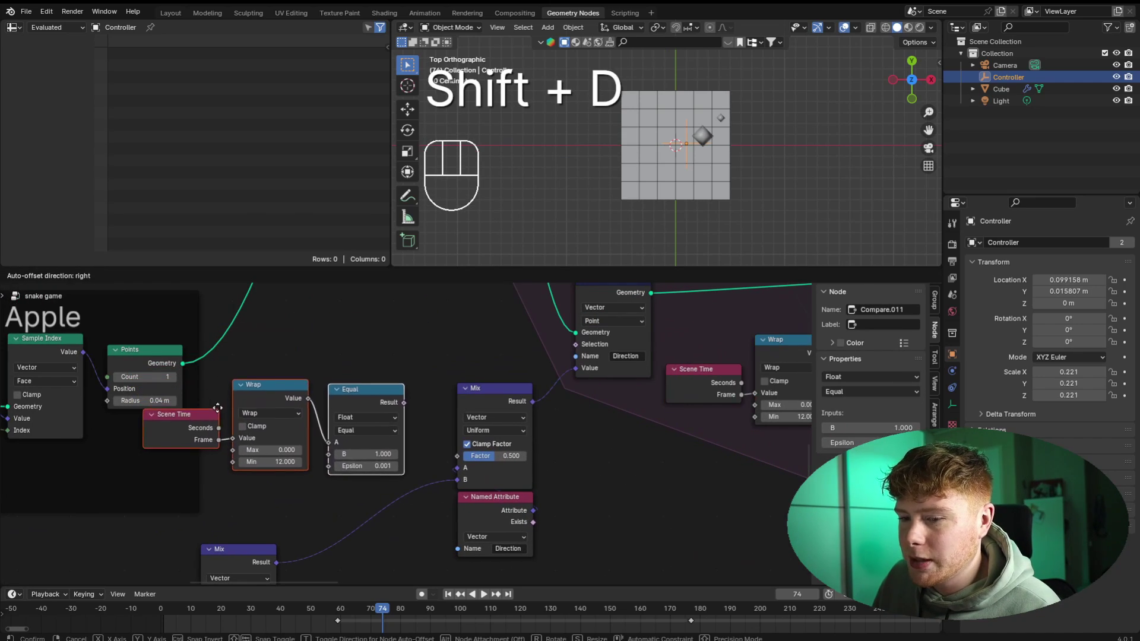
{"action": "left_click", "coordinate": [217, 410]}
{"action": "scroll", "coordinate": [448, 403], "scroll_direction": "up", "scroll_amount": 1}
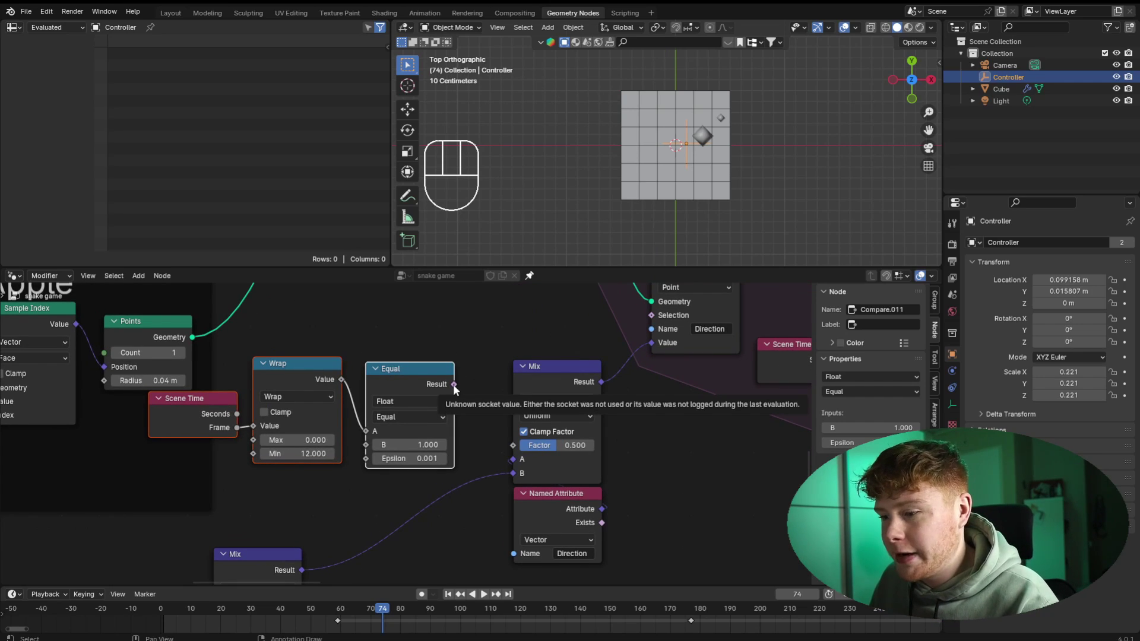
- Connect the copied Equal node's Result to the new Mix node's Factor input
{"action": "left_click_drag", "start_coordinate": [455, 385], "coordinate": [513, 446]}
{"action": "middle_click_drag", "start_coordinate": [445, 479], "coordinate": [480, 383]}
{"action": "scroll", "coordinate": [475, 409], "scroll_direction": "down", "scroll_amount": 4}
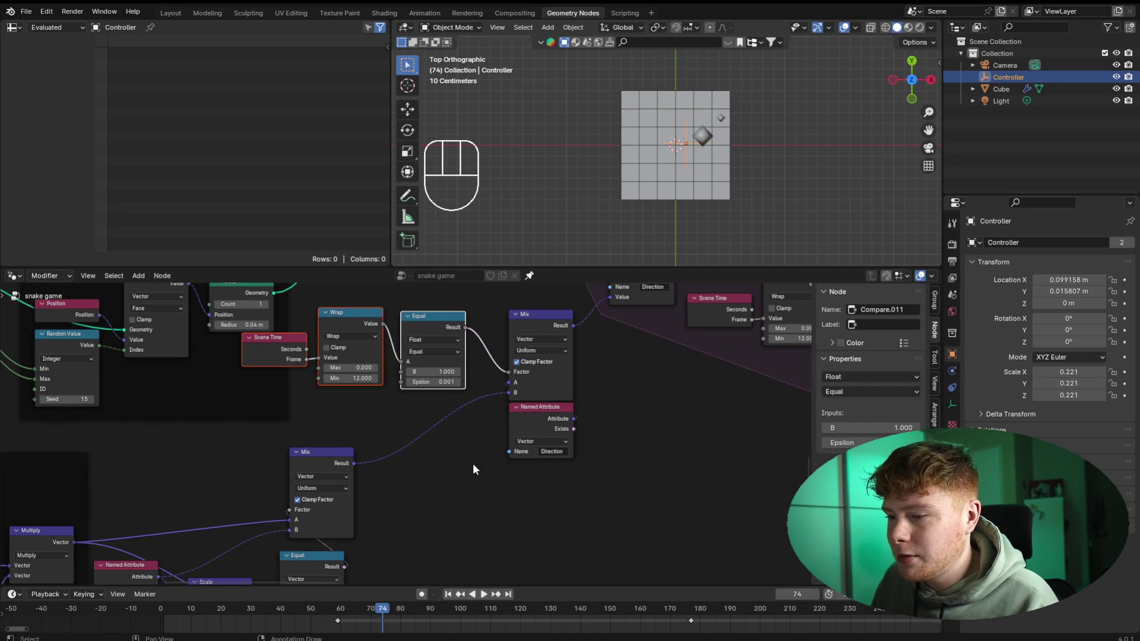
{"action": "scroll", "coordinate": [386, 481], "scroll_direction": "up", "scroll_amount": 4}
{"action": "left_click", "coordinate": [313, 453]}
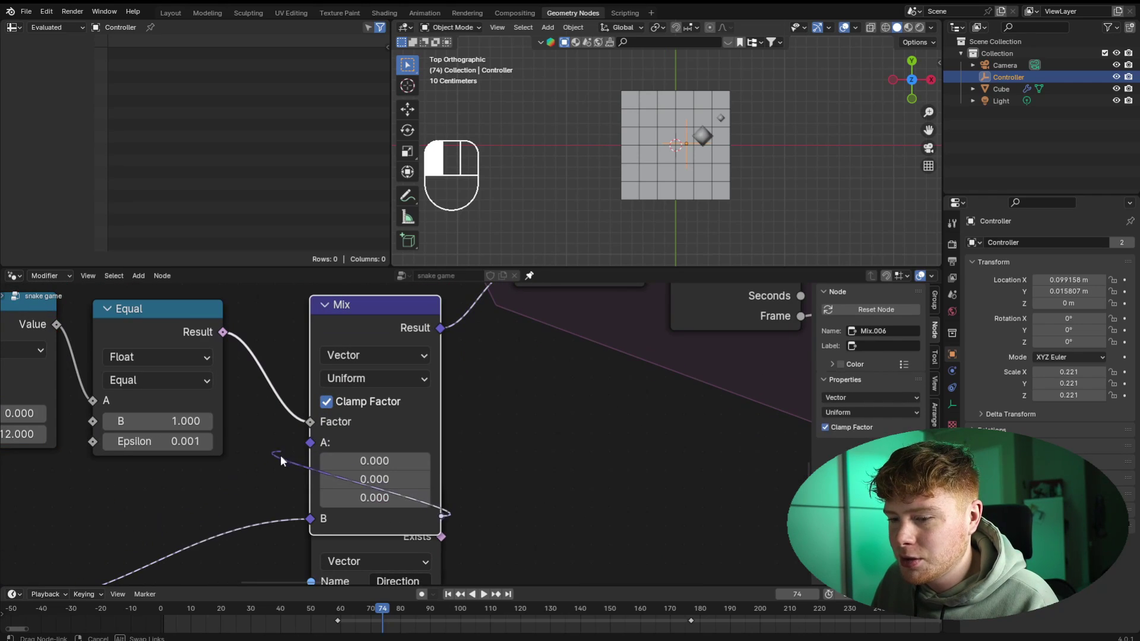
{"action": "scroll", "coordinate": [237, 463], "scroll_direction": "down", "scroll_amount": 2}
- Play the animation and move the Controller around the board to test the timed direction update
{"action": "key", "text": "space"}
{"action": "key", "text": "g"}
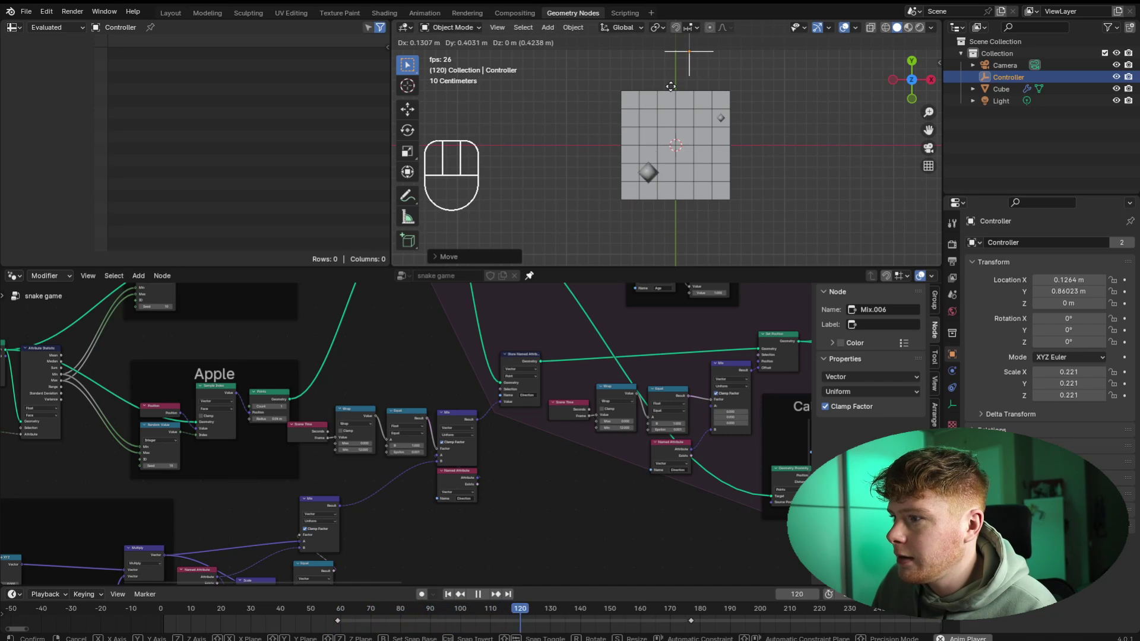
{"action": "left_click", "coordinate": [777, 154]}
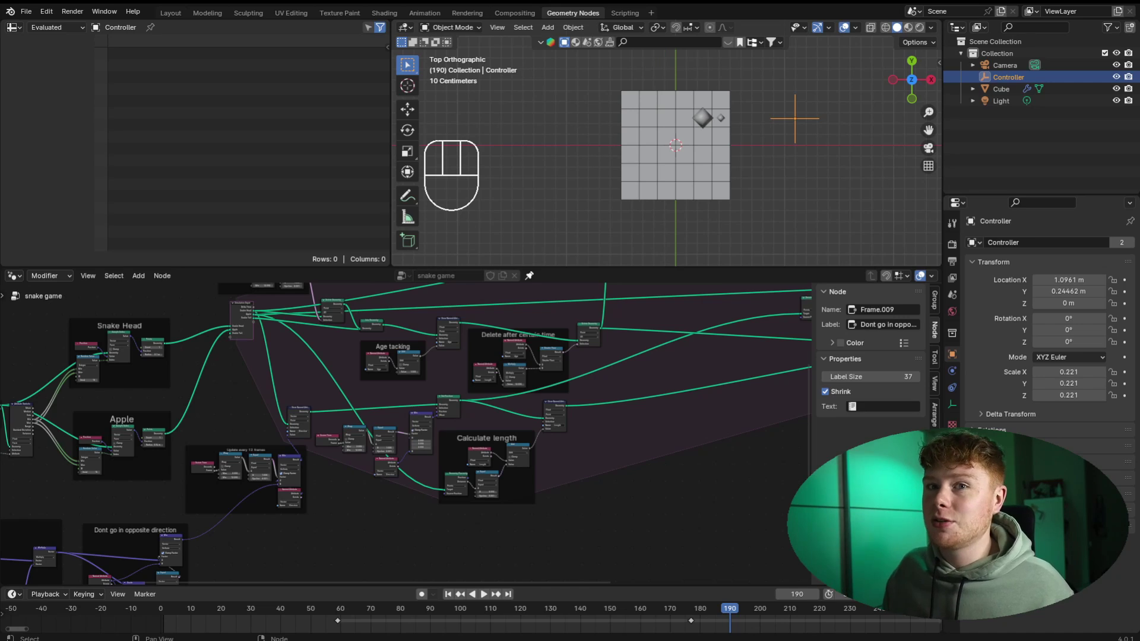
- Replay the animation and inspect the snake's movement closer in the viewport
{"action": "key", "text": "space"}
{"action": "key", "text": "space"}
{"action": "key", "text": "space"}
{"action": "scroll", "coordinate": [638, 188], "scroll_direction": "up", "scroll_amount": 2}
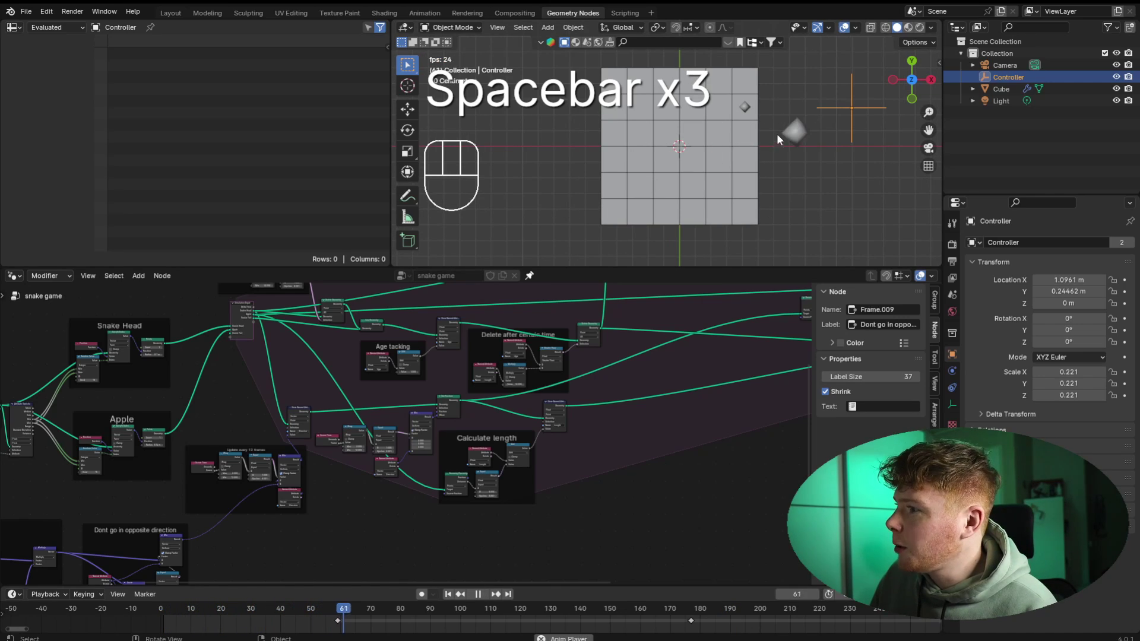
- Stop playback, duplicate the Length Store Named Attribute node and insert the copy directly after it on the geometry link
{"action": "key", "text": "space"}
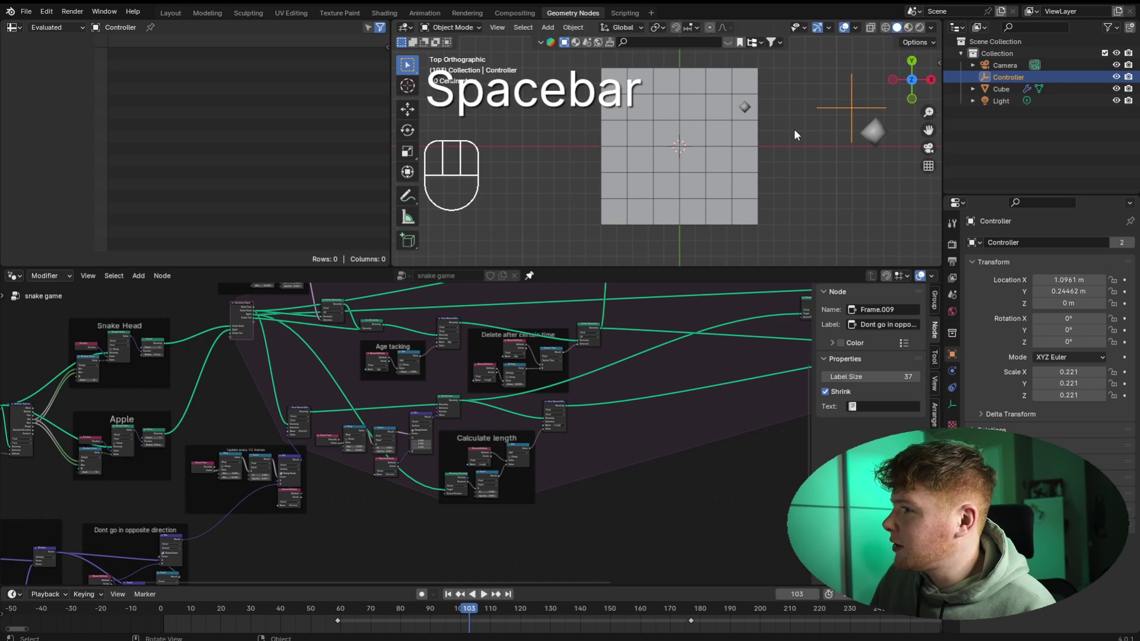
{"action": "scroll", "coordinate": [443, 487], "scroll_direction": "up", "scroll_amount": 5}
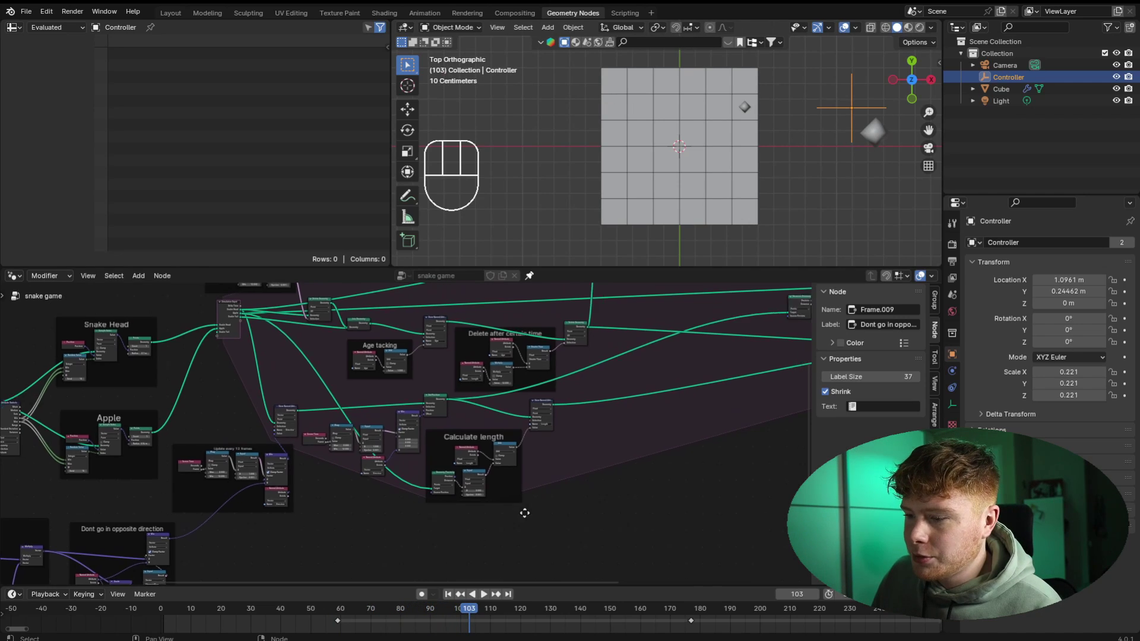
{"action": "left_click_drag", "start_coordinate": [331, 393], "coordinate": [357, 397]}
{"action": "key", "text": "shift+d"}
{"action": "left_click", "coordinate": [480, 396]}
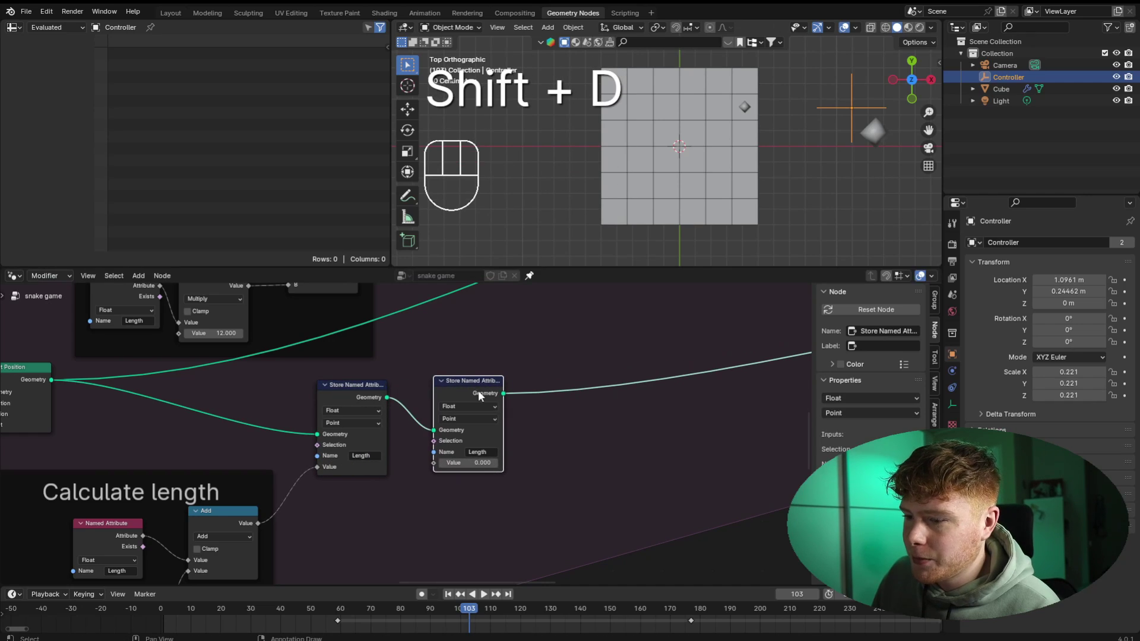
- Name the duplicated Store Named Attribute node's attribute Game Over, widen the node and space it away from the Length node
{"action": "left_click", "coordinate": [479, 453]}
{"action": "type", "text": "Gam"}
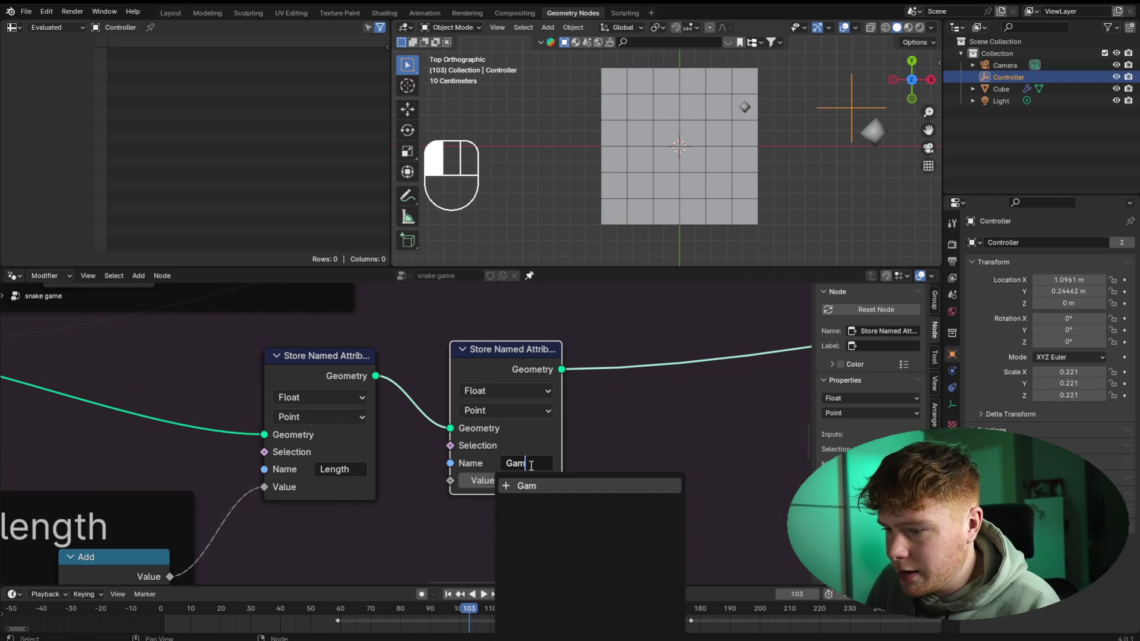
{"action": "key", "text": "Return"}
{"action": "scroll", "coordinate": [530, 464], "scroll_direction": "down", "scroll_amount": 3}
{"action": "middle_click_drag", "start_coordinate": [530, 464], "coordinate": [470, 394]}
{"action": "left_click_drag", "start_coordinate": [499, 393], "coordinate": [518, 393]}
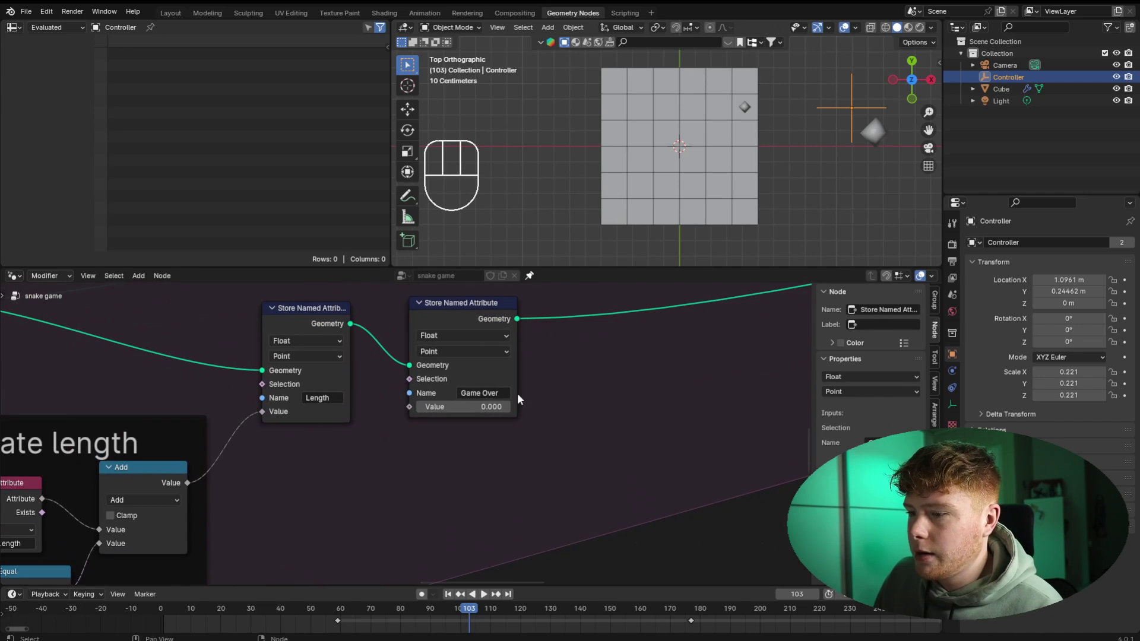
{"action": "left_click_drag", "start_coordinate": [484, 318], "coordinate": [640, 322]}
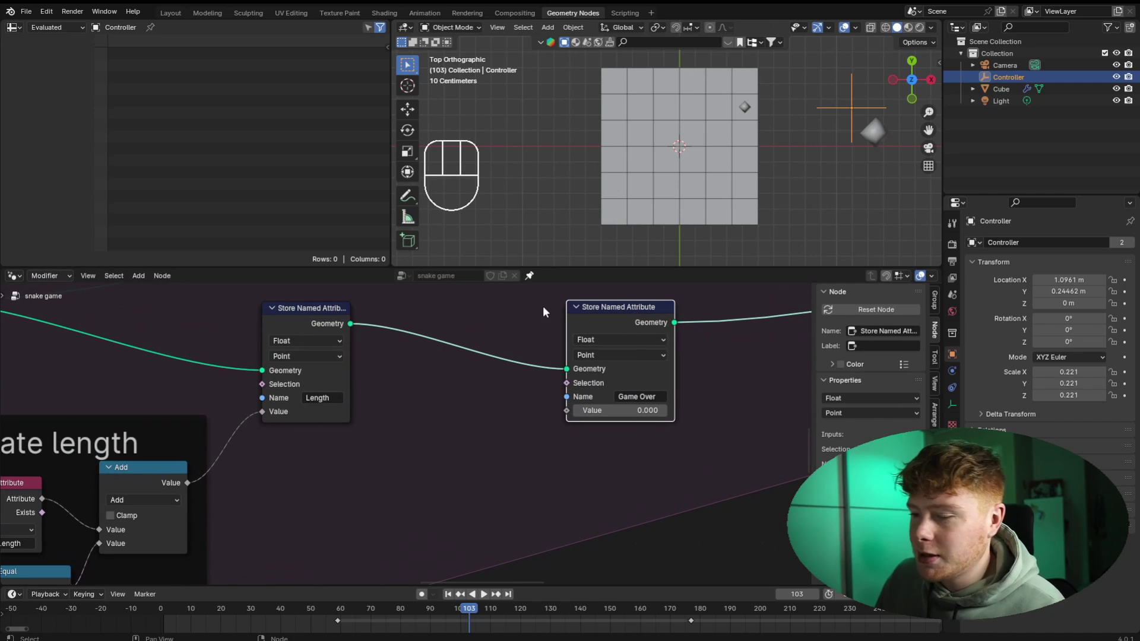
- Add a Named Attribute node reading Game Over and connect its Attribute output to the Game Over store node's Value
{"action": "key", "text": "shift+a"}
{"action": "type", "text": "nam"}
{"action": "key", "text": "Return"}
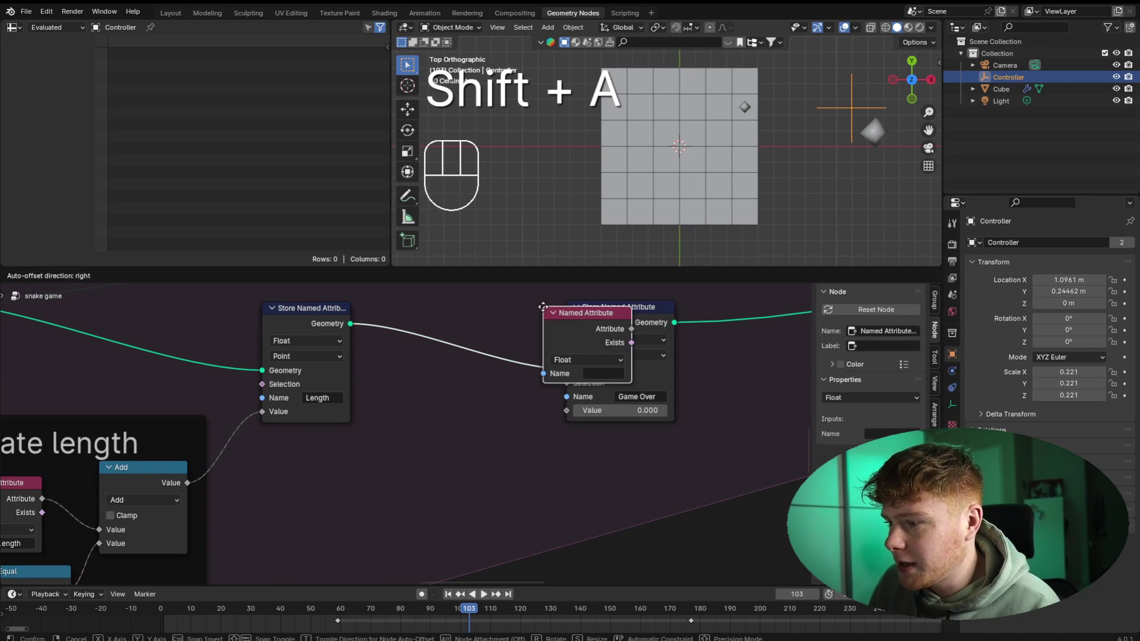
{"action": "left_click", "coordinate": [381, 482]}
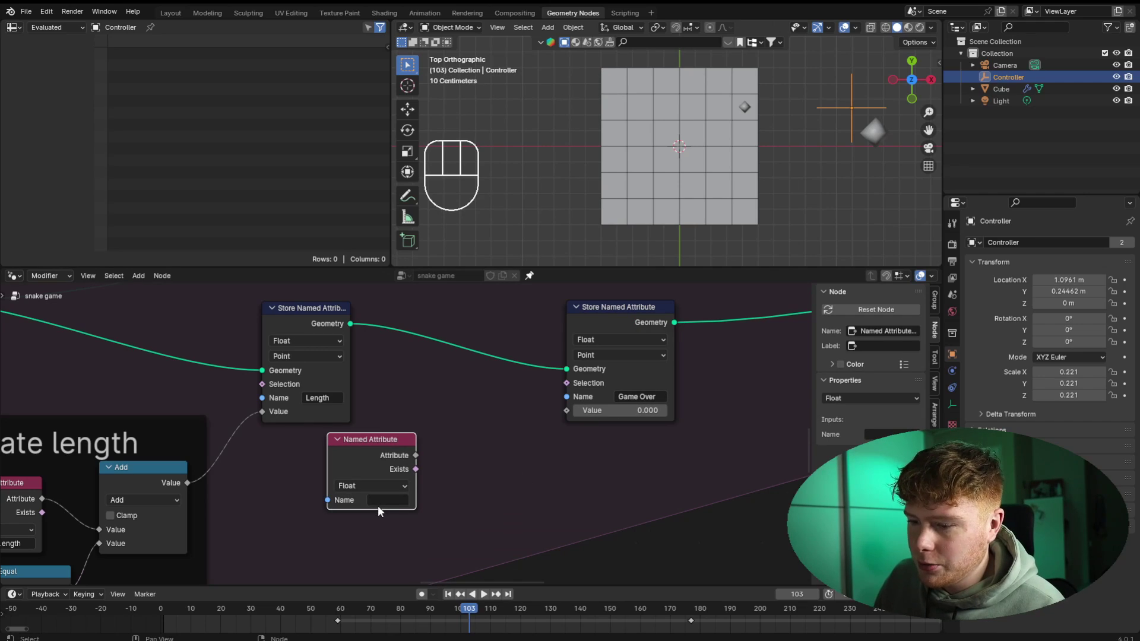
{"action": "left_click", "coordinate": [378, 504]}
{"action": "type", "text": "Game"}
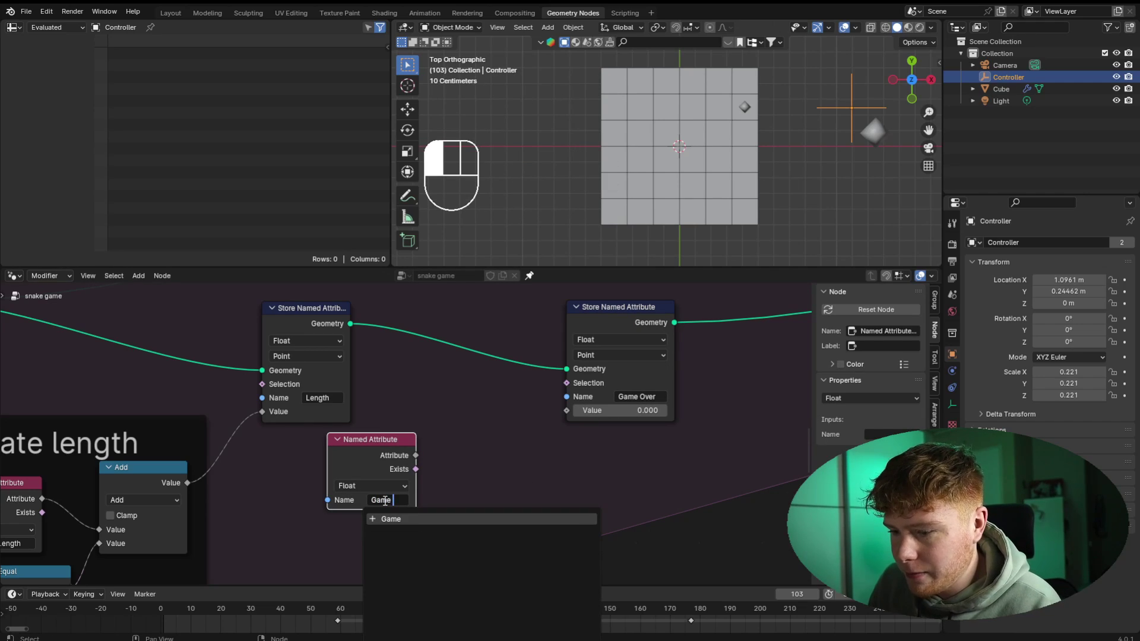
{"action": "type", "text": " Over"}
{"action": "key", "text": "Return"}
{"action": "left_click_drag", "start_coordinate": [416, 455], "coordinate": [567, 411]}
- Insert an Add math node between the Game Over Named Attribute and Store Named Attribute nodes, setting its second value to 1
{"action": "key", "text": "shift+a"}
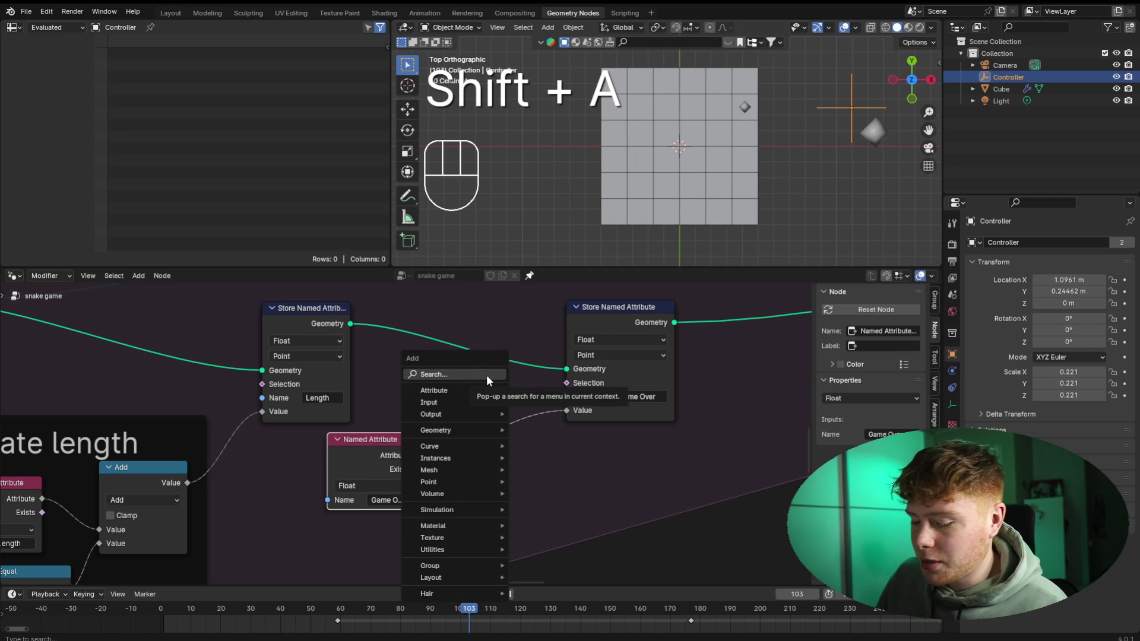
{"action": "type", "text": "add"}
{"action": "key", "text": "Return"}
{"action": "left_click", "coordinate": [441, 408]}
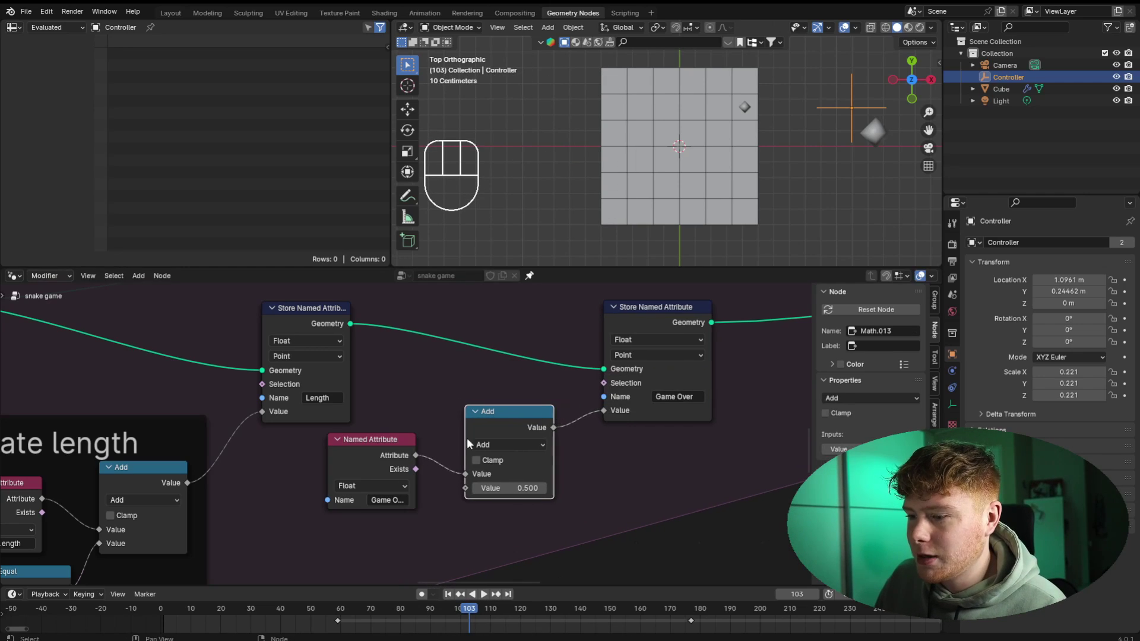
{"action": "left_click_drag", "start_coordinate": [466, 437], "coordinate": [449, 430]}
{"action": "mouse_move", "coordinate": [368, 467]}
{"action": "left_mouse_down"}
{"action": "mouse_move", "coordinate": [344, 458]}
{"action": "mouse_move", "coordinate": [352, 469]}
{"action": "left_mouse_up"}
{"action": "left_click_drag", "start_coordinate": [662, 321], "coordinate": [640, 322]}
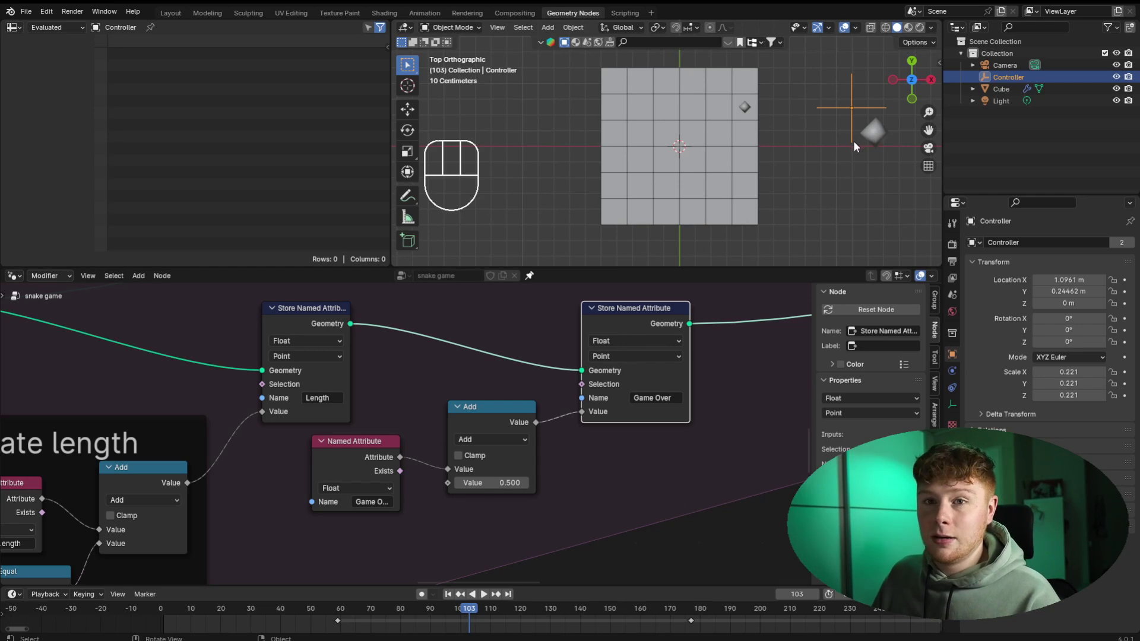
{"action": "left_click", "coordinate": [492, 483]}
{"action": "type", "text": "1"}
{"action": "key", "text": "Return"}
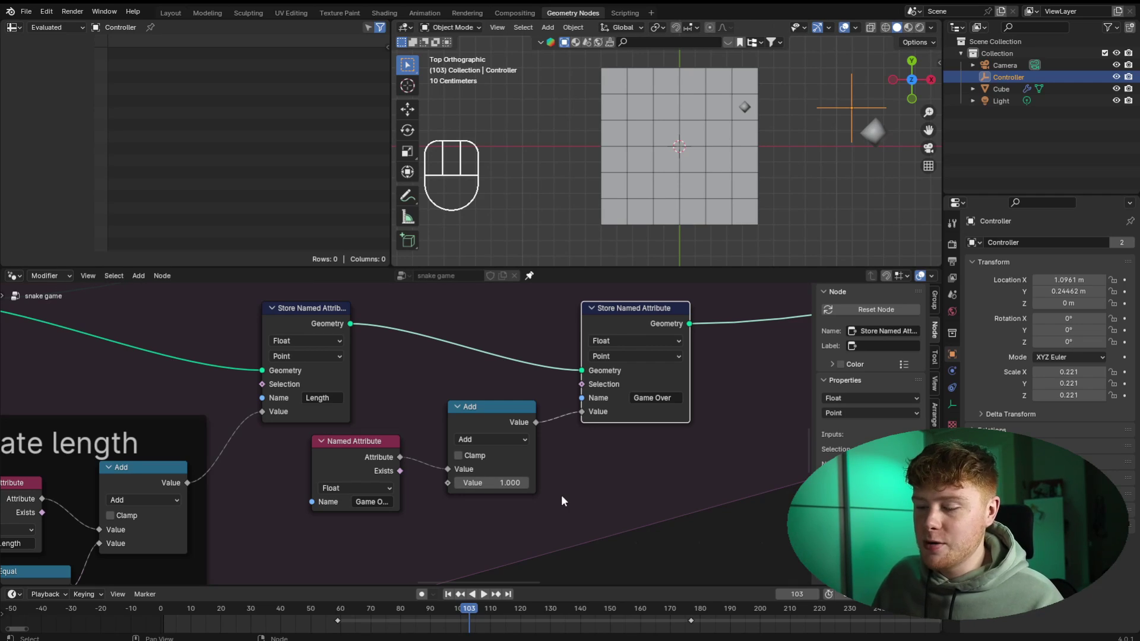
- Duplicate the Group Input and Grid nodes from the start of the node tree
{"action": "scroll", "coordinate": [430, 483], "scroll_direction": "down", "scroll_amount": 2}
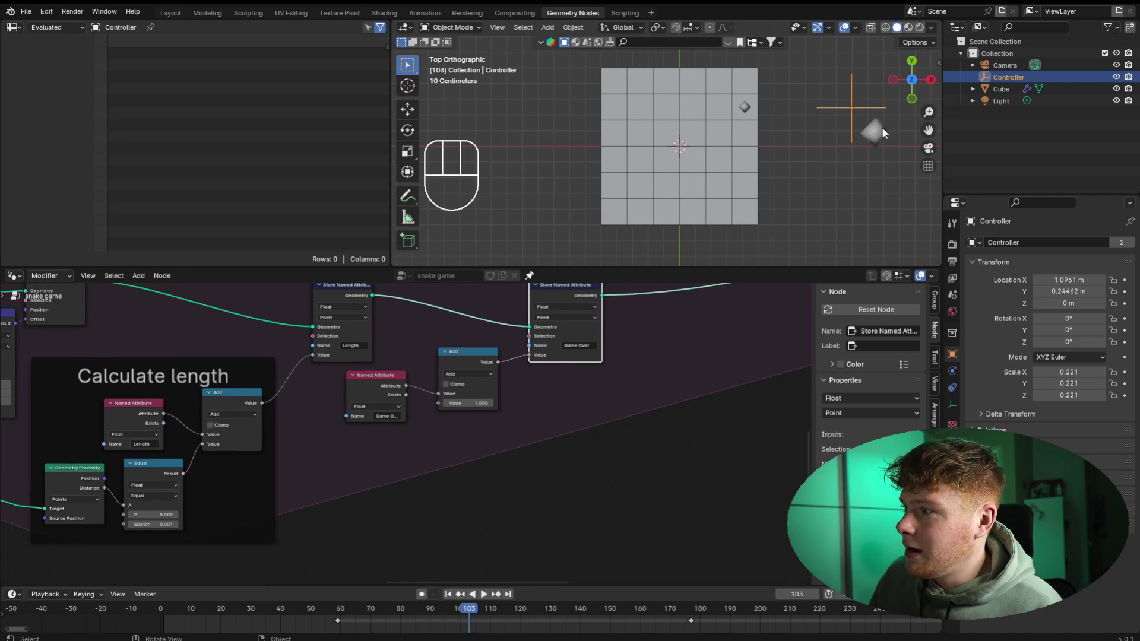
{"action": "scroll", "coordinate": [343, 481], "scroll_direction": "down", "scroll_amount": 5}
{"action": "middle_click_drag", "start_coordinate": [60, 452], "coordinate": [487, 459]}
{"action": "middle_click_drag", "start_coordinate": [285, 433], "coordinate": [626, 458]}
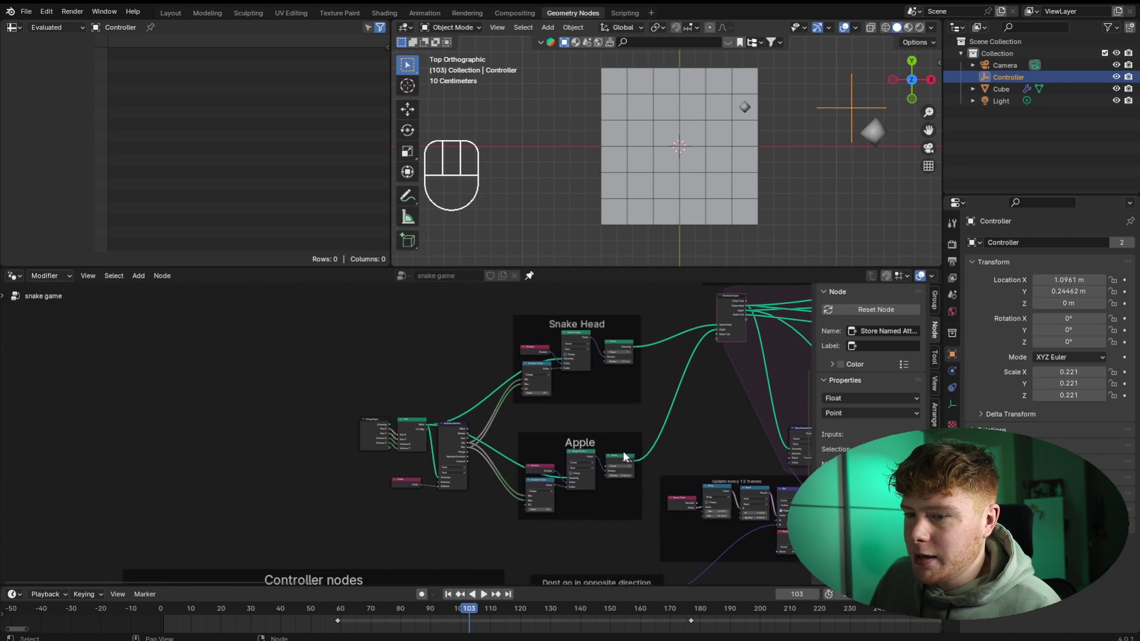
{"action": "scroll", "coordinate": [403, 440], "scroll_direction": "up", "scroll_amount": 5}
{"action": "left_click", "coordinate": [341, 427]}
{"action": "scroll", "coordinate": [409, 430], "scroll_direction": "up", "scroll_amount": 4}
{"action": "left_click", "coordinate": [410, 396], "text": "shift"}
{"action": "scroll", "coordinate": [465, 416], "scroll_direction": "down", "scroll_amount": 10}
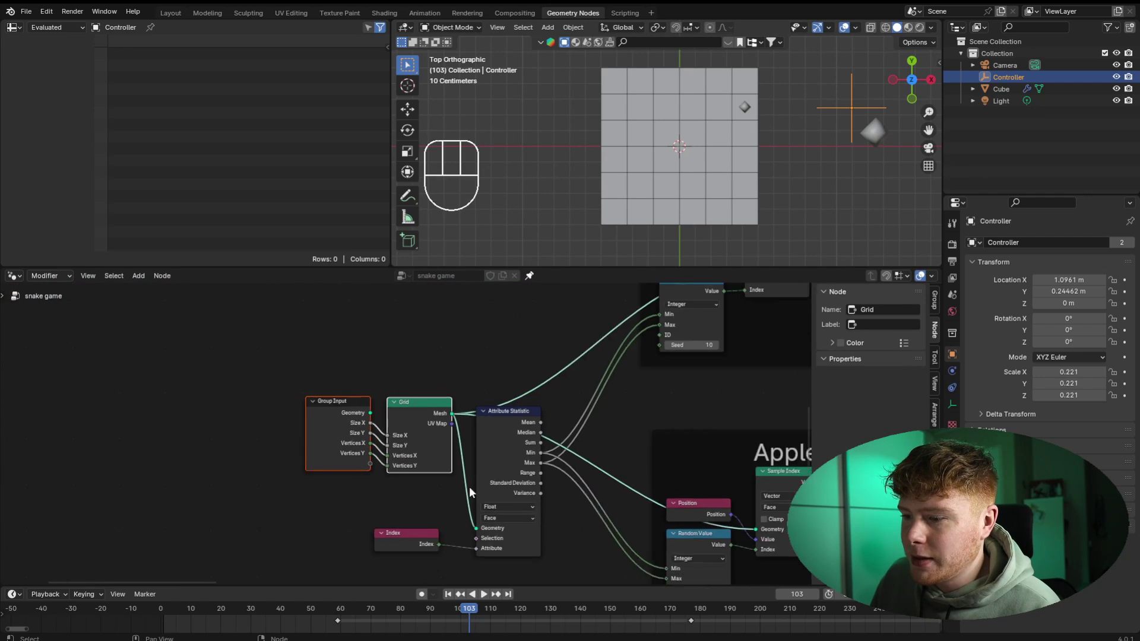
{"action": "middle_click_drag", "start_coordinate": [573, 469], "coordinate": [198, 357]}
{"action": "key", "text": "shift+d"}
{"action": "left_click", "coordinate": [766, 569]}
- Move the duplicated Group Input and Grid nodes beneath the Game Over Named Attribute node
{"action": "middle_click_drag", "start_coordinate": [684, 509], "coordinate": [277, 504]}
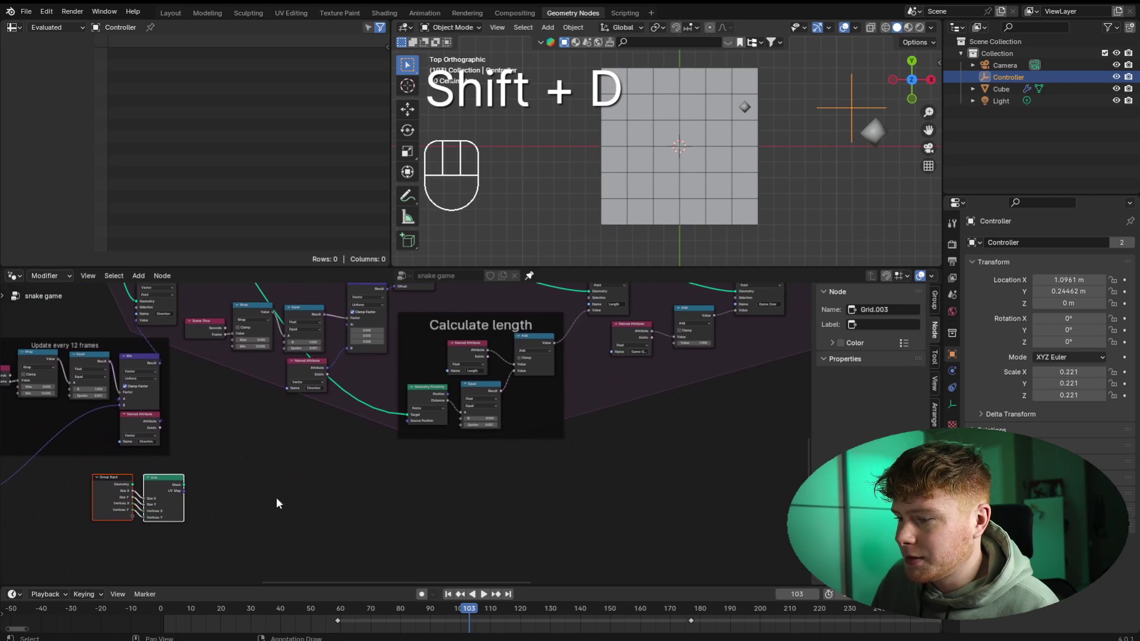
{"action": "key", "text": "g"}
{"action": "left_click", "coordinate": [678, 487]}
{"action": "scroll", "coordinate": [667, 446], "scroll_direction": "up", "scroll_amount": 4}
{"action": "middle_click_drag", "start_coordinate": [666, 445], "coordinate": [471, 548]}
{"action": "key", "text": "g"}
{"action": "left_click", "coordinate": [601, 427]}
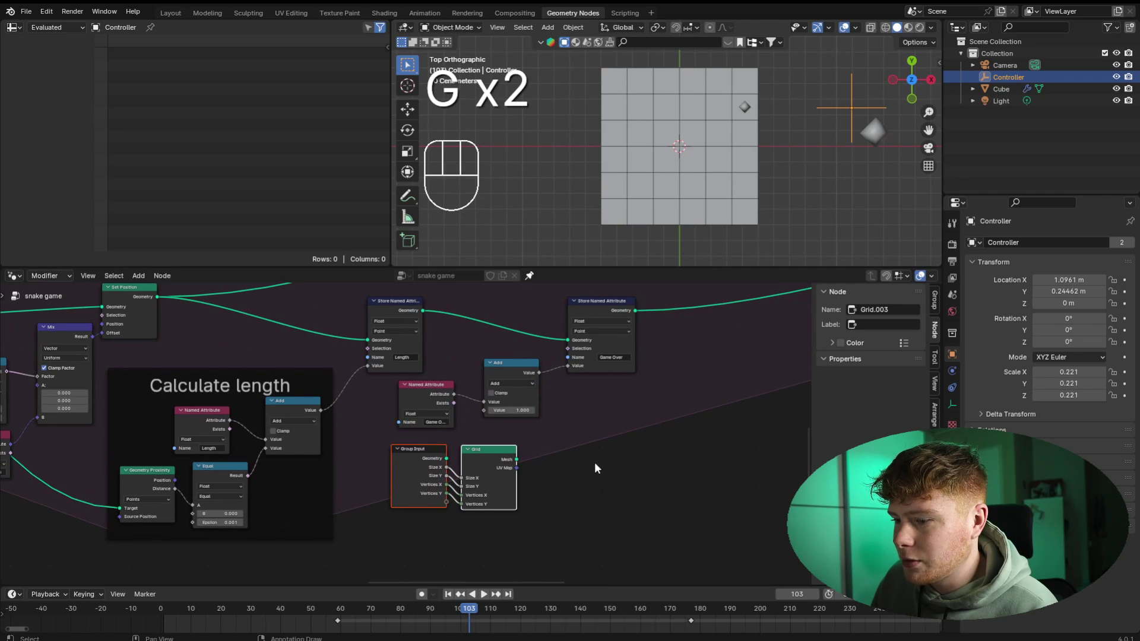
{"action": "left_click", "coordinate": [594, 464]}
- Add a Geometry Proximity node beside the duplicated Grid and connect the Grid's Mesh output to its Target
{"action": "scroll", "coordinate": [583, 512], "scroll_direction": "up", "scroll_amount": 5}
{"action": "middle_click_drag", "start_coordinate": [690, 400], "coordinate": [556, 358]}
{"action": "key", "text": "shift+a"}
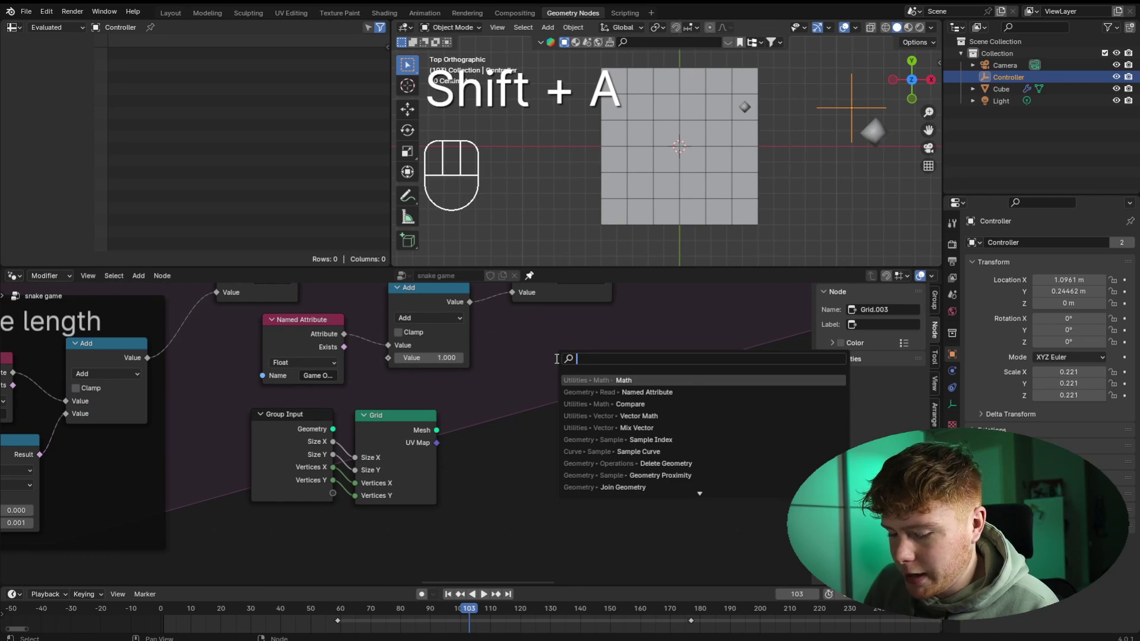
{"action": "type", "text": "geo p"}
{"action": "key", "text": "Return"}
{"action": "left_click", "coordinate": [467, 410]}
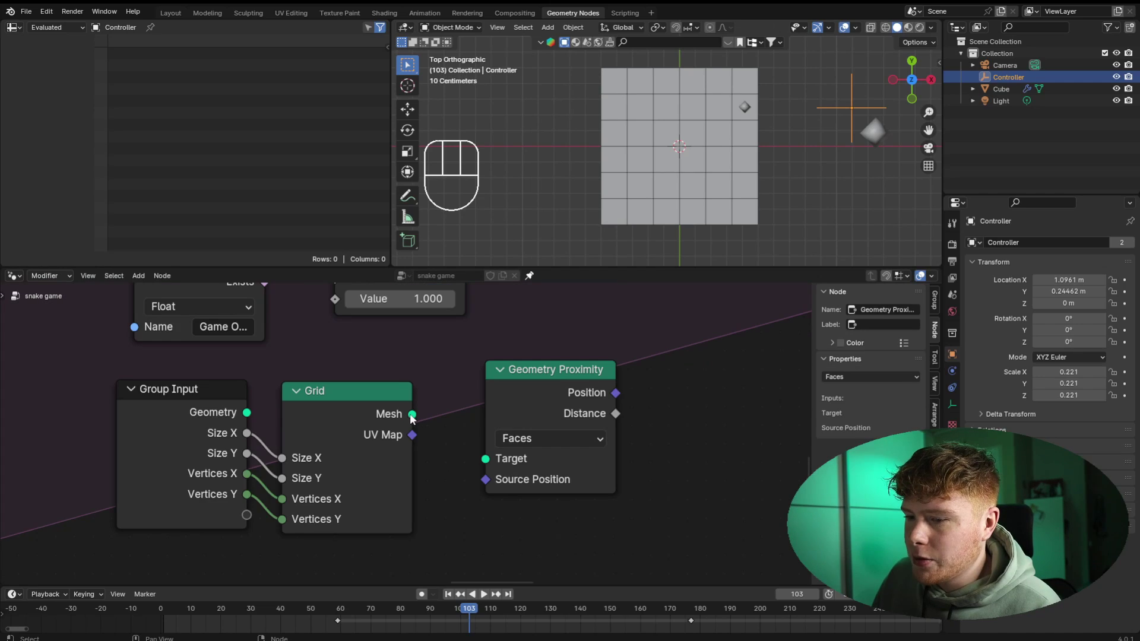
{"action": "left_click_drag", "start_coordinate": [412, 416], "coordinate": [492, 462]}
{"action": "left_click_drag", "start_coordinate": [520, 402], "coordinate": [479, 412]}
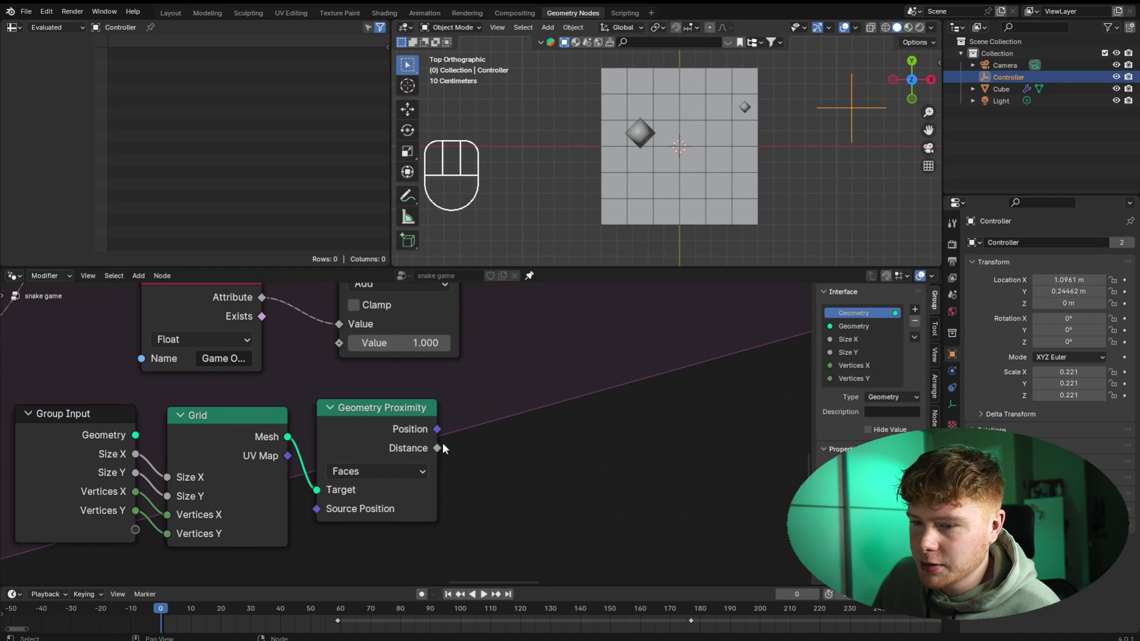
- Add a Compare node after the new Geometry Proximity node and open its operation choices
{"action": "middle_click_drag", "start_coordinate": [588, 308], "coordinate": [599, 326]}
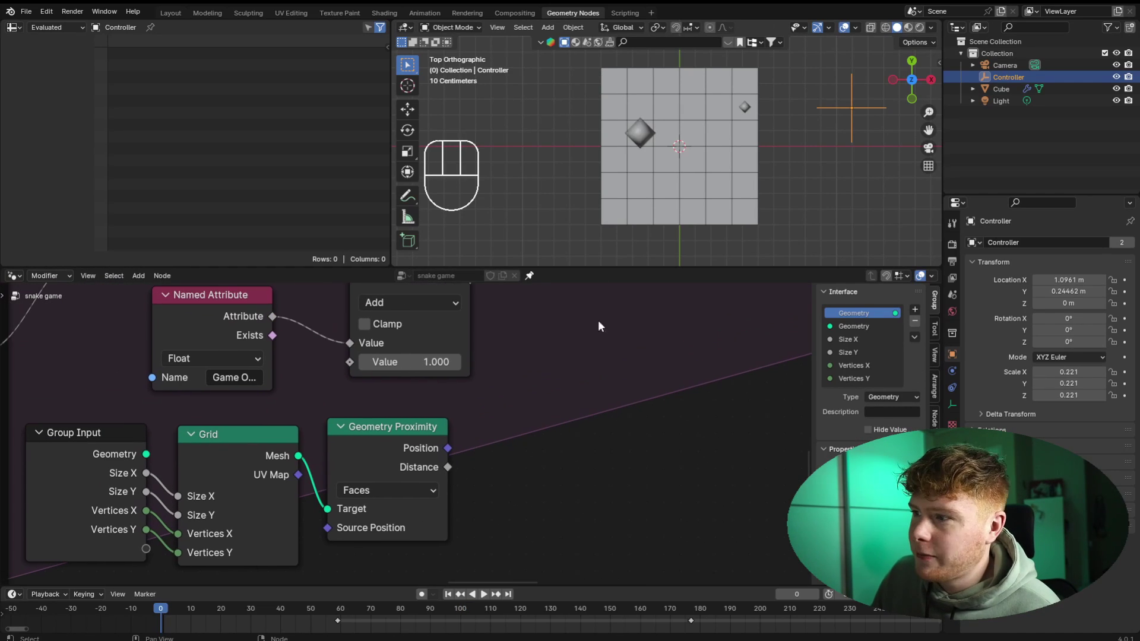
{"action": "middle_click_drag", "start_coordinate": [267, 446], "coordinate": [196, 411]}
{"action": "scroll", "coordinate": [465, 350], "scroll_direction": "up", "scroll_amount": 2}
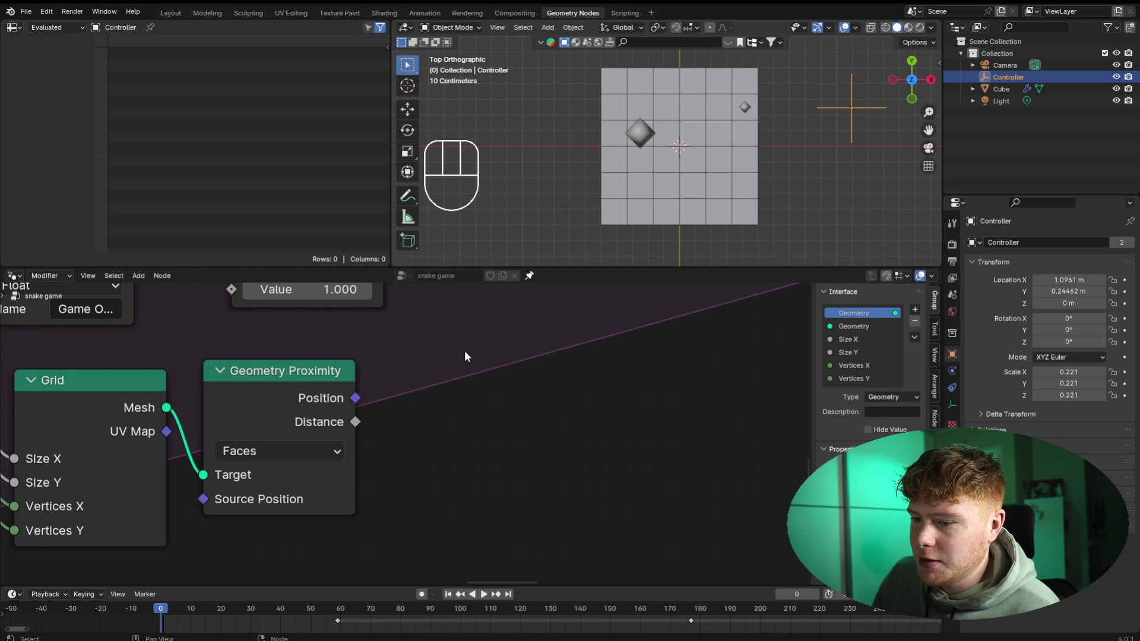
{"action": "key", "text": "shift+a"}
{"action": "type", "text": "comp"}
{"action": "key", "text": "Return"}
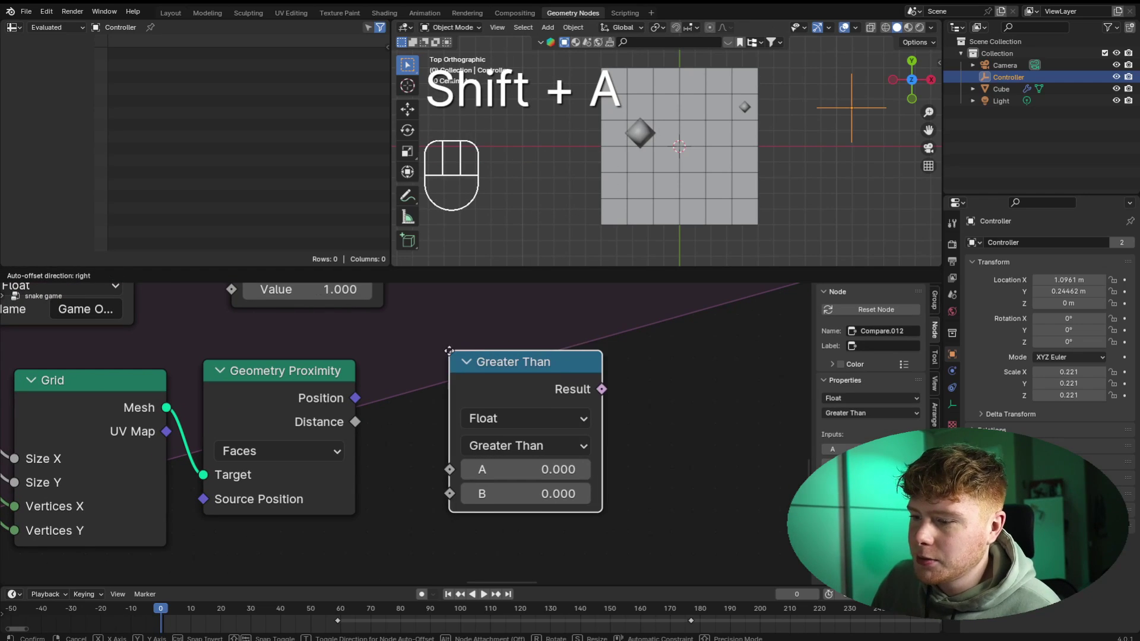
{"action": "left_click", "coordinate": [435, 340]}
{"action": "left_click", "coordinate": [476, 435]}
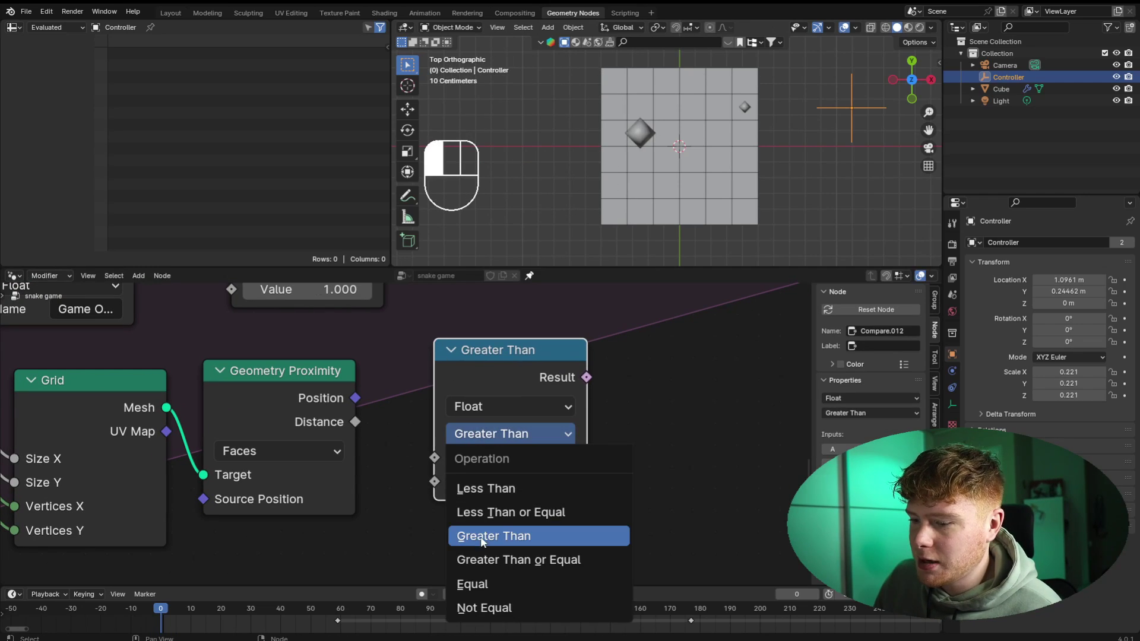
- Set the new Compare node to Not Equal, feed it the Geometry Proximity distance, and link its result to the Game Over Add node's second value
{"action": "left_click", "coordinate": [482, 607]}
{"action": "left_click_drag", "start_coordinate": [355, 421], "coordinate": [434, 457]}
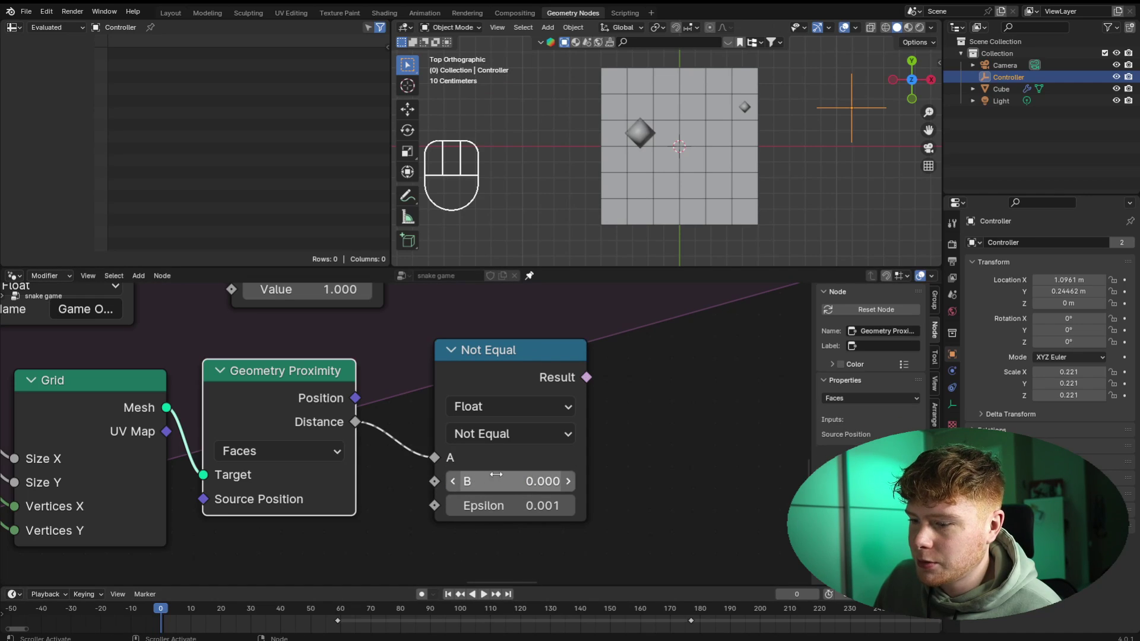
{"action": "scroll", "coordinate": [512, 482], "scroll_direction": "down", "scroll_amount": 2}
{"action": "middle_click_drag", "start_coordinate": [512, 482], "coordinate": [539, 577]}
{"action": "left_click_drag", "start_coordinate": [602, 486], "coordinate": [303, 413]}
{"action": "scroll", "coordinate": [500, 396], "scroll_direction": "down", "scroll_amount": 2}
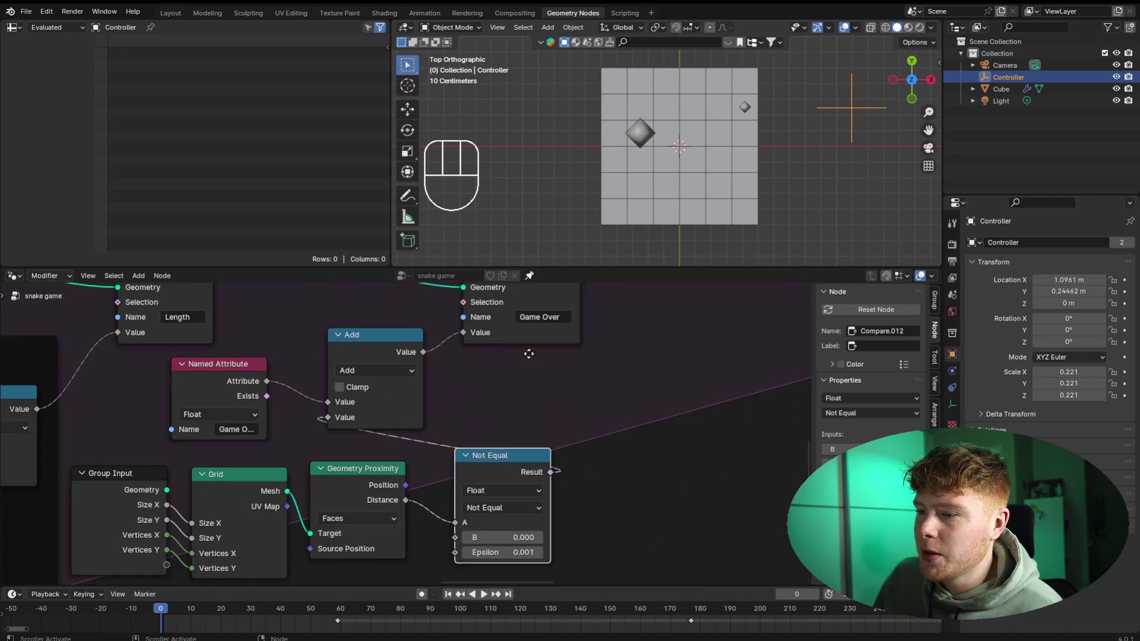
- Check the Game Over attribute with a temporary Viewer on the Game Over Store Named Attribute node while playing the animation
{"action": "middle_click_drag", "start_coordinate": [500, 395], "coordinate": [551, 408]}
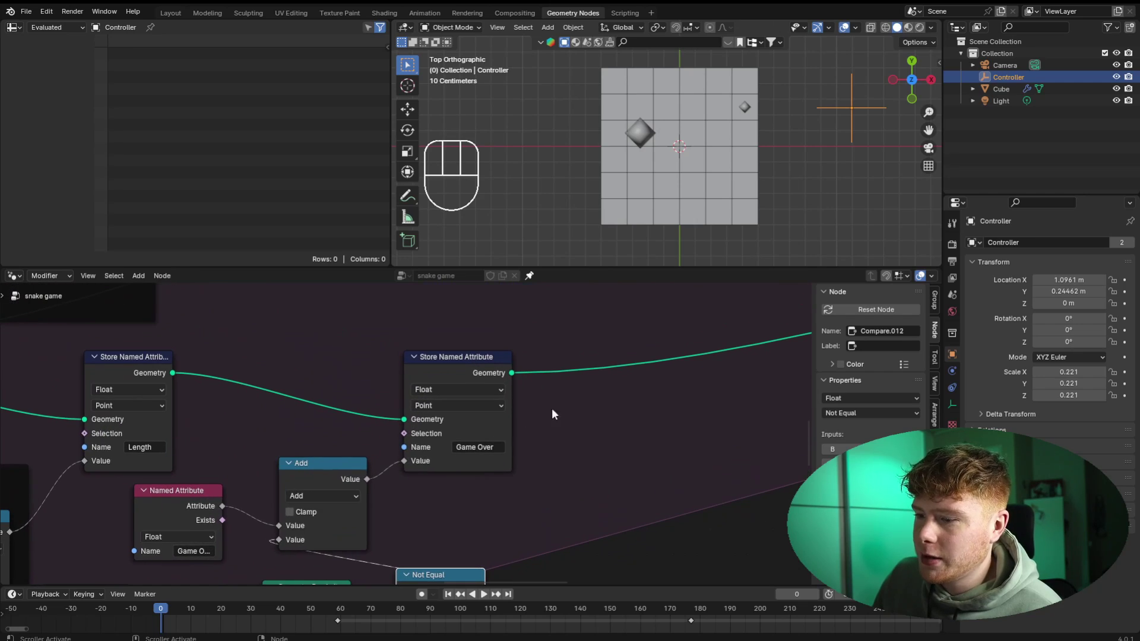
{"action": "left_click", "coordinate": [451, 365], "text": "ctrl+shift"}
{"action": "middle_click_drag", "start_coordinate": [391, 499], "coordinate": [447, 465]}
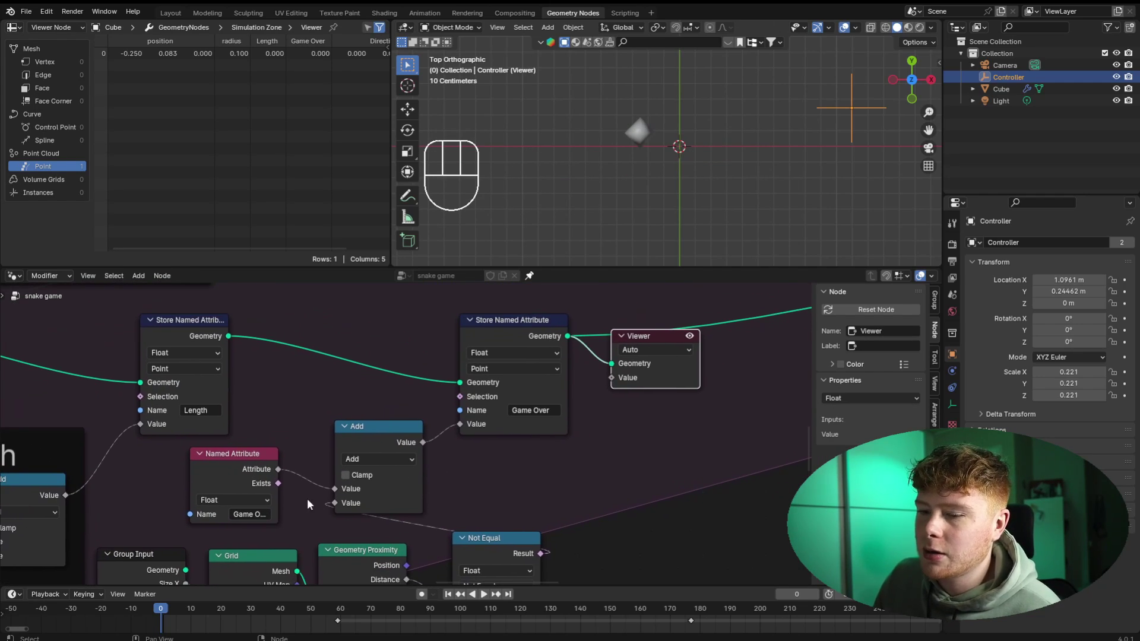
{"action": "left_click", "coordinate": [244, 469], "text": "ctrl+shift"}
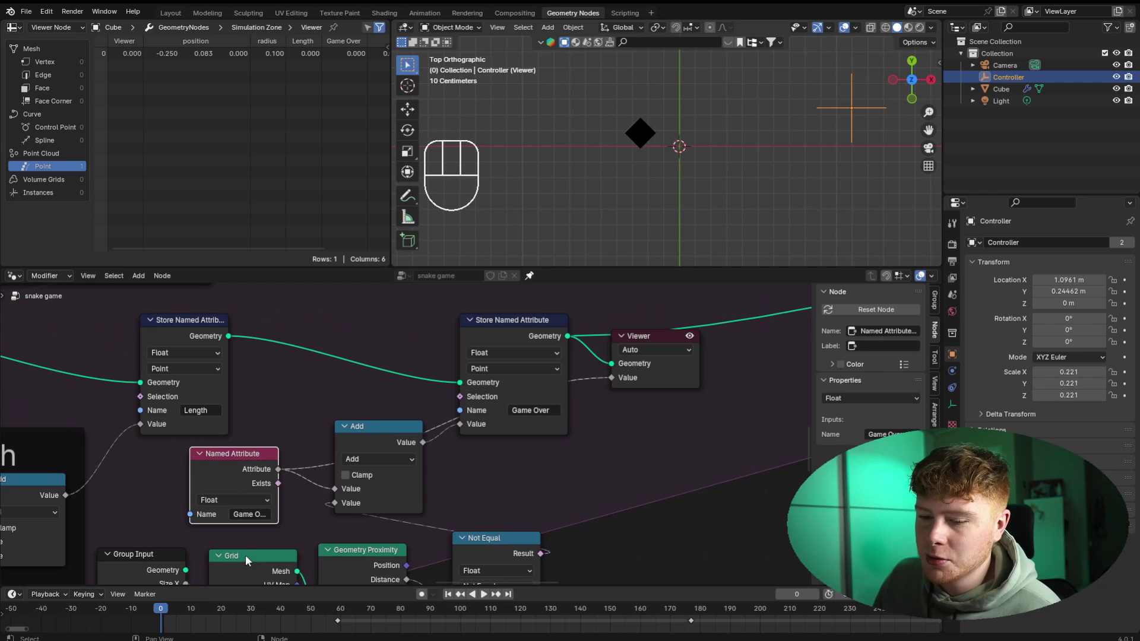
{"action": "key", "text": "space"}
{"action": "key", "text": "space"}
{"action": "key", "text": "space"}
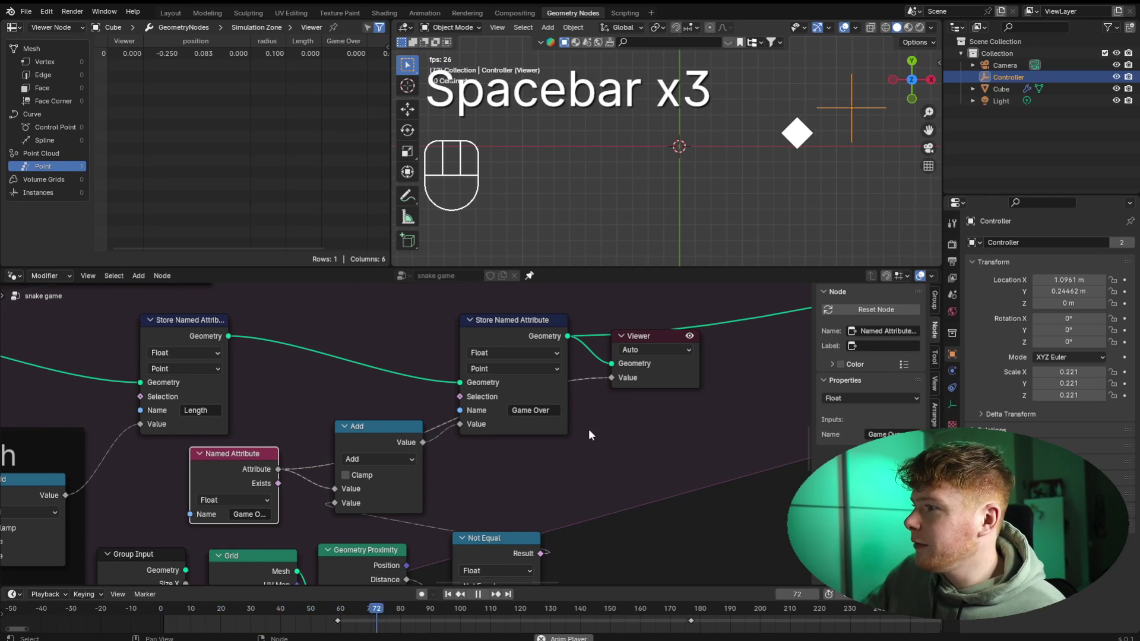
{"action": "key", "text": "space"}
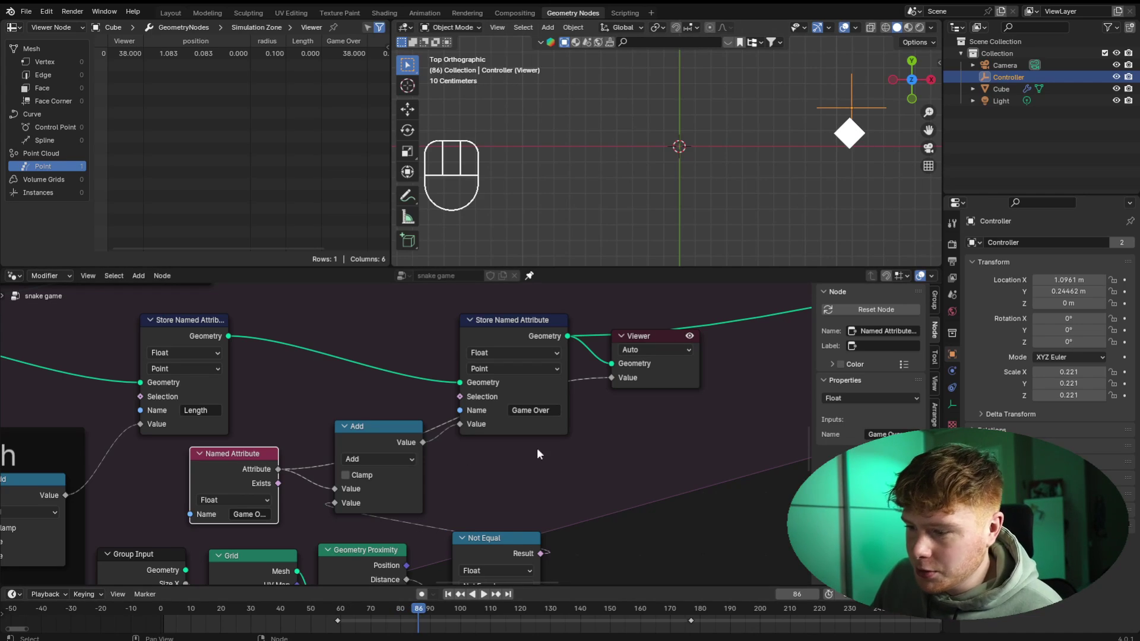
{"action": "left_click", "coordinate": [646, 337]}
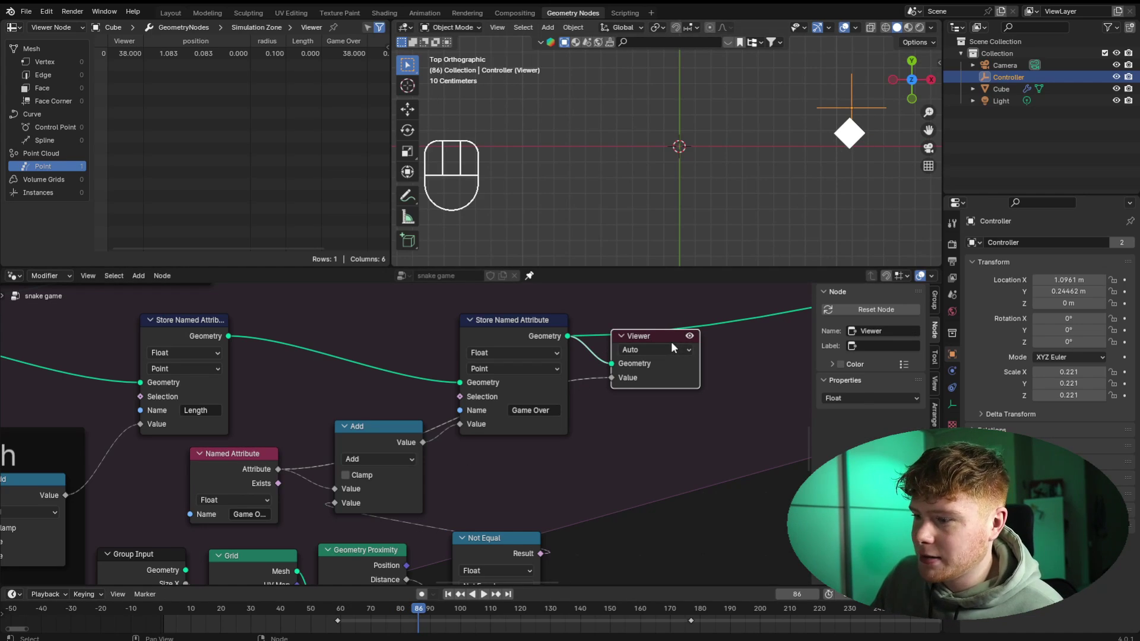
{"action": "key", "text": "x"}
- Insert a Mix Vector node on the link between the "Dont go in opposite direction" Mix and the "Update every 12 frames" frame
{"action": "scroll", "coordinate": [401, 437], "scroll_direction": "down", "scroll_amount": 3}
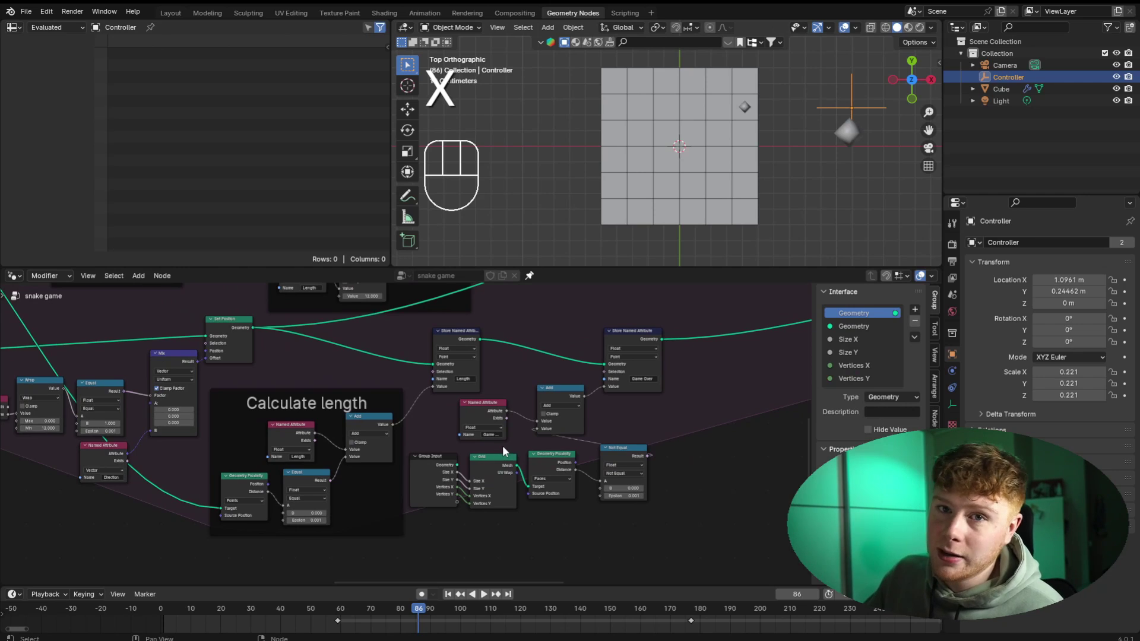
{"action": "scroll", "coordinate": [503, 446], "scroll_direction": "down", "scroll_amount": 7}
{"action": "middle_click_drag", "start_coordinate": [223, 537], "coordinate": [576, 428]}
{"action": "scroll", "coordinate": [523, 367], "scroll_direction": "up", "scroll_amount": 6}
{"action": "middle_click_drag", "start_coordinate": [385, 420], "coordinate": [408, 439]}
{"action": "scroll", "coordinate": [409, 440], "scroll_direction": "up", "scroll_amount": 2}
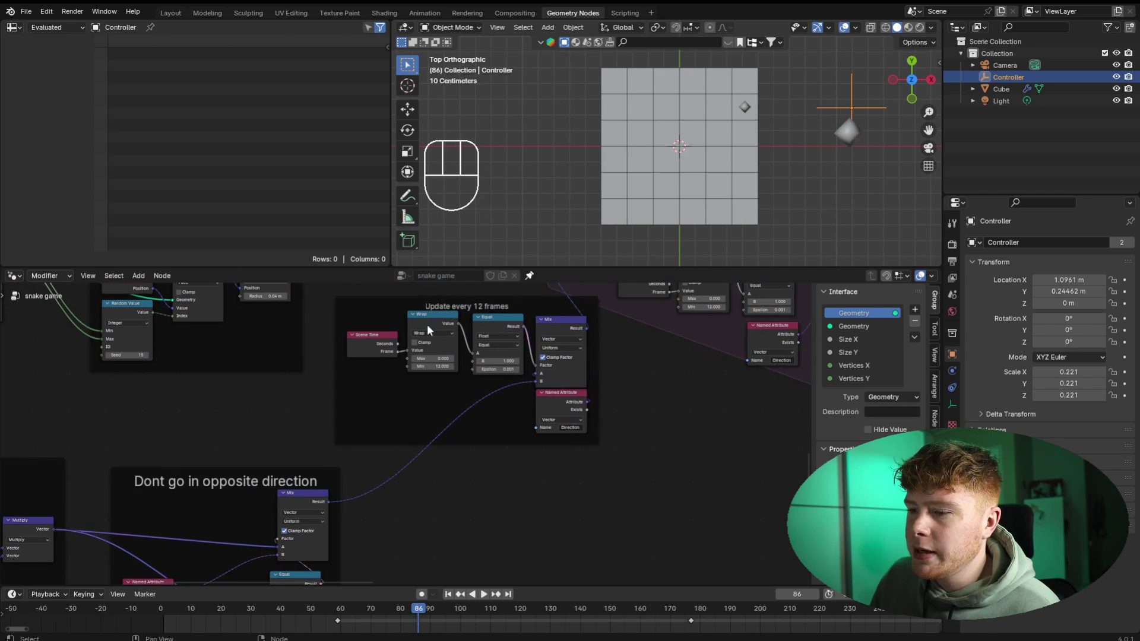
{"action": "middle_click_drag", "start_coordinate": [190, 493], "coordinate": [302, 437]}
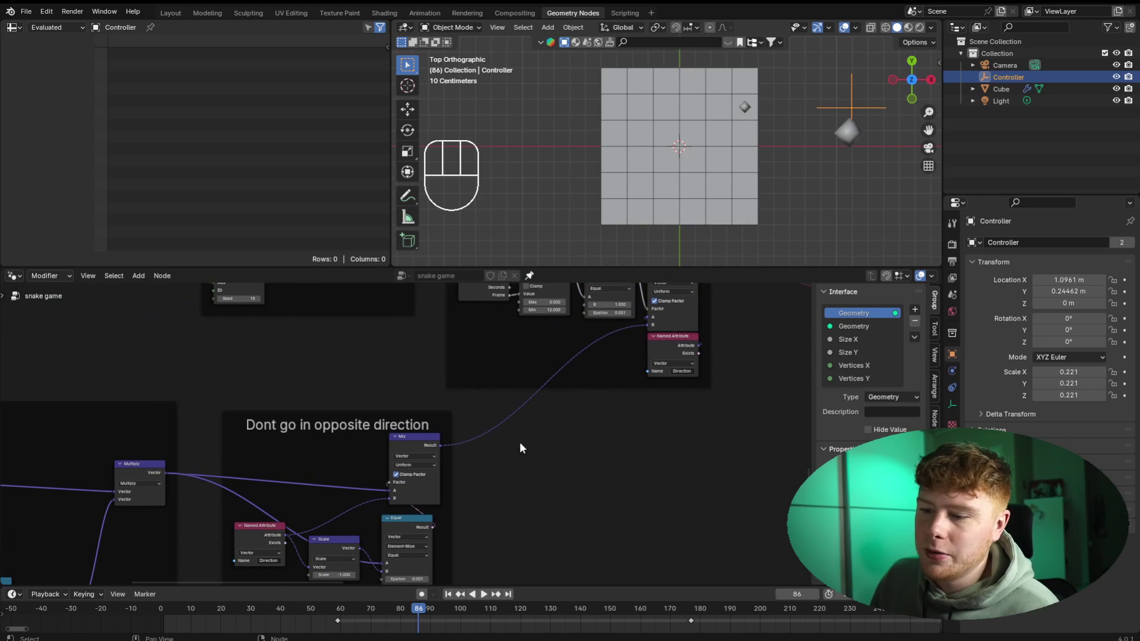
{"action": "middle_click_drag", "start_coordinate": [608, 458], "coordinate": [565, 437]}
{"action": "scroll", "coordinate": [540, 420], "scroll_direction": "up", "scroll_amount": 2}
{"action": "key", "text": "shift+a"}
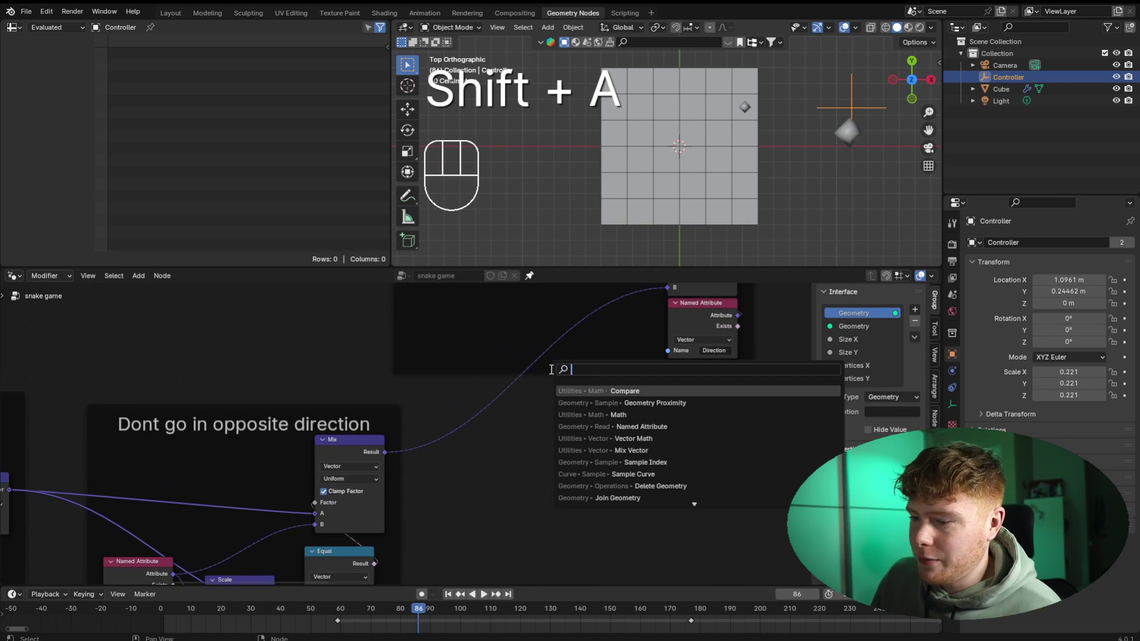
{"action": "type", "text": "mix"}
{"action": "key", "text": "Return"}
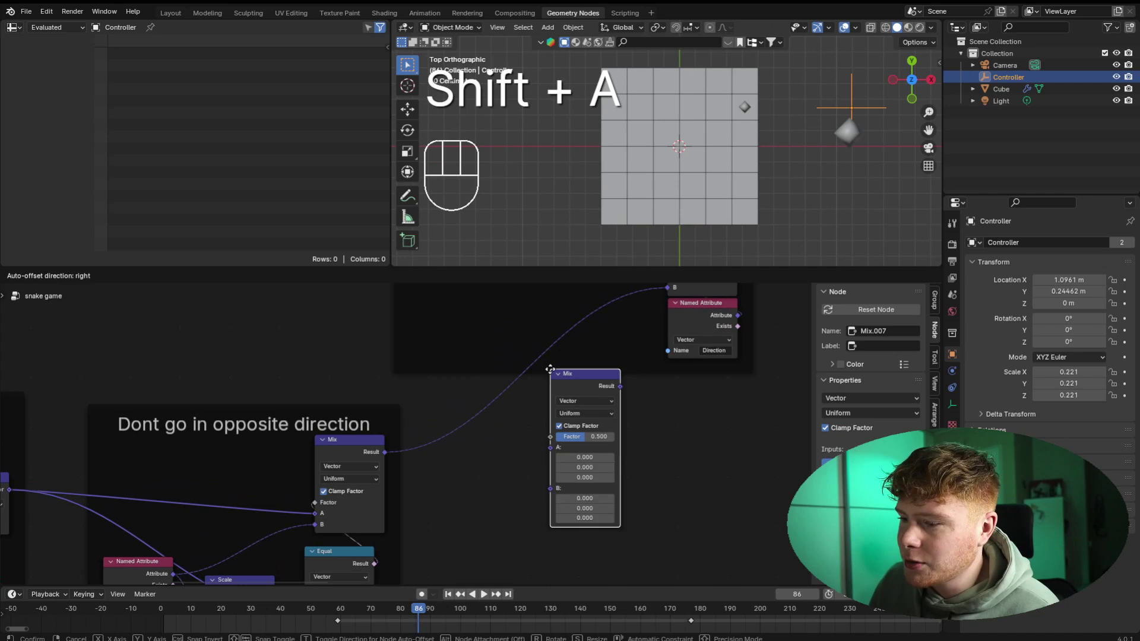
{"action": "left_click", "coordinate": [496, 383]}
{"action": "scroll", "coordinate": [410, 436], "scroll_direction": "up", "scroll_amount": 3}
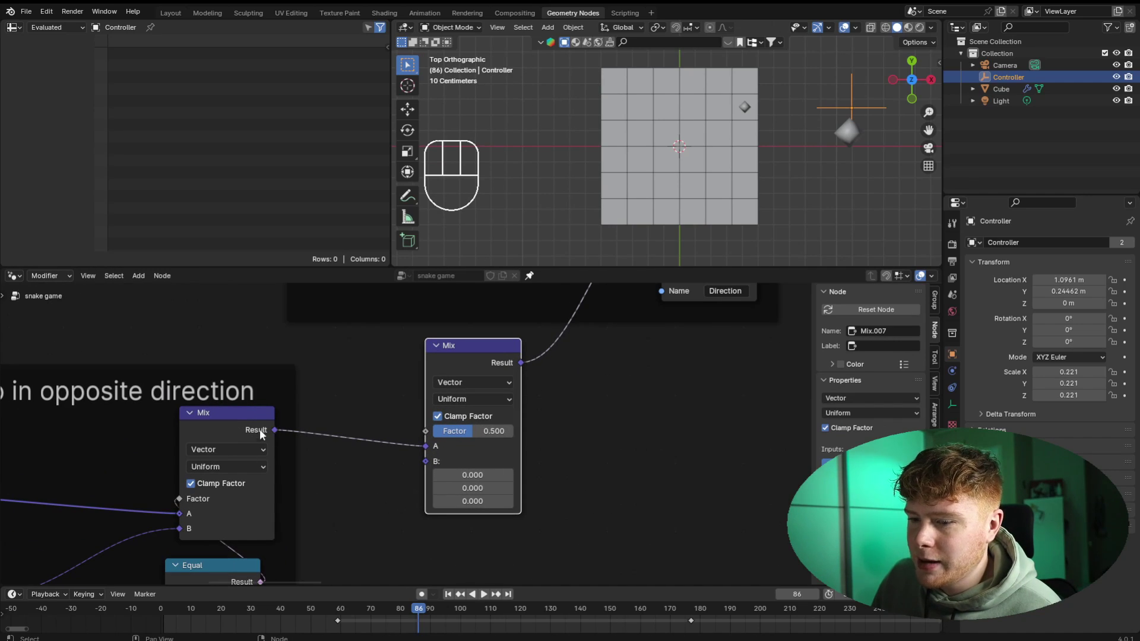
- Add a Named Attribute node reading Game Over, connect it to the new Mix node's Factor, and play the animation to test it
{"action": "scroll", "coordinate": [360, 448], "scroll_direction": "up", "scroll_amount": 1}
{"action": "middle_click_drag", "start_coordinate": [362, 448], "coordinate": [366, 418]}
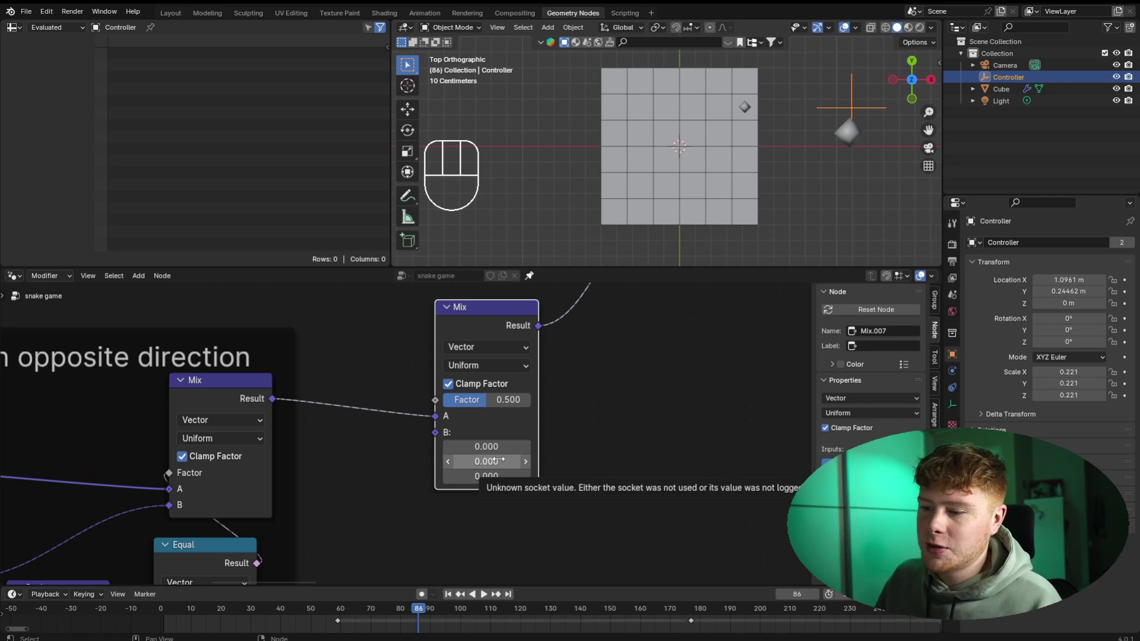
{"action": "key", "text": "shift+a"}
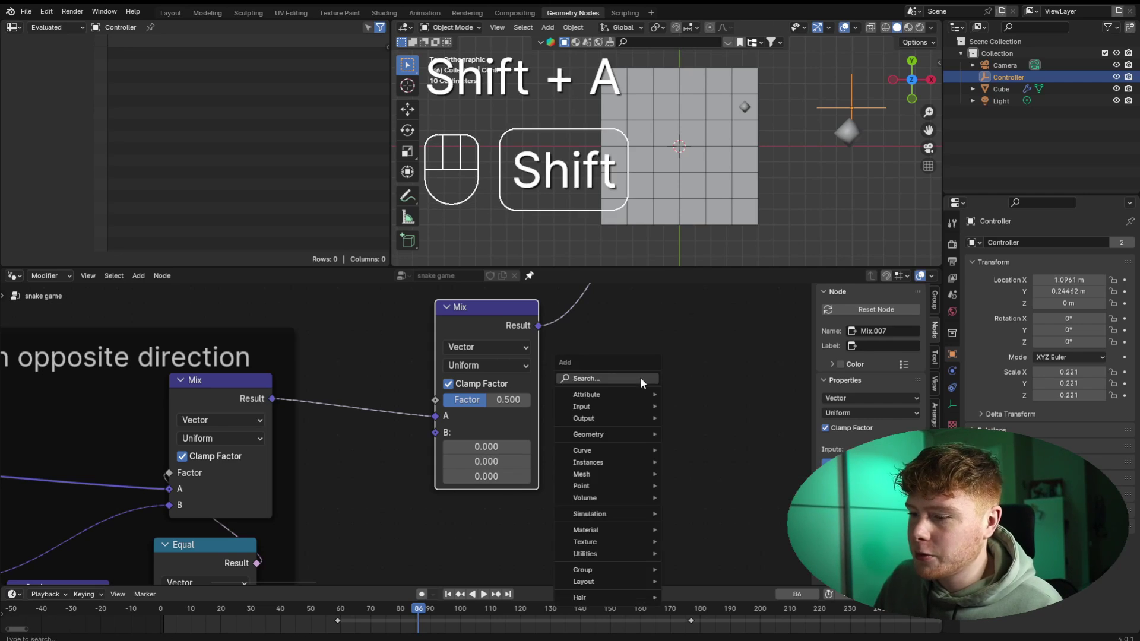
{"action": "type", "text": "named"}
{"action": "key", "text": "Return"}
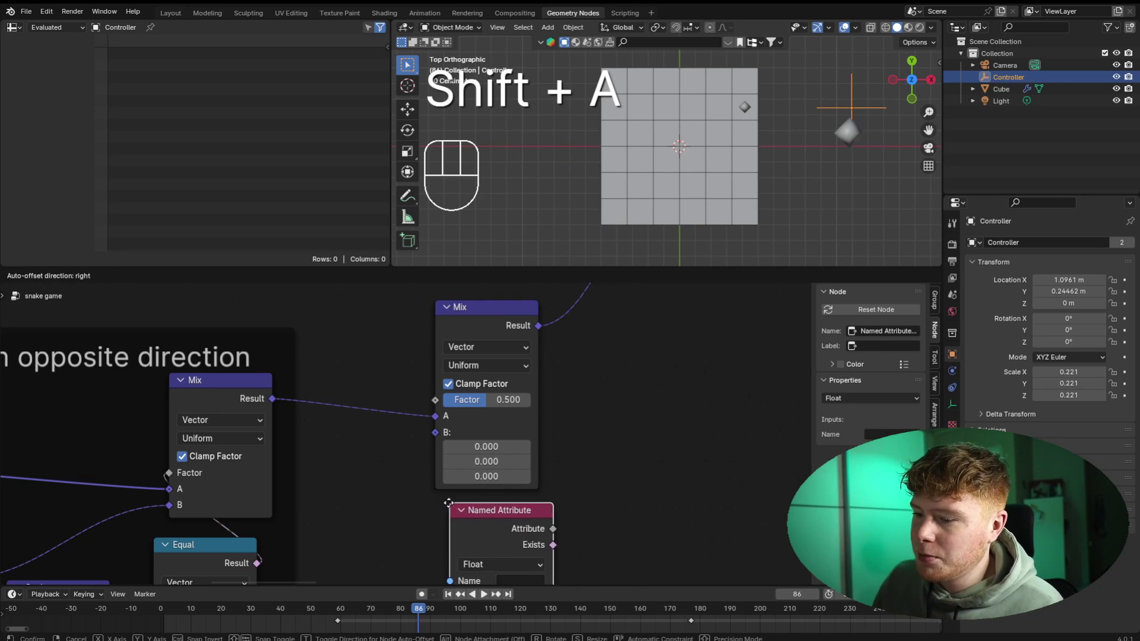
{"action": "left_click", "coordinate": [493, 522]}
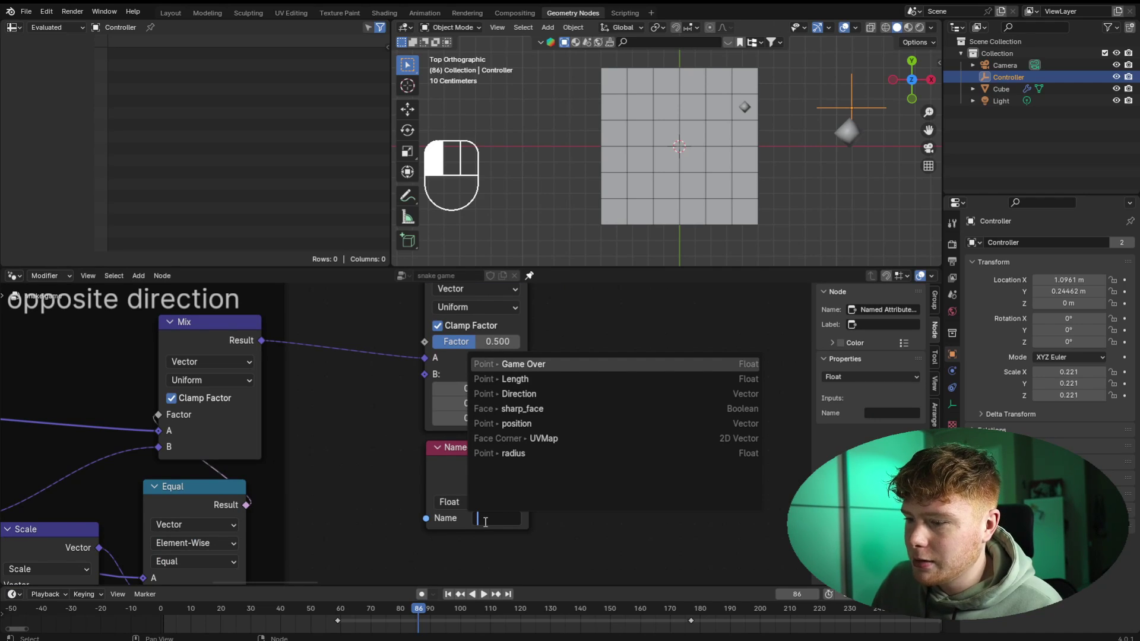
{"action": "left_click", "coordinate": [511, 365]}
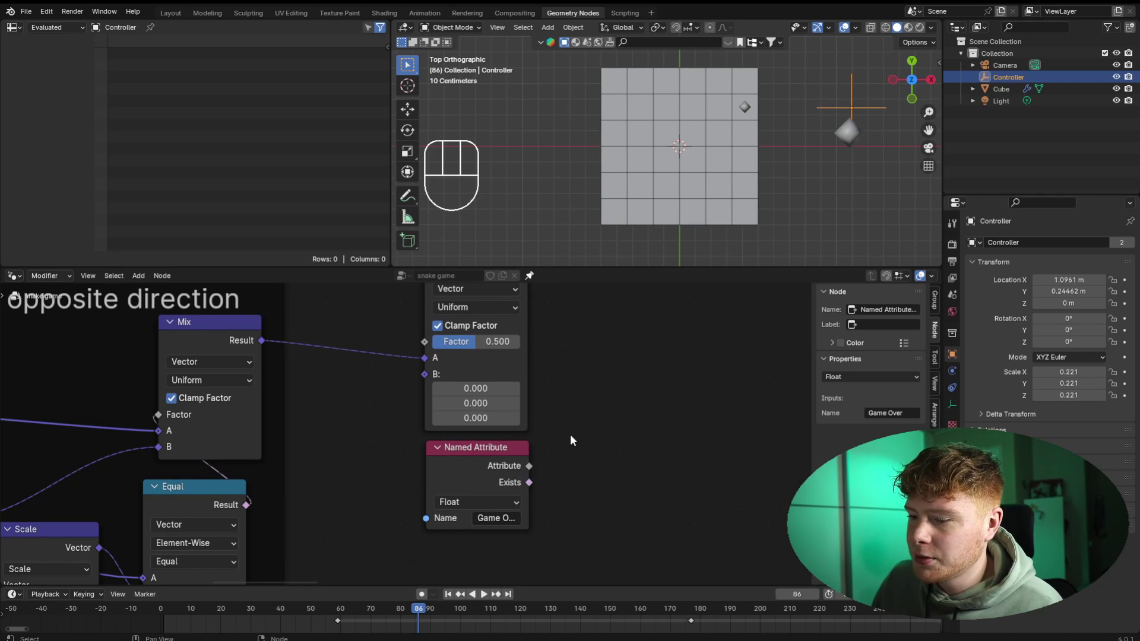
{"action": "left_click_drag", "start_coordinate": [529, 466], "coordinate": [459, 355]}
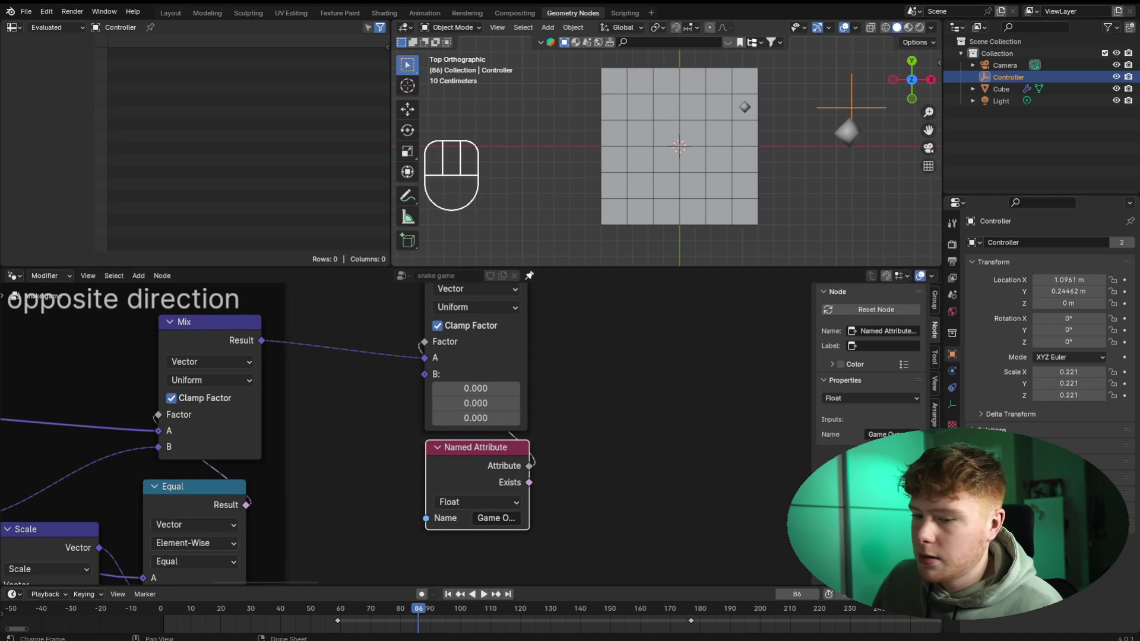
{"action": "key", "text": "space"}
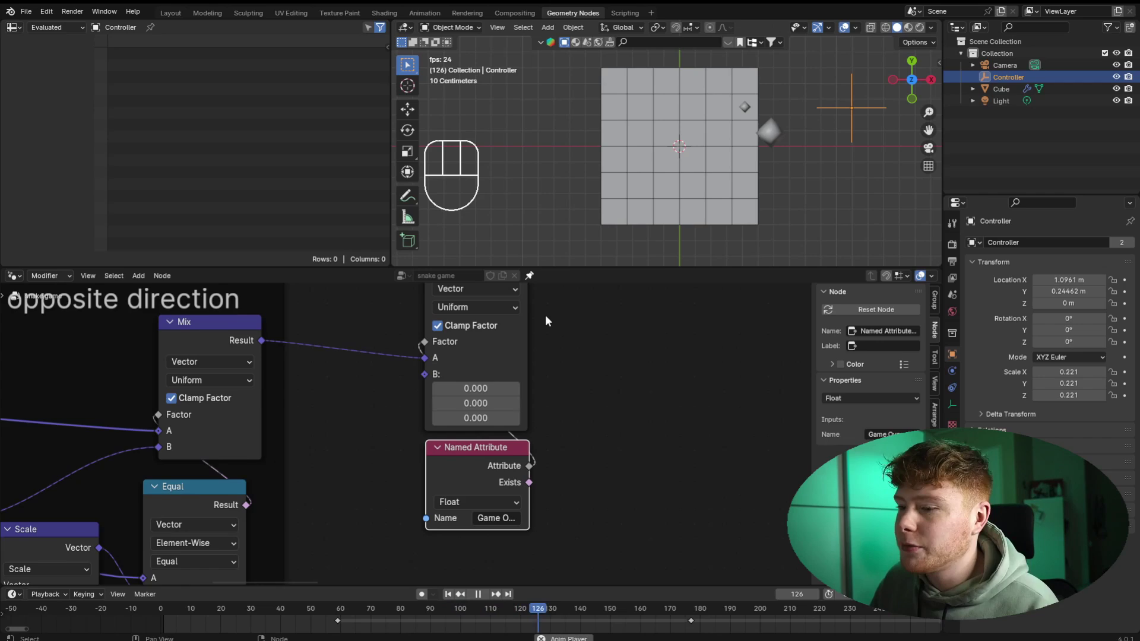
- Move the Game Over Store Named Attribute node farther from the Length one to make room for its input nodes
{"action": "middle_click_drag", "start_coordinate": [647, 392], "coordinate": [552, 472]}
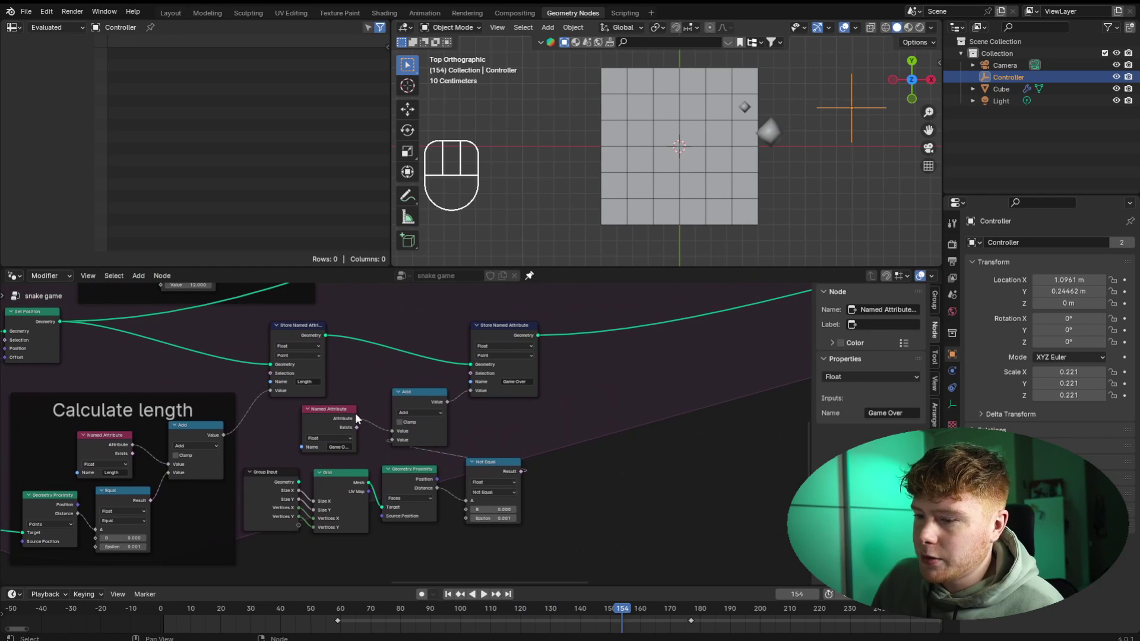
{"action": "left_click_drag", "start_coordinate": [455, 324], "coordinate": [463, 329]}
{"action": "key", "text": "g"}
{"action": "left_click", "coordinate": [598, 322]}
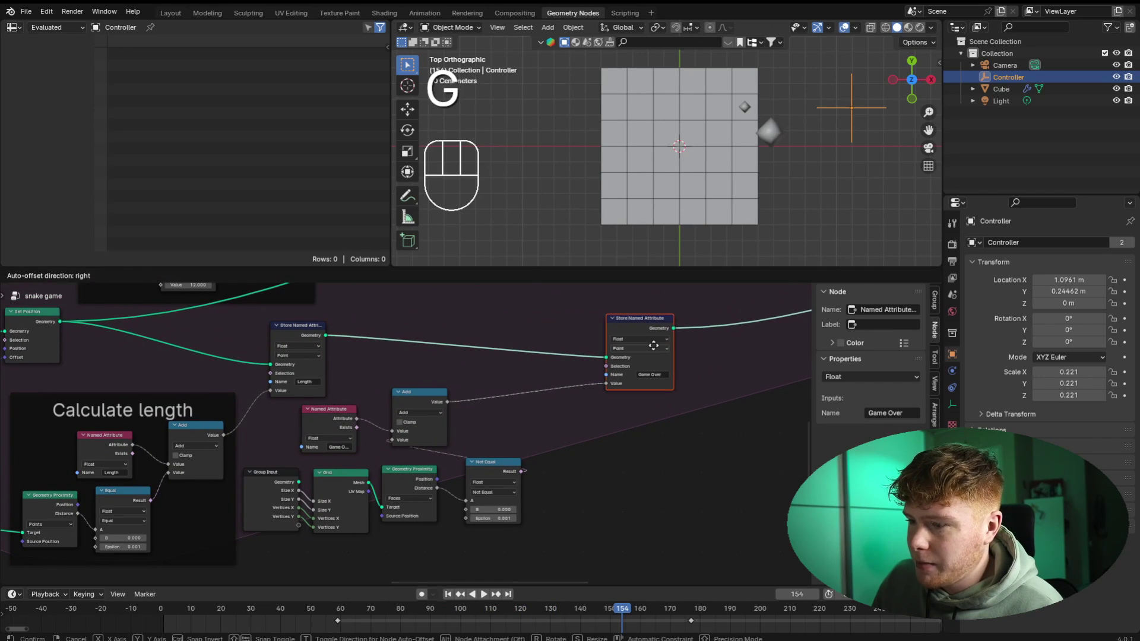
- Group the grid proximity and Game Over addition nodes in a frame and place it beside the "Calculate length" frame
{"action": "left_click_drag", "start_coordinate": [261, 424], "coordinate": [550, 522]}
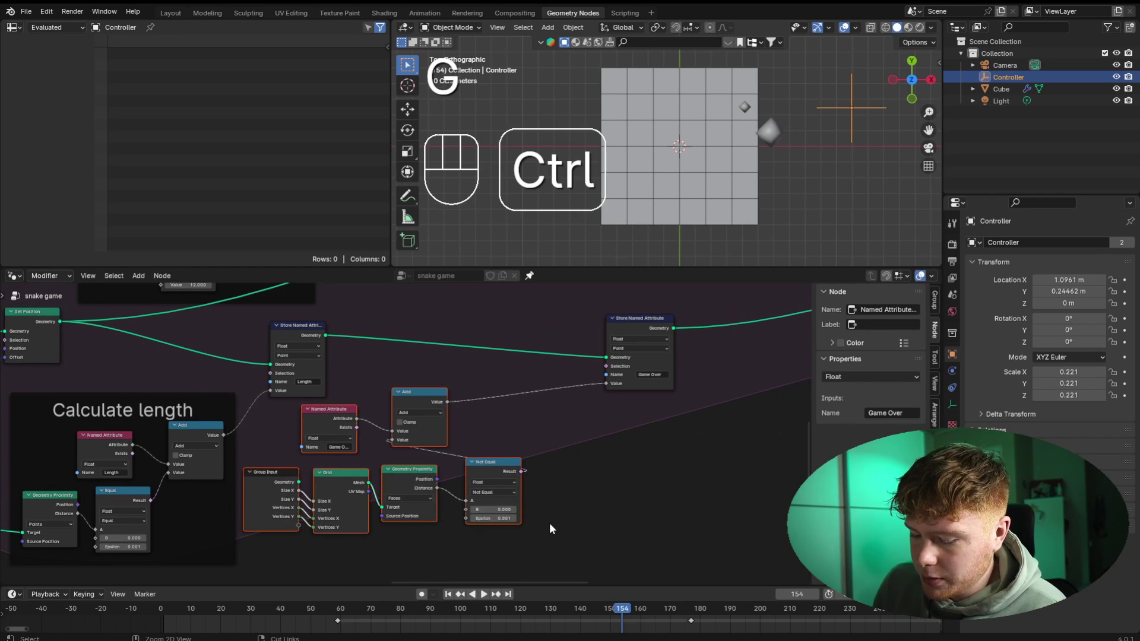
{"action": "key", "text": "ctrl+j"}
{"action": "key", "text": "ctrl+z"}
{"action": "key", "text": "ctrl+j"}
{"action": "key", "text": "g"}
{"action": "left_click", "coordinate": [523, 486]}
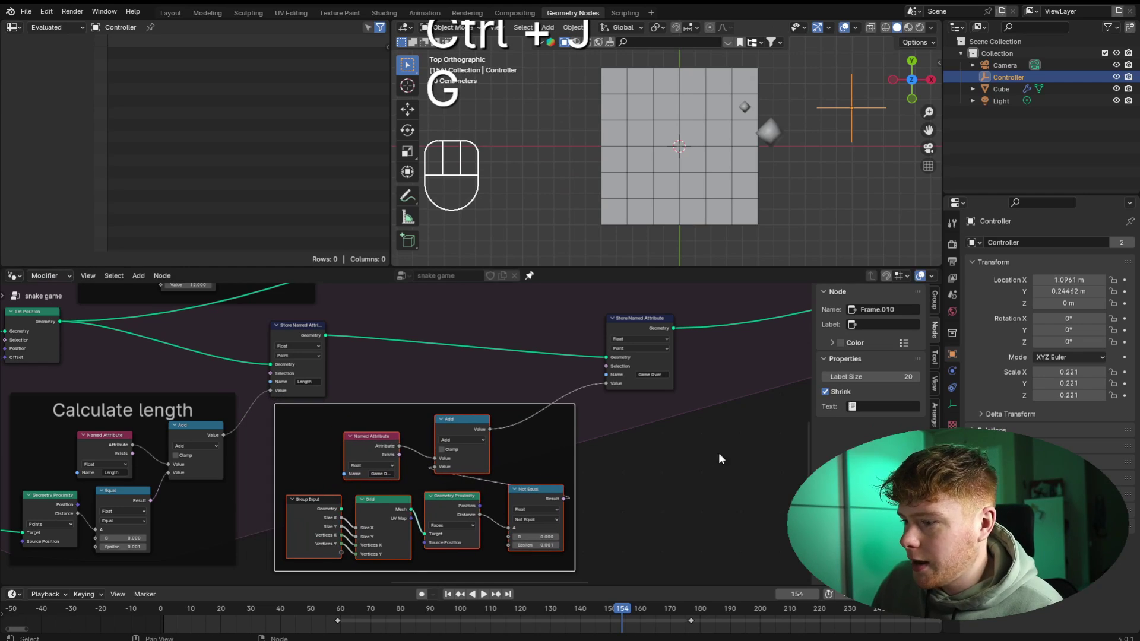
- Label the new frame "Game over if out of frame" and set its label size to 42
{"action": "left_click", "coordinate": [884, 325]}
{"action": "type", "text": "Game over if ou"}
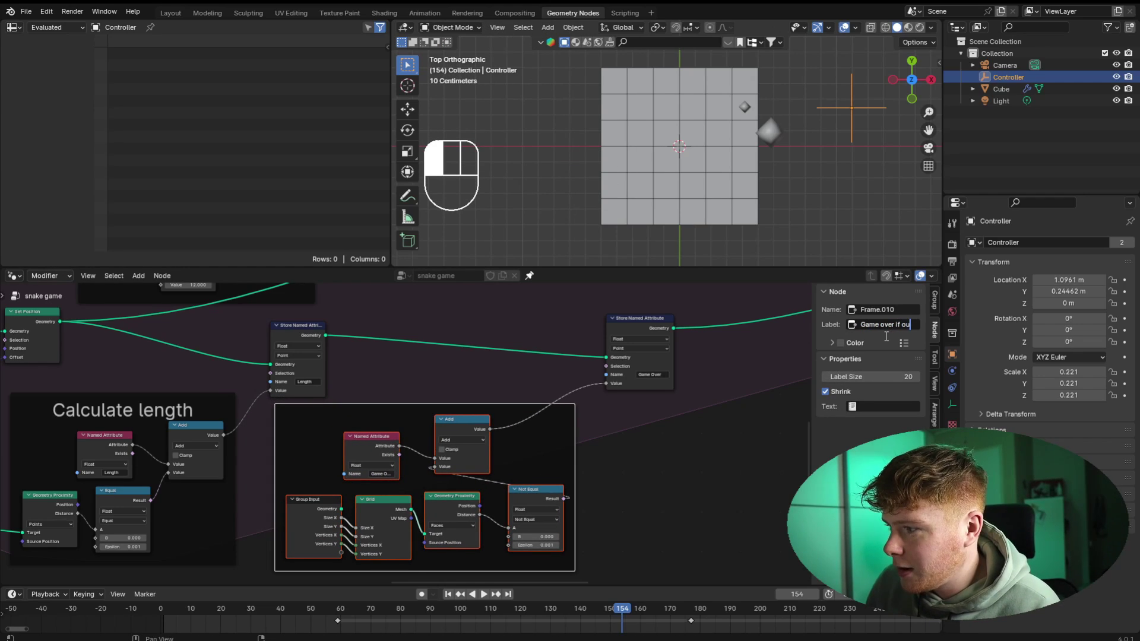
{"action": "type", "text": "t of fr"}
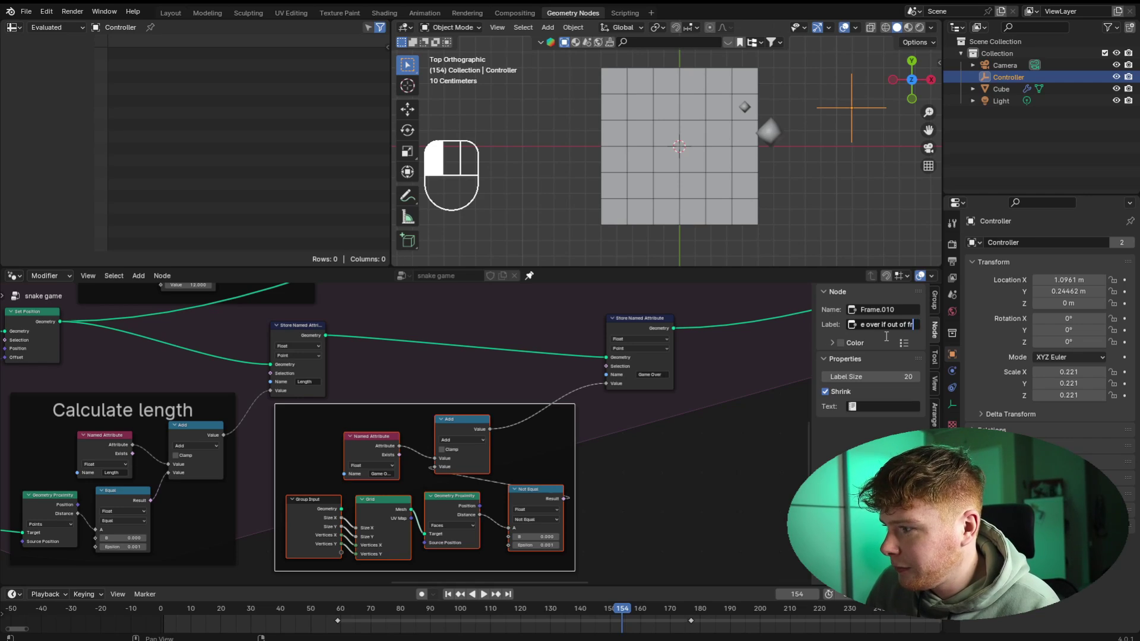
{"action": "type", "text": "ame"}
{"action": "key", "text": "Return"}
{"action": "left_click_drag", "start_coordinate": [883, 377], "coordinate": [910, 376]}
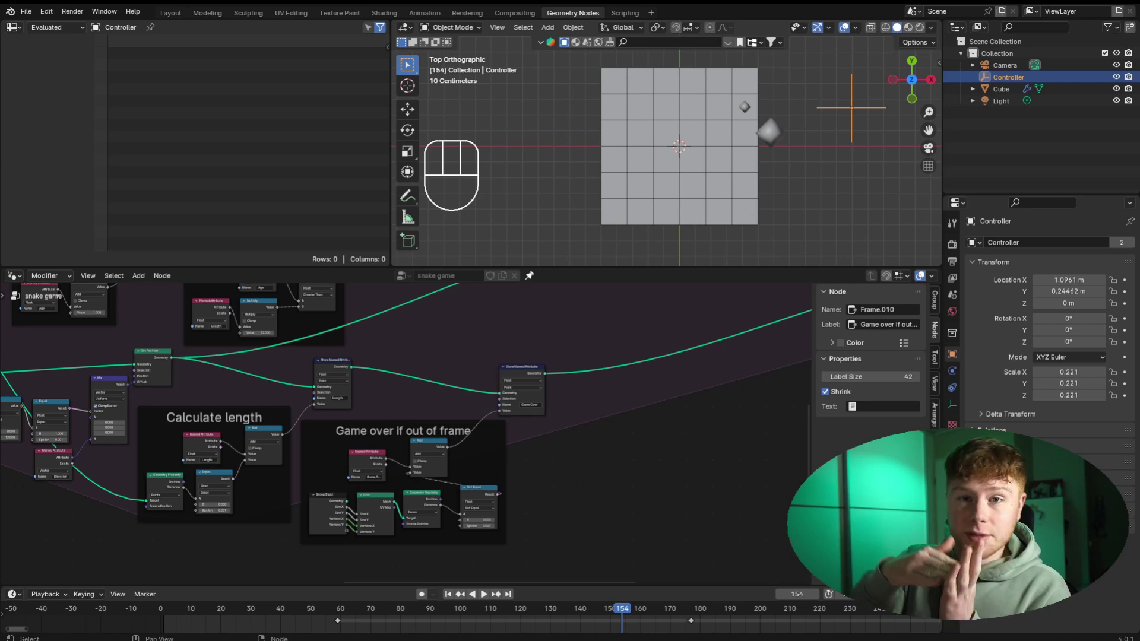
- Duplicate the Game Over Store Named Attribute node and insert the copy after the original on the geometry link
{"action": "scroll", "coordinate": [730, 350], "scroll_direction": "up", "scroll_amount": 3}
{"action": "left_click_drag", "start_coordinate": [315, 394], "coordinate": [319, 383]}
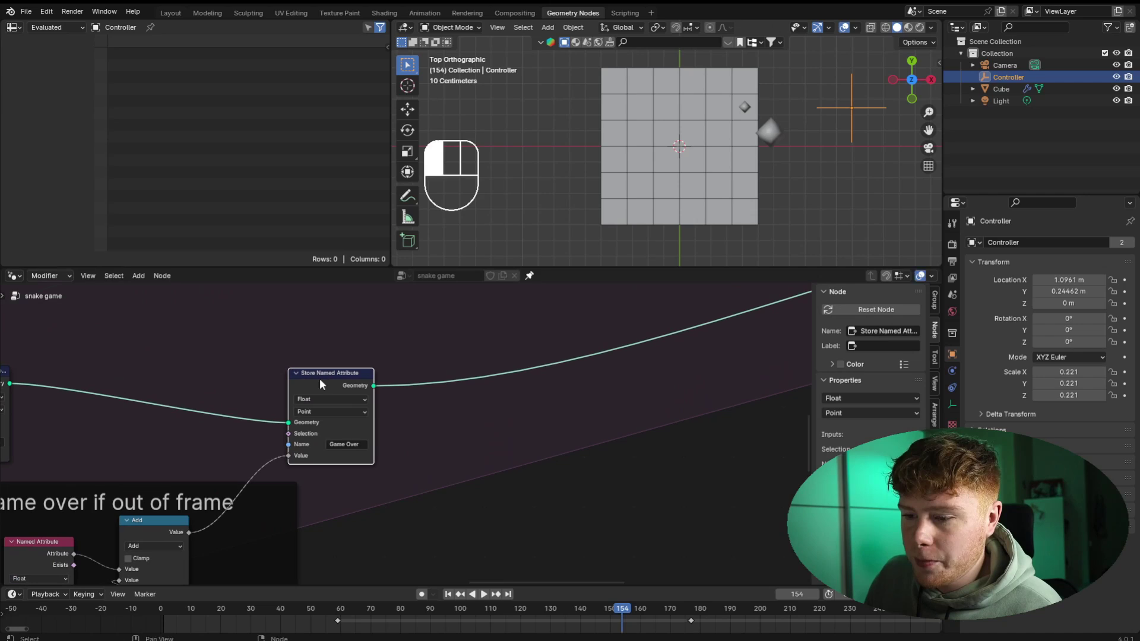
{"action": "key", "text": "shift+d"}
{"action": "left_click", "coordinate": [499, 369]}
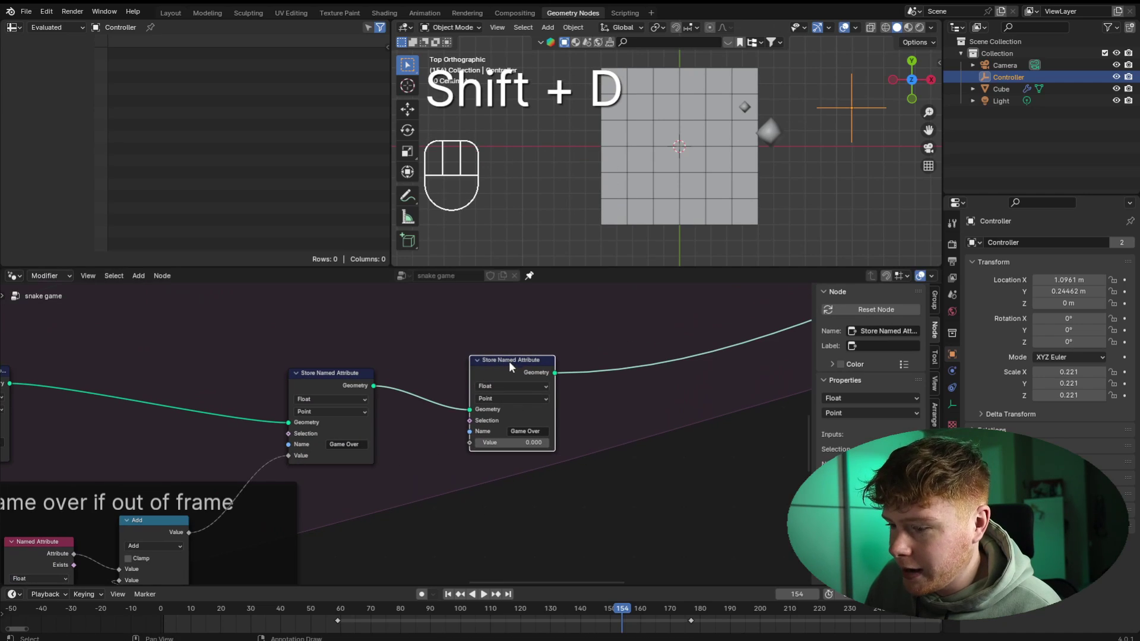
{"action": "left_click_drag", "start_coordinate": [509, 365], "coordinate": [574, 379]}
- Add a Named Attribute node reading Game Over and connect it to the Value of the duplicated Store Named Attribute node
{"action": "scroll", "coordinate": [527, 401], "scroll_direction": "up", "scroll_amount": 2}
{"action": "middle_click_drag", "start_coordinate": [392, 529], "coordinate": [457, 461]}
{"action": "key", "text": "shift+a"}
{"action": "left_click", "coordinate": [479, 393]}
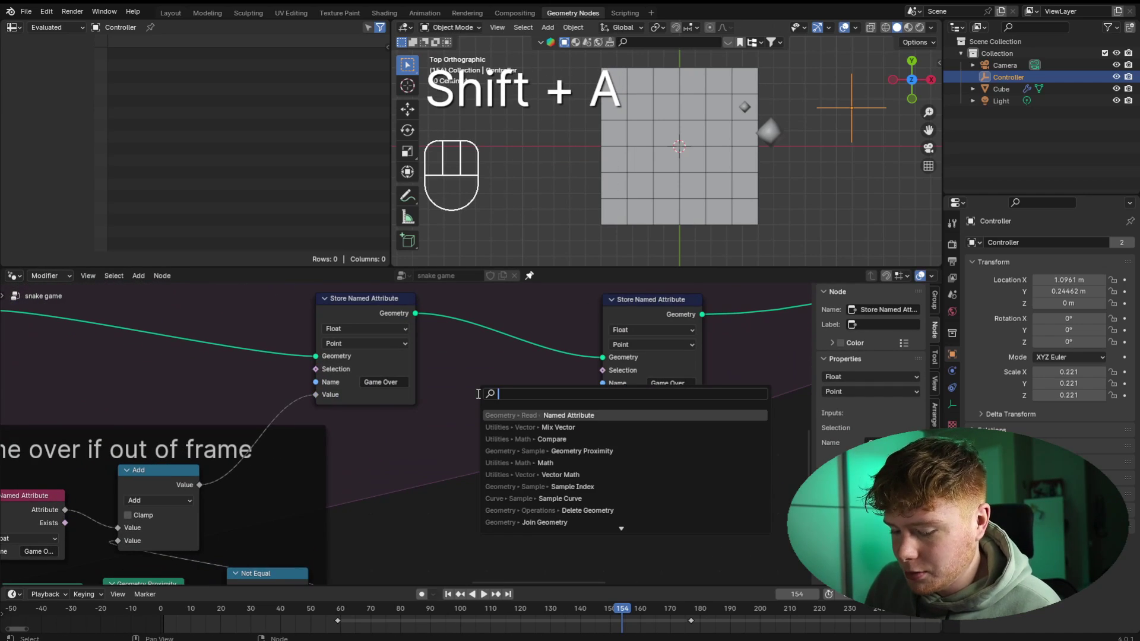
{"action": "type", "text": "name"}
{"action": "key", "text": "Return"}
{"action": "left_click", "coordinate": [395, 419]}
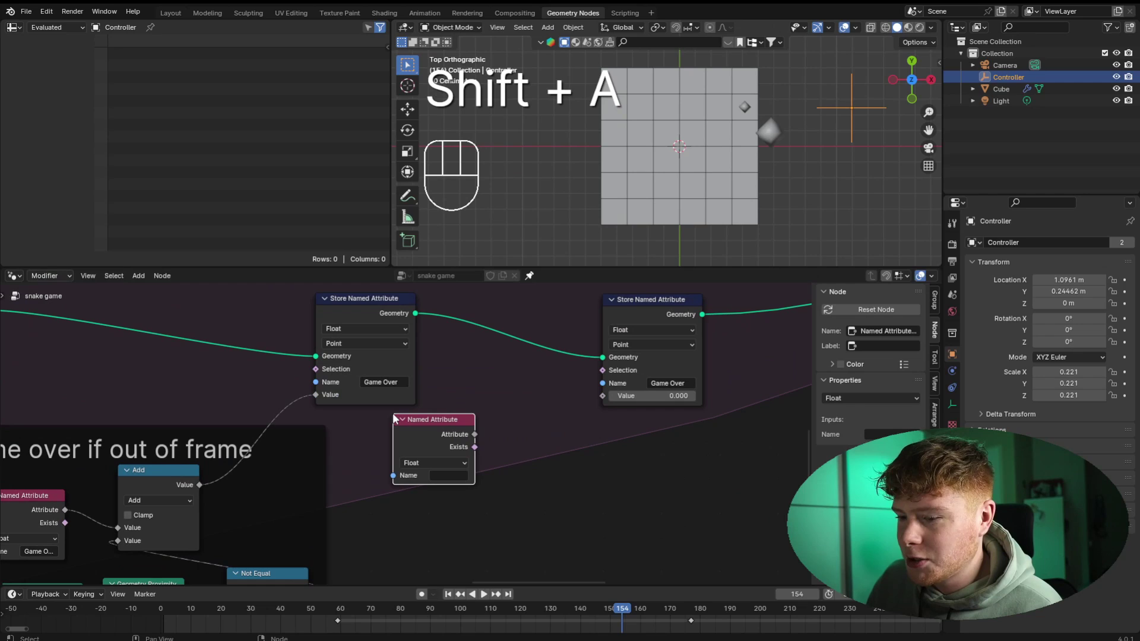
{"action": "left_click", "coordinate": [449, 475]}
{"action": "left_click", "coordinate": [455, 486]}
{"action": "left_click_drag", "start_coordinate": [474, 434], "coordinate": [591, 402]}
- Insert a Math node set to Add between the new Game Over Named Attribute and the duplicated Store Named Attribute's Value
{"action": "key", "text": "shift+a"}
{"action": "left_click", "coordinate": [572, 355]}
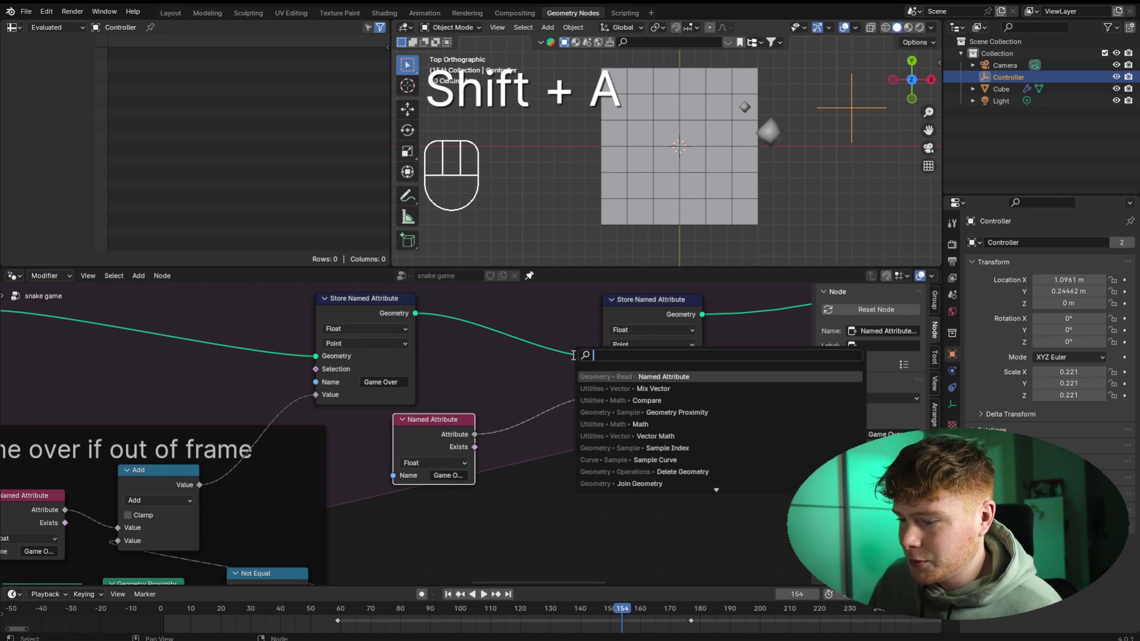
{"action": "type", "text": "math"}
{"action": "key", "text": "Return"}
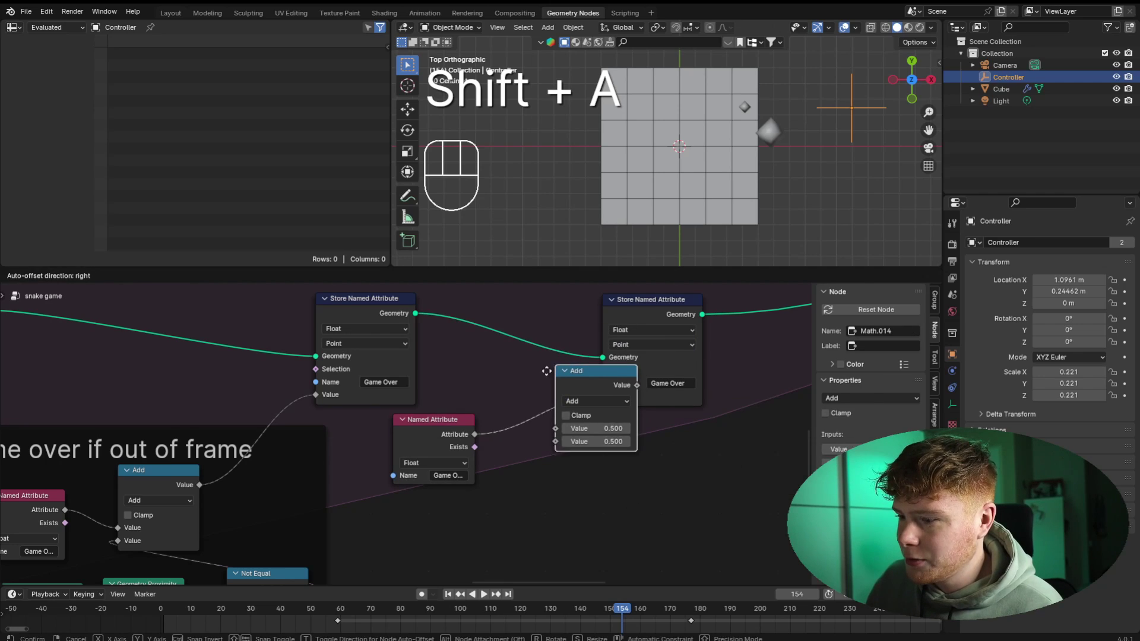
{"action": "left_click", "coordinate": [521, 378]}
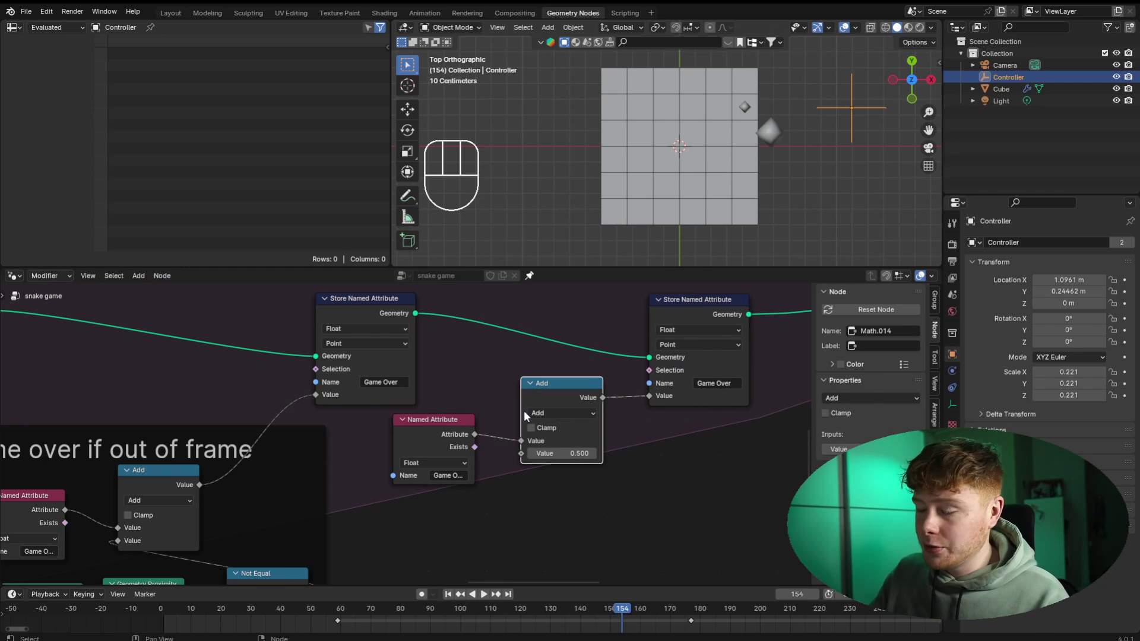
- Add a Geometry Proximity node below the new Game Over Named Attribute and set its target type to Points
{"action": "left_click", "coordinate": [573, 512]}
{"action": "scroll", "coordinate": [623, 531], "scroll_direction": "down", "scroll_amount": 5}
{"action": "middle_click_drag", "start_coordinate": [624, 532], "coordinate": [486, 520]}
{"action": "scroll", "coordinate": [363, 473], "scroll_direction": "up", "scroll_amount": 5}
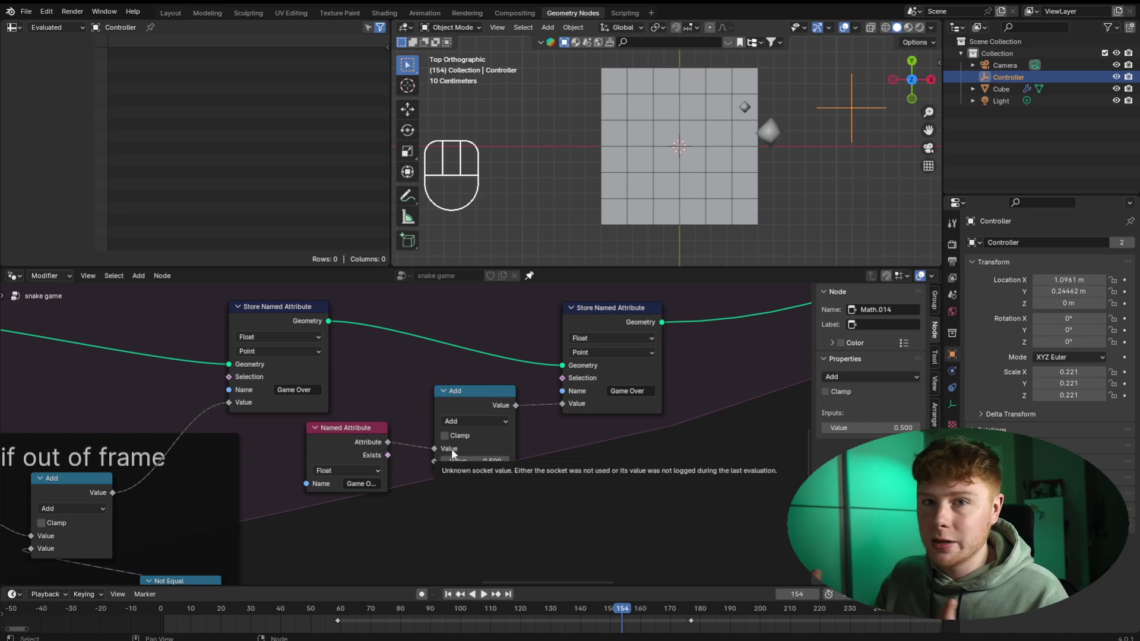
{"action": "middle_click_drag", "start_coordinate": [485, 516], "coordinate": [528, 430]}
{"action": "key", "text": "shift+a"}
{"action": "type", "text": "ge"}
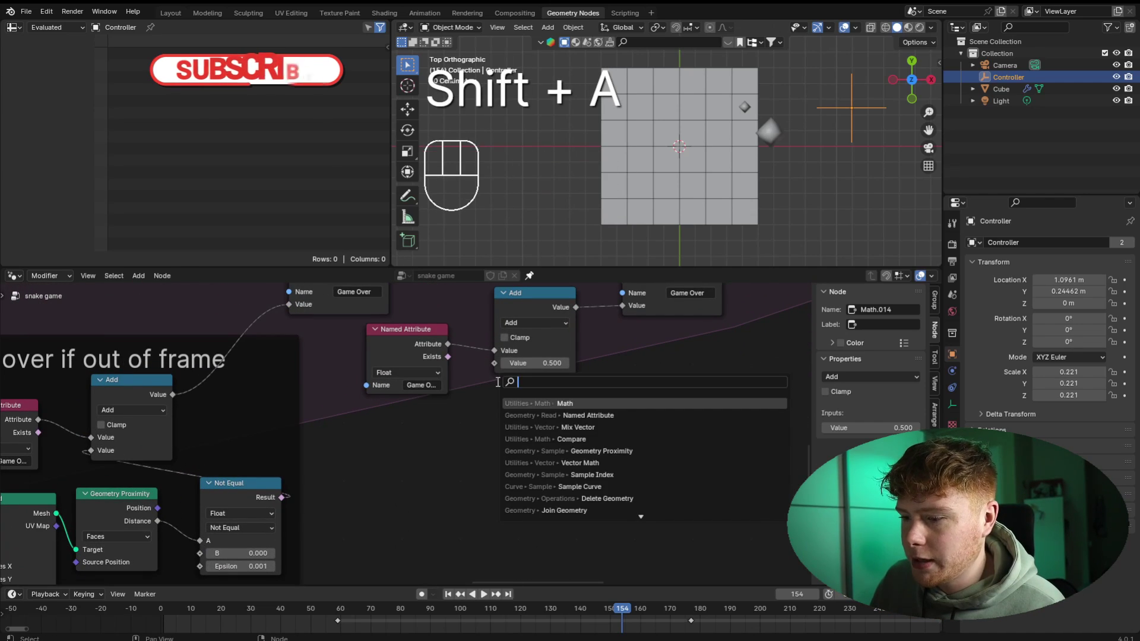
{"action": "type", "text": "o pr"}
{"action": "key", "text": "Return"}
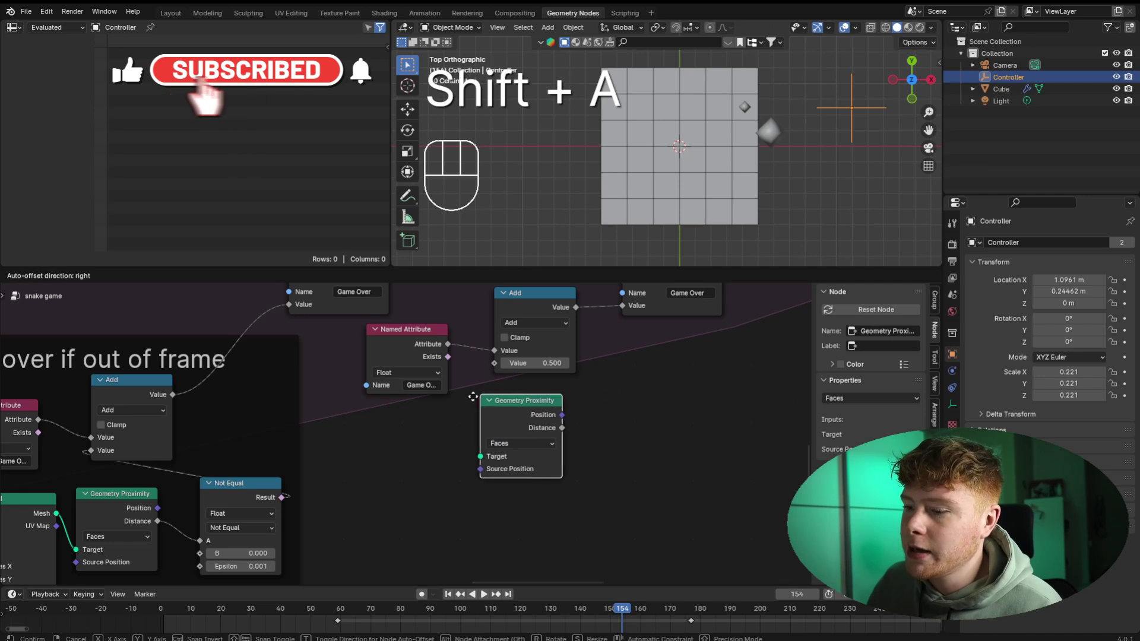
{"action": "left_click", "coordinate": [379, 405]}
{"action": "scroll", "coordinate": [406, 436], "scroll_direction": "up", "scroll_amount": 6}
{"action": "left_click", "coordinate": [405, 462]}
{"action": "left_click", "coordinate": [416, 504]}
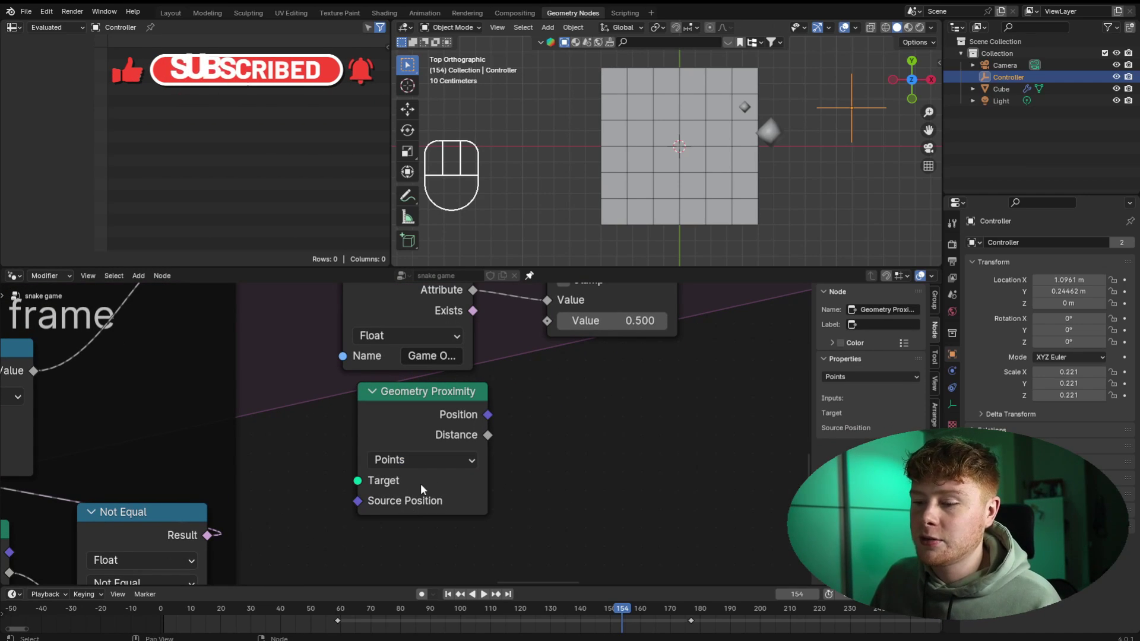
- Connect the Simulation Input's Snake Tail output to the Target of the new Geometry Proximity node
{"action": "scroll", "coordinate": [351, 426], "scroll_direction": "down", "scroll_amount": 8}
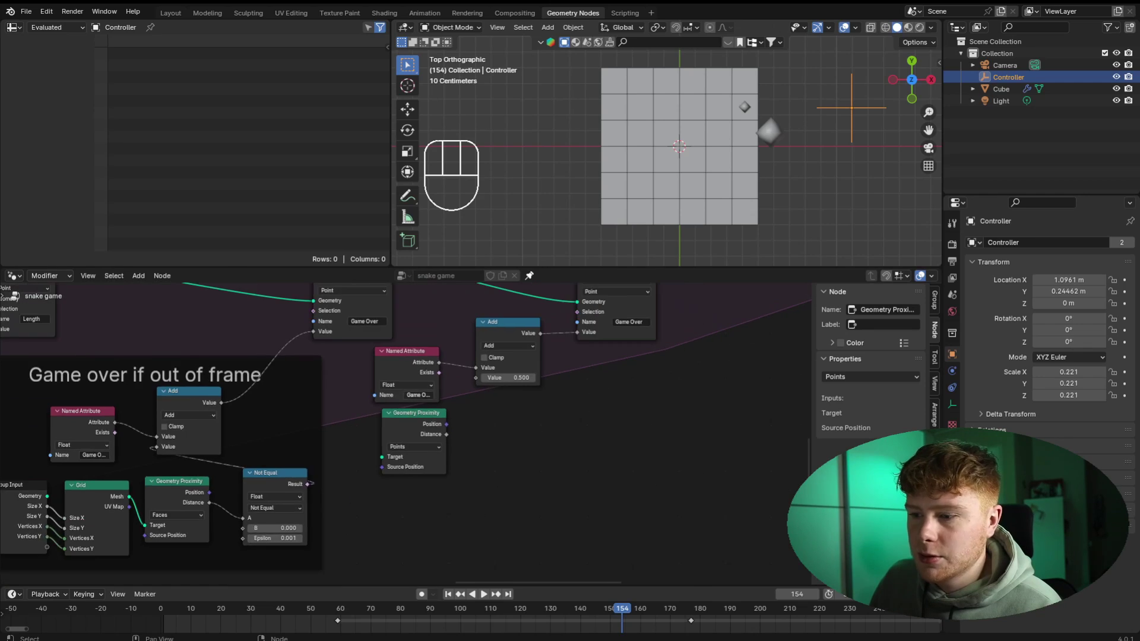
{"action": "scroll", "coordinate": [326, 395], "scroll_direction": "up", "scroll_amount": 5}
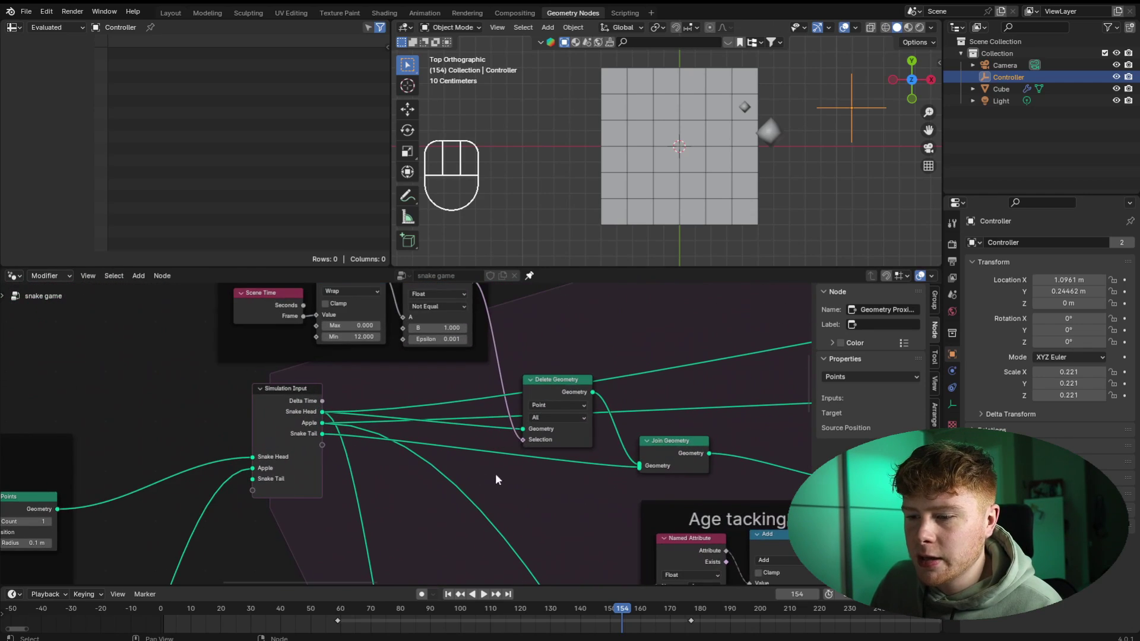
{"action": "left_click_drag", "start_coordinate": [300, 434], "coordinate": [308, 447]}
{"action": "left_click_drag", "start_coordinate": [404, 467], "coordinate": [804, 570]}
{"action": "left_click_drag", "start_coordinate": [811, 444], "coordinate": [609, 511]}
{"action": "middle_click_drag", "start_coordinate": [715, 516], "coordinate": [559, 487]}
{"action": "scroll", "coordinate": [559, 487], "scroll_direction": "up", "scroll_amount": 4}
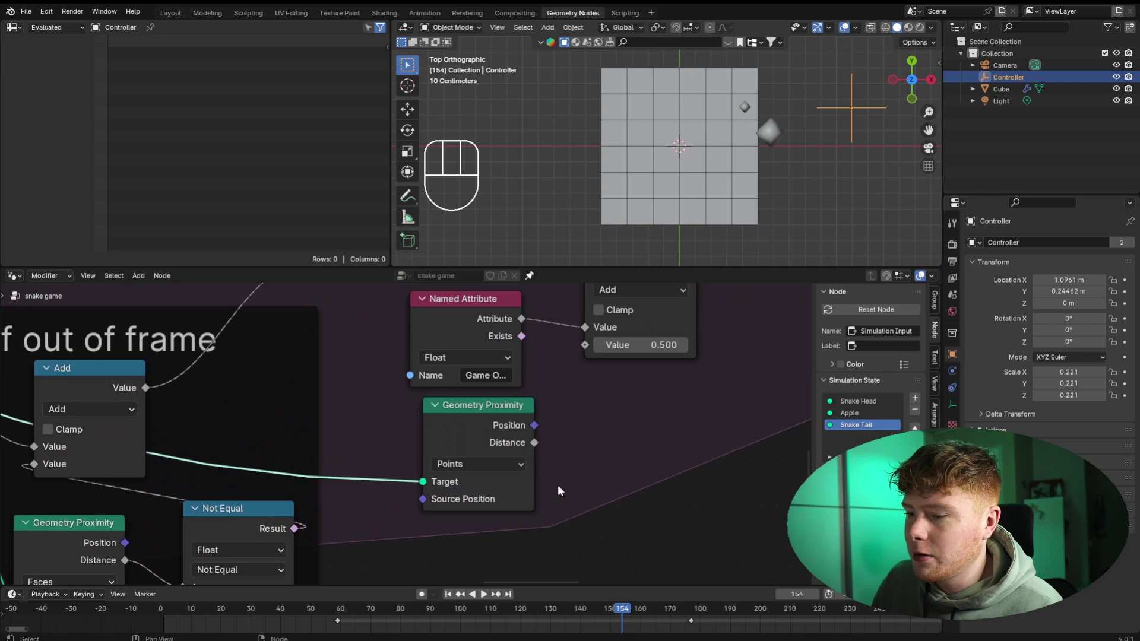
{"action": "left_click_drag", "start_coordinate": [459, 430], "coordinate": [457, 430]}
{"action": "left_click_drag", "start_coordinate": [458, 430], "coordinate": [429, 435]}
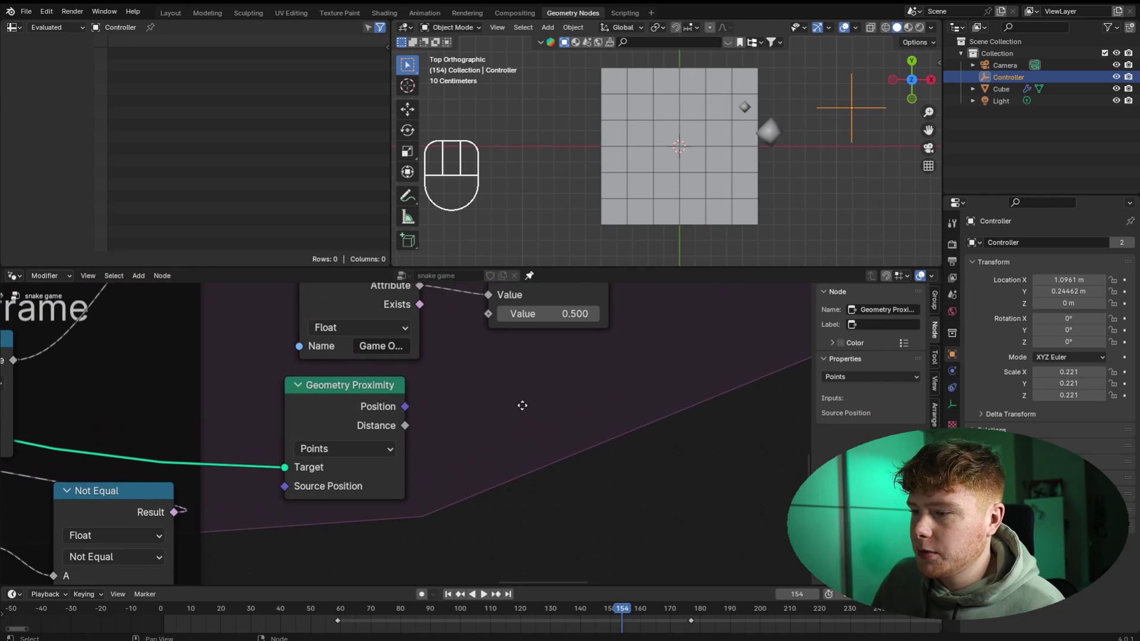
- Add a Compare node set to Equal and connect the Geometry Proximity's Distance to its A input
{"action": "scroll", "coordinate": [511, 410], "scroll_direction": "up", "scroll_amount": 2}
{"action": "key", "text": "shift+a"}
{"action": "type", "text": "comp"}
{"action": "key", "text": "Return"}
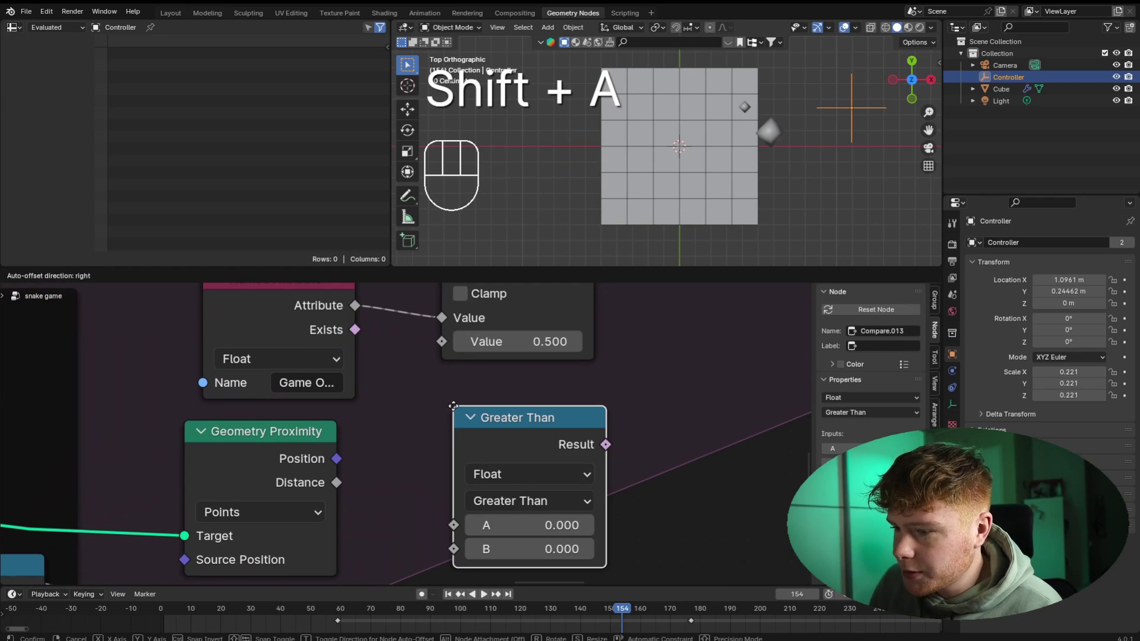
{"action": "left_click", "coordinate": [437, 400]}
{"action": "middle_click_drag", "start_coordinate": [397, 467], "coordinate": [402, 421]}
{"action": "scroll", "coordinate": [398, 425], "scroll_direction": "up", "scroll_amount": 1}
{"action": "left_click", "coordinate": [495, 453]}
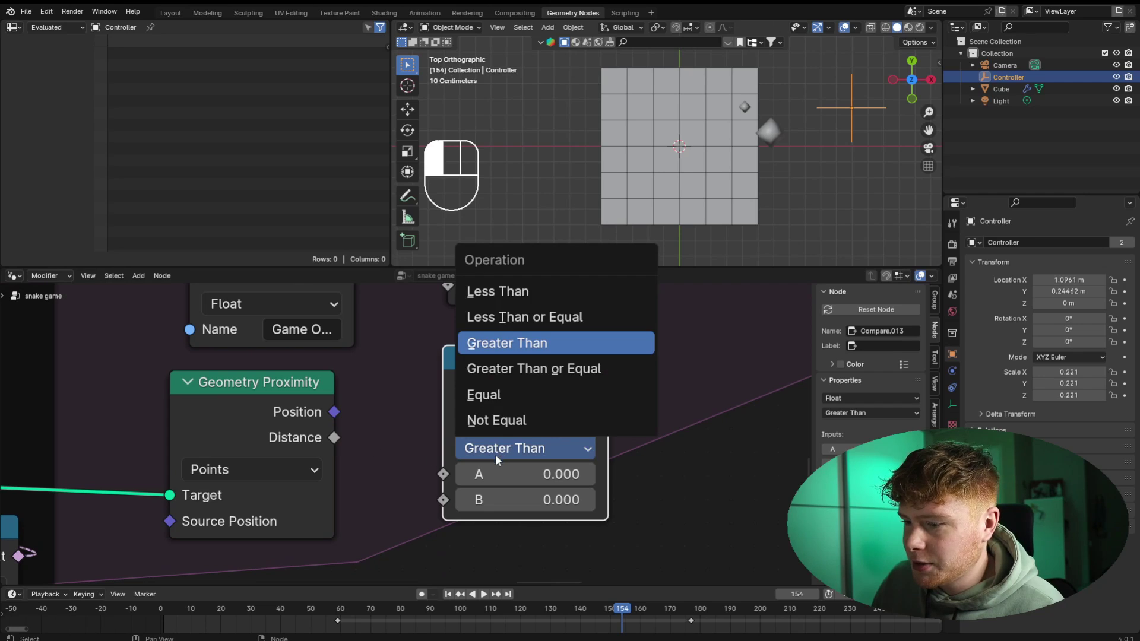
{"action": "left_click", "coordinate": [500, 396]}
{"action": "left_click_drag", "start_coordinate": [334, 438], "coordinate": [444, 474]}
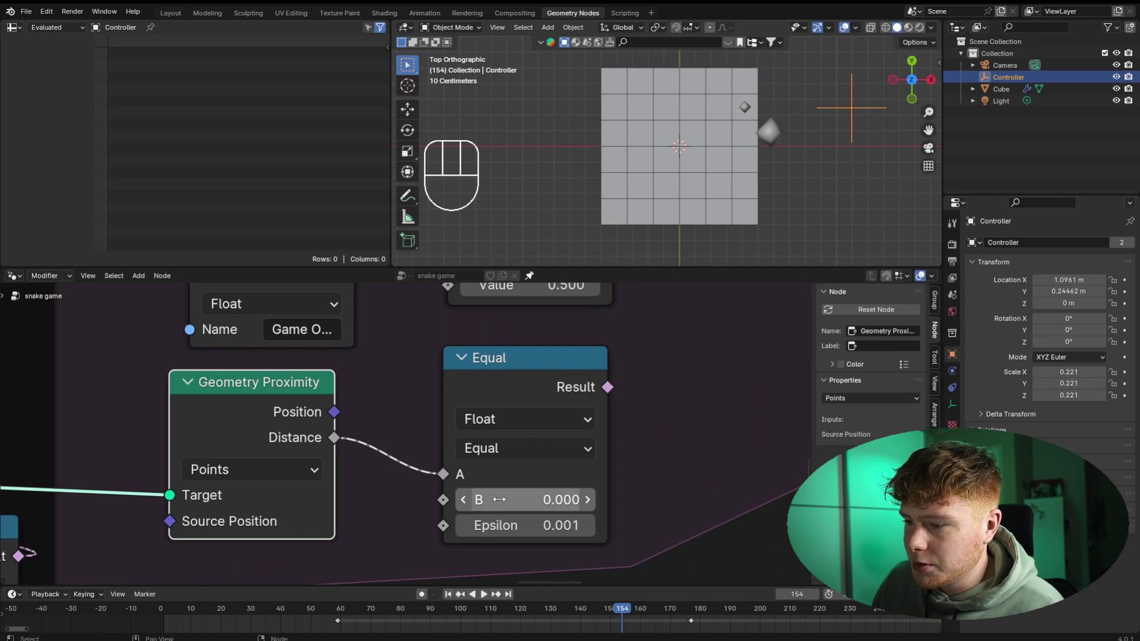
- Connect the Equal node's Result to the second Value of the new Add node and tidy the Equal node's placement
{"action": "left_click", "coordinate": [519, 397]}
{"action": "scroll", "coordinate": [518, 397], "scroll_direction": "down", "scroll_amount": 2}
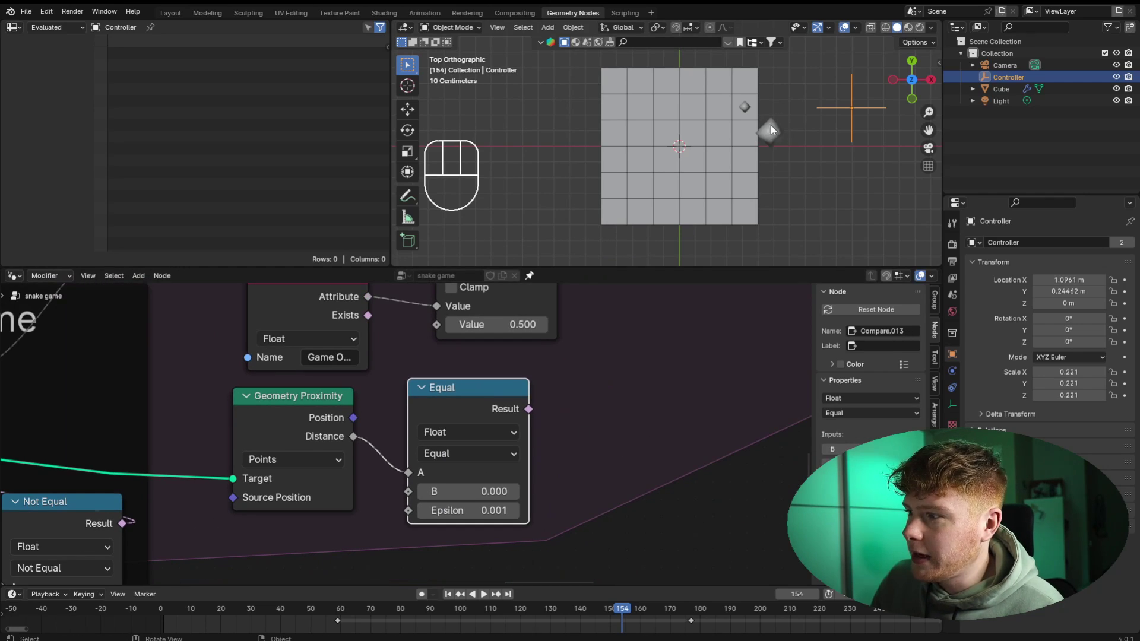
{"action": "middle_click_drag", "start_coordinate": [583, 390], "coordinate": [549, 459]}
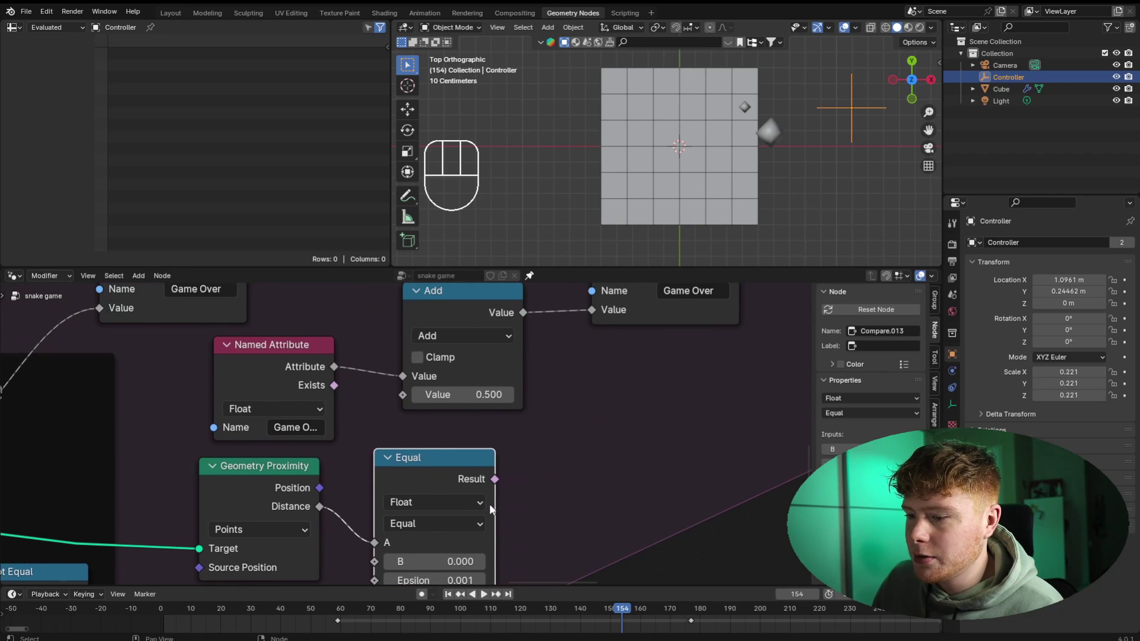
{"action": "left_click_drag", "start_coordinate": [495, 478], "coordinate": [573, 458]}
{"action": "left_click_drag", "start_coordinate": [422, 393], "coordinate": [422, 394]}
{"action": "left_click_drag", "start_coordinate": [469, 473], "coordinate": [484, 450]}
- Play the animation from the start to test the new game-over condition
{"action": "key", "text": "shift+Left"}
{"action": "key", "text": "space"}
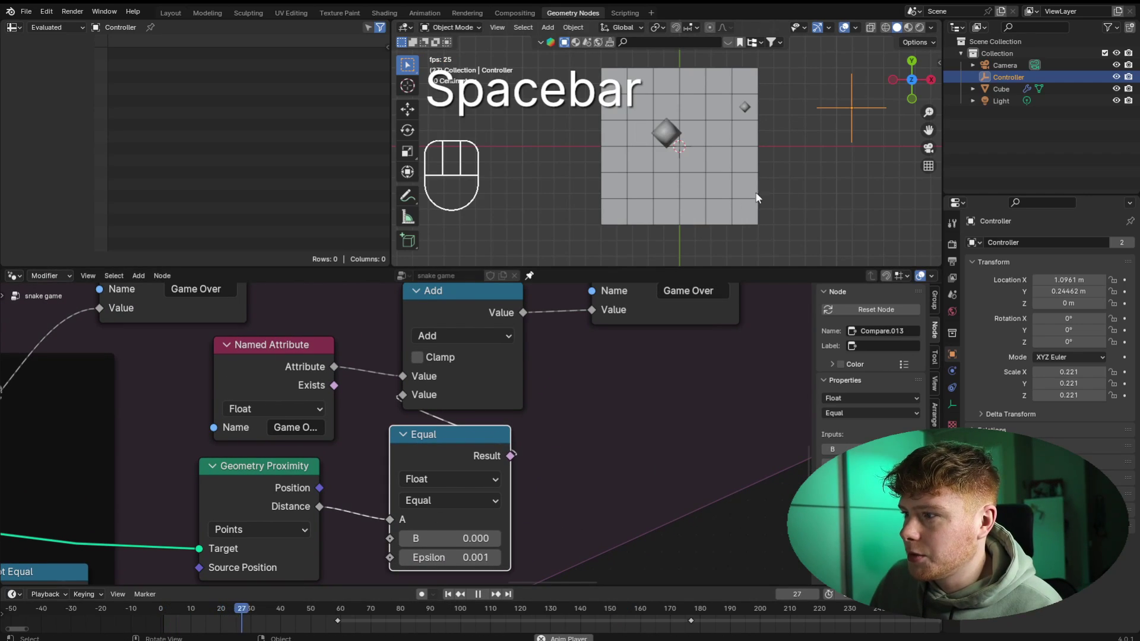
{"action": "key", "text": "space"}
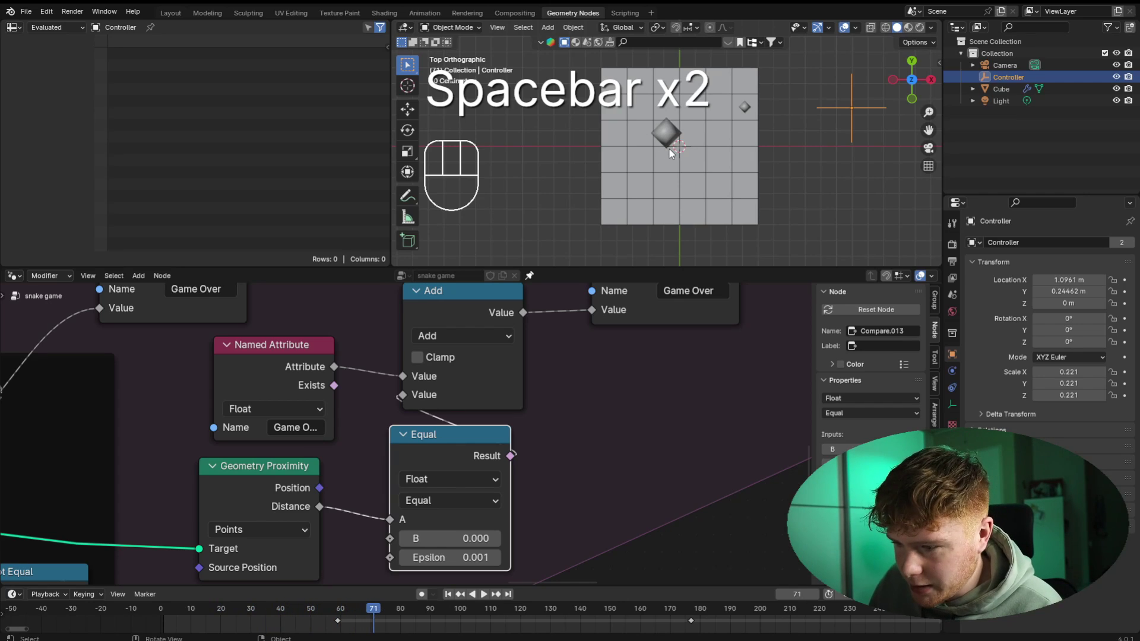
- Space out the Add node and the second Game Over Store Named Attribute node to make room after the Equal node
{"action": "scroll", "coordinate": [468, 331], "scroll_direction": "down", "scroll_amount": 2}
{"action": "middle_click_drag", "start_coordinate": [468, 331], "coordinate": [469, 372]}
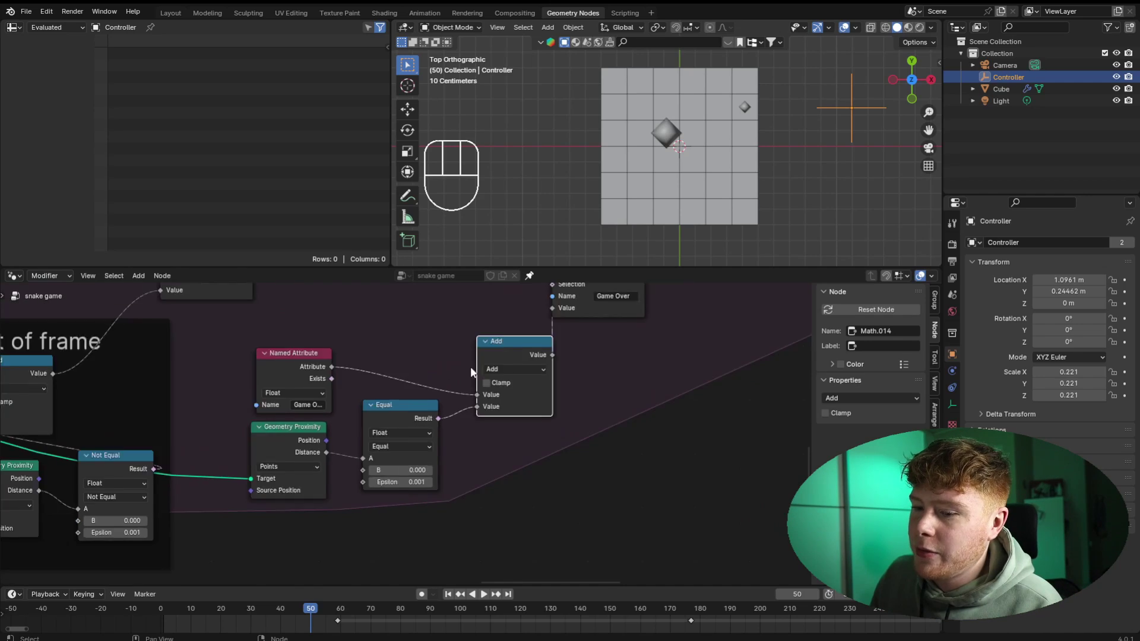
{"action": "scroll", "coordinate": [470, 367], "scroll_direction": "down", "scroll_amount": 1}
{"action": "middle_click_drag", "start_coordinate": [496, 346], "coordinate": [444, 366]}
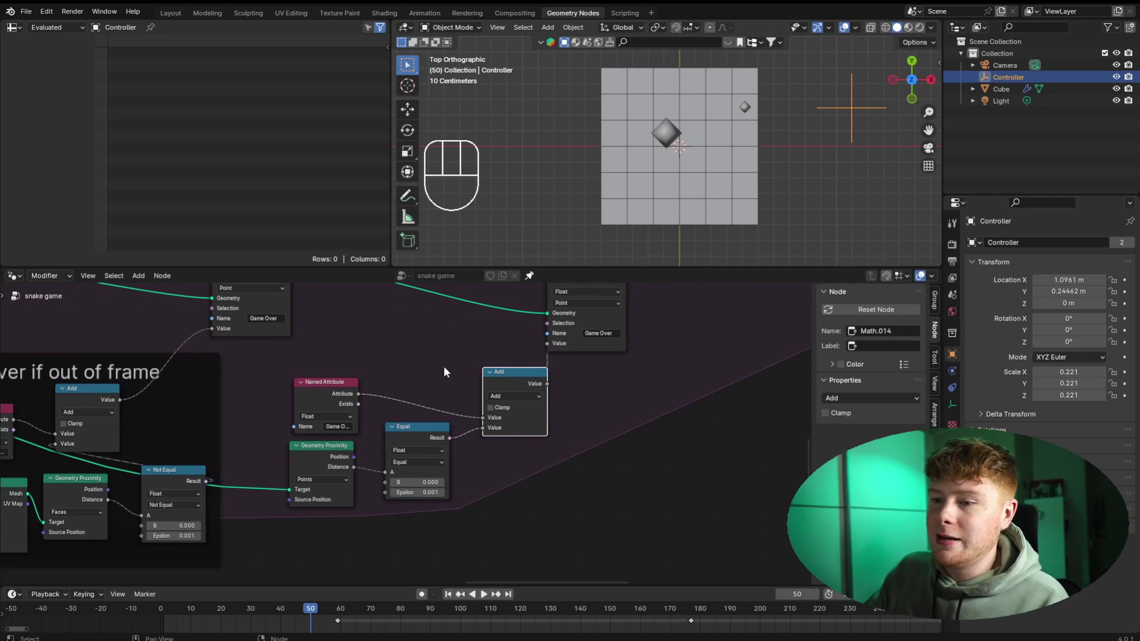
{"action": "scroll", "coordinate": [444, 366], "scroll_direction": "down", "scroll_amount": 3}
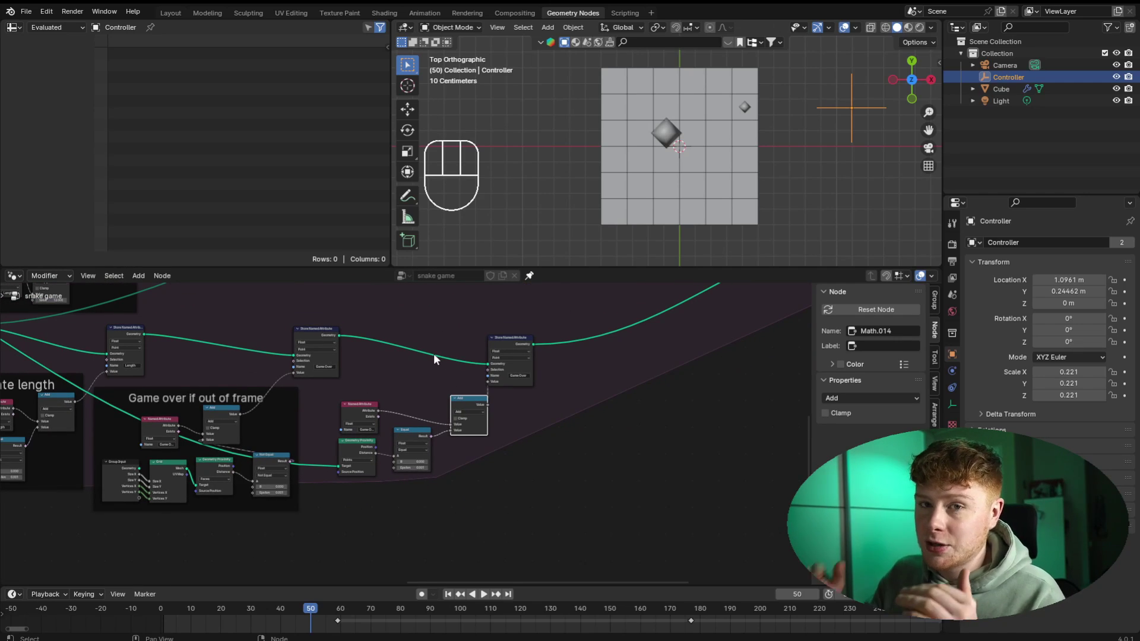
{"action": "left_click", "coordinate": [432, 376]}
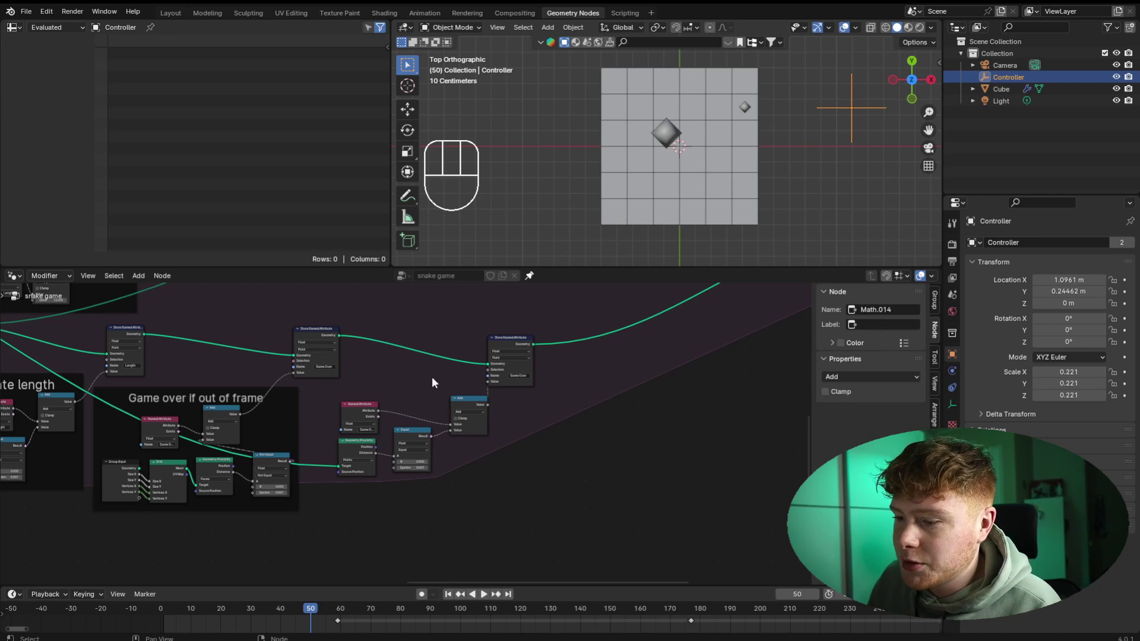
{"action": "left_click", "coordinate": [529, 364]}
{"action": "key", "text": "g"}
{"action": "left_click", "coordinate": [569, 364]}
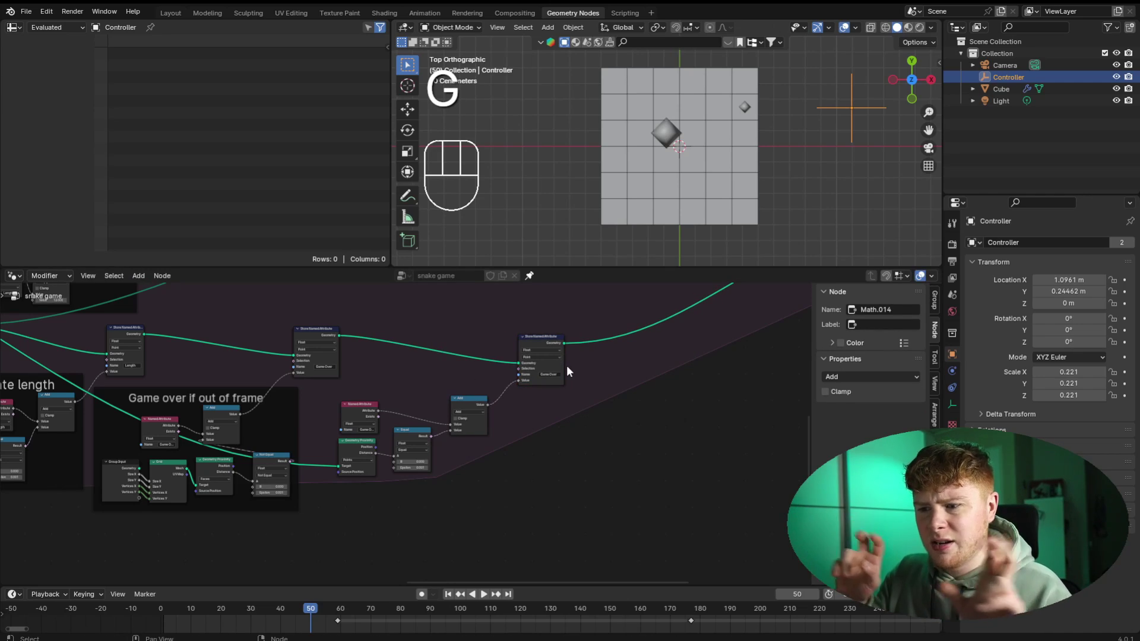
- Add a Named Attribute node reading Length below the Geometry Proximity node
{"action": "scroll", "coordinate": [510, 368], "scroll_direction": "up", "scroll_amount": 4}
{"action": "key", "text": "shift+a"}
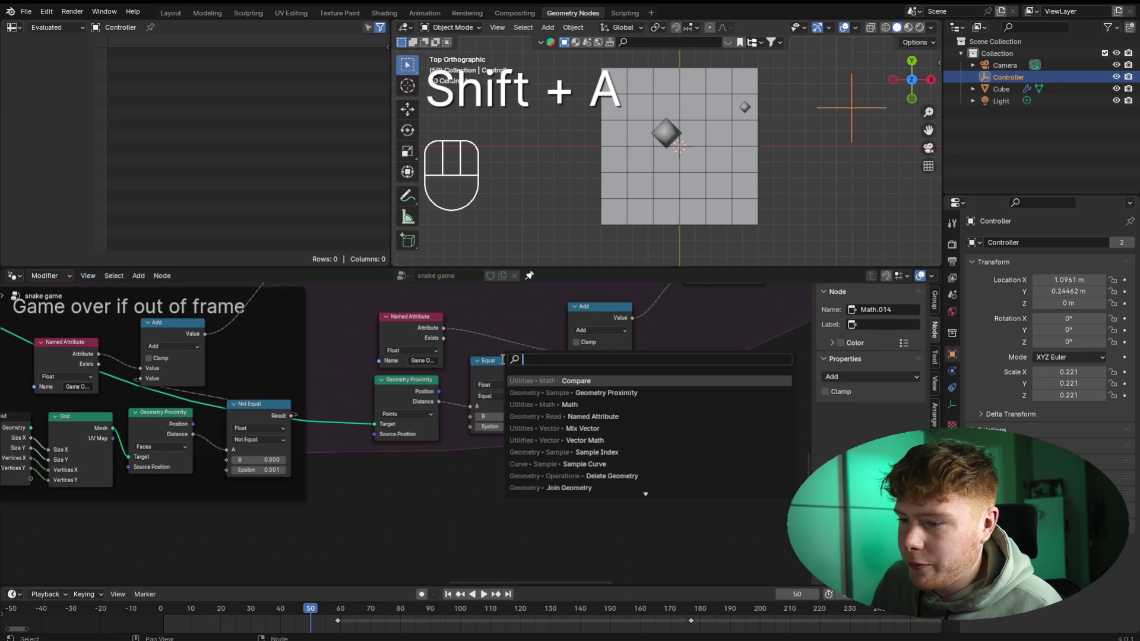
{"action": "type", "text": "named"}
{"action": "key", "text": "Return"}
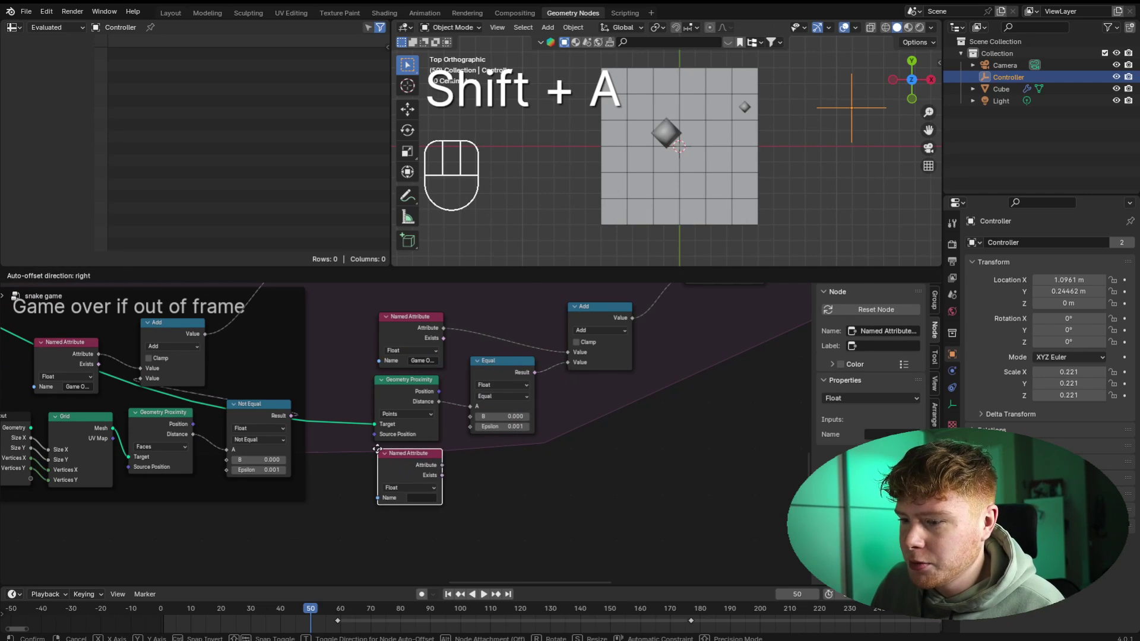
{"action": "left_click", "coordinate": [377, 450]}
{"action": "scroll", "coordinate": [377, 450], "scroll_direction": "up", "scroll_amount": 4}
{"action": "left_click", "coordinate": [439, 550]}
- Add a Greater Than Compare node with the Length attribute connected to A and B set to 1
{"action": "left_click", "coordinate": [446, 400]}
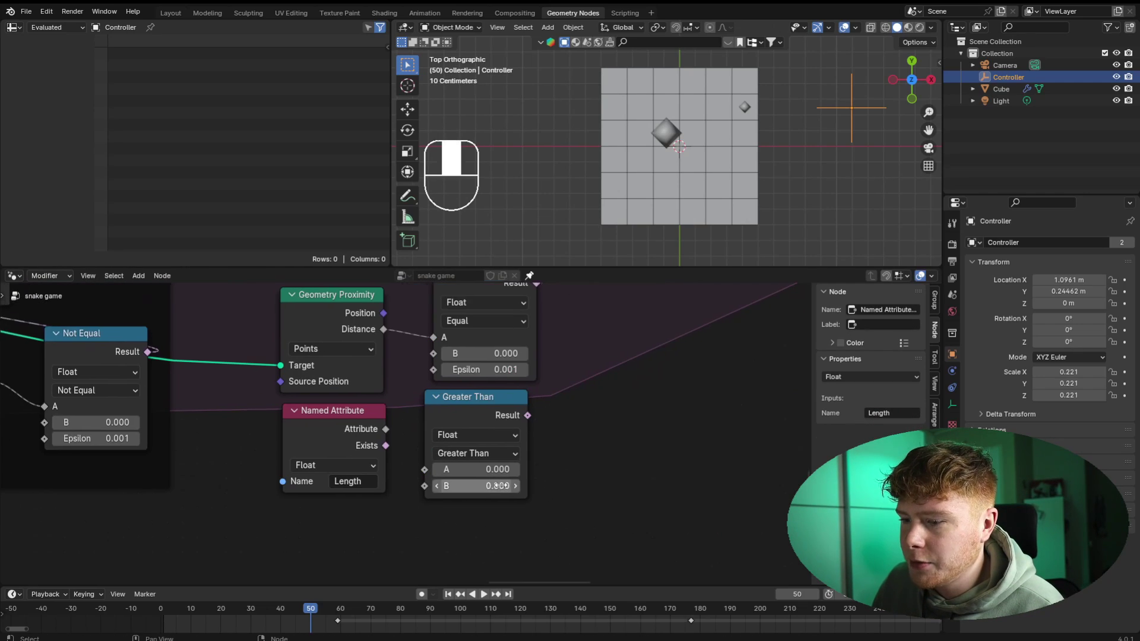
{"action": "scroll", "coordinate": [498, 485], "scroll_direction": "up", "scroll_amount": 2}
{"action": "left_click_drag", "start_coordinate": [392, 417], "coordinate": [445, 478]}
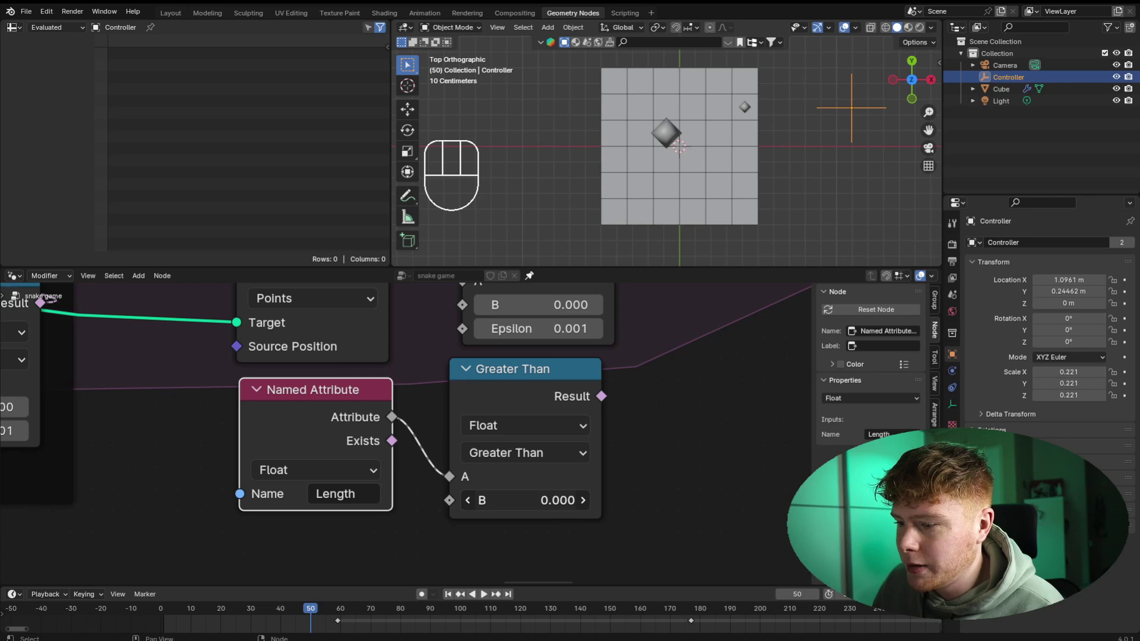
{"action": "left_click_drag", "start_coordinate": [528, 501], "coordinate": [585, 501]}
{"action": "scroll", "coordinate": [654, 389], "scroll_direction": "down", "scroll_amount": 3}
{"action": "middle_click_drag", "start_coordinate": [654, 390], "coordinate": [520, 494]}
{"action": "scroll", "coordinate": [499, 372], "scroll_direction": "up", "scroll_amount": 1}
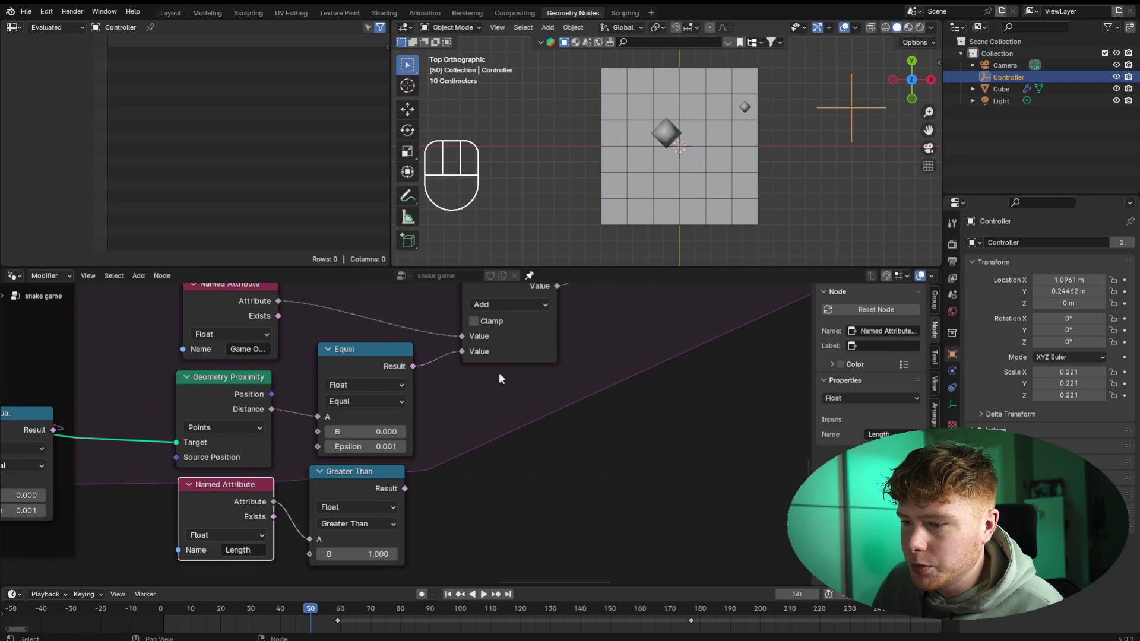
- Insert a Math node set to Multiply between the Equal node's Result and the Add node
{"action": "key", "text": "shift+a"}
{"action": "type", "text": "mat"}
{"action": "key", "text": "Return"}
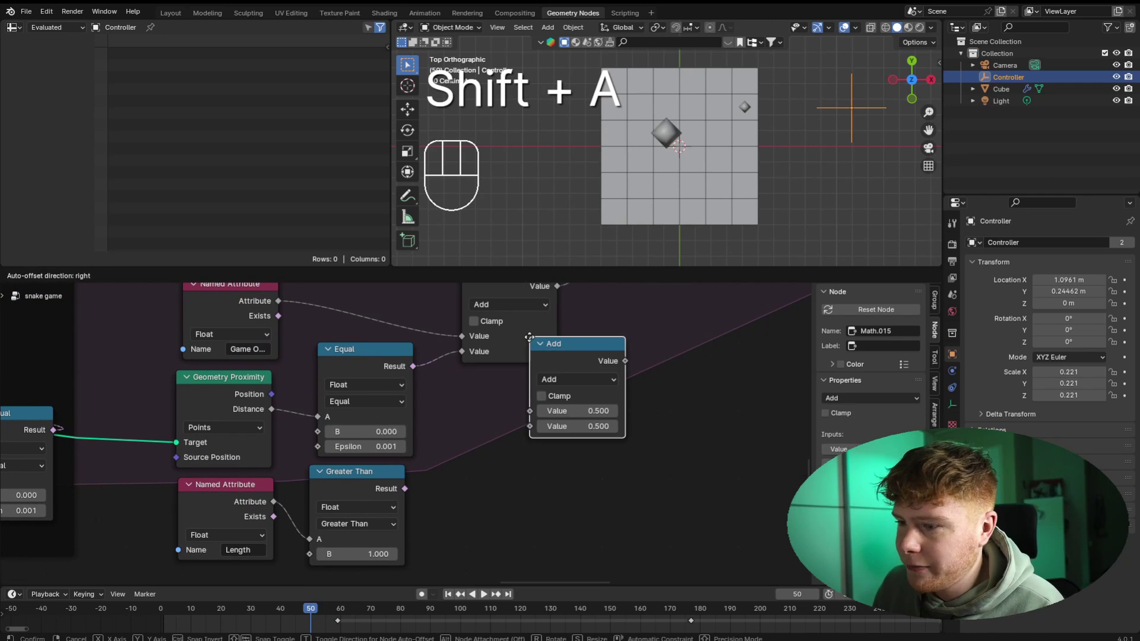
{"action": "left_click", "coordinate": [465, 353]}
{"action": "left_click", "coordinate": [511, 394]}
{"action": "left_click", "coordinate": [504, 461]}
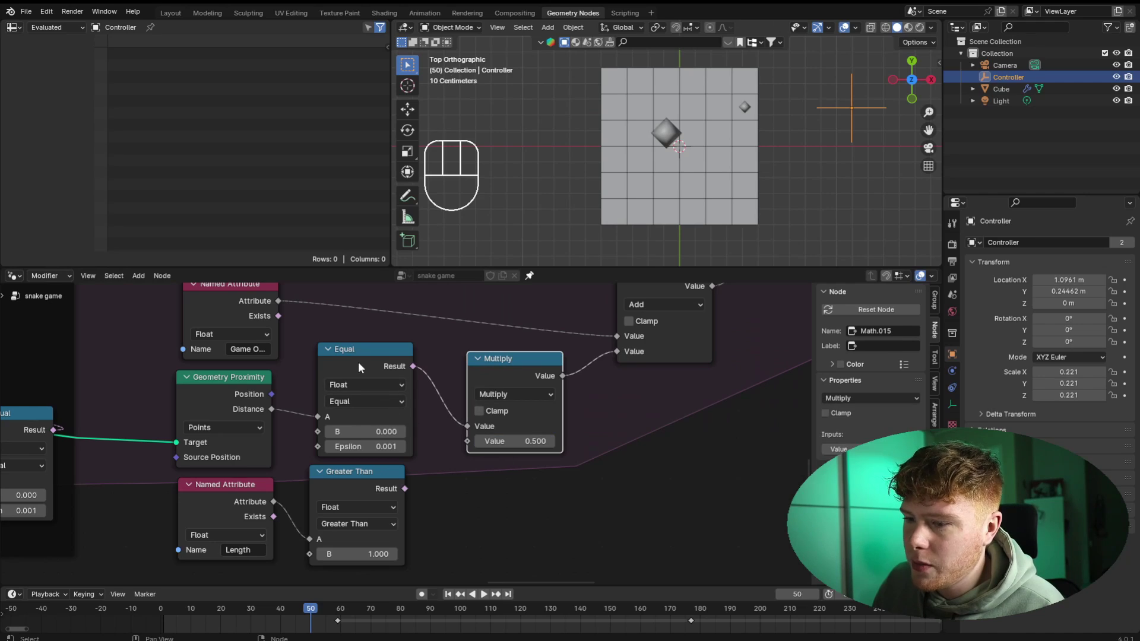
- Connect the Greater Than Result to the second Value of the Multiply node and align the Equal node above it
{"action": "left_click_drag", "start_coordinate": [358, 366], "coordinate": [341, 361]}
{"action": "left_click", "coordinate": [394, 474]}
{"action": "left_click_drag", "start_coordinate": [405, 489], "coordinate": [467, 441]}
{"action": "left_click_drag", "start_coordinate": [355, 350], "coordinate": [362, 352]}
- Play the animation from the start and steer the snake by moving the Controller to test the tail collision
{"action": "key", "text": "shift+Left"}
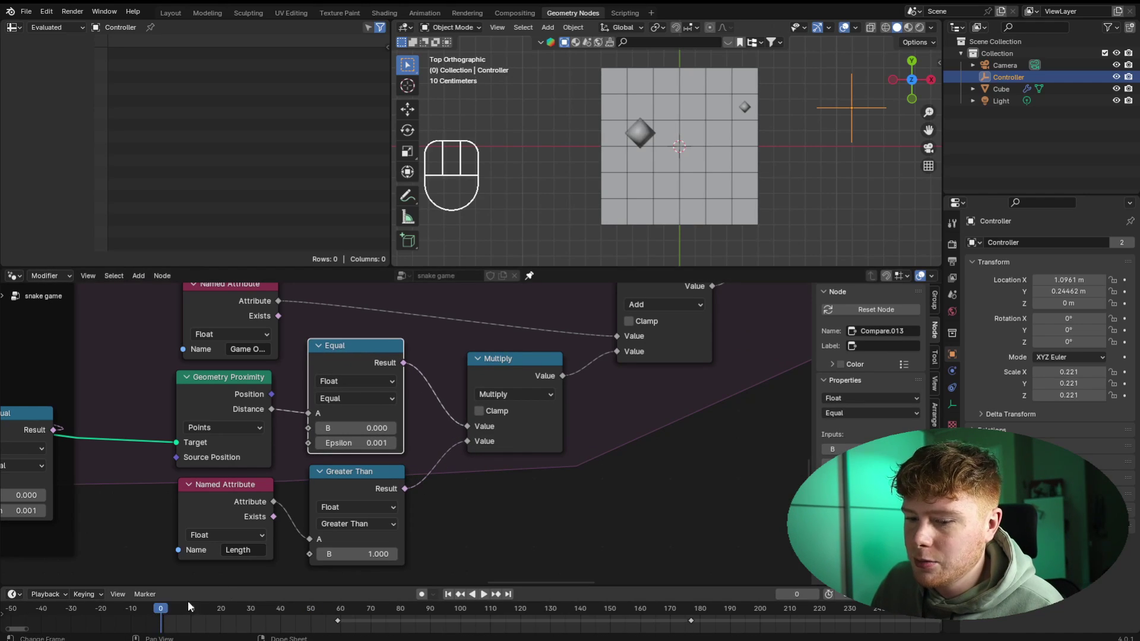
{"action": "key", "text": "space"}
{"action": "key", "text": "g"}
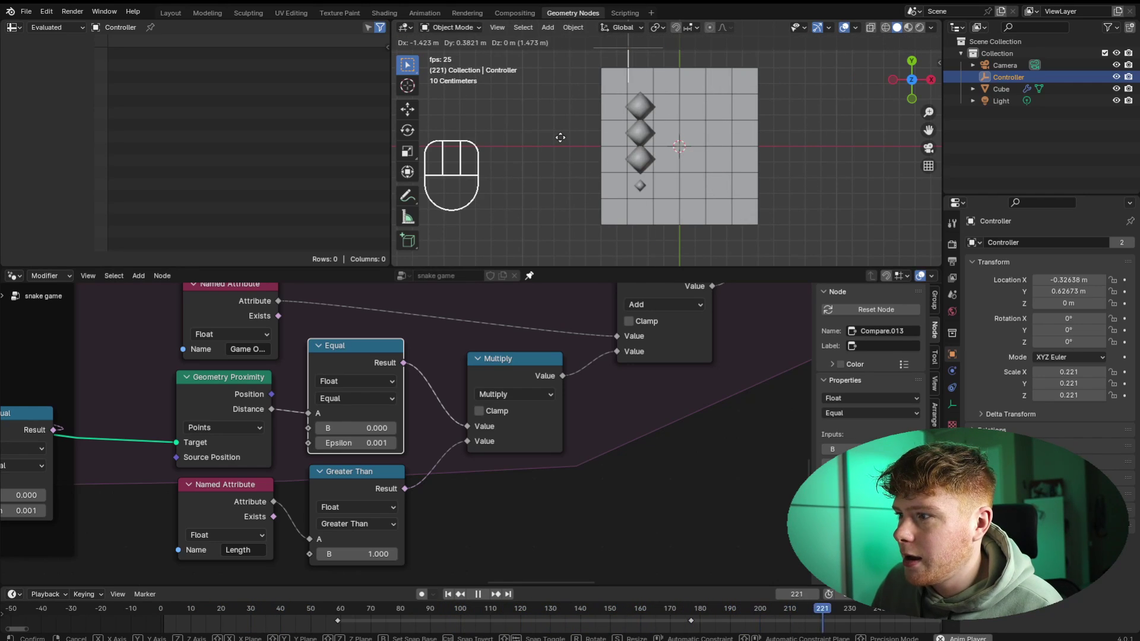
{"action": "left_click", "coordinate": [493, 202]}
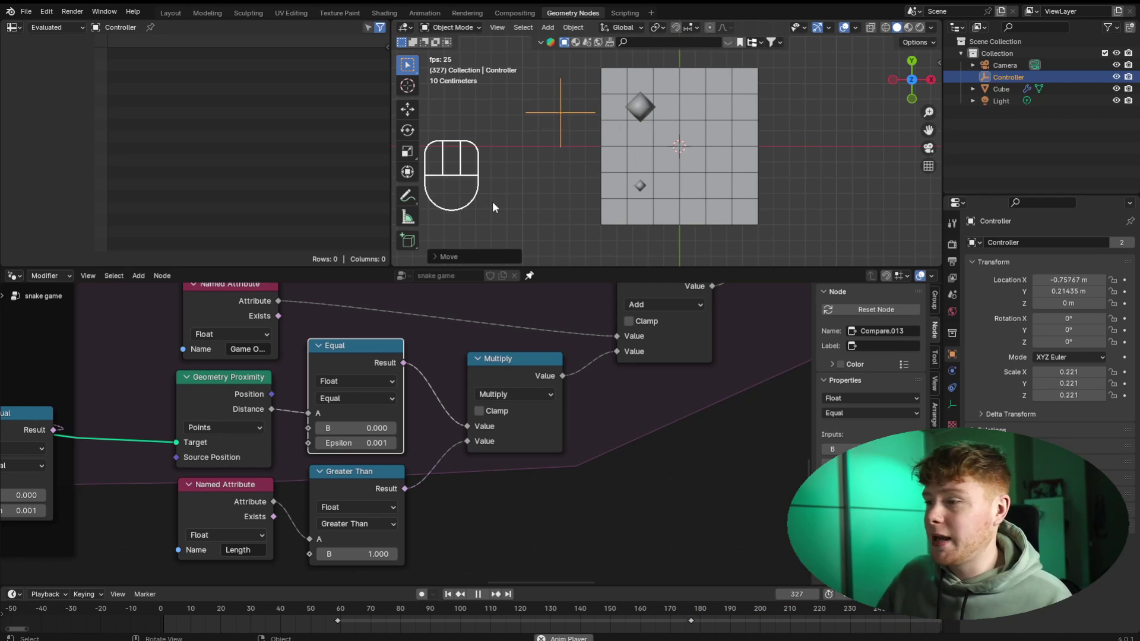
{"action": "key", "text": "space"}
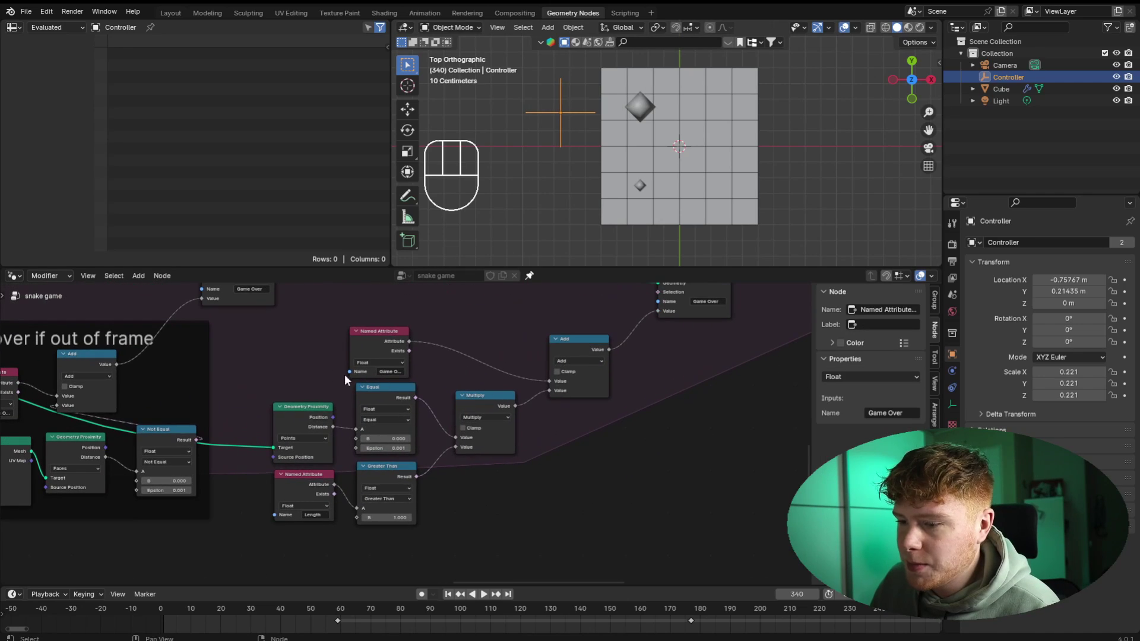
- Frame the tail-collision nodes together and label the frame "Game Over if touching tail"
{"action": "left_click_drag", "start_coordinate": [287, 334], "coordinate": [563, 526]}
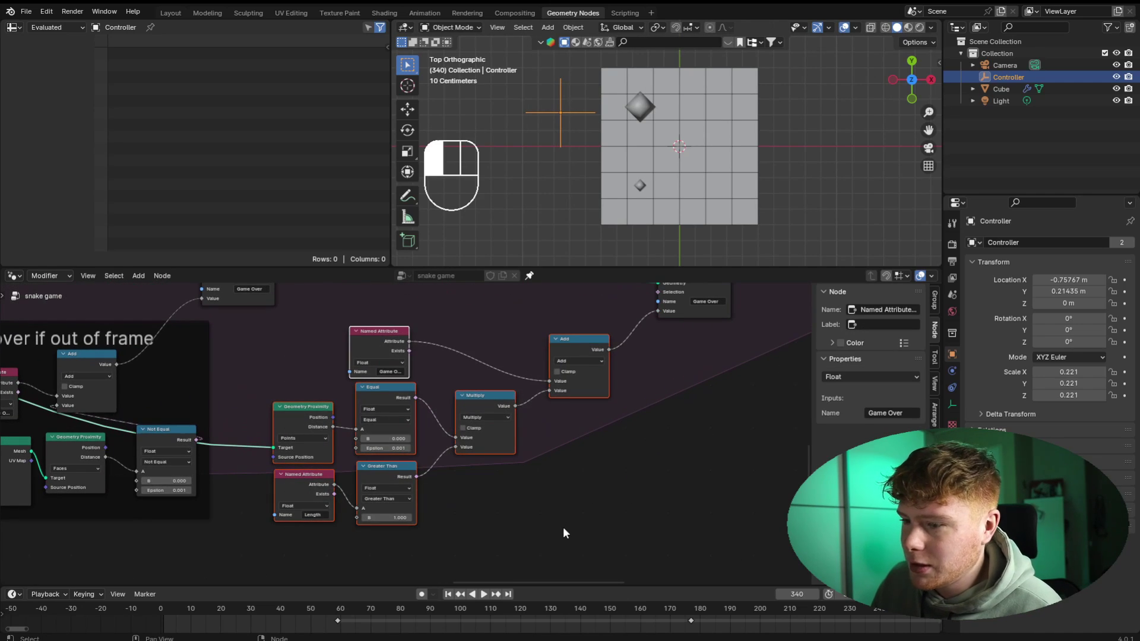
{"action": "key", "text": "ctrl+j"}
{"action": "left_click", "coordinate": [877, 325]}
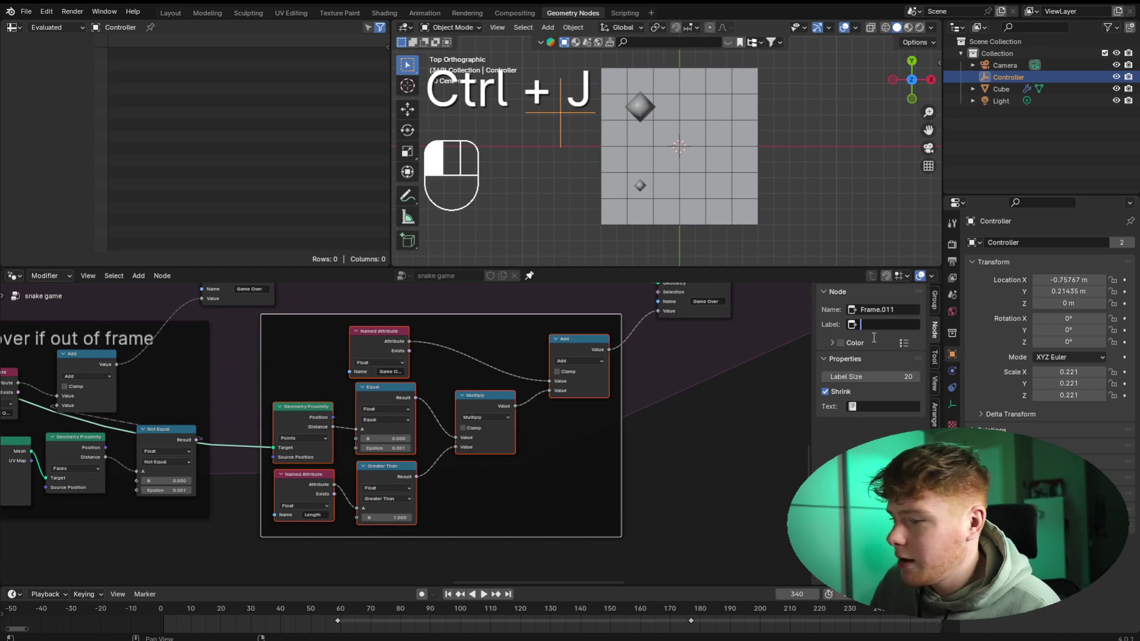
{"action": "type", "text": "Game Ove"}
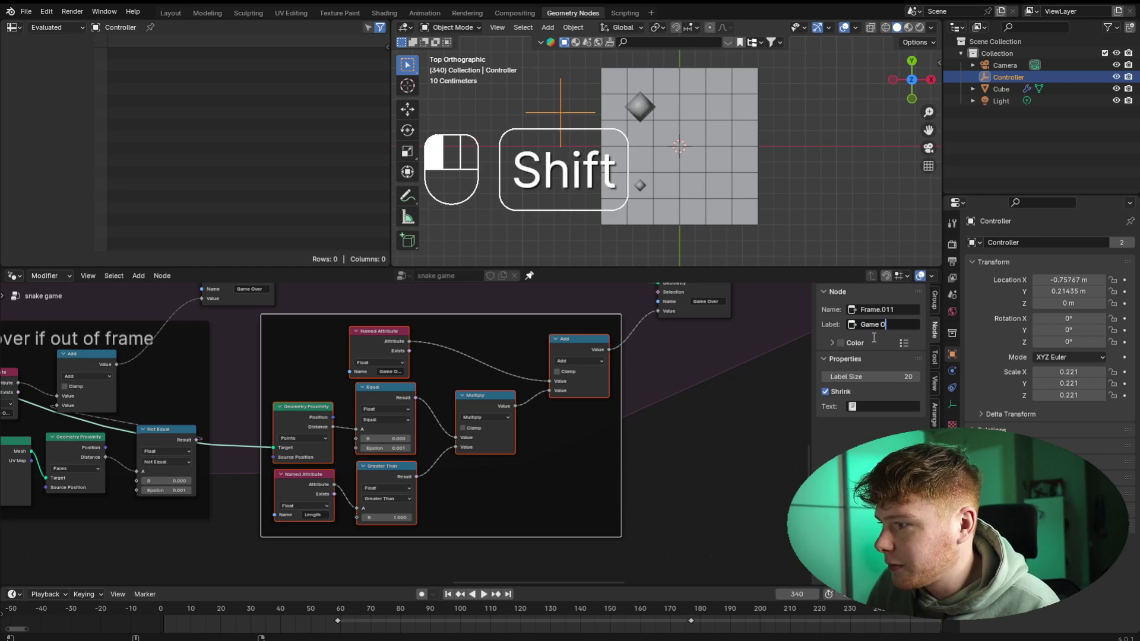
{"action": "type", "text": "r if touching tail"}
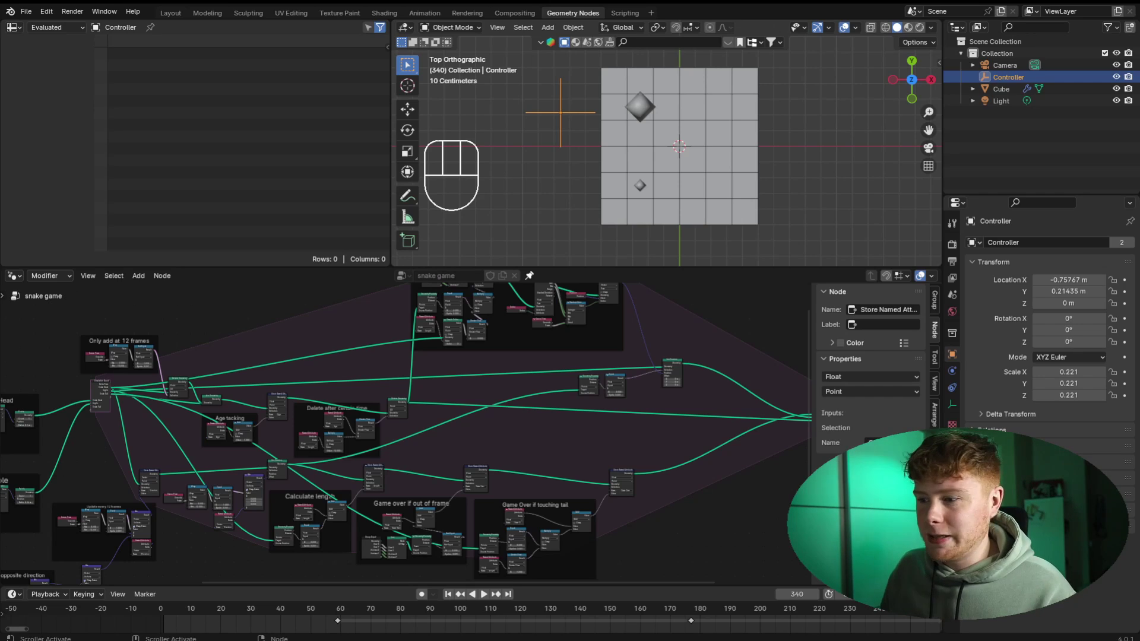
- Move the Group Input, Grid, Join Geometry and Group Output nodes further away from the Simulation Output node
{"action": "scroll", "coordinate": [484, 404], "scroll_direction": "up", "scroll_amount": 3}
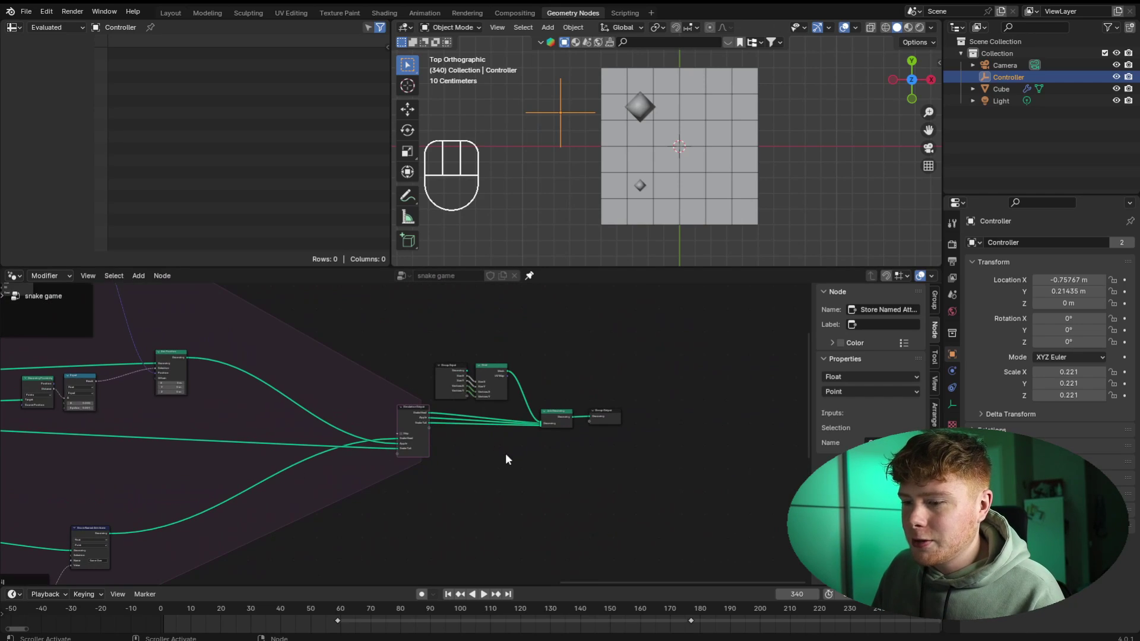
{"action": "middle_click_drag", "start_coordinate": [505, 454], "coordinate": [412, 454]}
{"action": "scroll", "coordinate": [412, 453], "scroll_direction": "up", "scroll_amount": 6}
{"action": "key", "text": "g"}
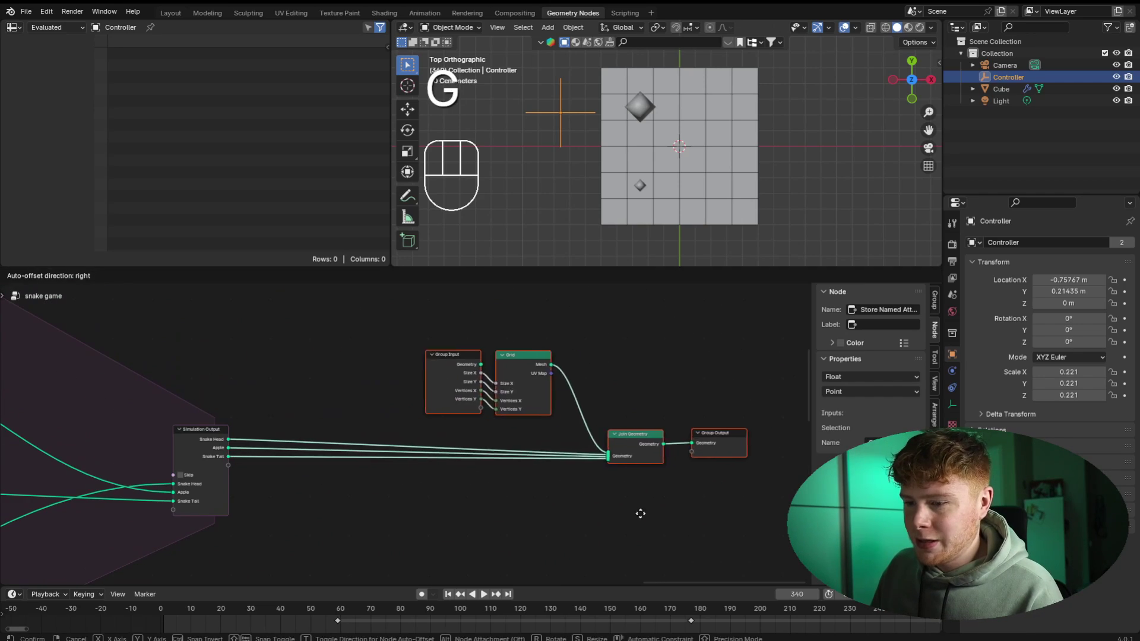
{"action": "left_click", "coordinate": [728, 515]}
{"action": "left_click_drag", "start_coordinate": [453, 334], "coordinate": [454, 336]}
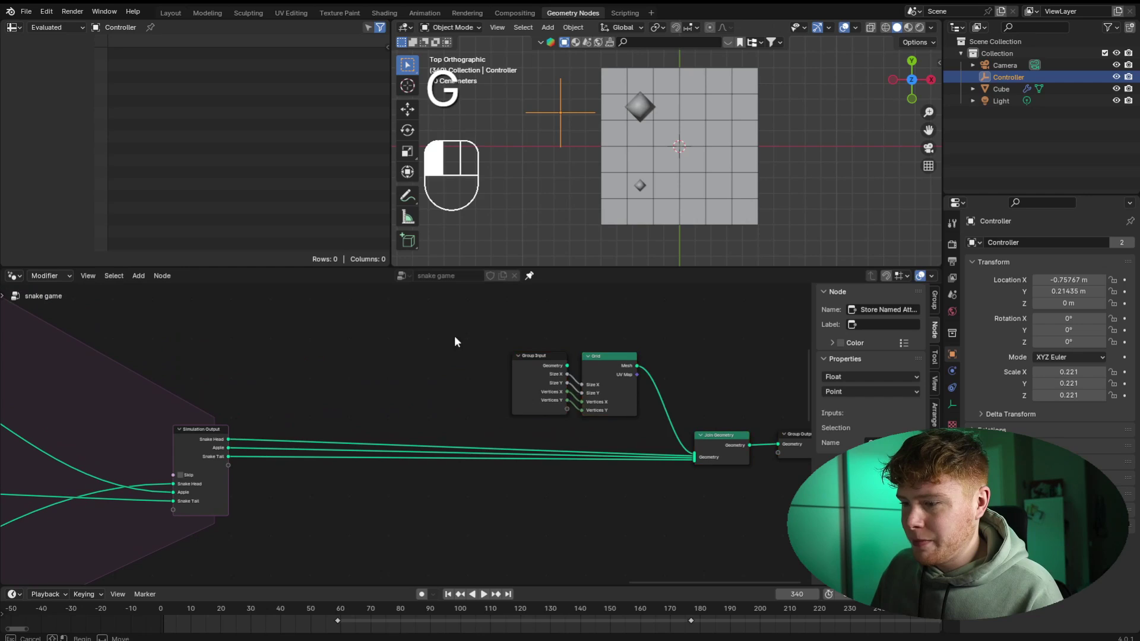
{"action": "key", "text": "g"}
{"action": "left_click", "coordinate": [524, 376]}
{"action": "scroll", "coordinate": [446, 480], "scroll_direction": "down", "scroll_amount": 3}
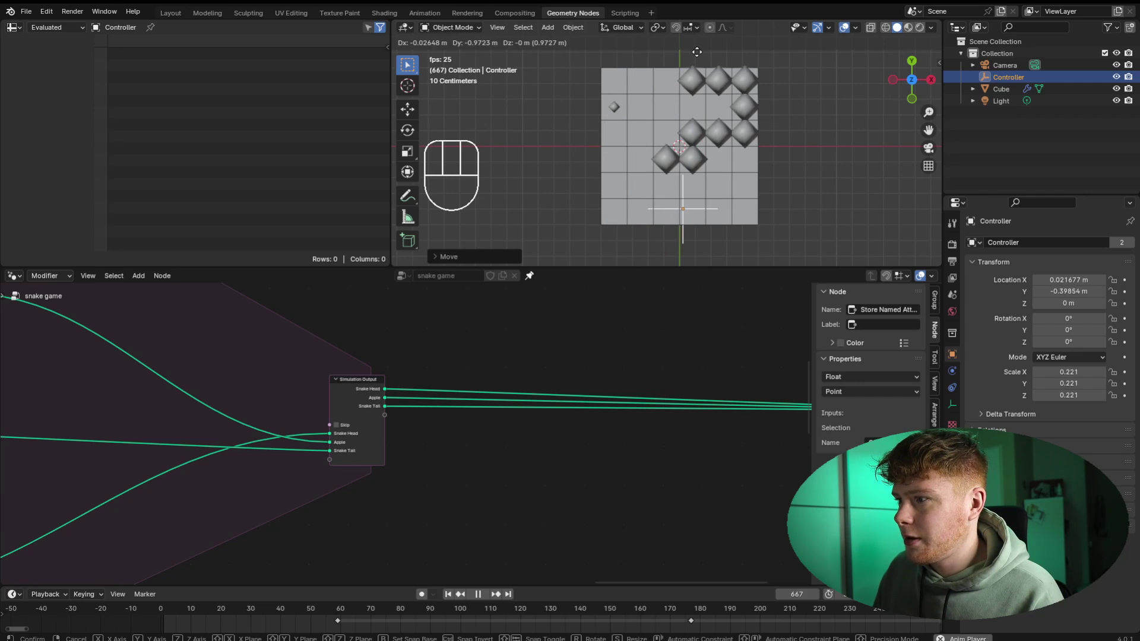
- Stop the animation playback while the snake has a long tail and examine the arrangement of its tail points
{"action": "key", "text": "space"}
{"action": "middle_click_drag", "start_coordinate": [706, 198], "coordinate": [736, 202], "text": "shift"}
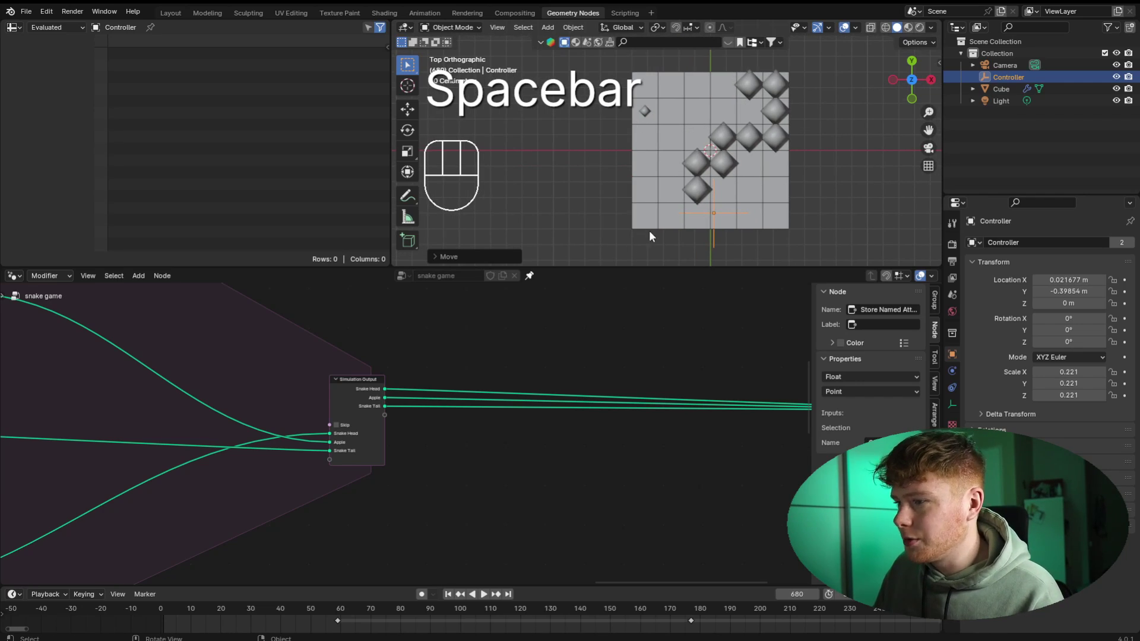
{"action": "middle_click_drag", "start_coordinate": [660, 337], "coordinate": [619, 321], "text": "shift"}
{"action": "scroll", "coordinate": [721, 222], "scroll_direction": "up", "scroll_amount": 2}
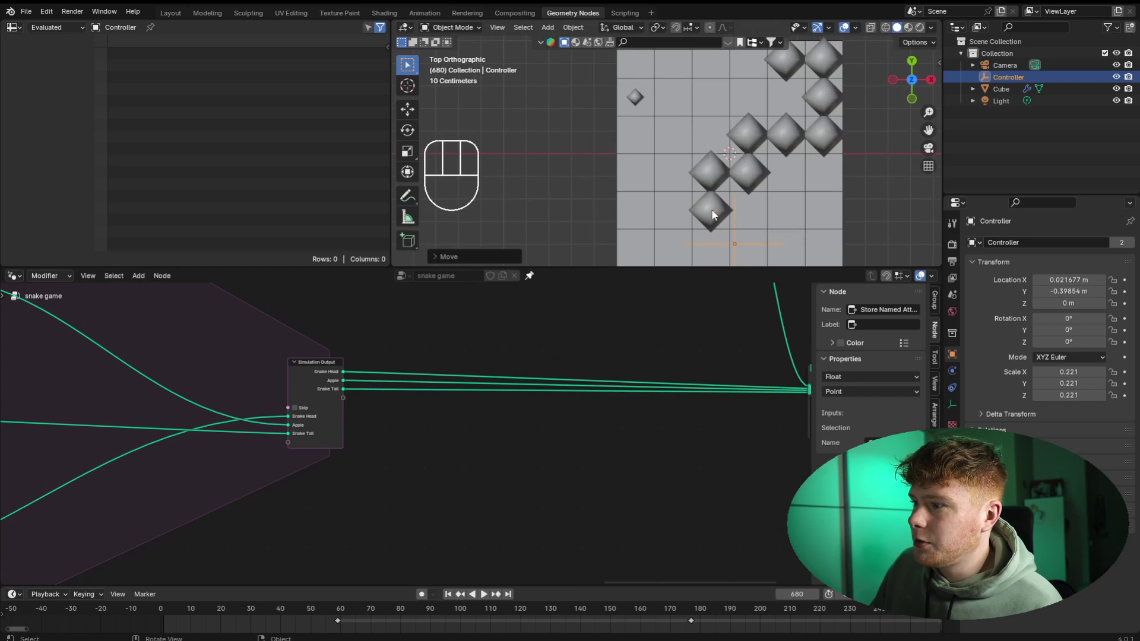
{"action": "scroll", "coordinate": [718, 217], "scroll_direction": "up", "scroll_amount": 1}
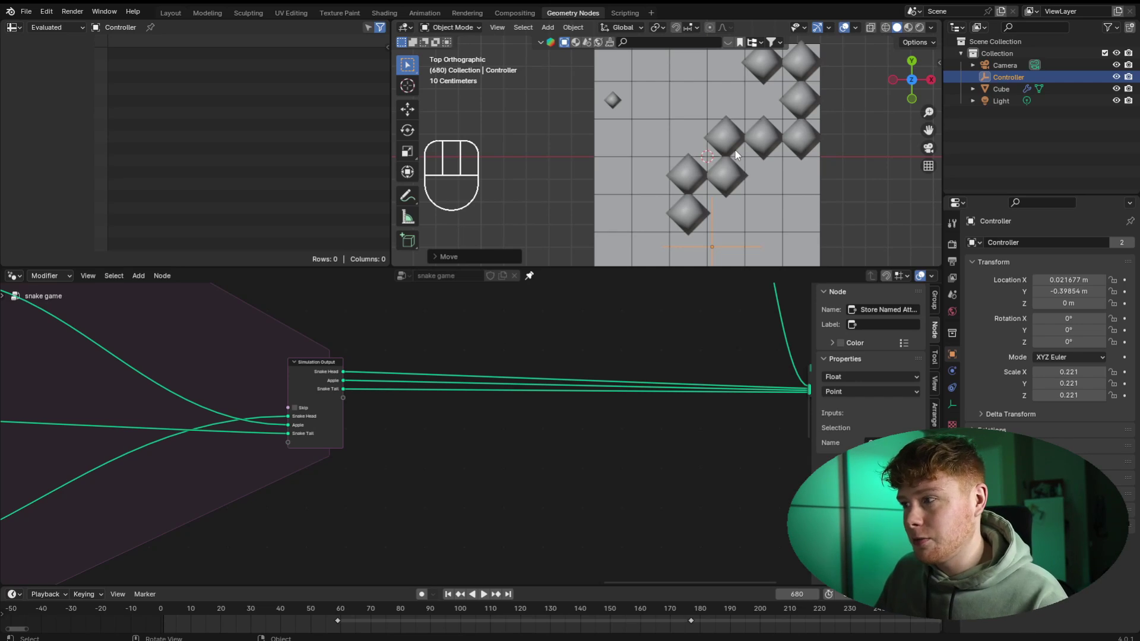
- Add a Points to Curves node after the simulation zone and connect the Simulation Output's Snake Tail to its Points input
{"action": "left_click", "coordinate": [479, 479]}
{"action": "scroll", "coordinate": [475, 416], "scroll_direction": "up", "scroll_amount": 2}
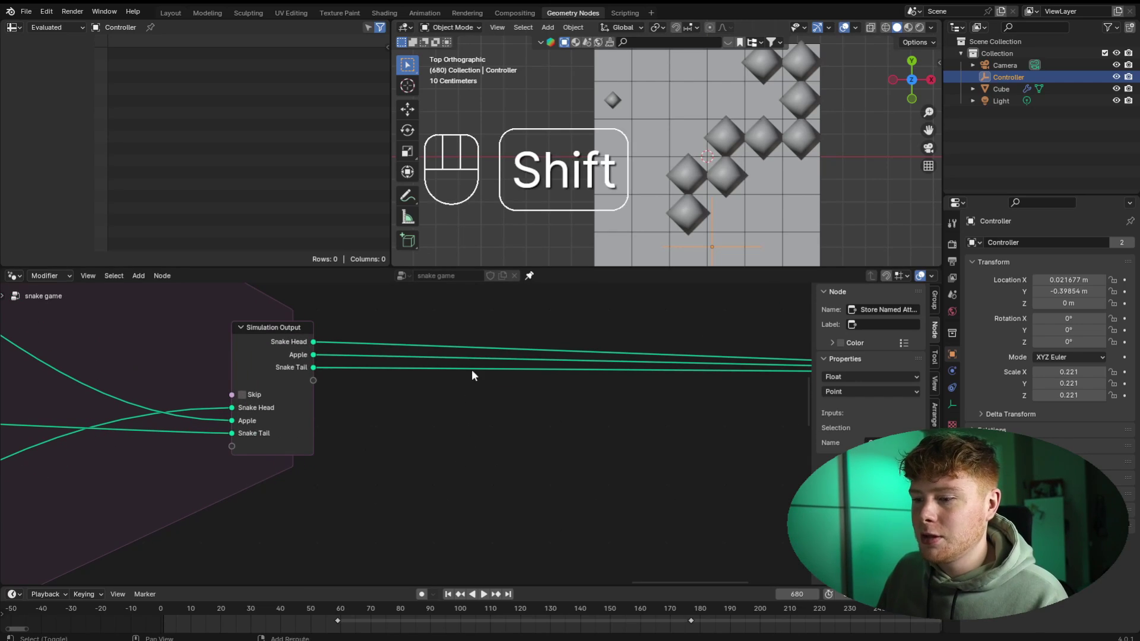
{"action": "key", "text": "shift+a"}
{"action": "type", "text": "po"}
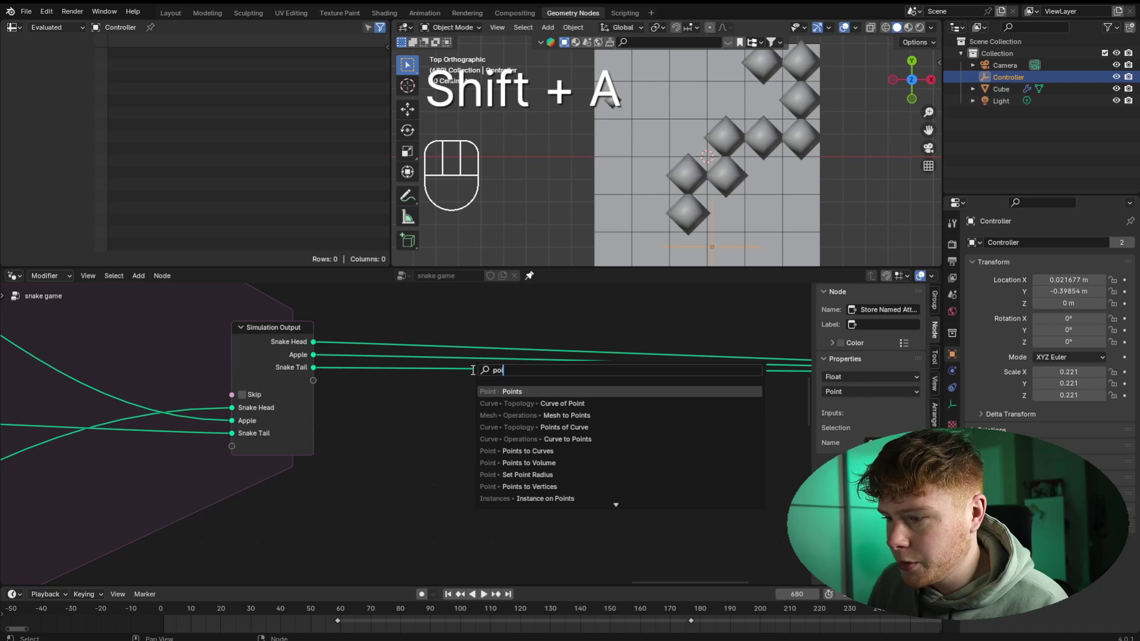
{"action": "type", "text": "int to"}
{"action": "key", "text": "Return"}
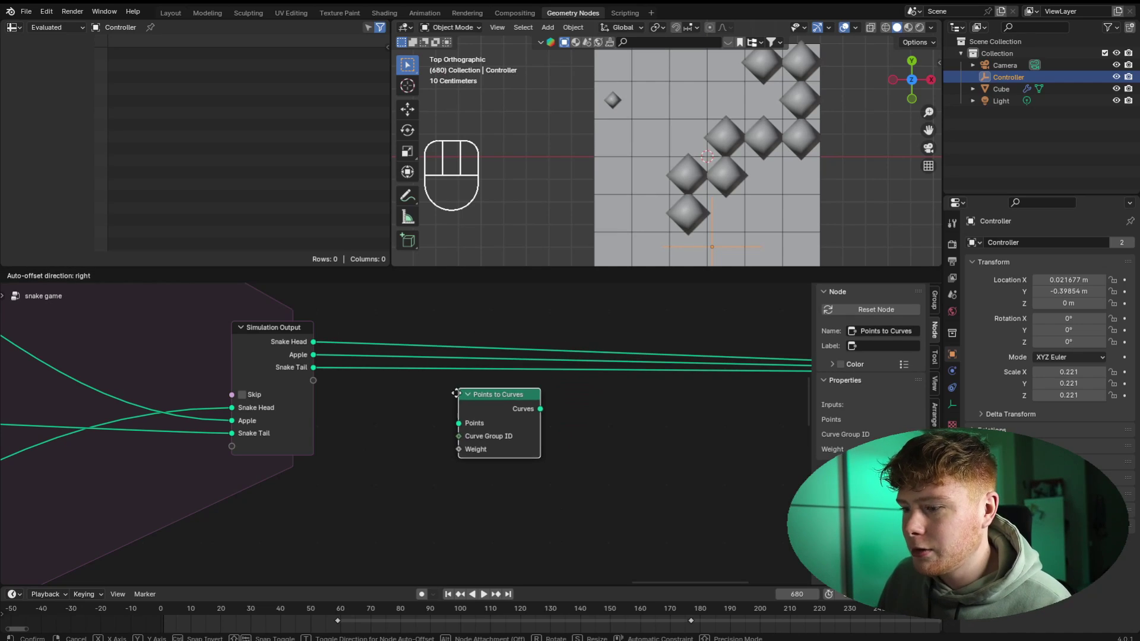
{"action": "left_click", "coordinate": [439, 414]}
{"action": "left_click", "coordinate": [427, 461]}
{"action": "scroll", "coordinate": [427, 461], "scroll_direction": "up", "scroll_amount": 3}
{"action": "left_click_drag", "start_coordinate": [289, 359], "coordinate": [330, 368]}
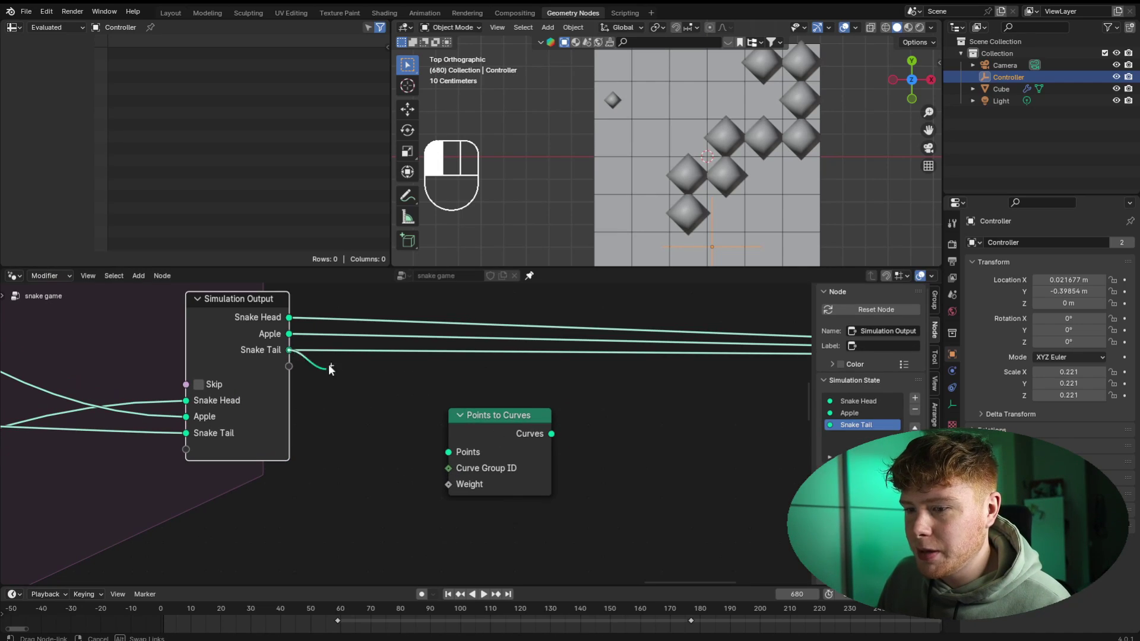
{"action": "left_click_drag", "start_coordinate": [373, 443], "coordinate": [449, 452]}
- Cut the direct Snake Tail link to the final Join Geometry node and connect the Points to Curves output there instead
{"action": "scroll", "coordinate": [661, 466], "scroll_direction": "down", "scroll_amount": 2}
{"action": "middle_click_drag", "start_coordinate": [661, 467], "coordinate": [423, 465]}
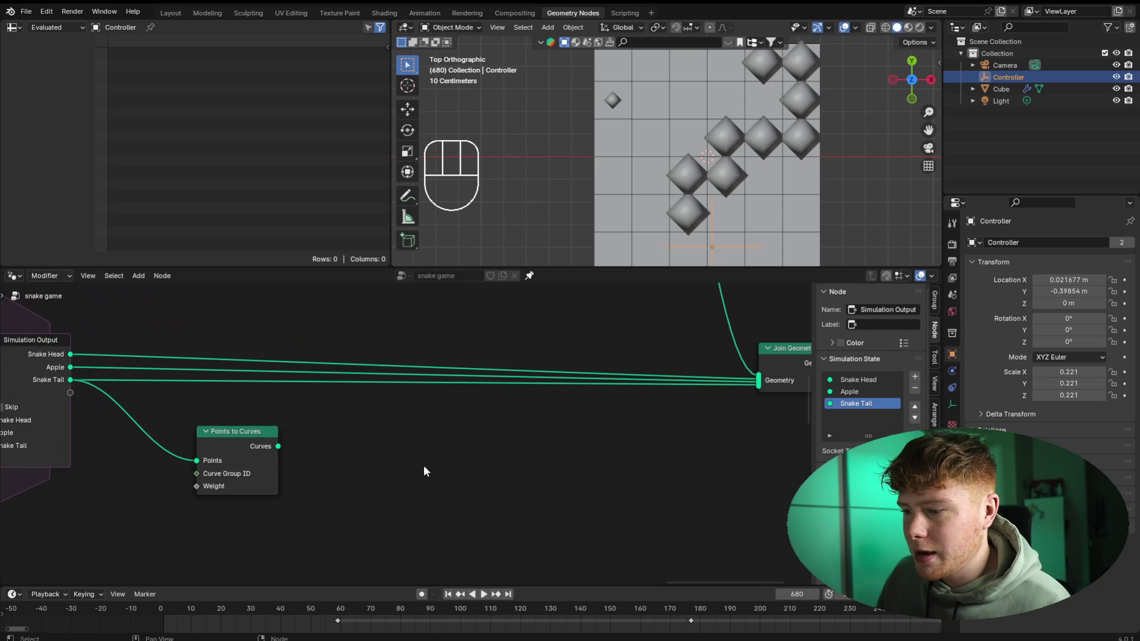
{"action": "right_click_drag", "start_coordinate": [218, 368], "coordinate": [238, 389], "text": "ctrl"}
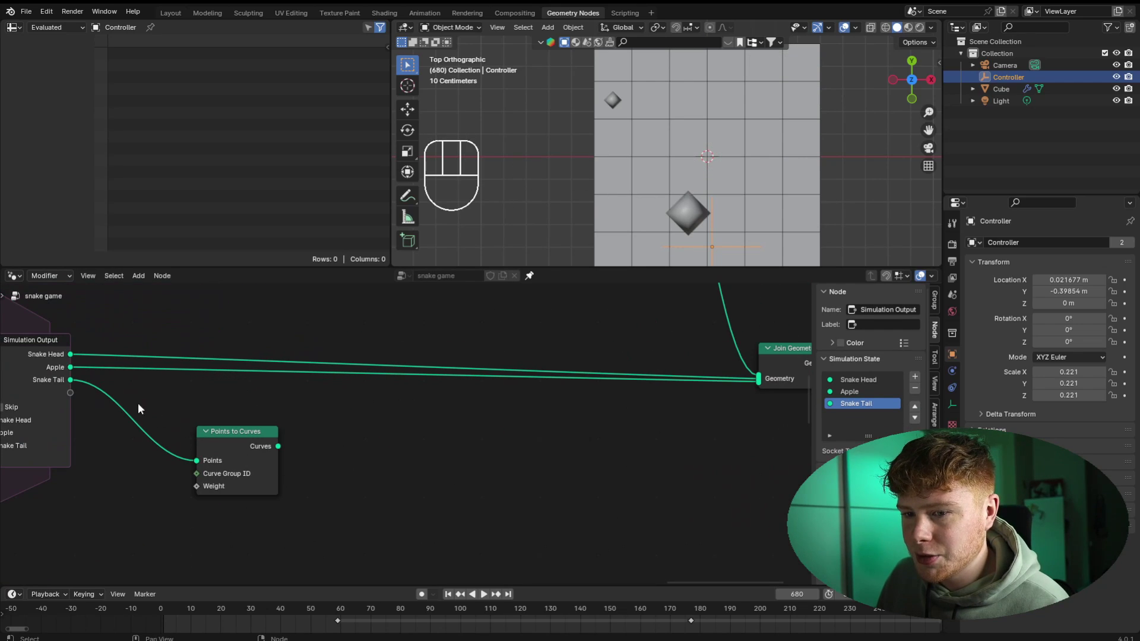
{"action": "left_click_drag", "start_coordinate": [785, 361], "coordinate": [756, 361]}
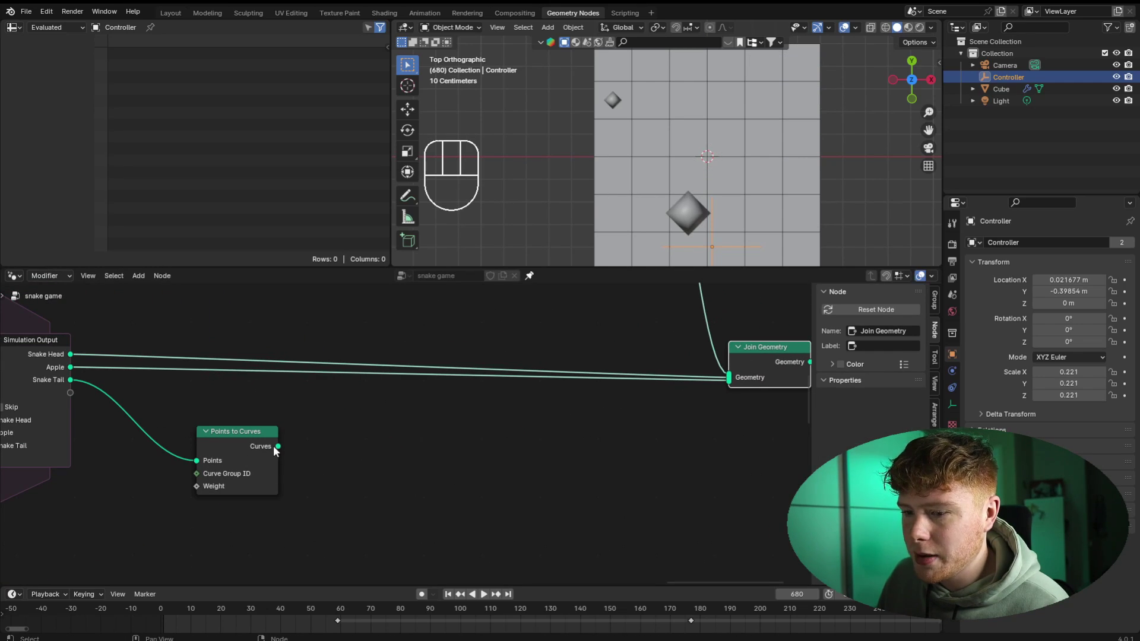
{"action": "left_click_drag", "start_coordinate": [277, 446], "coordinate": [730, 381]}
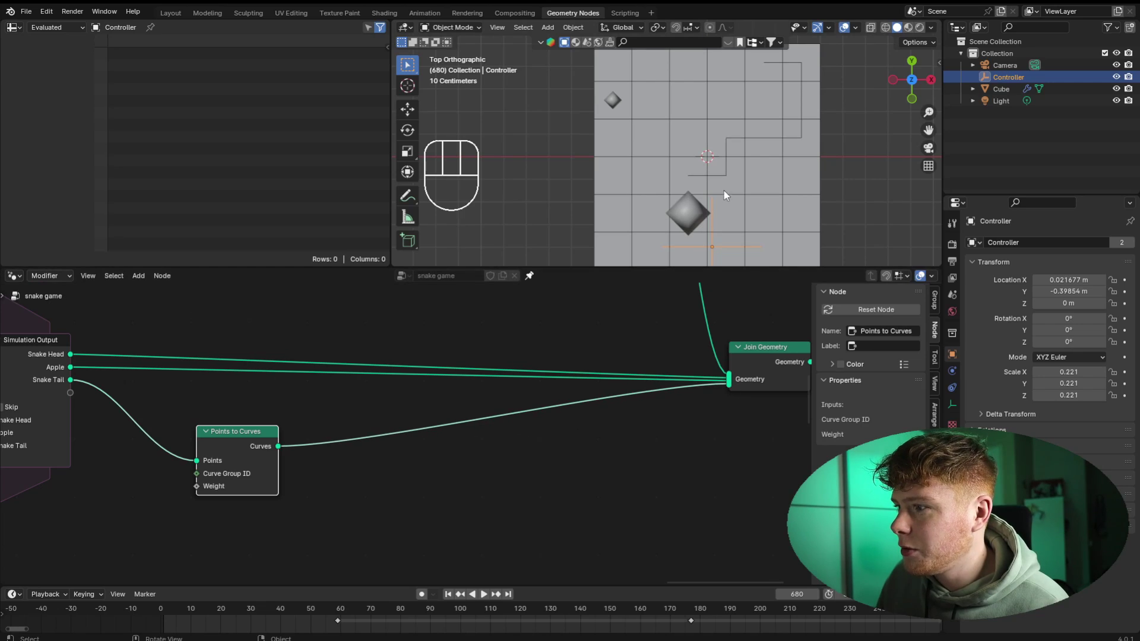
{"action": "middle_click_drag", "start_coordinate": [735, 158], "coordinate": [733, 172], "text": "shift"}
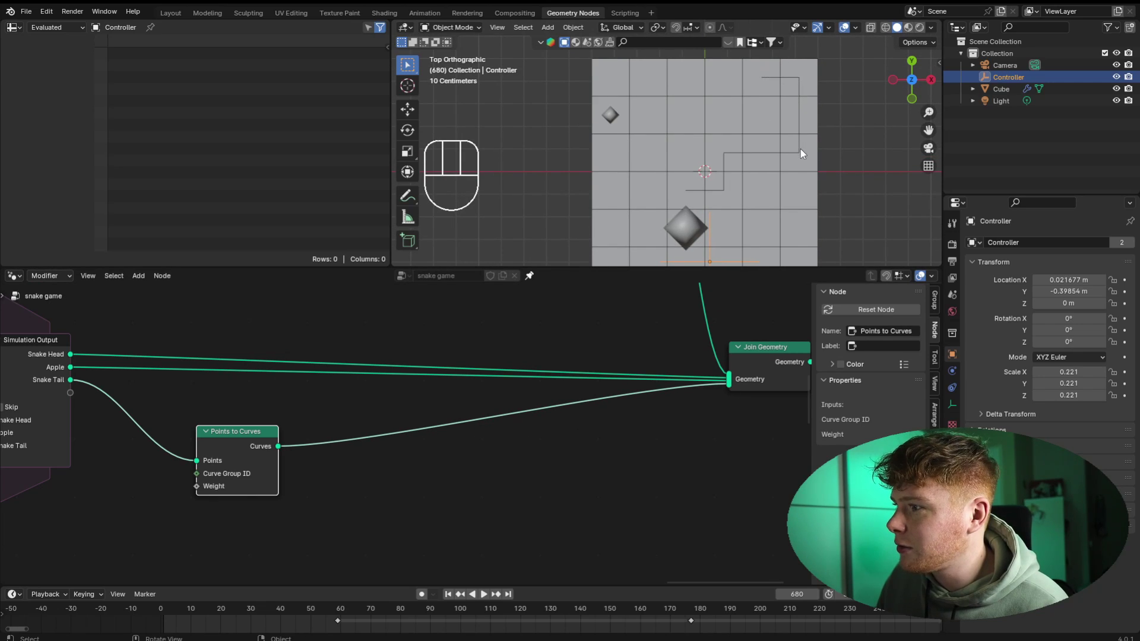
{"action": "middle_click_drag", "start_coordinate": [707, 216], "coordinate": [704, 165], "text": "shift"}
{"action": "scroll", "coordinate": [723, 182], "scroll_direction": "up", "scroll_amount": 3}
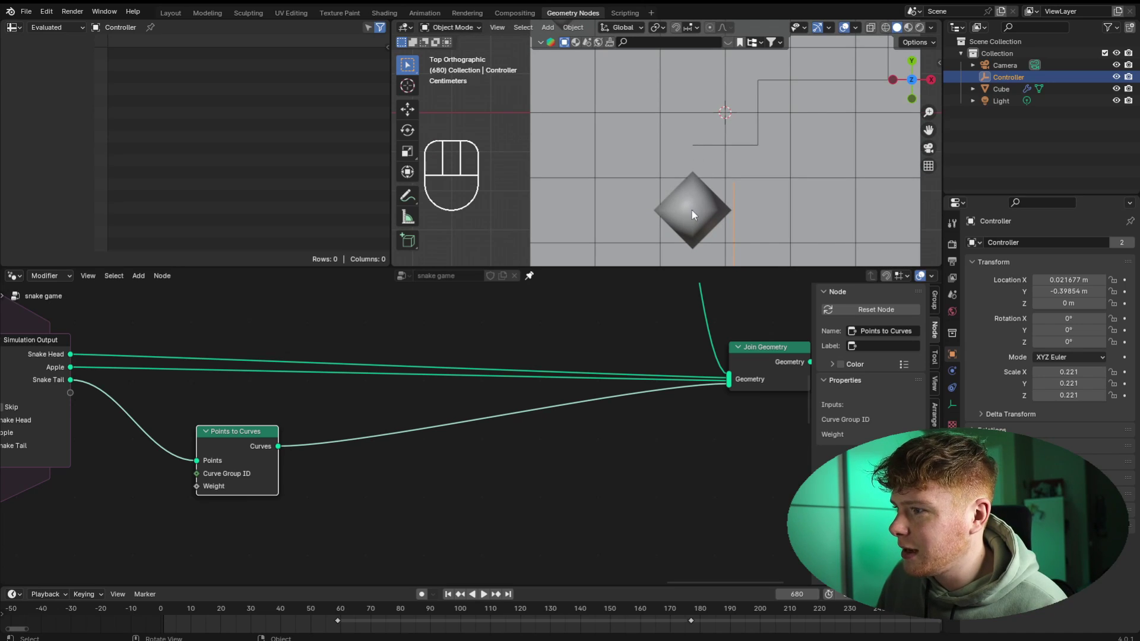
- Insert a Join Geometry node between Snake Tail and Points to Curves, and connect Snake Head to its Geometry input as well
{"action": "left_click_drag", "start_coordinate": [247, 448], "coordinate": [374, 467]}
{"action": "left_click", "coordinate": [244, 446]}
{"action": "scroll", "coordinate": [249, 440], "scroll_direction": "up", "scroll_amount": 3}
{"action": "middle_click_drag", "start_coordinate": [261, 392], "coordinate": [442, 380]}
{"action": "key", "text": "shift+a"}
{"action": "left_click", "coordinate": [458, 362]}
{"action": "type", "text": "join"}
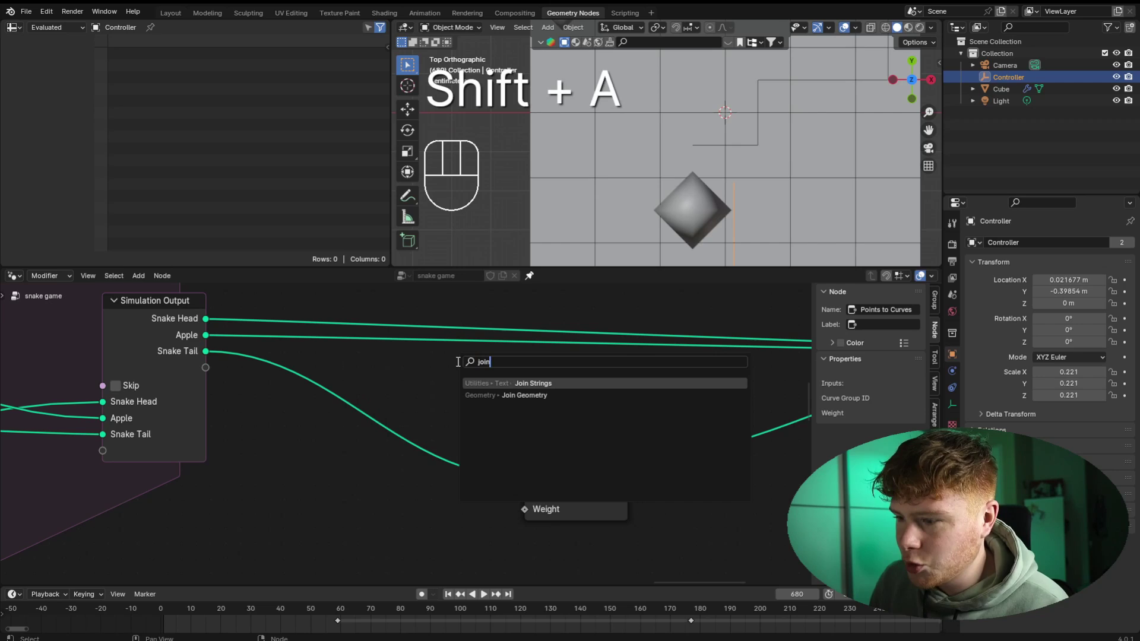
{"action": "key", "text": "Down"}
{"action": "key", "text": "Return"}
{"action": "left_click", "coordinate": [332, 389]}
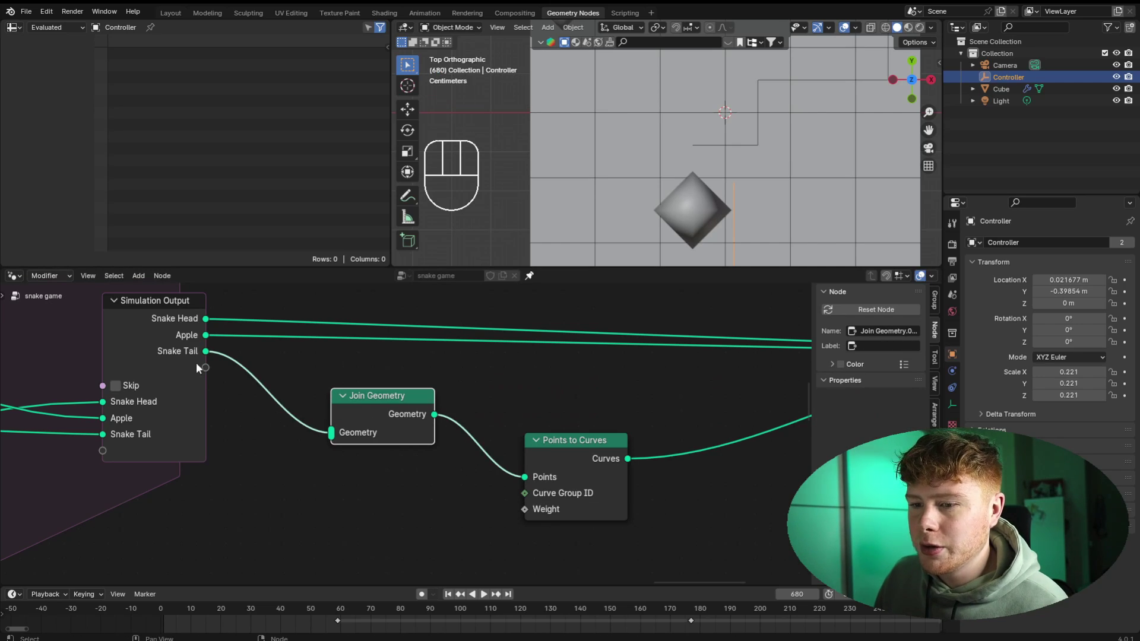
{"action": "left_click_drag", "start_coordinate": [205, 319], "coordinate": [242, 332]}
{"action": "left_click_drag", "start_coordinate": [315, 400], "coordinate": [328, 428]}
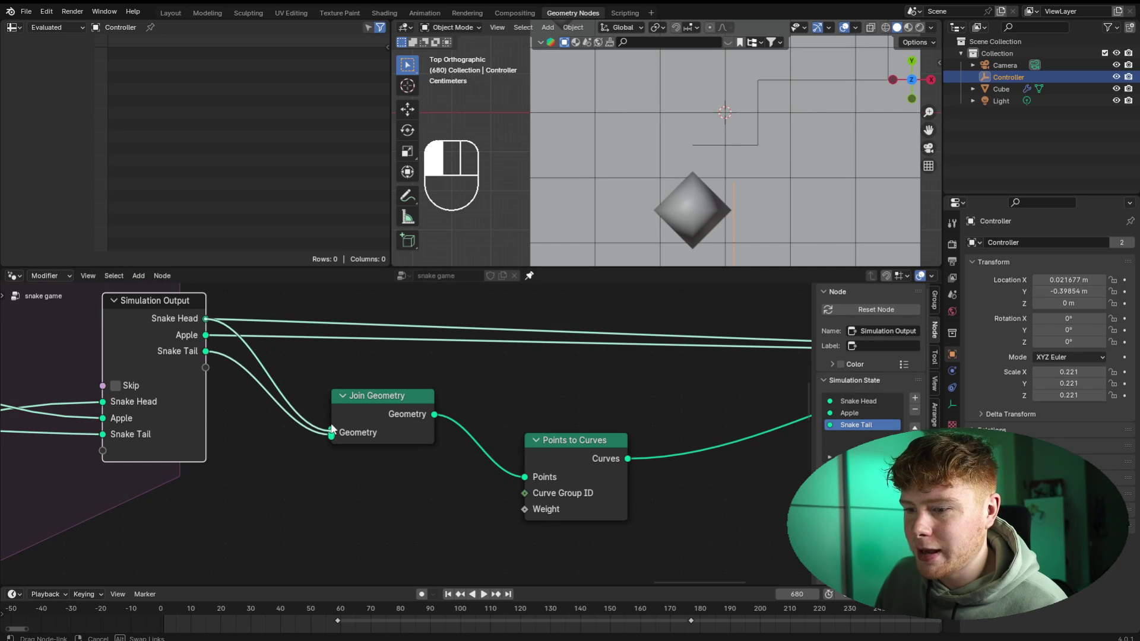
- Try swapping the order of the Snake Head and Snake Tail links at the new Join Geometry input
{"action": "scroll", "coordinate": [336, 429], "scroll_direction": "up", "scroll_amount": 3}
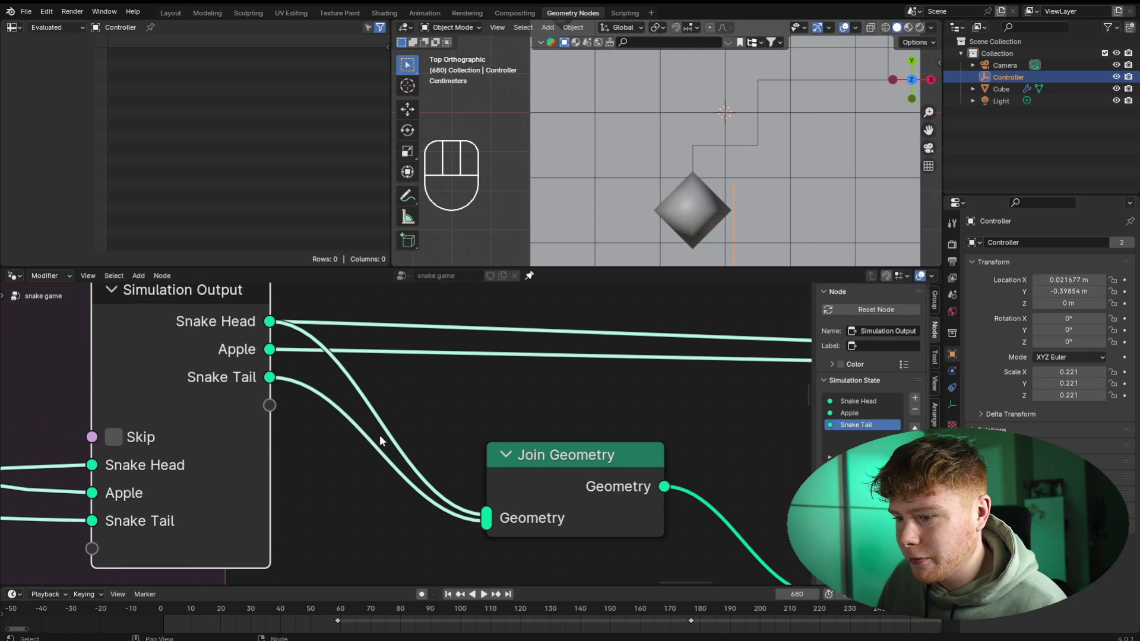
{"action": "middle_click_drag", "start_coordinate": [475, 515], "coordinate": [464, 471]}
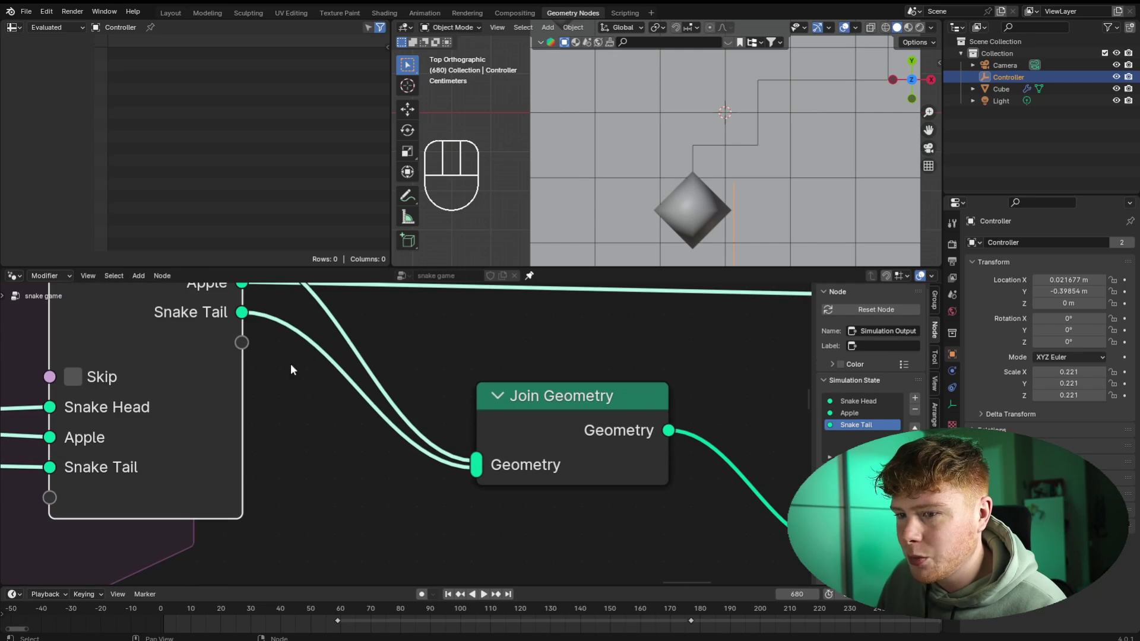
{"action": "left_click_drag", "start_coordinate": [475, 462], "coordinate": [462, 523]}
{"action": "scroll", "coordinate": [704, 226], "scroll_direction": "down", "scroll_amount": 3}
{"action": "middle_click_drag", "start_coordinate": [703, 226], "coordinate": [658, 256], "text": "shift"}
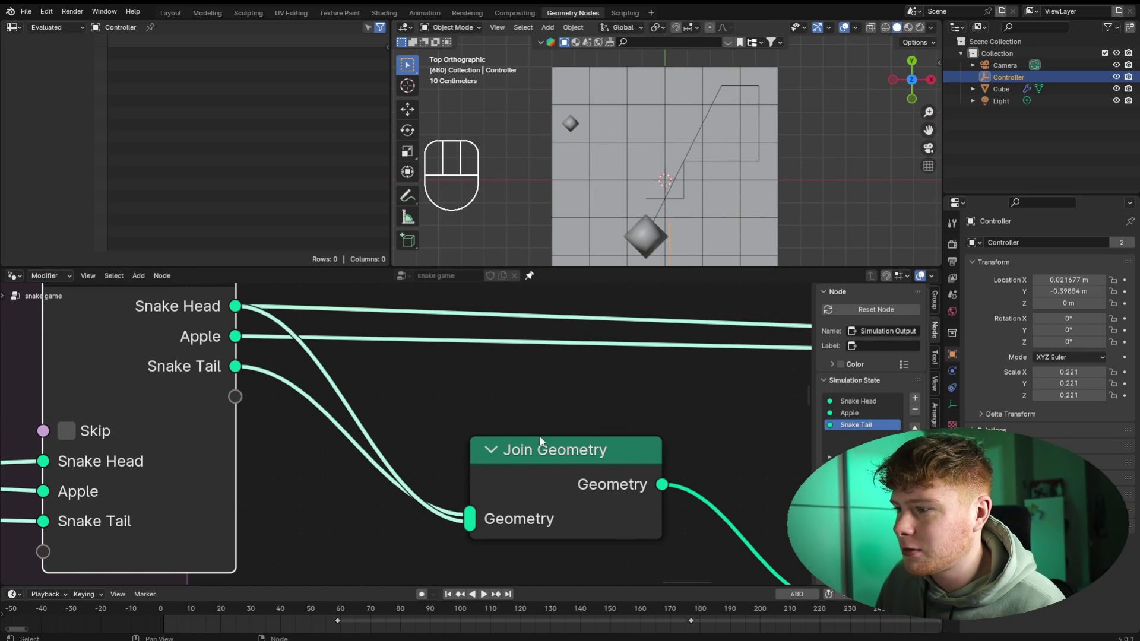
{"action": "middle_click_drag", "start_coordinate": [464, 512], "coordinate": [512, 464]}
{"action": "mouse_move", "coordinate": [512, 462]}
{"action": "left_mouse_down"}
{"action": "mouse_move", "coordinate": [482, 450]}
{"action": "mouse_move", "coordinate": [487, 432]}
{"action": "mouse_move", "coordinate": [507, 444]}
{"action": "left_mouse_up"}
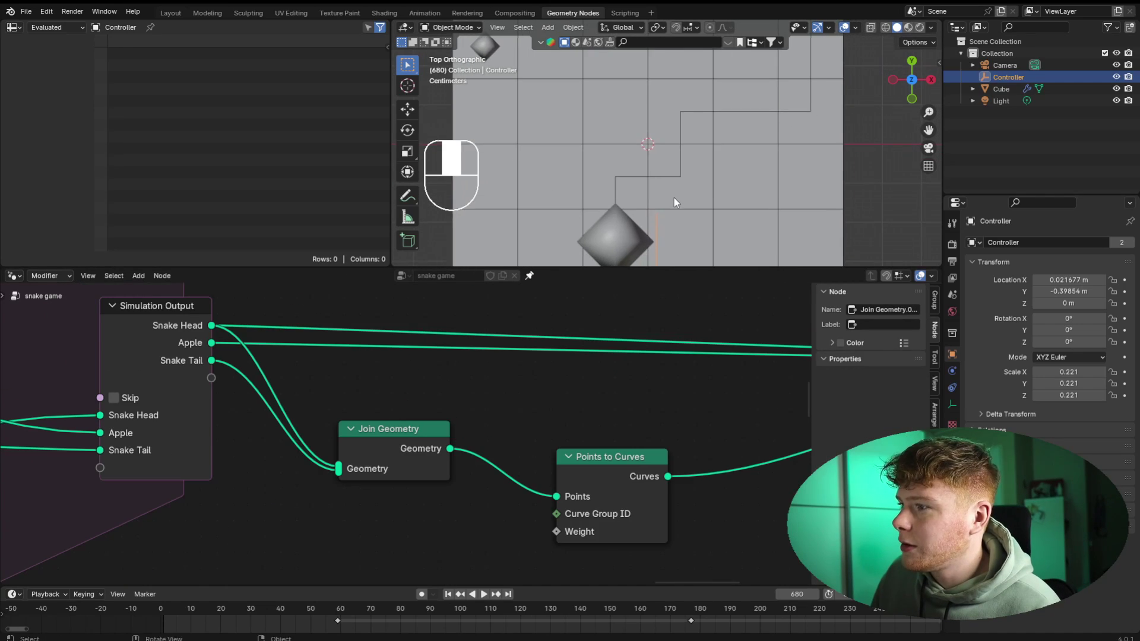
{"action": "middle_click_drag", "start_coordinate": [674, 198], "coordinate": [676, 198], "text": "shift"}
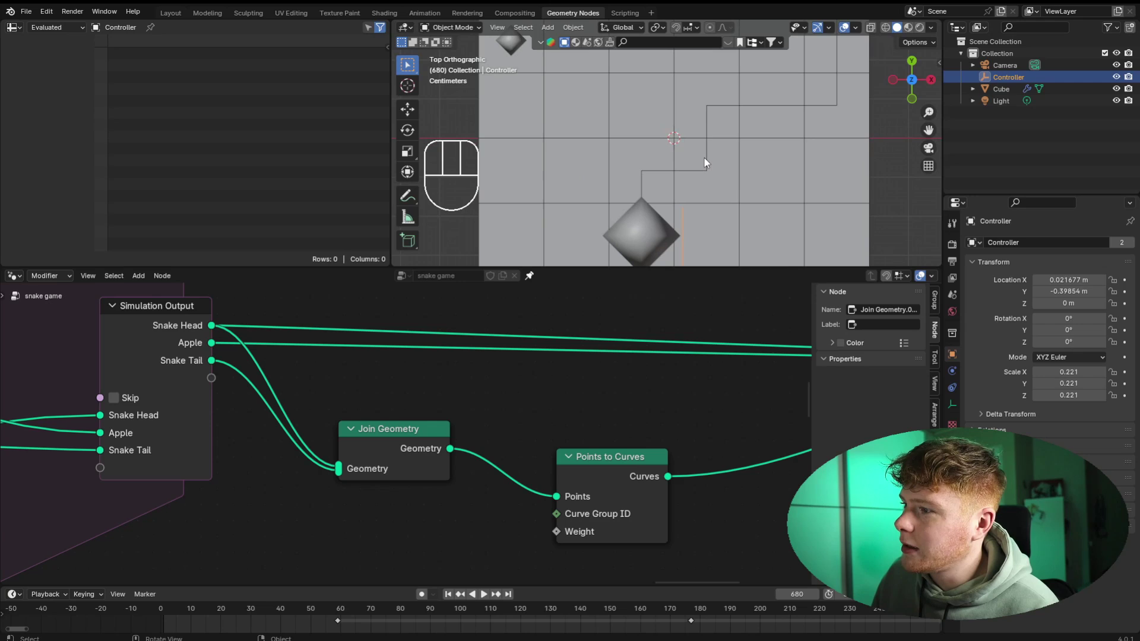
- Align the Points to Curves node and insert a Fillet Curve node on its Curves output link
{"action": "scroll", "coordinate": [630, 352], "scroll_direction": "down", "scroll_amount": 2}
{"action": "left_click_drag", "start_coordinate": [573, 484], "coordinate": [556, 466]}
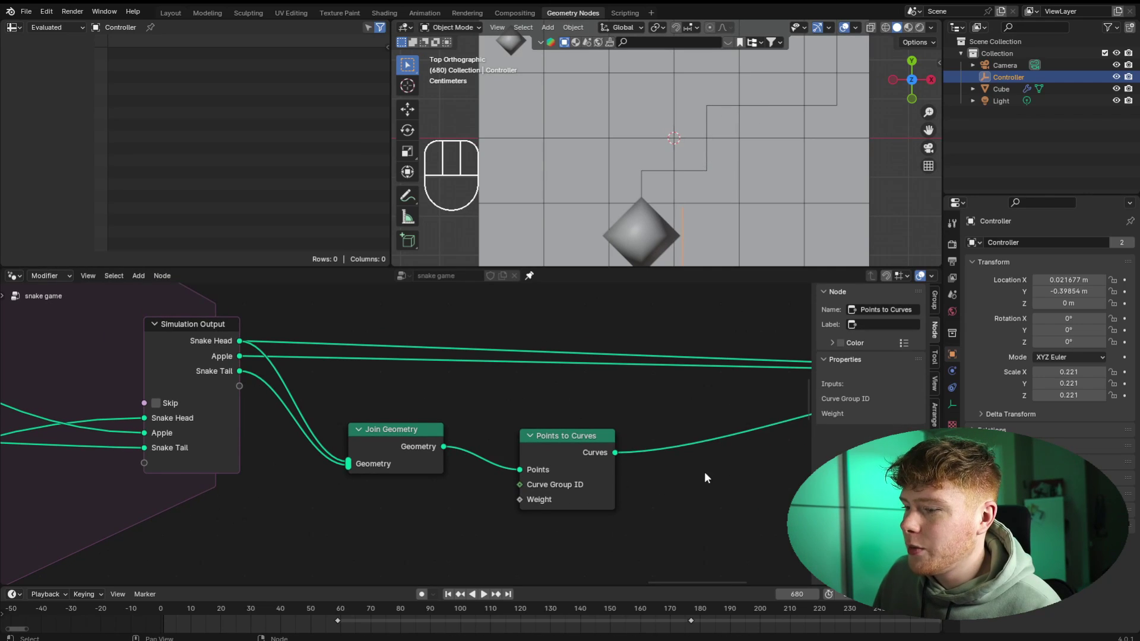
{"action": "scroll", "coordinate": [704, 471], "scroll_direction": "up", "scroll_amount": 6}
{"action": "middle_click_drag", "start_coordinate": [712, 413], "coordinate": [561, 372]}
{"action": "key", "text": "shift+a"}
{"action": "left_click", "coordinate": [561, 372]}
{"action": "type", "text": "fil"}
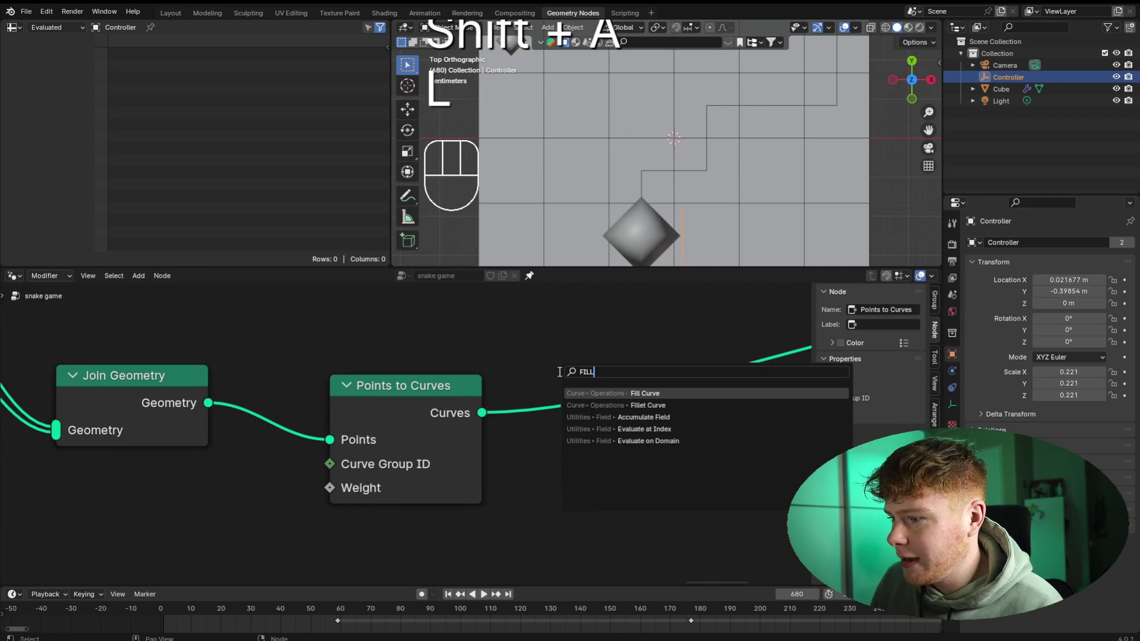
{"action": "key", "text": "Down"}
{"action": "key", "text": "Return"}
{"action": "left_click", "coordinate": [567, 366]}
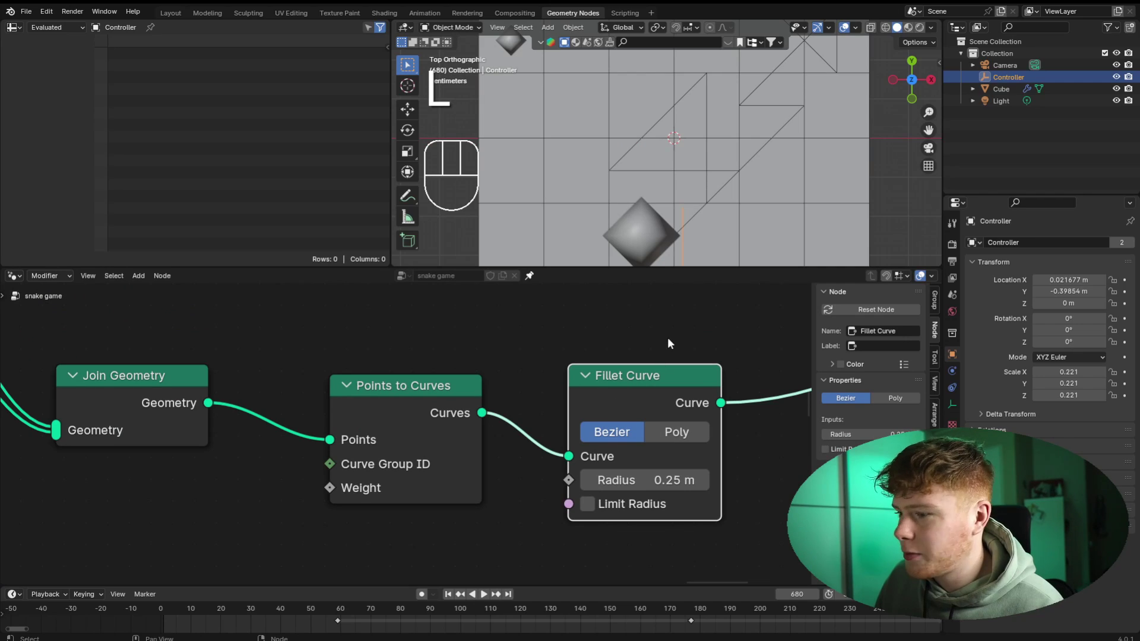
{"action": "left_click", "coordinate": [732, 343]}
- Switch the Fillet Curve node to Poly, set its Count to 7 and enable Limit Radius
{"action": "middle_click_drag", "start_coordinate": [724, 431], "coordinate": [526, 390]}
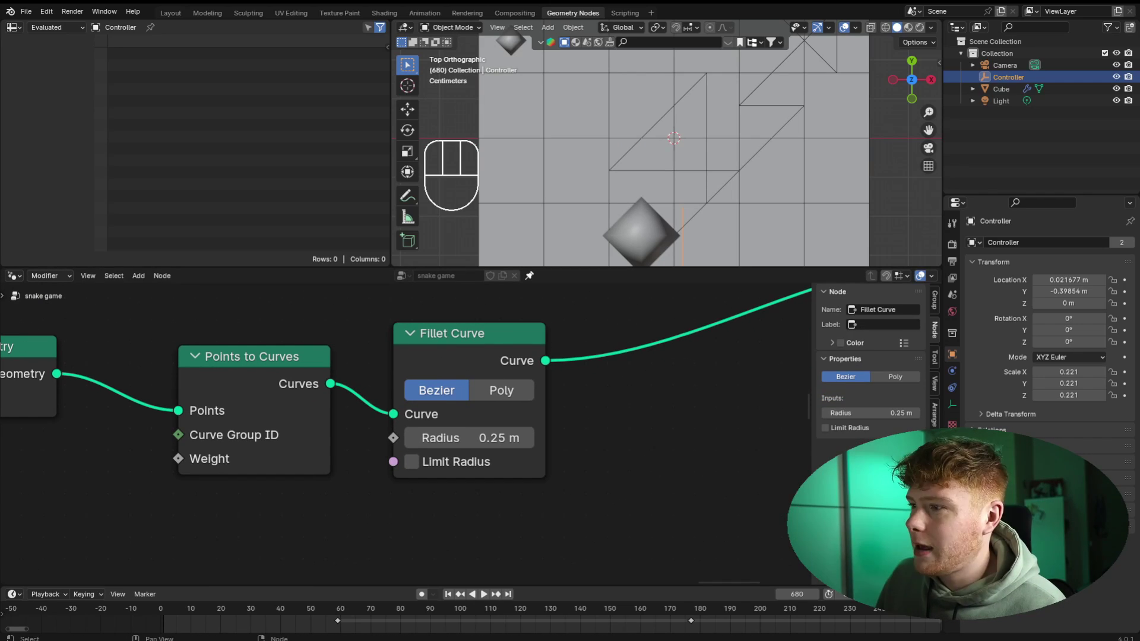
{"action": "middle_click_drag", "start_coordinate": [546, 431], "coordinate": [473, 461]}
{"action": "left_click", "coordinate": [437, 421]}
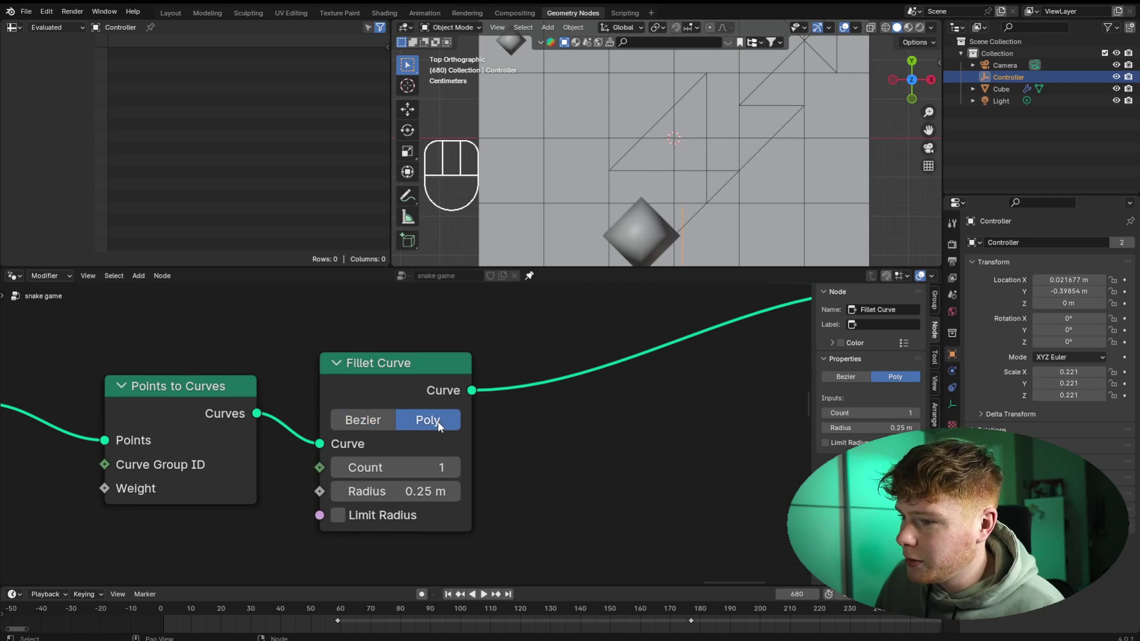
{"action": "left_click", "coordinate": [456, 469]}
{"action": "left_click", "coordinate": [456, 469]}
{"action": "left_click", "coordinate": [456, 469]}
{"action": "left_click", "coordinate": [456, 469]}
{"action": "left_click", "coordinate": [456, 469]}
{"action": "left_click", "coordinate": [456, 468]}
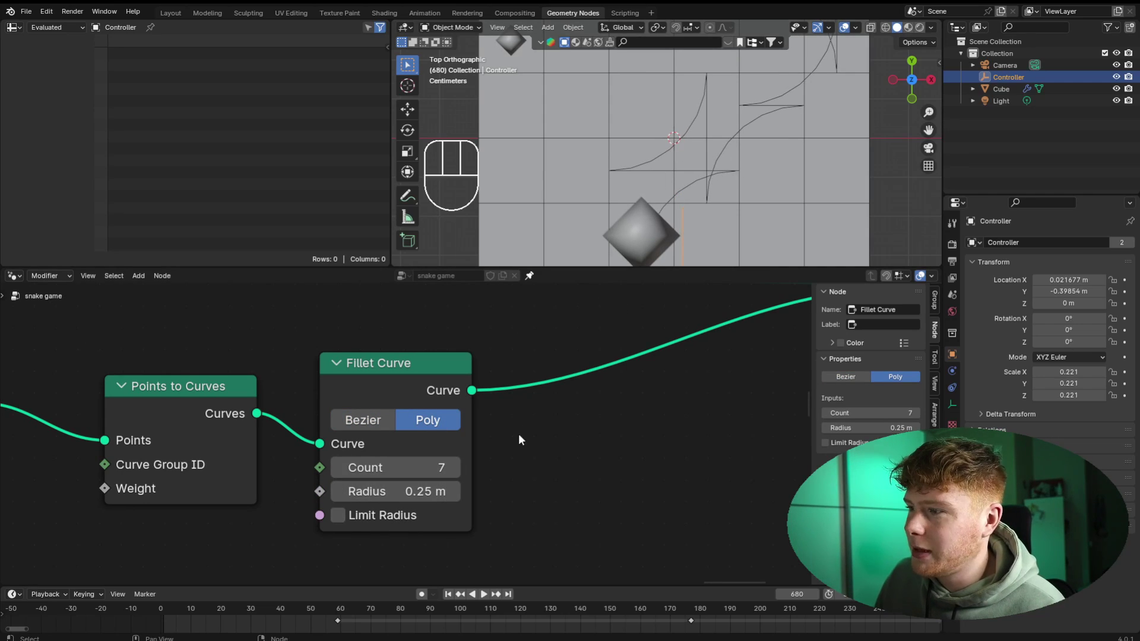
{"action": "left_click", "coordinate": [343, 520]}
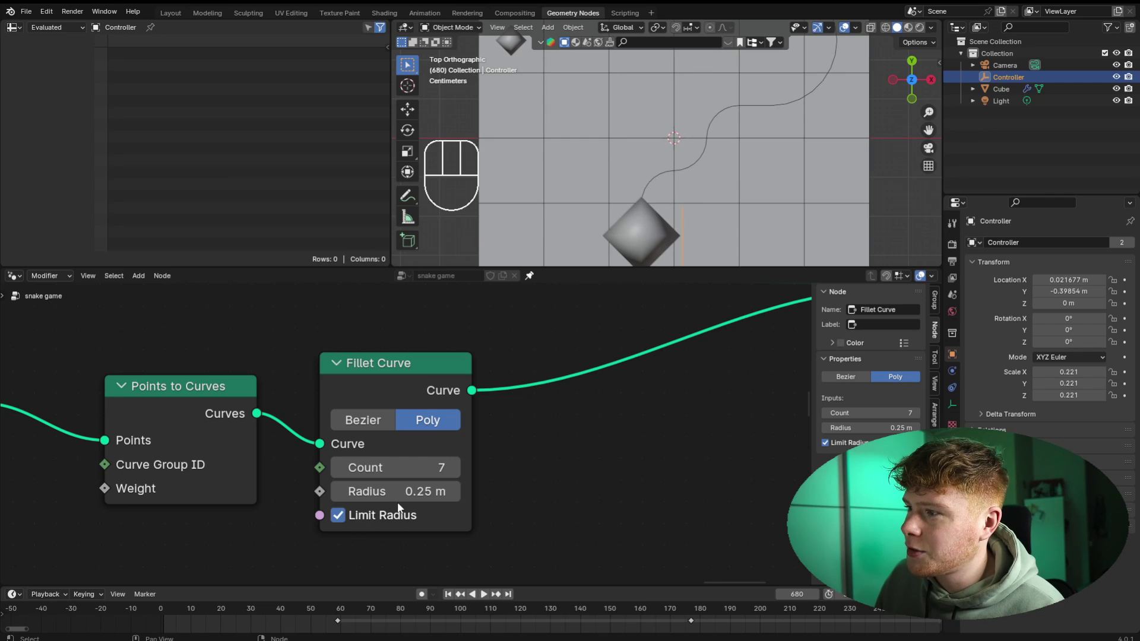
- Set the Fillet Curve node's Radius to 0.04 m
{"action": "scroll", "coordinate": [754, 146], "scroll_direction": "down", "scroll_amount": 2}
{"action": "middle_click_drag", "start_coordinate": [712, 173], "coordinate": [652, 205], "text": "shift"}
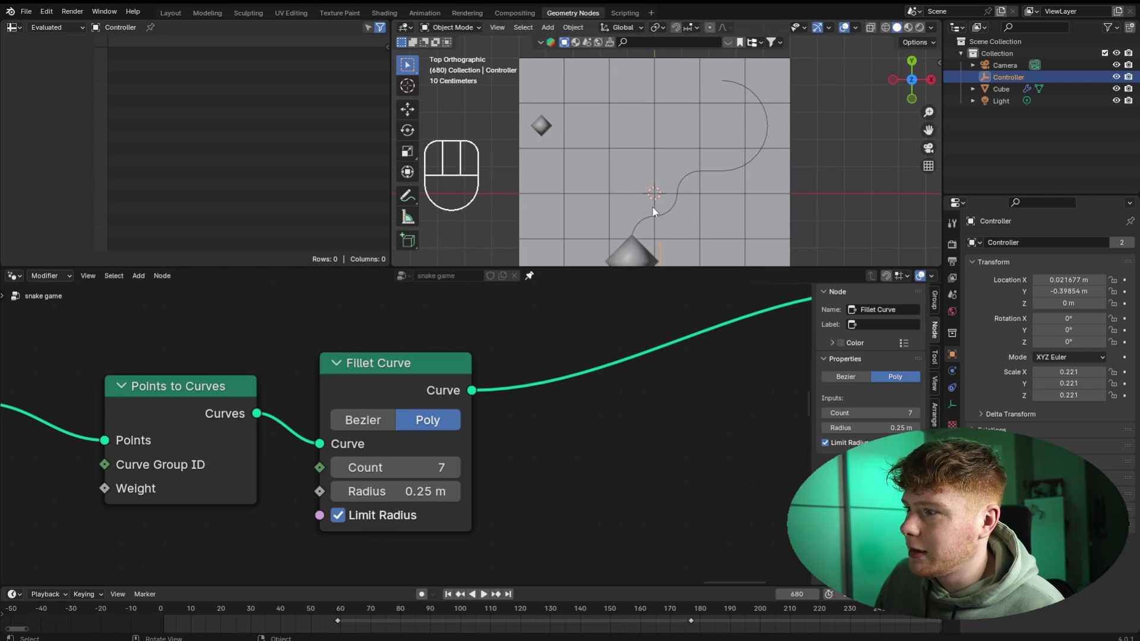
{"action": "scroll", "coordinate": [665, 205], "scroll_direction": "up", "scroll_amount": 1}
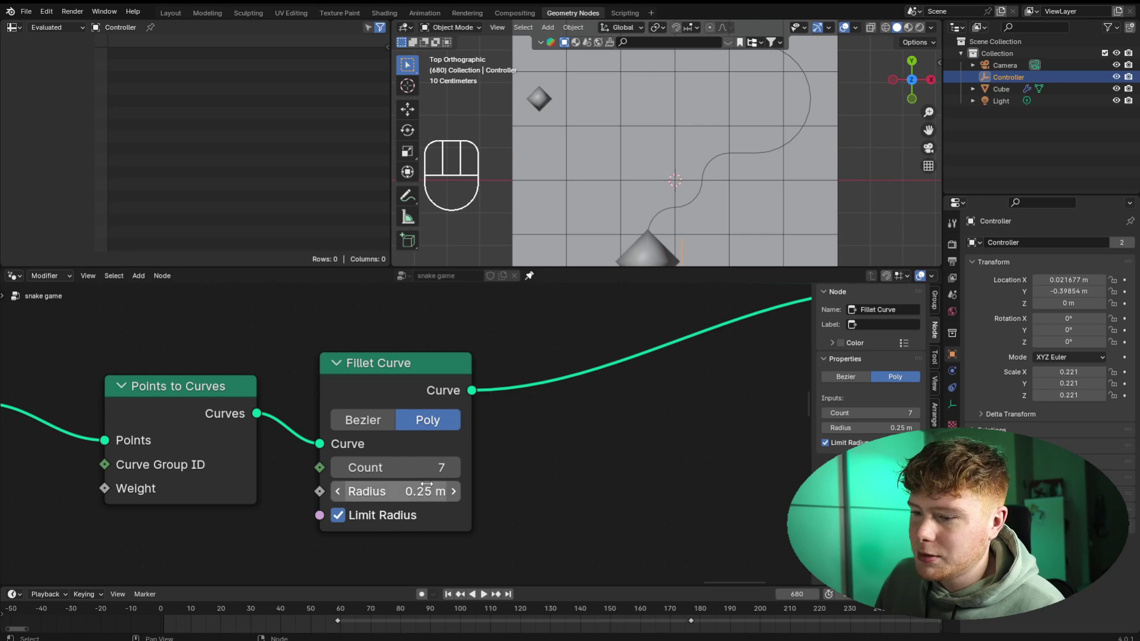
{"action": "left_click_drag", "start_coordinate": [410, 491], "coordinate": [361, 492], "text": "shift"}
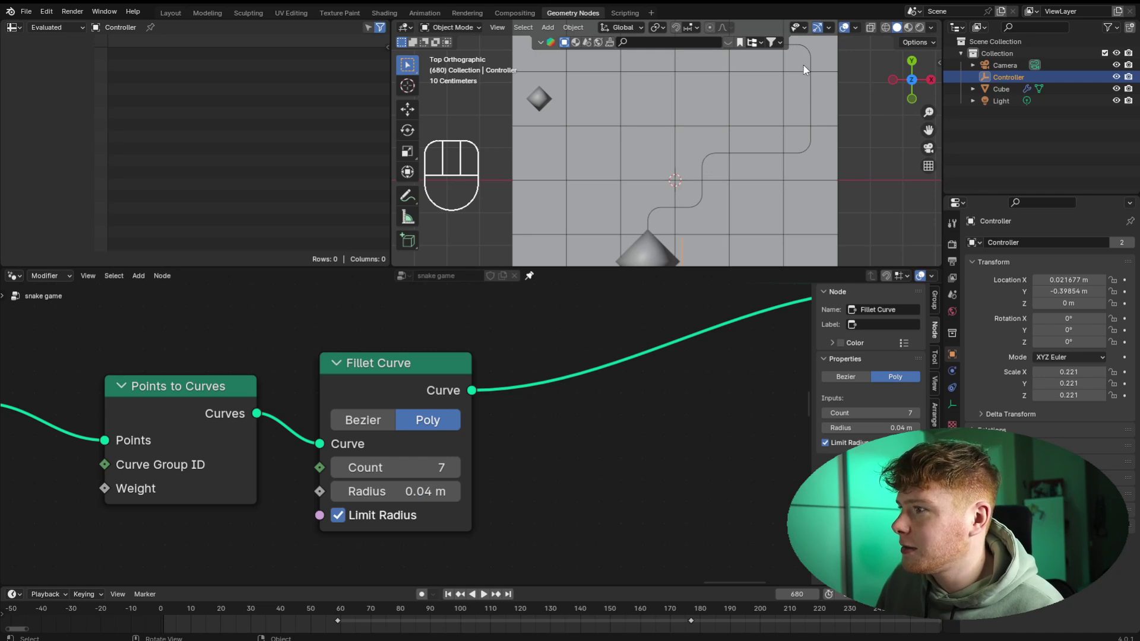
- Set the Fillet Curve node's Count to 5
{"action": "middle_click_drag", "start_coordinate": [803, 69], "coordinate": [763, 132], "text": "shift"}
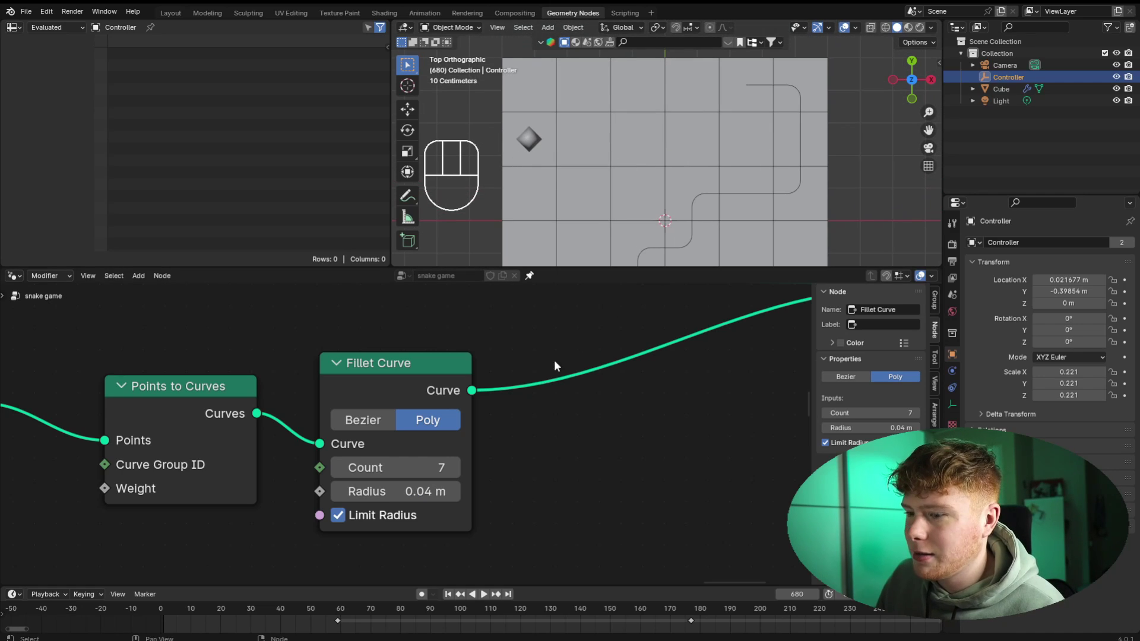
{"action": "left_click", "coordinate": [337, 467]}
{"action": "left_click", "coordinate": [336, 468]}
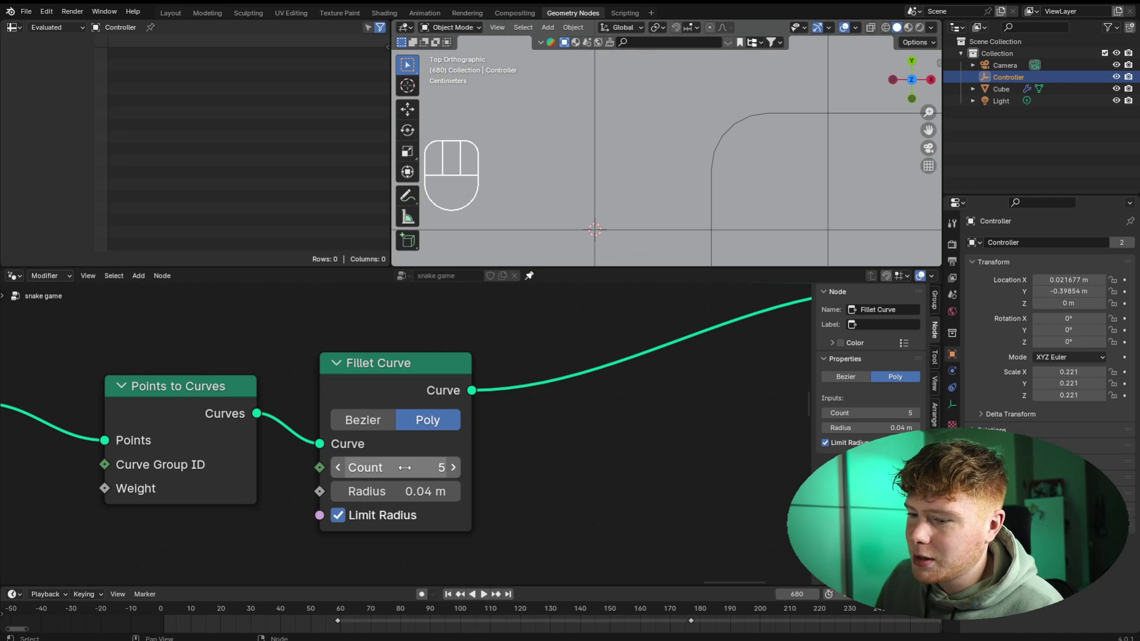
{"action": "left_click_drag", "start_coordinate": [405, 468], "coordinate": [367, 468]}
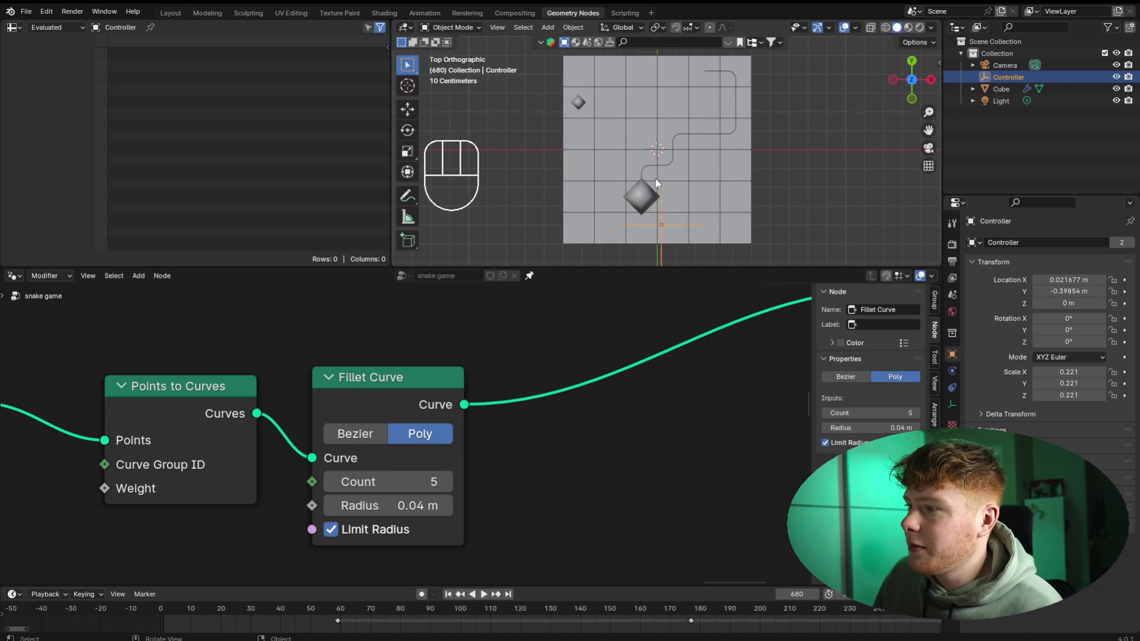
{"action": "scroll", "coordinate": [657, 182], "scroll_direction": "up", "scroll_amount": 1}
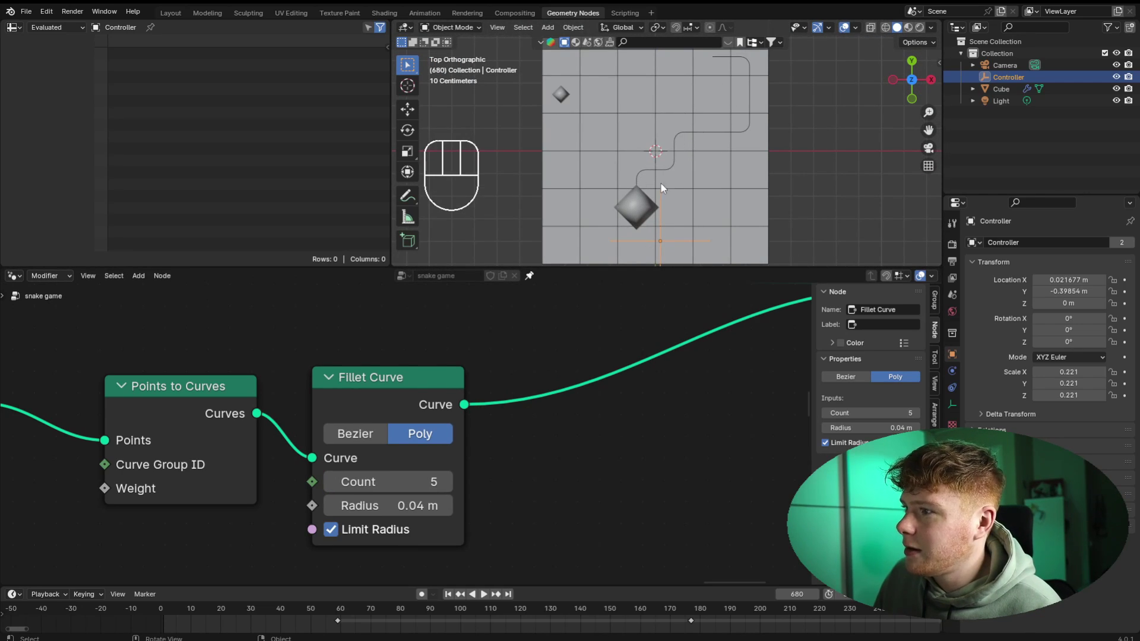
- Insert a Curve to Mesh node on the link between Fillet Curve and the final Join Geometry node
{"action": "scroll", "coordinate": [594, 411], "scroll_direction": "down", "scroll_amount": 4}
{"action": "scroll", "coordinate": [572, 404], "scroll_direction": "up", "scroll_amount": 2}
{"action": "key", "text": "shift+a"}
{"action": "type", "text": "c"}
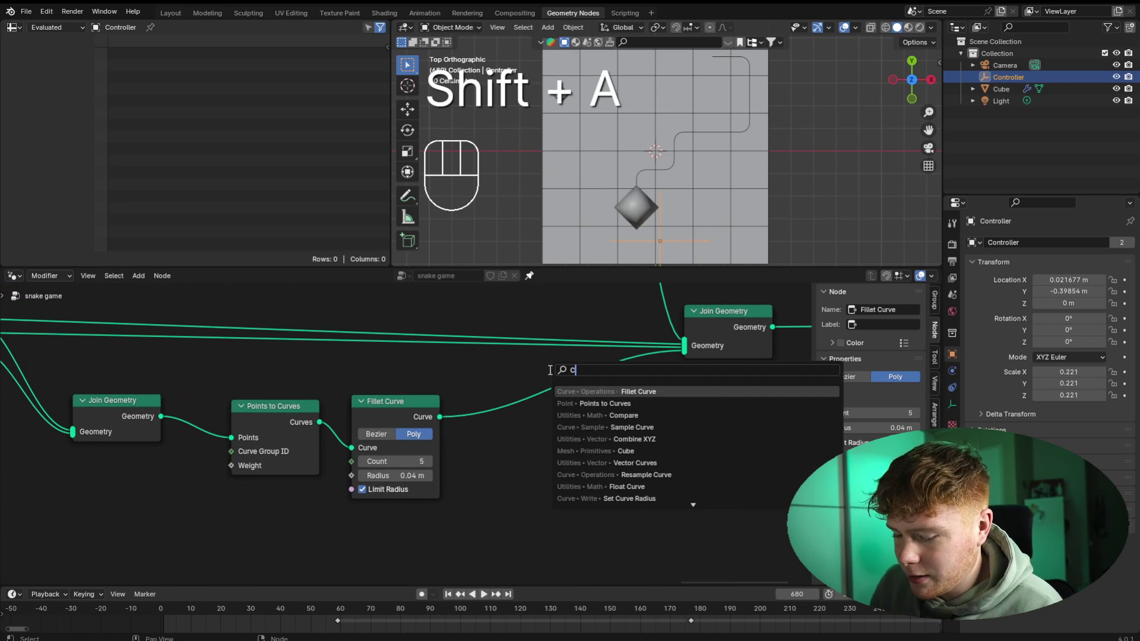
{"action": "type", "text": "urve to"}
{"action": "key", "text": "Return"}
{"action": "left_click", "coordinate": [588, 383]}
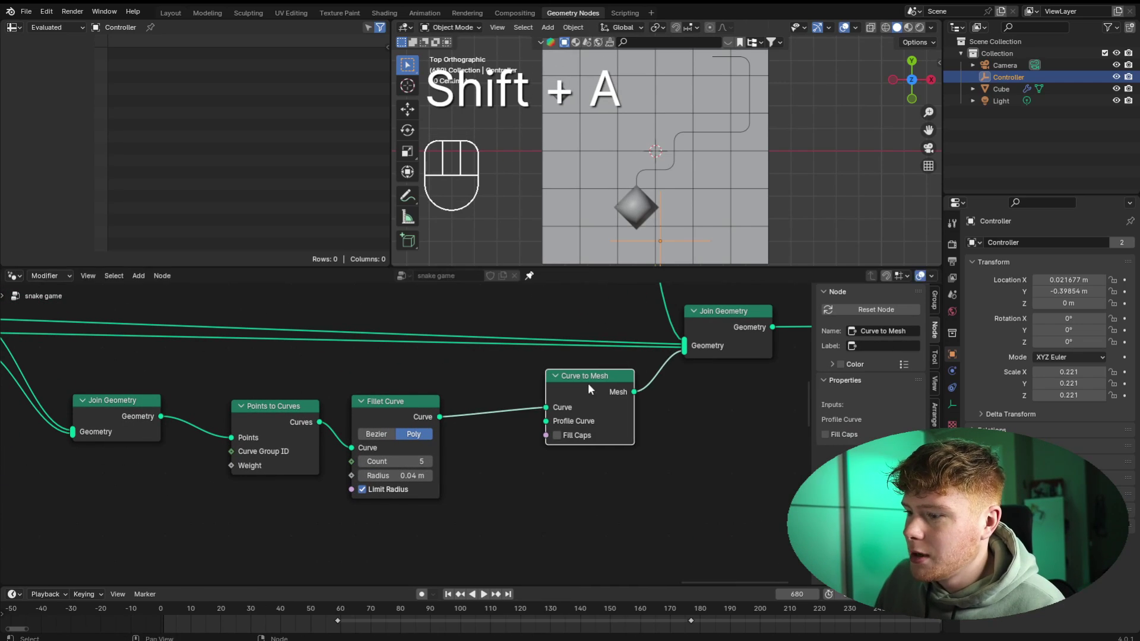
- Add a Curve Circle node beneath Curve to Mesh and connect its Curve output to the Profile Curve input
{"action": "left_click_drag", "start_coordinate": [590, 389], "coordinate": [559, 428]}
{"action": "key", "text": "shift+a"}
{"action": "type", "text": "cc"}
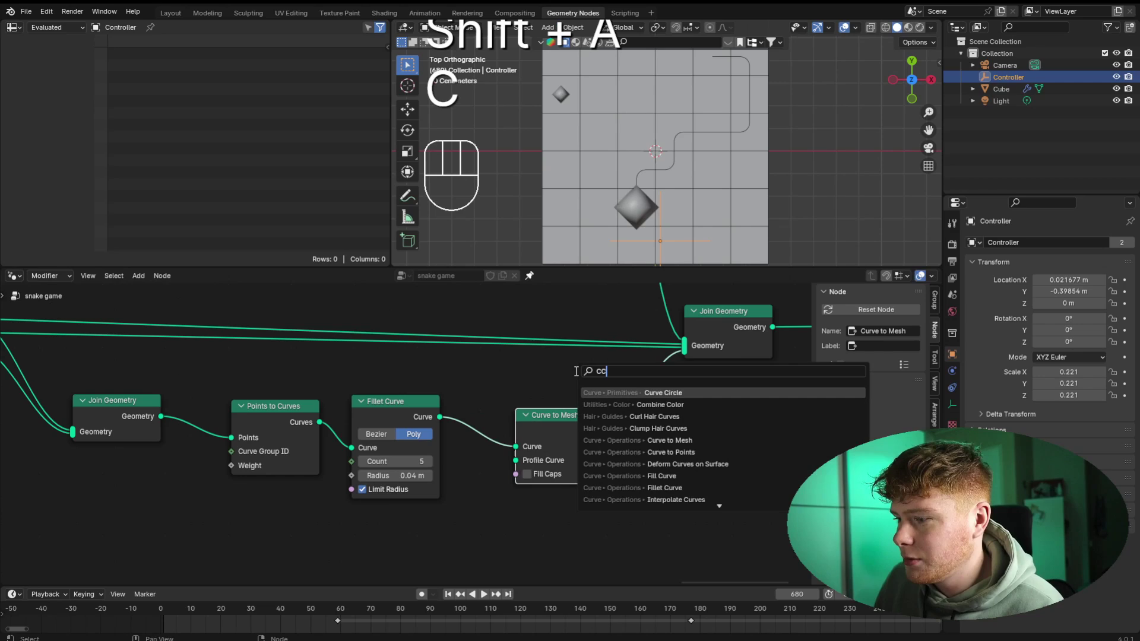
{"action": "key", "text": "Return"}
{"action": "left_click", "coordinate": [518, 490]}
{"action": "left_click_drag", "start_coordinate": [604, 511], "coordinate": [516, 461]}
{"action": "left_click", "coordinate": [635, 476]}
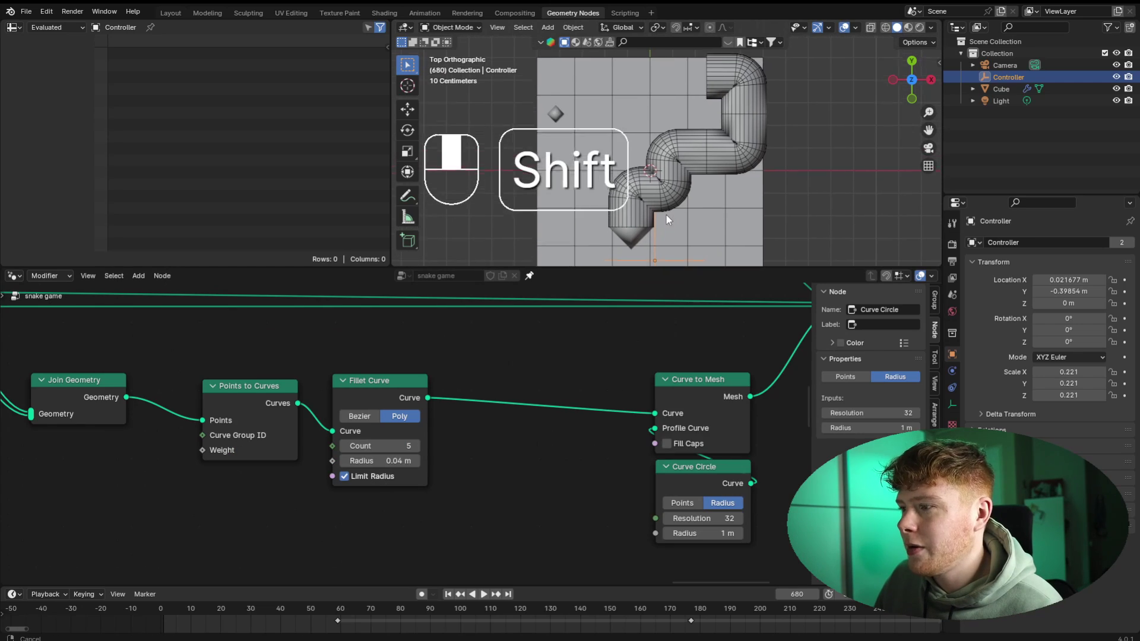
- Insert a Set Curve Radius node between Fillet Curve and Curve to Mesh, and set its Radius to 0.025 m
{"action": "key", "text": "shift+a"}
{"action": "left_click", "coordinate": [566, 369]}
{"action": "type", "text": "set cr"}
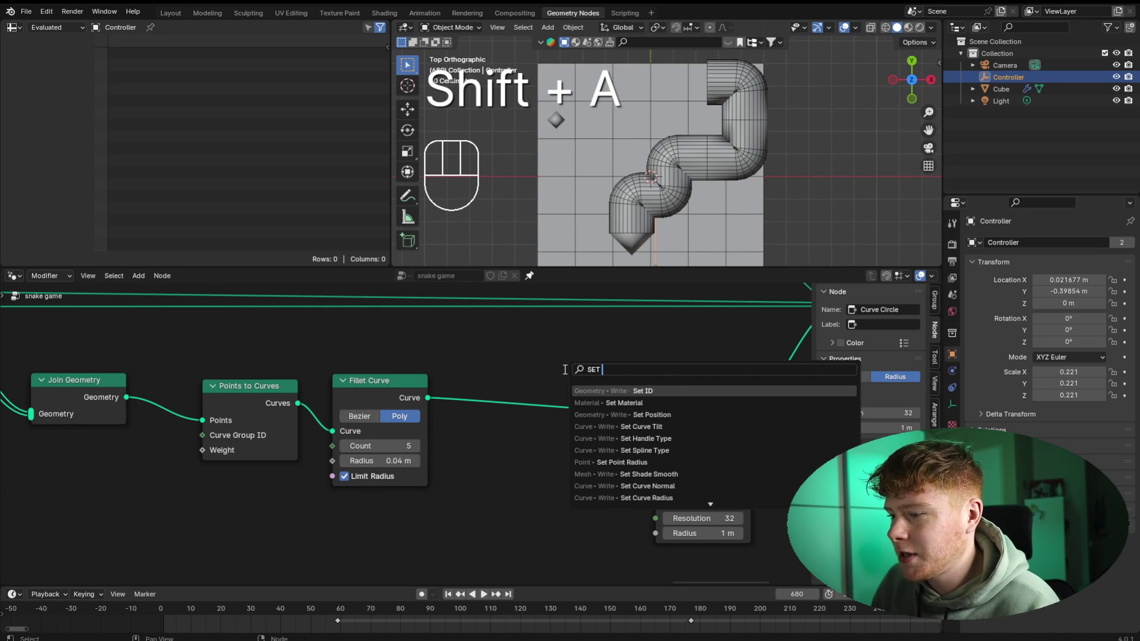
{"action": "key", "text": "Return"}
{"action": "left_click", "coordinate": [504, 369]}
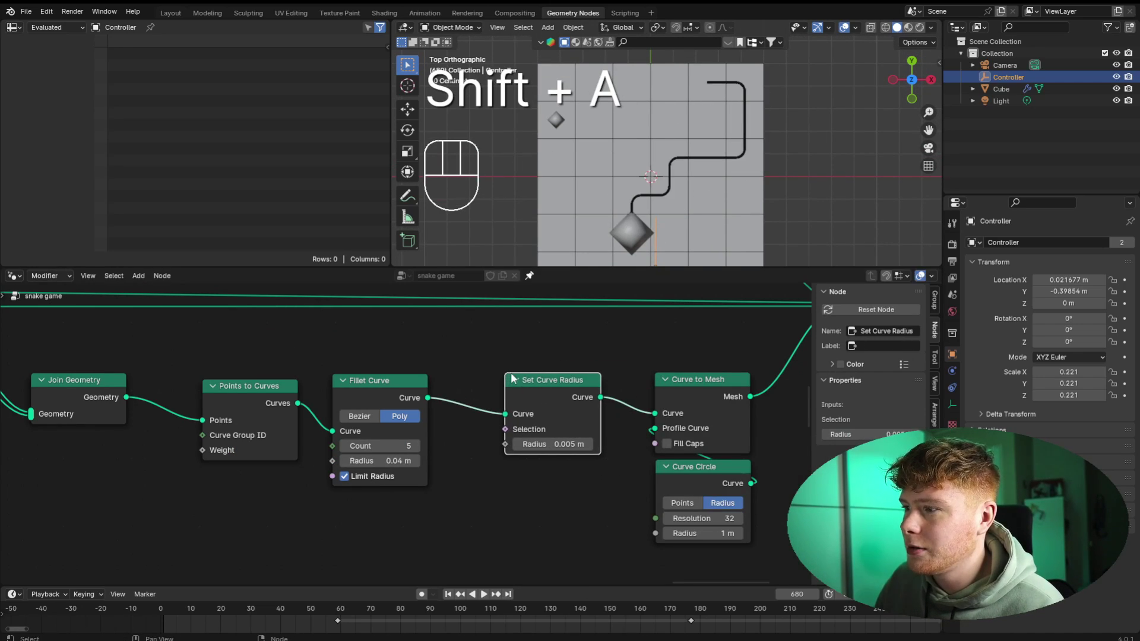
{"action": "scroll", "coordinate": [593, 442], "scroll_direction": "up", "scroll_amount": 2}
{"action": "mouse_move", "coordinate": [594, 447]}
{"action": "left_mouse_down", "text": "shift"}
{"action": "mouse_move", "coordinate": [630, 448]}
{"action": "mouse_move", "coordinate": [594, 448]}
{"action": "left_mouse_up", "text": "shift"}
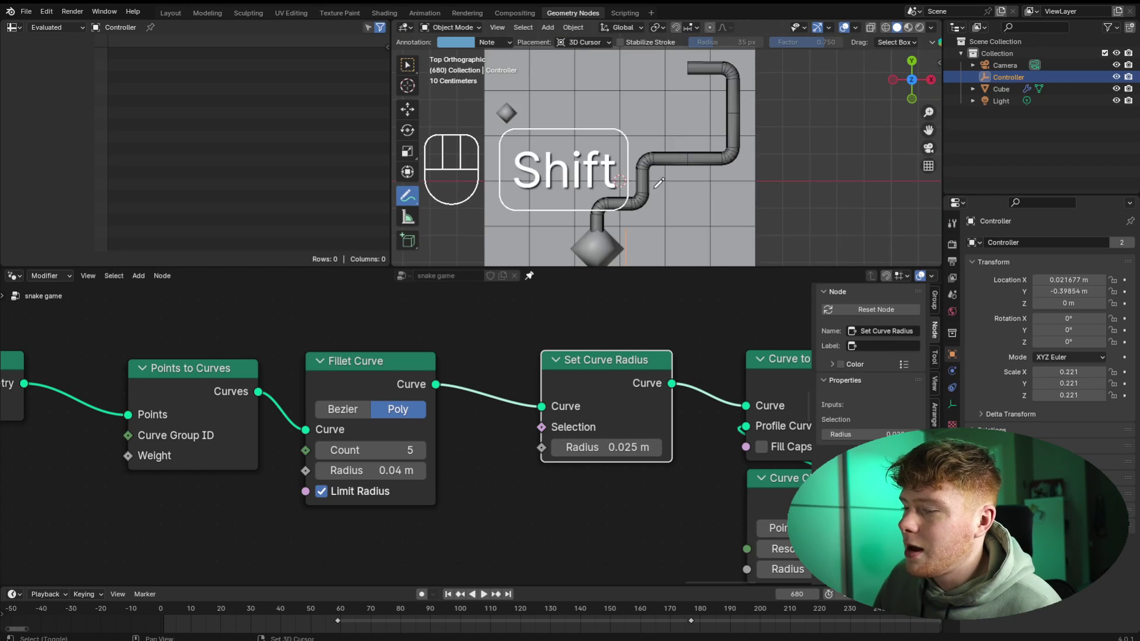
{"action": "middle_click_drag", "start_coordinate": [655, 189], "coordinate": [678, 206], "text": "shift"}
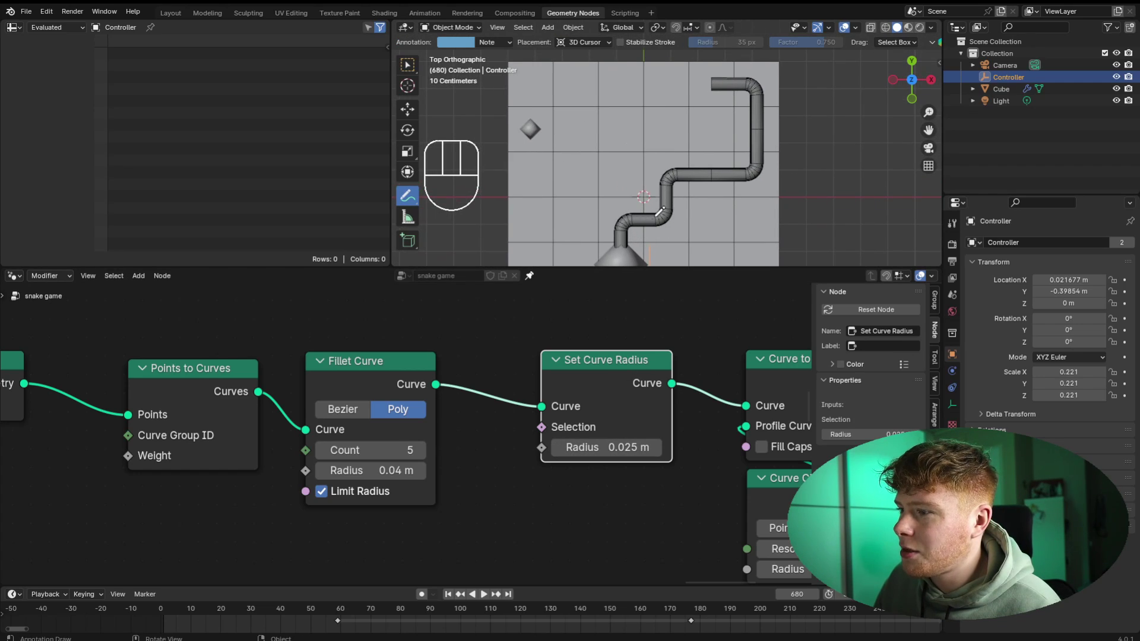
{"action": "scroll", "coordinate": [708, 71], "scroll_direction": "up", "scroll_amount": 4}
{"action": "mouse_move", "coordinate": [772, 94]}
{"action": "left_mouse_down"}
{"action": "mouse_move", "coordinate": [729, 93]}
{"action": "mouse_move", "coordinate": [777, 138]}
{"action": "mouse_move", "coordinate": [725, 144]}
{"action": "mouse_move", "coordinate": [749, 117]}
{"action": "left_mouse_up"}
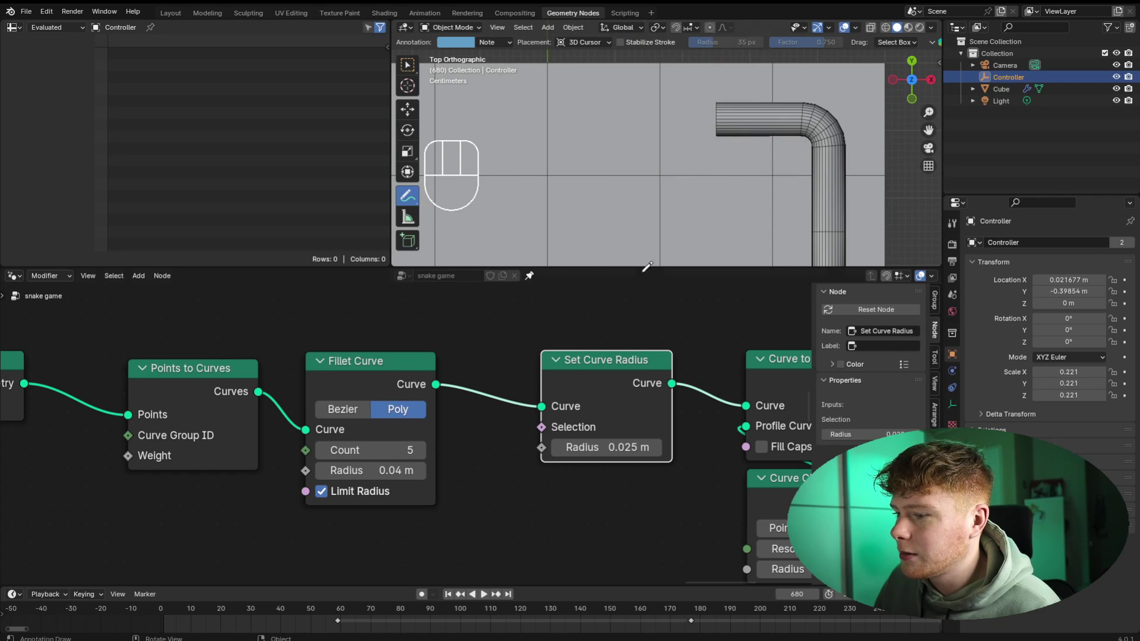
- Add a Spline Parameter node and connect its Factor output to the Radius input of Set Curve Radius
{"action": "scroll", "coordinate": [549, 436], "scroll_direction": "down", "scroll_amount": 6}
{"action": "middle_click_drag", "start_coordinate": [569, 450], "coordinate": [561, 425]}
{"action": "left_click_drag", "start_coordinate": [587, 377], "coordinate": [598, 389]}
{"action": "scroll", "coordinate": [487, 421], "scroll_direction": "up", "scroll_amount": 1}
{"action": "middle_click_drag", "start_coordinate": [487, 421], "coordinate": [537, 361]}
{"action": "key", "text": "shift+a"}
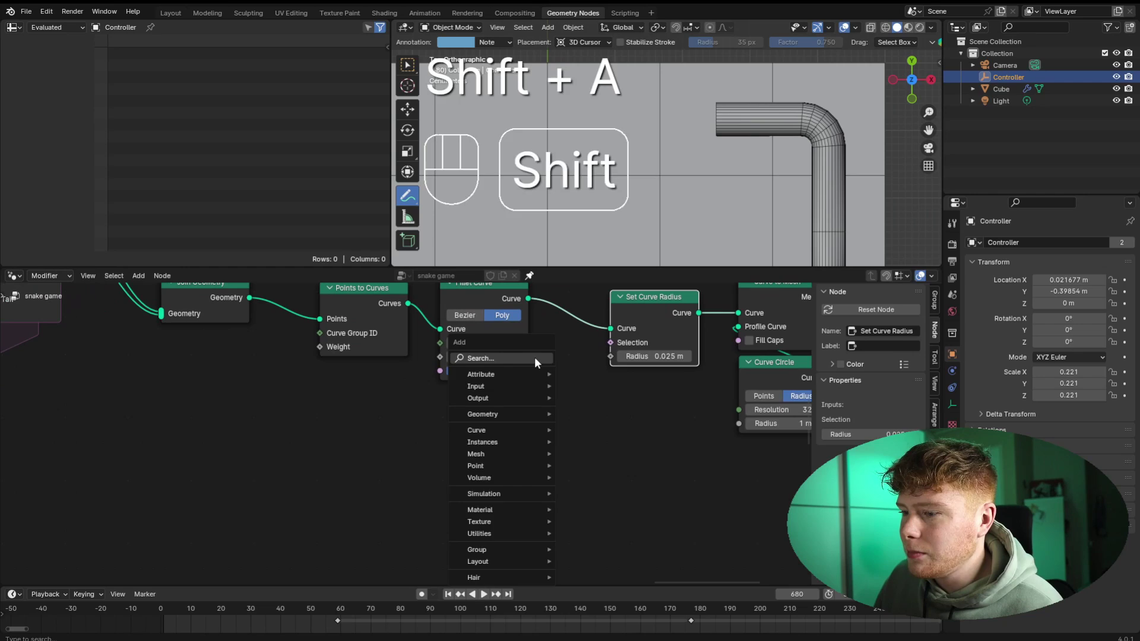
{"action": "left_click", "coordinate": [536, 359]}
{"action": "type", "text": "SPLIN"}
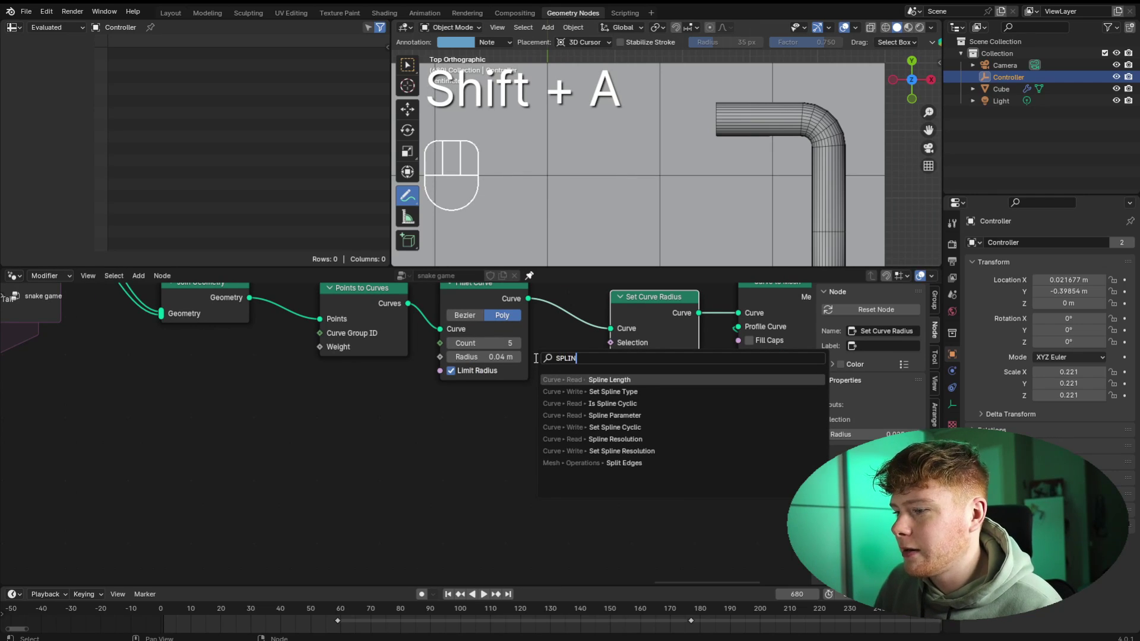
{"action": "key", "text": "Down"}
{"action": "key", "text": "Down"}
{"action": "key", "text": "Down"}
{"action": "key", "text": "Return"}
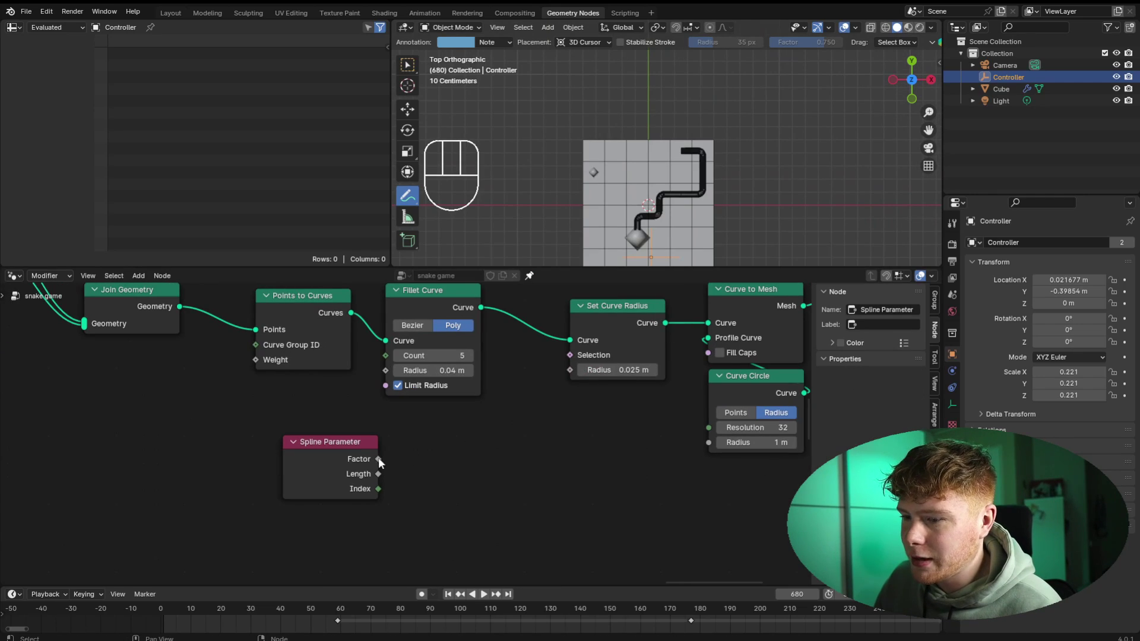
{"action": "left_click_drag", "start_coordinate": [378, 459], "coordinate": [570, 370]}
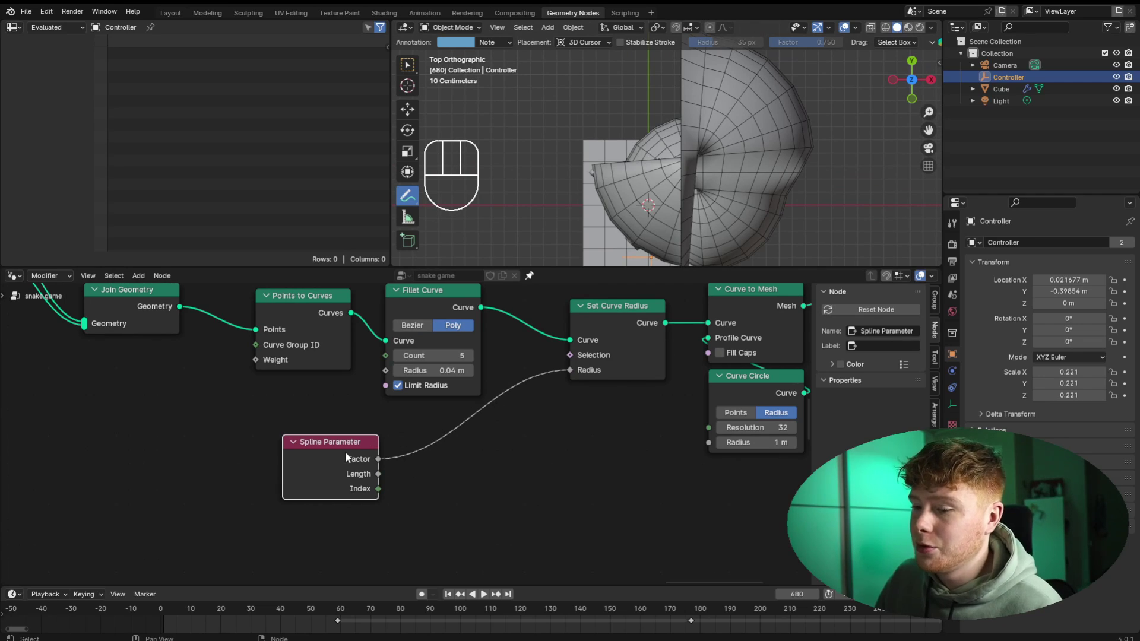
- Insert a Math node on the link between the Spline Parameter Factor and the Set Curve Radius node
{"action": "left_click", "coordinate": [423, 469]}
{"action": "left_click_drag", "start_coordinate": [346, 457], "coordinate": [284, 509]}
{"action": "key", "text": "shift+a"}
{"action": "left_click", "coordinate": [504, 347]}
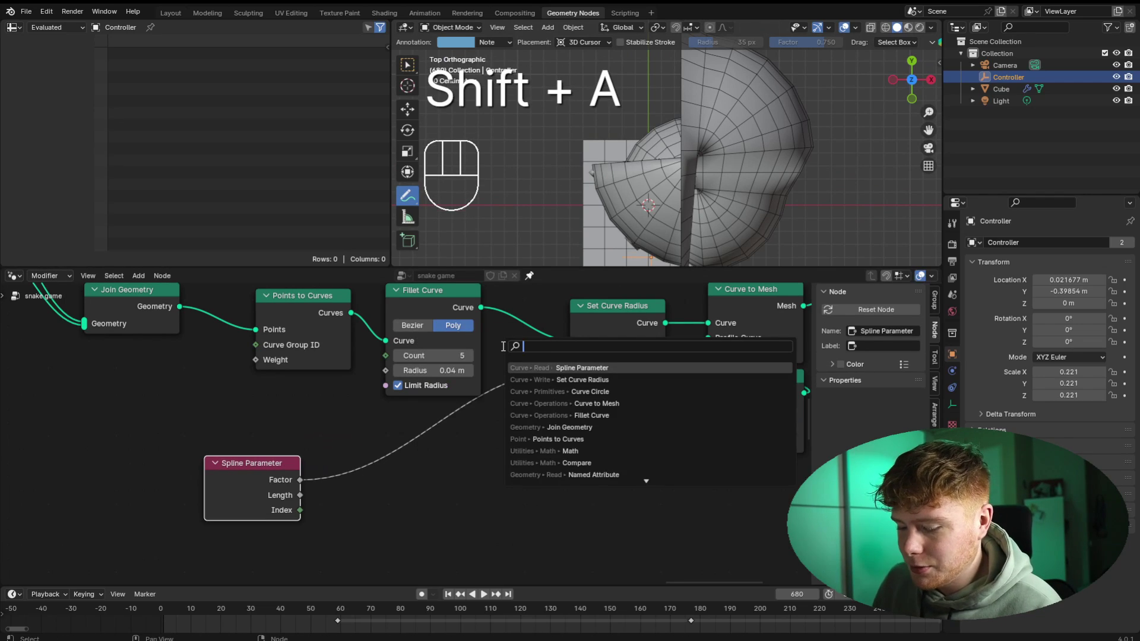
{"action": "type", "text": "math"}
{"action": "key", "text": "Return"}
{"action": "left_click", "coordinate": [405, 391]}
- Switch the Math node to Divide and set its second value to 21.9
{"action": "left_click", "coordinate": [464, 431]}
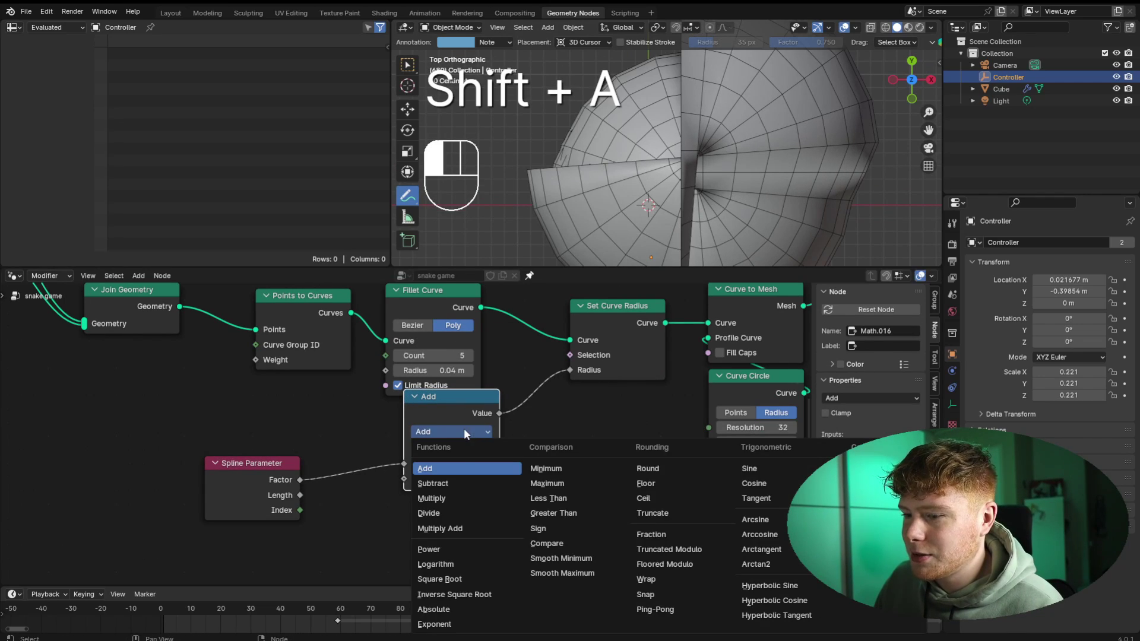
{"action": "left_click", "coordinate": [429, 513]}
{"action": "left_click_drag", "start_coordinate": [451, 479], "coordinate": [541, 479]}
{"action": "middle_click_drag", "start_coordinate": [585, 198], "coordinate": [610, 162], "text": "shift"}
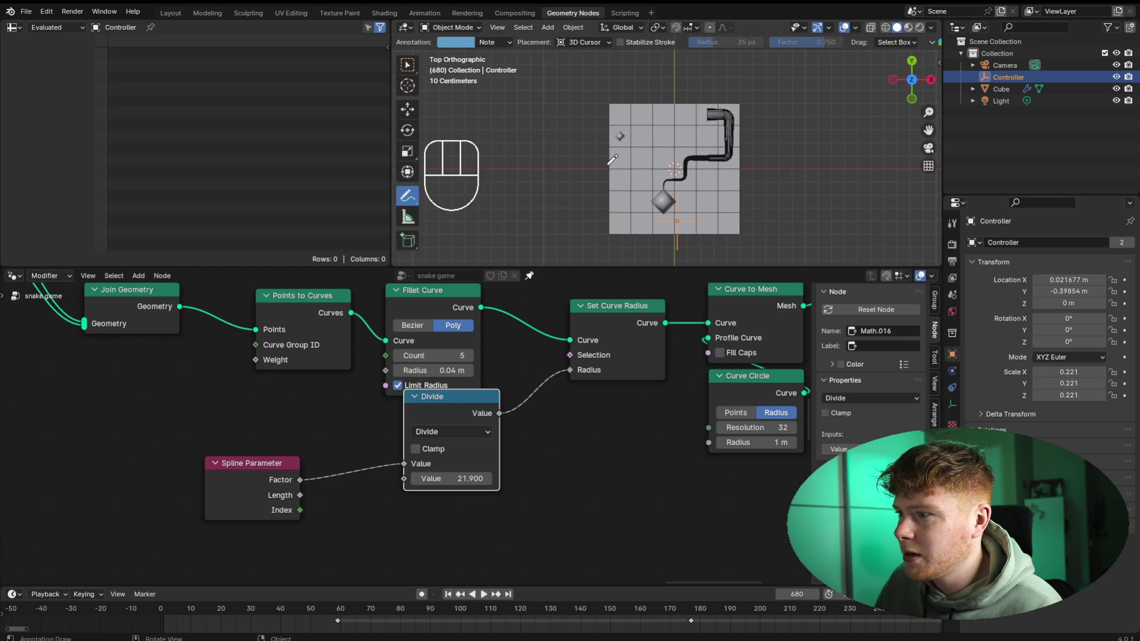
{"action": "scroll", "coordinate": [612, 159], "scroll_direction": "up", "scroll_amount": 4}
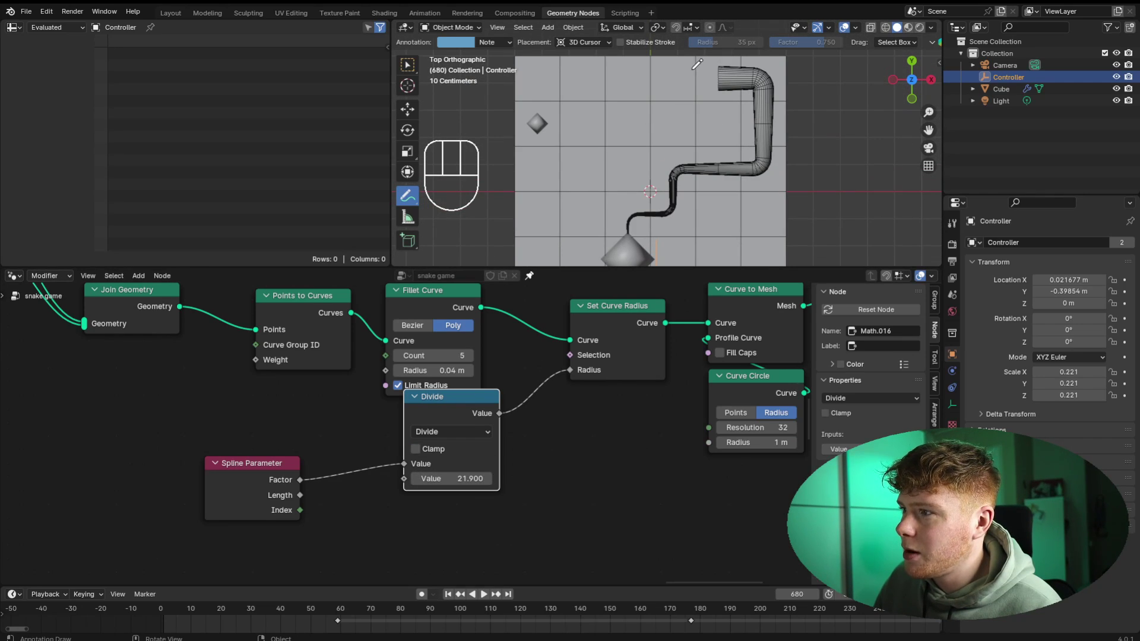
{"action": "left_click_drag", "start_coordinate": [692, 69], "coordinate": [706, 91]}
{"action": "left_click_drag", "start_coordinate": [644, 240], "coordinate": [705, 84]}
- Spread out the Spline Parameter and Divide nodes and insert a Float Curve node on the link between them
{"action": "left_click_drag", "start_coordinate": [248, 482], "coordinate": [185, 473]}
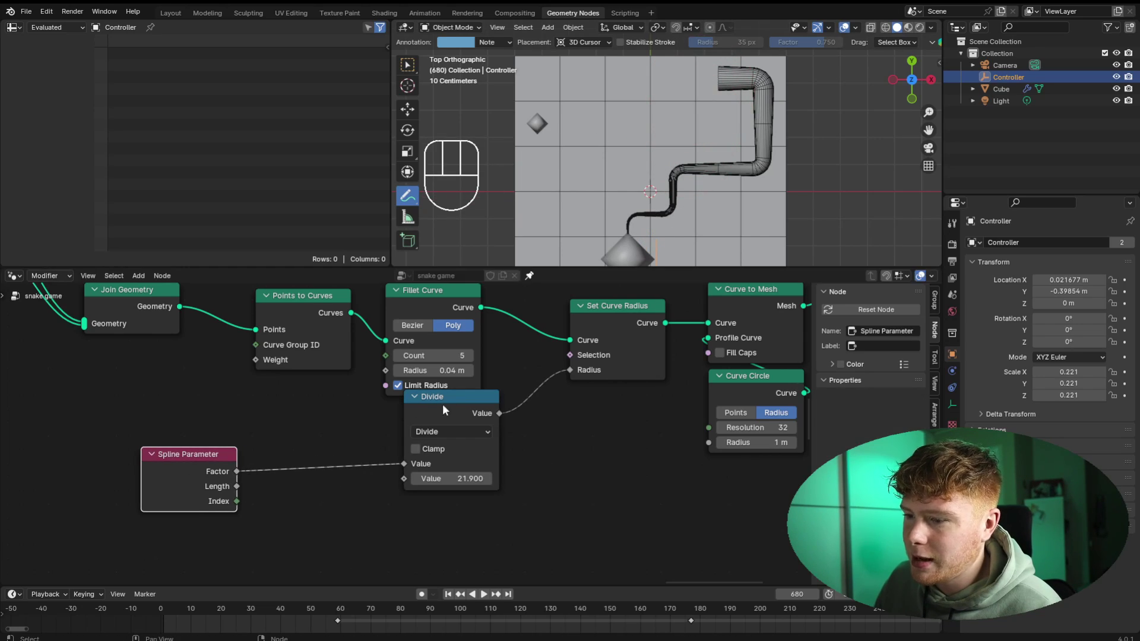
{"action": "left_click_drag", "start_coordinate": [443, 410], "coordinate": [476, 456]}
{"action": "scroll", "coordinate": [517, 382], "scroll_direction": "up", "scroll_amount": 2}
{"action": "key", "text": "shift+a"}
{"action": "type", "text": "flo"}
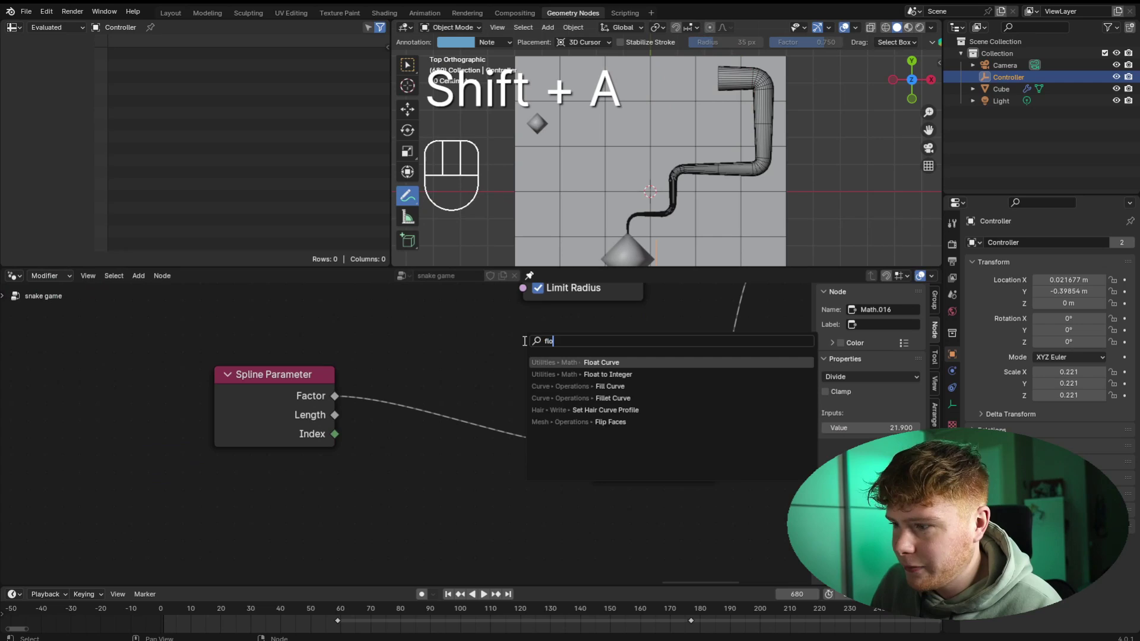
{"action": "type", "text": "at"}
{"action": "key", "text": "Return"}
{"action": "left_click", "coordinate": [399, 330]}
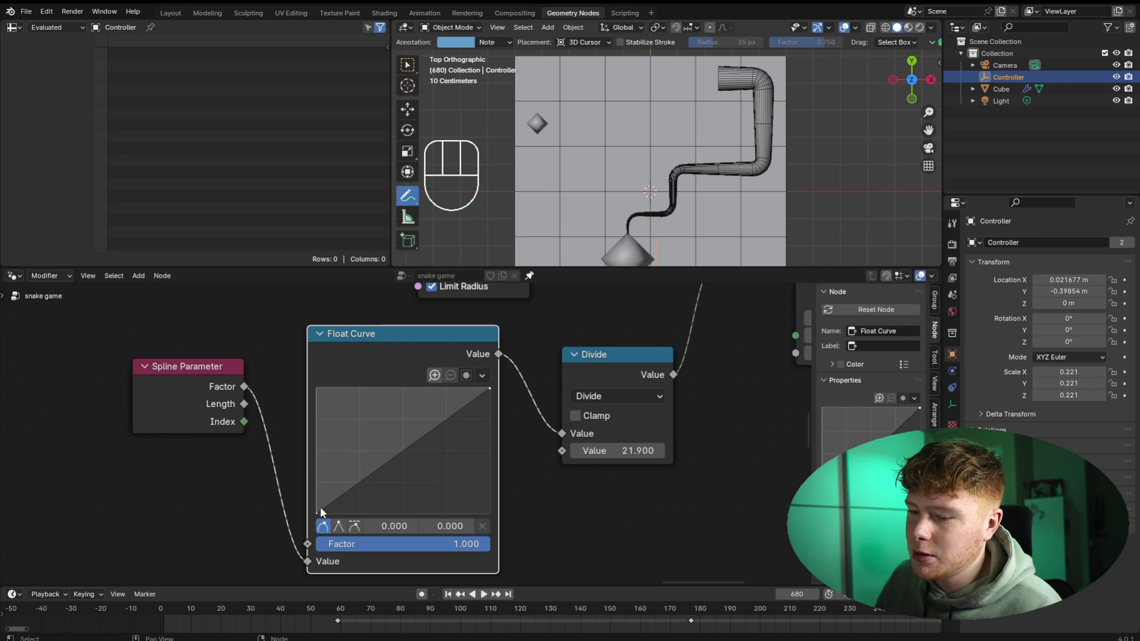
- Reshape the Float Curve to start at 1, hold 1 up to an added point at 0.877, and end at 0
{"action": "left_click_drag", "start_coordinate": [321, 512], "coordinate": [320, 389]}
{"action": "left_click_drag", "start_coordinate": [490, 388], "coordinate": [490, 513]}
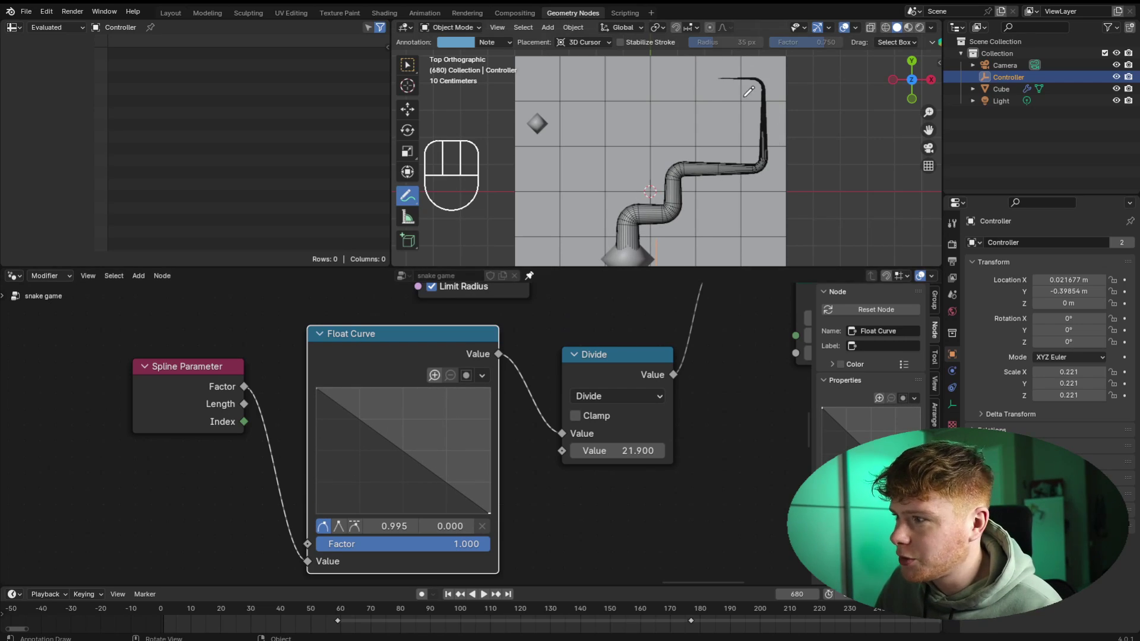
{"action": "left_click_drag", "start_coordinate": [465, 498], "coordinate": [469, 389]}
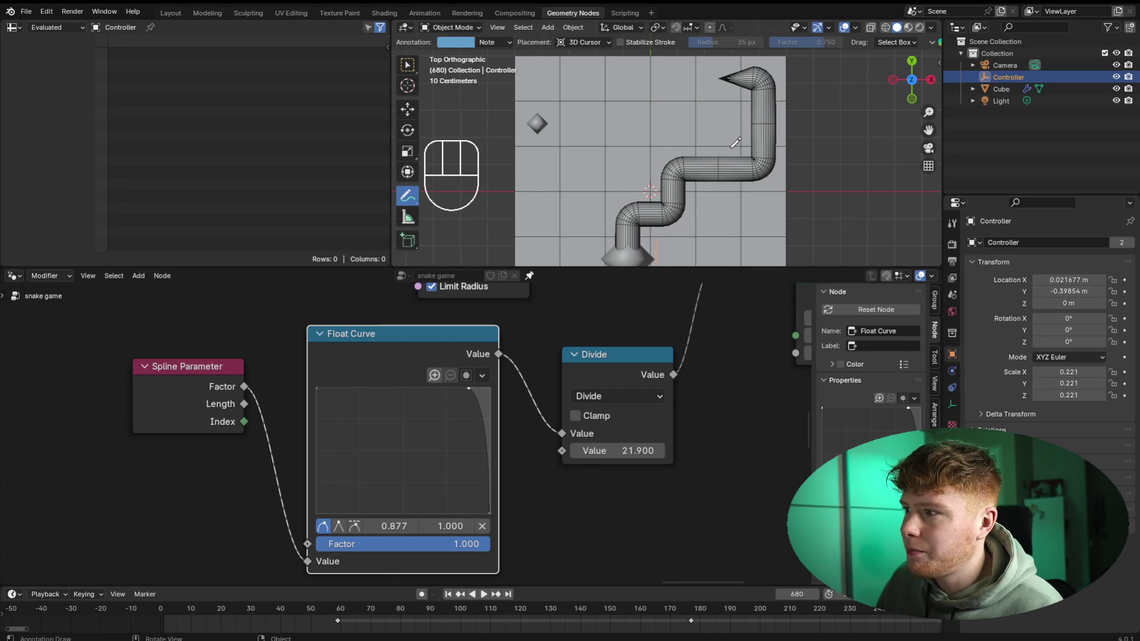
{"action": "middle_click_drag", "start_coordinate": [656, 210], "coordinate": [662, 189], "text": "shift"}
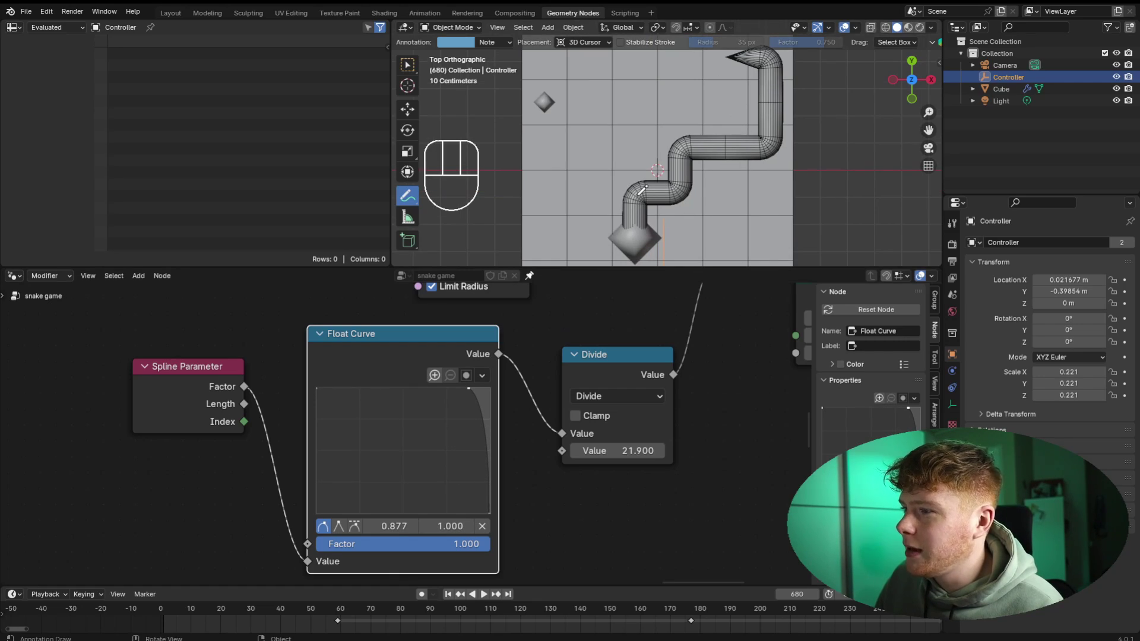
{"action": "middle_click_drag", "start_coordinate": [721, 119], "coordinate": [713, 157], "text": "shift"}
- Move the Curve Circle node clear of Set Curve Radius, placing it below the Curve to Mesh node
{"action": "scroll", "coordinate": [528, 394], "scroll_direction": "down", "scroll_amount": 9}
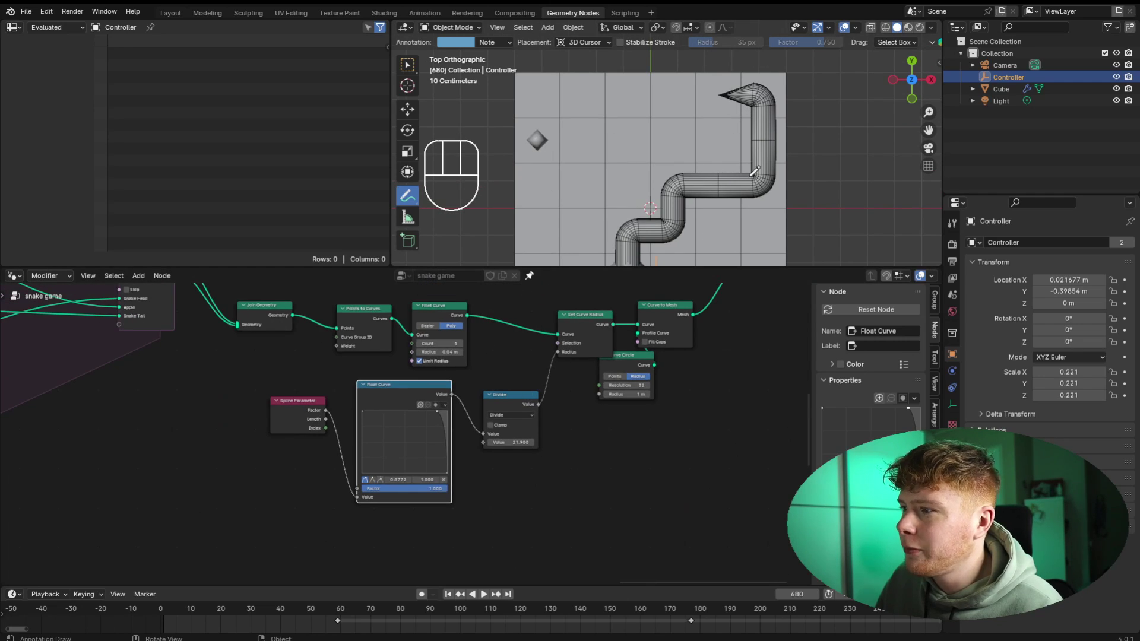
{"action": "scroll", "coordinate": [765, 170], "scroll_direction": "up", "scroll_amount": 3}
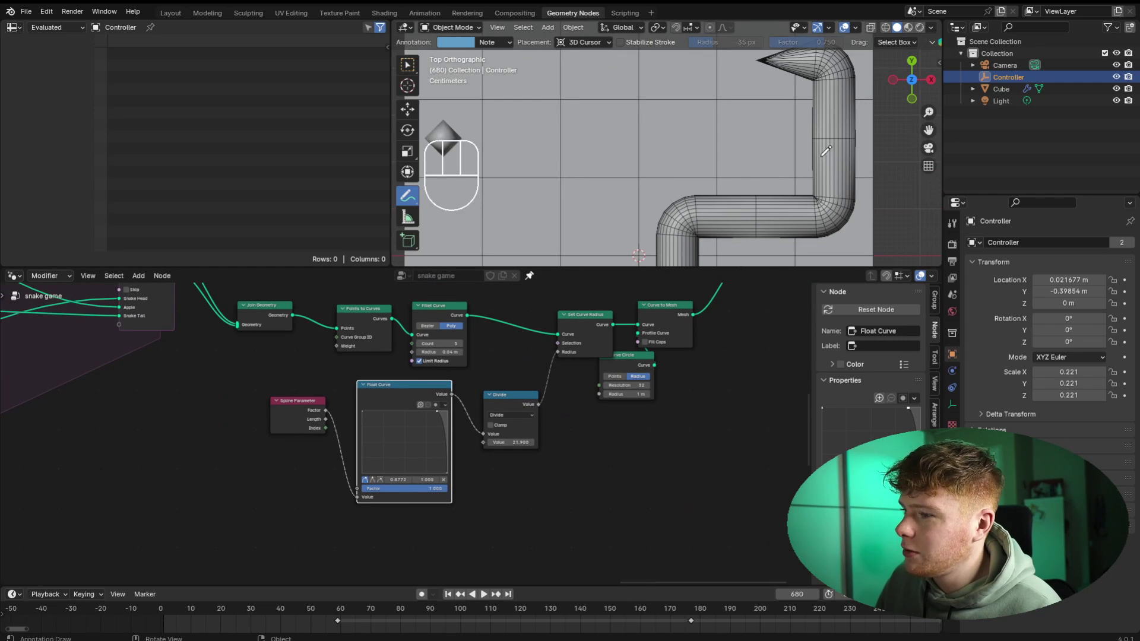
{"action": "middle_click_drag", "start_coordinate": [618, 325], "coordinate": [558, 413], "text": "shift"}
{"action": "scroll", "coordinate": [594, 437], "scroll_direction": "up", "scroll_amount": 4}
{"action": "left_click_drag", "start_coordinate": [635, 458], "coordinate": [702, 466]}
{"action": "left_click", "coordinate": [606, 476]}
{"action": "scroll", "coordinate": [516, 385], "scroll_direction": "up", "scroll_amount": 2}
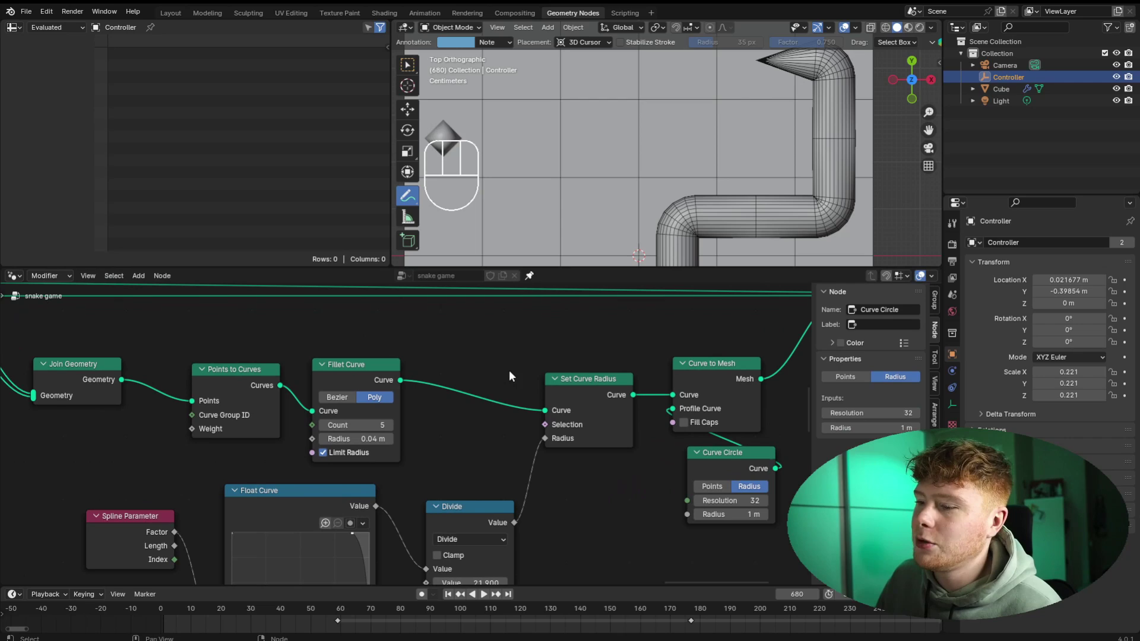
- Insert a Resample Curve node between Fillet Curve and Set Curve Radius, and set its mode to Length
{"action": "key", "text": "shift+a"}
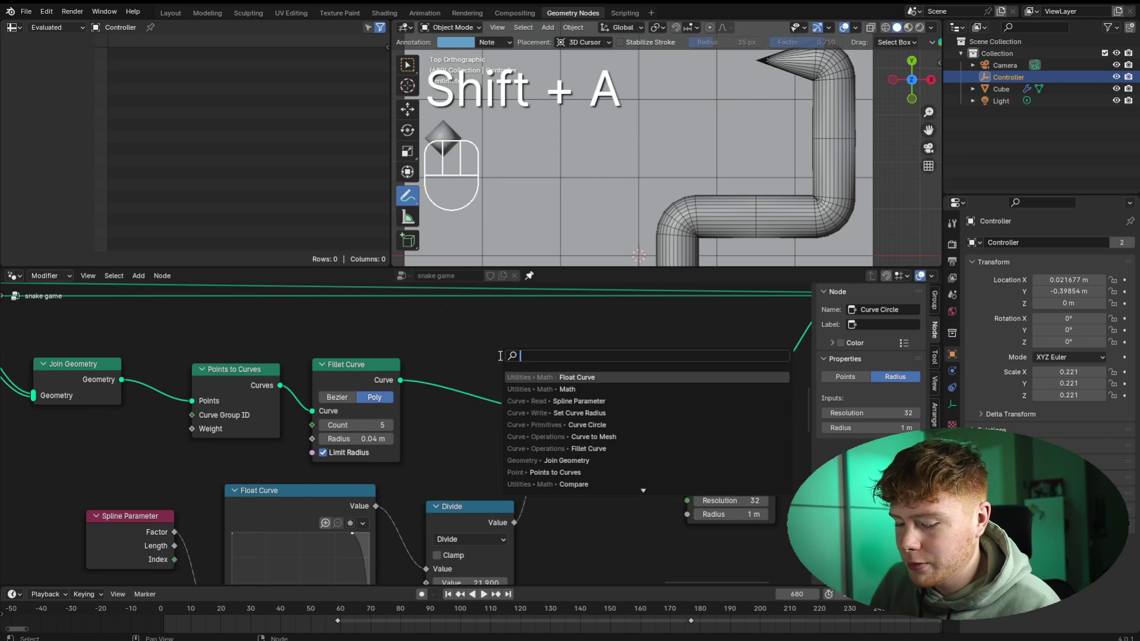
{"action": "type", "text": "resample"}
{"action": "key", "text": "Return"}
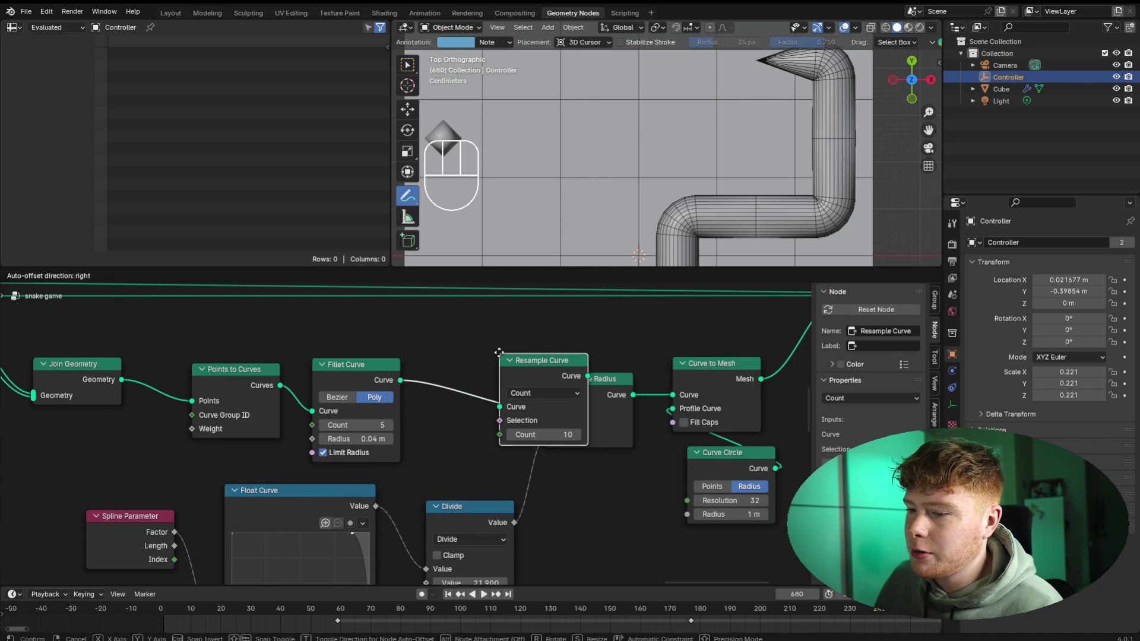
{"action": "left_click", "coordinate": [436, 348]}
{"action": "scroll", "coordinate": [406, 364], "scroll_direction": "up", "scroll_amount": 3}
{"action": "left_click", "coordinate": [544, 357]}
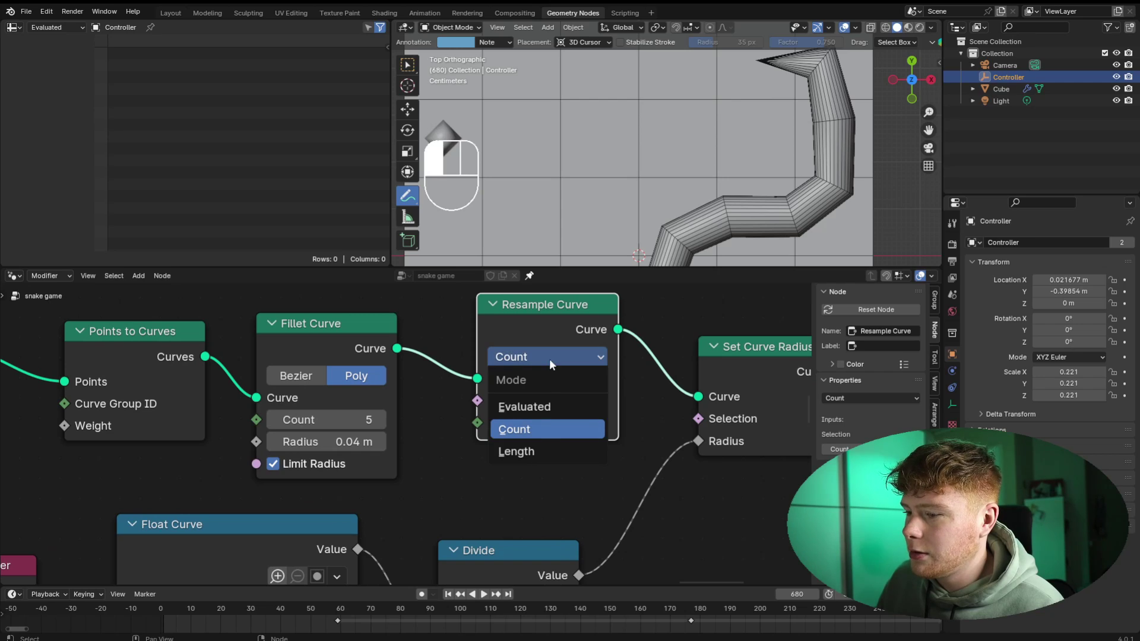
{"action": "left_click", "coordinate": [533, 452]}
- Set the Resample Curve node's length to 0.01 m to smooth the snake's body
{"action": "middle_click_drag", "start_coordinate": [611, 452], "coordinate": [508, 480]}
{"action": "scroll", "coordinate": [637, 219], "scroll_direction": "down", "scroll_amount": 2}
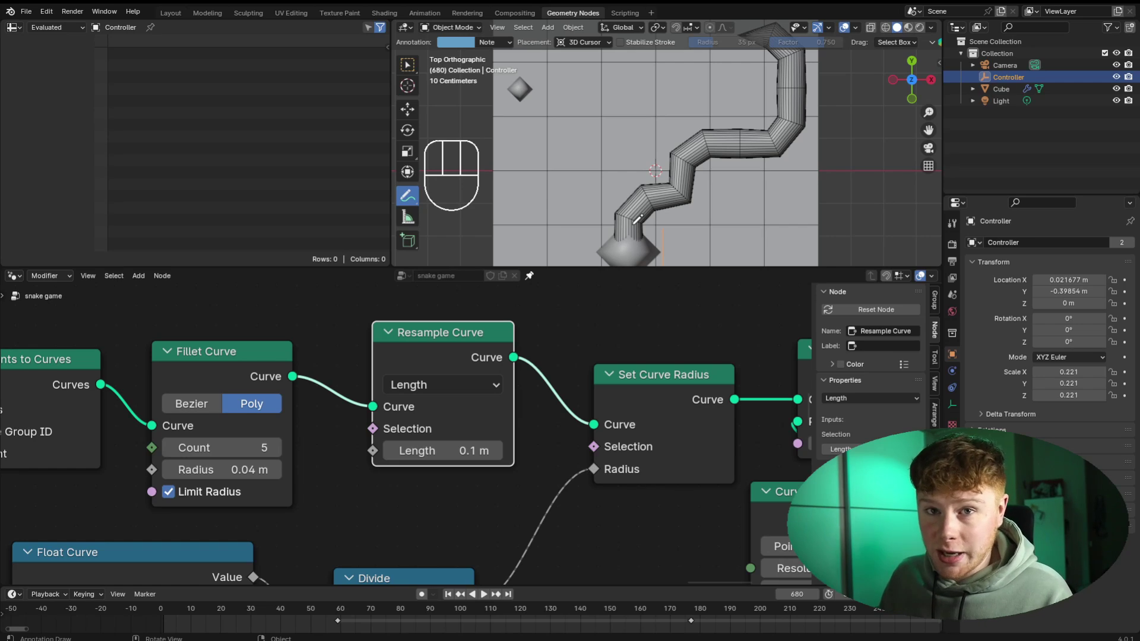
{"action": "left_click", "coordinate": [443, 452]}
{"action": "key", "text": "BackSpace"}
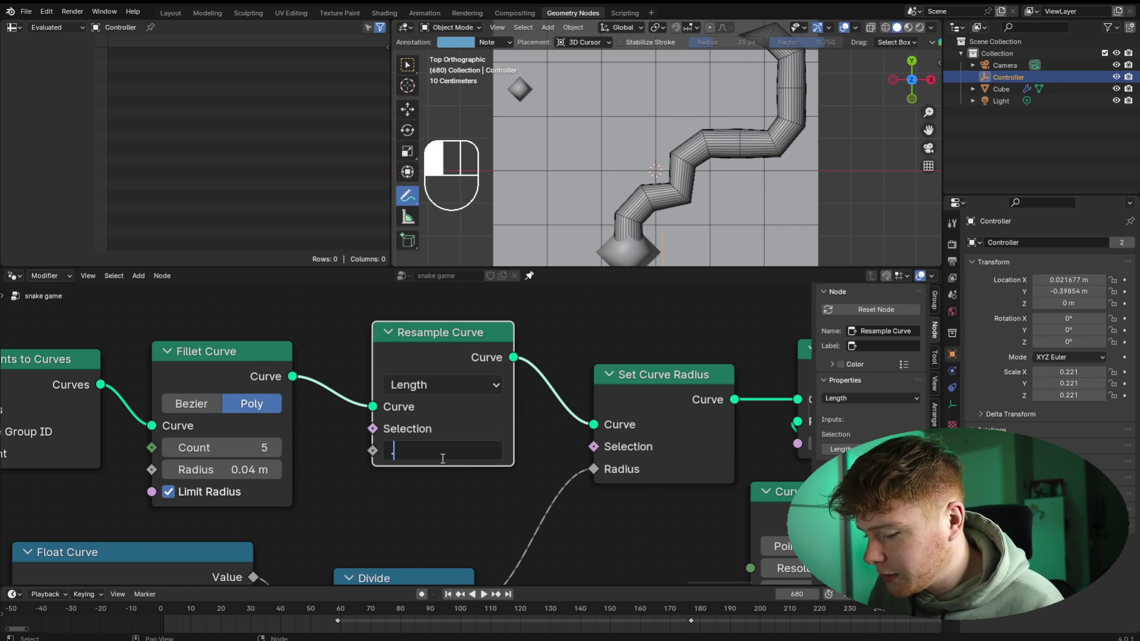
{"action": "type", "text": ".01"}
{"action": "key", "text": "Return"}
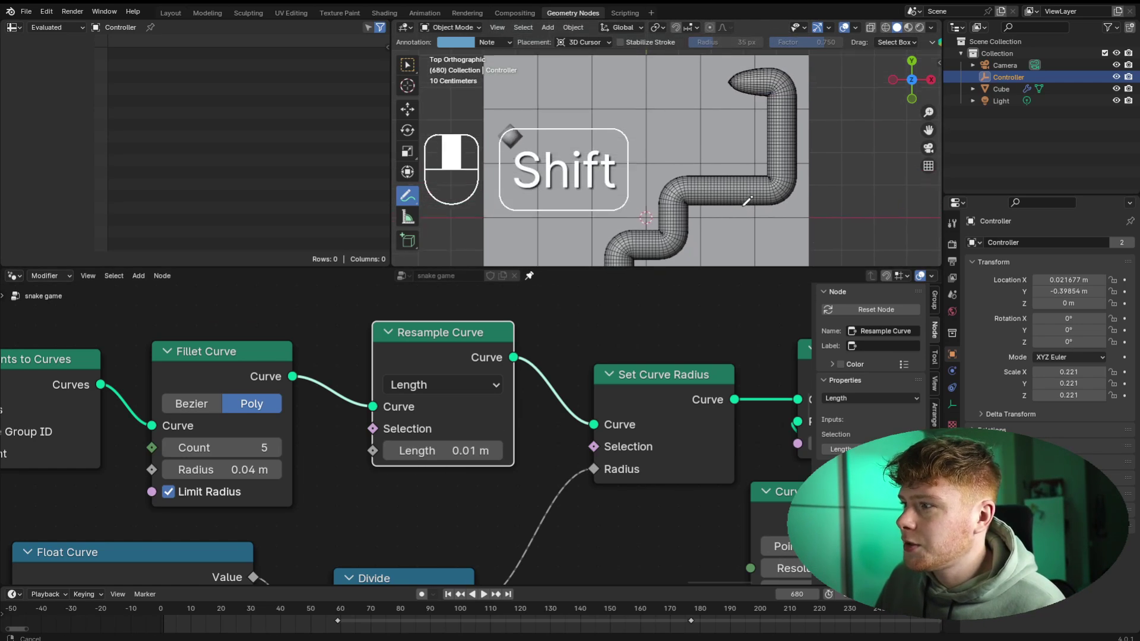
{"action": "middle_click_drag", "start_coordinate": [794, 100], "coordinate": [782, 104], "text": "shift"}
{"action": "middle_click_drag", "start_coordinate": [616, 222], "coordinate": [619, 175], "text": "shift"}
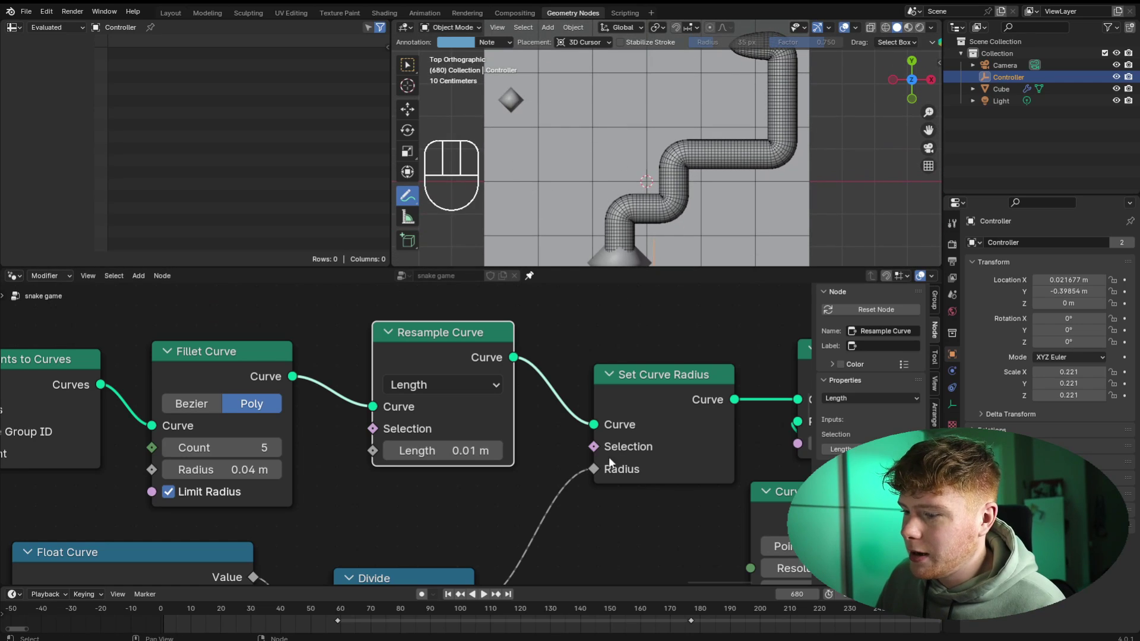
- Set the Divide node's divisor for the curve radius to 46.2
{"action": "scroll", "coordinate": [616, 493], "scroll_direction": "down", "scroll_amount": 6}
{"action": "middle_click_drag", "start_coordinate": [623, 535], "coordinate": [597, 437]}
{"action": "scroll", "coordinate": [505, 516], "scroll_direction": "up", "scroll_amount": 4}
{"action": "left_click_drag", "start_coordinate": [469, 528], "coordinate": [613, 528]}
{"action": "scroll", "coordinate": [700, 206], "scroll_direction": "down", "scroll_amount": 3}
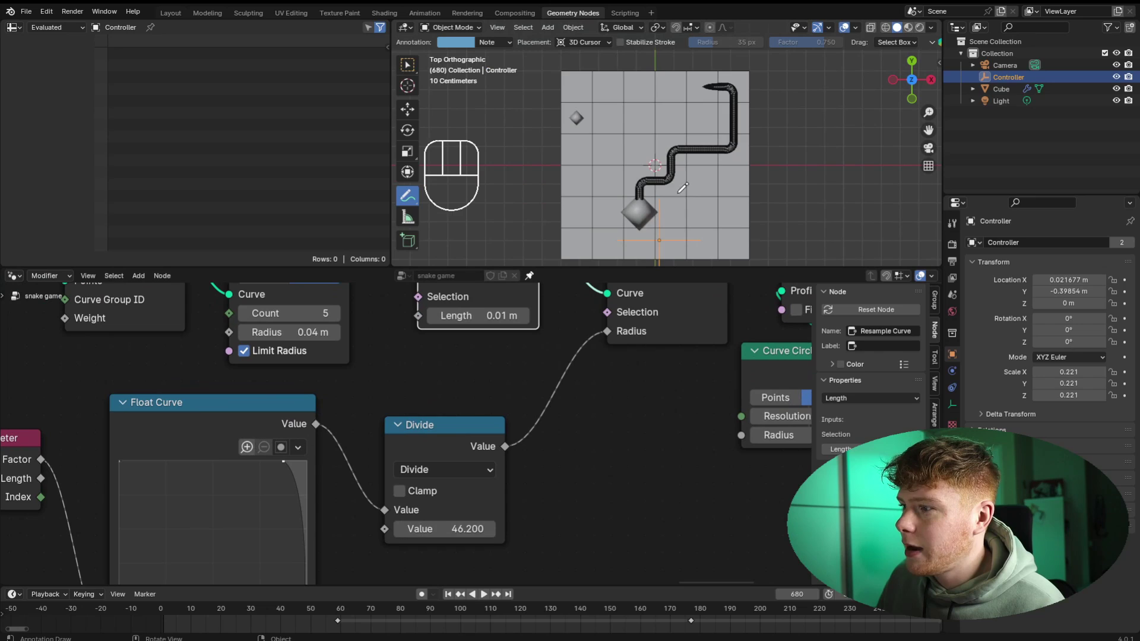
- Play the simulation and move the Controller to test how the resampled snake body follows the head
{"action": "middle_click_drag", "start_coordinate": [679, 192], "coordinate": [584, 153]}
{"action": "scroll", "coordinate": [631, 154], "scroll_direction": "up", "scroll_amount": 3}
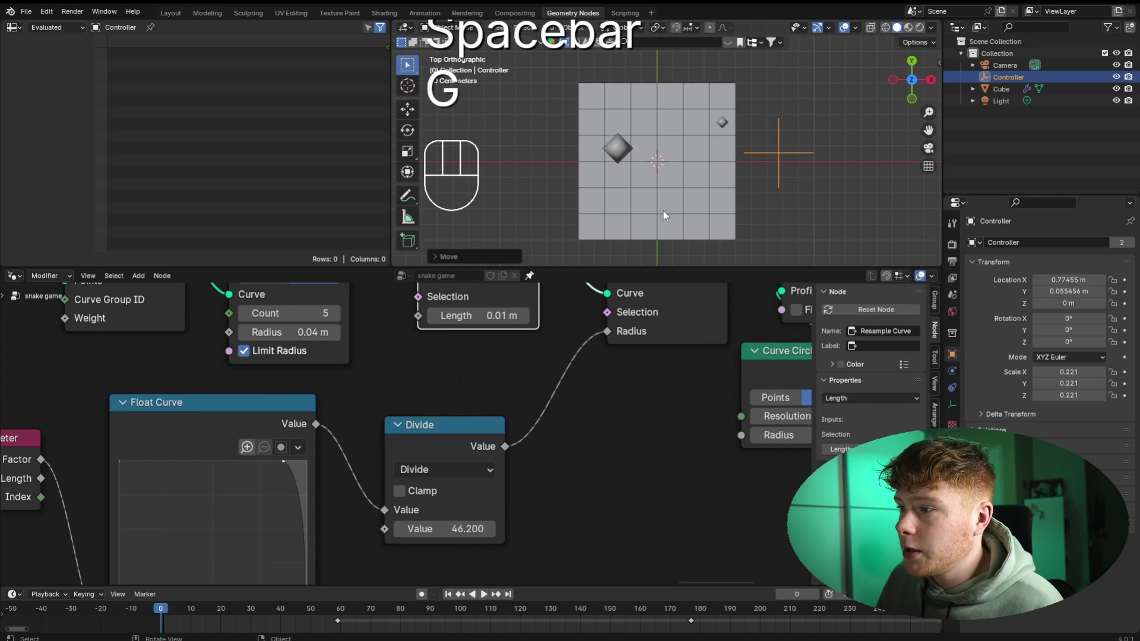
{"action": "key", "text": "space"}
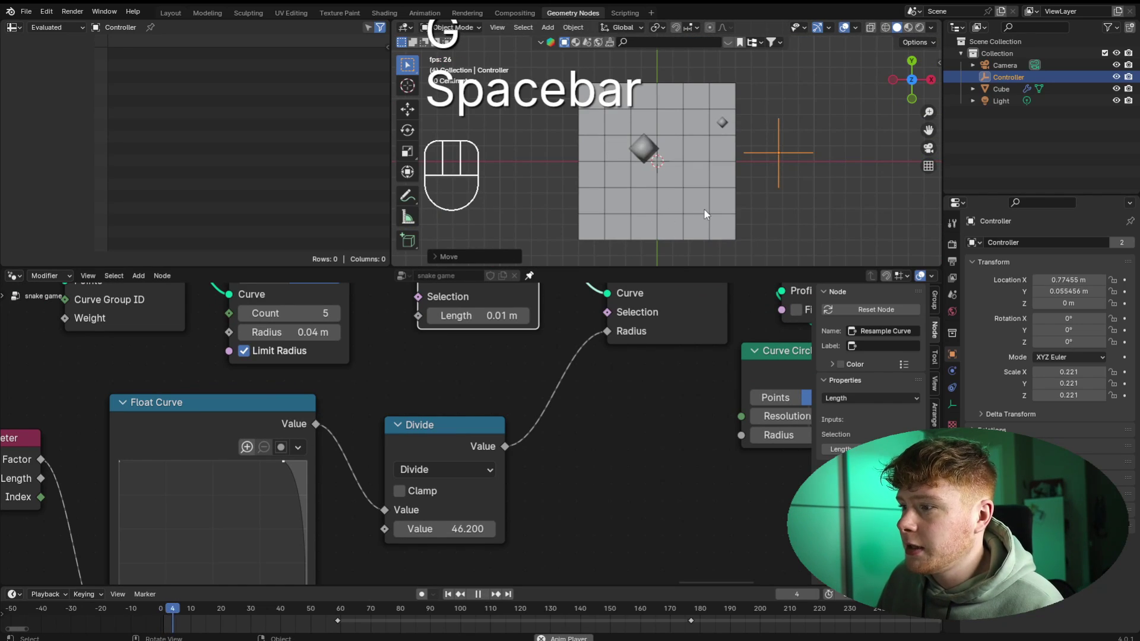
{"action": "key", "text": "g"}
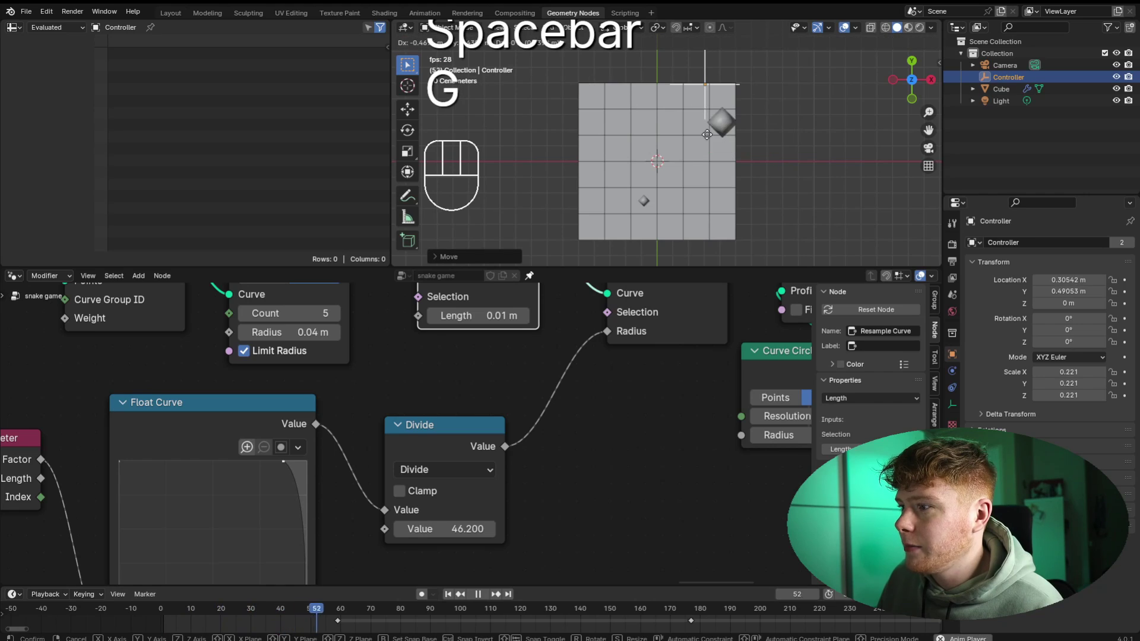
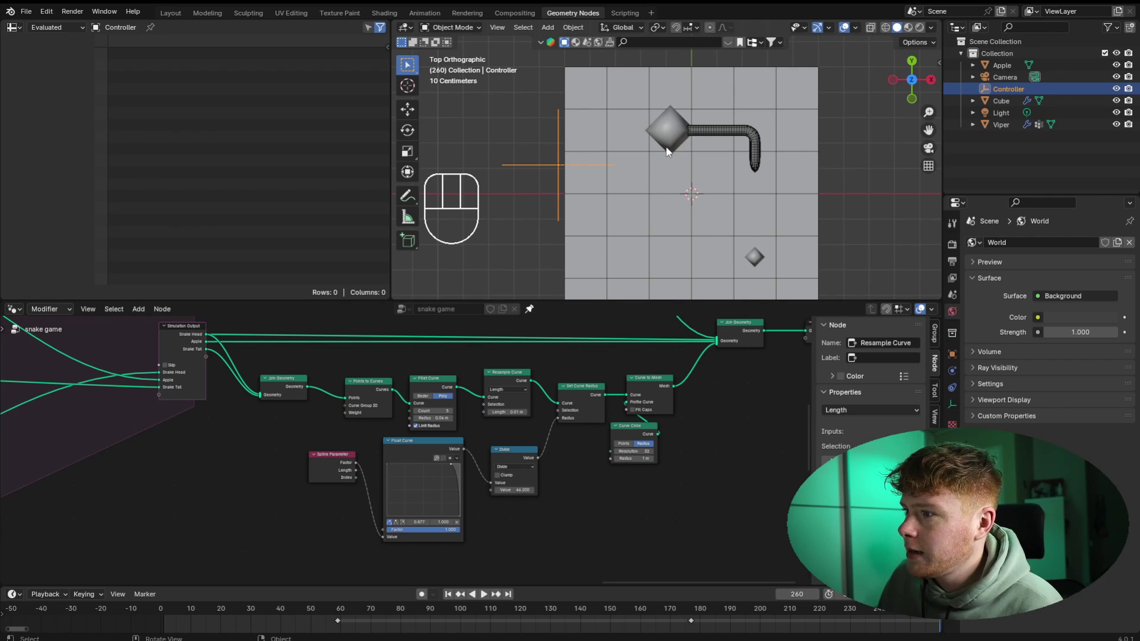
- Add an Instance on Points node in the empty area above the snake's curve nodes
{"action": "scroll", "coordinate": [416, 430], "scroll_direction": "down", "scroll_amount": 3}
{"action": "middle_click_drag", "start_coordinate": [359, 443], "coordinate": [338, 412]}
{"action": "scroll", "coordinate": [337, 412], "scroll_direction": "up", "scroll_amount": 2}
{"action": "key", "text": "shift+a"}
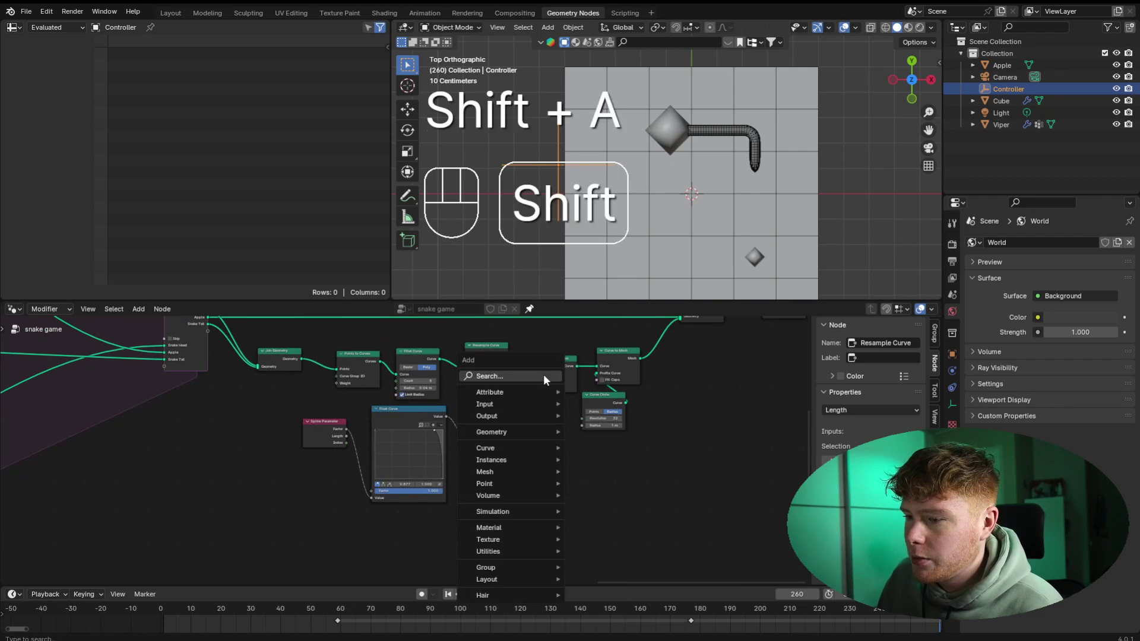
{"action": "left_click", "coordinate": [544, 375]}
{"action": "type", "text": "instance on"}
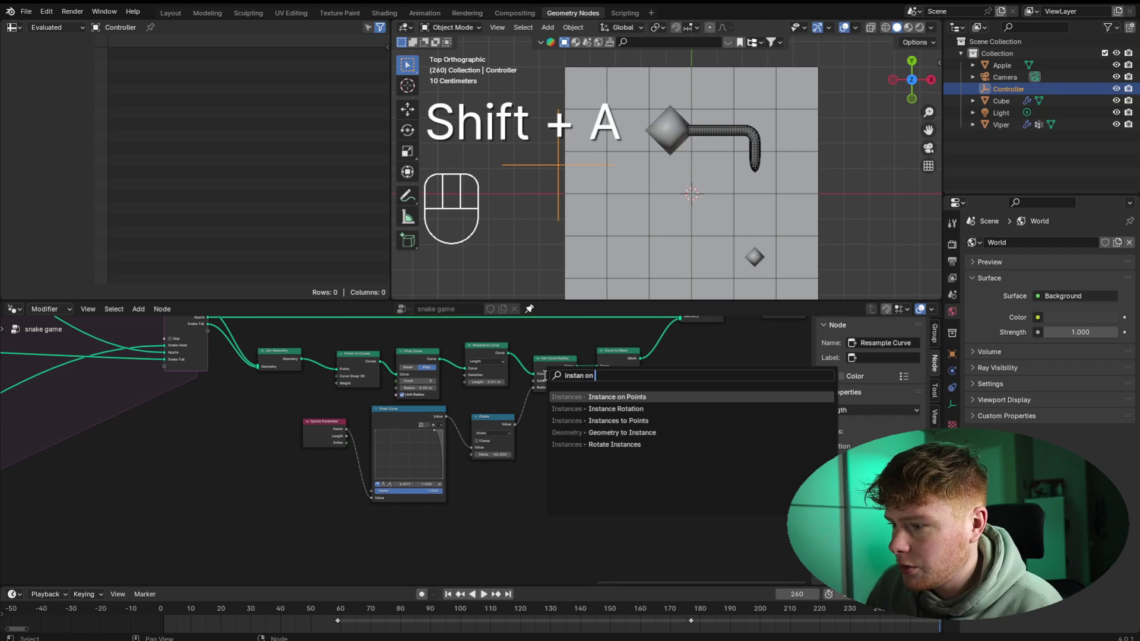
{"action": "key", "text": "Return"}
{"action": "left_click", "coordinate": [561, 430]}
{"action": "scroll", "coordinate": [507, 447], "scroll_direction": "up", "scroll_amount": 3}
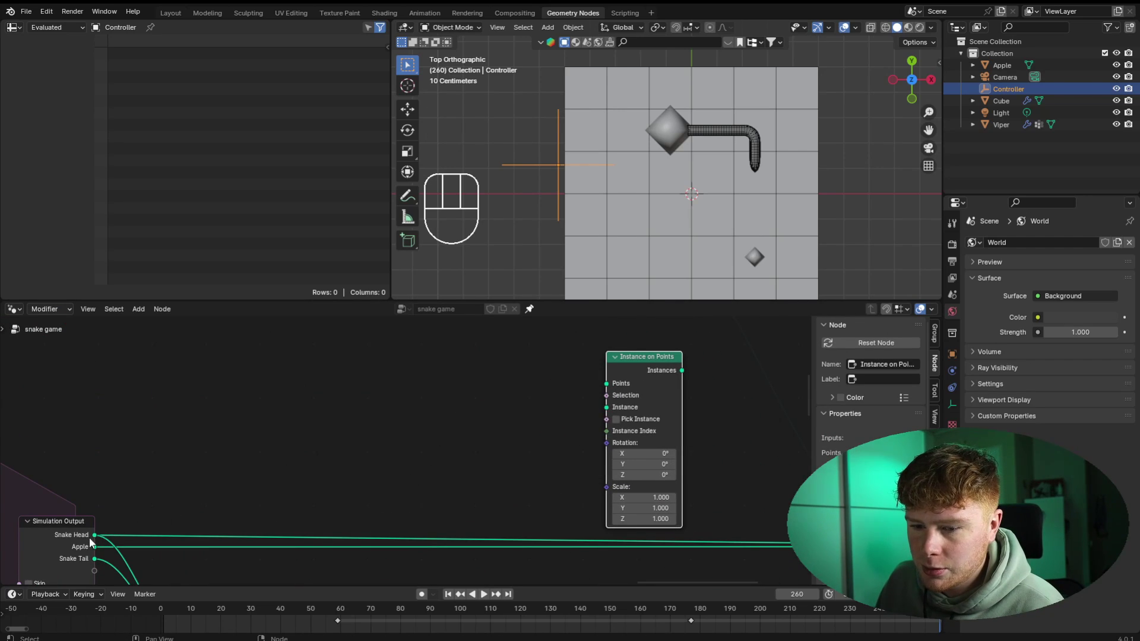
- Feed the simulation's Snake Head into the Points input and the Snake object's geometry into the Instance input of Instance on Points
{"action": "left_click_drag", "start_coordinate": [94, 536], "coordinate": [607, 384]}
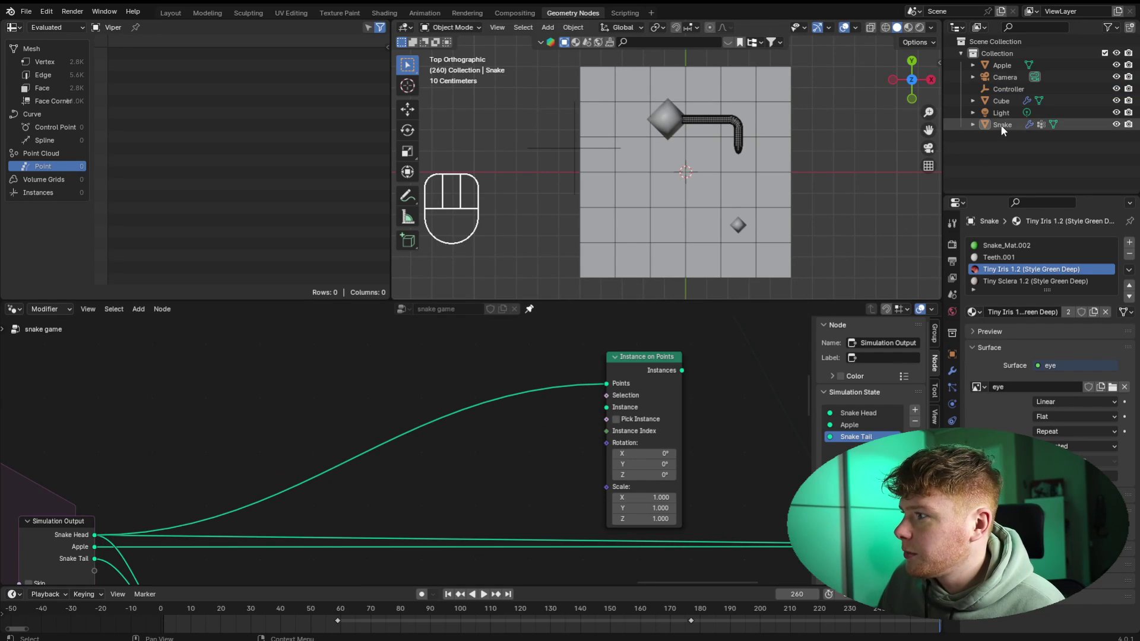
{"action": "left_click_drag", "start_coordinate": [1000, 124], "coordinate": [469, 434]}
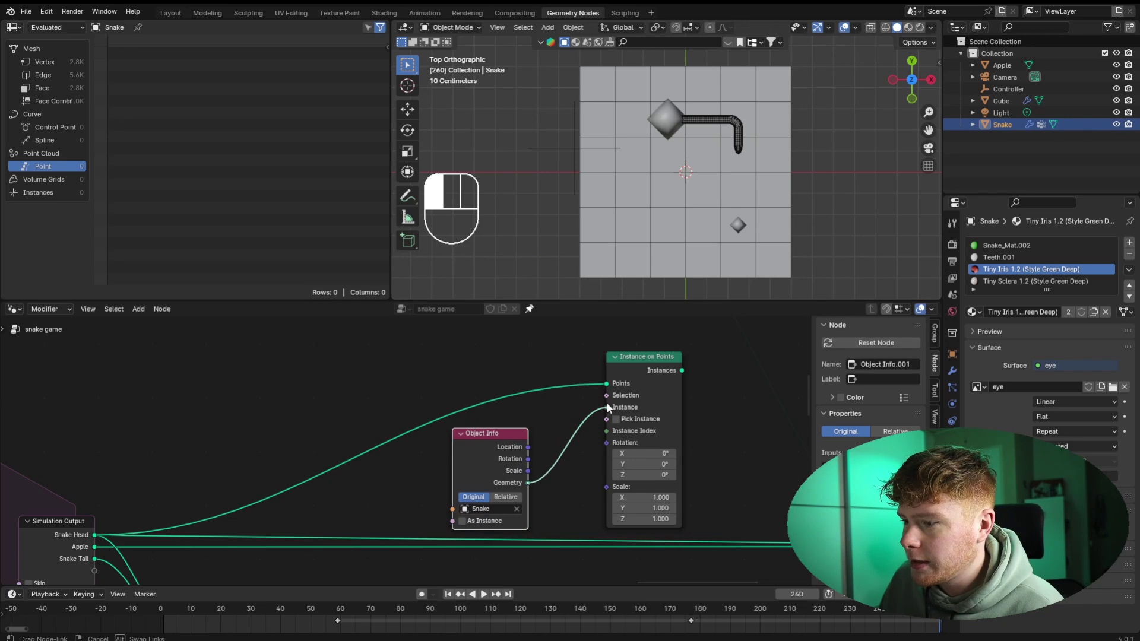
{"action": "left_click_drag", "start_coordinate": [607, 404], "coordinate": [607, 403]}
- Cut the direct Snake Head link to the final Join Geometry node and connect the Instance on Points output in its place
{"action": "middle_click_drag", "start_coordinate": [568, 460], "coordinate": [335, 482]}
{"action": "right_click_drag", "start_coordinate": [243, 462], "coordinate": [245, 462], "text": "ctrl"}
{"action": "middle_click_drag", "start_coordinate": [552, 459], "coordinate": [379, 477]}
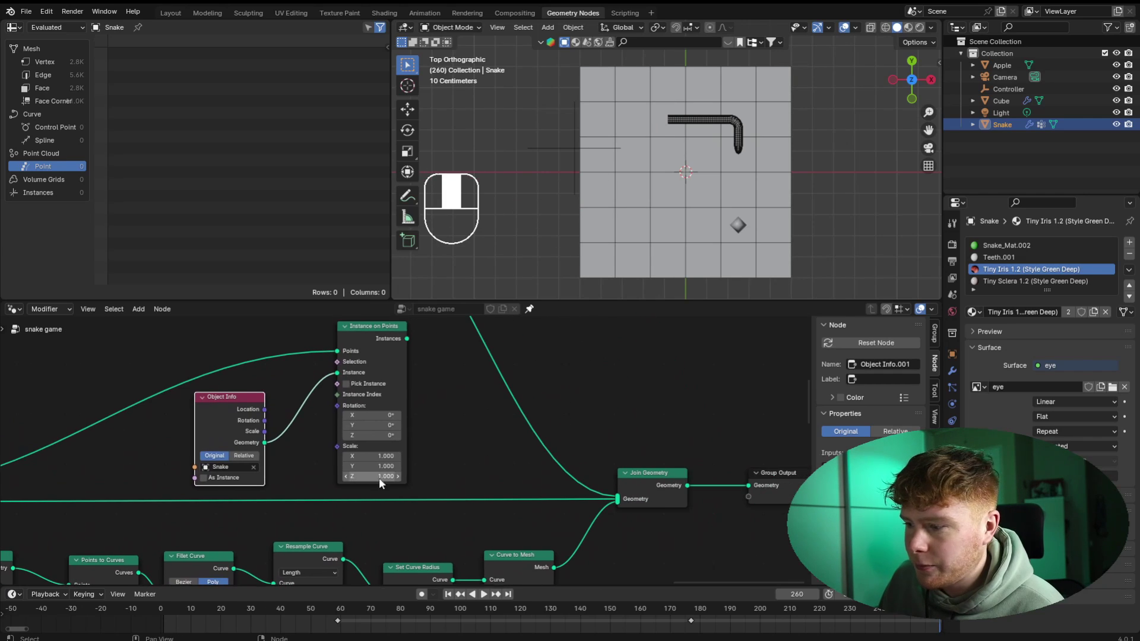
{"action": "left_click_drag", "start_coordinate": [407, 339], "coordinate": [617, 500]}
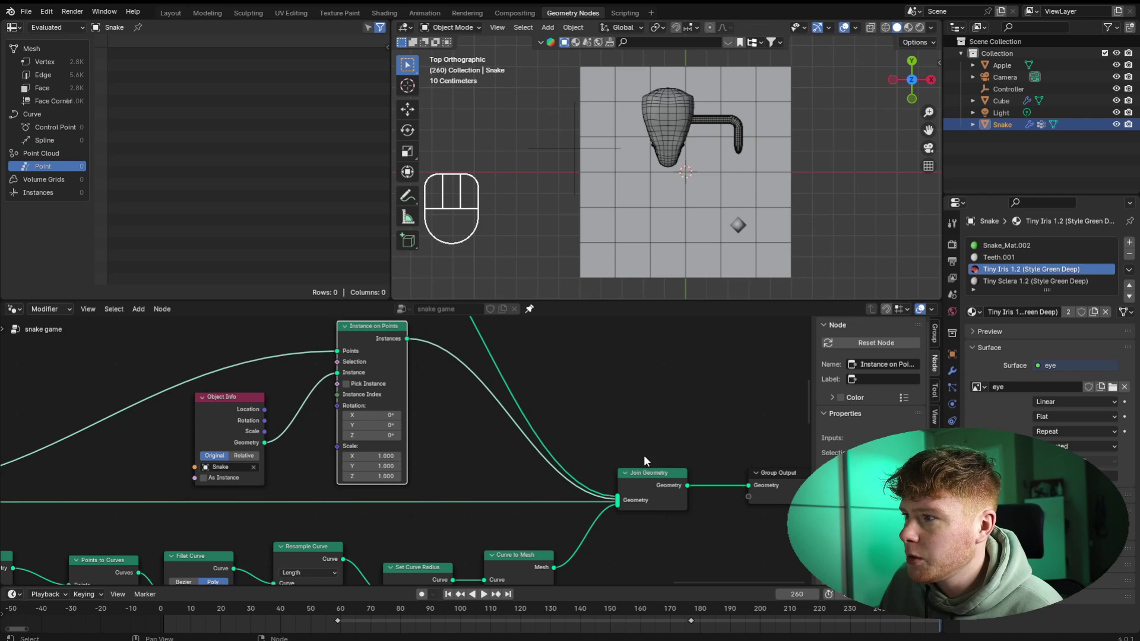
- Set the Instance on Points scale to 0.44 on all three axes to fit the snake head to the body
{"action": "middle_click_drag", "start_coordinate": [720, 234], "coordinate": [791, 165]}
{"action": "middle_click_drag", "start_coordinate": [700, 76], "coordinate": [618, 212]}
{"action": "scroll", "coordinate": [461, 466], "scroll_direction": "up", "scroll_amount": 2}
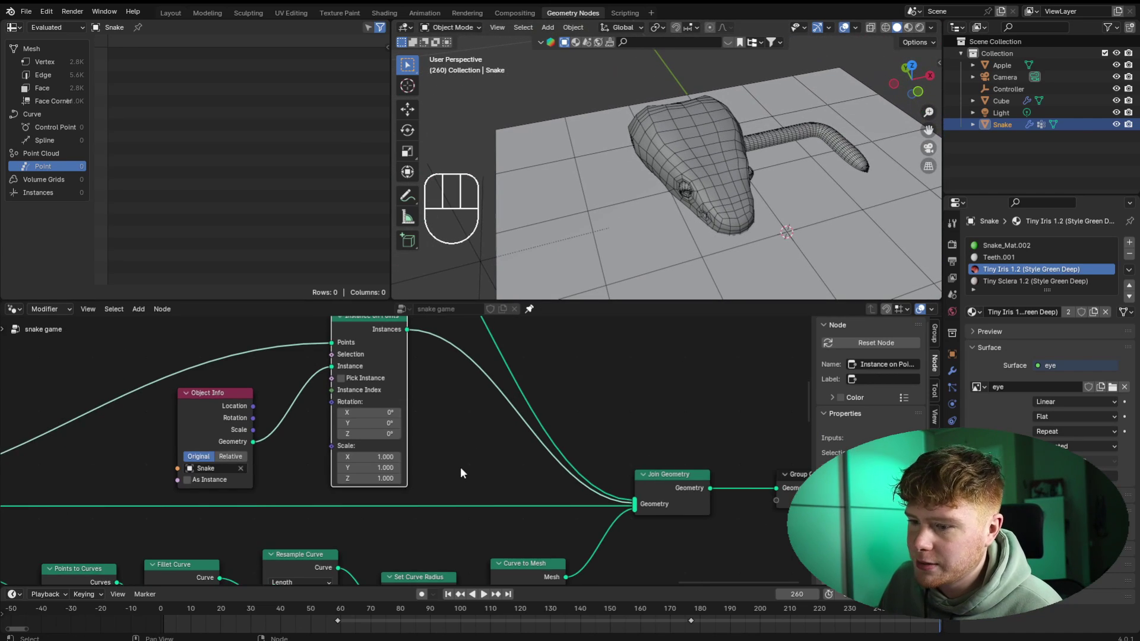
{"action": "middle_click_drag", "start_coordinate": [460, 467], "coordinate": [522, 485]}
{"action": "scroll", "coordinate": [522, 485], "scroll_direction": "up", "scroll_amount": 1}
{"action": "left_click_drag", "start_coordinate": [453, 473], "coordinate": [418, 502]}
{"action": "middle_click_drag", "start_coordinate": [683, 191], "coordinate": [625, 209]}
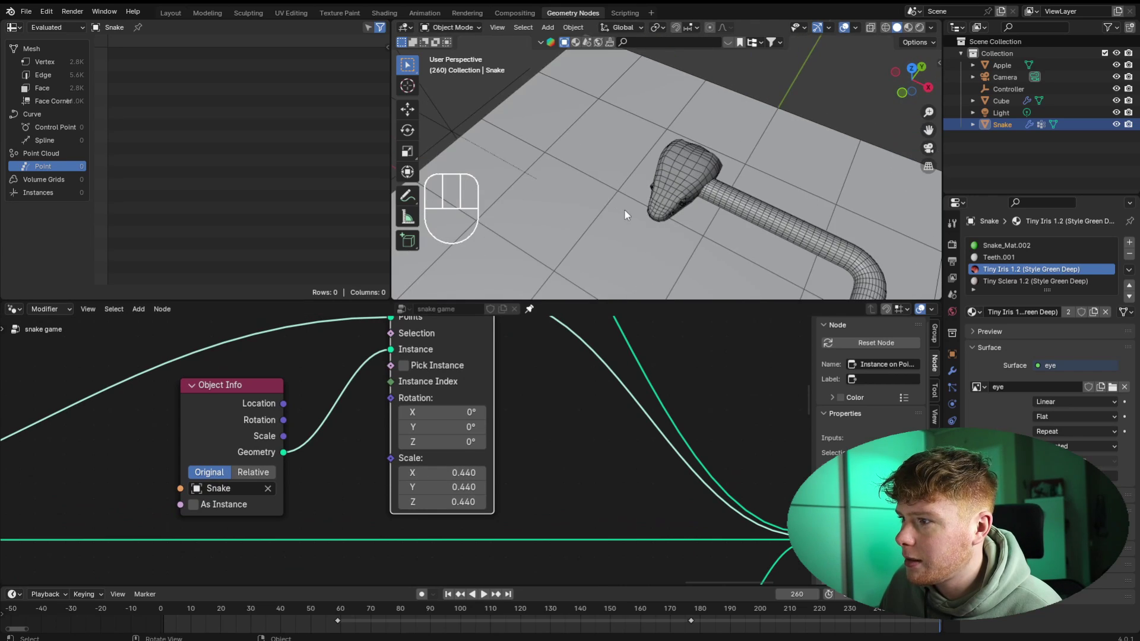
{"action": "scroll", "coordinate": [618, 175], "scroll_direction": "up", "scroll_amount": 2}
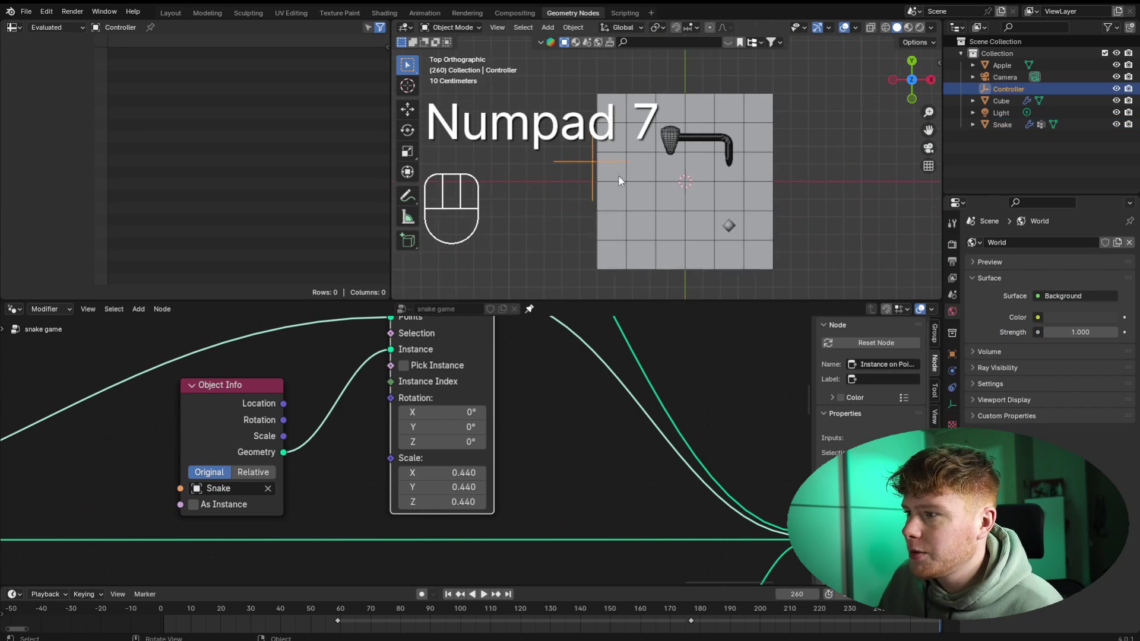
- Play the game from the top view and steer with the Controller to test the new snake head
{"action": "middle_click_drag", "start_coordinate": [669, 169], "coordinate": [679, 171], "text": "shift"}
{"action": "key", "text": "space"}
{"action": "scroll", "coordinate": [680, 171], "scroll_direction": "up", "scroll_amount": 1}
{"action": "key", "text": "g"}
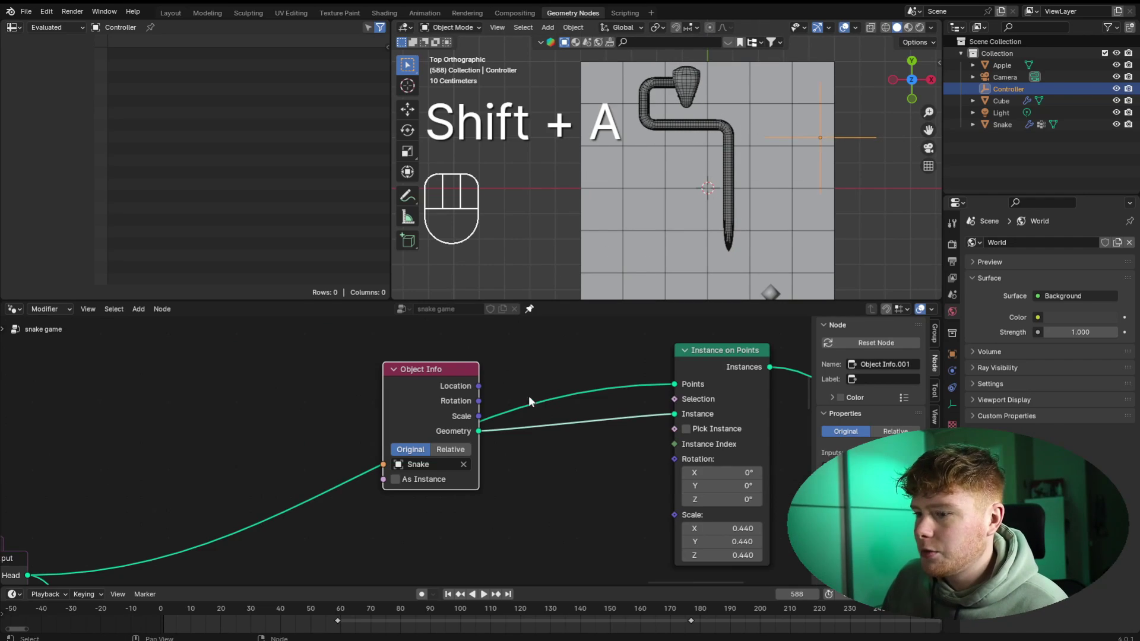
- Add a Named Attribute node reading the Direction vector and place it below the Snake object's Object Info node
{"action": "middle_click_drag", "start_coordinate": [529, 397], "coordinate": [518, 366]}
{"action": "key", "text": "shift+a"}
{"action": "left_click", "coordinate": [522, 368]}
{"action": "type", "text": "name"}
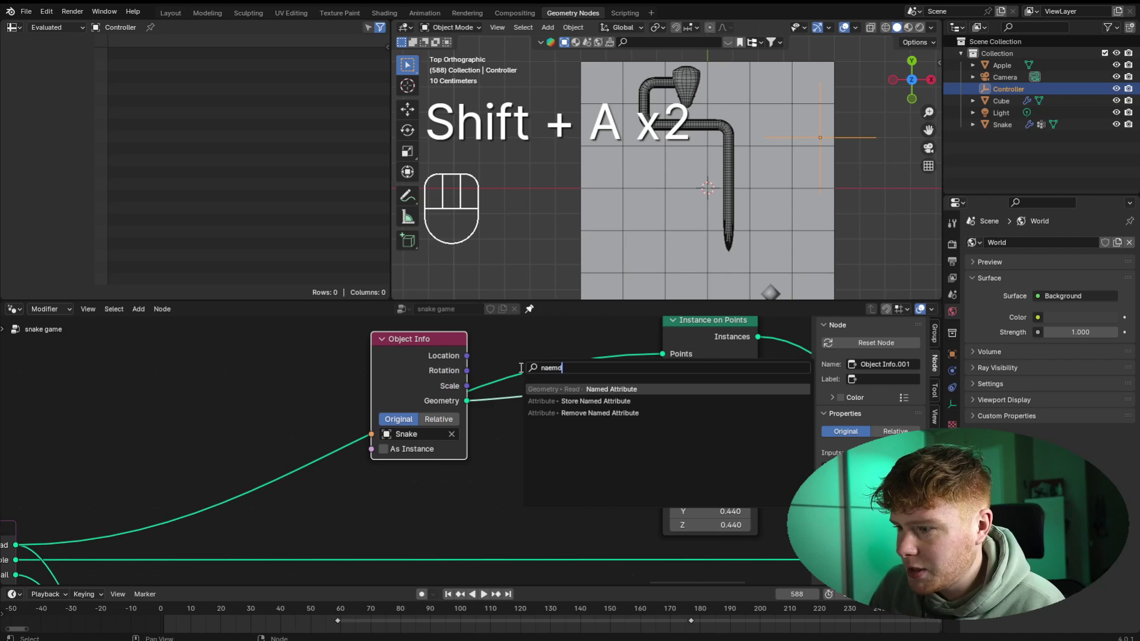
{"action": "key", "text": "Return"}
{"action": "left_click", "coordinate": [485, 425]}
{"action": "left_click", "coordinate": [554, 500]}
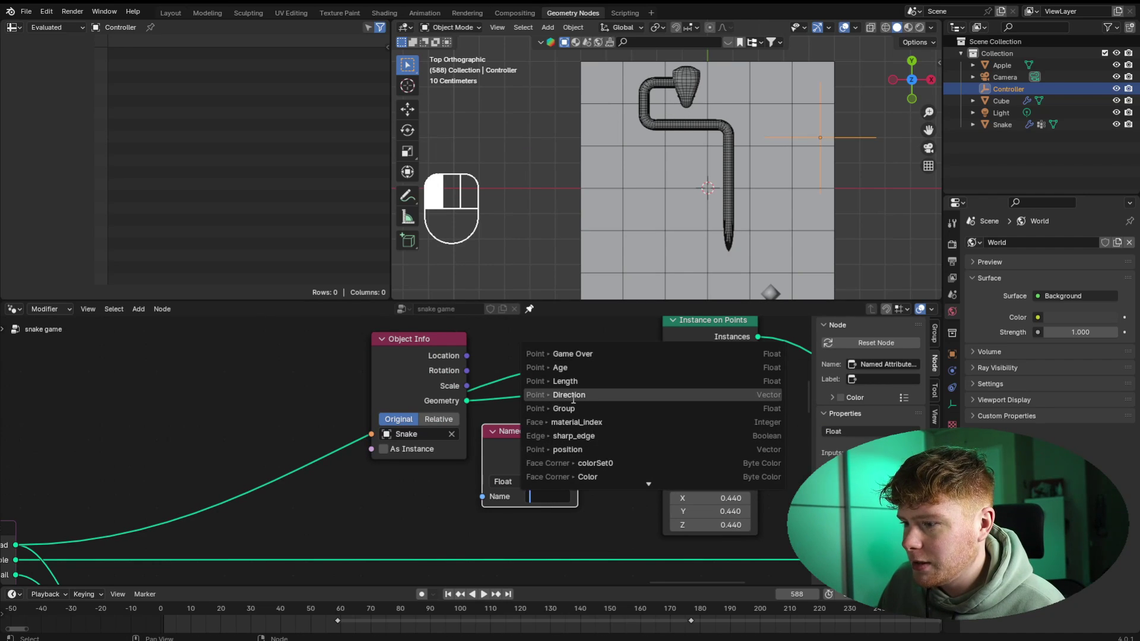
{"action": "left_click", "coordinate": [577, 399]}
{"action": "left_click_drag", "start_coordinate": [513, 497], "coordinate": [403, 530]}
{"action": "left_click_drag", "start_coordinate": [425, 372], "coordinate": [426, 353]}
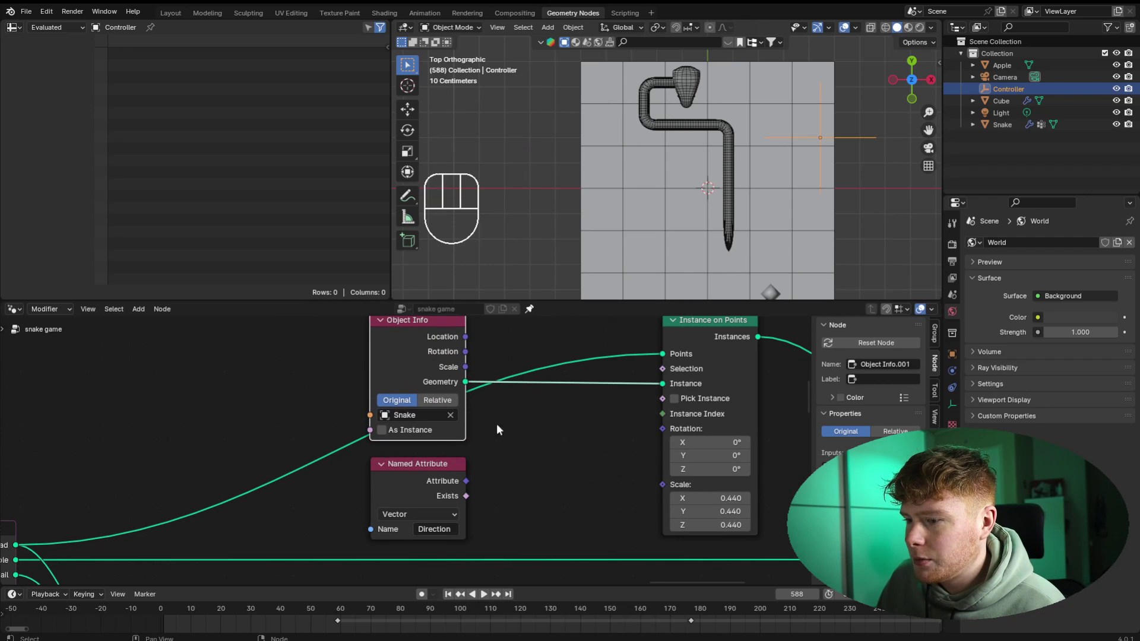
- Add an Align Euler to Vector node between the Named Attribute and Instance on Points nodes
{"action": "left_click", "coordinate": [497, 424]}
{"action": "scroll", "coordinate": [532, 456], "scroll_direction": "down", "scroll_amount": 1}
{"action": "middle_click_drag", "start_coordinate": [532, 456], "coordinate": [497, 447]}
{"action": "middle_click_drag", "start_coordinate": [497, 447], "coordinate": [481, 439]}
{"action": "scroll", "coordinate": [481, 438], "scroll_direction": "up", "scroll_amount": 1}
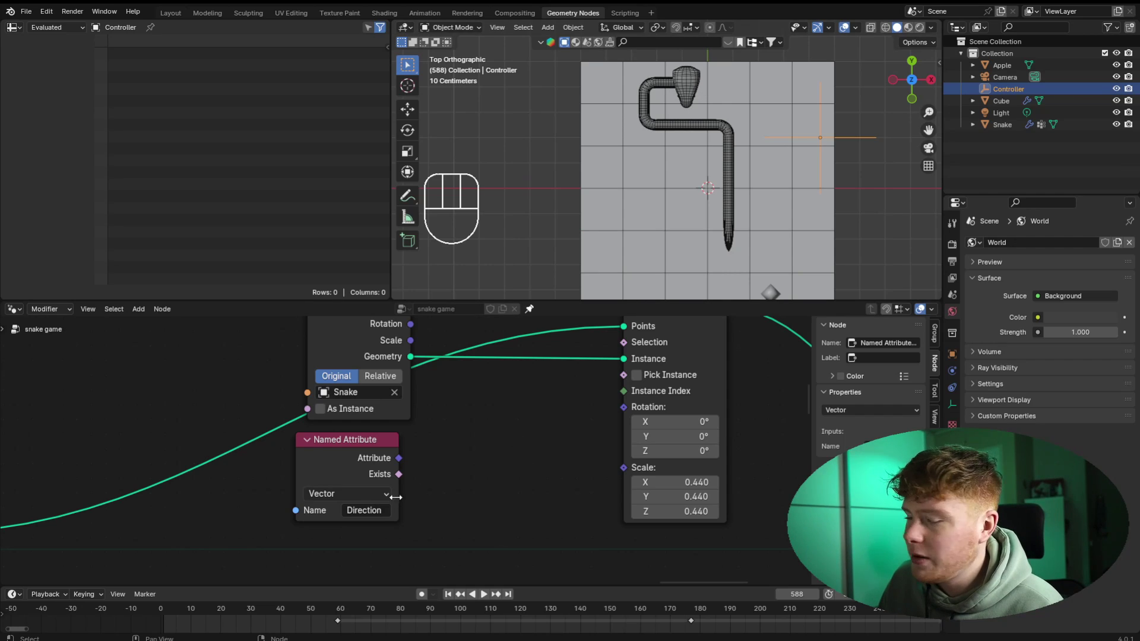
{"action": "left_click_drag", "start_coordinate": [397, 459], "coordinate": [437, 475]}
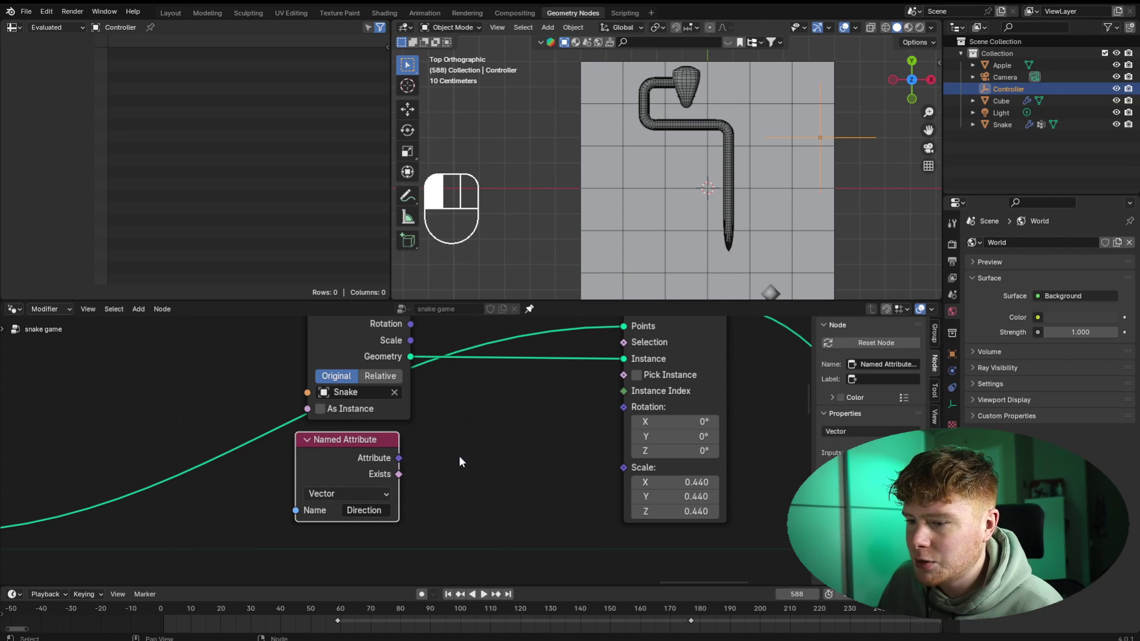
{"action": "key", "text": "shift+a"}
{"action": "key", "text": "shift+a"}
{"action": "key", "text": "Return"}
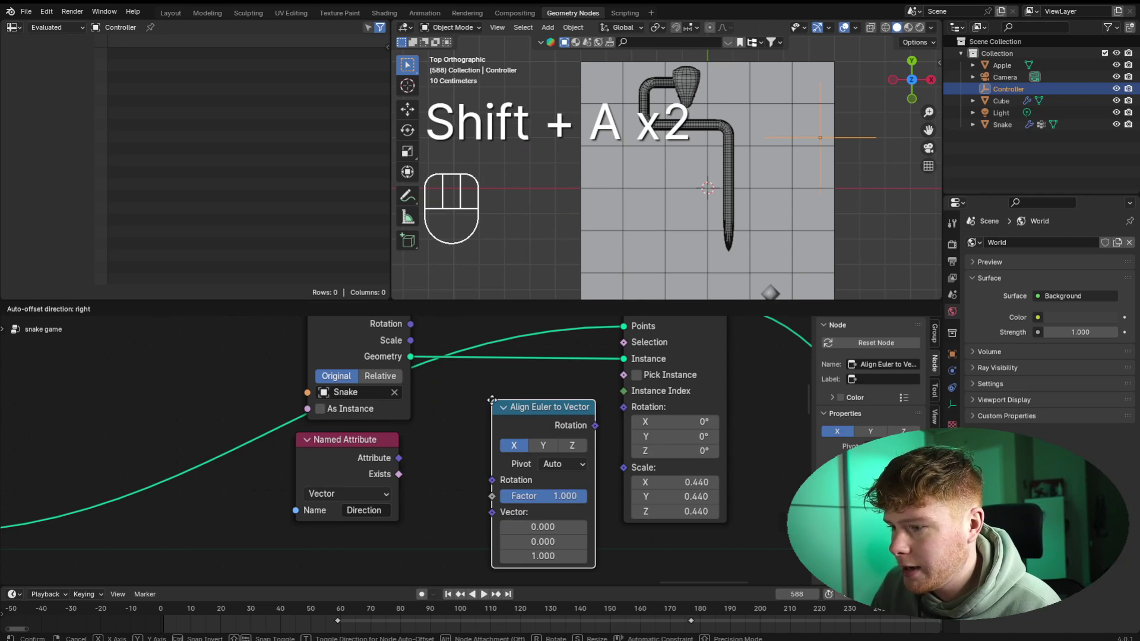
{"action": "left_click", "coordinate": [459, 399]}
- Connect the Direction attribute to Align Euler to Vector's Vector input and its Rotation output to Instance on Points' Rotation
{"action": "left_click_drag", "start_coordinate": [399, 458], "coordinate": [407, 462]}
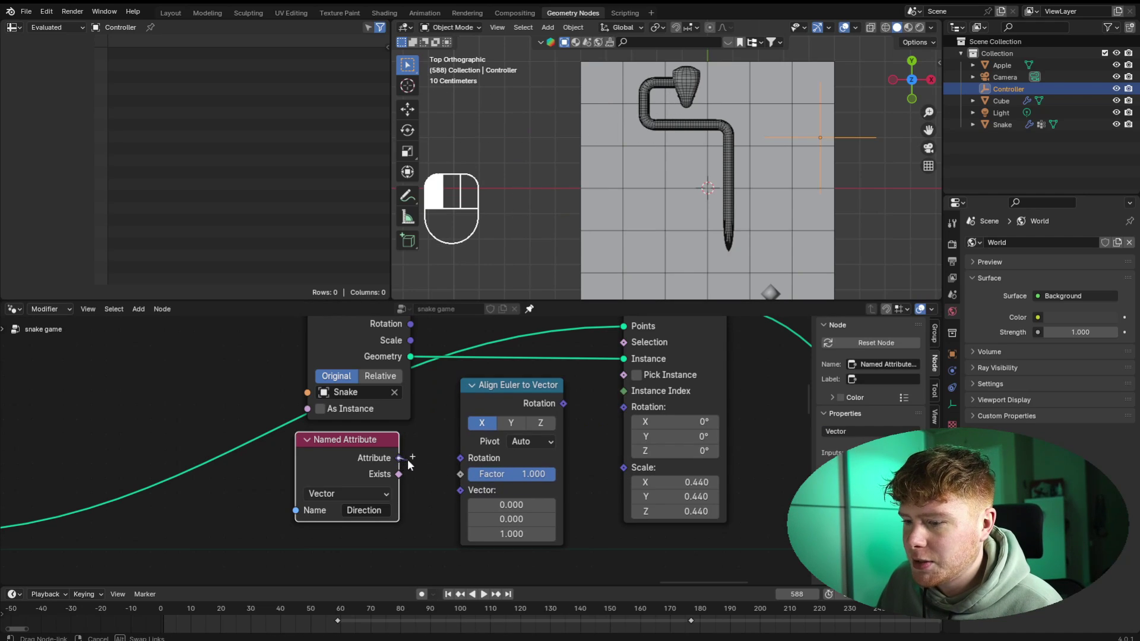
{"action": "left_click_drag", "start_coordinate": [452, 494], "coordinate": [456, 492]}
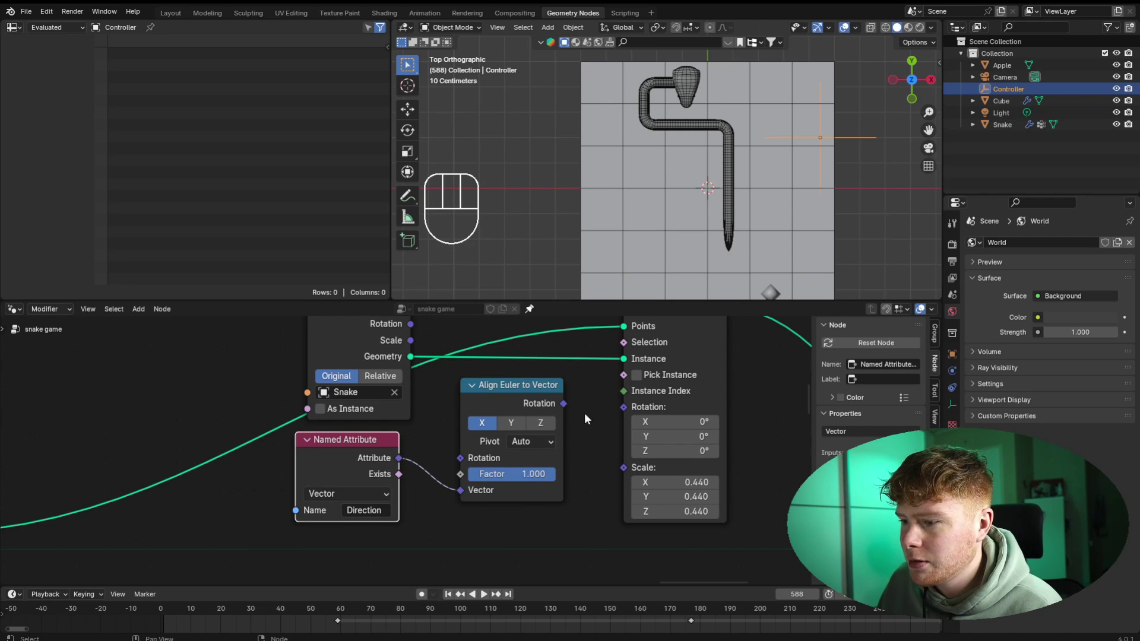
{"action": "middle_click_drag", "start_coordinate": [584, 419], "coordinate": [525, 442]}
{"action": "left_click_drag", "start_coordinate": [504, 427], "coordinate": [566, 438]}
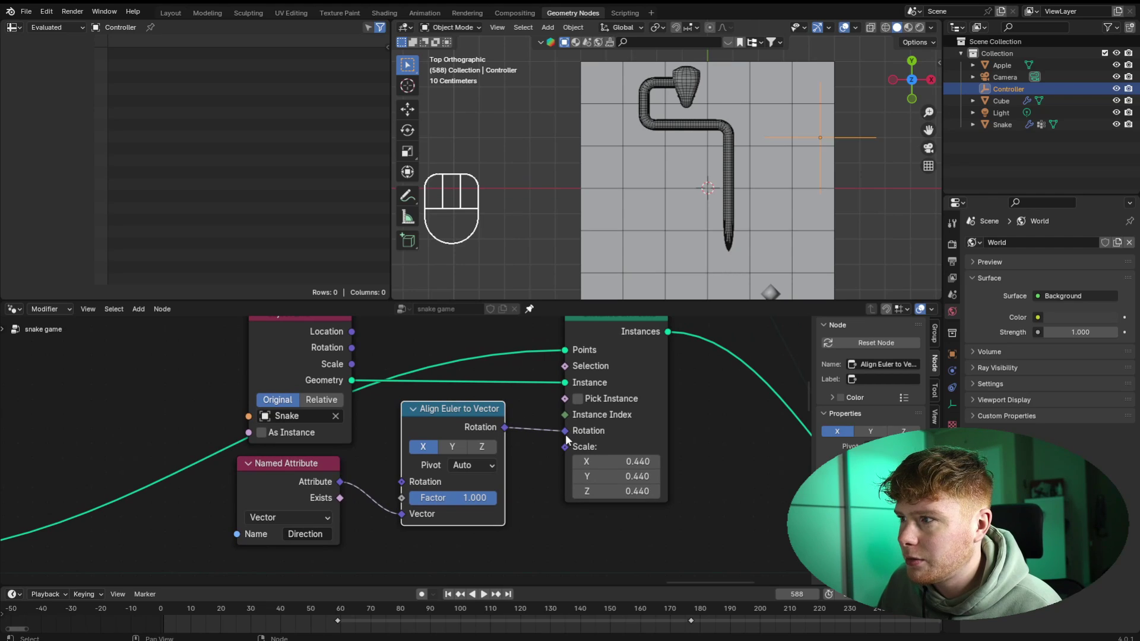
- Play the game and move the Controller to check which way the snake head faces when it travels
{"action": "key", "text": "space"}
{"action": "key", "text": "g"}
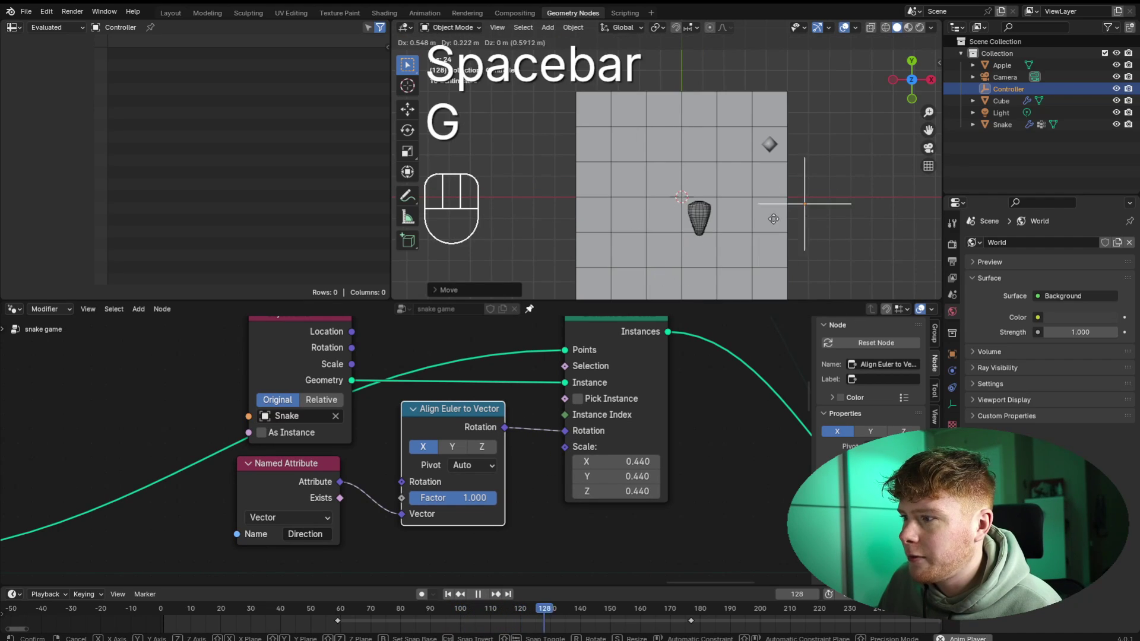
{"action": "key", "text": "space"}
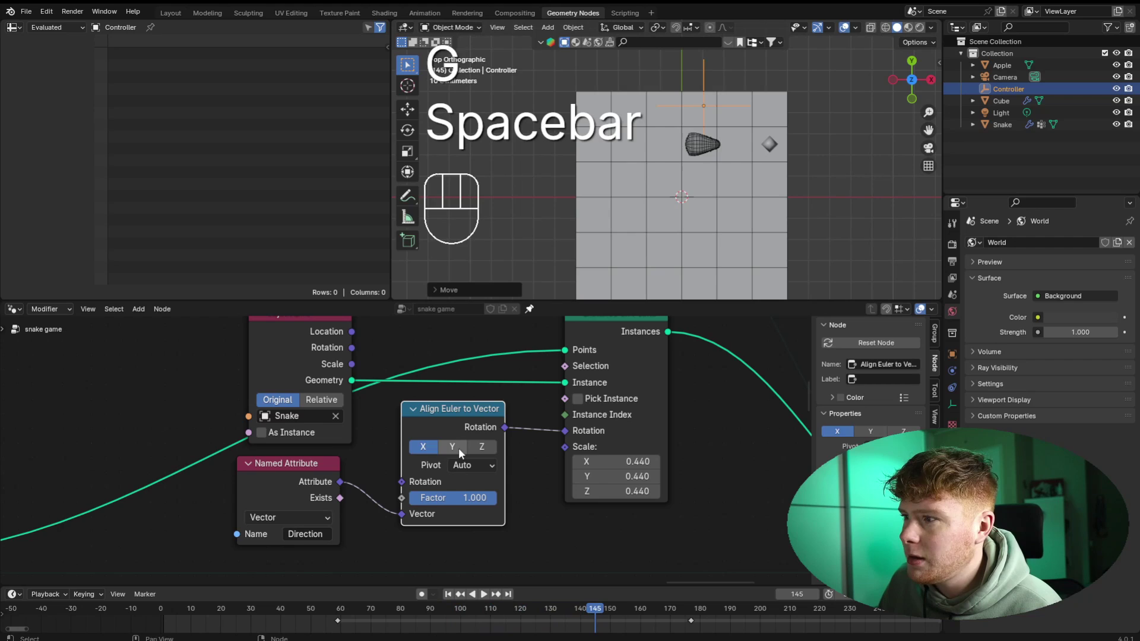
- Set the Align Euler to Vector axis to Y and play-test the head's orientation while steering the Controller
{"action": "left_click", "coordinate": [452, 446]}
{"action": "key", "text": "space"}
{"action": "key", "text": "g"}
{"action": "key", "text": "space"}
{"action": "key", "text": "g"}
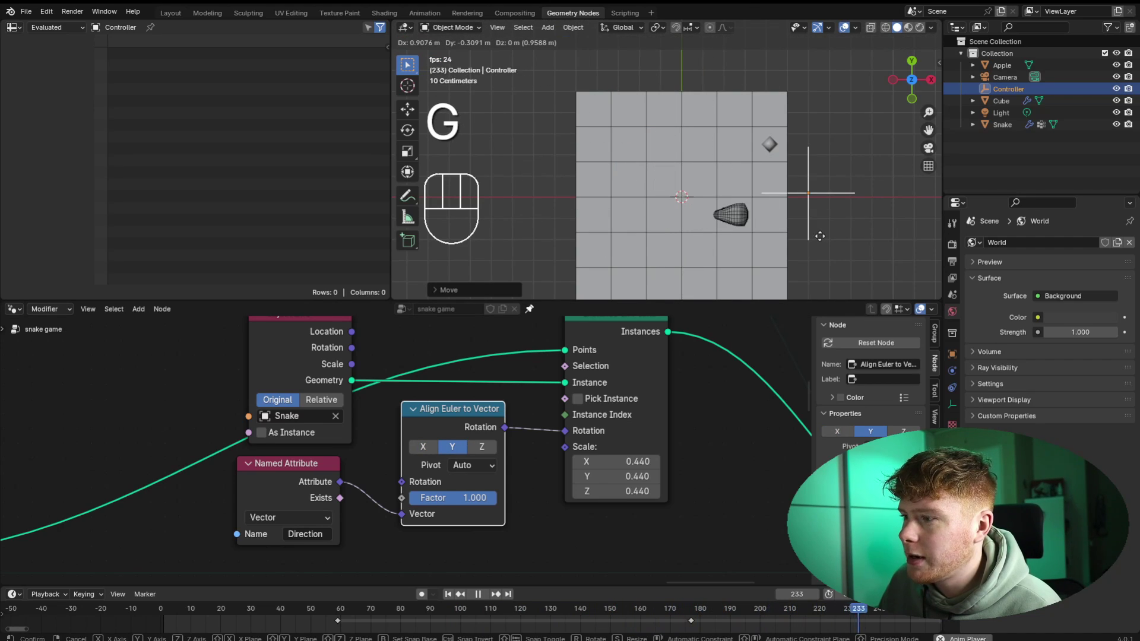
{"action": "left_click", "coordinate": [575, 210]}
{"action": "key", "text": "space"}
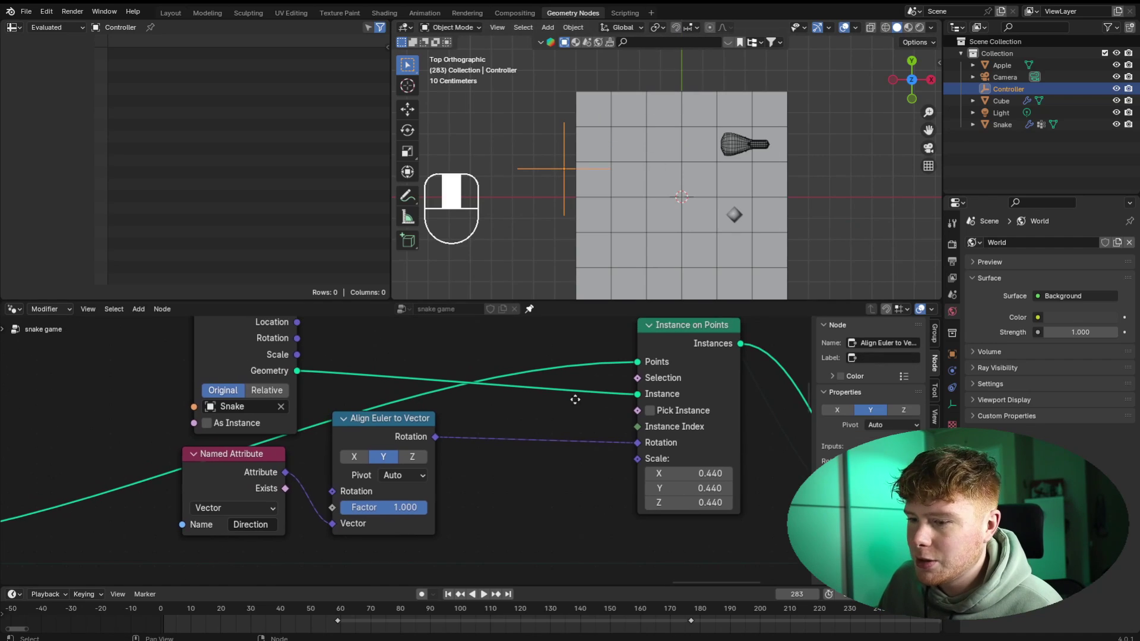
- Insert a Rotate Euler node between Align Euler to Vector and Instance on Points with its Z rotation set to 180°
{"action": "key", "text": "shift+a"}
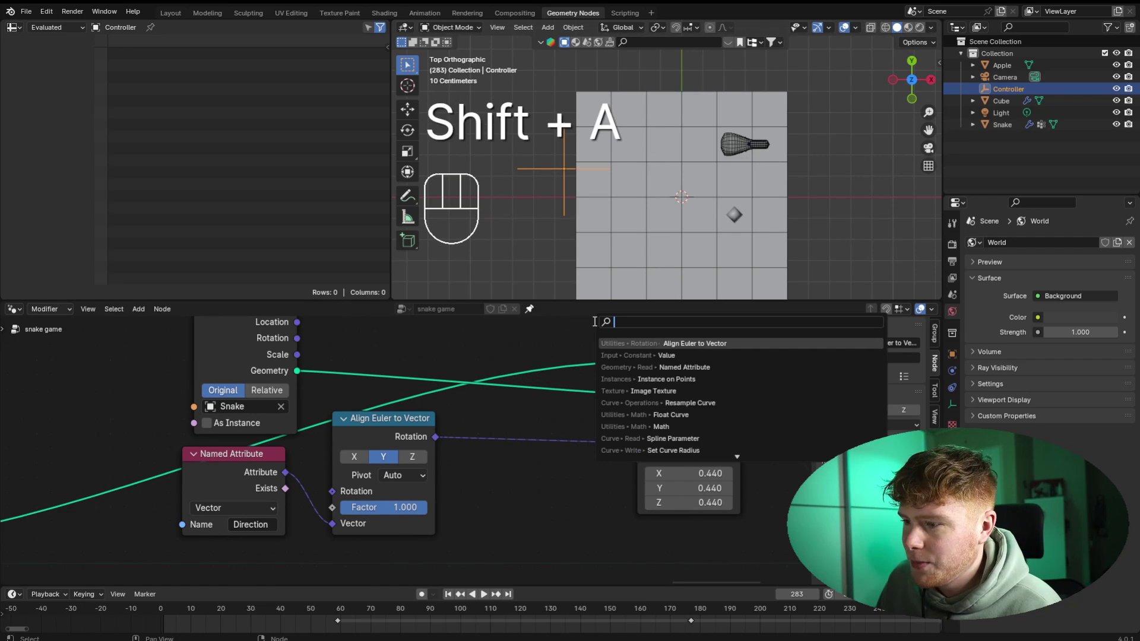
{"action": "type", "text": "rotate"}
{"action": "key", "text": "Return"}
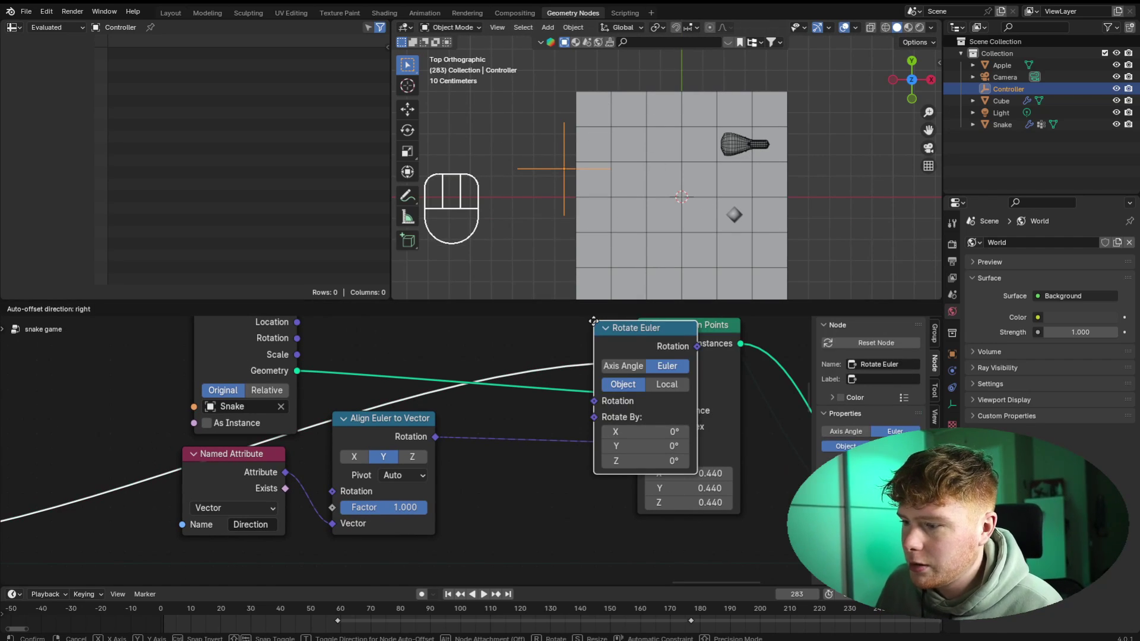
{"action": "left_click", "coordinate": [489, 402]}
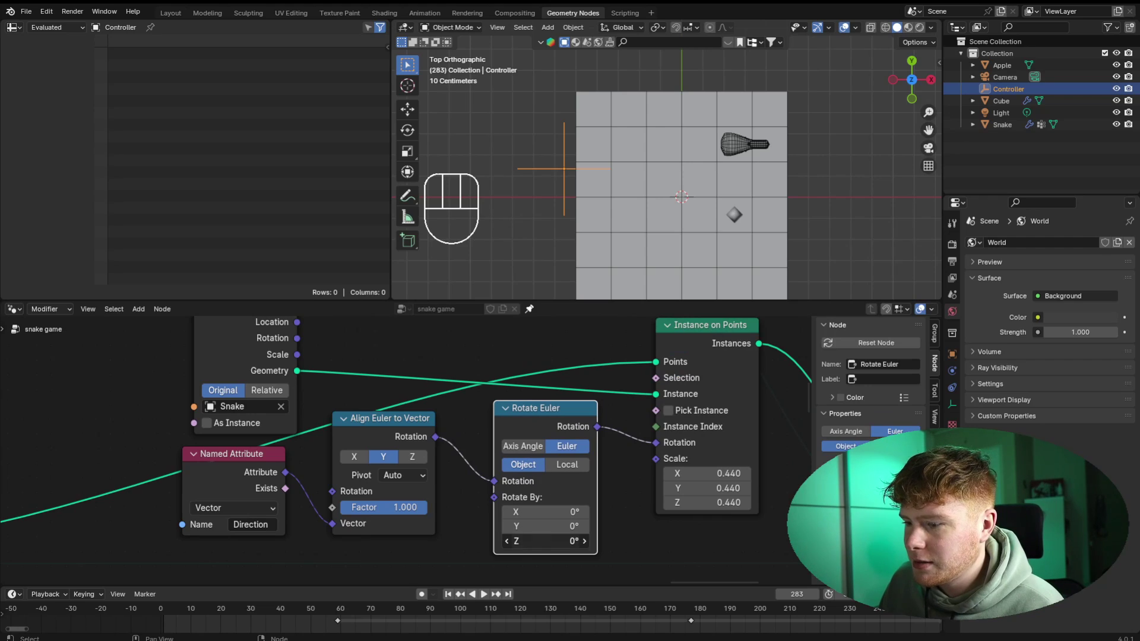
{"action": "key", "text": "Return"}
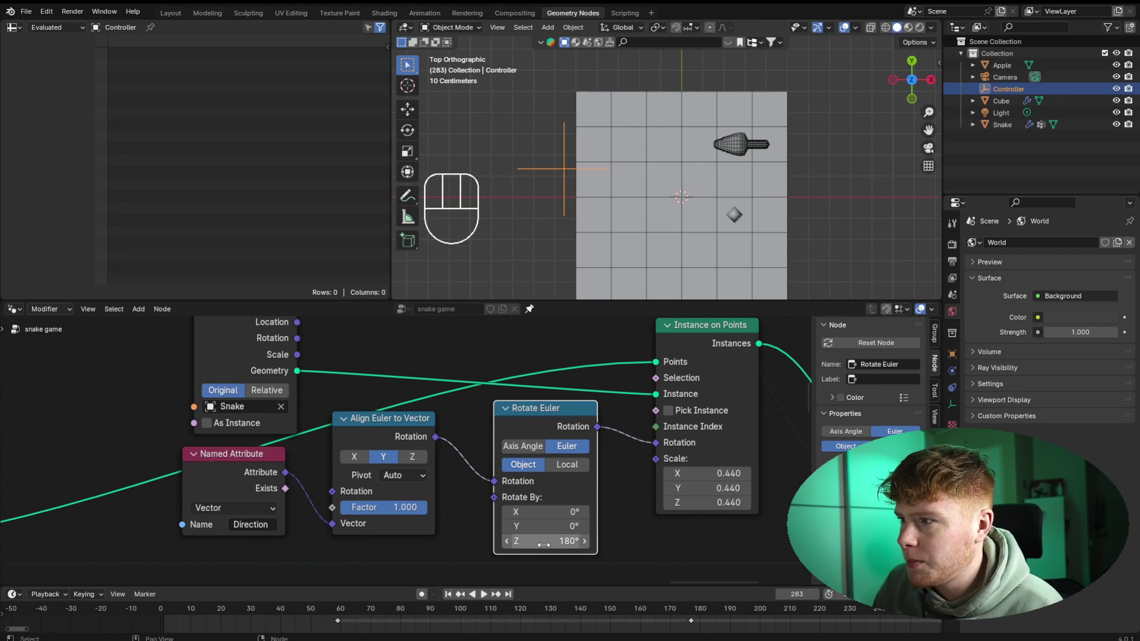
- Play the game and steer the Controller around the board to check that the snake head points along its travel direction
{"action": "key", "text": "space"}
{"action": "key", "text": "g"}
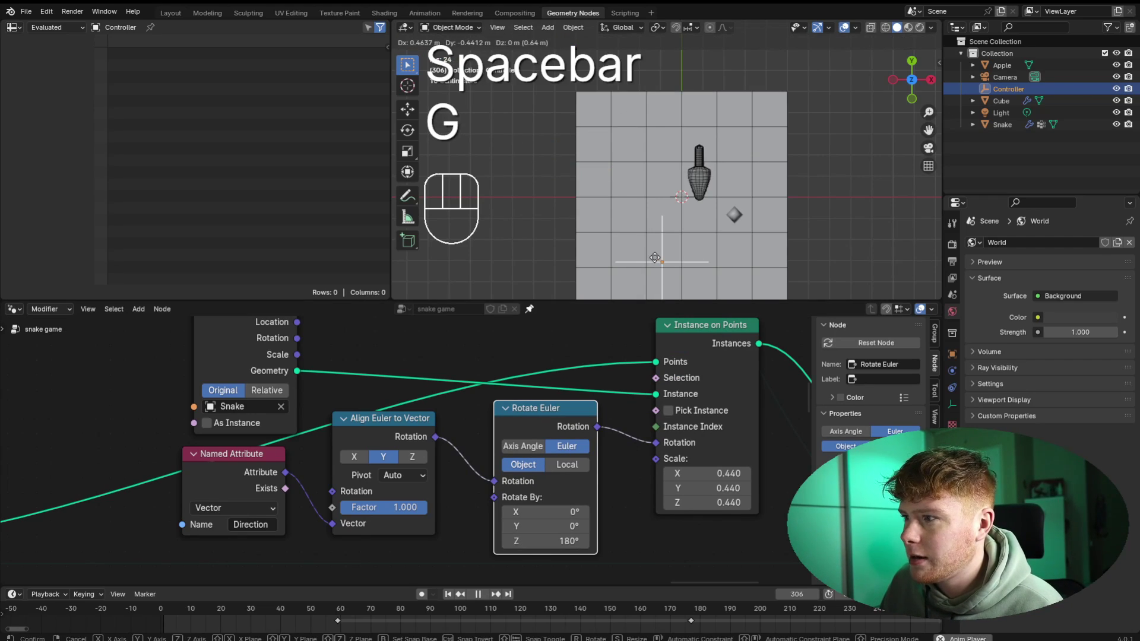
{"action": "key", "text": "g"}
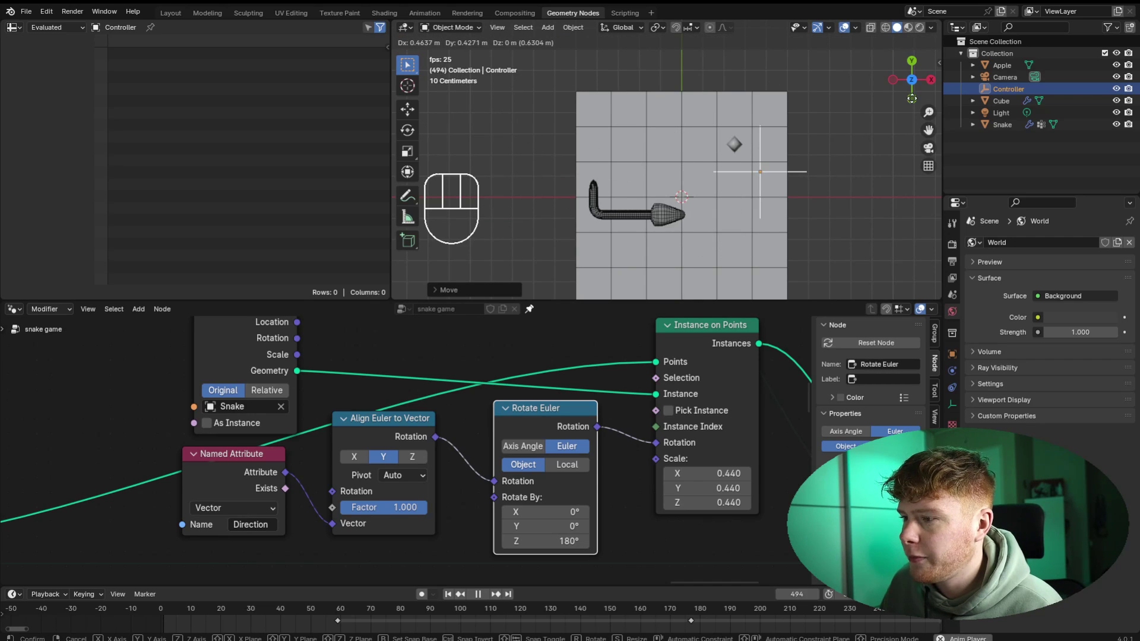
{"action": "key", "text": "space"}
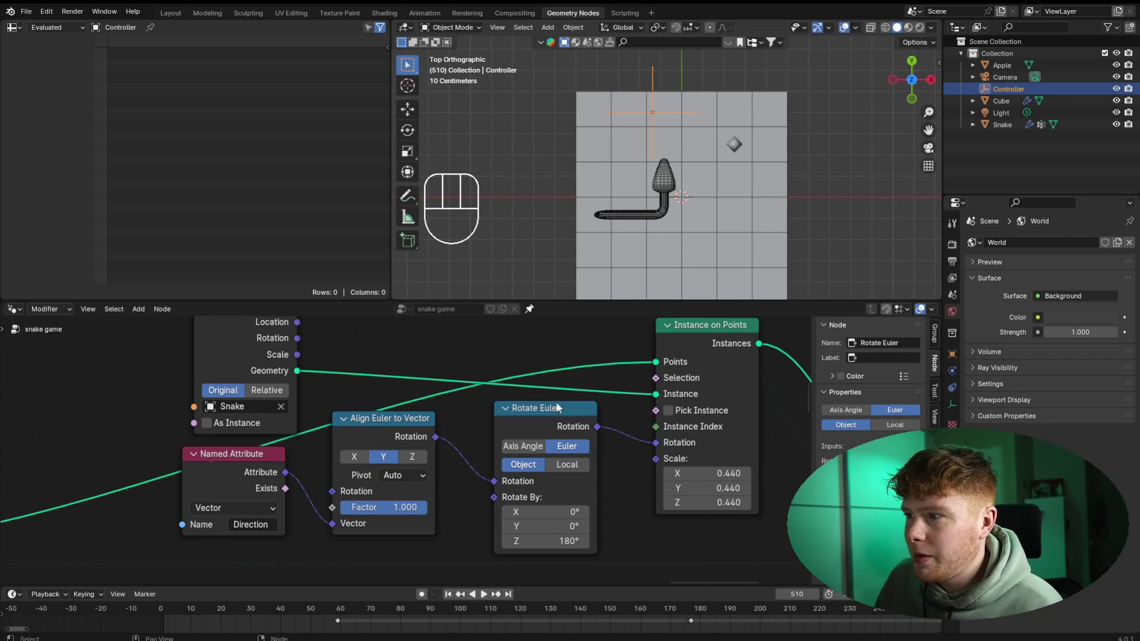
- Tidy the placement of the Align Euler to Vector and Rotate Euler nodes and inspect where the head meets the body in perspective
{"action": "scroll", "coordinate": [480, 455], "scroll_direction": "down", "scroll_amount": 1}
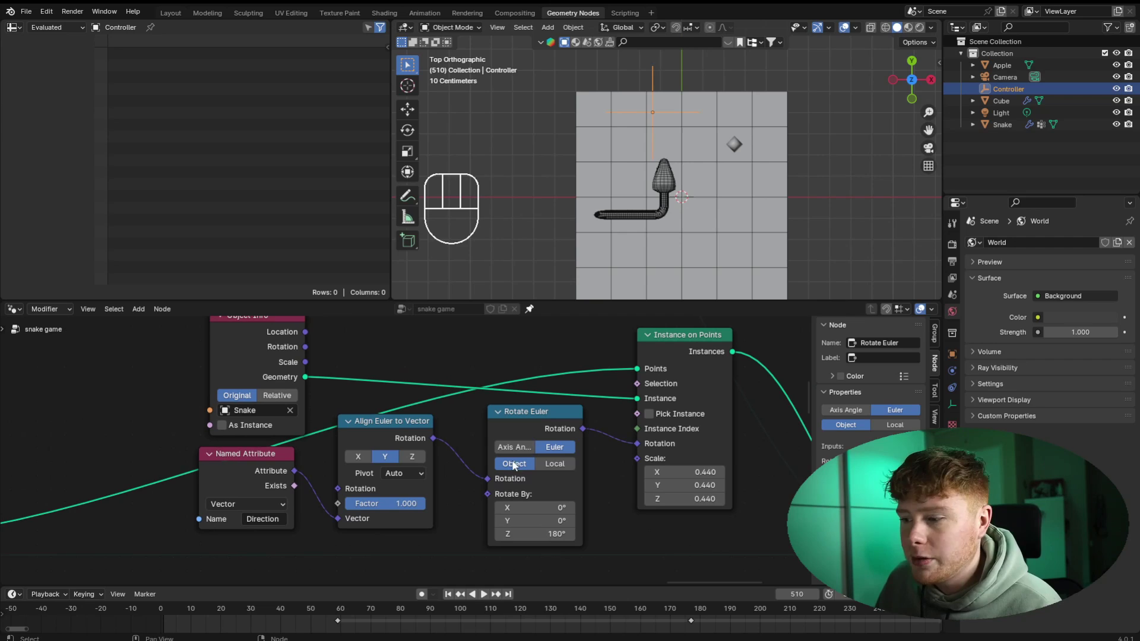
{"action": "middle_click_drag", "start_coordinate": [629, 516], "coordinate": [584, 490]}
{"action": "left_click_drag", "start_coordinate": [357, 424], "coordinate": [370, 420]}
{"action": "left_click_drag", "start_coordinate": [491, 404], "coordinate": [487, 397]}
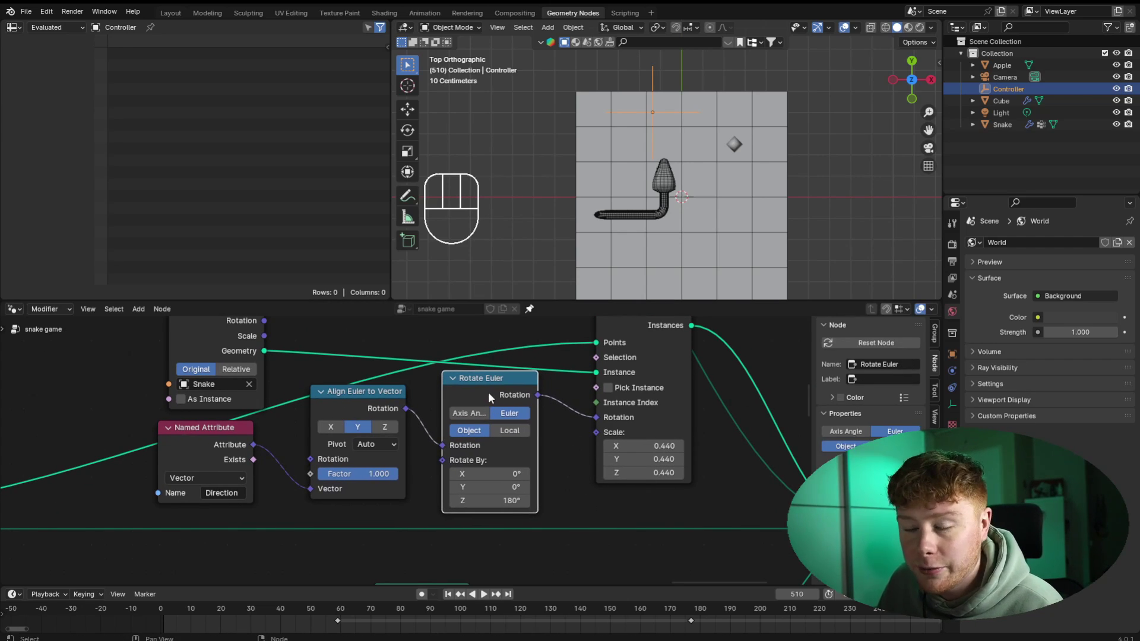
{"action": "middle_click_drag", "start_coordinate": [571, 424], "coordinate": [539, 440]}
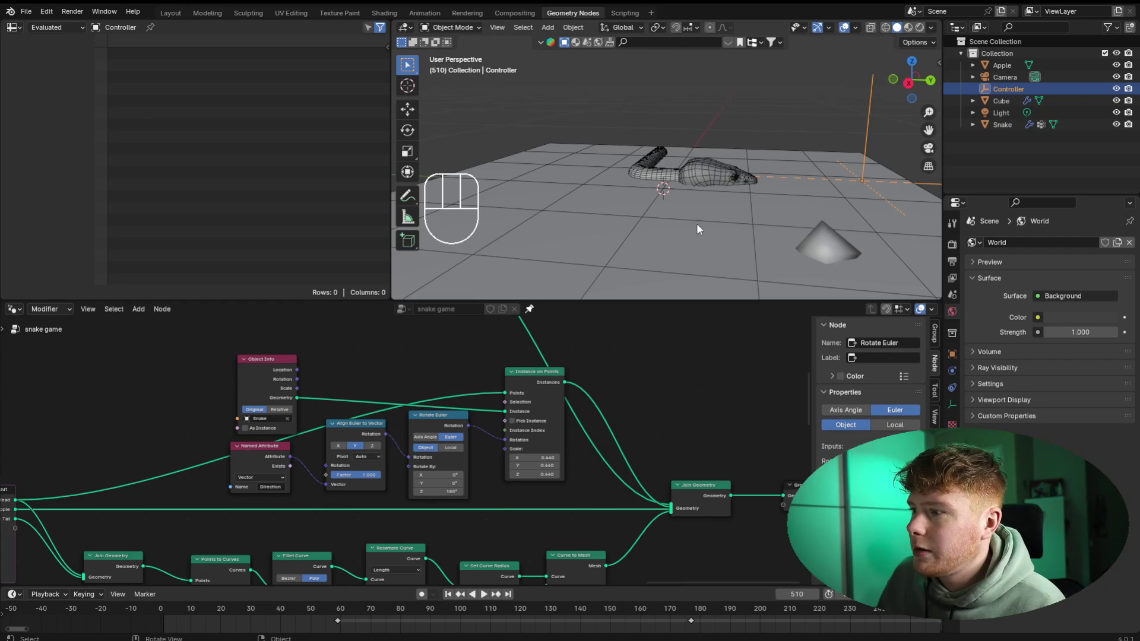
{"action": "scroll", "coordinate": [696, 223], "scroll_direction": "up", "scroll_amount": 5}
{"action": "middle_click_drag", "start_coordinate": [663, 222], "coordinate": [614, 130]}
{"action": "middle_click_drag", "start_coordinate": [624, 190], "coordinate": [664, 188]}
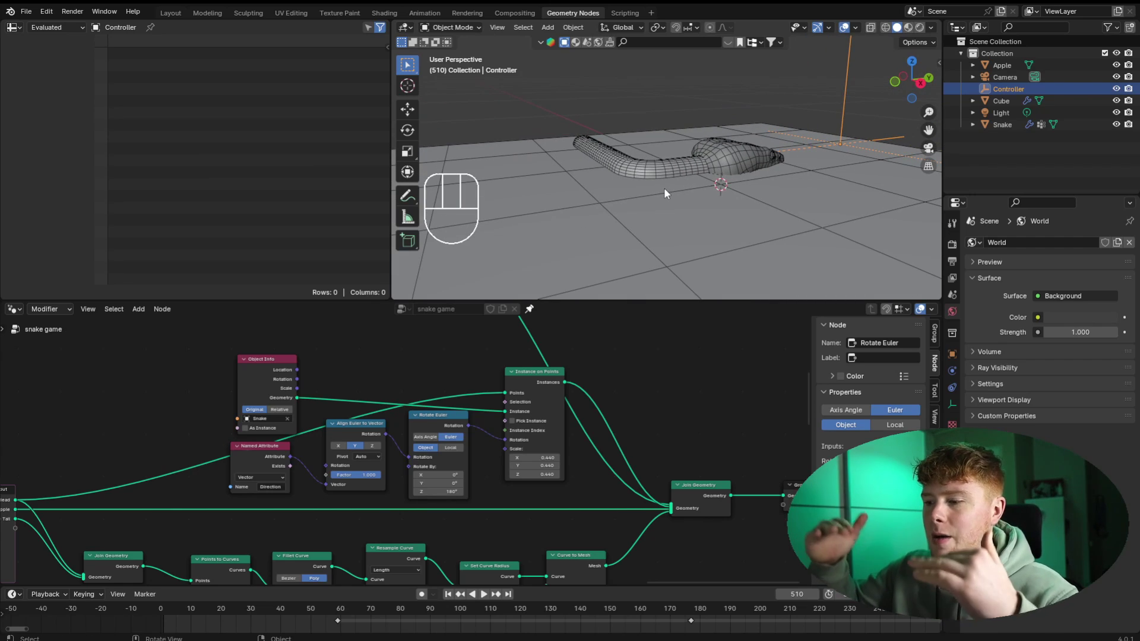
- Insert a Transform Geometry node between Curve to Mesh and Join Geometry and set its Z translation to 0.02 m
{"action": "middle_click_drag", "start_coordinate": [684, 554], "coordinate": [522, 401]}
{"action": "scroll", "coordinate": [517, 410], "scroll_direction": "up", "scroll_amount": 2}
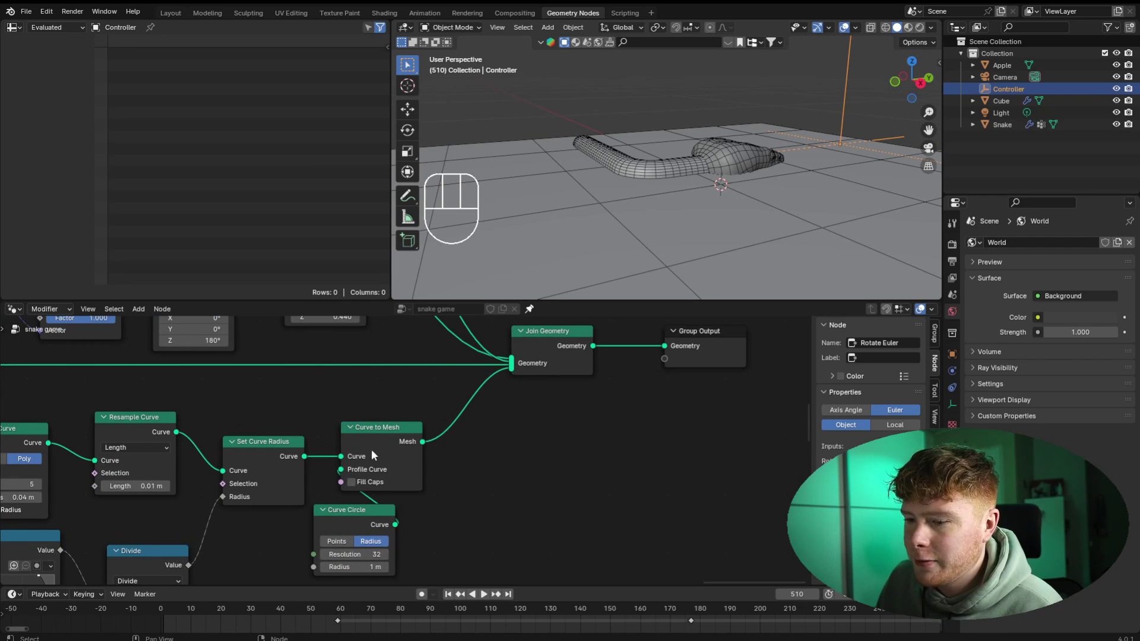
{"action": "key", "text": "shift+a"}
{"action": "type", "text": "transform"}
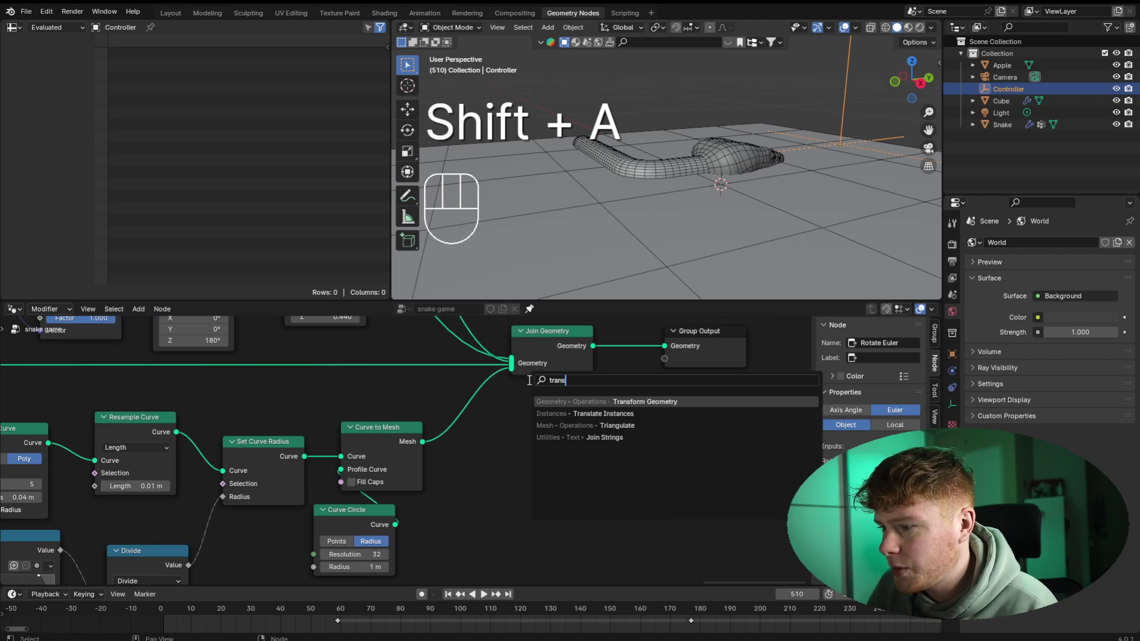
{"action": "key", "text": "Return"}
{"action": "left_click", "coordinate": [431, 405]}
{"action": "scroll", "coordinate": [597, 423], "scroll_direction": "up", "scroll_amount": 2}
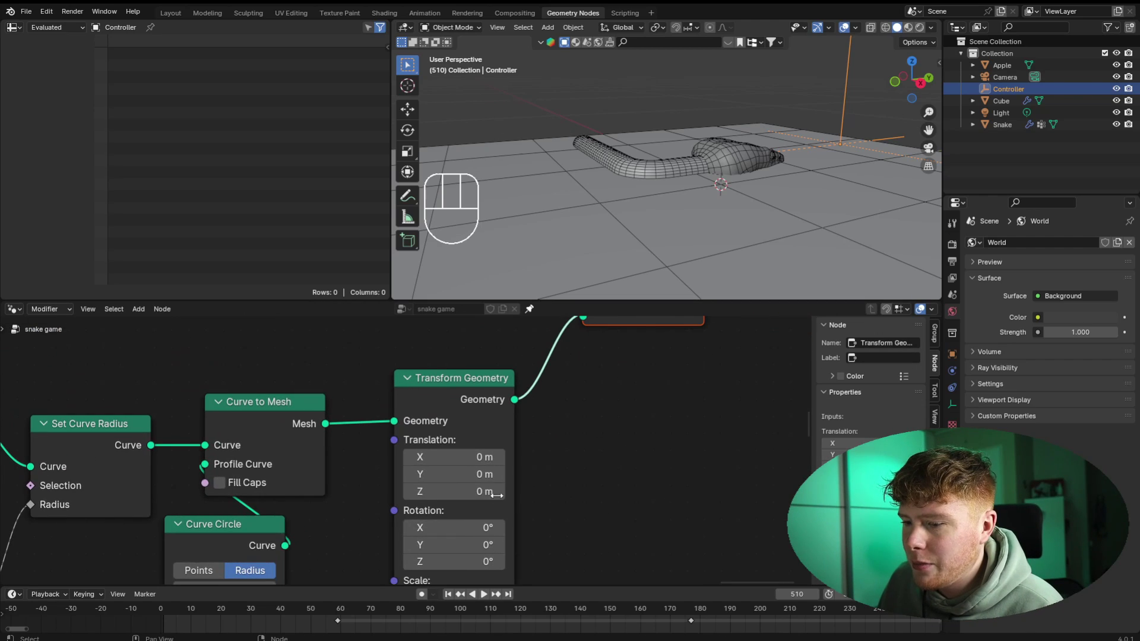
{"action": "left_click_drag", "start_coordinate": [451, 489], "coordinate": [465, 490], "text": "shift"}
{"action": "middle_click_drag", "start_coordinate": [805, 187], "coordinate": [783, 169]}
{"action": "scroll", "coordinate": [783, 170], "scroll_direction": "up", "scroll_amount": 3}
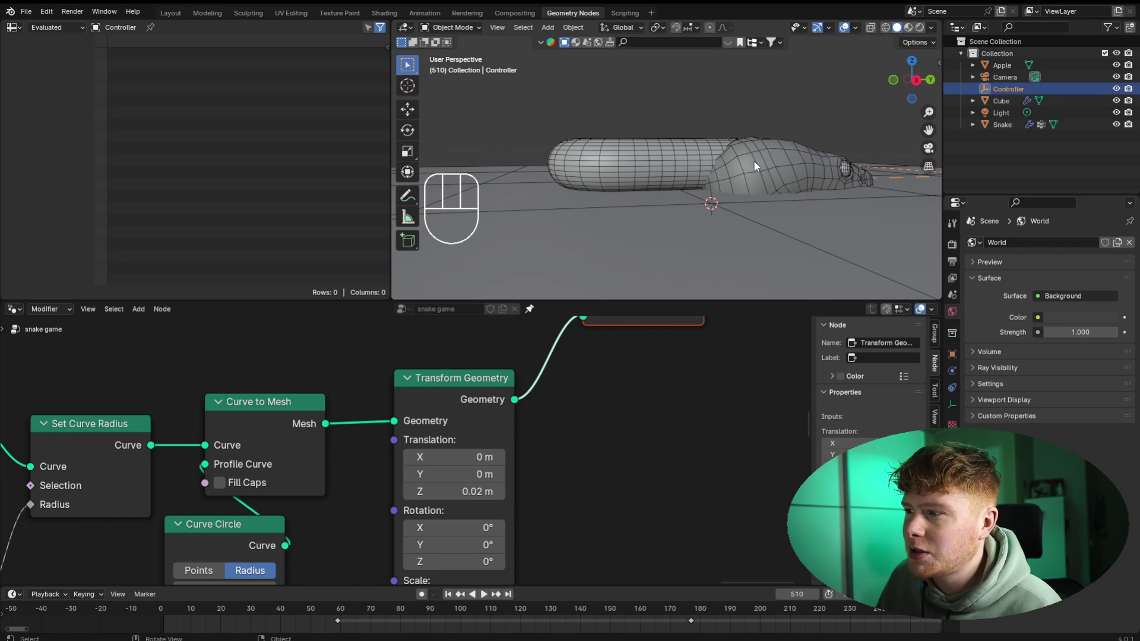
- Duplicate the Join Geometry node and insert the copy between Curve to Mesh and Transform Geometry
{"action": "scroll", "coordinate": [565, 418], "scroll_direction": "down", "scroll_amount": 4}
{"action": "middle_click_drag", "start_coordinate": [564, 418], "coordinate": [523, 459]}
{"action": "left_click_drag", "start_coordinate": [425, 460], "coordinate": [455, 466]}
{"action": "left_click", "coordinate": [551, 401]}
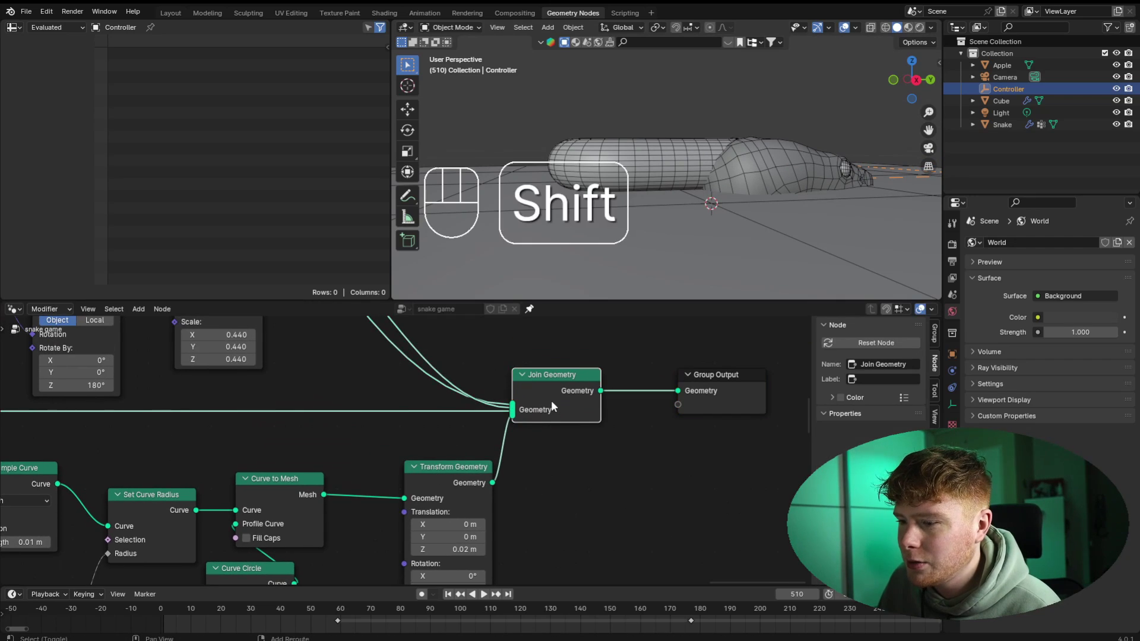
{"action": "key", "text": "shift+d"}
{"action": "left_click", "coordinate": [548, 490]}
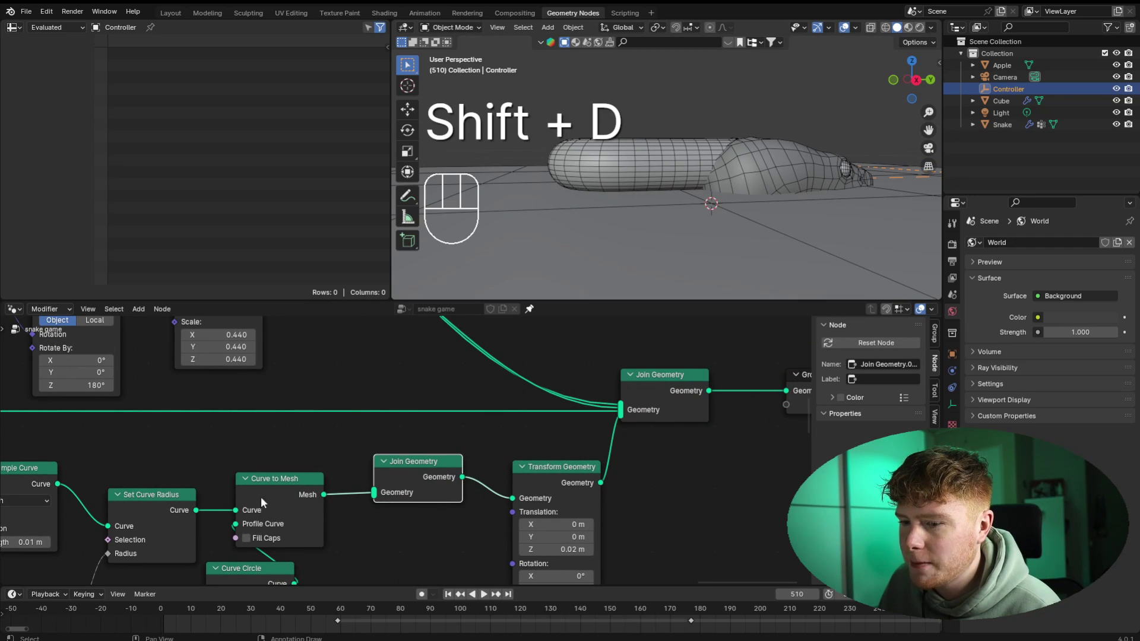
- Connect the head's Instance on Points output to the new Join Geometry and cut its link to the final Join Geometry
{"action": "scroll", "coordinate": [442, 407], "scroll_direction": "down", "scroll_amount": 2}
{"action": "middle_click_drag", "start_coordinate": [437, 404], "coordinate": [540, 461]}
{"action": "middle_click_drag", "start_coordinate": [437, 382], "coordinate": [440, 408]}
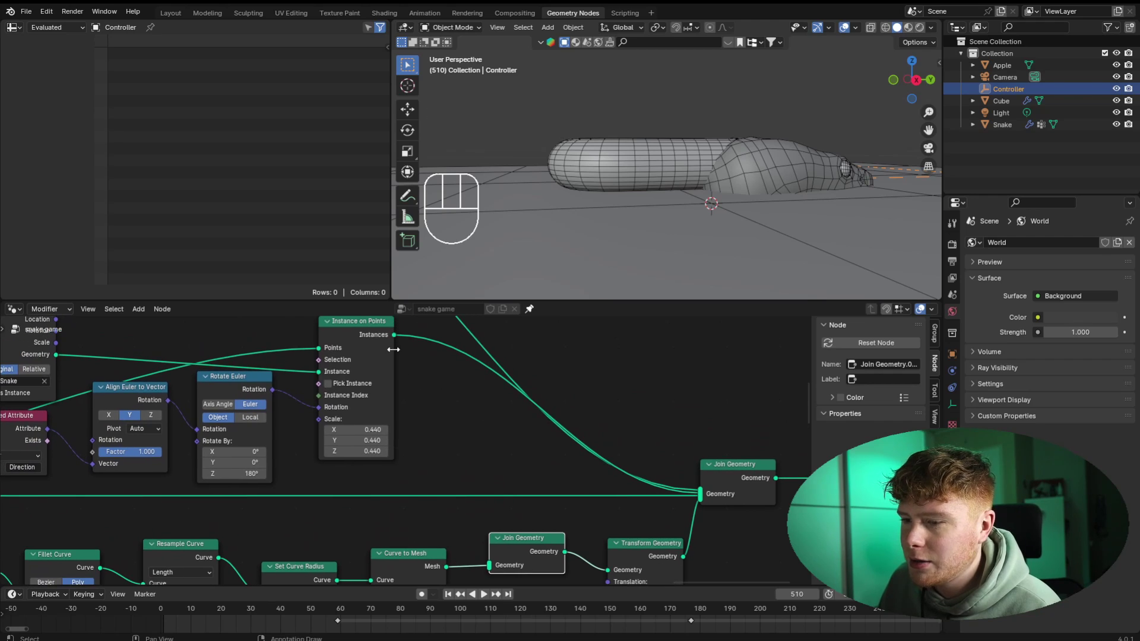
{"action": "left_click_drag", "start_coordinate": [394, 335], "coordinate": [475, 554]}
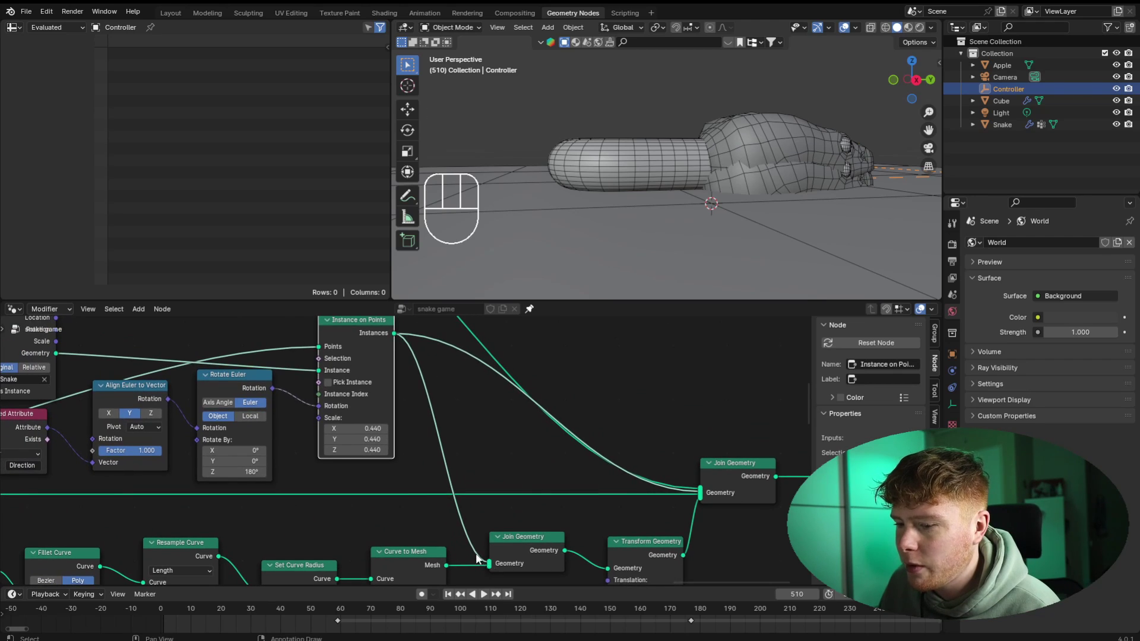
{"action": "middle_click_drag", "start_coordinate": [622, 515], "coordinate": [500, 414]}
{"action": "middle_click_drag", "start_coordinate": [621, 386], "coordinate": [596, 429]}
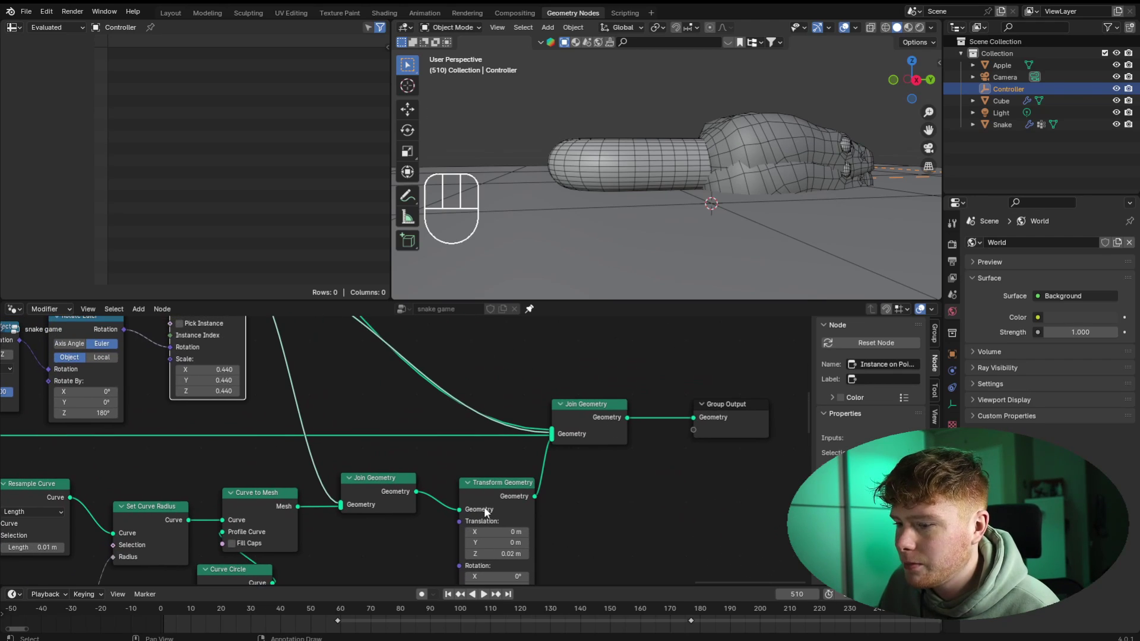
{"action": "middle_click_drag", "start_coordinate": [519, 468], "coordinate": [579, 529]}
{"action": "right_click_drag", "start_coordinate": [354, 325], "coordinate": [390, 419], "text": "ctrl"}
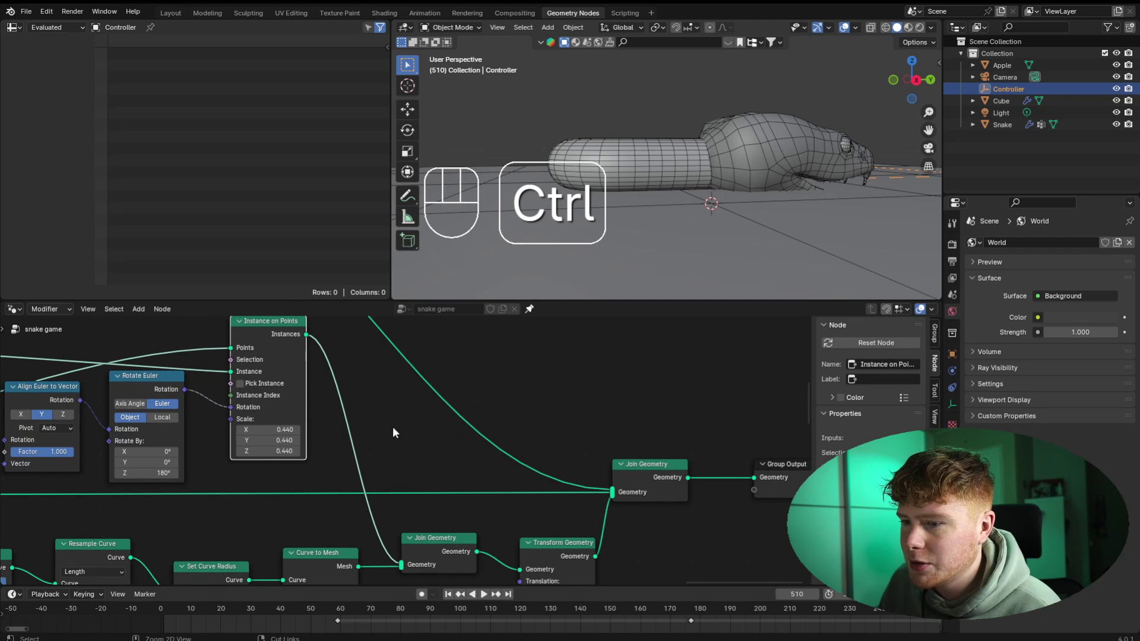
- Raise the whole snake by setting Transform Geometry's Z translation to 0.03 m
{"action": "scroll", "coordinate": [813, 172], "scroll_direction": "down", "scroll_amount": 6}
{"action": "middle_click_drag", "start_coordinate": [814, 173], "coordinate": [791, 178]}
{"action": "scroll", "coordinate": [789, 180], "scroll_direction": "up", "scroll_amount": 5}
{"action": "middle_click_drag", "start_coordinate": [575, 531], "coordinate": [542, 420]}
{"action": "scroll", "coordinate": [539, 469], "scroll_direction": "up", "scroll_amount": 2}
{"action": "left_click_drag", "start_coordinate": [536, 515], "coordinate": [547, 515], "text": "shift"}
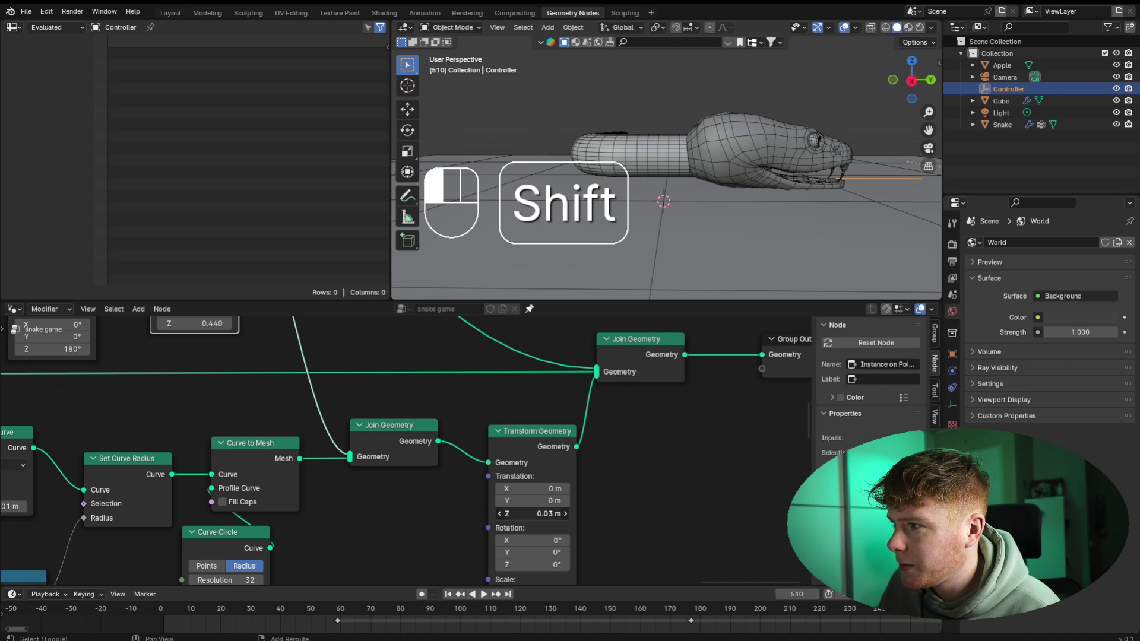
{"action": "middle_click_drag", "start_coordinate": [628, 212], "coordinate": [607, 133]}
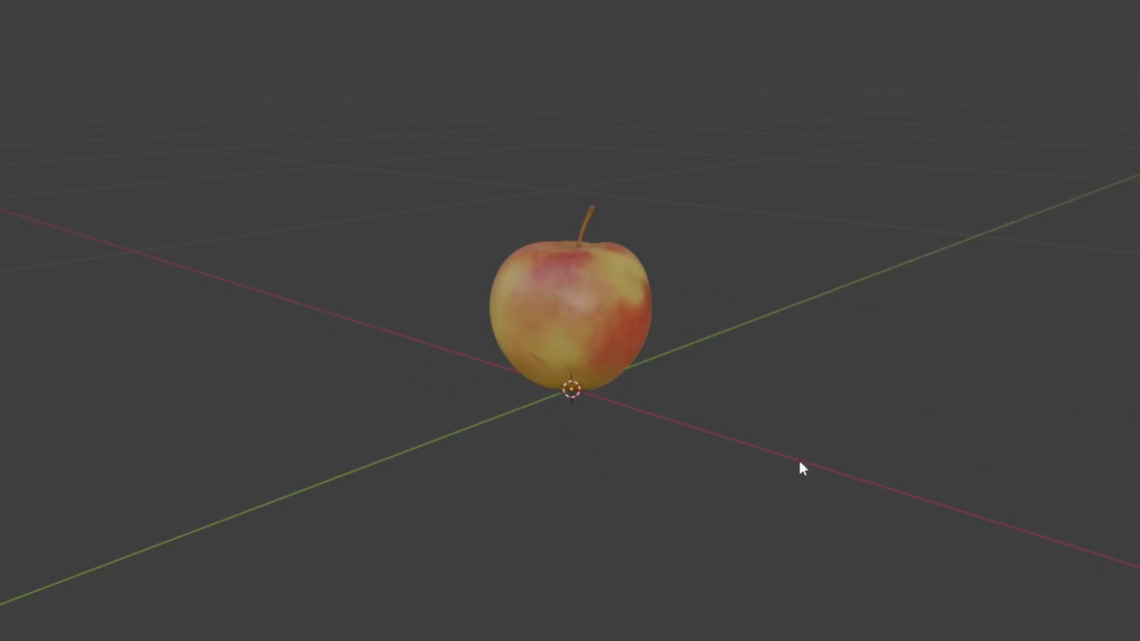
- Duplicate the head's Instance on Points node and place the copy above the original
{"action": "middle_click_drag", "start_coordinate": [800, 465], "coordinate": [517, 466]}
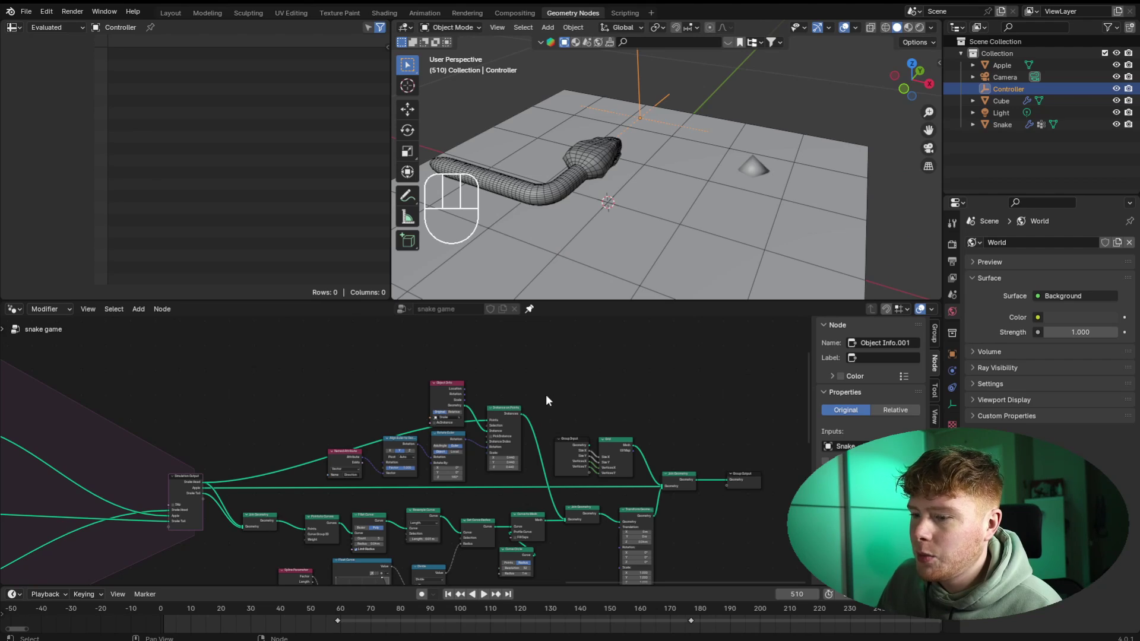
{"action": "scroll", "coordinate": [550, 403], "scroll_direction": "up", "scroll_amount": 4}
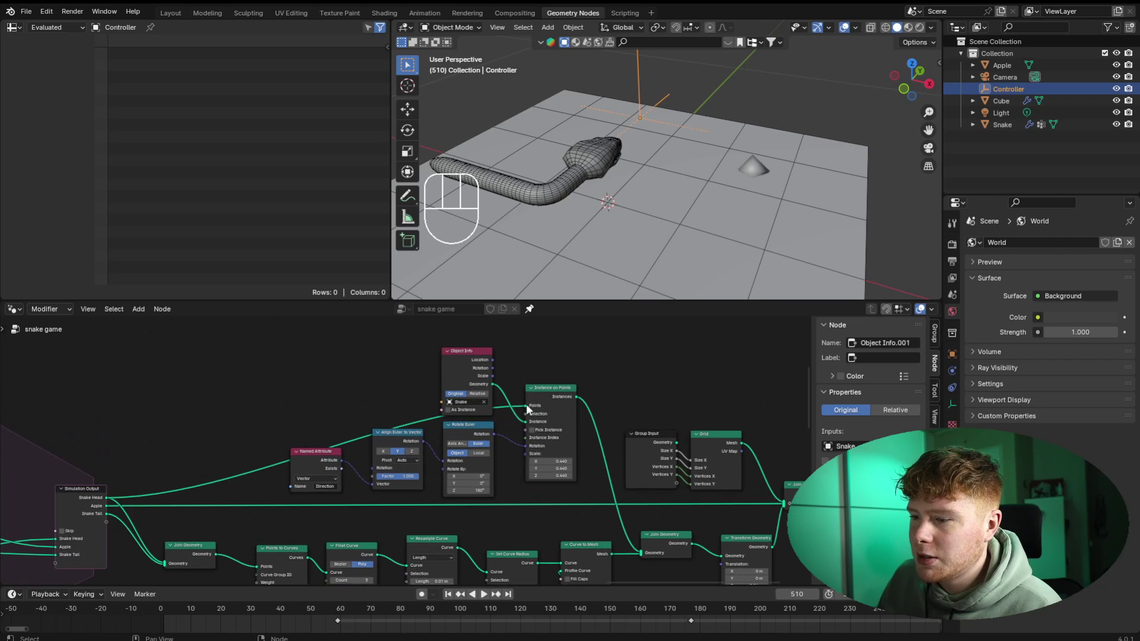
{"action": "scroll", "coordinate": [451, 453], "scroll_direction": "down", "scroll_amount": 3}
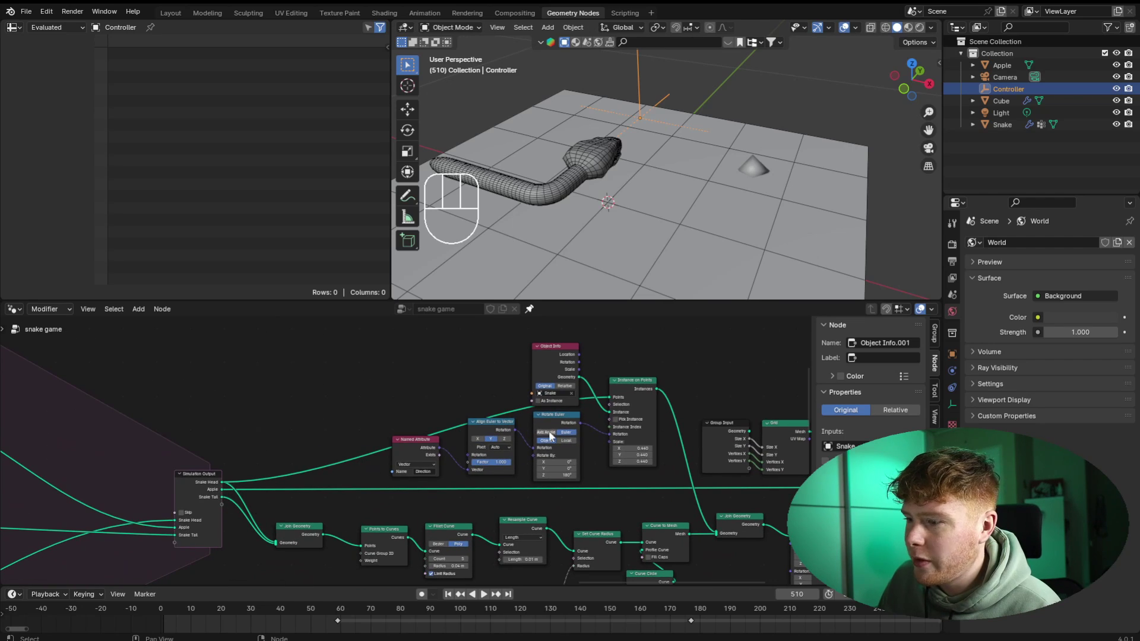
{"action": "scroll", "coordinate": [550, 437], "scroll_direction": "up", "scroll_amount": 2}
{"action": "left_click", "coordinate": [596, 455]}
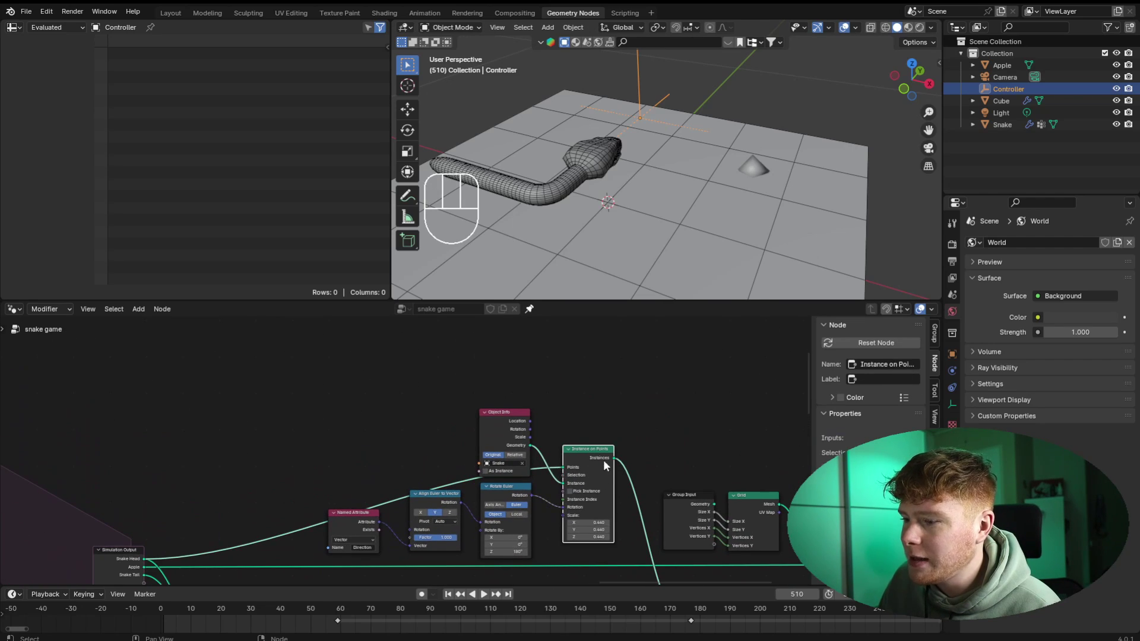
{"action": "middle_click_drag", "start_coordinate": [604, 465], "coordinate": [544, 477]}
{"action": "key", "text": "shift+d"}
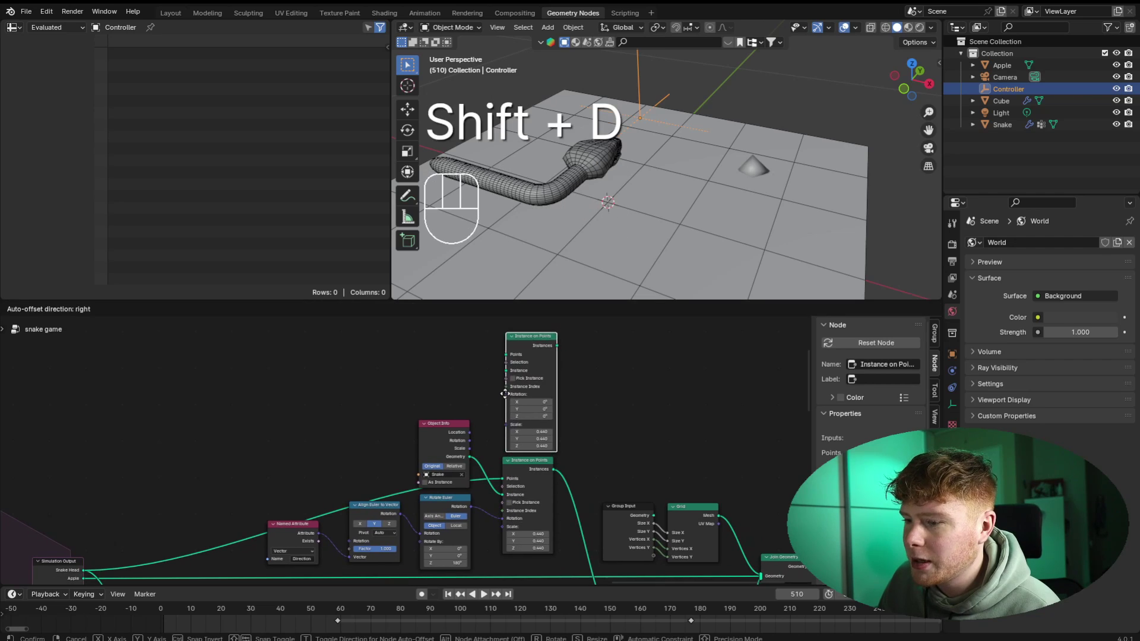
{"action": "left_click", "coordinate": [503, 392]}
- Connect the Simulation Output's Apple socket to the Points input of the duplicated Instance on Points node
{"action": "middle_click_drag", "start_coordinate": [397, 443], "coordinate": [514, 417]}
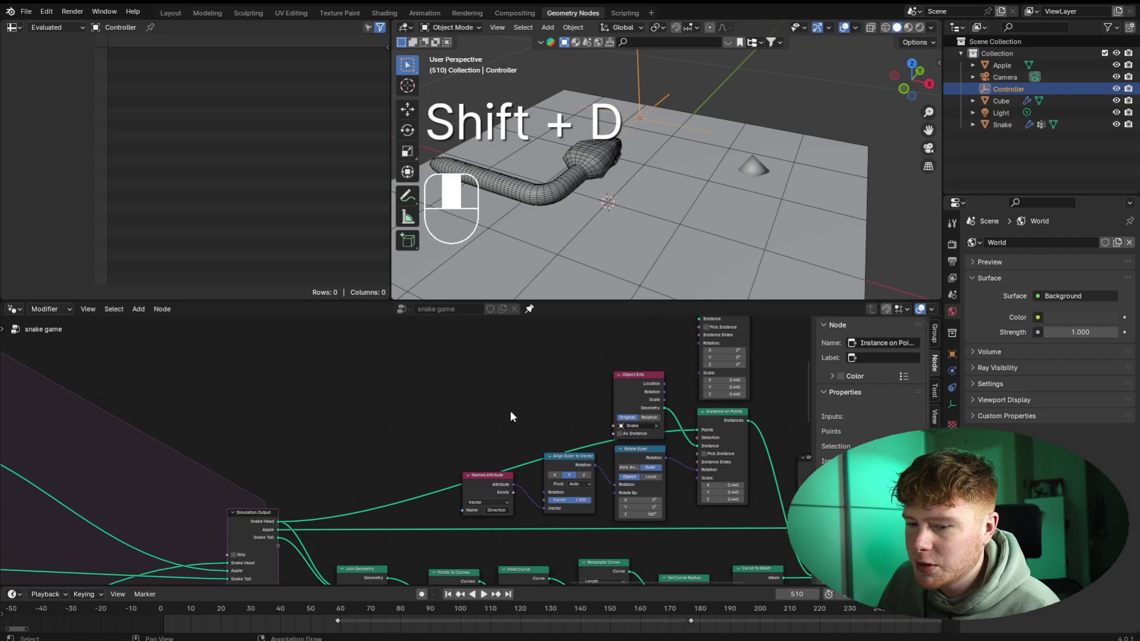
{"action": "left_click_drag", "start_coordinate": [593, 378], "coordinate": [700, 346]}
{"action": "middle_click_drag", "start_coordinate": [765, 396], "coordinate": [755, 402]}
{"action": "scroll", "coordinate": [754, 402], "scroll_direction": "up", "scroll_amount": 2}
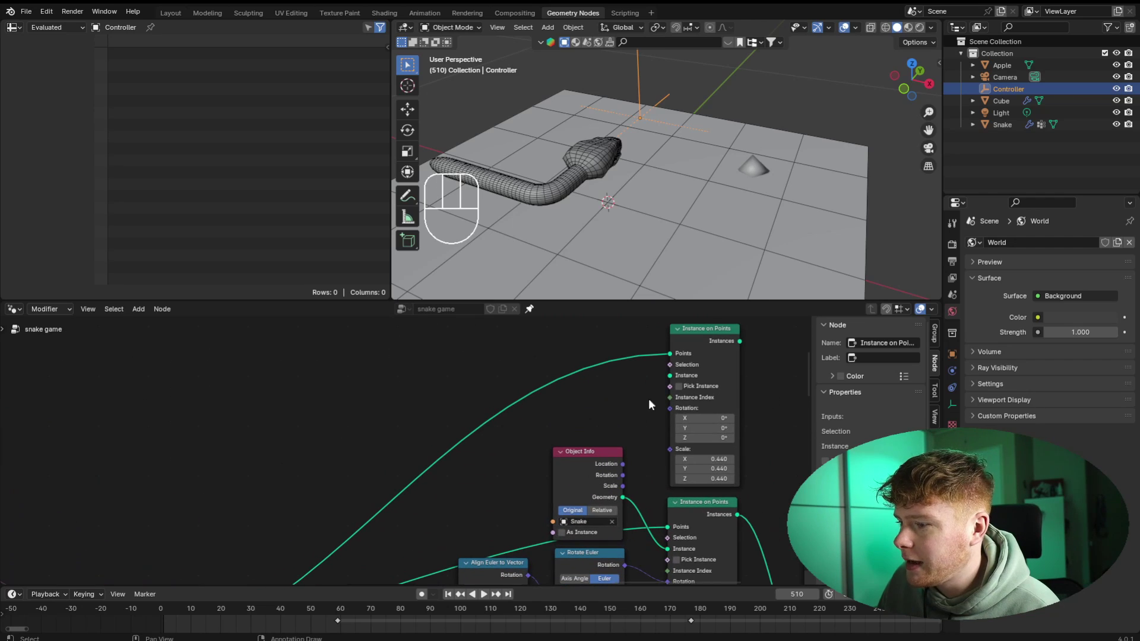
- Add an Object Info node for the Apple object and connect its Geometry to the duplicated node's Instance input
{"action": "left_click_drag", "start_coordinate": [1003, 65], "coordinate": [629, 323]}
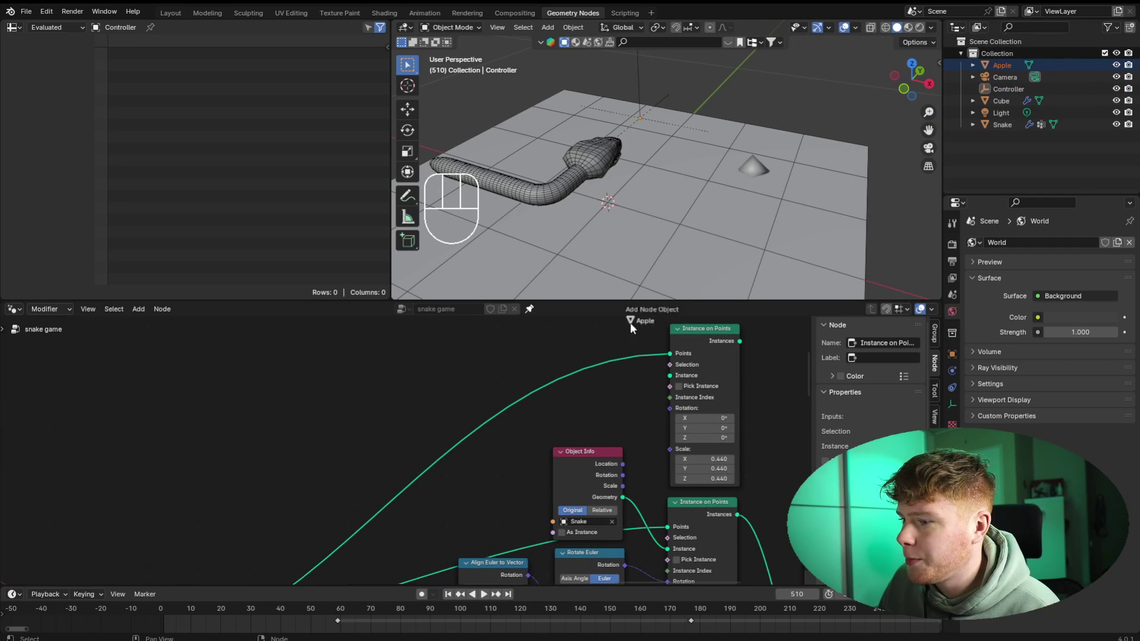
{"action": "left_click_drag", "start_coordinate": [426, 365], "coordinate": [427, 365]}
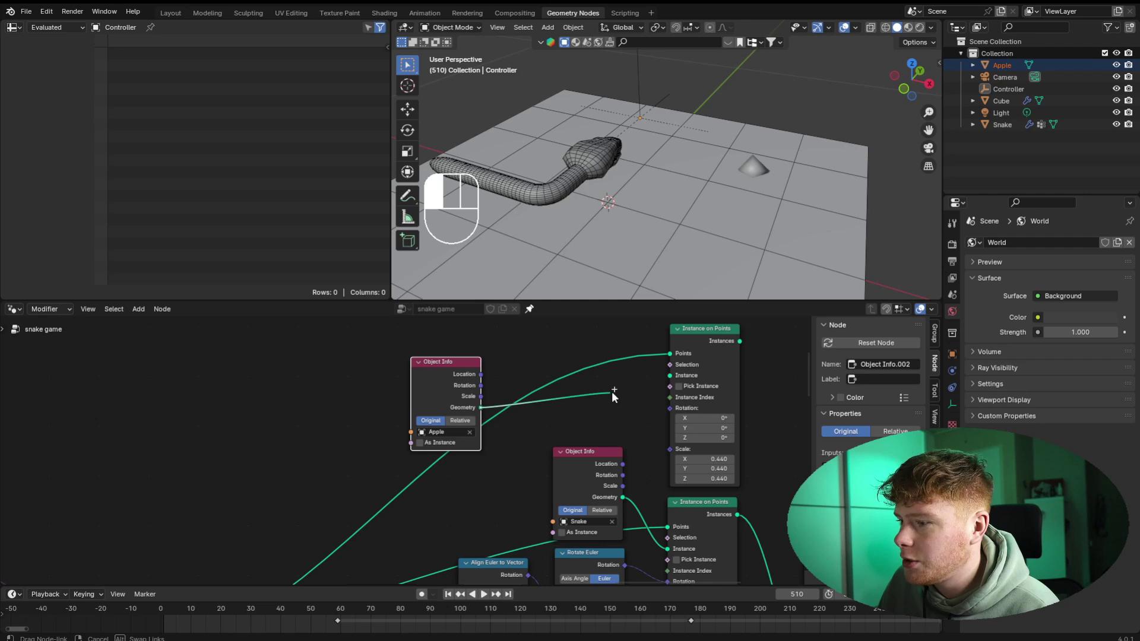
{"action": "left_click_drag", "start_coordinate": [666, 376], "coordinate": [665, 380]}
{"action": "scroll", "coordinate": [518, 408], "scroll_direction": "down", "scroll_amount": 3}
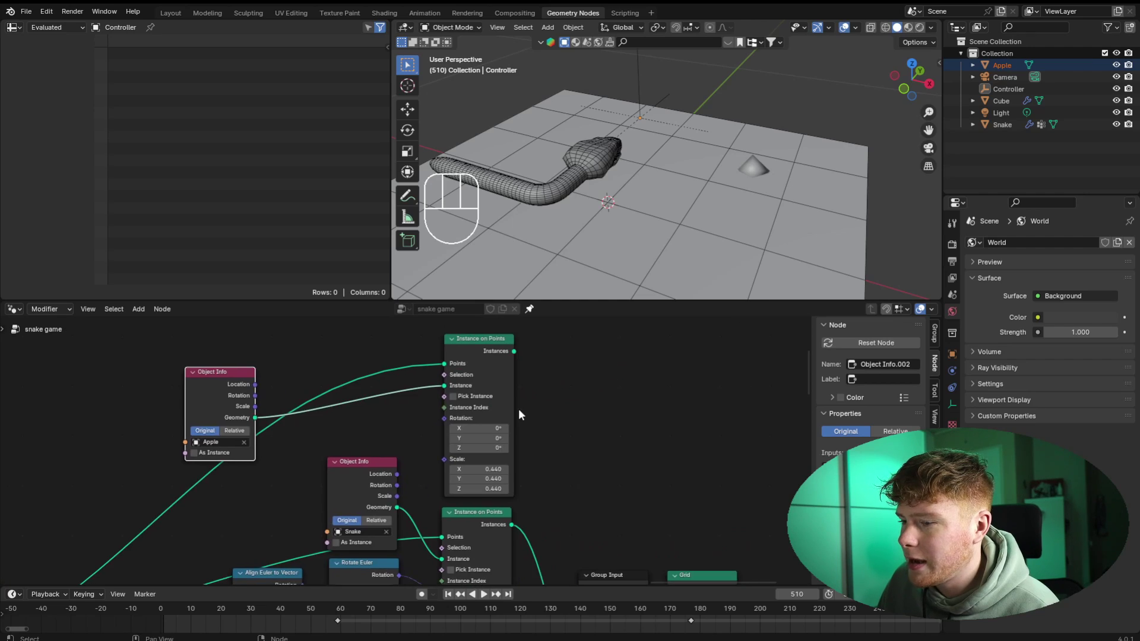
- Connect the apple's Instance on Points output to the final Join Geometry in place of the direct Apple link
{"action": "scroll", "coordinate": [457, 380], "scroll_direction": "up", "scroll_amount": 2}
{"action": "left_click_drag", "start_coordinate": [422, 336], "coordinate": [624, 560]}
{"action": "middle_click_drag", "start_coordinate": [623, 556], "coordinate": [669, 505]}
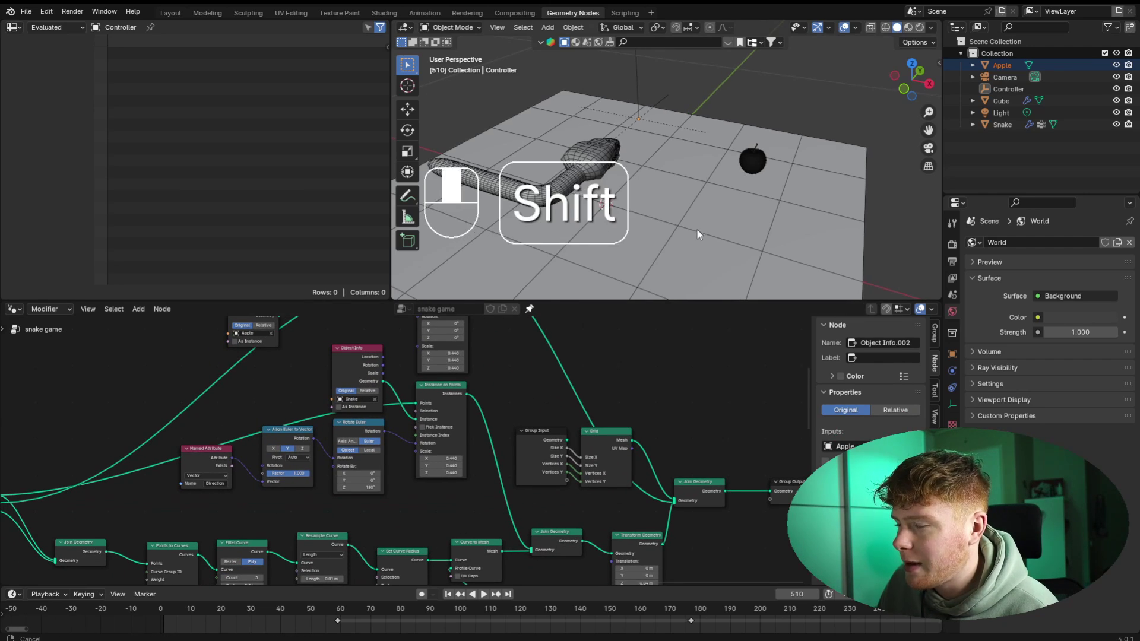
- Set the apple instance scale to 0.640 on X, Y and Z and switch the viewport to Material Preview
{"action": "middle_click_drag", "start_coordinate": [696, 229], "coordinate": [617, 262]}
{"action": "scroll", "coordinate": [485, 479], "scroll_direction": "up", "scroll_amount": 3}
{"action": "mouse_move", "coordinate": [490, 443]}
{"action": "left_mouse_down"}
{"action": "mouse_move", "coordinate": [491, 453]}
{"action": "mouse_move", "coordinate": [491, 443]}
{"action": "mouse_move", "coordinate": [522, 454]}
{"action": "mouse_move", "coordinate": [502, 454]}
{"action": "left_mouse_up"}
{"action": "scroll", "coordinate": [688, 108], "scroll_direction": "down", "scroll_amount": 7}
{"action": "middle_click_drag", "start_coordinate": [717, 148], "coordinate": [770, 158]}
{"action": "left_click", "coordinate": [909, 28]}
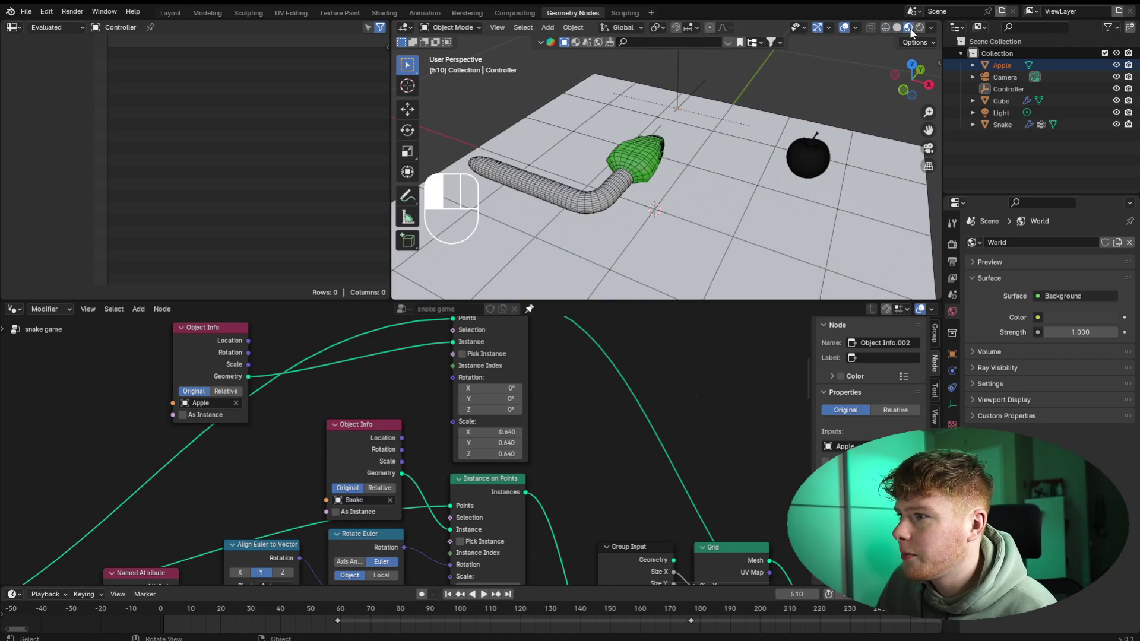
- Turn off the wireframe overlay in the viewport
{"action": "left_click", "coordinate": [857, 28]}
{"action": "left_click", "coordinate": [782, 242]}
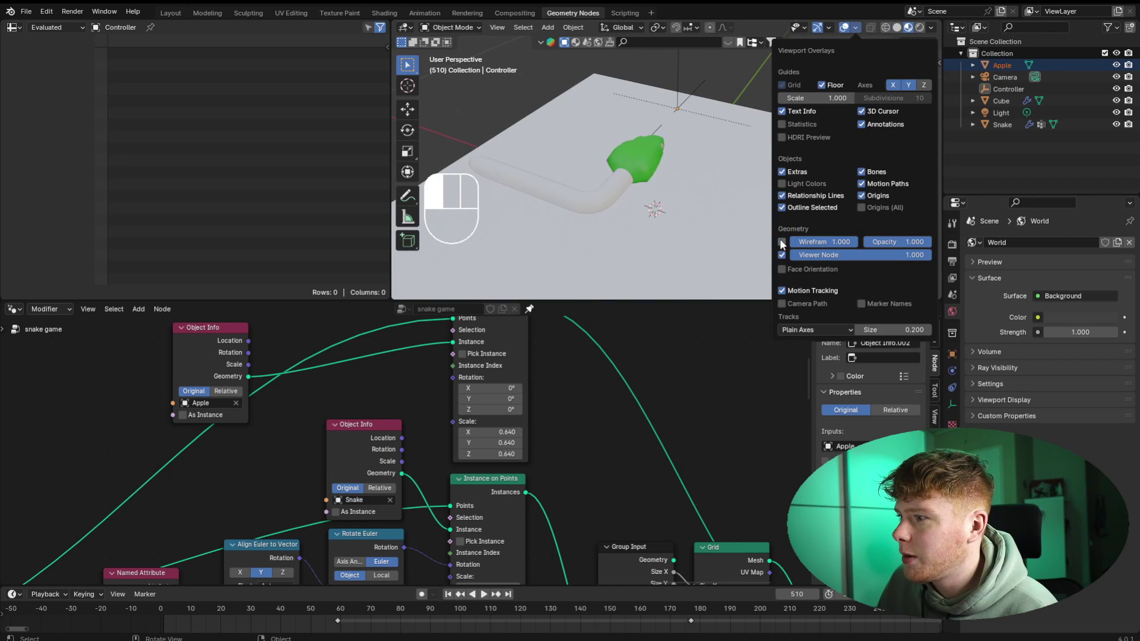
- Examine the materials on the apple, the snake head and the snake body up close from several angles
{"action": "middle_click_drag", "start_coordinate": [703, 237], "coordinate": [649, 191], "text": "shift"}
{"action": "middle_click_drag", "start_coordinate": [650, 192], "coordinate": [574, 199]}
{"action": "scroll", "coordinate": [653, 198], "scroll_direction": "up", "scroll_amount": 3}
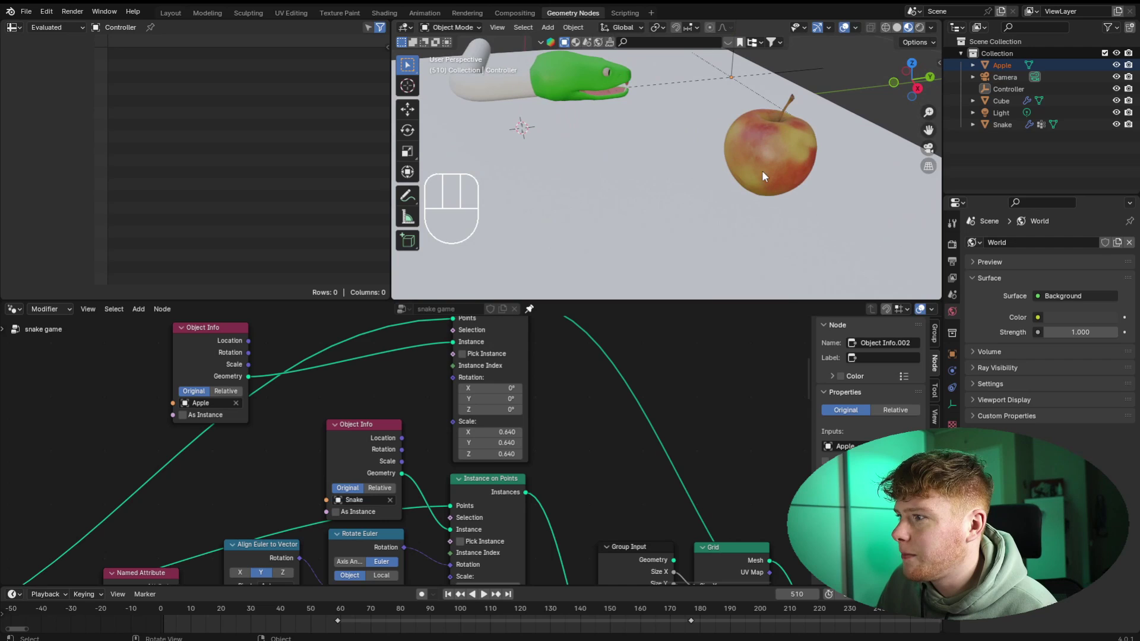
{"action": "middle_click_drag", "start_coordinate": [653, 154], "coordinate": [782, 216], "text": "shift"}
{"action": "scroll", "coordinate": [786, 215], "scroll_direction": "up", "scroll_amount": 4}
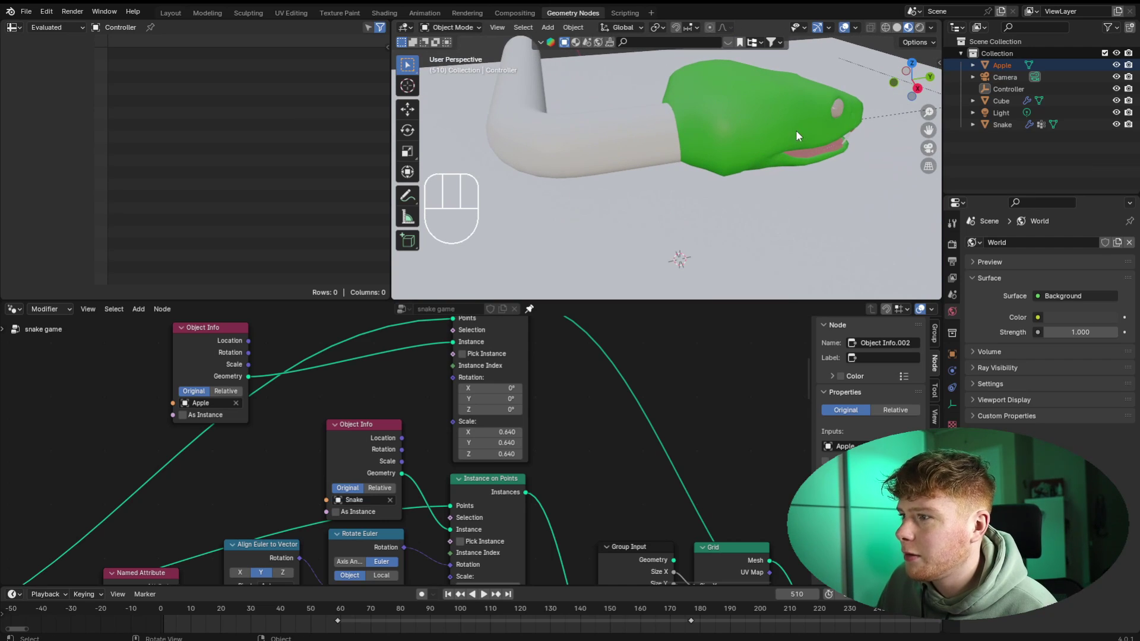
{"action": "scroll", "coordinate": [689, 127], "scroll_direction": "down", "scroll_amount": 4}
{"action": "middle_click_drag", "start_coordinate": [643, 170], "coordinate": [710, 223], "text": "shift"}
{"action": "scroll", "coordinate": [750, 148], "scroll_direction": "up", "scroll_amount": 3}
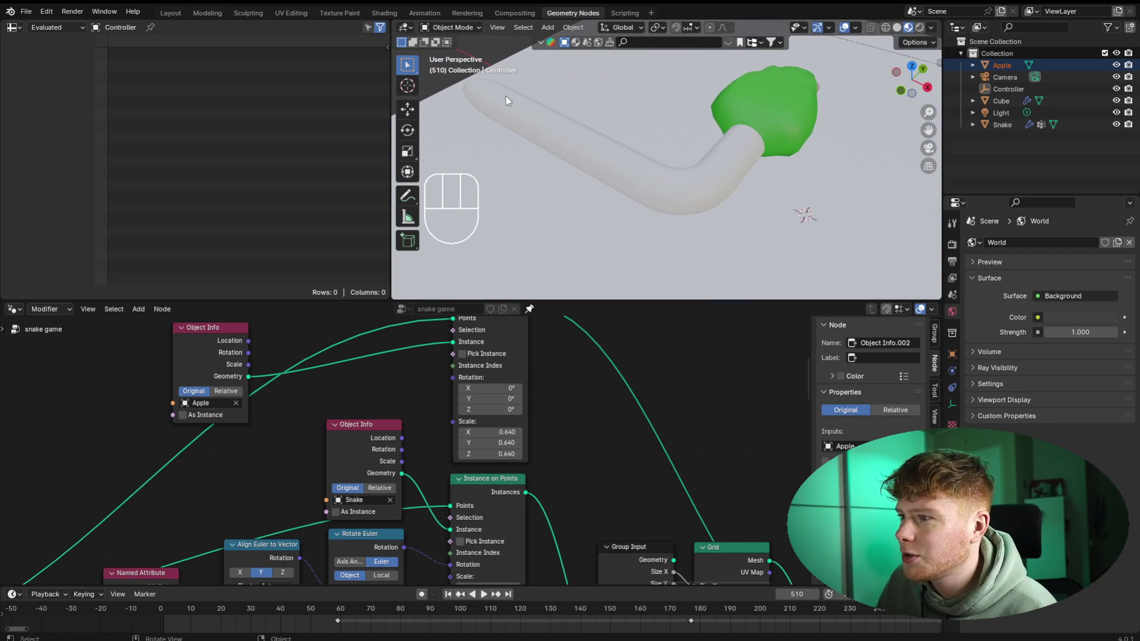
{"action": "scroll", "coordinate": [502, 396], "scroll_direction": "down", "scroll_amount": 2}
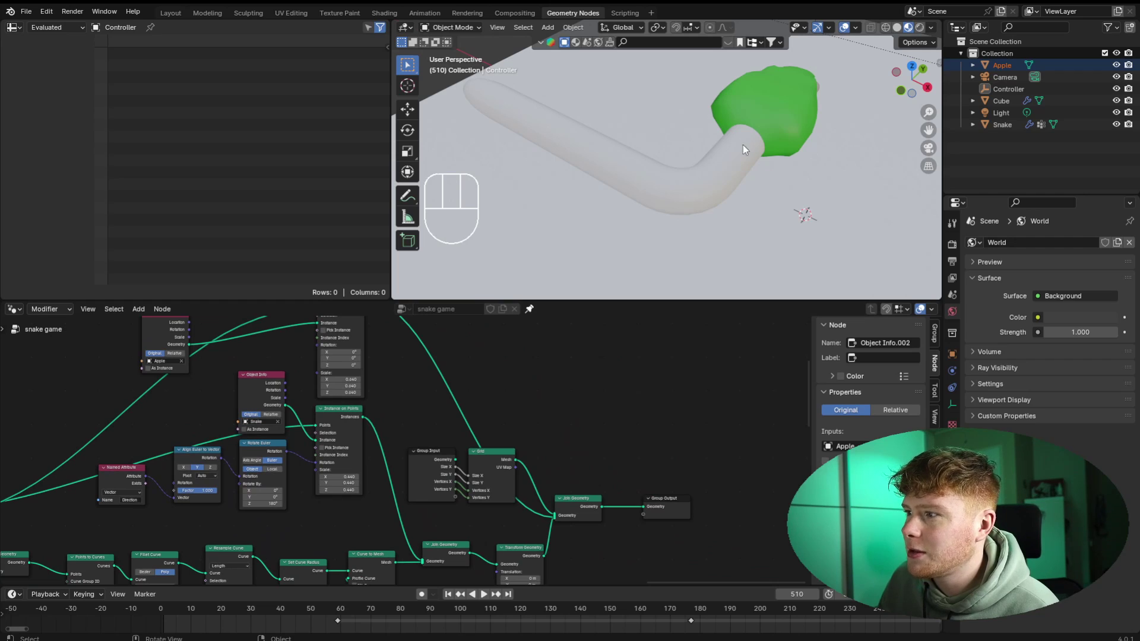
{"action": "middle_click_drag", "start_coordinate": [746, 224], "coordinate": [475, 92]}
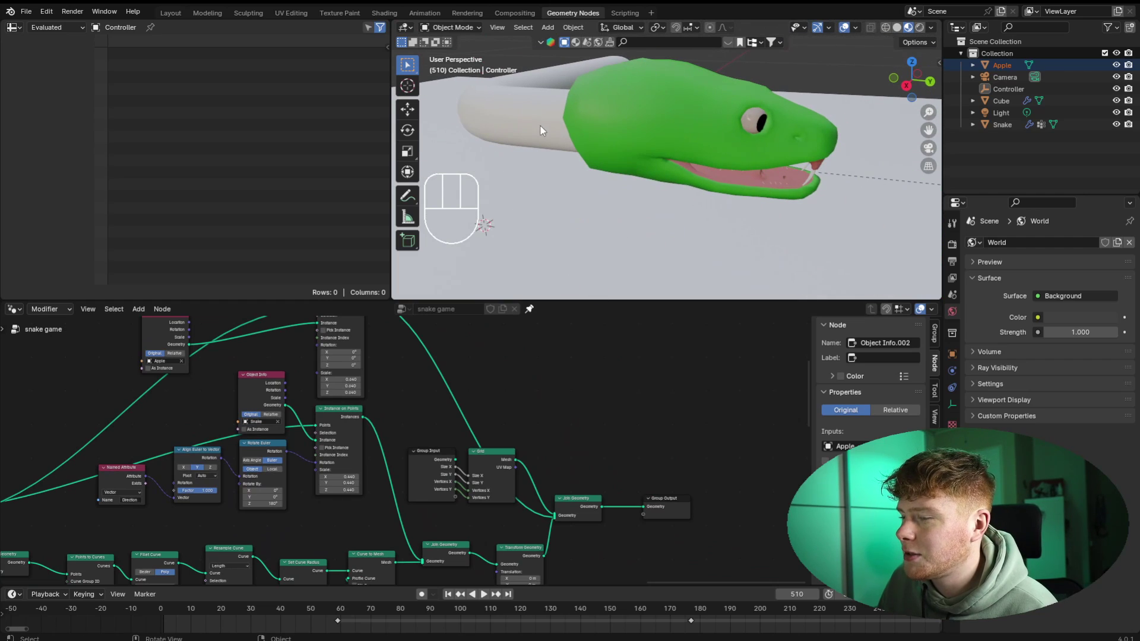
{"action": "middle_click_drag", "start_coordinate": [540, 127], "coordinate": [615, 154]}
{"action": "middle_click_drag", "start_coordinate": [615, 155], "coordinate": [705, 197], "text": "shift"}
{"action": "scroll", "coordinate": [700, 201], "scroll_direction": "up", "scroll_amount": 2}
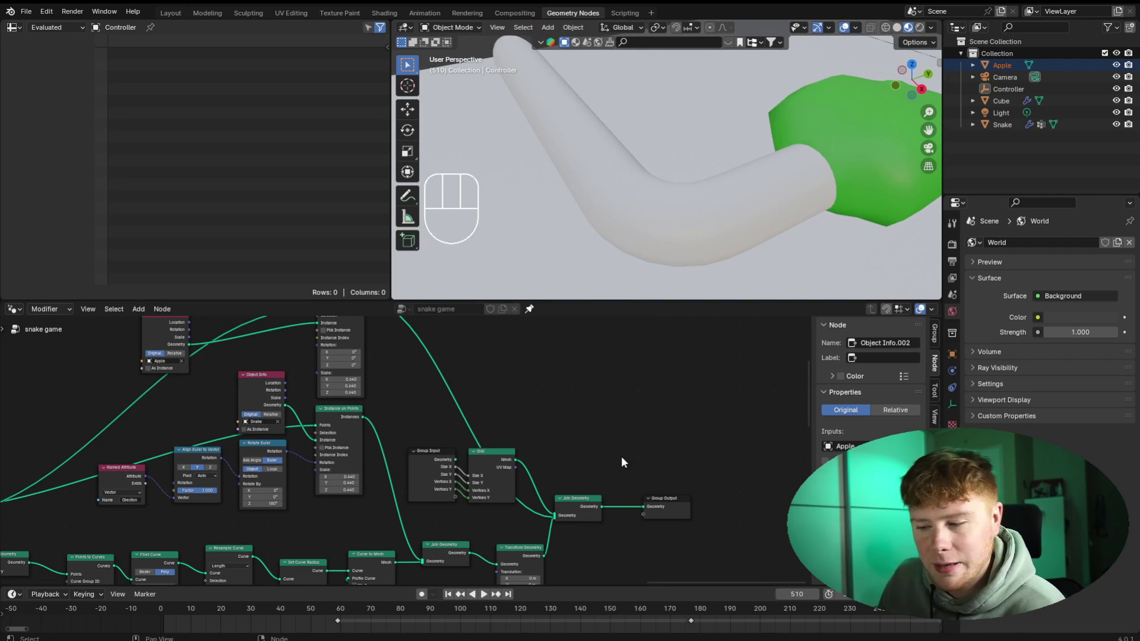
- Insert a Set Material node between the snake body's Curve to Mesh and Join Geometry nodes
{"action": "scroll", "coordinate": [584, 464], "scroll_direction": "down", "scroll_amount": 1}
{"action": "middle_click_drag", "start_coordinate": [508, 516], "coordinate": [515, 414]}
{"action": "scroll", "coordinate": [514, 414], "scroll_direction": "up", "scroll_amount": 5}
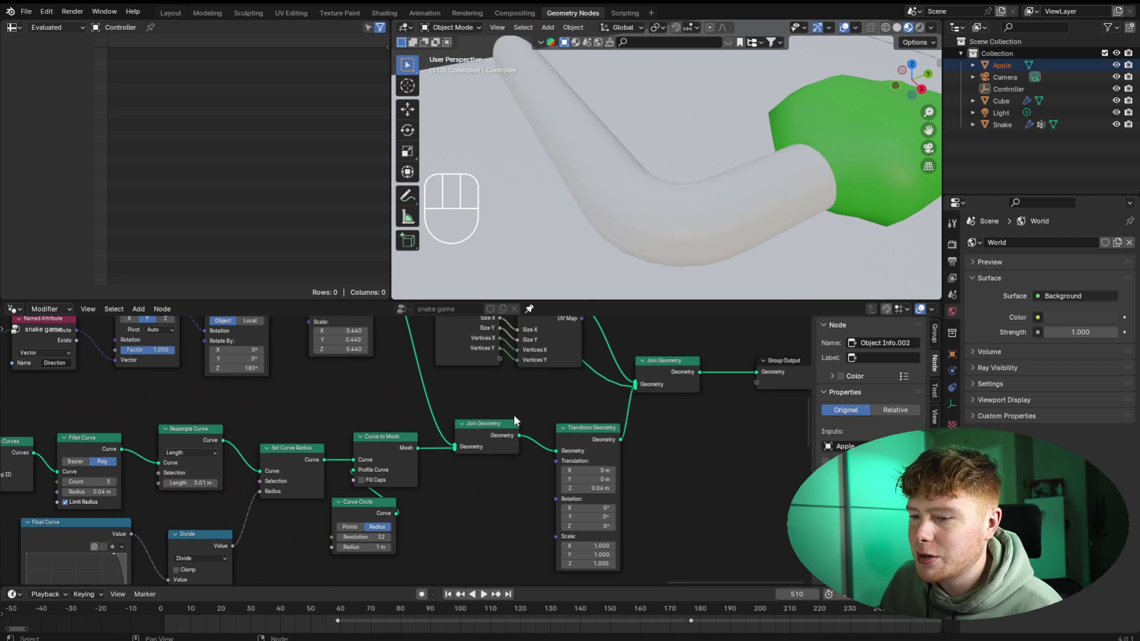
{"action": "key", "text": "shift+a"}
{"action": "type", "text": "set mat"}
{"action": "key", "text": "Return"}
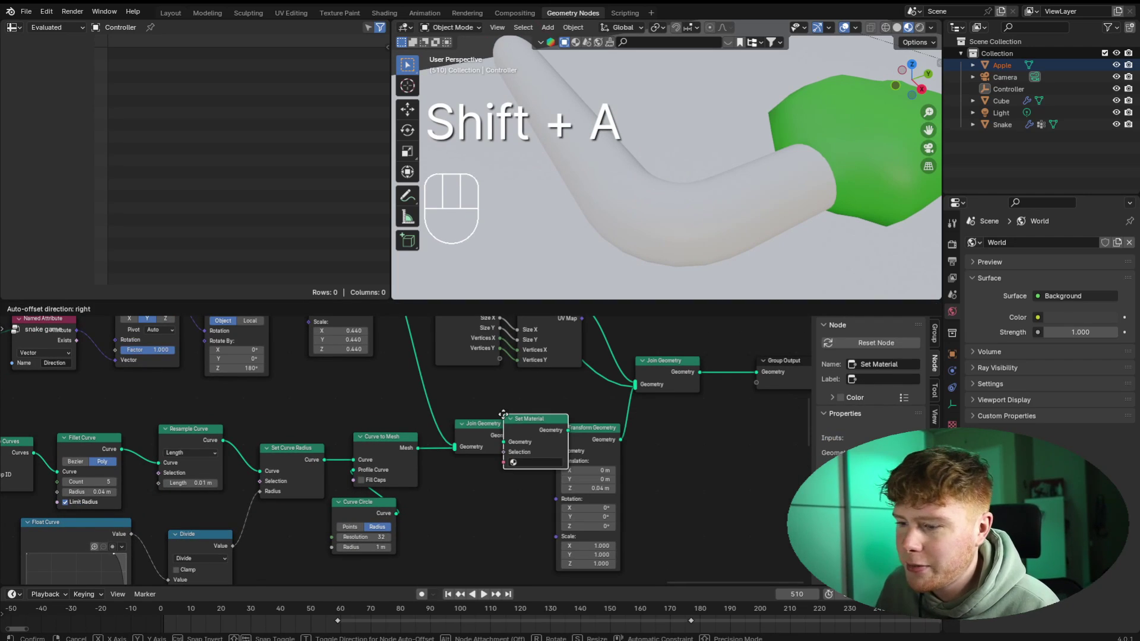
{"action": "left_click", "coordinate": [417, 442]}
- Assign the Snake_Mat.001 material to the snake body in the Set Material node
{"action": "scroll", "coordinate": [499, 534], "scroll_direction": "up", "scroll_amount": 2}
{"action": "left_click", "coordinate": [491, 471]}
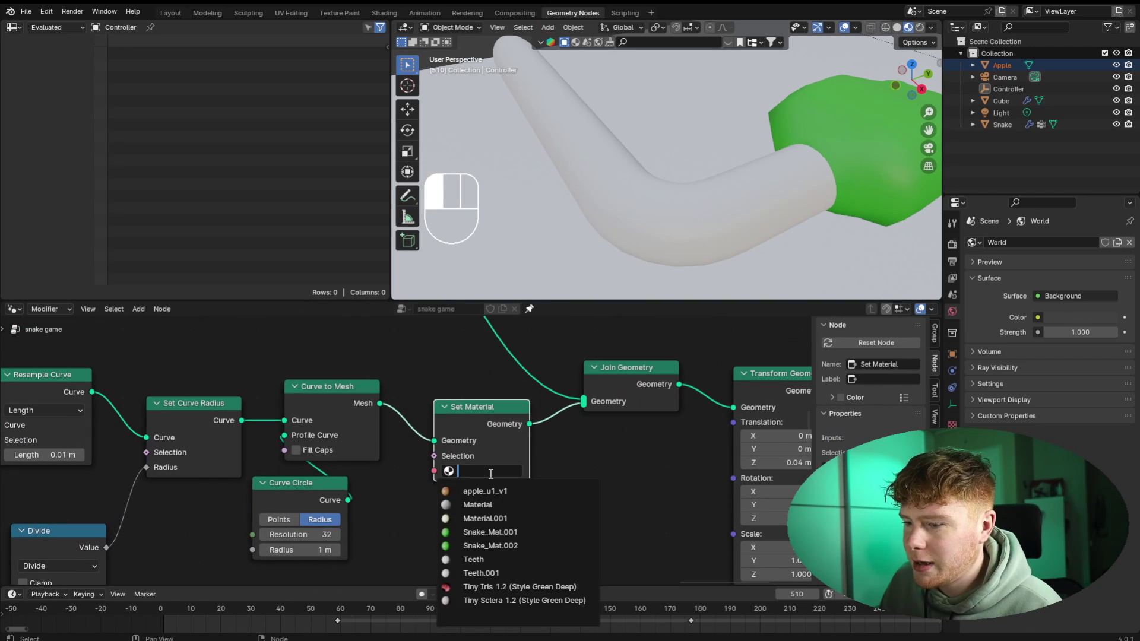
{"action": "left_click", "coordinate": [479, 533]}
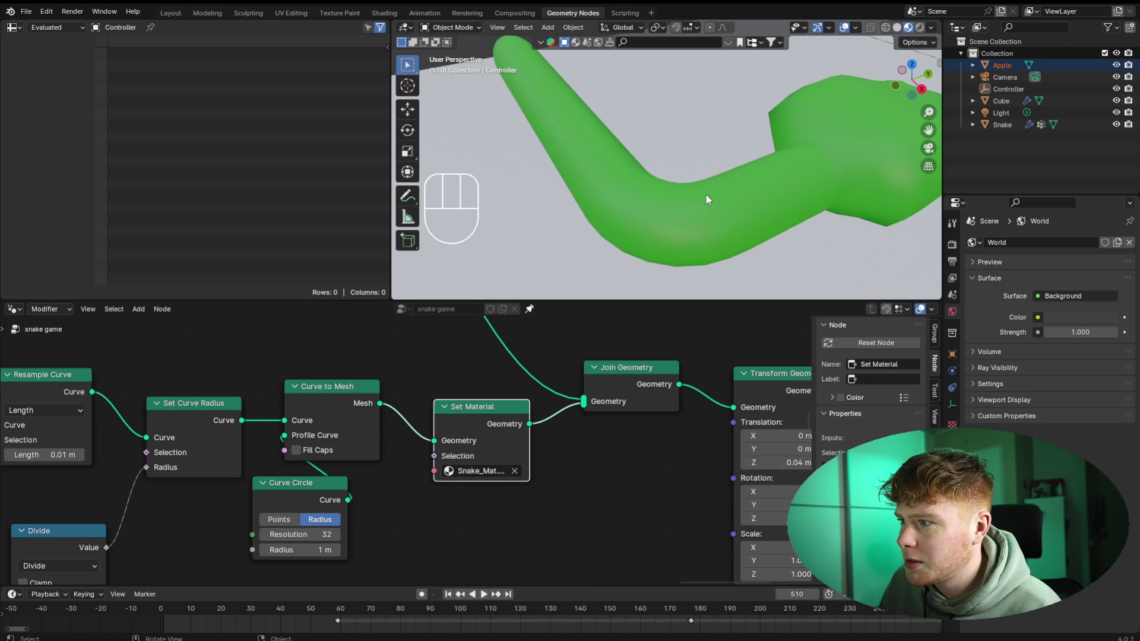
{"action": "scroll", "coordinate": [705, 194], "scroll_direction": "down", "scroll_amount": 5}
{"action": "middle_click_drag", "start_coordinate": [738, 198], "coordinate": [721, 180], "text": "shift"}
{"action": "scroll", "coordinate": [715, 165], "scroll_direction": "up", "scroll_amount": 1}
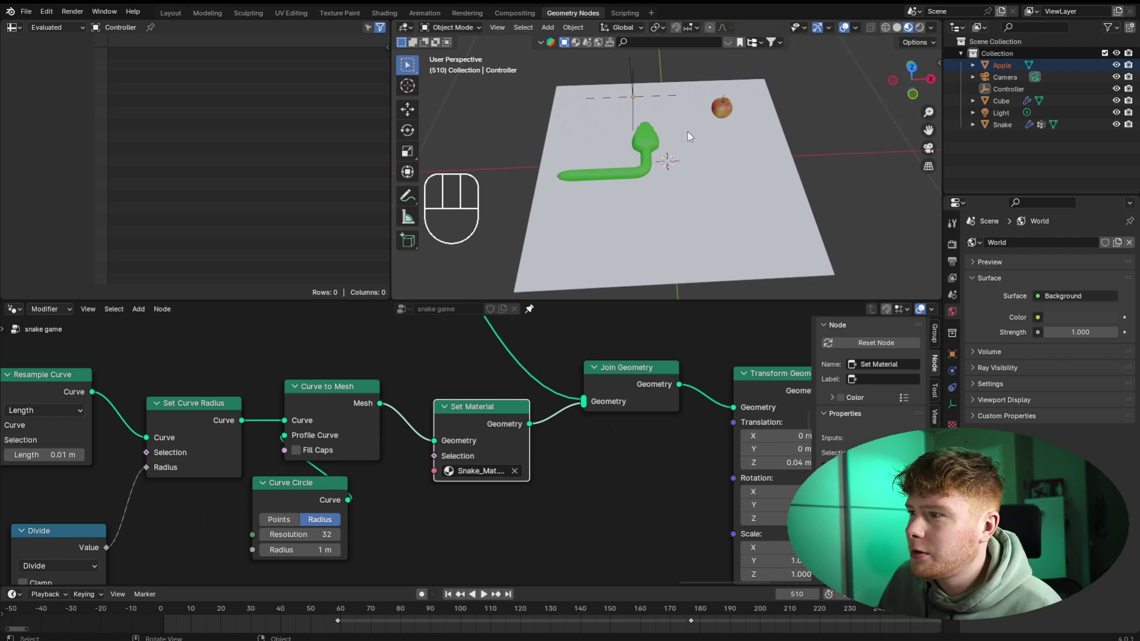
- Reposition the nodes around the Grid and the final Join Geometry to make room for additional nodes
{"action": "scroll", "coordinate": [555, 362], "scroll_direction": "down", "scroll_amount": 4}
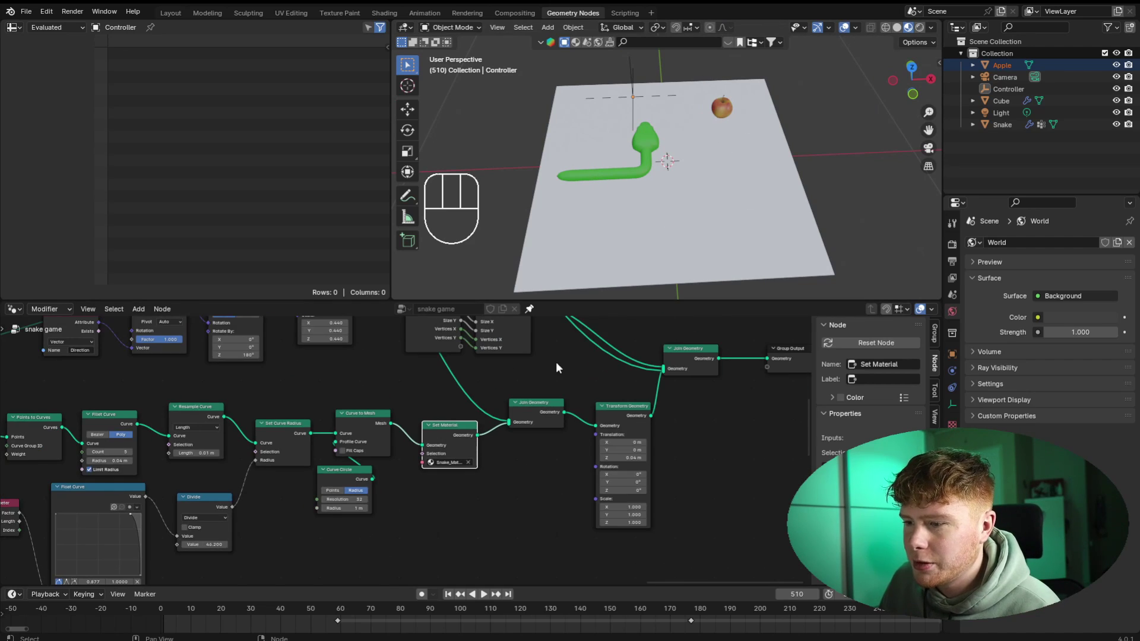
{"action": "middle_click_drag", "start_coordinate": [544, 439], "coordinate": [441, 408]}
{"action": "left_click_drag", "start_coordinate": [447, 408], "coordinate": [682, 513]}
{"action": "key", "text": "g"}
{"action": "left_click", "coordinate": [597, 512]}
{"action": "left_click", "coordinate": [591, 477]}
{"action": "scroll", "coordinate": [410, 450], "scroll_direction": "up", "scroll_amount": 7}
{"action": "middle_click_drag", "start_coordinate": [532, 368], "coordinate": [450, 474]}
- Insert a Mesh to Curve node on the link between the Grid's Mesh output and the final Join Geometry
{"action": "key", "text": "shift+a"}
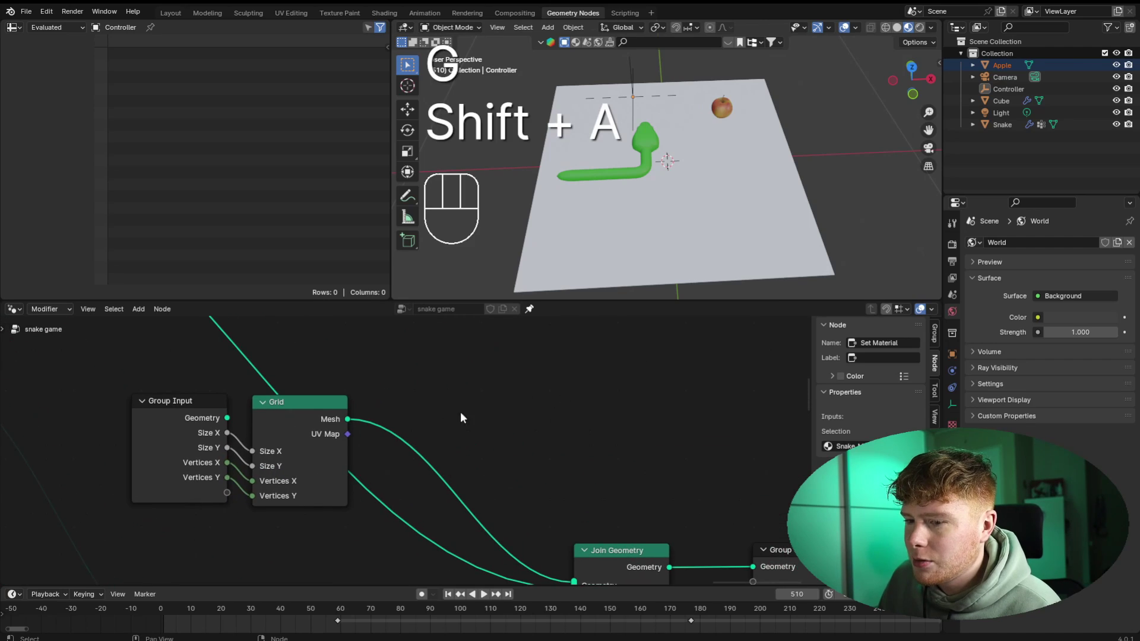
{"action": "mouse_move", "coordinate": [309, 422]}
{"action": "left_mouse_down"}
{"action": "mouse_move", "coordinate": [325, 415]}
{"action": "mouse_move", "coordinate": [310, 424]}
{"action": "left_mouse_up"}
{"action": "key", "text": "shift+a"}
{"action": "left_click", "coordinate": [481, 379]}
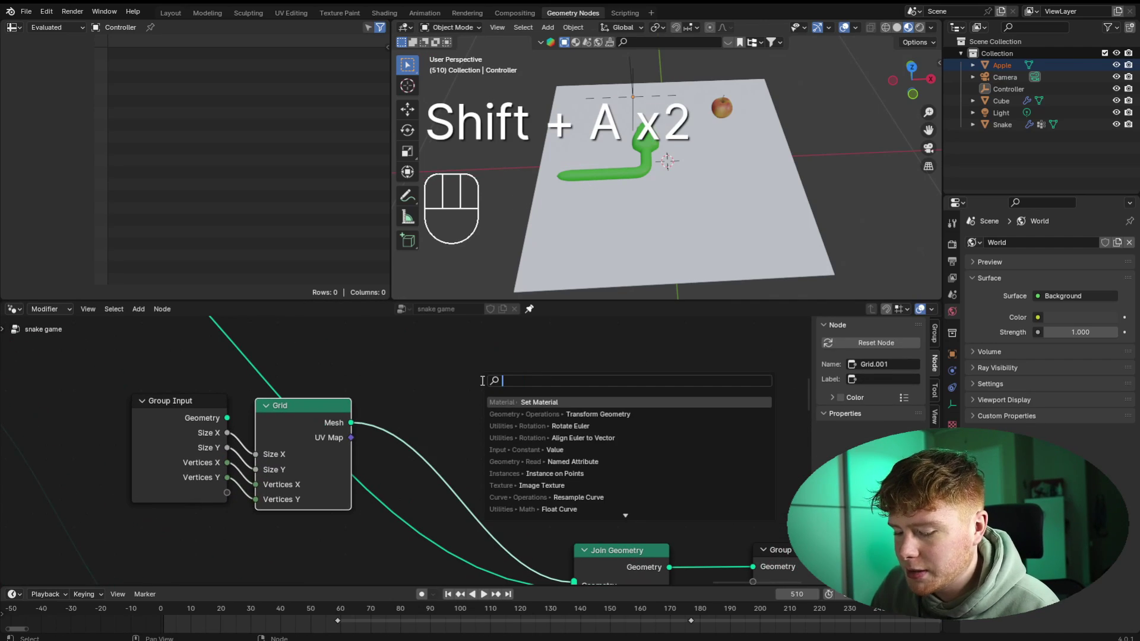
{"action": "type", "text": "mesh to"}
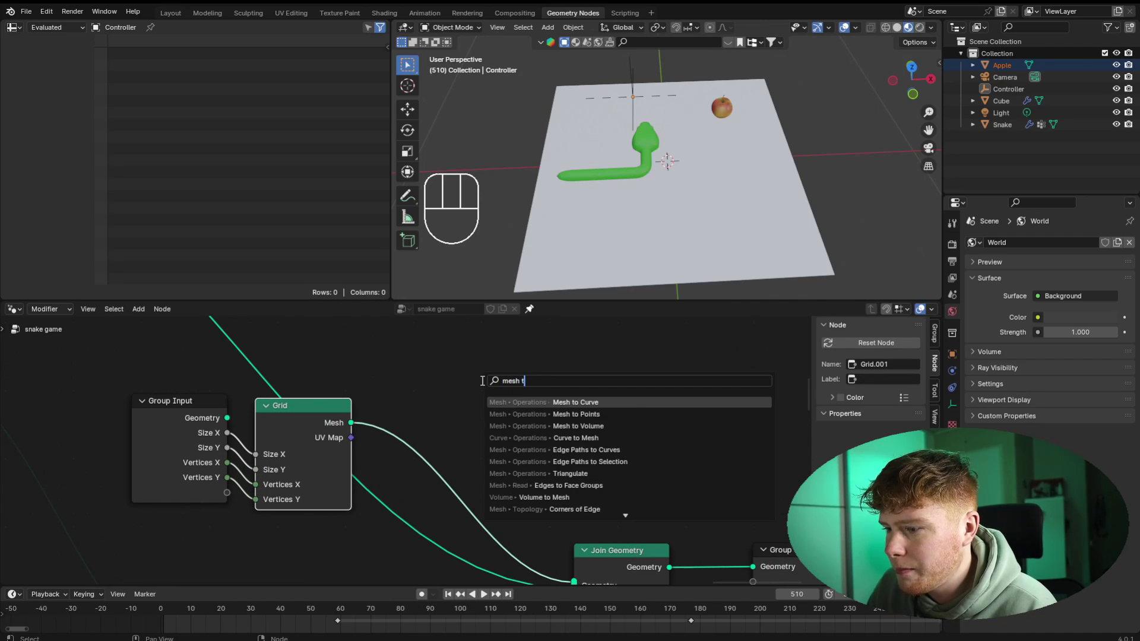
{"action": "key", "text": "Return"}
{"action": "left_click", "coordinate": [406, 394]}
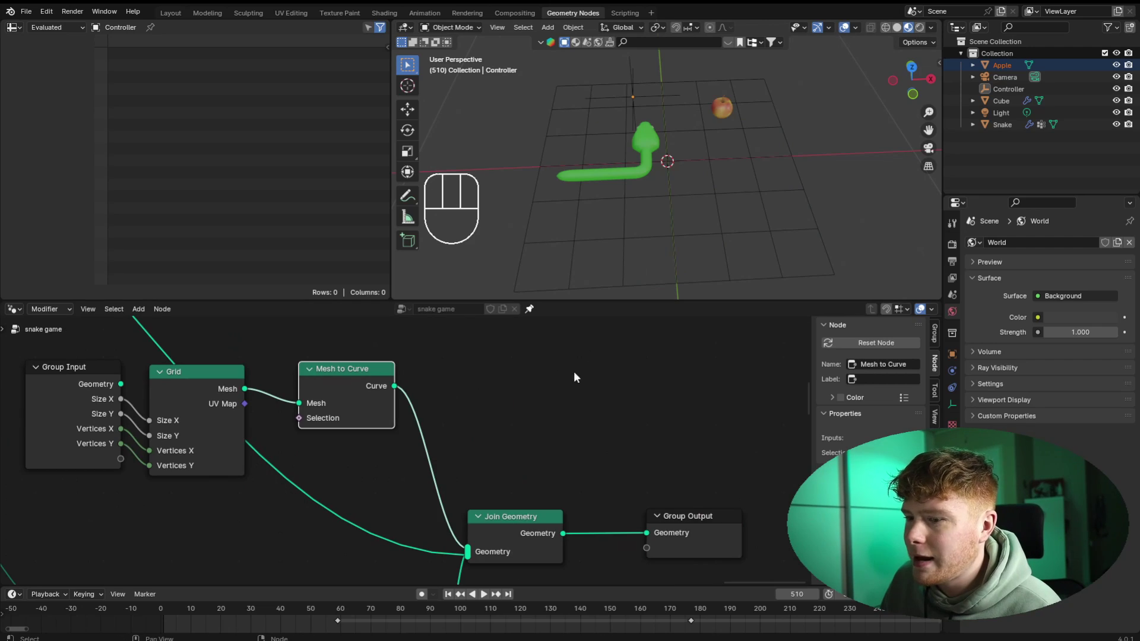
- Shift the final Join Geometry and Group Output nodes aside and insert a Curve to Mesh node after Mesh to Curve
{"action": "left_click_drag", "start_coordinate": [550, 475], "coordinate": [668, 540]}
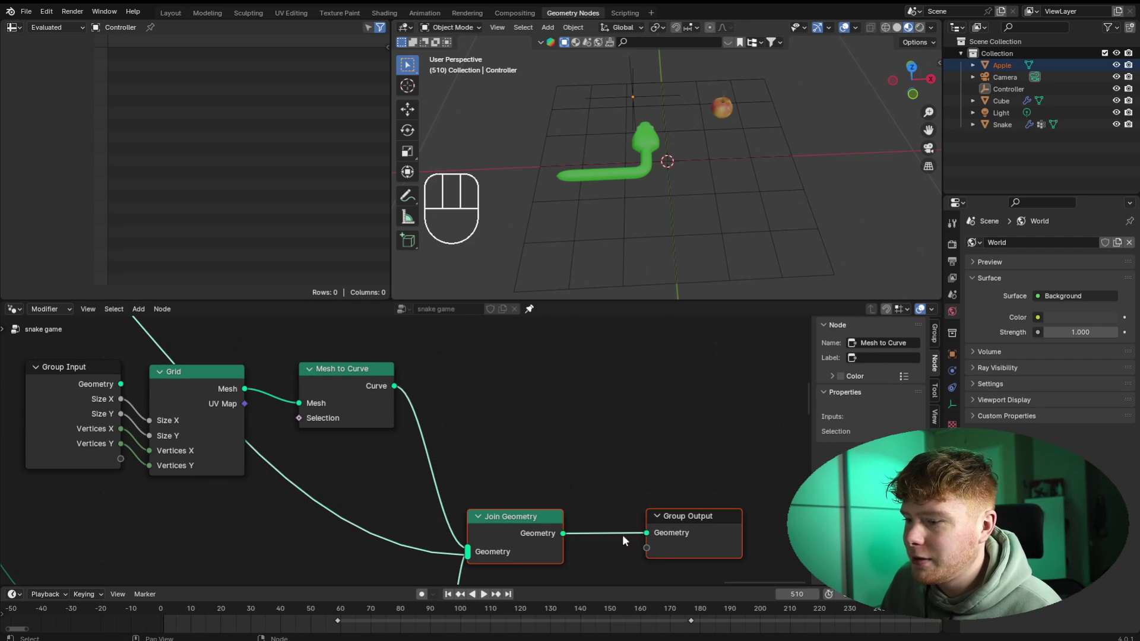
{"action": "key", "text": "g"}
{"action": "left_click", "coordinate": [767, 539]}
{"action": "key", "text": "shift+a"}
{"action": "left_click", "coordinate": [604, 400]}
{"action": "type", "text": "cur to m"}
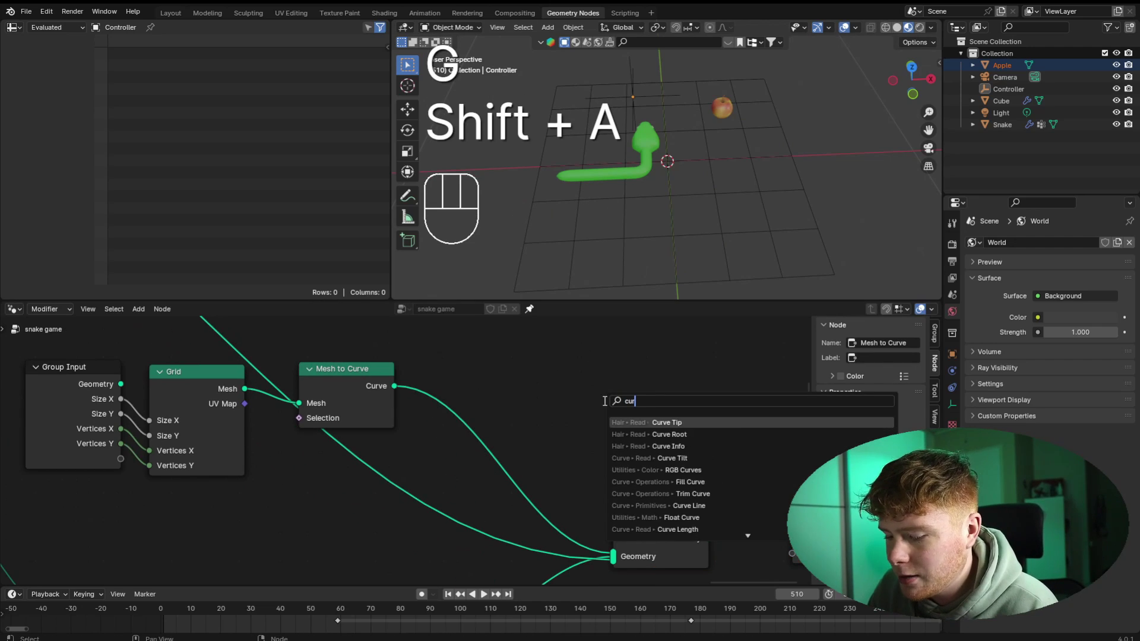
{"action": "key", "text": "Return"}
{"action": "left_click", "coordinate": [454, 355]}
- Add a Curve Circle node and connect it to the Profile Curve input of the grid's Curve to Mesh node
{"action": "key", "text": "shift+a"}
{"action": "left_click", "coordinate": [454, 355]}
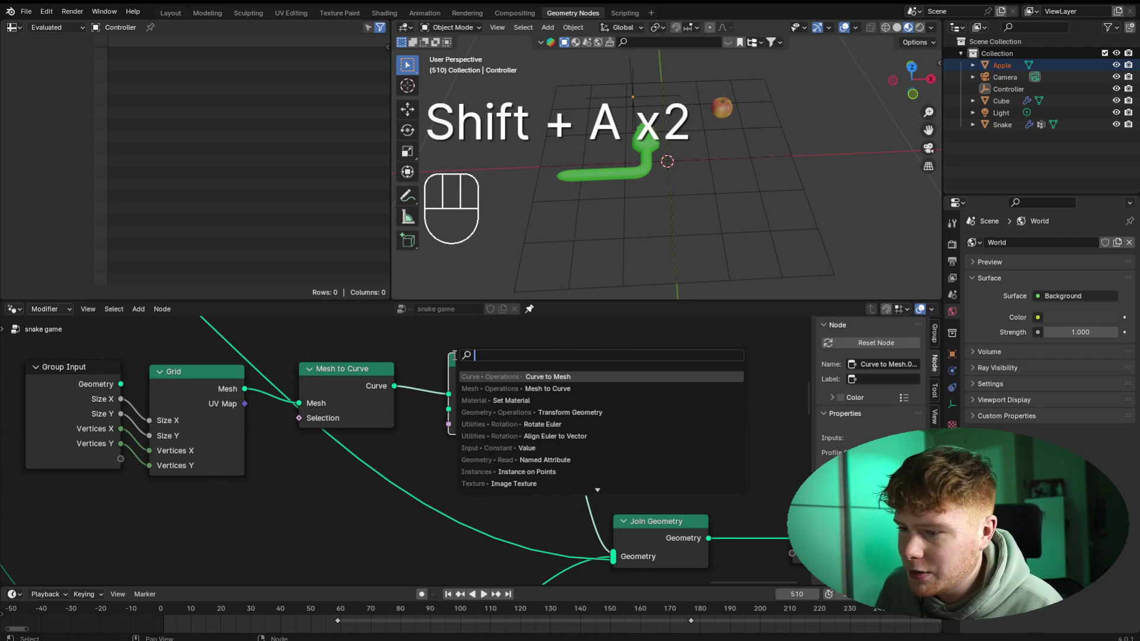
{"action": "key", "text": "shift+a"}
{"action": "type", "text": "c"}
{"action": "key", "text": "Return"}
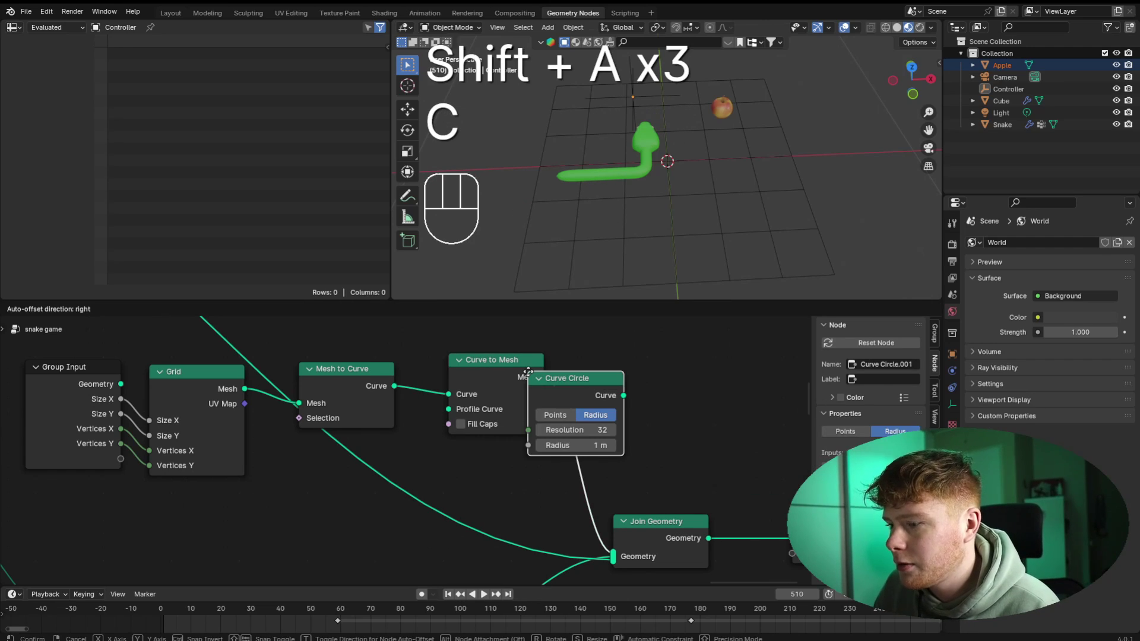
{"action": "left_click", "coordinate": [241, 466]}
{"action": "left_click_drag", "start_coordinate": [336, 488], "coordinate": [450, 409]}
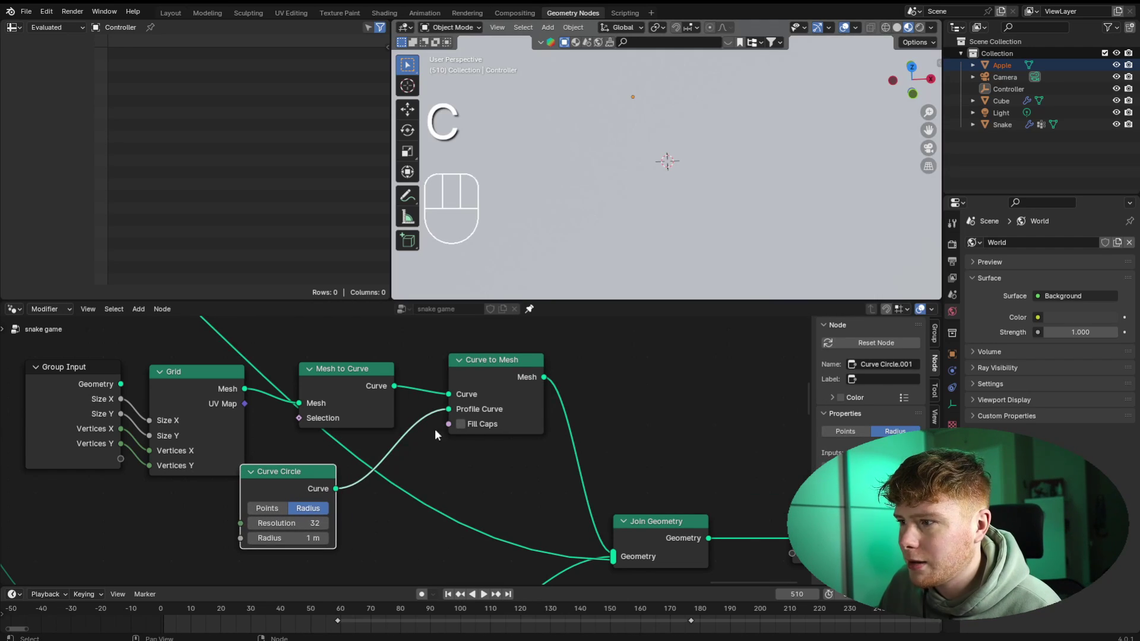
- Place the Curve Circle node below Mesh to Curve and set its radius to 0.01 m
{"action": "left_click_drag", "start_coordinate": [300, 475], "coordinate": [373, 448]}
{"action": "mouse_move", "coordinate": [374, 511]}
{"action": "left_mouse_down", "text": "shift"}
{"action": "mouse_move", "coordinate": [326, 511]}
{"action": "mouse_move", "coordinate": [358, 512]}
{"action": "left_mouse_up", "text": "shift"}
{"action": "left_click", "coordinate": [475, 482]}
{"action": "middle_click_drag", "start_coordinate": [484, 479], "coordinate": [511, 462]}
{"action": "scroll", "coordinate": [512, 462], "scroll_direction": "down", "scroll_amount": 1}
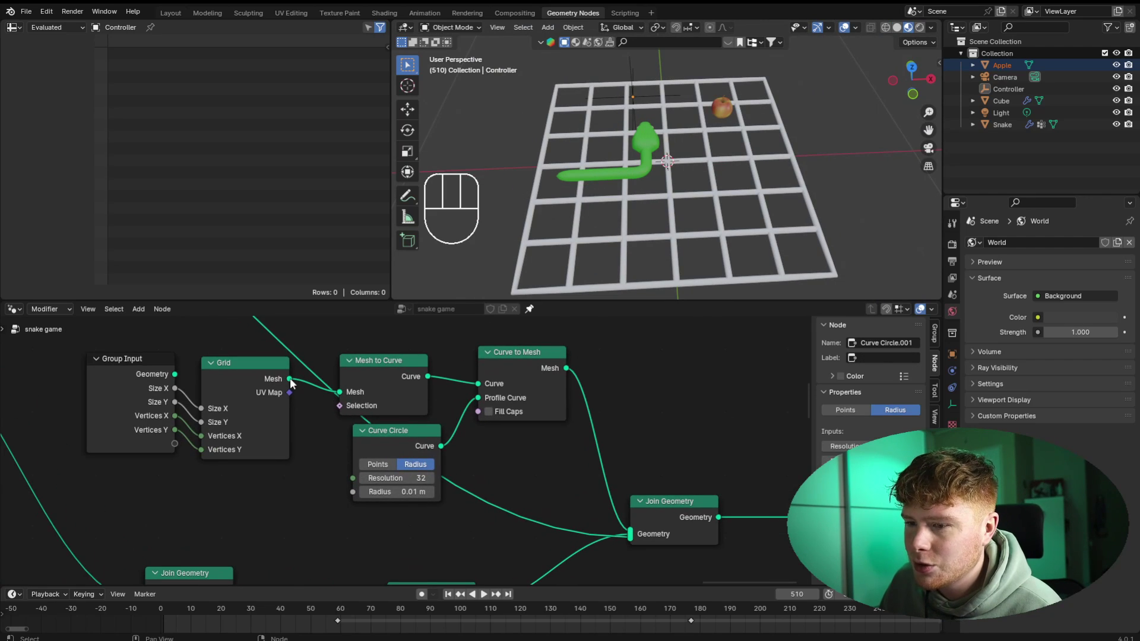
- Connect the Grid's Mesh output directly to the final Join Geometry as well, so the board surface joins the grid lines
{"action": "left_click_drag", "start_coordinate": [290, 380], "coordinate": [631, 536]}
{"action": "middle_click_drag", "start_coordinate": [582, 255], "coordinate": [698, 162]}
{"action": "middle_click_drag", "start_coordinate": [532, 227], "coordinate": [581, 142]}
{"action": "middle_click_drag", "start_coordinate": [645, 212], "coordinate": [644, 258]}
- Play the game from the top view and move the Controller to steer the snake
{"action": "left_click", "coordinate": [645, 72]}
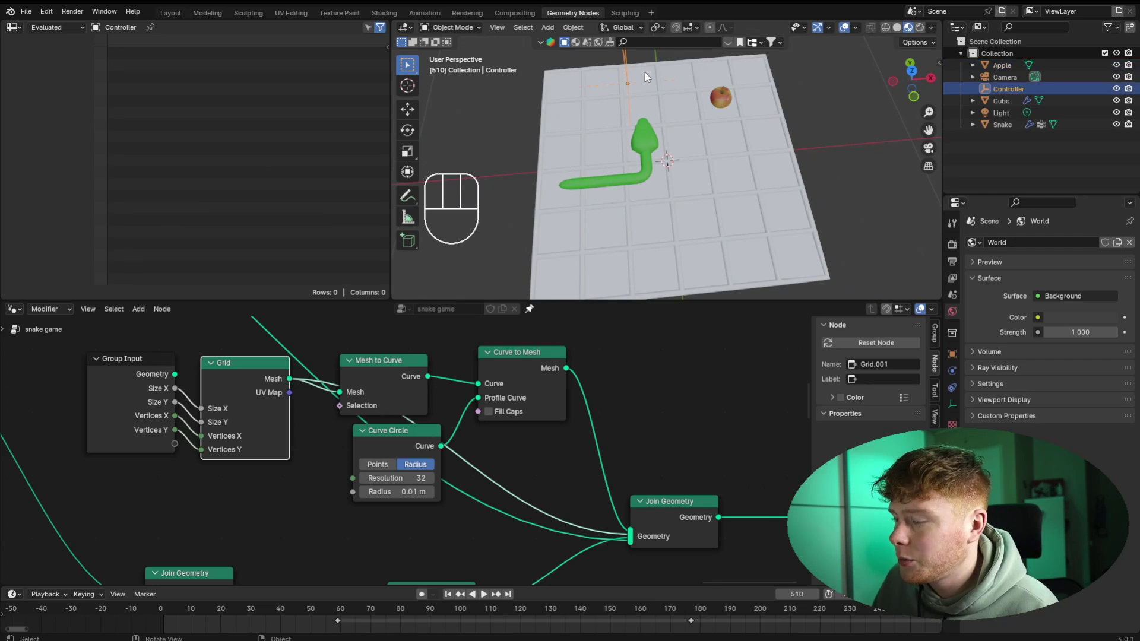
{"action": "key", "text": "KP_7"}
{"action": "scroll", "coordinate": [676, 127], "scroll_direction": "down", "scroll_amount": 2}
{"action": "key", "text": "space"}
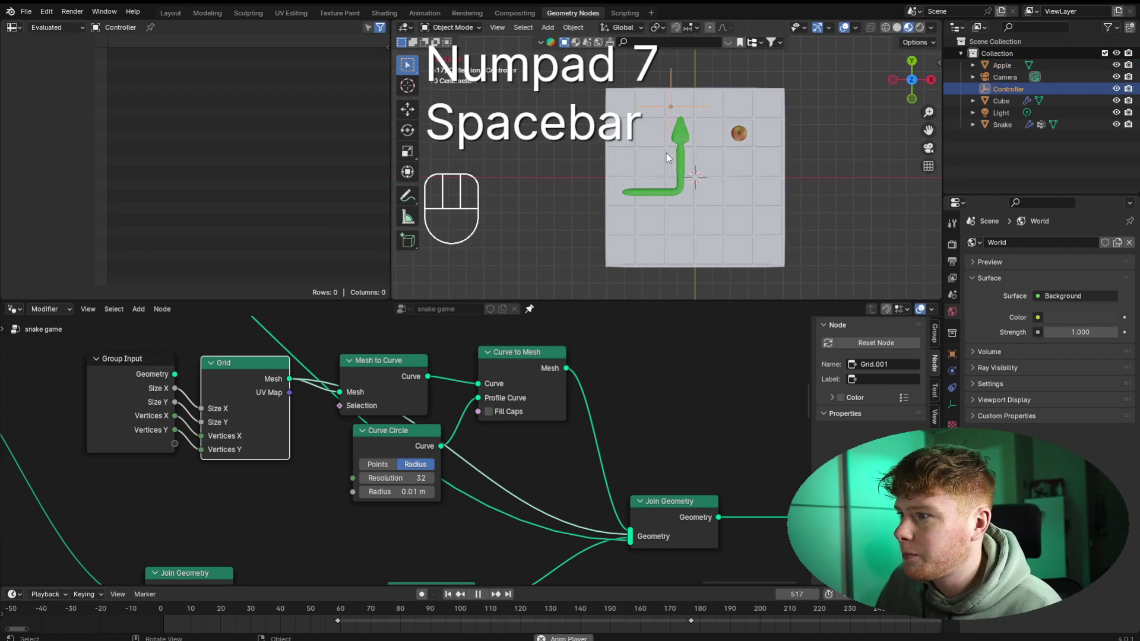
{"action": "key", "text": "g"}
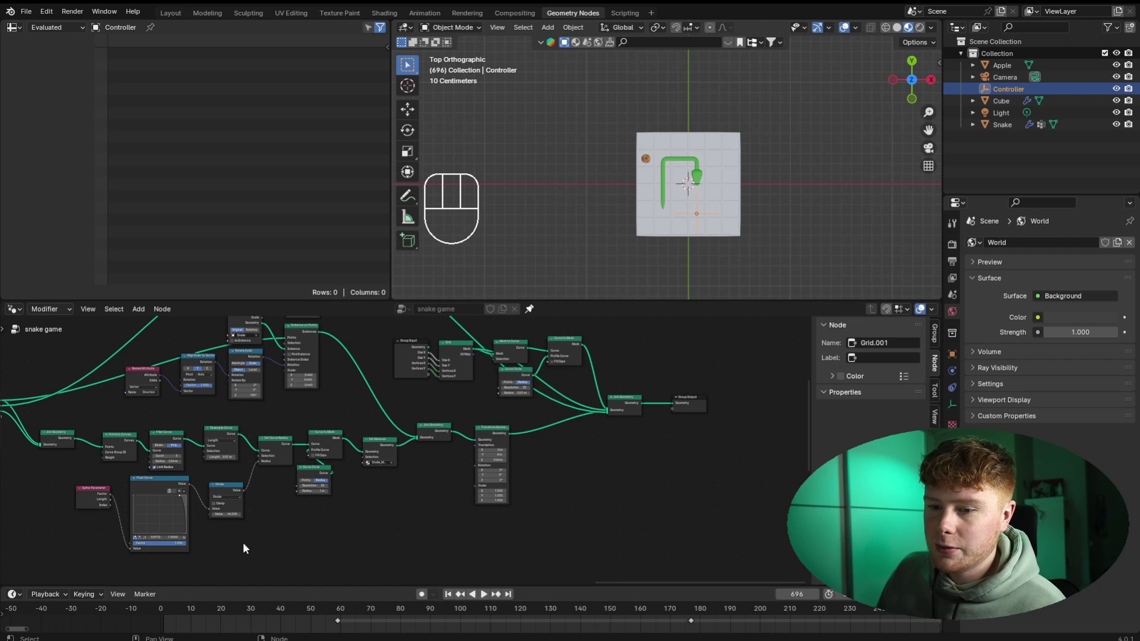
- Add a Float Named Attribute node below the Spline Parameter node and set its name to Length
{"action": "scroll", "coordinate": [244, 543], "scroll_direction": "down", "scroll_amount": 2}
{"action": "middle_click_drag", "start_coordinate": [243, 543], "coordinate": [422, 530]}
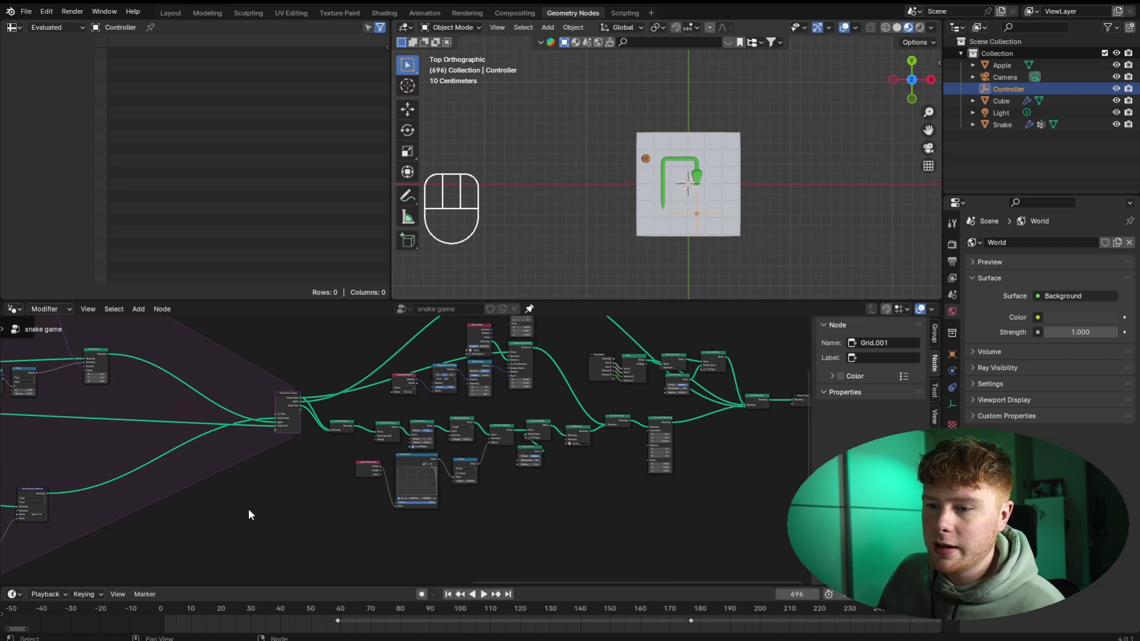
{"action": "scroll", "coordinate": [297, 509], "scroll_direction": "up", "scroll_amount": 5}
{"action": "key", "text": "shift+a"}
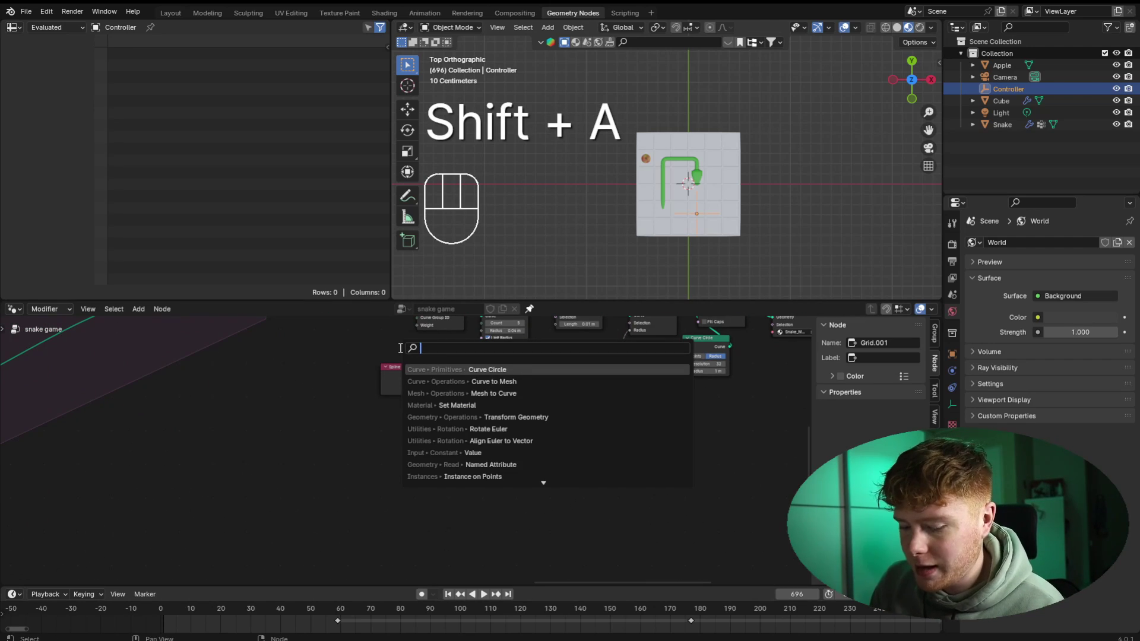
{"action": "type", "text": "name"}
{"action": "key", "text": "Return"}
{"action": "left_click", "coordinate": [354, 443]}
{"action": "scroll", "coordinate": [409, 448], "scroll_direction": "up", "scroll_amount": 6}
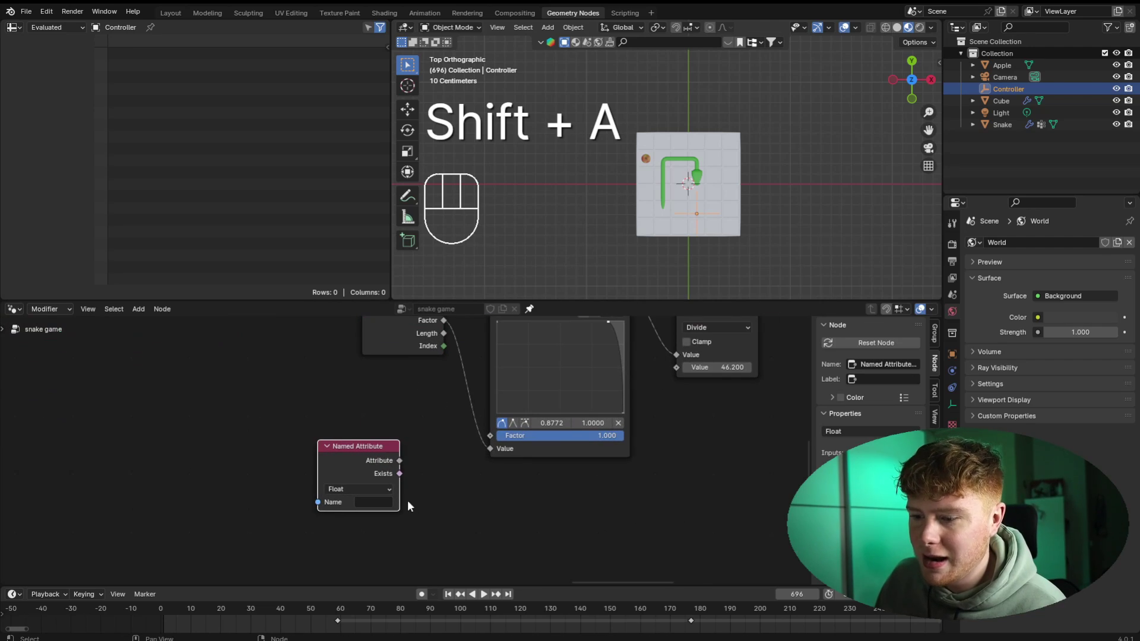
{"action": "left_click", "coordinate": [373, 503]}
{"action": "left_click", "coordinate": [386, 543]}
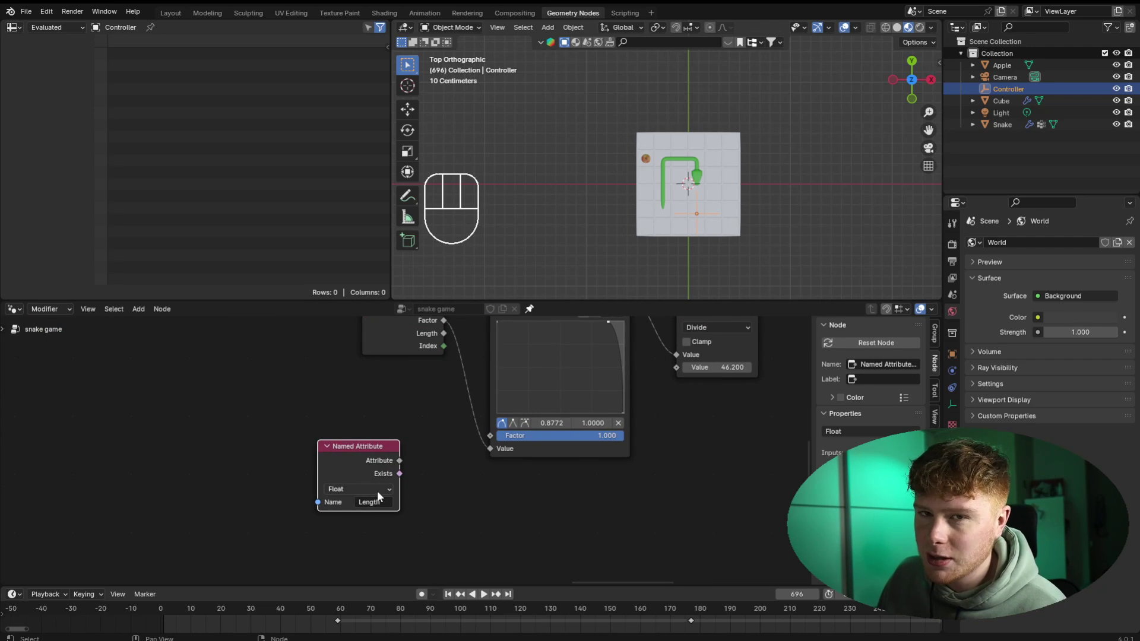
- Move the Length Named Attribute node next to the Simulation Output node
{"action": "left_click_drag", "start_coordinate": [365, 460], "coordinate": [393, 506]}
{"action": "scroll", "coordinate": [364, 496], "scroll_direction": "down", "scroll_amount": 1}
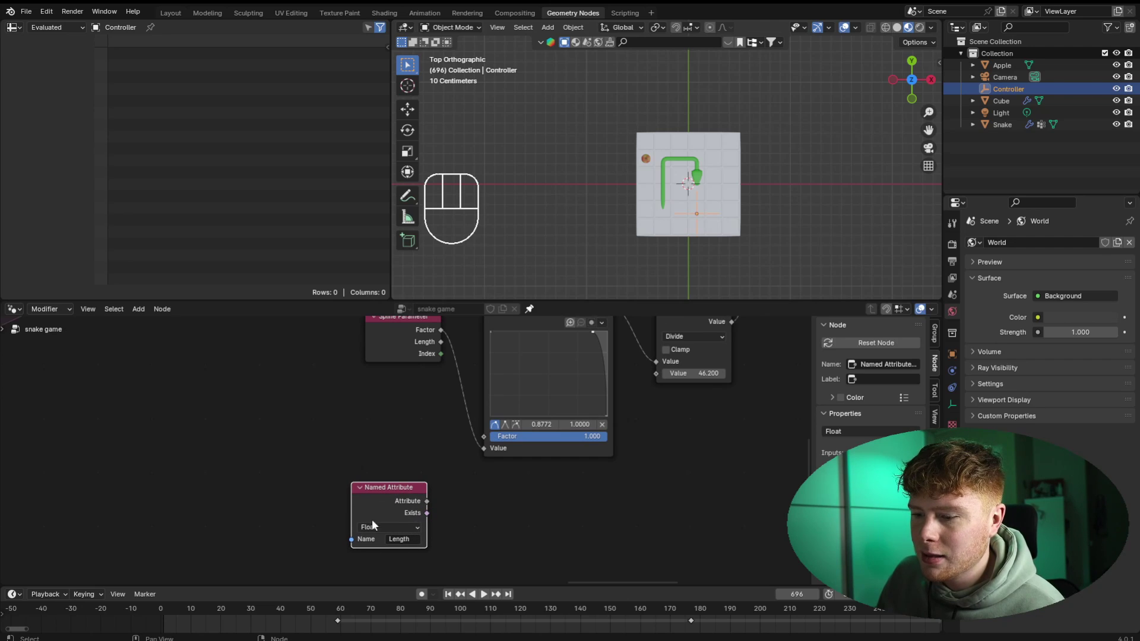
{"action": "scroll", "coordinate": [381, 426], "scroll_direction": "down", "scroll_amount": 5}
{"action": "middle_click_drag", "start_coordinate": [351, 416], "coordinate": [439, 545]}
{"action": "scroll", "coordinate": [439, 545], "scroll_direction": "up", "scroll_amount": 6}
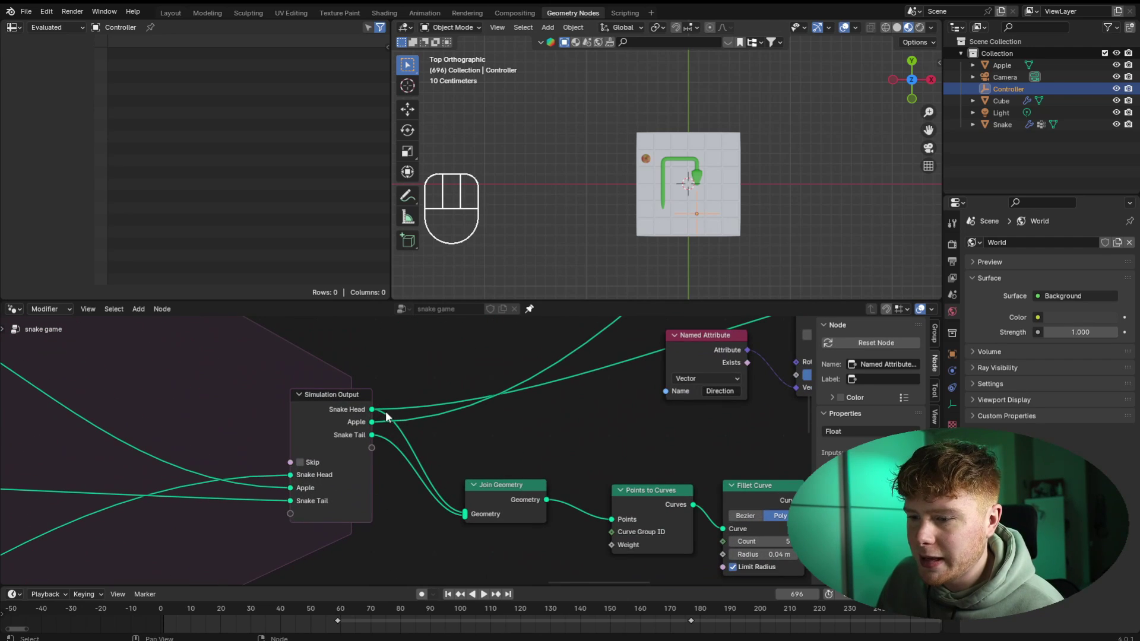
{"action": "scroll", "coordinate": [386, 417], "scroll_direction": "down", "scroll_amount": 3}
{"action": "middle_click_drag", "start_coordinate": [386, 417], "coordinate": [477, 386]}
{"action": "left_click_drag", "start_coordinate": [570, 563], "coordinate": [373, 432]}
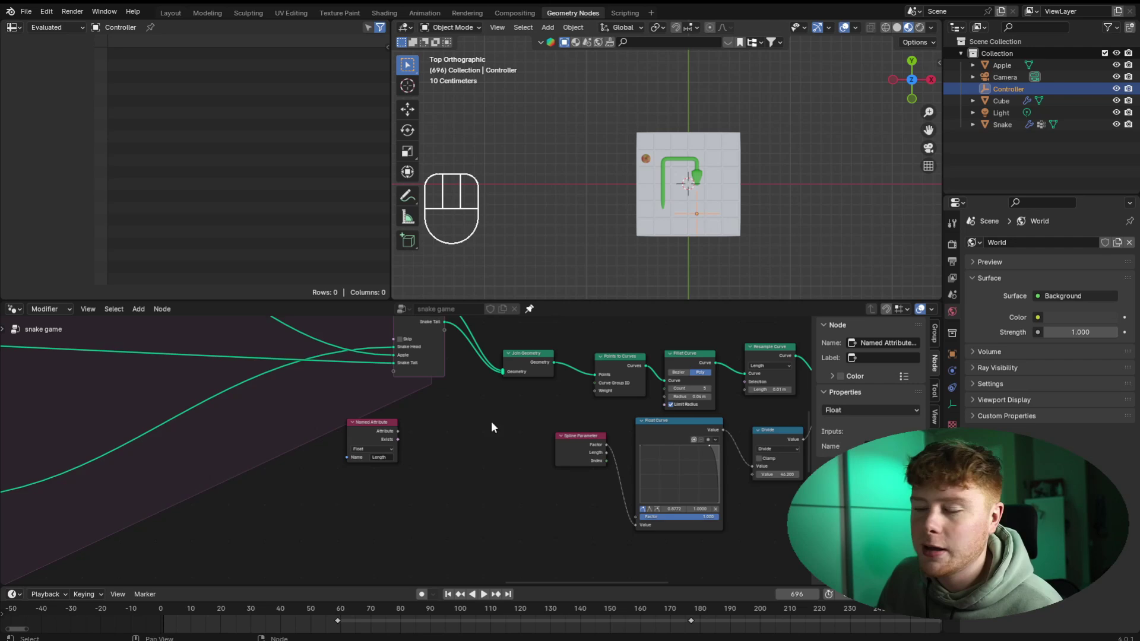
- Add a Sample Index node below the snake's Join Geometry and line up the Length Named Attribute node beside it
{"action": "scroll", "coordinate": [511, 409], "scroll_direction": "up", "scroll_amount": 2}
{"action": "key", "text": "shift+a"}
{"action": "type", "text": "sampl"}
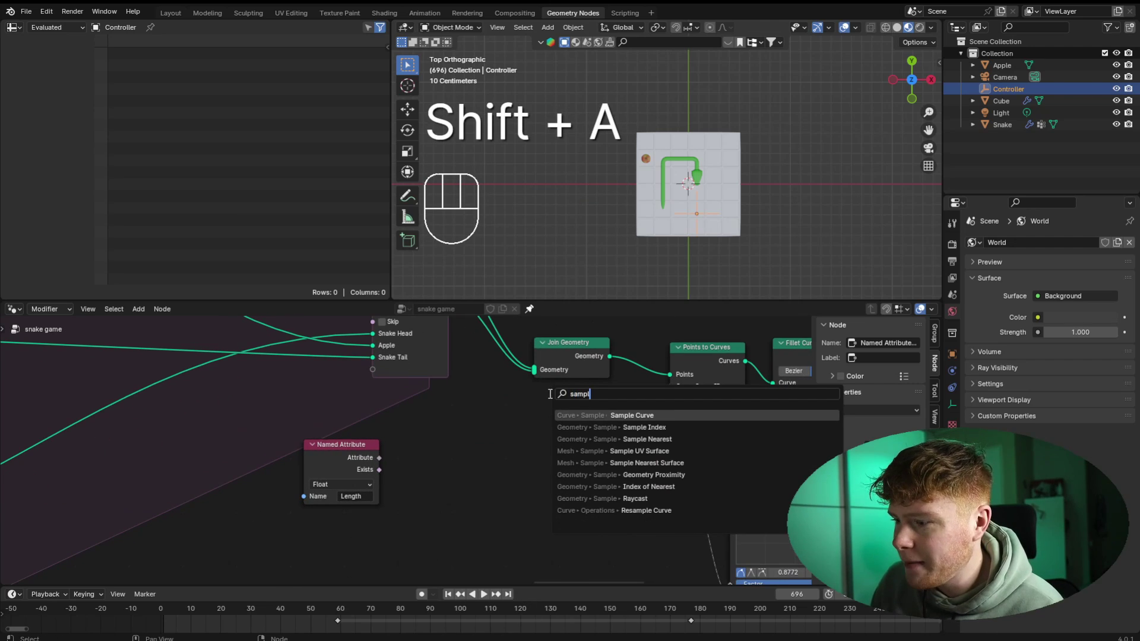
{"action": "key", "text": "Down"}
{"action": "key", "text": "Return"}
{"action": "left_click", "coordinate": [491, 394]}
{"action": "middle_click_drag", "start_coordinate": [443, 407], "coordinate": [419, 463]}
{"action": "left_click_drag", "start_coordinate": [334, 522], "coordinate": [369, 493]}
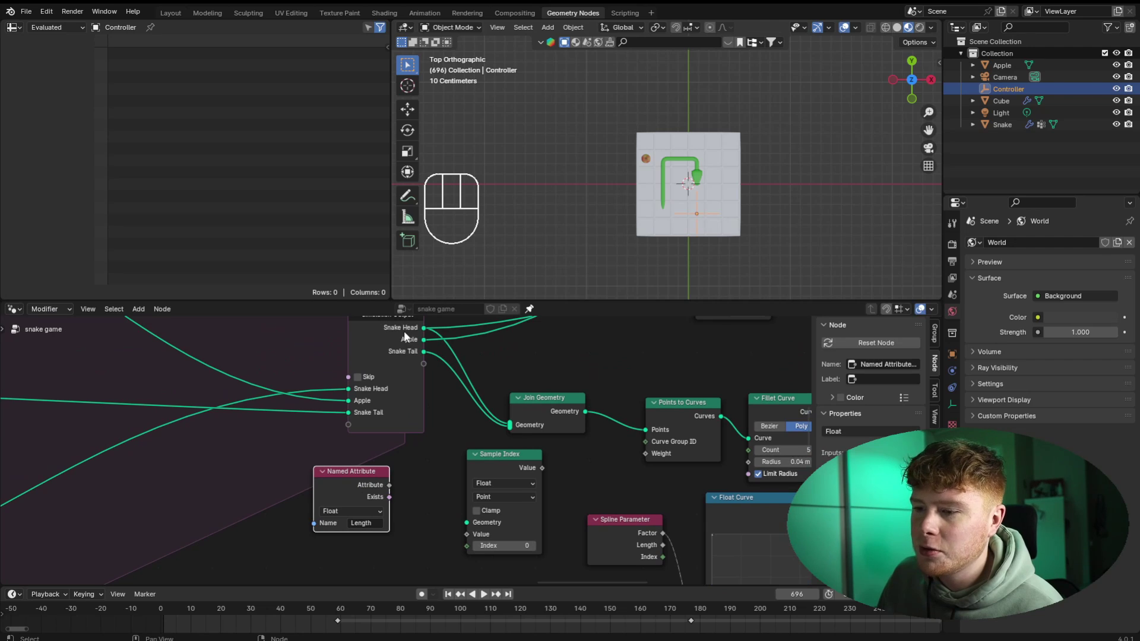
- Connect the Simulation Output's Snake Head to the Sample Index Geometry input and the Length attribute to its Value input
{"action": "left_click_drag", "start_coordinate": [423, 328], "coordinate": [464, 523]}
{"action": "middle_click_drag", "start_coordinate": [435, 528], "coordinate": [434, 499]}
{"action": "scroll", "coordinate": [433, 499], "scroll_direction": "up", "scroll_amount": 4}
{"action": "left_click_drag", "start_coordinate": [348, 456], "coordinate": [479, 510]}
{"action": "scroll", "coordinate": [436, 526], "scroll_direction": "down", "scroll_amount": 1}
{"action": "middle_click_drag", "start_coordinate": [582, 425], "coordinate": [488, 416]}
{"action": "left_click_drag", "start_coordinate": [476, 415], "coordinate": [547, 419]}
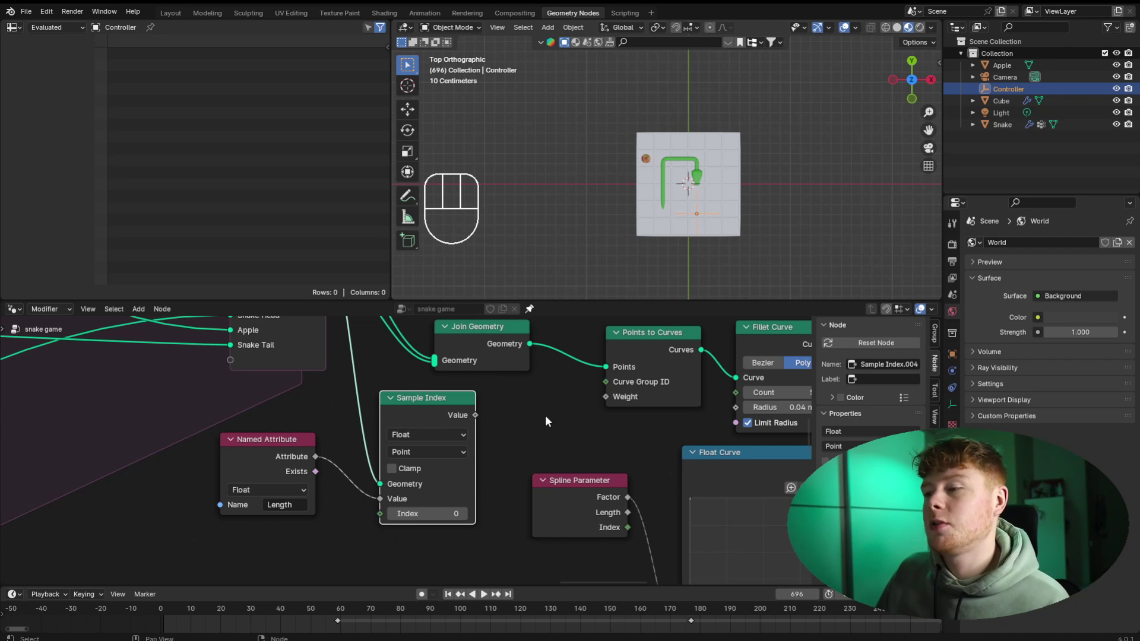
- Move the Length Named Attribute and Sample Index nodes together to the empty area below the snake body nodes
{"action": "scroll", "coordinate": [492, 446], "scroll_direction": "down", "scroll_amount": 5}
{"action": "left_click_drag", "start_coordinate": [405, 432], "coordinate": [341, 385]}
{"action": "key", "text": "g"}
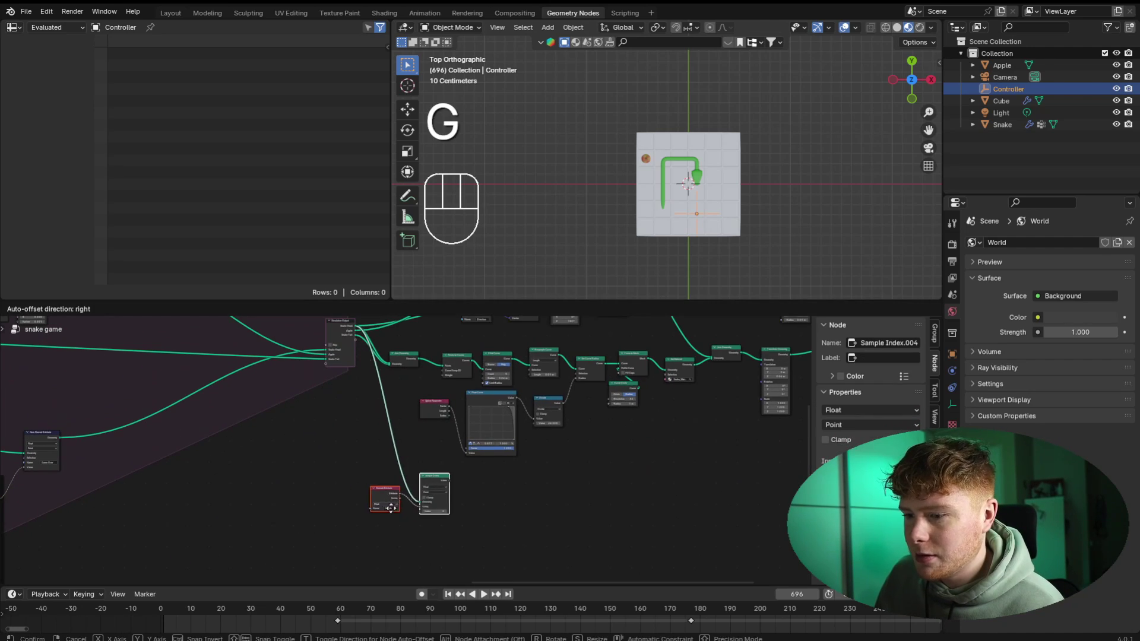
{"action": "left_click", "coordinate": [405, 523]}
{"action": "left_click", "coordinate": [481, 536]}
{"action": "middle_click_drag", "start_coordinate": [483, 537], "coordinate": [439, 462]}
{"action": "scroll", "coordinate": [439, 461], "scroll_direction": "up", "scroll_amount": 5}
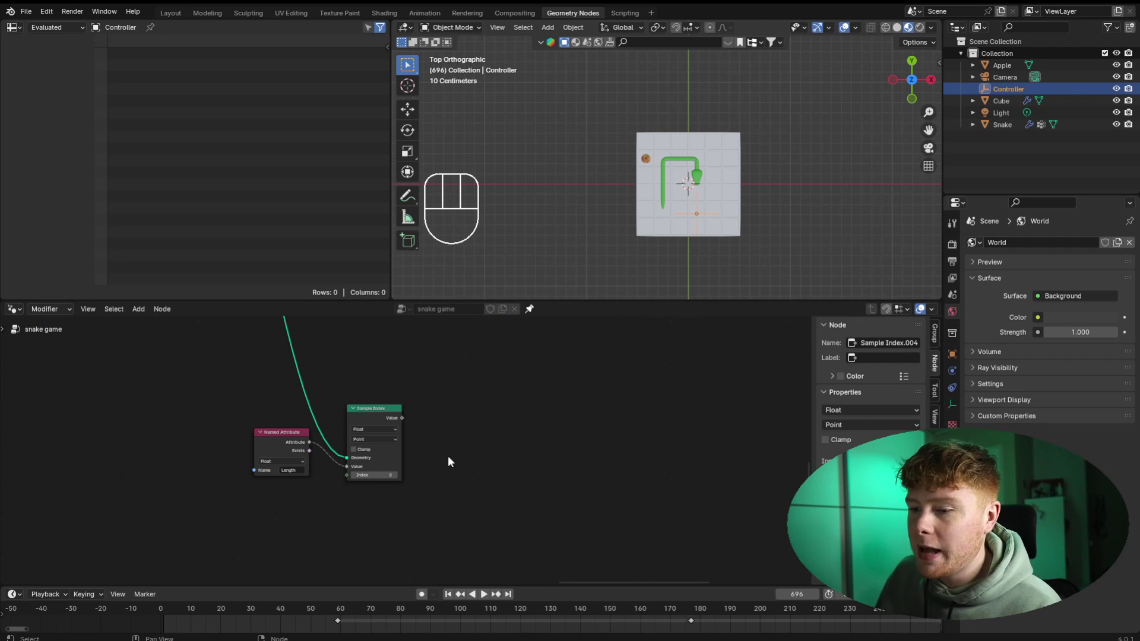
{"action": "scroll", "coordinate": [445, 450], "scroll_direction": "up", "scroll_amount": 2}
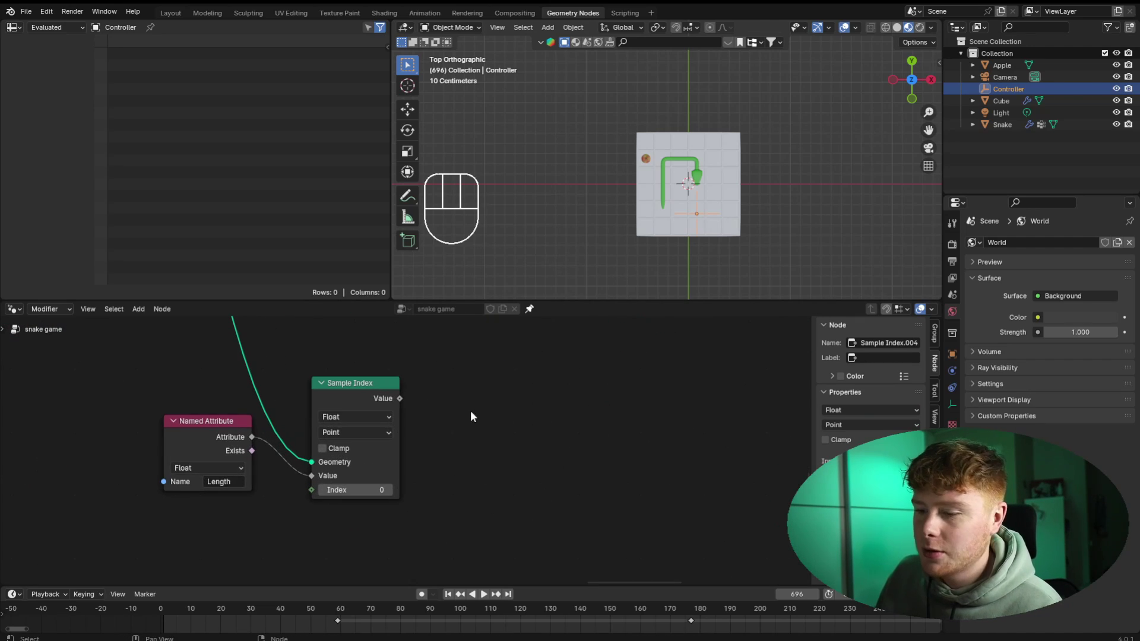
- Add a String to Curves node beside the Sample Index node
{"action": "middle_click_drag", "start_coordinate": [475, 385], "coordinate": [339, 419]}
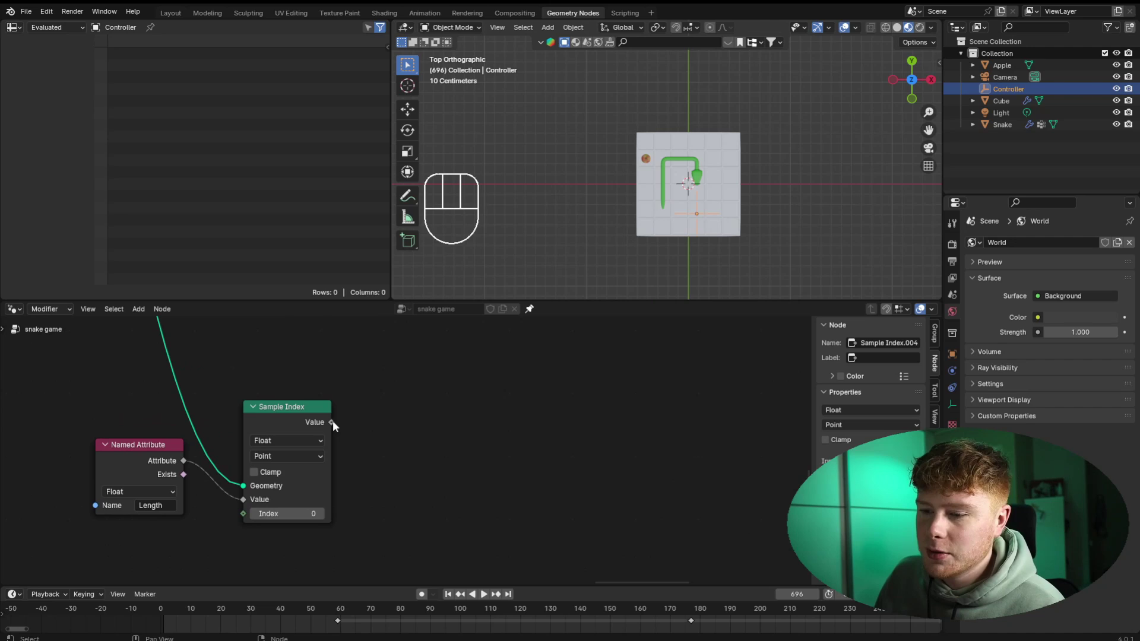
{"action": "key", "text": "shift+a"}
{"action": "type", "text": "string to"}
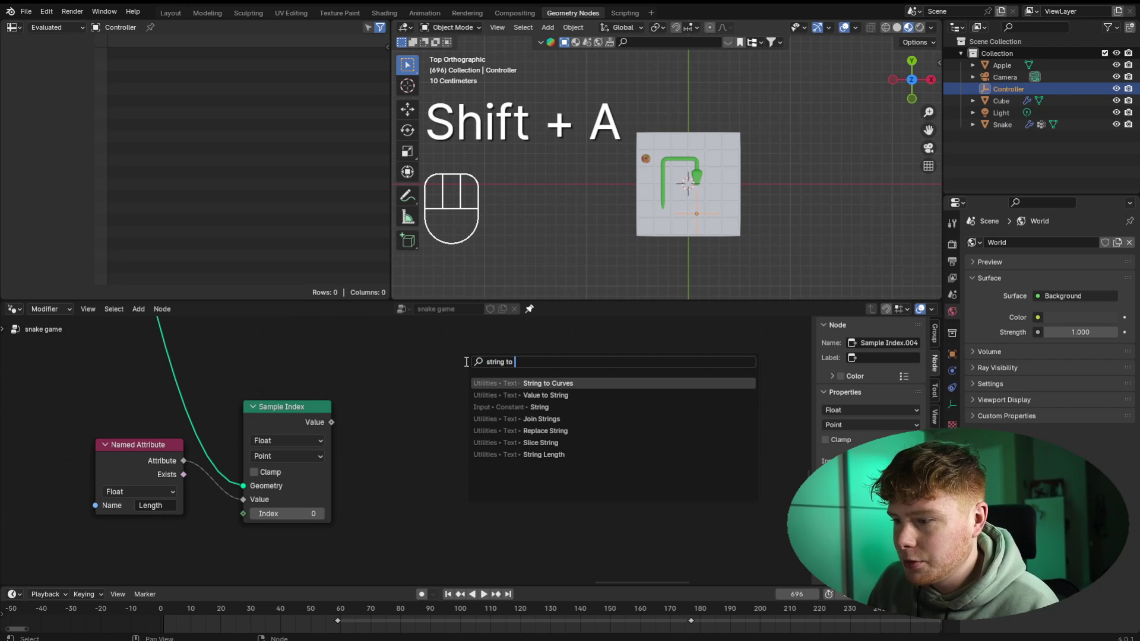
{"action": "key", "text": "Return"}
{"action": "left_click", "coordinate": [463, 361]}
{"action": "middle_click_drag", "start_coordinate": [351, 415], "coordinate": [333, 393]}
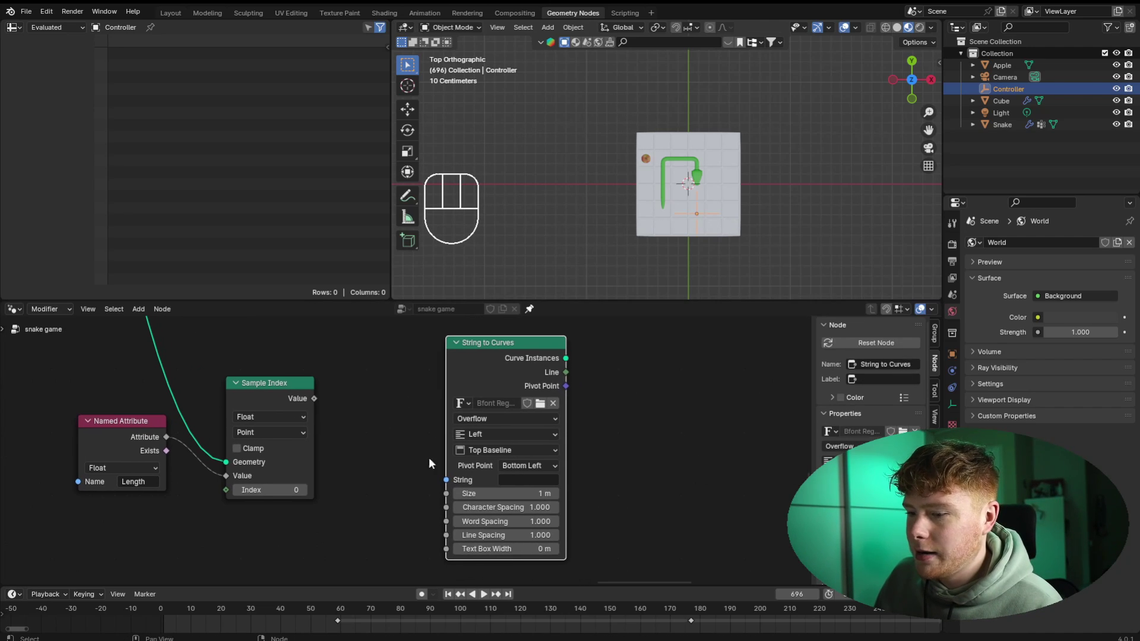
- Connect the String to Curves node's Curve Instances to the final Join Geometry before the Group Output
{"action": "middle_click_drag", "start_coordinate": [586, 369], "coordinate": [394, 433]}
{"action": "scroll", "coordinate": [325, 510], "scroll_direction": "down", "scroll_amount": 3}
{"action": "scroll", "coordinate": [309, 520], "scroll_direction": "down", "scroll_amount": 2}
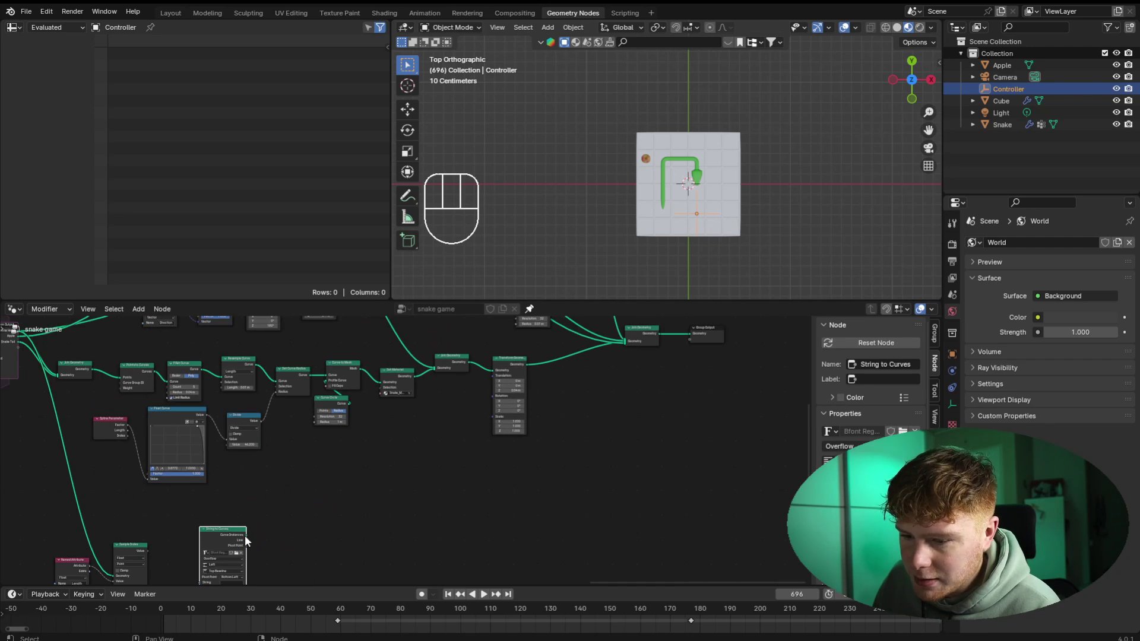
{"action": "left_click_drag", "start_coordinate": [245, 536], "coordinate": [623, 346]}
{"action": "left_click", "coordinate": [399, 502]}
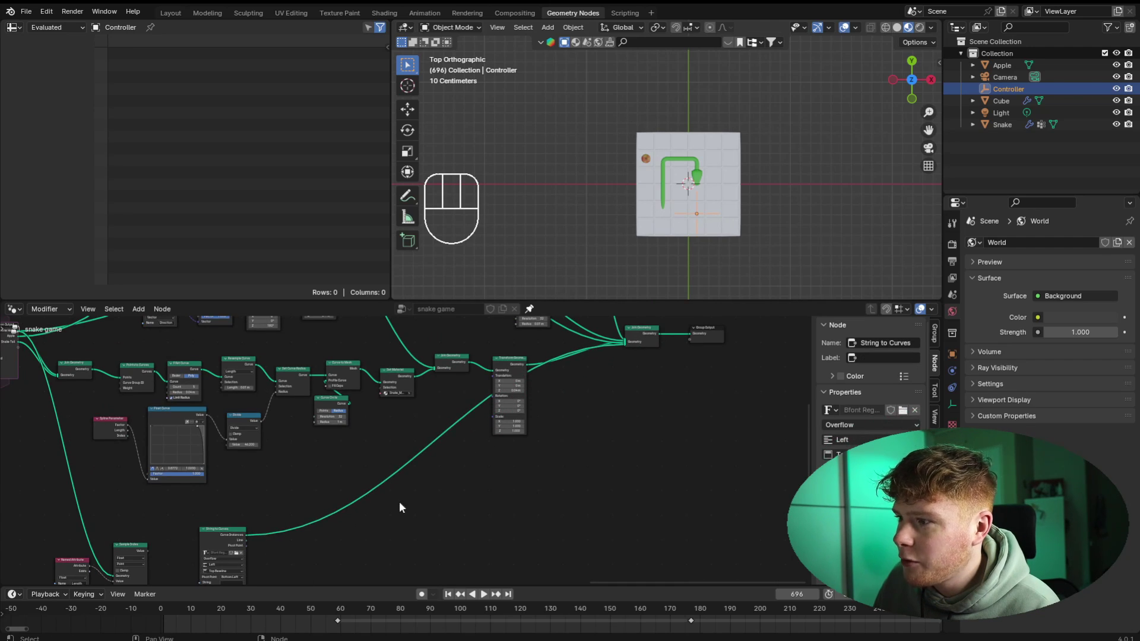
- Set the String to Curves text to "Something" as a test and view it beside the board
{"action": "middle_click_drag", "start_coordinate": [292, 555], "coordinate": [497, 437]}
{"action": "scroll", "coordinate": [497, 436], "scroll_direction": "up", "scroll_amount": 6}
{"action": "scroll", "coordinate": [496, 439], "scroll_direction": "up", "scroll_amount": 3}
{"action": "left_click", "coordinate": [401, 505]}
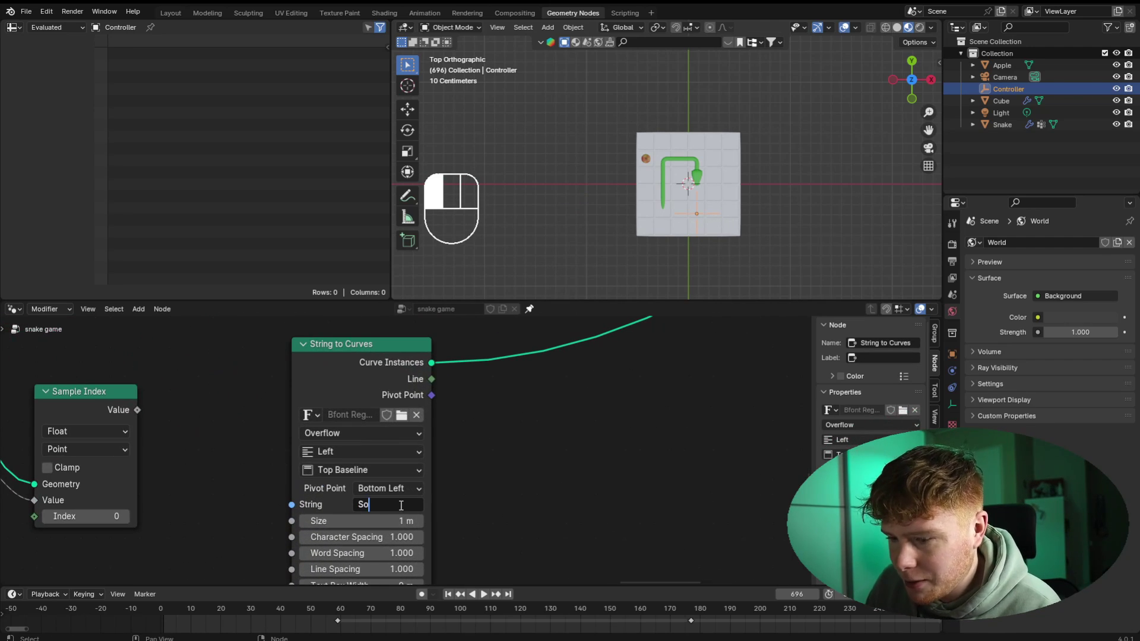
{"action": "type", "text": "Something"}
{"action": "key", "text": "Return"}
{"action": "middle_click_drag", "start_coordinate": [762, 161], "coordinate": [650, 181], "text": "shift"}
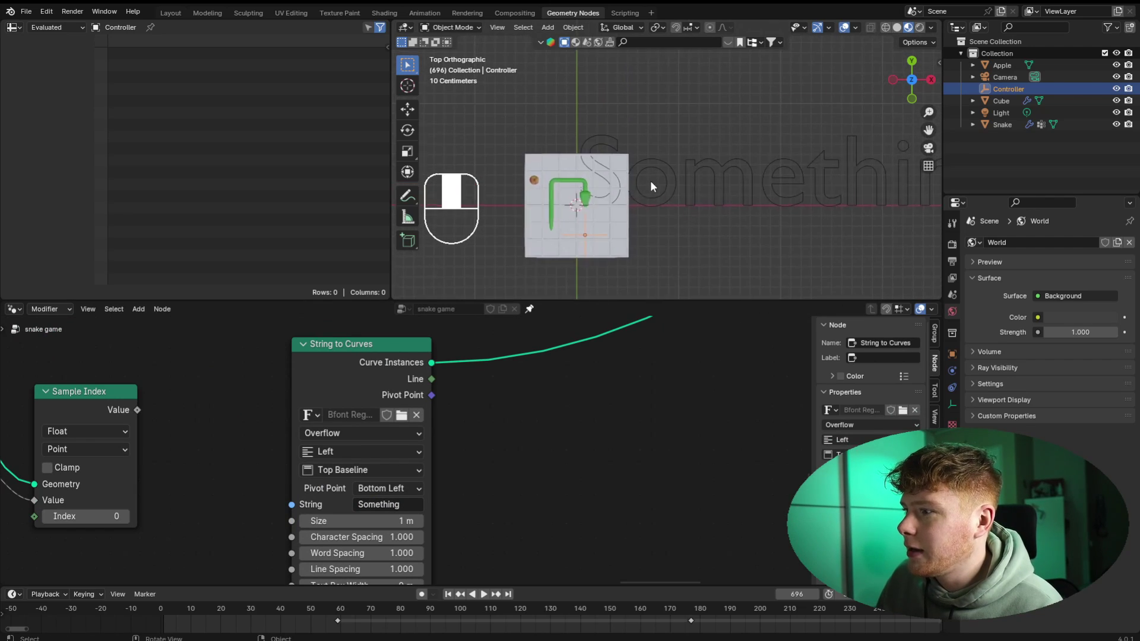
{"action": "scroll", "coordinate": [660, 181], "scroll_direction": "down", "scroll_amount": 2}
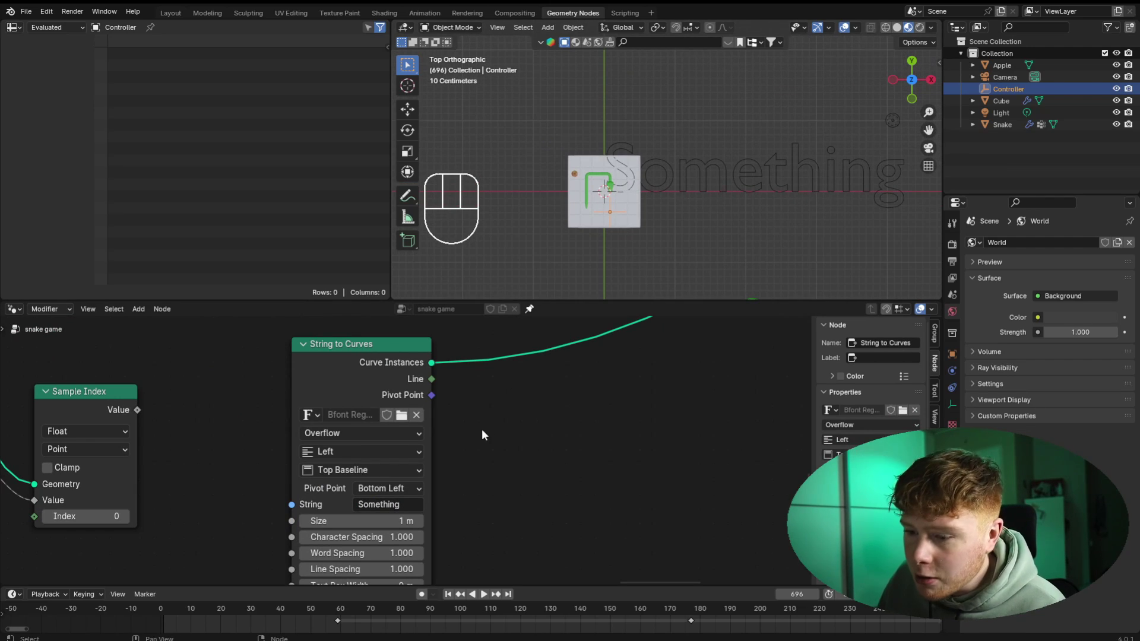
- Make room before the String to Curves node and add a Value to String node beside Sample Index
{"action": "scroll", "coordinate": [253, 486], "scroll_direction": "up", "scroll_amount": 1}
{"action": "middle_click_drag", "start_coordinate": [252, 486], "coordinate": [404, 449]}
{"action": "middle_click_drag", "start_coordinate": [317, 427], "coordinate": [425, 443]}
{"action": "left_click_drag", "start_coordinate": [386, 383], "coordinate": [412, 380]}
{"action": "left_click_drag", "start_coordinate": [566, 484], "coordinate": [633, 491]}
{"action": "key", "text": "shift+a"}
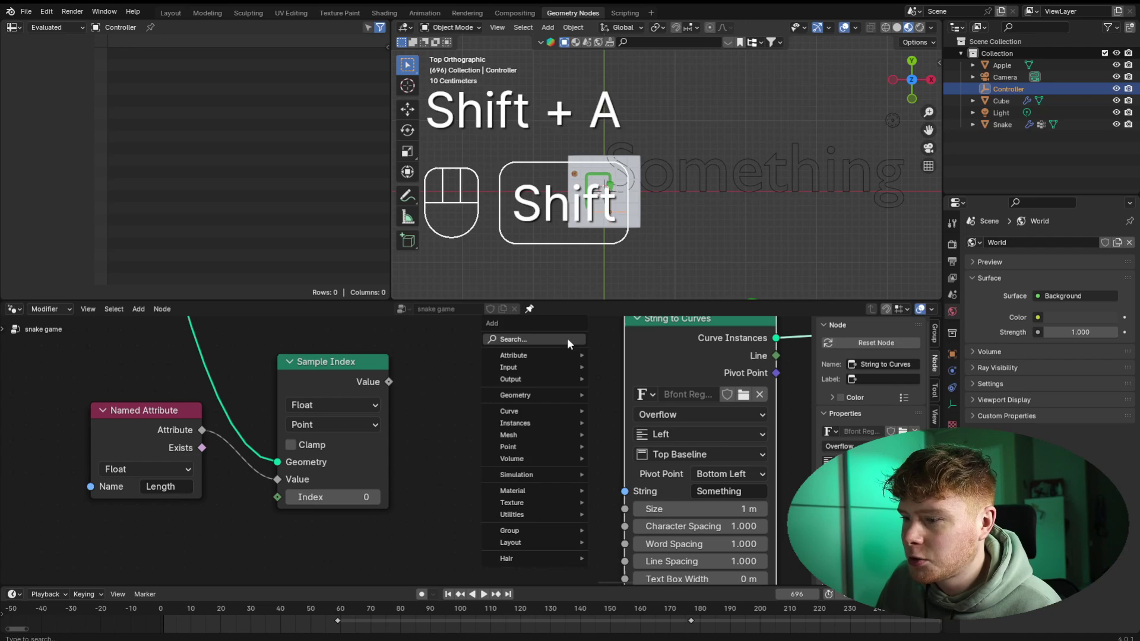
{"action": "type", "text": "value to s"}
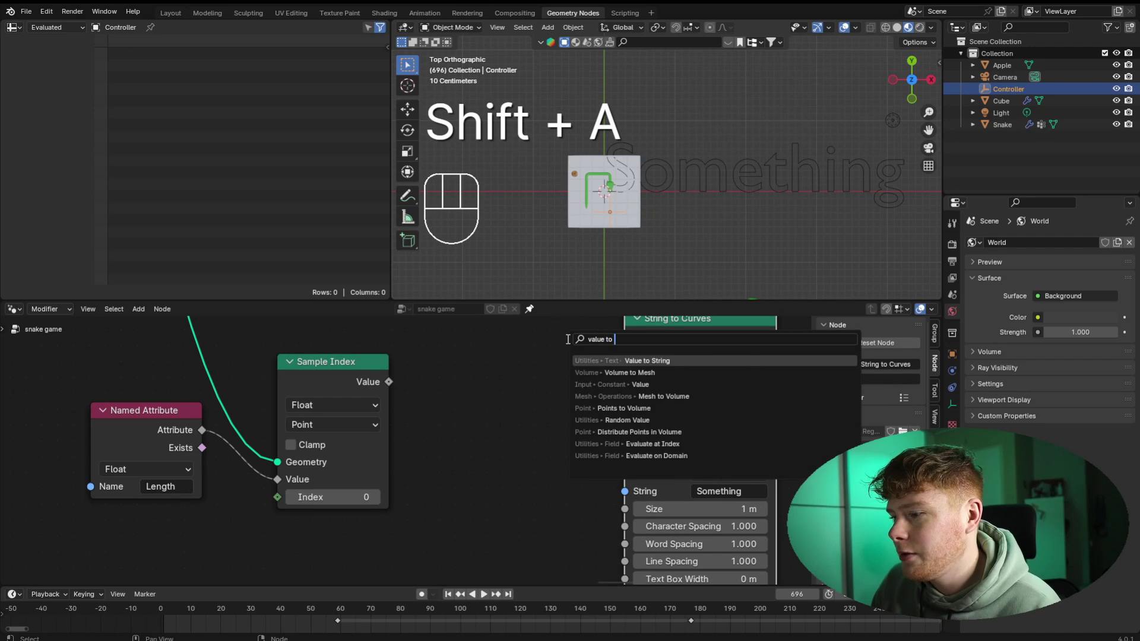
{"action": "key", "text": "Return"}
{"action": "left_click", "coordinate": [437, 355]}
{"action": "scroll", "coordinate": [422, 459], "scroll_direction": "up", "scroll_amount": 1}
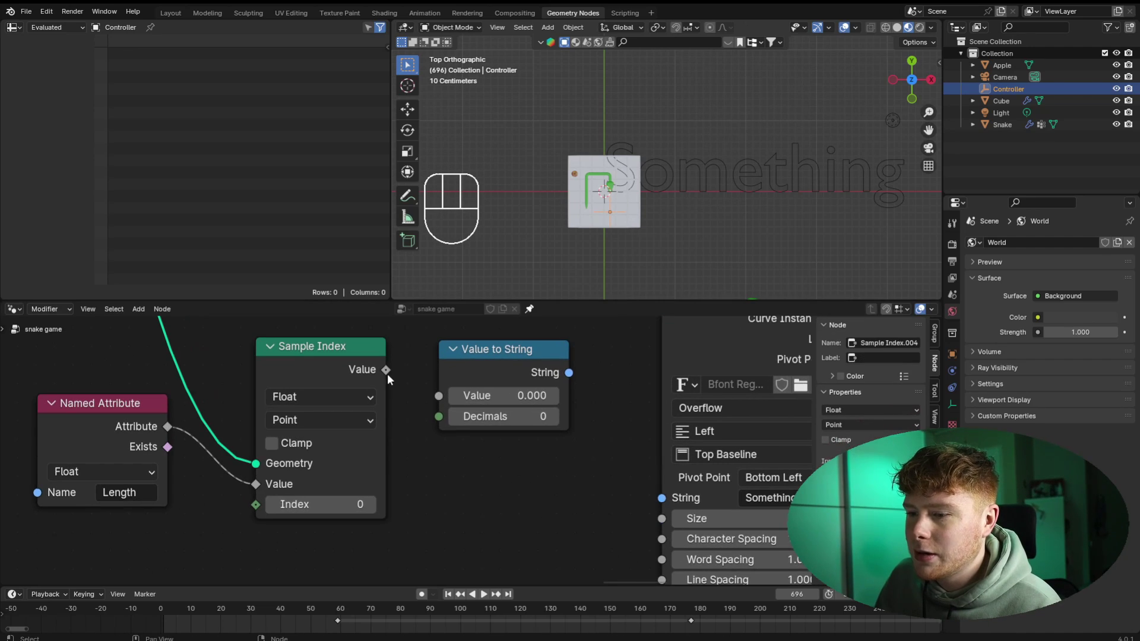
- Link the Sample Index value through the Value to String node into the String input of String to Curves
{"action": "left_click_drag", "start_coordinate": [387, 372], "coordinate": [438, 395]}
{"action": "middle_click_drag", "start_coordinate": [522, 472], "coordinate": [416, 458]}
{"action": "left_click_drag", "start_coordinate": [463, 358], "coordinate": [556, 483]}
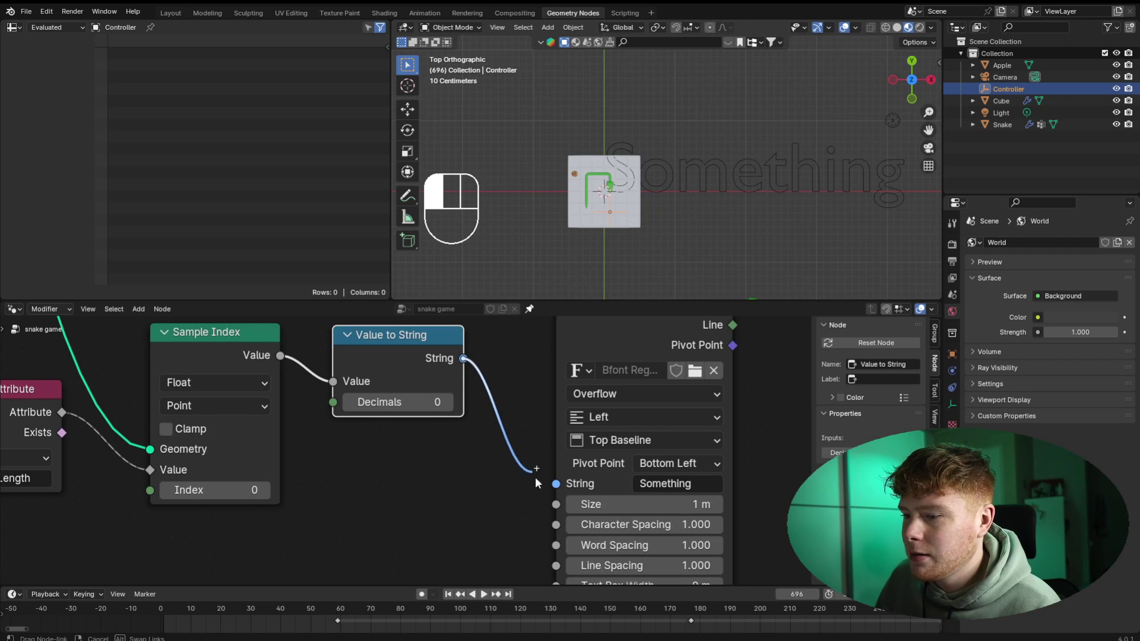
- Play the game and move the Controller to steer the snake to the apple, checking the displayed length
{"action": "middle_click_drag", "start_coordinate": [591, 218], "coordinate": [644, 245], "text": "shift"}
{"action": "key", "text": "space"}
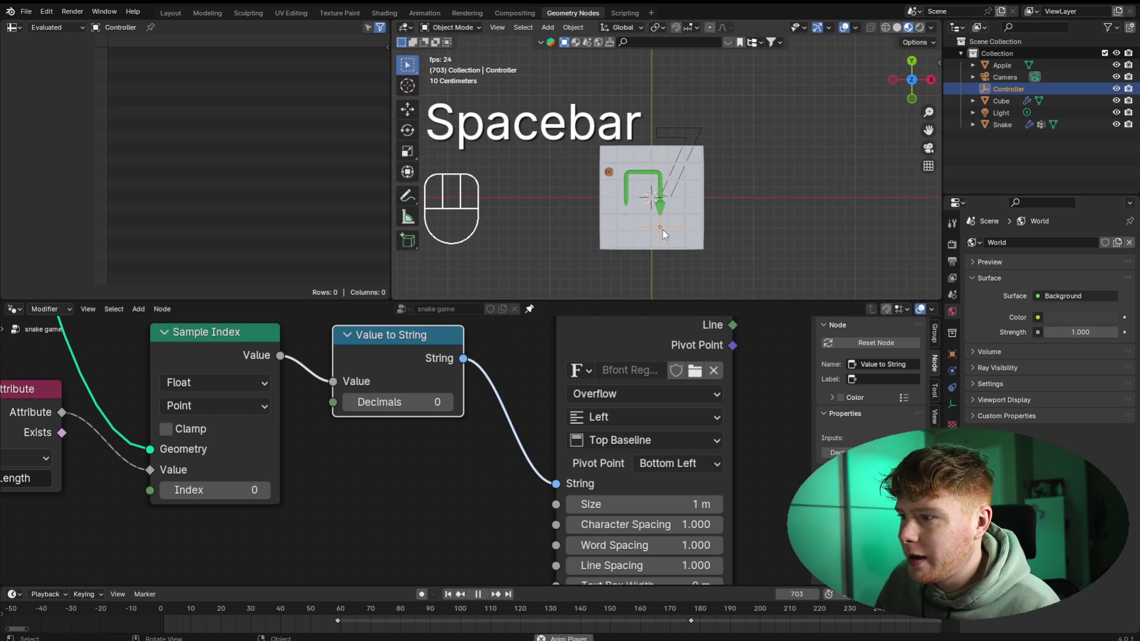
{"action": "key", "text": "g"}
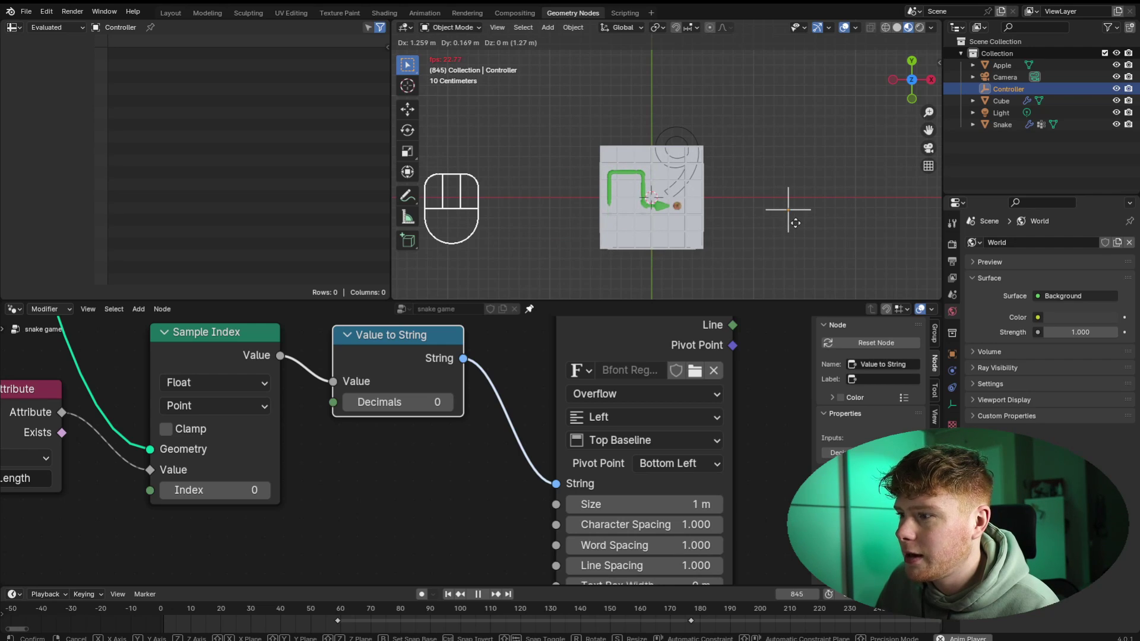
{"action": "key", "text": "space"}
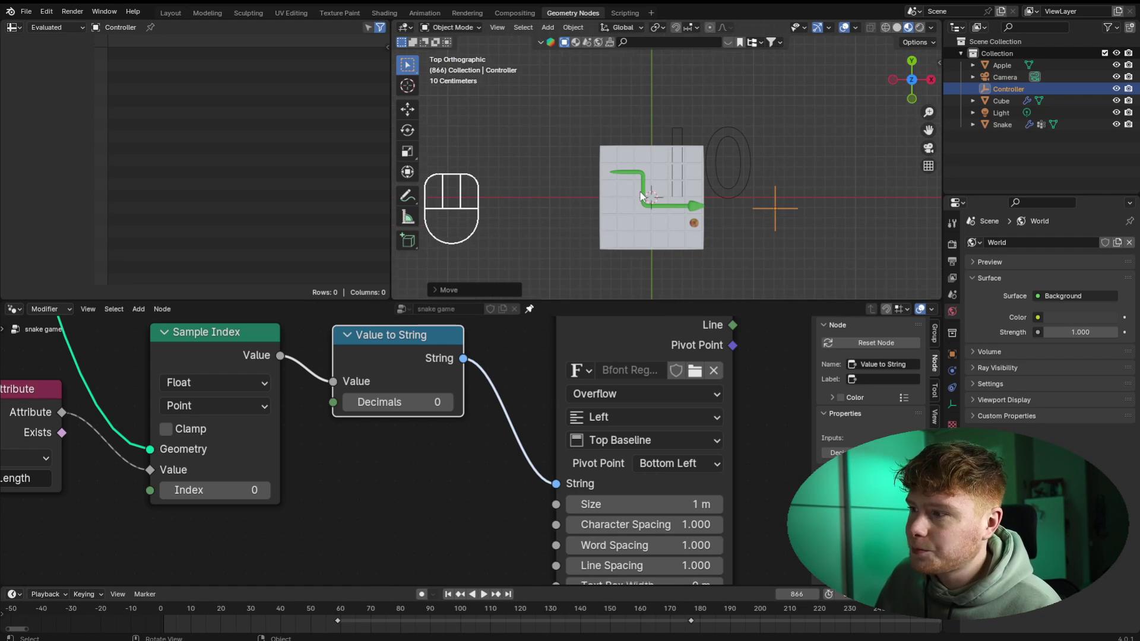
{"action": "scroll", "coordinate": [603, 155], "scroll_direction": "up", "scroll_amount": 2}
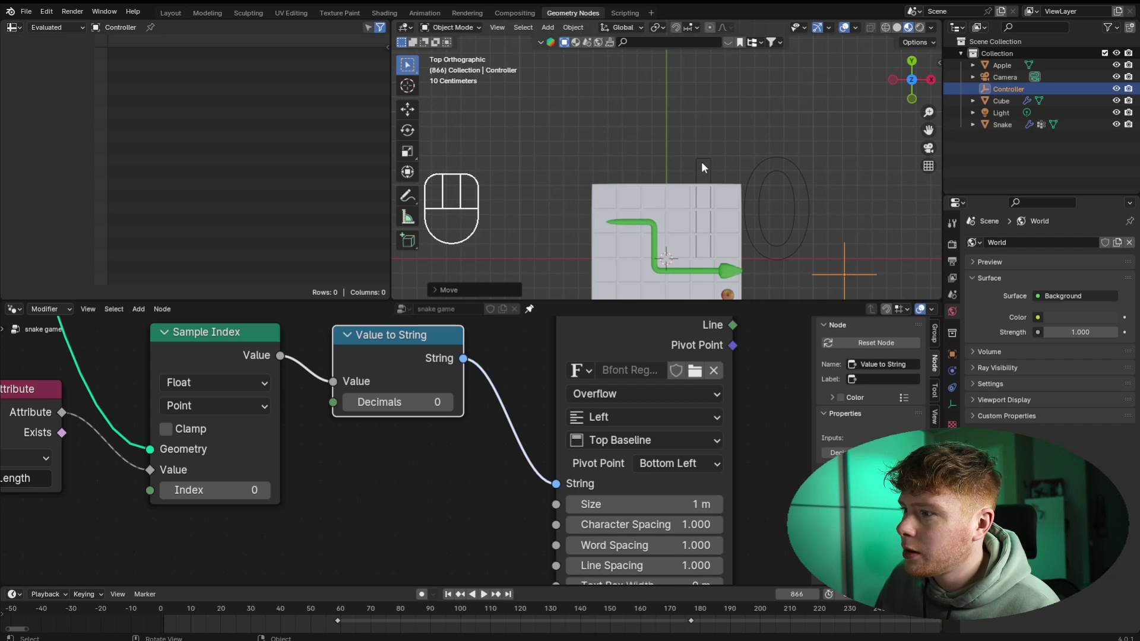
- Add a String node below the Value to String node and set its text to "Score"
{"action": "scroll", "coordinate": [403, 460], "scroll_direction": "down", "scroll_amount": 3}
{"action": "left_click", "coordinate": [379, 521]}
{"action": "middle_click_drag", "start_coordinate": [400, 480], "coordinate": [508, 442]}
{"action": "scroll", "coordinate": [514, 433], "scroll_direction": "up", "scroll_amount": 1}
{"action": "key", "text": "shift+a"}
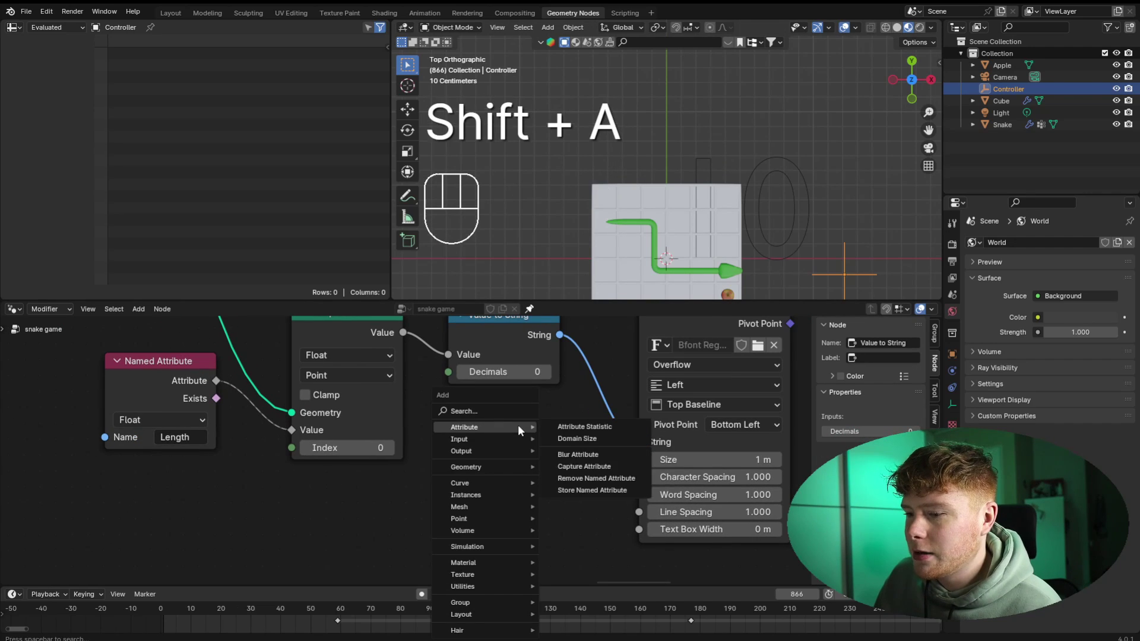
{"action": "left_click", "coordinate": [505, 410]}
{"action": "type", "text": "str"}
{"action": "key", "text": "Return"}
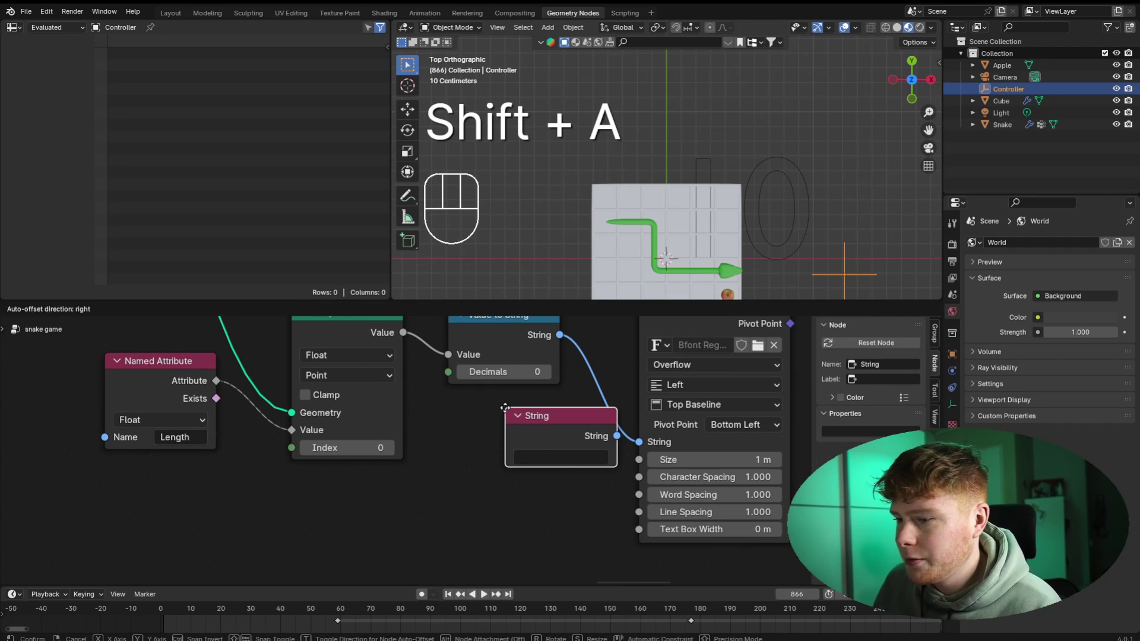
{"action": "left_click", "coordinate": [440, 401]}
{"action": "left_click", "coordinate": [475, 444]}
{"action": "type", "text": "Sc"}
{"action": "key", "text": "Return"}
{"action": "middle_click_drag", "start_coordinate": [522, 440], "coordinate": [466, 461]}
{"action": "left_click_drag", "start_coordinate": [450, 447], "coordinate": [466, 448]}
- Move String to Curves further along and insert a Join Strings node on the link from Value to String
{"action": "scroll", "coordinate": [544, 381], "scroll_direction": "down", "scroll_amount": 4}
{"action": "middle_click_drag", "start_coordinate": [551, 380], "coordinate": [441, 443]}
{"action": "left_click_drag", "start_coordinate": [543, 393], "coordinate": [632, 380]}
{"action": "key", "text": "shift+a"}
{"action": "left_click", "coordinate": [519, 355]}
{"action": "type", "text": "join s"}
{"action": "key", "text": "Return"}
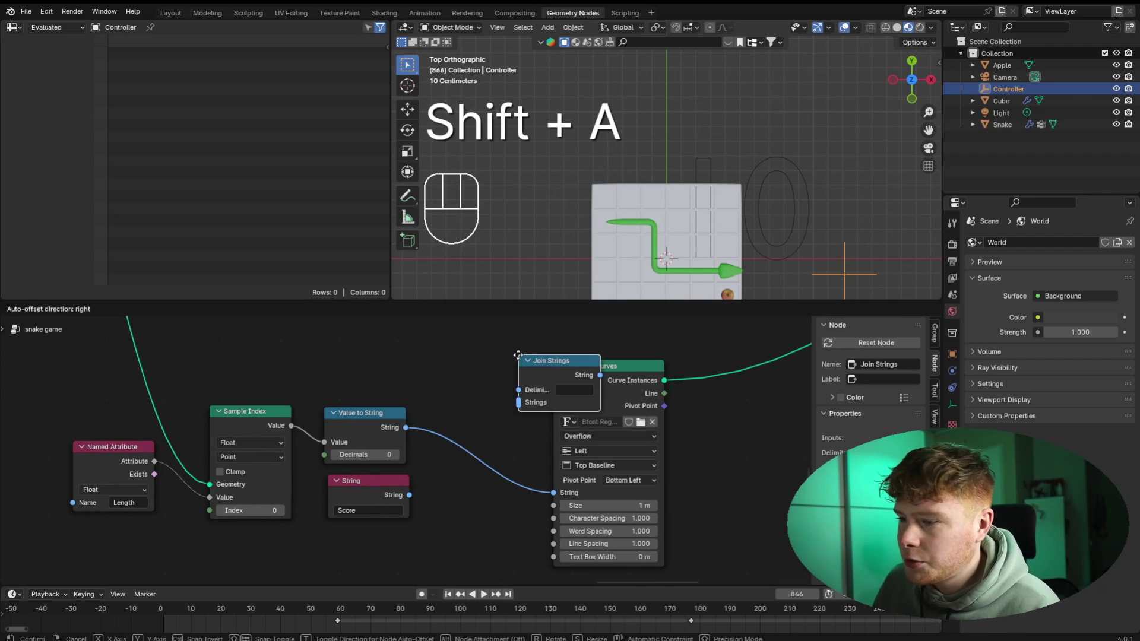
{"action": "left_click", "coordinate": [453, 414]}
- Connect the String node to the Join Strings node's Strings input so that "Score" comes before the value
{"action": "left_click_drag", "start_coordinate": [507, 426], "coordinate": [506, 448]}
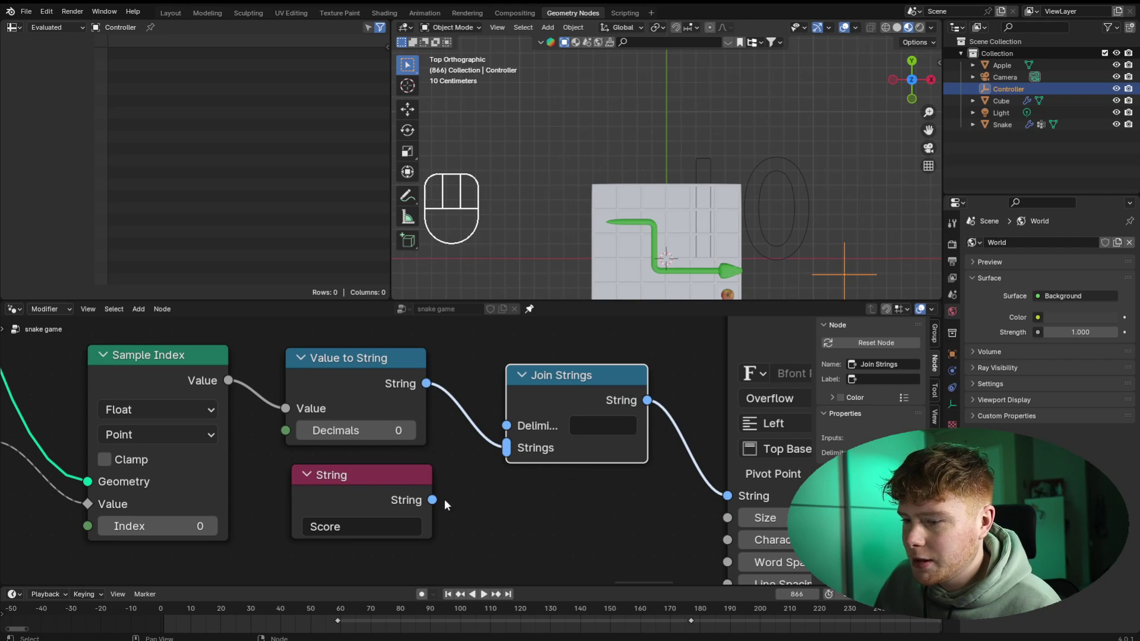
{"action": "left_click_drag", "start_coordinate": [433, 500], "coordinate": [495, 445]}
{"action": "scroll", "coordinate": [640, 212], "scroll_direction": "down", "scroll_amount": 5}
{"action": "middle_click_drag", "start_coordinate": [656, 217], "coordinate": [591, 219], "text": "shift"}
{"action": "scroll", "coordinate": [592, 219], "scroll_direction": "up", "scroll_amount": 3}
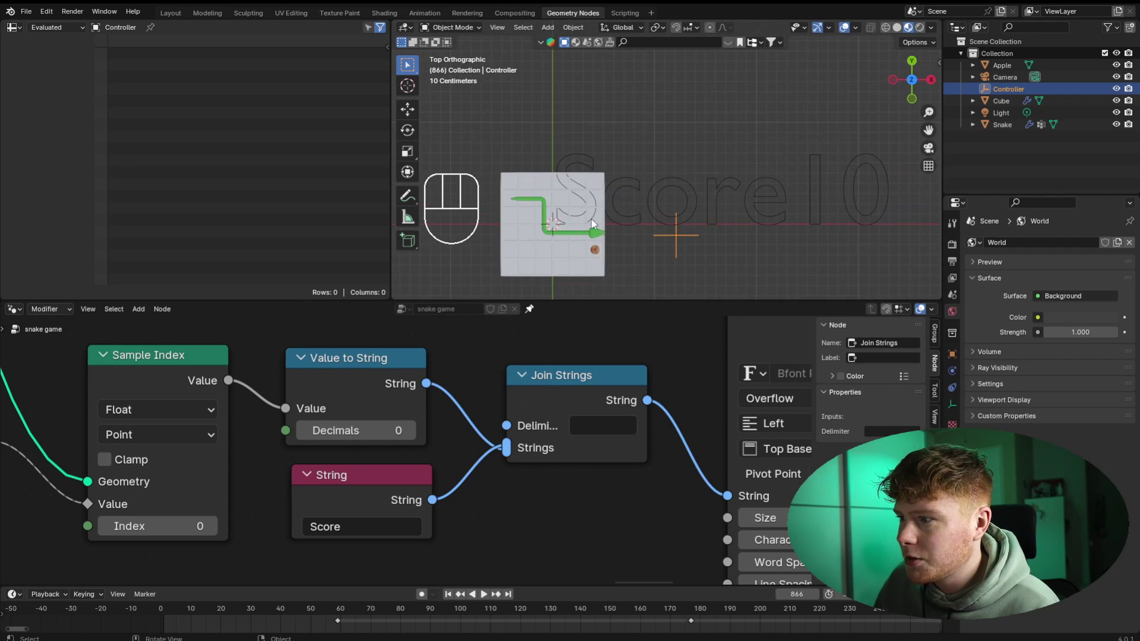
{"action": "left_click_drag", "start_coordinate": [505, 450], "coordinate": [506, 448]}
{"action": "left_click_drag", "start_coordinate": [432, 500], "coordinate": [506, 449]}
{"action": "scroll", "coordinate": [439, 536], "scroll_direction": "down", "scroll_amount": 1}
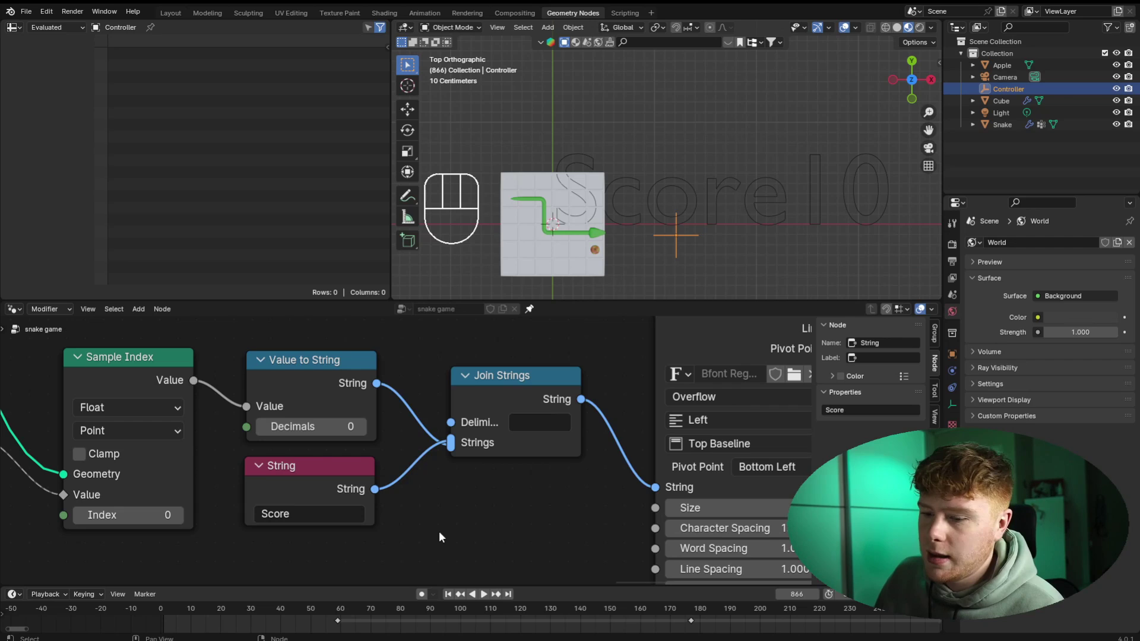
- Change the String node's text to "Score:" and set the Join Strings delimiter to a space
{"action": "left_click", "coordinate": [319, 516]}
{"action": "left_click", "coordinate": [309, 517]}
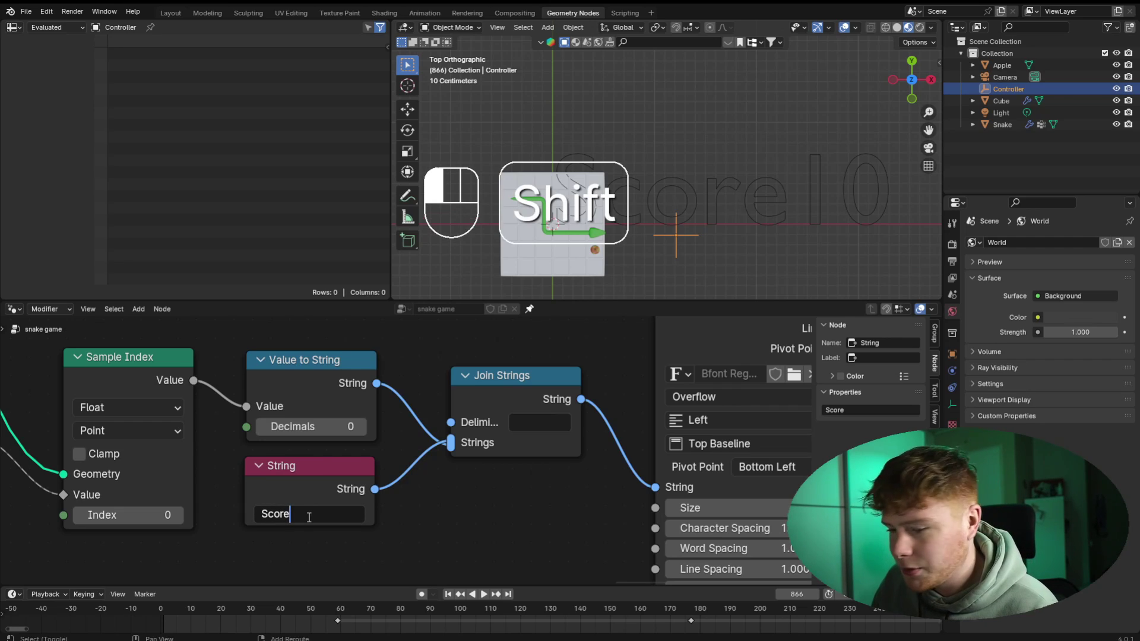
{"action": "type", "text": ":"}
{"action": "key", "text": "Return"}
{"action": "middle_click_drag", "start_coordinate": [453, 414], "coordinate": [378, 428]}
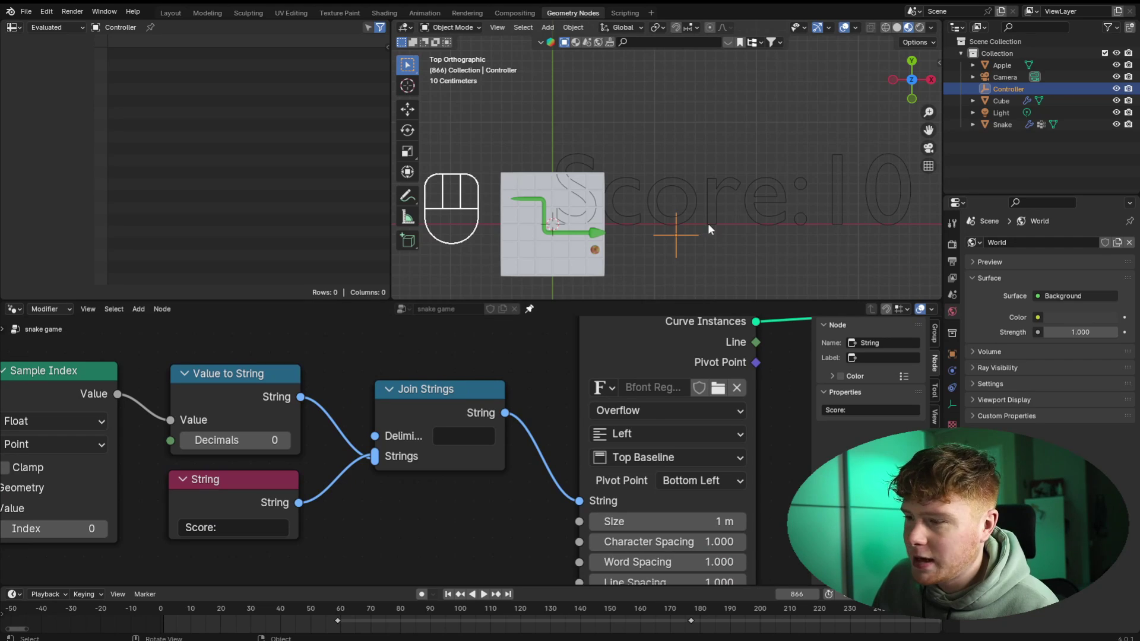
{"action": "left_click", "coordinate": [450, 437]}
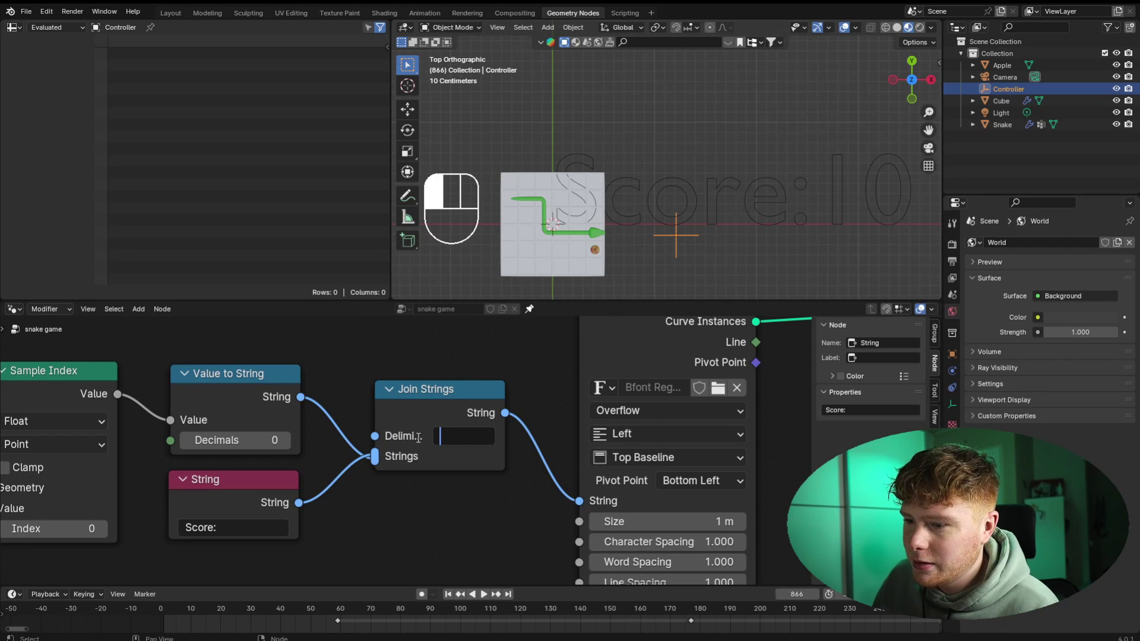
{"action": "left_click", "coordinate": [472, 484]}
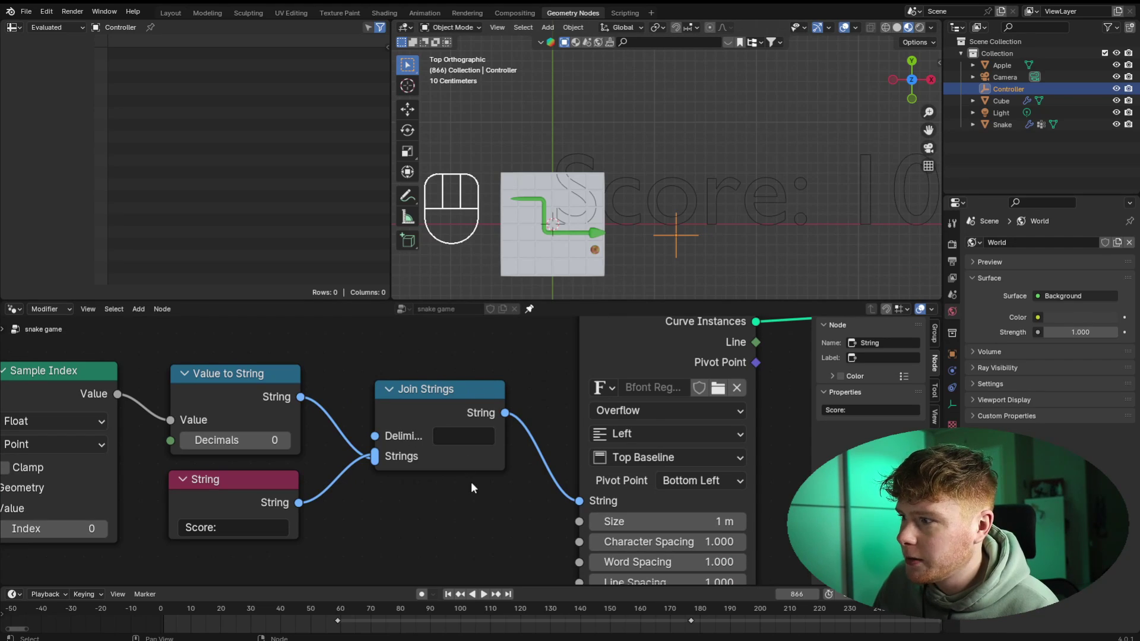
- Move String to Curves closer to Join Strings and insert a Fill Curve node on its Curve Instances output
{"action": "scroll", "coordinate": [428, 463], "scroll_direction": "down", "scroll_amount": 2}
{"action": "left_click_drag", "start_coordinate": [564, 350], "coordinate": [539, 357]}
{"action": "scroll", "coordinate": [547, 392], "scroll_direction": "down", "scroll_amount": 1}
{"action": "middle_click_drag", "start_coordinate": [659, 410], "coordinate": [586, 433]}
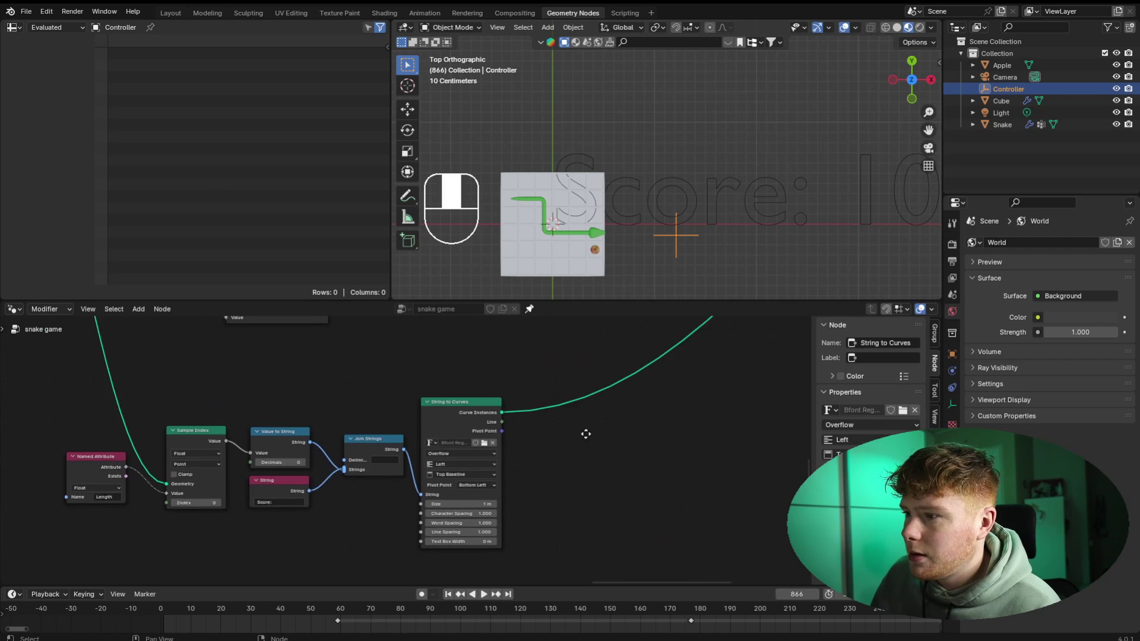
{"action": "scroll", "coordinate": [624, 380], "scroll_direction": "up", "scroll_amount": 1}
{"action": "scroll", "coordinate": [524, 392], "scroll_direction": "up", "scroll_amount": 2}
{"action": "key", "text": "shift+a"}
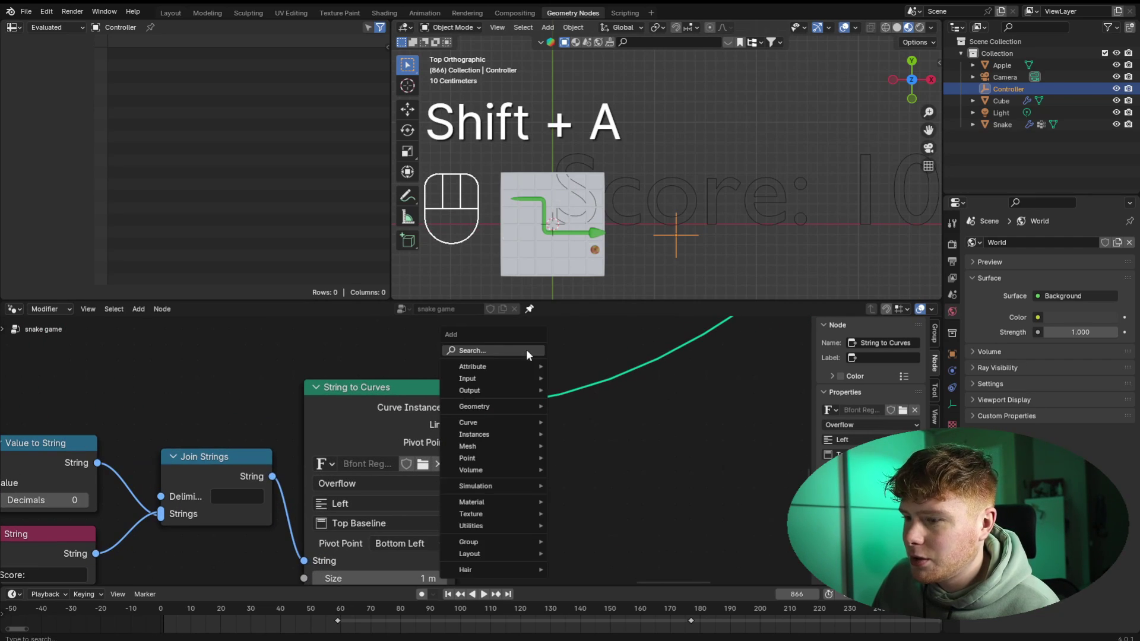
{"action": "type", "text": "fill"}
{"action": "key", "text": "Return"}
{"action": "left_click", "coordinate": [528, 352]}
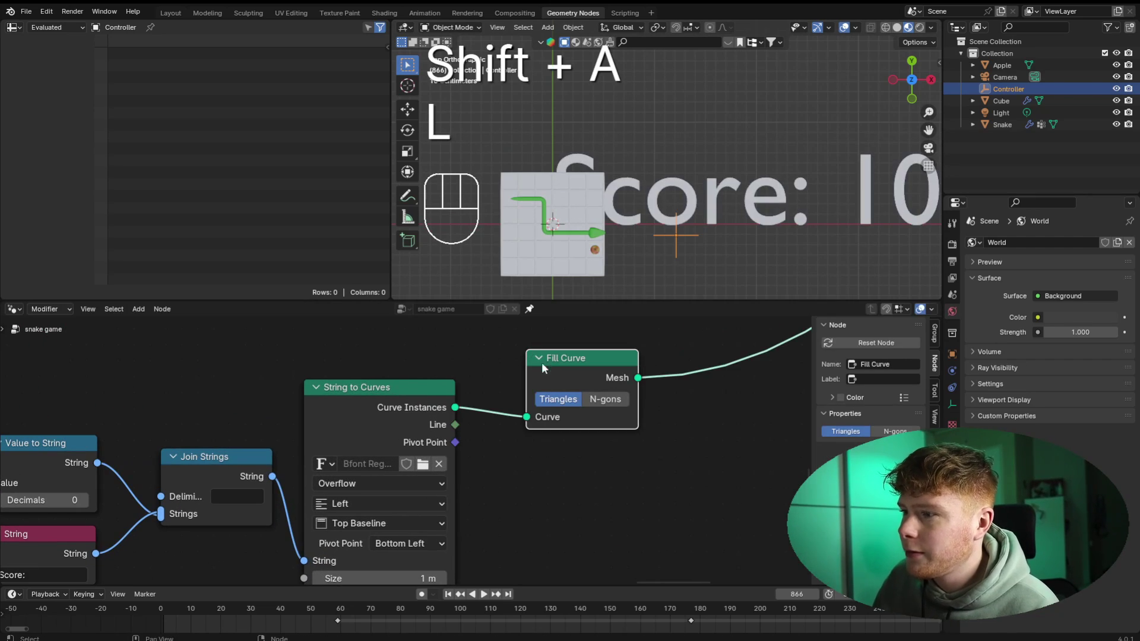
{"action": "left_click_drag", "start_coordinate": [542, 362], "coordinate": [495, 386]}
- Insert an Extrude Mesh node on the Fill Curve output and set its offset scale to 0.070
{"action": "middle_click_drag", "start_coordinate": [680, 407], "coordinate": [558, 437]}
{"action": "scroll", "coordinate": [541, 386], "scroll_direction": "up", "scroll_amount": 4}
{"action": "key", "text": "shift+a"}
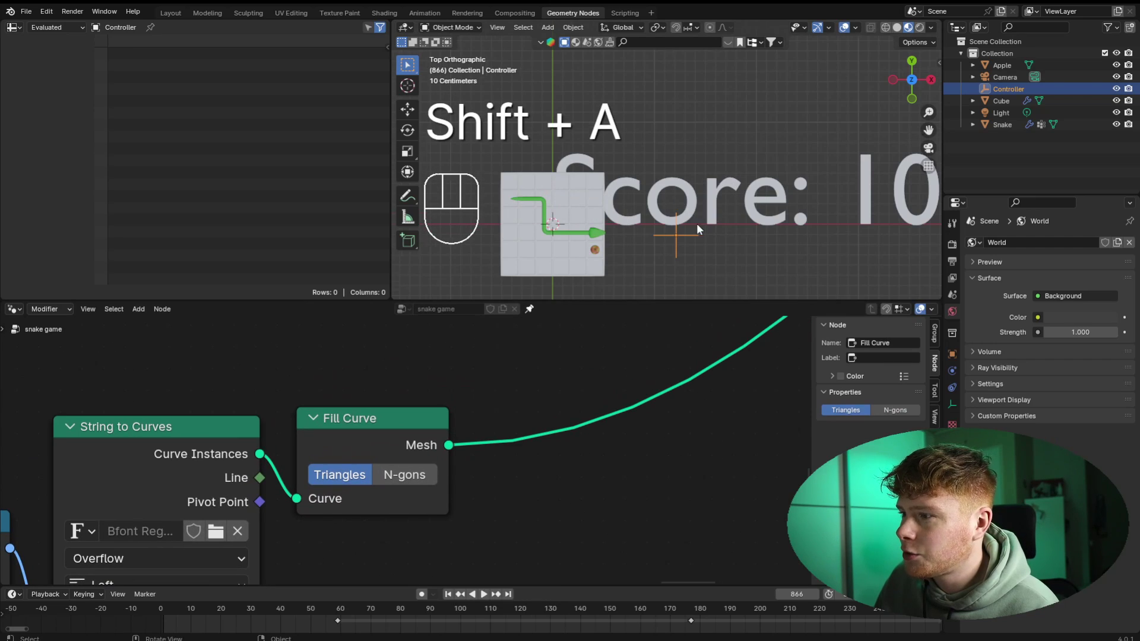
{"action": "middle_click_drag", "start_coordinate": [697, 223], "coordinate": [815, 128]}
{"action": "key", "text": "shift+a"}
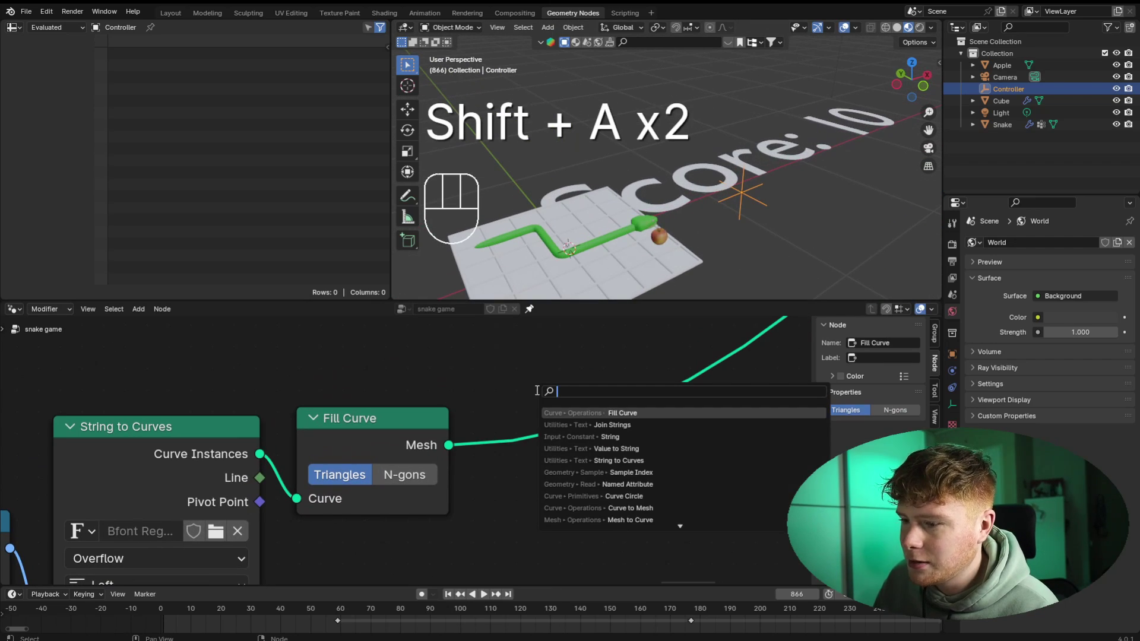
{"action": "type", "text": "ex"}
{"action": "key", "text": "Return"}
{"action": "left_click", "coordinate": [561, 387]}
{"action": "middle_click_drag", "start_coordinate": [526, 444], "coordinate": [494, 342]}
{"action": "left_click_drag", "start_coordinate": [603, 493], "coordinate": [570, 493], "text": "shift"}
{"action": "scroll", "coordinate": [701, 205], "scroll_direction": "down", "scroll_amount": 4}
{"action": "key", "text": "KP_7"}
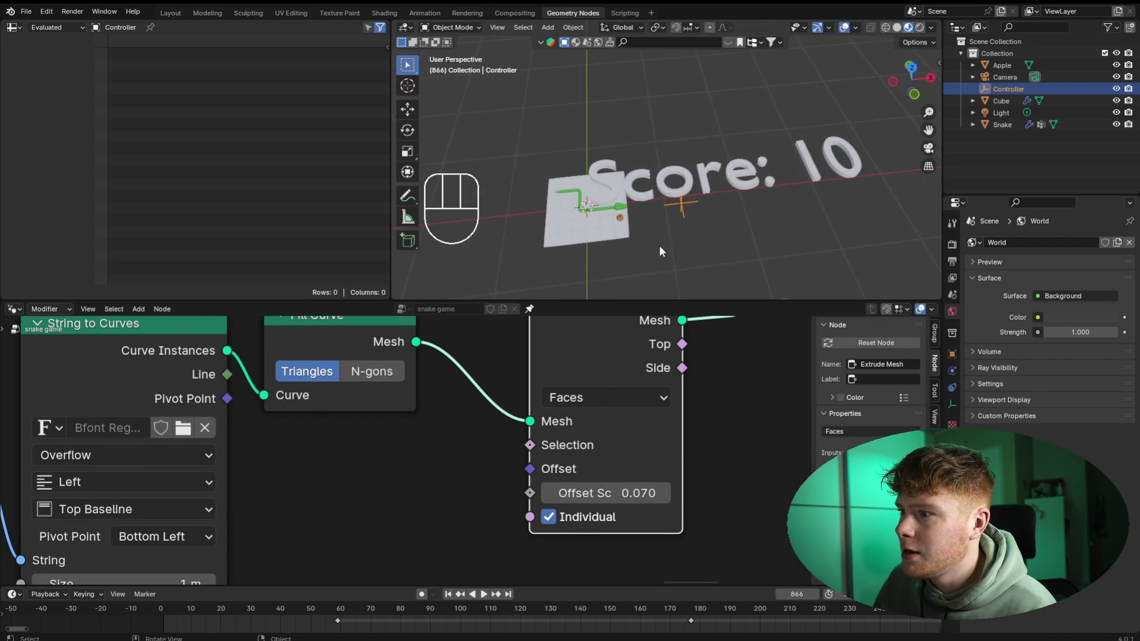
- Set the String to Curves node's horizontal alignment to Center and its text size to 0.28 m
{"action": "scroll", "coordinate": [178, 451], "scroll_direction": "down", "scroll_amount": 1}
{"action": "middle_click_drag", "start_coordinate": [128, 471], "coordinate": [477, 454]}
{"action": "scroll", "coordinate": [416, 380], "scroll_direction": "down", "scroll_amount": 1}
{"action": "scroll", "coordinate": [429, 423], "scroll_direction": "up", "scroll_amount": 2}
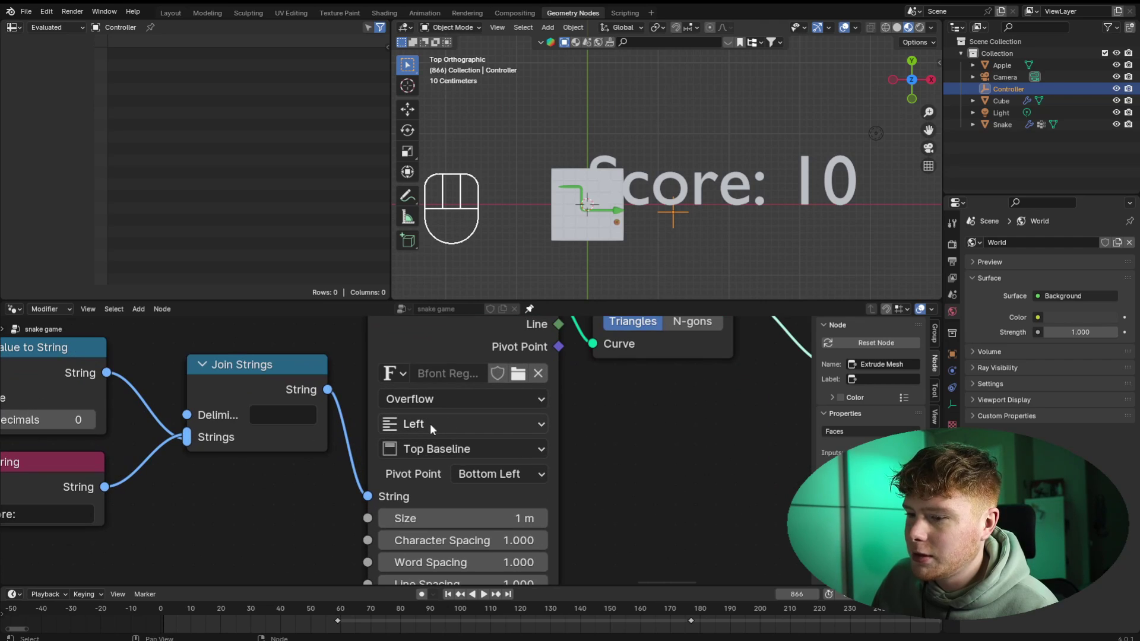
{"action": "left_click", "coordinate": [420, 421]}
{"action": "left_click", "coordinate": [426, 496]}
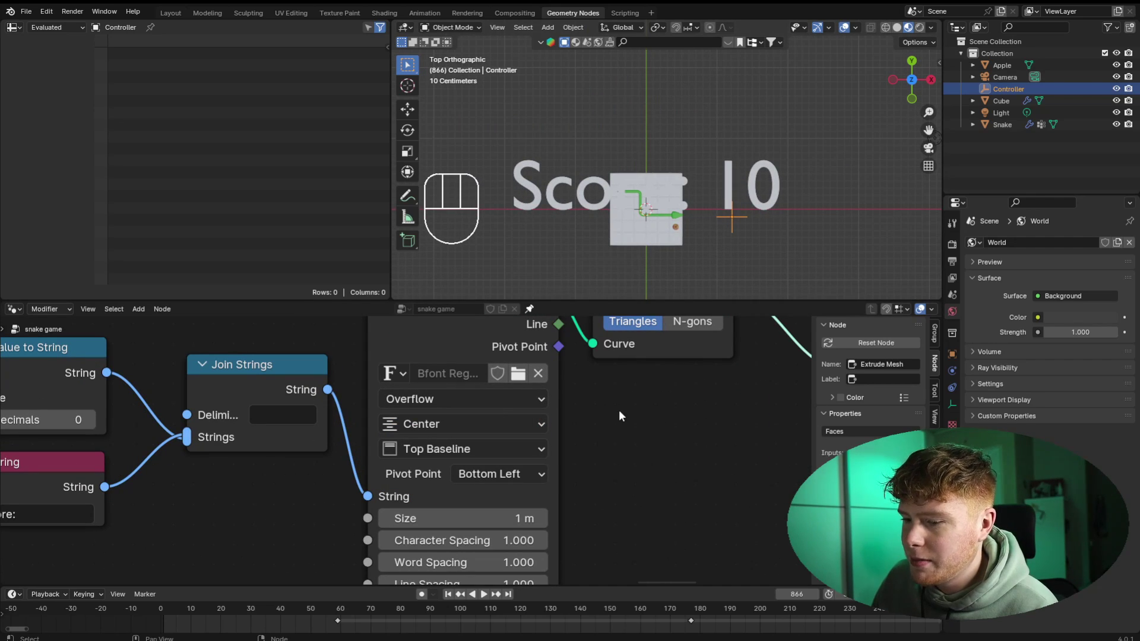
{"action": "scroll", "coordinate": [618, 458], "scroll_direction": "up", "scroll_amount": 1}
{"action": "middle_click_drag", "start_coordinate": [567, 537], "coordinate": [610, 431]}
{"action": "left_click_drag", "start_coordinate": [518, 415], "coordinate": [498, 416], "text": "shift"}
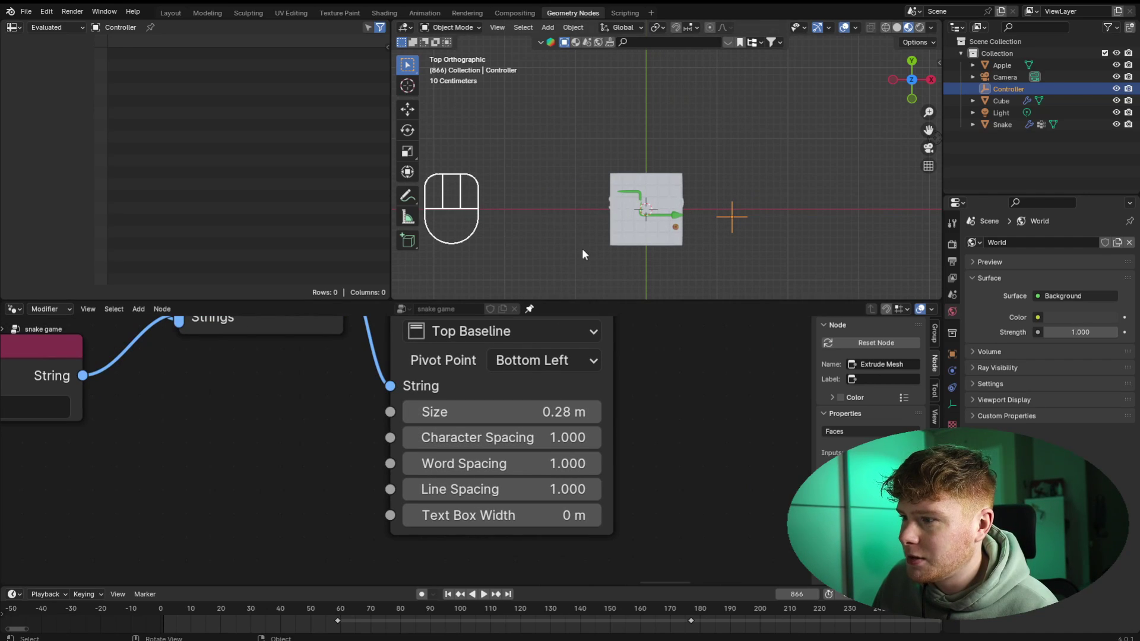
- Insert a Transform Geometry node after Extrude Mesh and set its Y translation to 0.54 m
{"action": "scroll", "coordinate": [582, 248], "scroll_direction": "up", "scroll_amount": 3}
{"action": "scroll", "coordinate": [682, 323], "scroll_direction": "down", "scroll_amount": 4}
{"action": "middle_click_drag", "start_coordinate": [682, 323], "coordinate": [515, 456]}
{"action": "scroll", "coordinate": [515, 455], "scroll_direction": "up", "scroll_amount": 3}
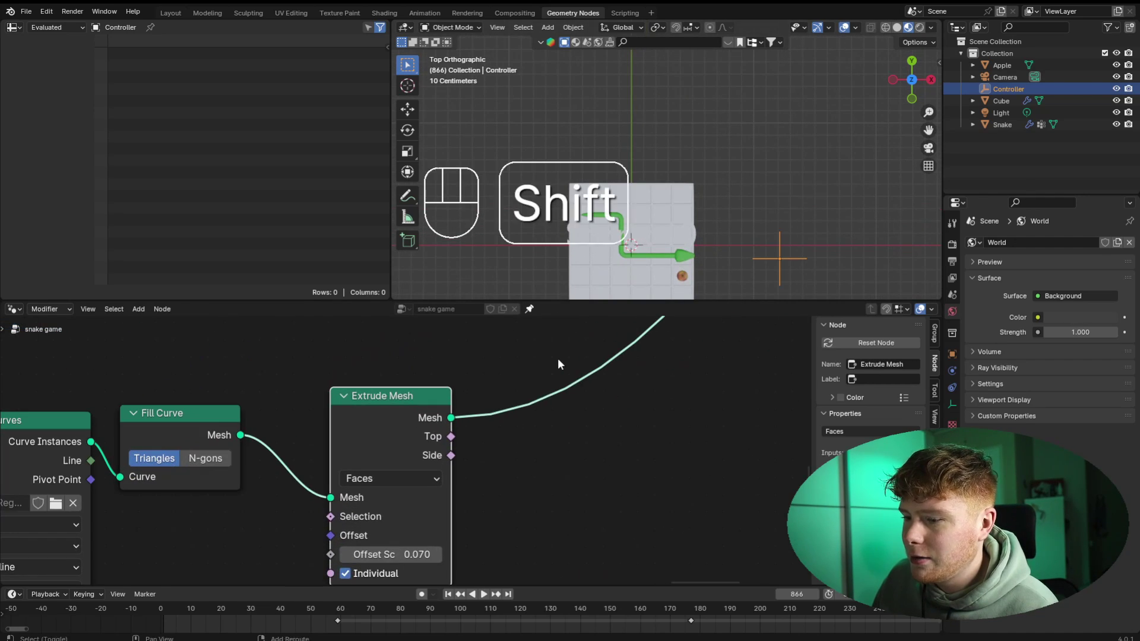
{"action": "key", "text": "shift+a"}
{"action": "type", "text": "trans"}
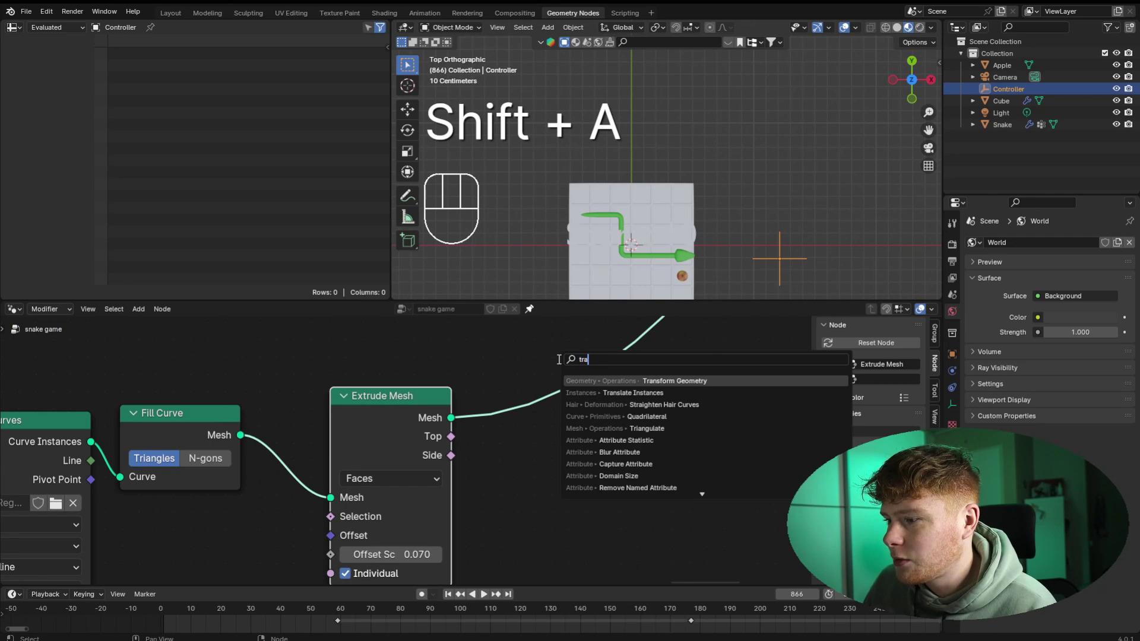
{"action": "key", "text": "Return"}
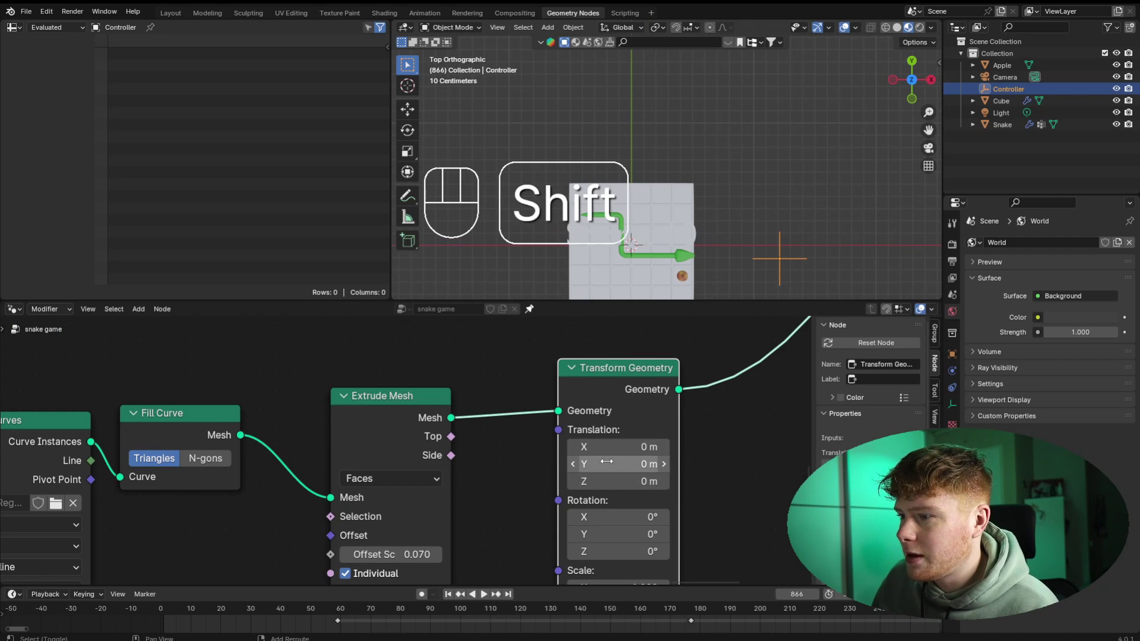
{"action": "left_click_drag", "start_coordinate": [617, 468], "coordinate": [628, 464], "text": "shift"}
- Play the game from the start, steering the snake with the Controller to test the score text
{"action": "left_click", "coordinate": [141, 604]}
{"action": "key", "text": "space"}
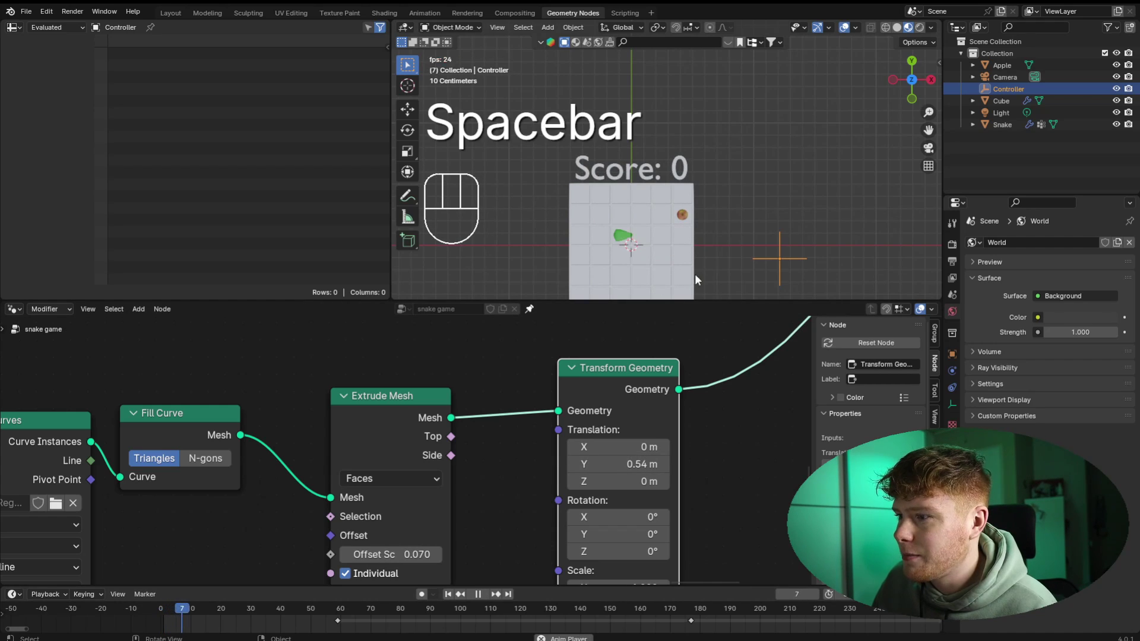
{"action": "key", "text": "g"}
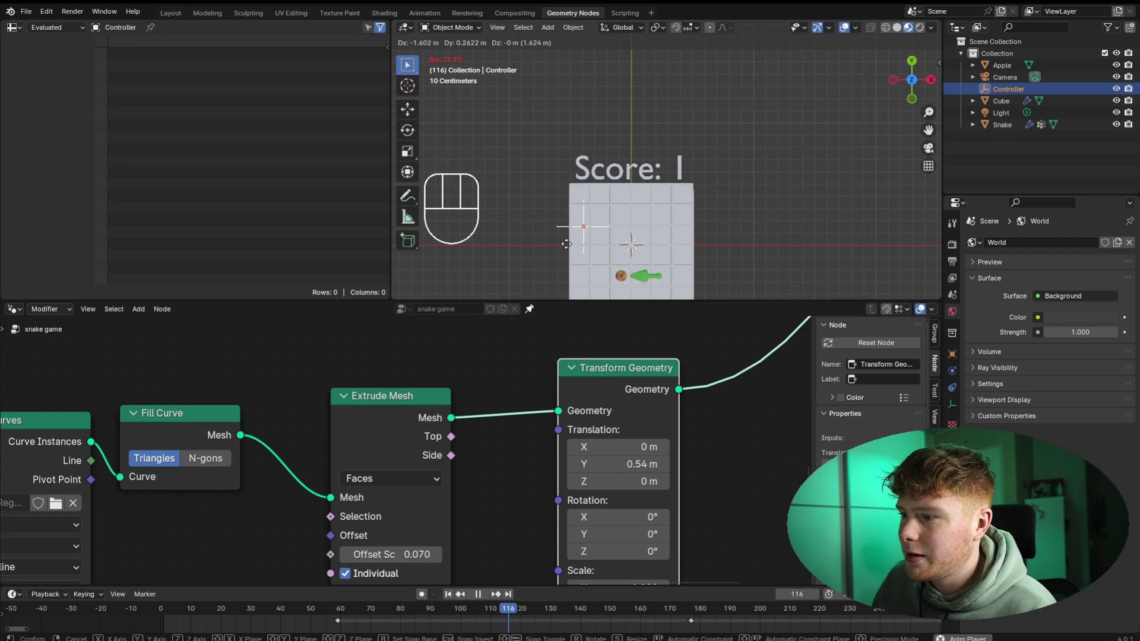
{"action": "middle_click_drag", "start_coordinate": [699, 200], "coordinate": [776, 202], "text": "shift"}
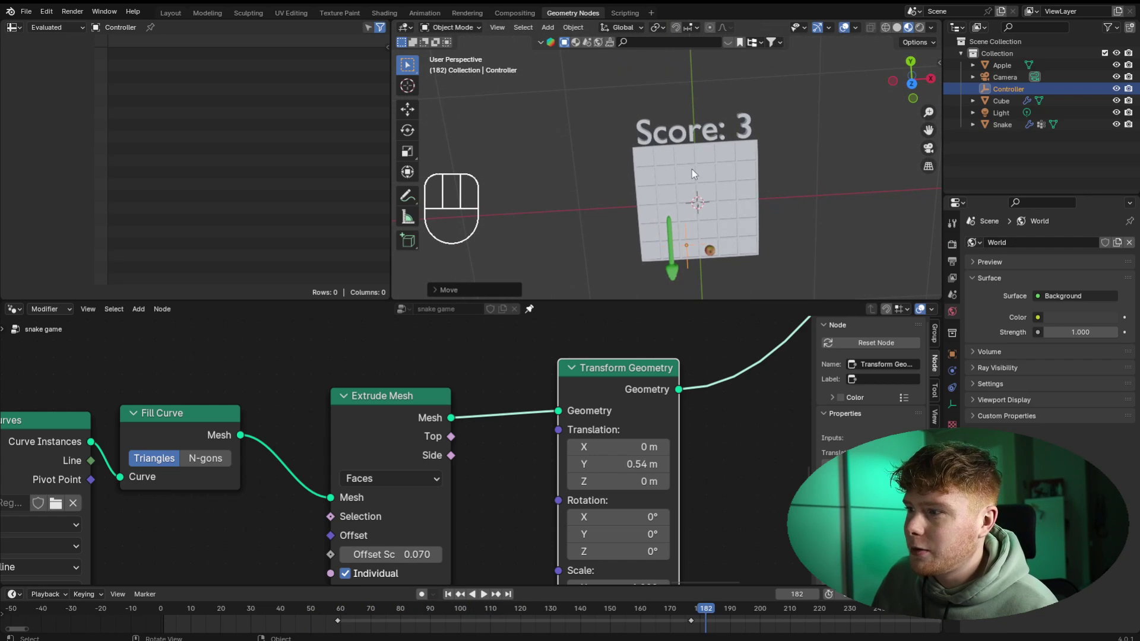
{"action": "middle_click_drag", "start_coordinate": [693, 169], "coordinate": [664, 149]}
- Move the Transform Geometry node closer to Extrude Mesh and return to the top view of the board
{"action": "scroll", "coordinate": [579, 326], "scroll_direction": "down", "scroll_amount": 3}
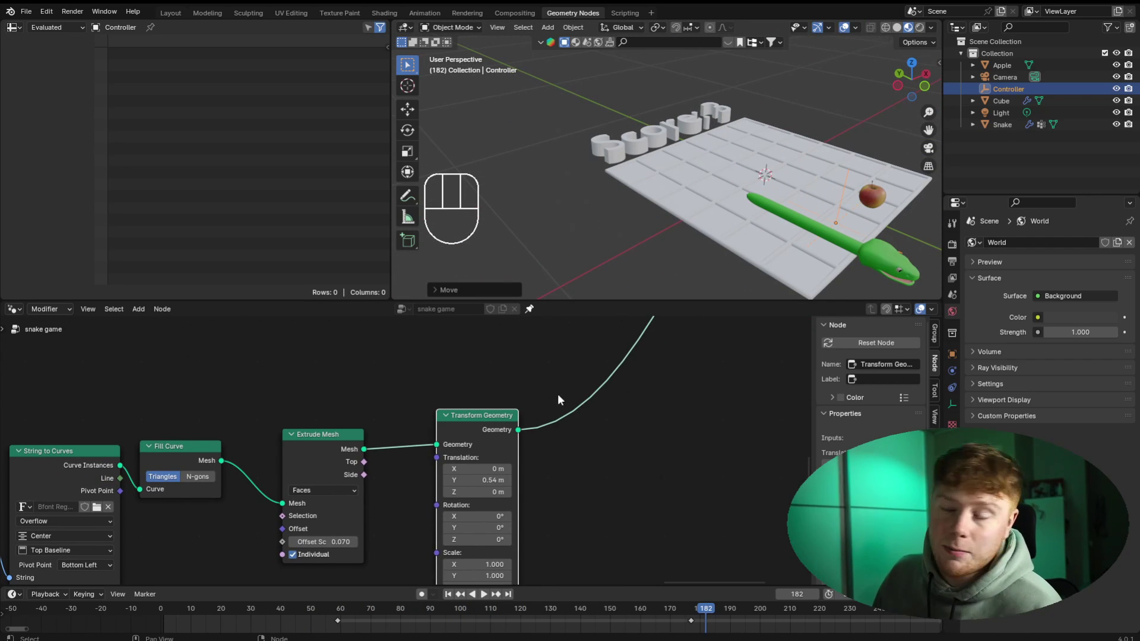
{"action": "left_click_drag", "start_coordinate": [473, 439], "coordinate": [445, 451]}
{"action": "key", "text": "KP_7"}
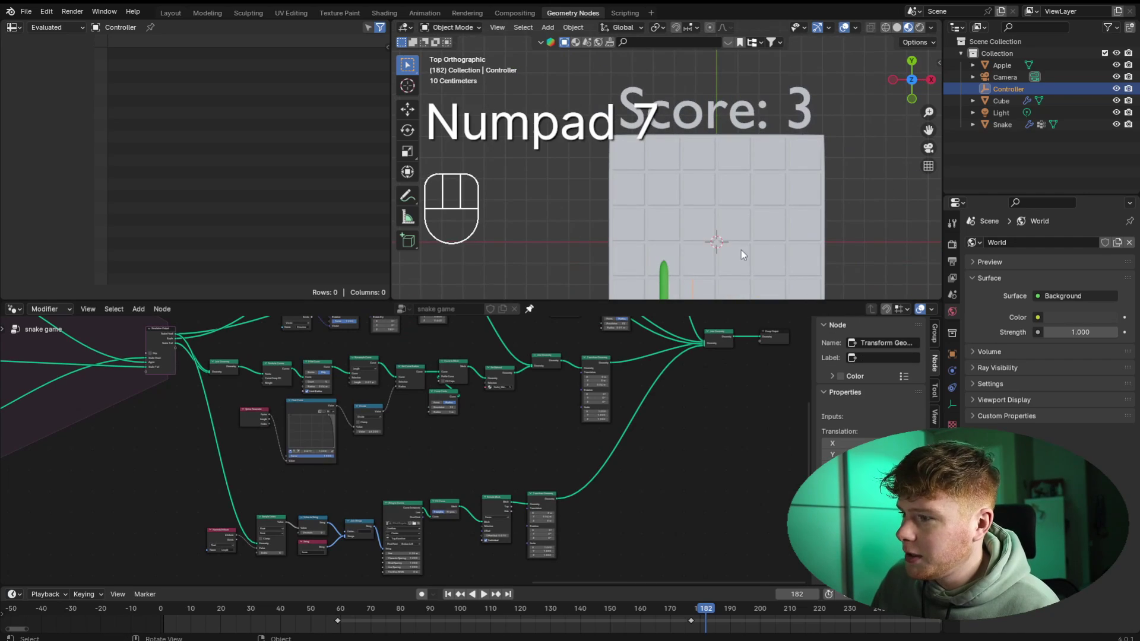
{"action": "scroll", "coordinate": [741, 251], "scroll_direction": "up", "scroll_amount": 3}
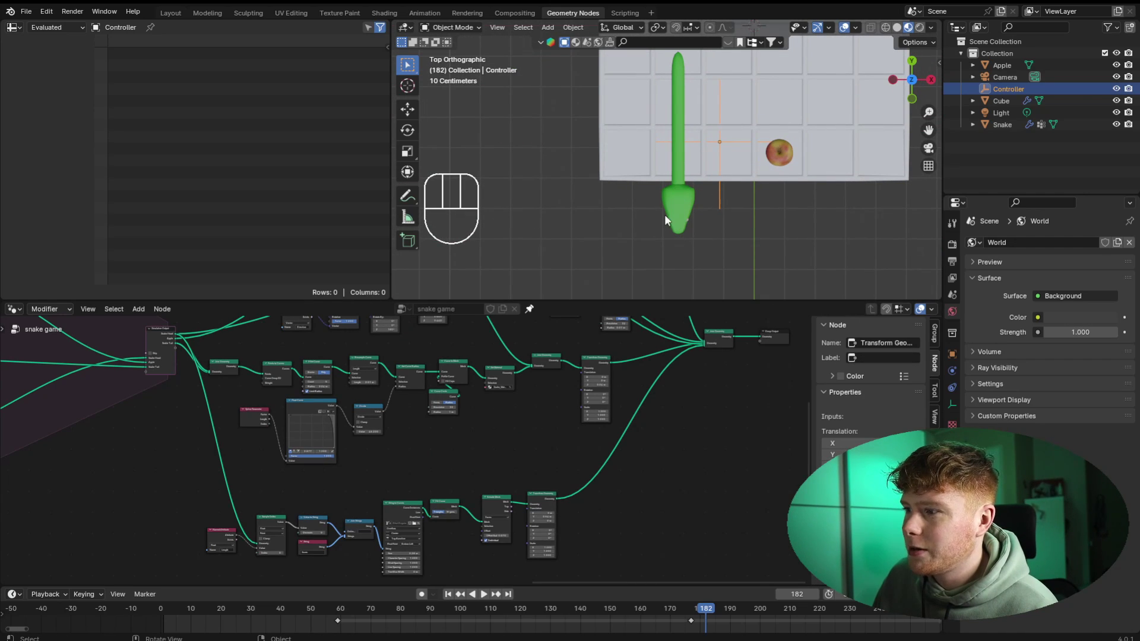
{"action": "scroll", "coordinate": [692, 194], "scroll_direction": "down", "scroll_amount": 3}
{"action": "middle_click_drag", "start_coordinate": [698, 217], "coordinate": [680, 167], "text": "shift"}
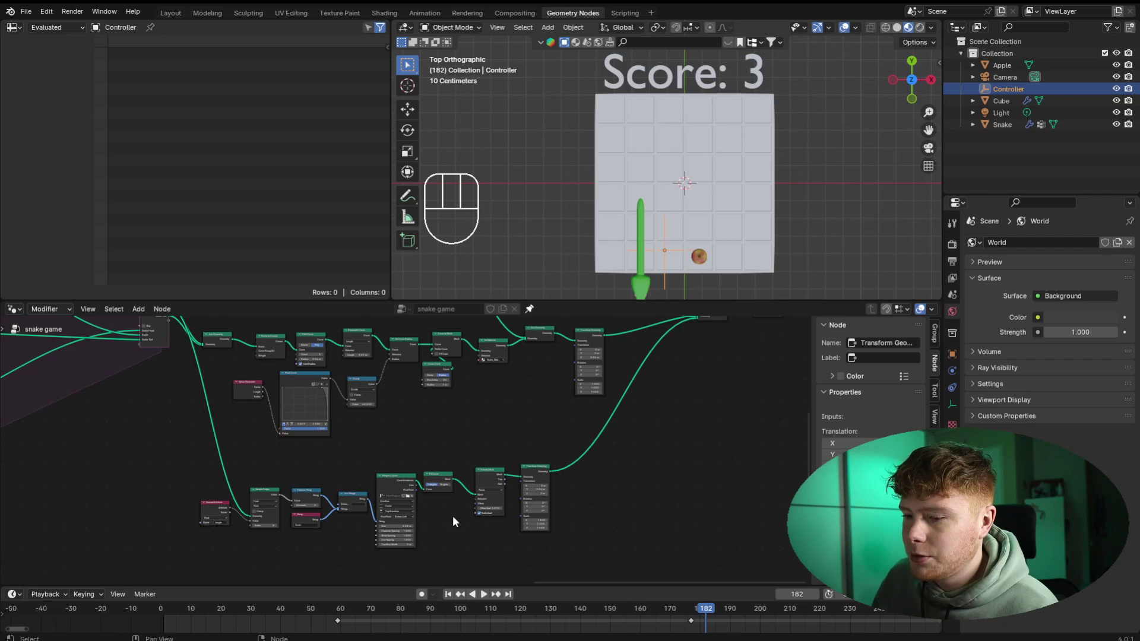
- Duplicate the String to Curves node into empty space above the node tree and set its string to "Game Over"
{"action": "scroll", "coordinate": [453, 516], "scroll_direction": "up", "scroll_amount": 3}
{"action": "left_click", "coordinate": [374, 446]}
{"action": "scroll", "coordinate": [429, 475], "scroll_direction": "down", "scroll_amount": 6}
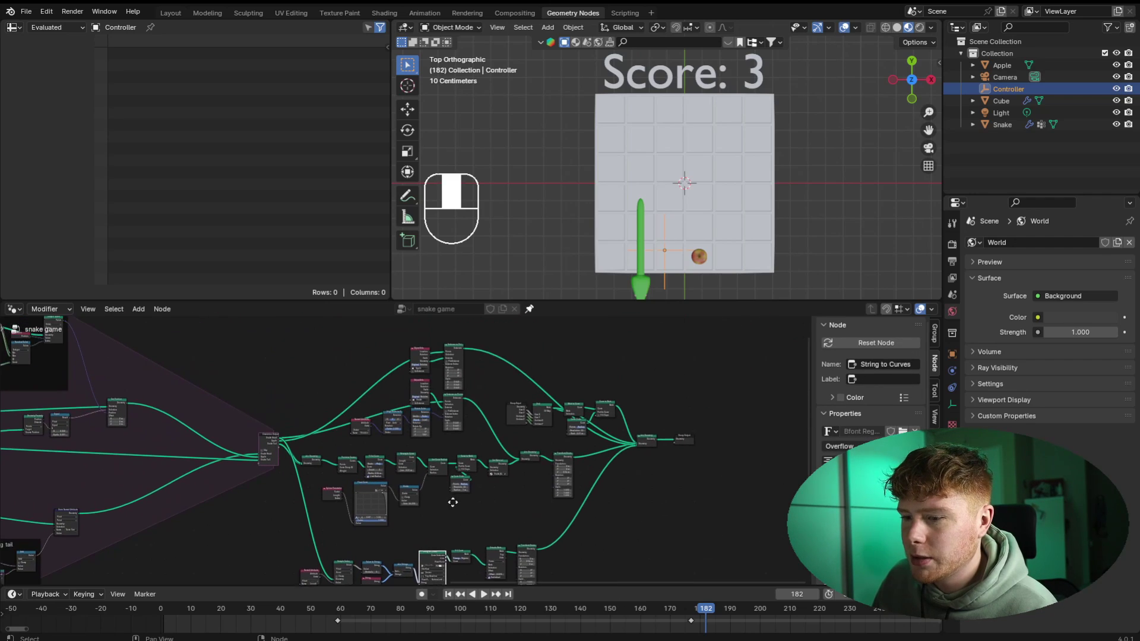
{"action": "key", "text": "shift+d"}
{"action": "left_click", "coordinate": [464, 349]}
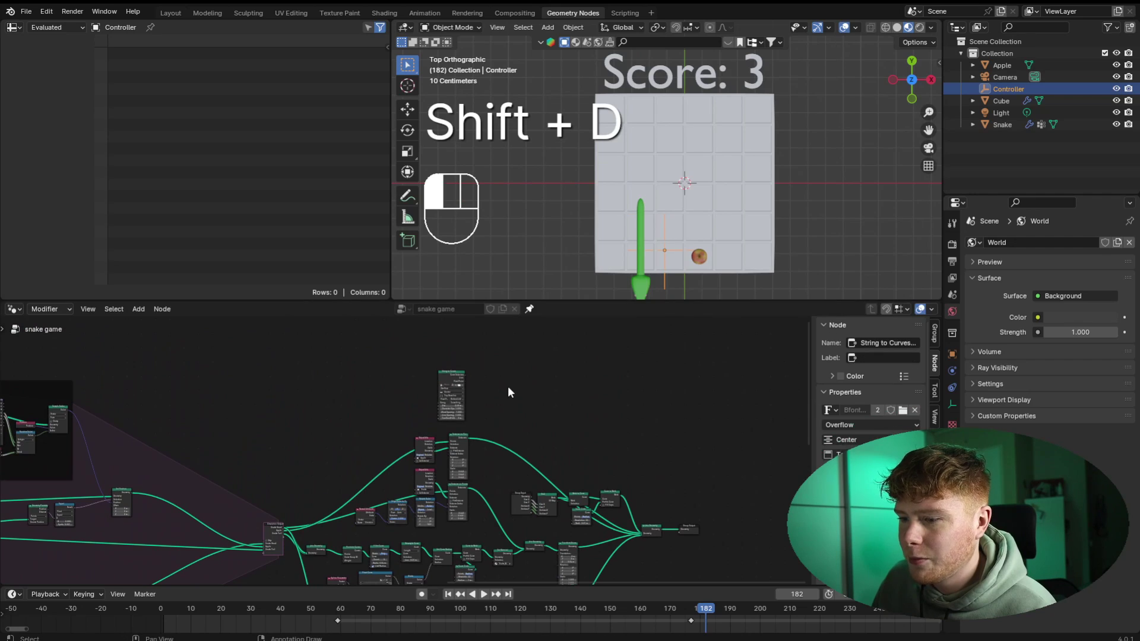
{"action": "scroll", "coordinate": [452, 386], "scroll_direction": "up", "scroll_amount": 5}
{"action": "middle_click_drag", "start_coordinate": [565, 471], "coordinate": [501, 411]}
{"action": "type", "text": "Game Over"}
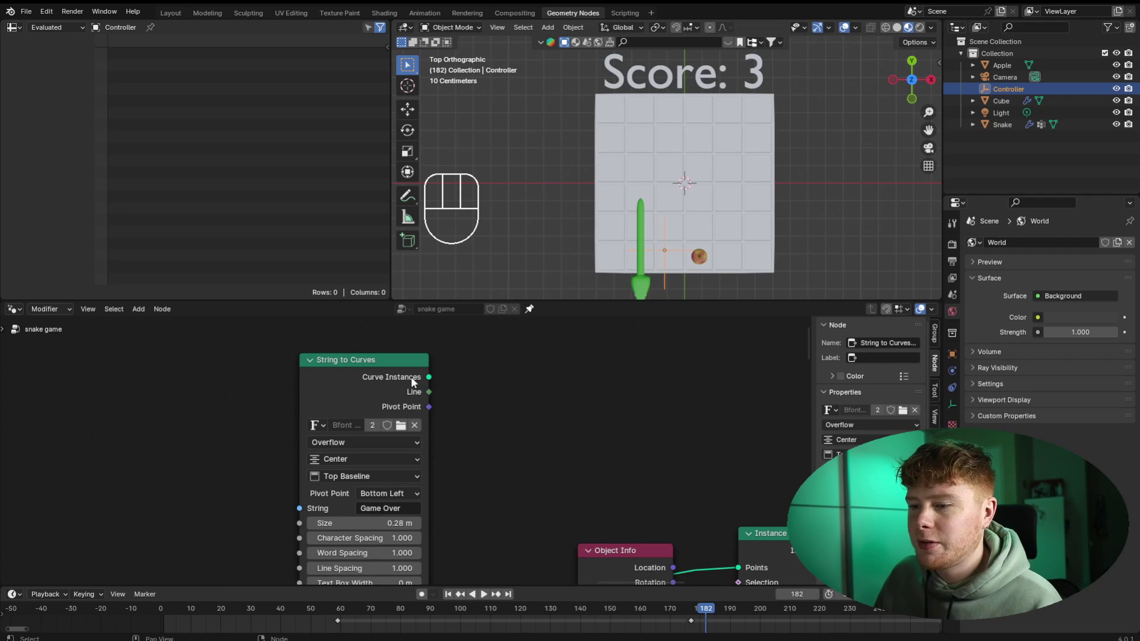
- Add a Delete Geometry node and connect the Game Over node's Curve Instances to its Geometry input
{"action": "mouse_move", "coordinate": [418, 380]}
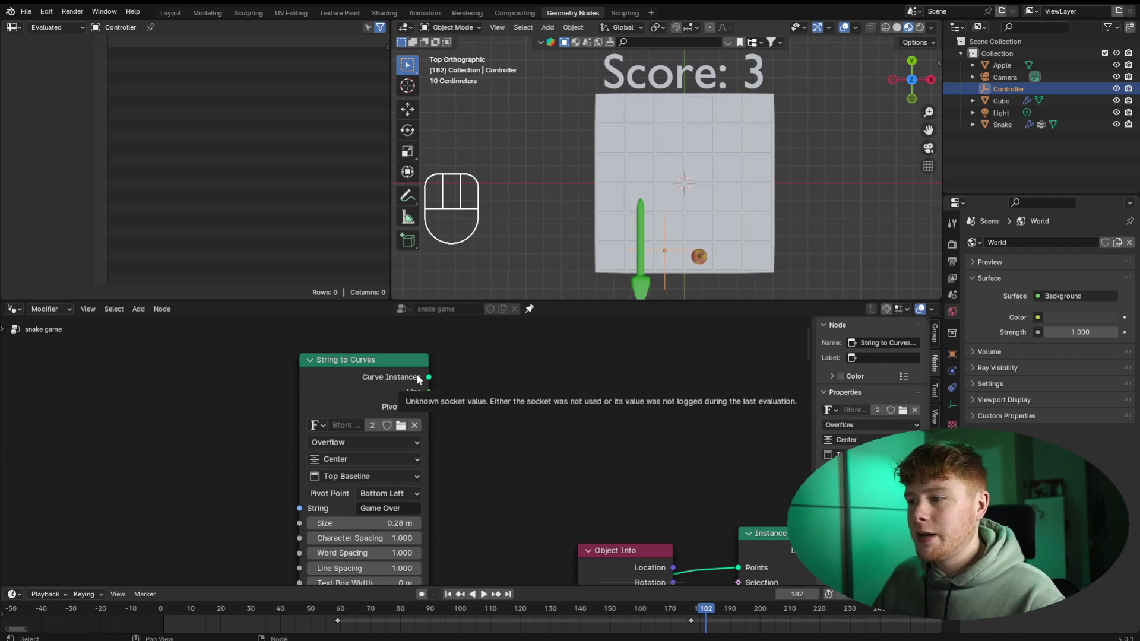
{"action": "key", "text": "shift+a"}
{"action": "type", "text": "tr"}
{"action": "key", "text": "BackSpace"}
{"action": "key", "text": "BackSpace"}
{"action": "type", "text": "del"}
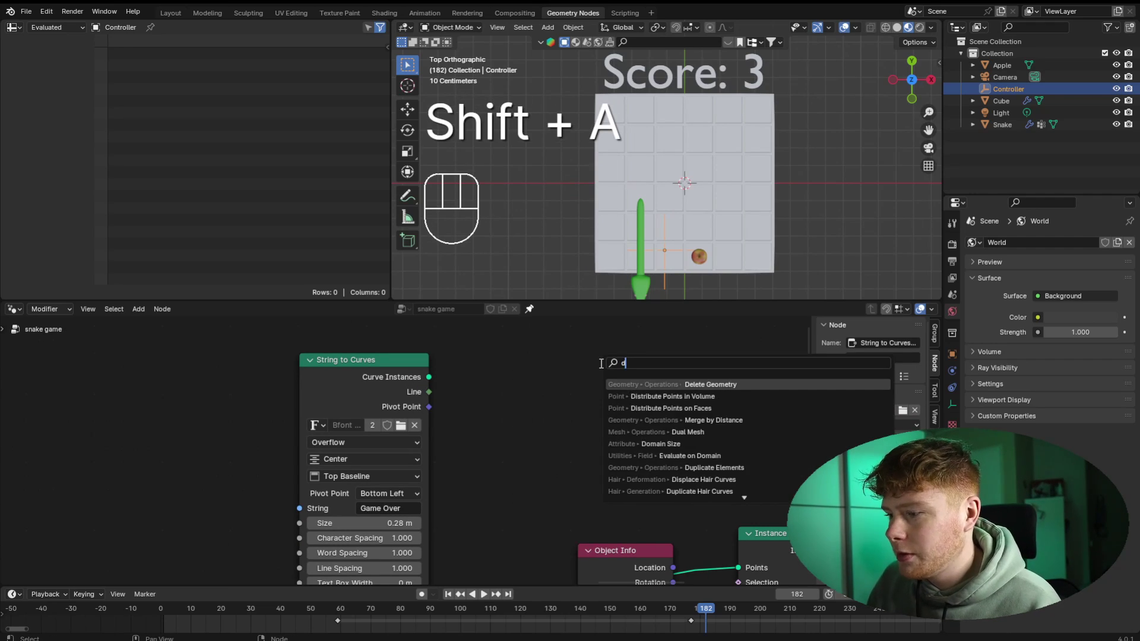
{"action": "key", "text": "Return"}
{"action": "left_click", "coordinate": [503, 348]}
{"action": "left_click_drag", "start_coordinate": [429, 379], "coordinate": [501, 421]}
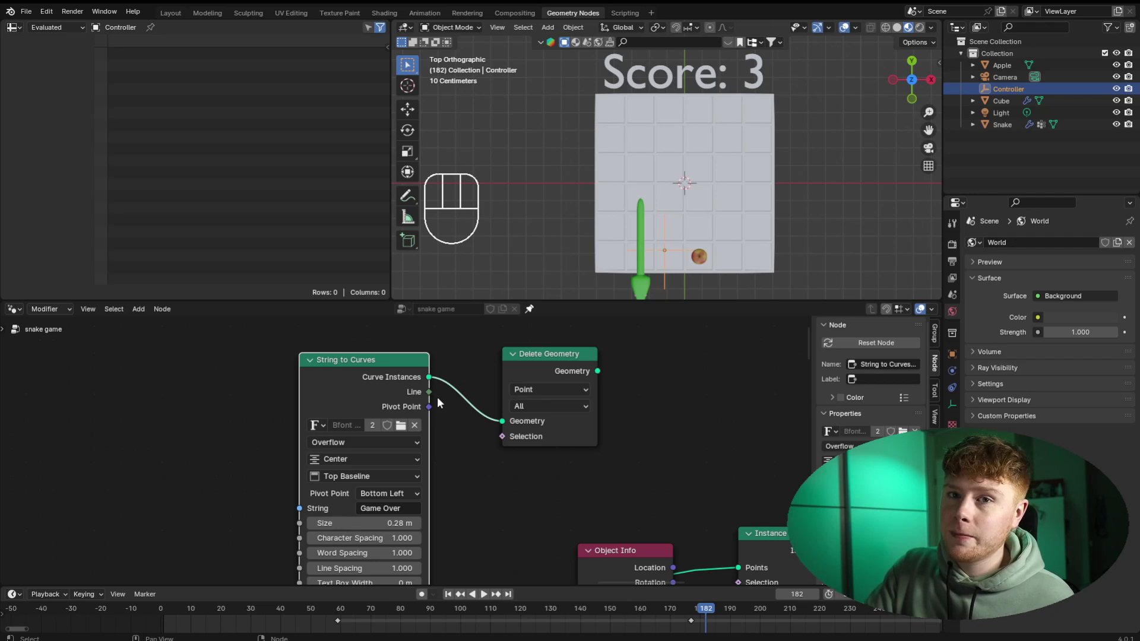
- Move the Game Over String to Curves and Delete Geometry nodes together away from the Object Info nodes
{"action": "left_click_drag", "start_coordinate": [406, 338], "coordinate": [551, 445]}
{"action": "key", "text": "g"}
{"action": "left_click", "coordinate": [409, 411]}
{"action": "left_click", "coordinate": [504, 403]}
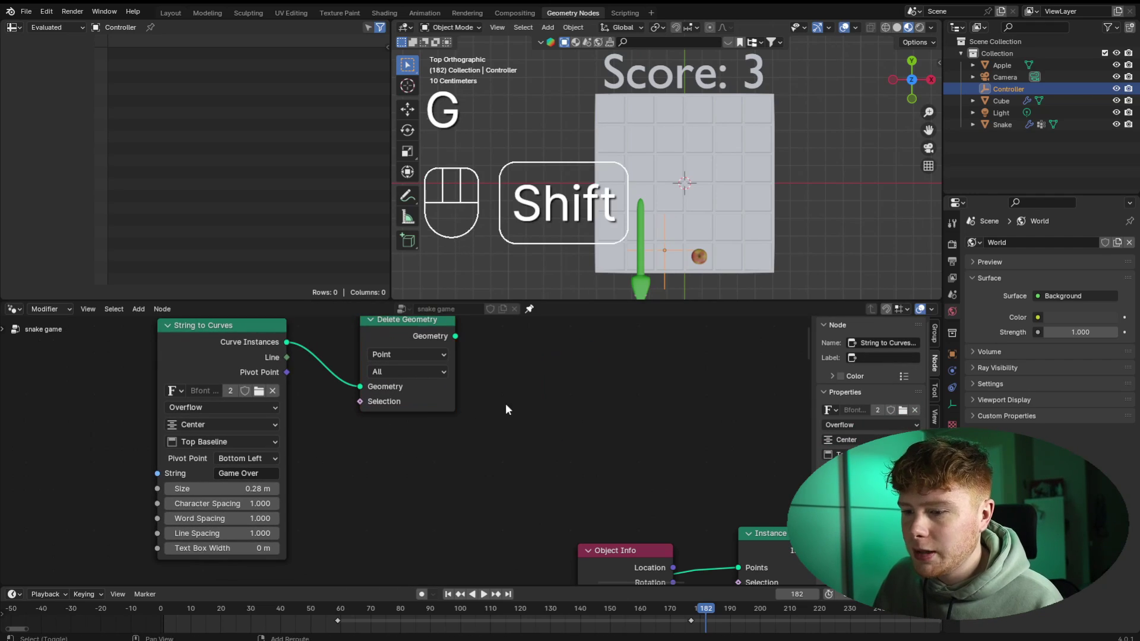
- Add a Named Attribute node reading the float attribute "Game Over" and connect its Attribute to Delete Geometry's Selection
{"action": "key", "text": "shift+a"}
{"action": "left_click", "coordinate": [507, 405]}
{"action": "type", "text": "name"}
{"action": "key", "text": "Return"}
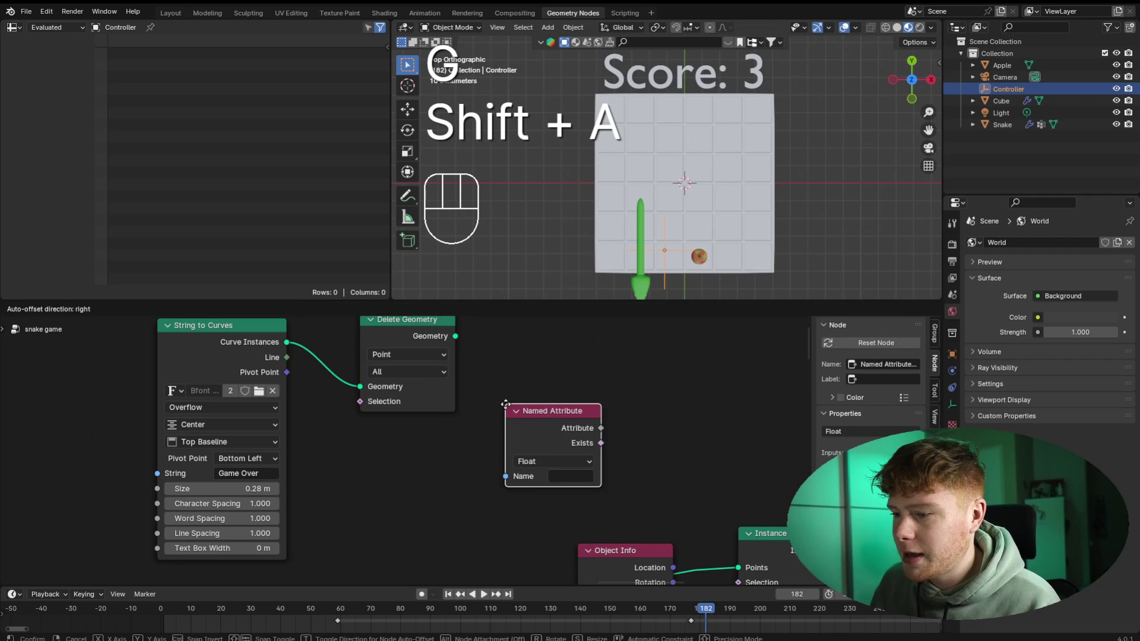
{"action": "left_click", "coordinate": [343, 425]}
{"action": "left_click", "coordinate": [404, 497]}
{"action": "type", "text": "Ga"}
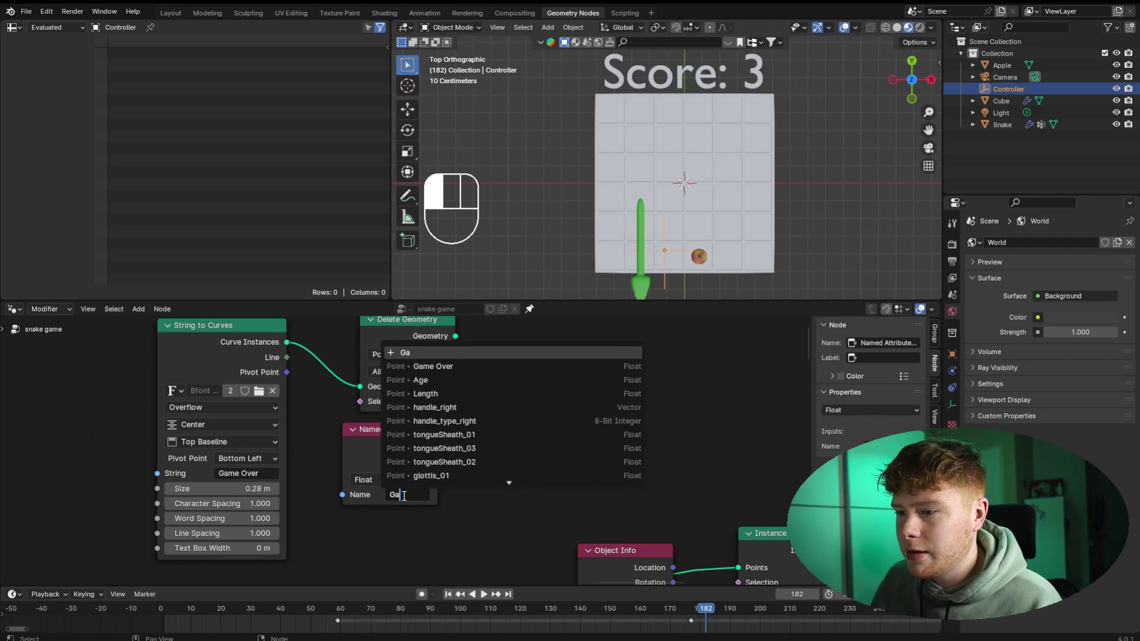
{"action": "key", "text": "Return"}
{"action": "left_click_drag", "start_coordinate": [437, 449], "coordinate": [416, 457]}
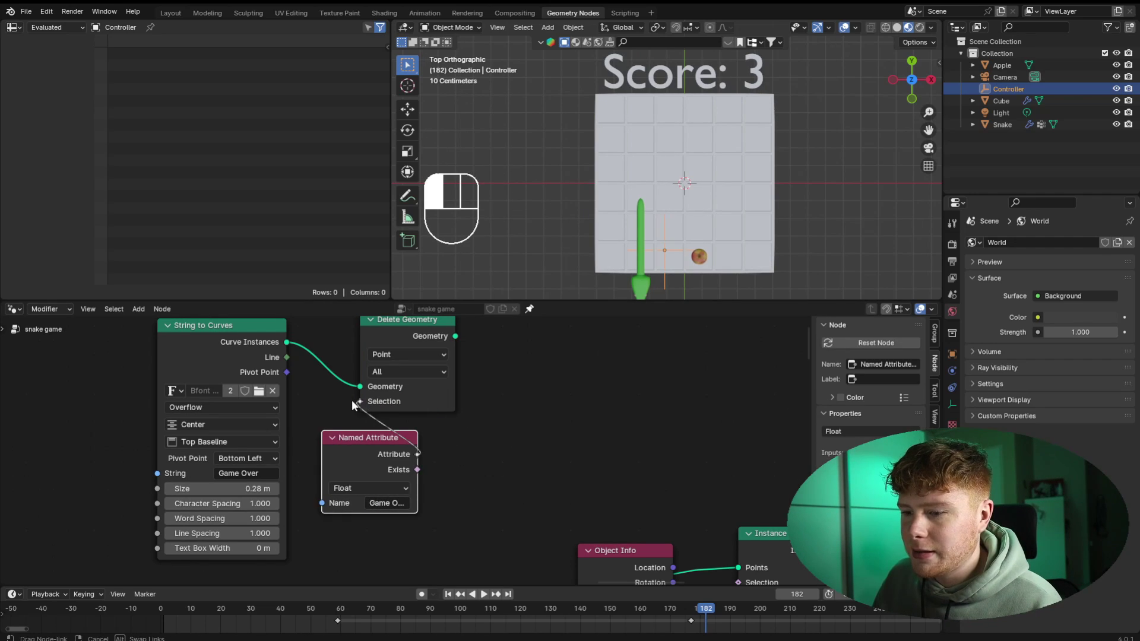
{"action": "left_click_drag", "start_coordinate": [351, 400], "coordinate": [359, 401]}
- Move the Game Over String to Curves and Named Attribute nodes farther from Delete Geometry to make room
{"action": "scroll", "coordinate": [532, 458], "scroll_direction": "down", "scroll_amount": 2}
{"action": "middle_click_drag", "start_coordinate": [216, 402], "coordinate": [340, 373]}
{"action": "left_click_drag", "start_coordinate": [339, 375], "coordinate": [484, 461]}
{"action": "key", "text": "g"}
{"action": "left_click", "coordinate": [375, 461]}
{"action": "left_click", "coordinate": [376, 463]}
- Add a Sample Index node beside the Game Over Named Attribute node, below Delete Geometry
{"action": "middle_click_drag", "start_coordinate": [414, 508], "coordinate": [461, 389]}
{"action": "scroll", "coordinate": [469, 415], "scroll_direction": "down", "scroll_amount": 6}
{"action": "middle_click_drag", "start_coordinate": [478, 463], "coordinate": [446, 321]}
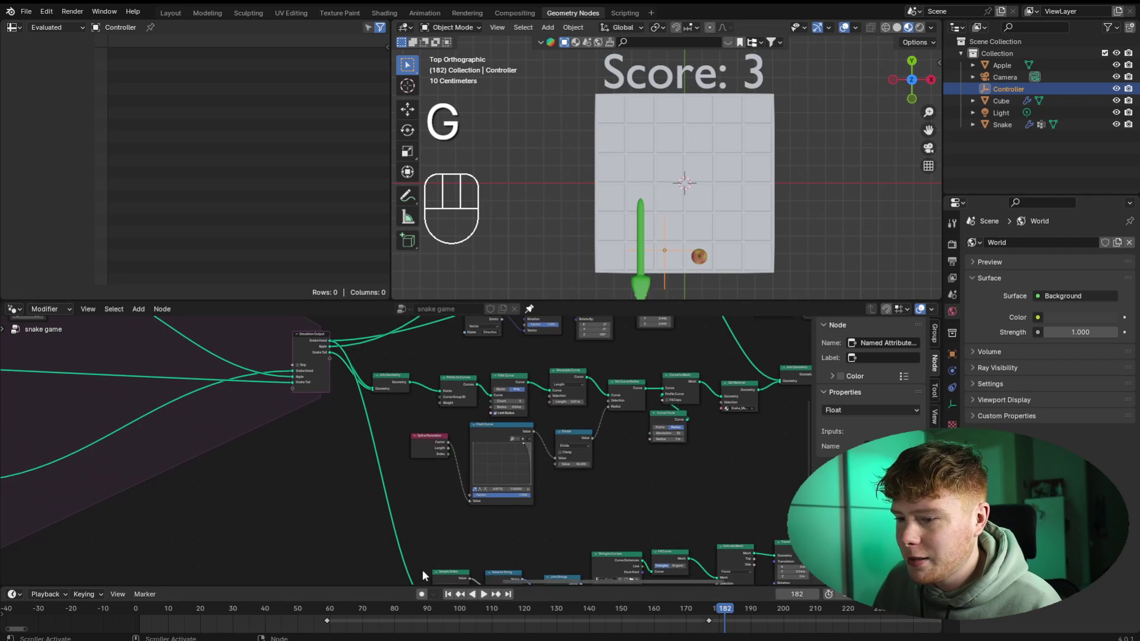
{"action": "middle_click_drag", "start_coordinate": [422, 569], "coordinate": [412, 465]}
{"action": "scroll", "coordinate": [412, 465], "scroll_direction": "up", "scroll_amount": 2}
{"action": "scroll", "coordinate": [417, 454], "scroll_direction": "down", "scroll_amount": 2}
{"action": "middle_click_drag", "start_coordinate": [417, 351], "coordinate": [411, 552]}
{"action": "middle_click_drag", "start_coordinate": [414, 410], "coordinate": [414, 455]}
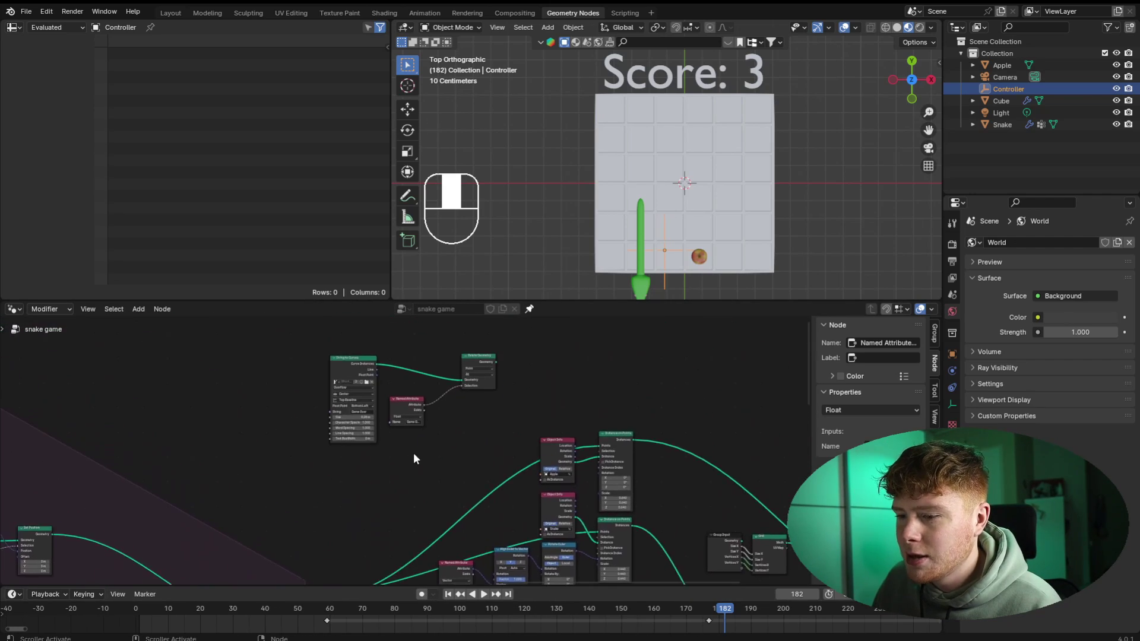
{"action": "scroll", "coordinate": [414, 456], "scroll_direction": "up", "scroll_amount": 2}
{"action": "key", "text": "shift+a"}
{"action": "left_click", "coordinate": [493, 404]}
{"action": "type", "text": "sa"}
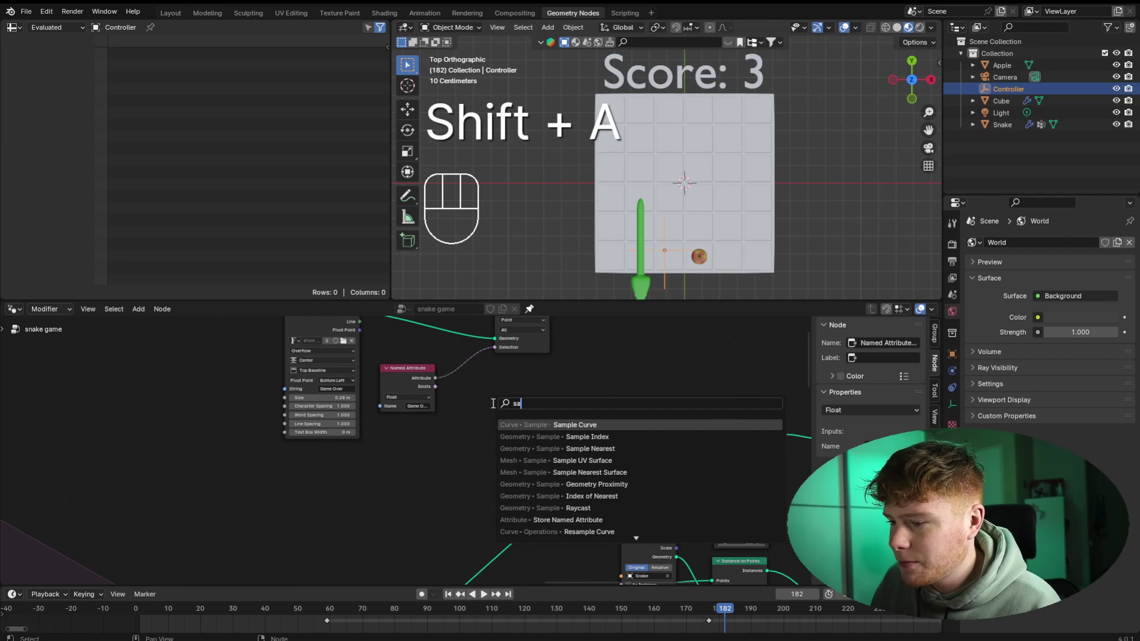
{"action": "key", "text": "Down"}
{"action": "key", "text": "Return"}
{"action": "left_click", "coordinate": [489, 403]}
- Connect the Game Over attribute to Sample Index's Value and the Simulation Output's snake head to its Geometry
{"action": "scroll", "coordinate": [442, 414], "scroll_direction": "up", "scroll_amount": 3}
{"action": "mouse_move", "coordinate": [441, 414]}
{"action": "middle_mouse_down"}
{"action": "mouse_move", "coordinate": [450, 407]}
{"action": "mouse_move", "coordinate": [443, 418]}
{"action": "middle_mouse_up"}
{"action": "left_click_drag", "start_coordinate": [437, 375], "coordinate": [482, 477]}
{"action": "scroll", "coordinate": [429, 494], "scroll_direction": "down", "scroll_amount": 2}
{"action": "middle_click_drag", "start_coordinate": [429, 494], "coordinate": [457, 327]}
{"action": "left_click_drag", "start_coordinate": [277, 547], "coordinate": [503, 409]}
- Shift the Game Over String to Curves node slightly and connect Sample Index's Value to Delete Geometry's Selection
{"action": "middle_click_drag", "start_coordinate": [412, 347], "coordinate": [366, 442]}
{"action": "scroll", "coordinate": [366, 442], "scroll_direction": "up", "scroll_amount": 1}
{"action": "mouse_move", "coordinate": [279, 327]}
{"action": "left_mouse_down"}
{"action": "mouse_move", "coordinate": [296, 332]}
{"action": "mouse_move", "coordinate": [285, 346]}
{"action": "left_mouse_up"}
{"action": "left_click", "coordinate": [440, 422]}
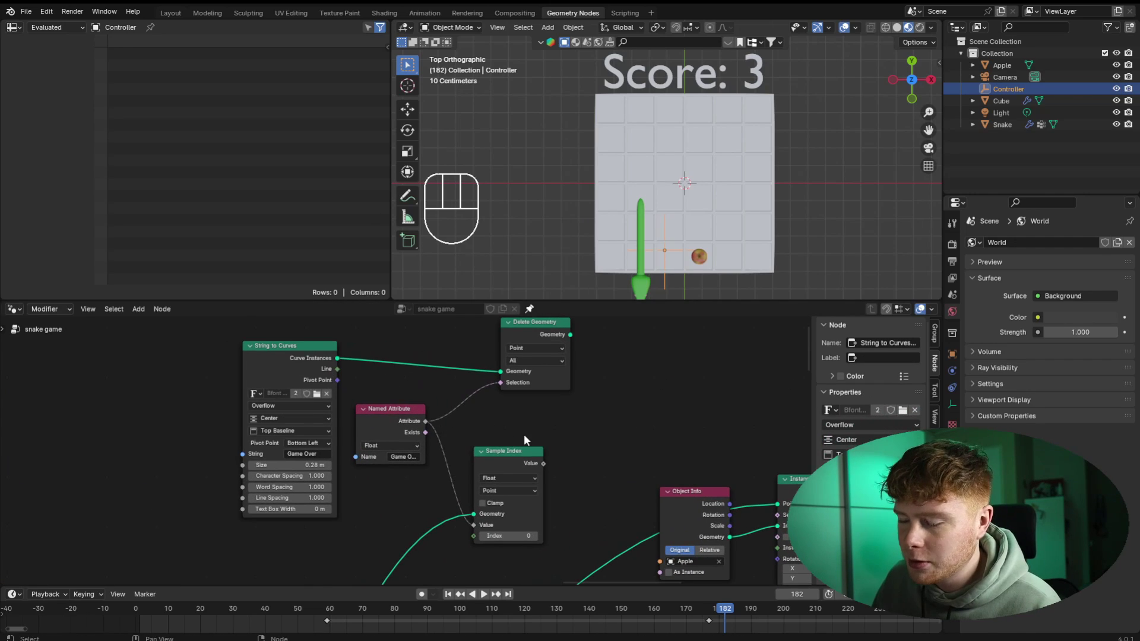
{"action": "middle_click_drag", "start_coordinate": [523, 439], "coordinate": [445, 457]}
{"action": "left_click_drag", "start_coordinate": [464, 481], "coordinate": [420, 401]}
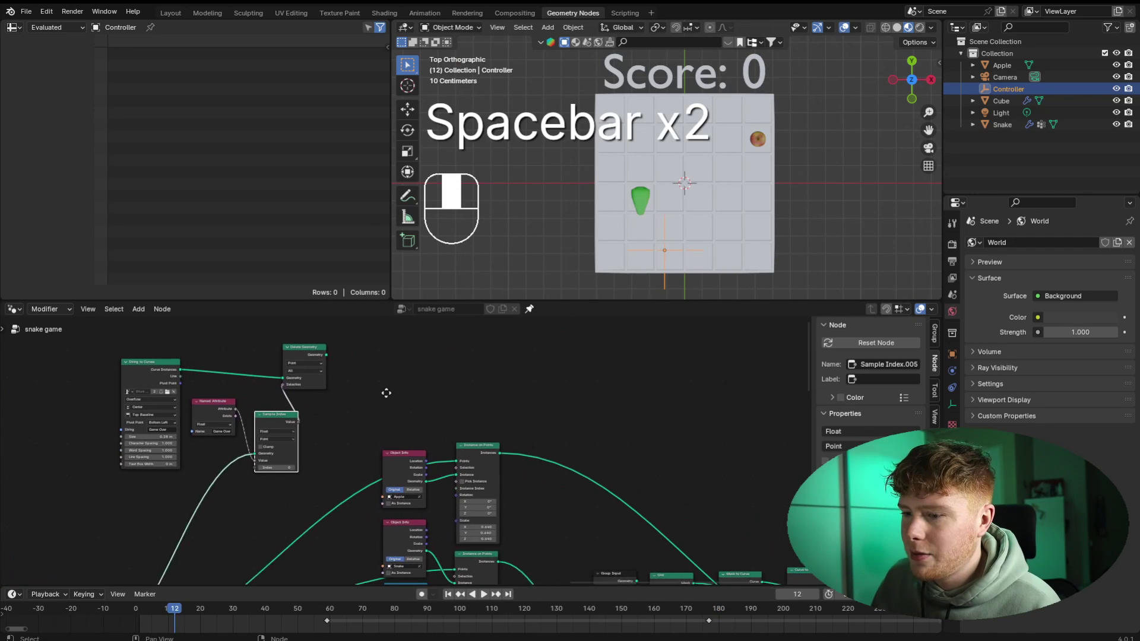
- Connect the Delete Geometry output to the final Join Geometry node
{"action": "scroll", "coordinate": [286, 390], "scroll_direction": "down", "scroll_amount": 1}
{"action": "middle_click_drag", "start_coordinate": [387, 392], "coordinate": [243, 348]}
{"action": "scroll", "coordinate": [285, 388], "scroll_direction": "down", "scroll_amount": 1}
{"action": "scroll", "coordinate": [261, 355], "scroll_direction": "down", "scroll_amount": 1}
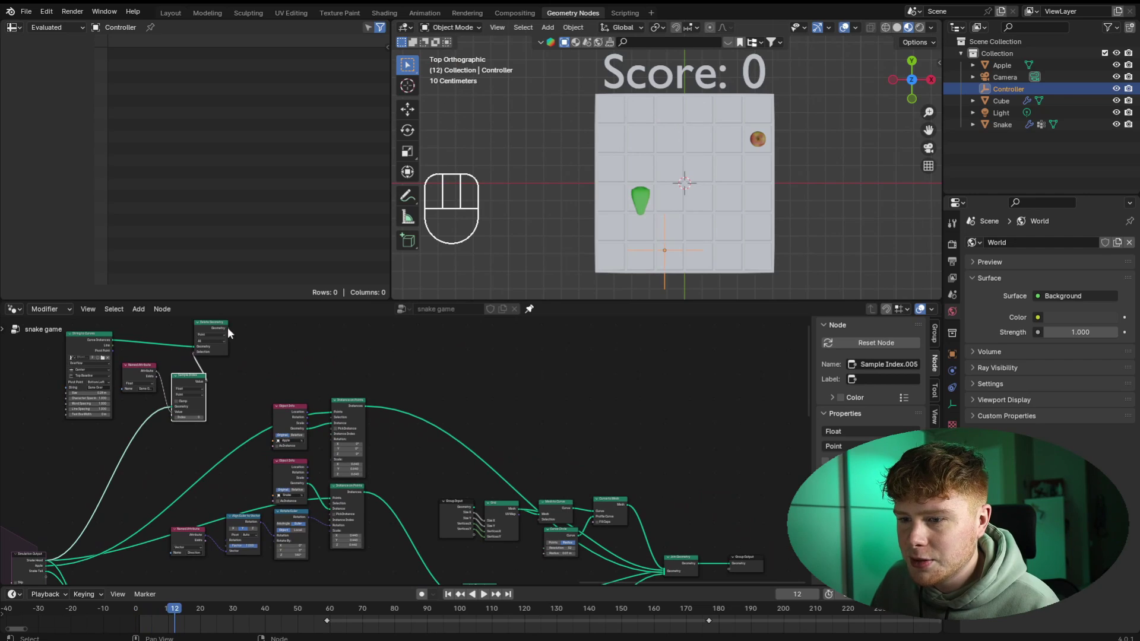
{"action": "left_click_drag", "start_coordinate": [228, 328], "coordinate": [664, 444]}
- Play the game until the snake leaves the board to check the Game Over text against its Delete Geometry setup
{"action": "middle_click_drag", "start_coordinate": [331, 335], "coordinate": [529, 459]}
{"action": "scroll", "coordinate": [529, 459], "scroll_direction": "up", "scroll_amount": 6}
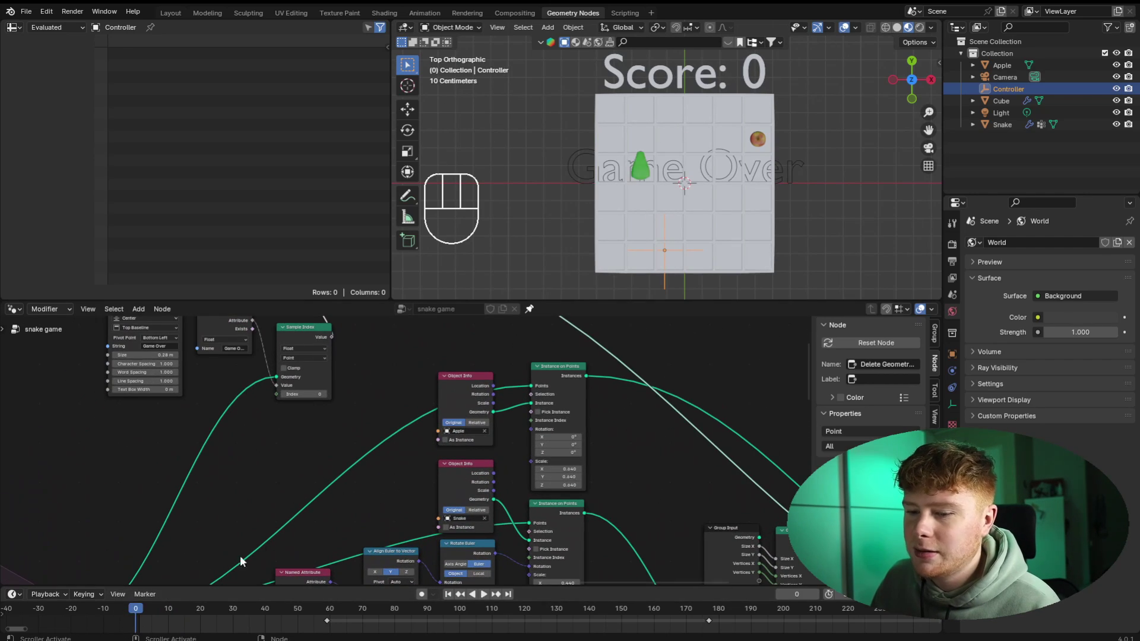
{"action": "key", "text": "space"}
{"action": "key", "text": "space"}
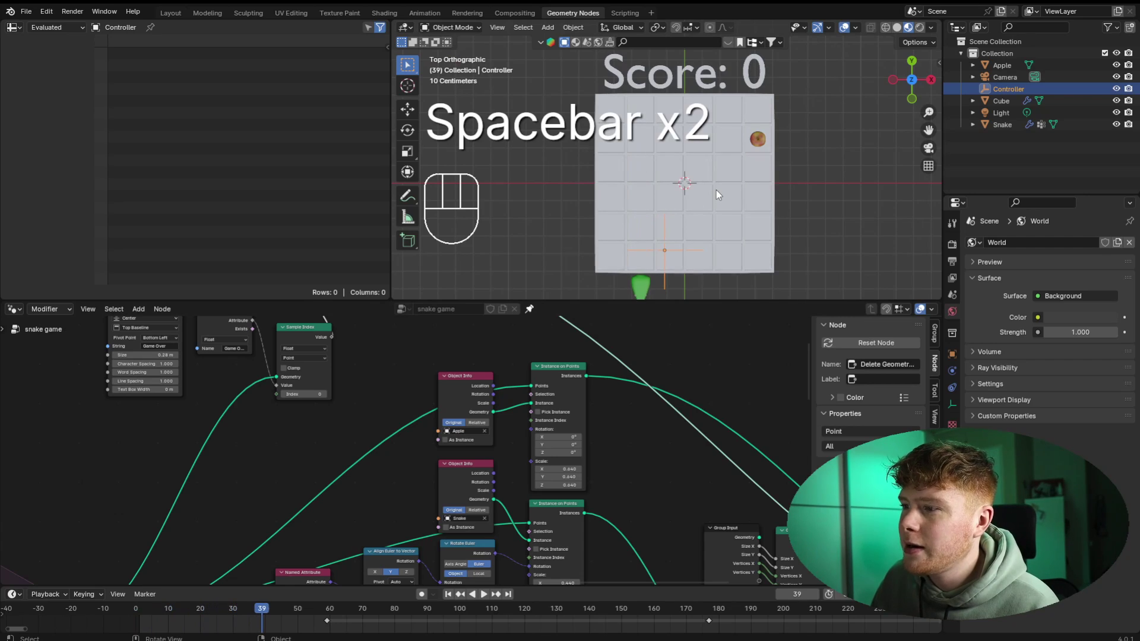
{"action": "middle_click_drag", "start_coordinate": [395, 348], "coordinate": [481, 498]}
{"action": "scroll", "coordinate": [481, 497], "scroll_direction": "up", "scroll_amount": 4}
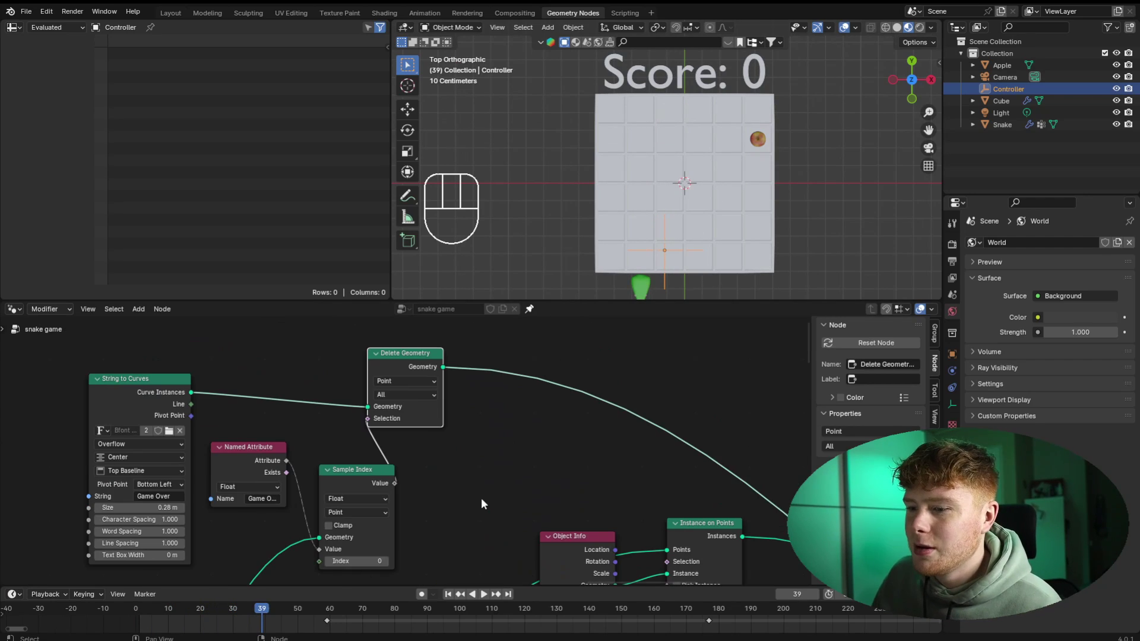
- Move Delete Geometry aside and insert a Map Range node between Sample Index's Value and Delete Geometry's Selection
{"action": "left_click_drag", "start_coordinate": [401, 372], "coordinate": [536, 375]}
{"action": "key", "text": "shift+a"}
{"action": "type", "text": "map"}
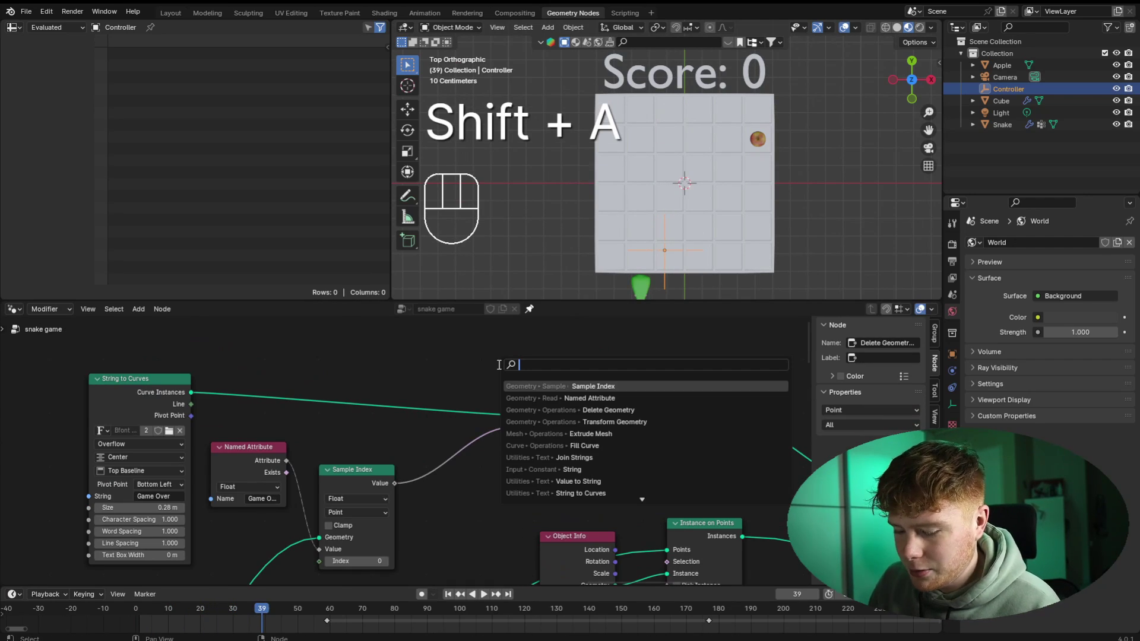
{"action": "key", "text": "Return"}
{"action": "left_click", "coordinate": [469, 427]}
{"action": "scroll", "coordinate": [538, 454], "scroll_direction": "up", "scroll_amount": 3}
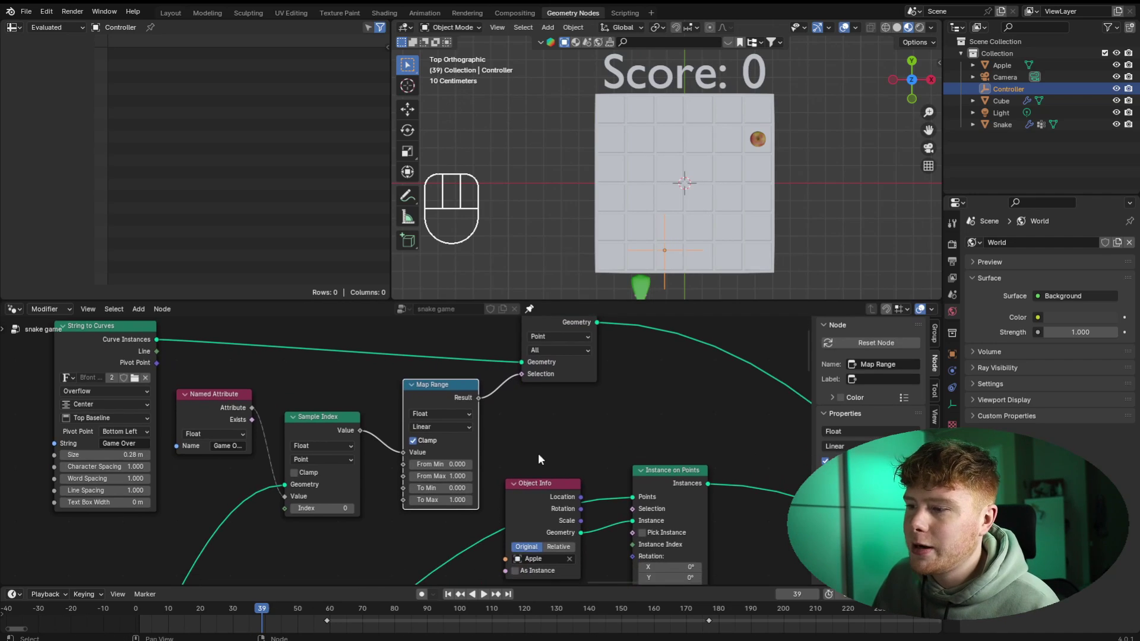
- Invert the Map Range output by setting To Min to 1 and To Max to 0
{"action": "scroll", "coordinate": [463, 475], "scroll_direction": "up", "scroll_amount": 2}
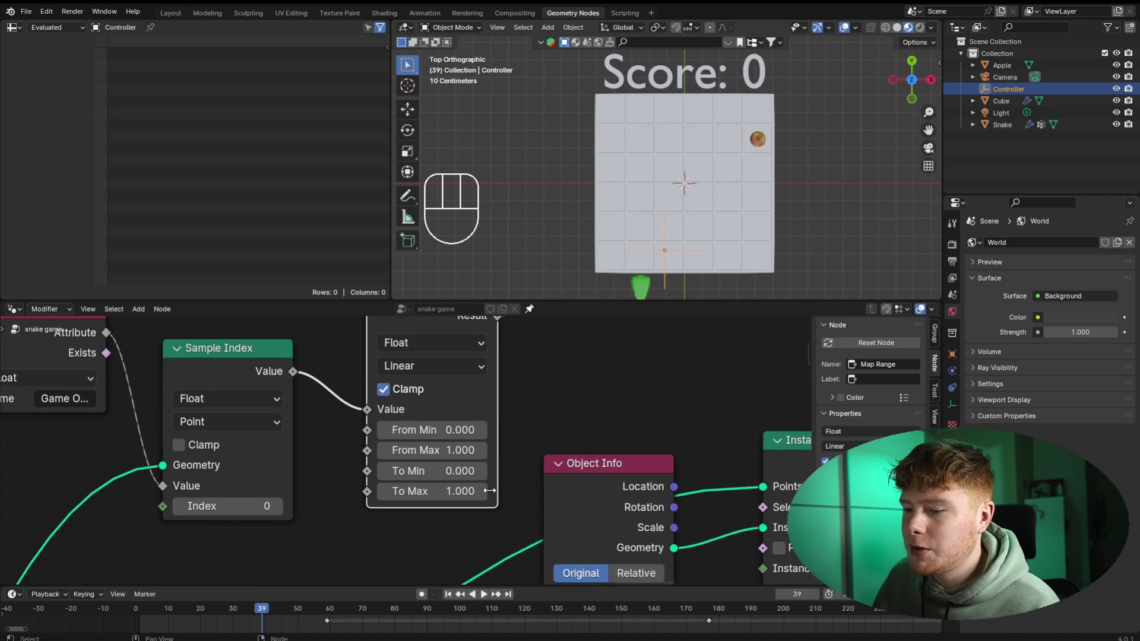
{"action": "left_click", "coordinate": [436, 472]}
{"action": "type", "text": "1"}
{"action": "key", "text": "Return"}
{"action": "left_click", "coordinate": [489, 494]}
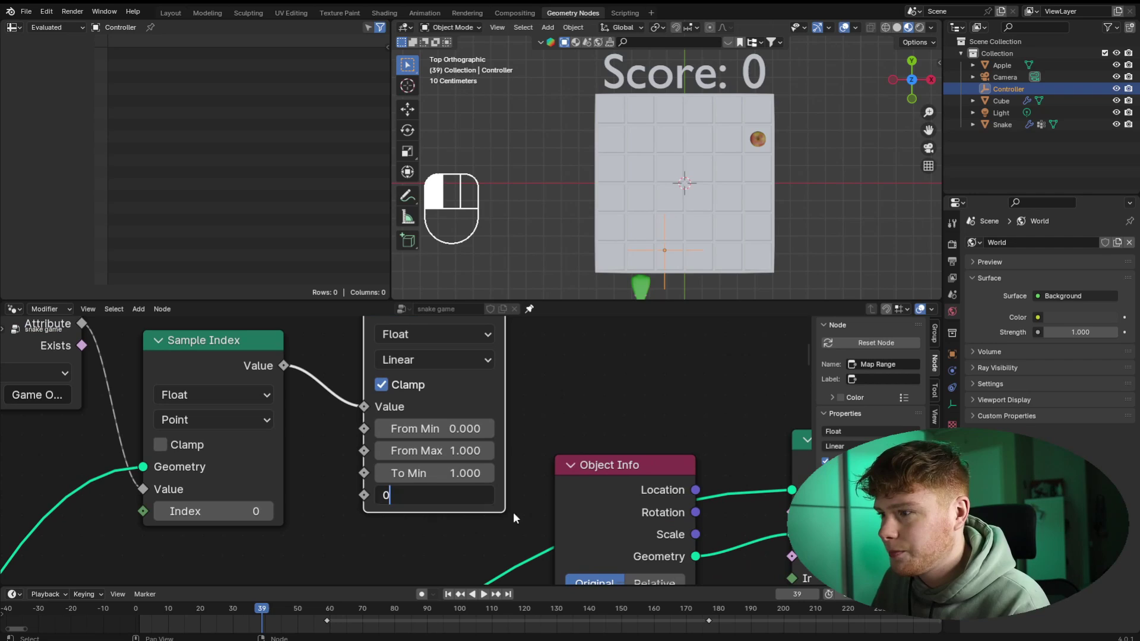
{"action": "type", "text": "0"}
{"action": "key", "text": "Return"}
- Replay the game and move the controller until the snake leaves the board to check when the Game Over text appears
{"action": "key", "text": "space"}
{"action": "key", "text": "space"}
{"action": "key", "text": "space"}
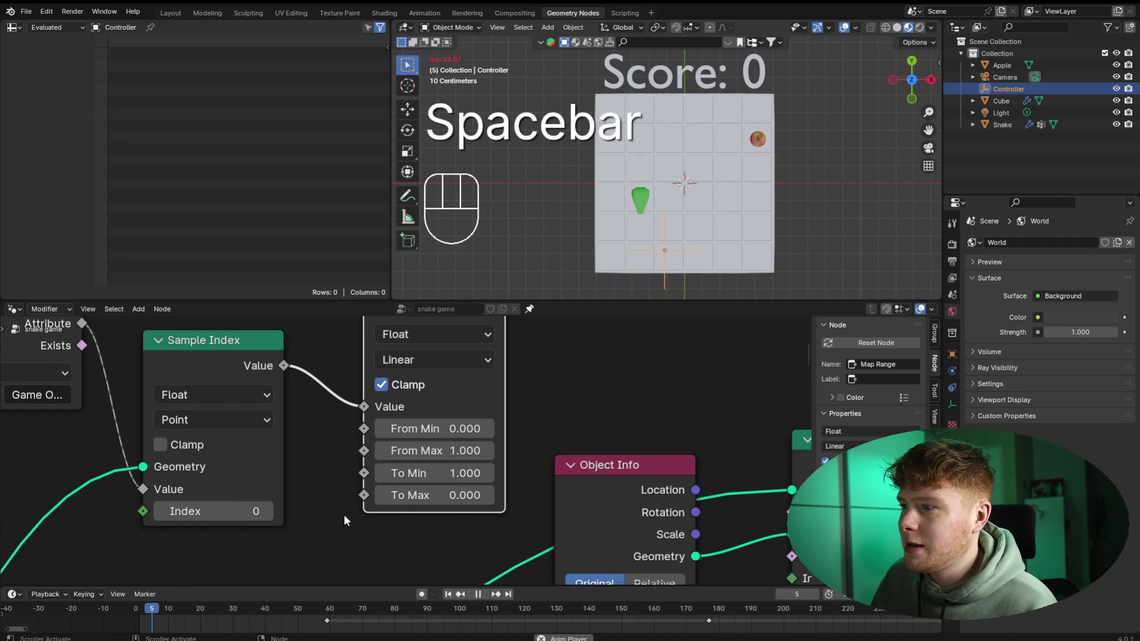
{"action": "key", "text": "g"}
{"action": "key", "text": "space"}
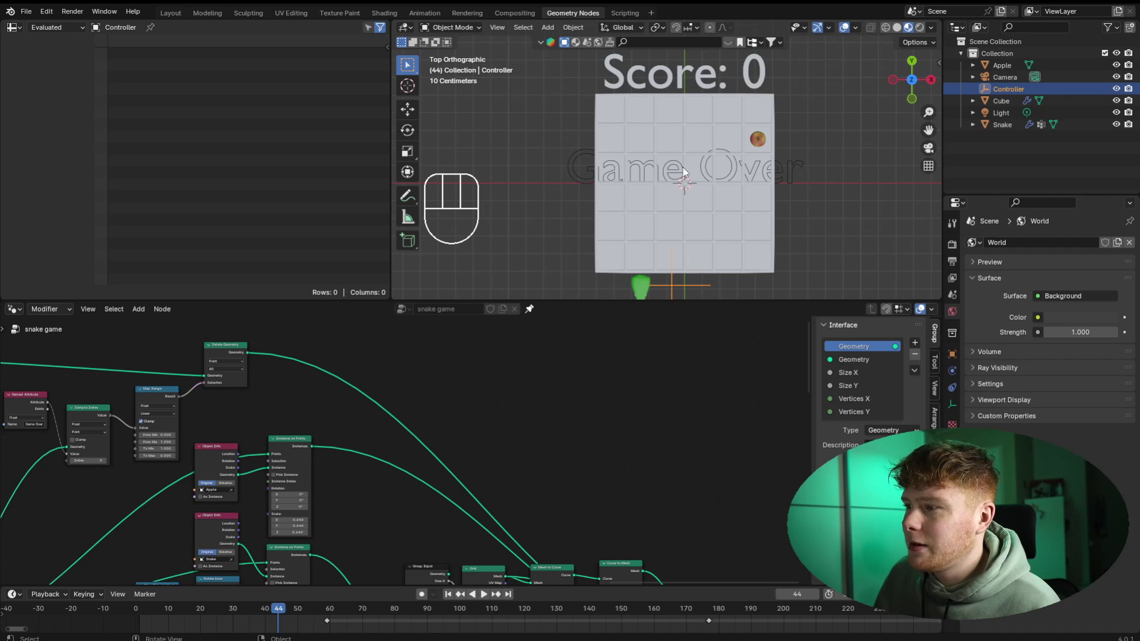
- Duplicate the score text's Fill Curve and Extrude Mesh nodes and place the copies beside the Game Over Delete Geometry node
{"action": "scroll", "coordinate": [476, 490], "scroll_direction": "down", "scroll_amount": 5}
{"action": "middle_click_drag", "start_coordinate": [477, 492], "coordinate": [521, 486]}
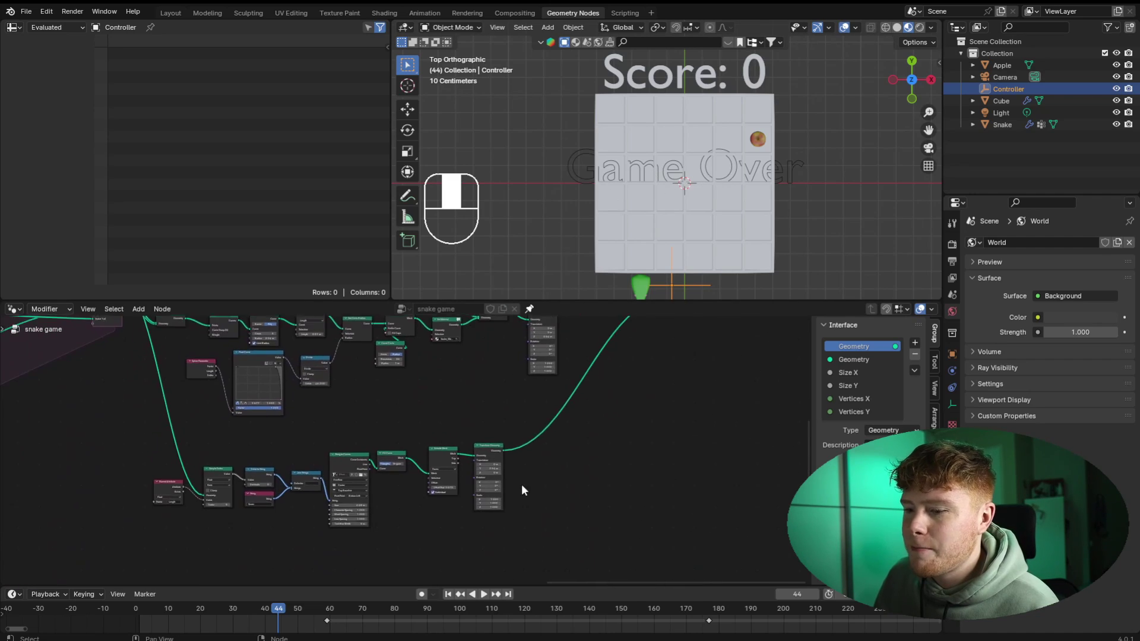
{"action": "scroll", "coordinate": [386, 466], "scroll_direction": "up", "scroll_amount": 8}
{"action": "left_click", "coordinate": [391, 462]}
{"action": "left_click", "coordinate": [472, 455], "text": "shift"}
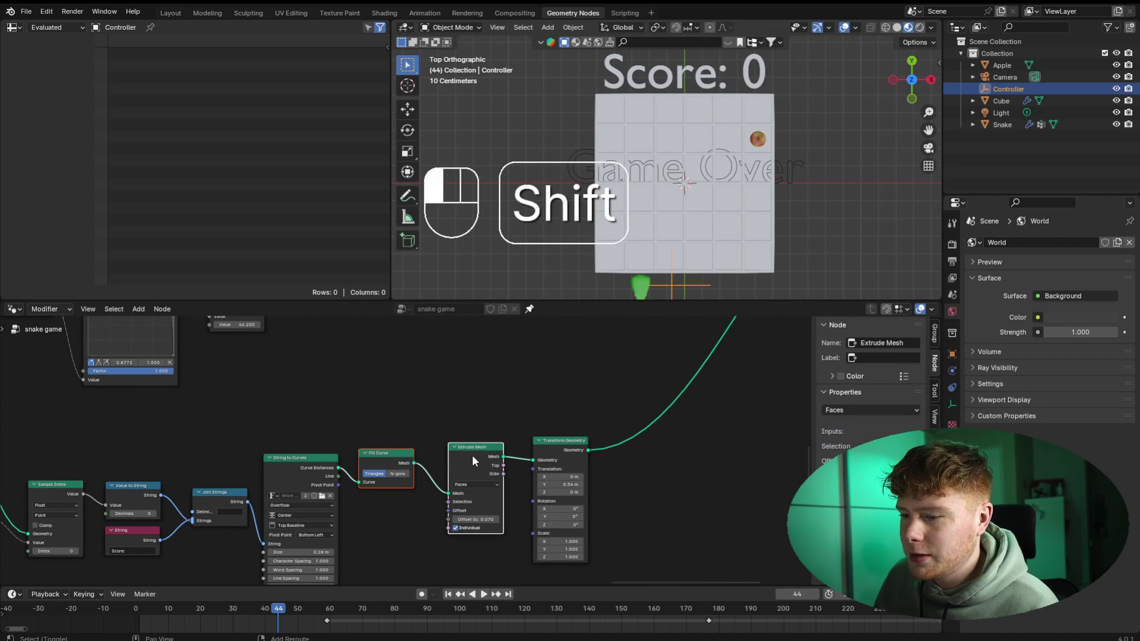
{"action": "scroll", "coordinate": [479, 406], "scroll_direction": "down", "scroll_amount": 3}
{"action": "scroll", "coordinate": [479, 407], "scroll_direction": "down", "scroll_amount": 5}
{"action": "key", "text": "shift+d"}
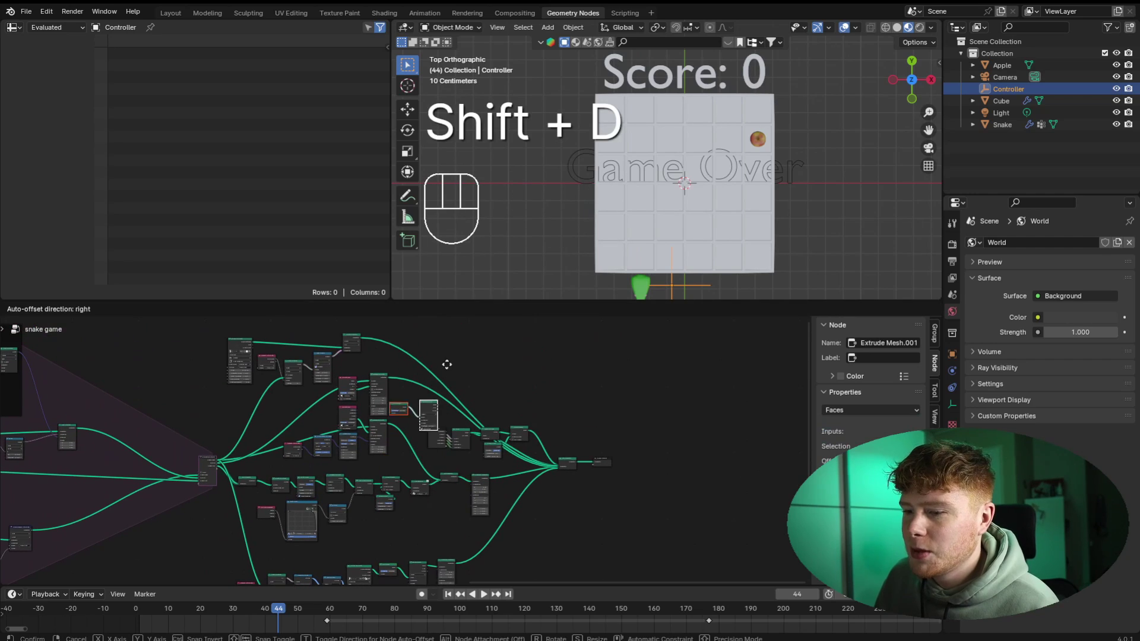
{"action": "scroll", "coordinate": [453, 508], "scroll_direction": "up", "scroll_amount": 6}
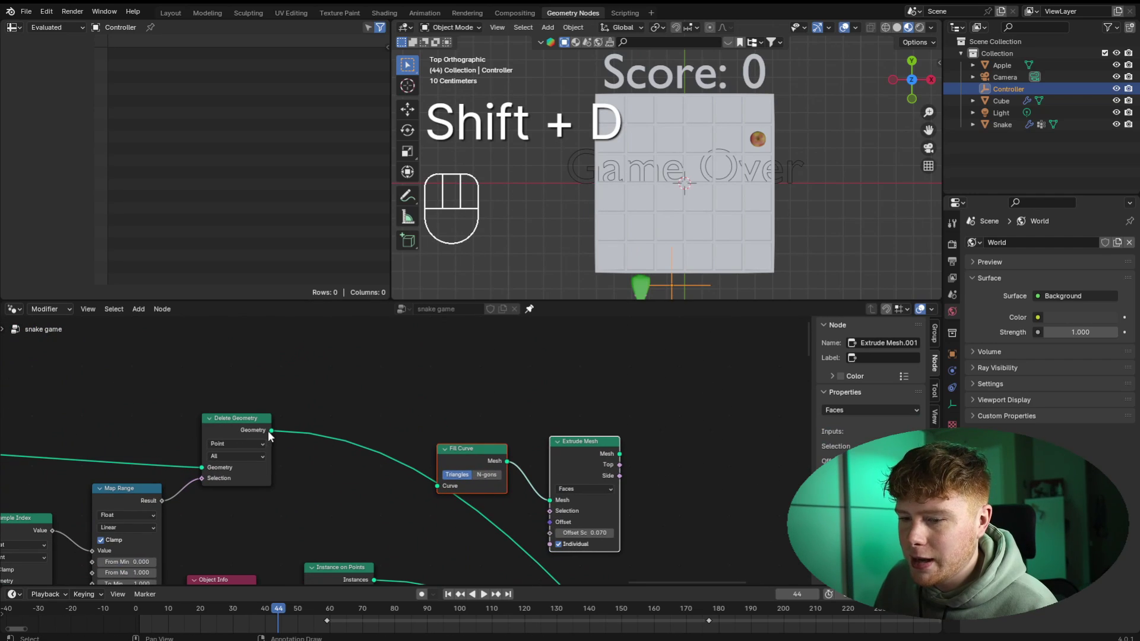
- Route the Delete Geometry output through the copied Fill Curve and Extrude Mesh into the final Join Geometry, cutting the direct link
{"action": "left_click_drag", "start_coordinate": [271, 430], "coordinate": [437, 486]}
{"action": "scroll", "coordinate": [522, 547], "scroll_direction": "down", "scroll_amount": 1}
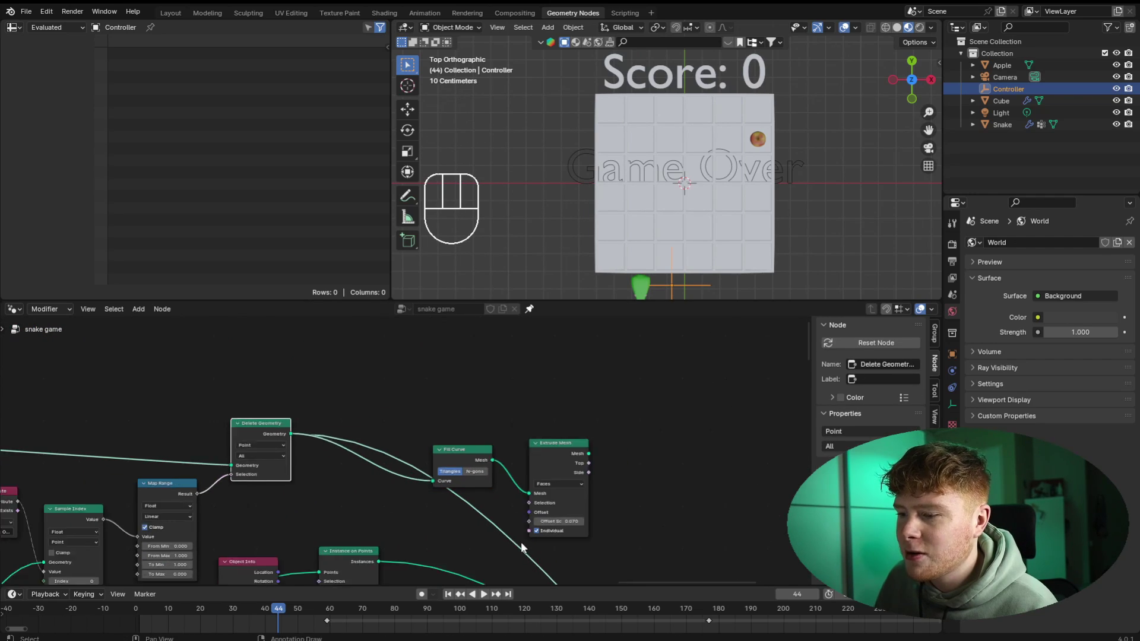
{"action": "scroll", "coordinate": [522, 547], "scroll_direction": "down", "scroll_amount": 1}
{"action": "middle_click_drag", "start_coordinate": [522, 547], "coordinate": [323, 397]}
{"action": "right_click_drag", "start_coordinate": [326, 416], "coordinate": [452, 404], "text": "ctrl"}
{"action": "scroll", "coordinate": [452, 402], "scroll_direction": "down", "scroll_amount": 1}
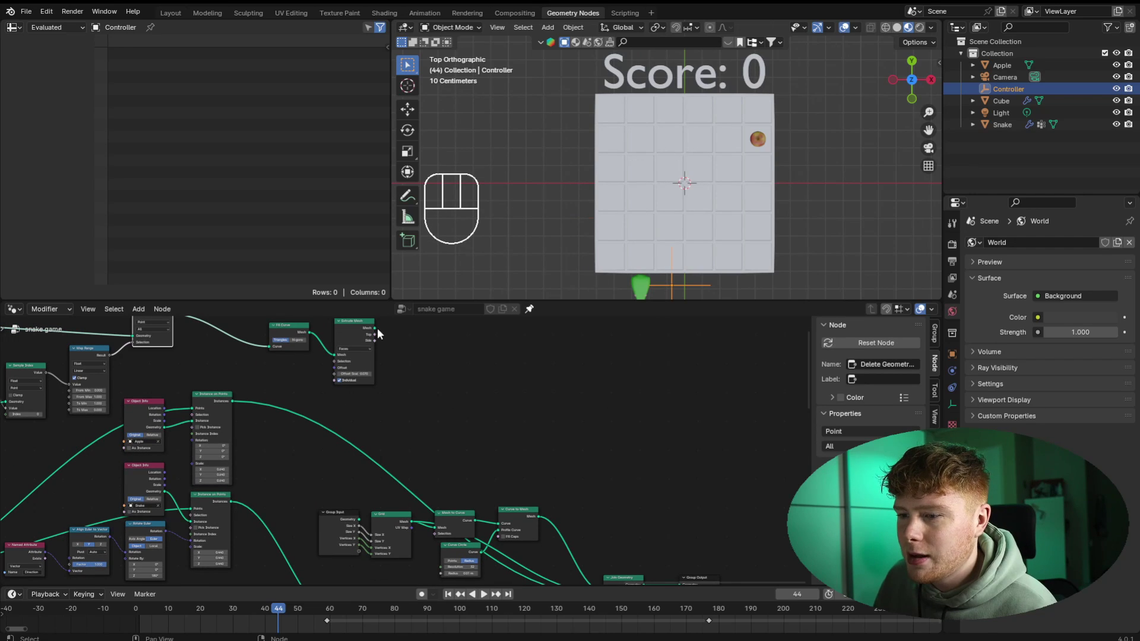
{"action": "left_click_drag", "start_coordinate": [375, 327], "coordinate": [605, 487]}
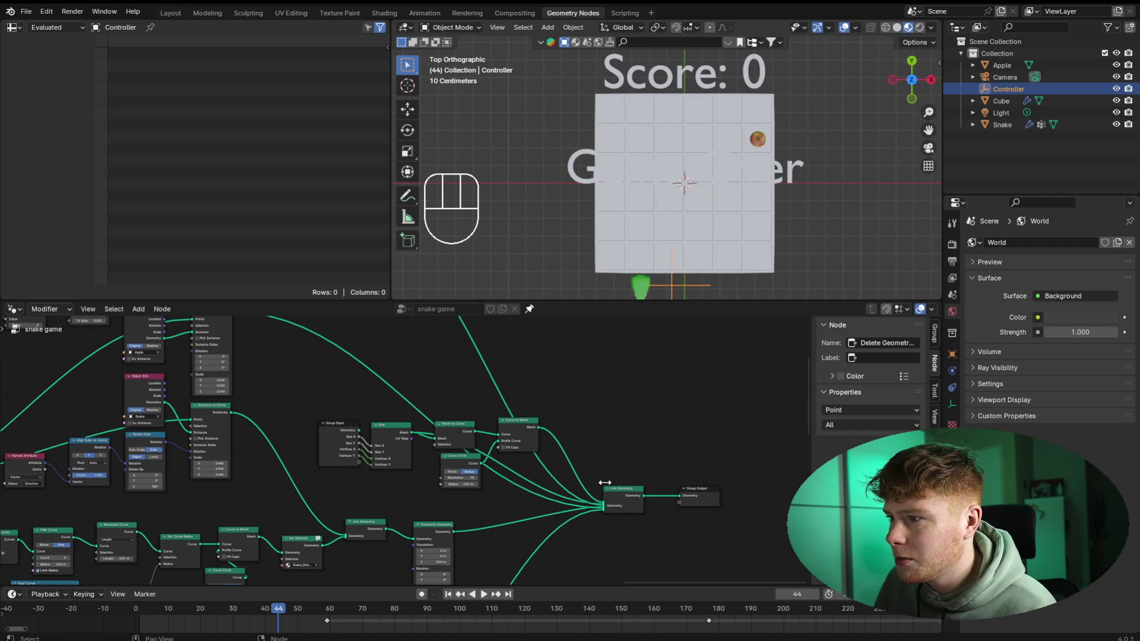
{"action": "middle_click_drag", "start_coordinate": [629, 195], "coordinate": [652, 149]}
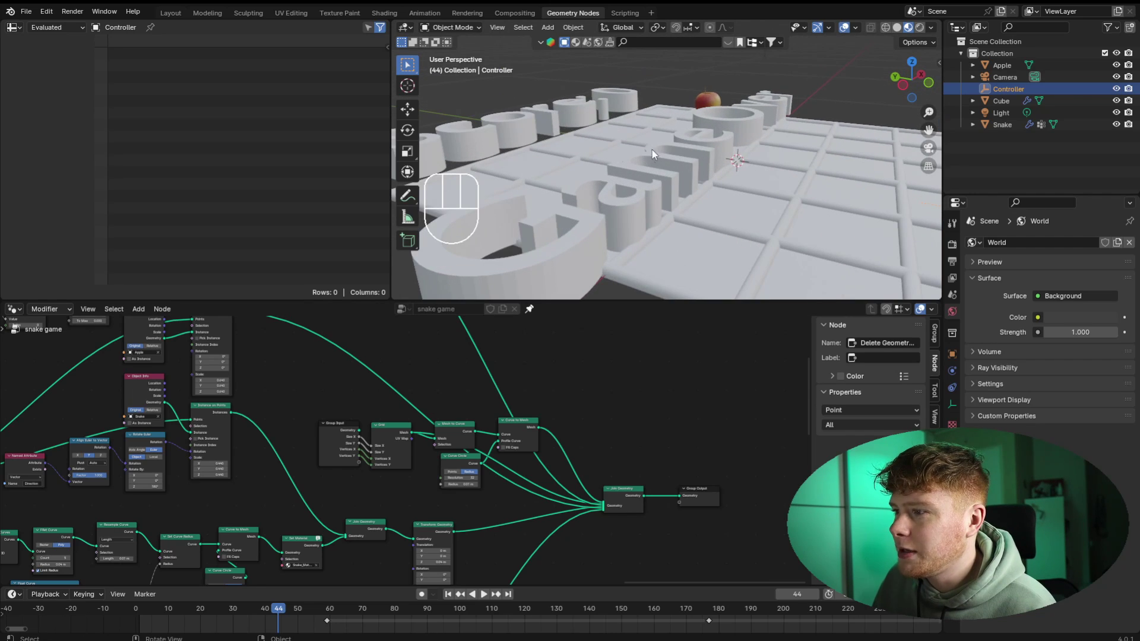
- Insert a Set Material node between the Game Over text's Extrude Mesh and the final Join Geometry
{"action": "scroll", "coordinate": [394, 386], "scroll_direction": "up", "scroll_amount": 3}
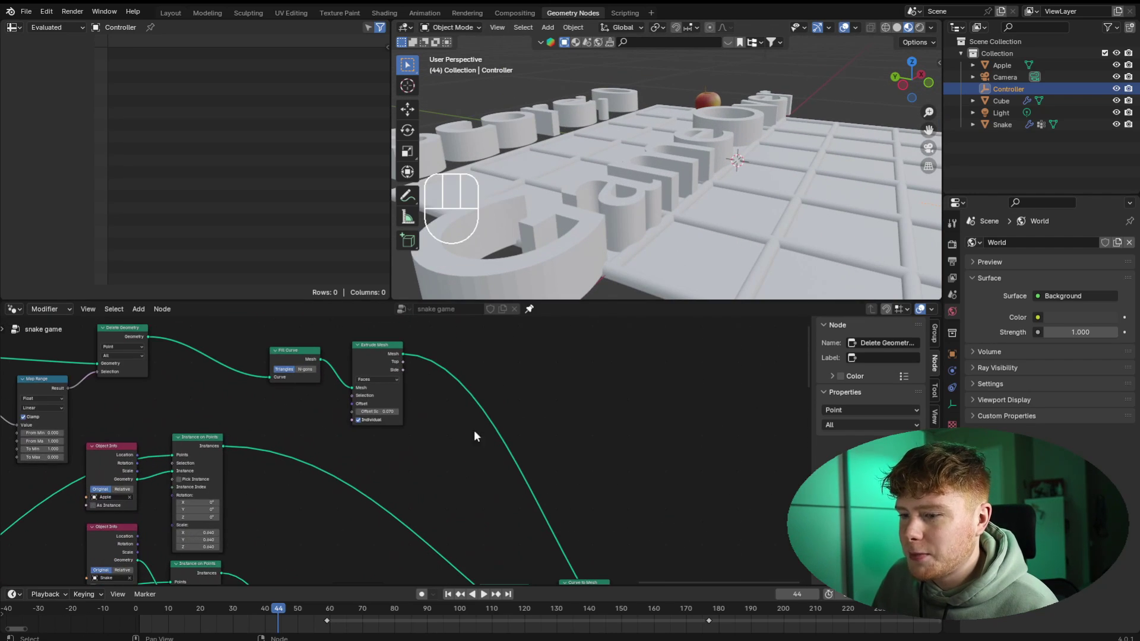
{"action": "key", "text": "shift+a"}
{"action": "left_click", "coordinate": [519, 386]}
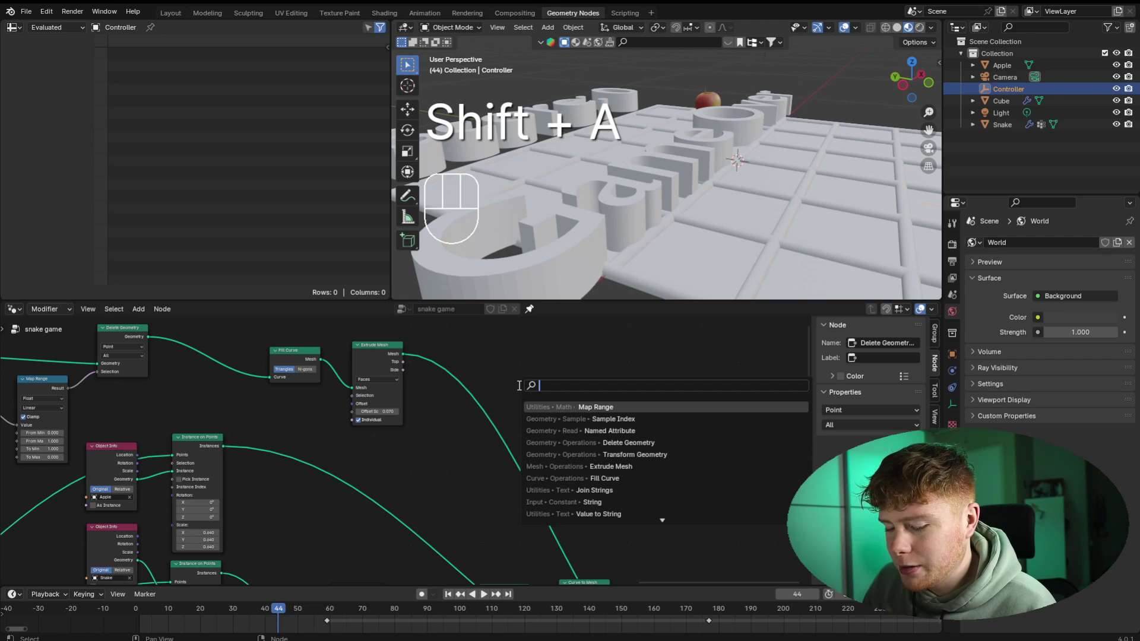
{"action": "type", "text": "set mat"}
{"action": "key", "text": "Return"}
{"action": "left_click", "coordinate": [570, 416]}
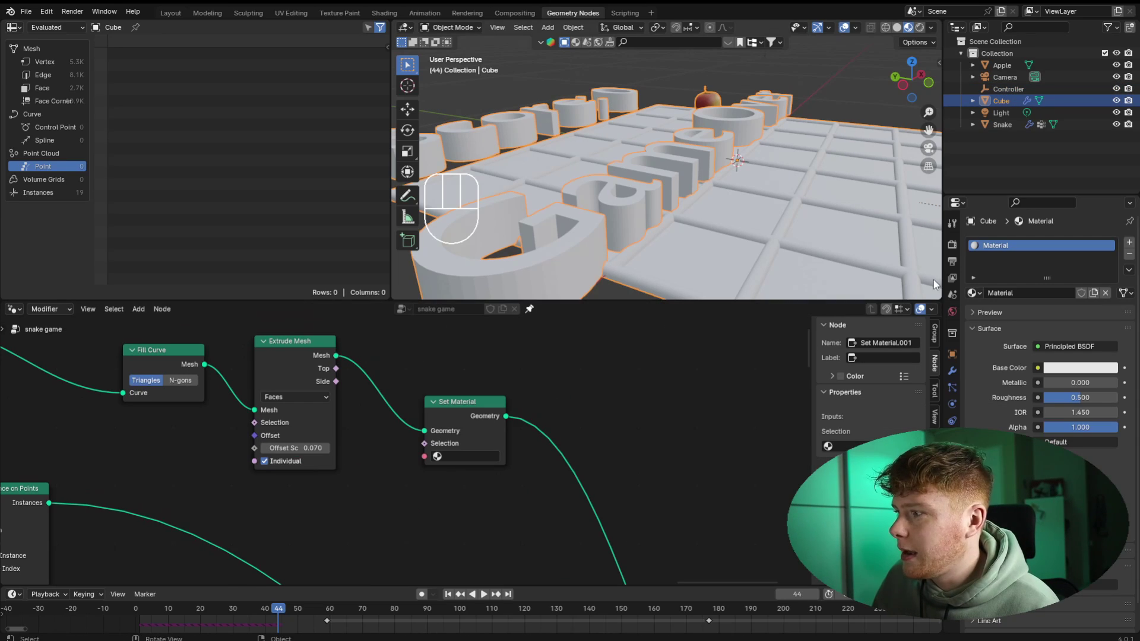
- Give the cube's material a red base color and the name Red, and assign it in the Game Over text's Set Material node
{"action": "left_click", "coordinate": [1069, 367]}
{"action": "left_click", "coordinate": [1052, 276]}
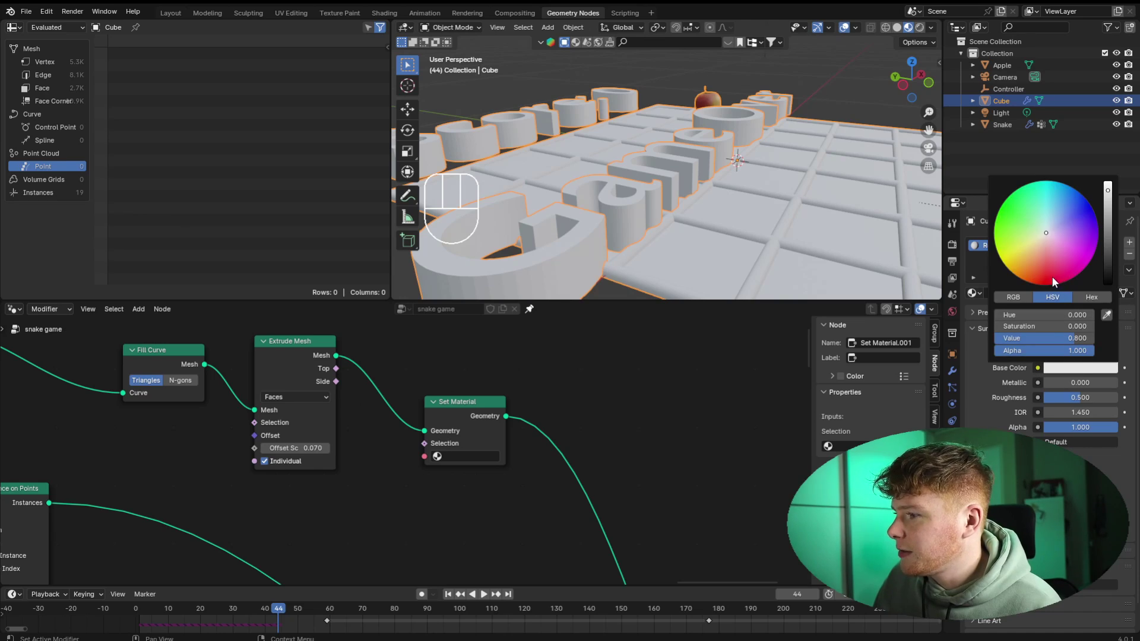
{"action": "left_click", "coordinate": [468, 456]}
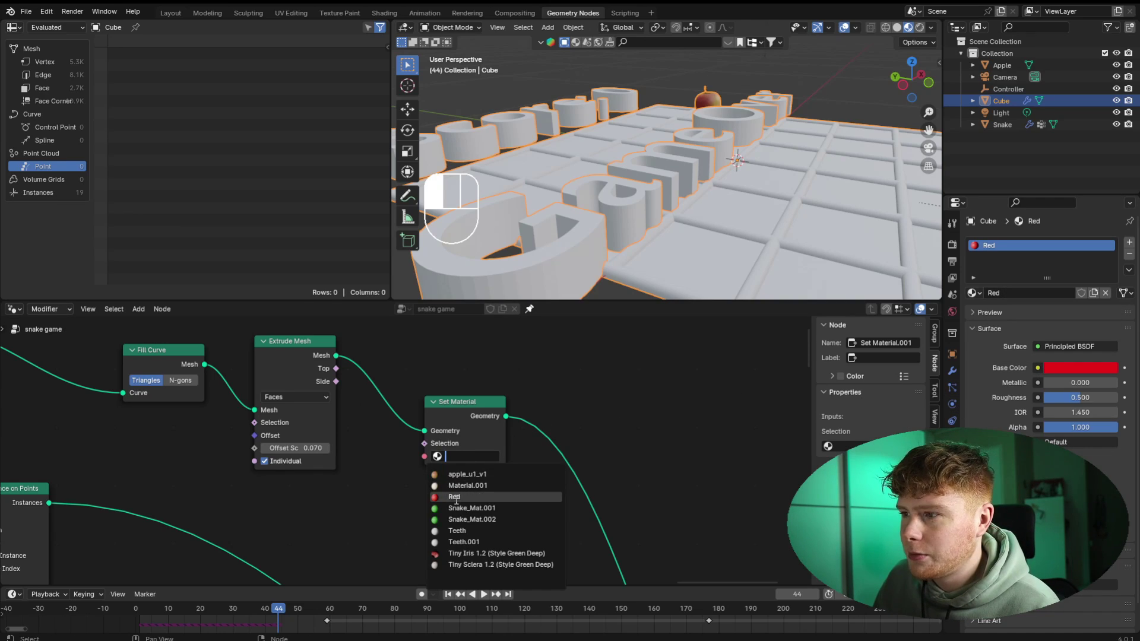
{"action": "left_click", "coordinate": [469, 499]}
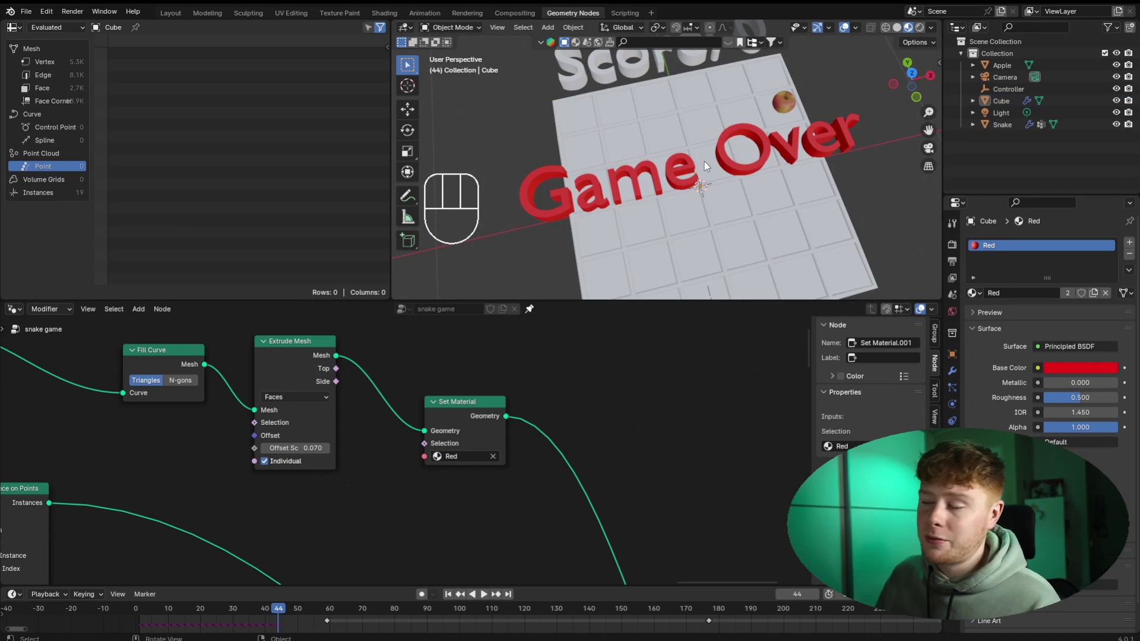